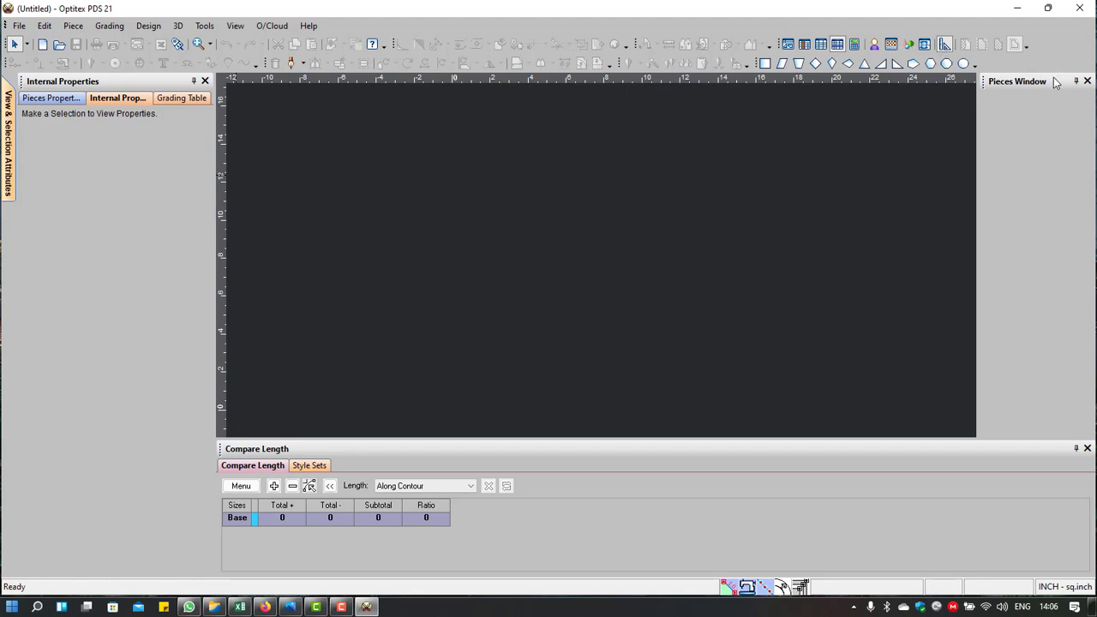
Step: Widen the pattern canvas by narrowing the Pieces panel, then switch to the Excel spec sheet
drag(976, 198, 1001, 202)
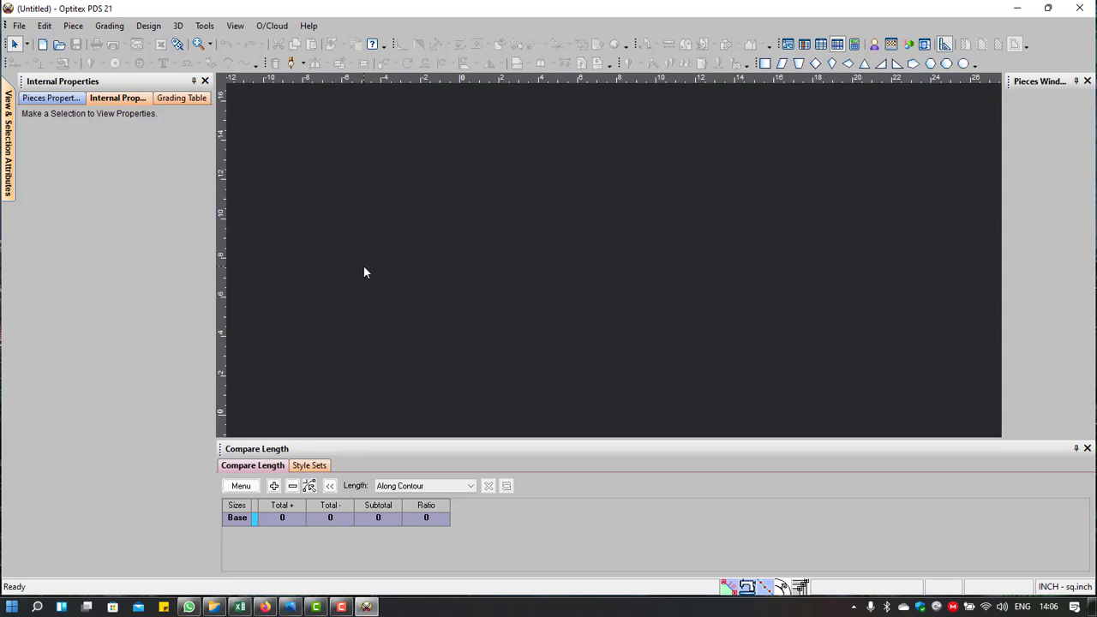
click(204, 26)
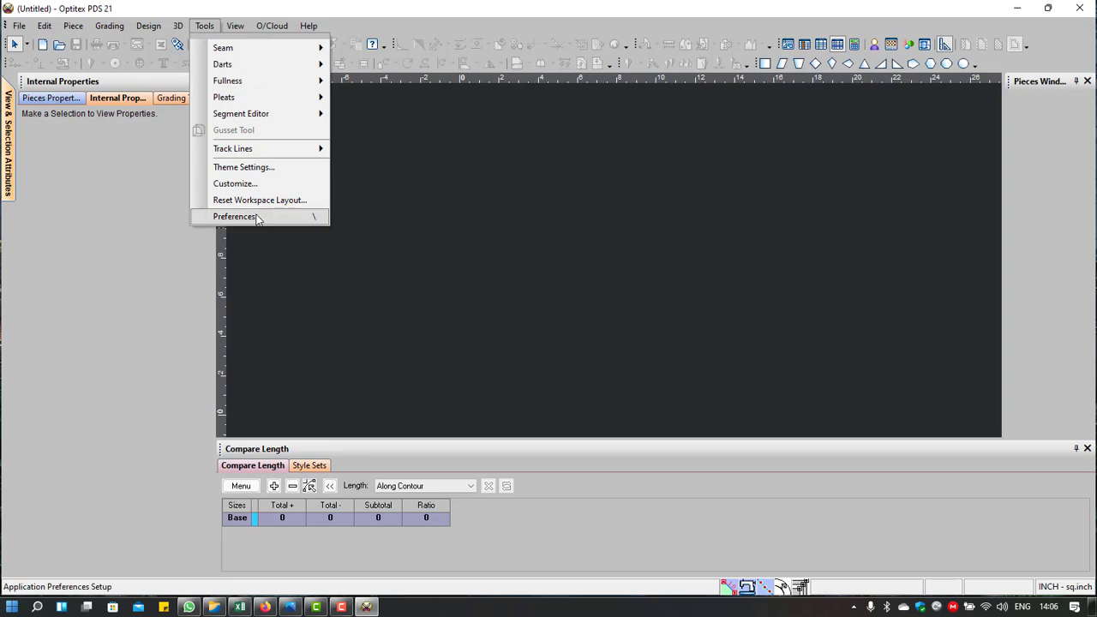
click(586, 296)
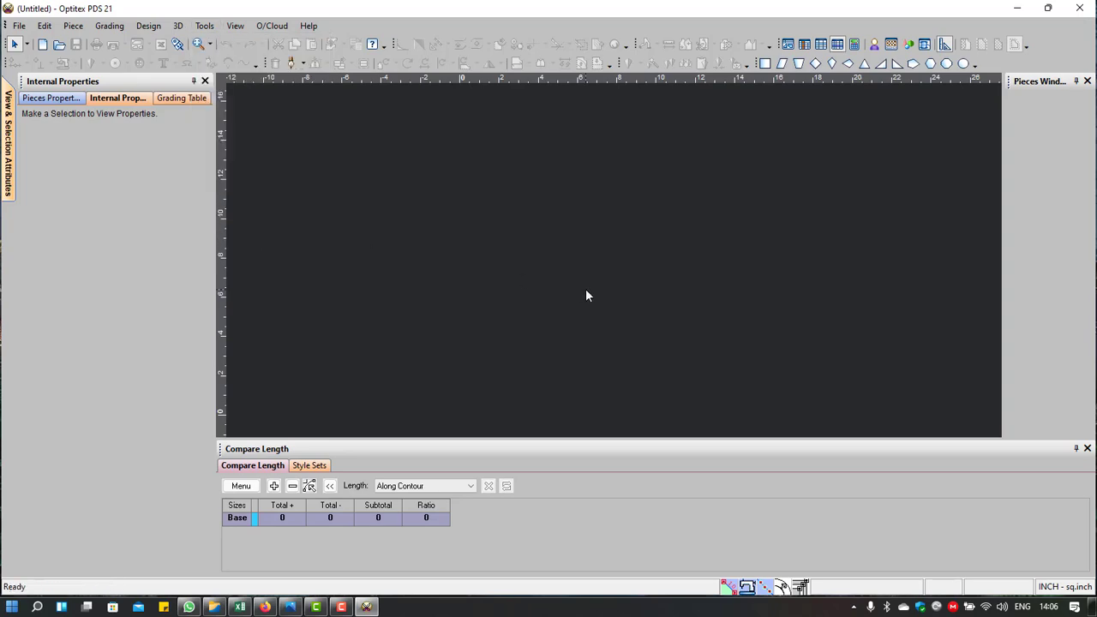
key(alt+Tab)
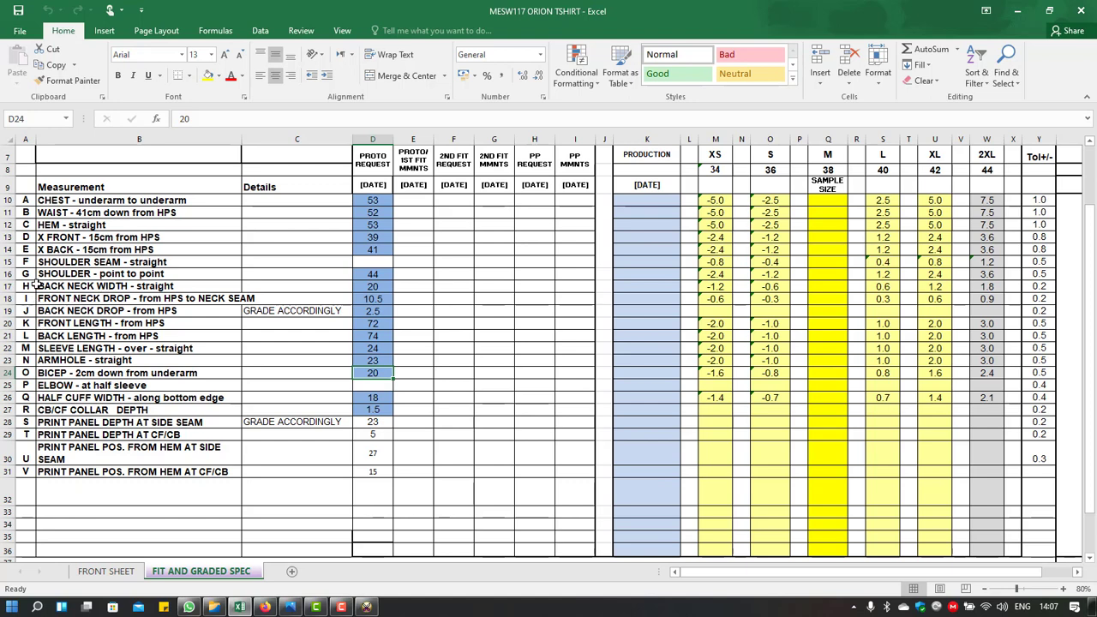
Step: Fill row 20 (FRONT LENGTH, 72) red in Excel, then return to Optitex
click(7, 323)
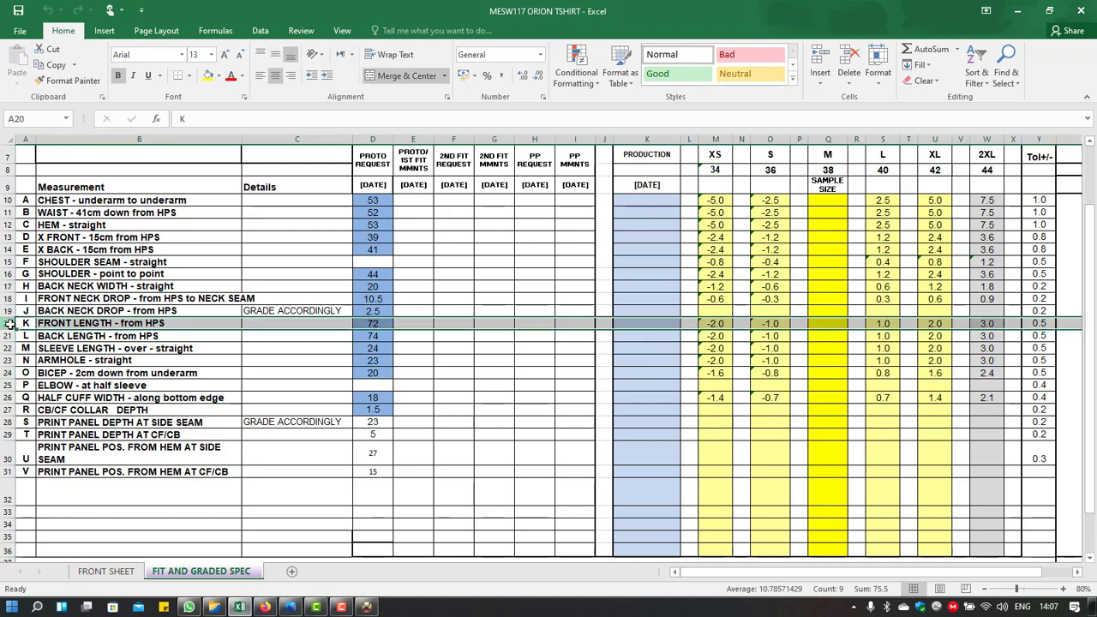
click(219, 75)
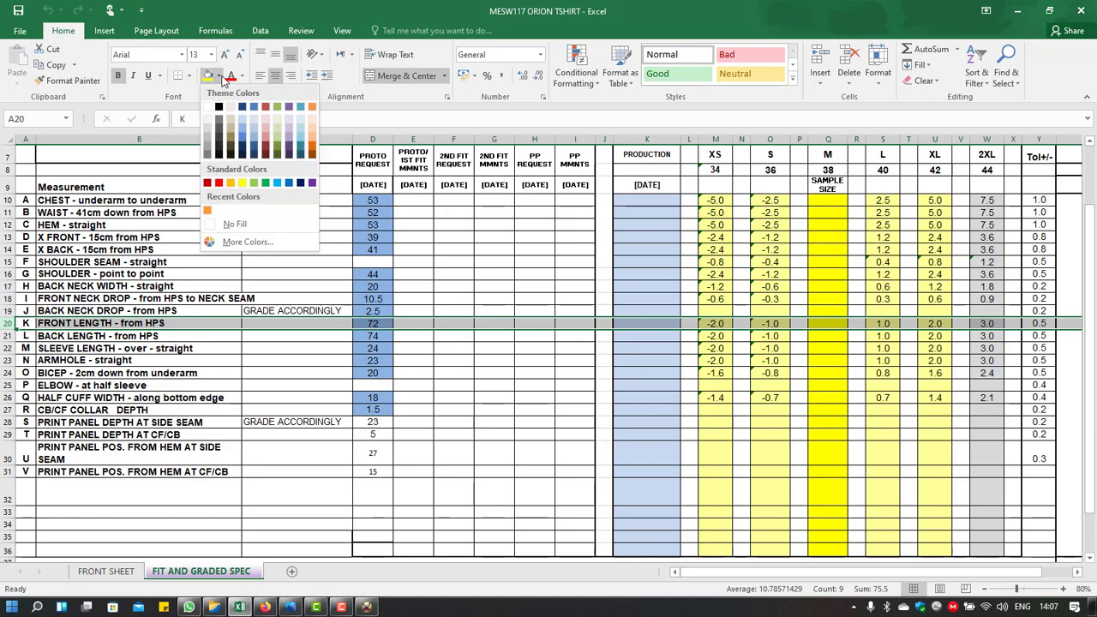
click(267, 148)
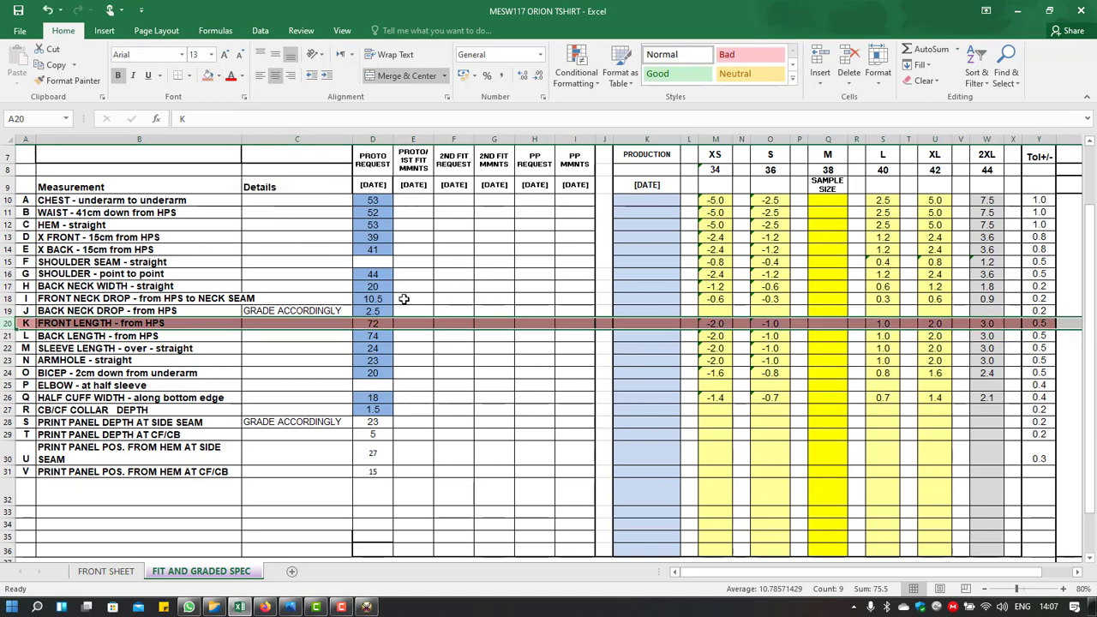
click(334, 371)
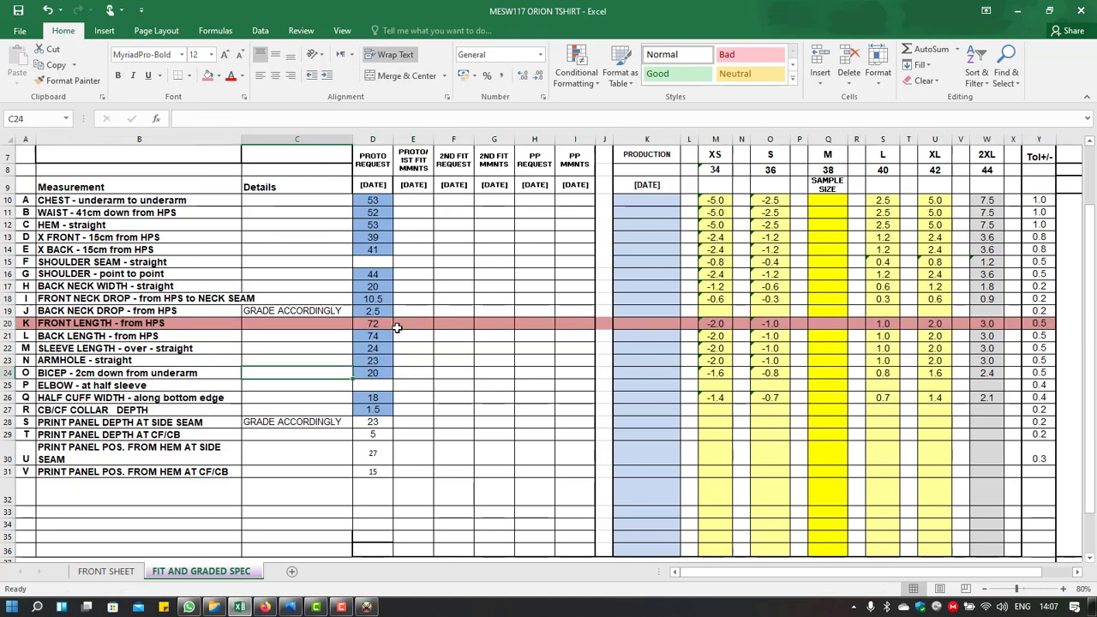
click(374, 322)
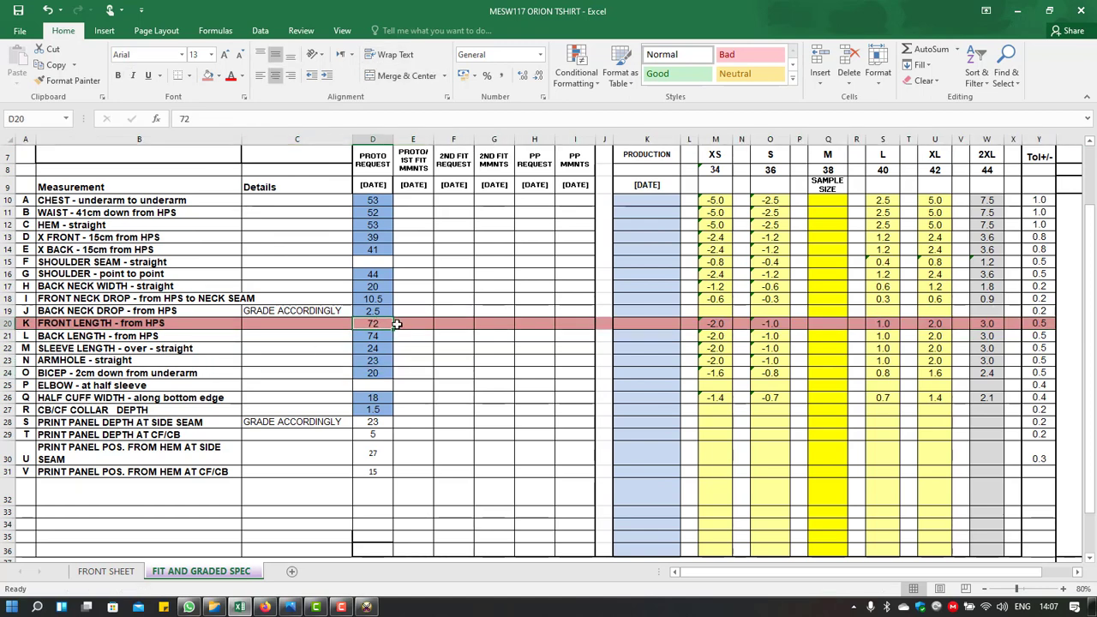
click(364, 607)
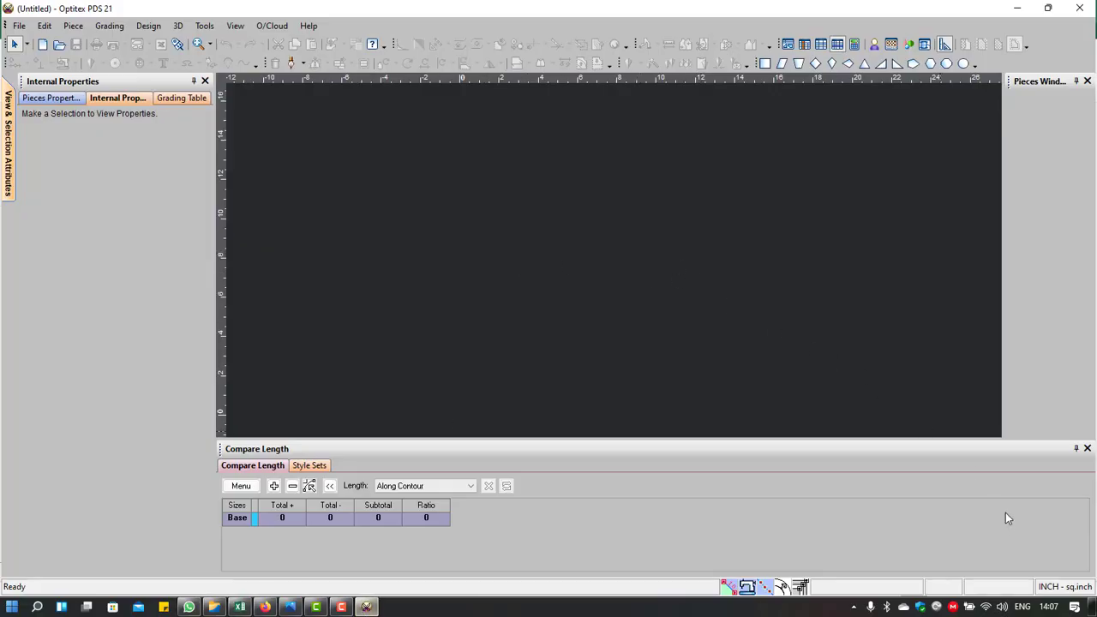
Step: Set the working unit to Centimeters under Preferences > Main > Working Units
drag(1007, 517, 1054, 572)
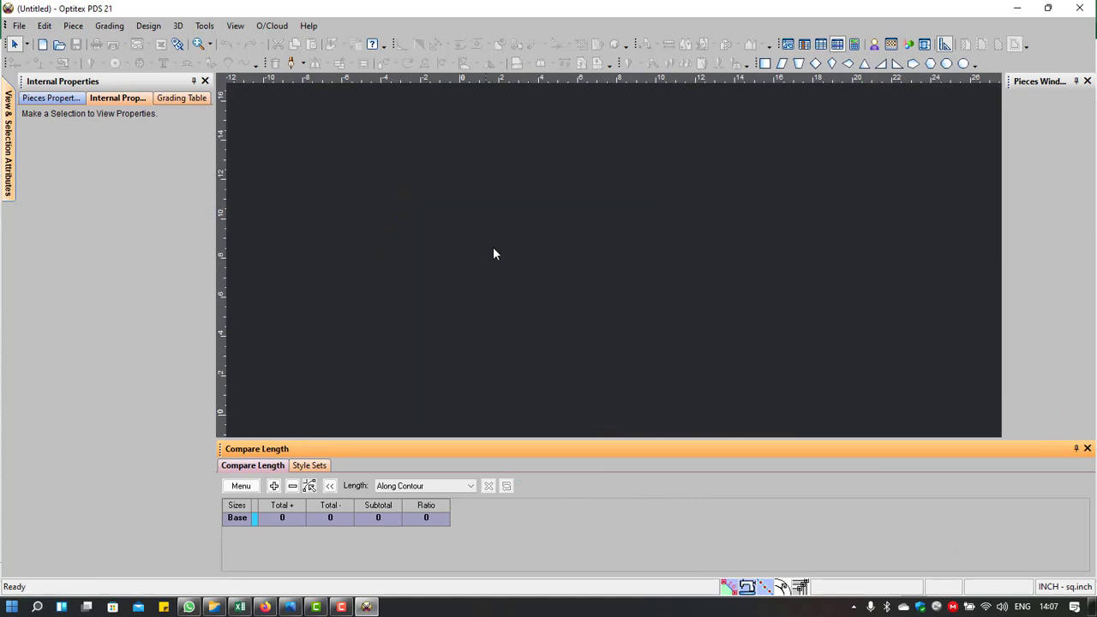
click(204, 26)
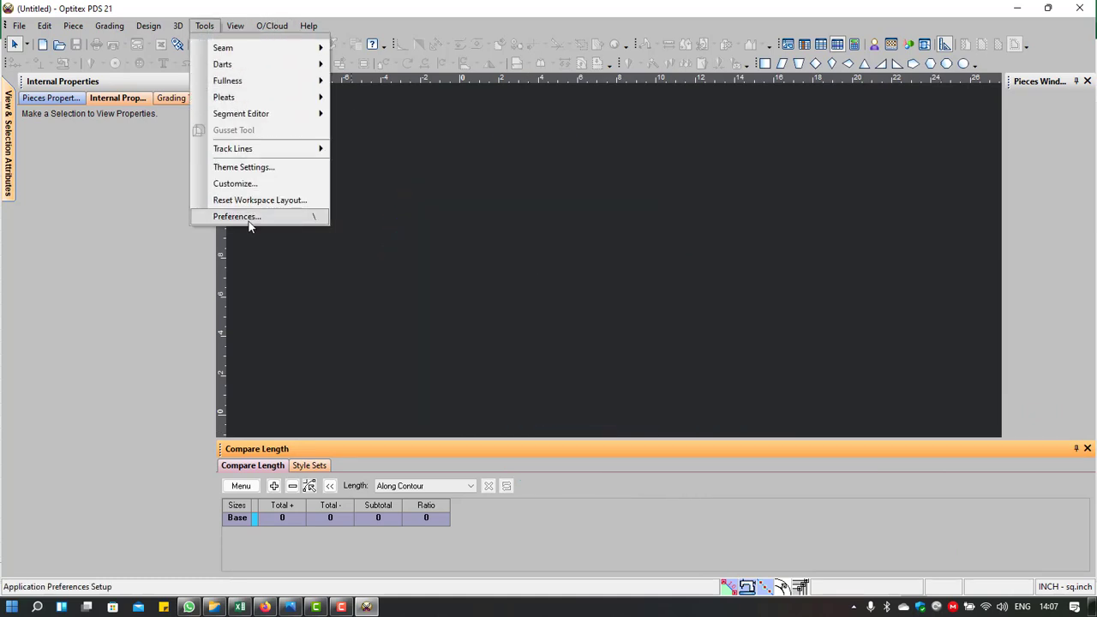
click(250, 224)
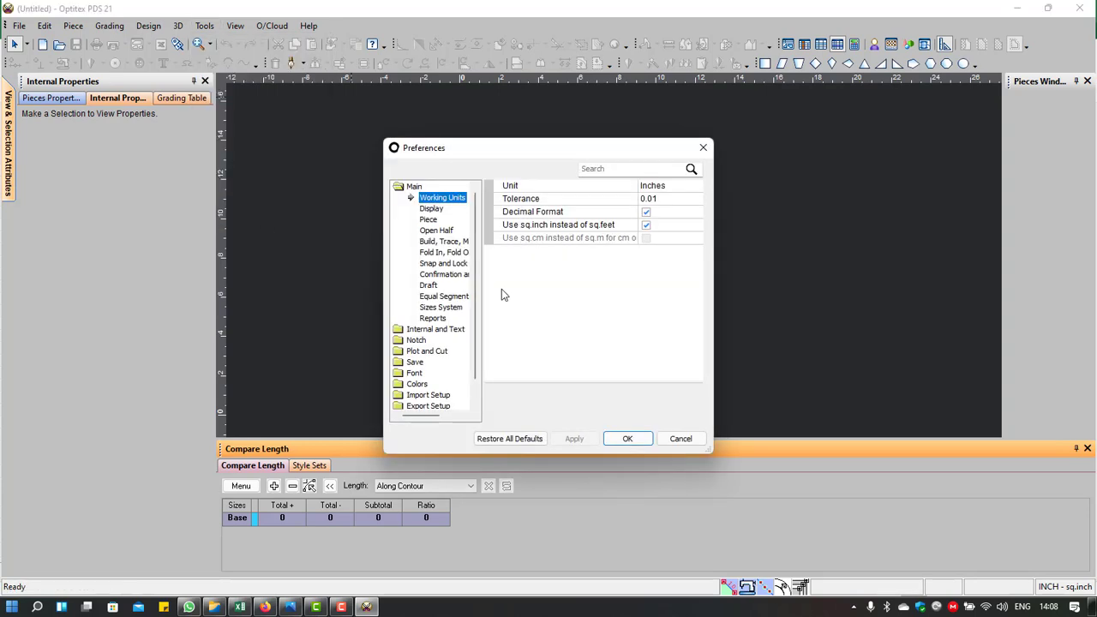
double_click(413, 187)
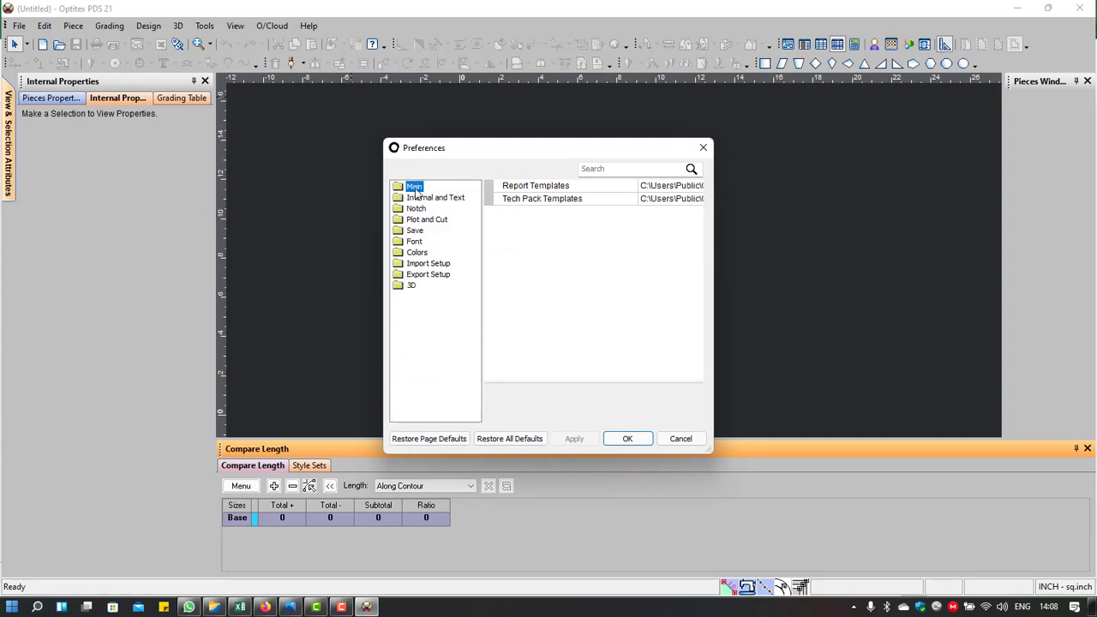
double_click(418, 189)
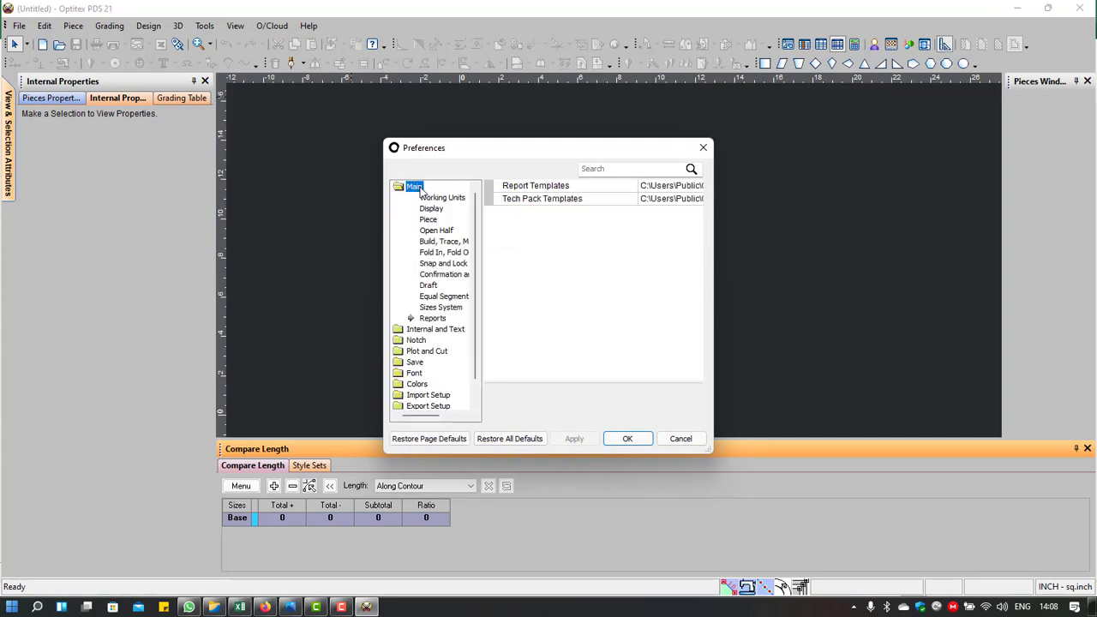
click(442, 198)
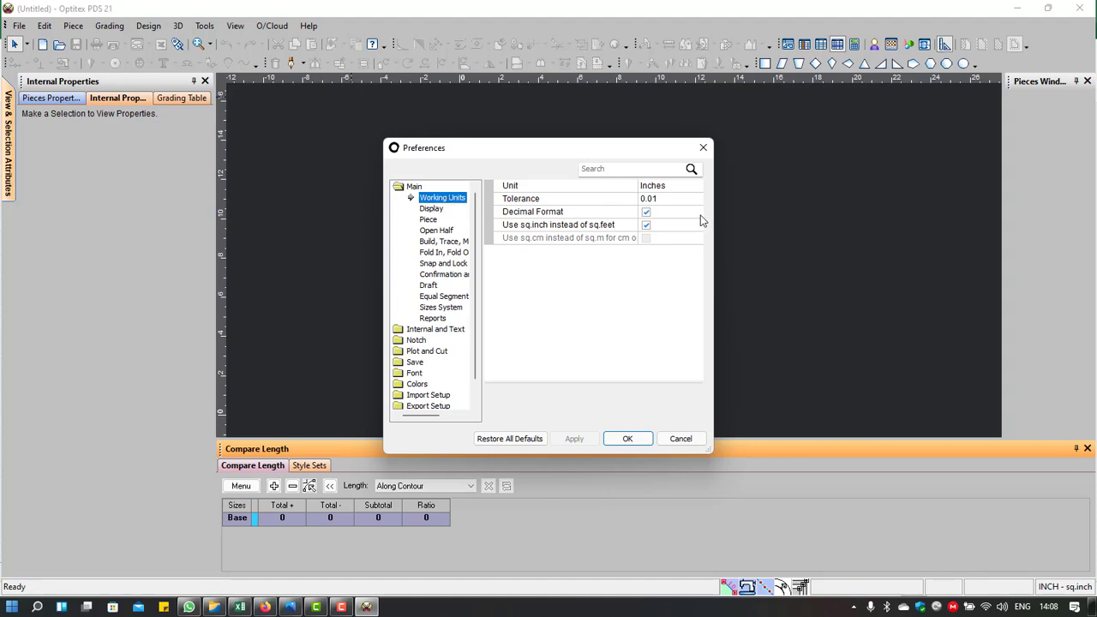
click(687, 187)
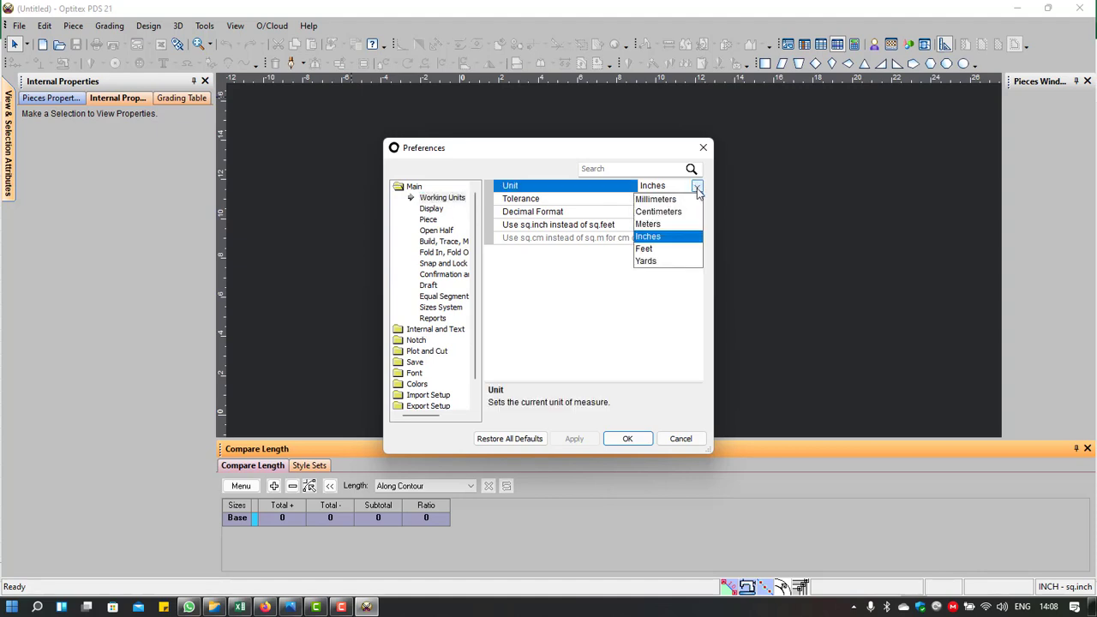
click(656, 214)
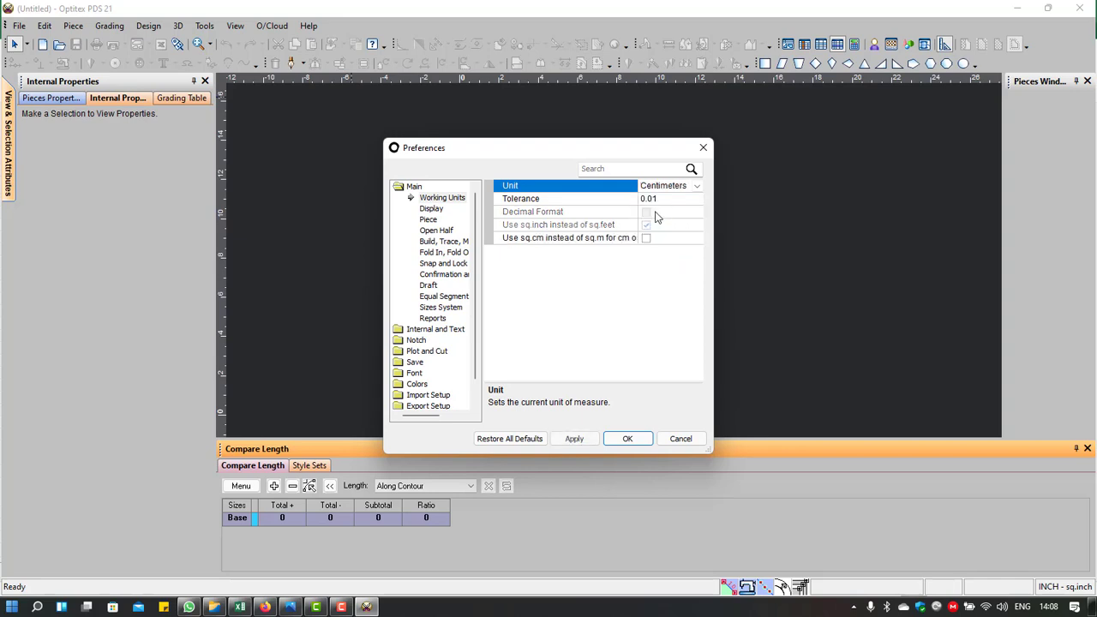
click(696, 186)
click(656, 238)
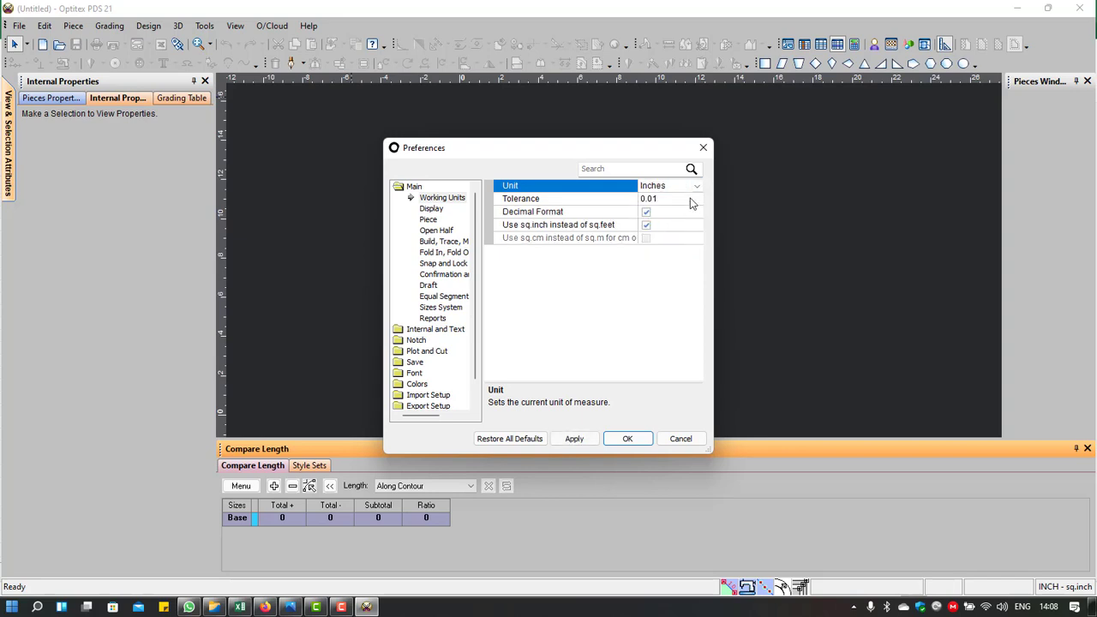
click(696, 186)
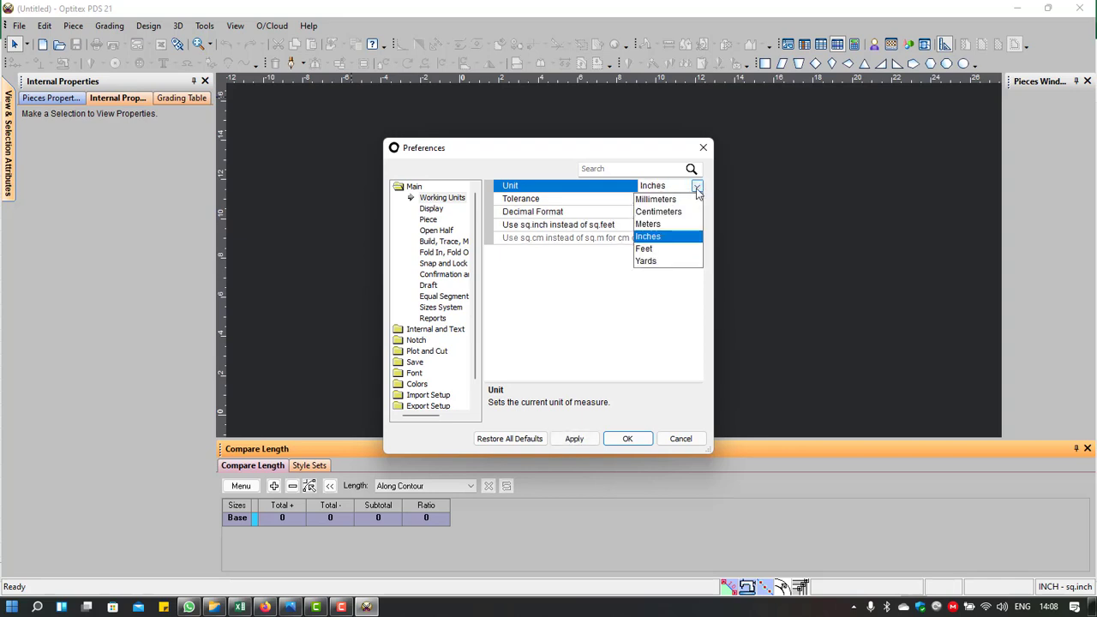
click(657, 213)
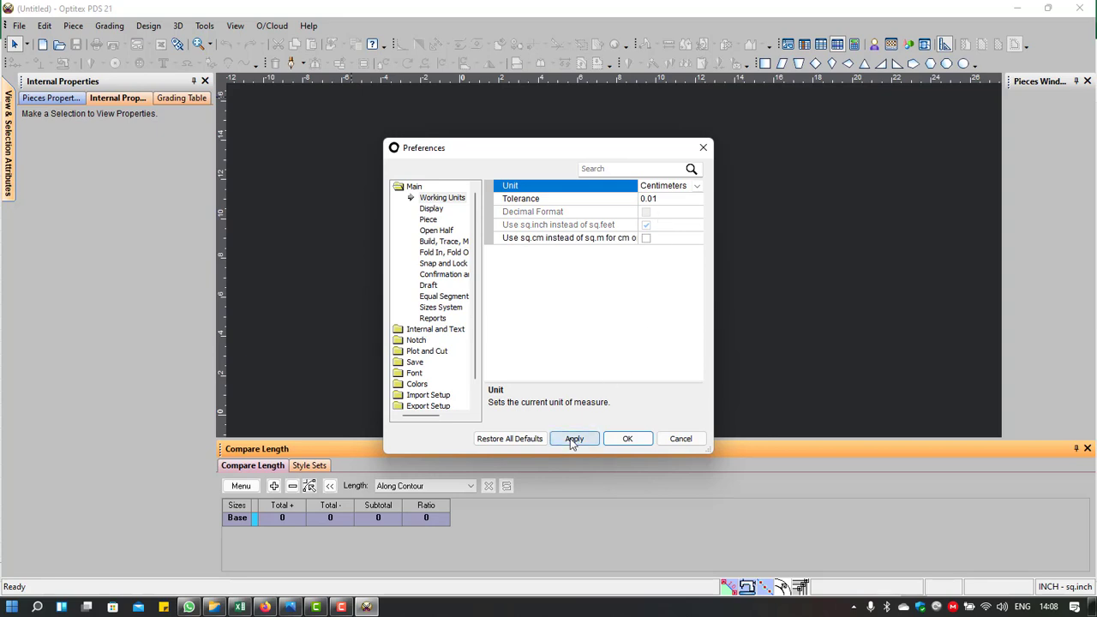
click(626, 439)
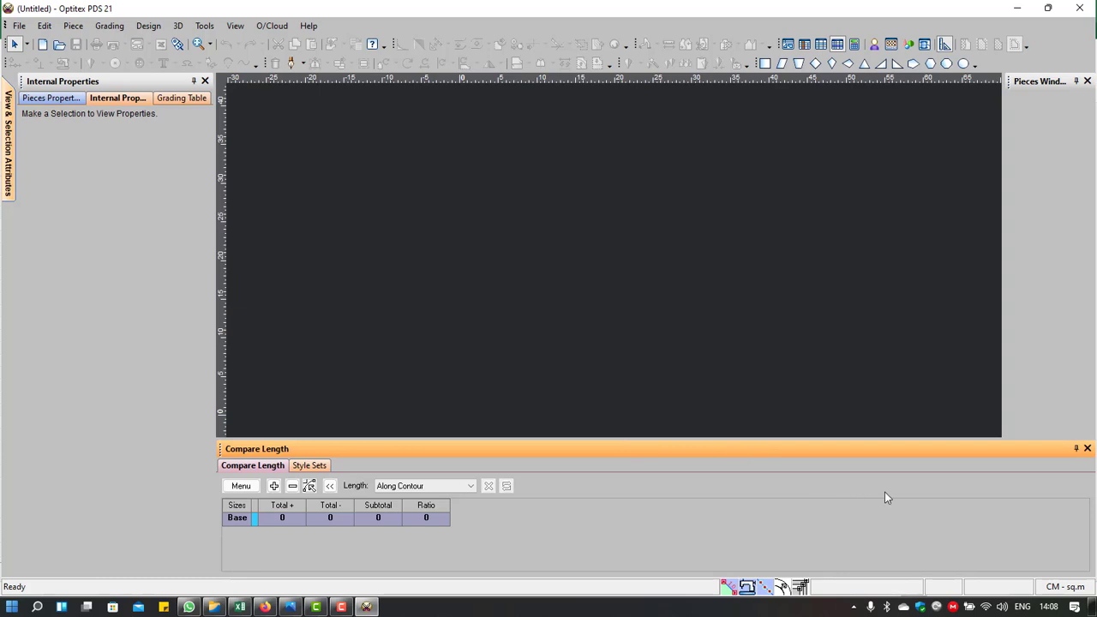
Step: Bring the MESW117 ORION TSHIRT spec sheet in Excel back in front
drag(884, 491, 918, 512)
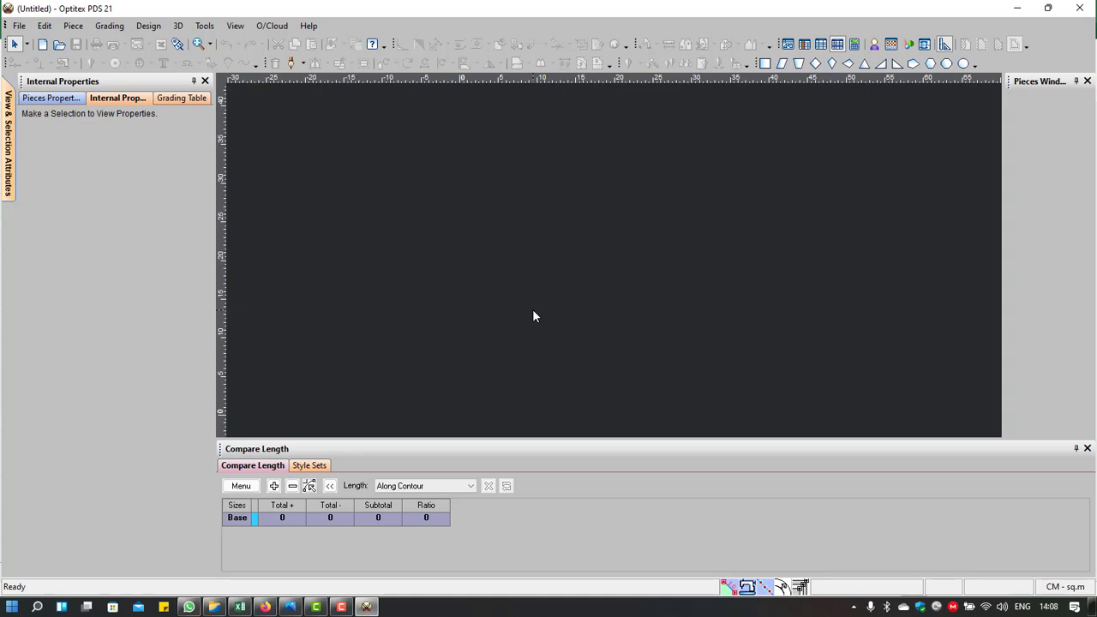
click(240, 607)
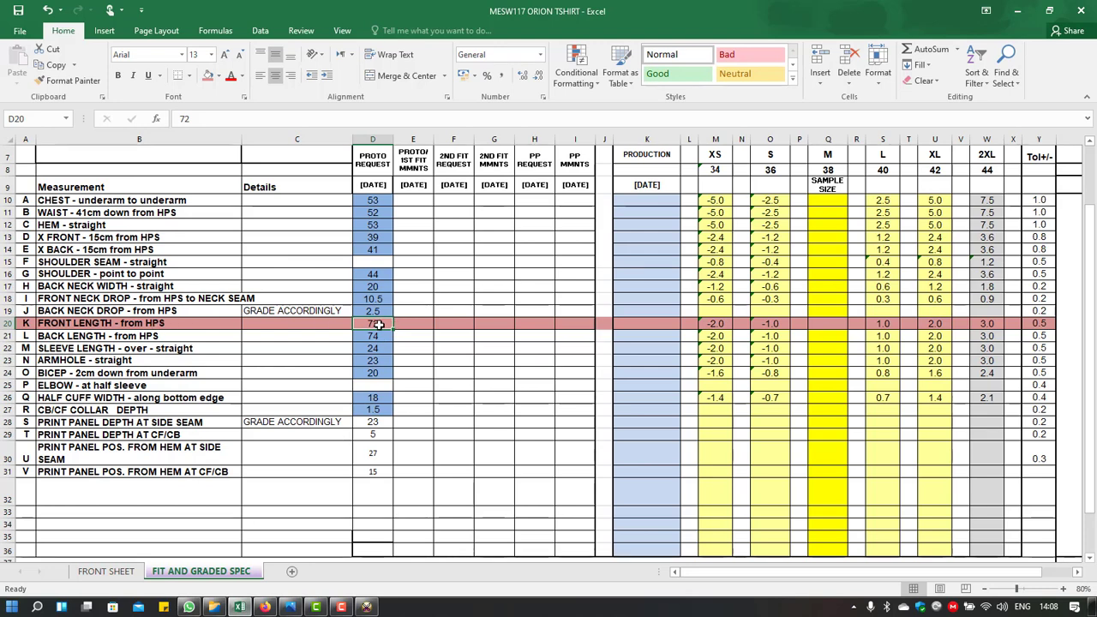
click(1016, 10)
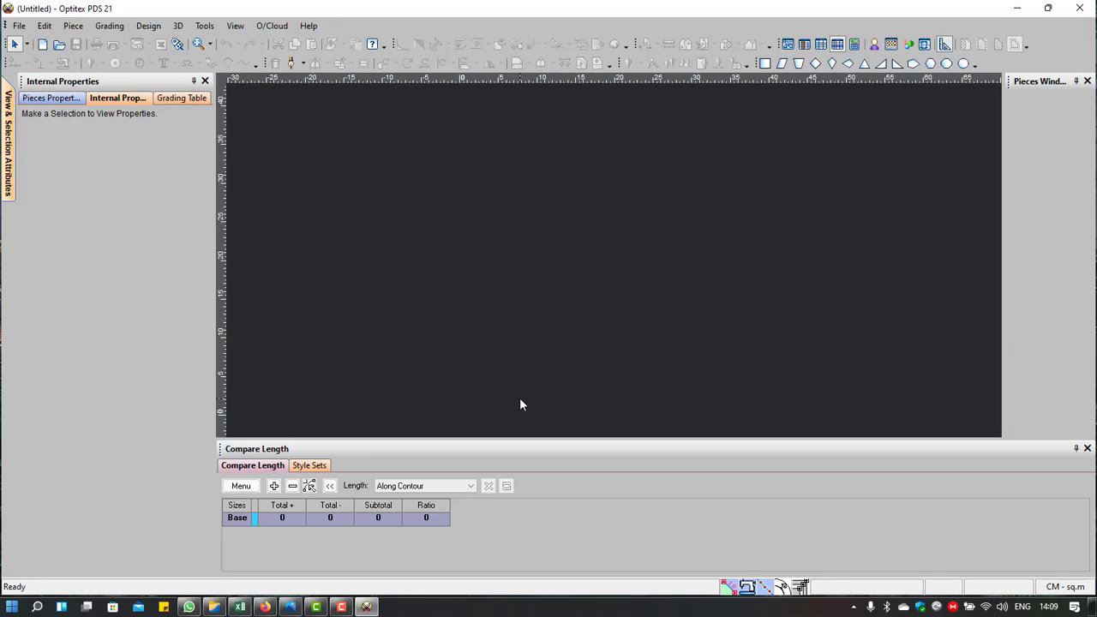
click(240, 606)
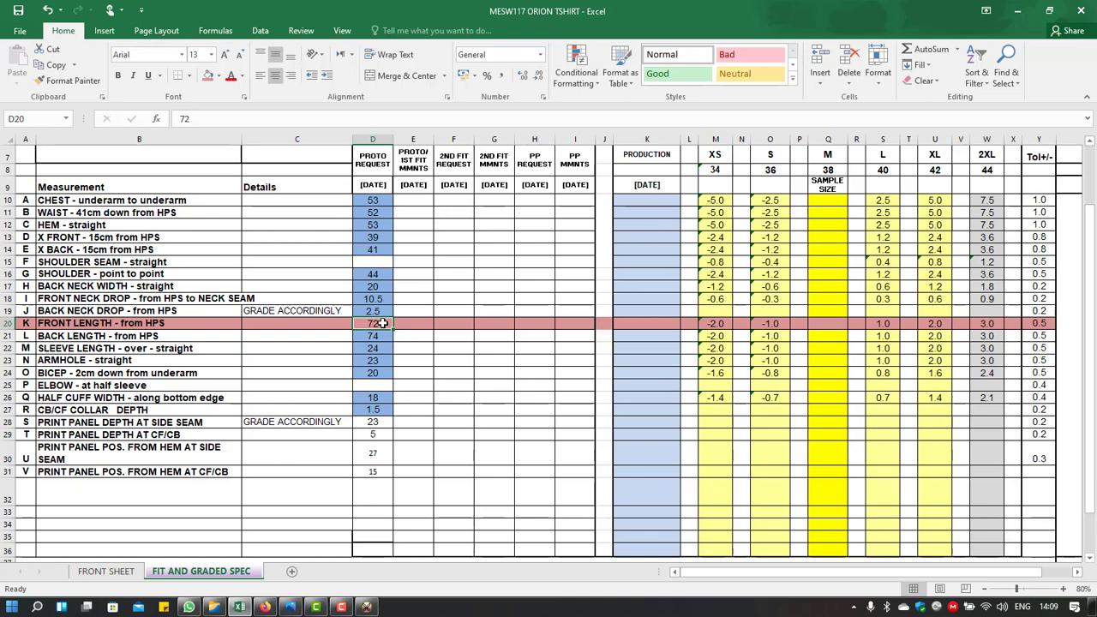
Step: Fill the CHEST, WAIST and HEM rows (10–12) red
click(9, 200)
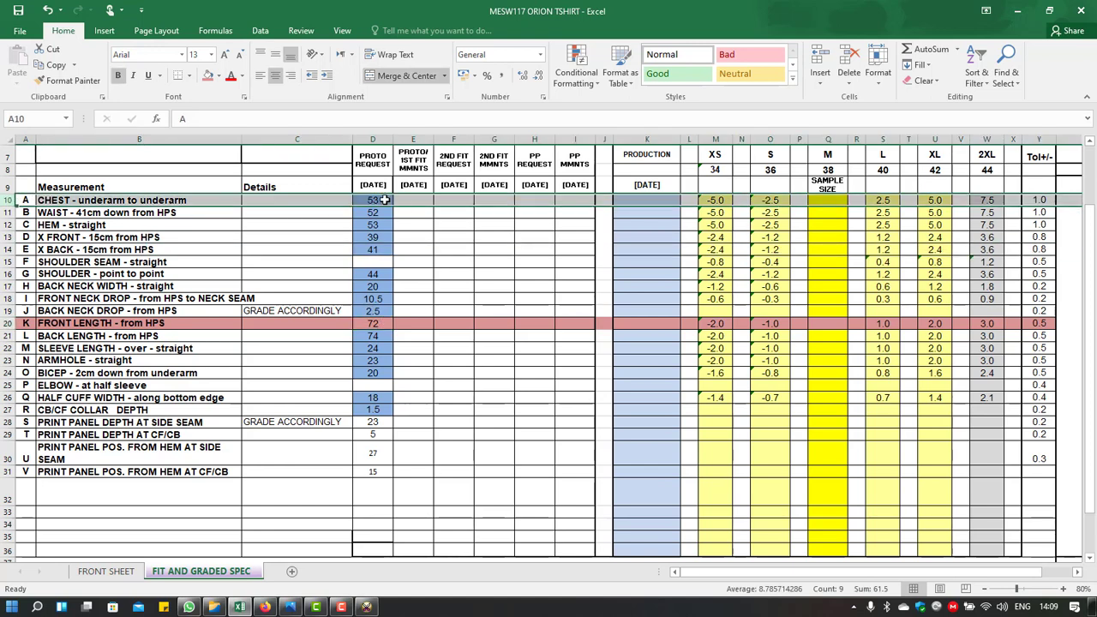
click(384, 213)
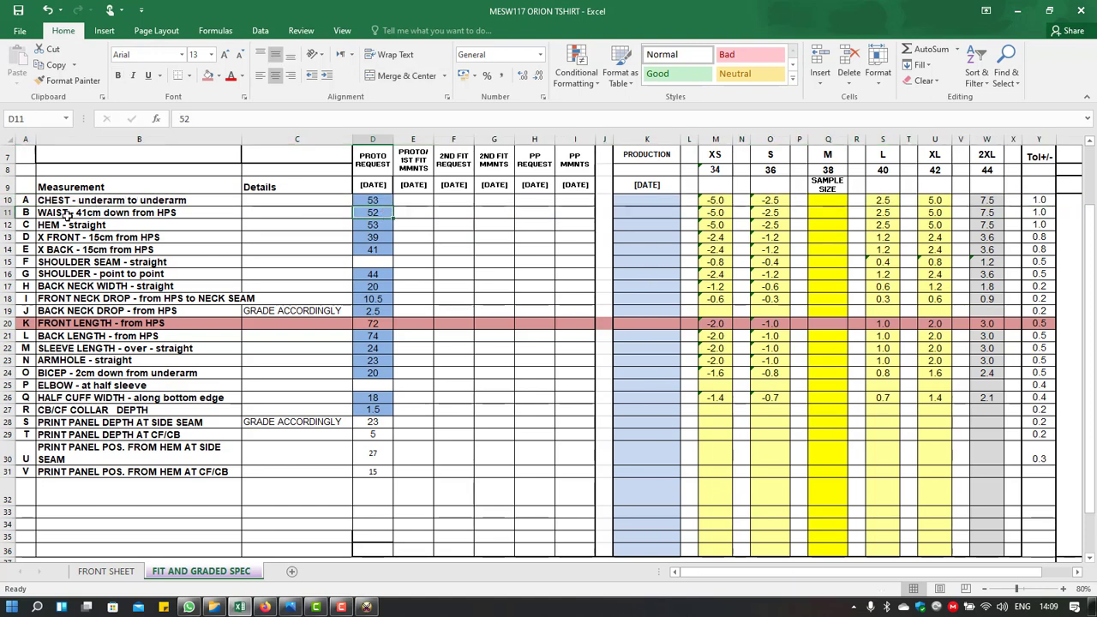
drag(8, 201, 9, 225)
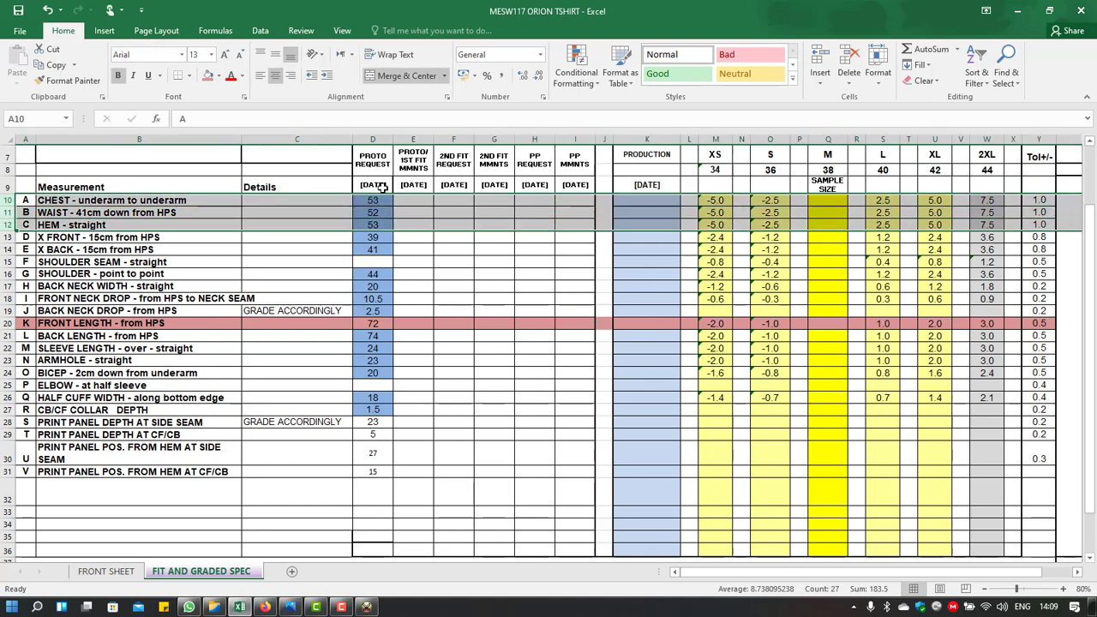
click(207, 75)
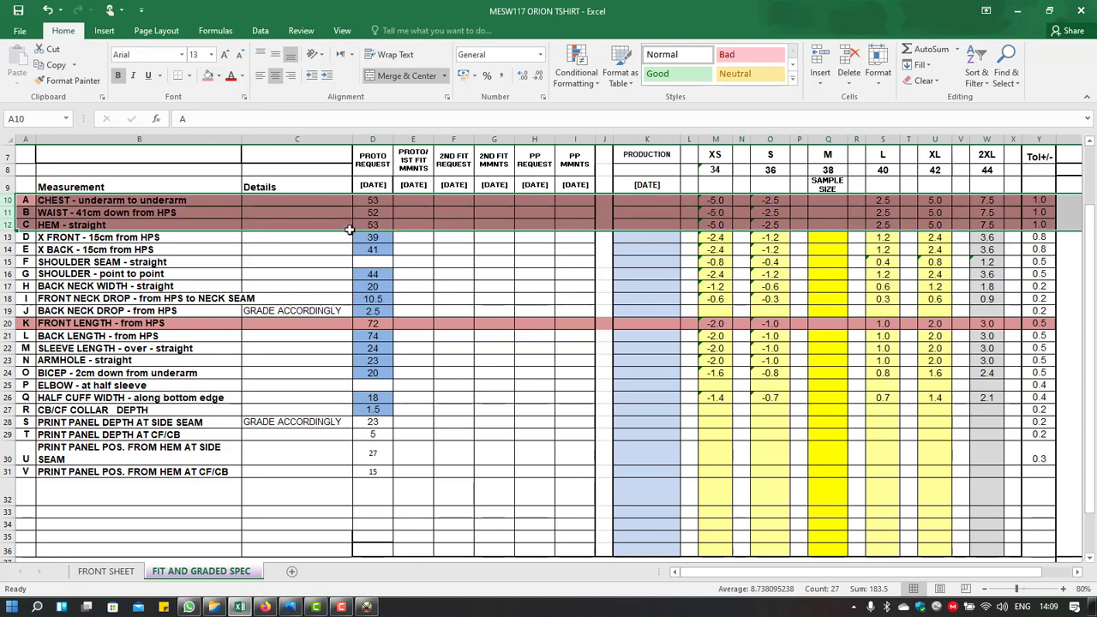
click(416, 248)
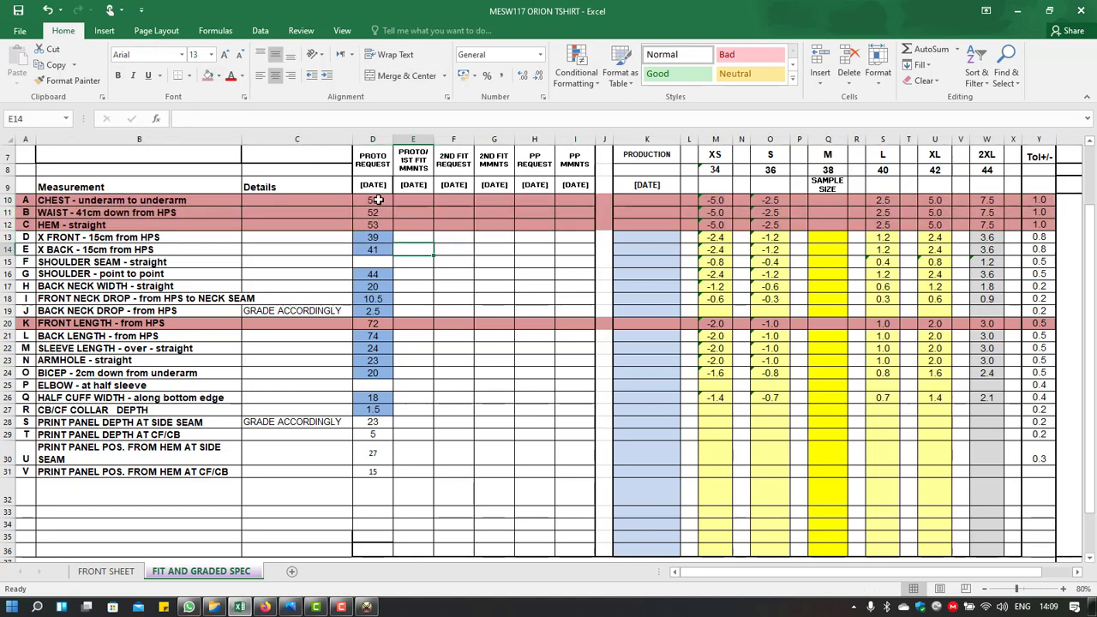
Step: Check chest 53 in D10 and front length 72 in D20, then minimize Excel
click(378, 199)
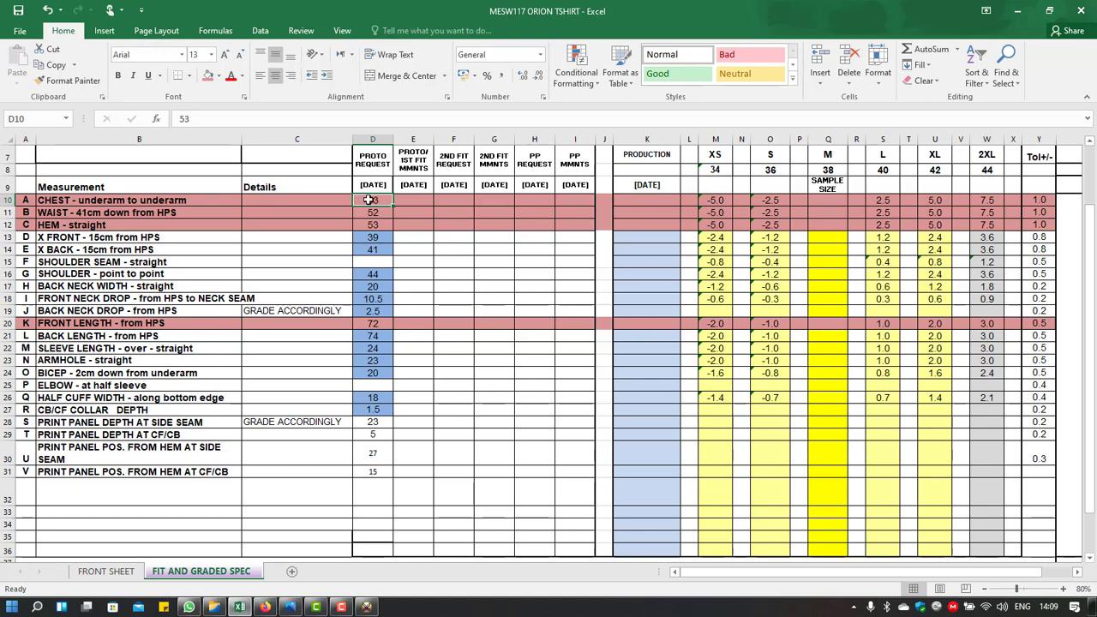
click(9, 200)
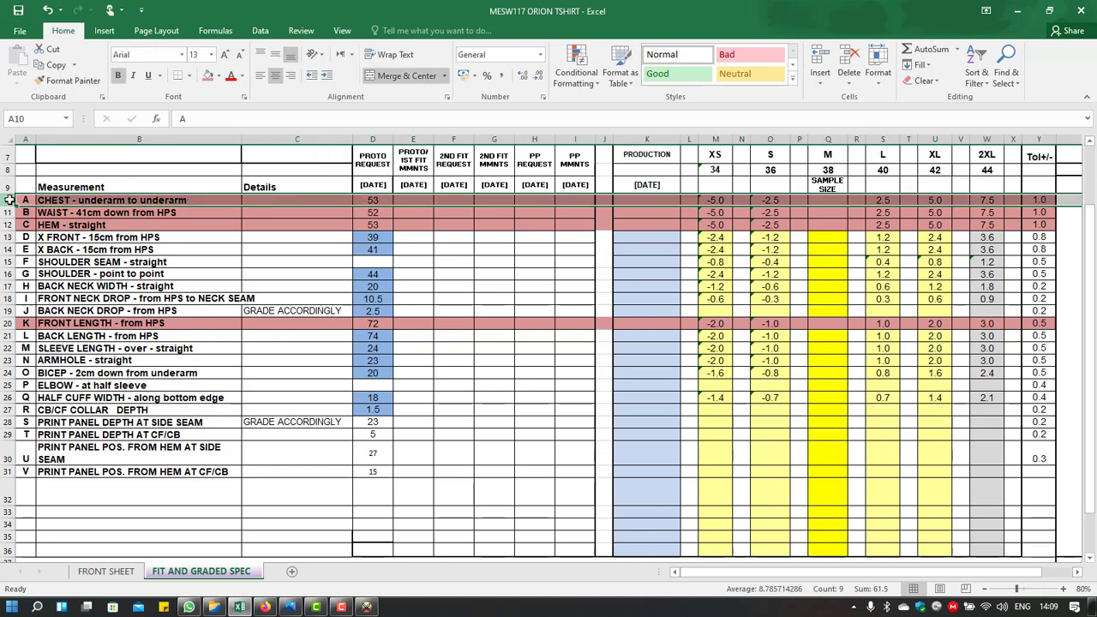
click(385, 201)
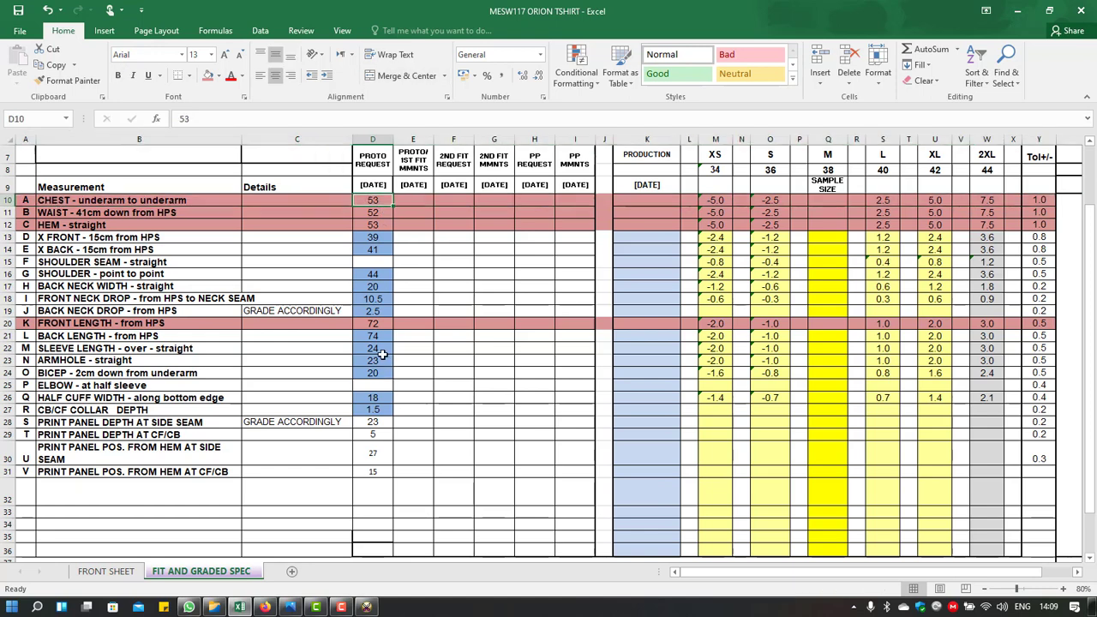
click(385, 323)
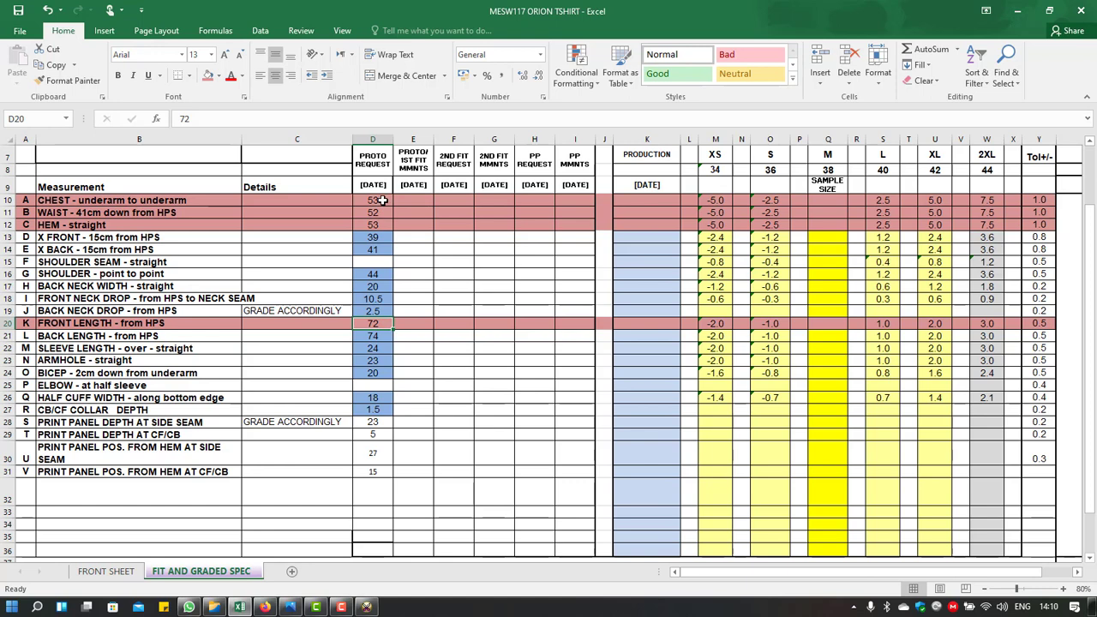
click(1017, 13)
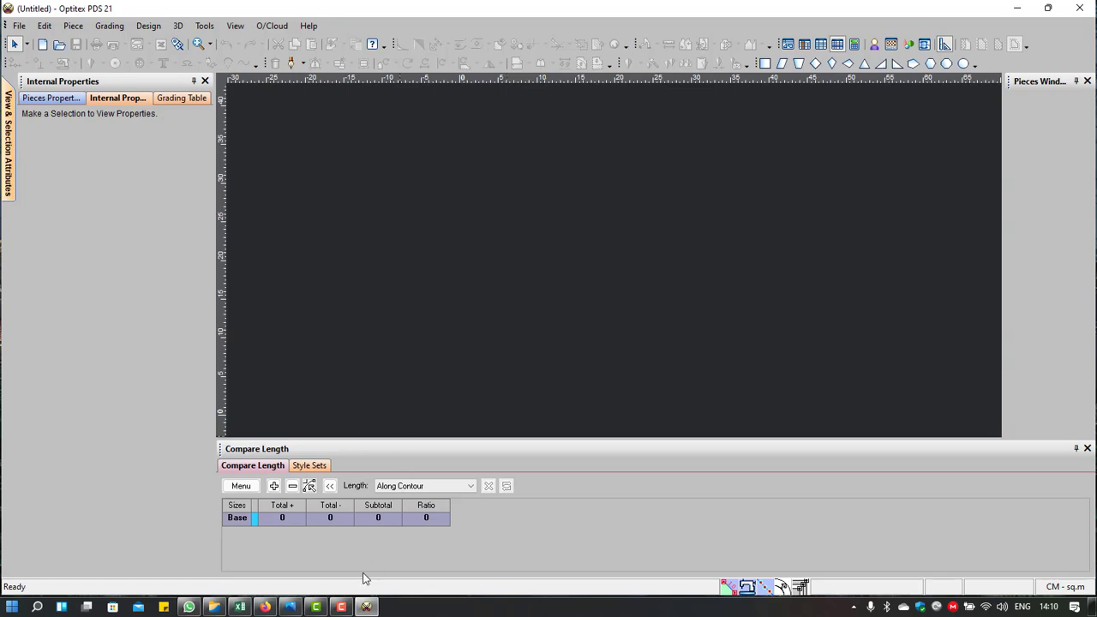
Step: Recheck chest 53 in D10, then bring up the Firefox T-shirt measurement points page
click(240, 607)
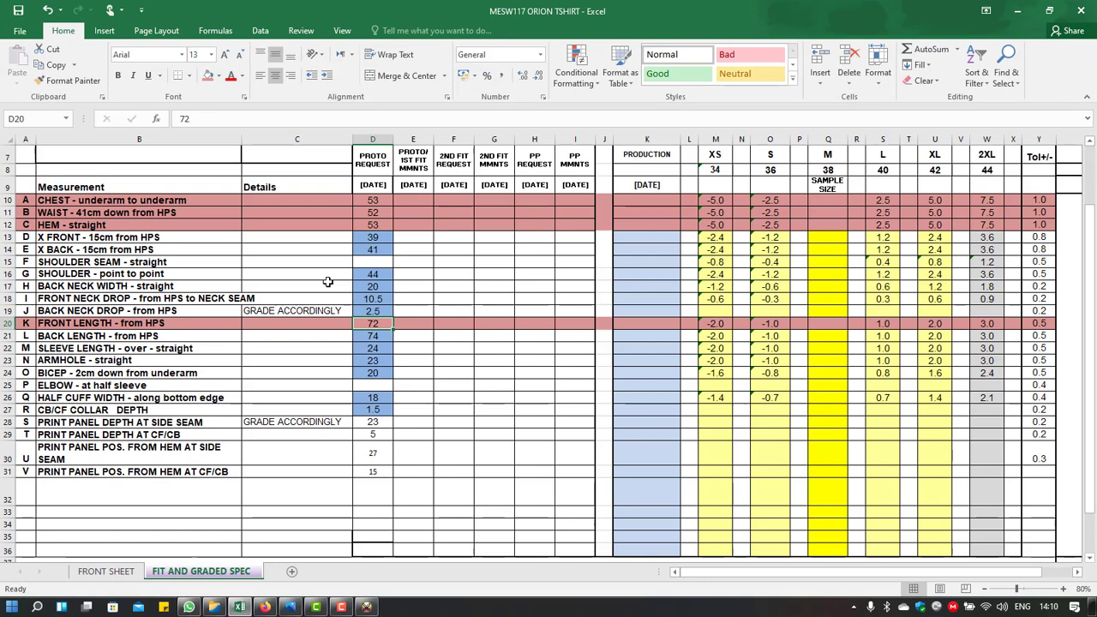
click(374, 200)
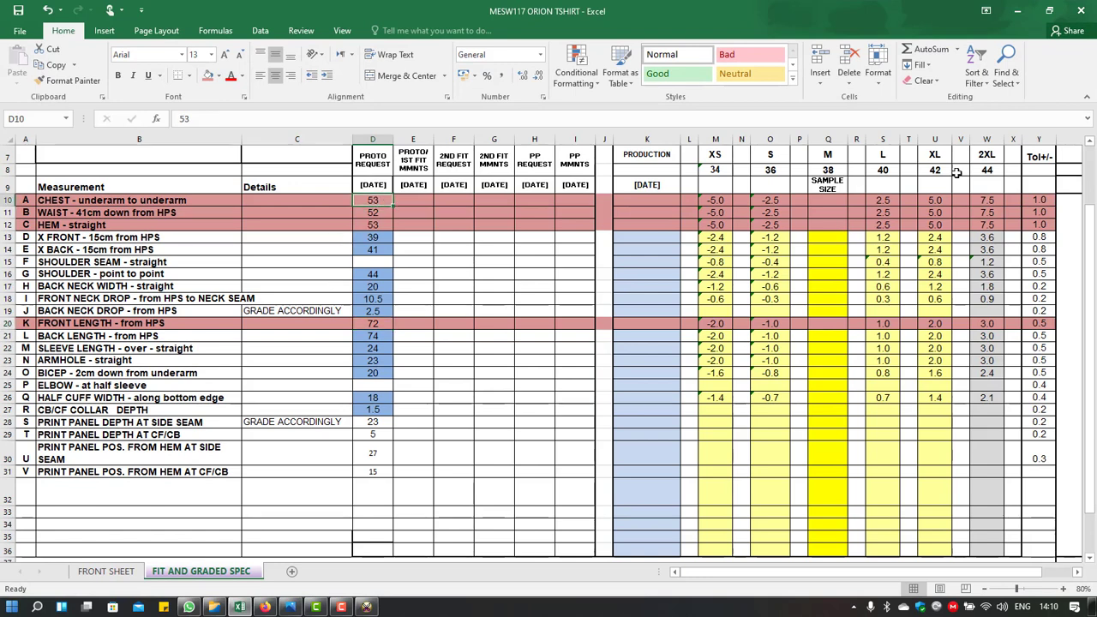
click(1016, 10)
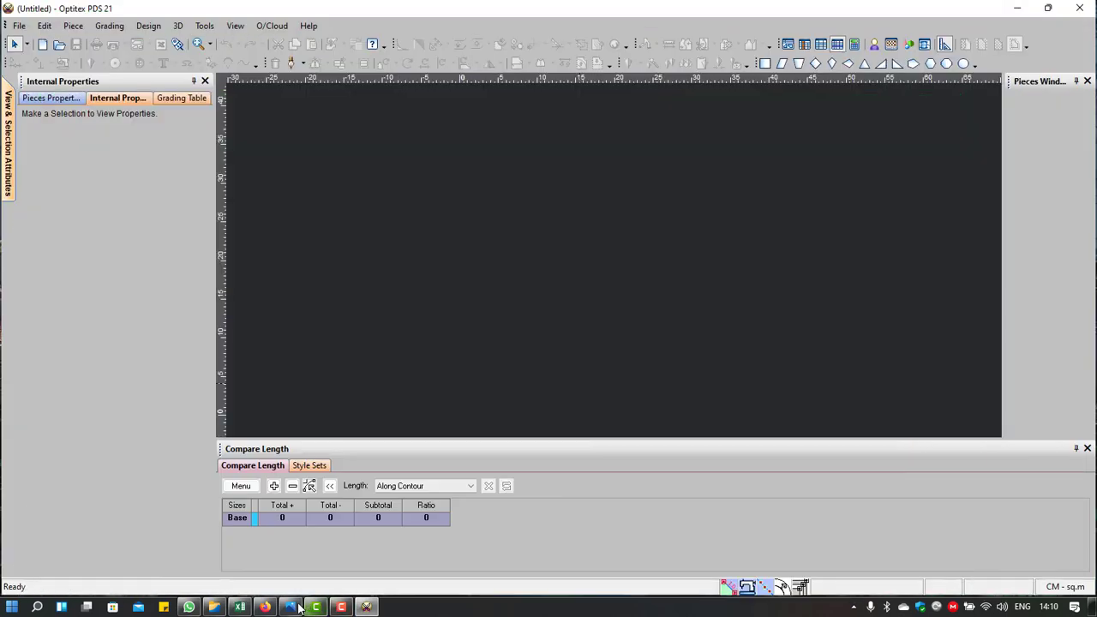
click(264, 606)
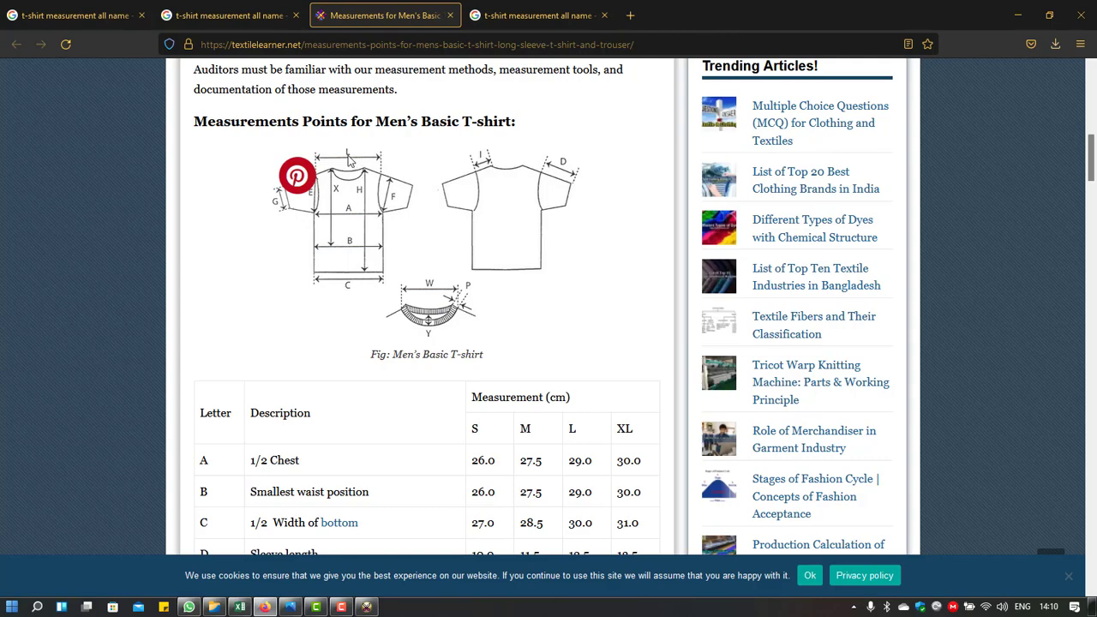
Step: Minimize Firefox to get back to the Optitex canvas
click(1017, 16)
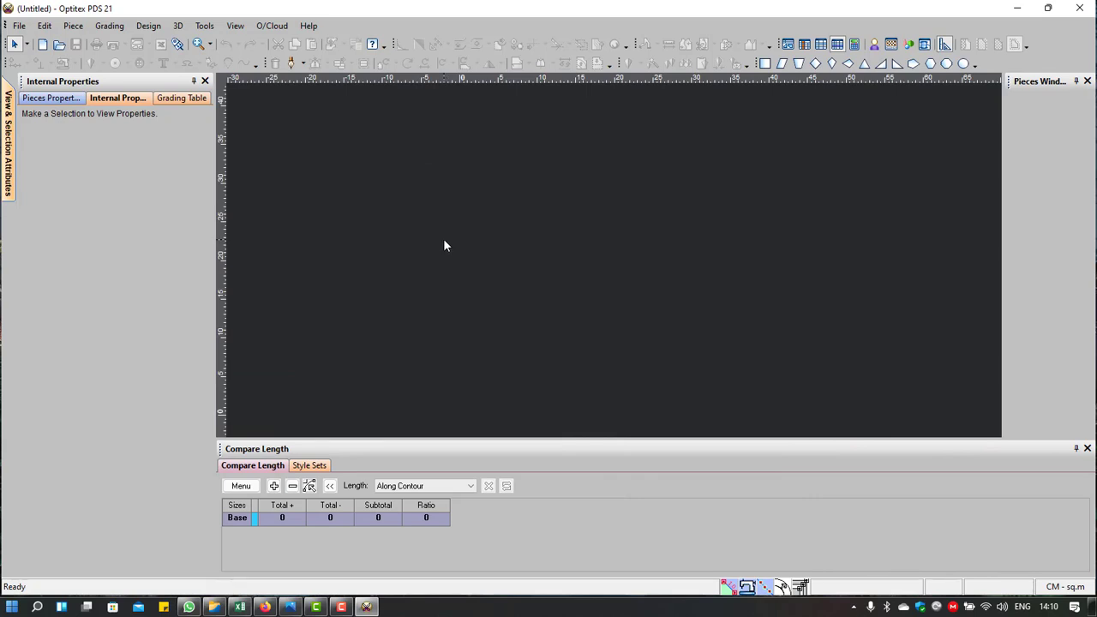
key(F12)
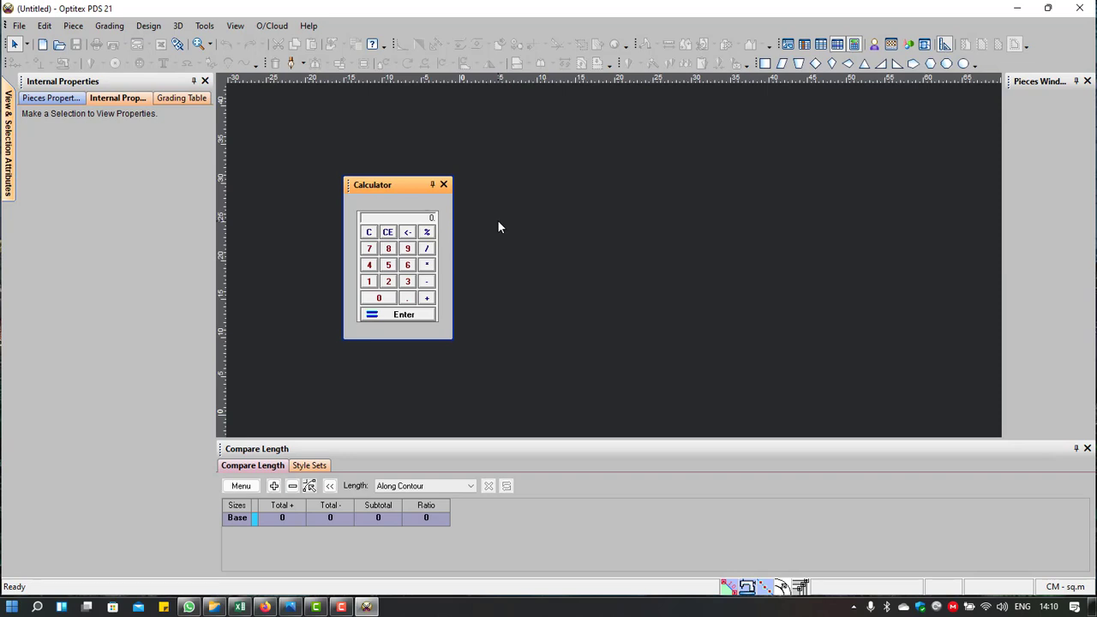
click(443, 184)
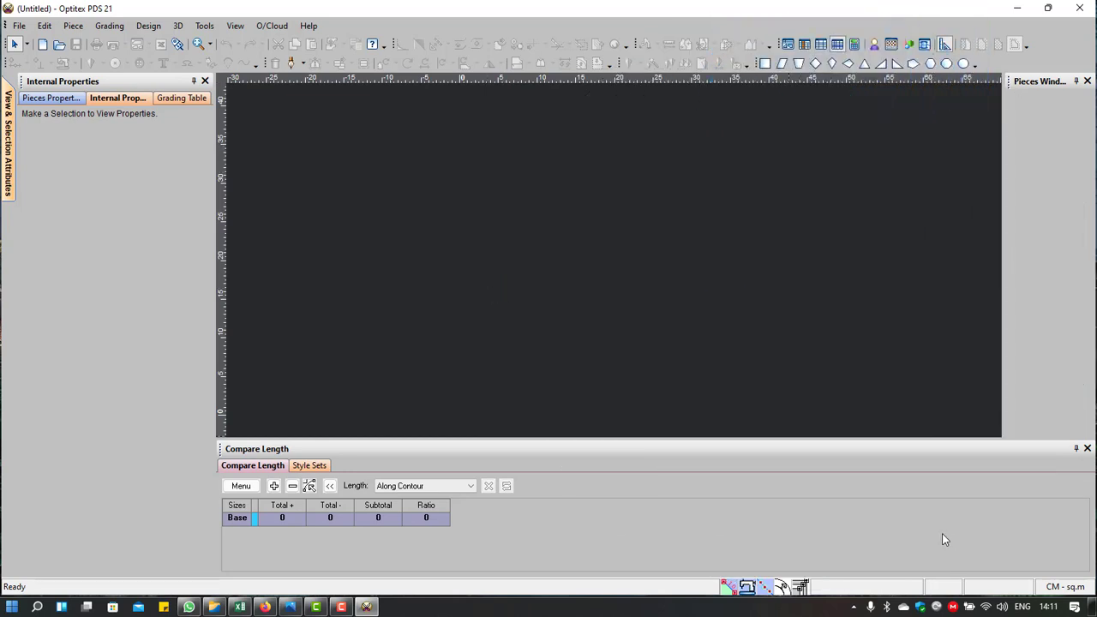
click(365, 606)
key(super+d)
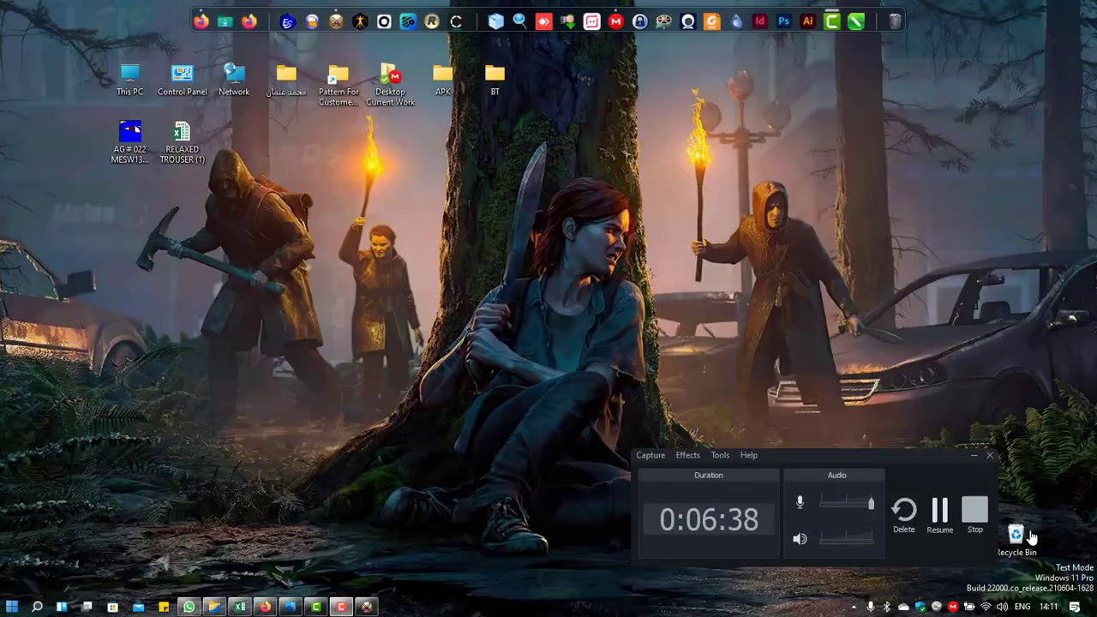
click(366, 607)
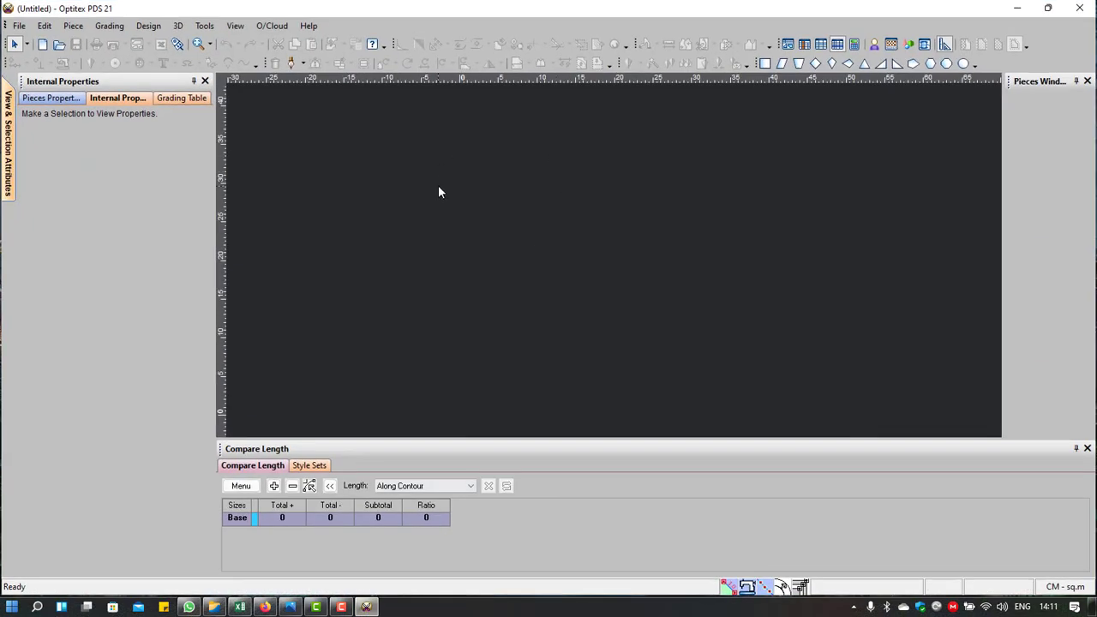
key(ctrl+shift+c)
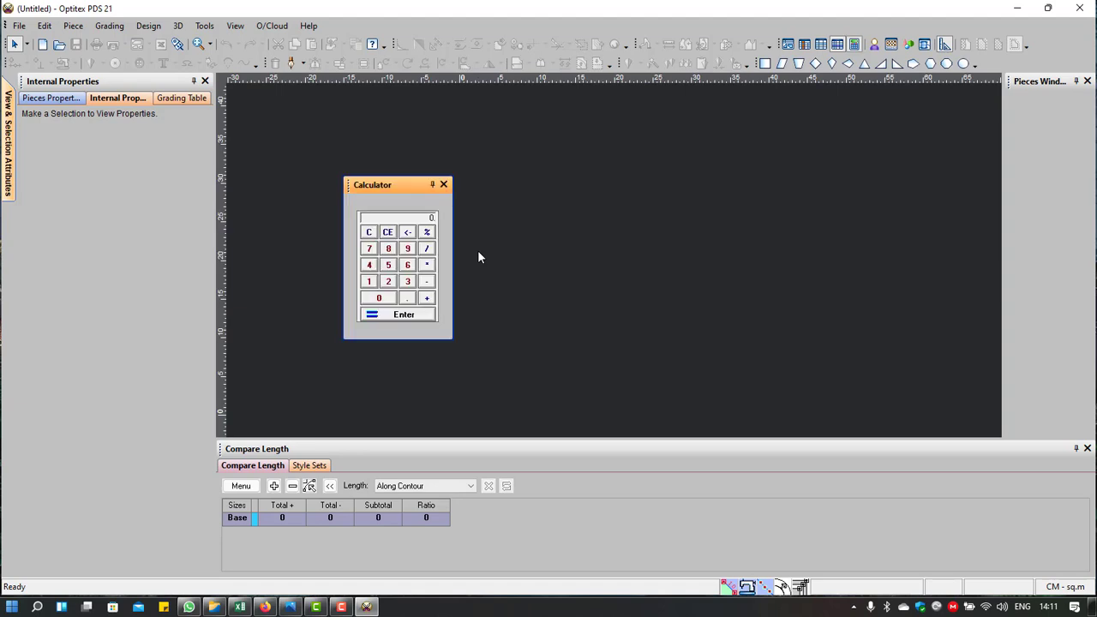
click(388, 266)
click(408, 282)
click(427, 248)
click(388, 283)
click(400, 319)
click(443, 184)
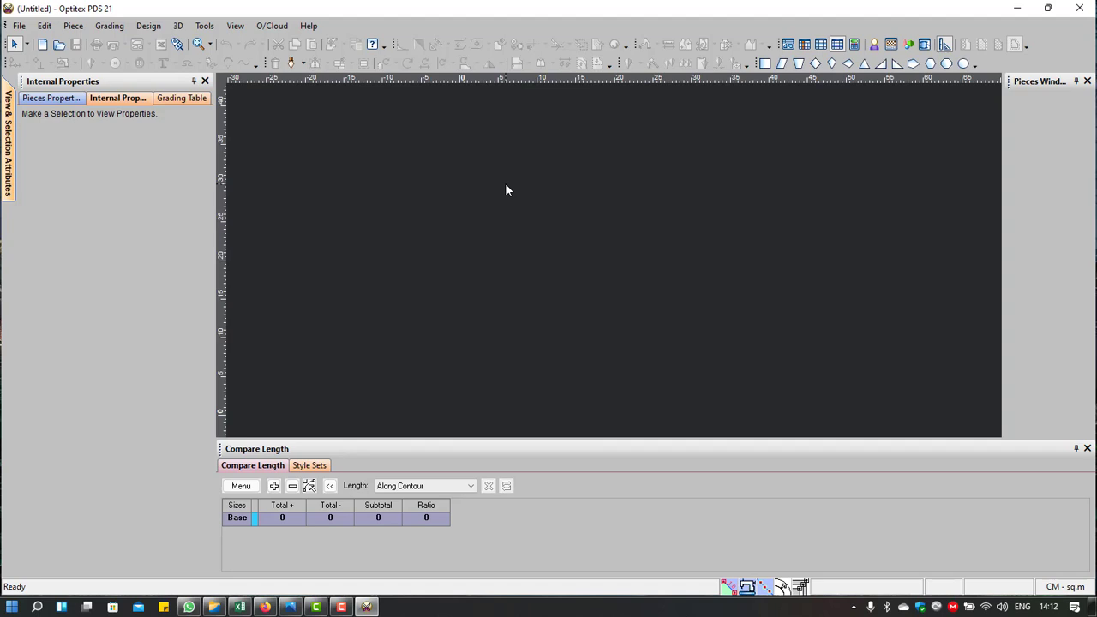
Step: Create a rectangular piece named Base, length 72 and width 26.5
right_click(505, 189)
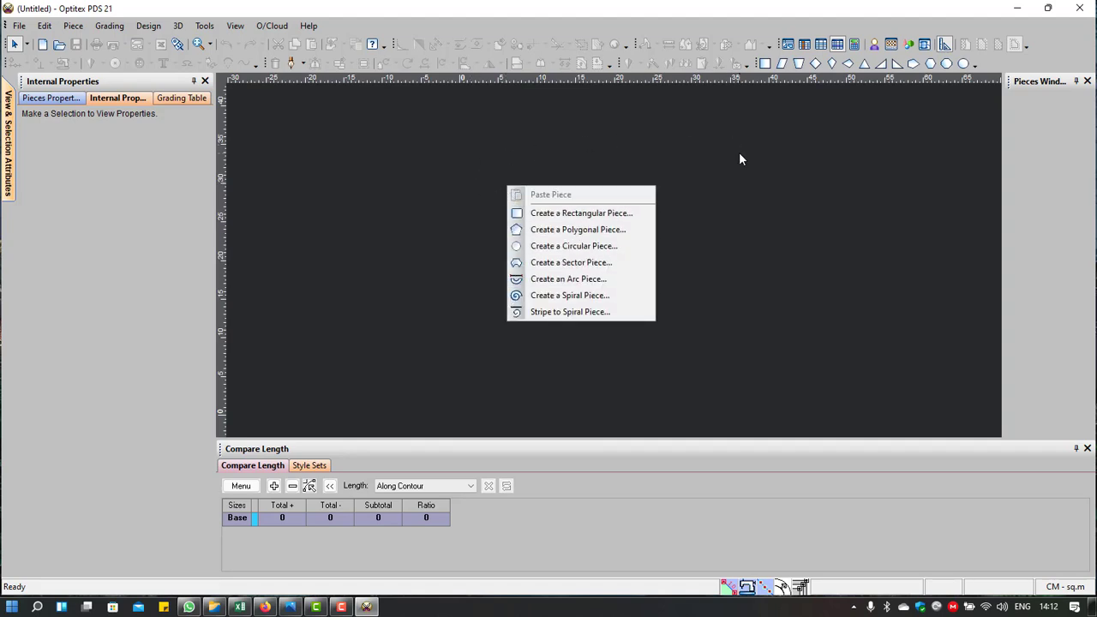
click(725, 253)
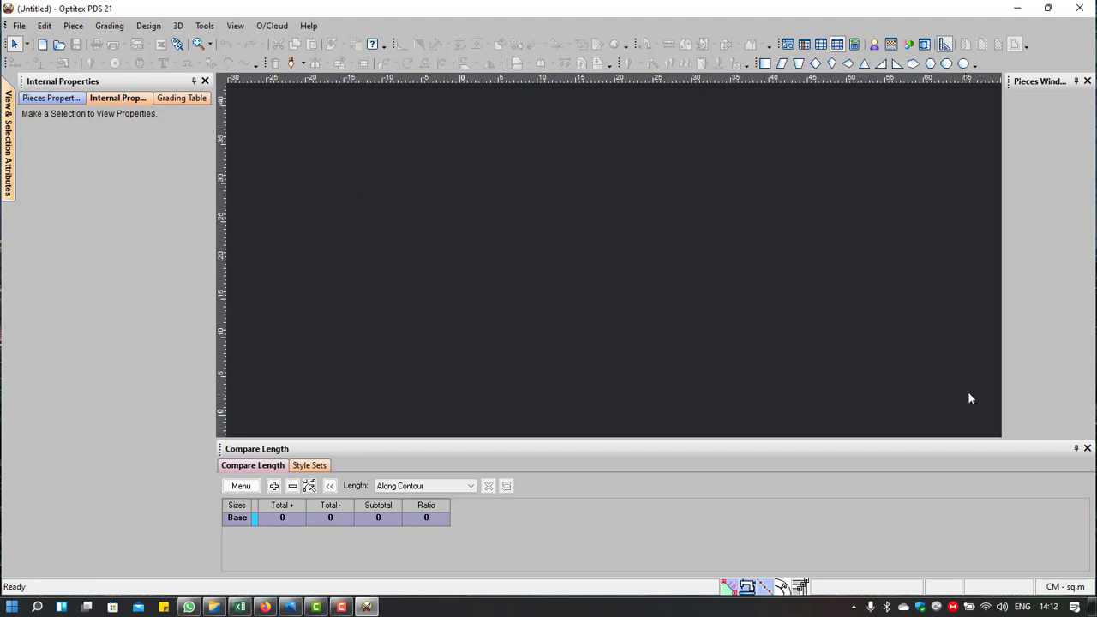
right_click(517, 225)
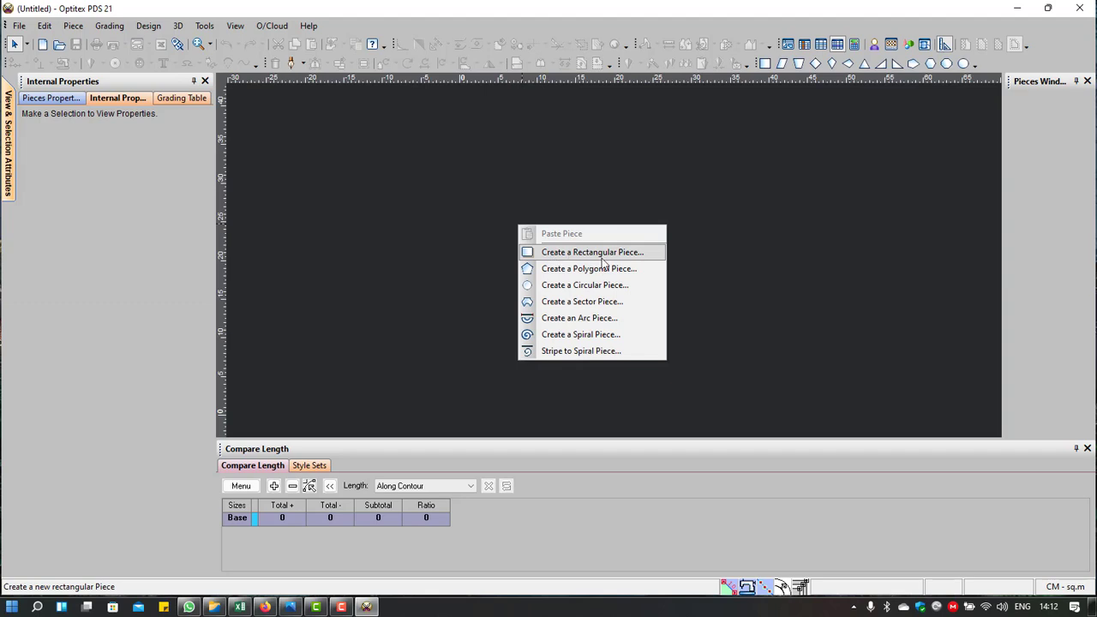
click(602, 254)
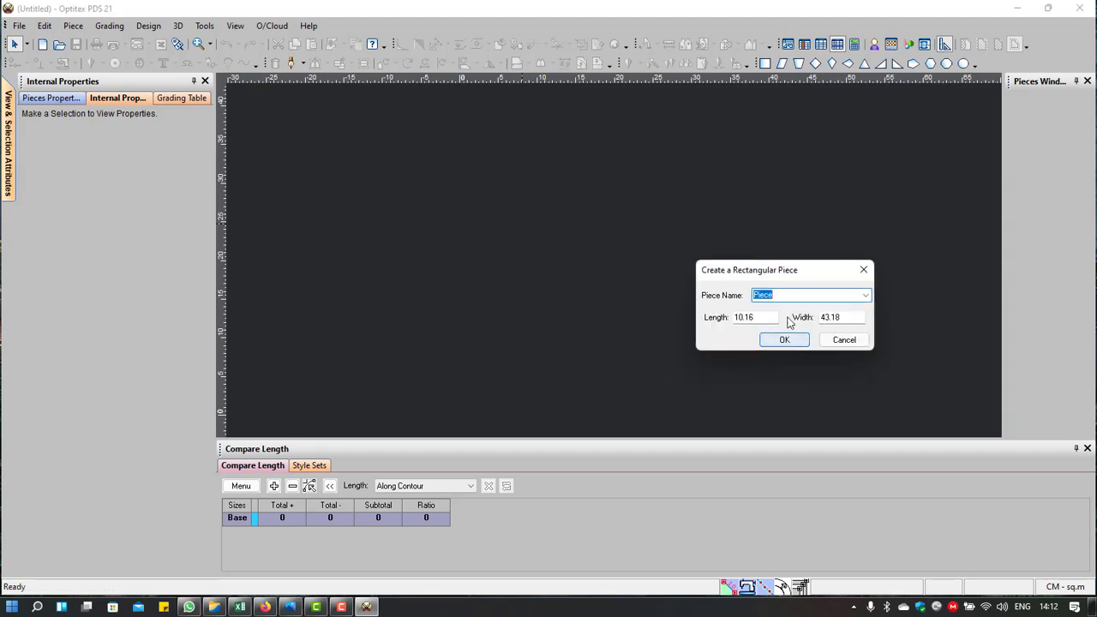
text(B)
text(ase)
double_click(775, 318)
text(7)
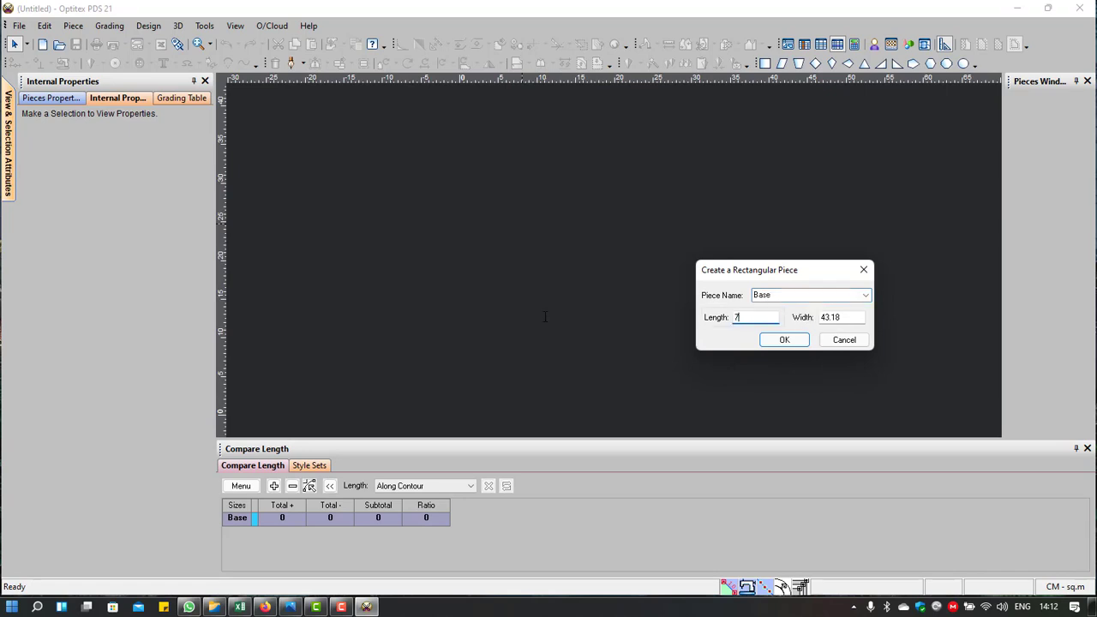
text(2)
double_click(848, 316)
text(26)
text(5)
click(782, 339)
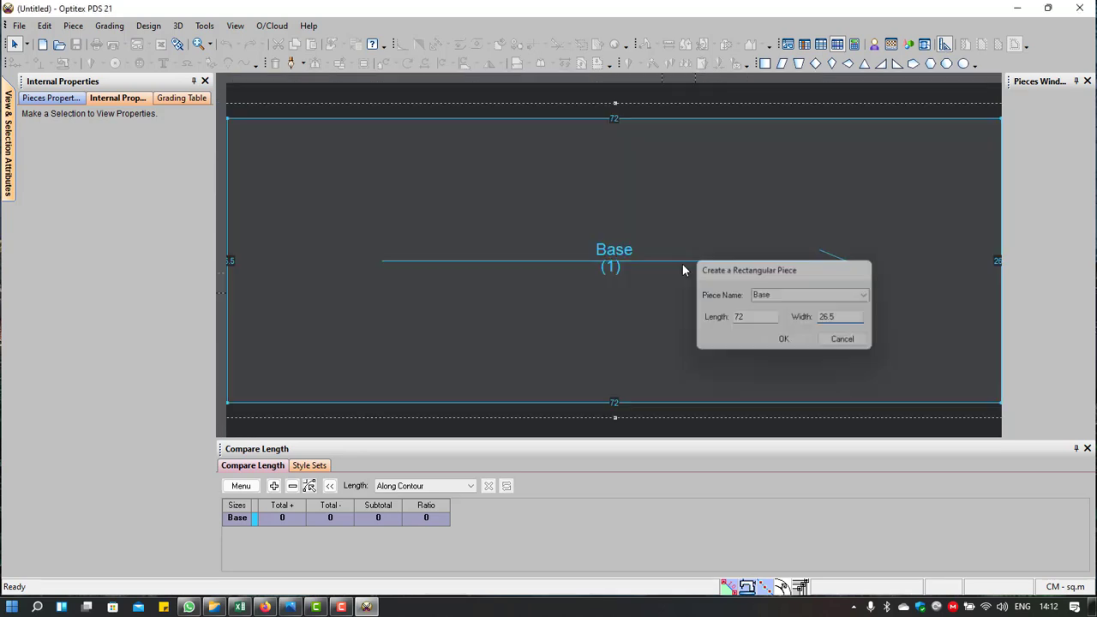
Step: Select the new Base piece and recheck 26.5 with the calculator
scroll(621, 244, down, 3)
click(634, 262)
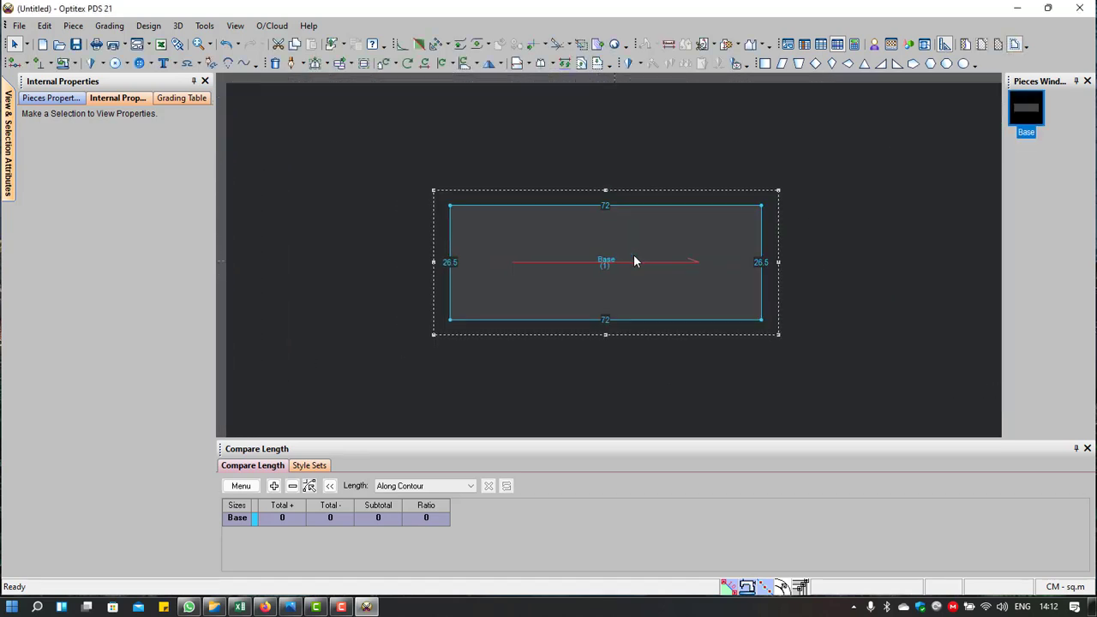
key(F4)
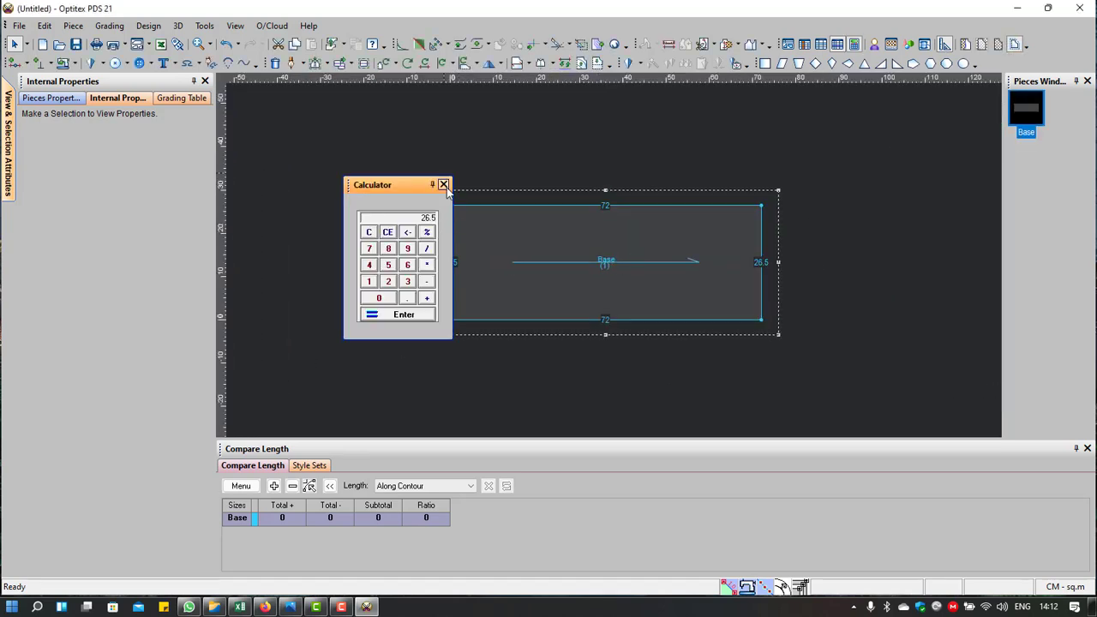
click(442, 184)
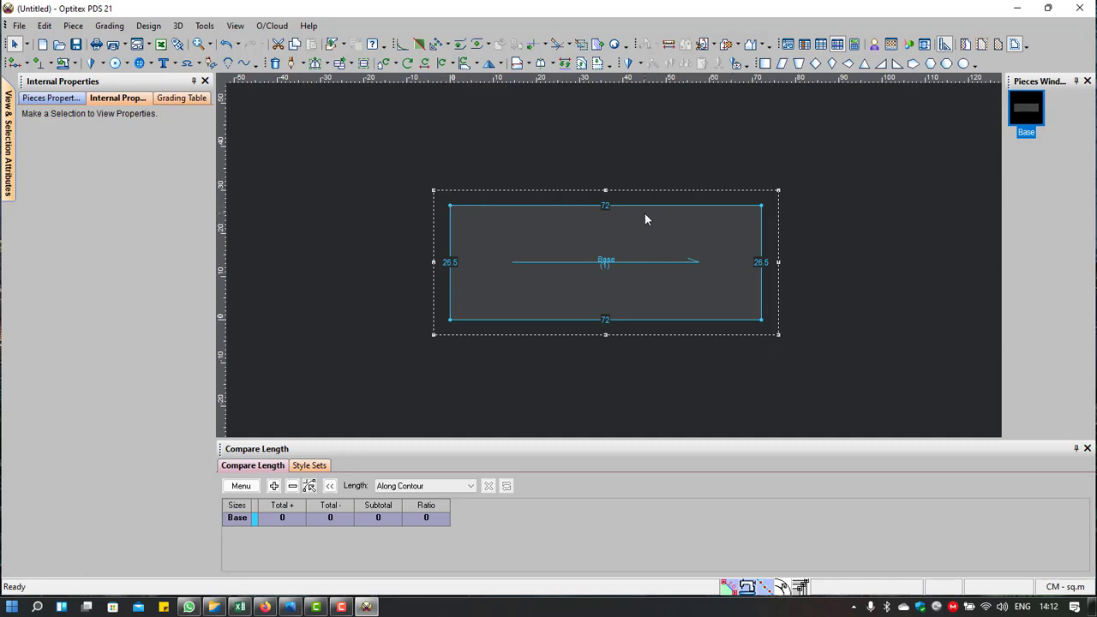
Step: Select the Base piece and look through the Rotate options without applying a rotation
click(474, 208)
click(477, 64)
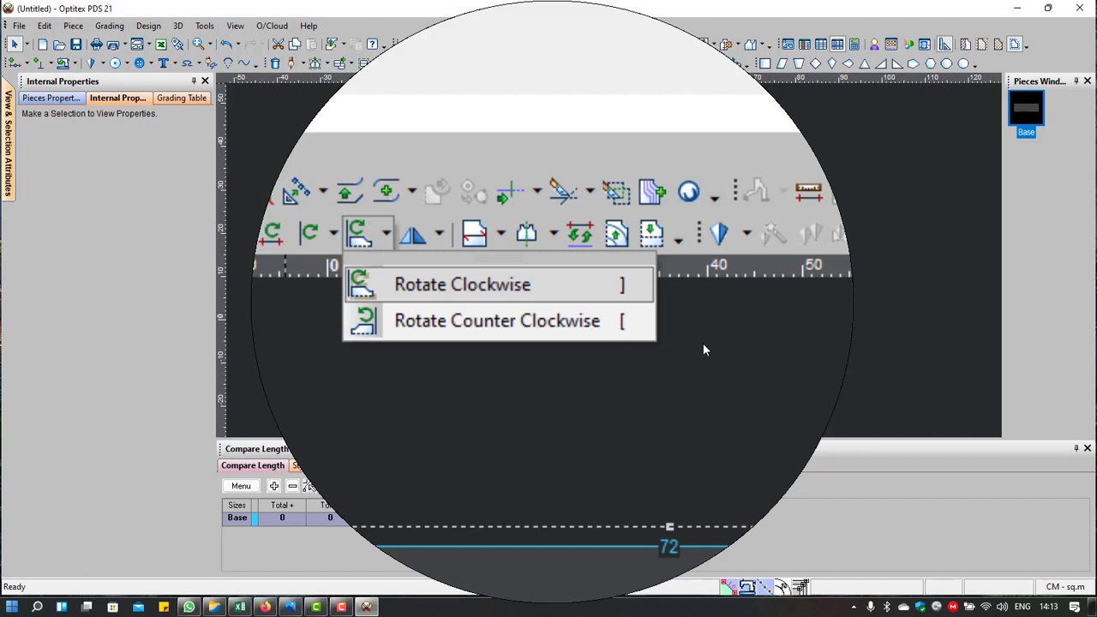
click(617, 108)
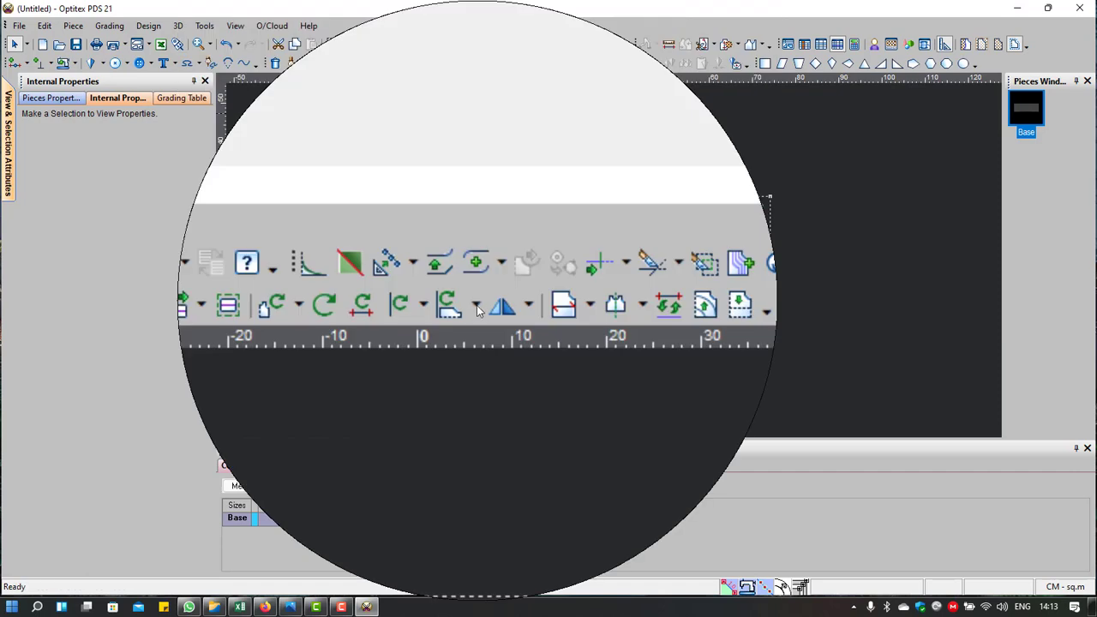
click(476, 65)
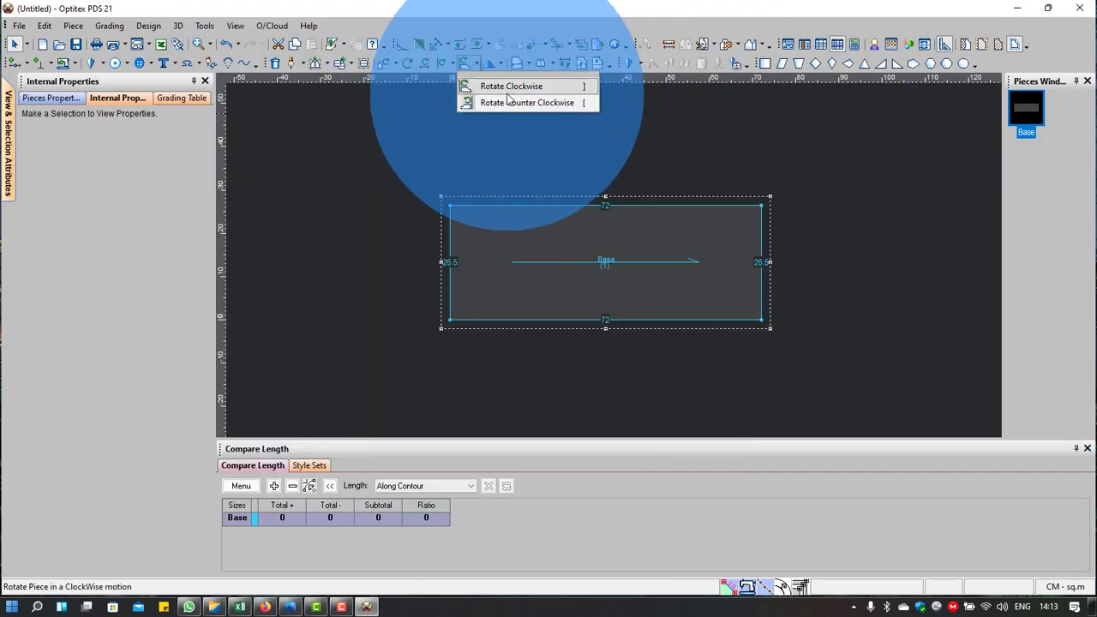
click(571, 94)
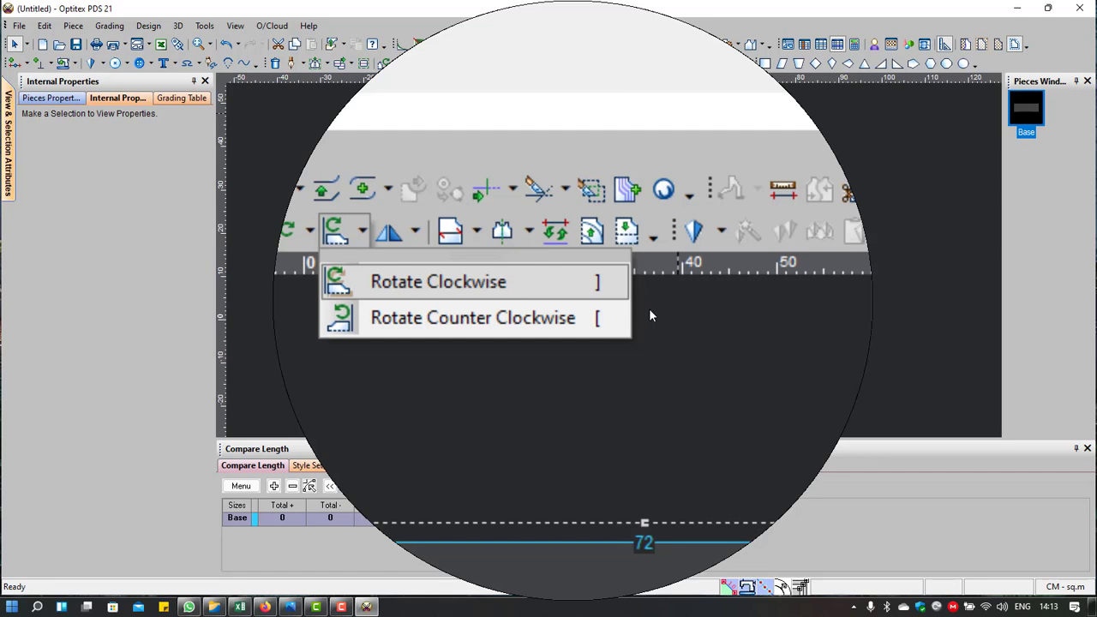
click(639, 149)
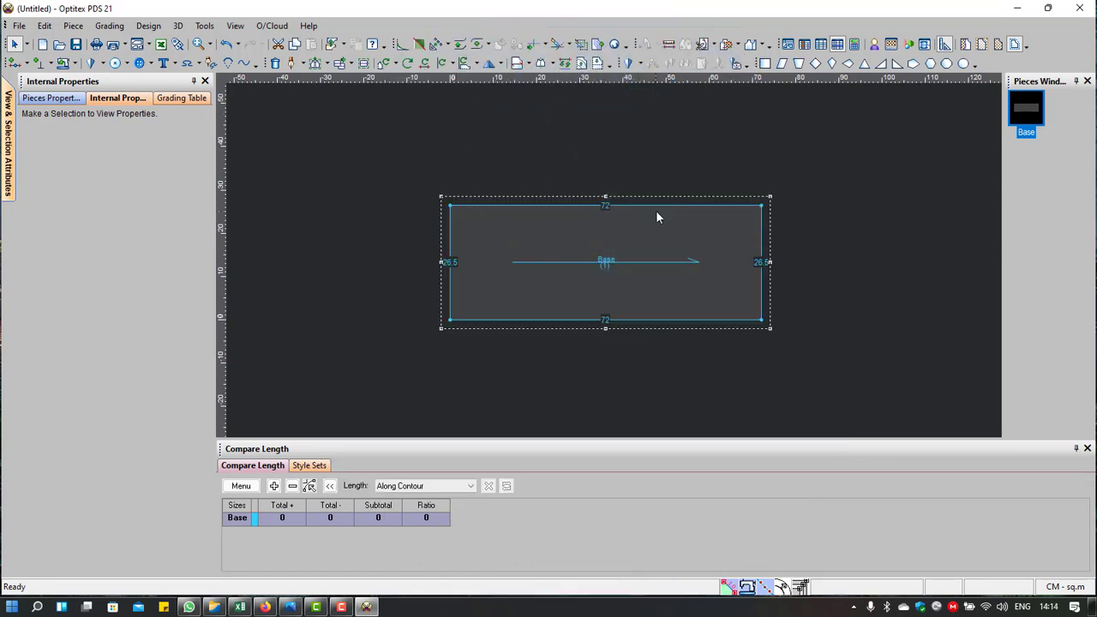
Step: Rotate the Base piece upright and nudge it slightly left
click(674, 218)
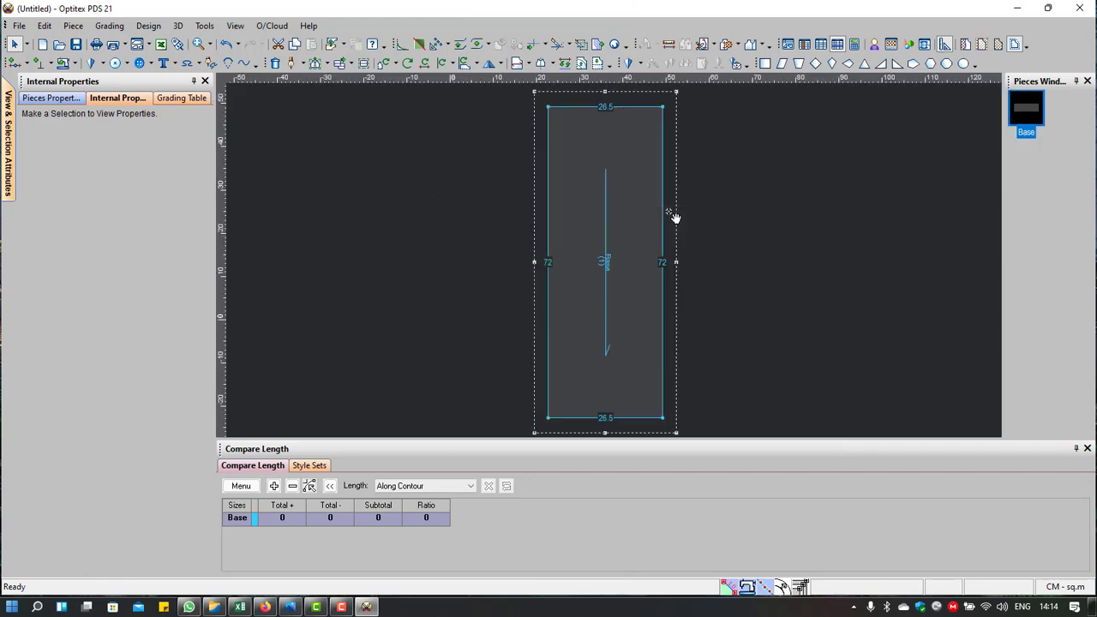
drag(624, 180, 593, 187)
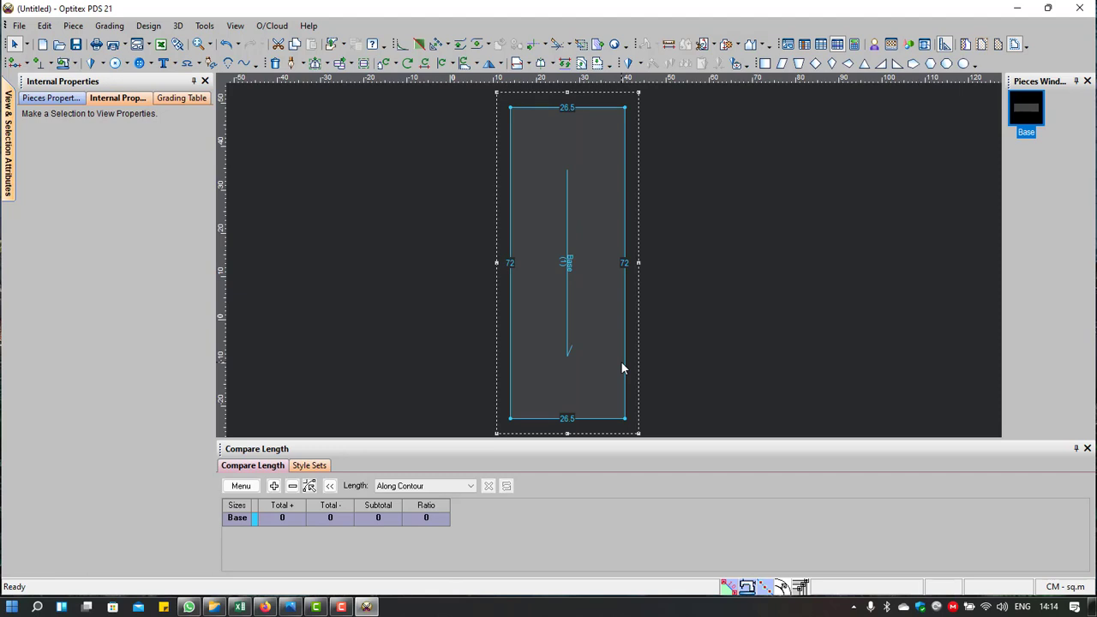
key(ctrl+r)
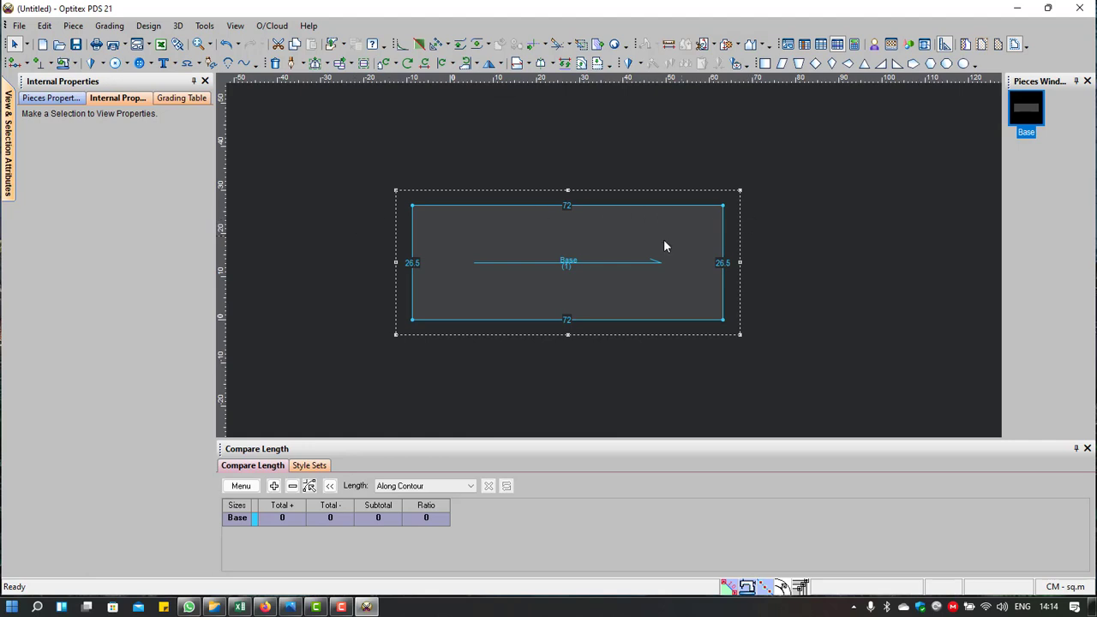
key(ctrl+r)
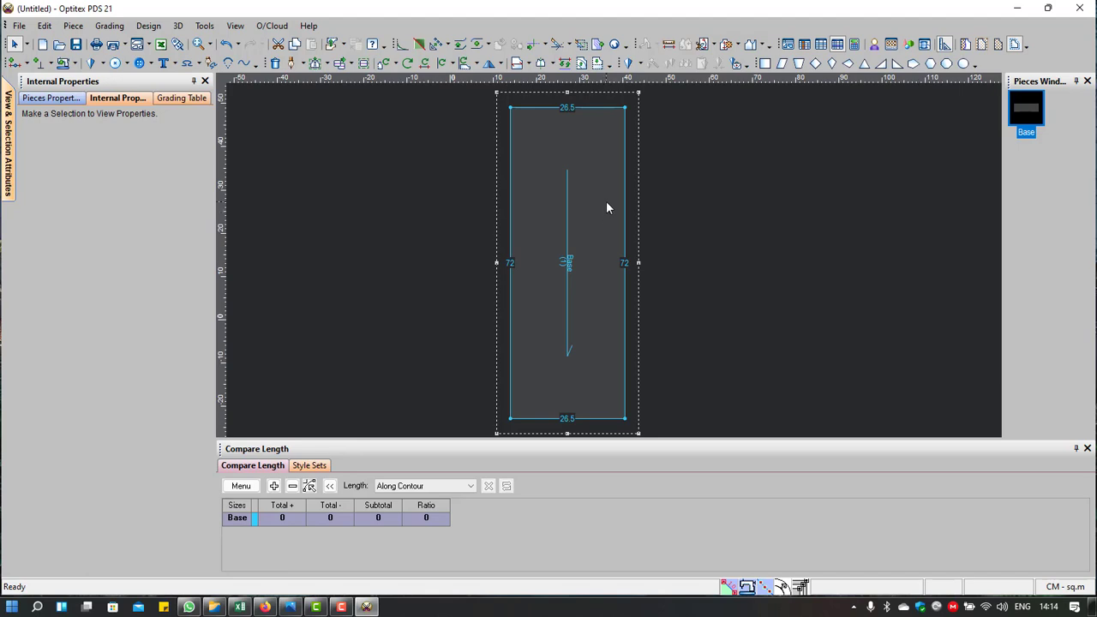
drag(606, 208, 598, 206)
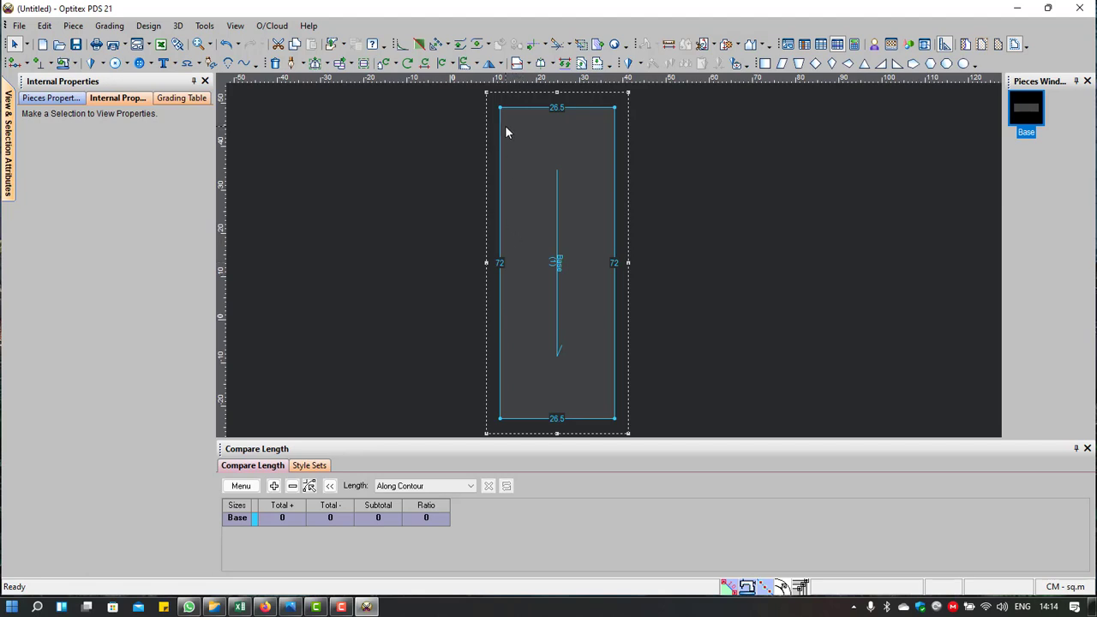
Step: Return to the Select Tool and switch to the MESW117 ORION TSHIRT workbook
right_click(701, 152)
click(733, 157)
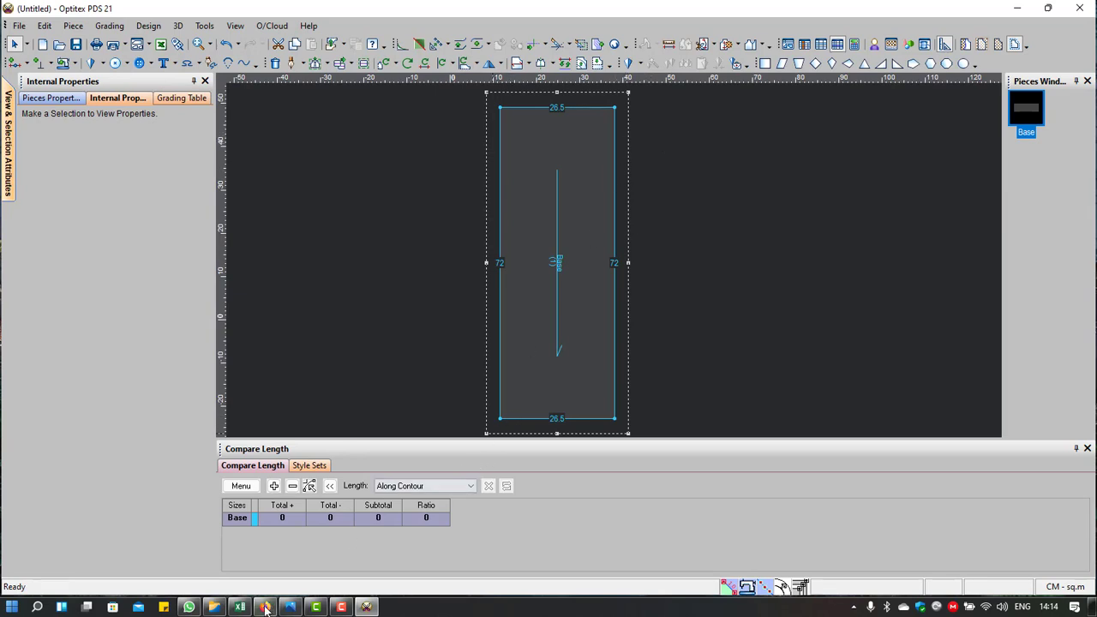
mouse_move(341, 606)
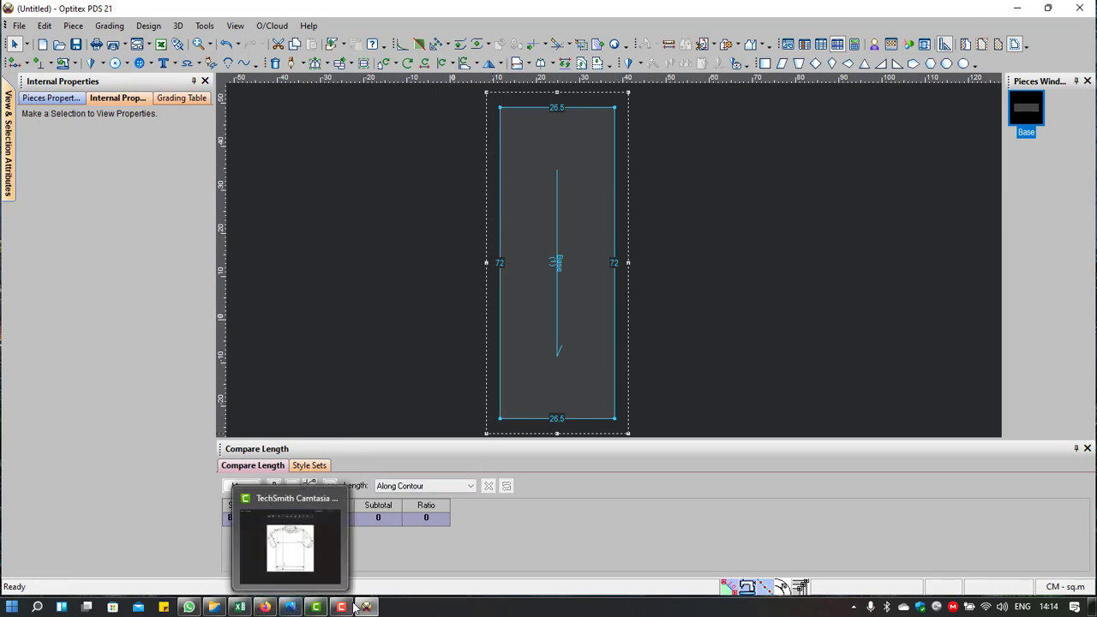
click(239, 606)
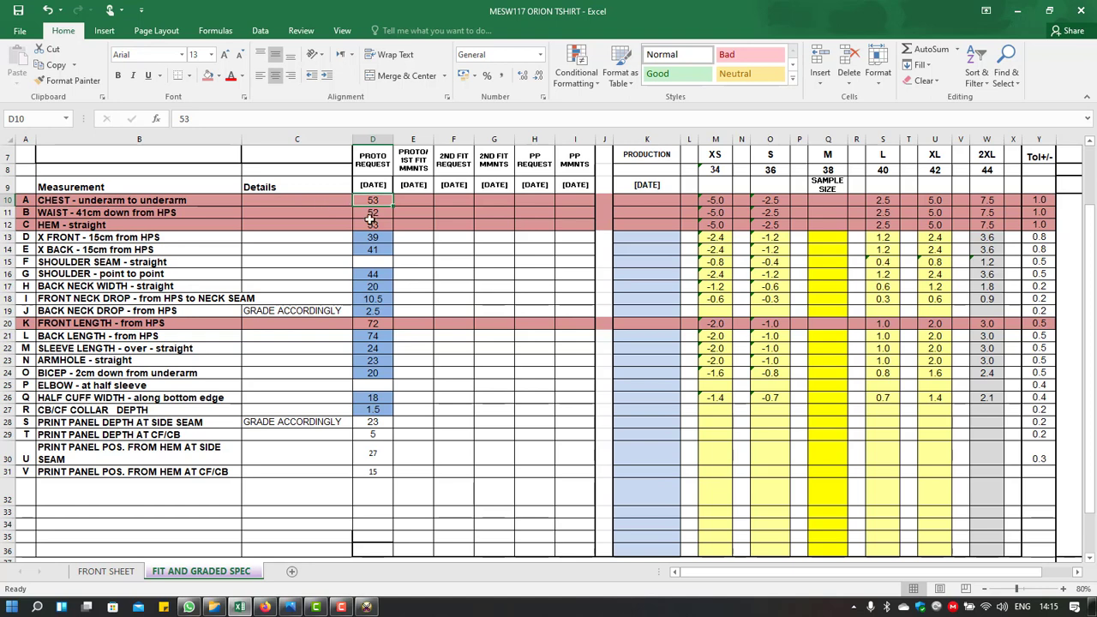
Step: Shade row 16 (SHOULDER - point to point) red in Excel, then minimize the workbook
click(7, 212)
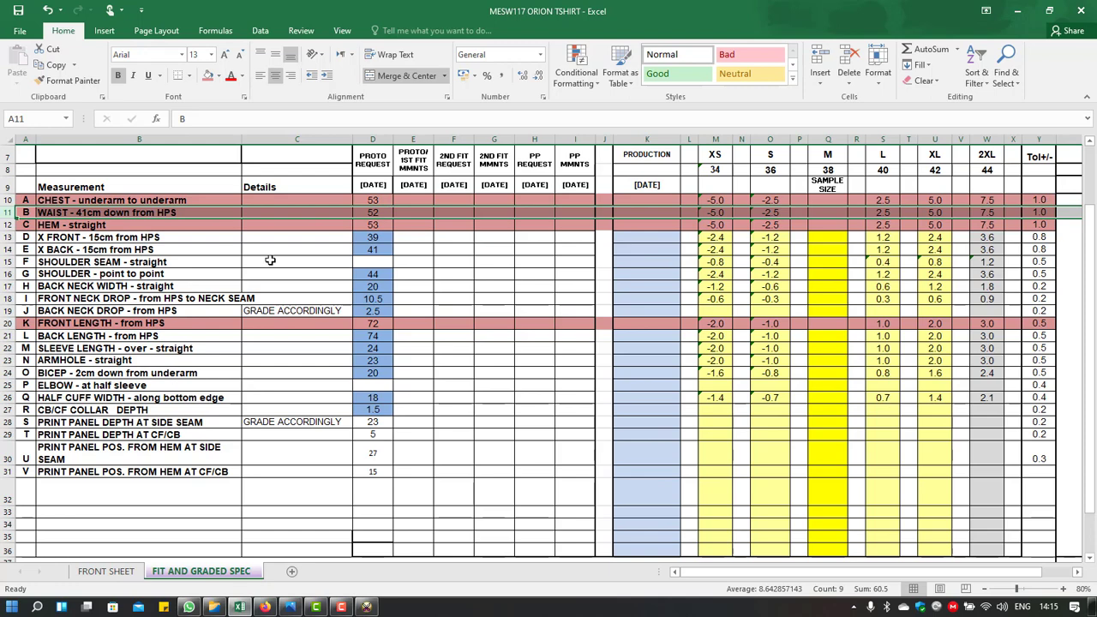
click(8, 274)
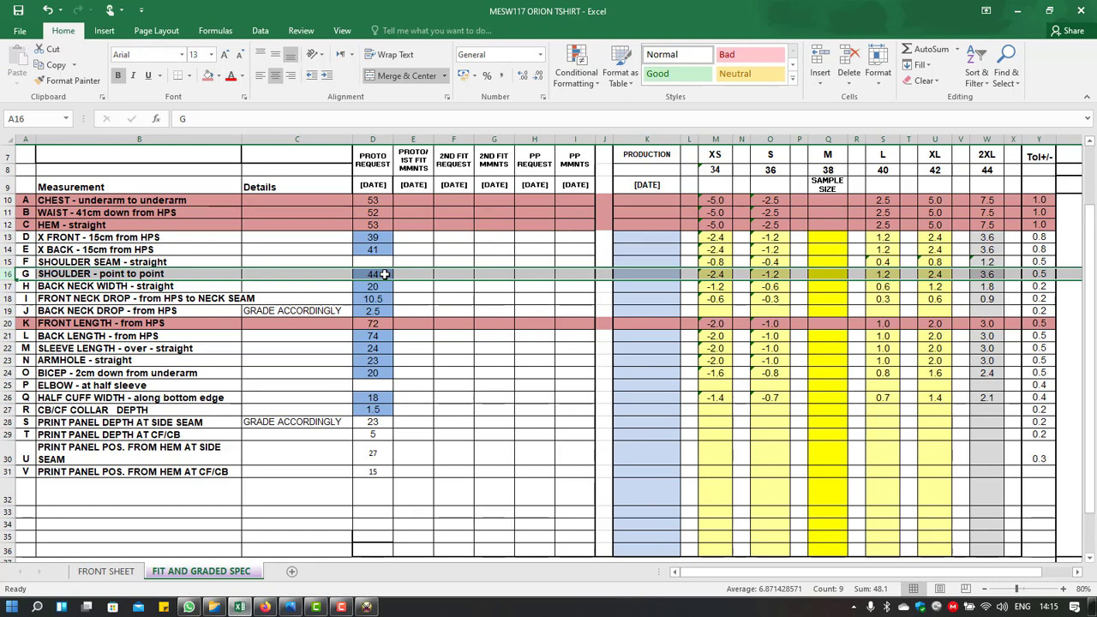
click(206, 76)
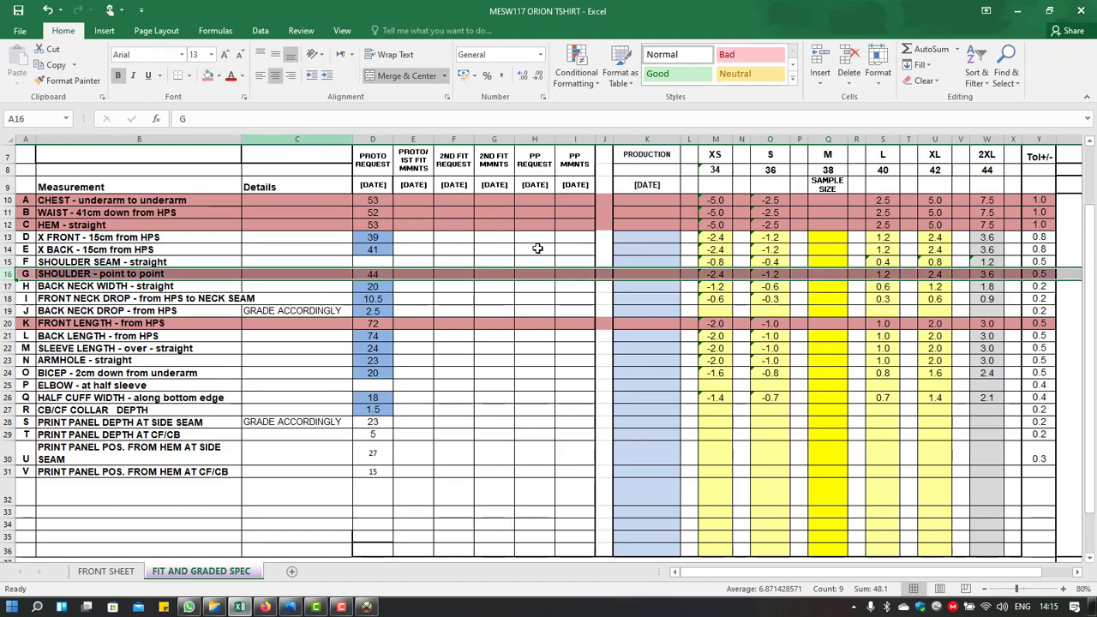
click(1023, 12)
Step: Start the half-line tool with H, then cancel back to Select Tool
scroll(549, 103, down, 1)
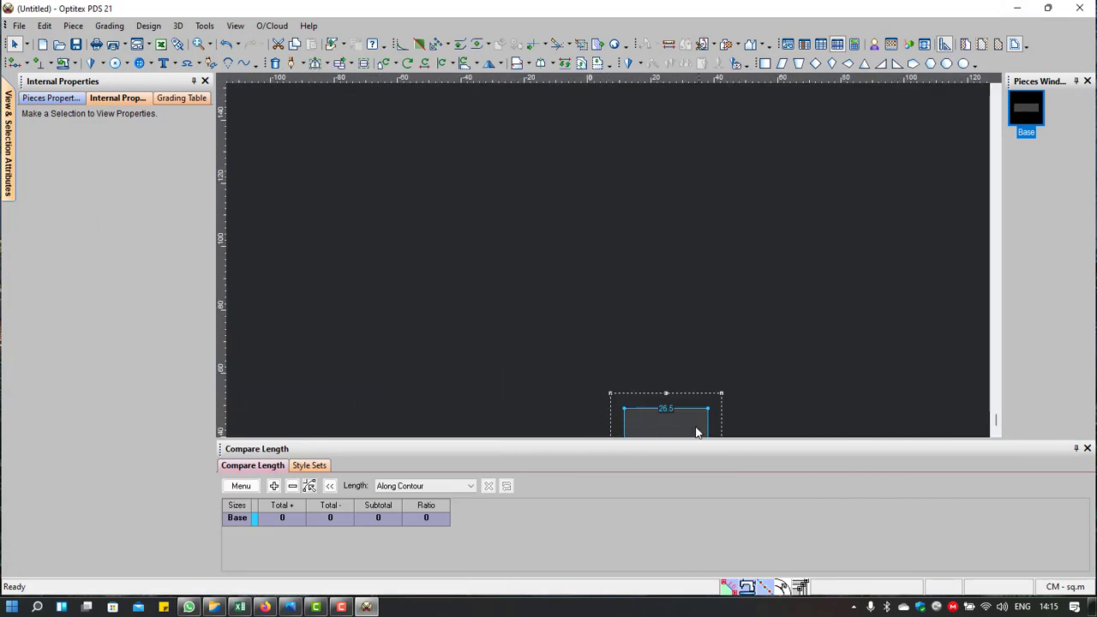
scroll(655, 393, down, 1)
scroll(656, 392, up, 1)
scroll(604, 336, down, 1)
scroll(604, 331, up, 1)
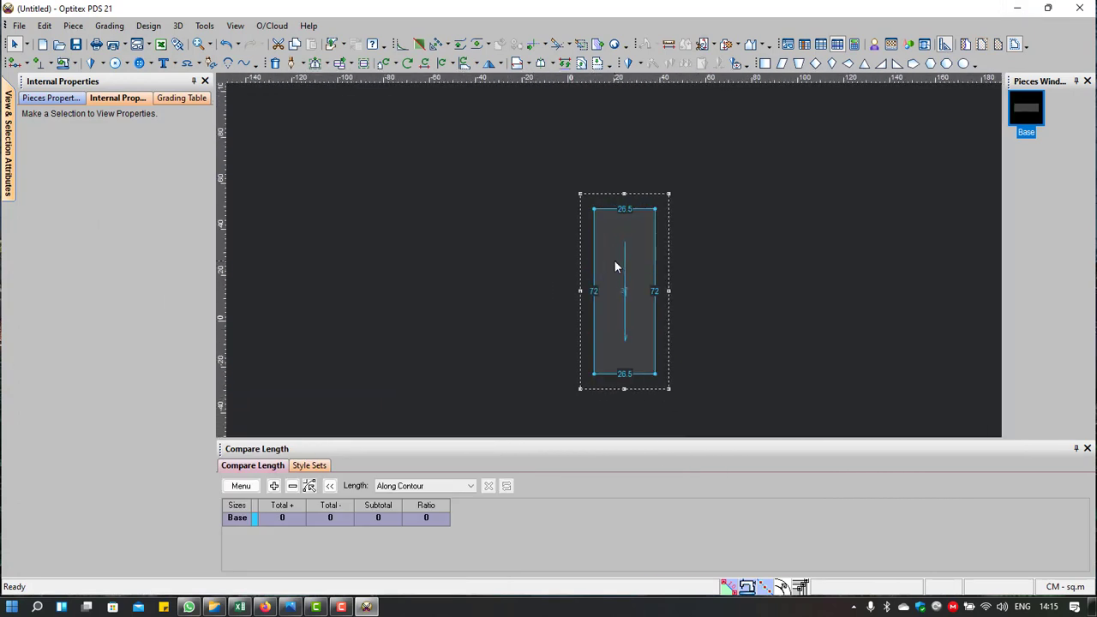
key(h)
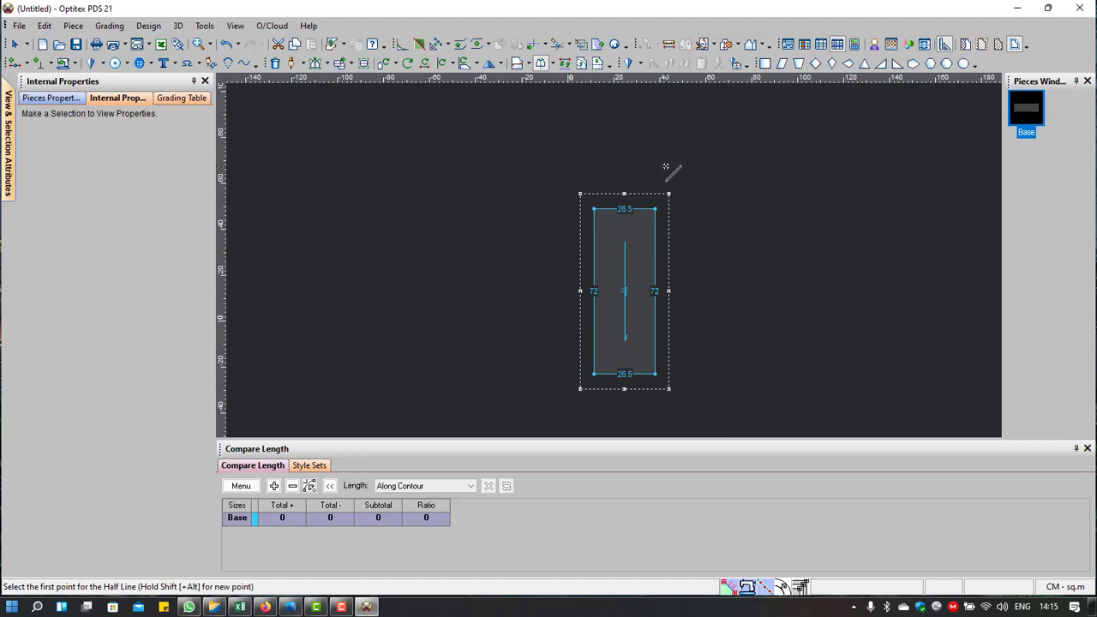
right_click(668, 166)
click(701, 177)
scroll(630, 272, up, 1)
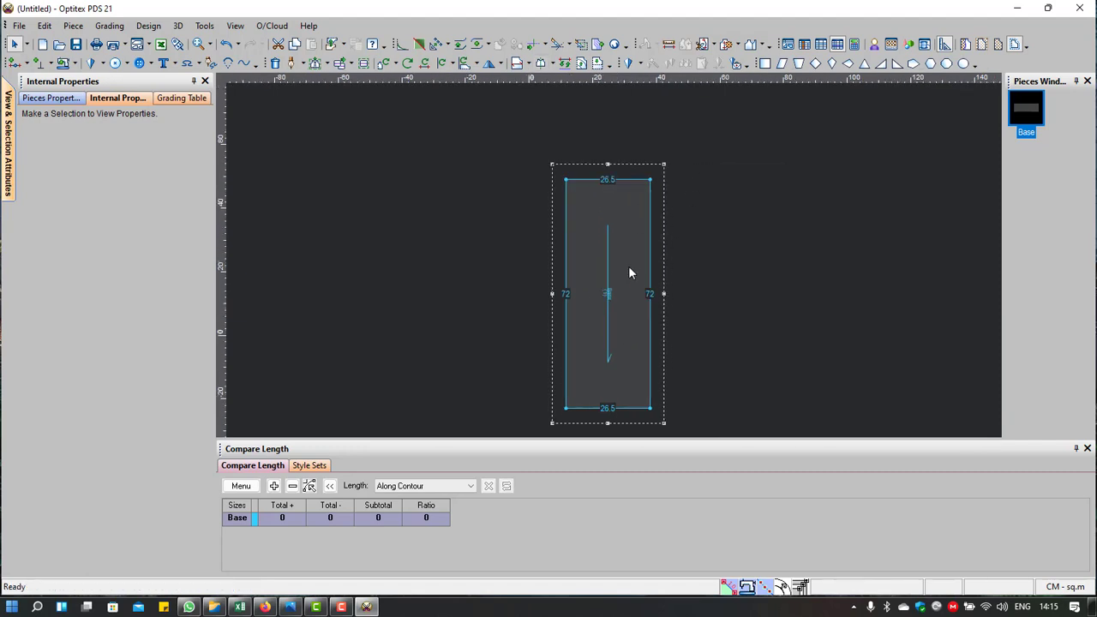
scroll(630, 272, down, 2)
scroll(629, 272, up, 1)
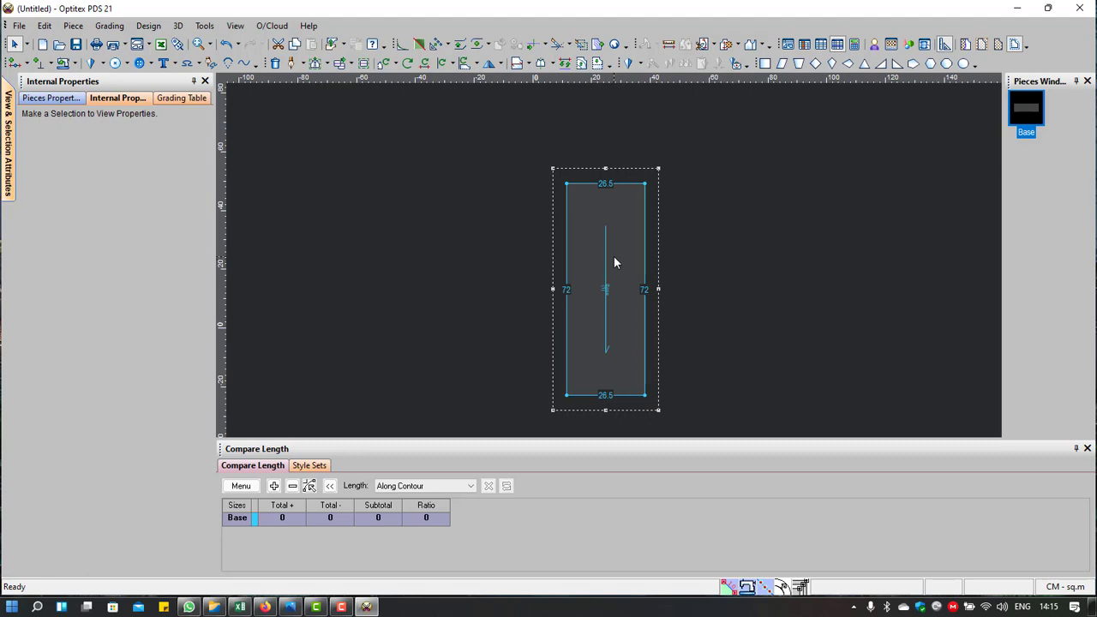
Step: Look through the Set Half piece options
click(553, 65)
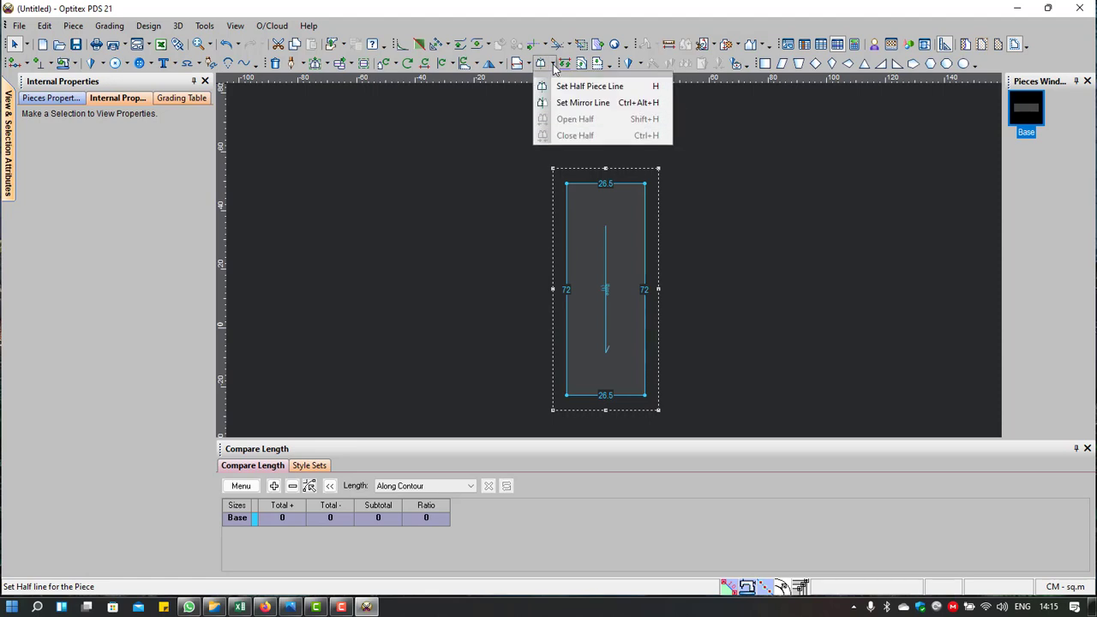
click(553, 66)
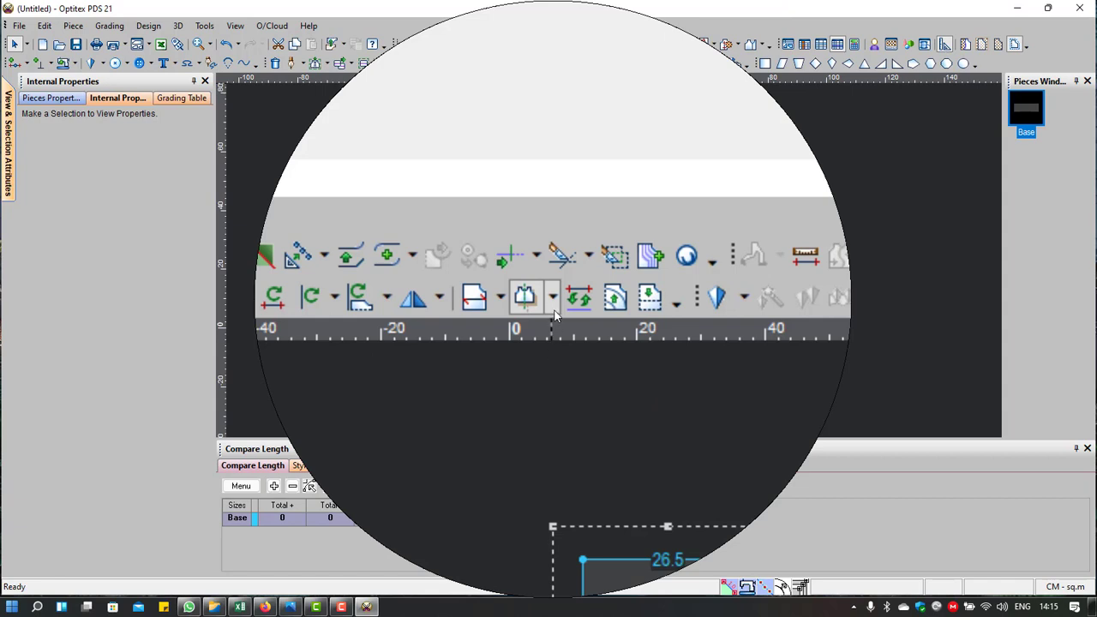
click(553, 64)
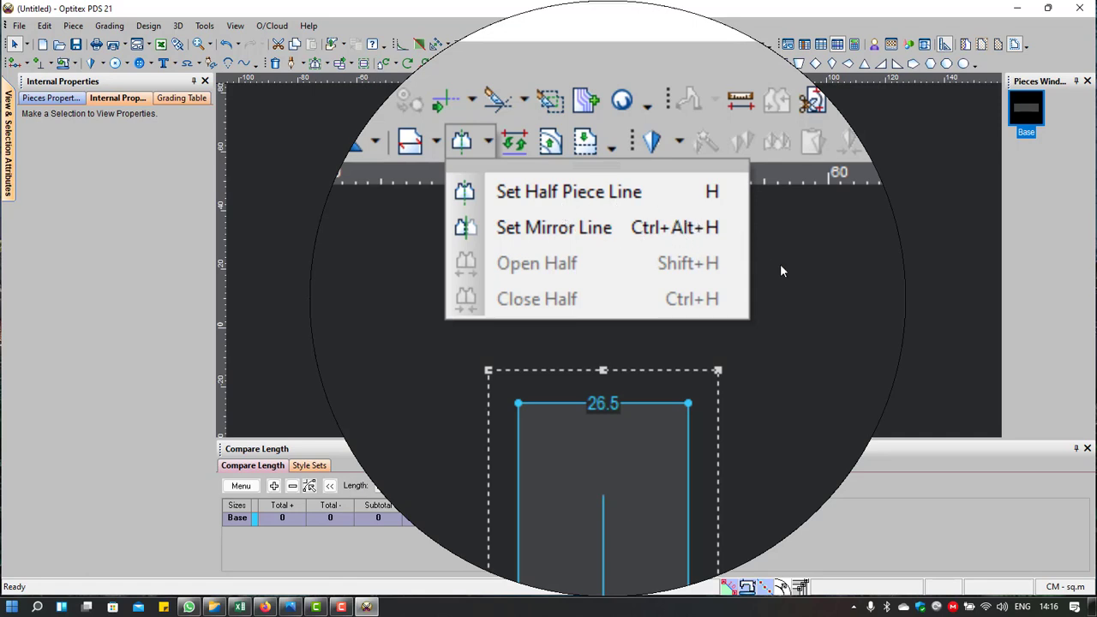
click(664, 120)
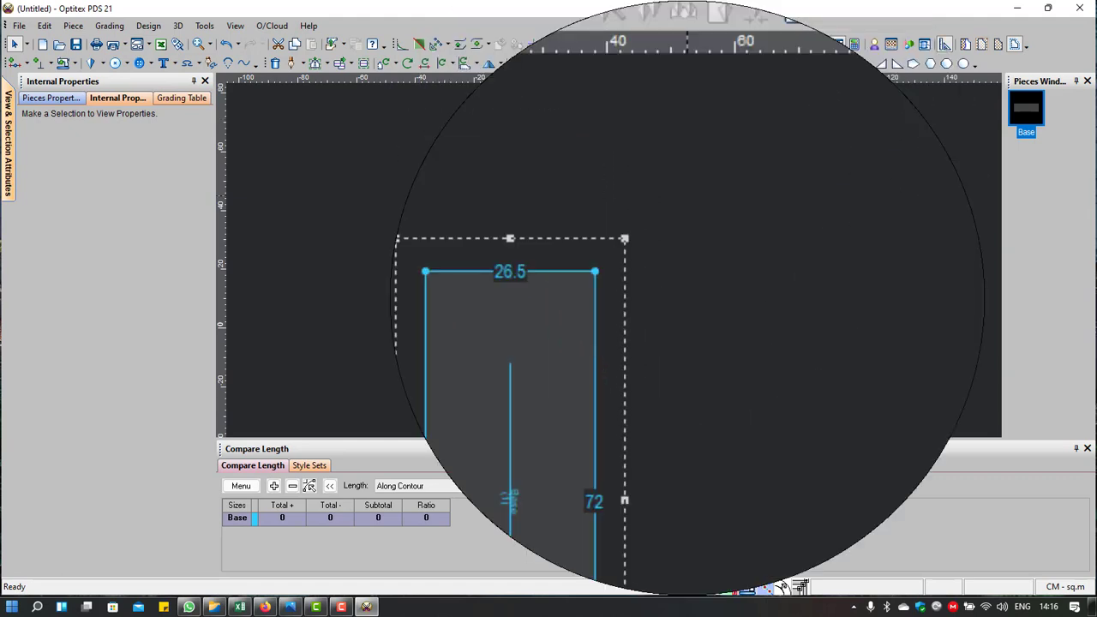
click(687, 201)
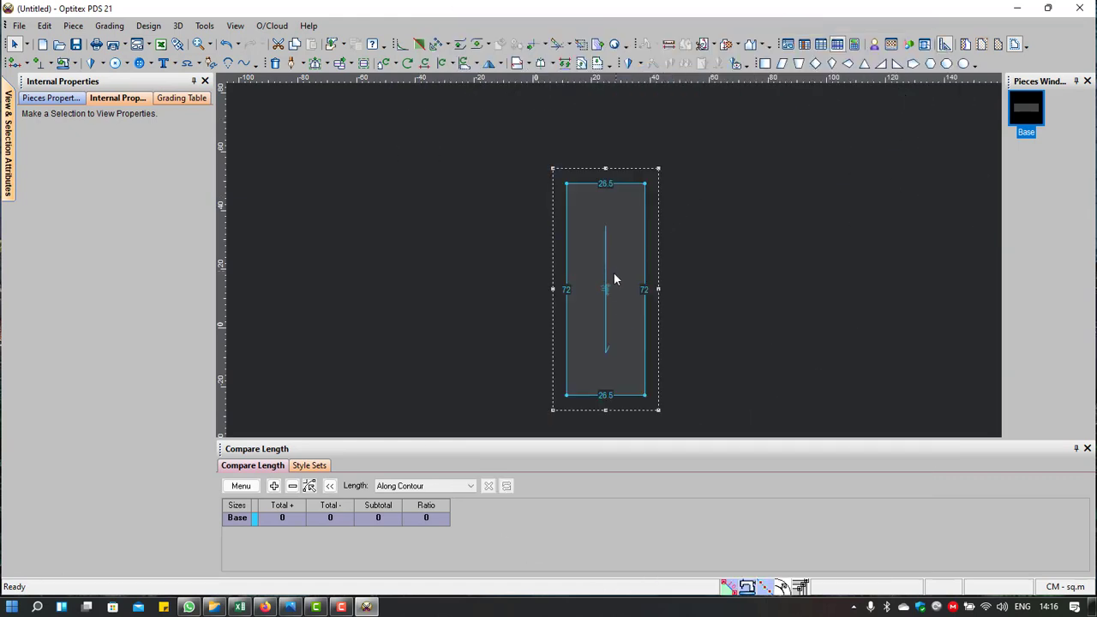
Step: Set a half line from the bottom-left to top-left corner, mirroring the Base piece to full width
key(h)
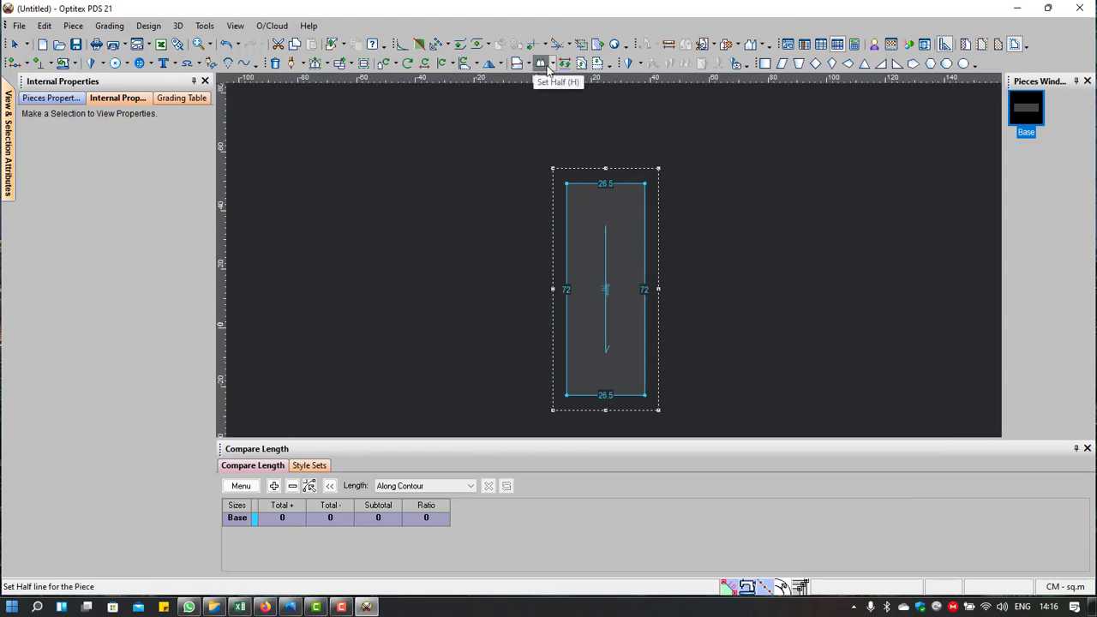
right_click(510, 126)
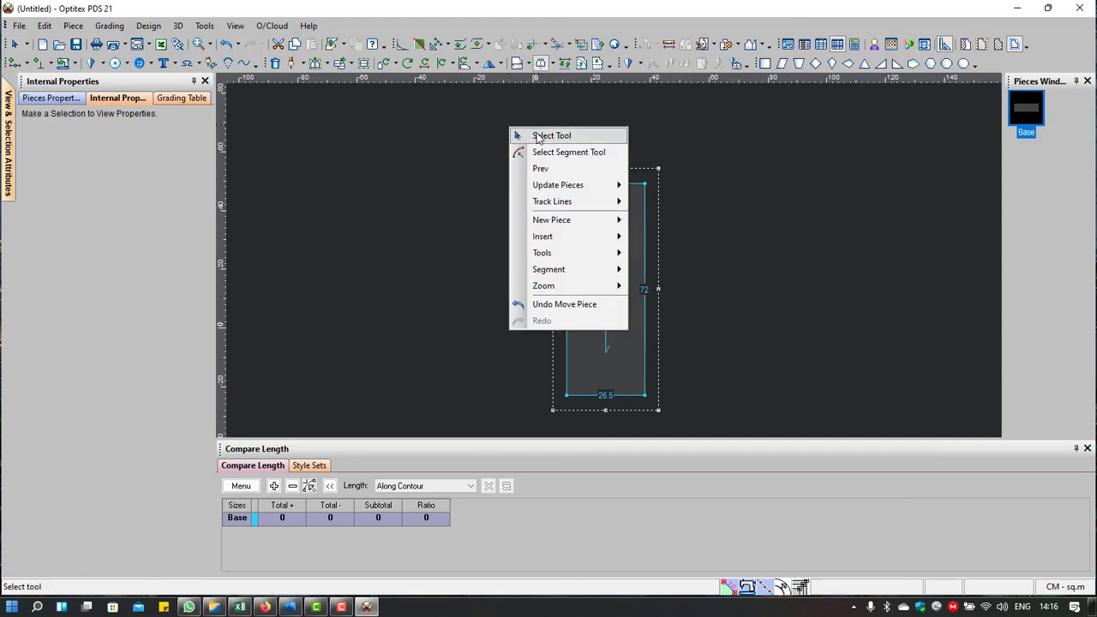
click(533, 134)
key(h)
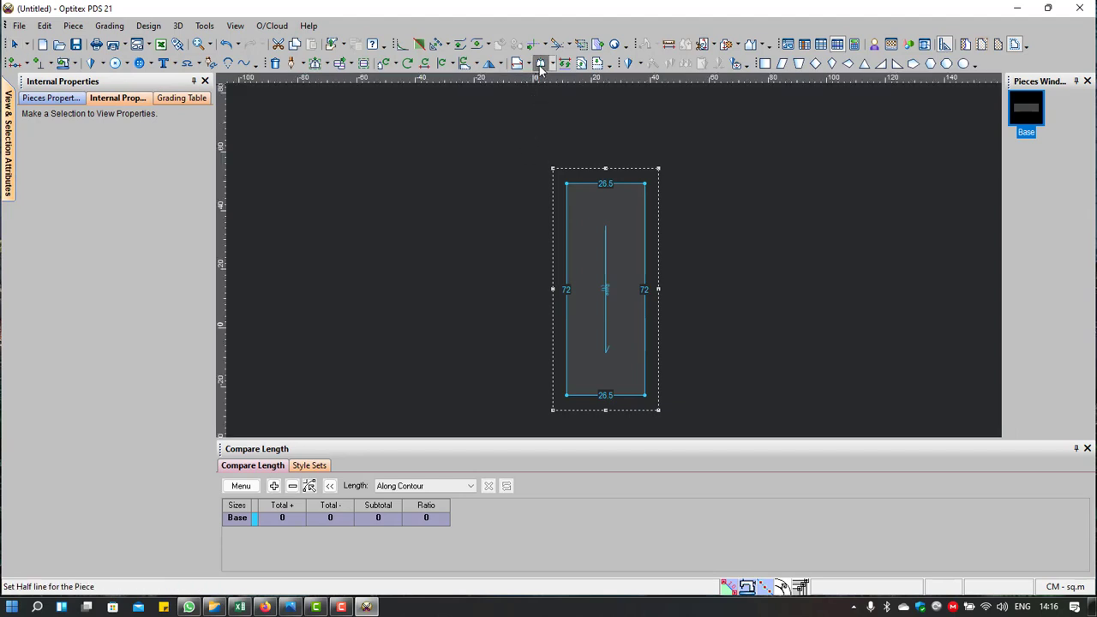
click(539, 65)
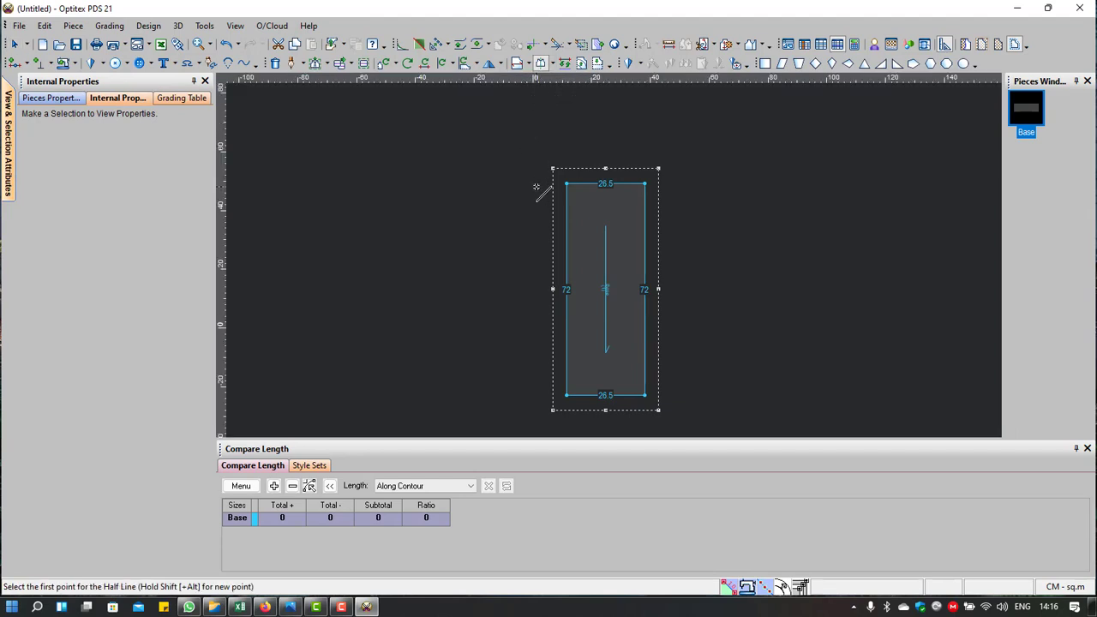
right_click(473, 197)
key(Escape)
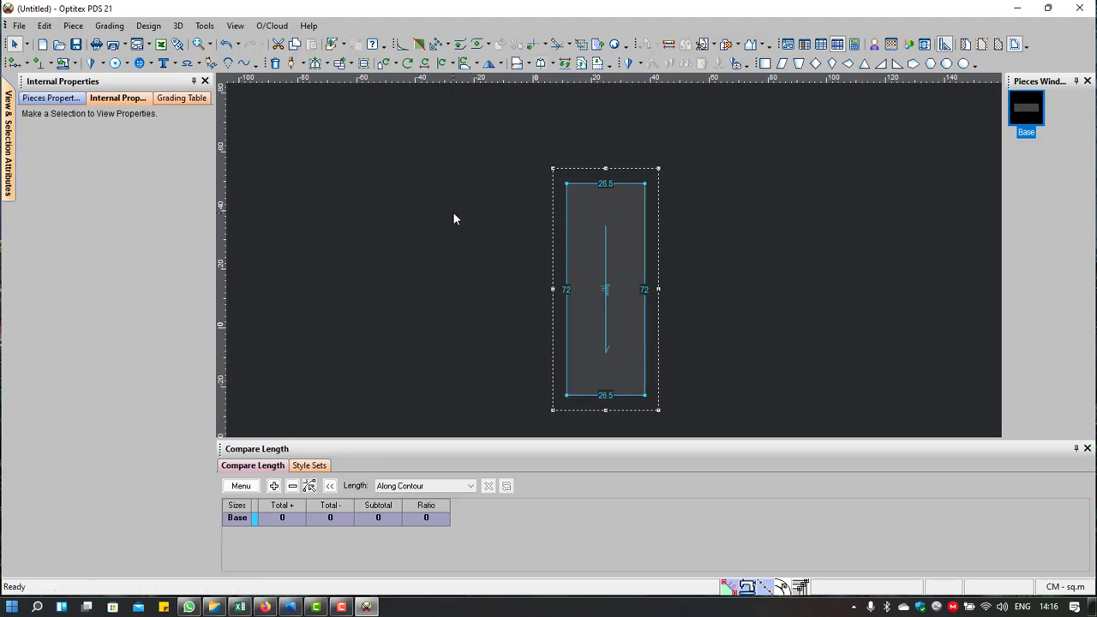
click(540, 64)
click(565, 184)
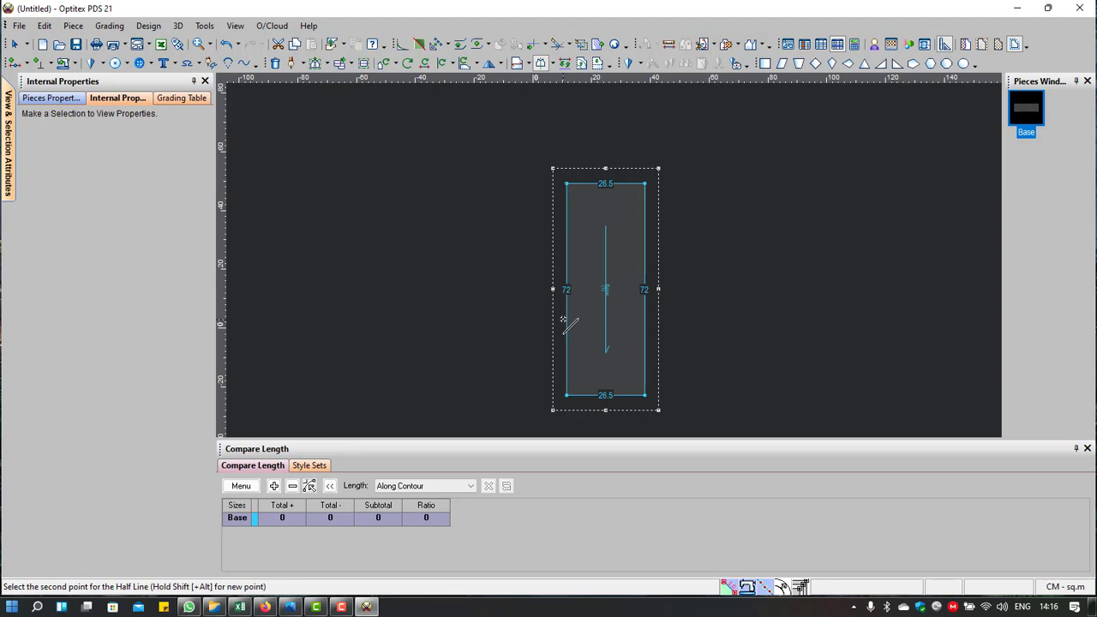
click(566, 395)
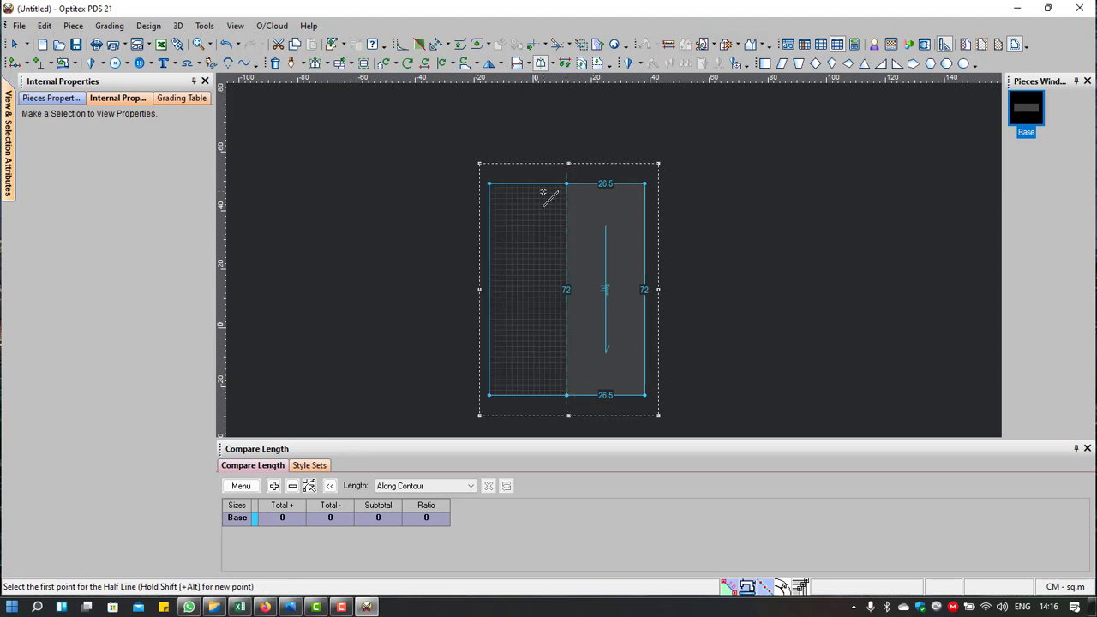
right_click(703, 226)
click(723, 232)
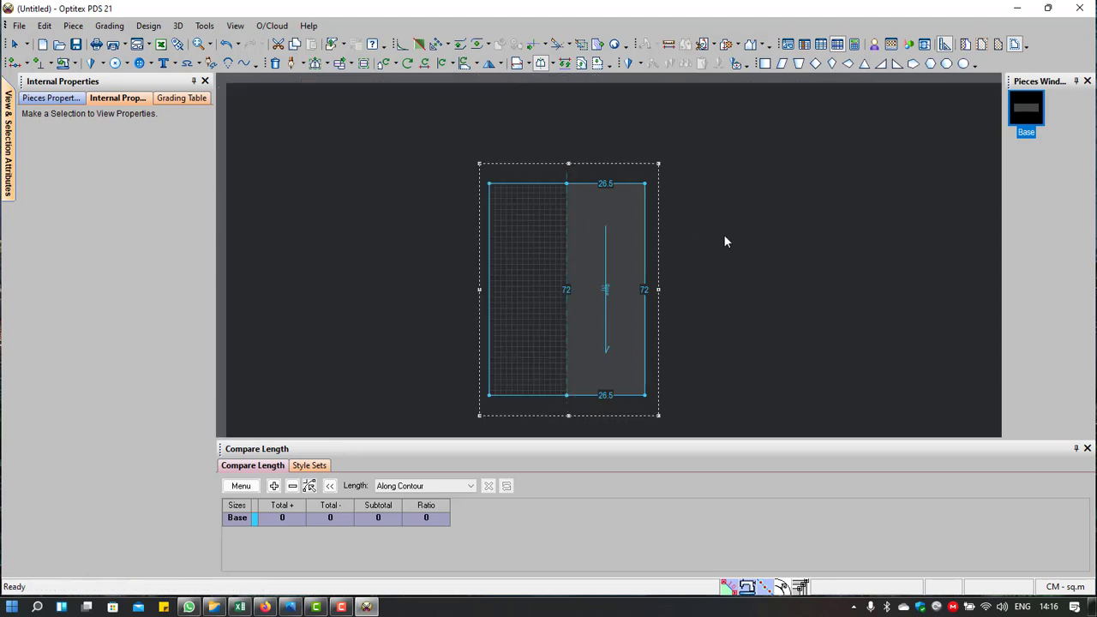
Step: Measure the piece's width right-to-left across the middle and the top edge, about 53 cm
click(669, 46)
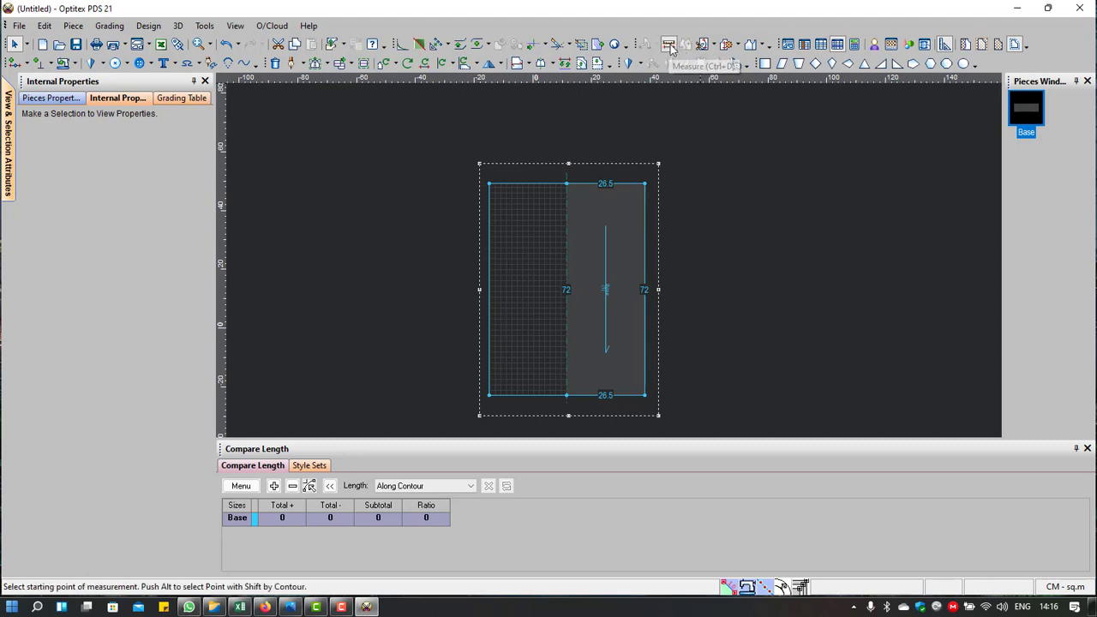
click(645, 240)
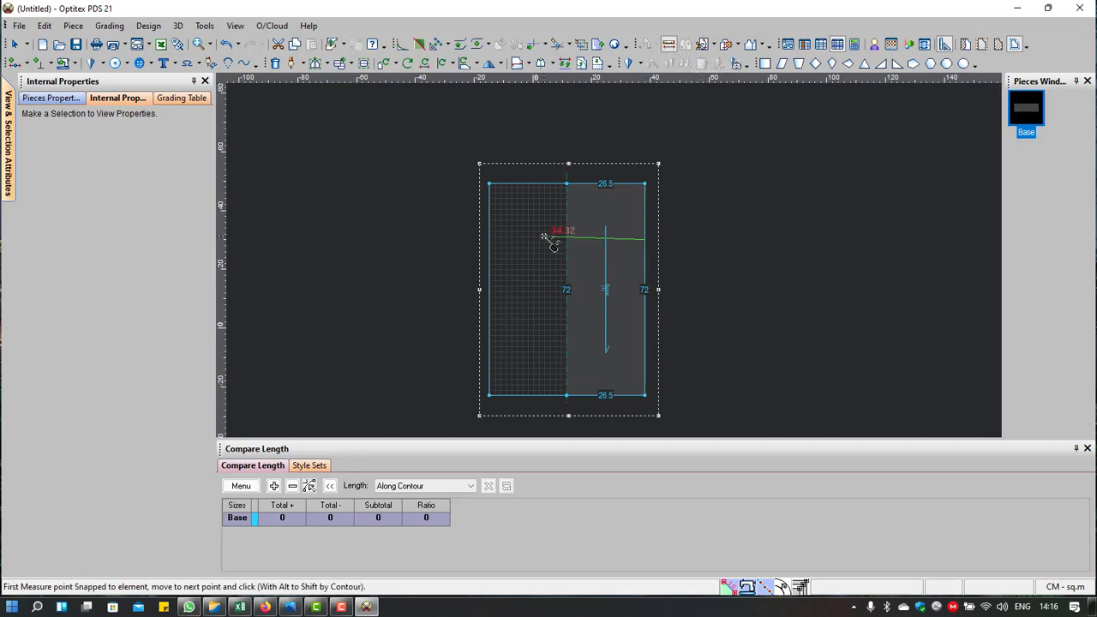
click(492, 242)
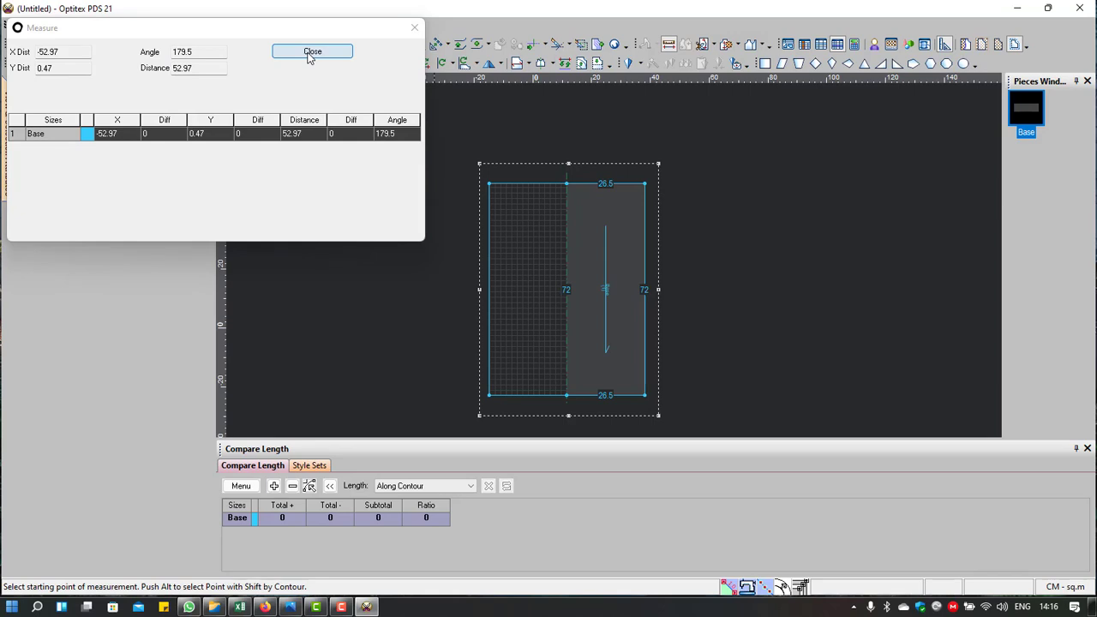
click(310, 52)
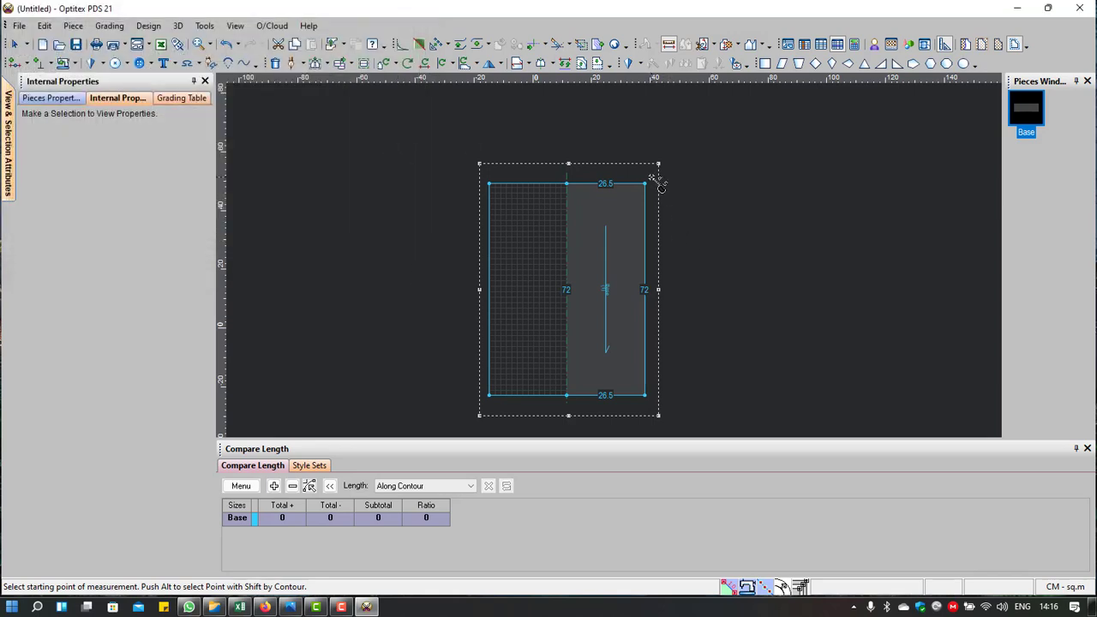
click(646, 183)
click(489, 183)
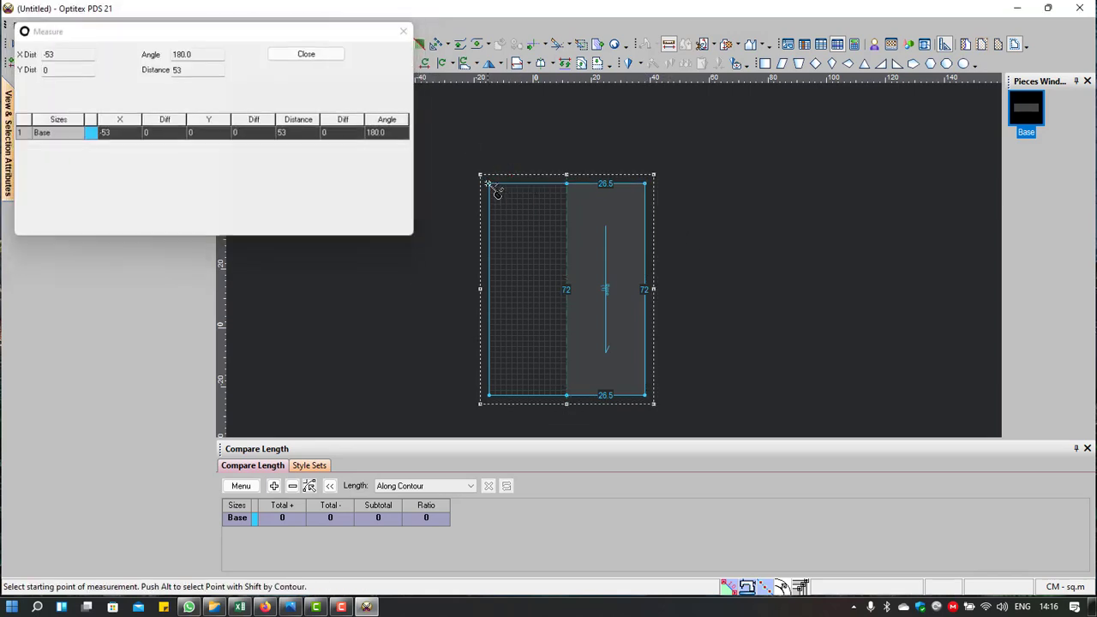
click(312, 53)
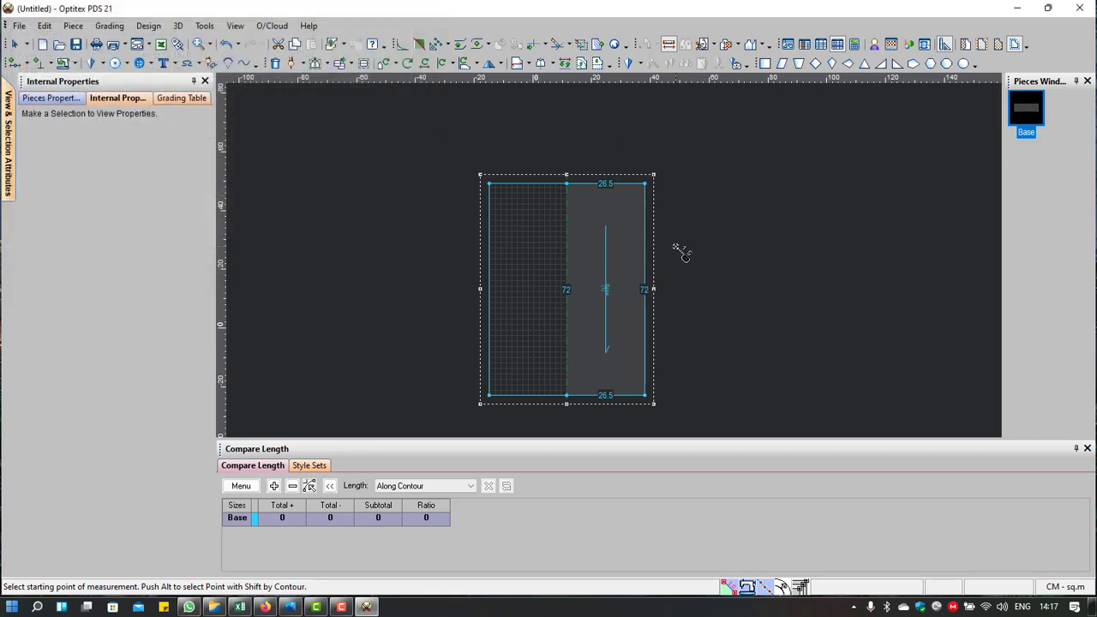
Step: Measure the full width twice more, right-to-left and left-to-right, each about 53 cm
click(649, 266)
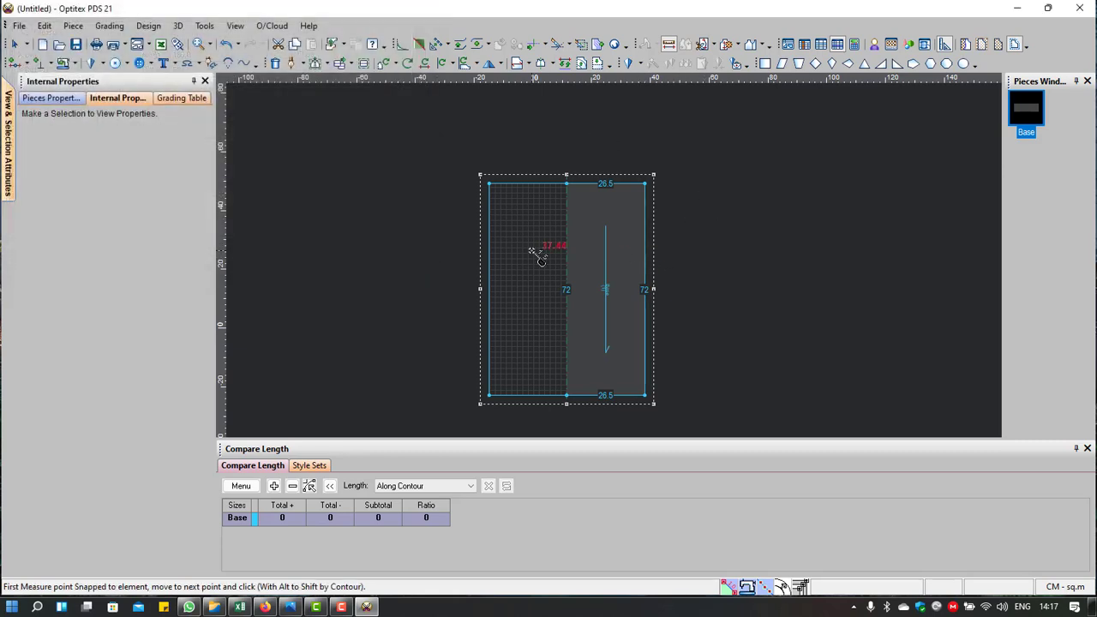
click(489, 258)
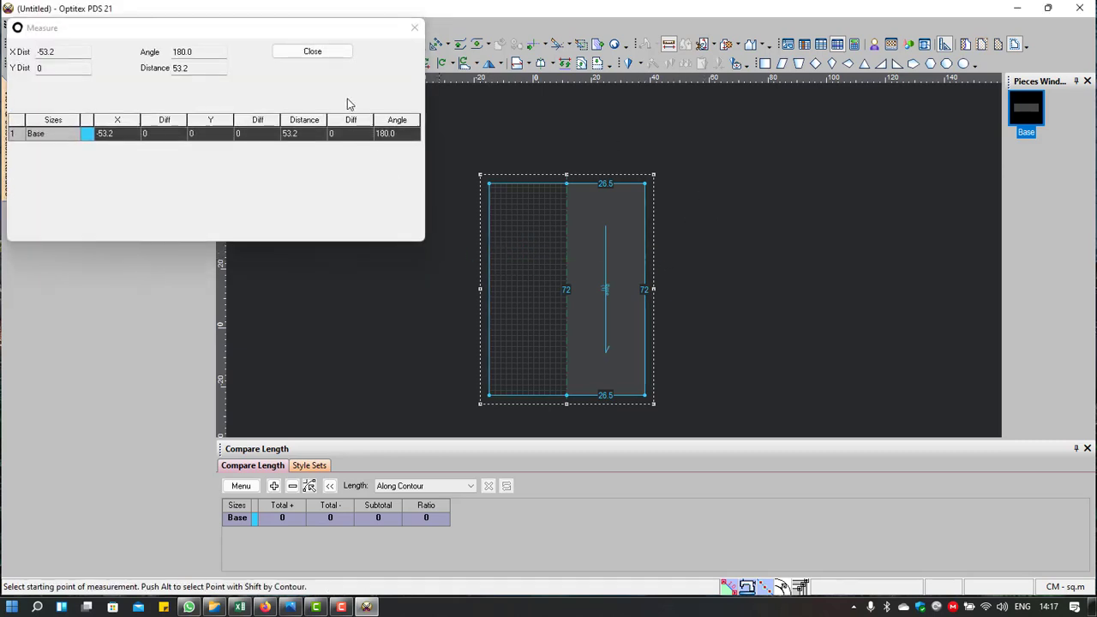
click(325, 58)
scroll(502, 209, up, 2)
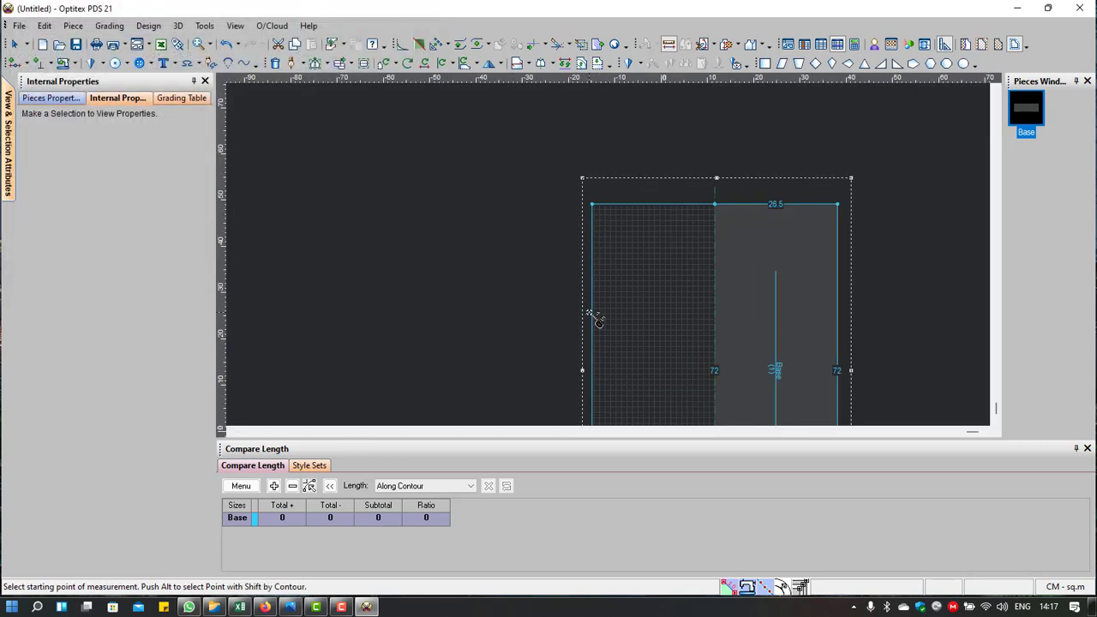
click(592, 312)
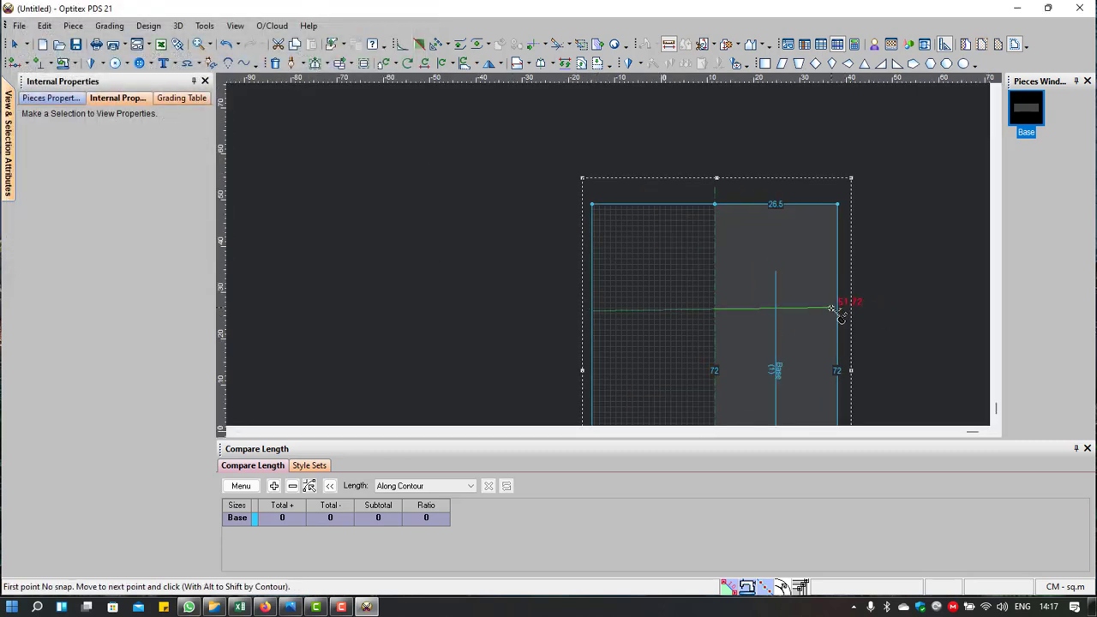
click(839, 310)
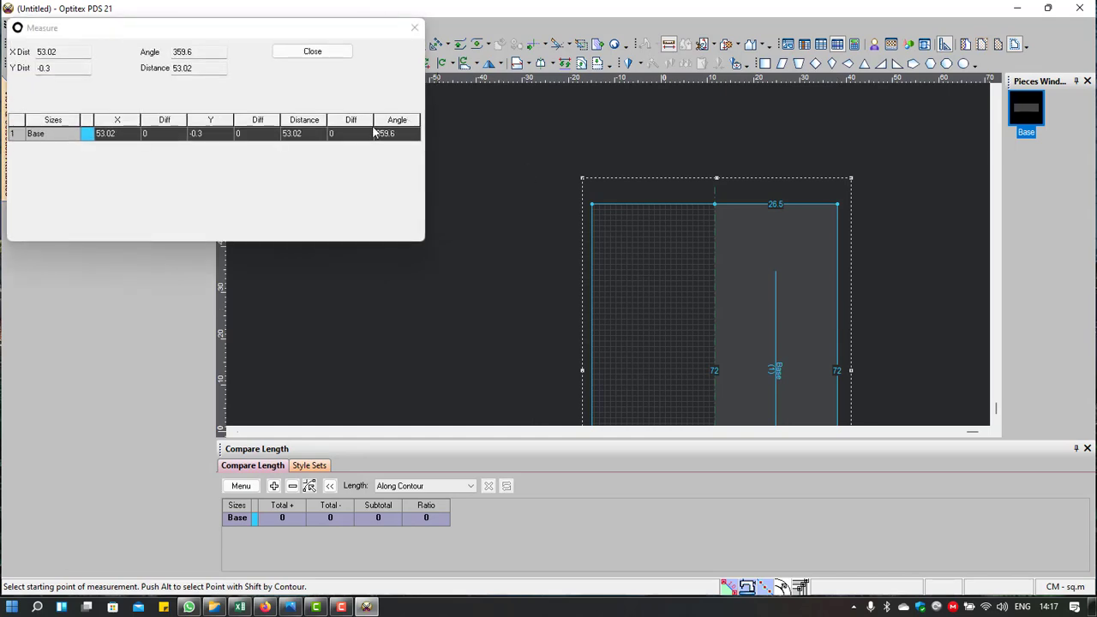
click(314, 51)
scroll(893, 295, down, 2)
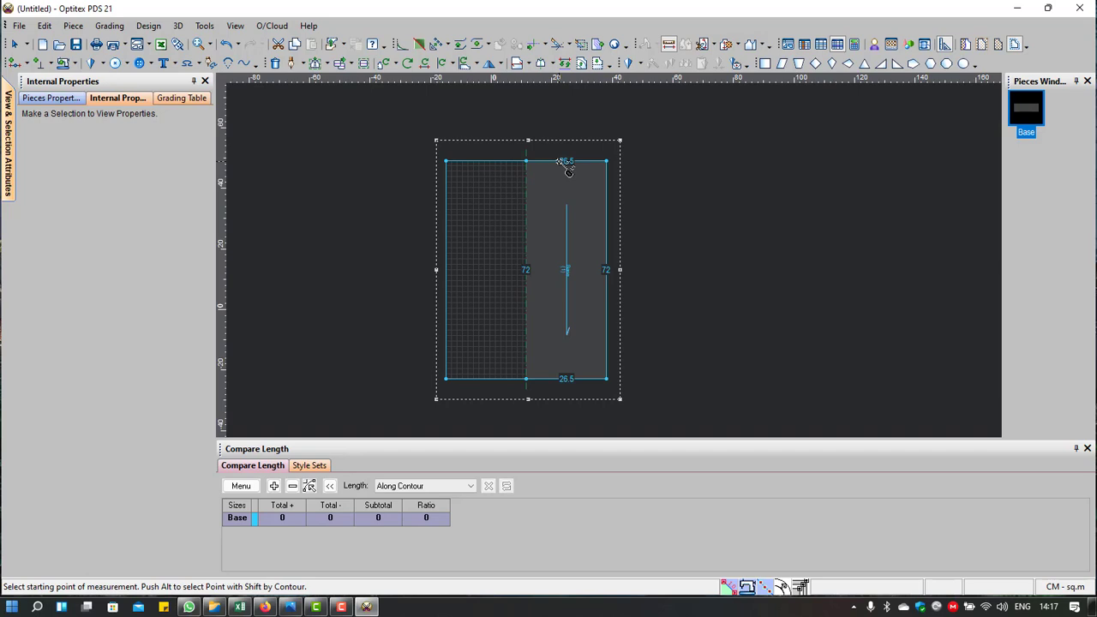
Step: Return to Select Tool and choose Add Point on Contour from the Add Point dropdown
key(Insert)
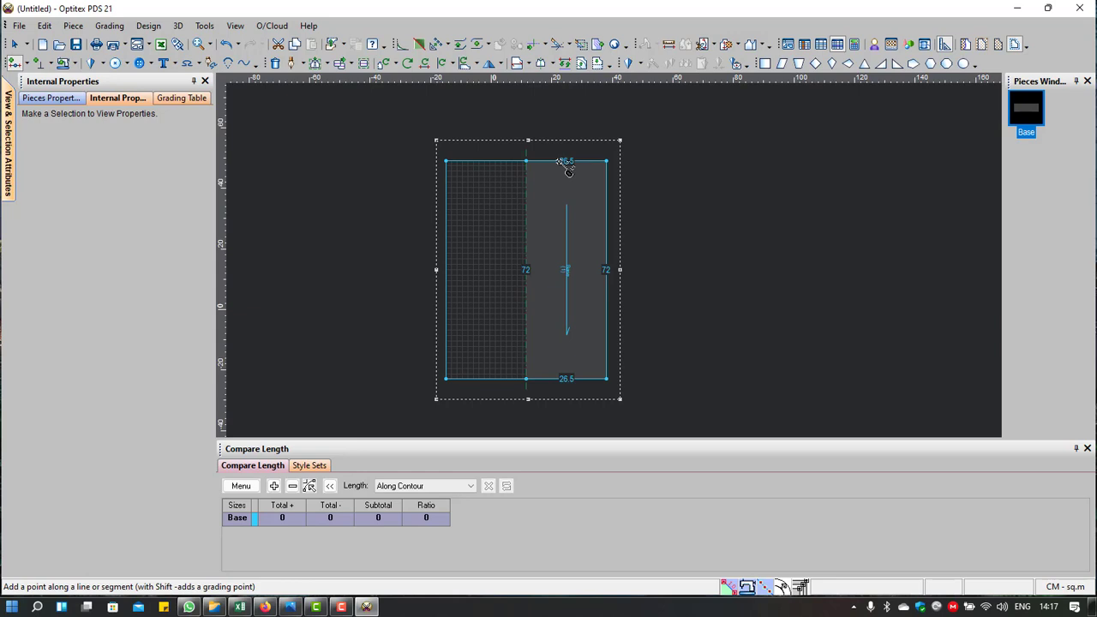
right_click(649, 160)
click(672, 170)
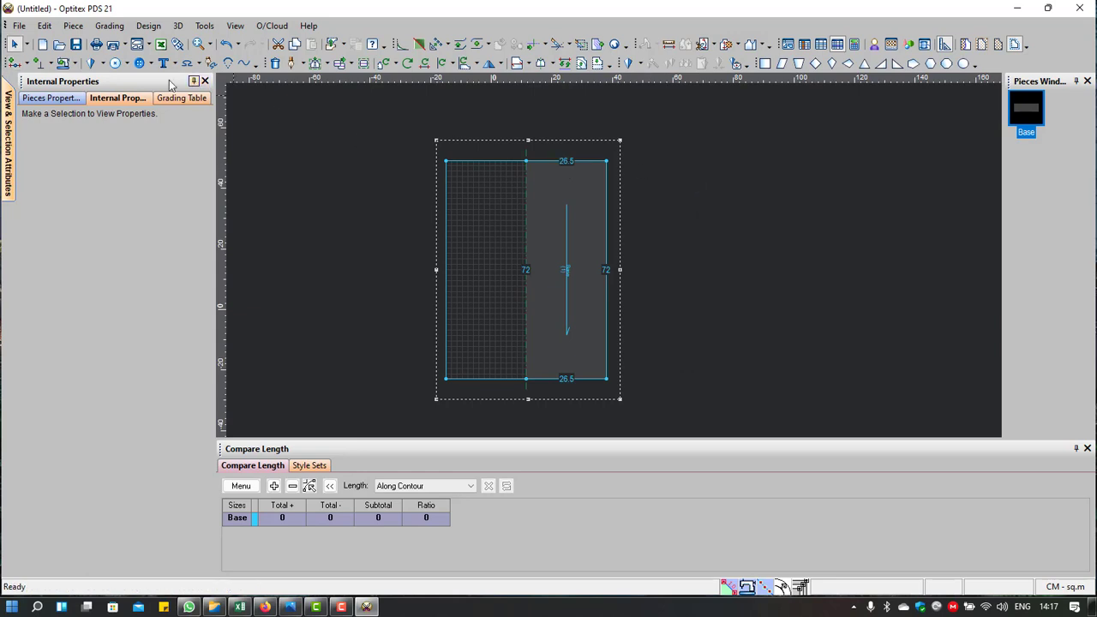
click(15, 64)
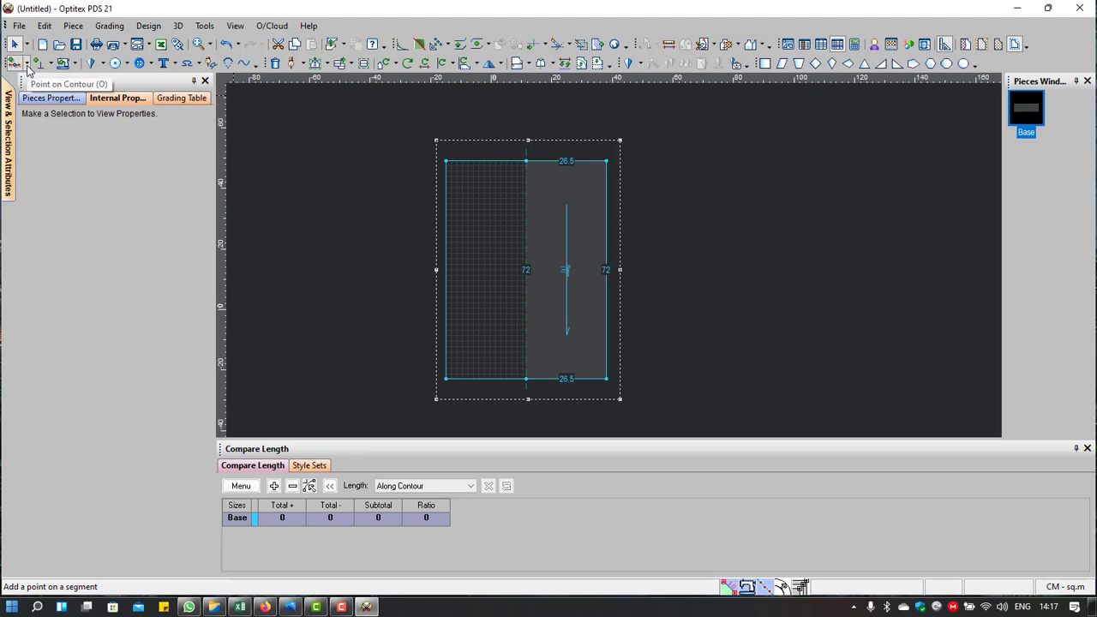
click(28, 66)
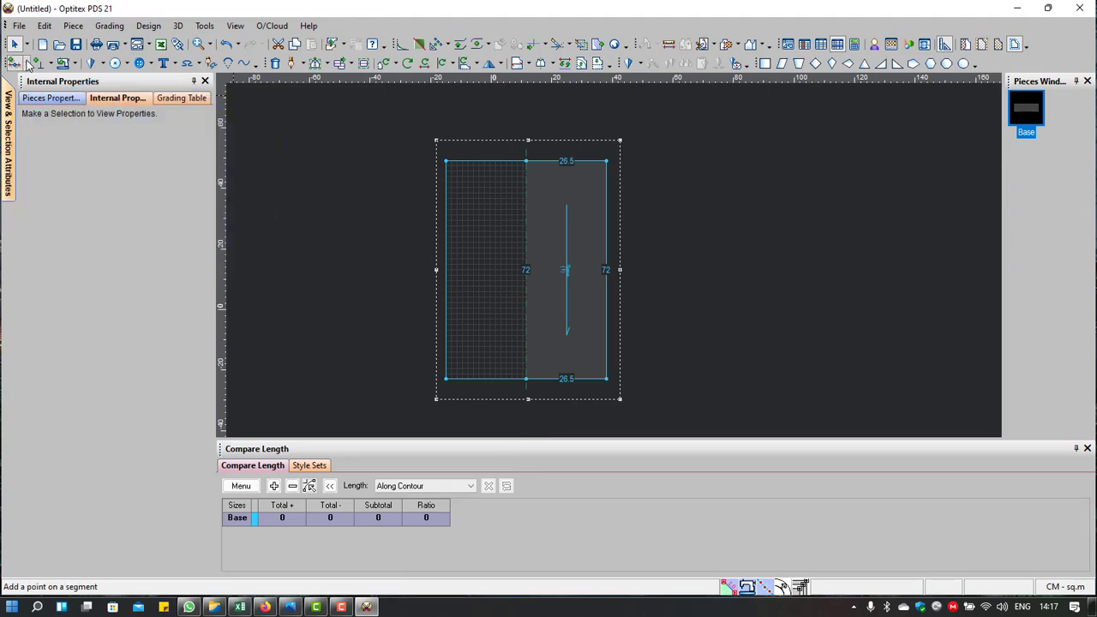
click(45, 63)
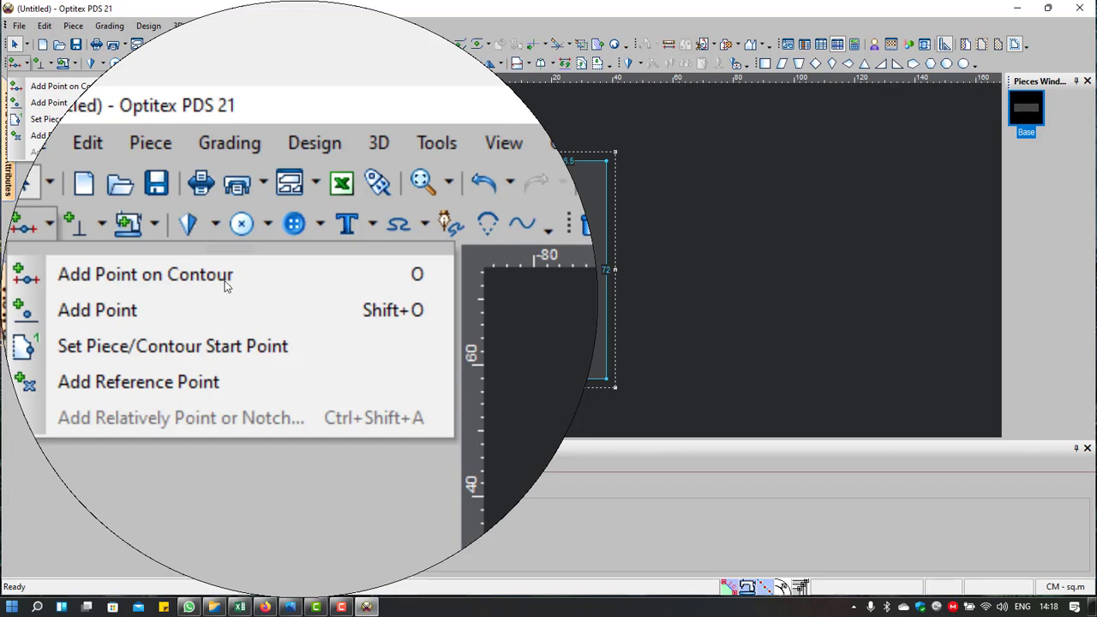
click(53, 89)
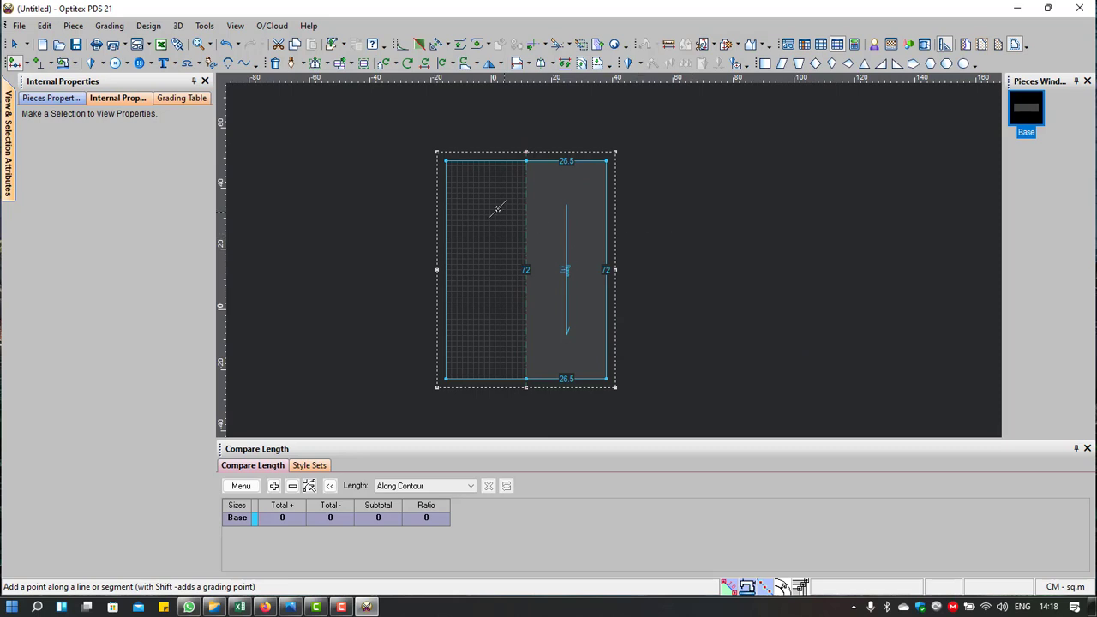
right_click(342, 183)
click(366, 191)
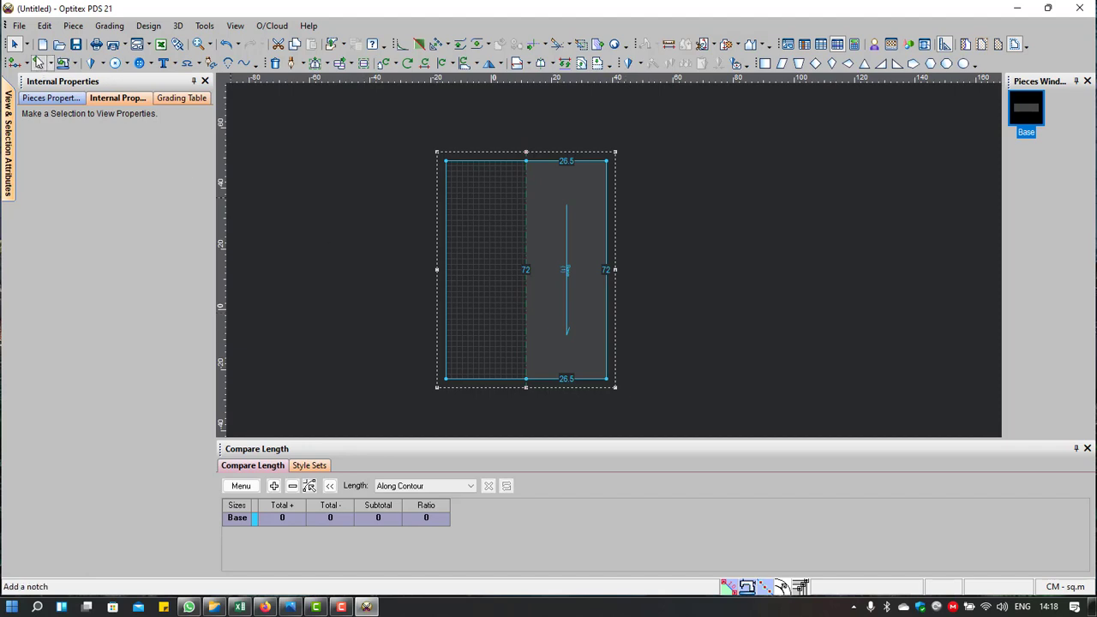
click(29, 64)
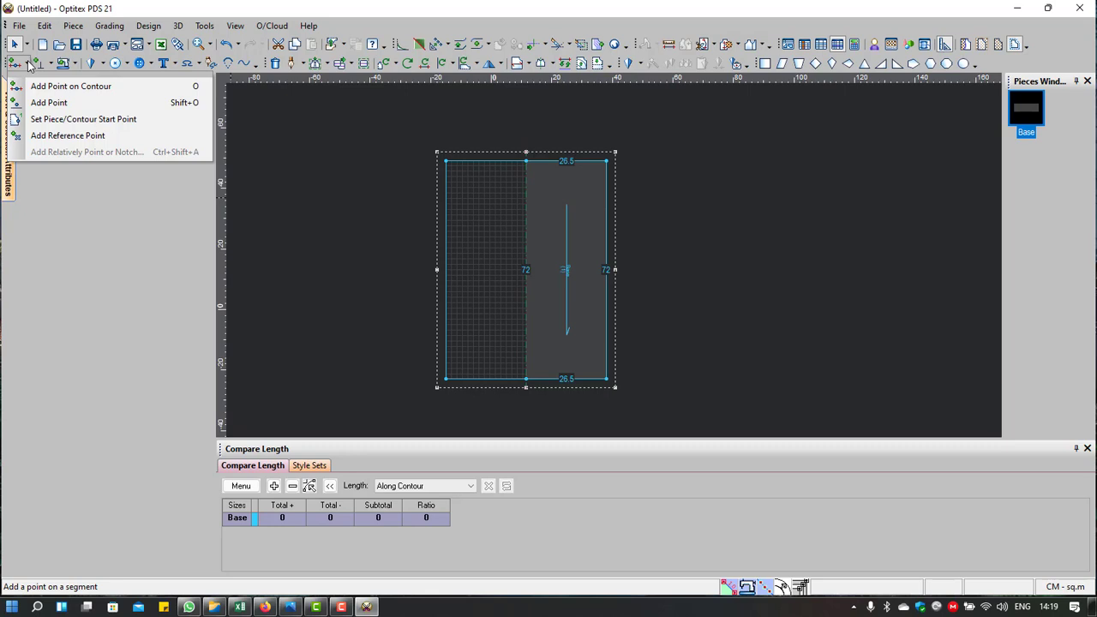
click(29, 64)
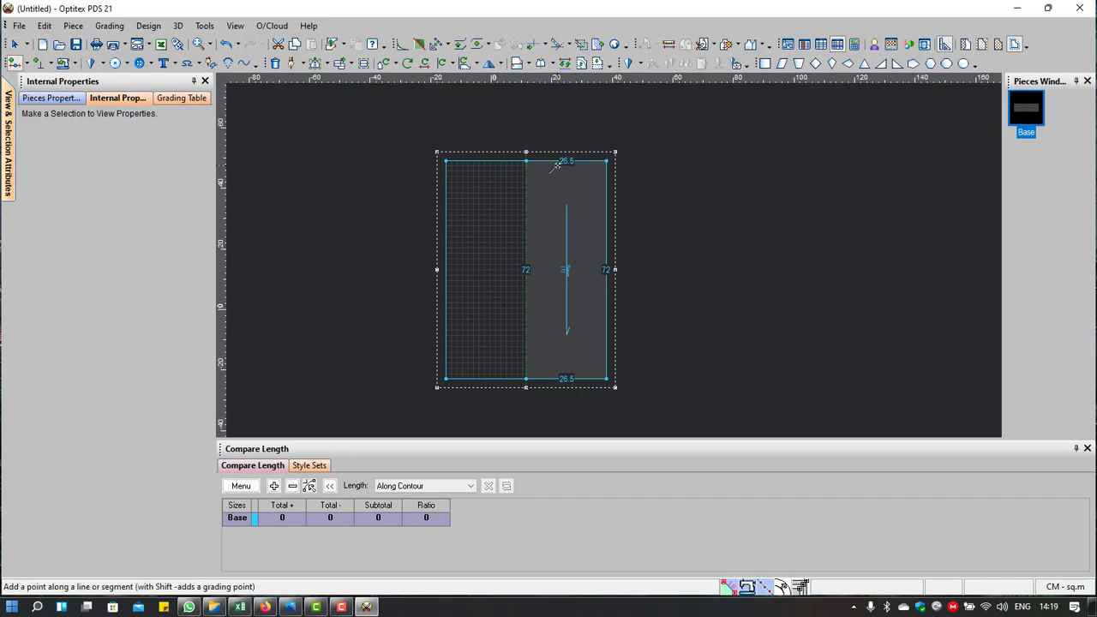
scroll(557, 164, up, 2)
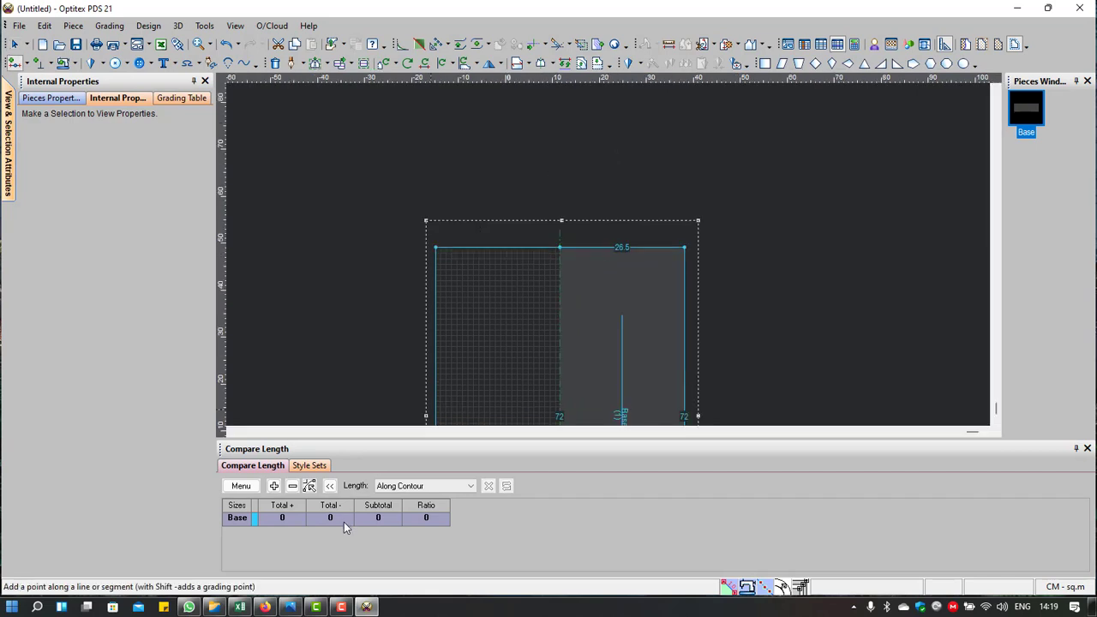
click(240, 606)
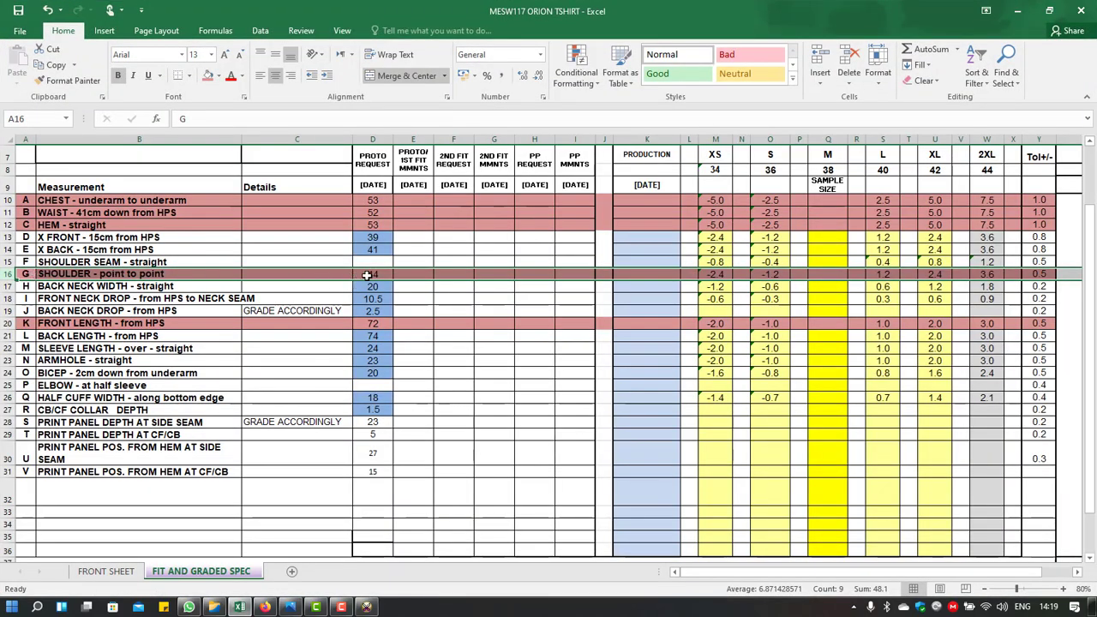
click(1017, 10)
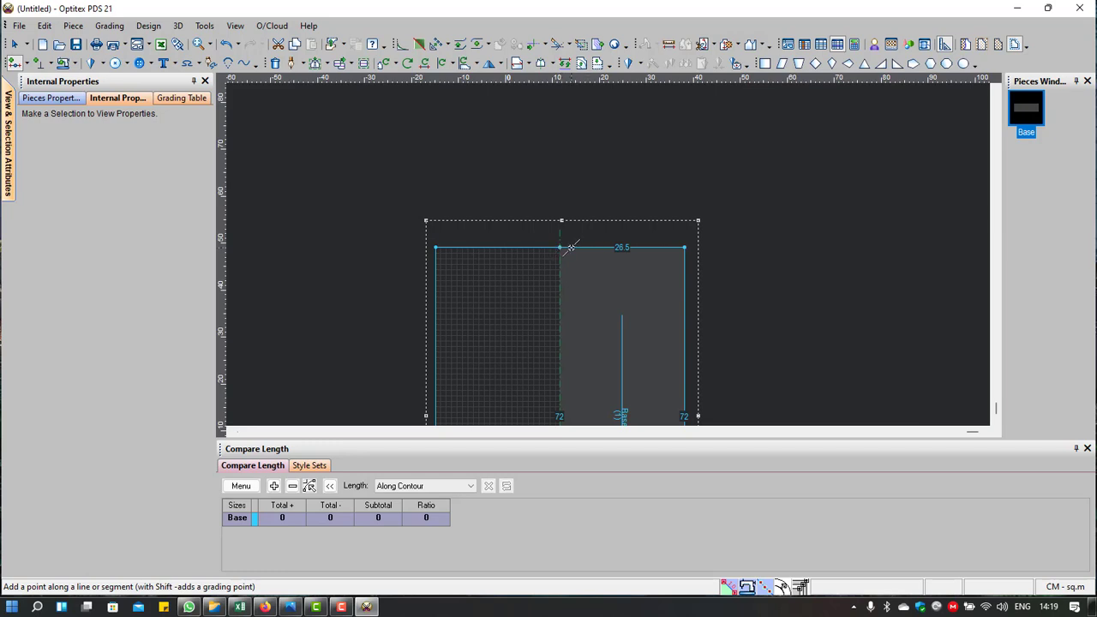
Step: Add a grade point on the top edge at Absolute Previous 22, leaving 4.5 to the next corner
click(571, 246)
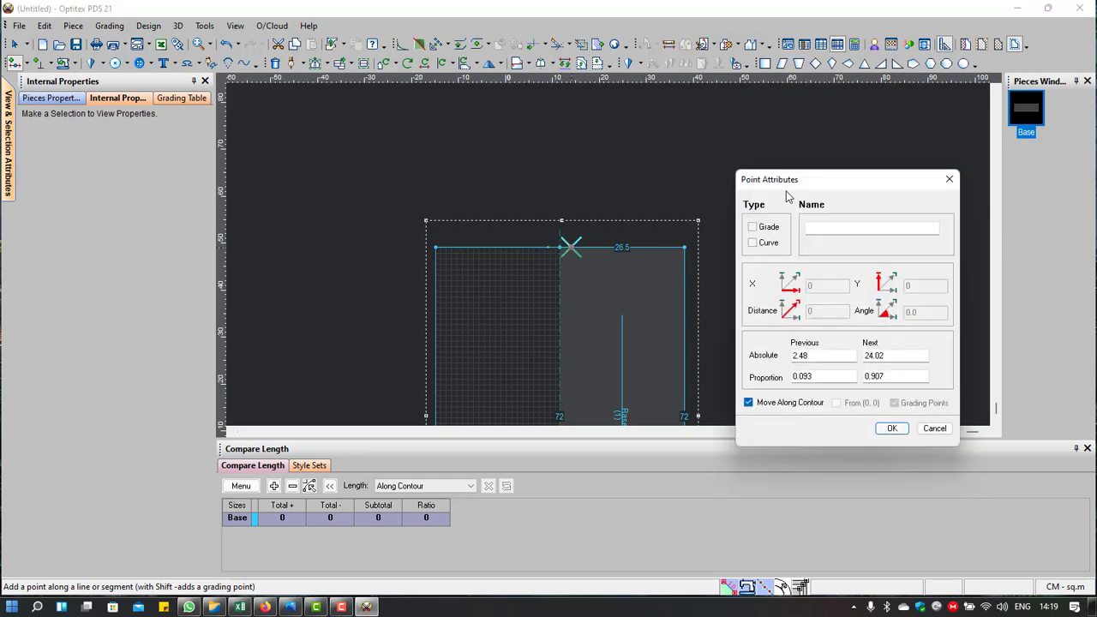
drag(790, 185, 769, 171)
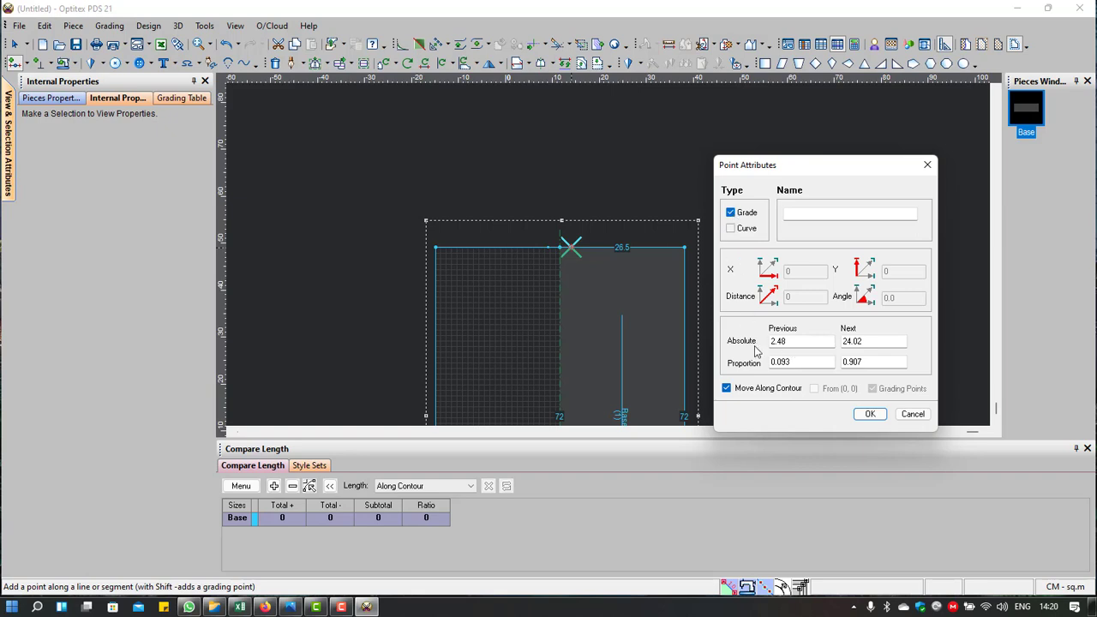
click(802, 343)
double_click(765, 340)
text(22)
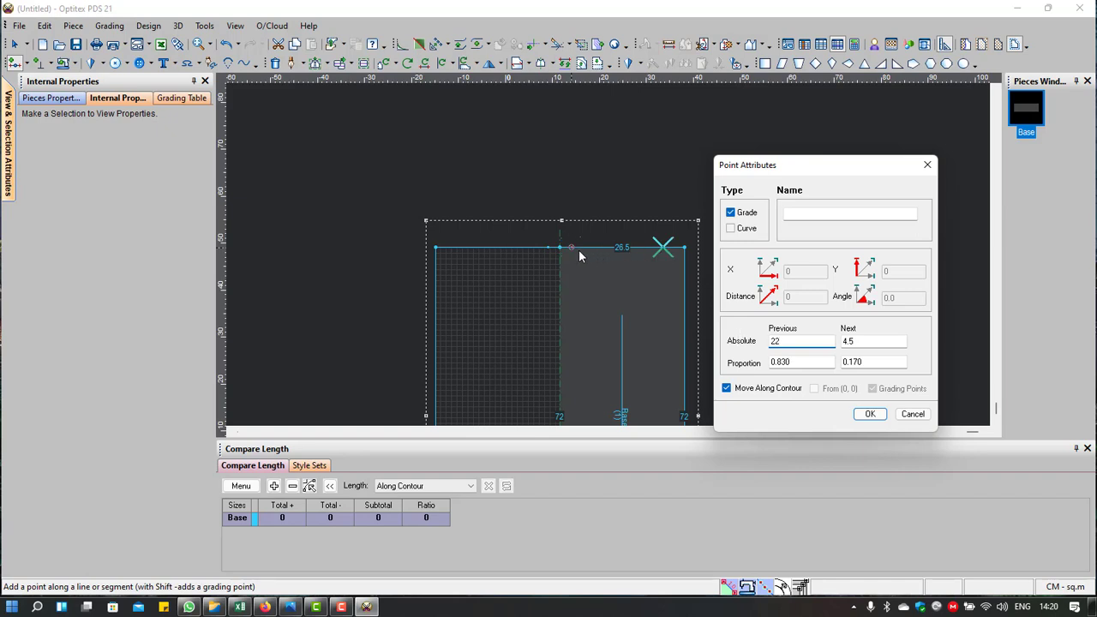
key(shift+Home)
text(0)
text(10)
drag(798, 346, 714, 341)
text(22)
click(868, 415)
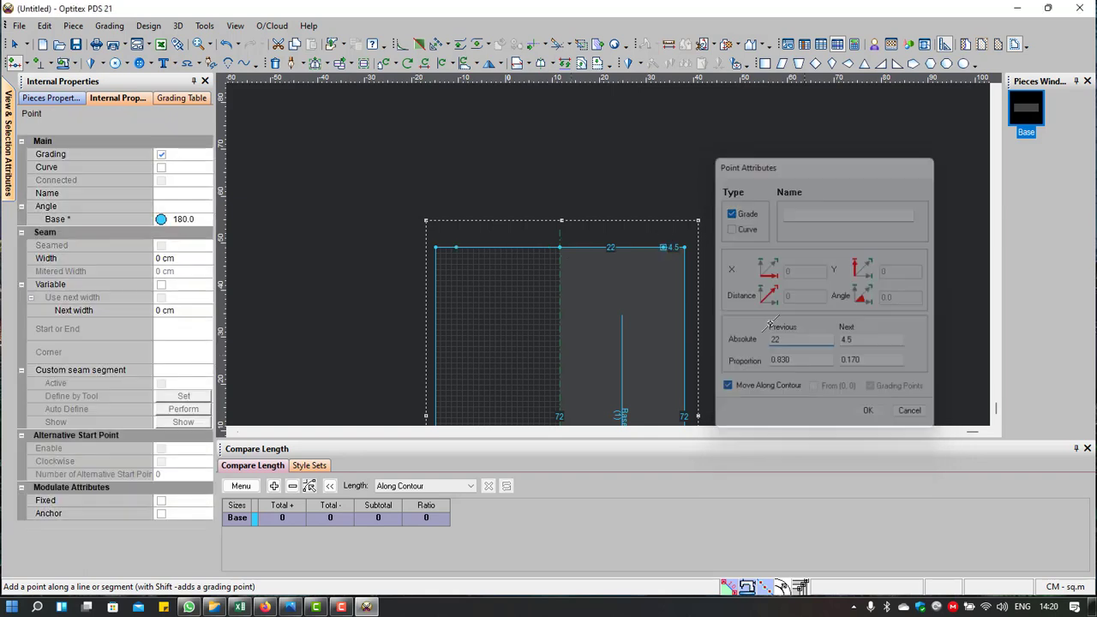
click(340, 606)
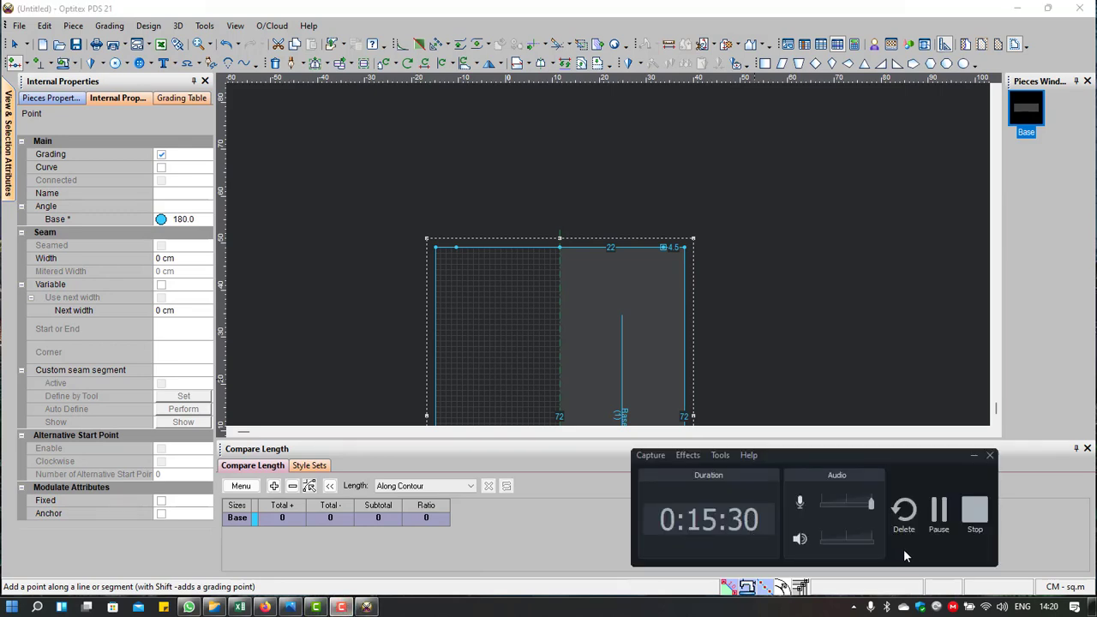
click(938, 511)
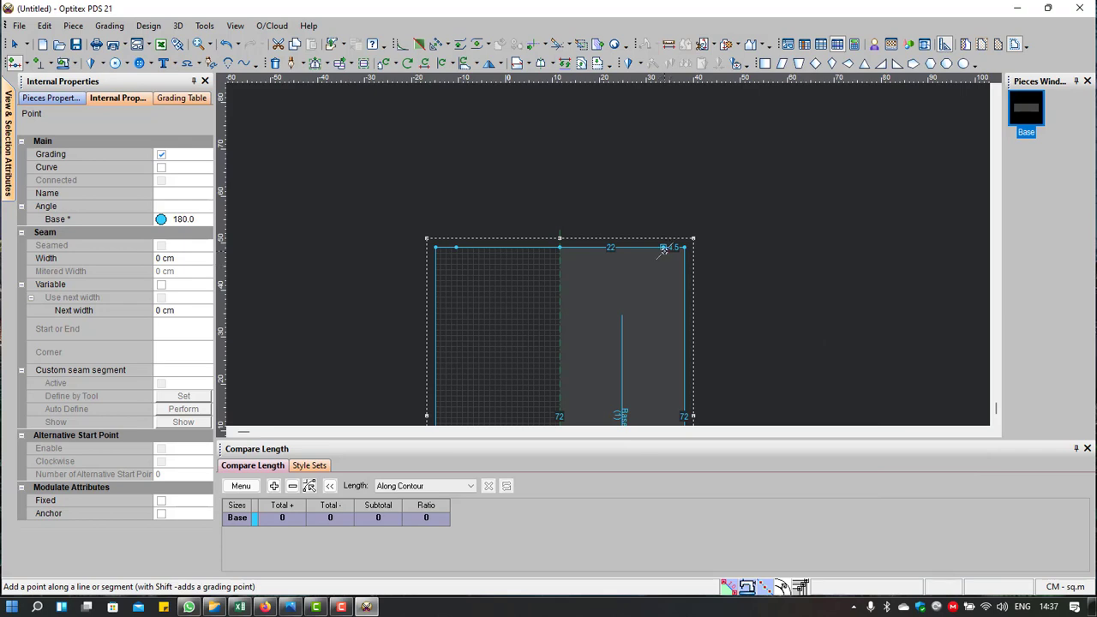
mouse_move(240, 606)
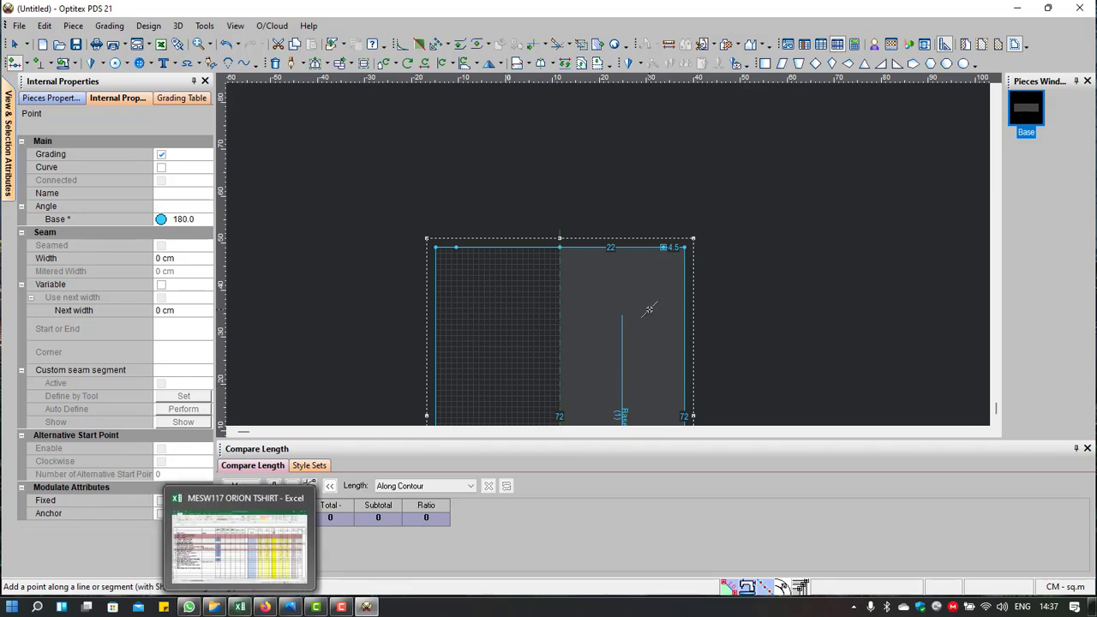
right_click(666, 191)
click(691, 200)
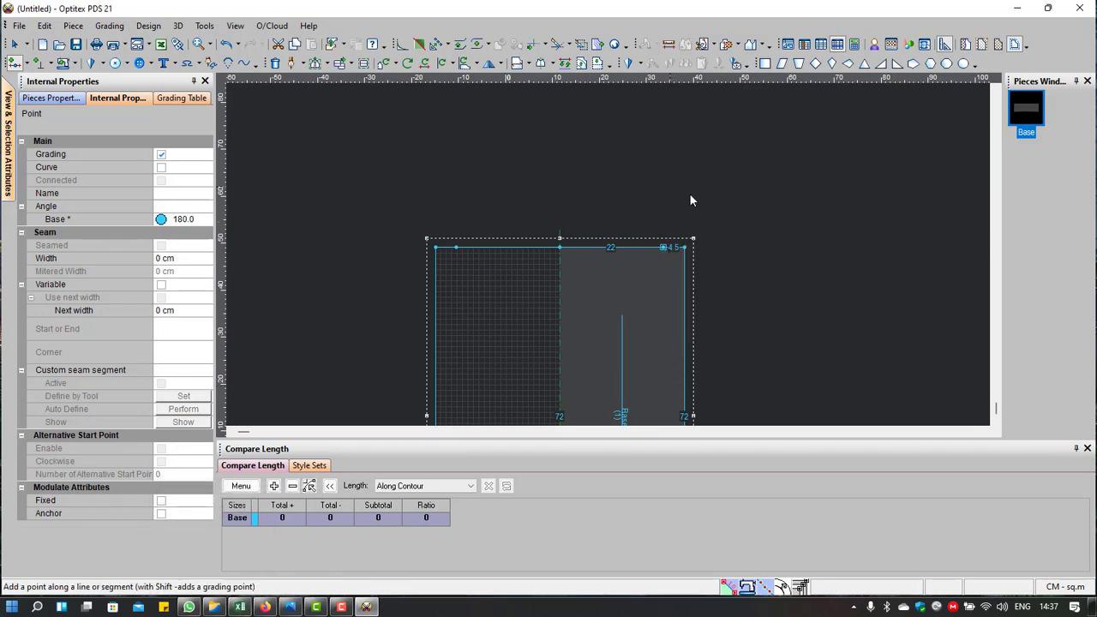
click(660, 247)
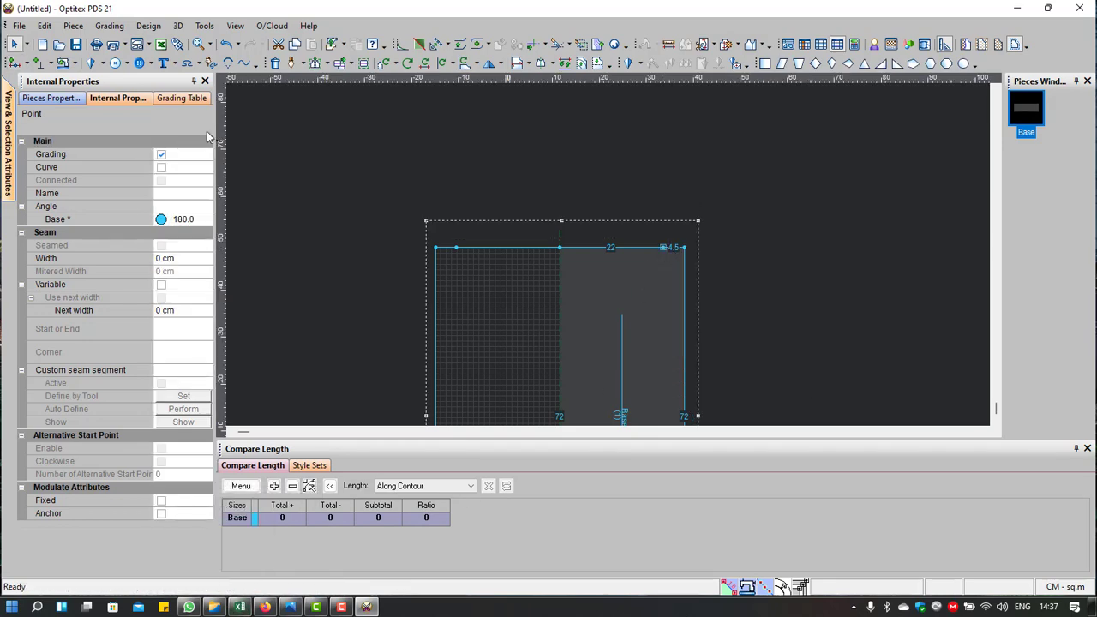
Step: Name the top-edge grade point 'Shoulder Point' and show contour point names on the piece
click(52, 98)
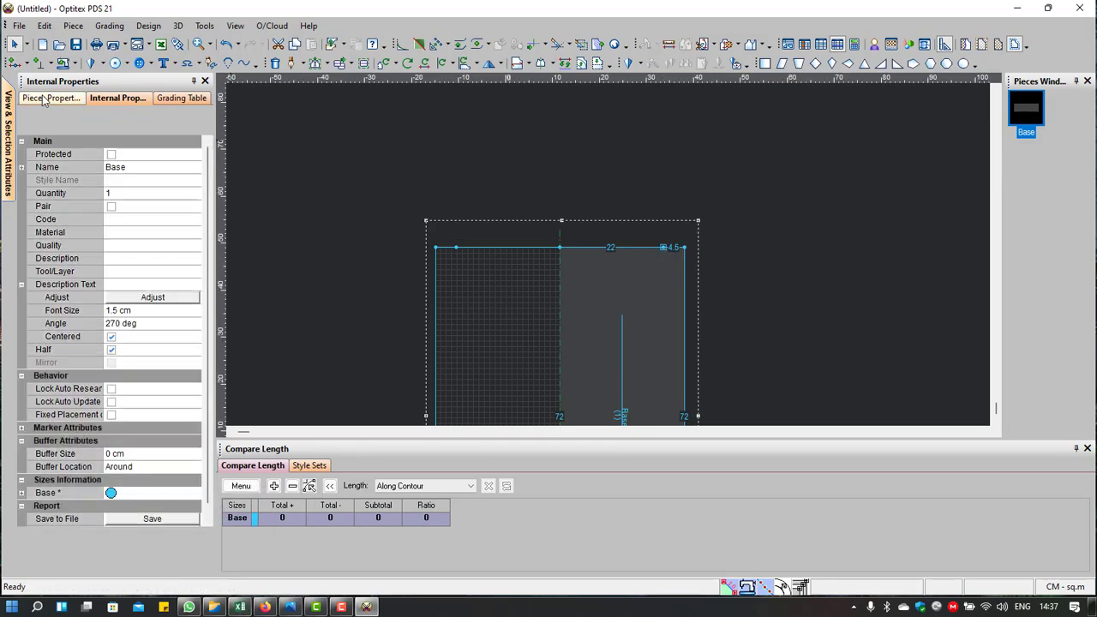
click(116, 99)
click(174, 192)
text(Shoulder)
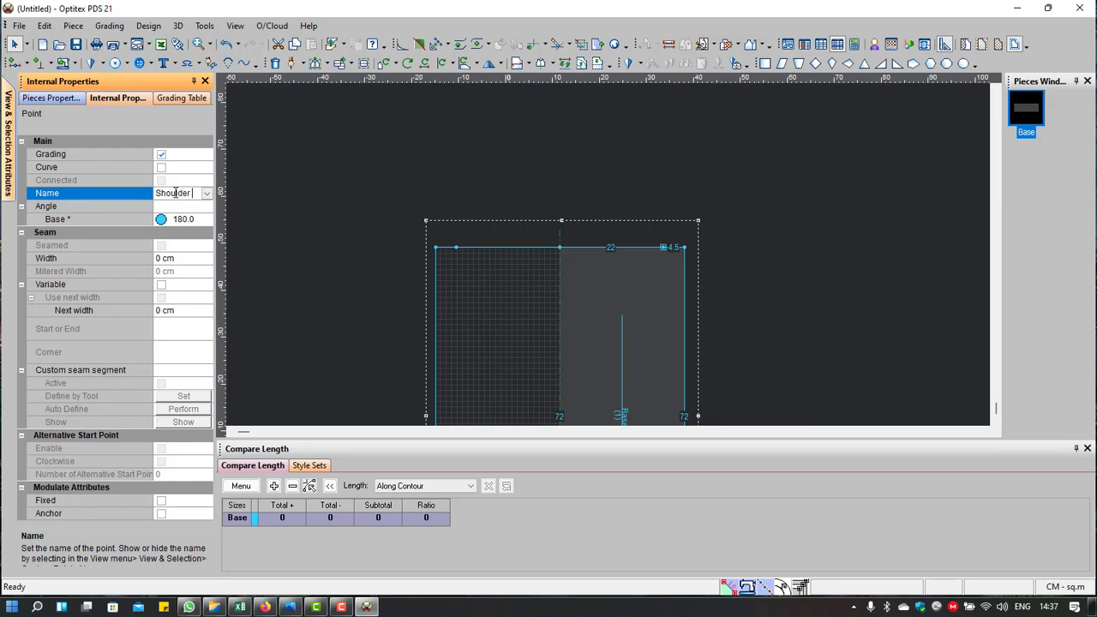
text(Point)
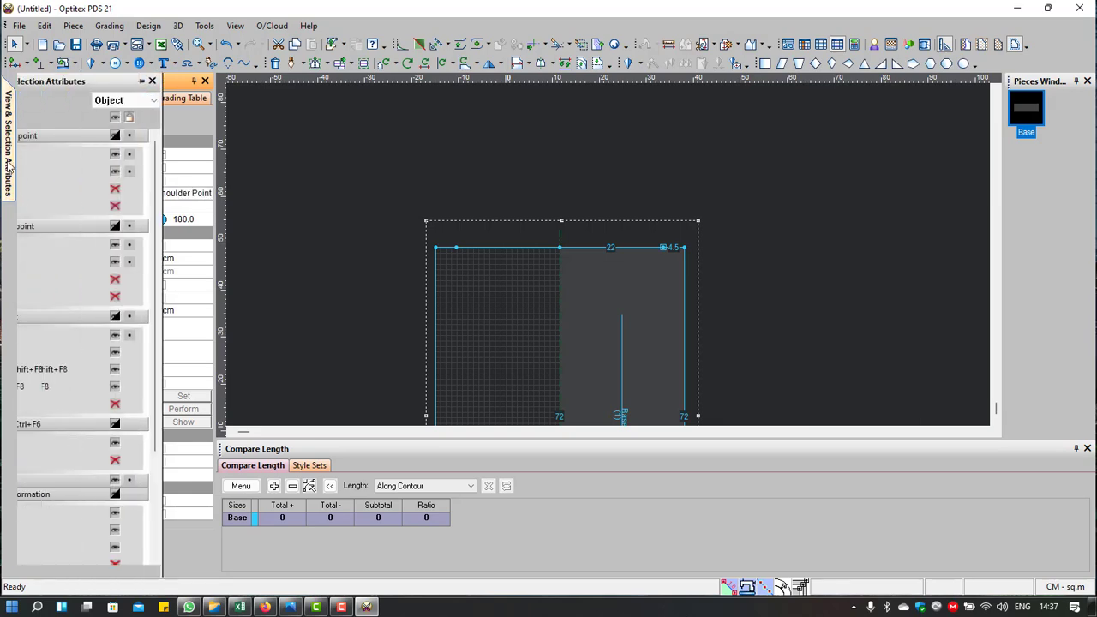
click(163, 187)
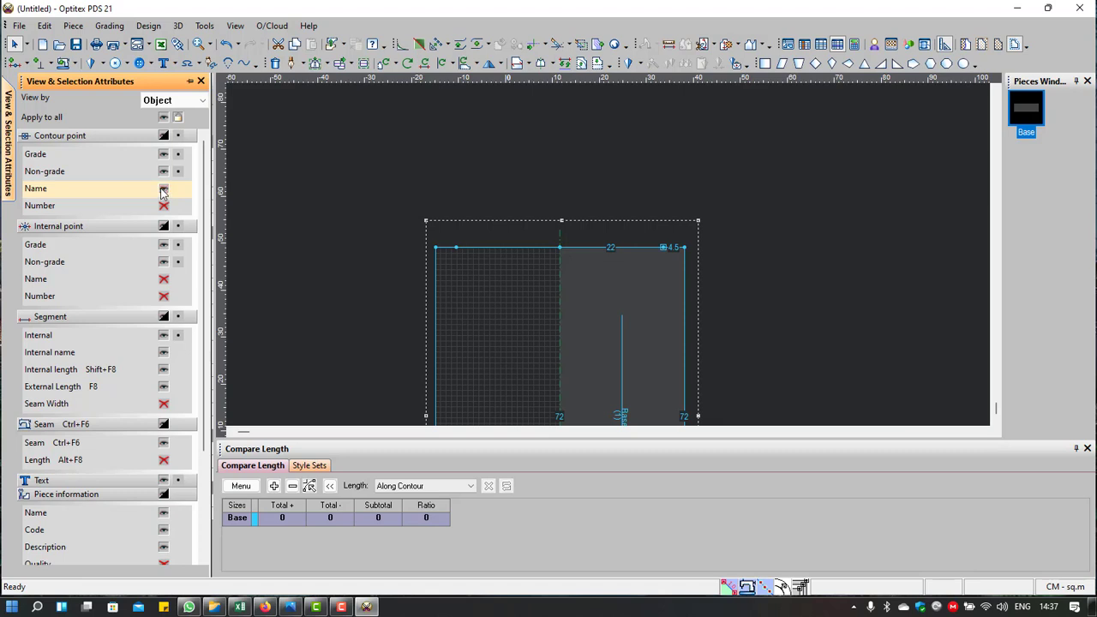
Step: Check Shoulder Point's angle and base angle properties, then bring up the Excel spec sheet
scroll(674, 266, up, 1)
scroll(585, 257, down, 3)
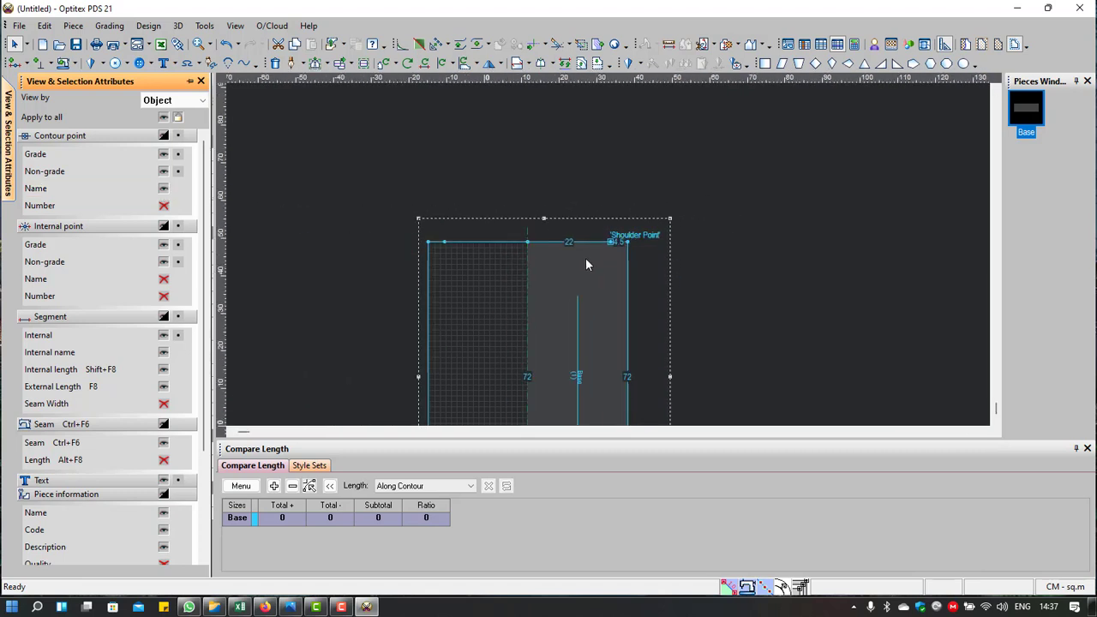
scroll(591, 235, up, 2)
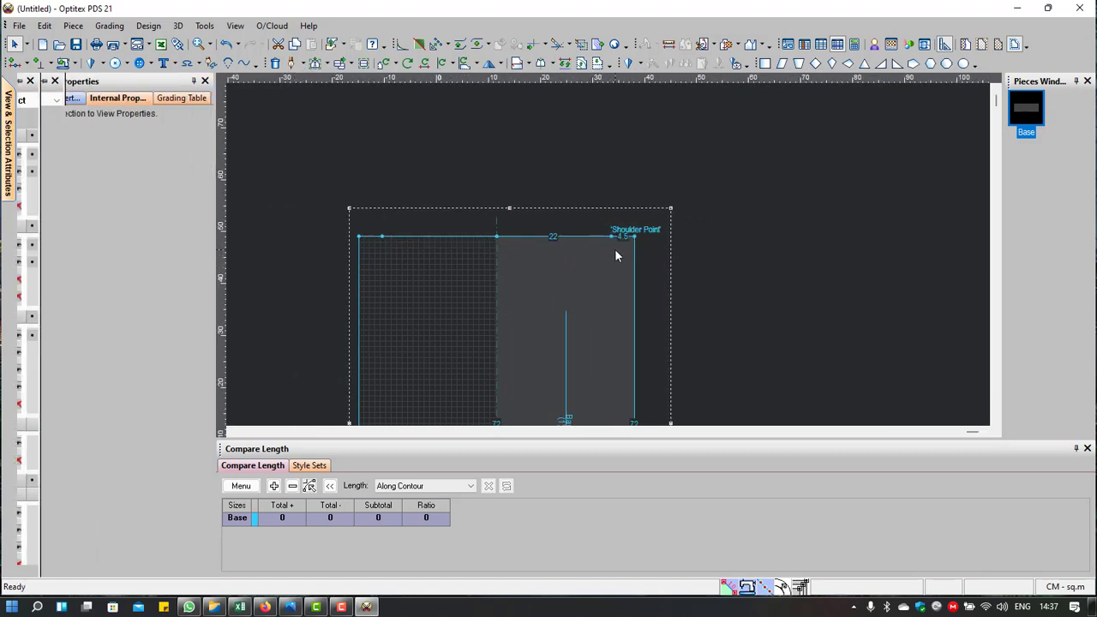
scroll(619, 243, up, 2)
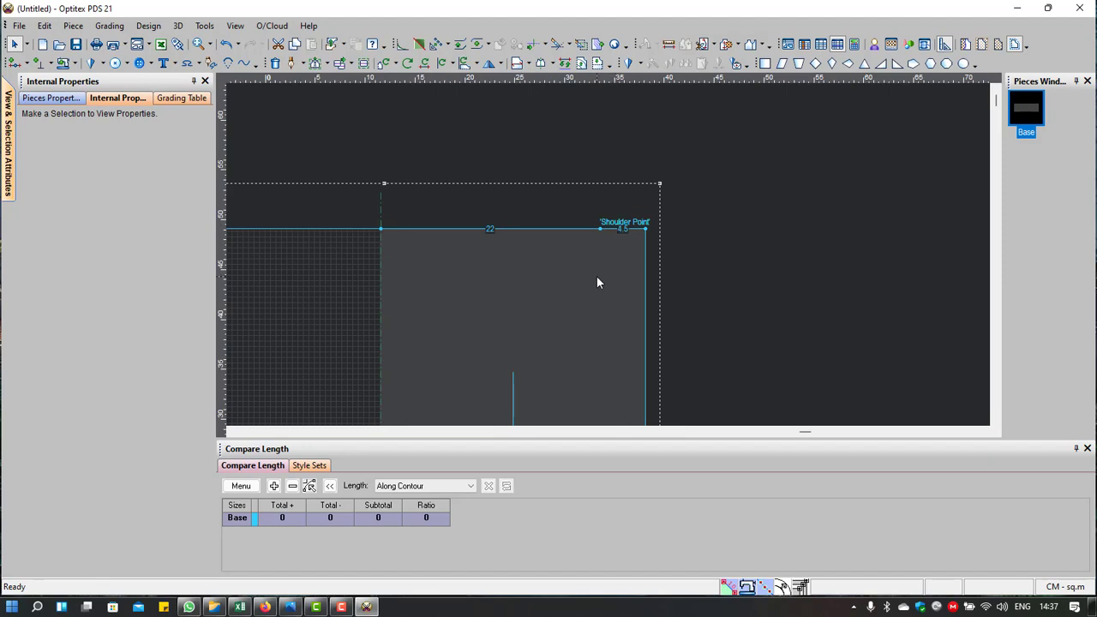
click(599, 229)
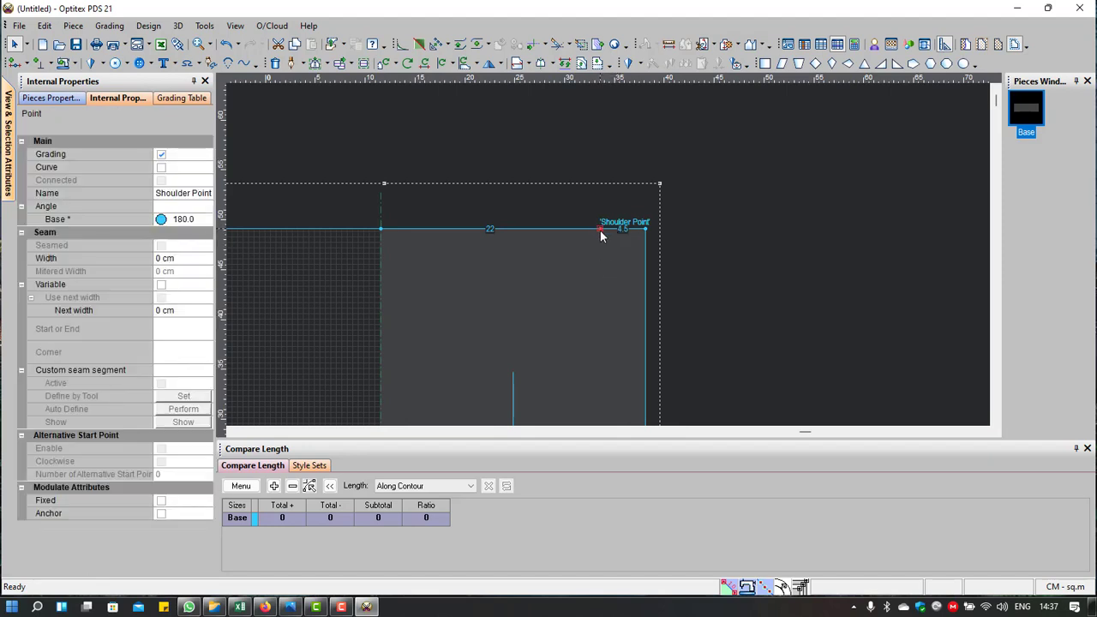
click(183, 211)
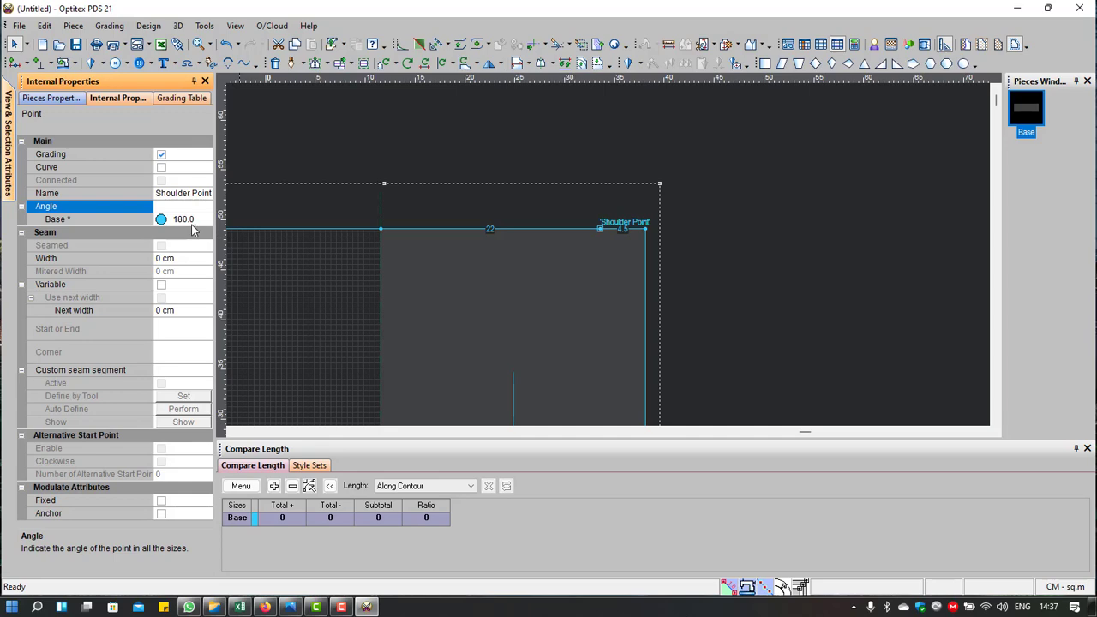
click(193, 222)
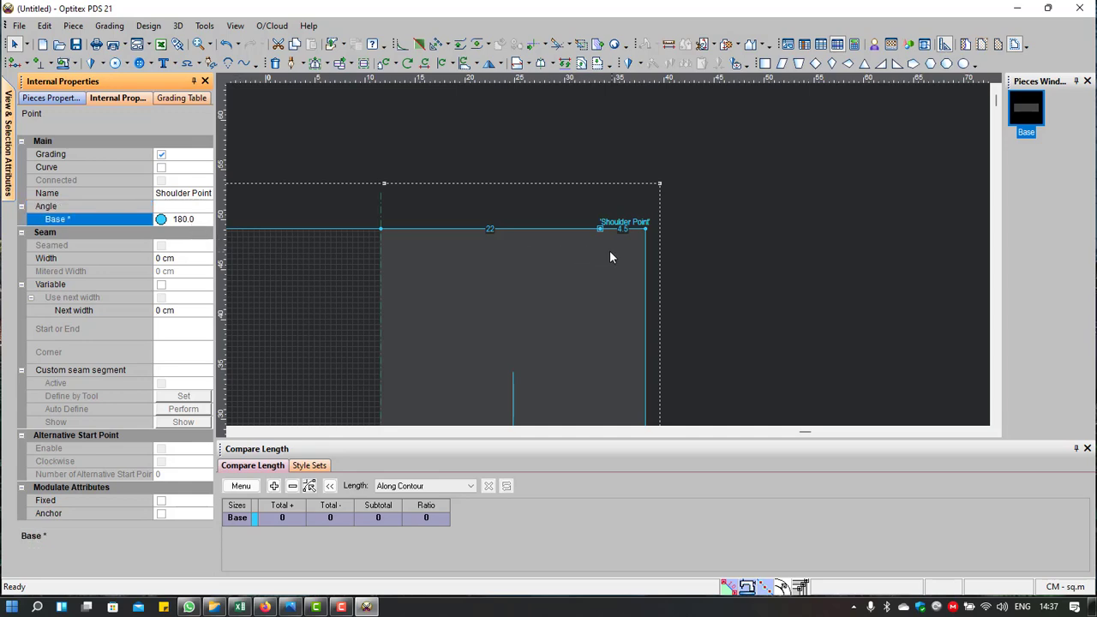
click(692, 251)
scroll(591, 278, down, 2)
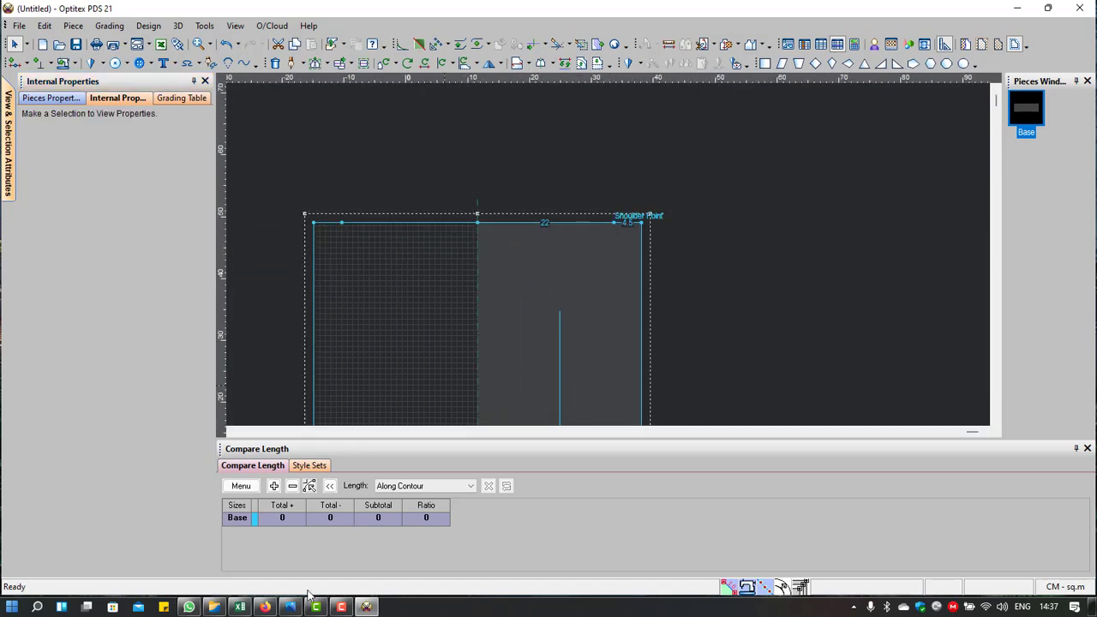
click(239, 607)
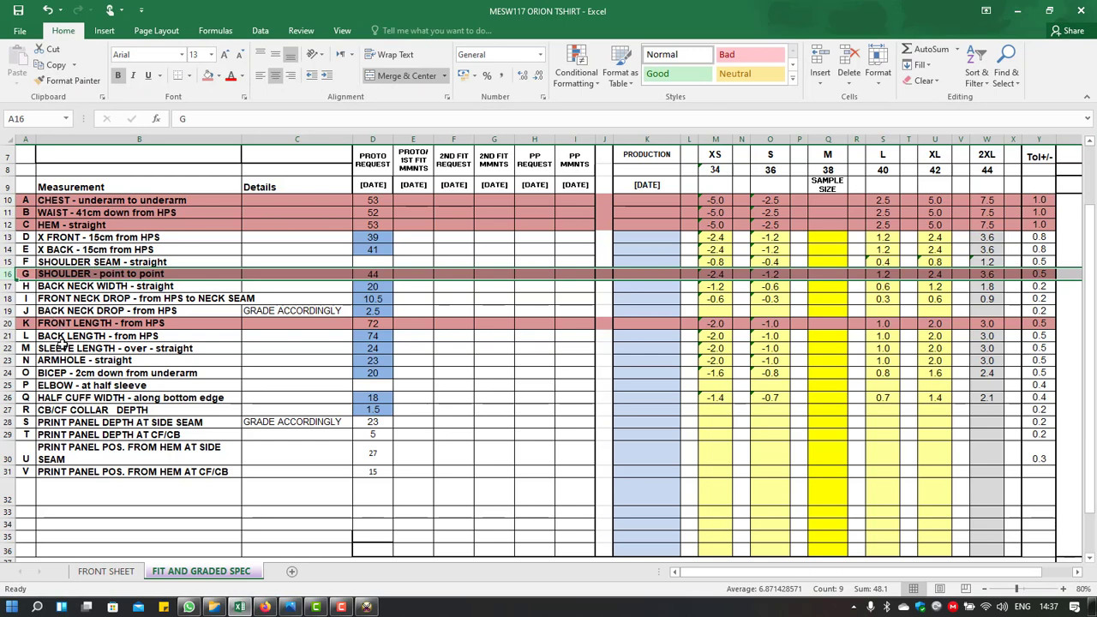
Step: Fill row 17 (BACK NECK WIDTH - straight) blue, then minimize Excel
click(12, 286)
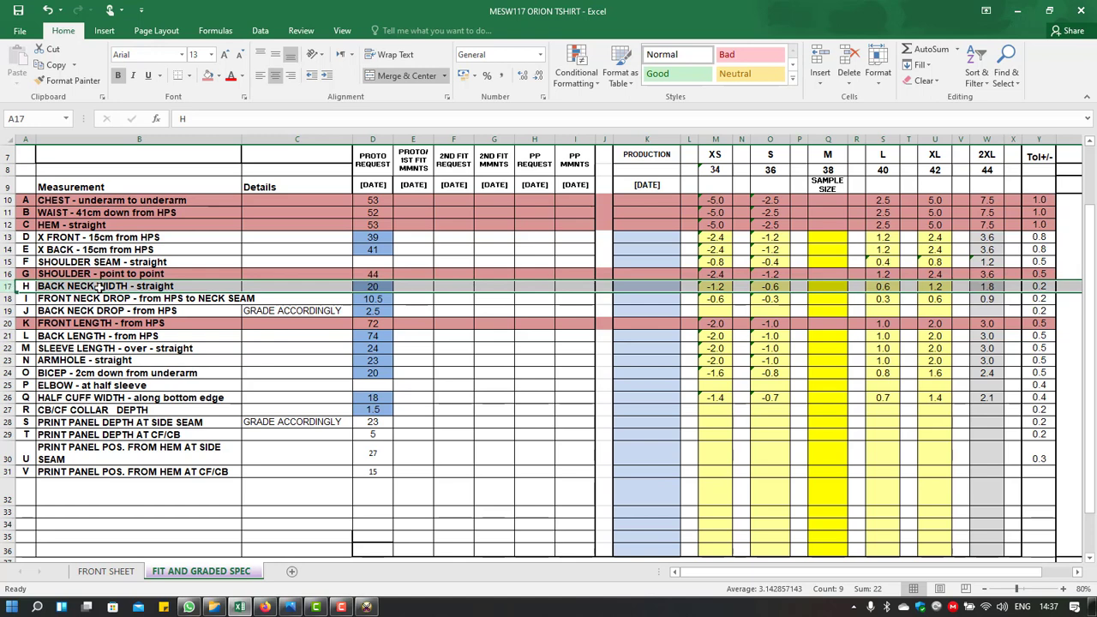
click(218, 75)
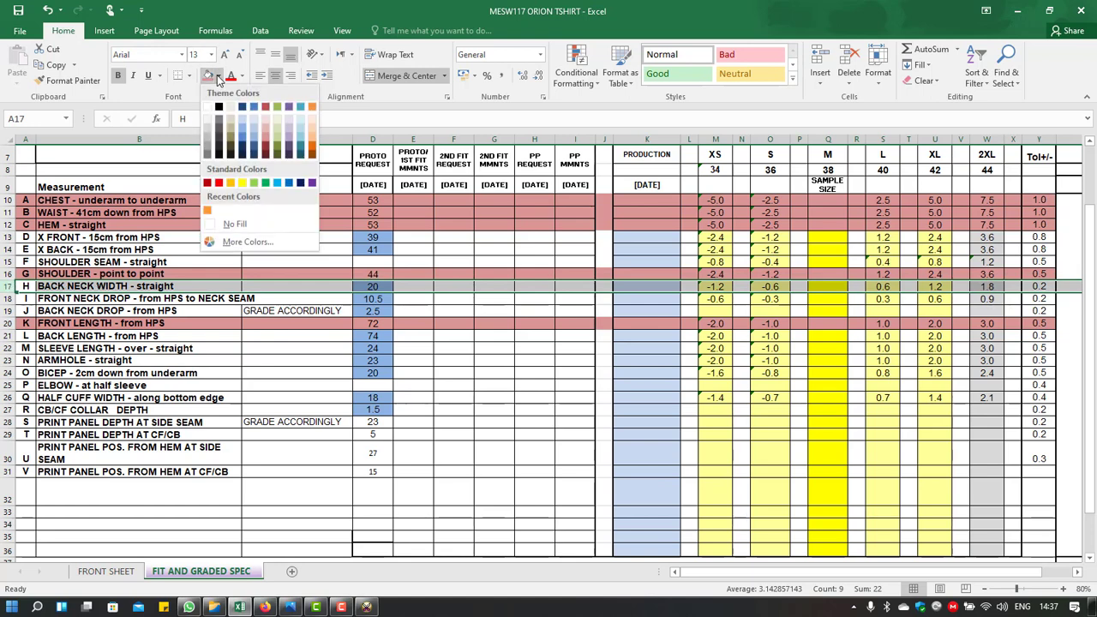
click(241, 136)
click(73, 296)
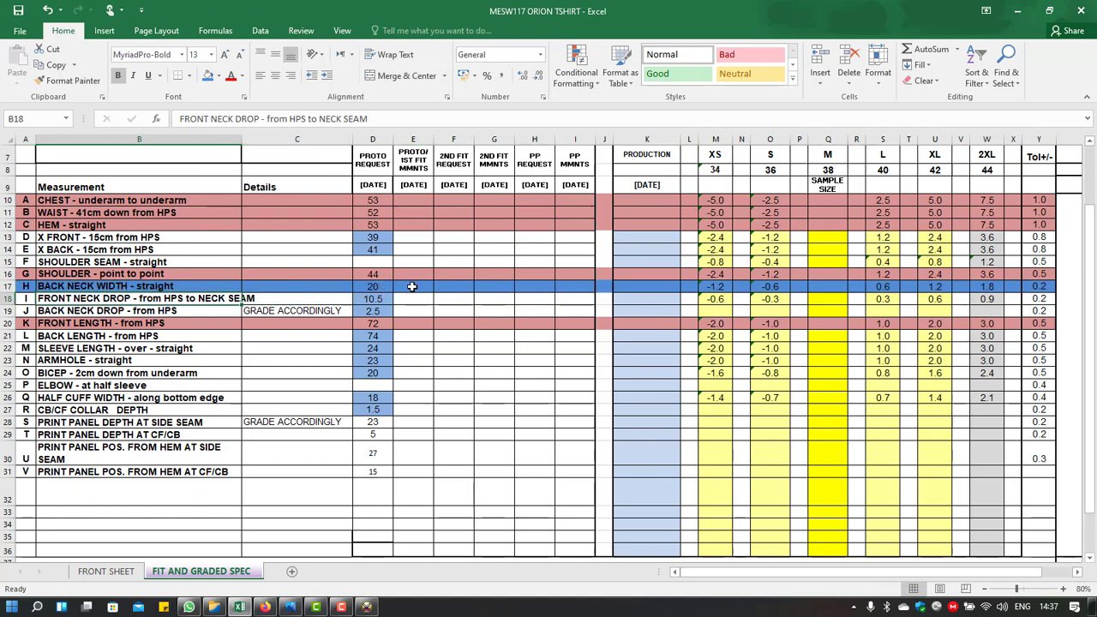
click(1017, 10)
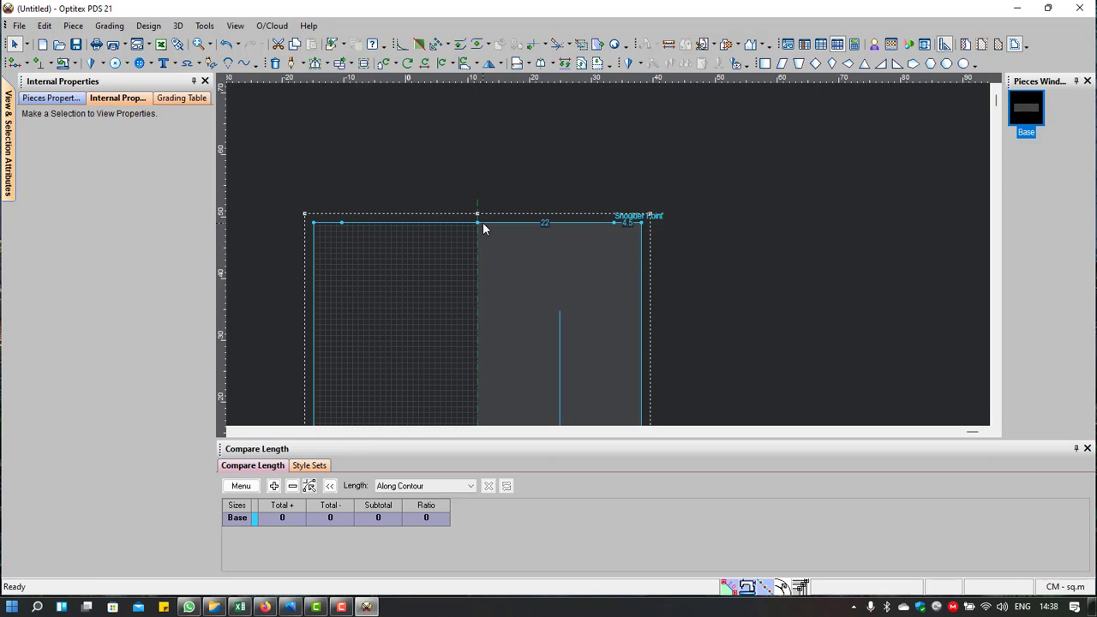
Step: Add a grade point on the top edge at Absolute Previous 10, splitting 22 into 10 and 12
key(p)
click(494, 222)
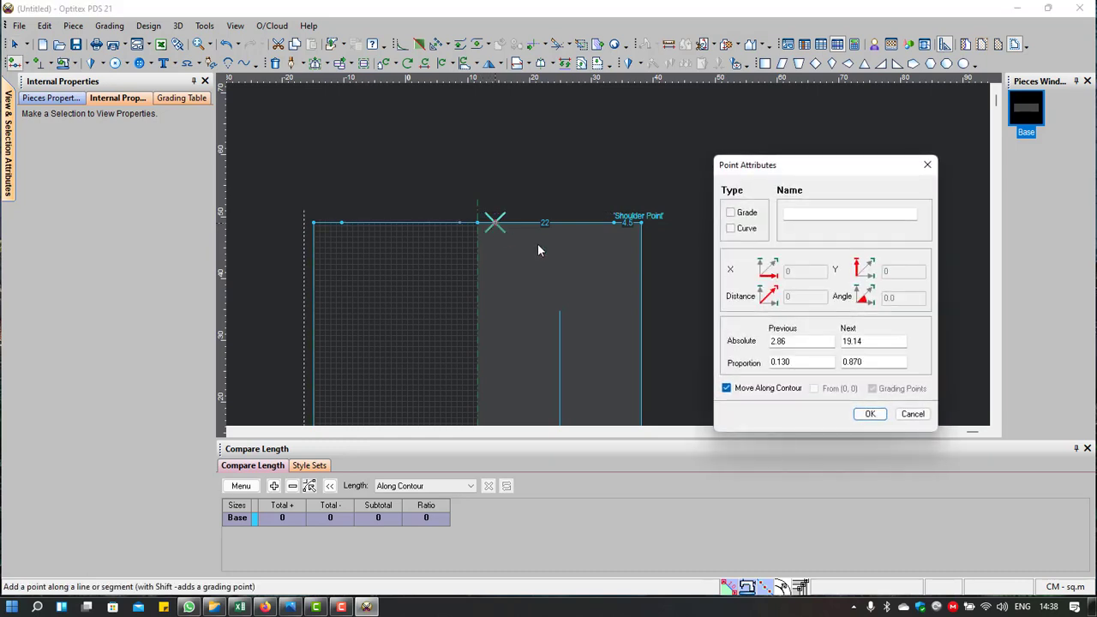
click(730, 212)
drag(804, 341, 683, 341)
text(10)
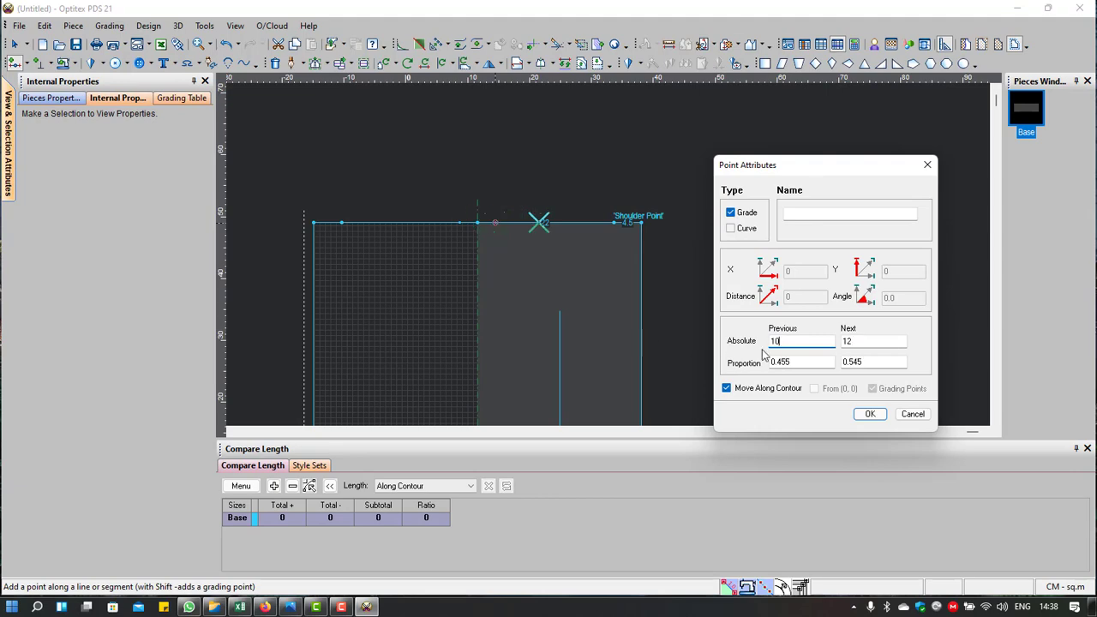
click(867, 415)
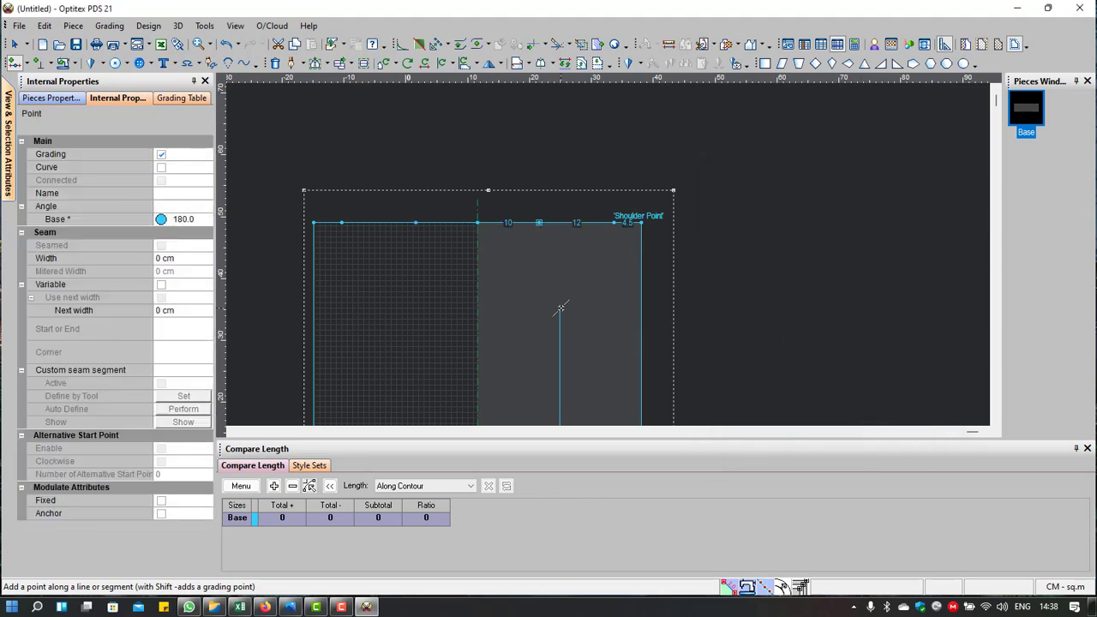
scroll(602, 328, down, 2)
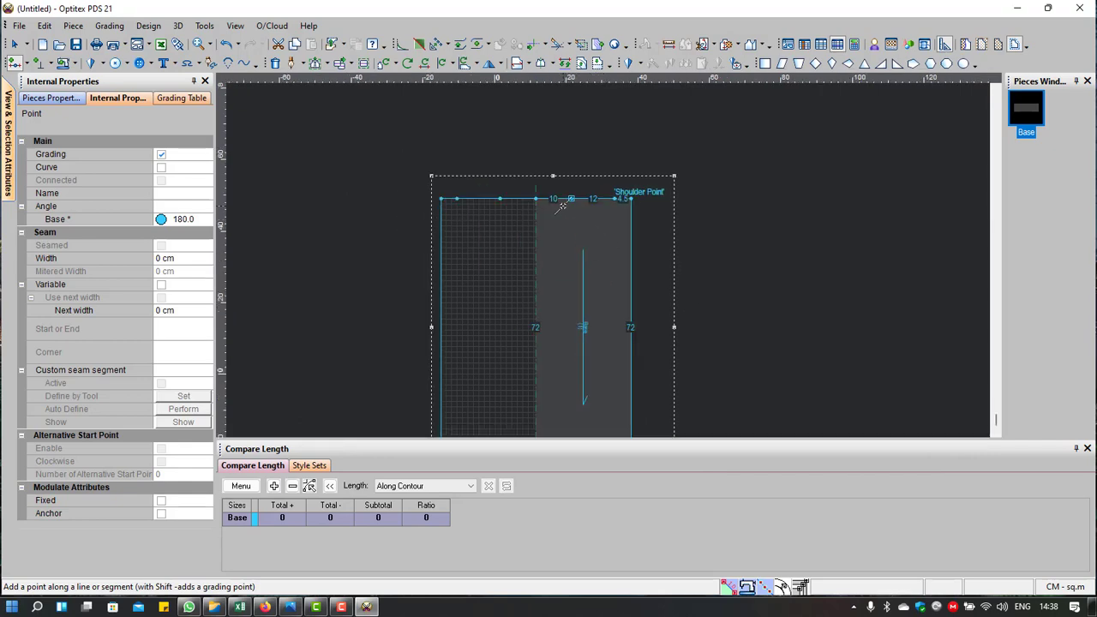
scroll(561, 207, up, 2)
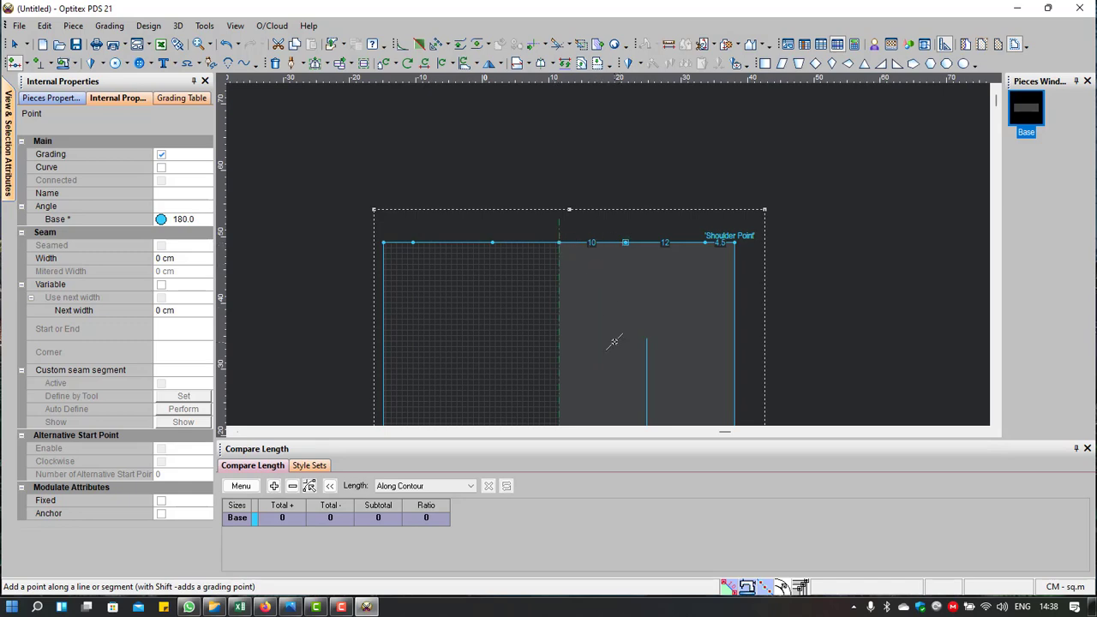
scroll(614, 342, down, 2)
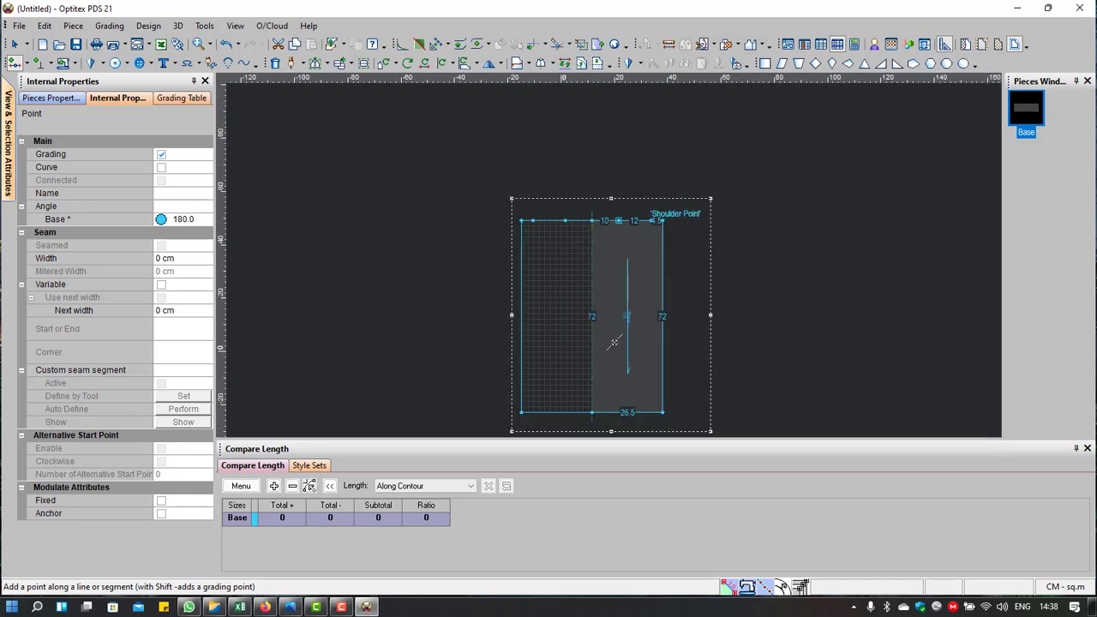
scroll(637, 244, up, 1)
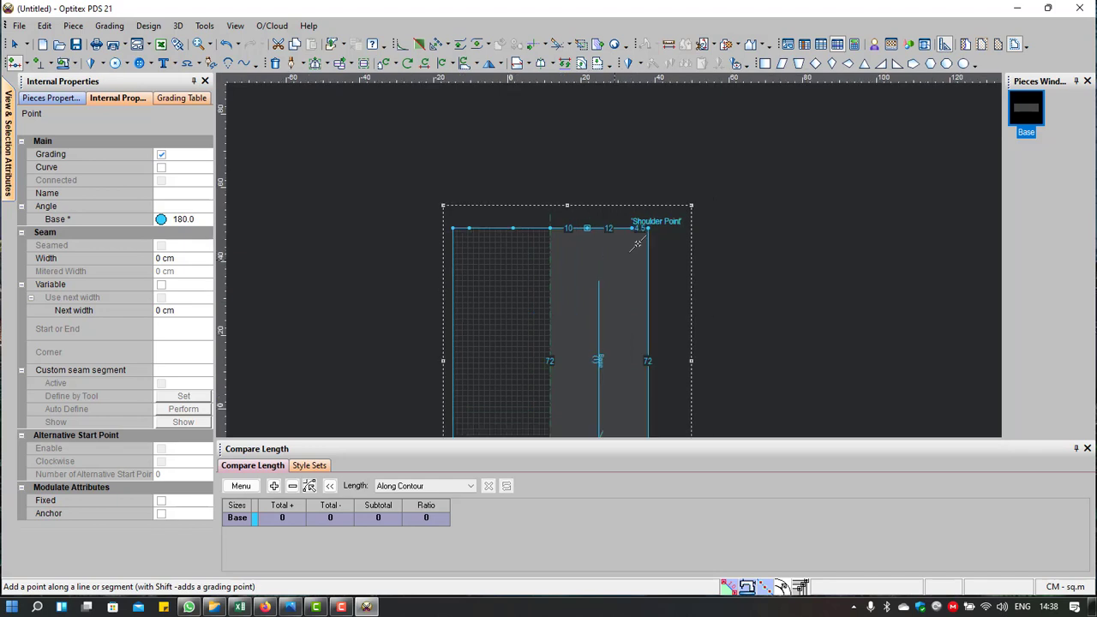
scroll(649, 260, up, 1)
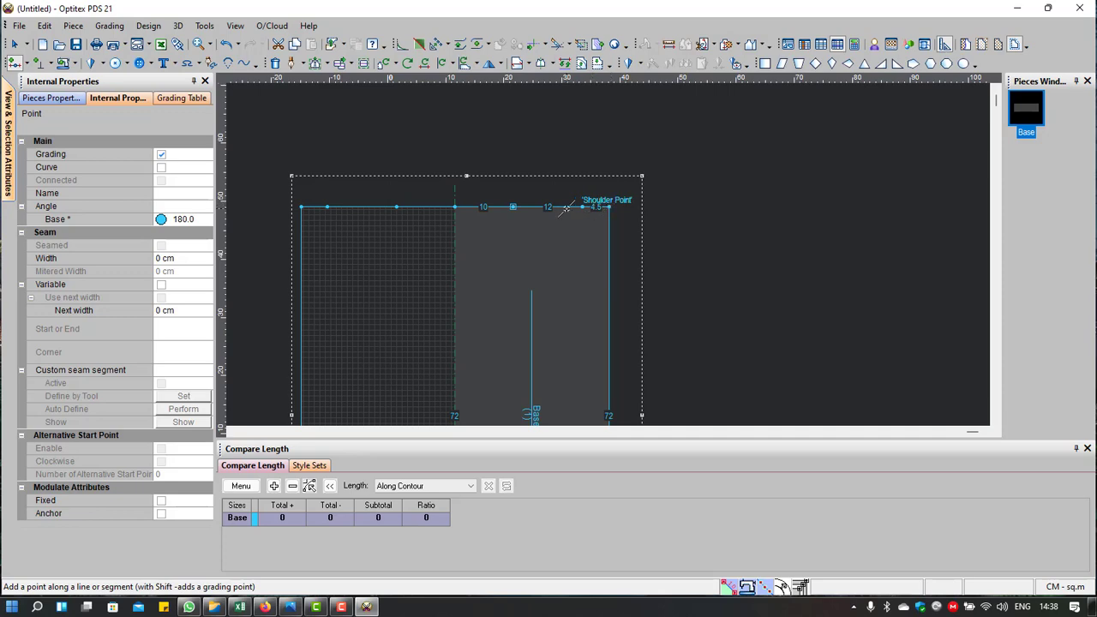
Step: Move the boxed shoulder points down 3 in Y with Move Points
key(Escape)
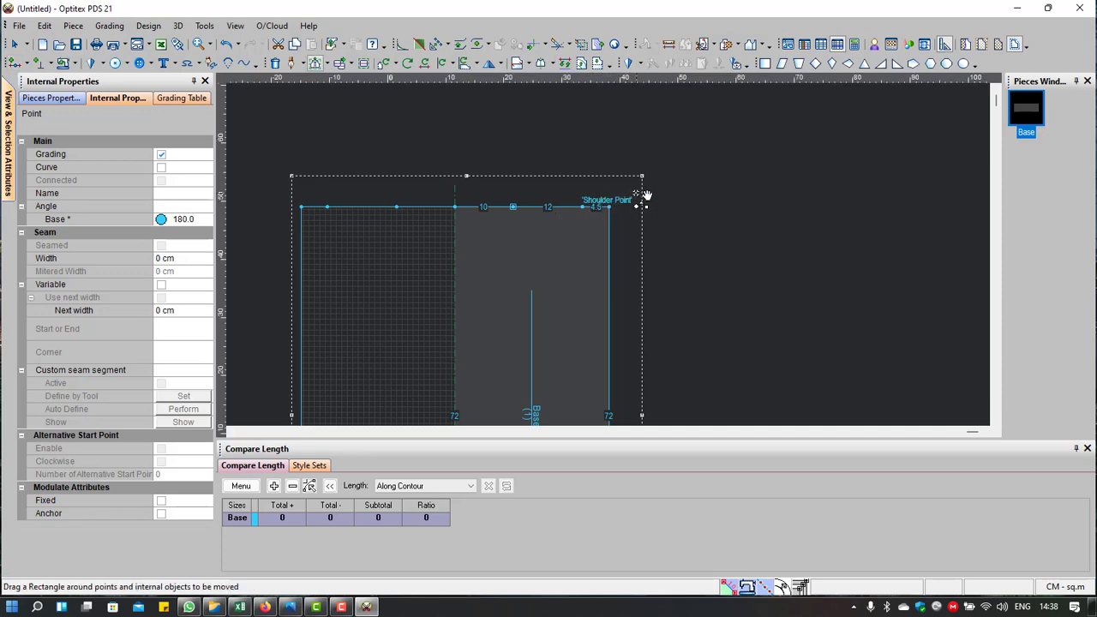
mouse_move(641, 203)
mouse_down()
mouse_move(577, 228)
mouse_move(617, 228)
mouse_up()
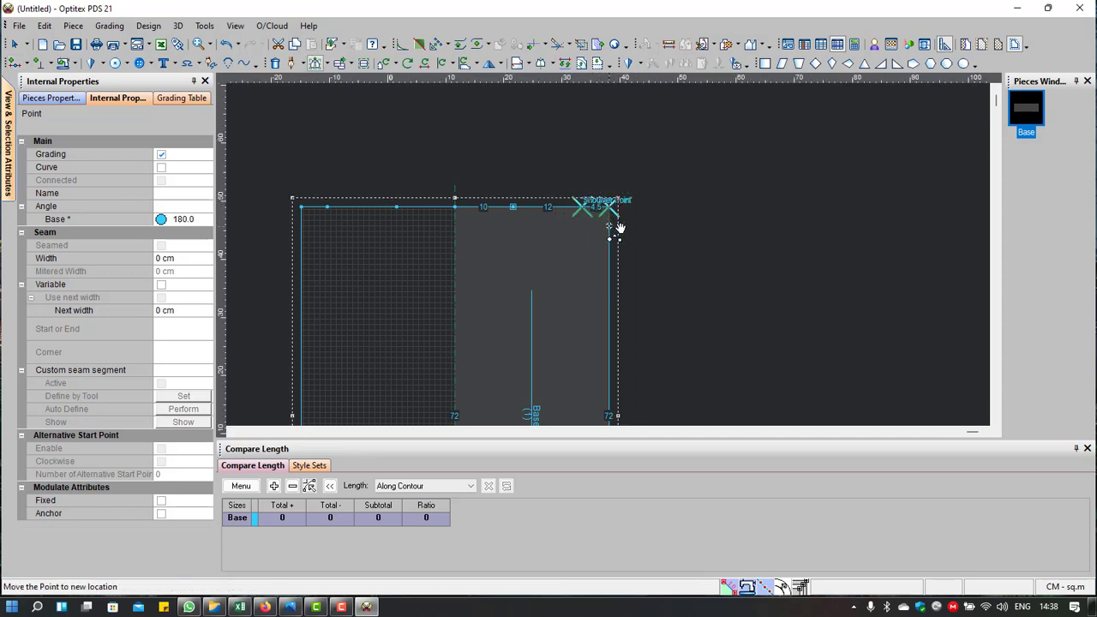
double_click(786, 229)
text(-)
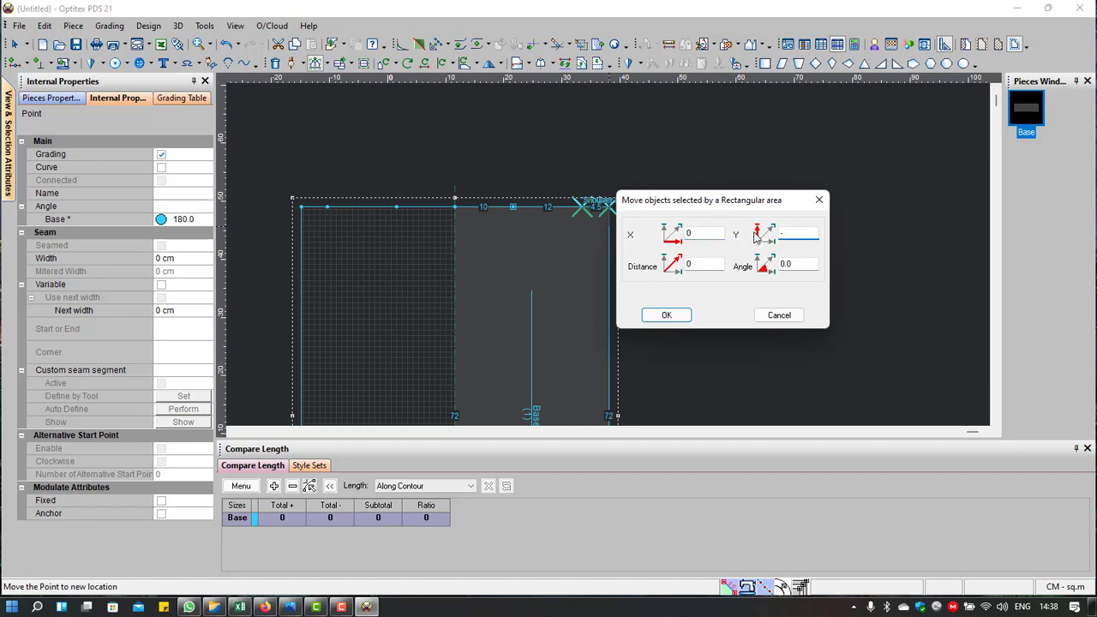
text(3.5)
click(666, 315)
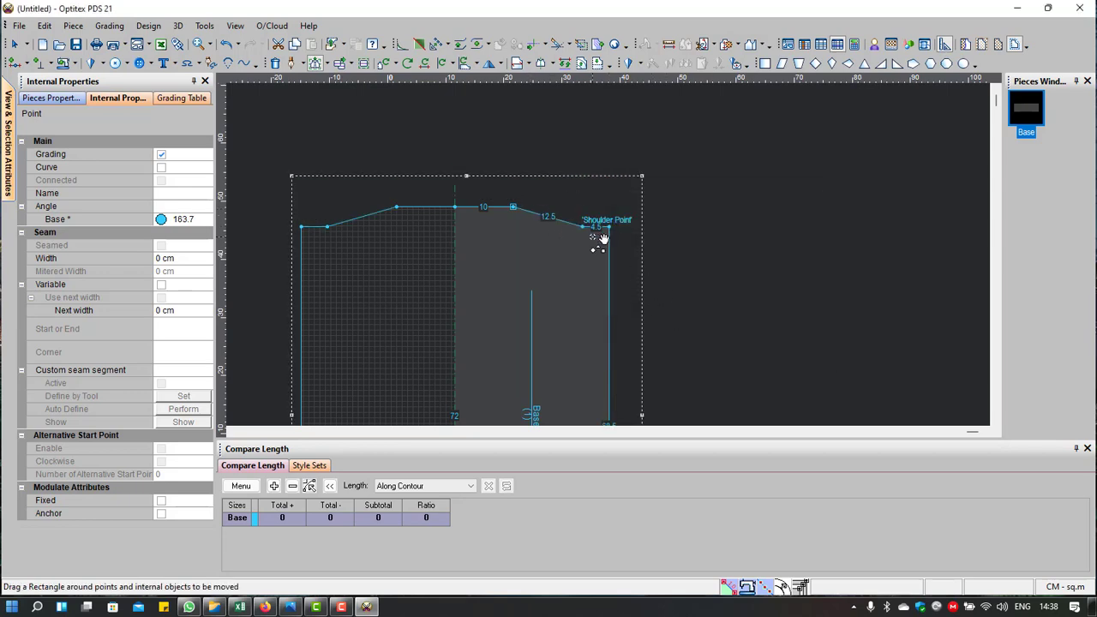
scroll(600, 237, up, 1)
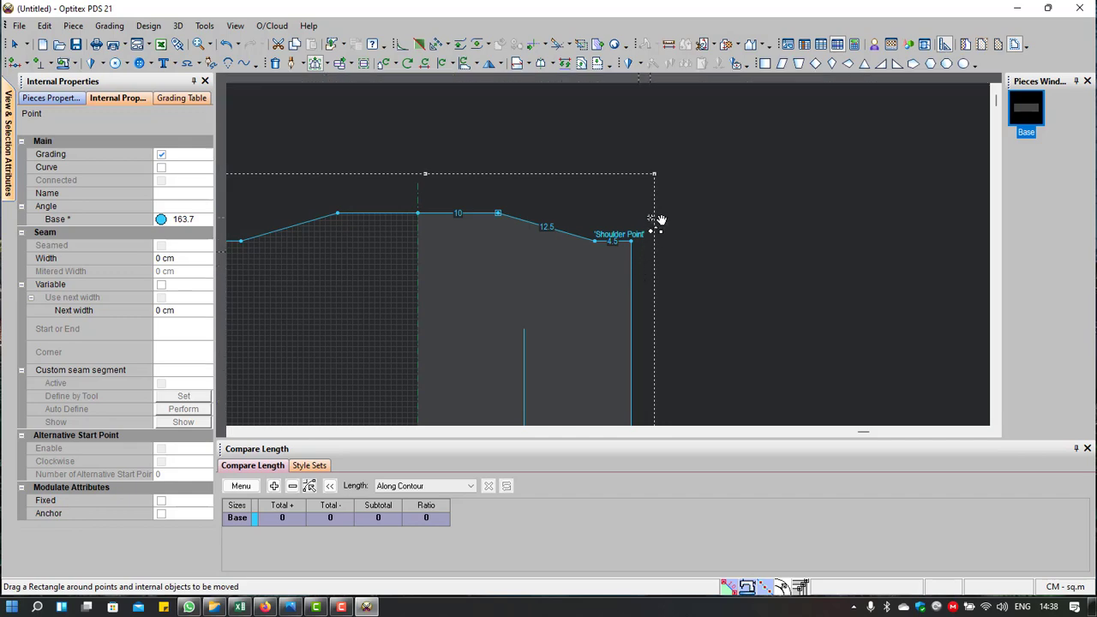
Step: Adjust the shoulder points by Y 0.5 and X 0 so the slope reads 12.37
mouse_move(657, 220)
mouse_down()
mouse_move(591, 256)
mouse_move(634, 232)
mouse_up()
key(Tab)
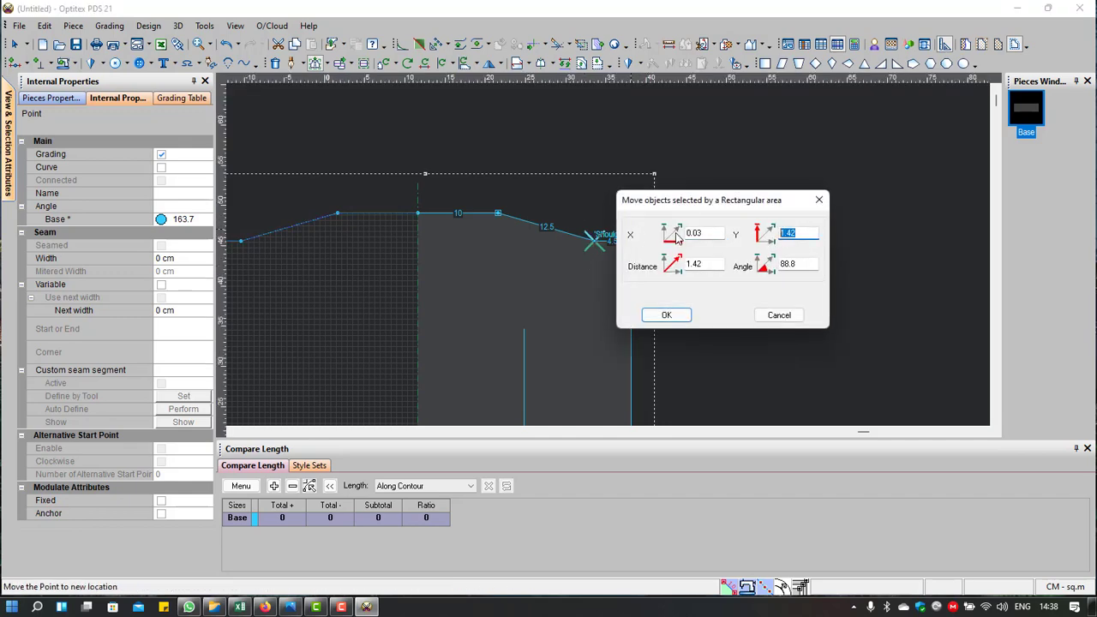
text(.5)
double_click(696, 233)
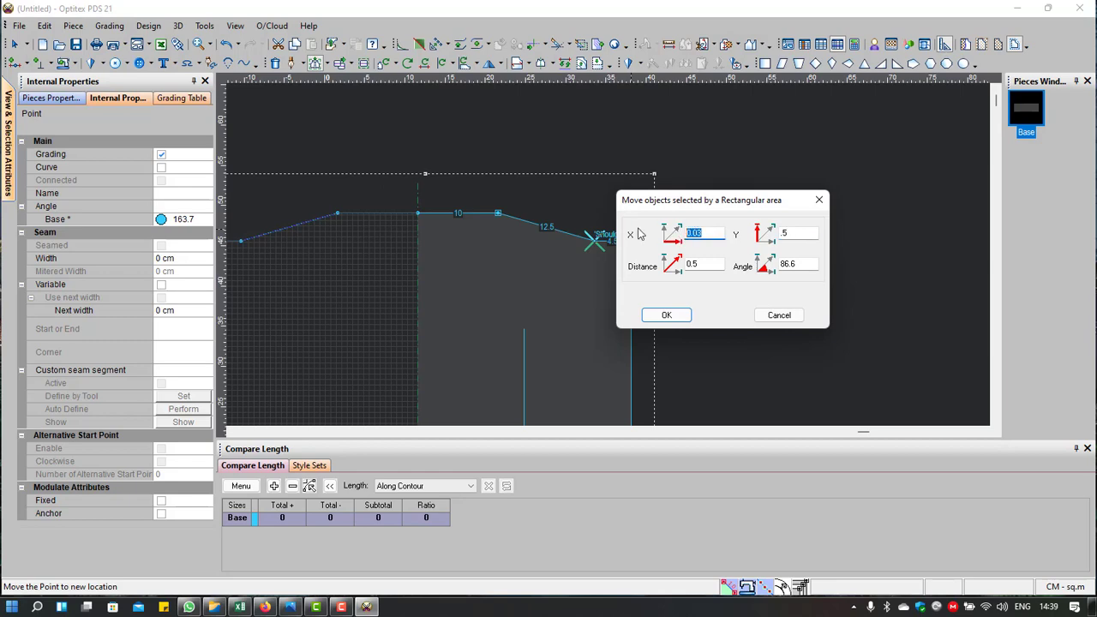
text(0)
click(665, 314)
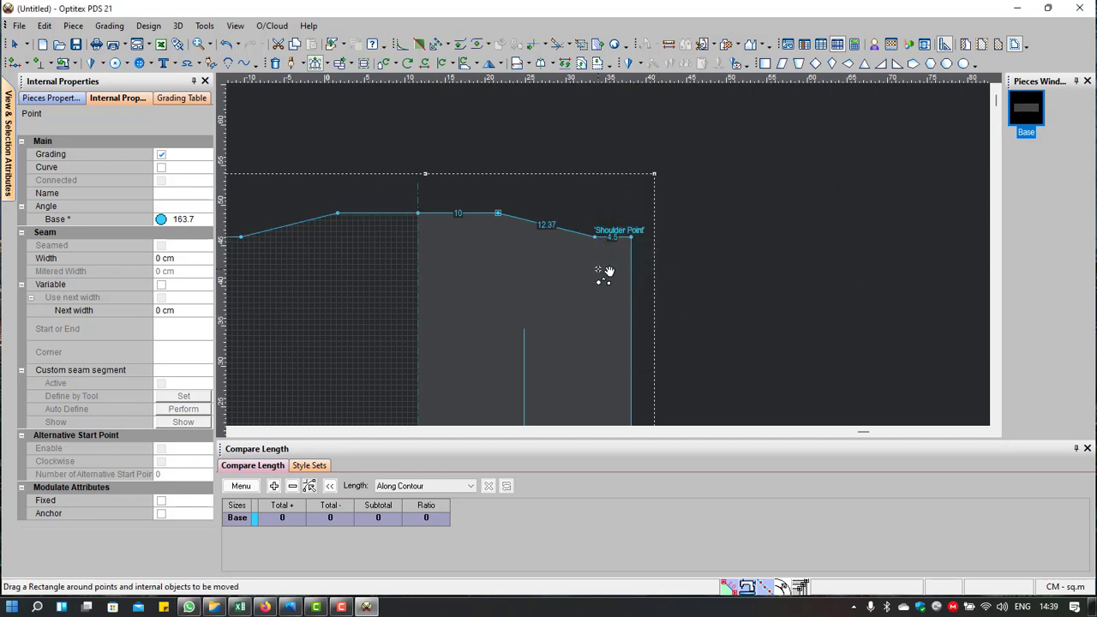
scroll(606, 271, up, 2)
scroll(618, 252, down, 2)
right_click(674, 224)
click(710, 236)
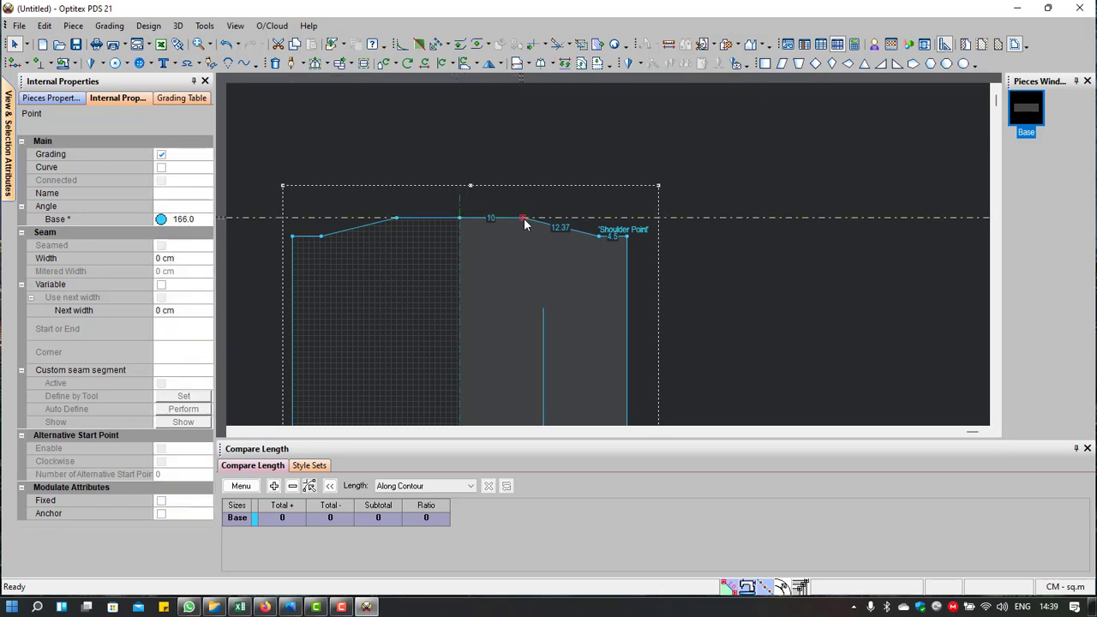
Step: Measure the short shoulder edge between the two shoulder points, reading 3 cm
click(668, 44)
scroll(591, 257, up, 2)
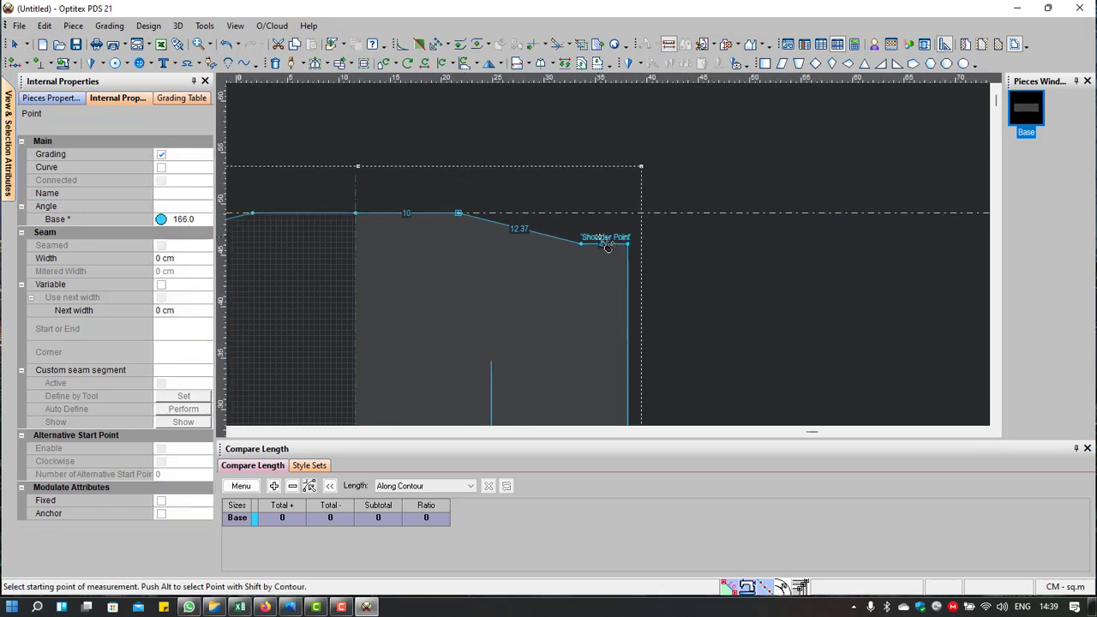
click(591, 245)
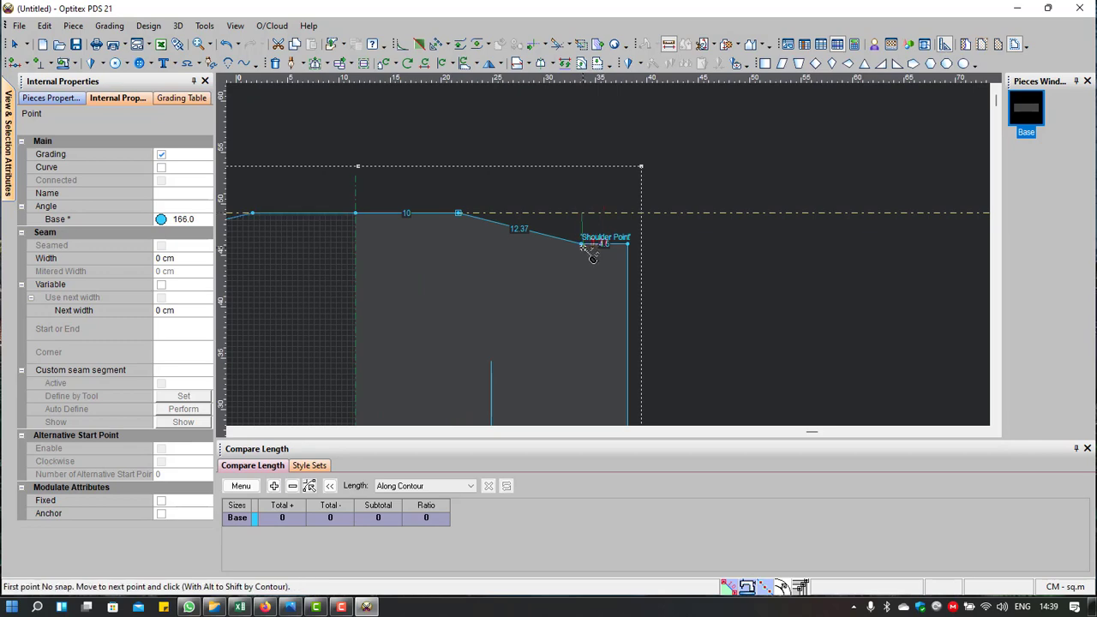
click(590, 251)
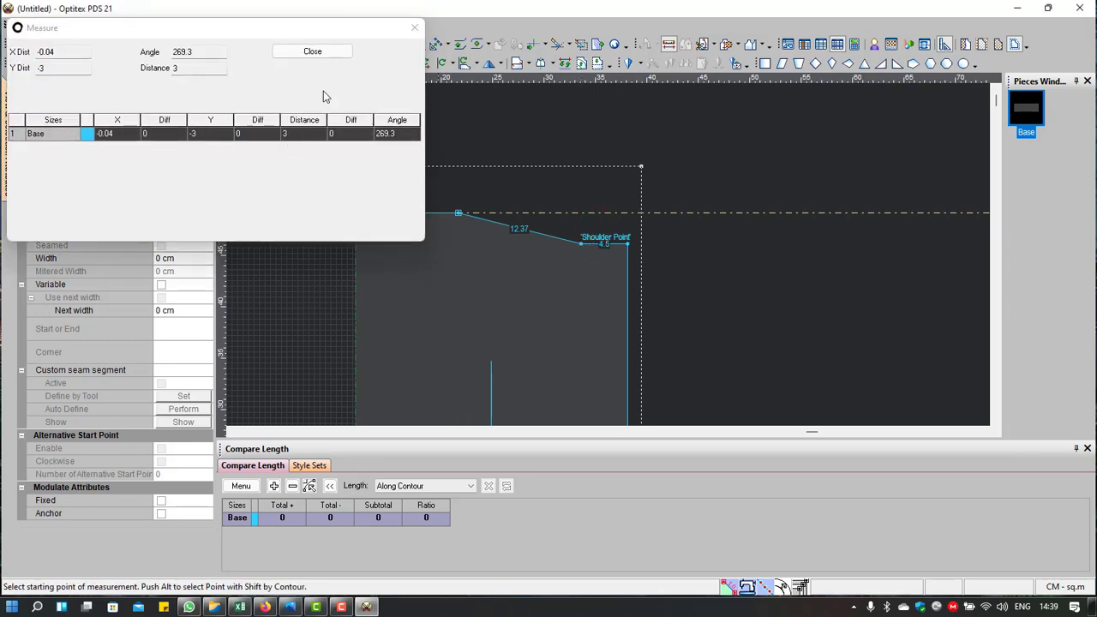
click(312, 51)
scroll(651, 248, down, 2)
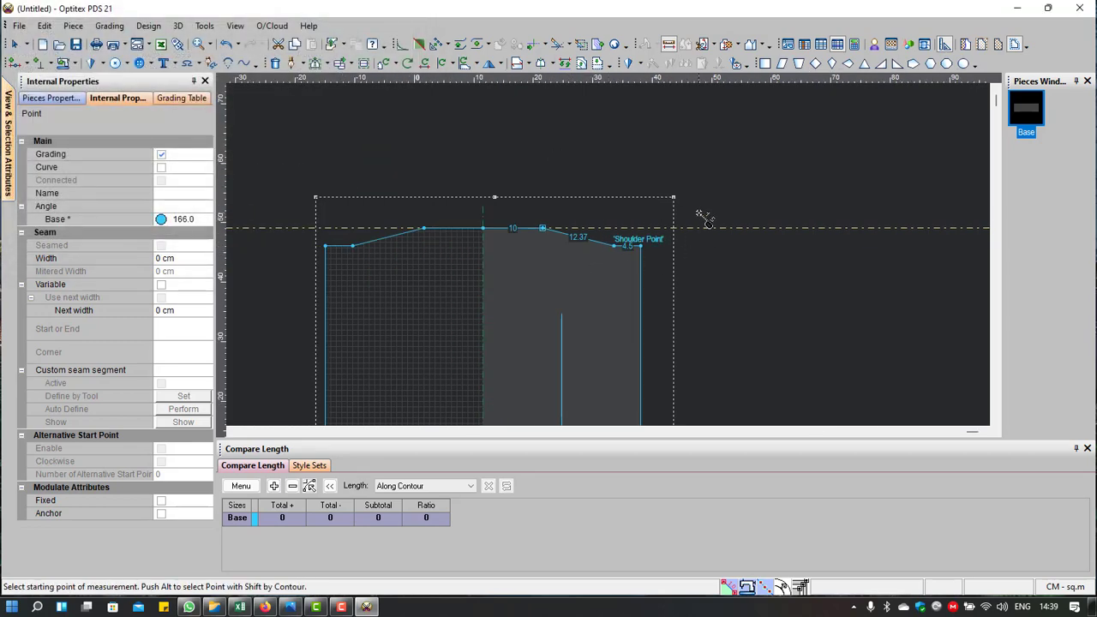
right_click(703, 216)
click(728, 215)
Step: Zoom out and drag the horizontal guide line higher above the piece
scroll(600, 256, up, 1)
scroll(600, 255, up, 1)
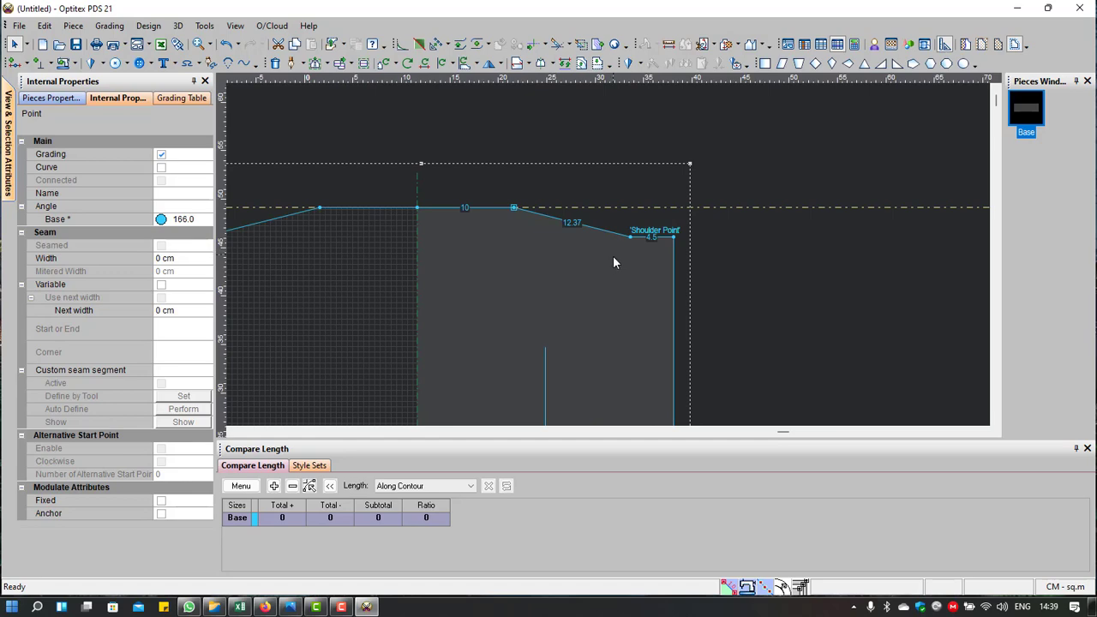
scroll(610, 254, down, 1)
scroll(606, 261, up, 1)
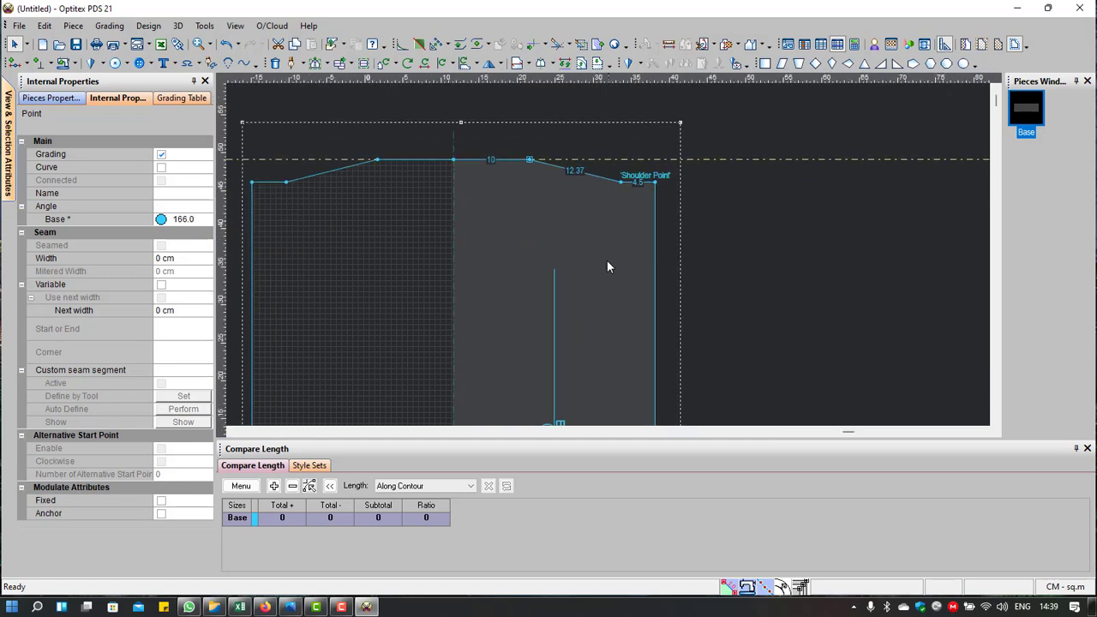
scroll(603, 287, down, 1)
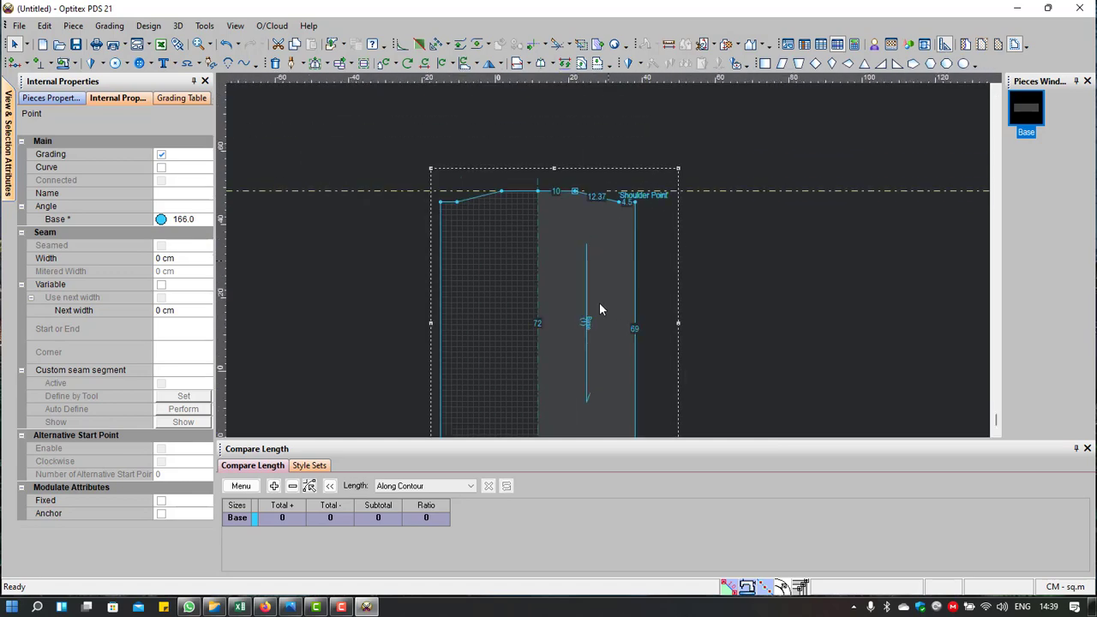
scroll(614, 228, up, 1)
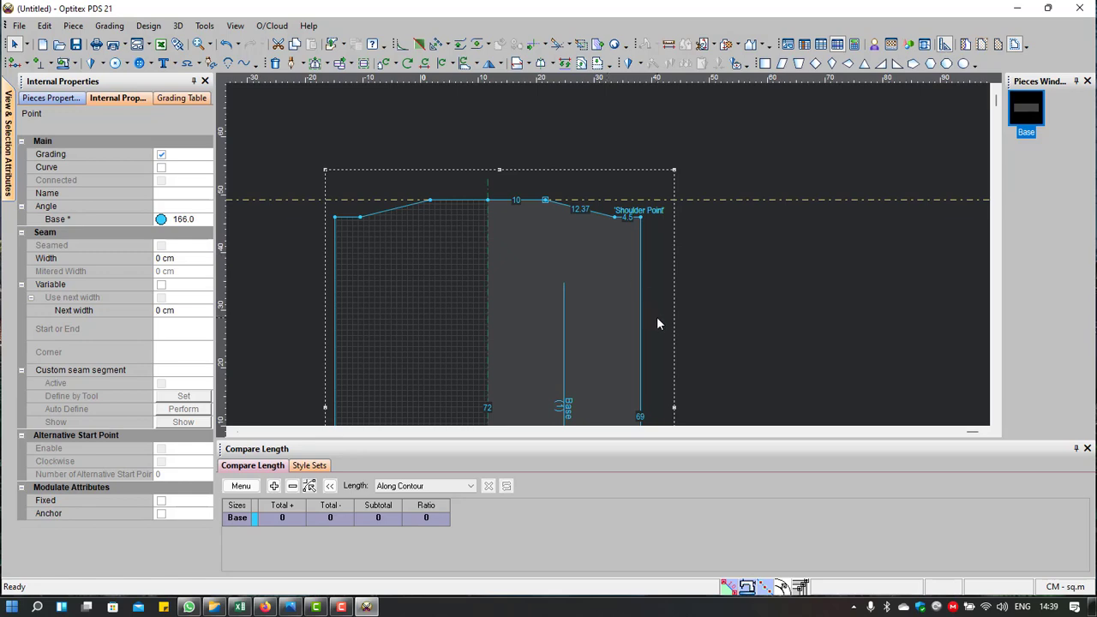
scroll(656, 316, down, 6)
mouse_move(229, 232)
mouse_down()
mouse_move(369, 226)
mouse_move(530, 163)
mouse_up()
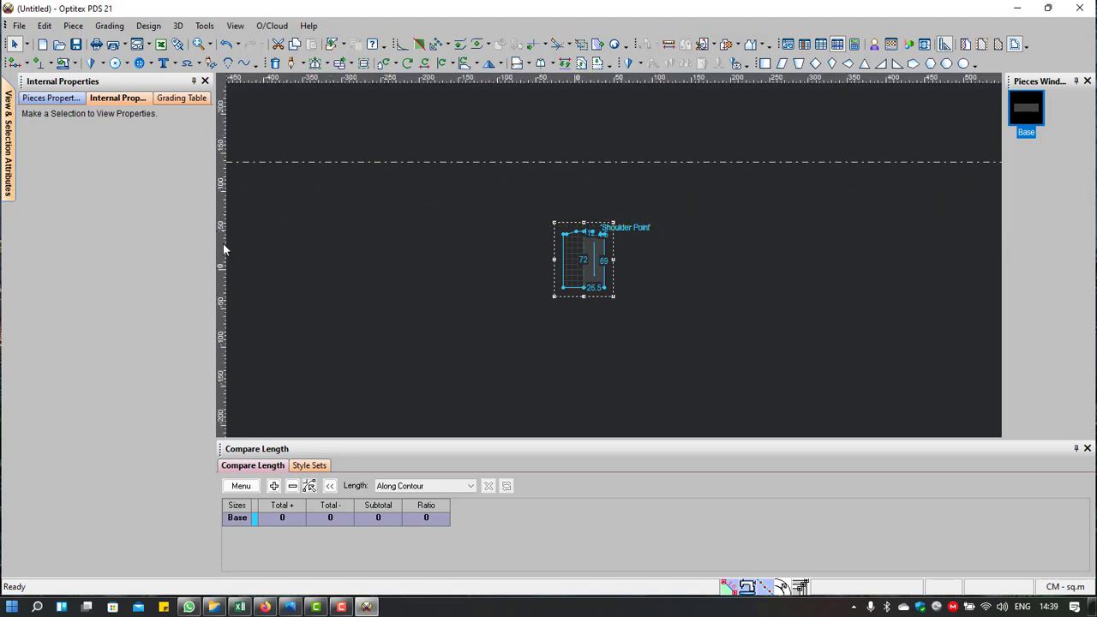
Step: Draw a 41.04 × 46.9 rectangle as a new piece
scroll(493, 171, up, 1)
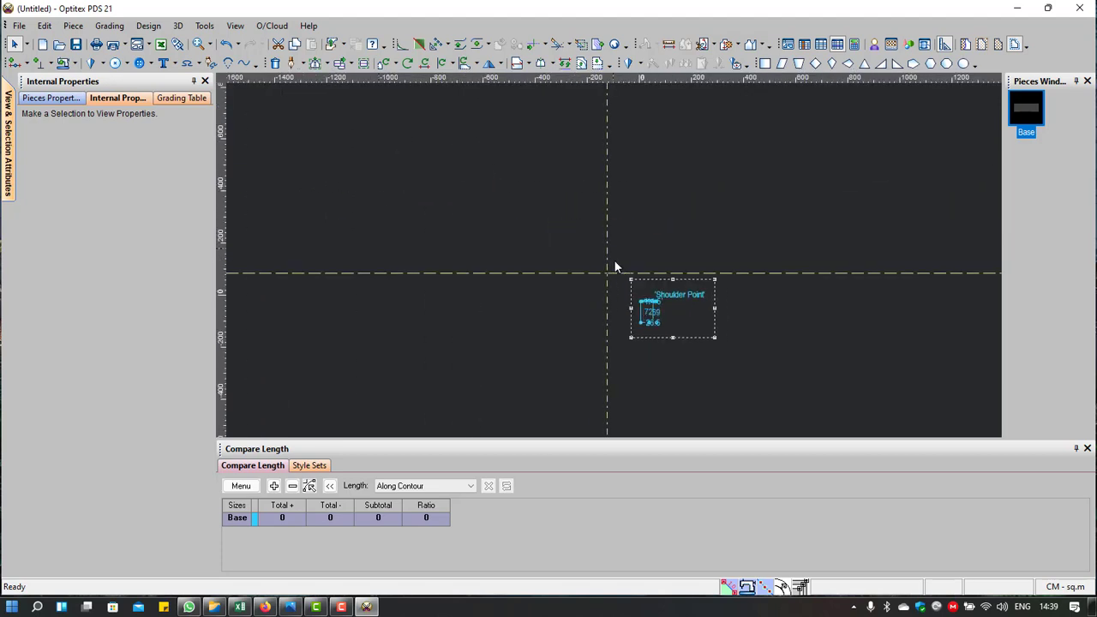
scroll(614, 260, up, 2)
scroll(608, 312, up, 1)
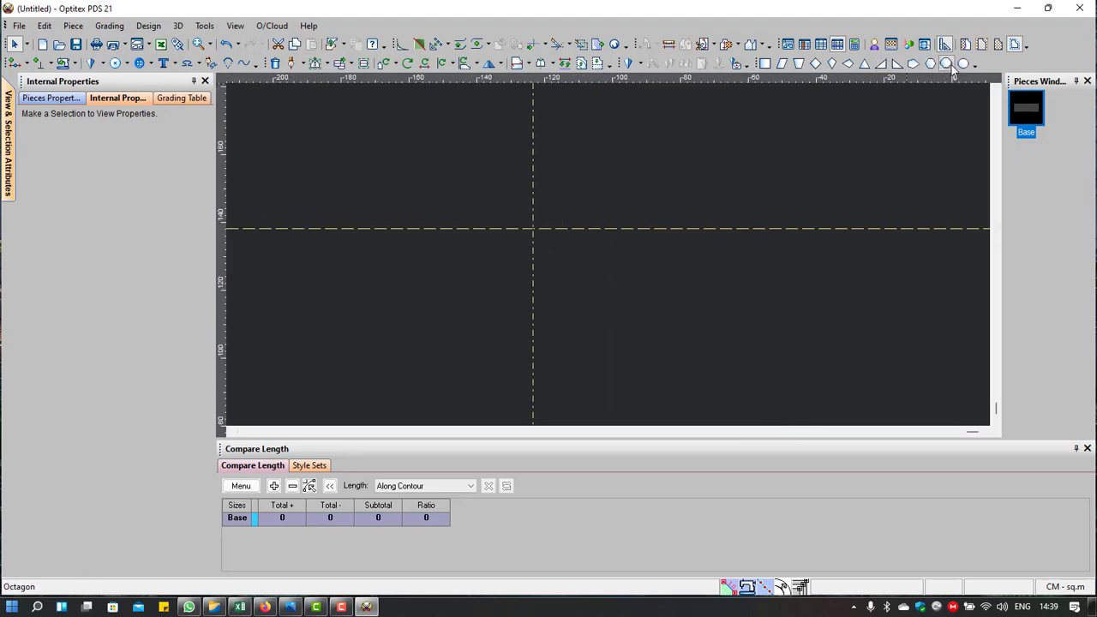
click(765, 64)
drag(461, 161, 607, 326)
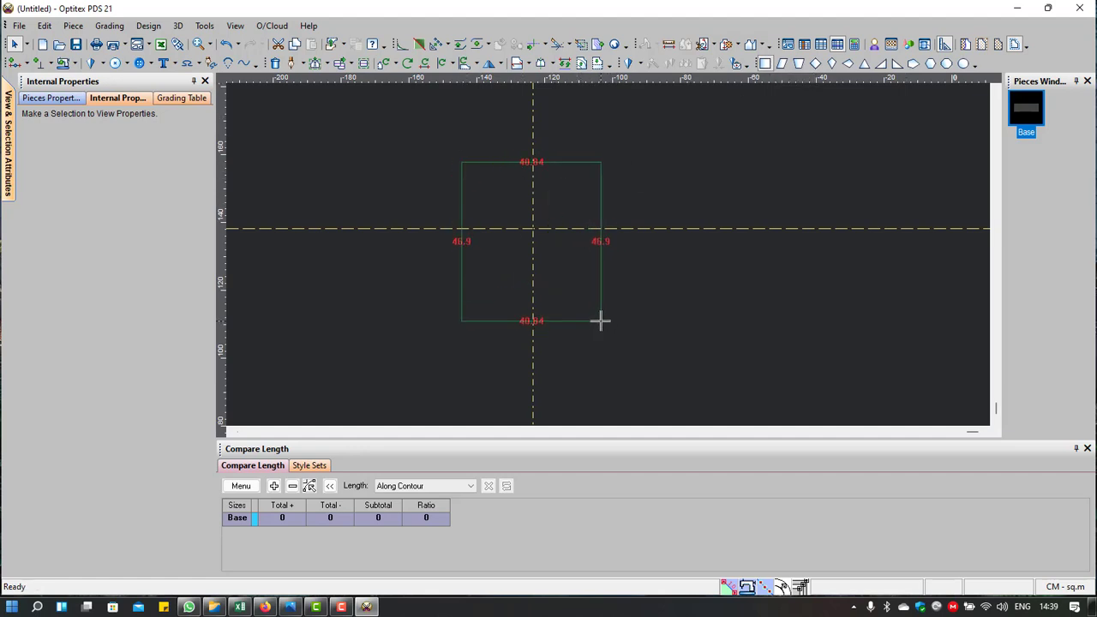
drag(607, 327, 600, 321)
Step: Add an 'X axis' text label inside the rectangle piece
scroll(591, 253, up, 2)
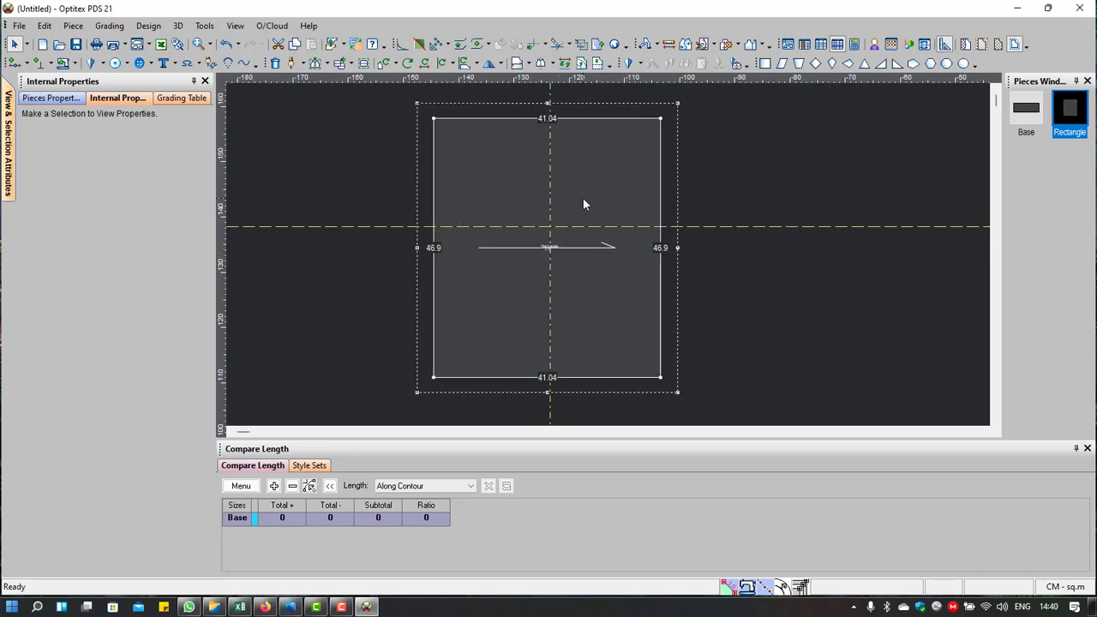
key(t)
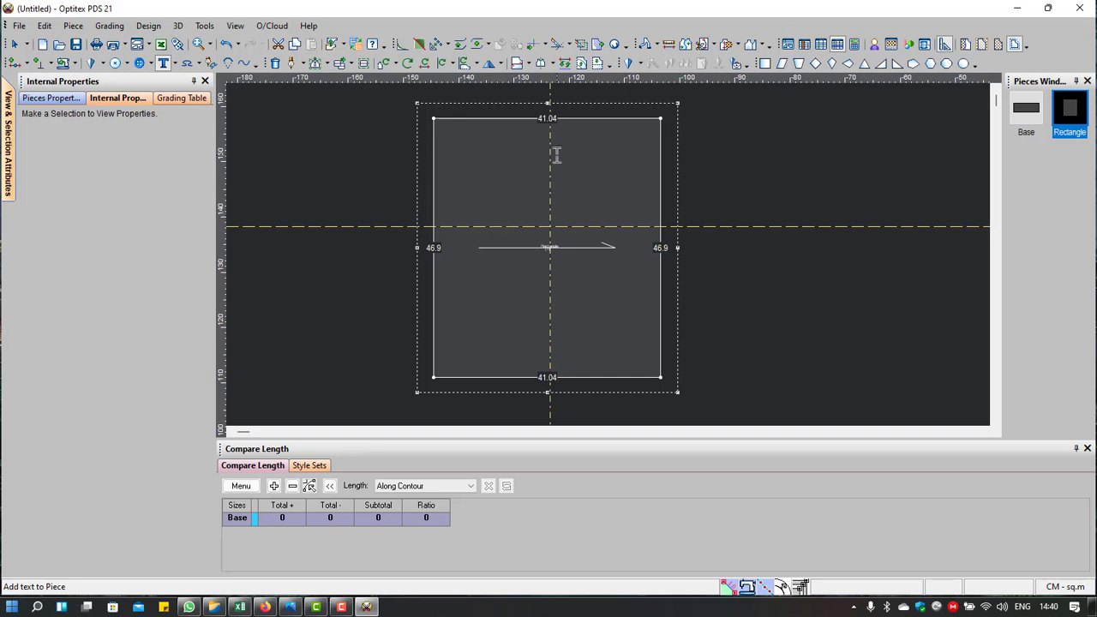
click(576, 226)
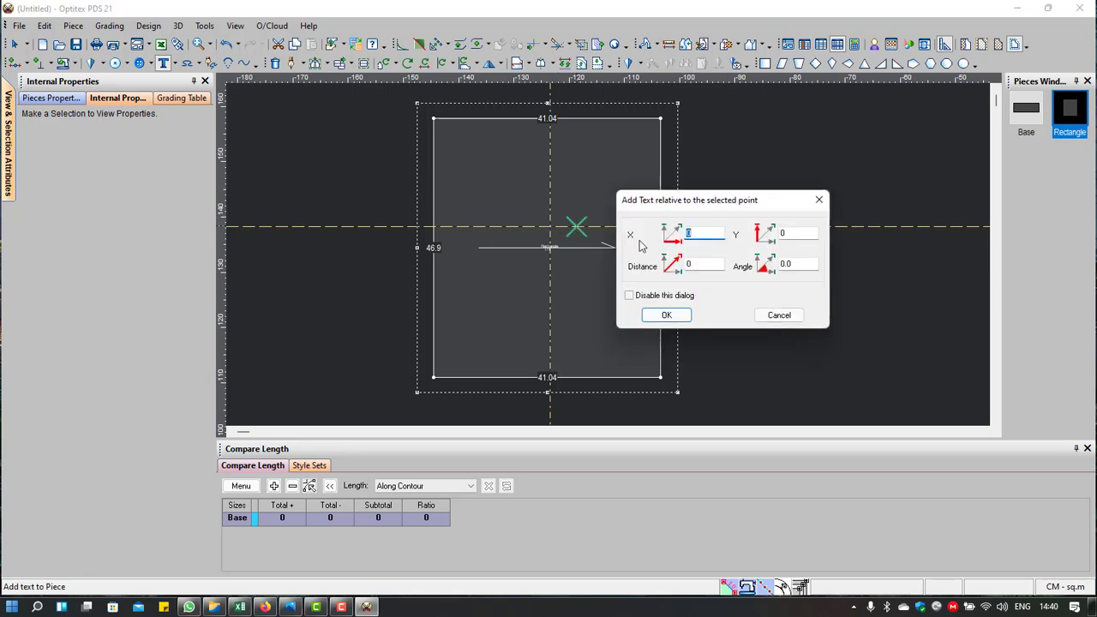
click(777, 314)
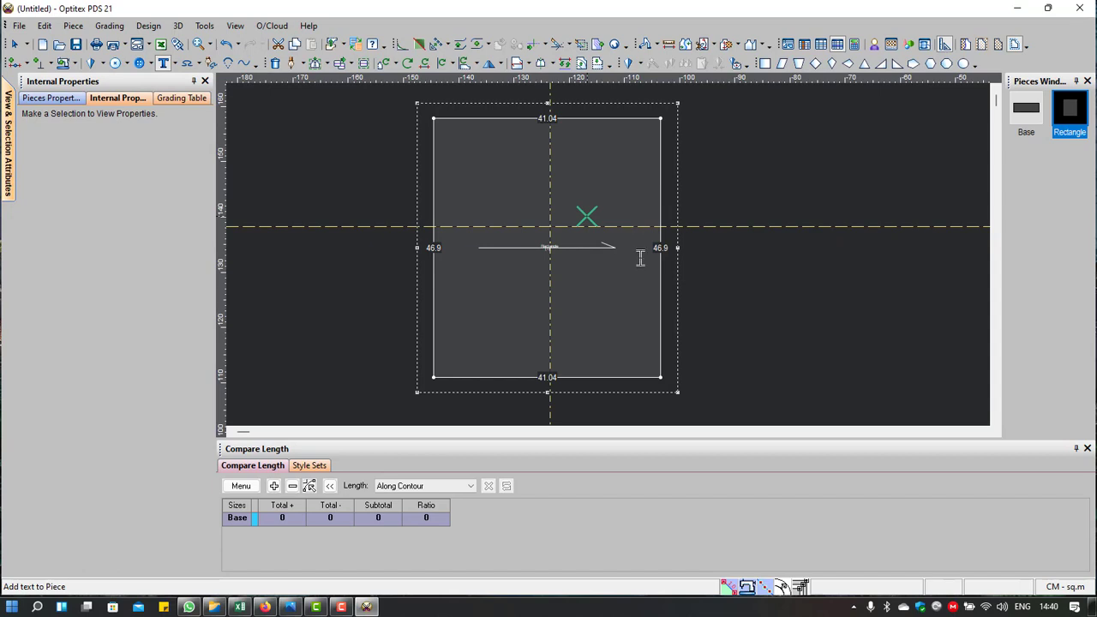
click(770, 273)
text(X axis)
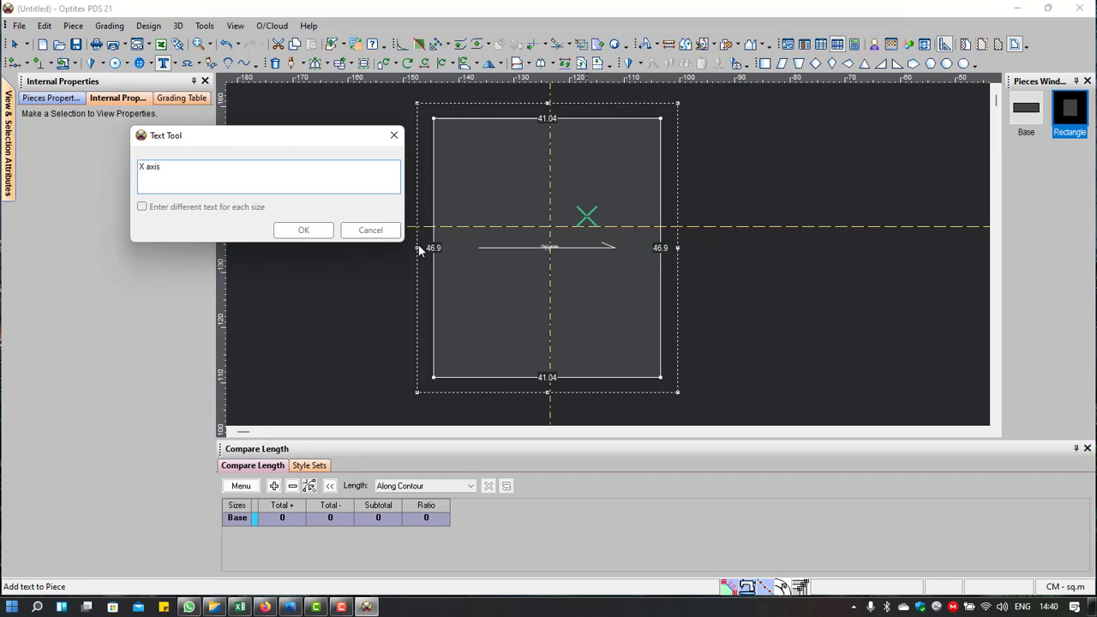
click(303, 230)
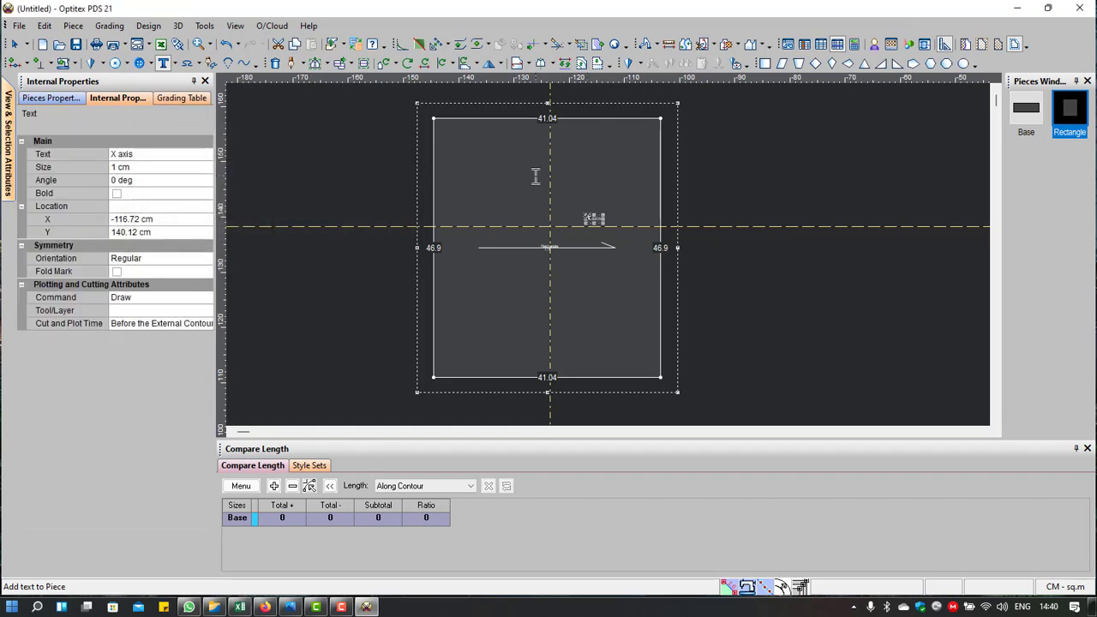
Step: Set the X axis label size to 5, move it up and left, and nudge the piece upward
click(148, 167)
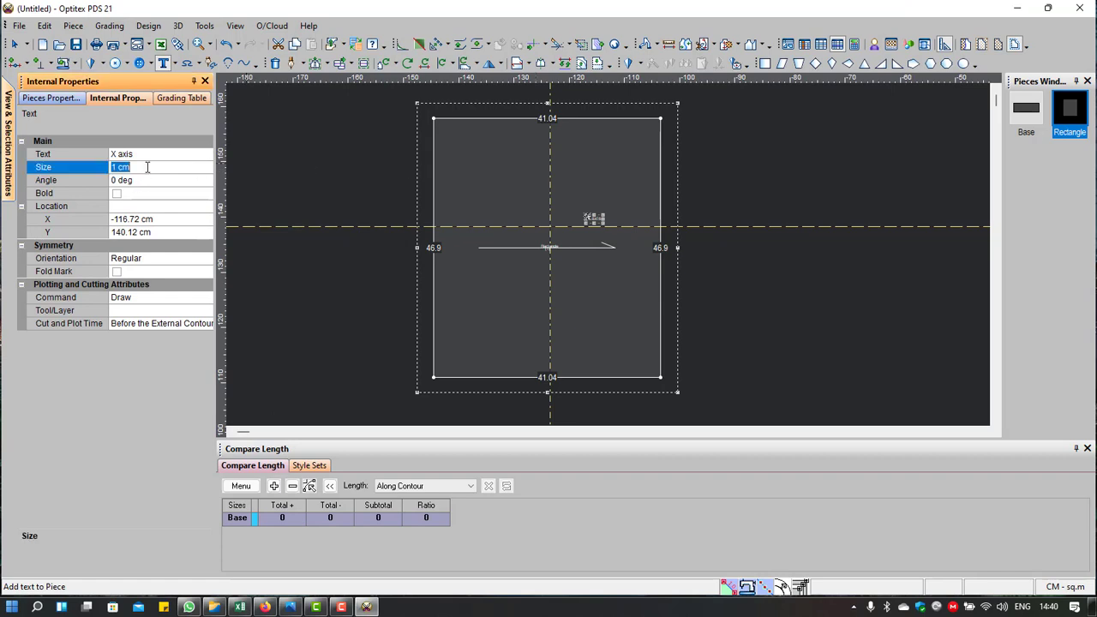
text(5)
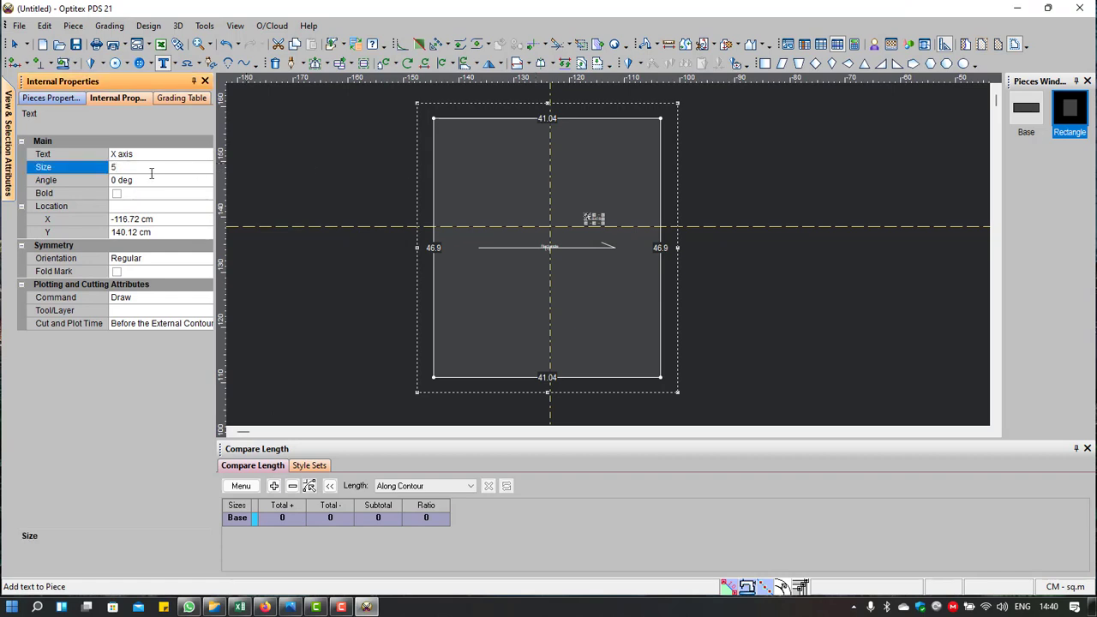
key(Return)
right_click(455, 152)
key(Escape)
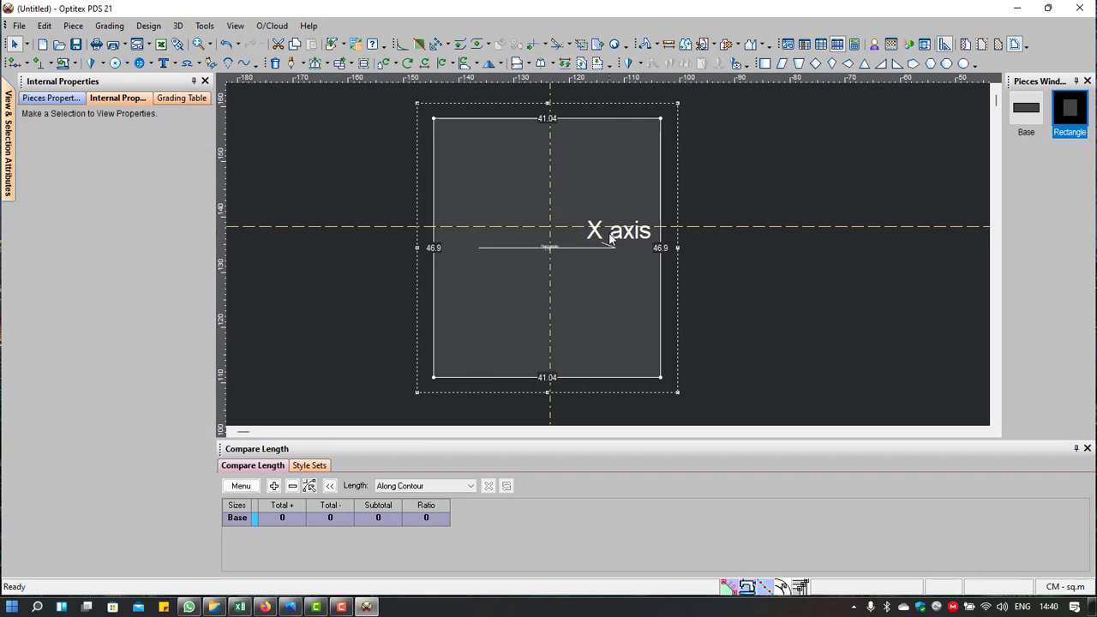
click(621, 236)
drag(621, 234, 582, 199)
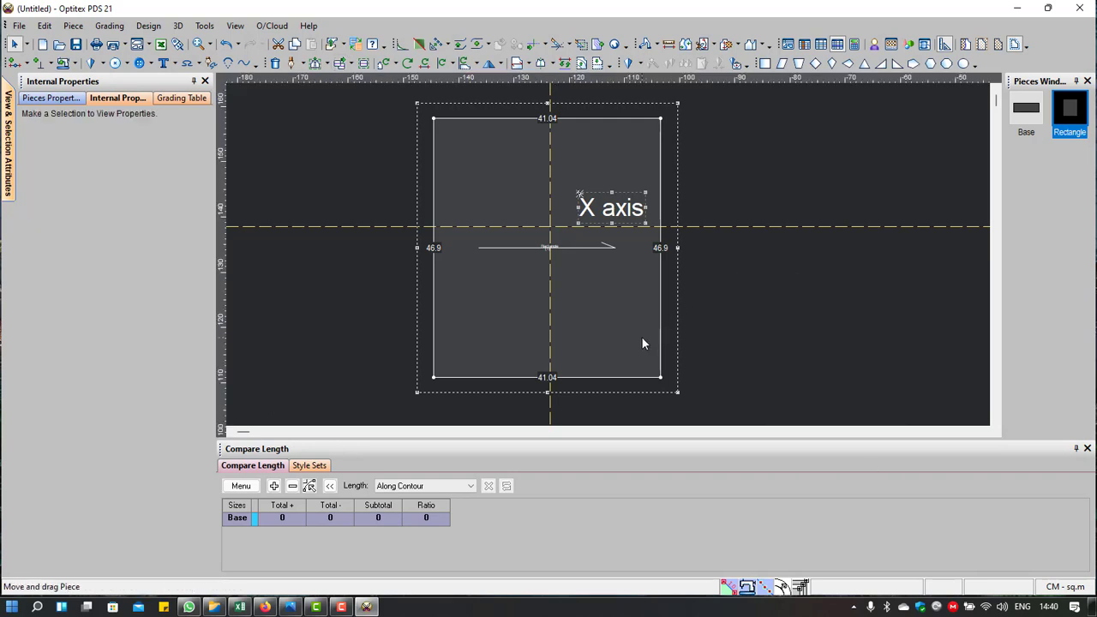
drag(640, 336, 644, 328)
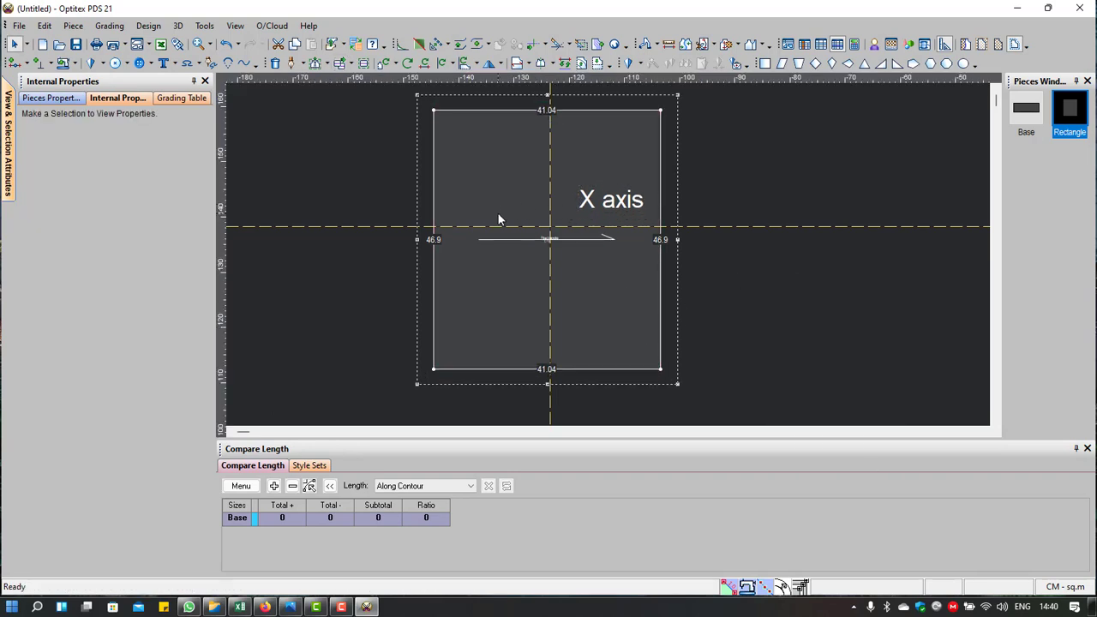
Step: Add a '+ Y AXIS' text label in the piece's upper left
key(t)
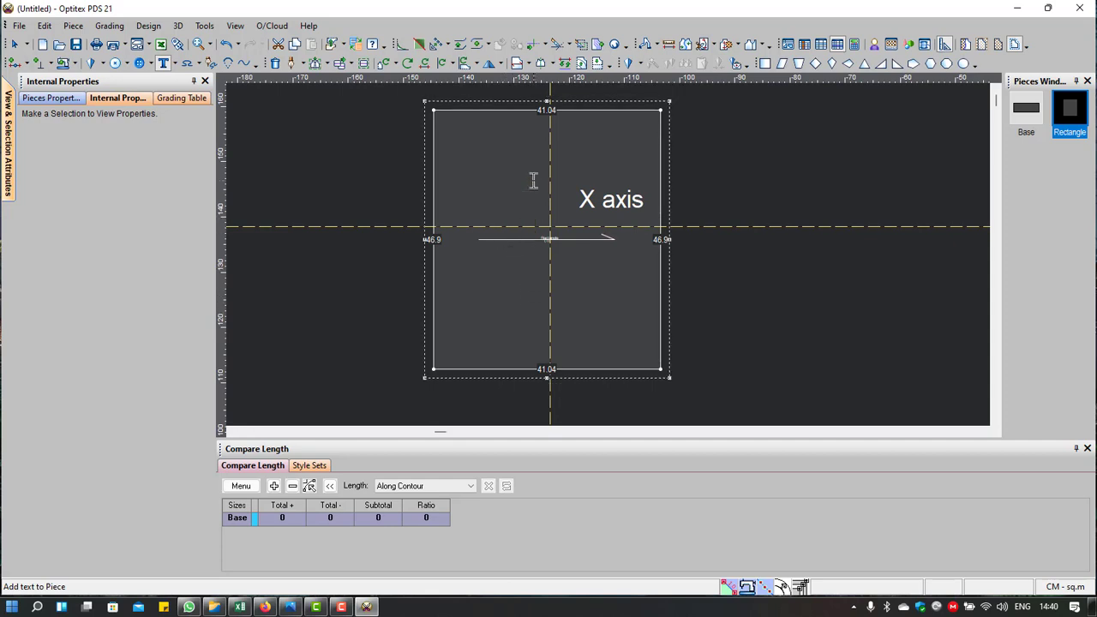
click(536, 155)
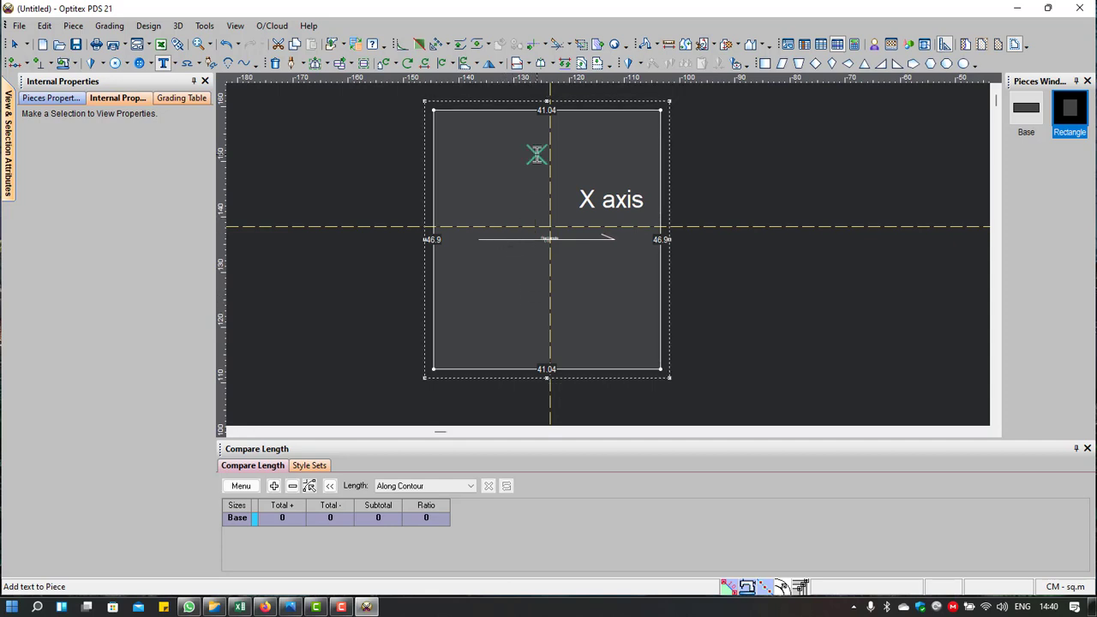
click(433, 263)
text(Y AXIS)
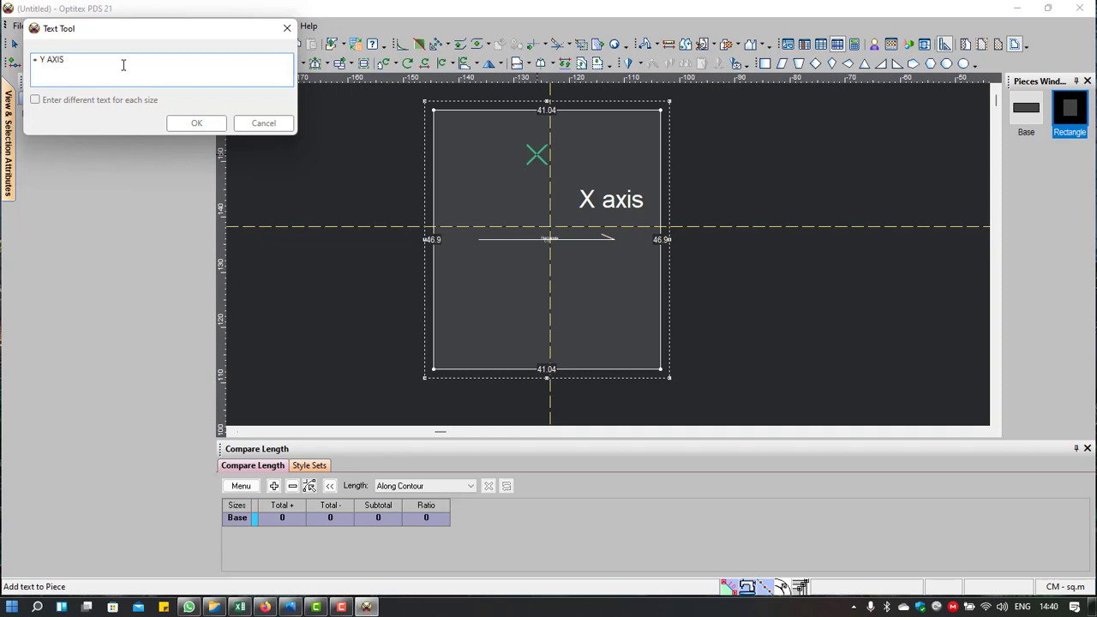
key(shift+Home)
click(196, 122)
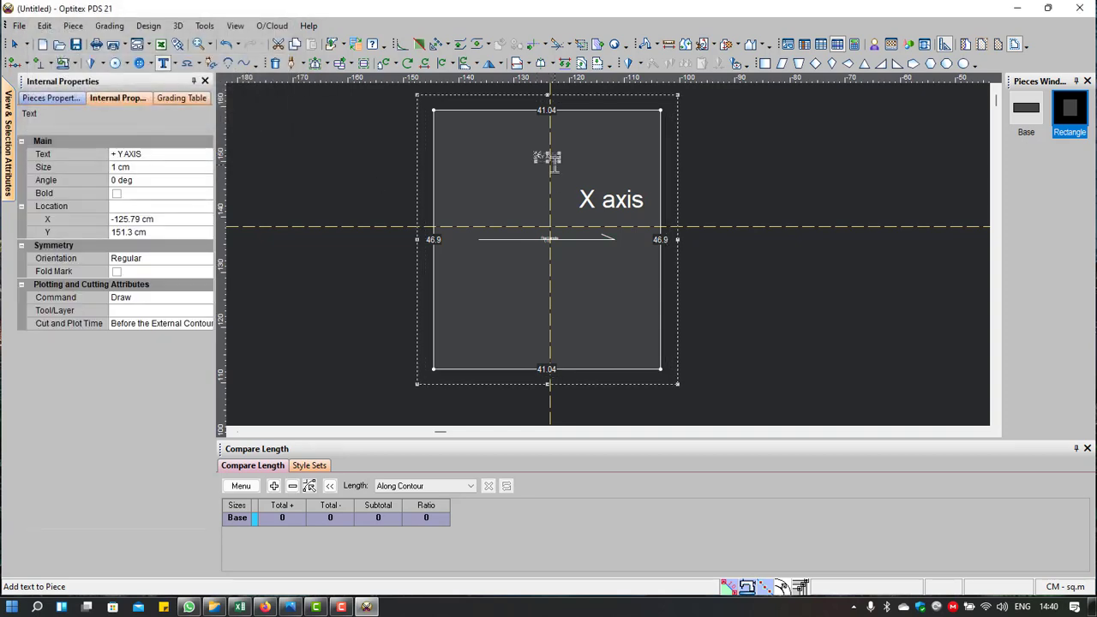
Step: Give the + Y AXIS label size 5 and angle 90, and drag it down inside the piece
click(143, 166)
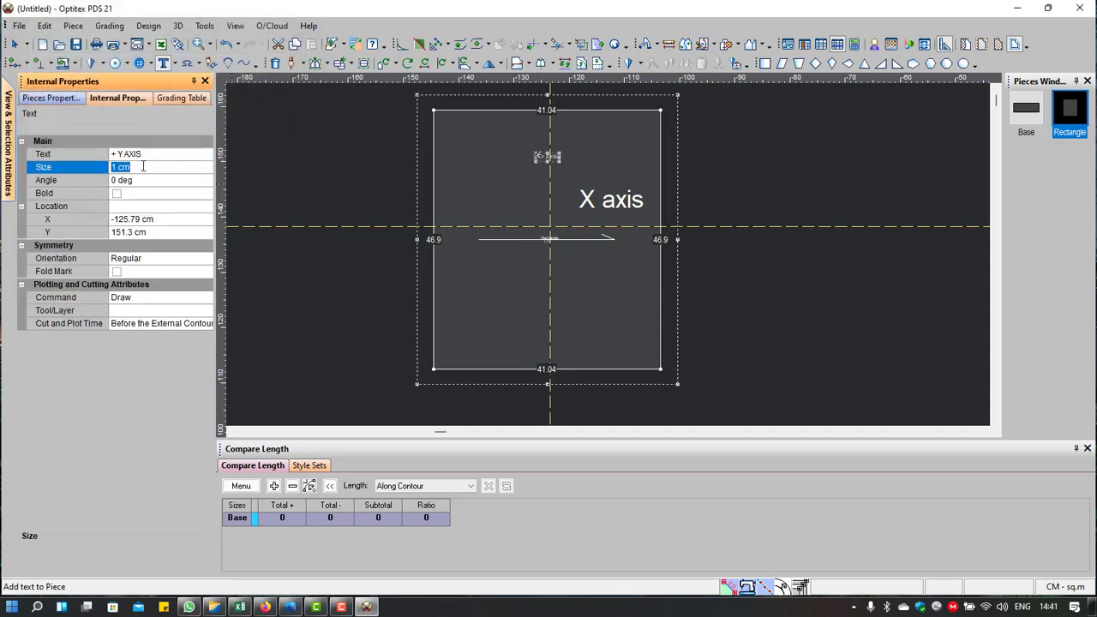
text(5)
click(142, 179)
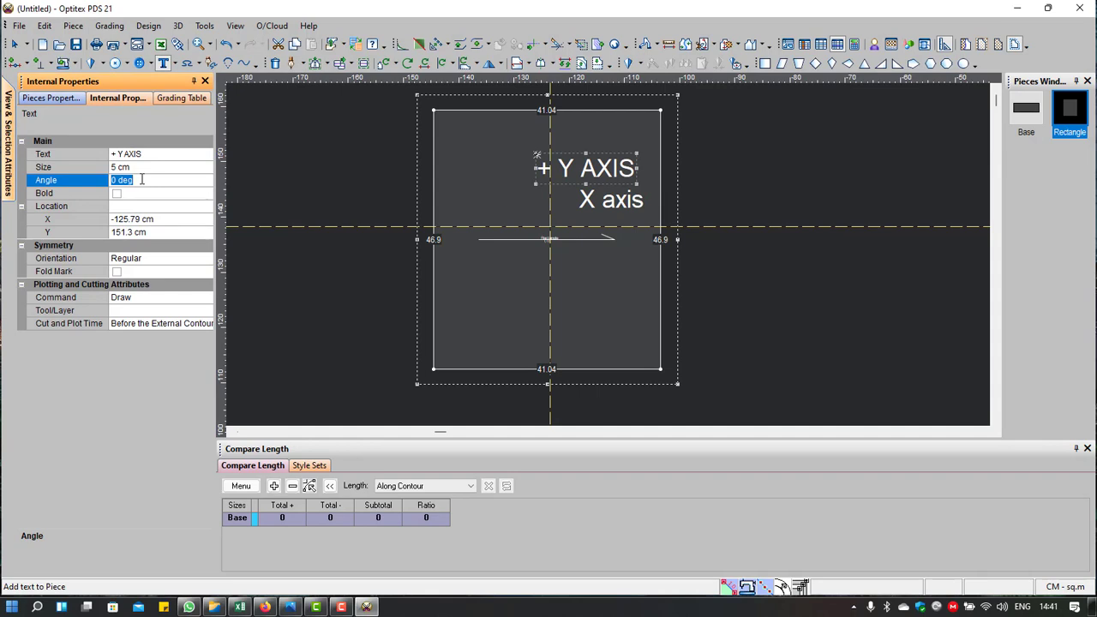
text(90)
key(Return)
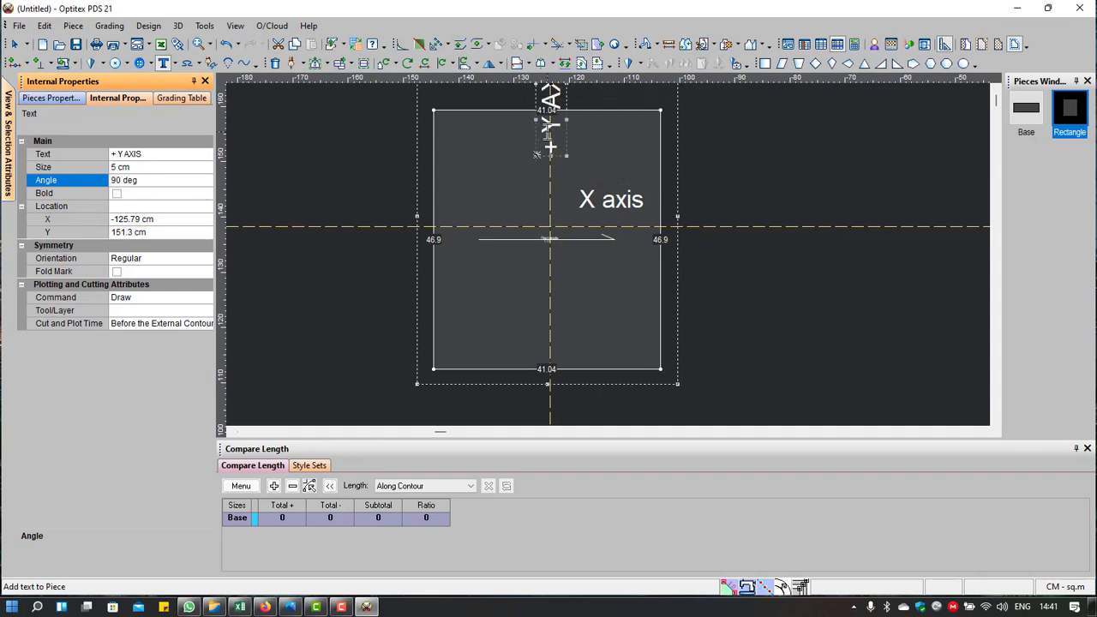
drag(550, 147, 524, 223)
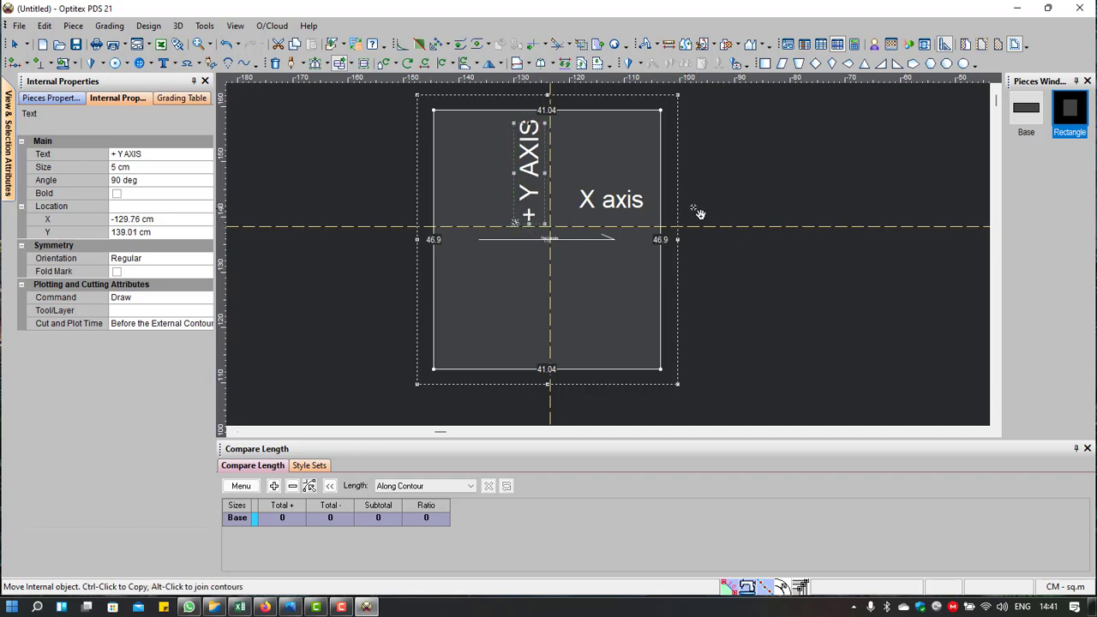
right_click(736, 183)
click(775, 194)
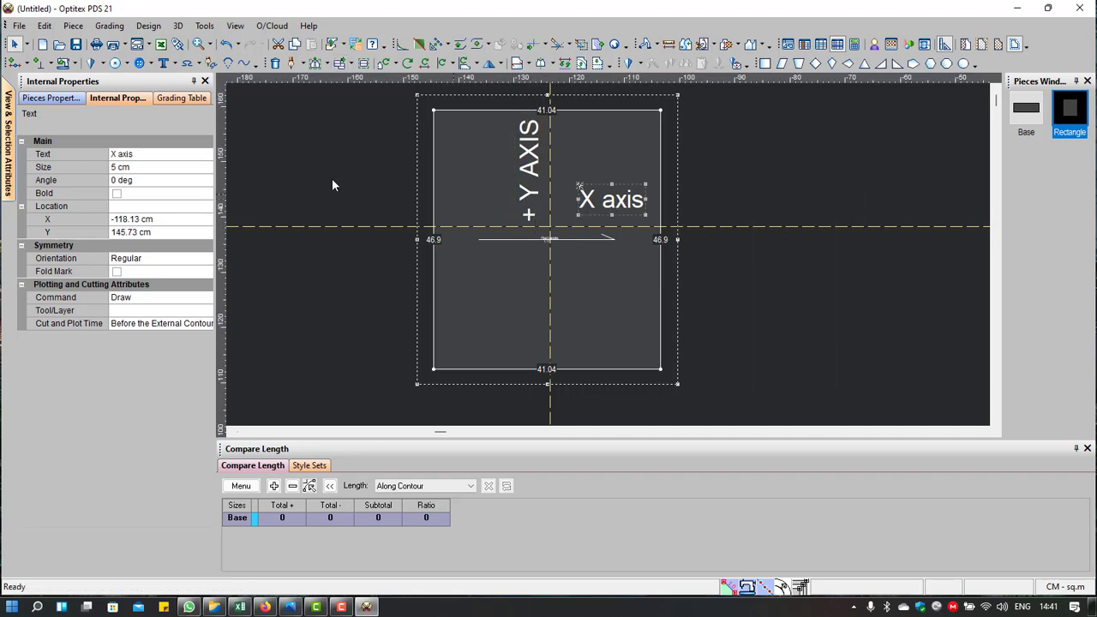
Step: Change the X axis label text to '- X axis'
click(119, 155)
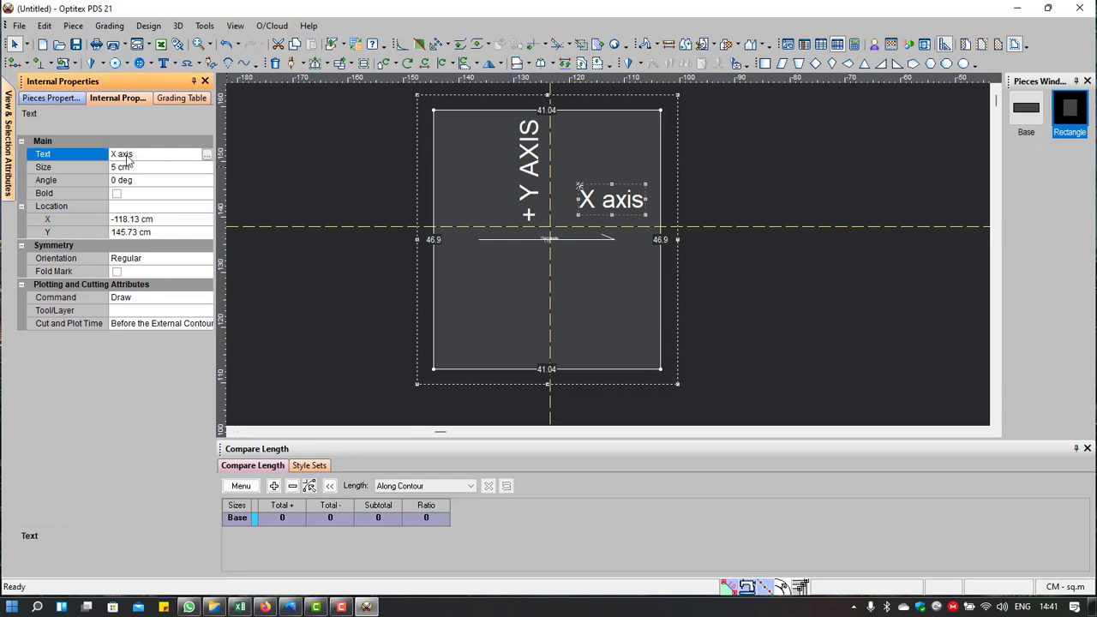
click(206, 155)
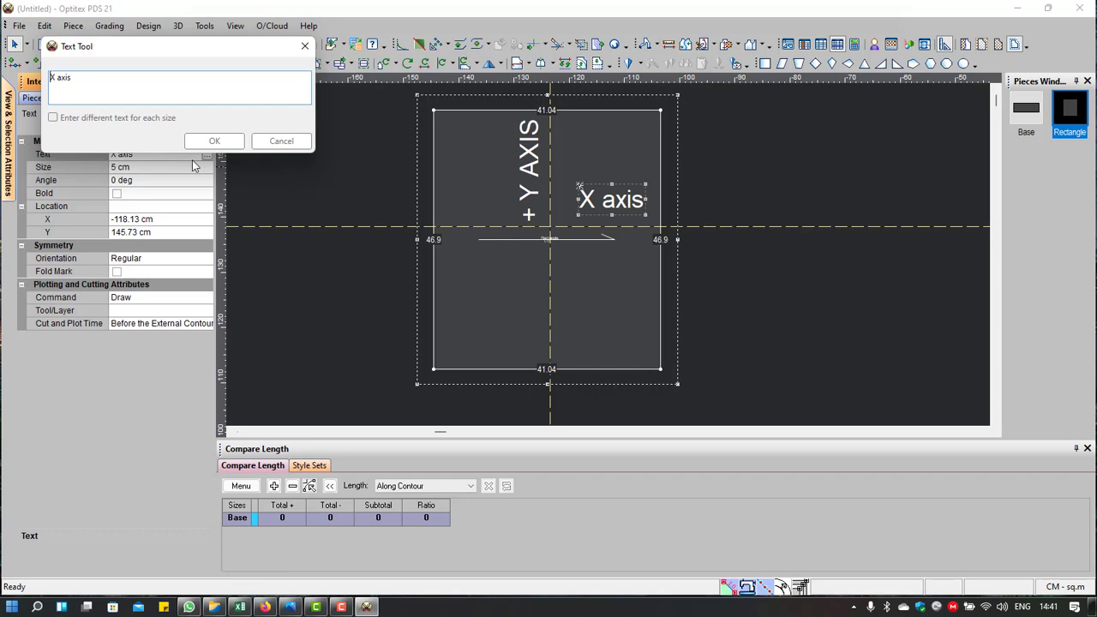
text(-)
click(190, 143)
Step: Nudge the '- X axis' label slightly left and down, then deselect it
right_click(773, 129)
click(664, 185)
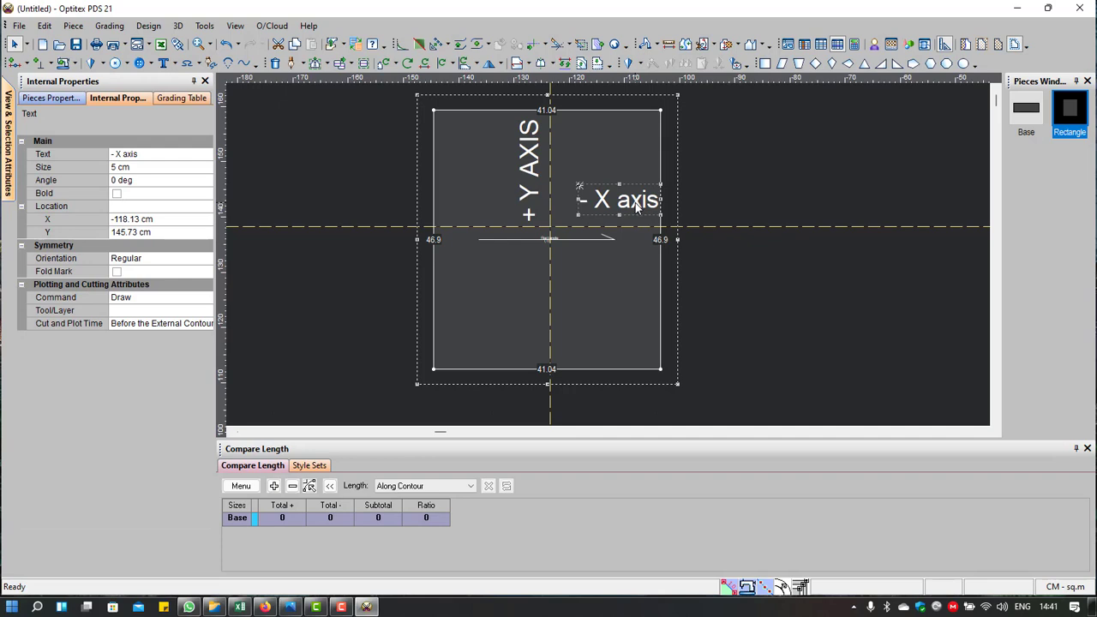
drag(636, 206, 657, 224)
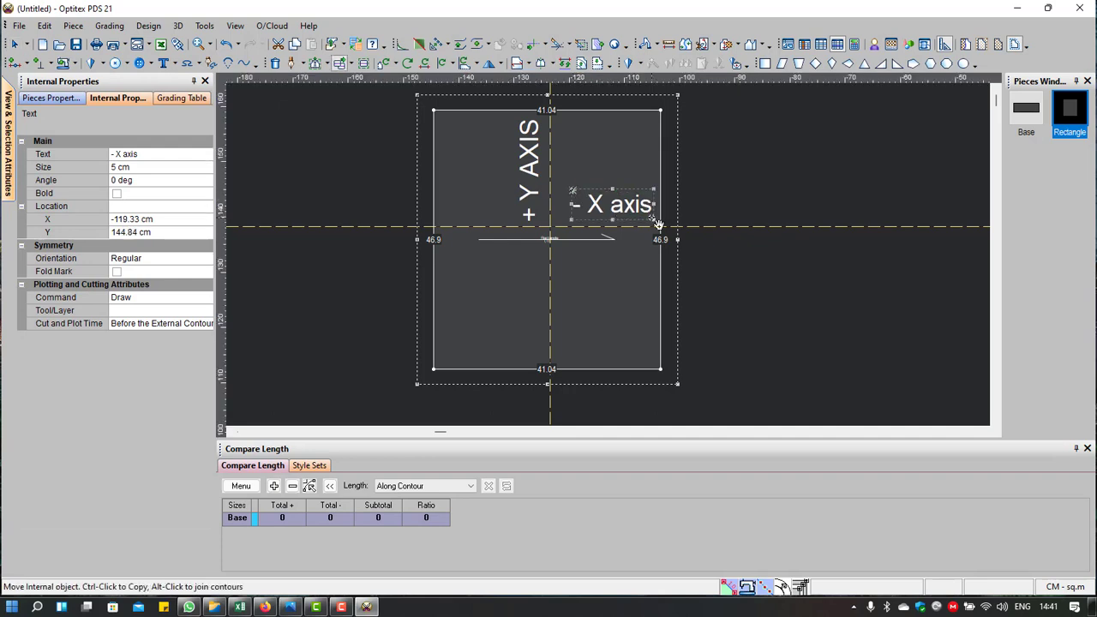
right_click(696, 153)
key(Escape)
scroll(728, 164, down, 2)
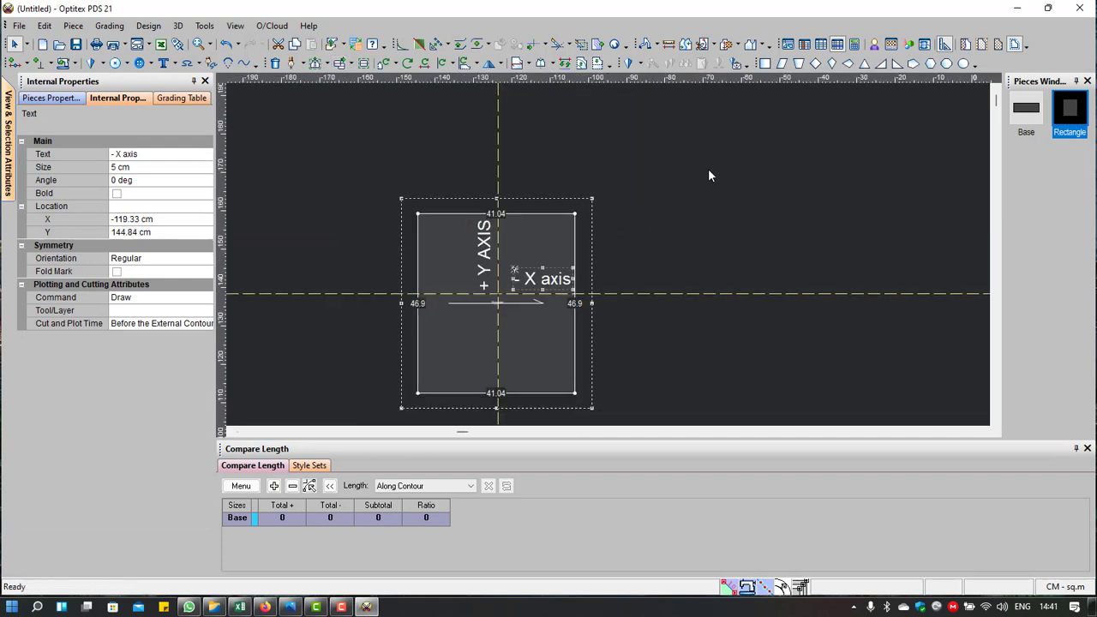
scroll(583, 197, up, 1)
click(793, 184)
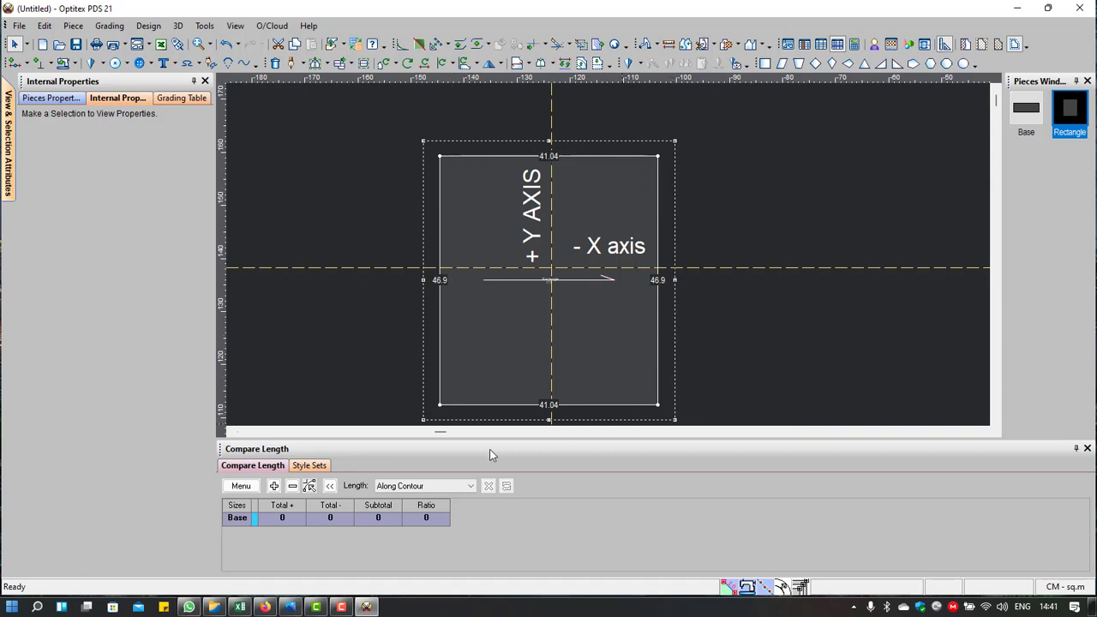
Step: Measure the top edge corner to corner in both directions, reading 41.04 each time
click(668, 45)
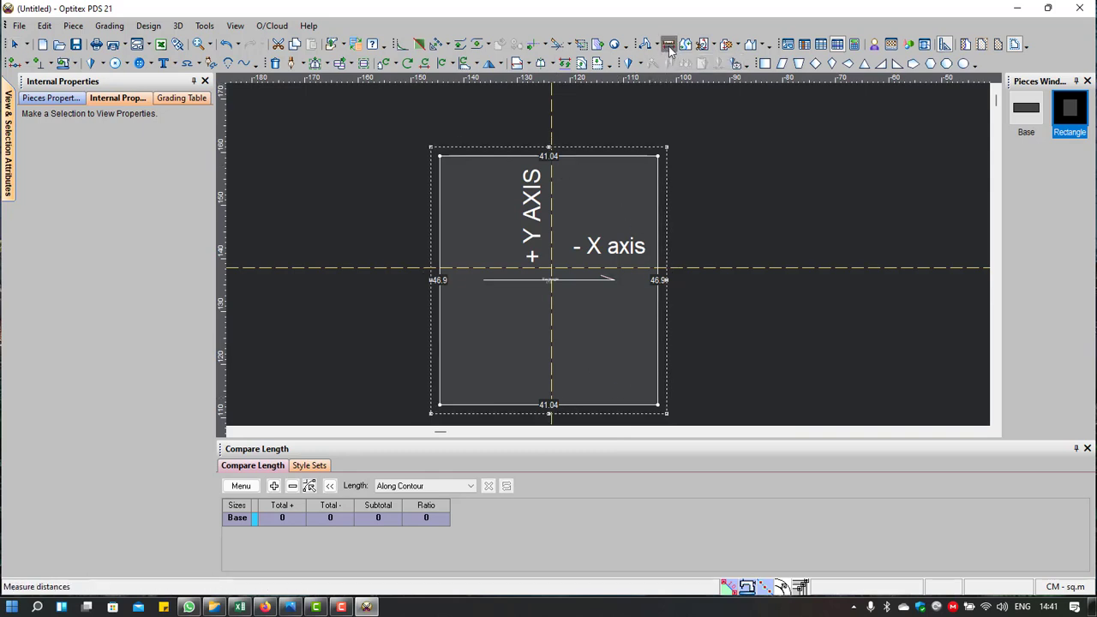
click(446, 160)
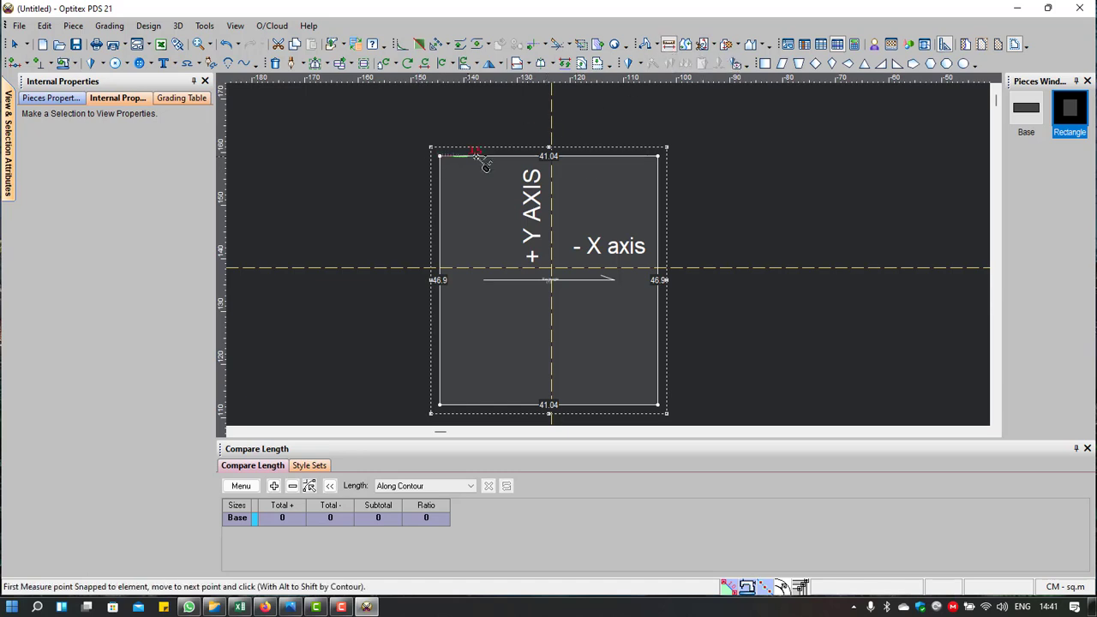
click(659, 158)
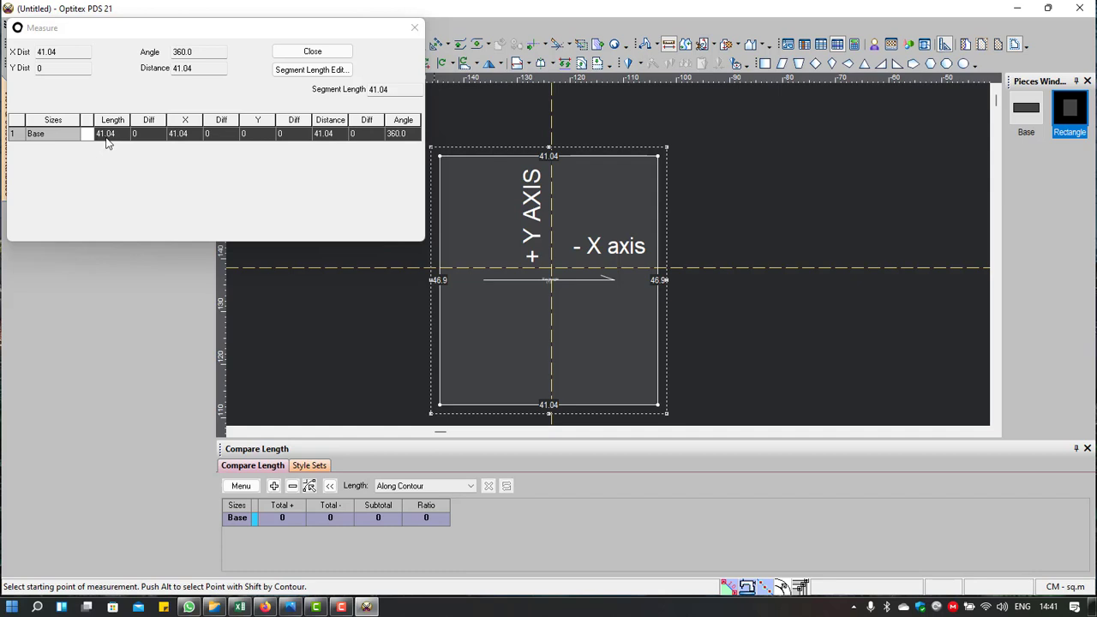
click(311, 52)
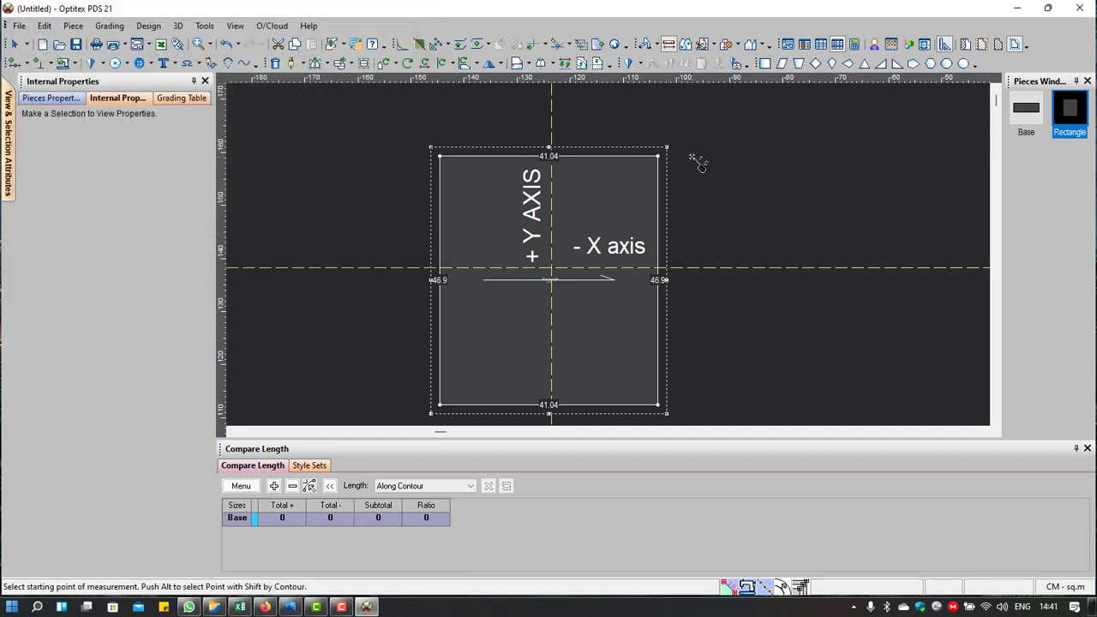
click(660, 157)
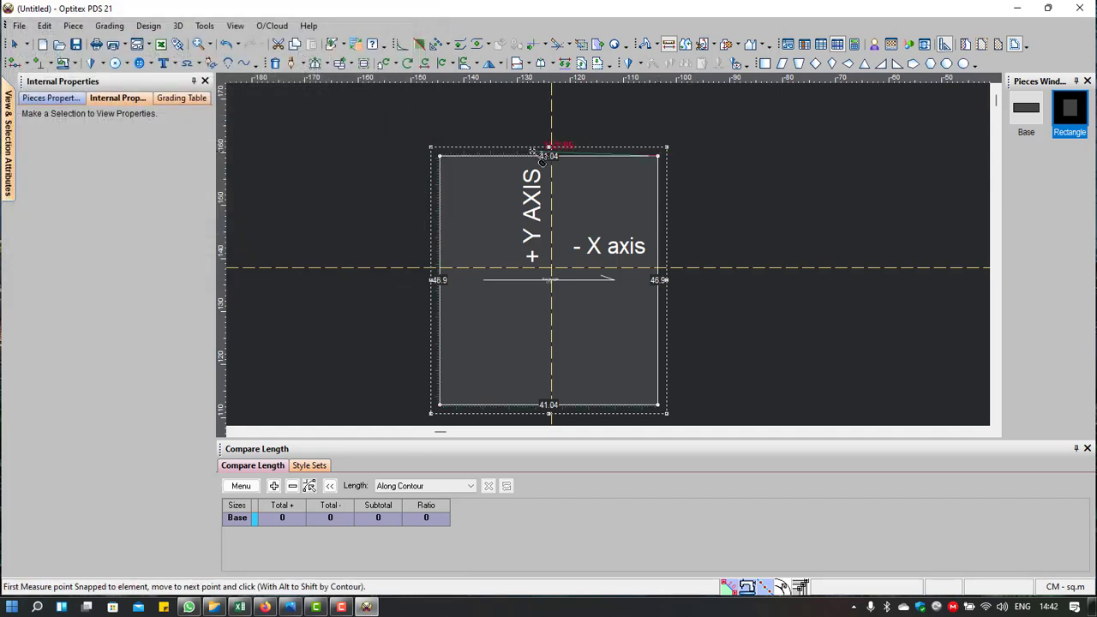
click(441, 157)
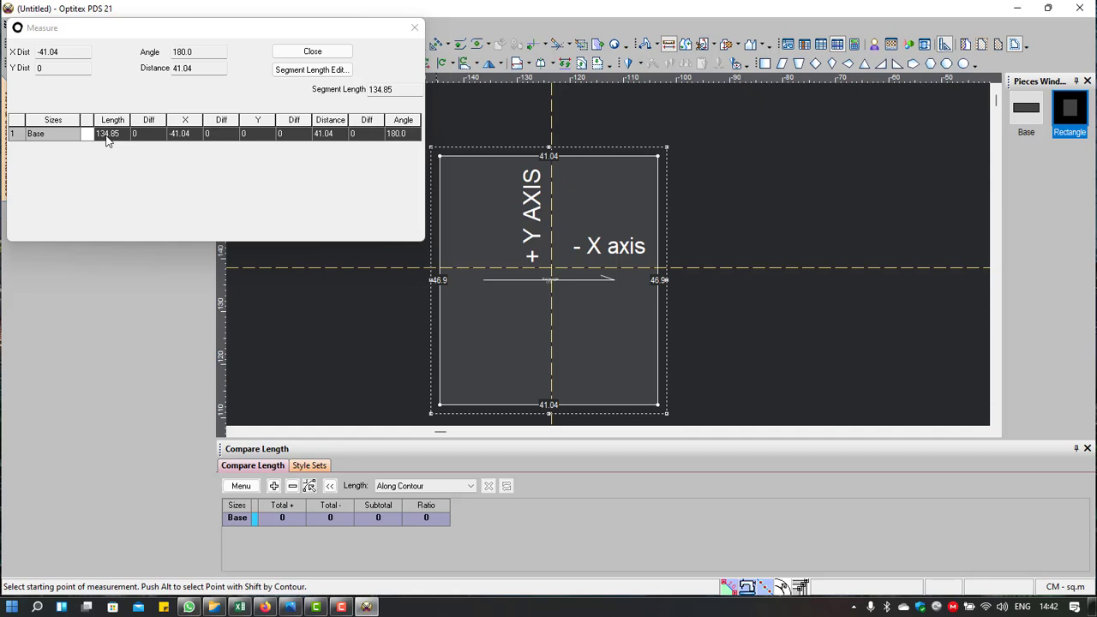
click(310, 52)
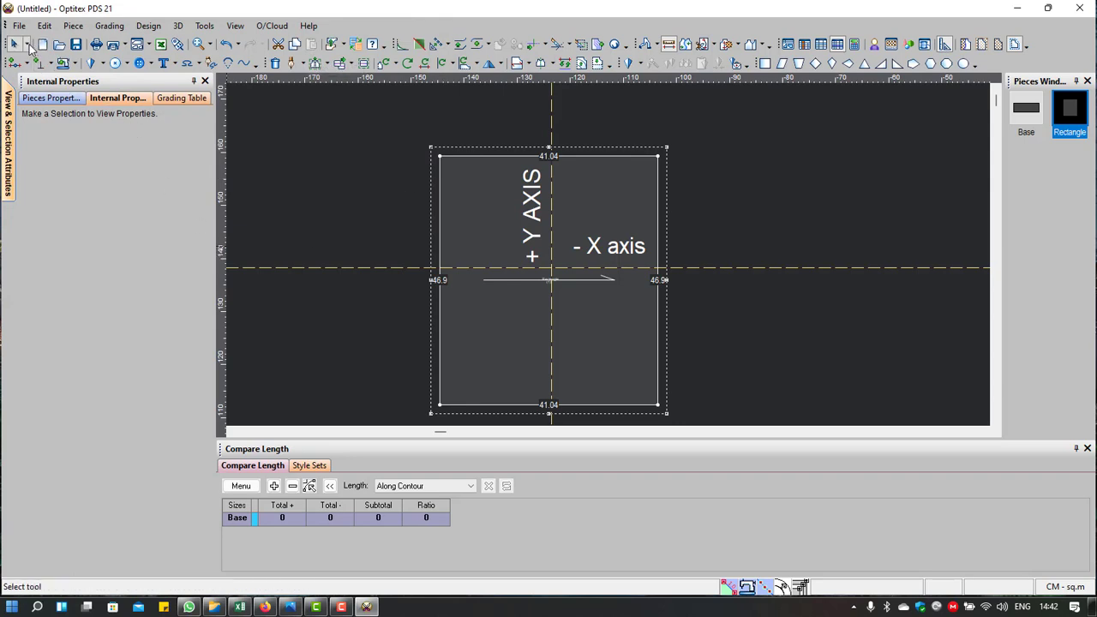
Step: Add the left, bottom and right edges to Compare Length, totalling 134.85
click(27, 44)
click(36, 84)
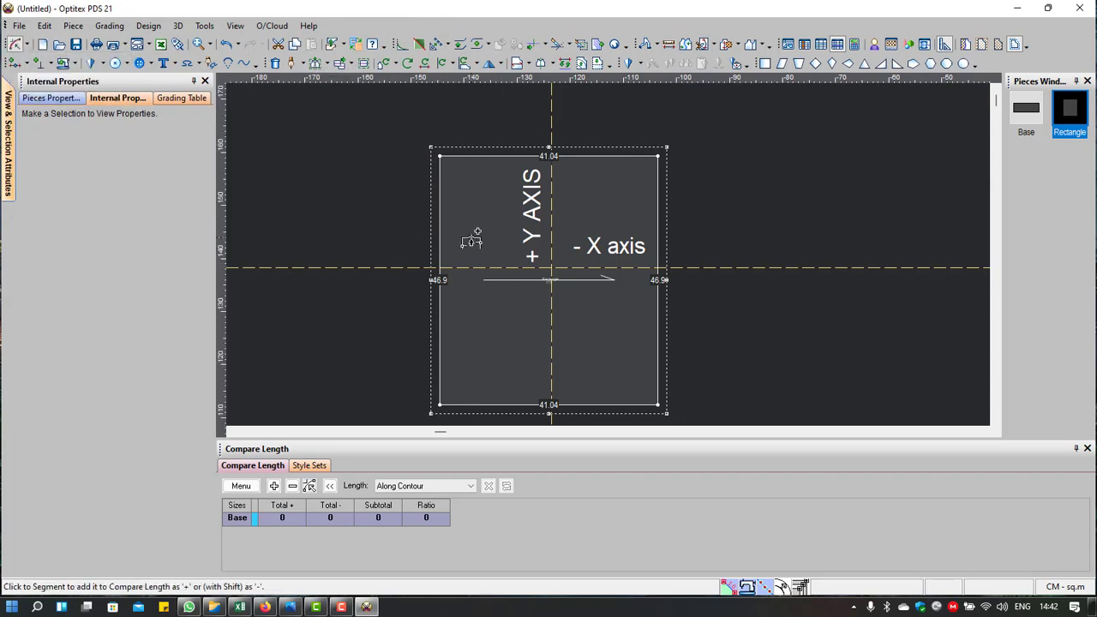
click(439, 231)
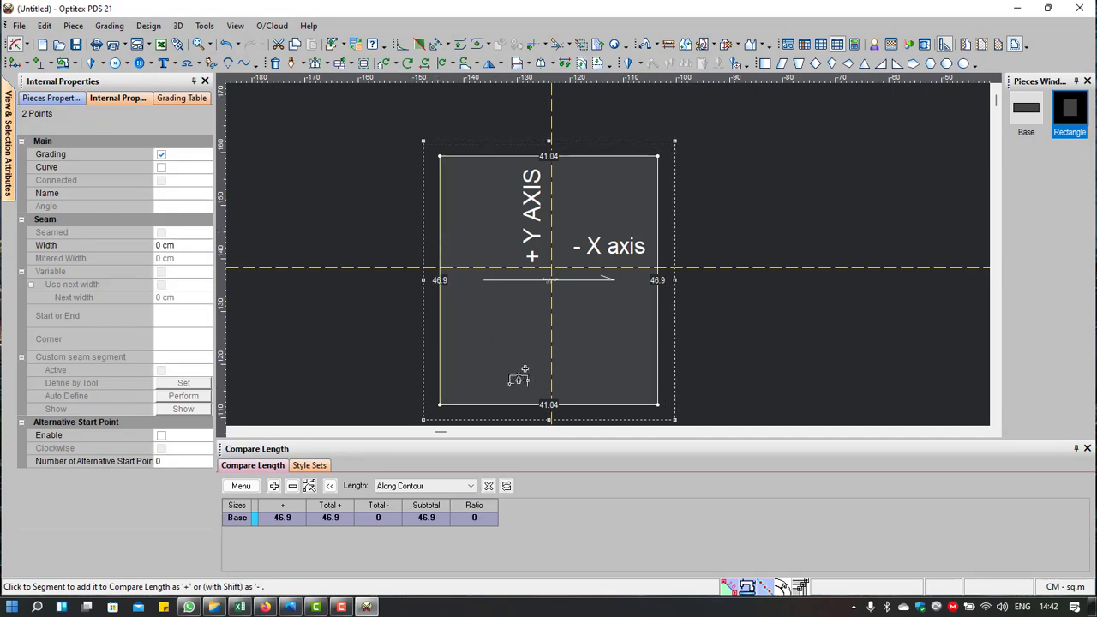
click(520, 408)
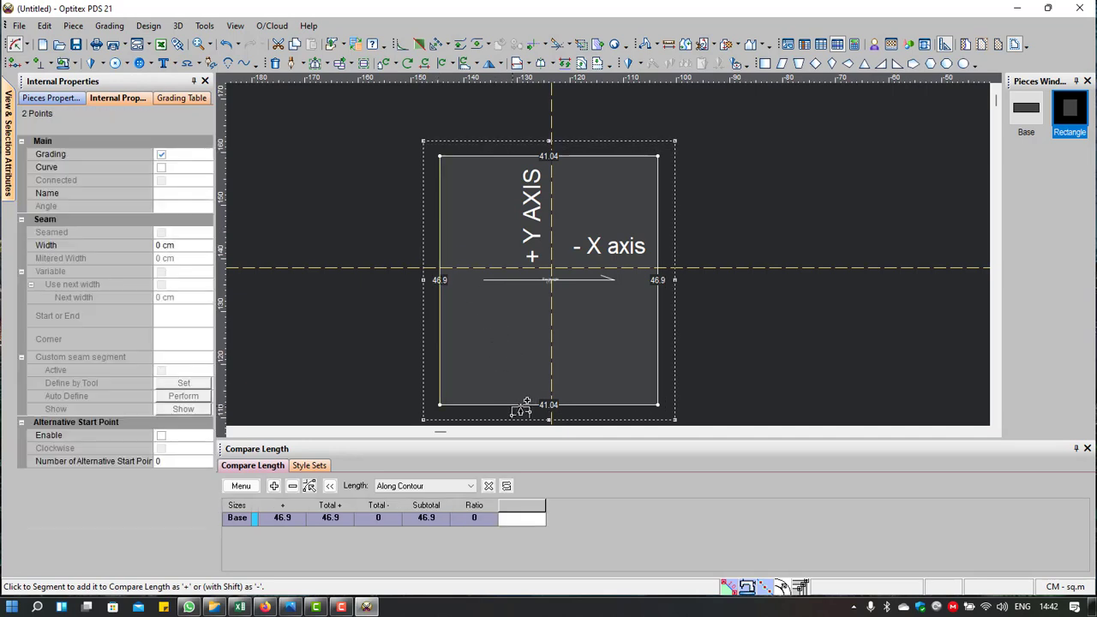
click(657, 360)
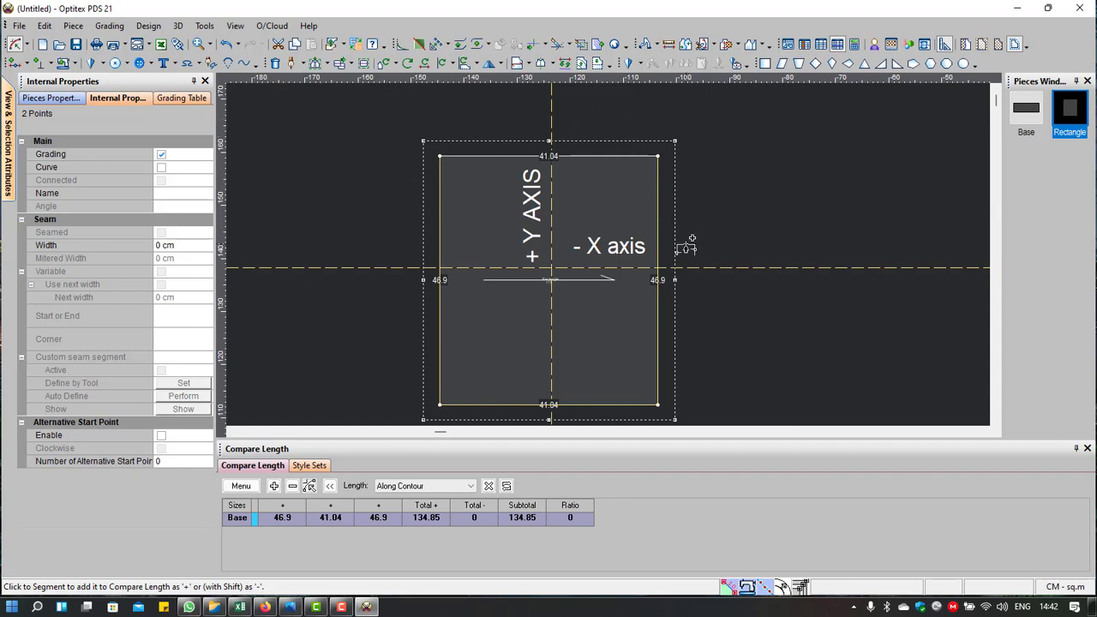
Step: Clear the length comparison back to 0
click(668, 44)
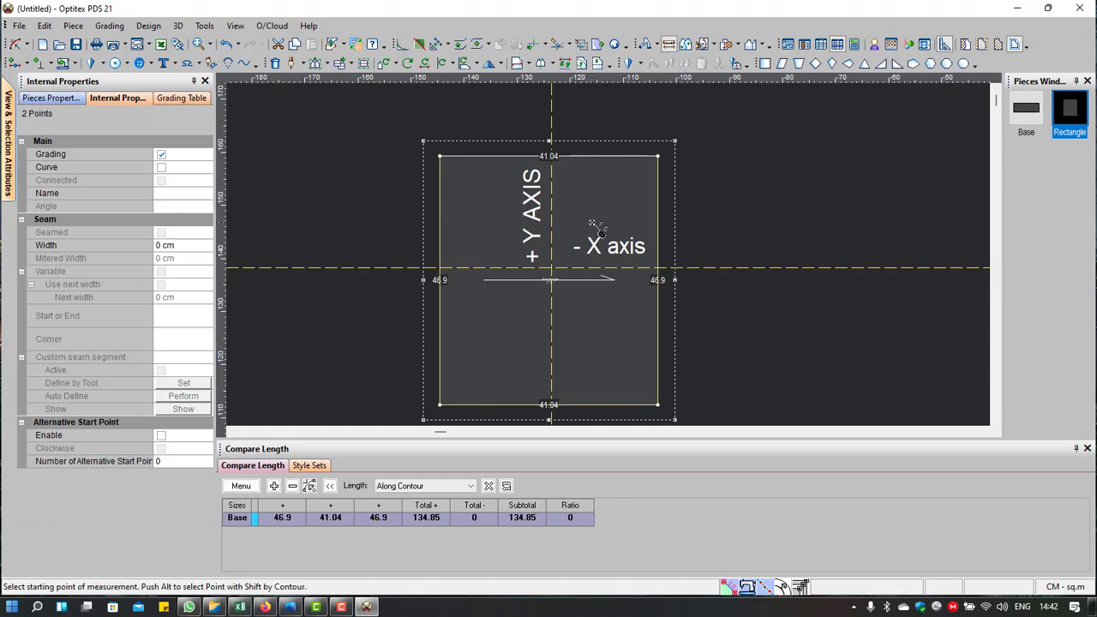
click(488, 485)
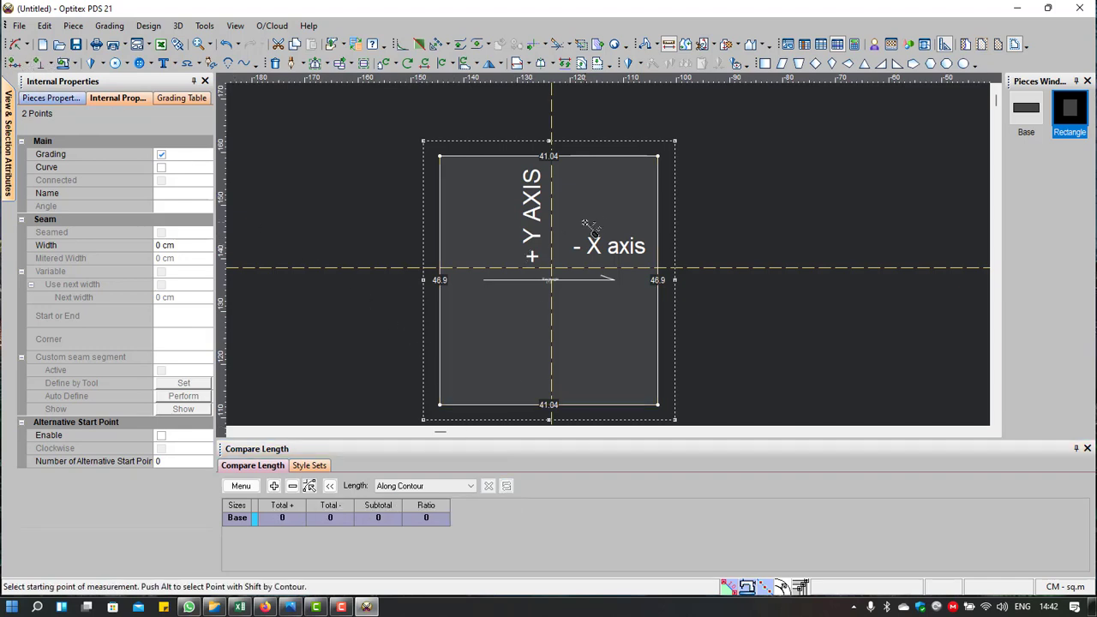
scroll(593, 219, up, 1)
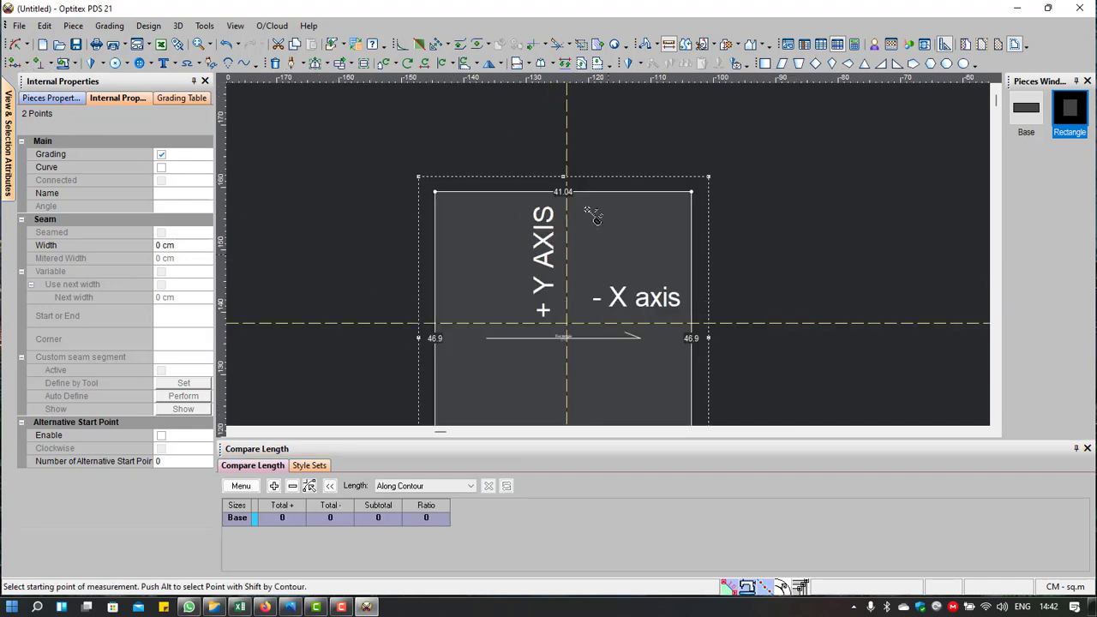
key(Escape)
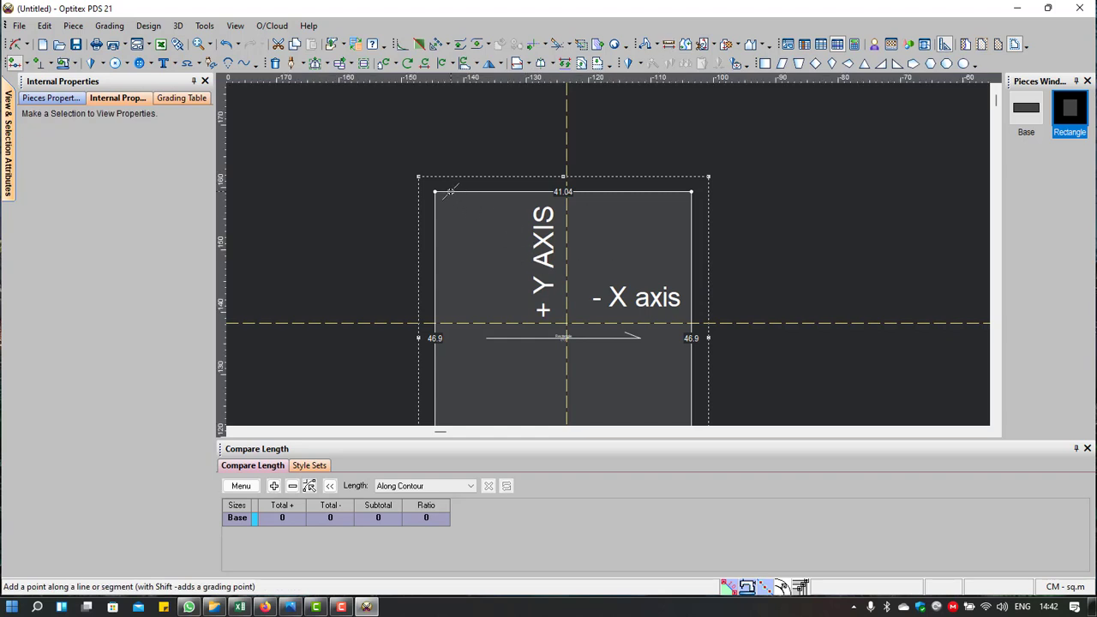
Step: Add a grade point on the top edge, 5 from the previous corner and 36.04 from the next
scroll(449, 190, up, 2)
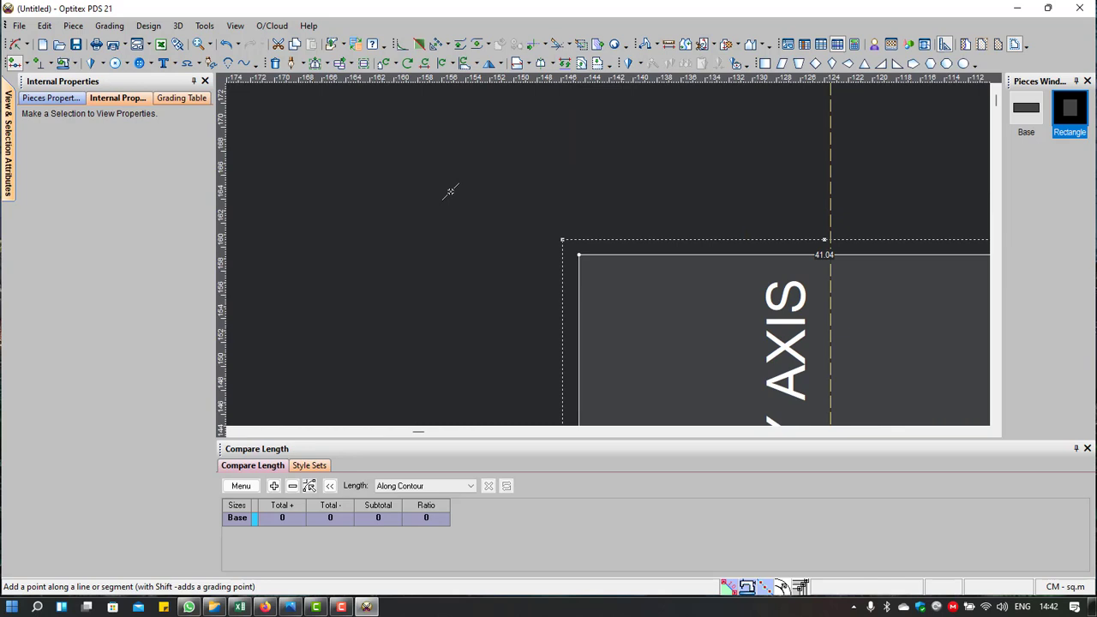
click(607, 255)
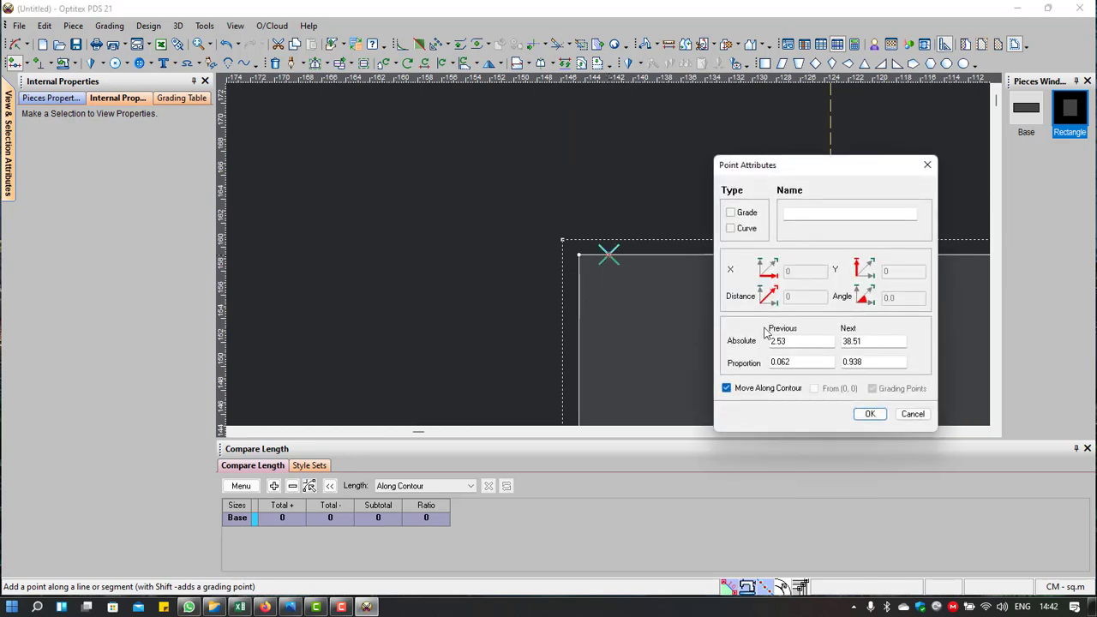
click(730, 212)
drag(820, 342, 715, 344)
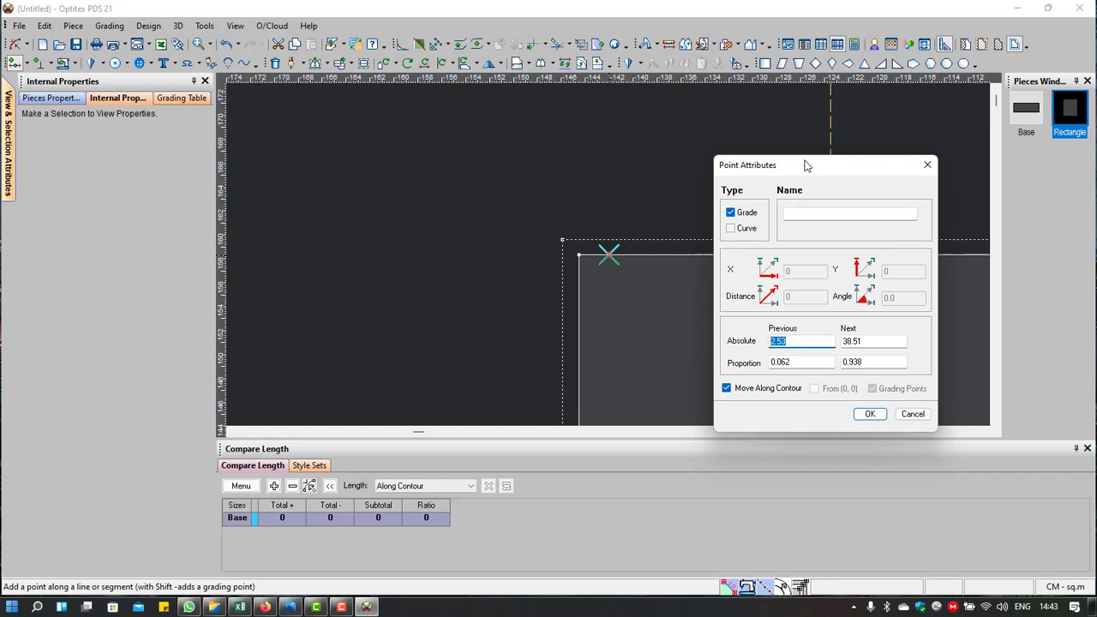
mouse_move(805, 166)
mouse_down()
mouse_move(492, 152)
mouse_move(397, 136)
mouse_up()
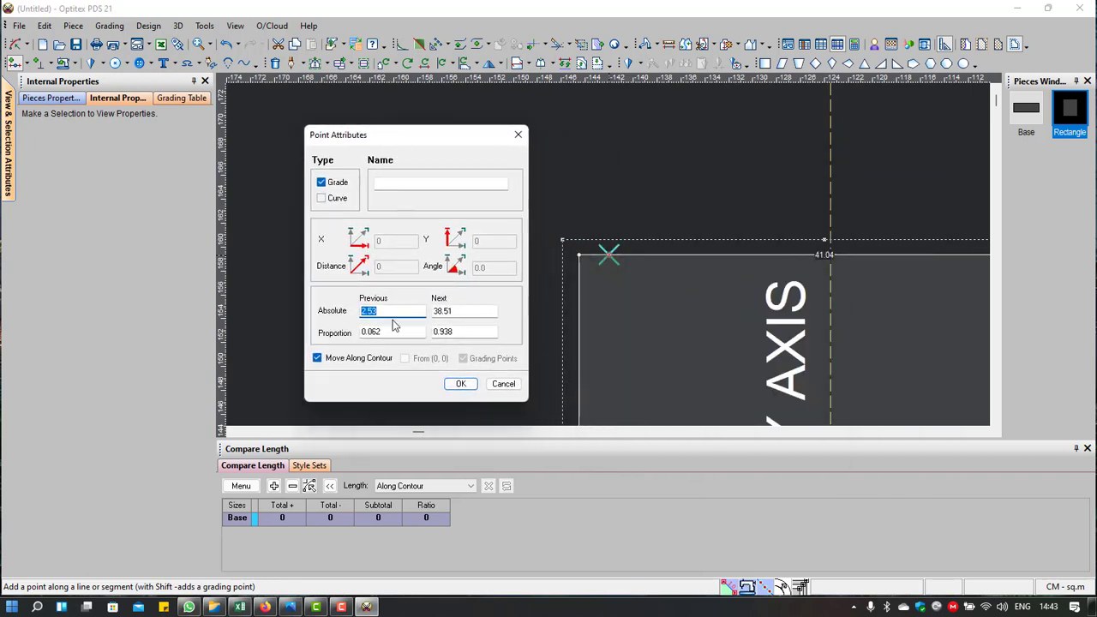
text(5)
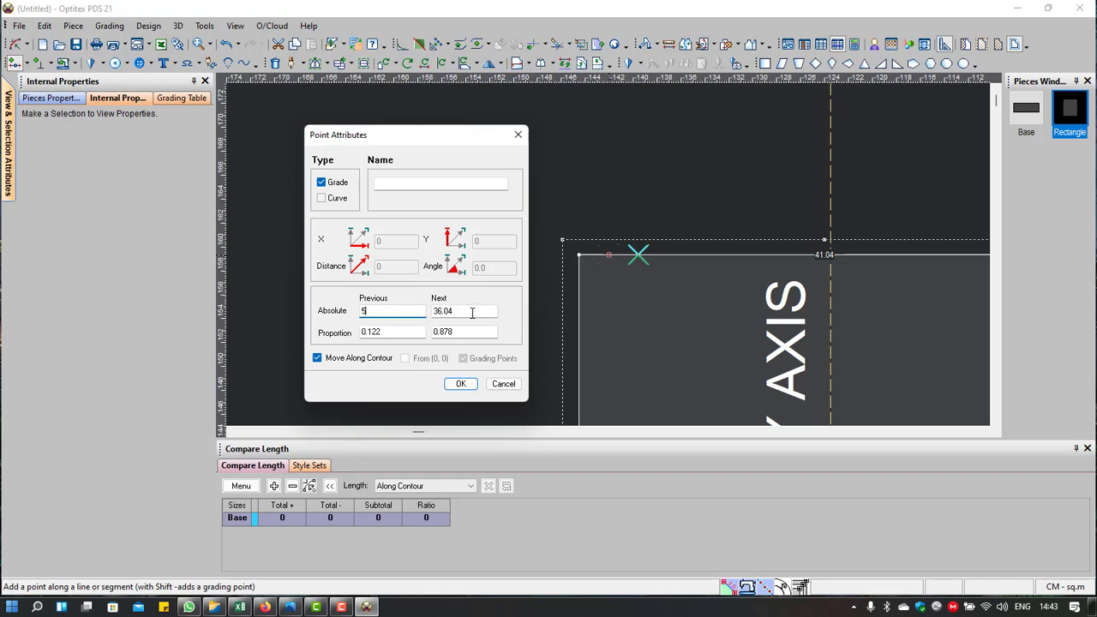
Step: Try a next-point distance of 5 in the point placement dialog, then close it
key(Tab)
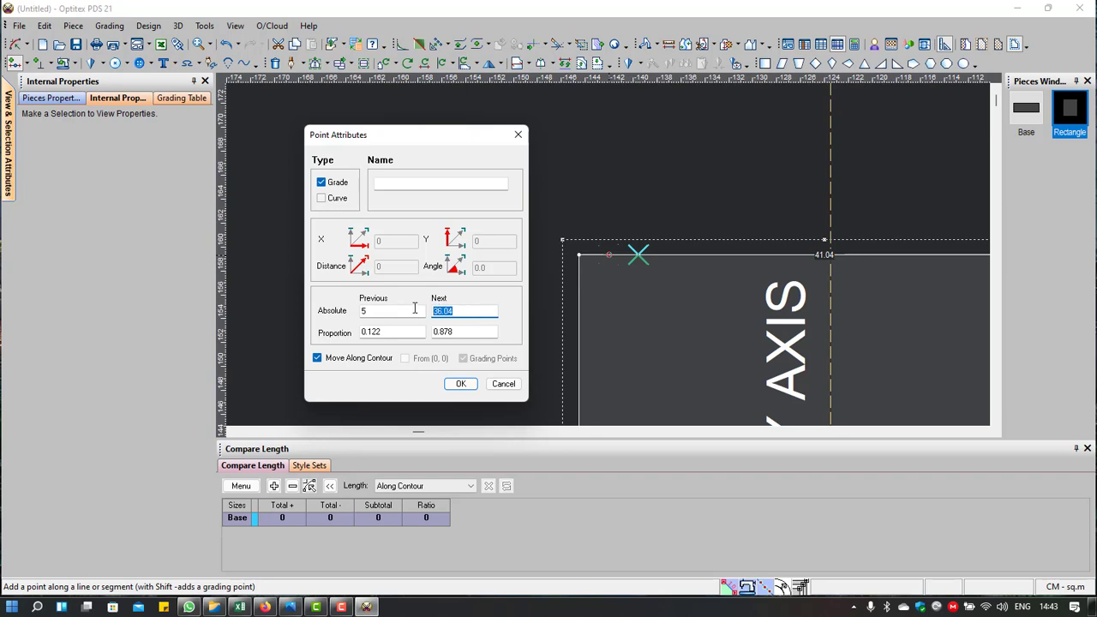
text(5)
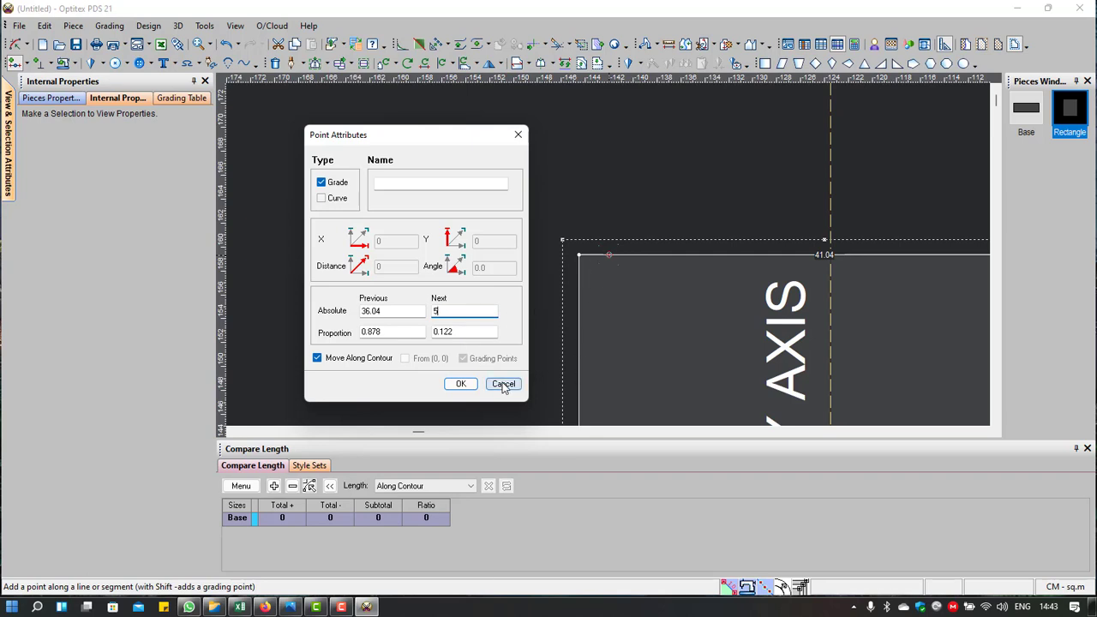
click(461, 384)
scroll(678, 340, down, 5)
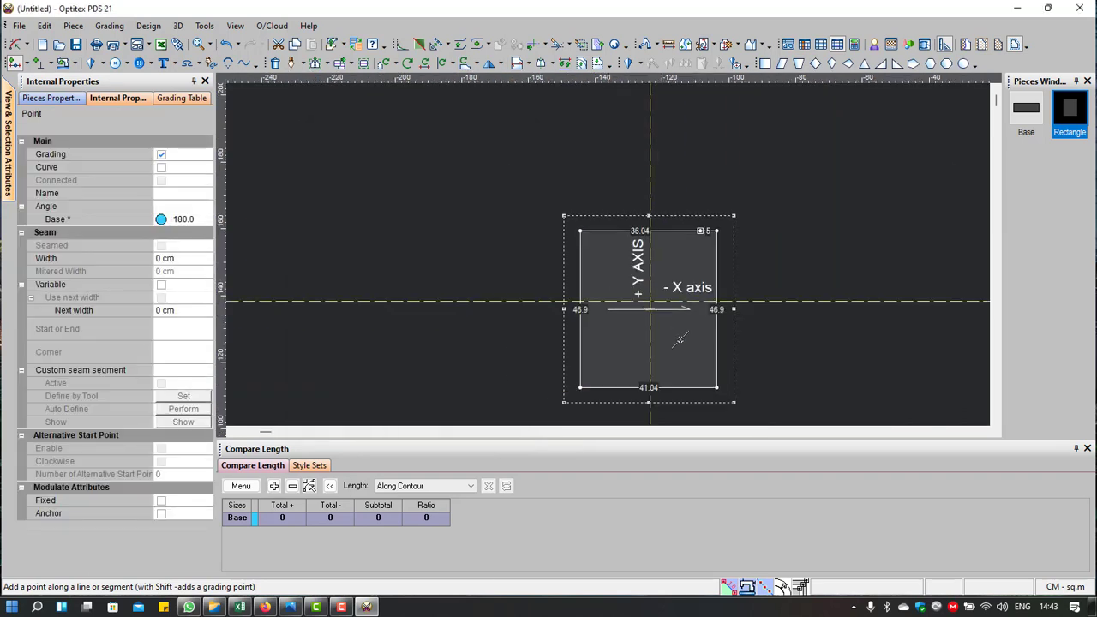
scroll(674, 251, up, 3)
scroll(648, 221, up, 2)
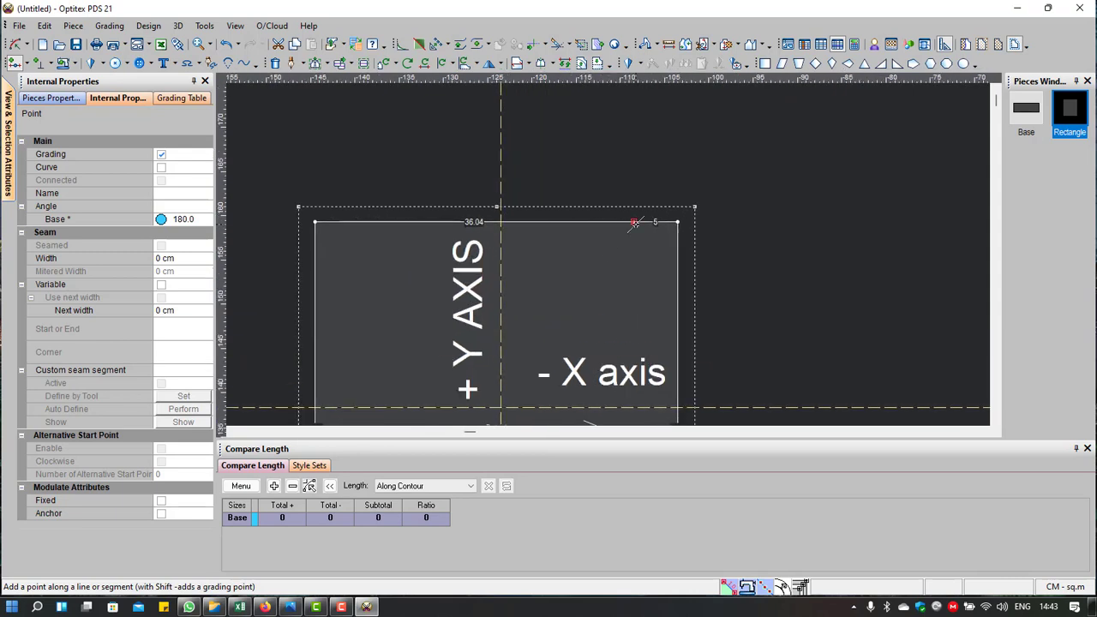
Step: Place a trial point on the rectangle's top edge with previous and next distances of 5, then cancel it
click(337, 223)
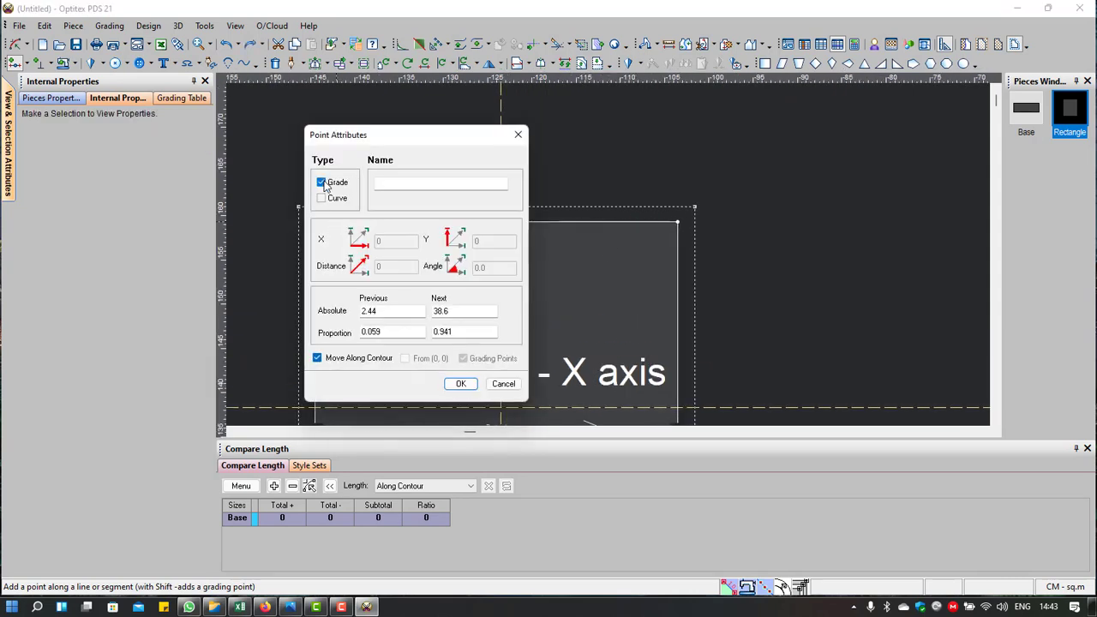
drag(415, 310, 295, 313)
text(5)
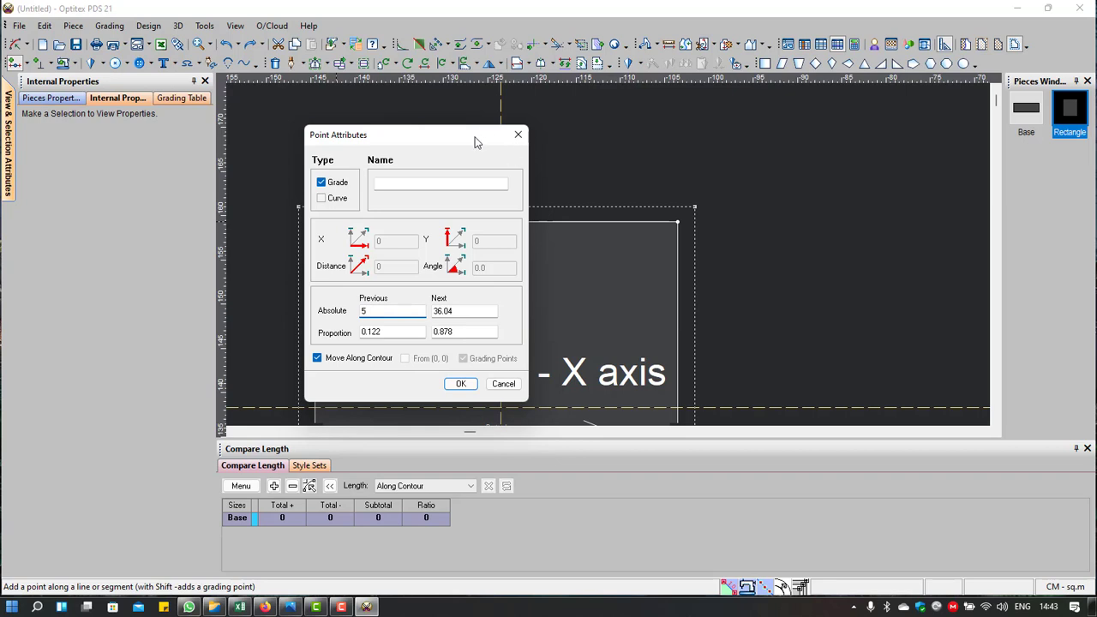
drag(475, 140, 899, 135)
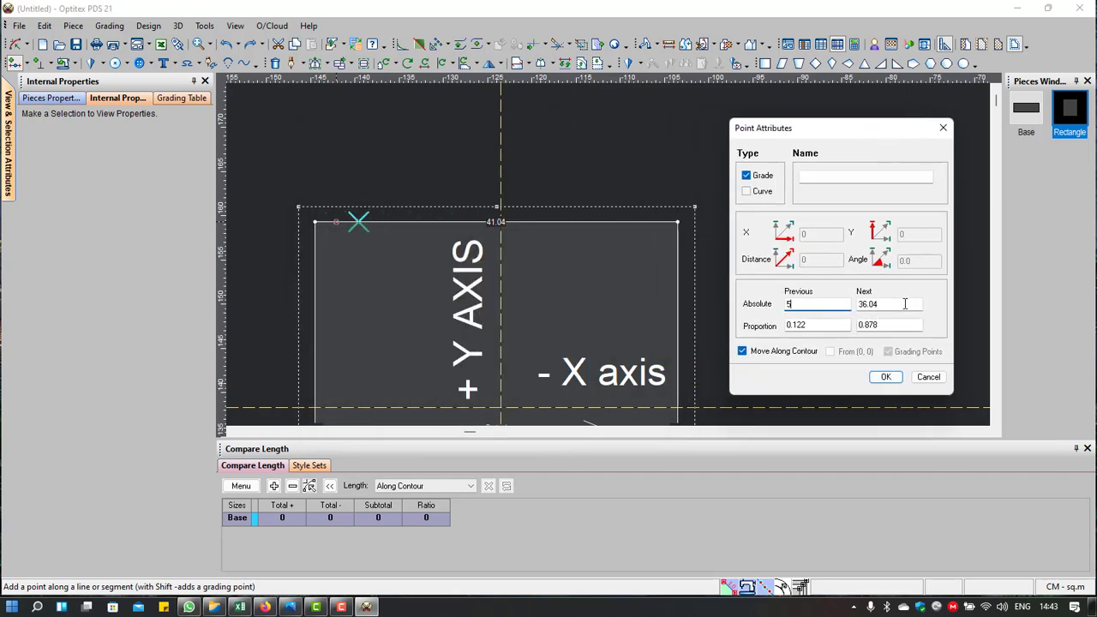
key(Tab)
text(5)
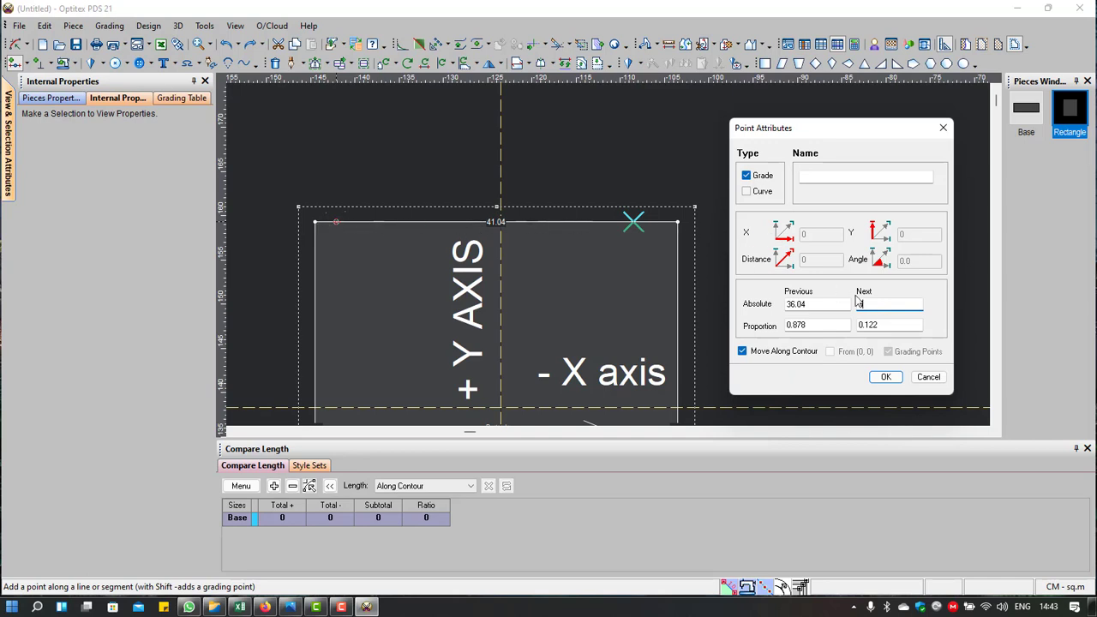
key(shift+Tab)
text(5)
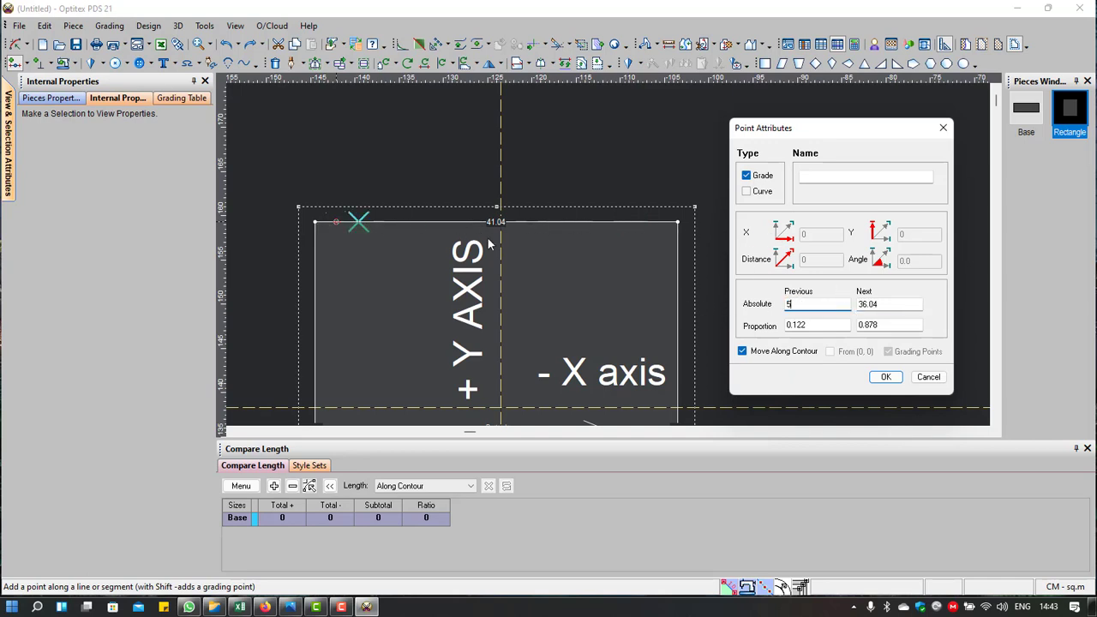
double_click(877, 303)
text(5)
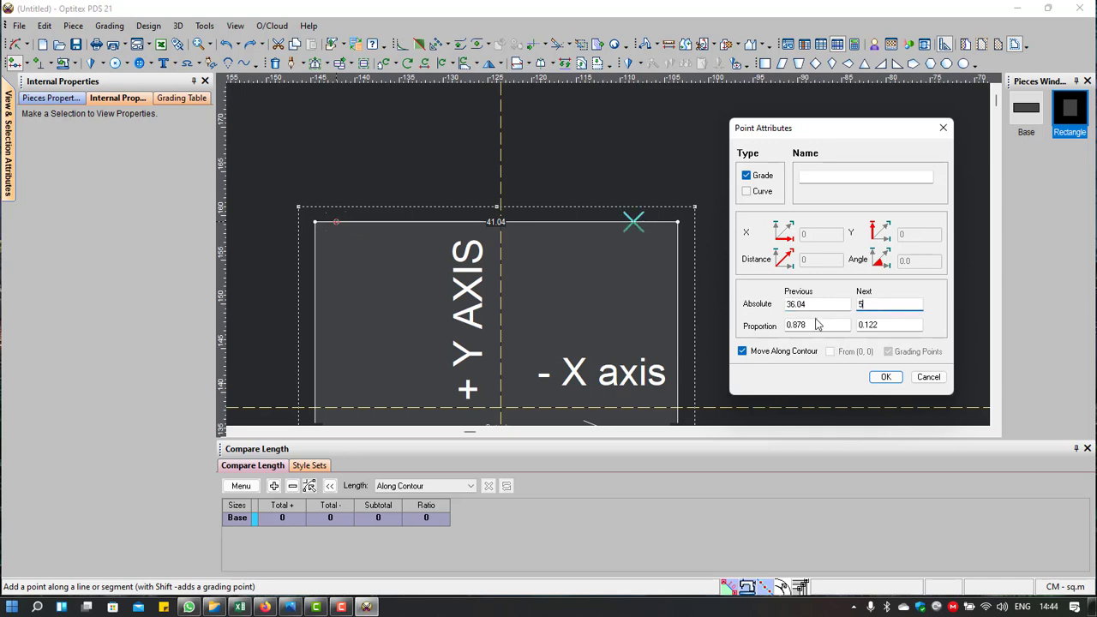
click(928, 377)
scroll(722, 284, down, 2)
Step: End the point tool and pull a horizontal guideline down to neck height
scroll(734, 318, down, 2)
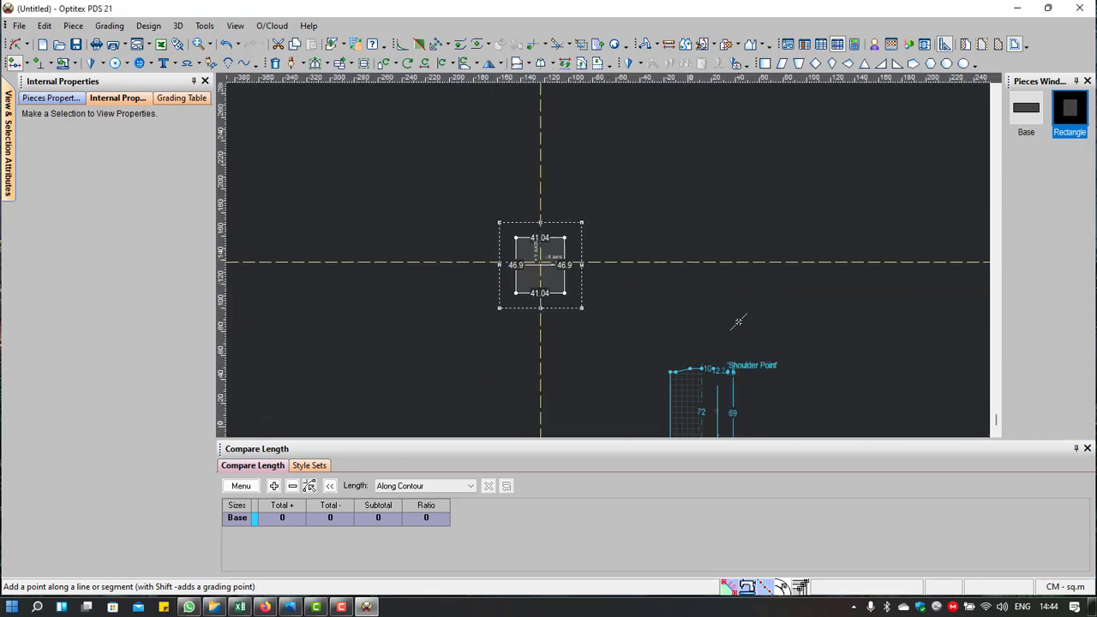
scroll(591, 236, up, 3)
scroll(628, 242, up, 2)
scroll(628, 242, up, 2)
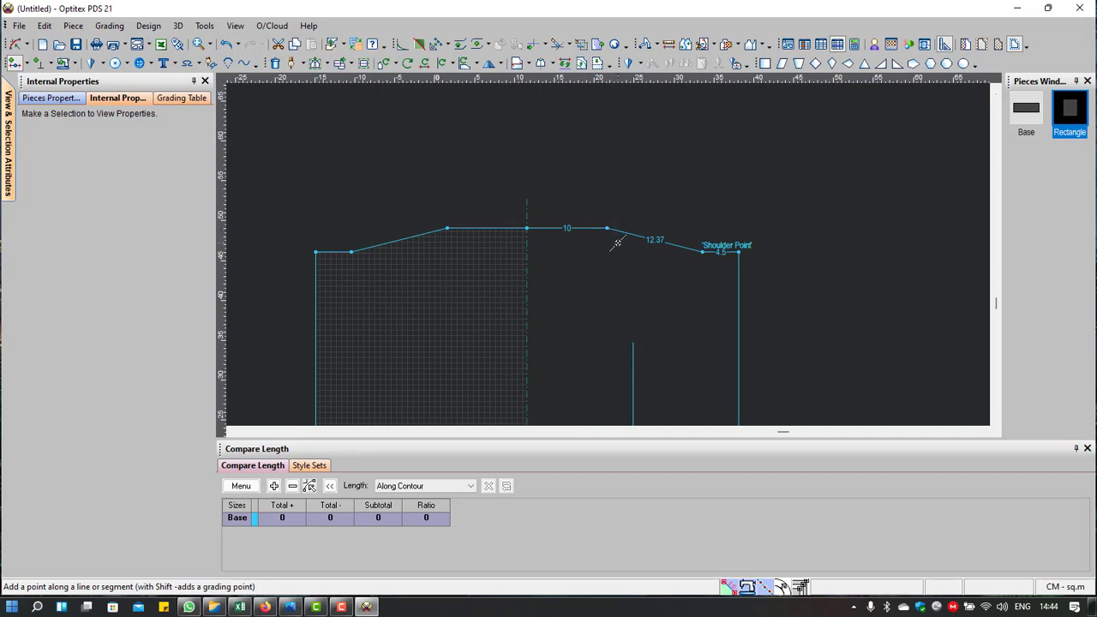
right_click(830, 178)
click(844, 187)
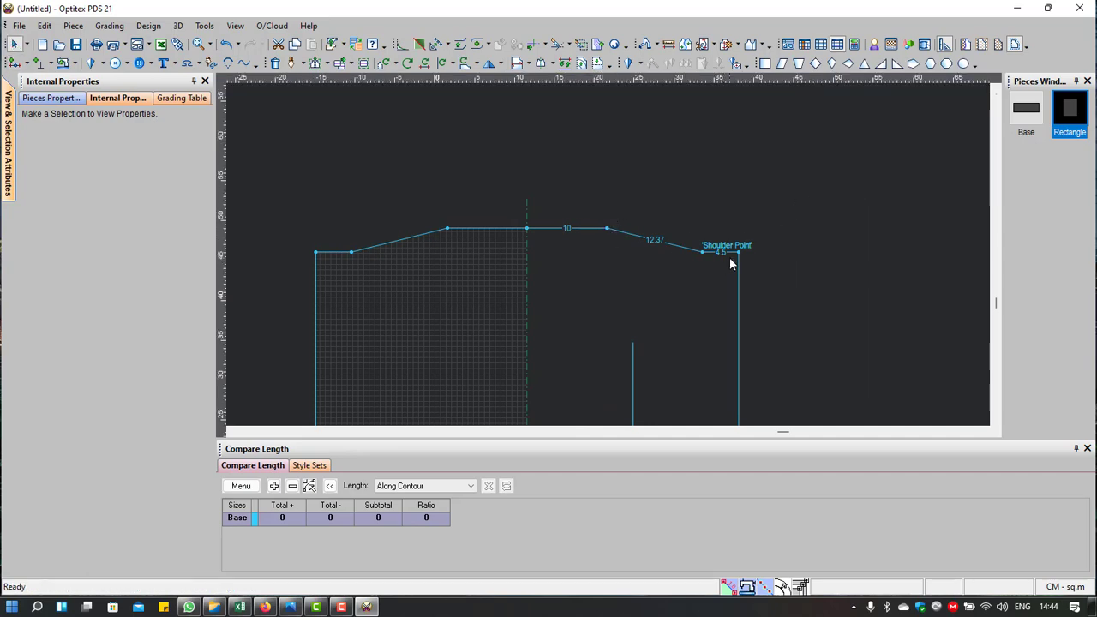
mouse_move(646, 77)
mouse_down()
mouse_move(518, 215)
mouse_move(531, 229)
mouse_up()
Step: Delete the Shoulder Point and the extra top point, and move the shoulder corner onto the guideline
drag(702, 254, 740, 257)
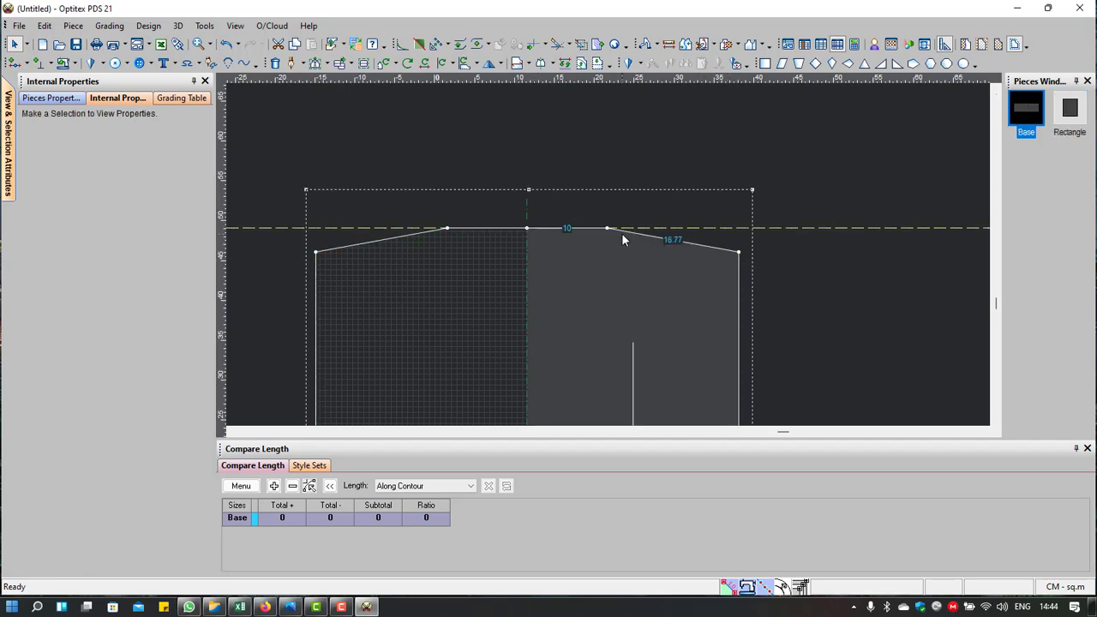
drag(607, 231, 741, 253)
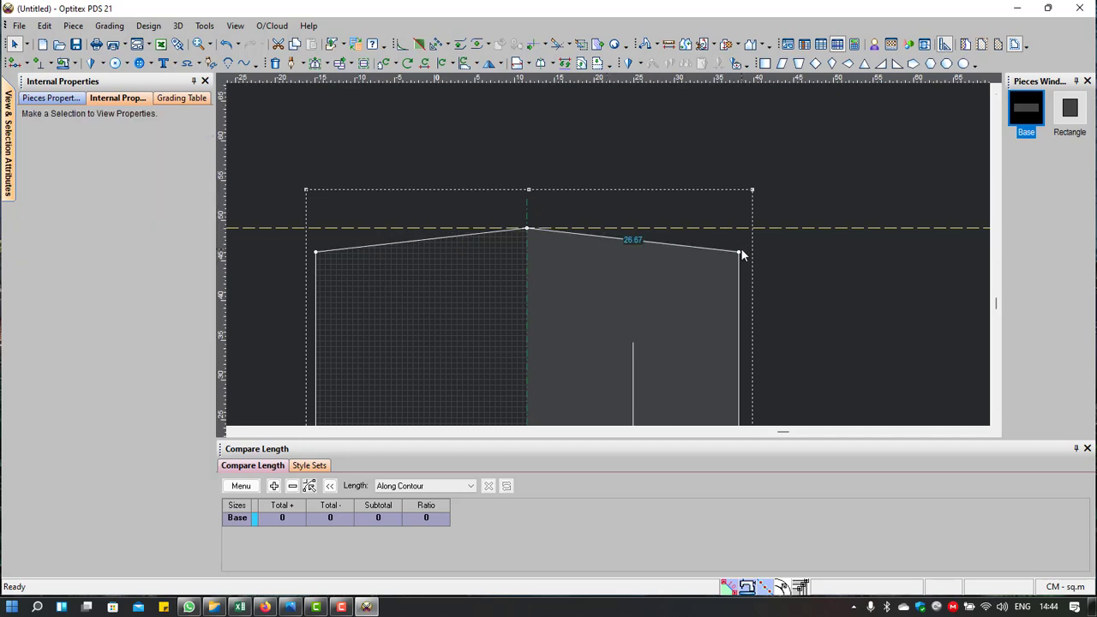
key(m)
click(739, 253)
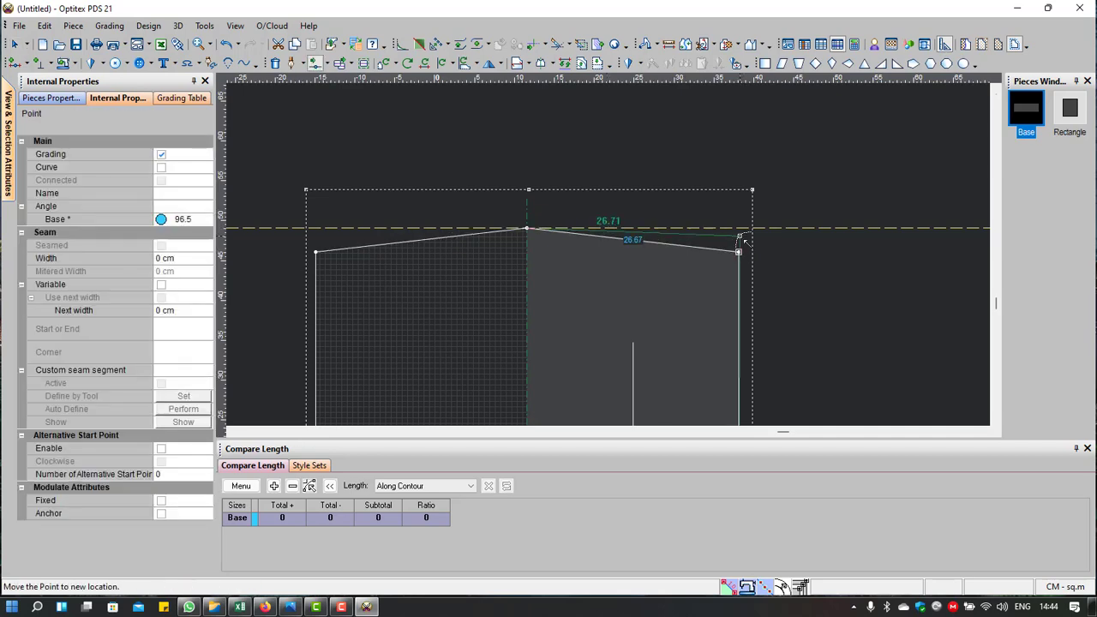
click(739, 230)
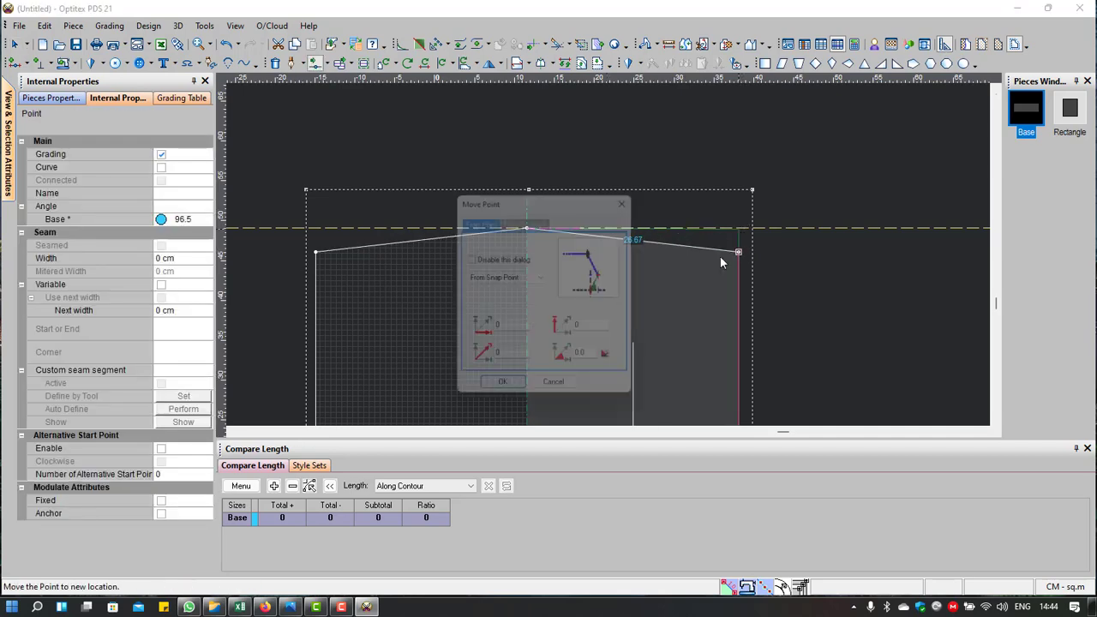
click(506, 386)
right_click(596, 147)
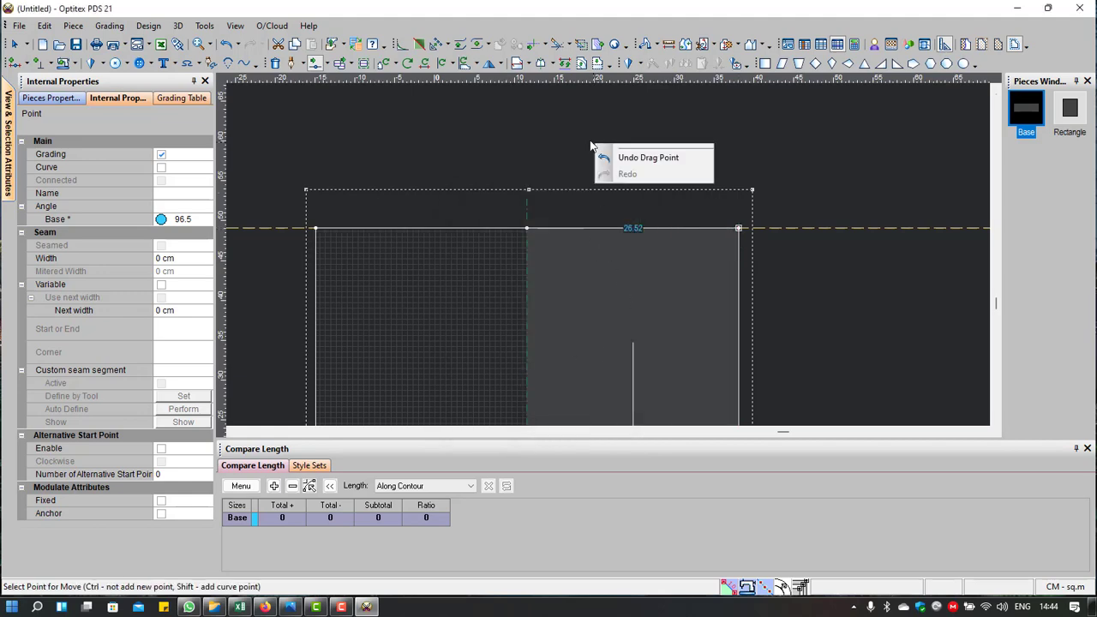
click(641, 149)
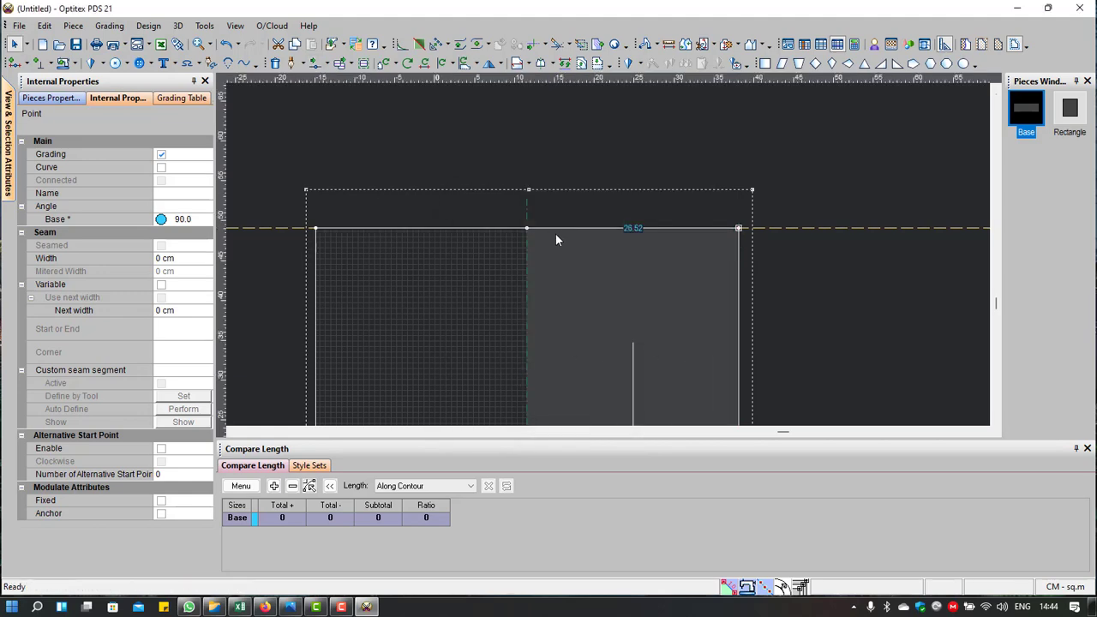
key(p)
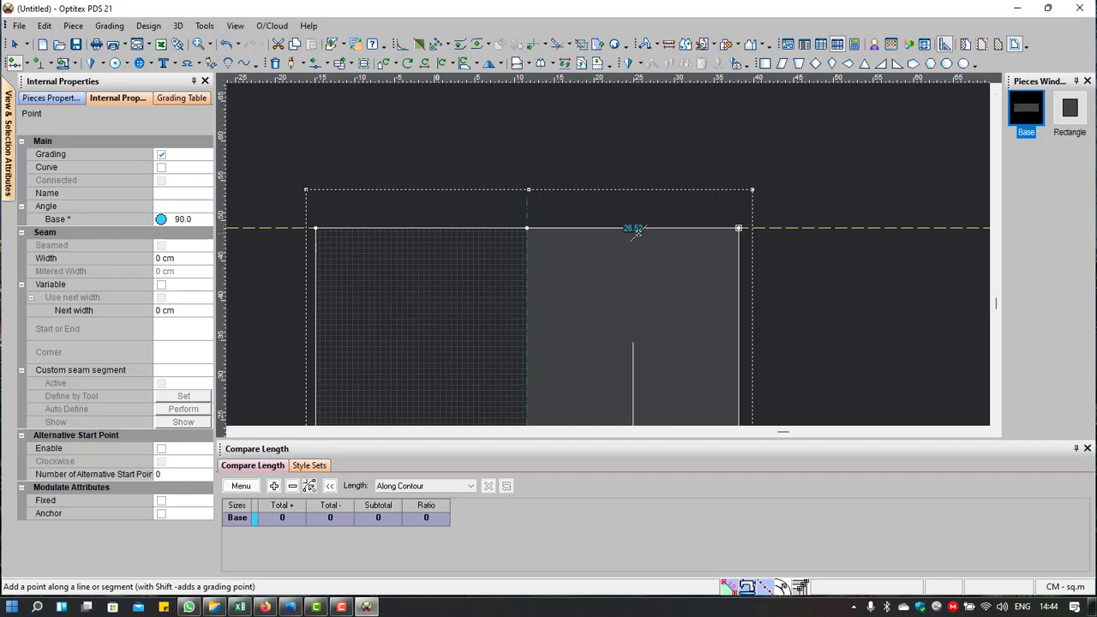
Step: Add a grade point on the top edge 22 from the previous point
click(546, 228)
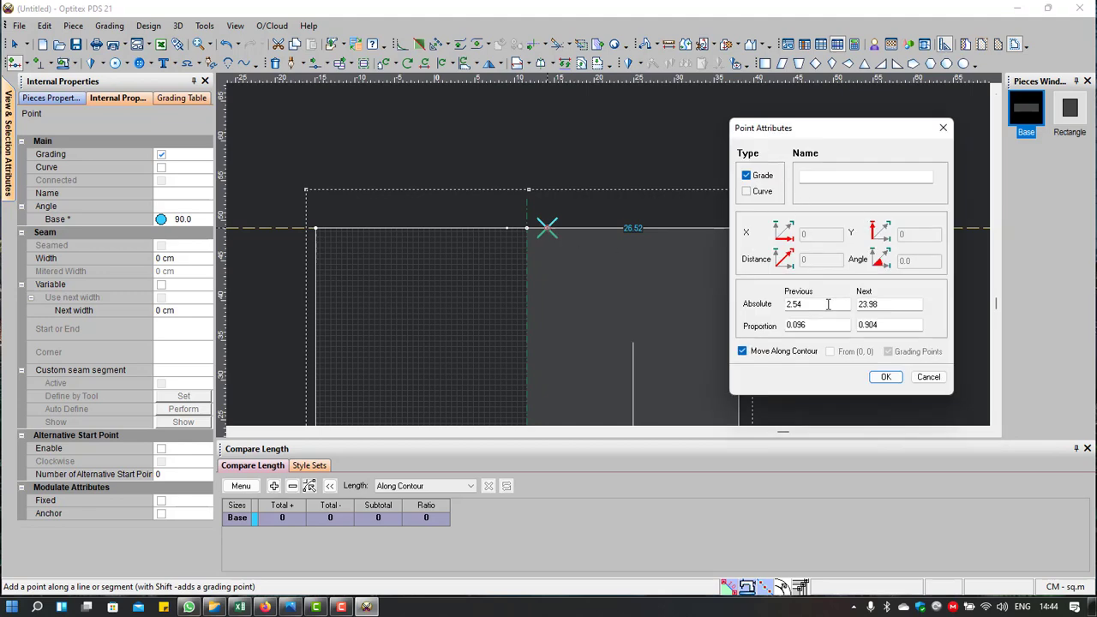
drag(828, 303, 673, 309)
drag(793, 130, 839, 154)
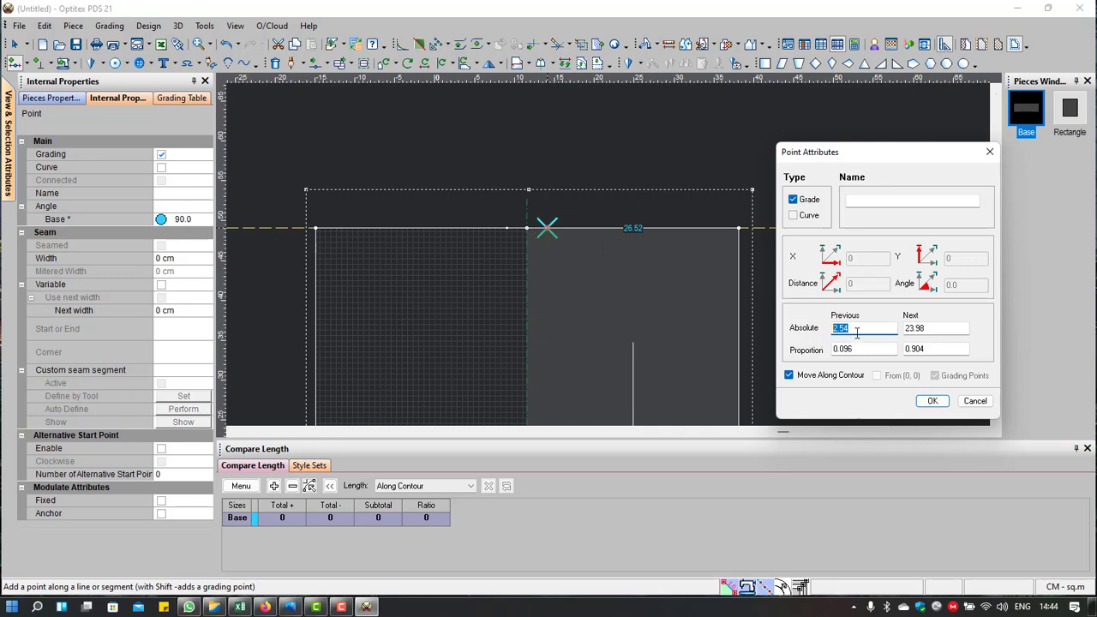
text(22)
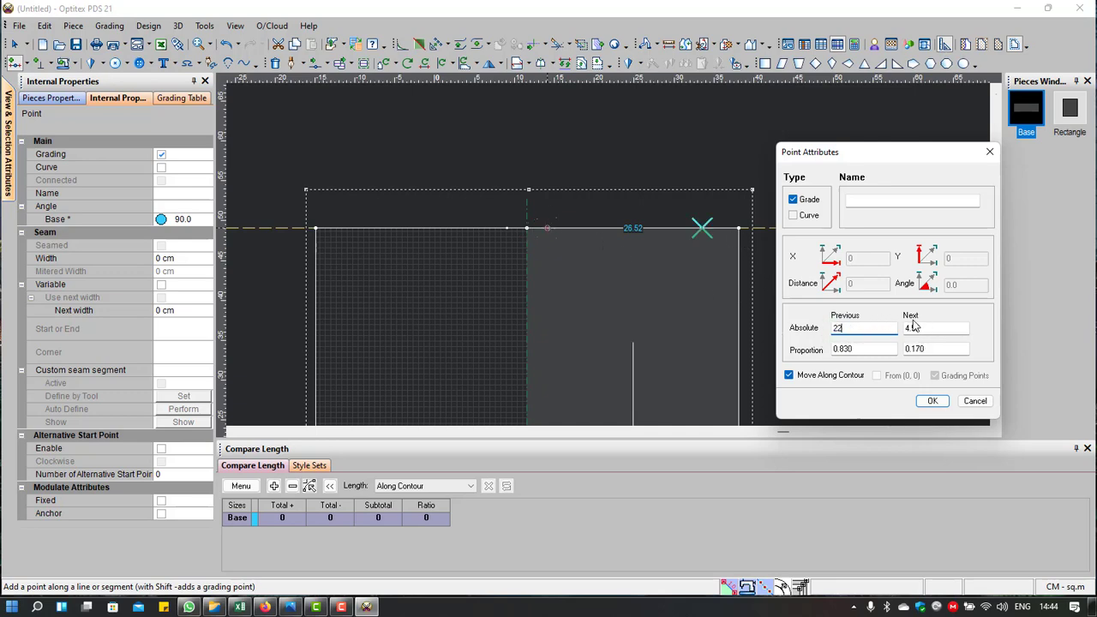
key(Tab)
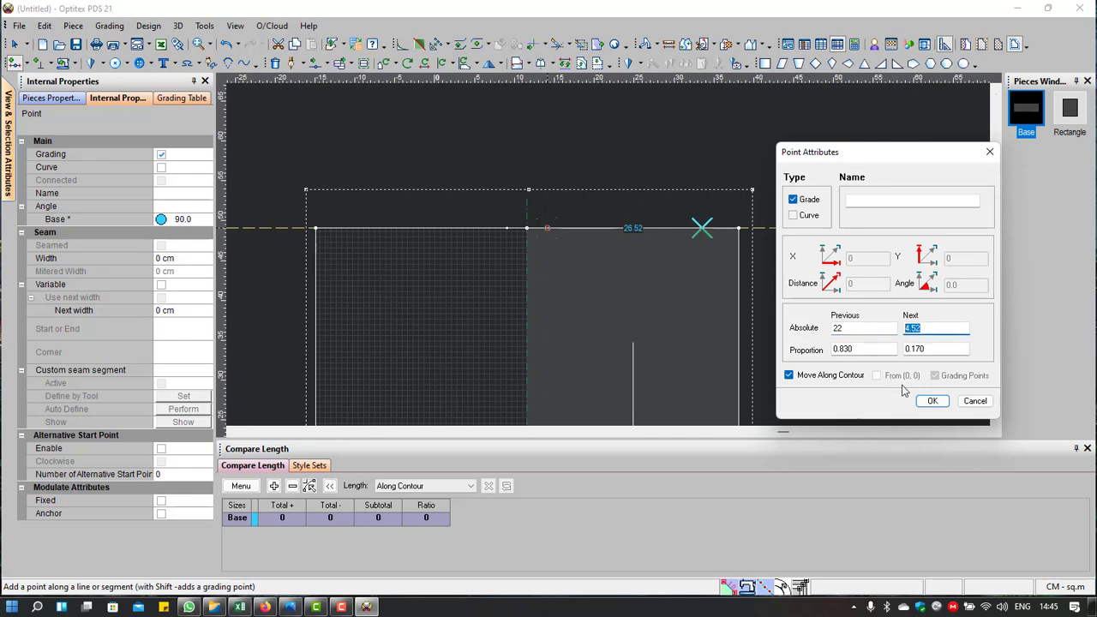
click(932, 403)
click(932, 402)
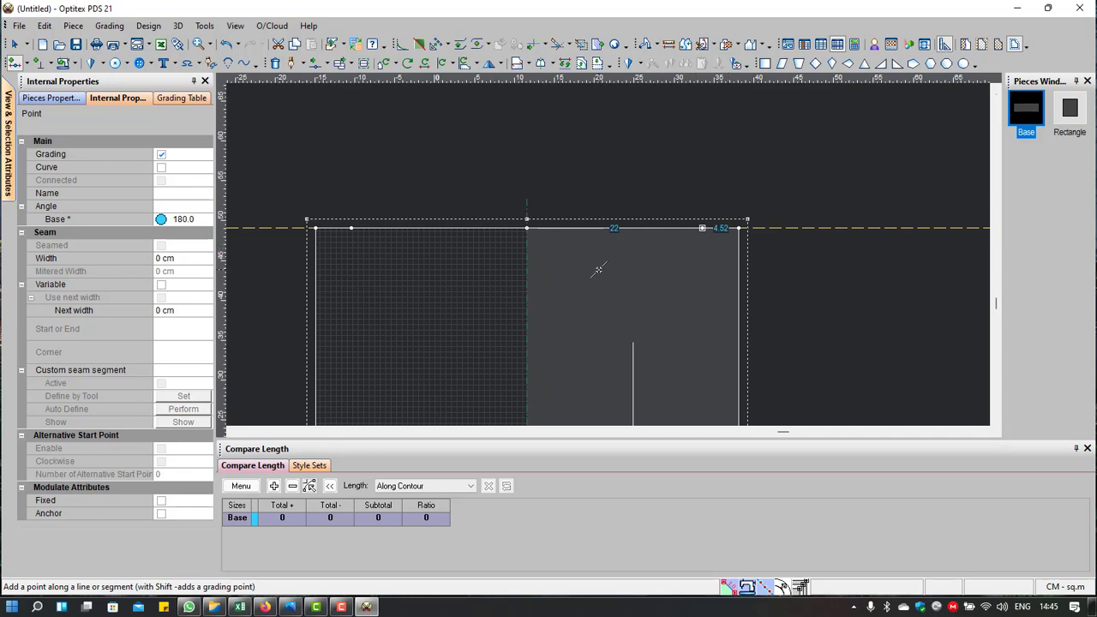
scroll(598, 270, down, 3)
scroll(591, 253, up, 1)
scroll(583, 236, up, 2)
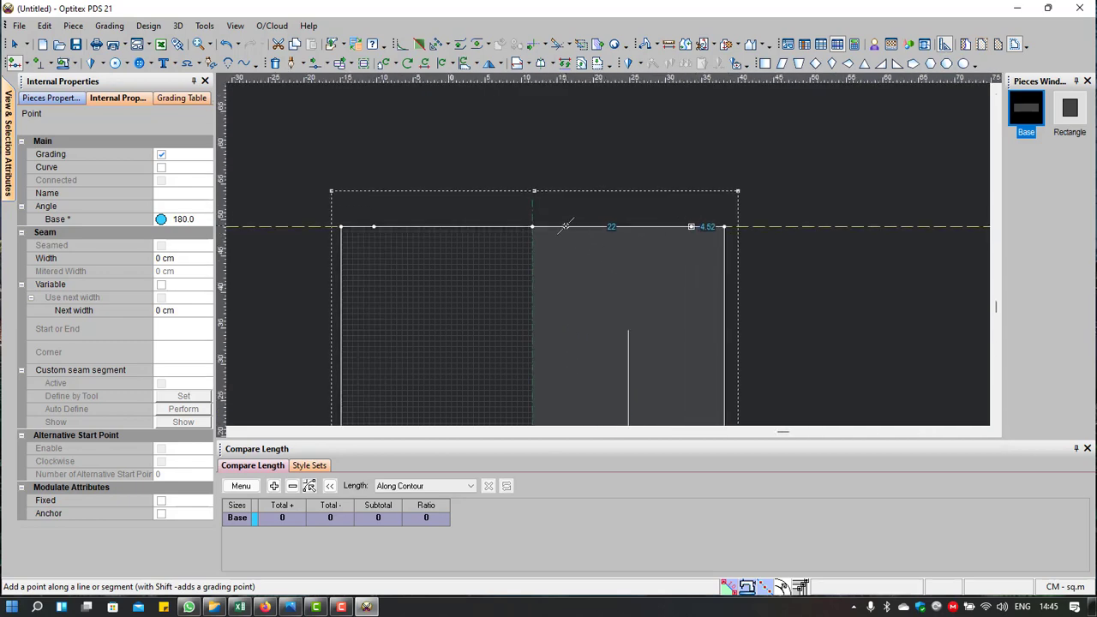
Step: Add a second grade point 10 from the centre line and end the point tool
click(542, 226)
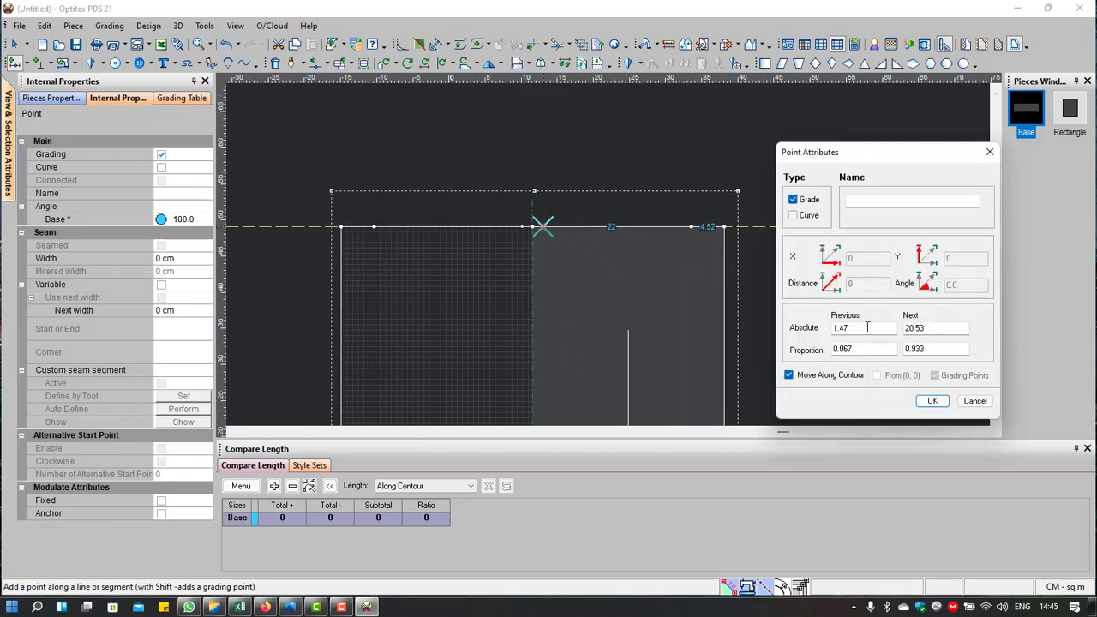
drag(859, 328, 713, 326)
text(10)
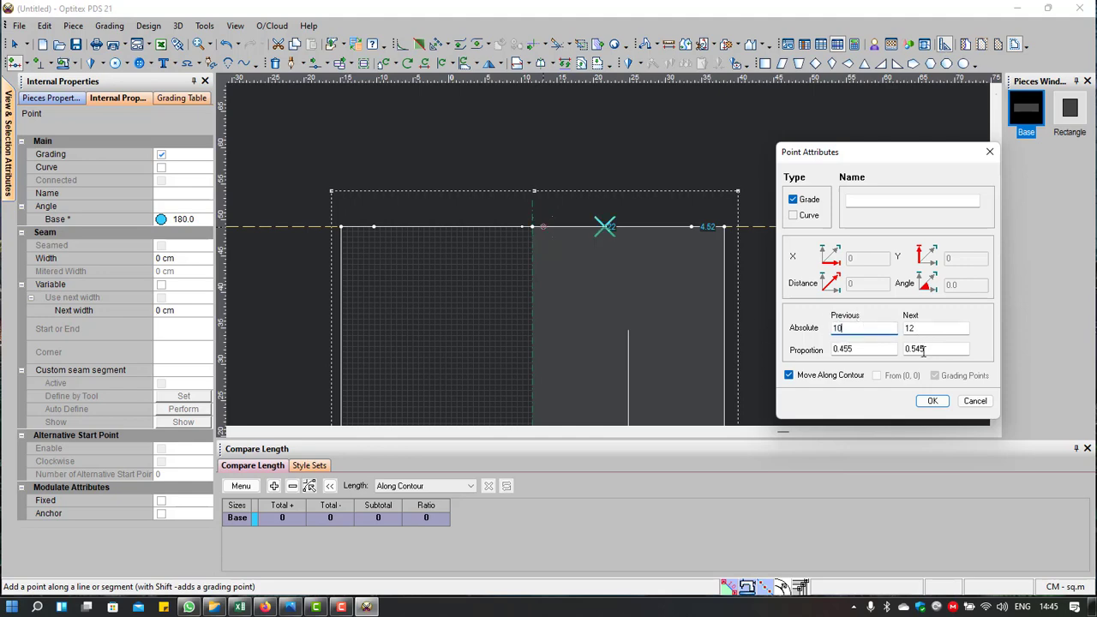
click(919, 401)
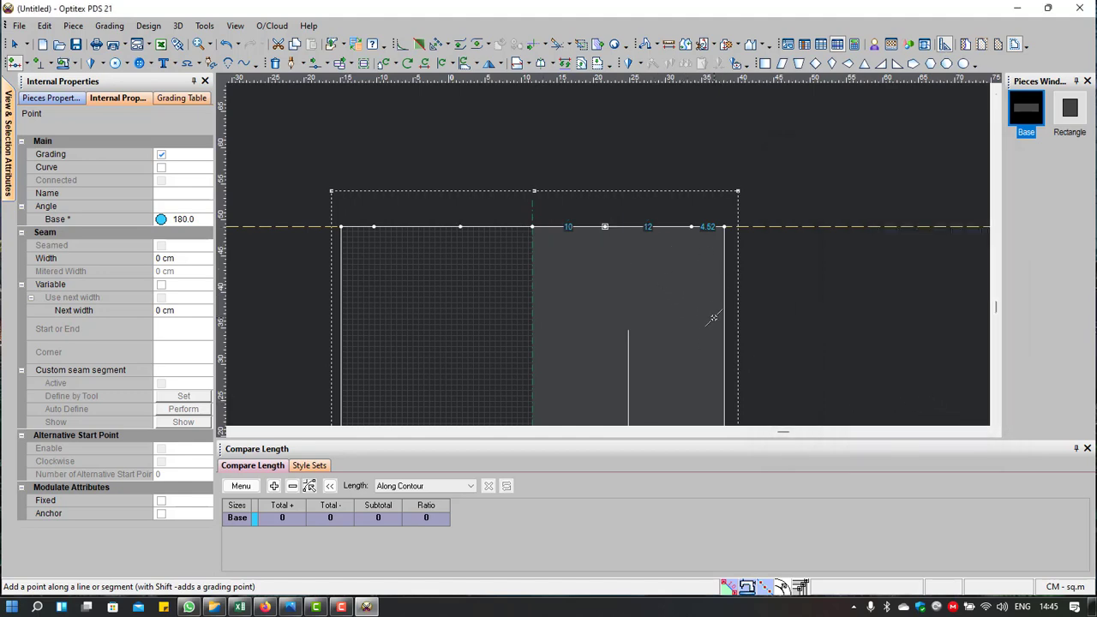
right_click(709, 171)
click(726, 180)
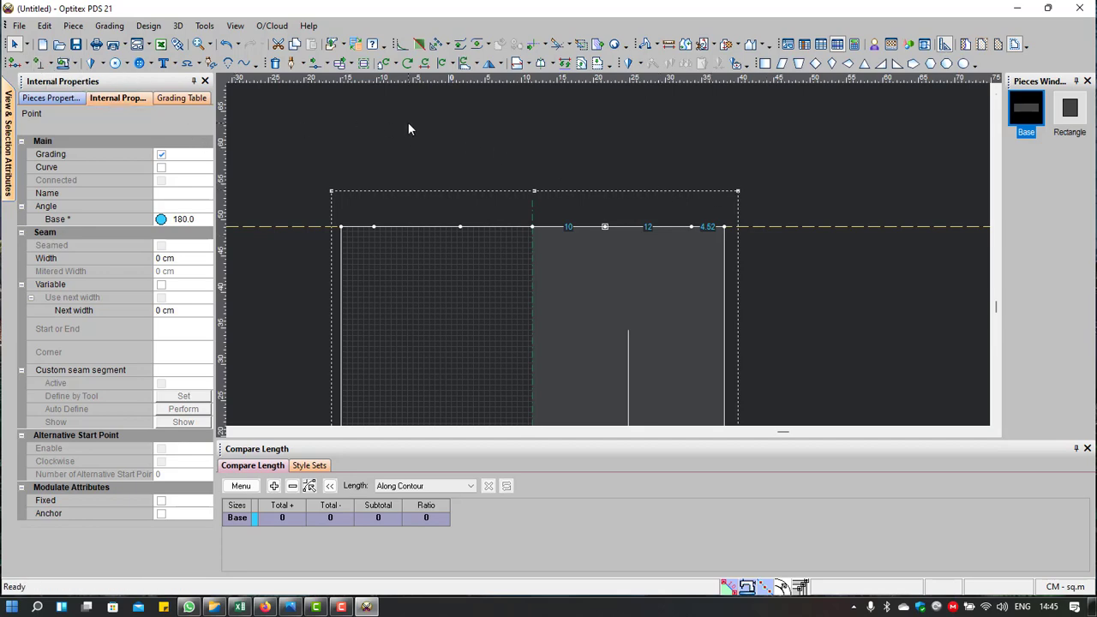
key(m)
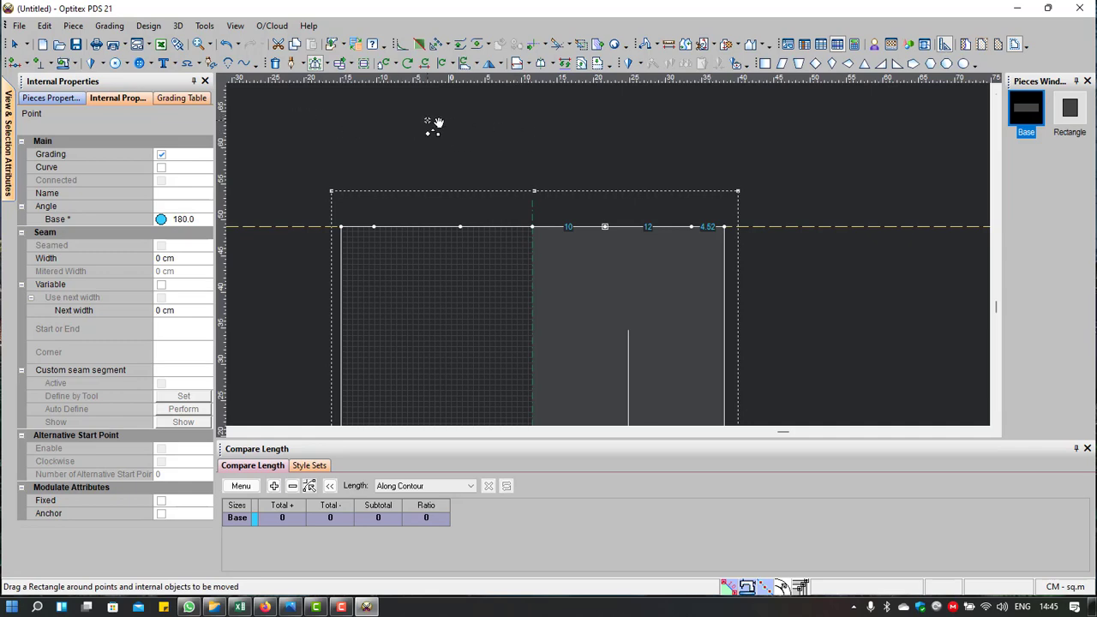
right_click(383, 103)
key(Escape)
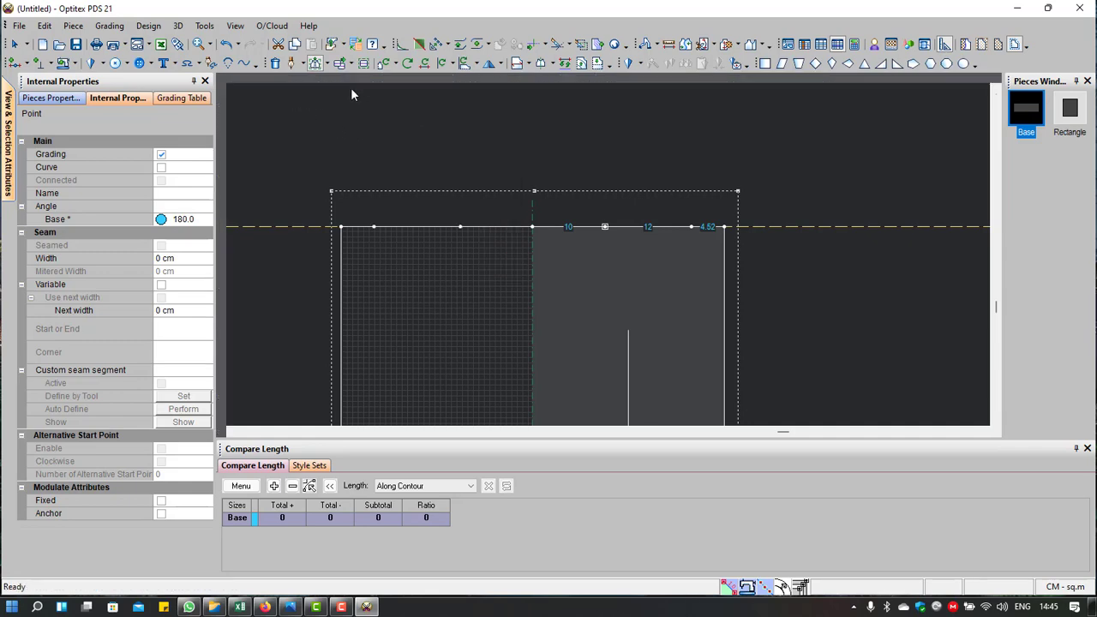
click(329, 66)
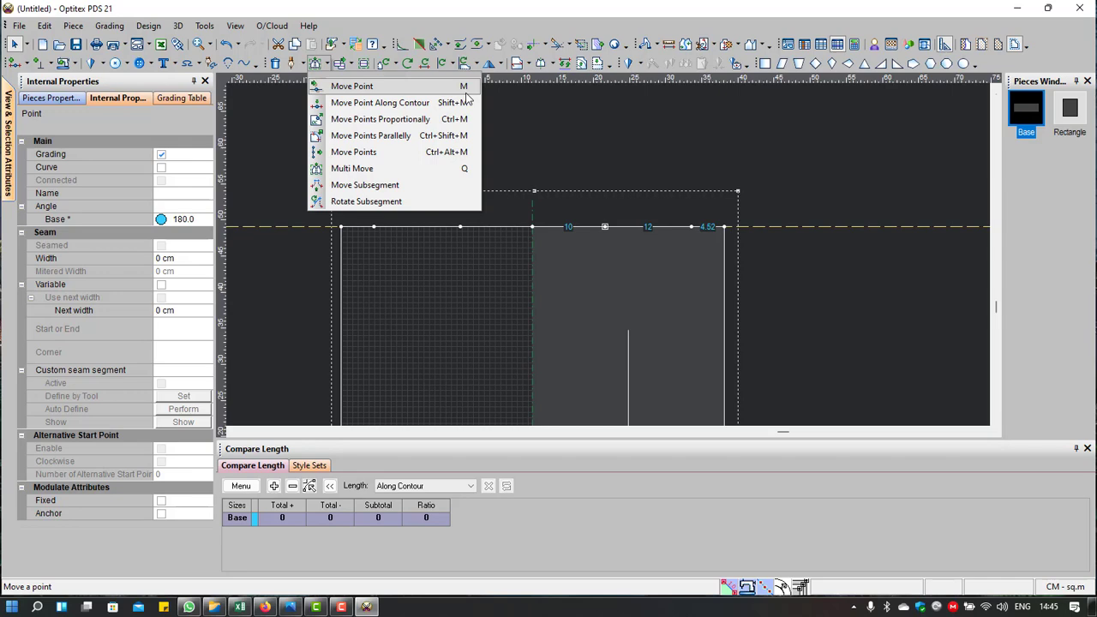
right_click(570, 129)
key(Escape)
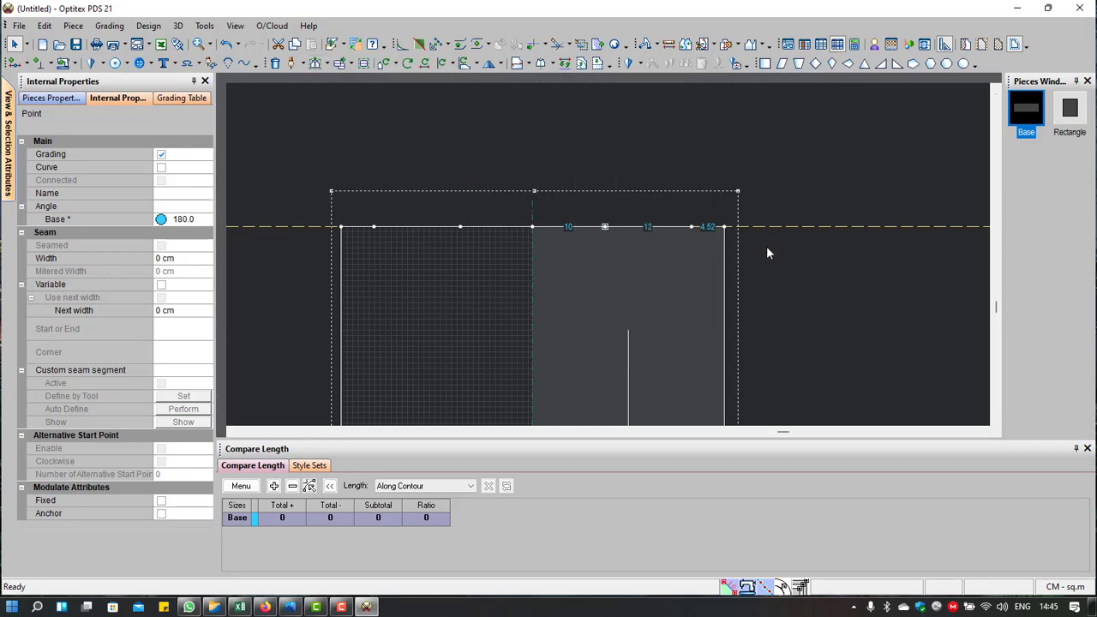
click(725, 227)
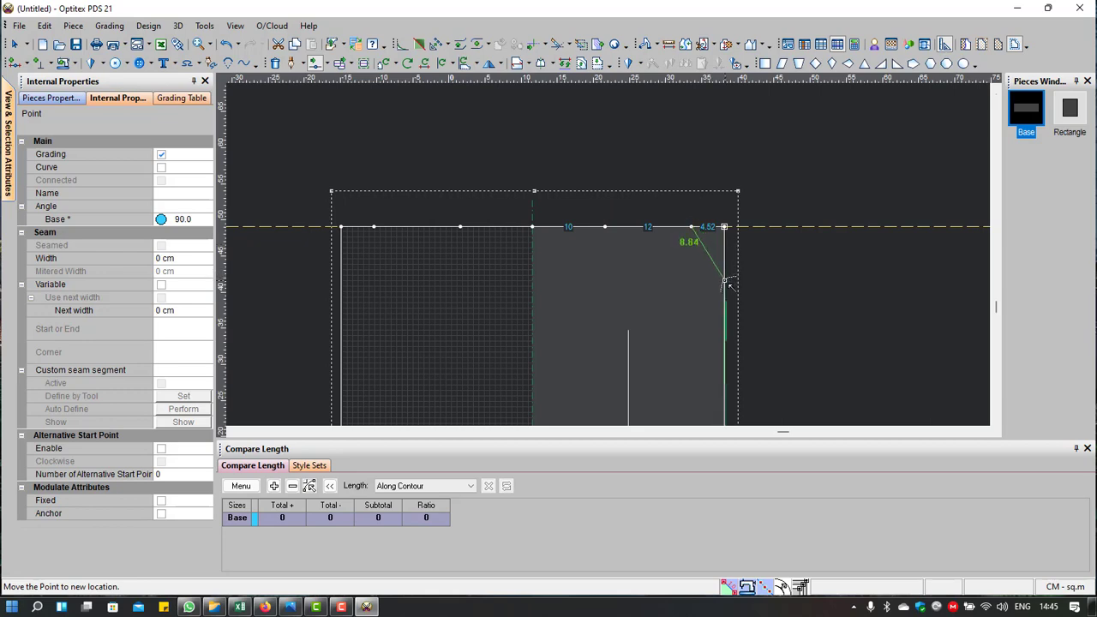
key(Escape)
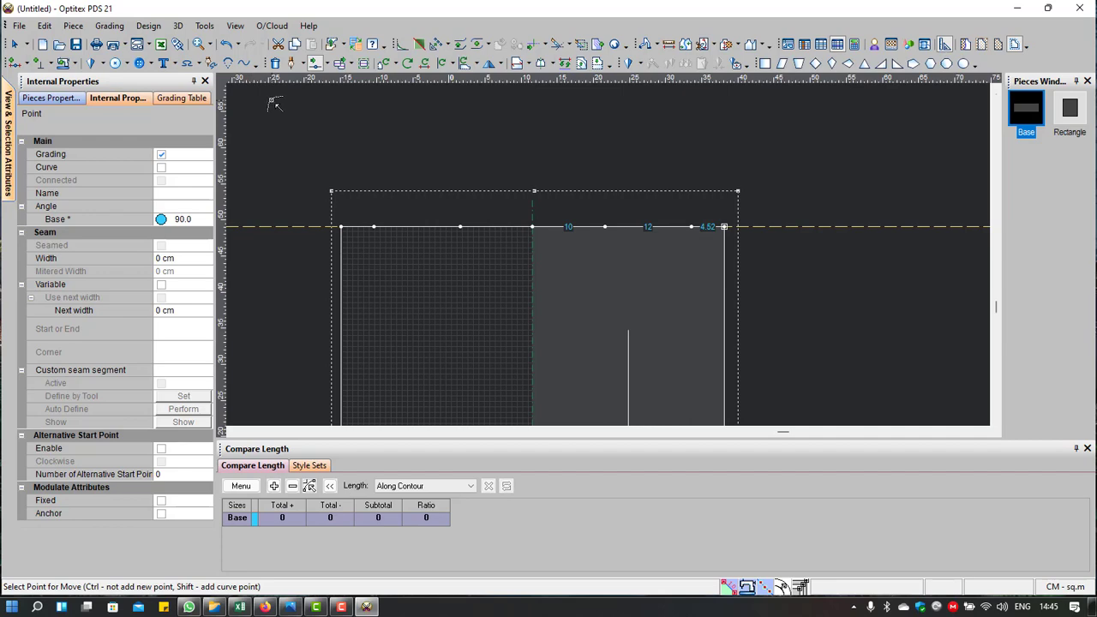
click(326, 65)
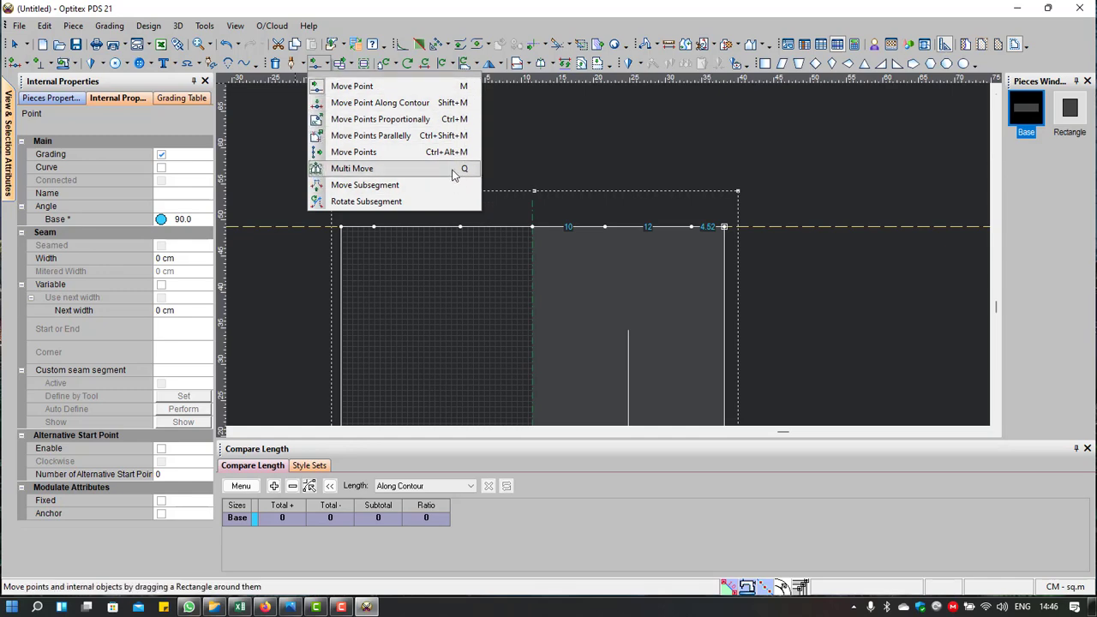
click(454, 169)
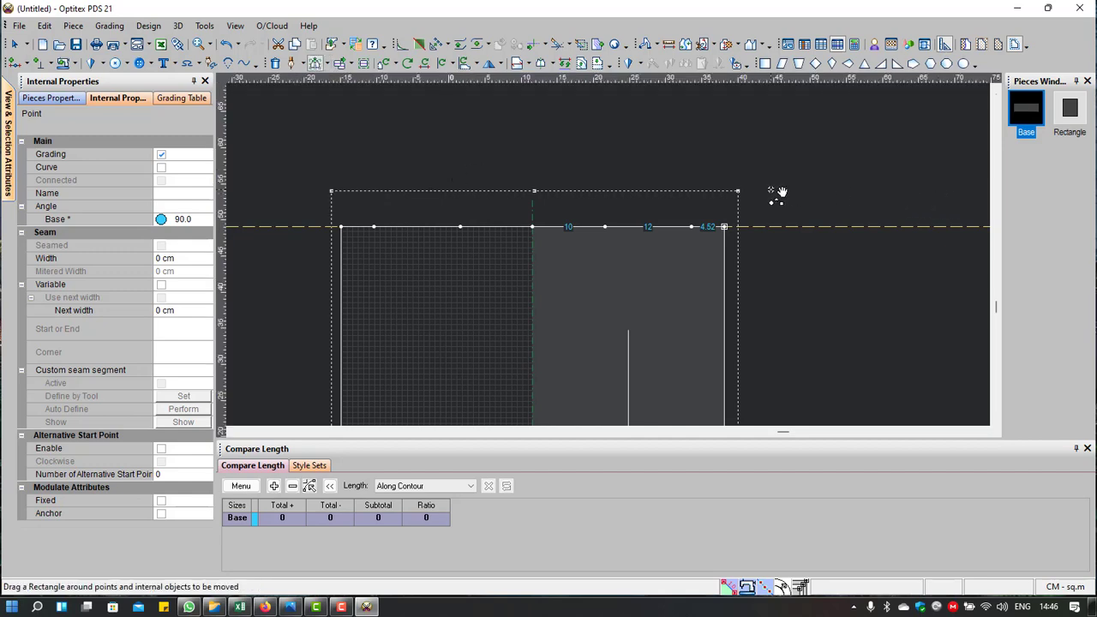
drag(763, 180, 666, 303)
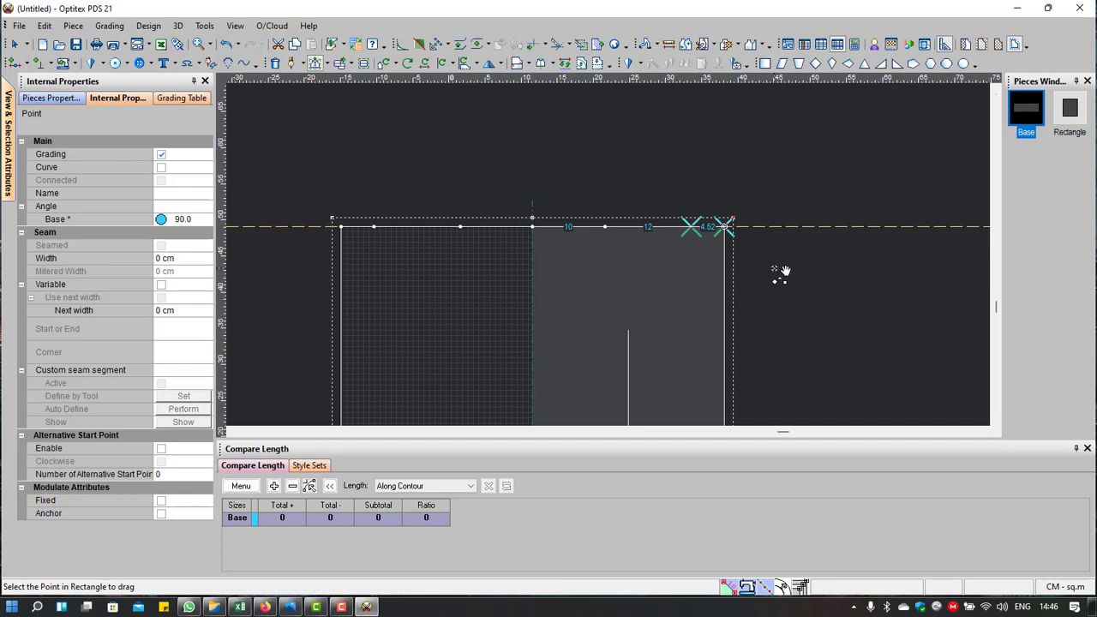
drag(664, 136, 861, 264)
click(861, 265)
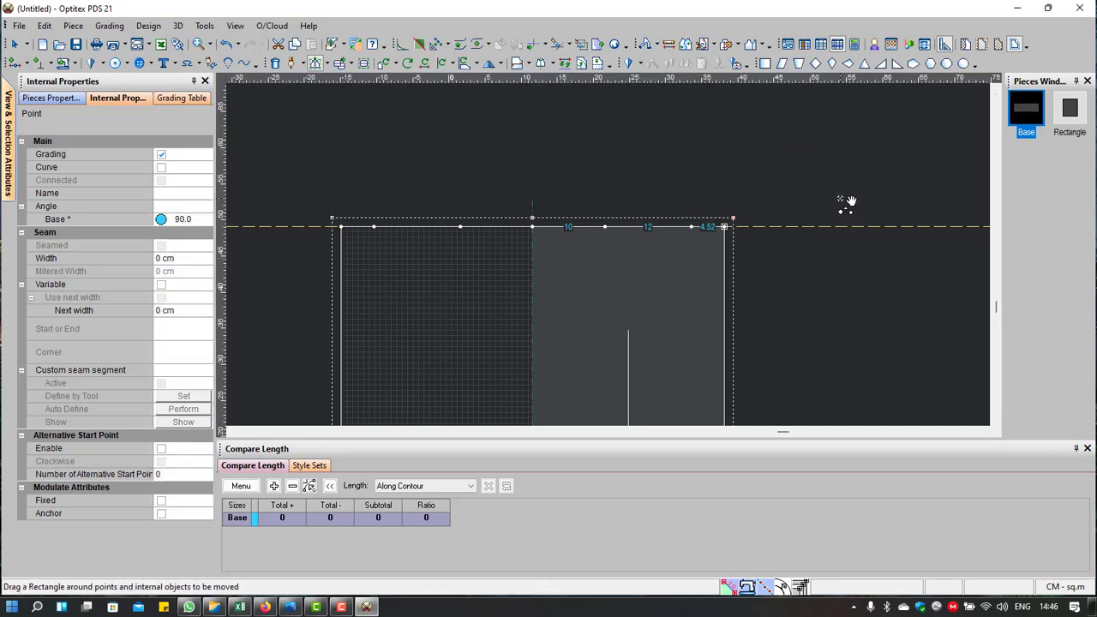
drag(846, 144, 652, 365)
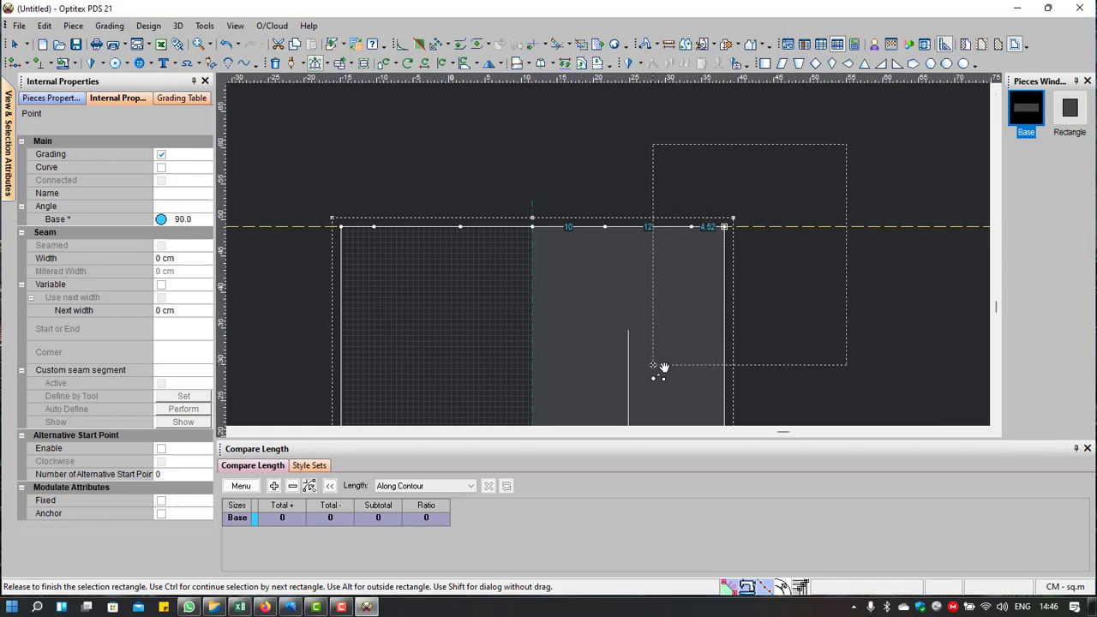
mouse_move(653, 365)
mouse_down()
mouse_move(724, 215)
mouse_move(622, 203)
mouse_move(482, 440)
mouse_move(658, 300)
mouse_move(388, 314)
mouse_move(632, 269)
mouse_move(499, 311)
mouse_up()
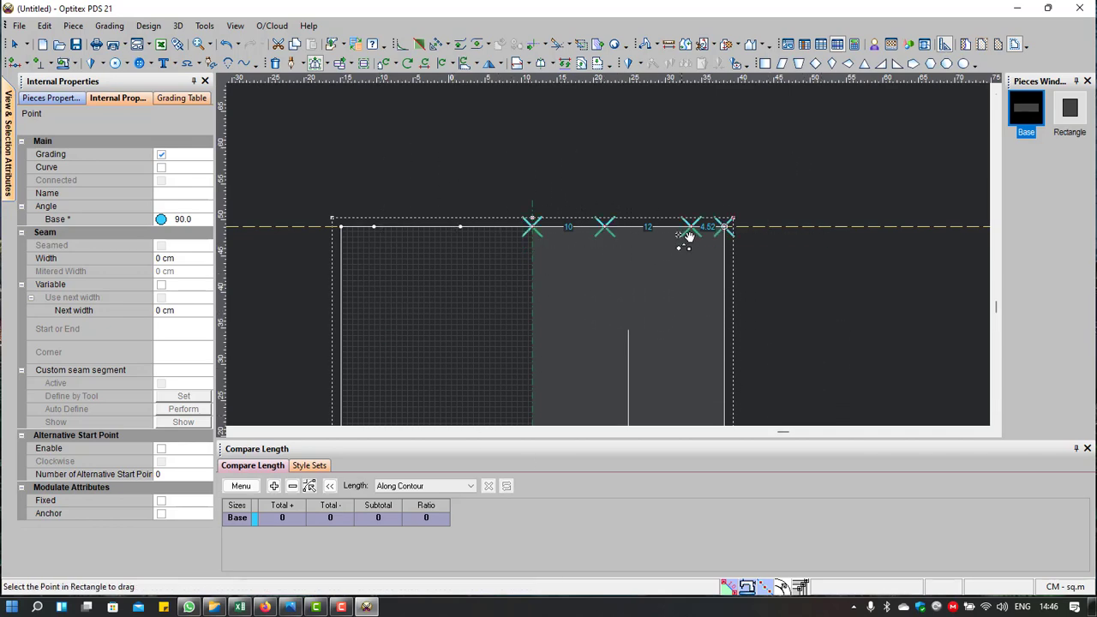
click(572, 238)
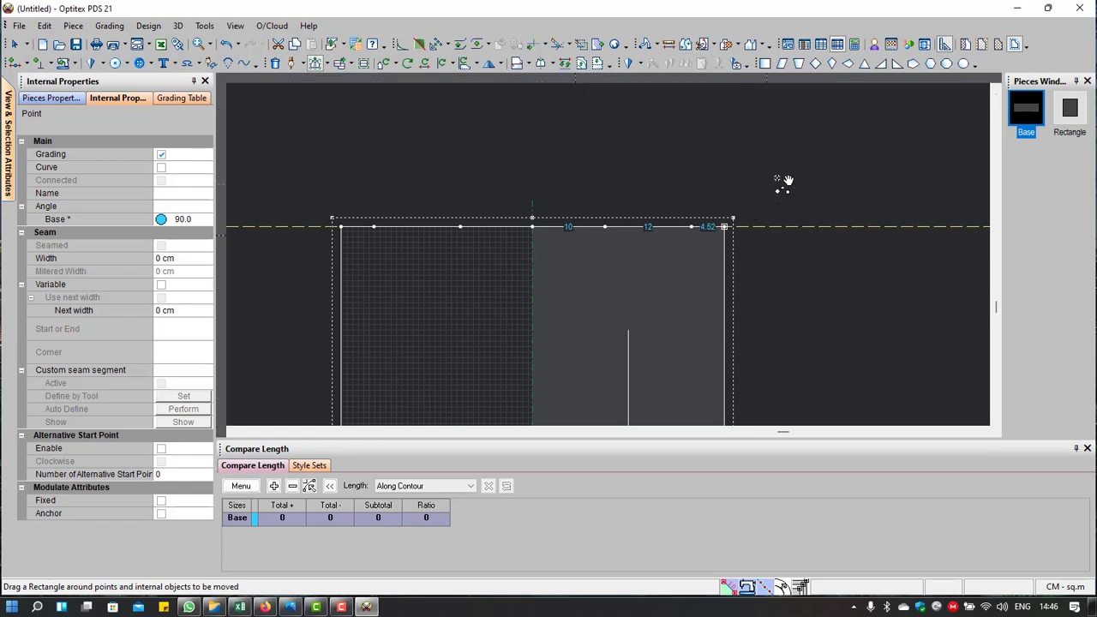
mouse_move(826, 139)
mouse_down()
mouse_move(758, 189)
mouse_move(653, 302)
mouse_move(661, 305)
mouse_up()
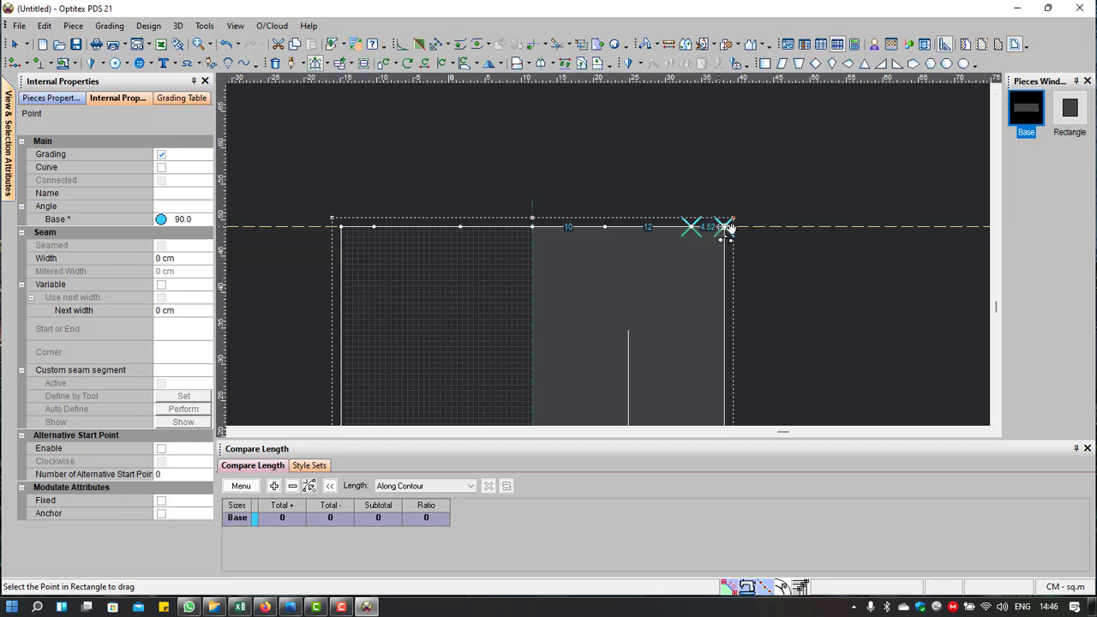
click(725, 227)
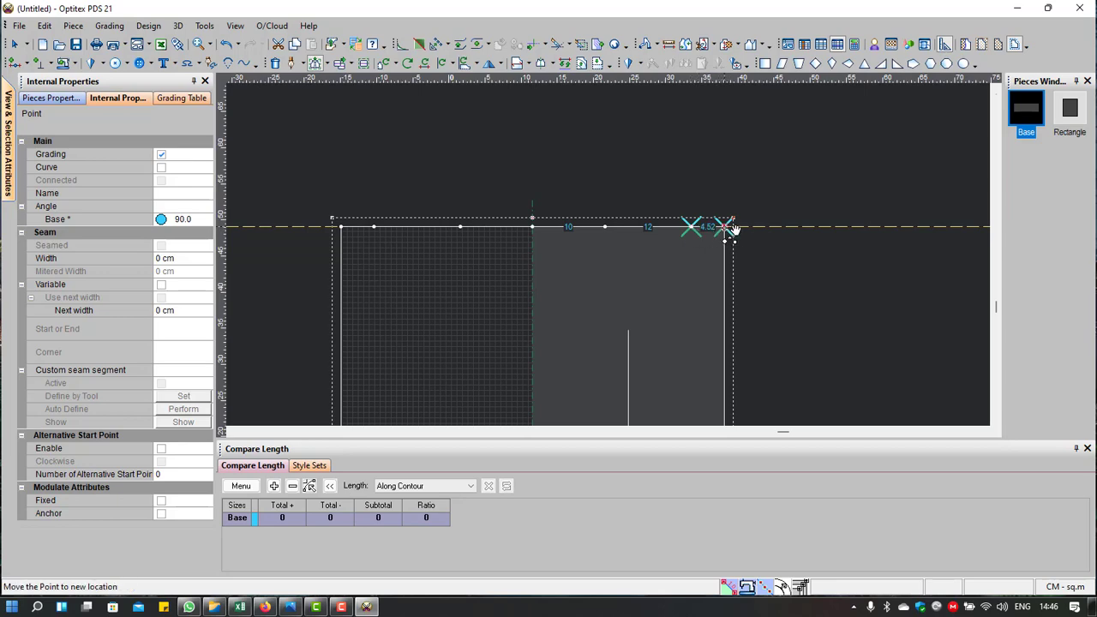
click(727, 247)
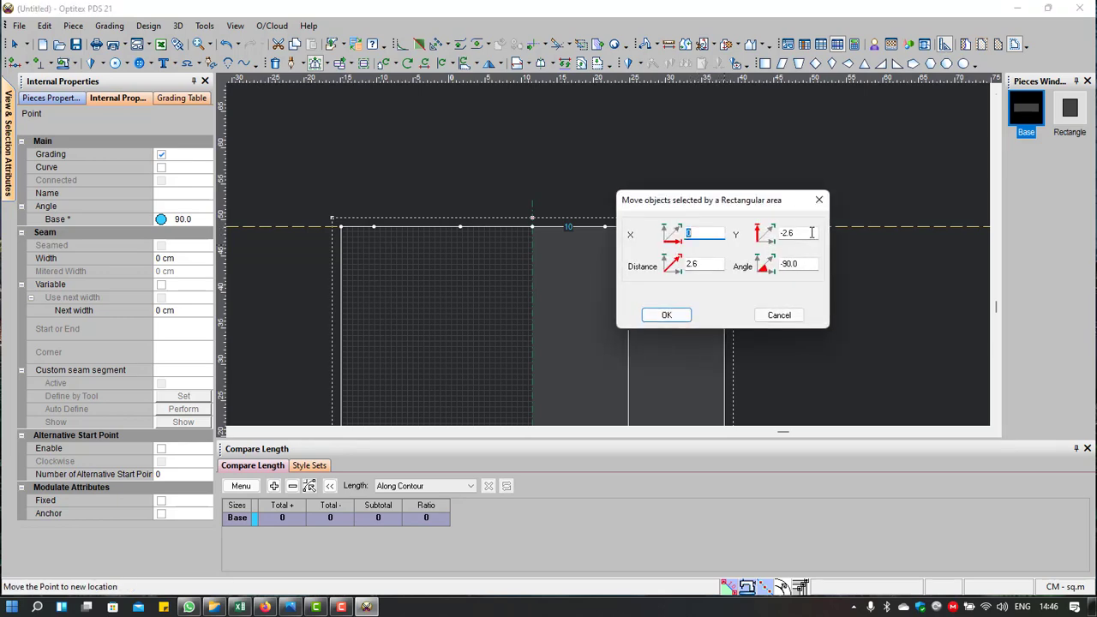
drag(740, 201, 843, 222)
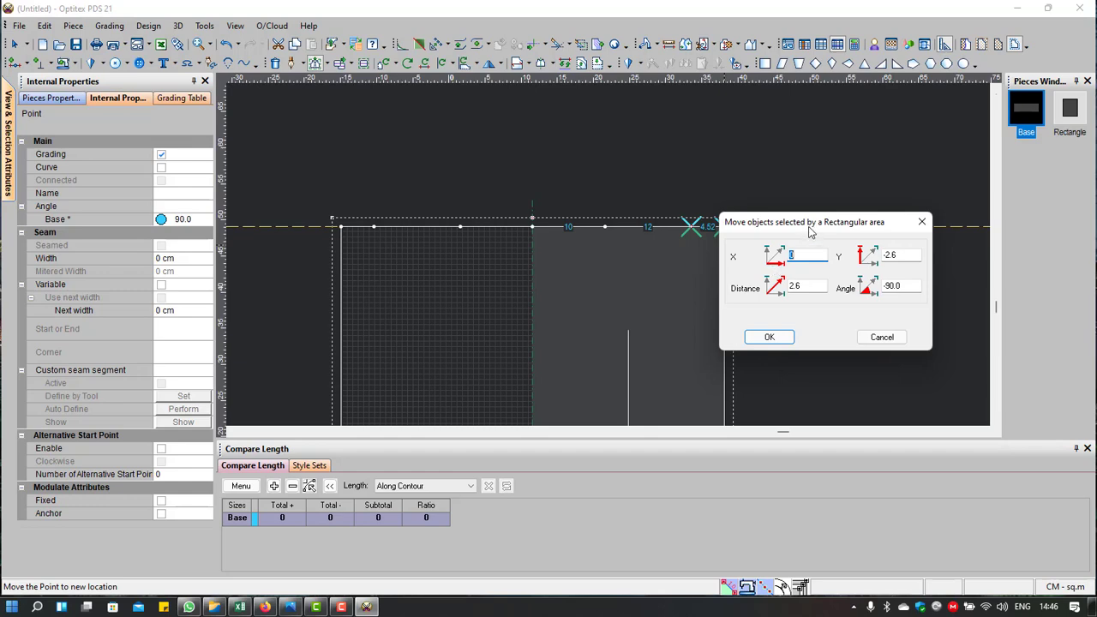
drag(812, 225, 854, 220)
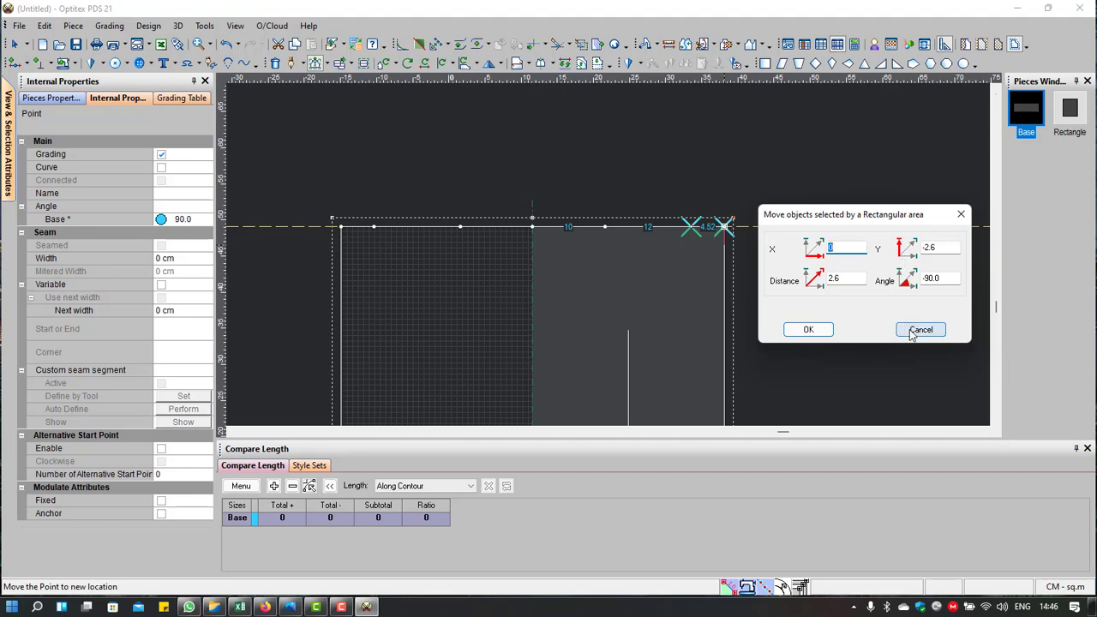
Step: Cancel the pending move, zoom to the Rectangle, and change its '- X axis' label text to '+ X axis'
click(920, 329)
scroll(634, 266, down, 3)
scroll(634, 257, down, 2)
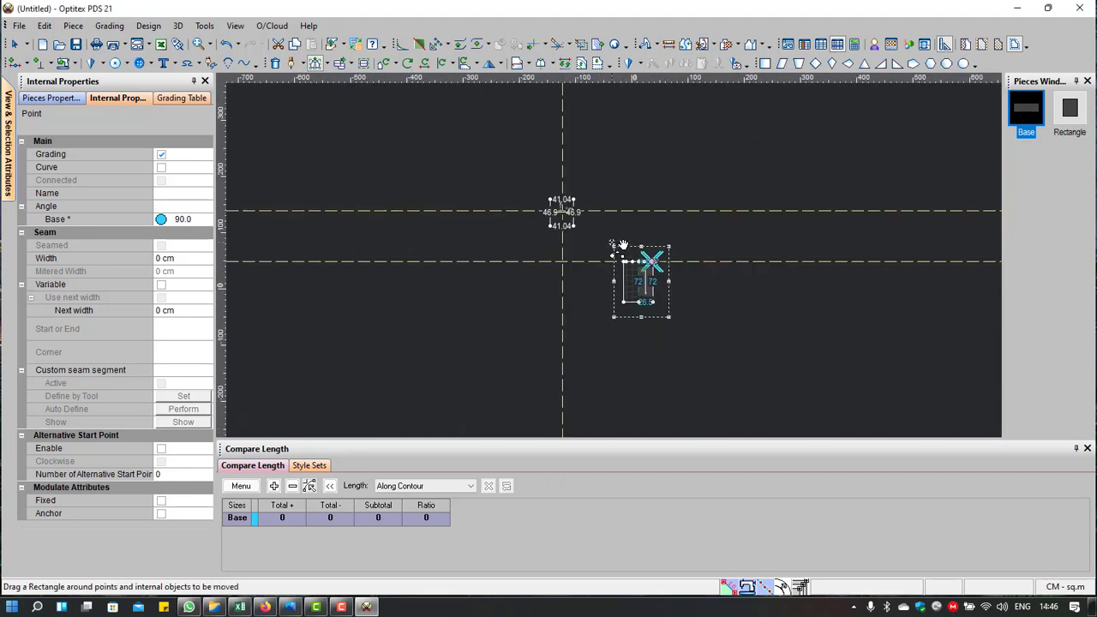
scroll(600, 257, up, 4)
scroll(570, 235, up, 2)
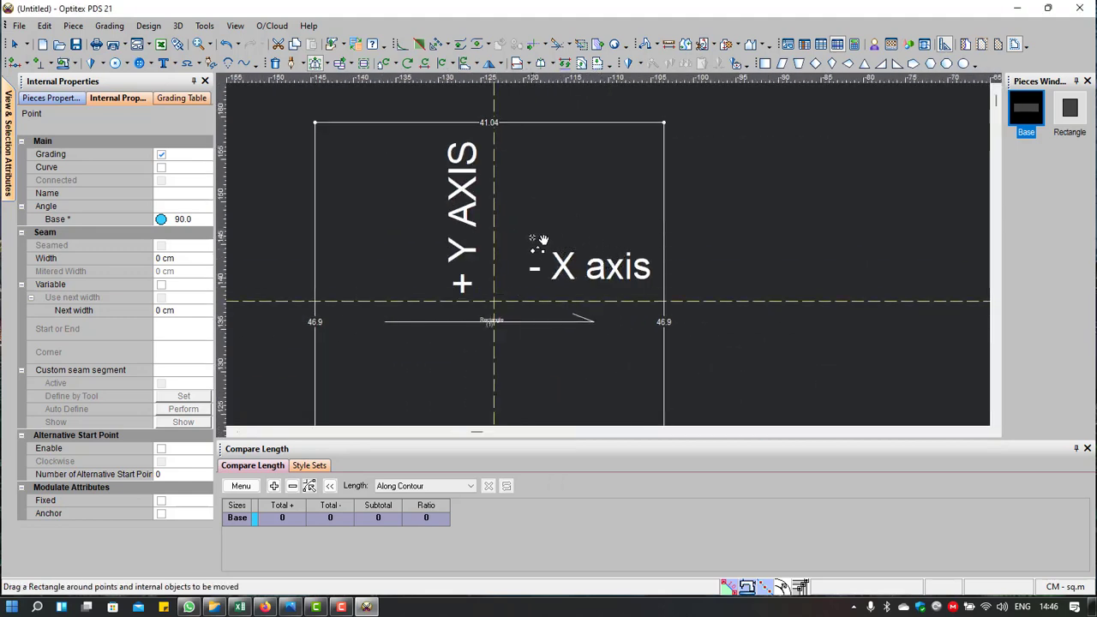
scroll(546, 298, down, 2)
scroll(622, 257, up, 1)
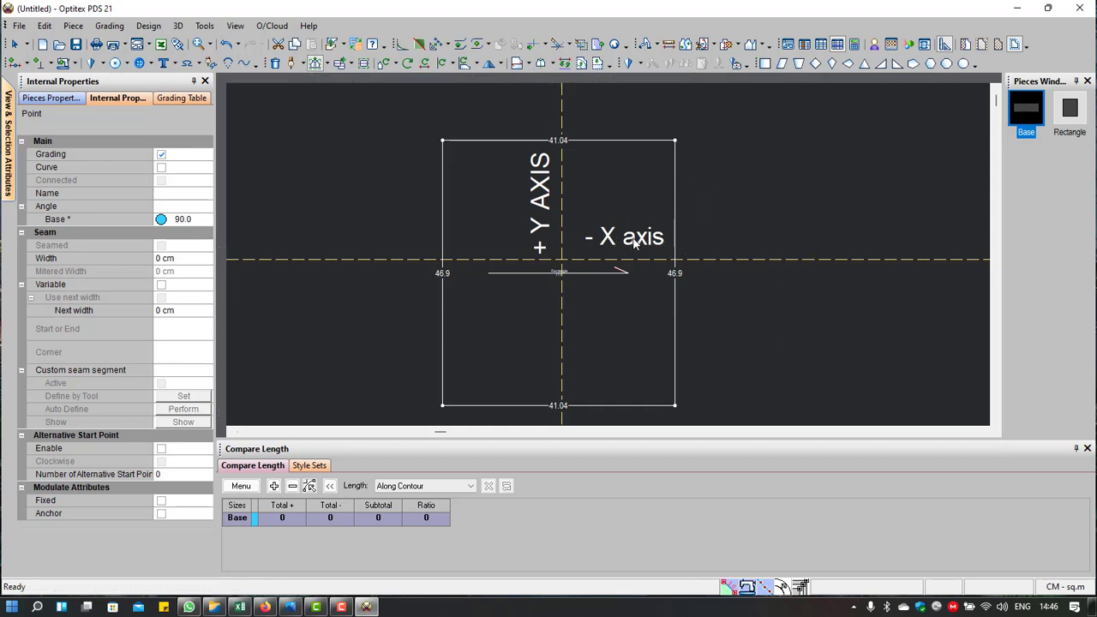
click(632, 245)
click(176, 159)
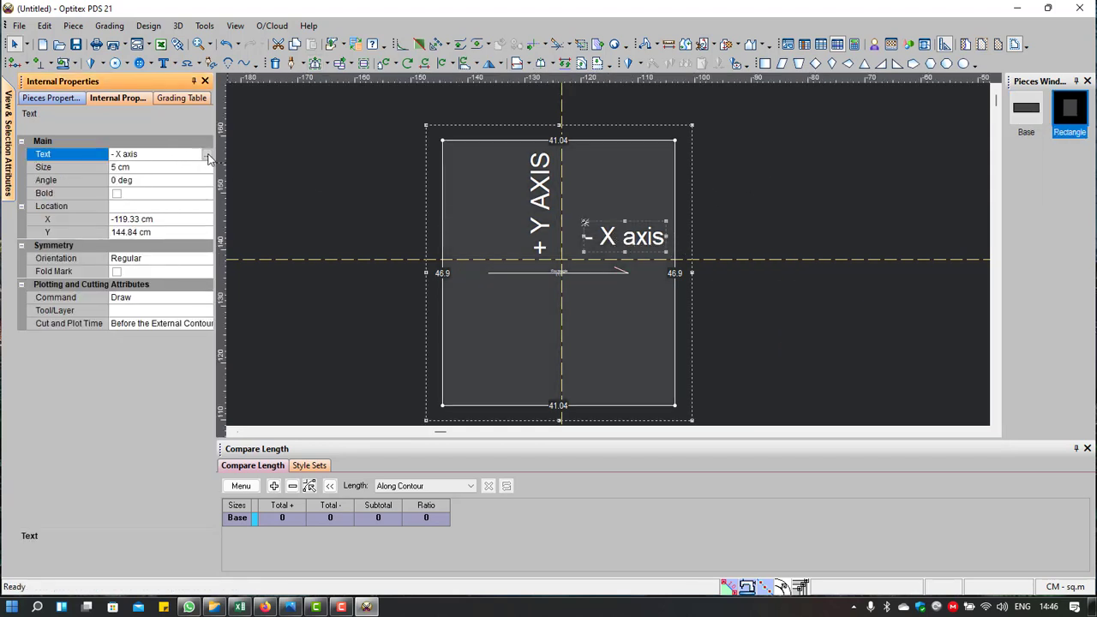
click(207, 154)
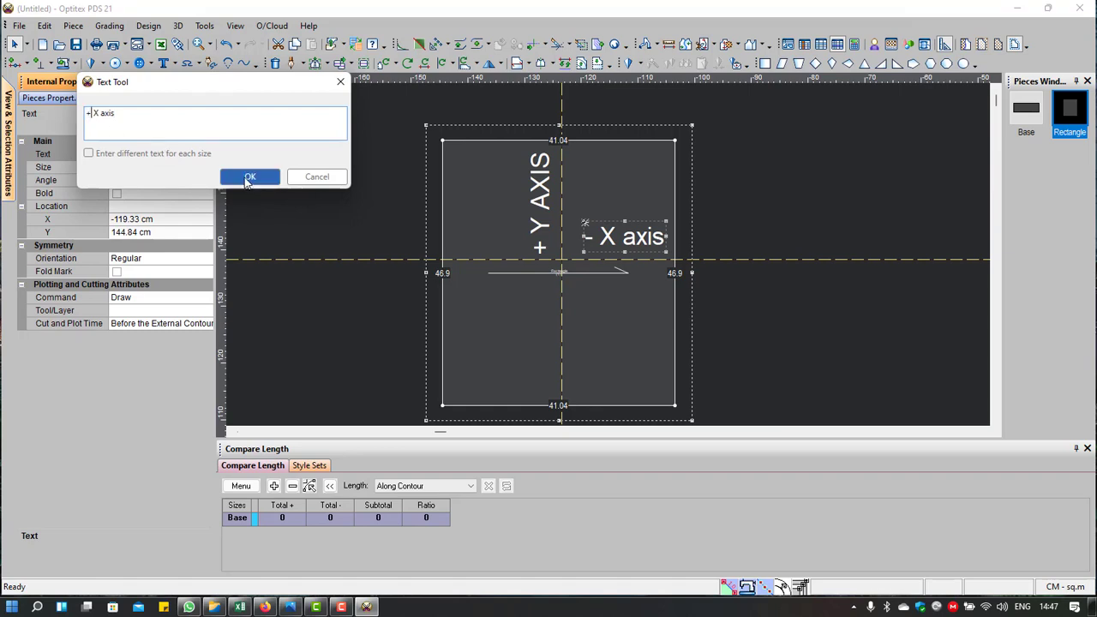
click(249, 177)
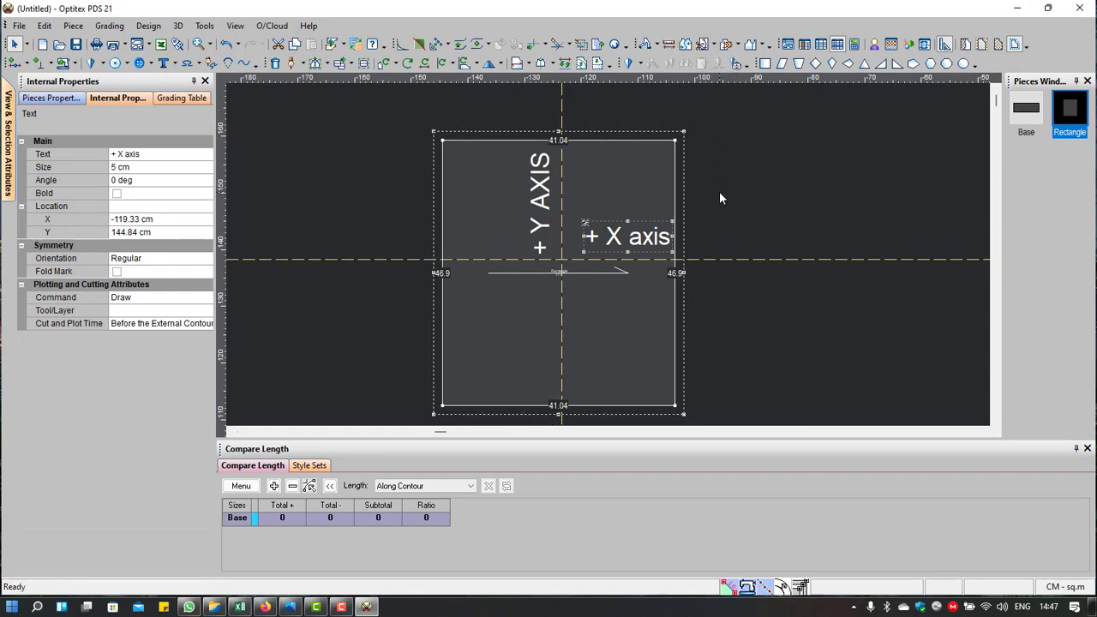
Step: Snip the screen and measure the Rectangle's top span, reading 27.58
key(super+shift+s)
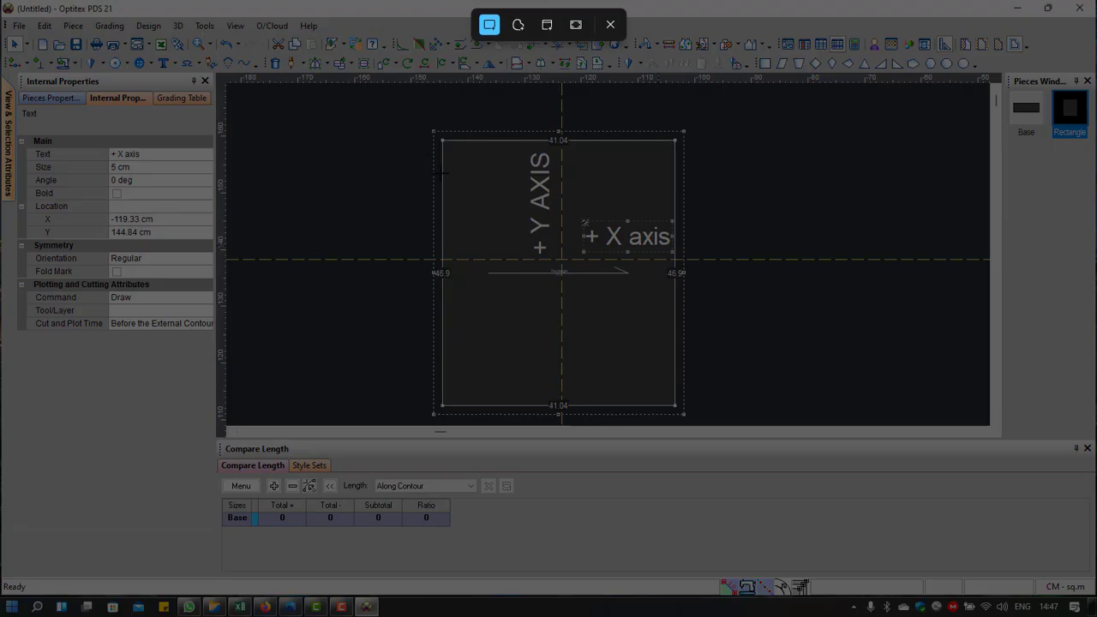
mouse_move(343, 65)
mouse_down()
mouse_move(804, 470)
mouse_move(794, 480)
mouse_up()
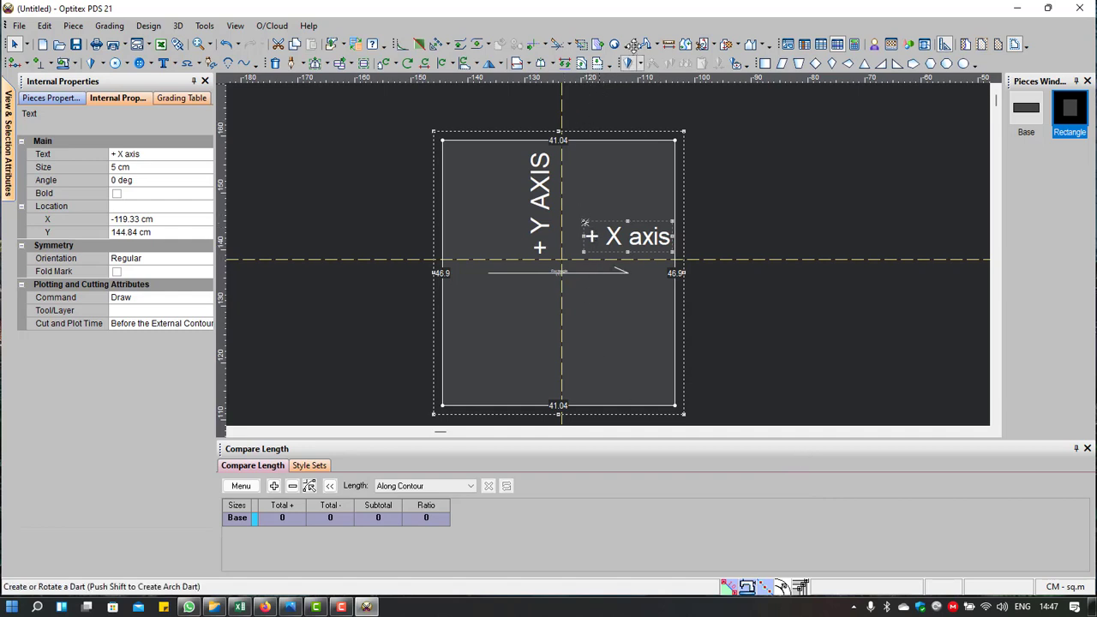
click(668, 43)
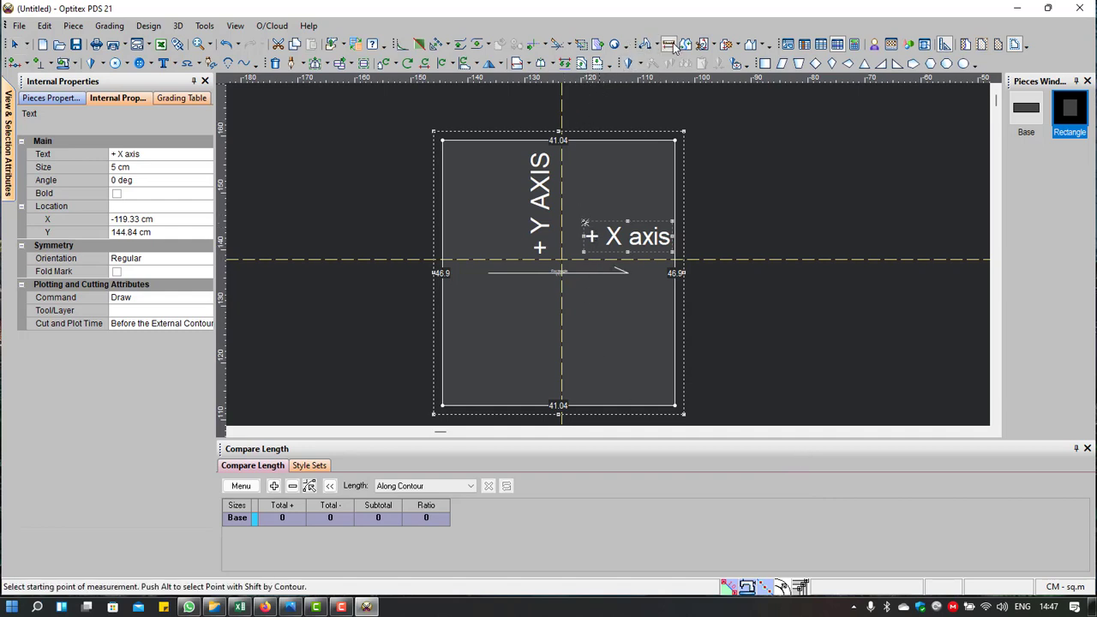
click(574, 195)
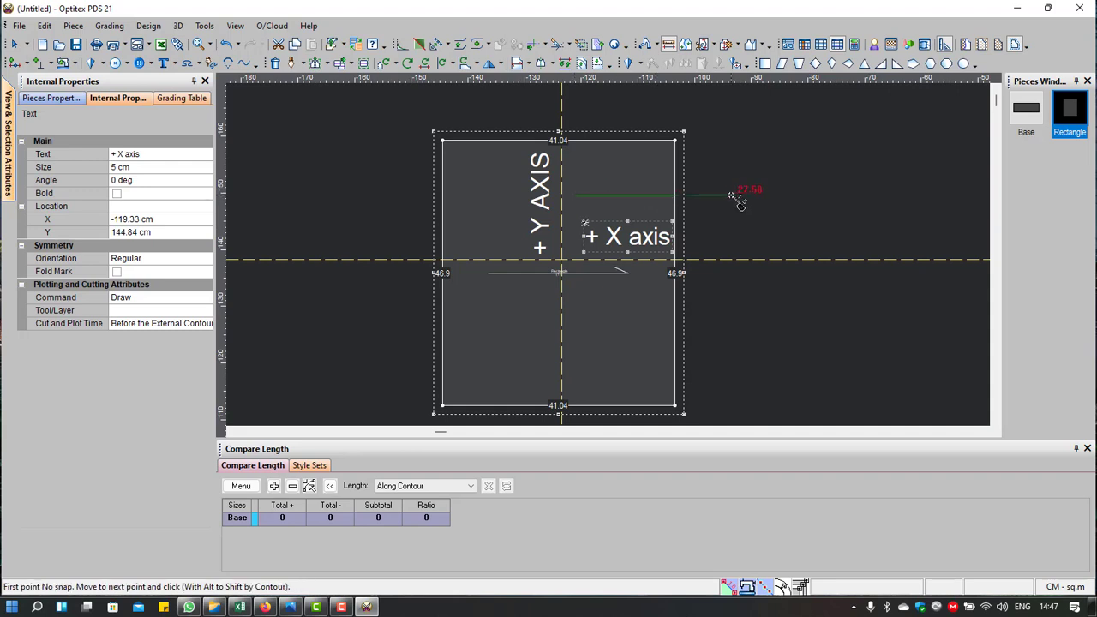
click(731, 195)
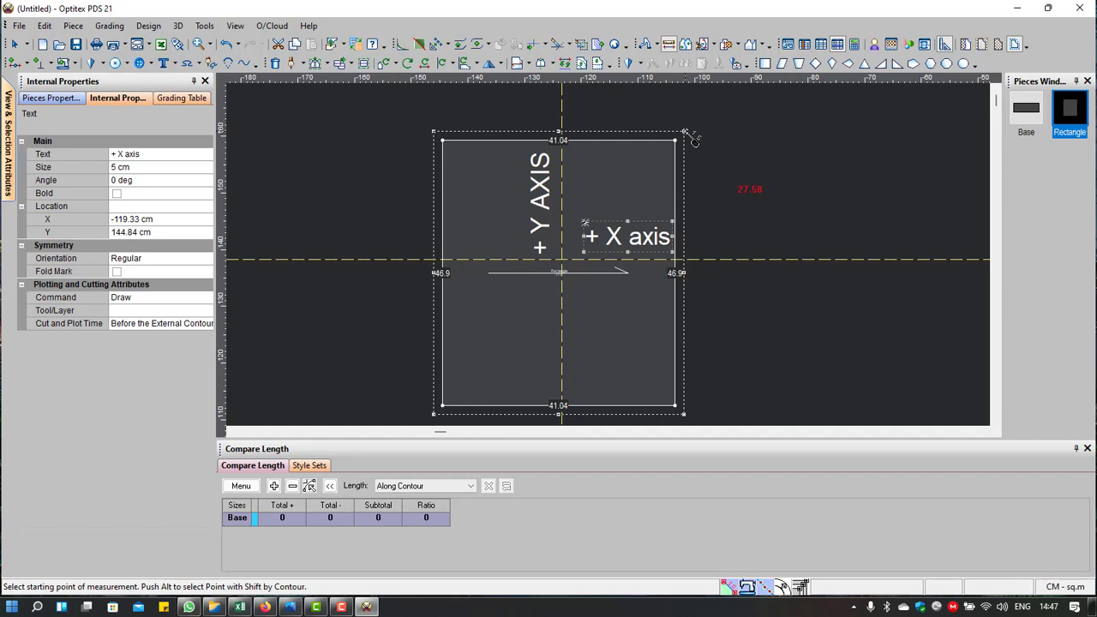
right_click(693, 138)
Step: Move the Rectangle's top-right corner 10 cm right, with a vertical offset of 0
click(683, 142)
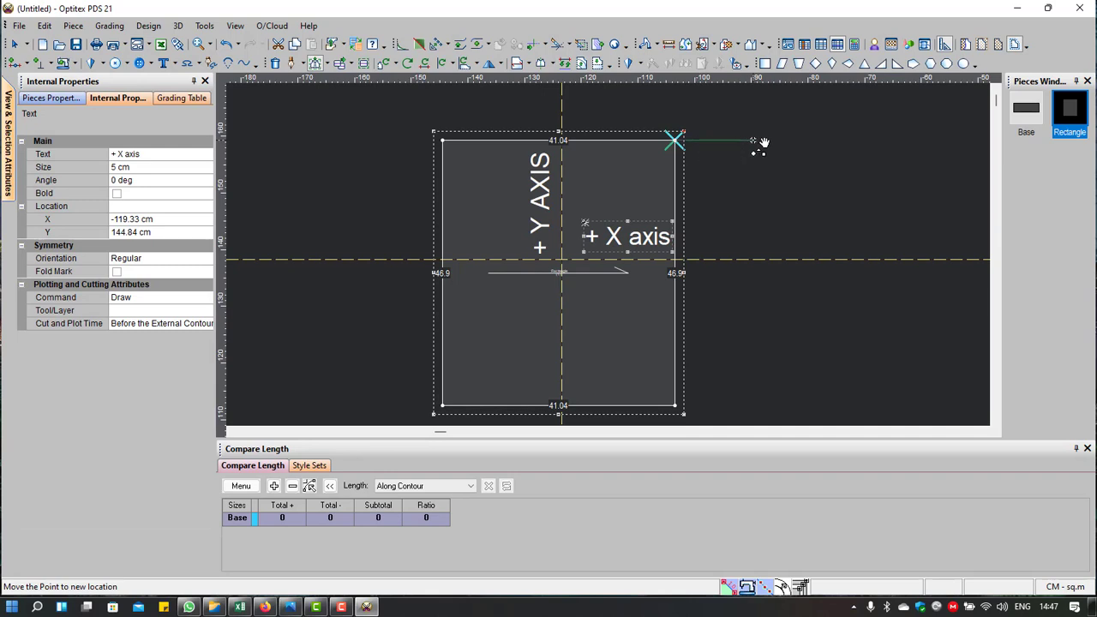
click(753, 141)
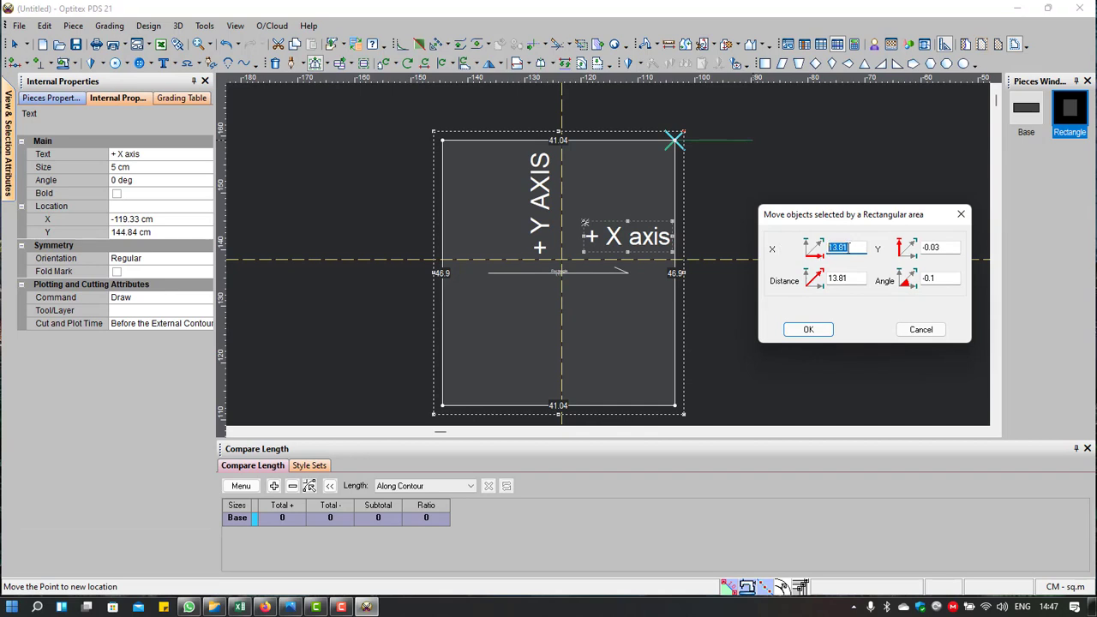
text(10)
key(Tab)
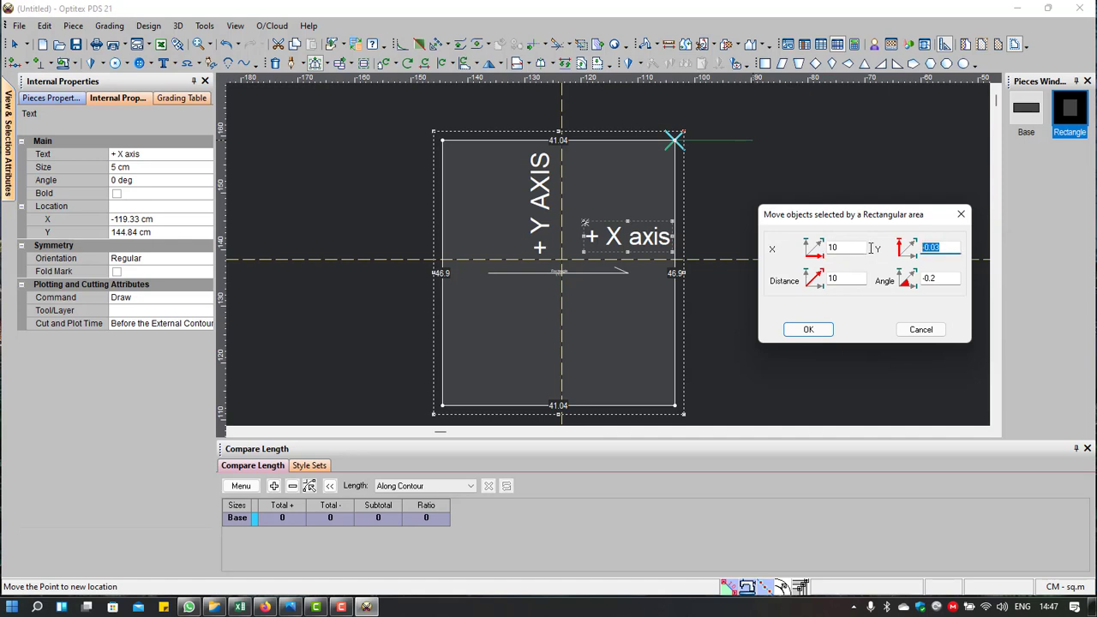
text(0)
click(806, 330)
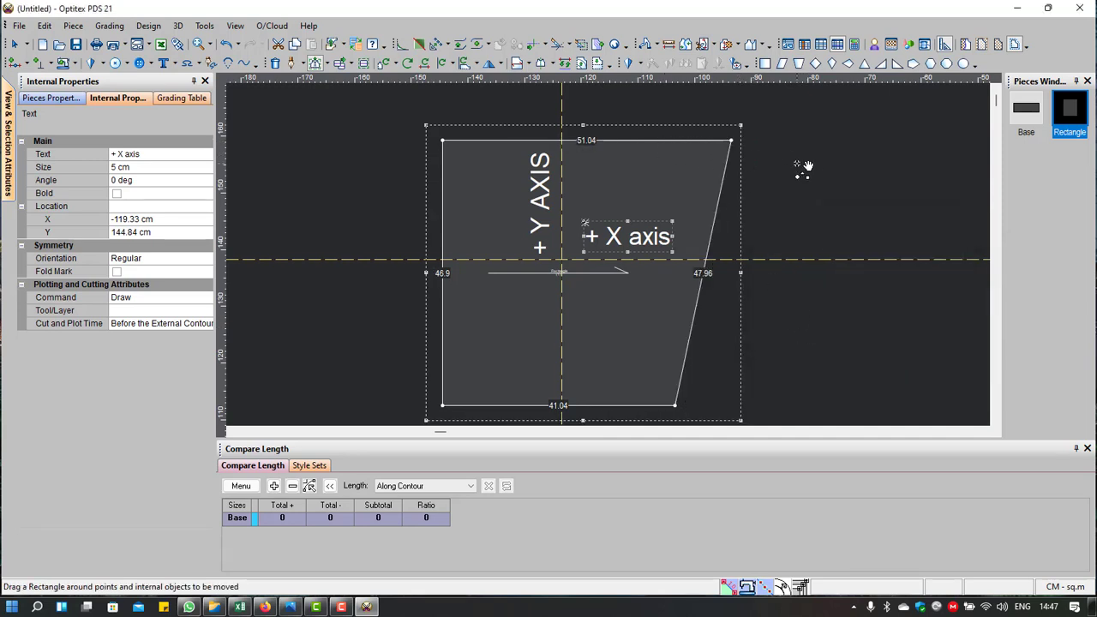
Step: Undo the corner move, then inspect the top-right point's move offset (X -7.48) without applying it
key(ctrl+z)
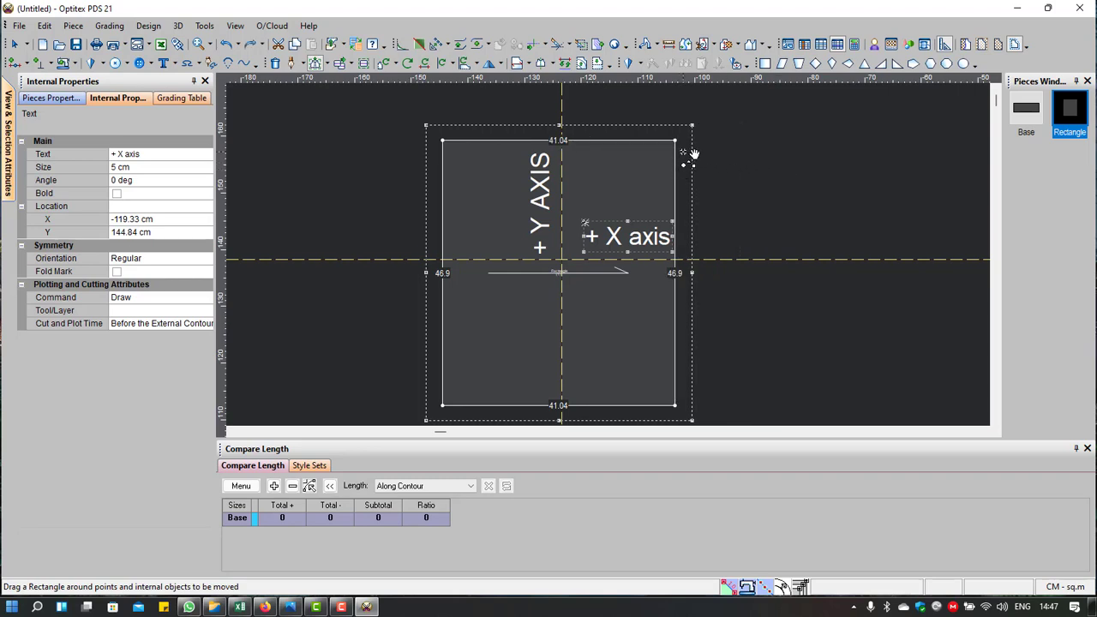
drag(692, 130, 664, 167)
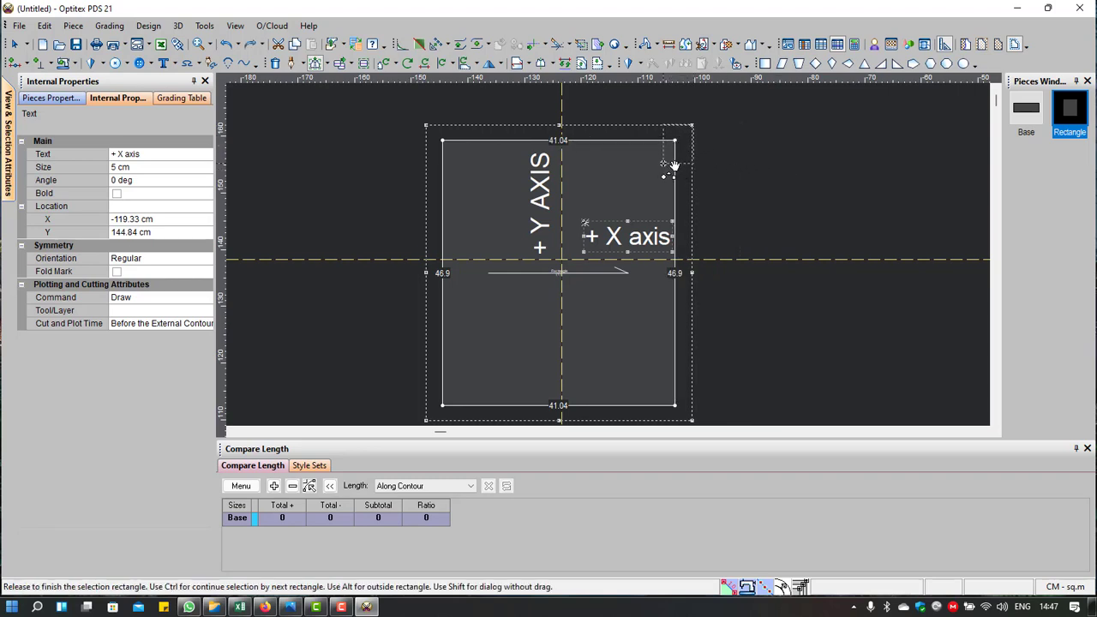
click(686, 142)
click(631, 139)
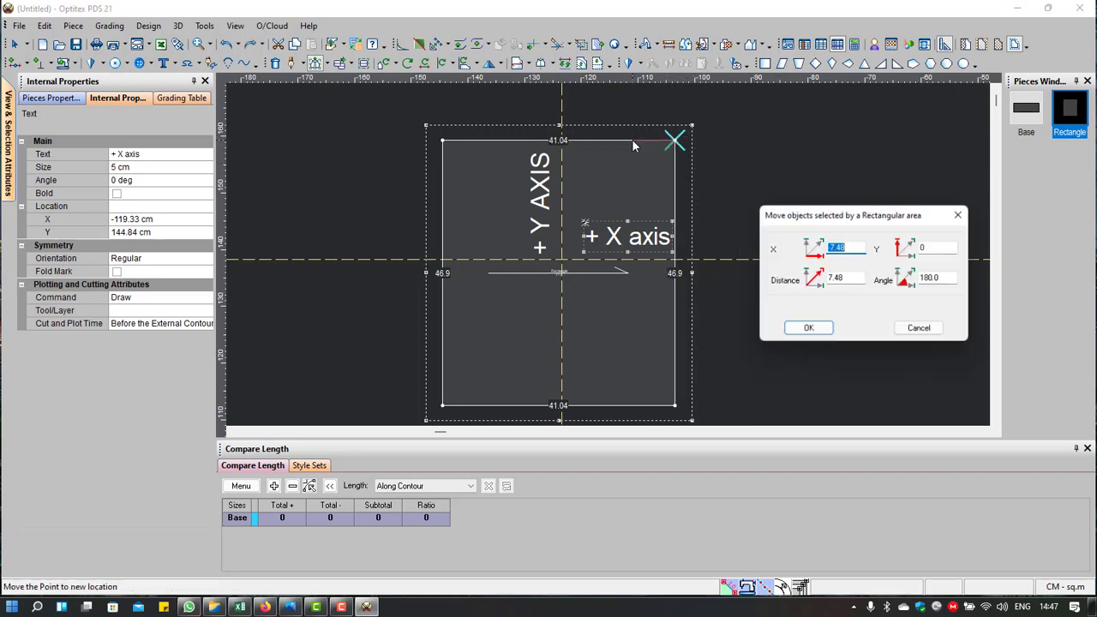
click(838, 247)
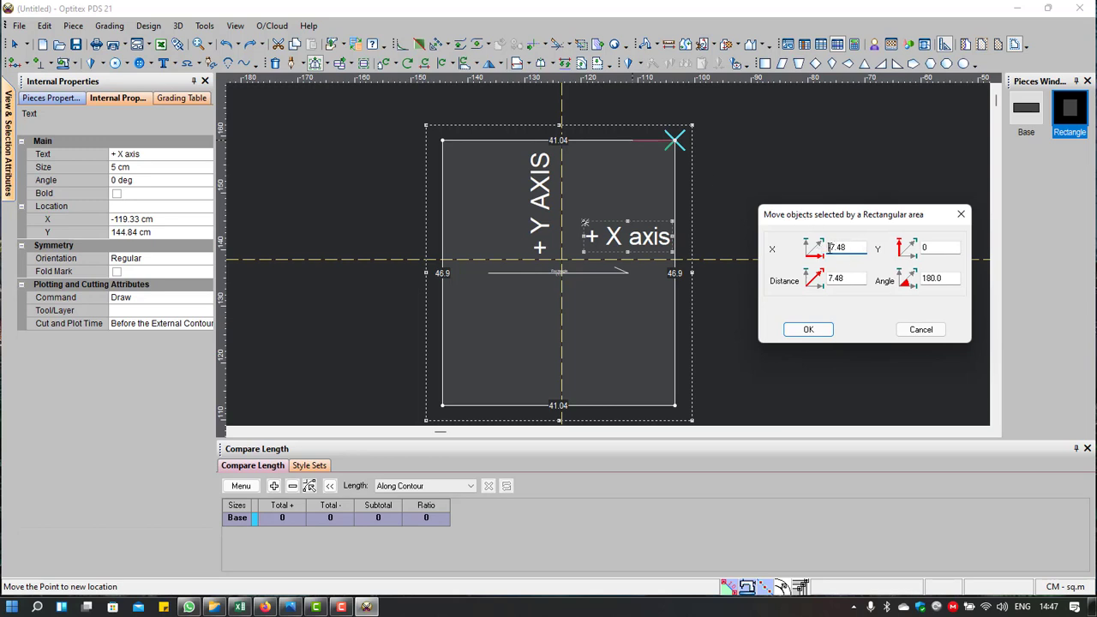
drag(861, 246, 815, 241)
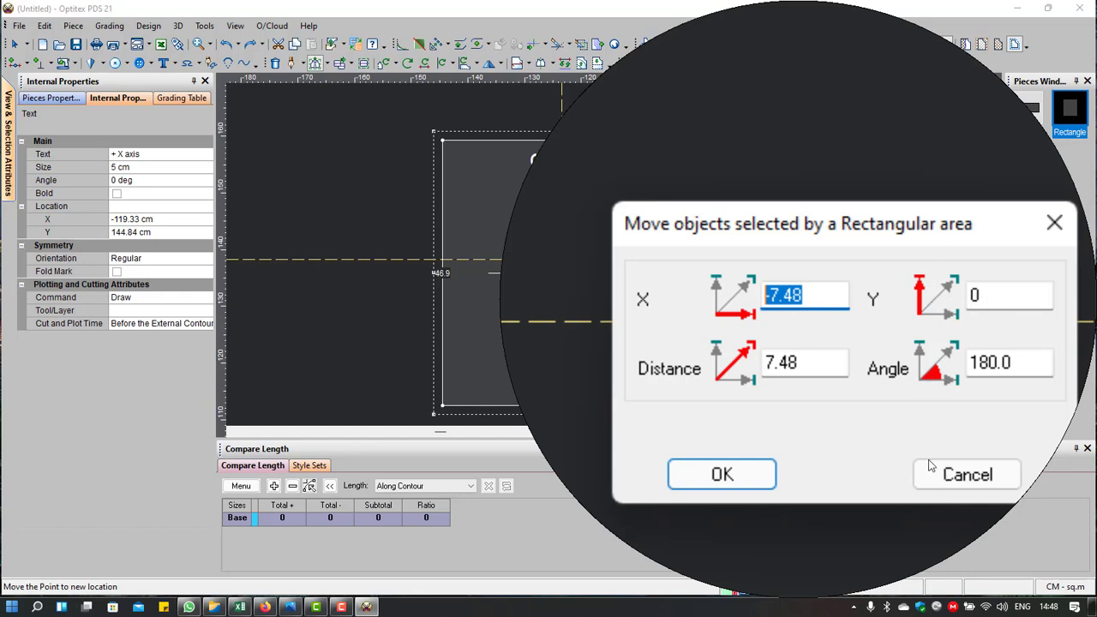
key(Return)
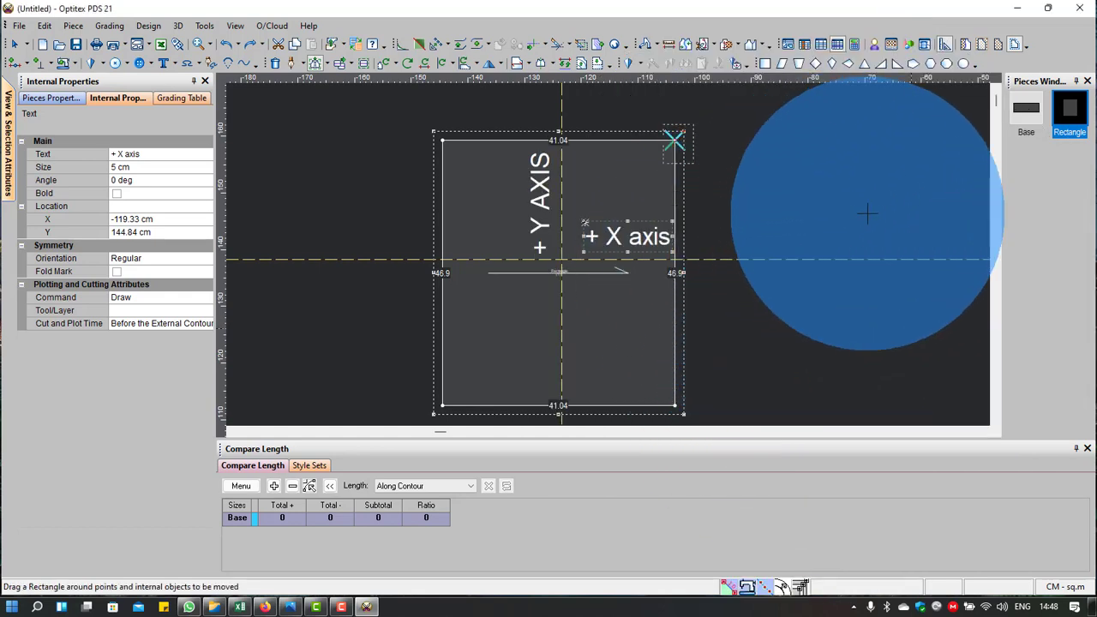
right_click(867, 214)
Step: Zoom onto the Base piece and try moving its shoulder corner point, then cancel
click(939, 298)
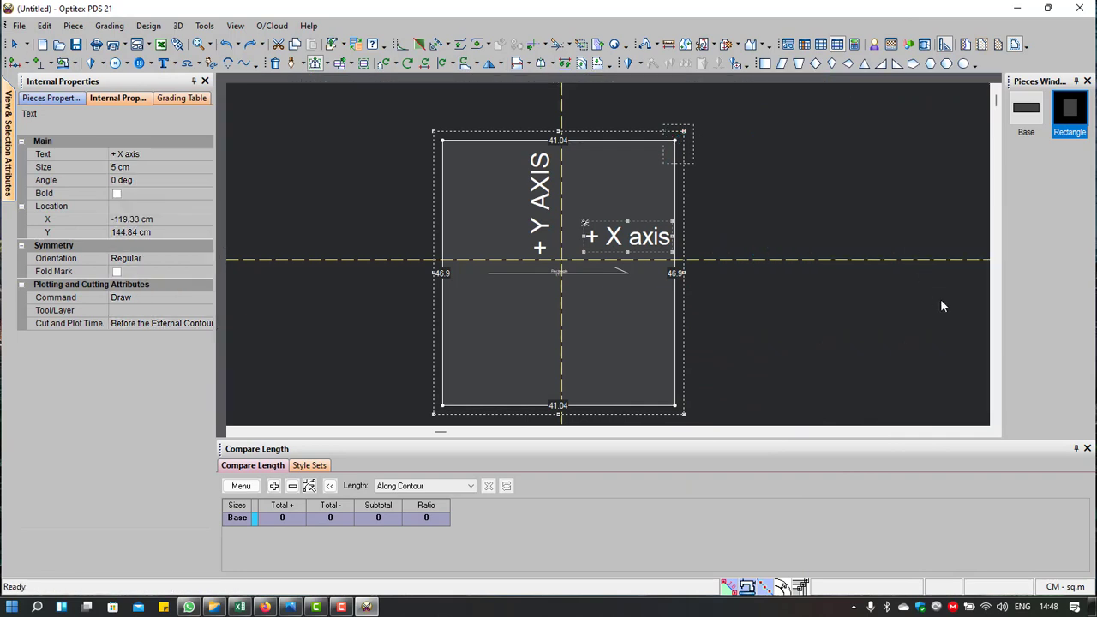
scroll(720, 423, up, 1)
scroll(618, 243, up, 1)
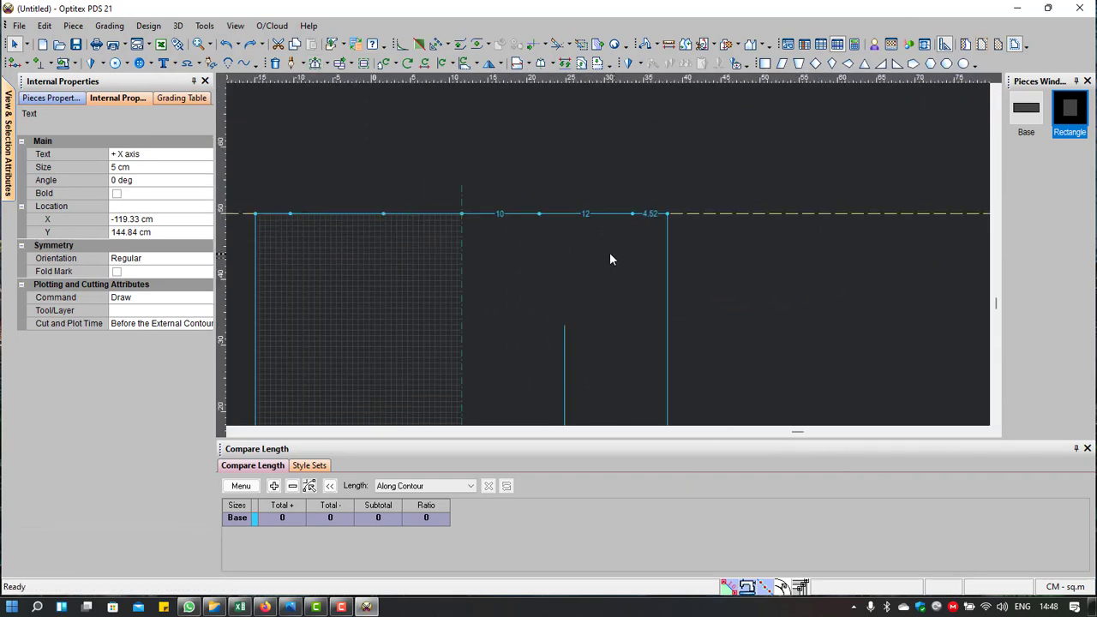
scroll(609, 252, up, 1)
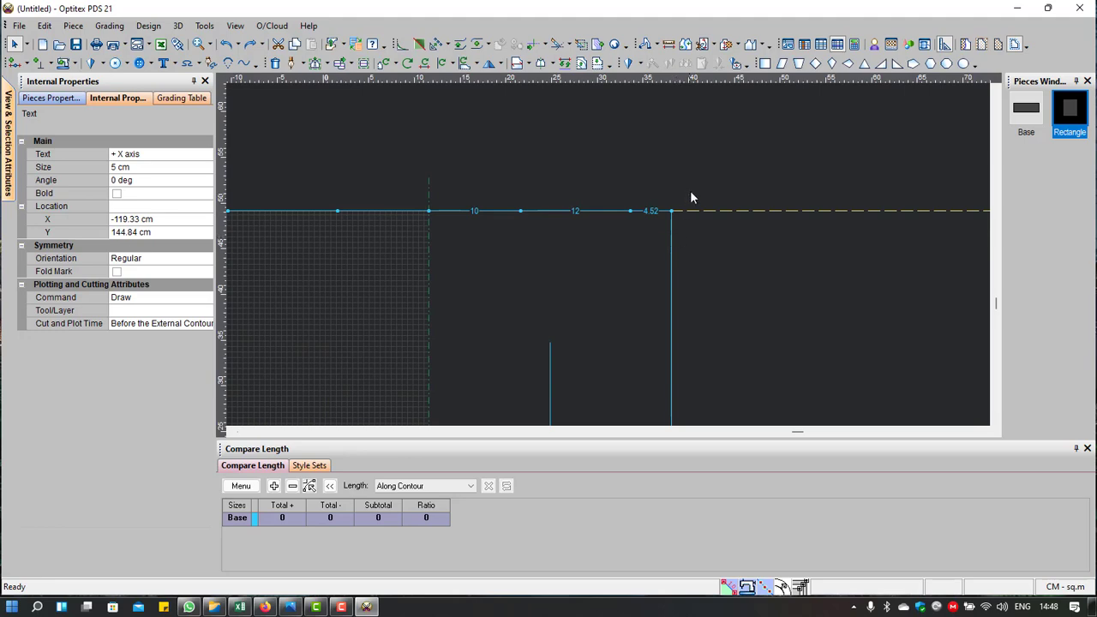
mouse_move(694, 171)
mouse_down()
mouse_move(622, 236)
mouse_move(624, 248)
mouse_up()
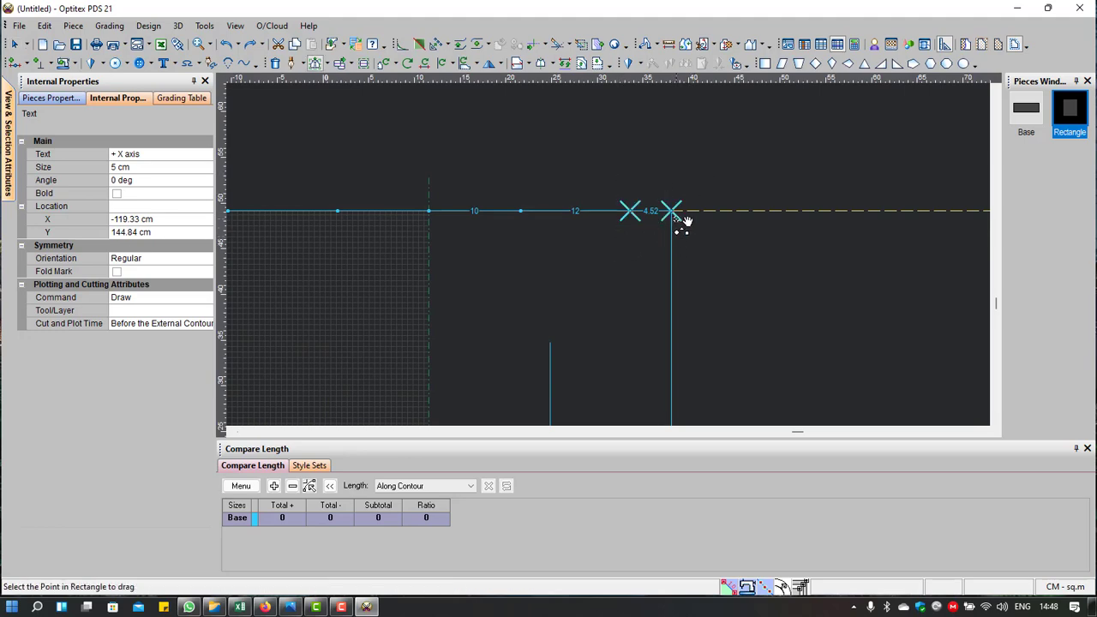
drag(676, 211, 670, 242)
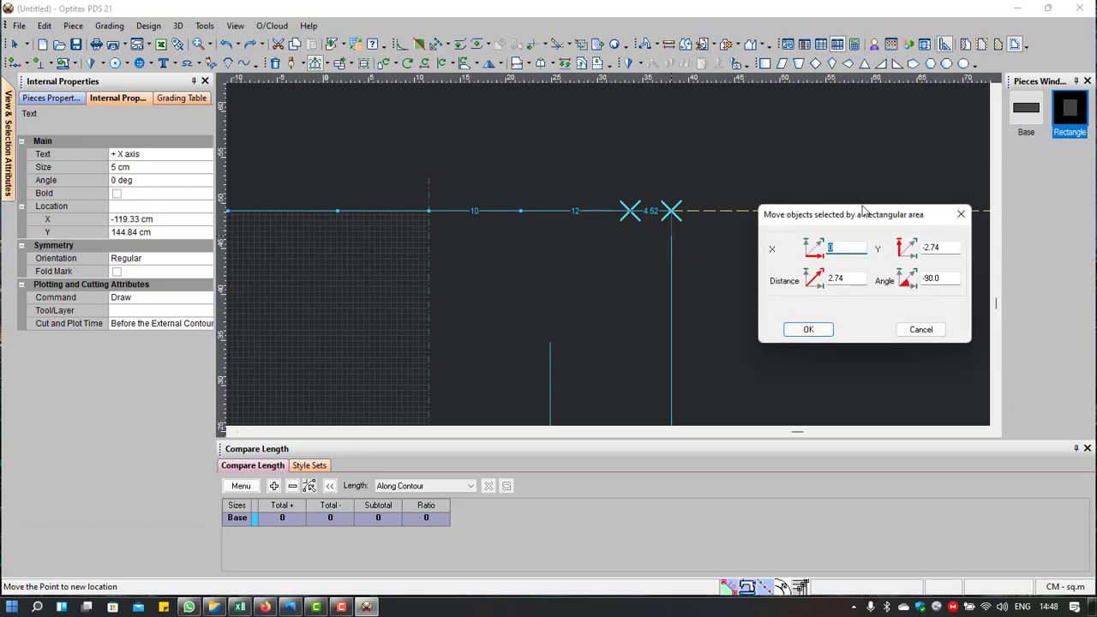
drag(861, 213, 825, 203)
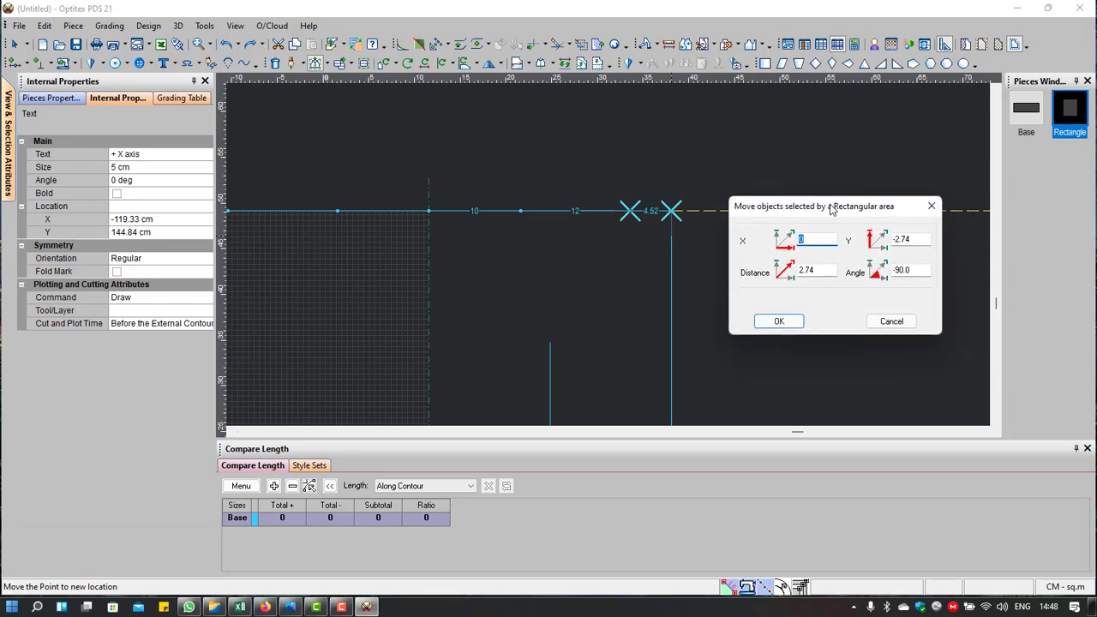
double_click(917, 237)
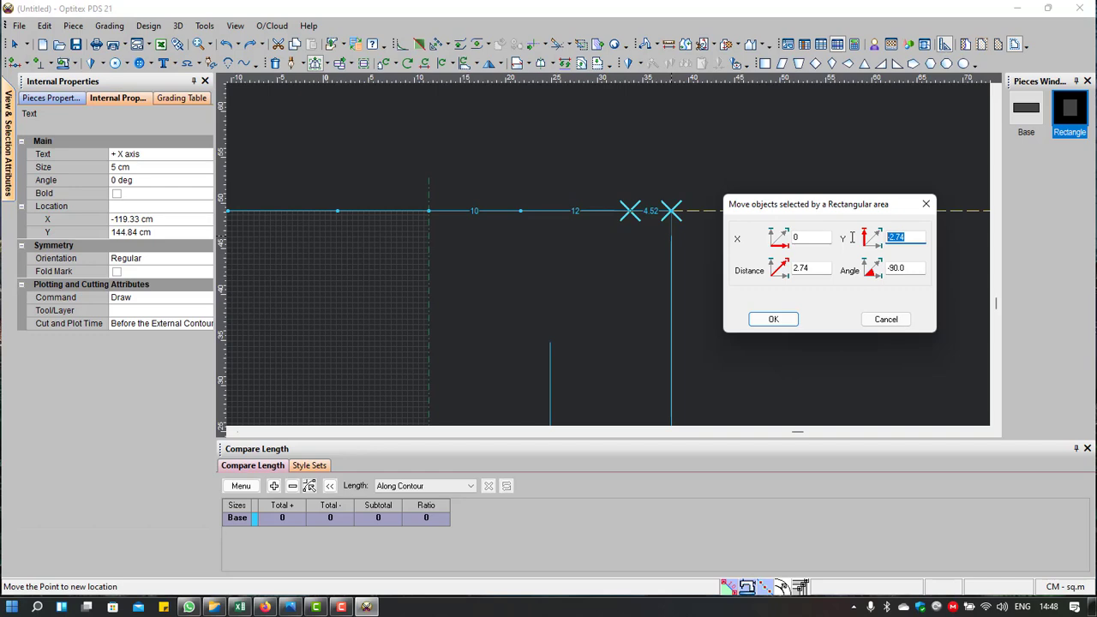
key(BackSpace)
text(-3)
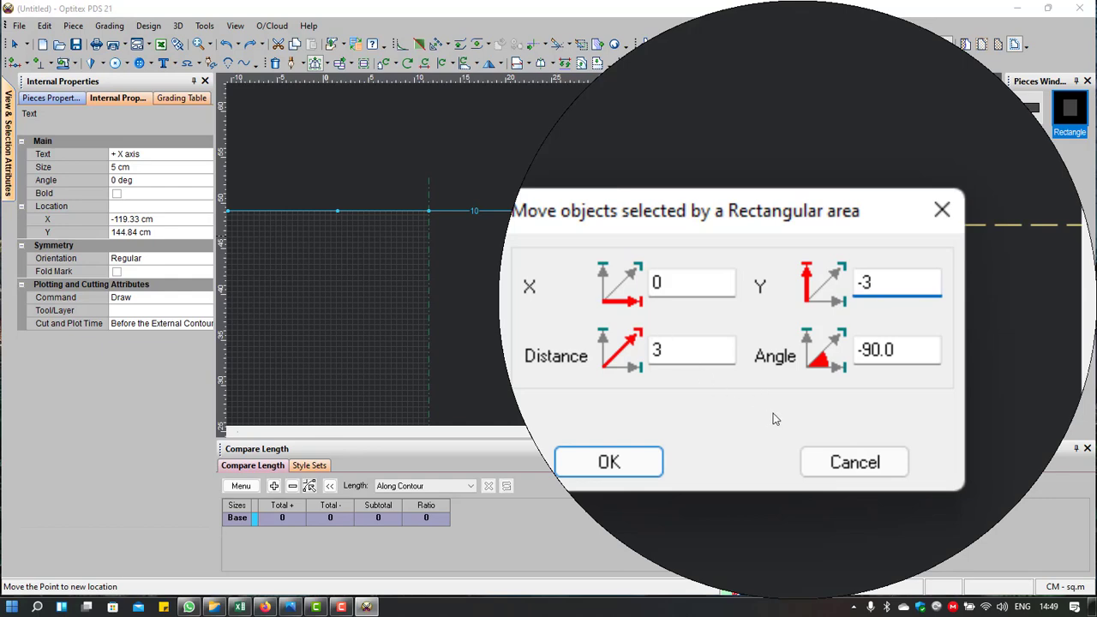
click(855, 462)
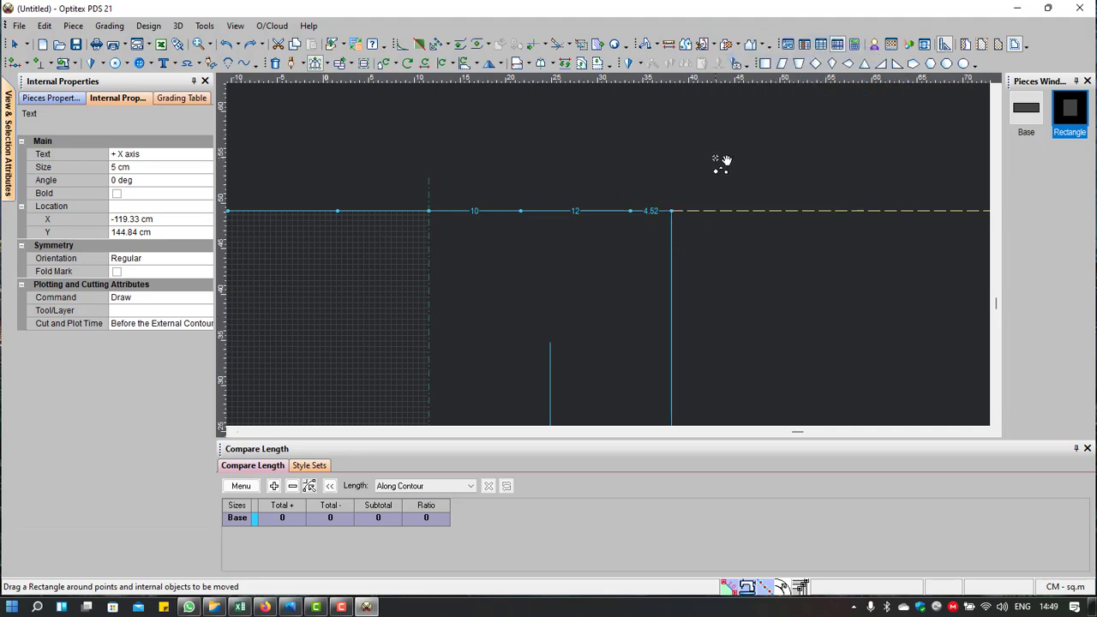
Step: Lower both shoulder-end points by 3 cm (Y = -3)
drag(718, 160, 618, 244)
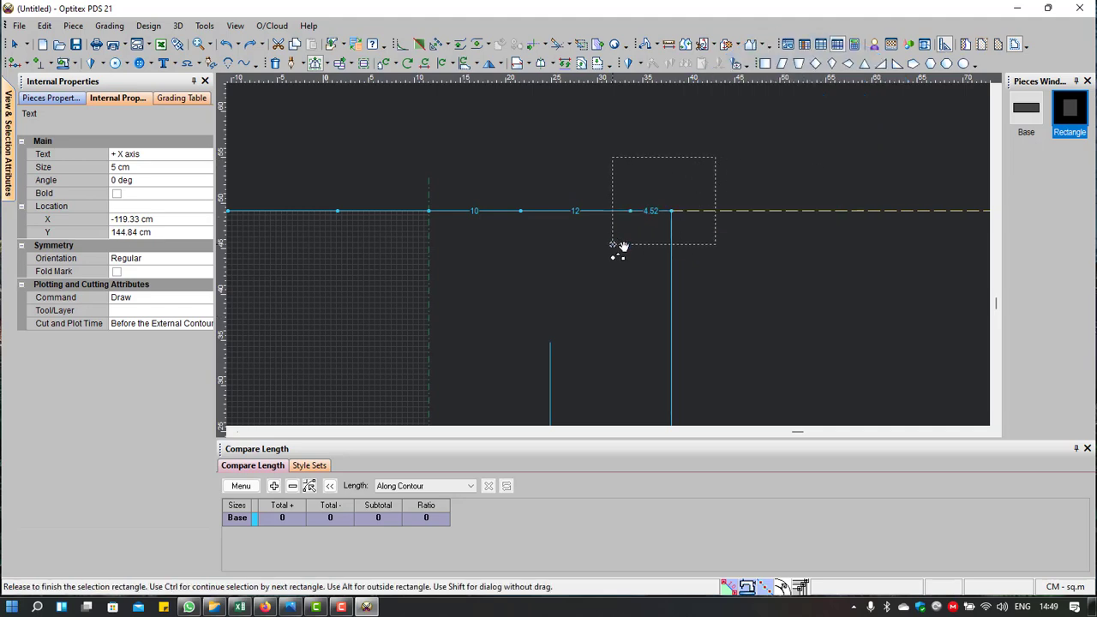
click(674, 215)
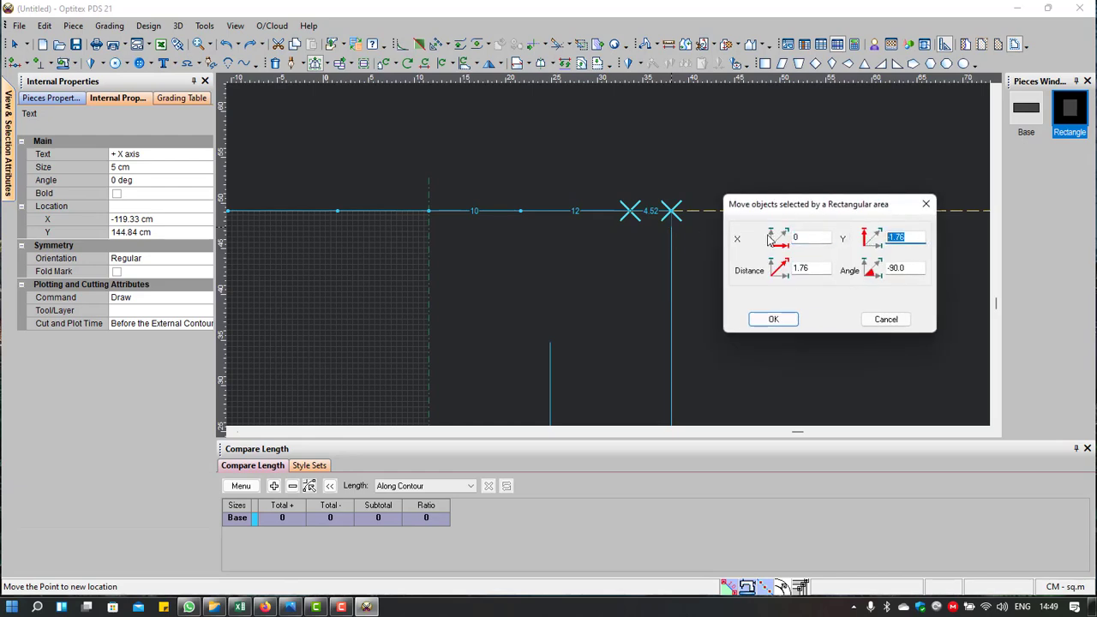
key(BackSpace)
text(-3)
key(Return)
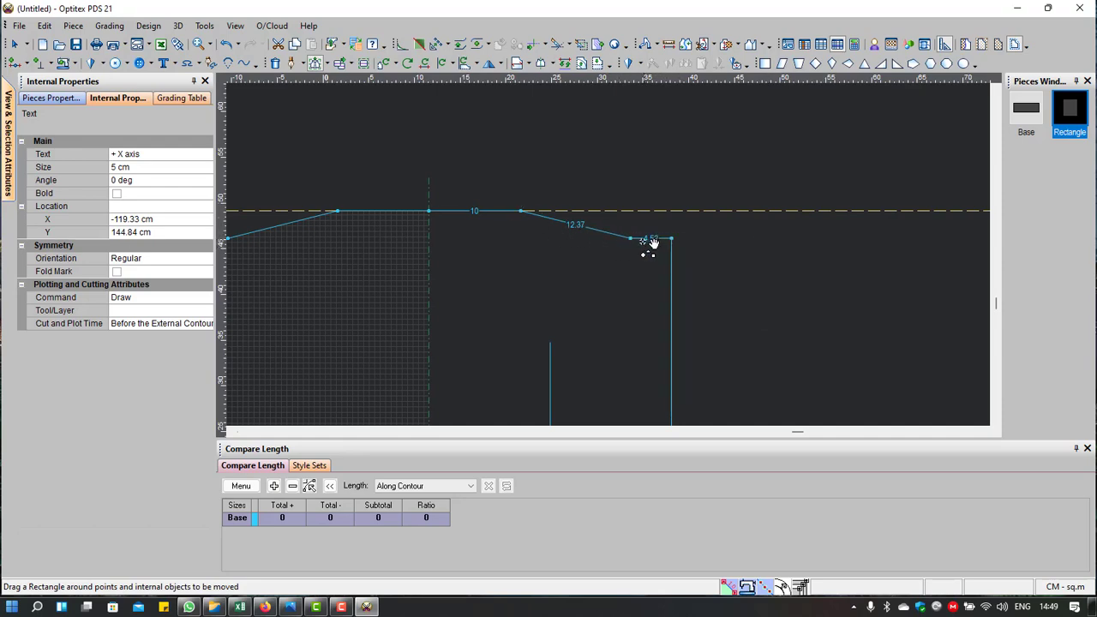
Step: Place horizontal and vertical guides through the Base piece's shoulder corner
drag(641, 82, 652, 242)
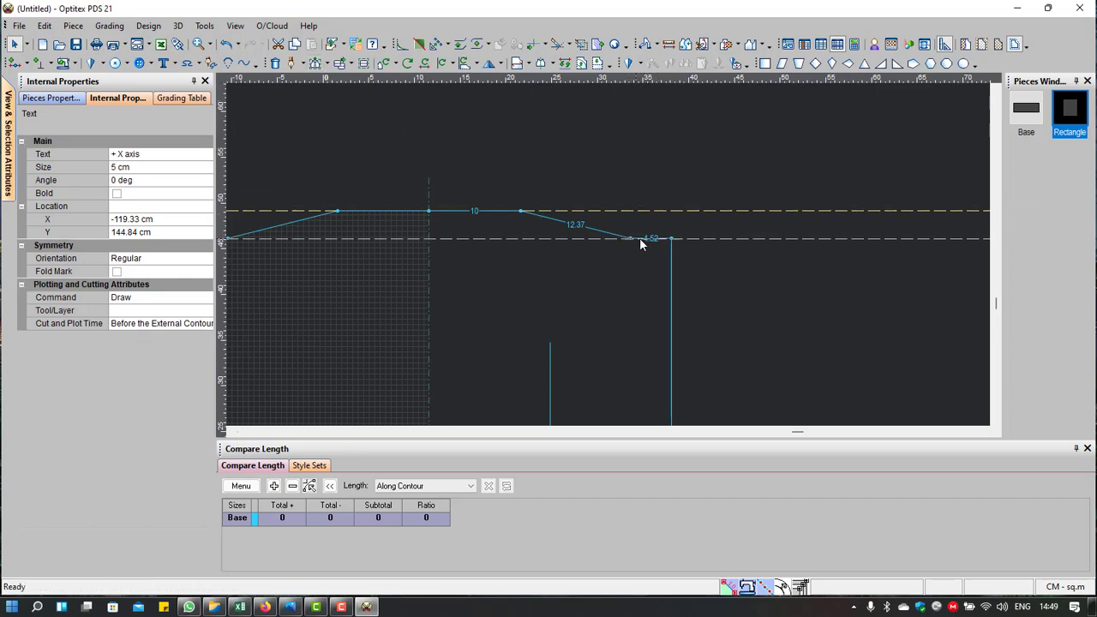
drag(652, 237, 671, 239)
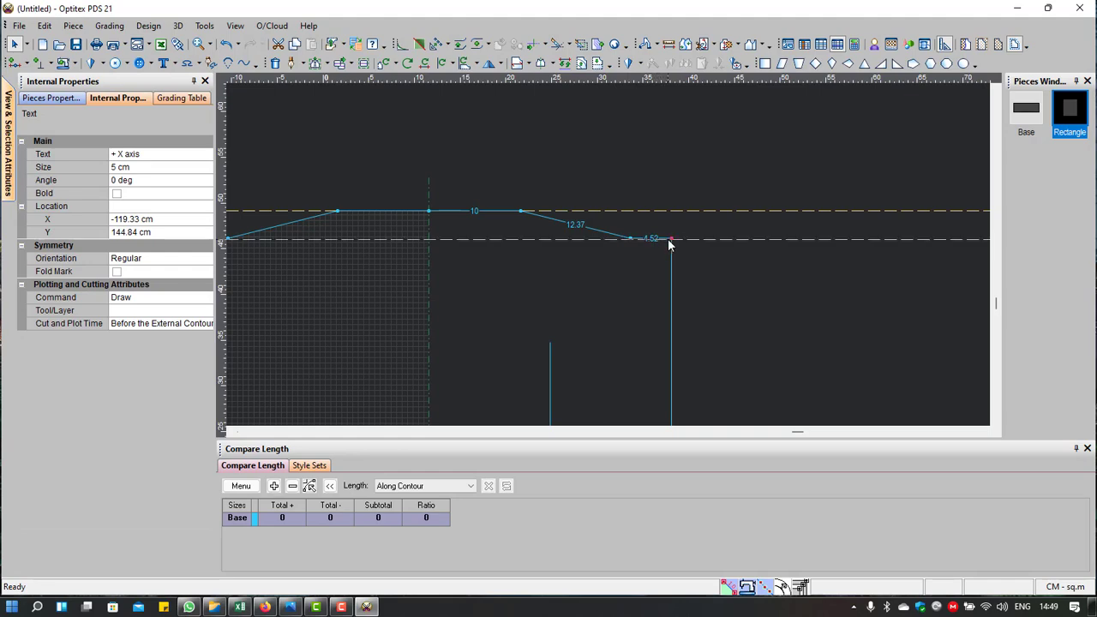
click(669, 239)
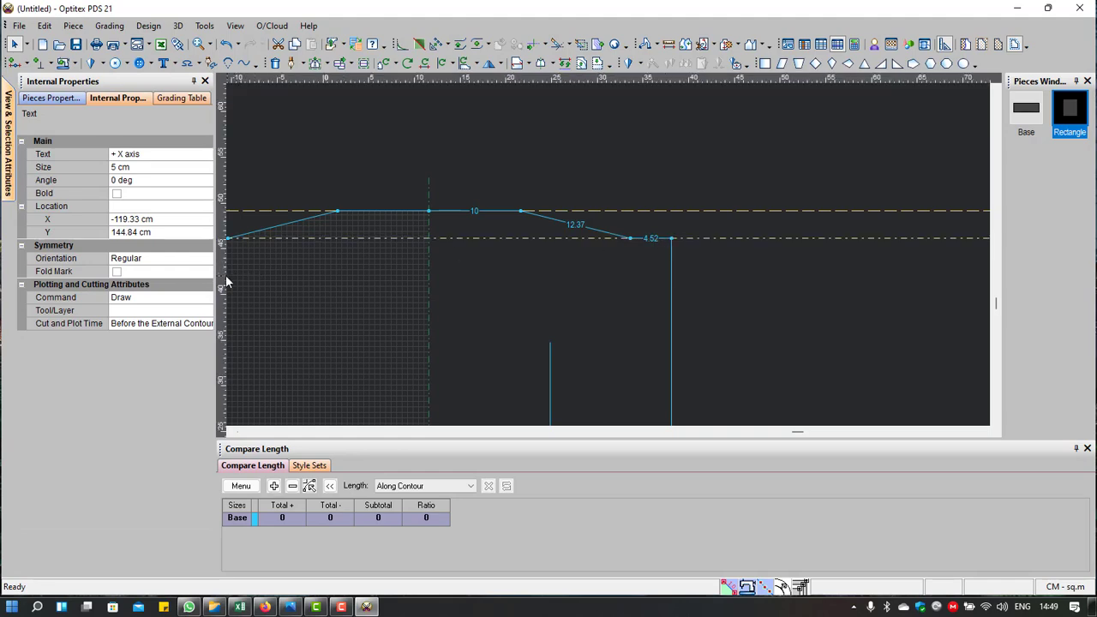
click(630, 239)
click(671, 239)
scroll(610, 288, down, 1)
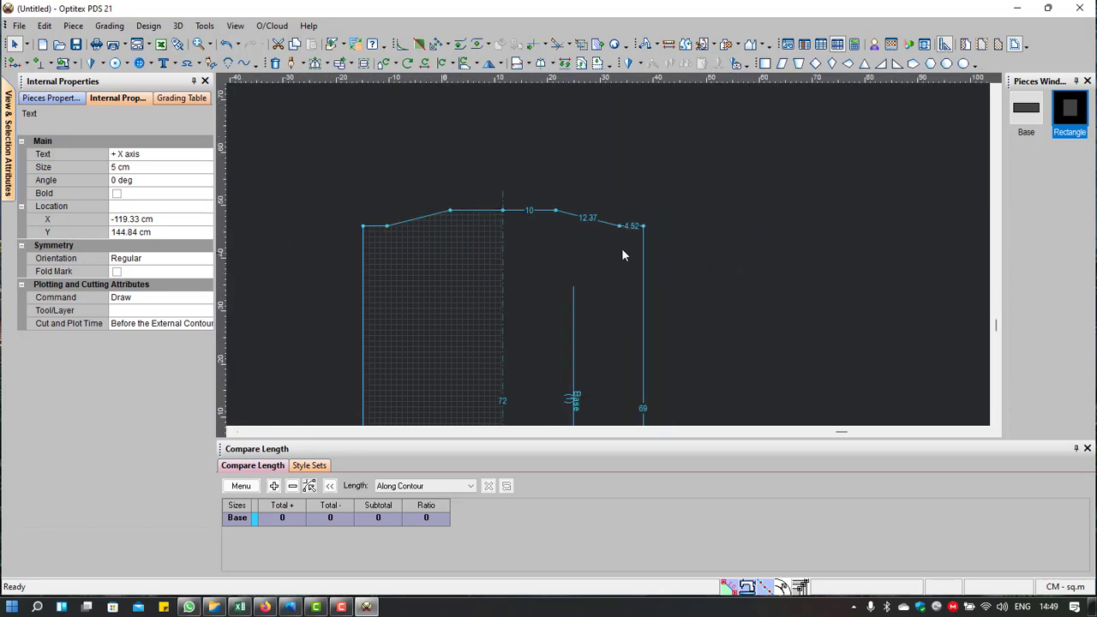
scroll(621, 250, up, 1)
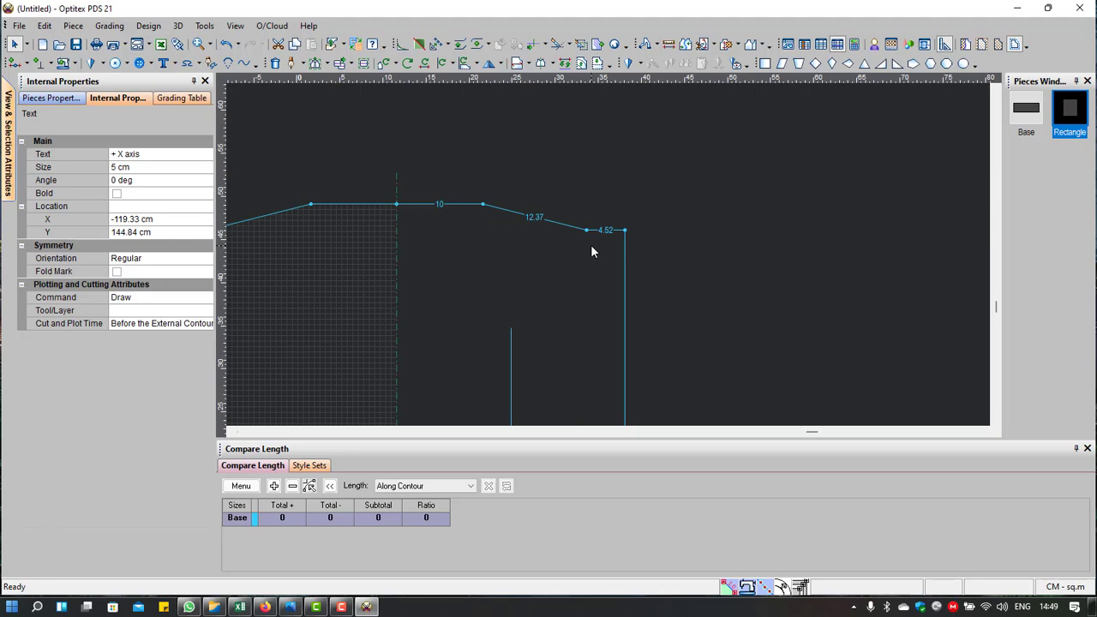
scroll(520, 248, down, 1)
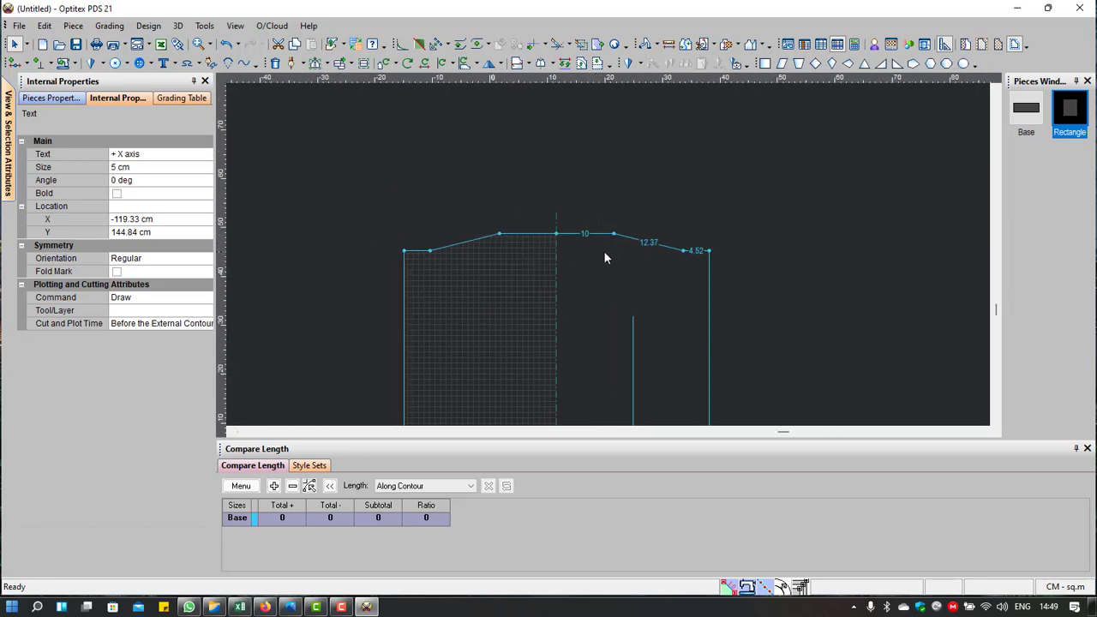
scroll(603, 250, up, 1)
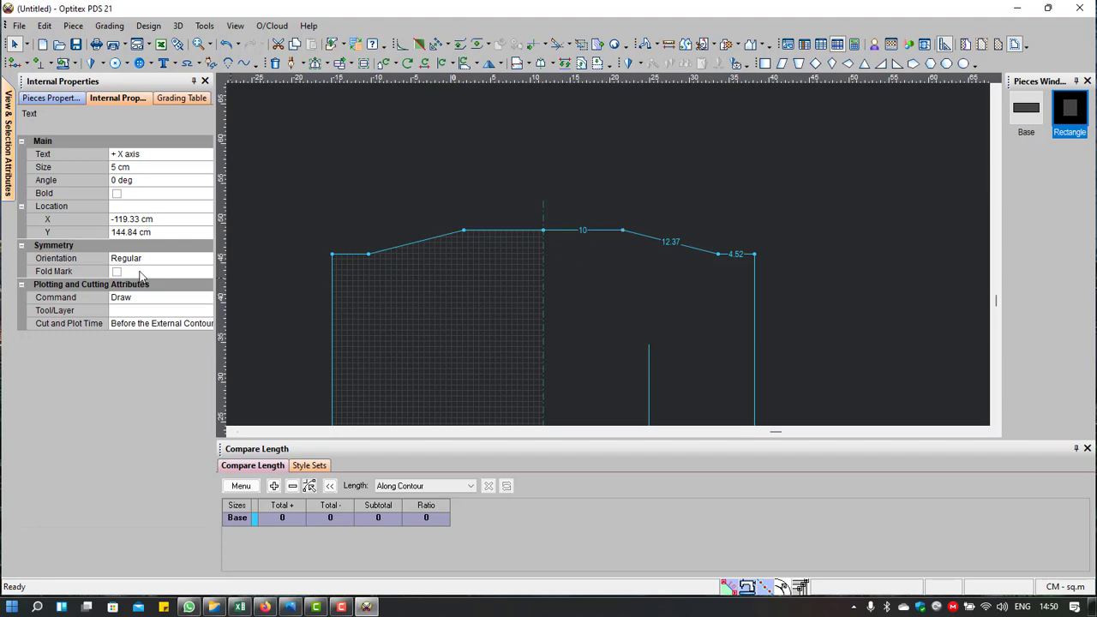
Step: Turn off Half for the Base piece in its properties and zoom out
click(545, 268)
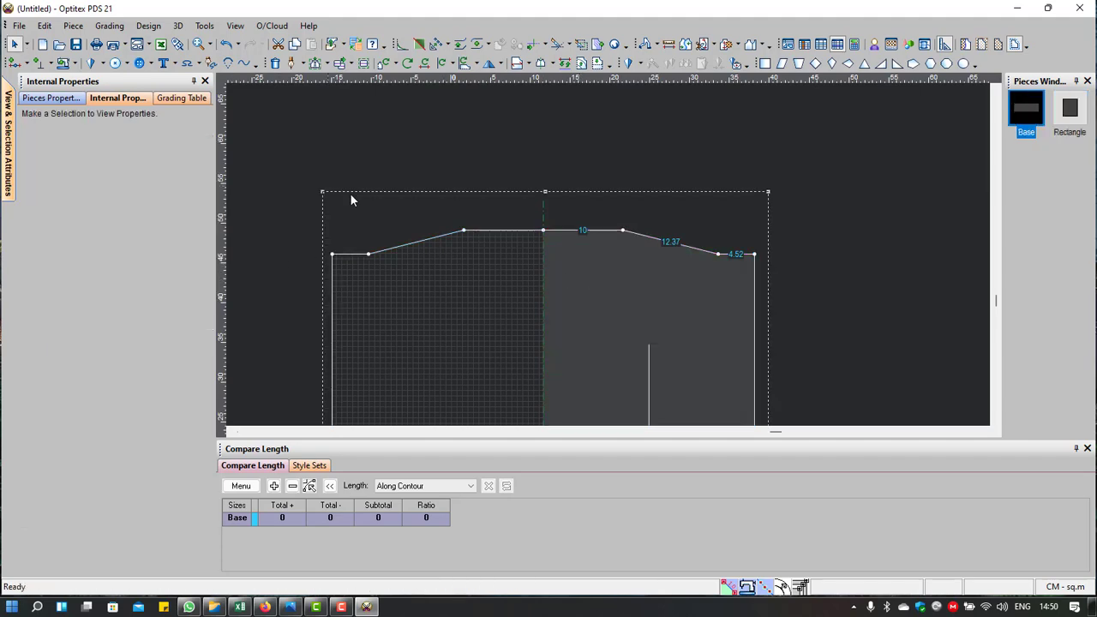
click(63, 100)
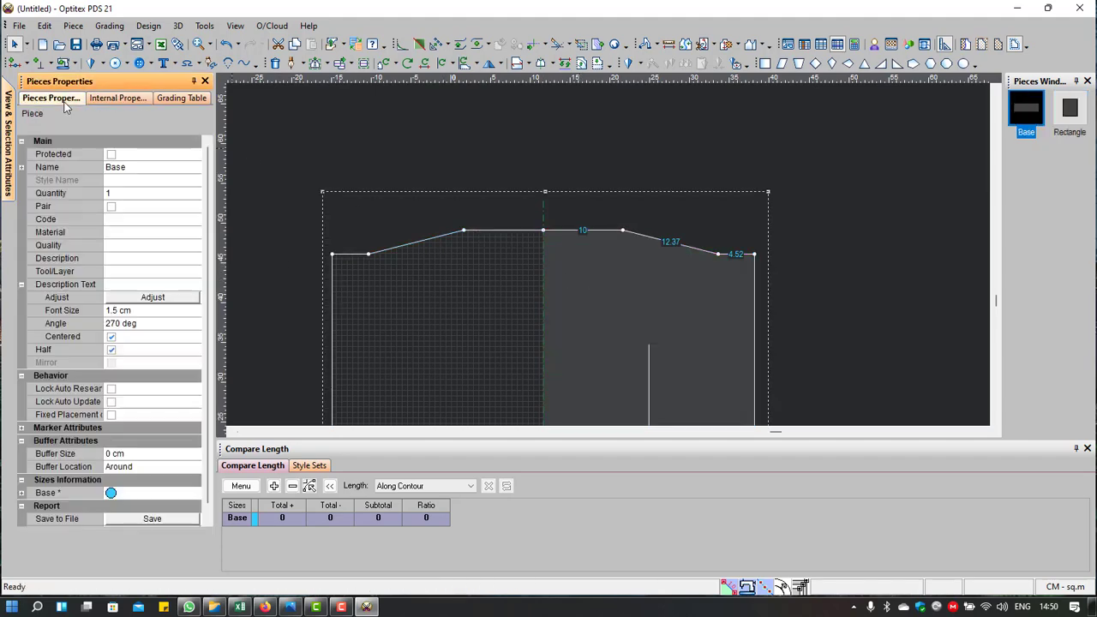
click(111, 349)
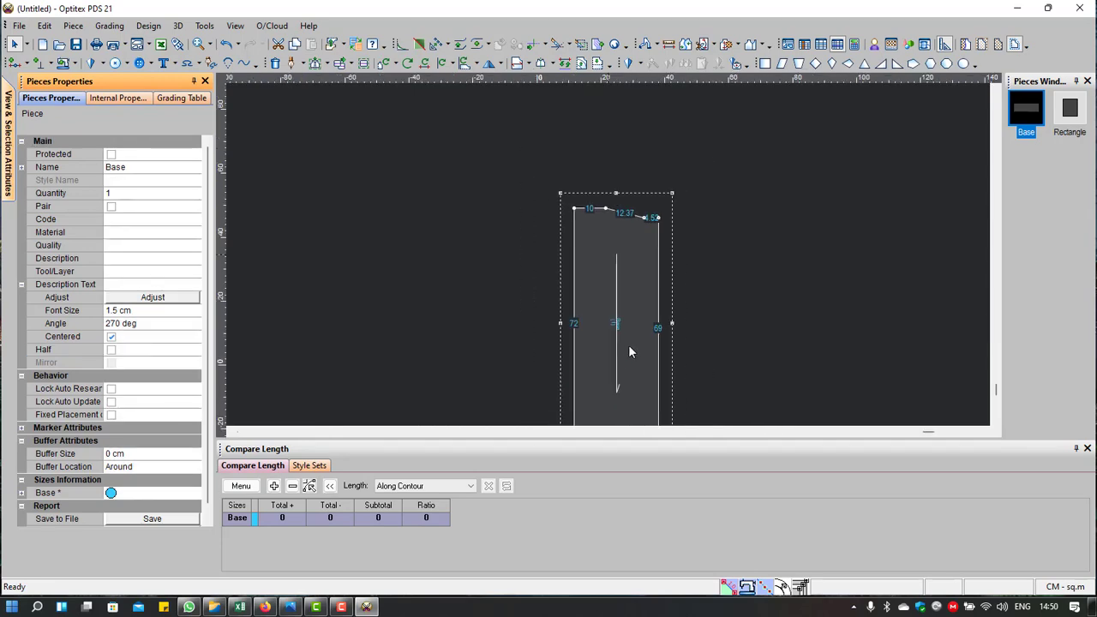
scroll(604, 257, down, 3)
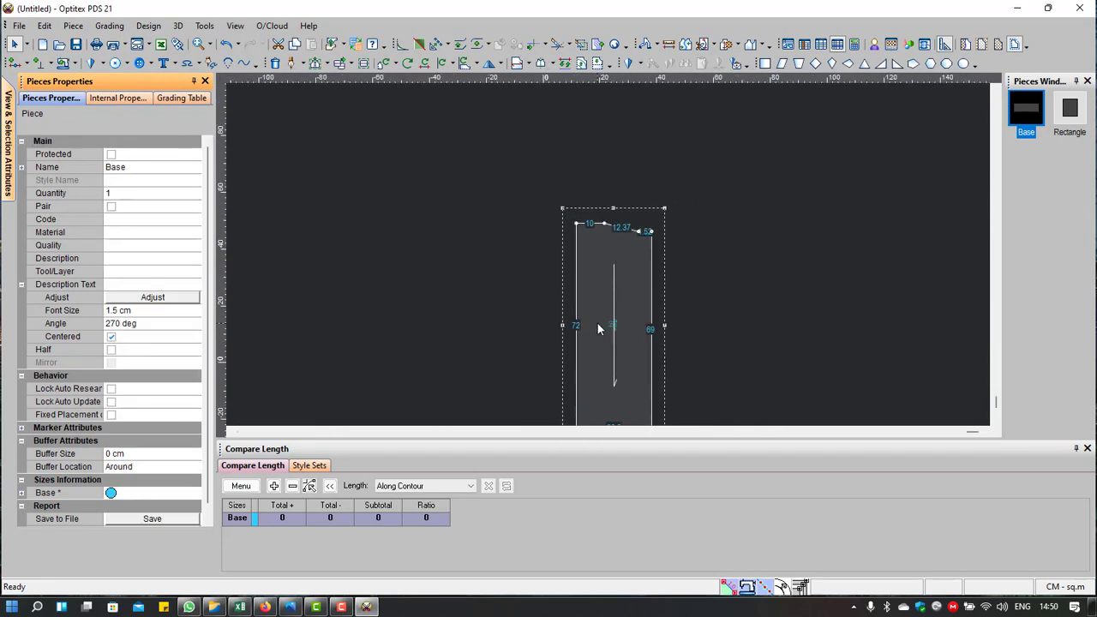
scroll(599, 291, up, 2)
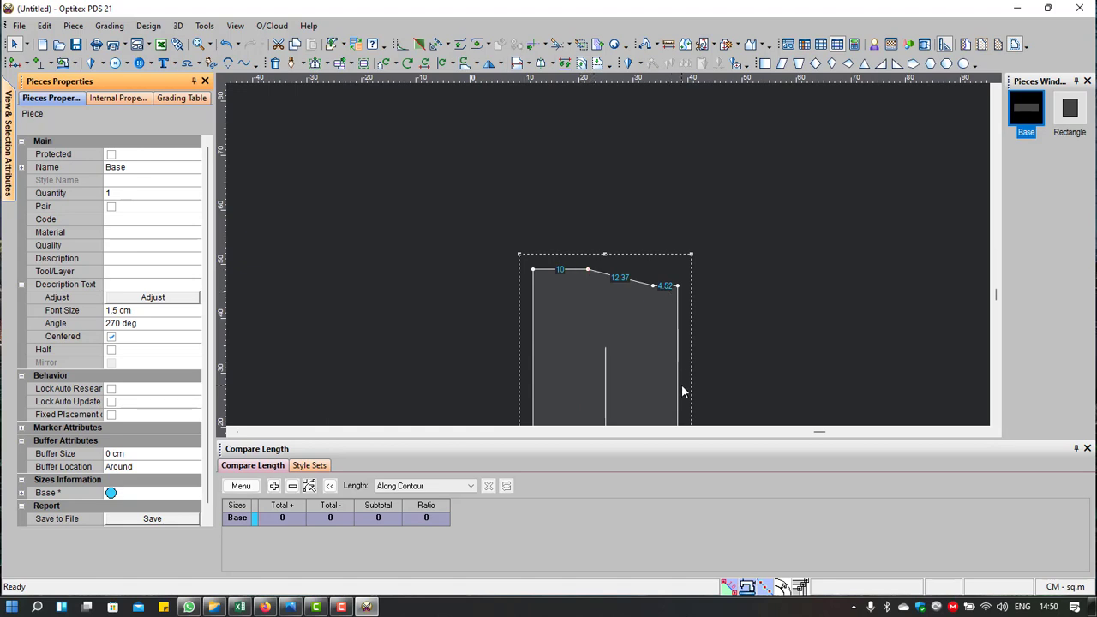
scroll(604, 266, down, 1)
scroll(617, 286, down, 2)
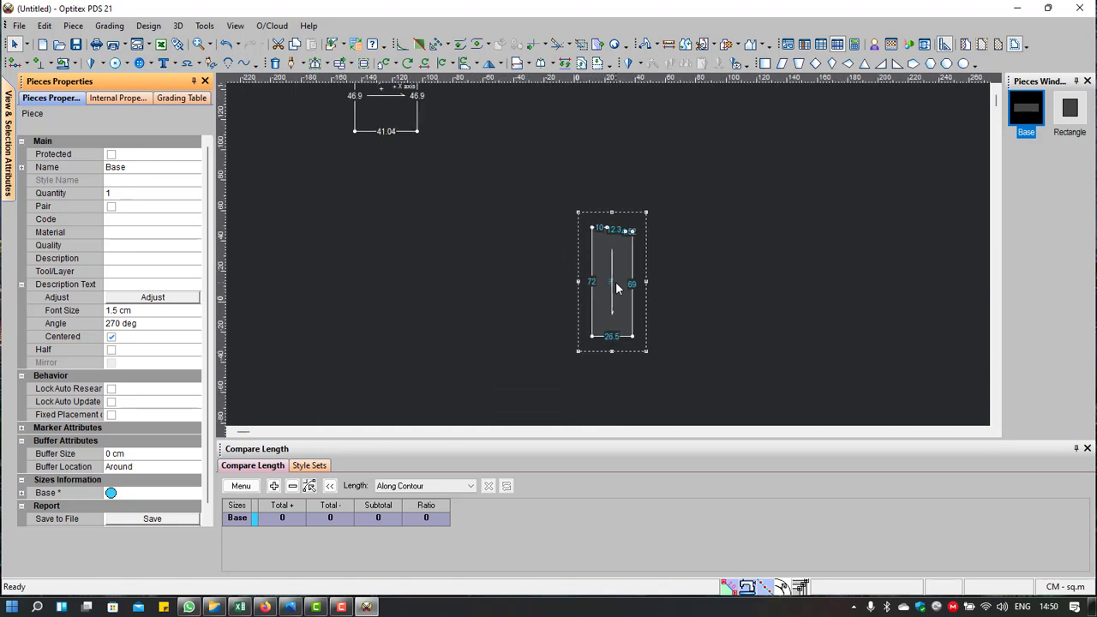
scroll(603, 237, up, 1)
scroll(602, 249, down, 1)
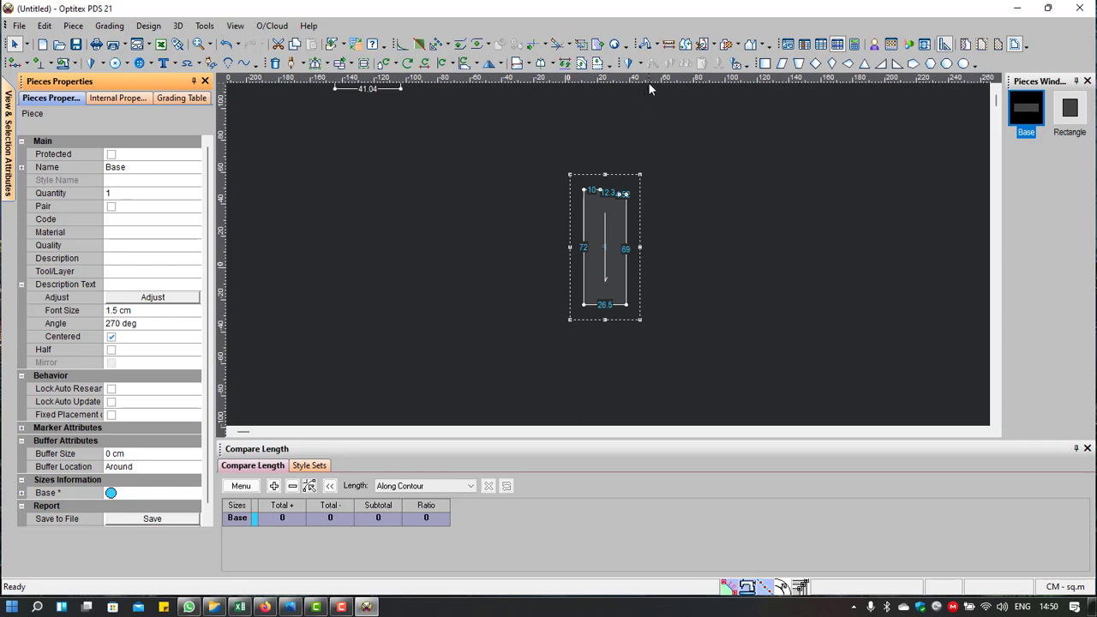
Step: Measure the Base piece from its top edge to the bottom, close the measurement window, and zoom onto the top
click(668, 44)
click(612, 199)
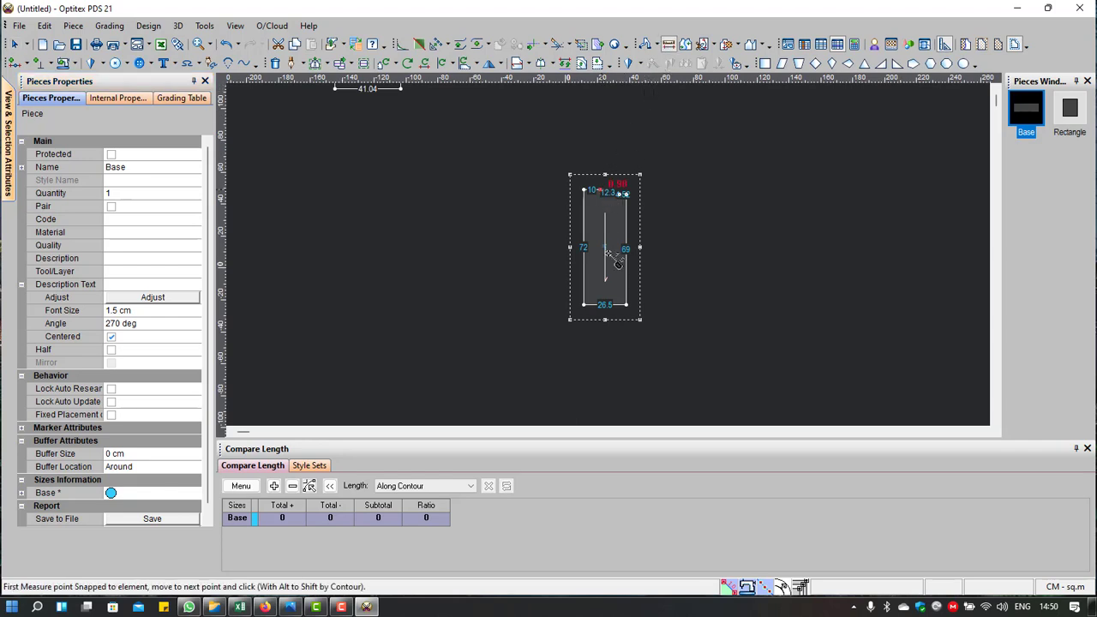
click(597, 306)
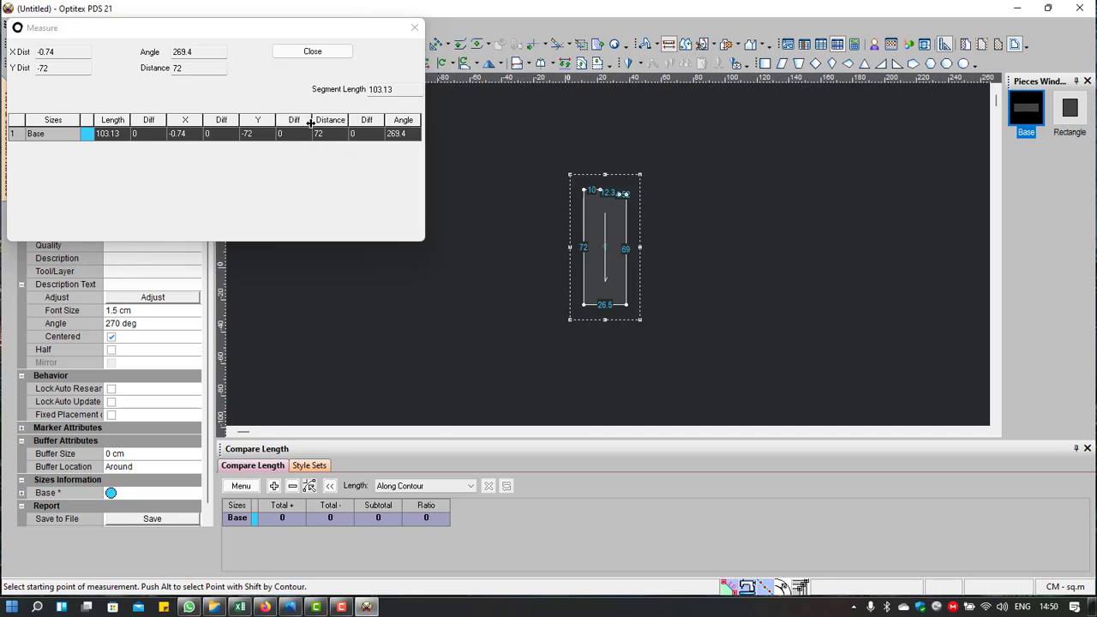
click(334, 54)
scroll(641, 238, up, 3)
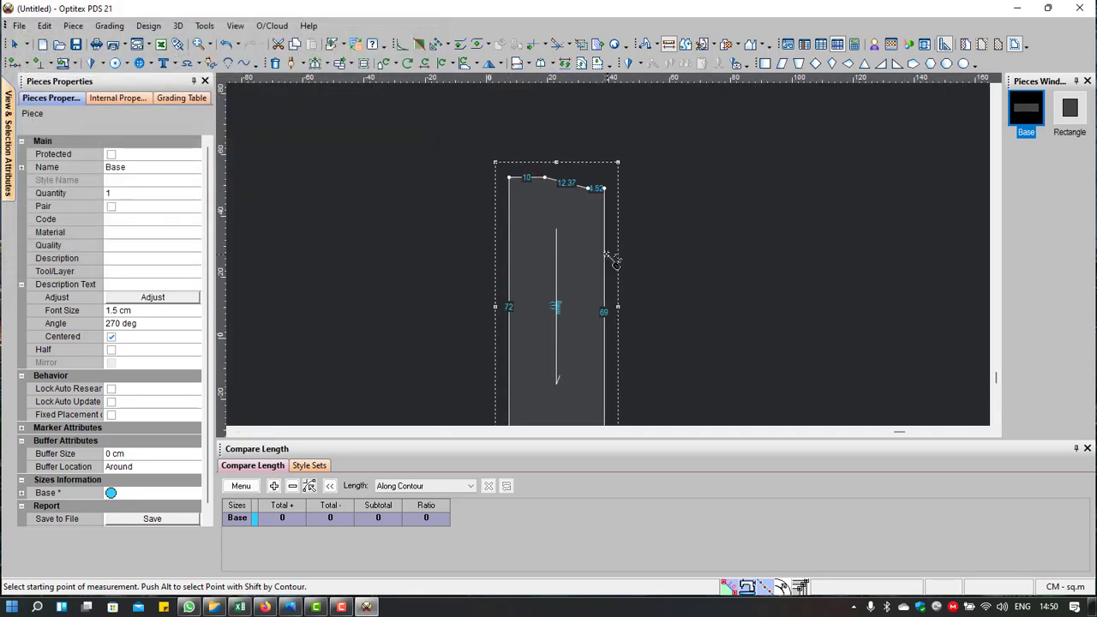
scroll(519, 176, up, 2)
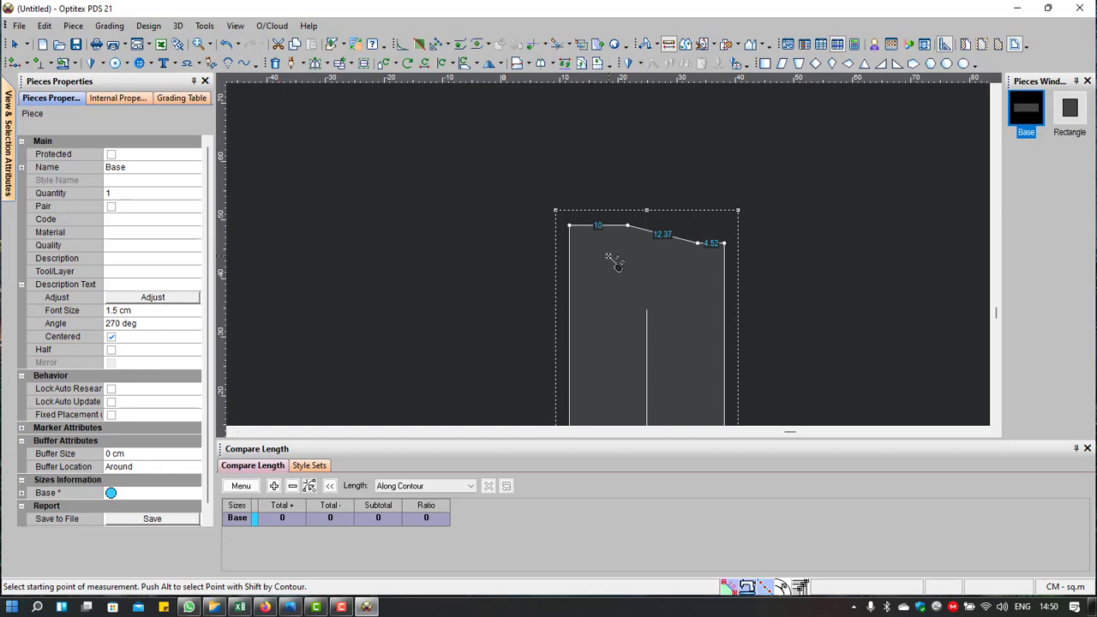
Step: In the Excel spec sheet, fill the FRONT NECK DROP row (row 18) blue and minimize Excel
click(240, 607)
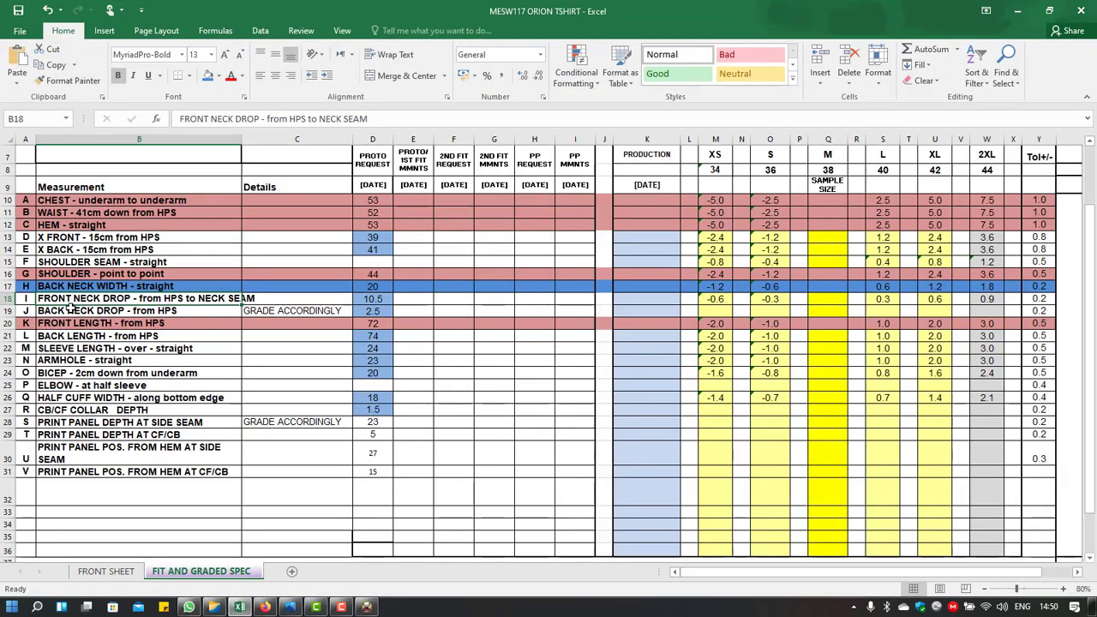
click(8, 298)
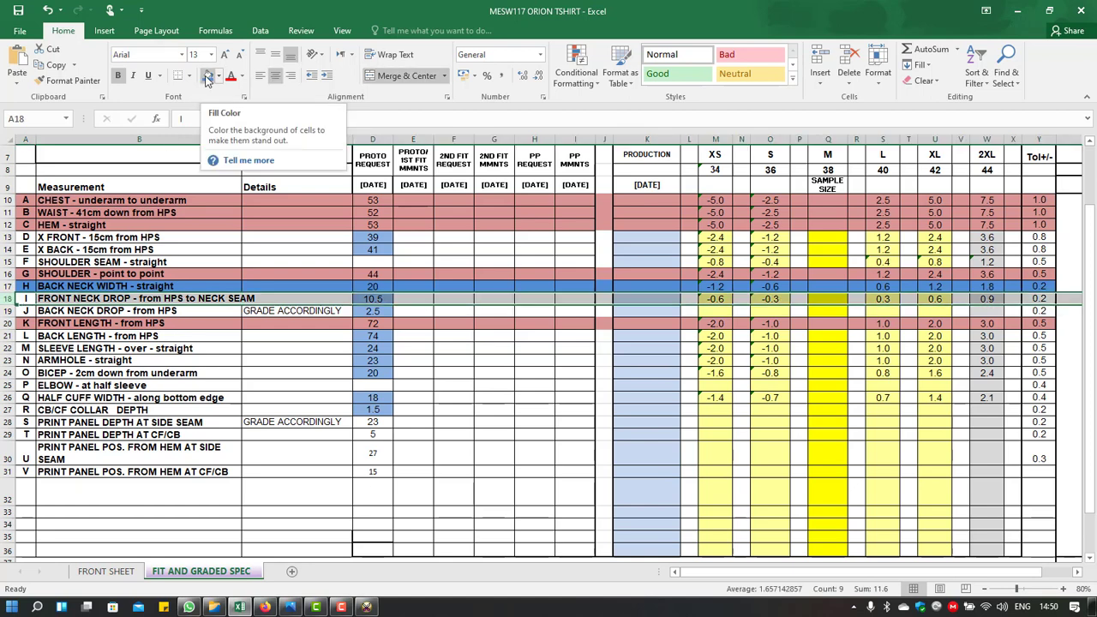
click(207, 77)
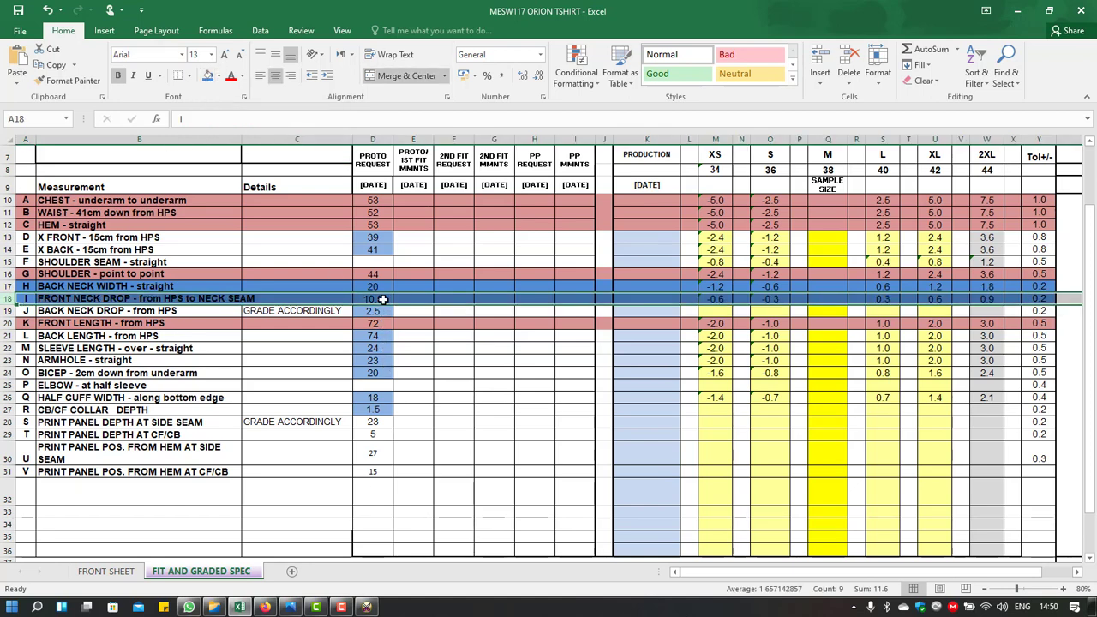
click(1015, 12)
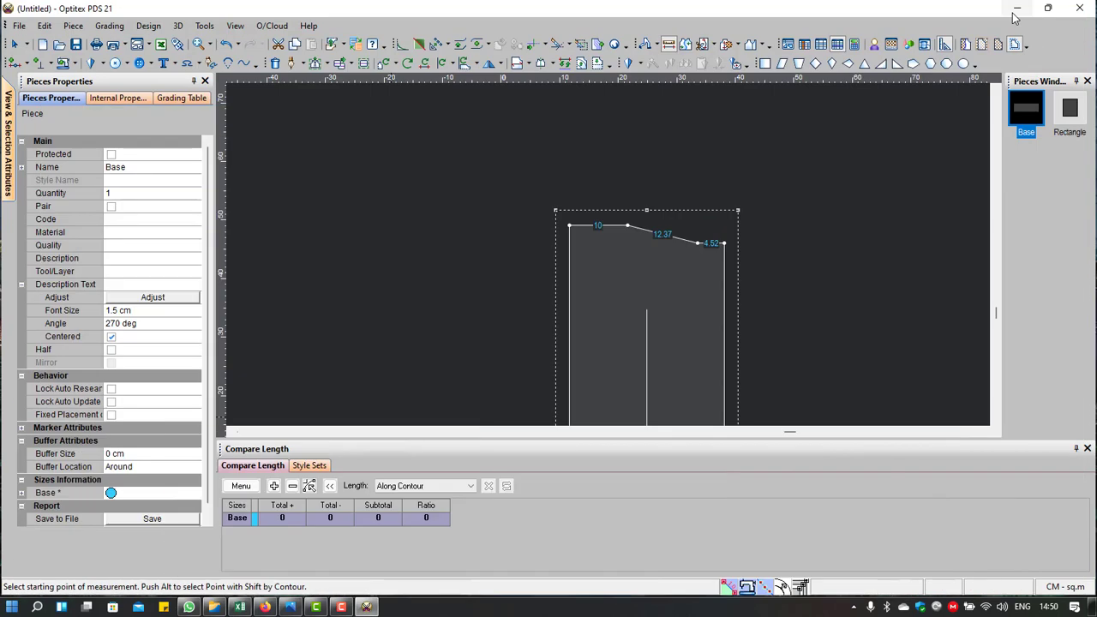
Step: Drag a horizontal guide line from the top ruler and position it at neck level
right_click(615, 138)
click(673, 146)
drag(631, 77, 572, 227)
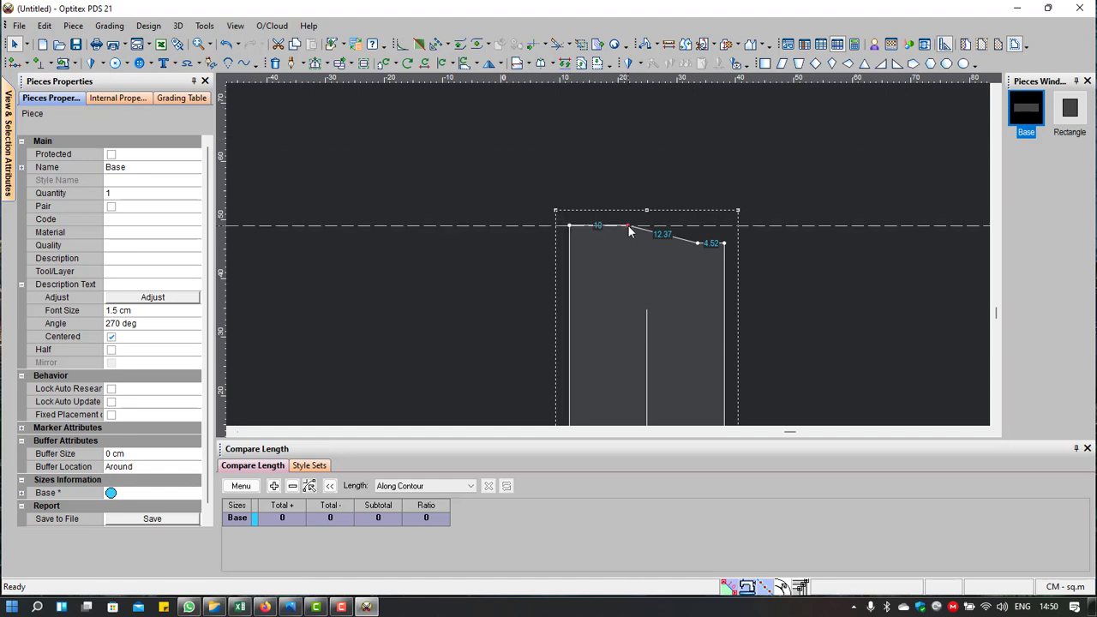
drag(628, 226, 629, 204)
Step: Name the Base piece's top points HPS and Shoulder point
click(138, 167)
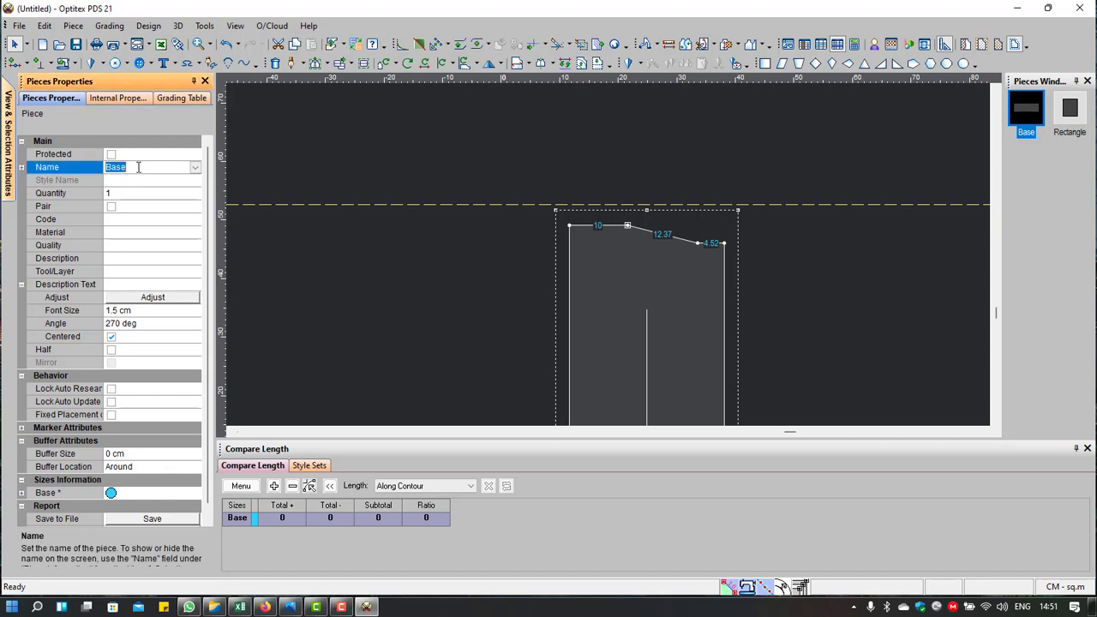
click(120, 98)
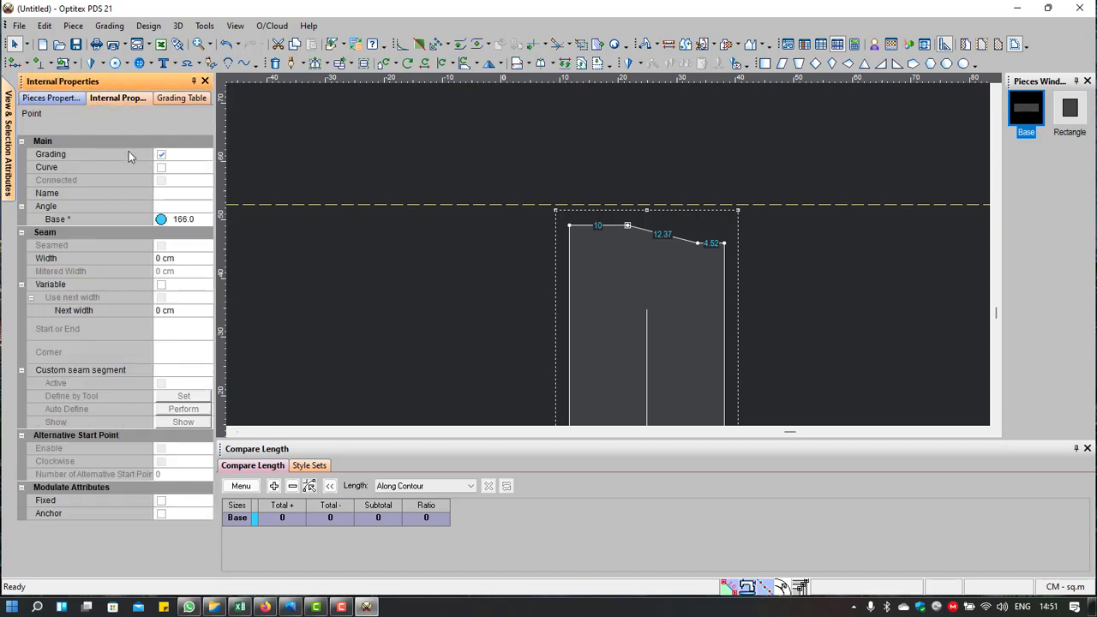
click(172, 193)
text(HP)
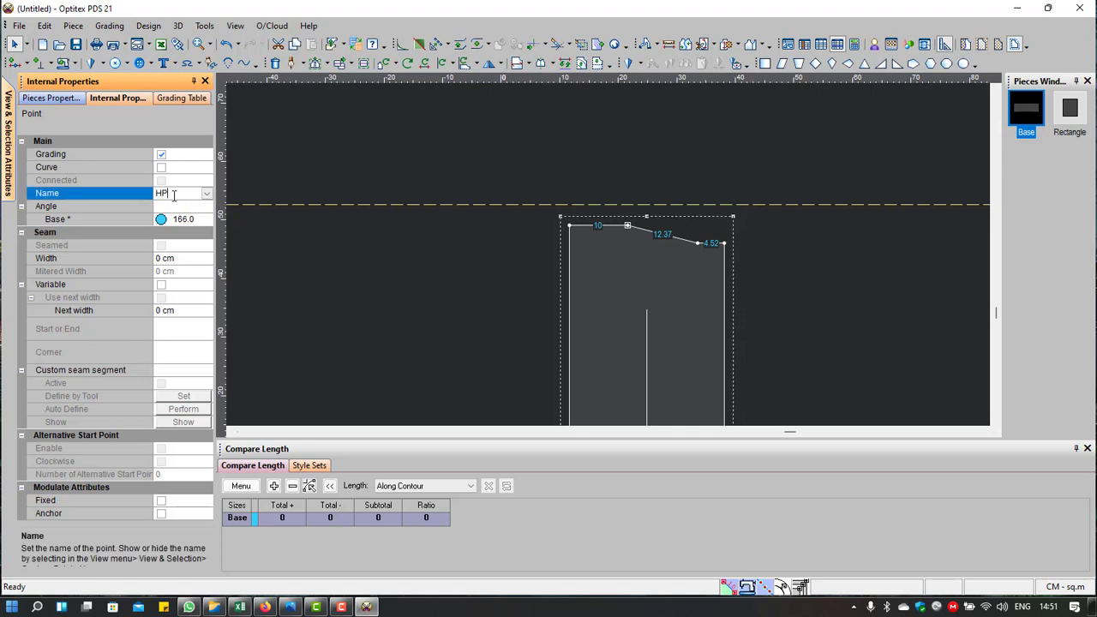
text(S)
click(346, 138)
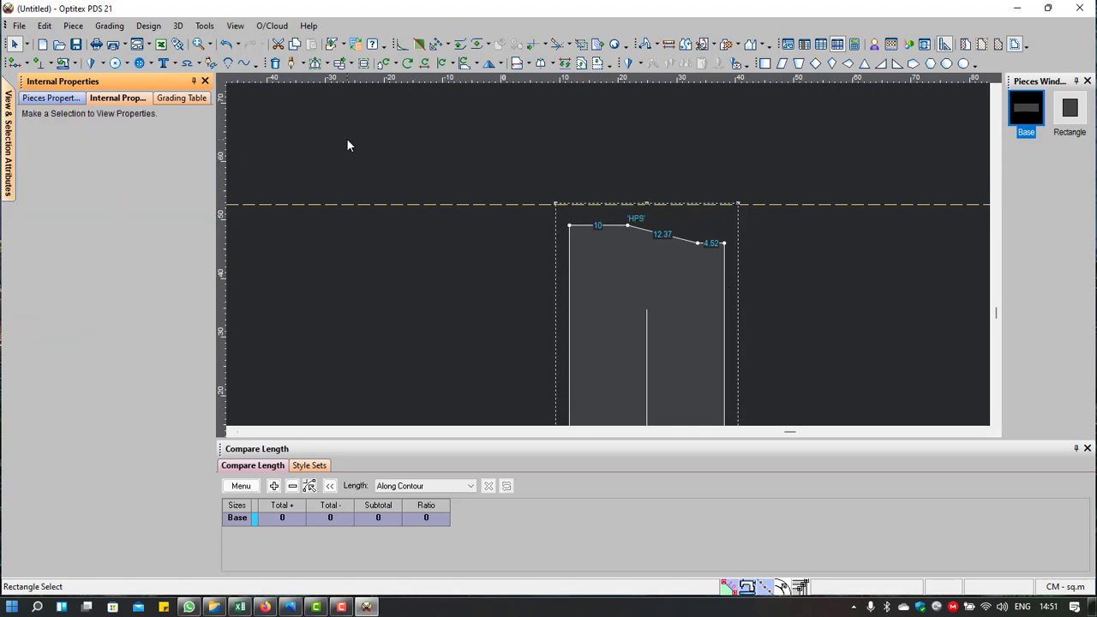
click(696, 244)
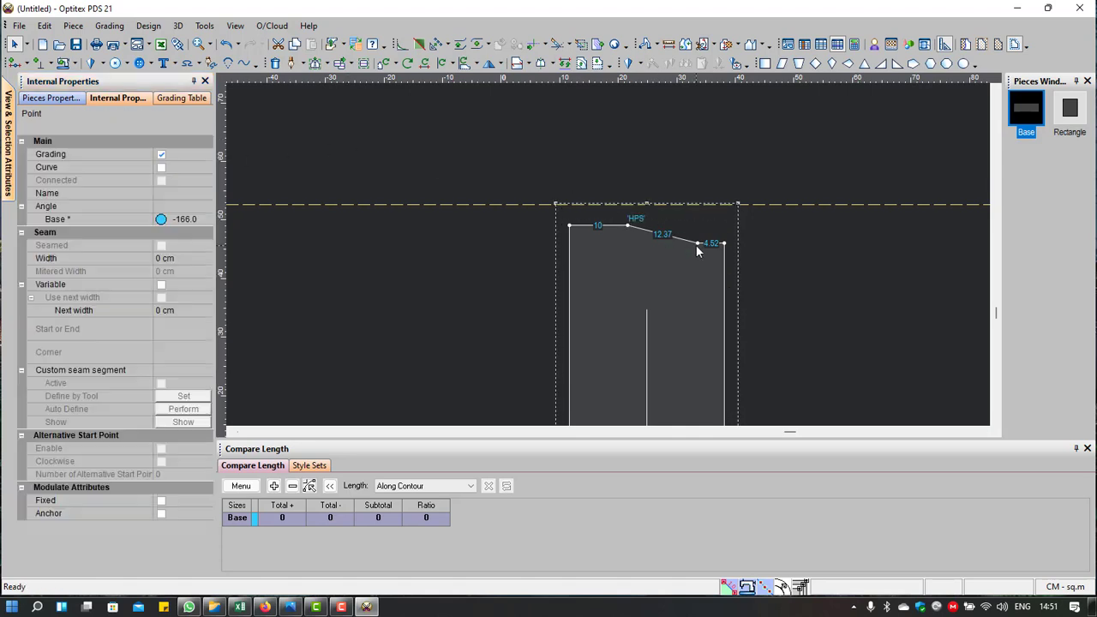
click(167, 193)
text(Sho)
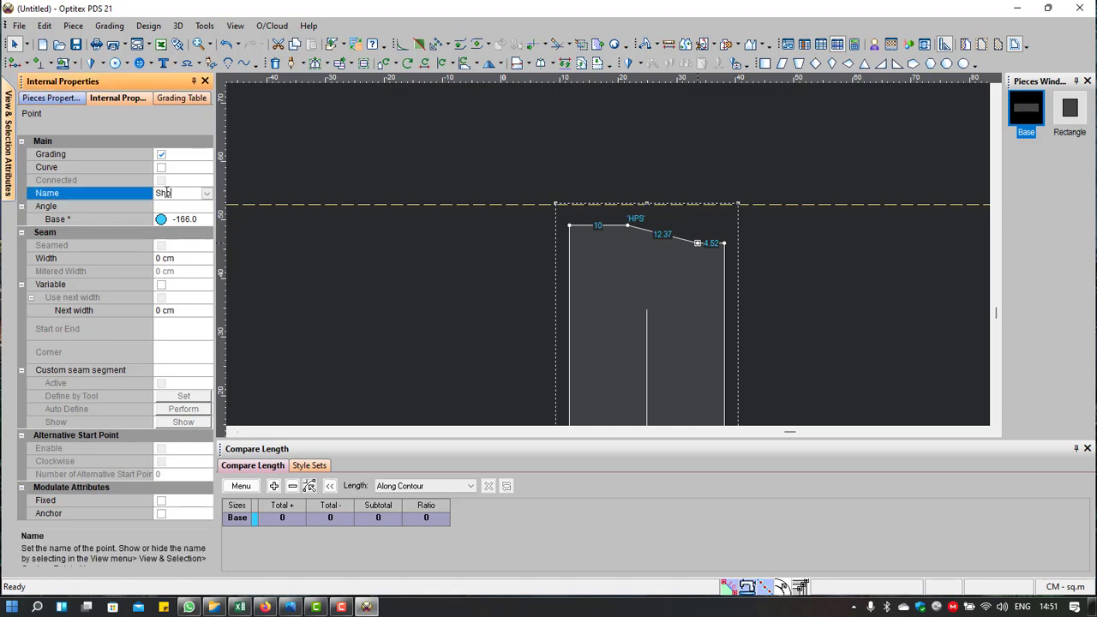
text(ulder point)
click(507, 142)
Step: Name the top-left corner point Mid Neck
scroll(674, 276, up, 1)
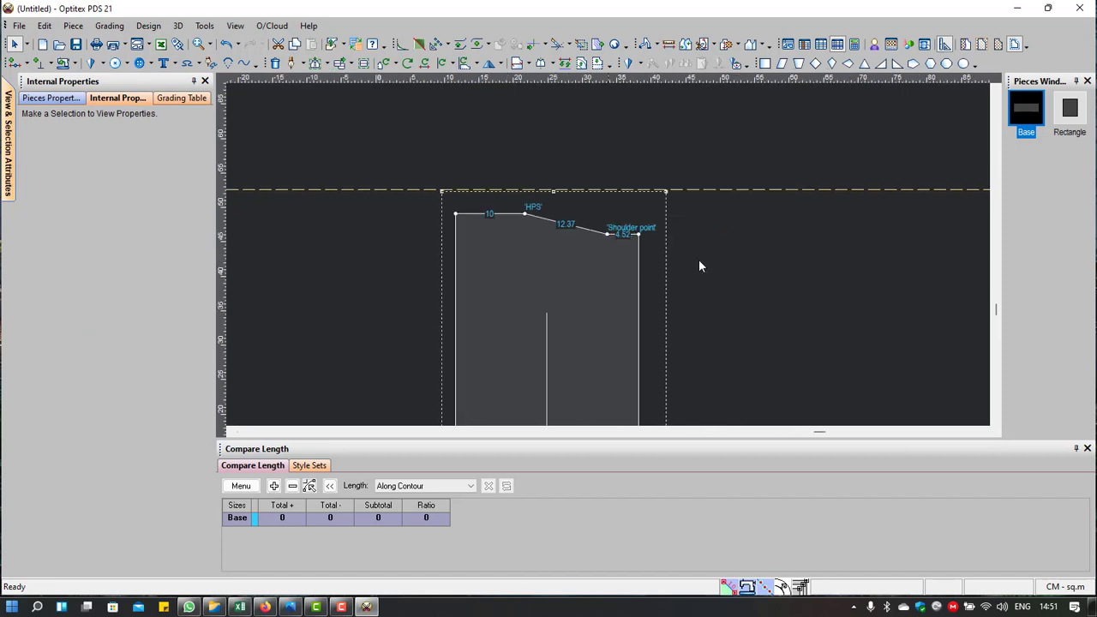
click(455, 214)
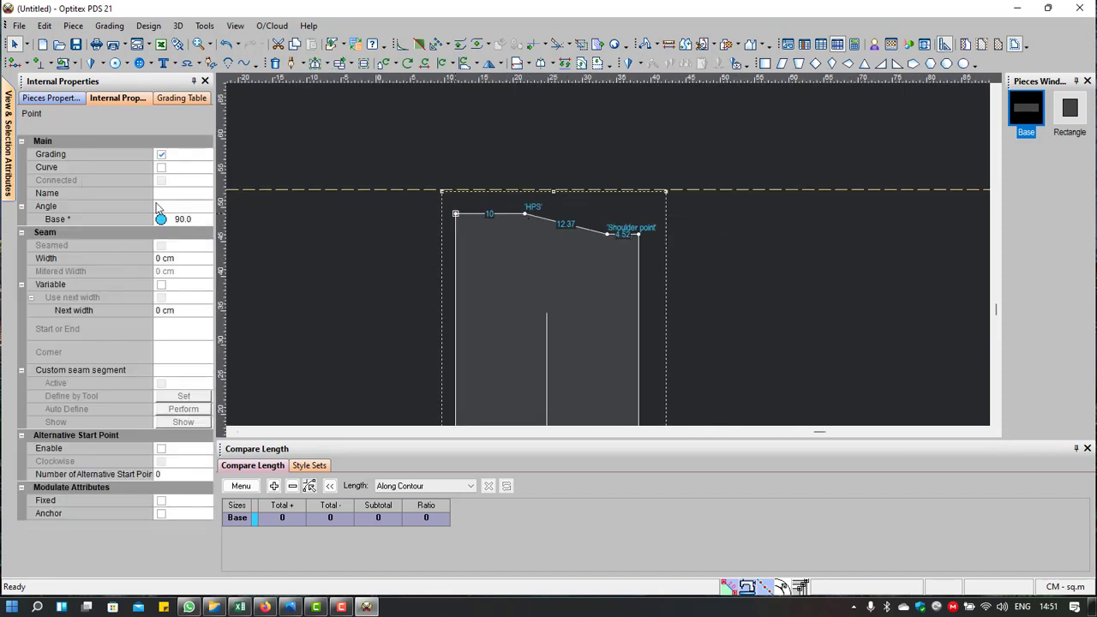
click(172, 193)
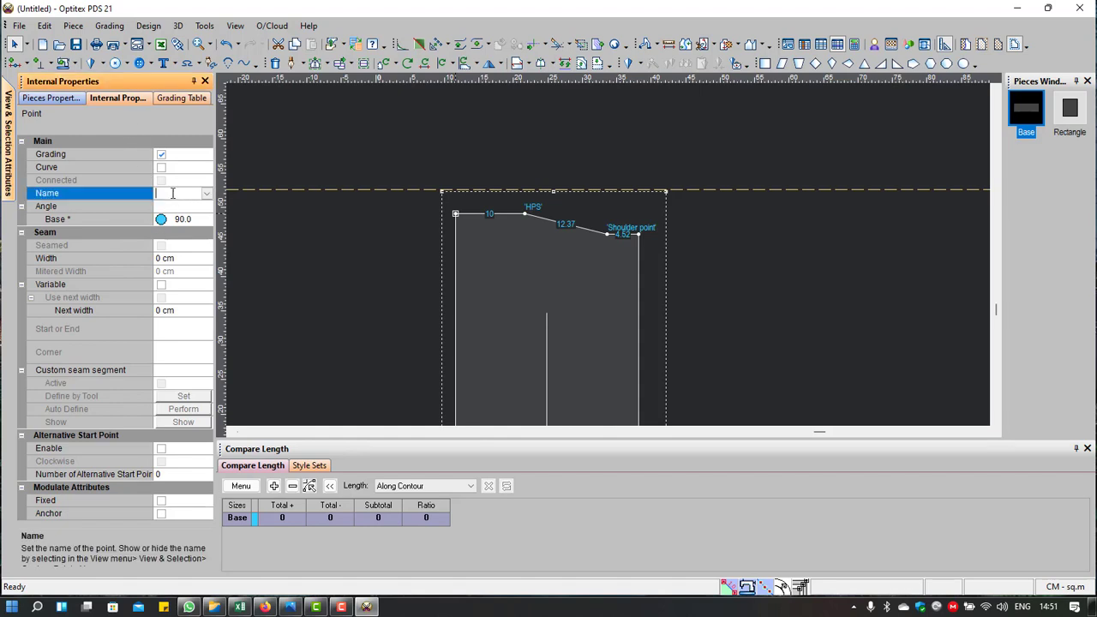
text(Mid Nec)
text(k)
key(Return)
scroll(606, 259, up, 2)
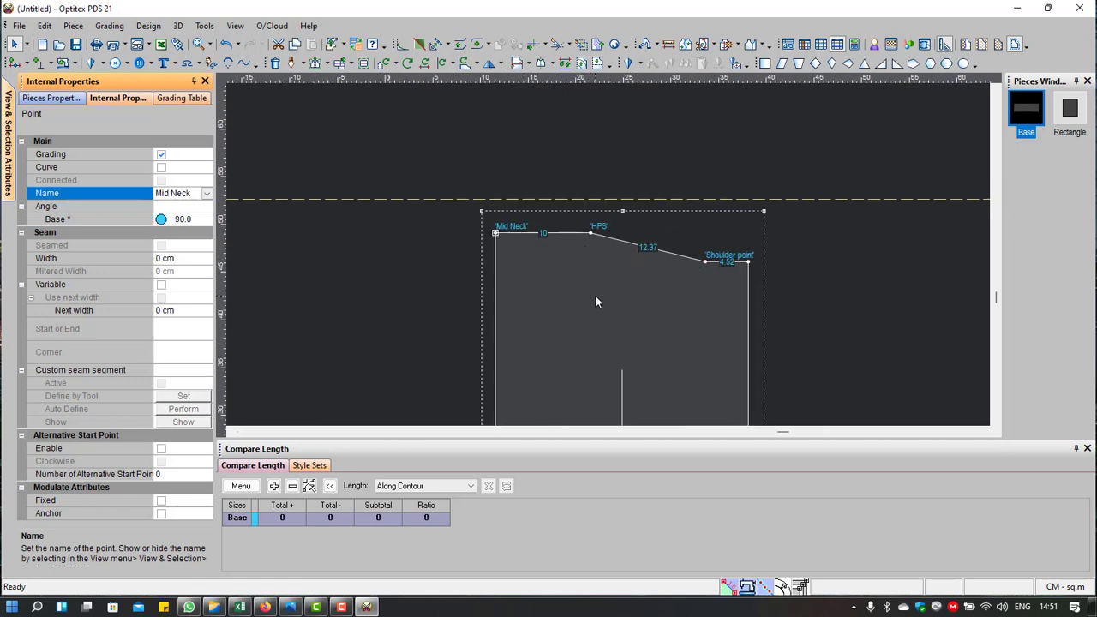
scroll(605, 255, down, 3)
scroll(606, 255, up, 2)
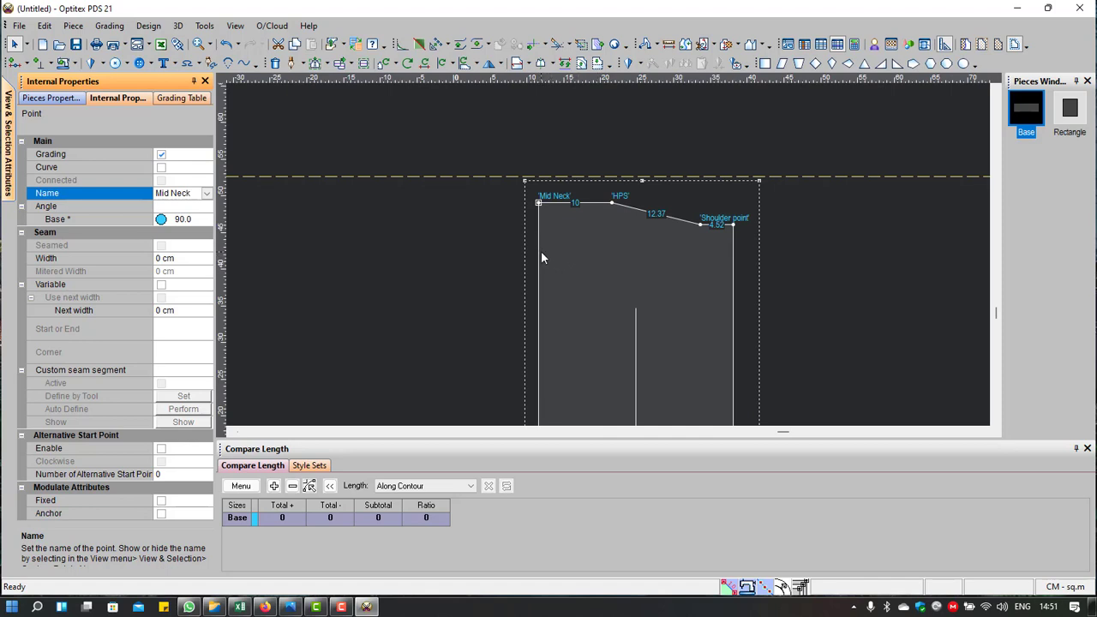
click(571, 181)
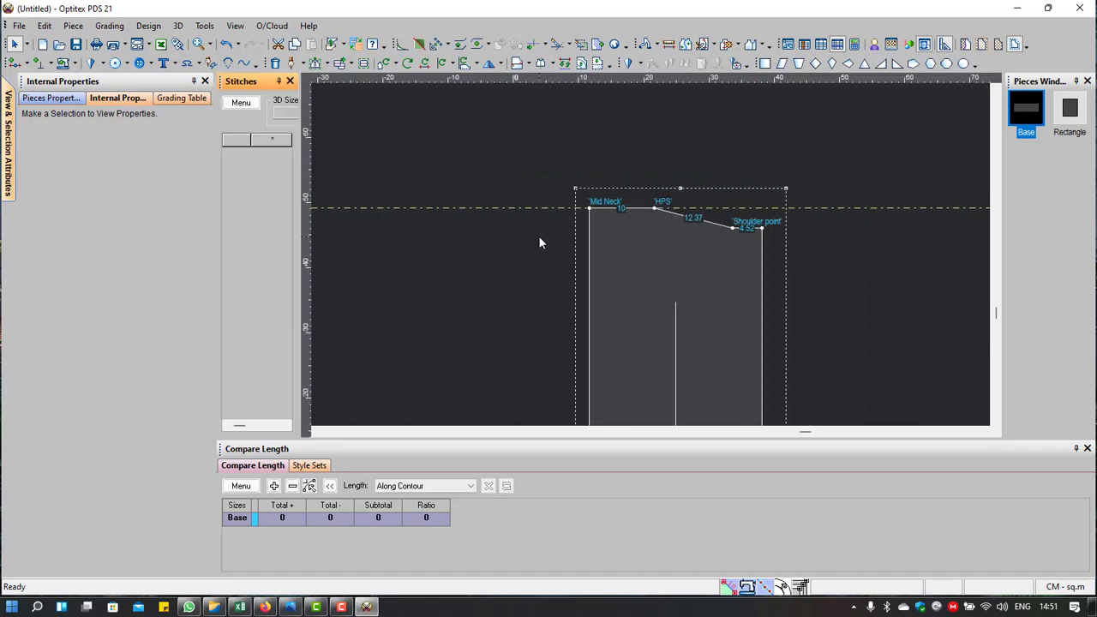
key(Insert)
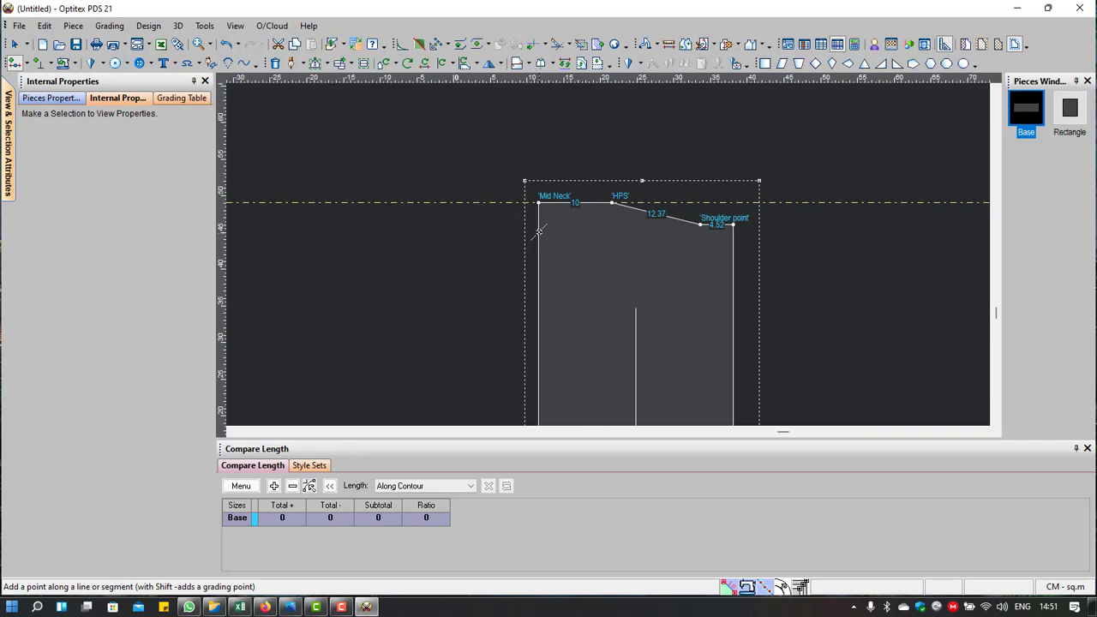
Step: Add a grade point 10.5 below Mid Neck on the left edge, named Front drop
click(538, 213)
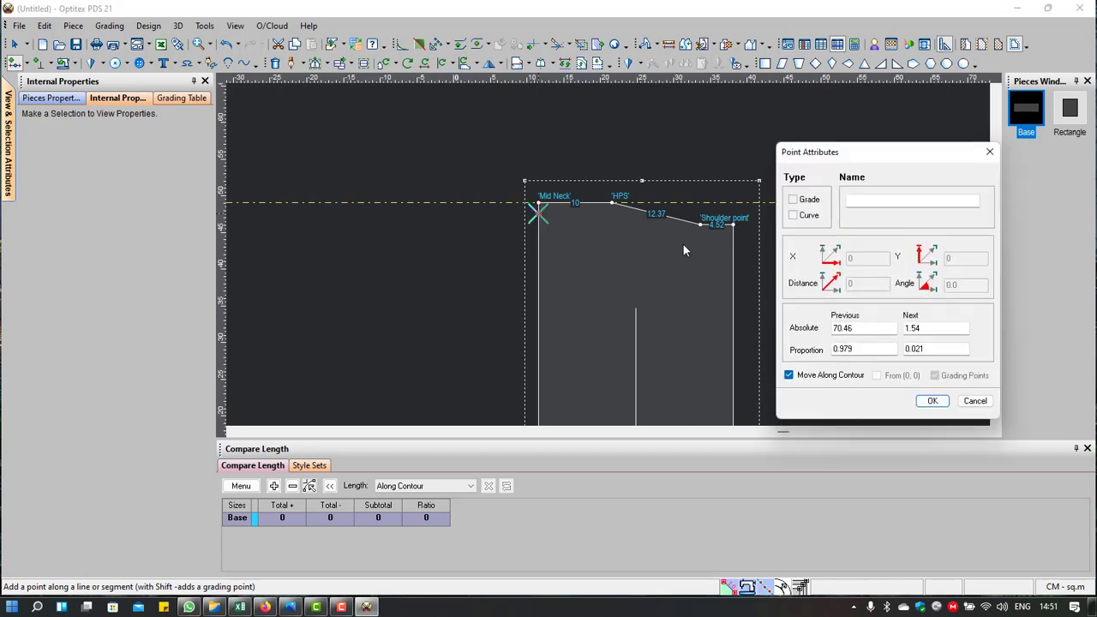
click(792, 199)
drag(818, 153, 284, 143)
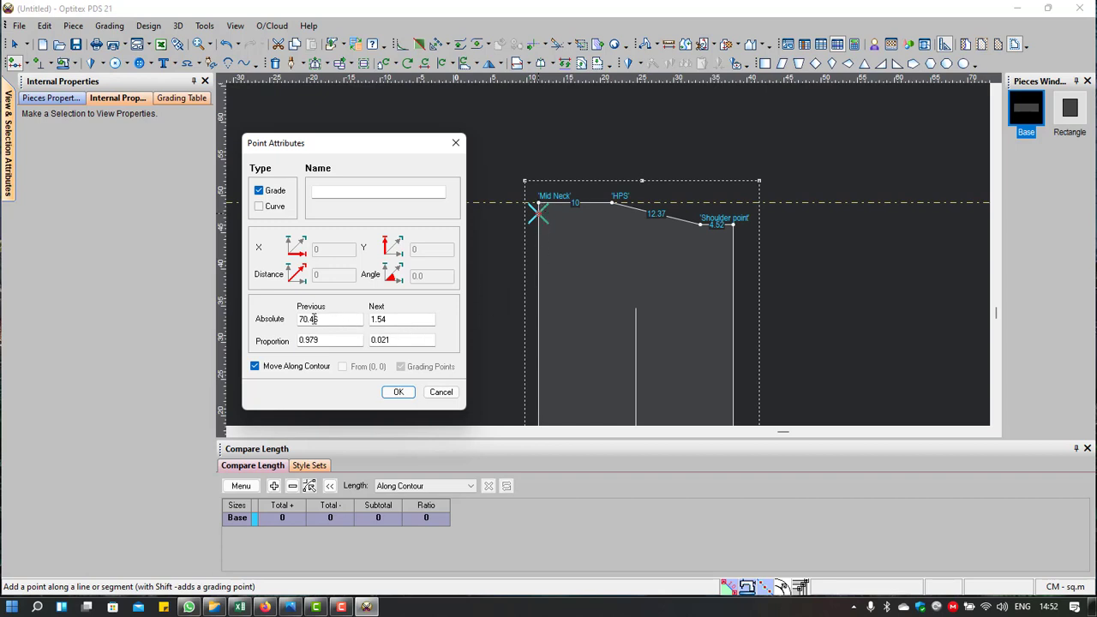
drag(335, 319, 270, 319)
drag(420, 318, 314, 317)
text(10.5)
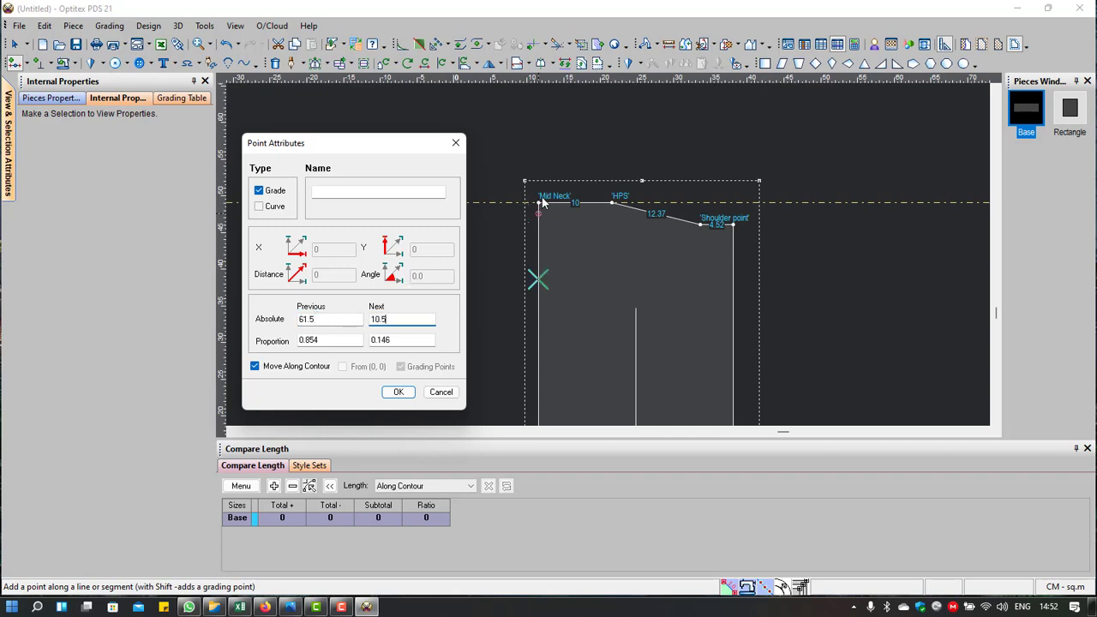
click(392, 391)
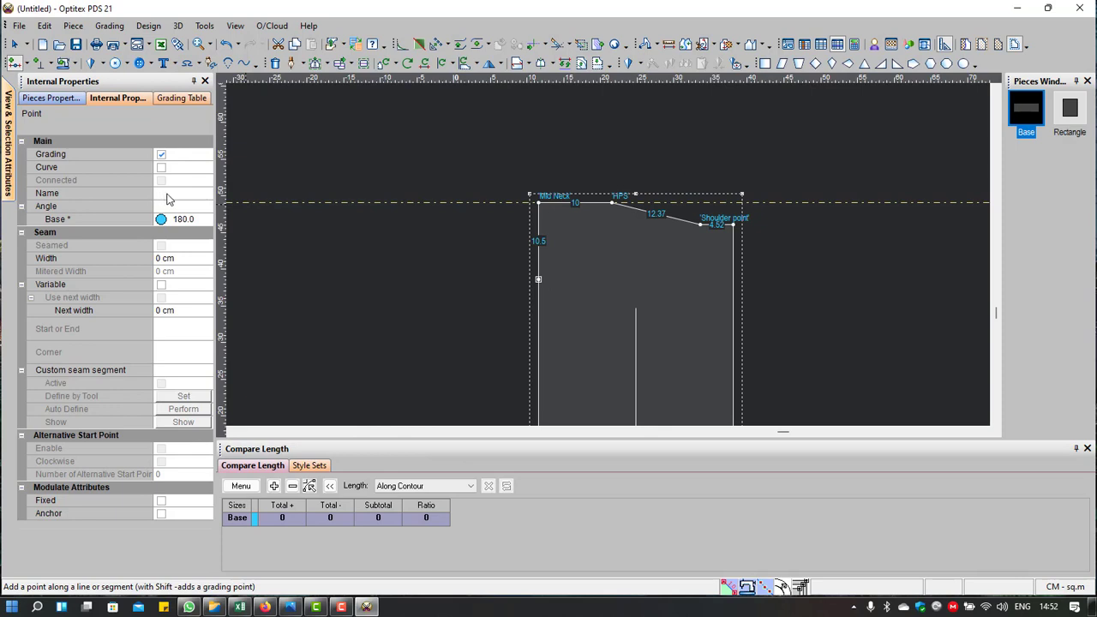
click(168, 194)
text(Front drop)
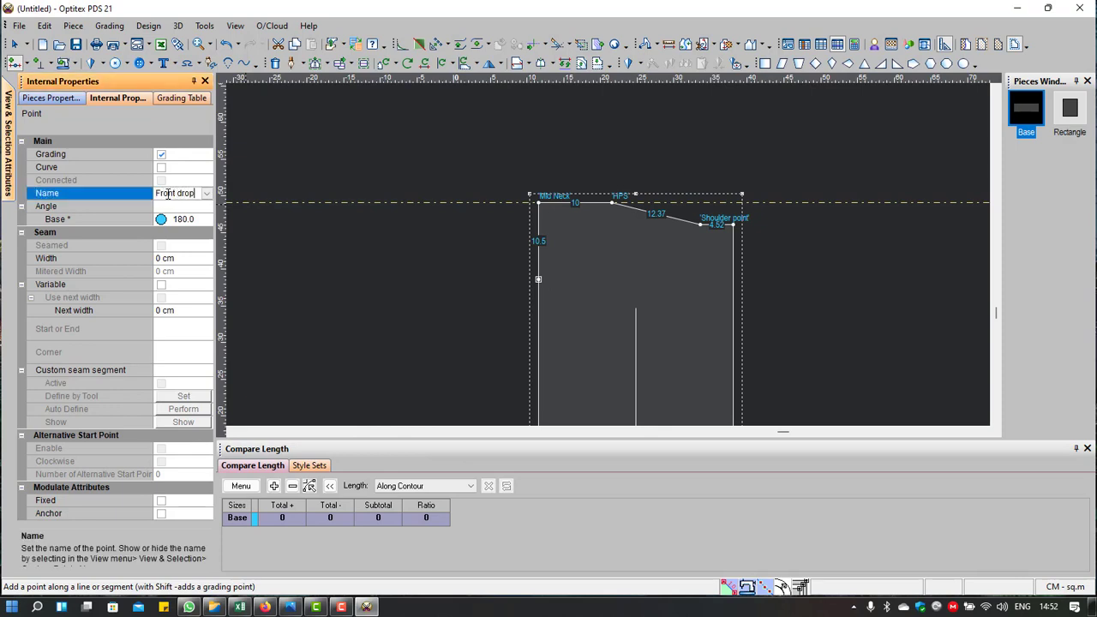
key(Return)
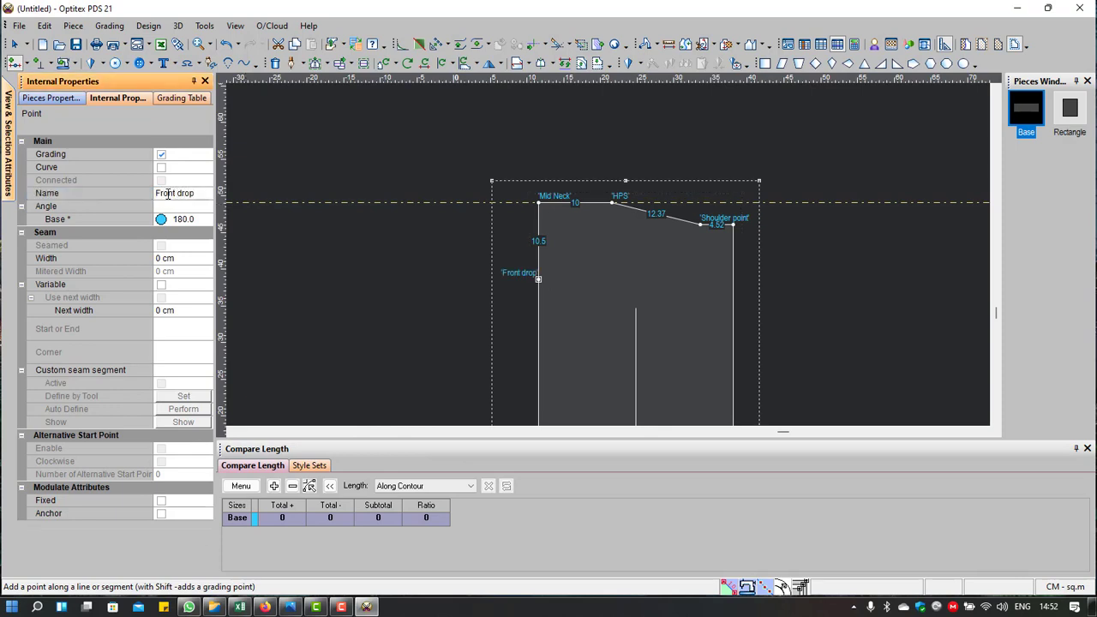
Step: Check the BACK NECK DROP row in the size spec spreadsheet
right_click(638, 120)
click(664, 130)
scroll(577, 255, up, 1)
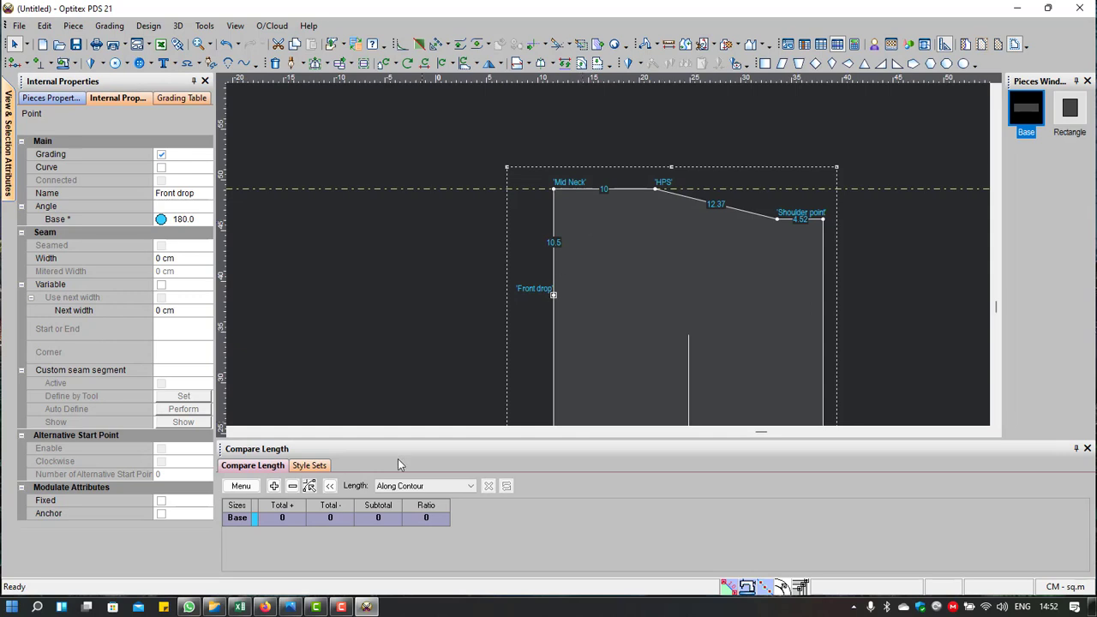
click(240, 606)
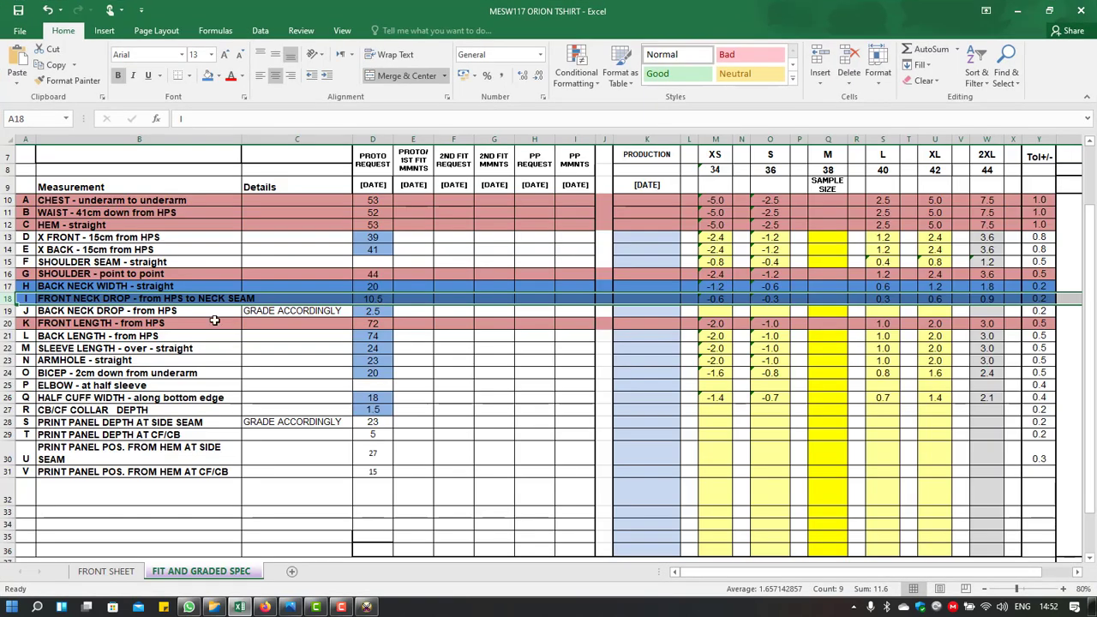
click(17, 310)
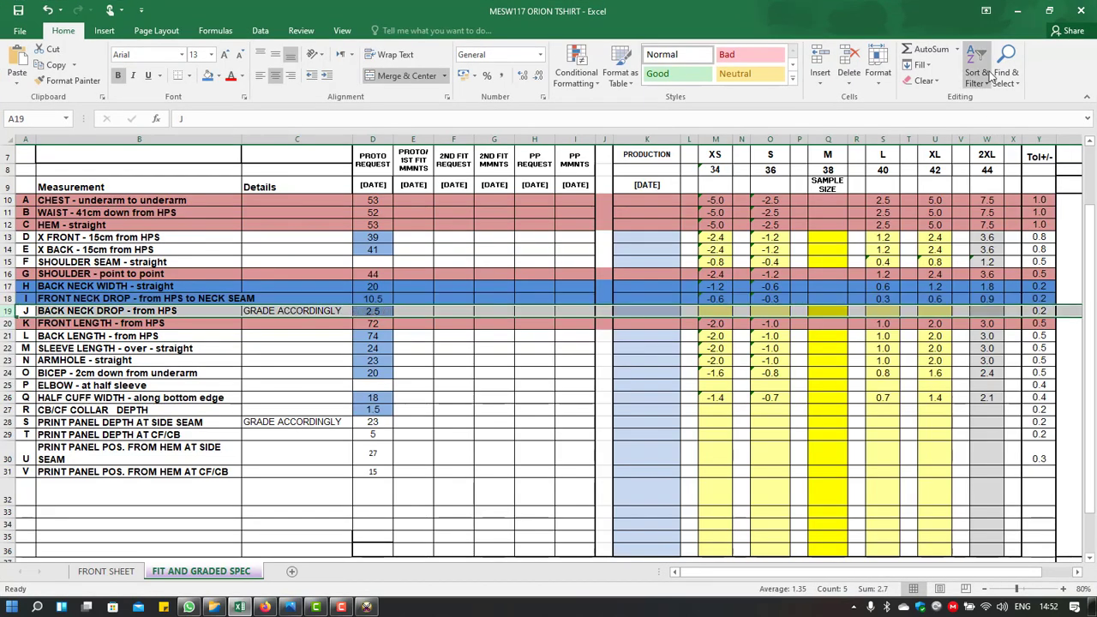
click(1017, 13)
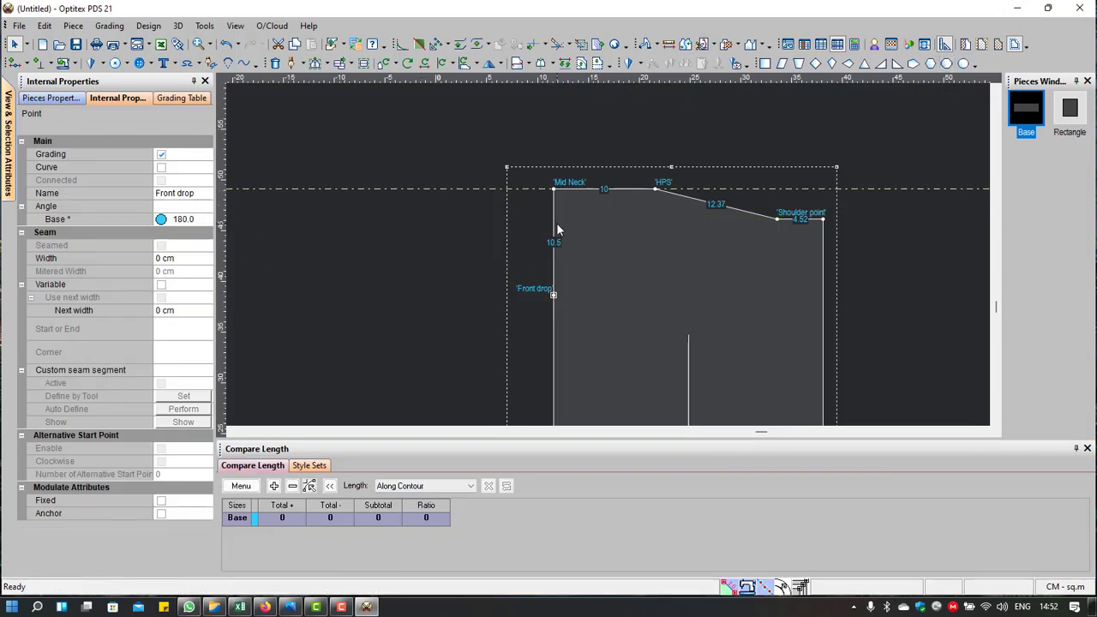
Step: Move the Mid Neck point down 2.5 with a Y offset of -2.5
mouse_move(569, 172)
mouse_down()
mouse_move(543, 216)
mouse_move(558, 214)
mouse_up()
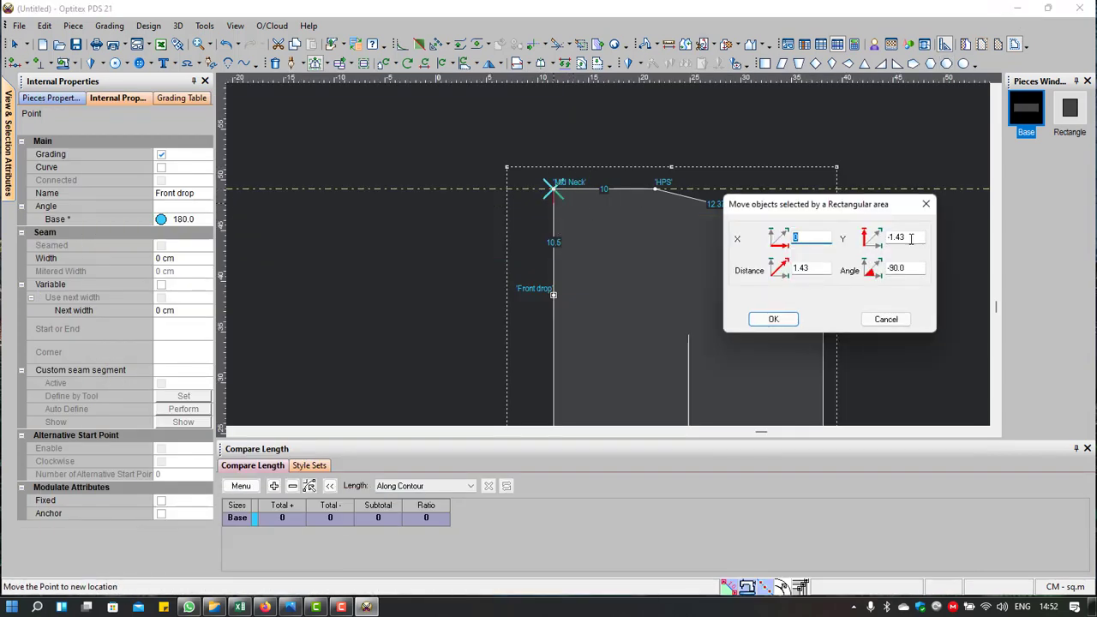
key(Tab)
key(BackSpace)
text(-2.5)
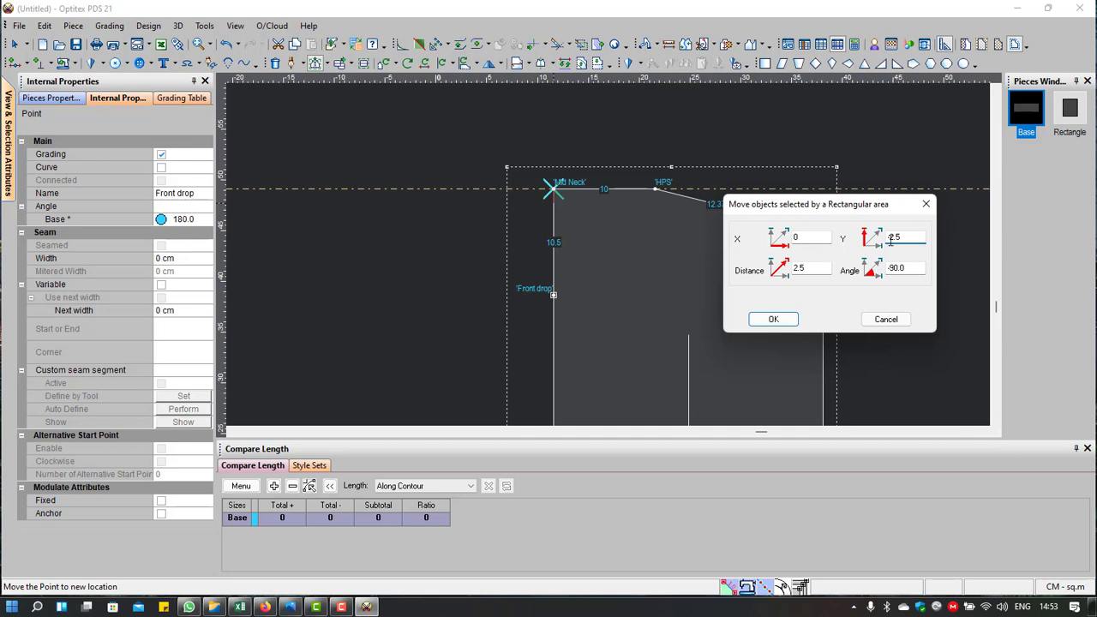
click(772, 320)
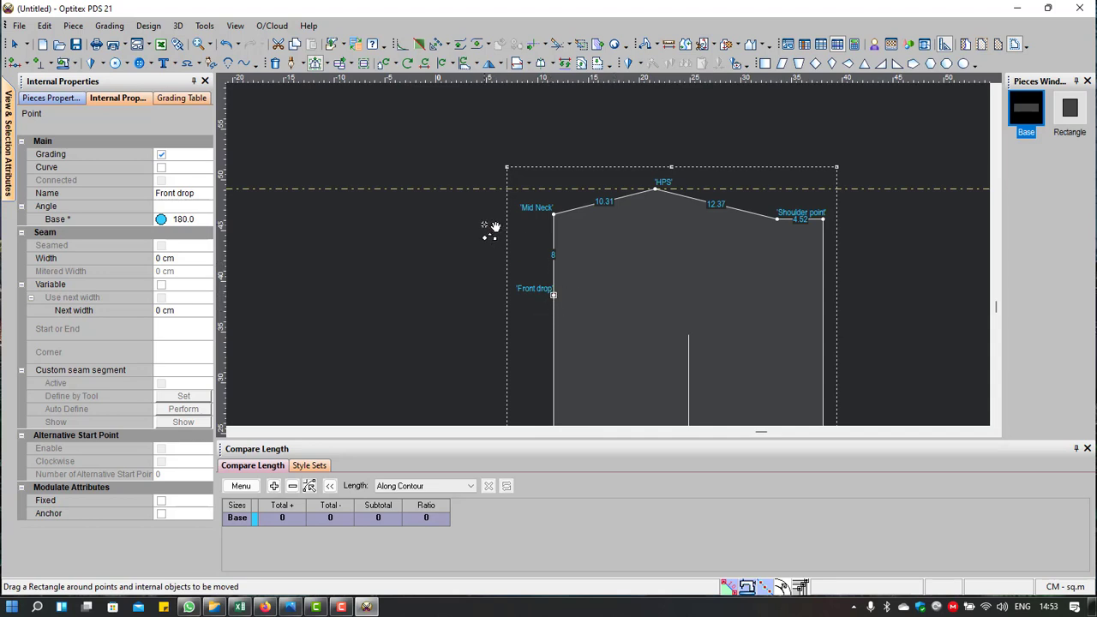
Step: Return to the Select tool and bring up the Draft tool dropdown
right_click(421, 143)
click(454, 148)
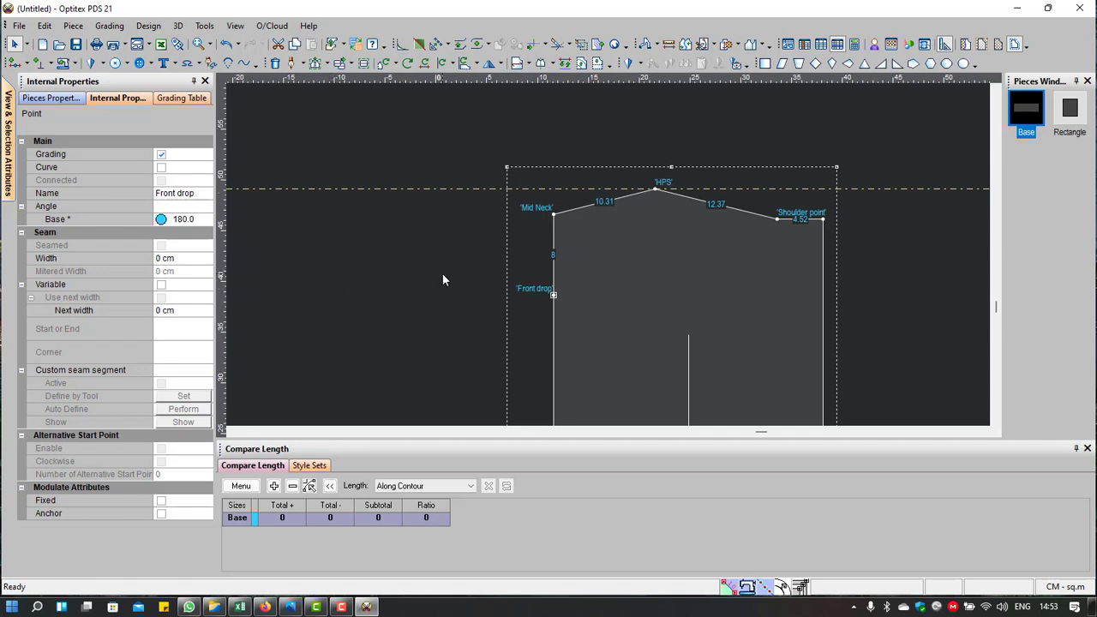
click(304, 64)
click(305, 65)
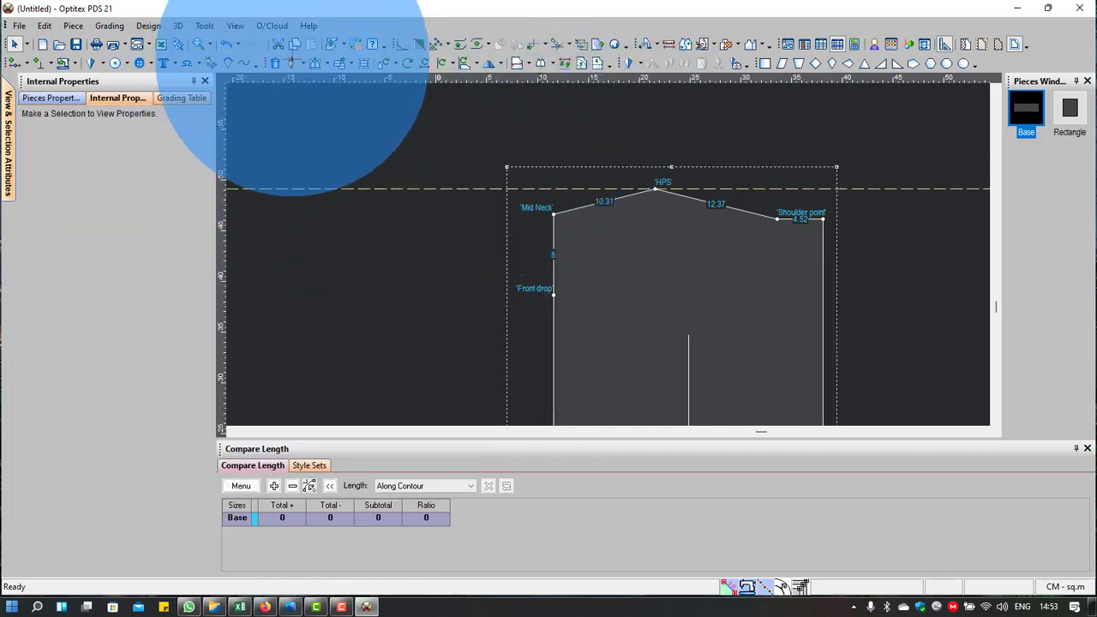
right_click(342, 166)
click(369, 170)
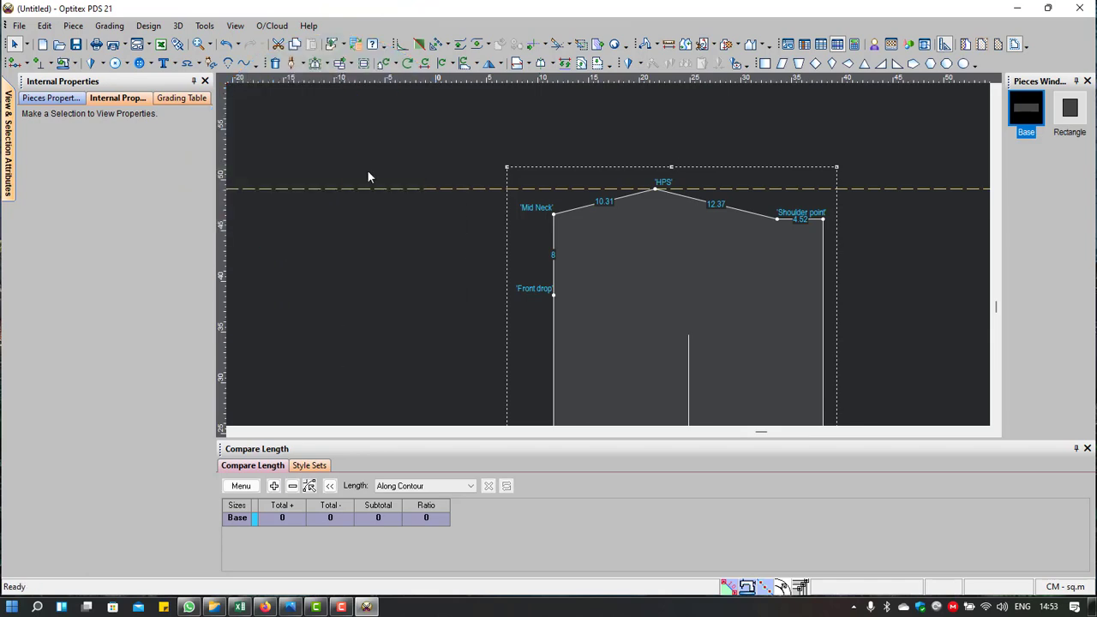
click(302, 63)
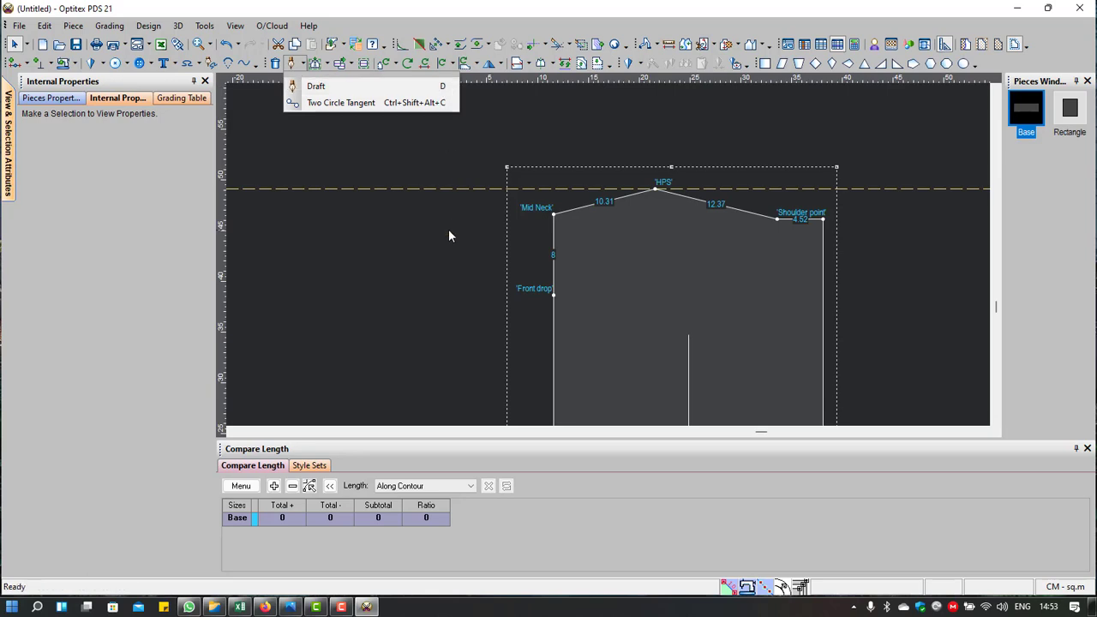
Step: Draft a straight 14.5 internal line from Front drop to HPS
key(d)
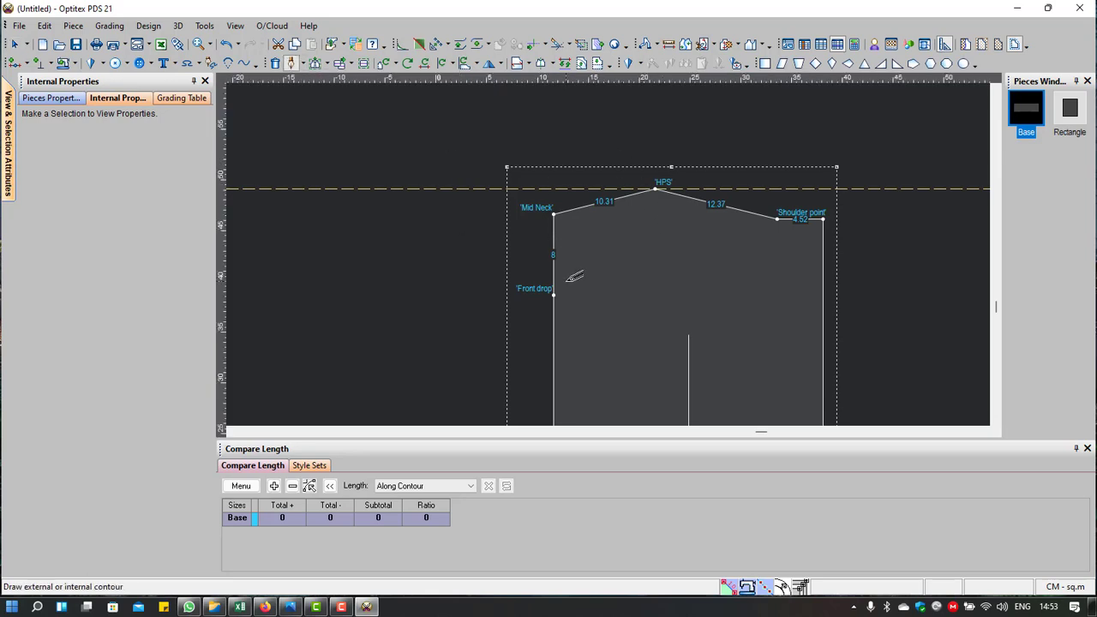
click(555, 293)
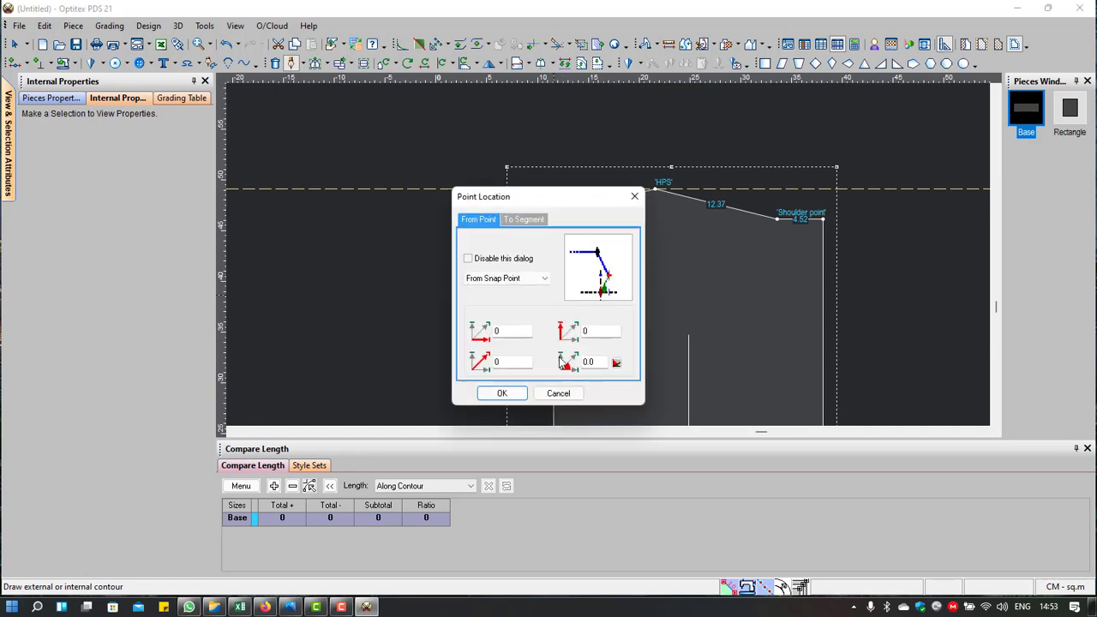
click(497, 392)
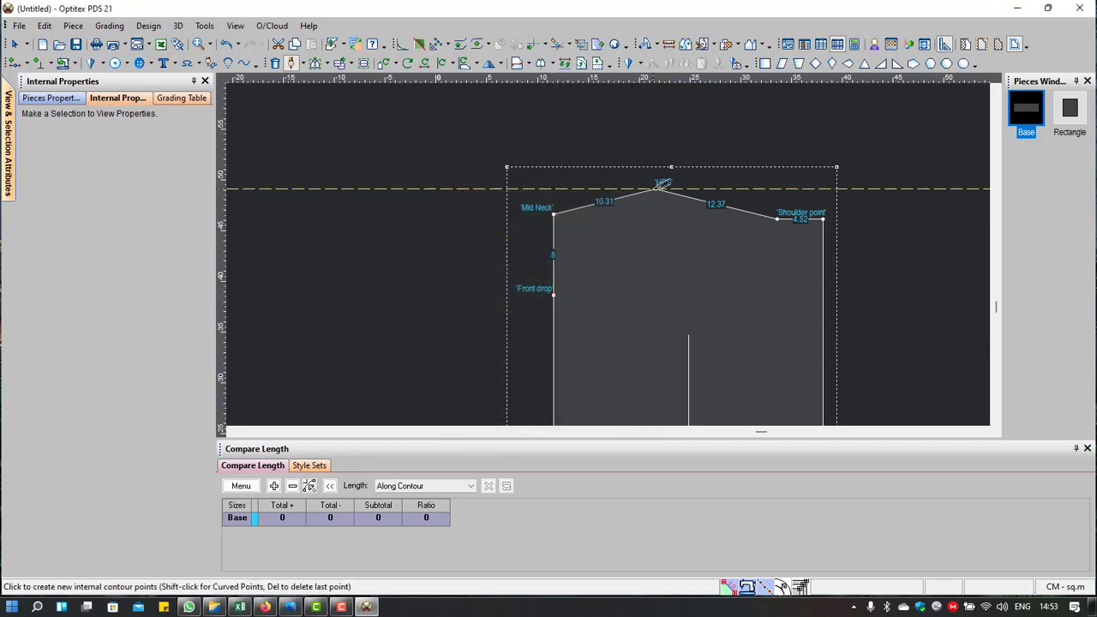
click(655, 188)
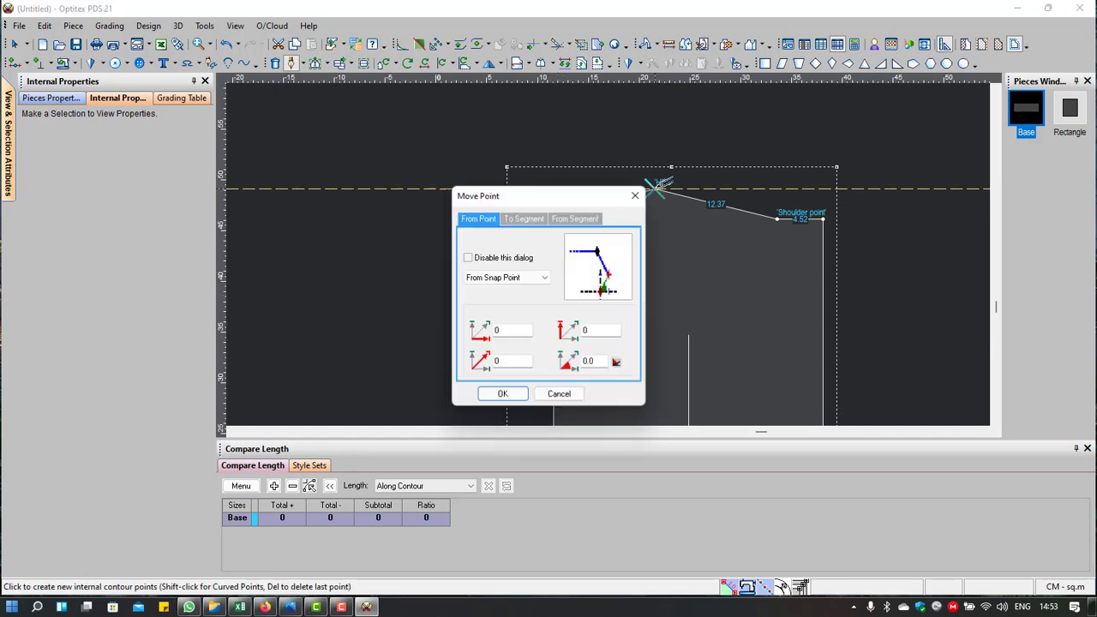
click(501, 393)
right_click(700, 136)
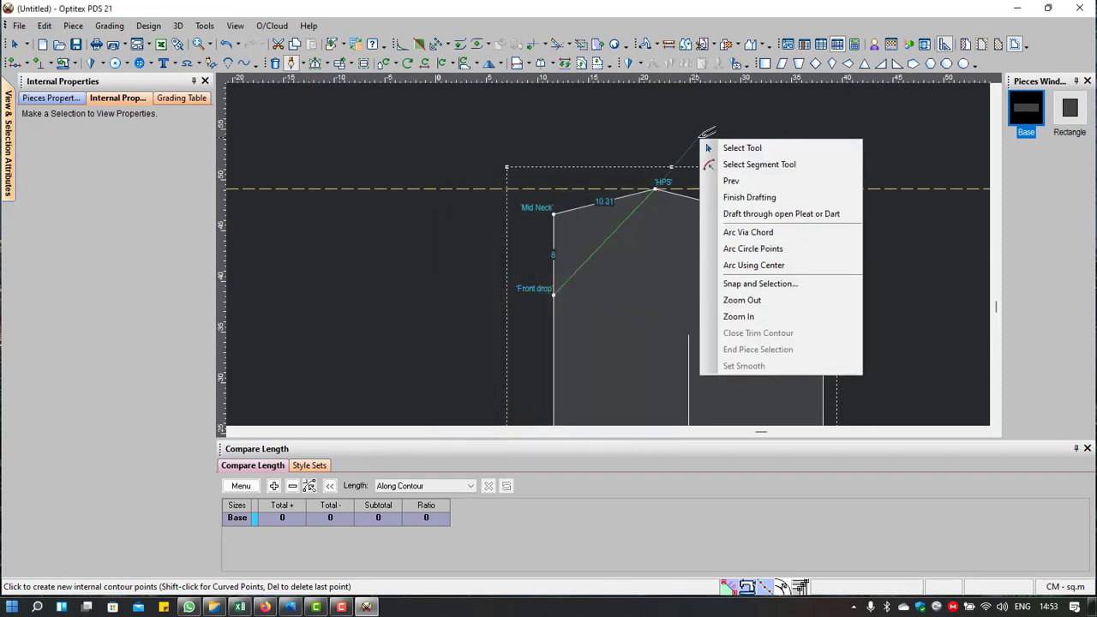
click(745, 198)
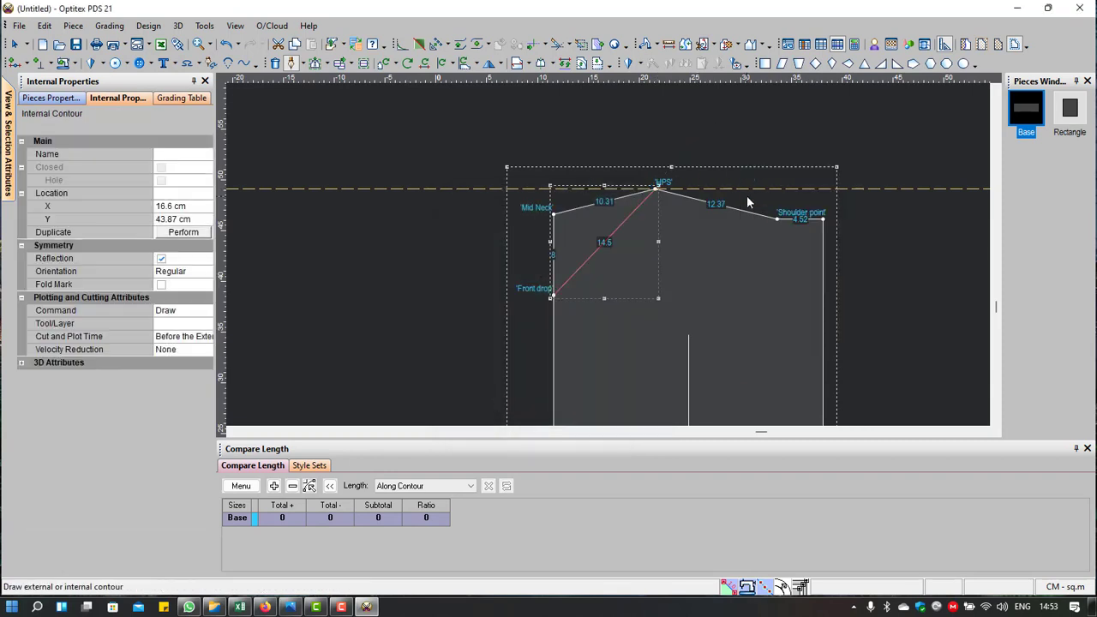
right_click(660, 118)
click(686, 130)
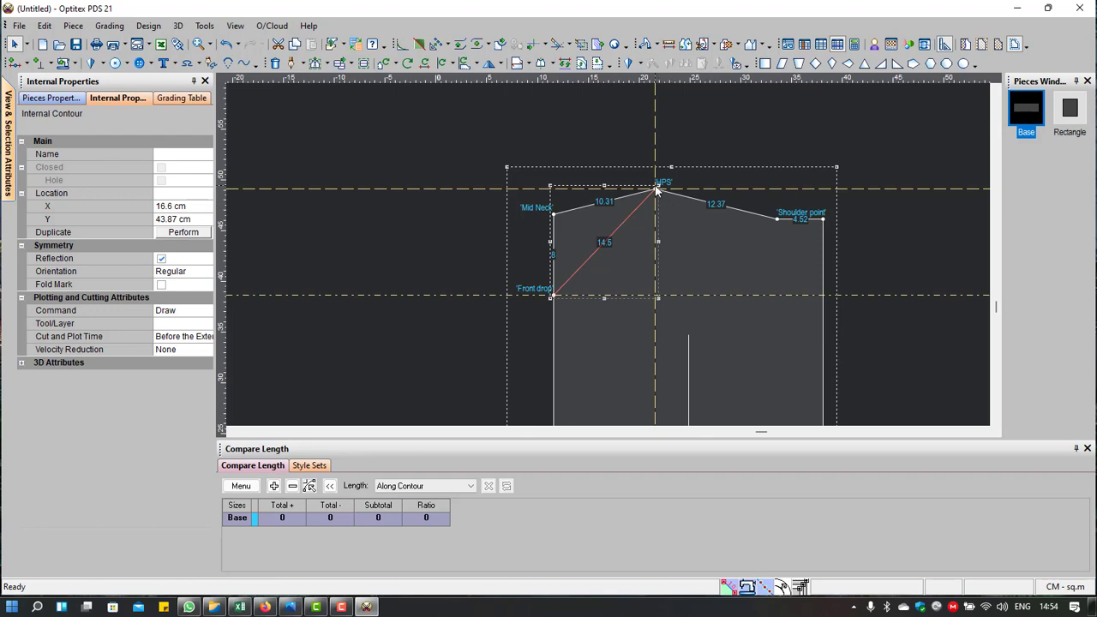
Step: Add a curve point on the Front drop–HPS line to bow it outward
key(Escape)
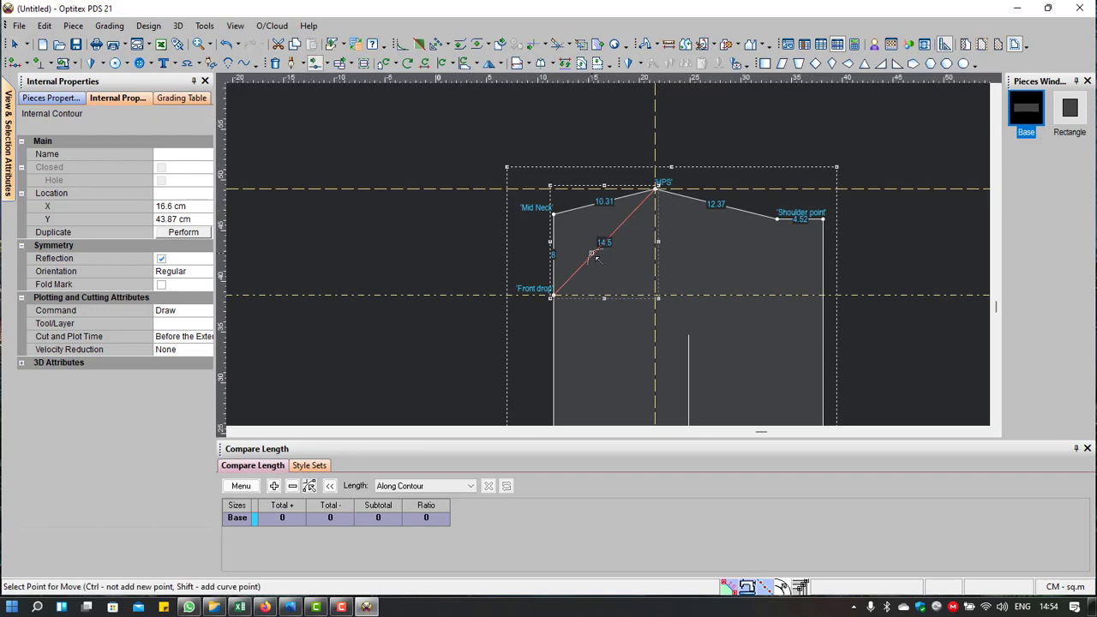
click(592, 254)
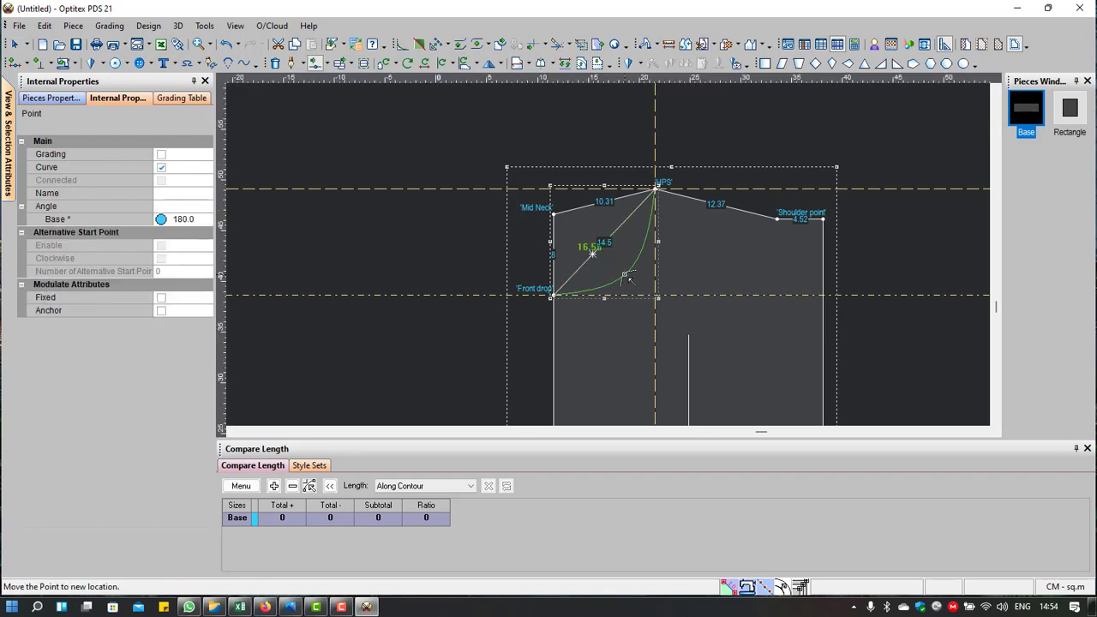
click(625, 279)
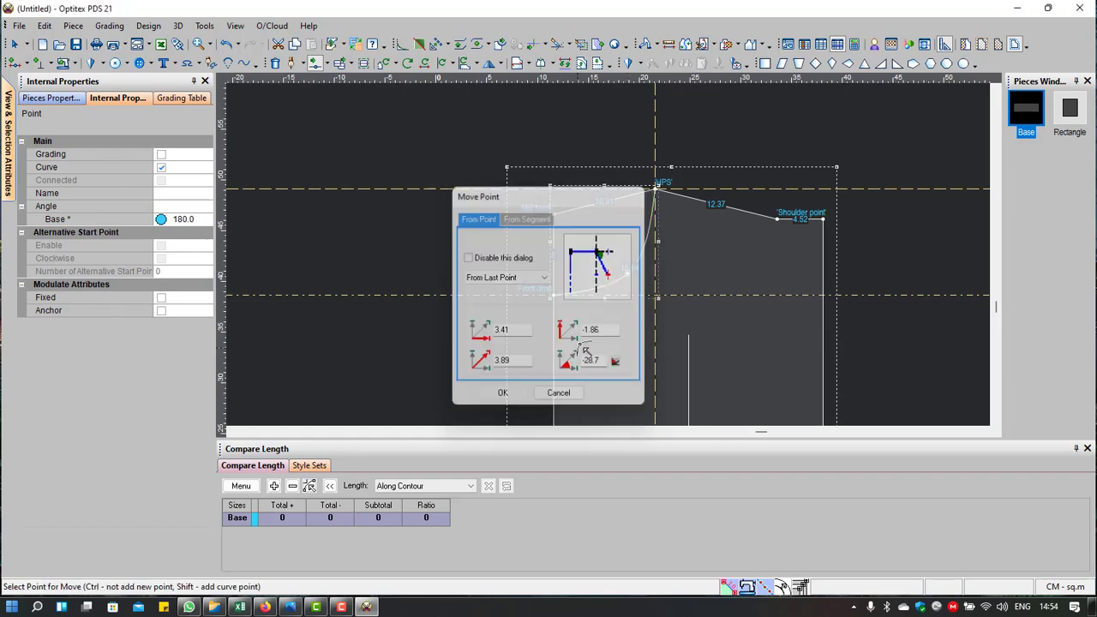
key(Return)
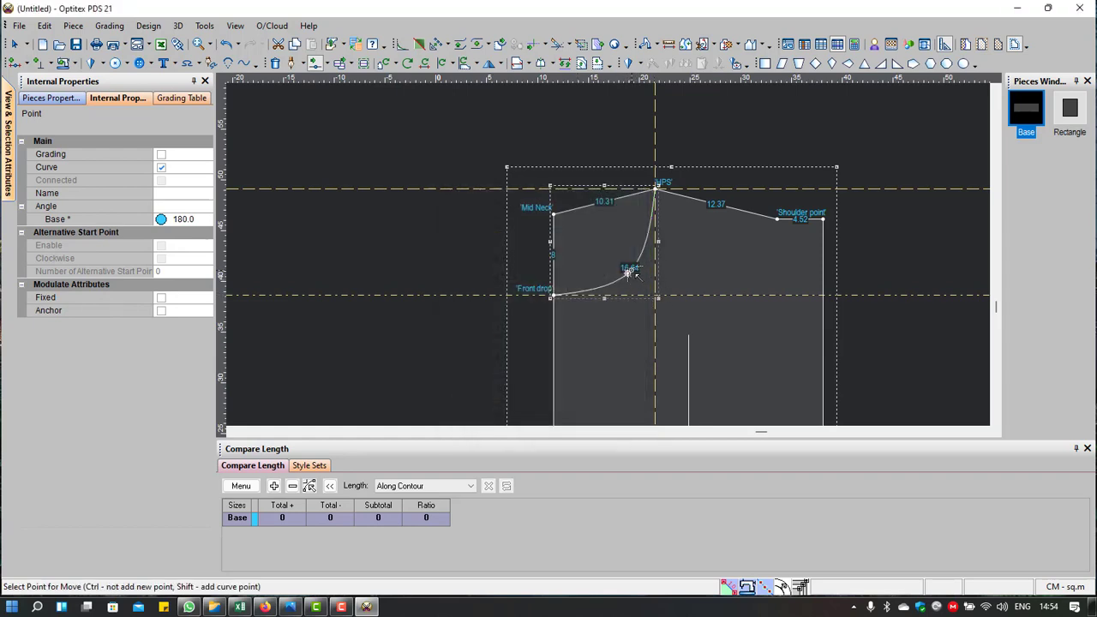
scroll(632, 287, up, 3)
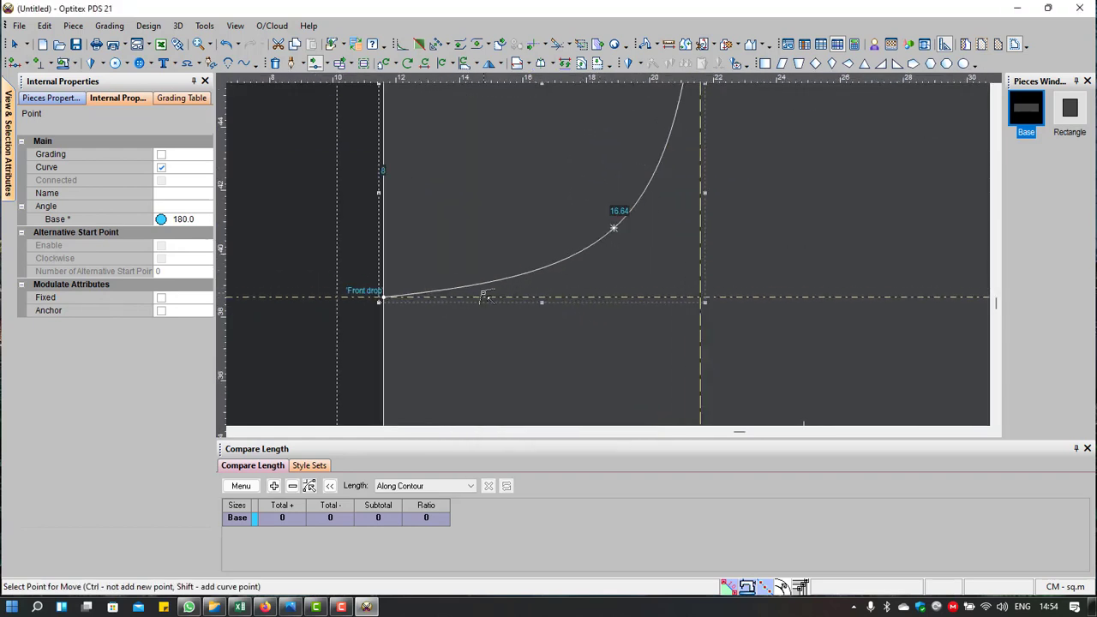
Step: Add a point near Front drop and pull the upper point toward HPS, deepening the neckline to about 16.6
drag(503, 282, 506, 288)
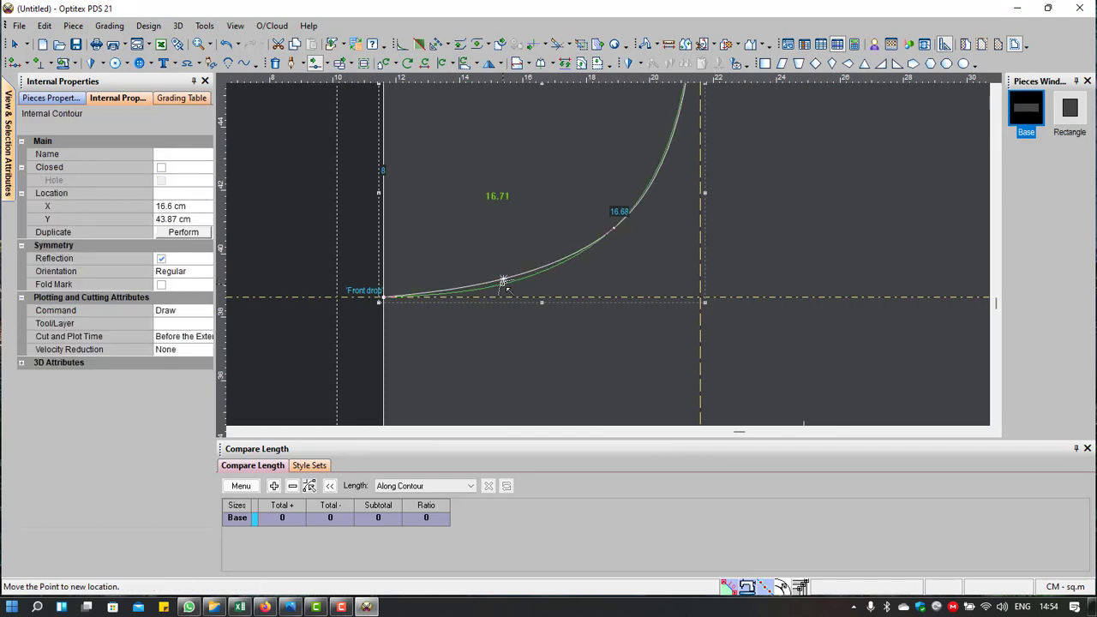
click(504, 283)
click(498, 391)
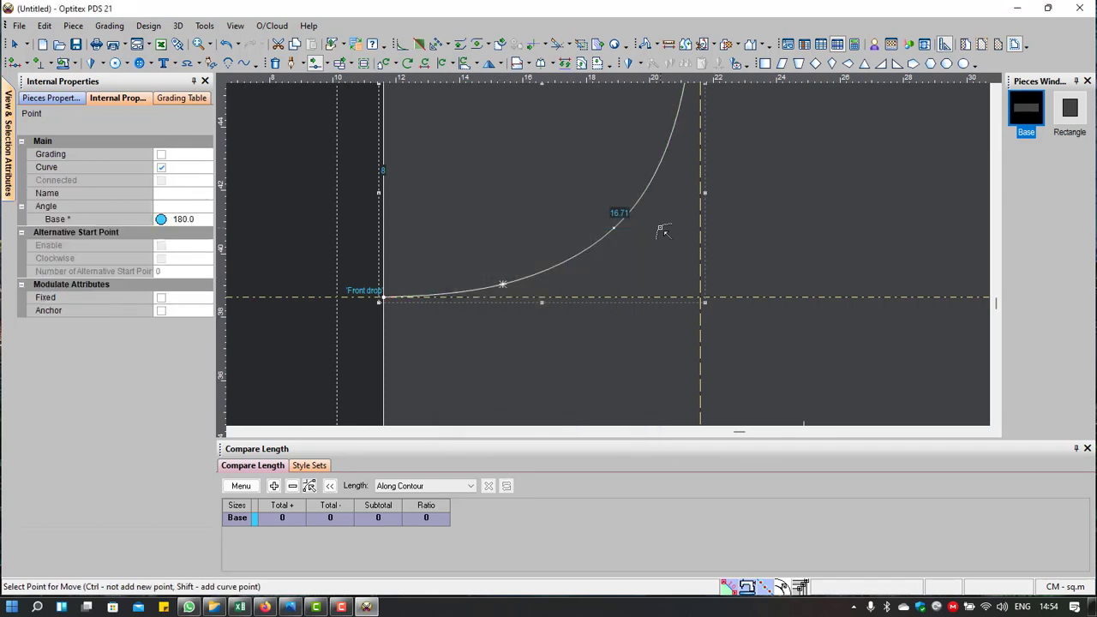
scroll(660, 233, down, 1)
scroll(613, 231, down, 1)
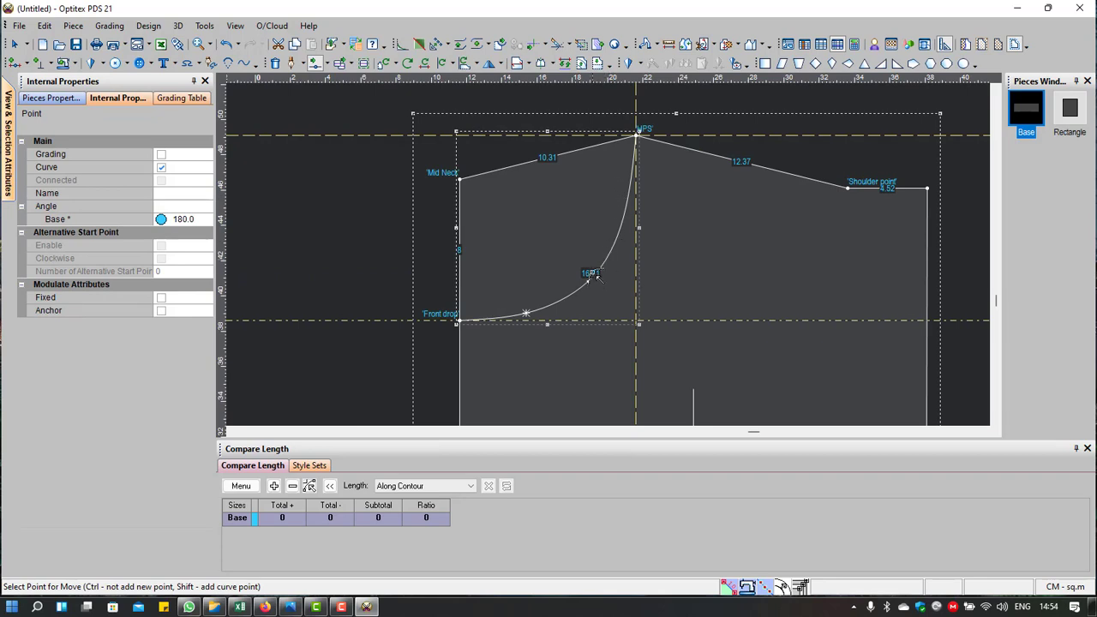
drag(591, 275, 613, 254)
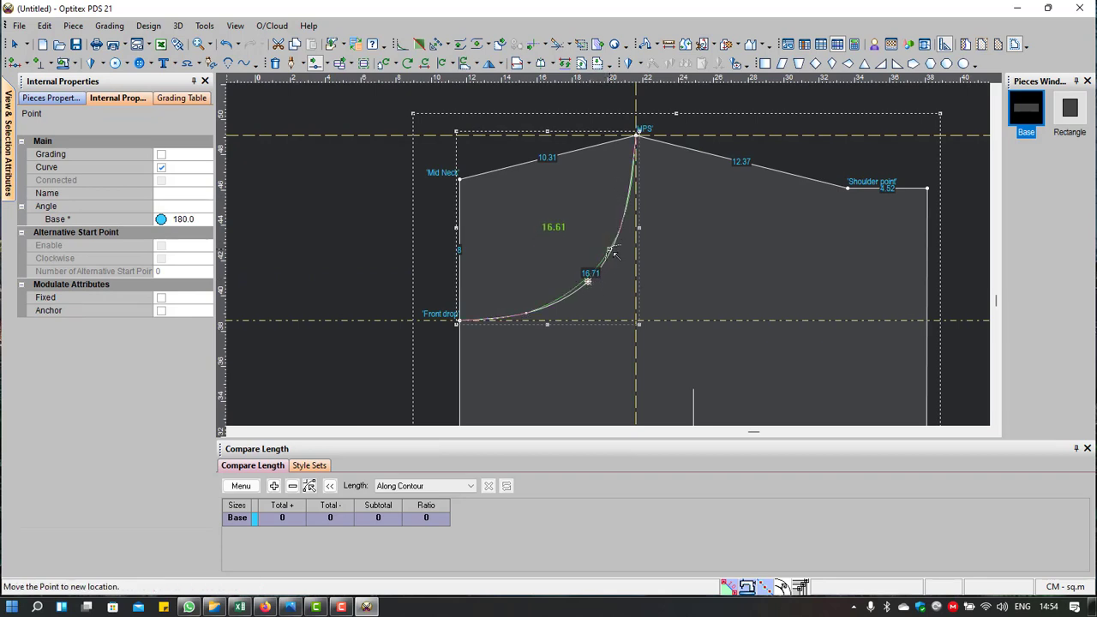
click(613, 254)
click(499, 392)
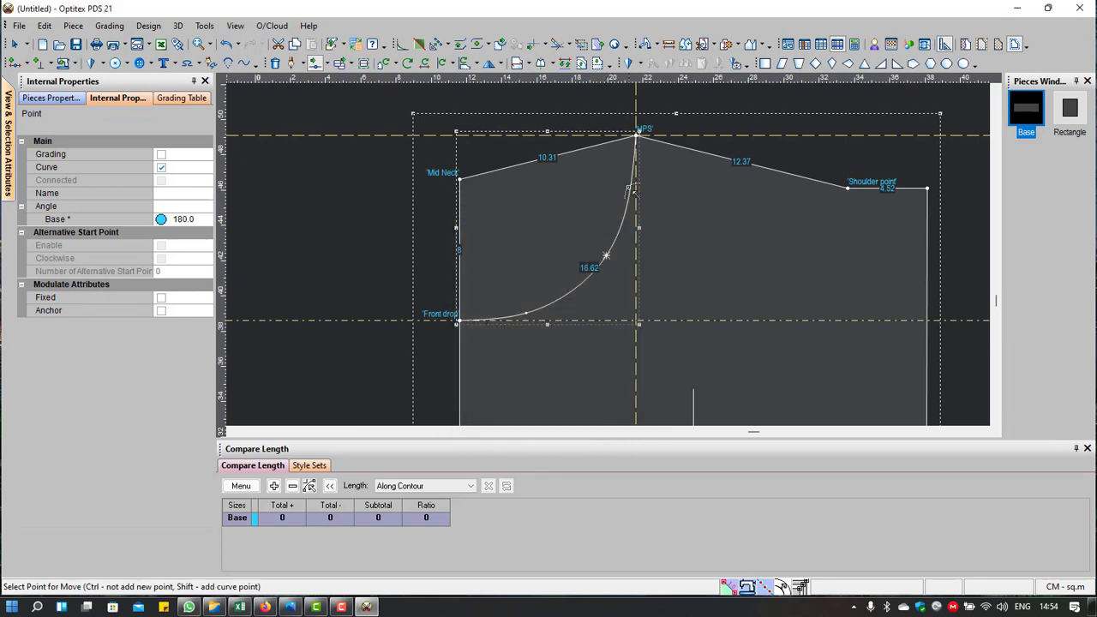
scroll(511, 317, down, 3)
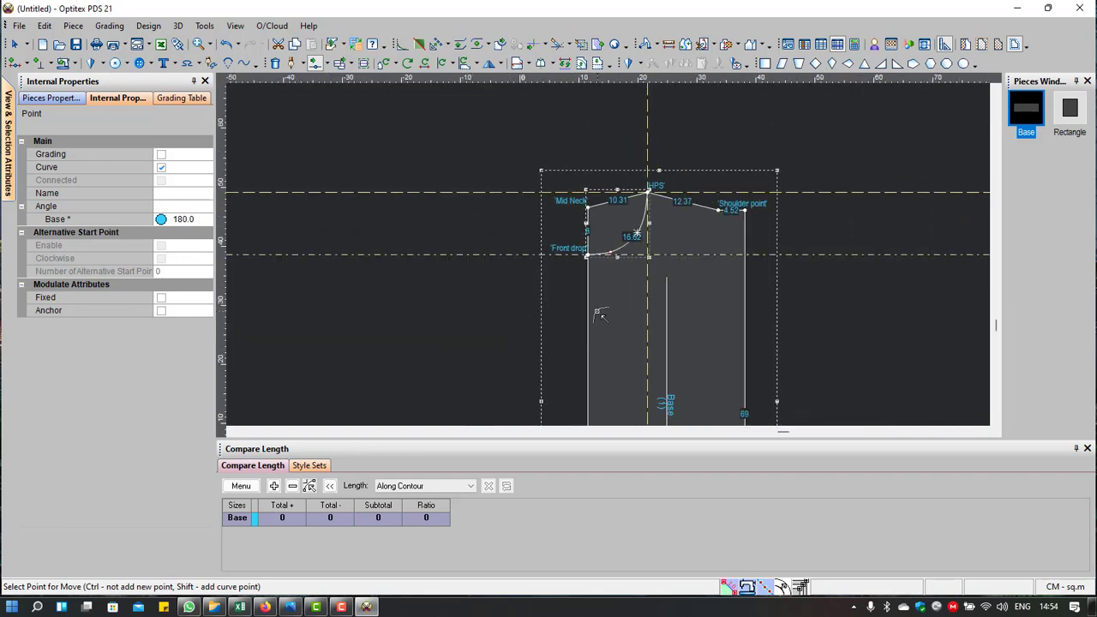
Step: Mirror the bodice across its centre front line with the Half Line tool (H)
key(h)
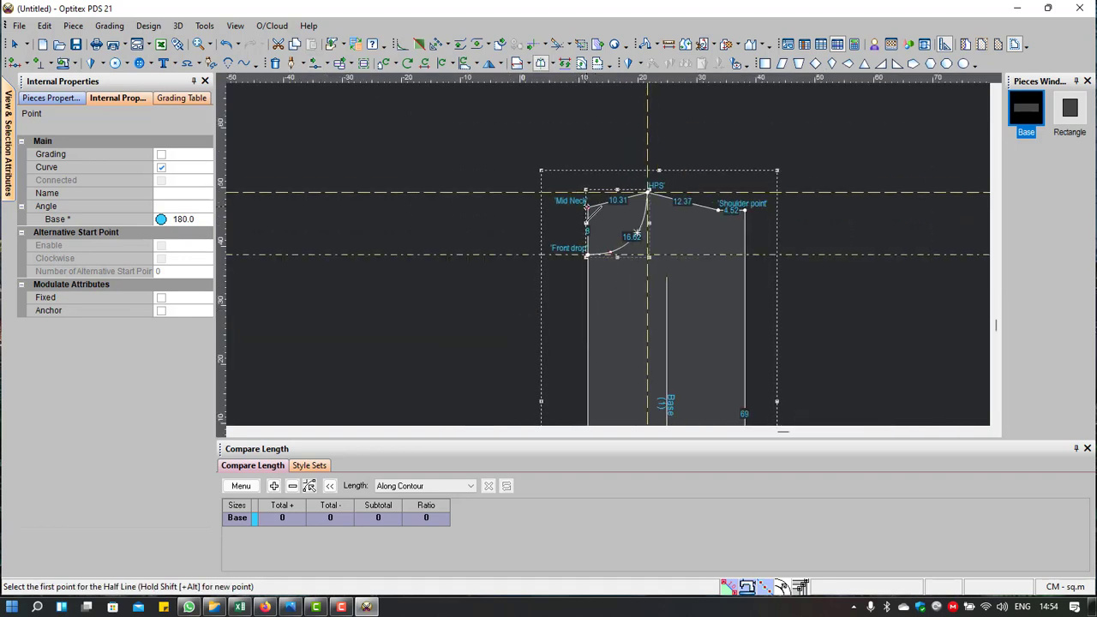
click(588, 210)
scroll(604, 223, down, 2)
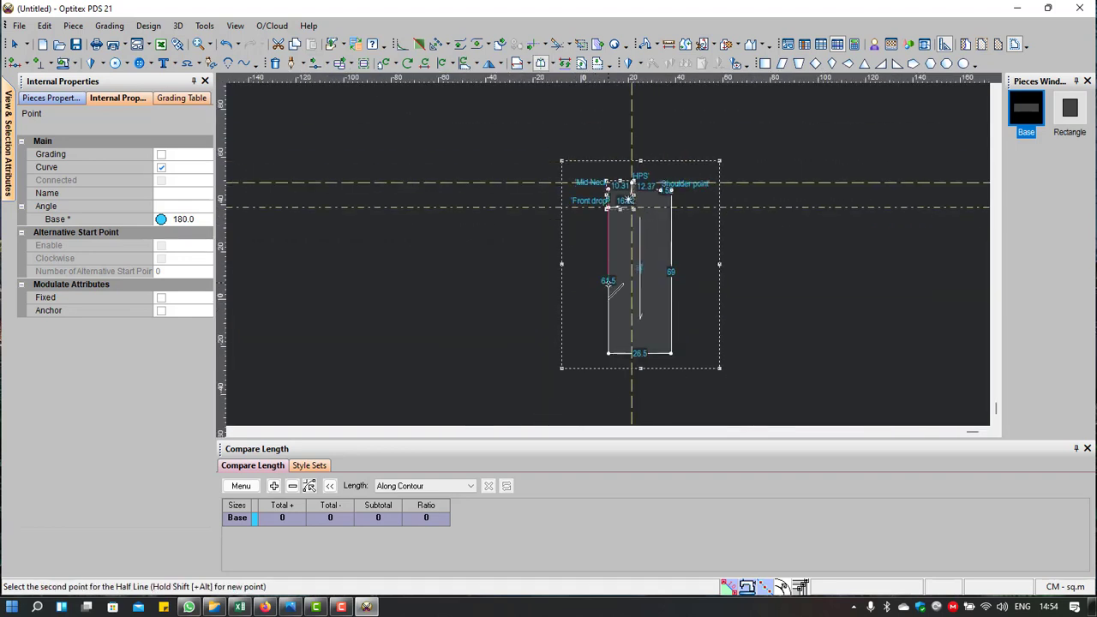
click(608, 353)
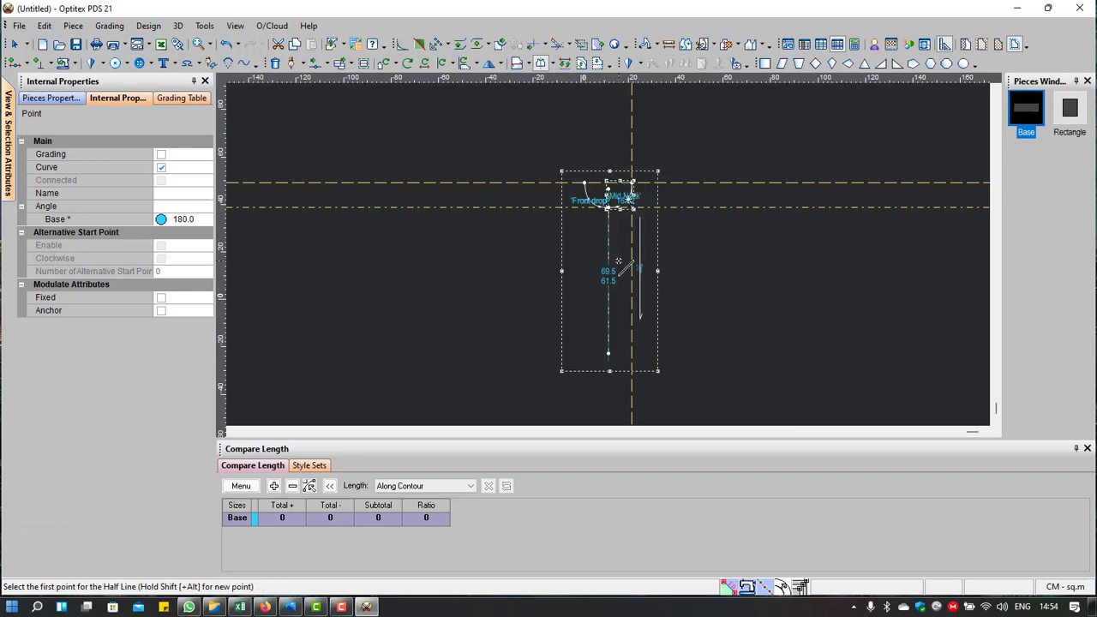
click(608, 352)
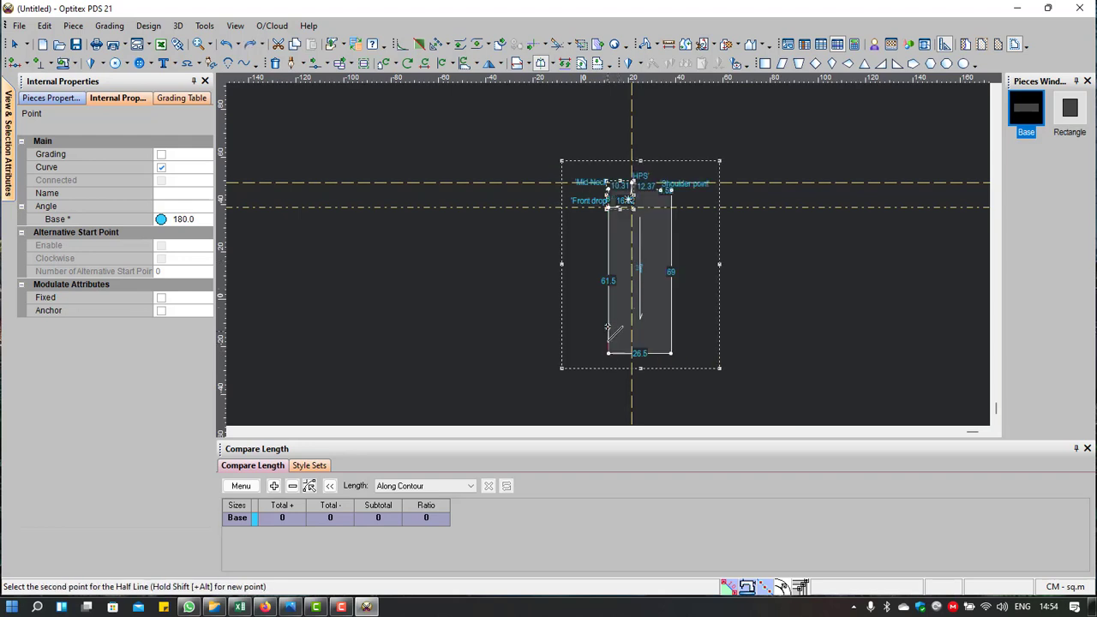
click(607, 188)
scroll(611, 243, up, 3)
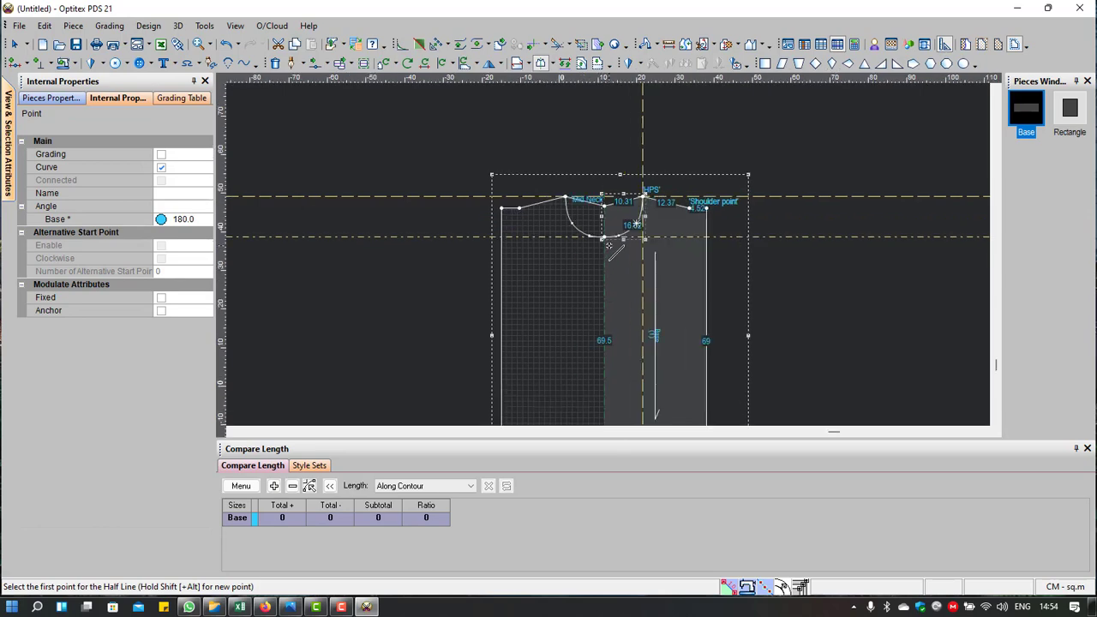
scroll(614, 244, up, 2)
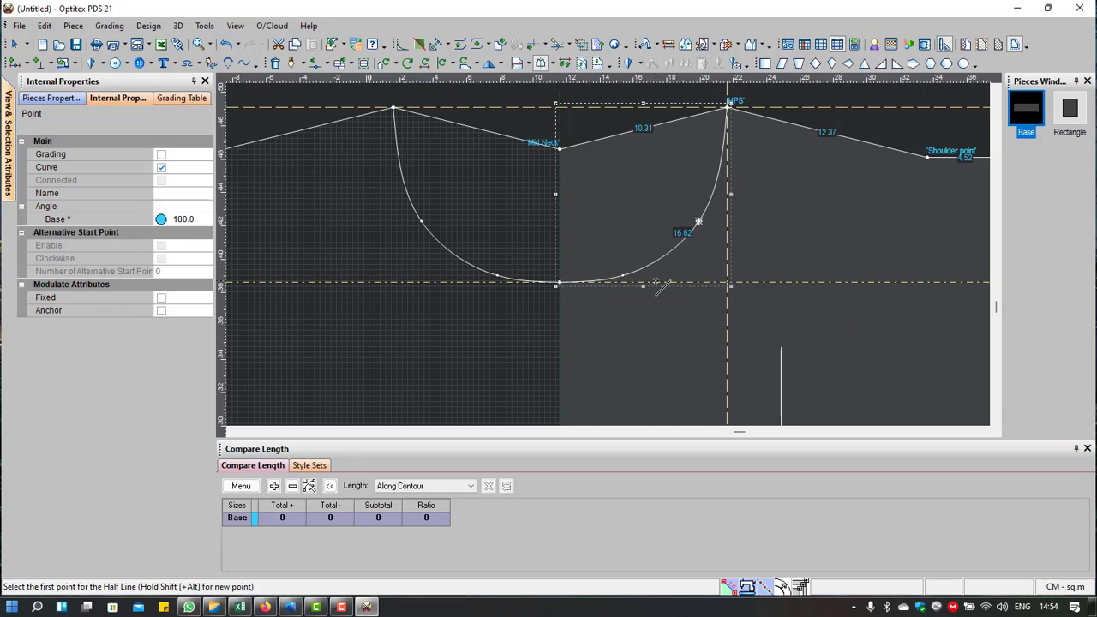
scroll(610, 283, up, 1)
scroll(609, 282, up, 1)
scroll(609, 282, down, 1)
scroll(661, 238, down, 1)
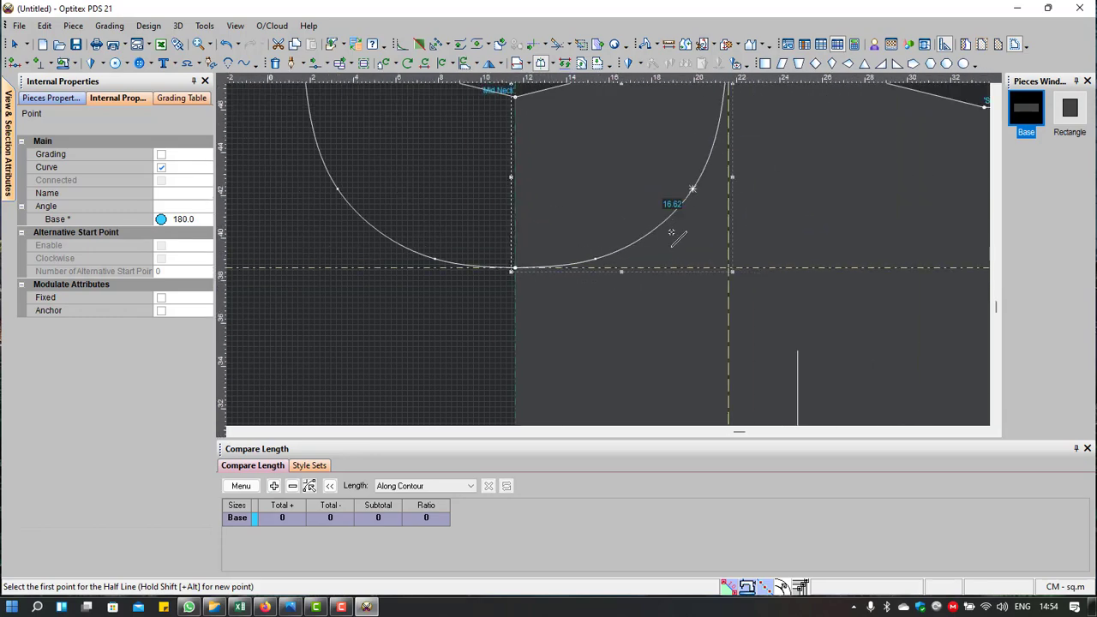
key(Escape)
scroll(588, 223, down, 1)
Step: Nudge two front neckline curve points to smooth the curve to 16.3
scroll(666, 177, down, 1)
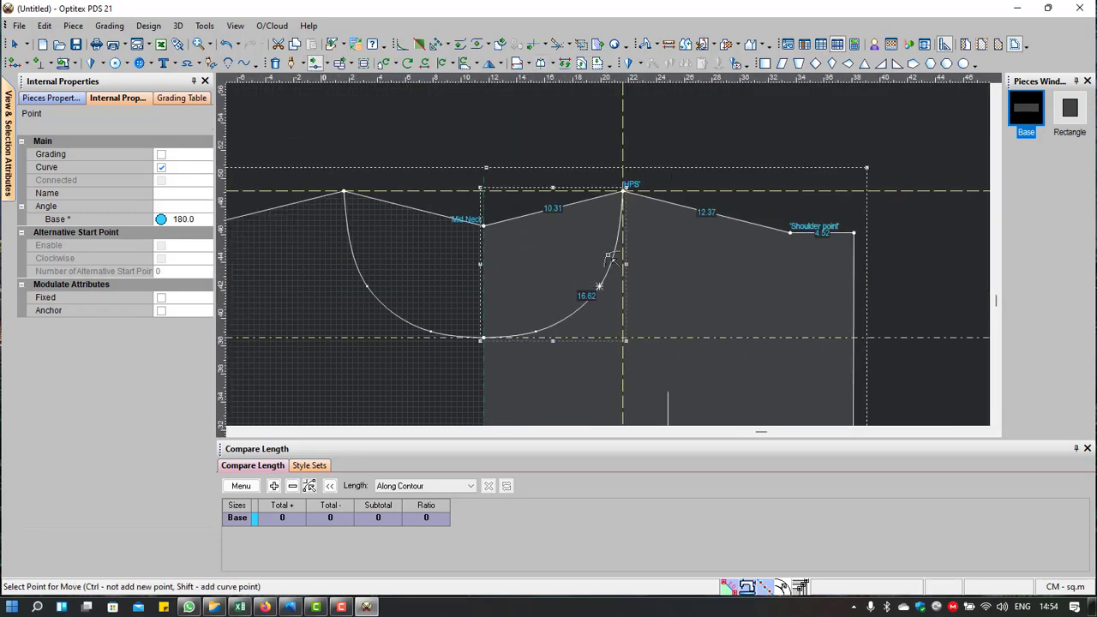
click(599, 285)
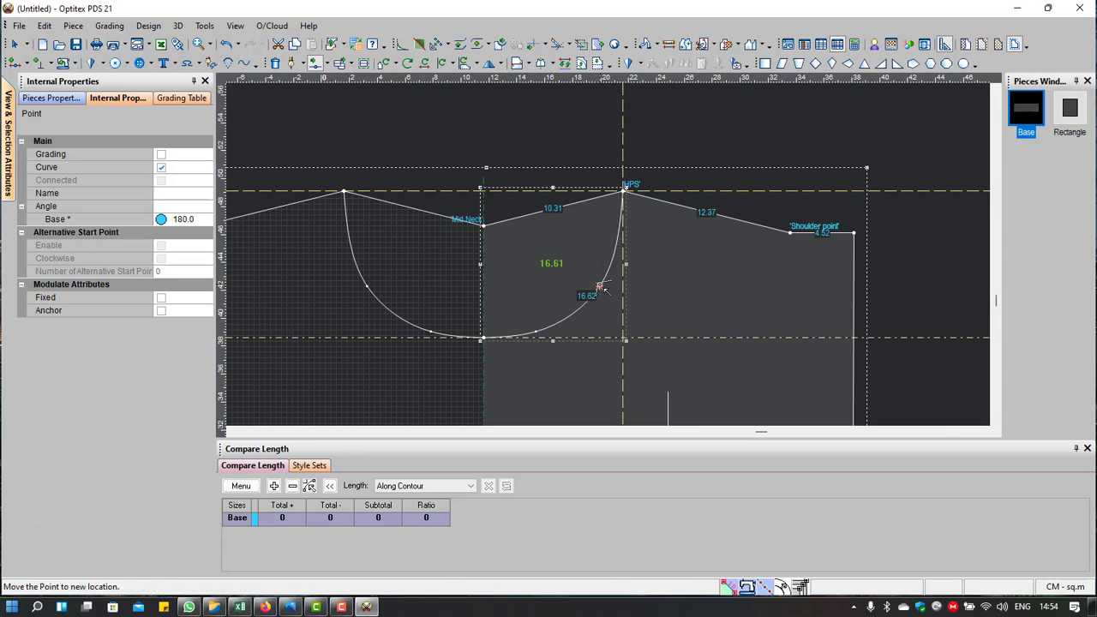
click(600, 283)
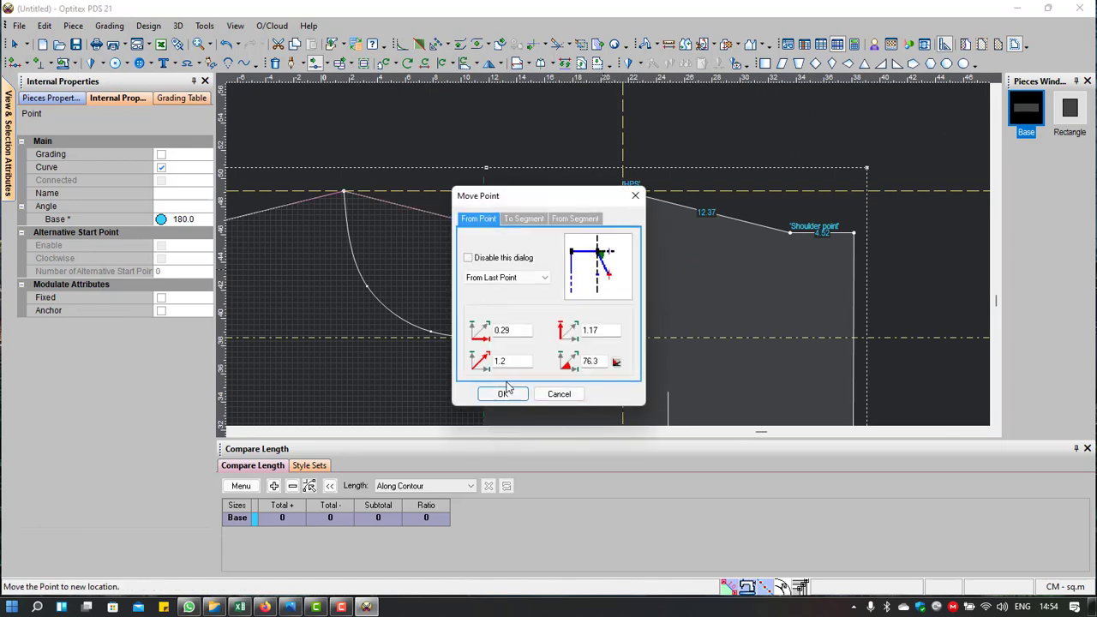
click(503, 394)
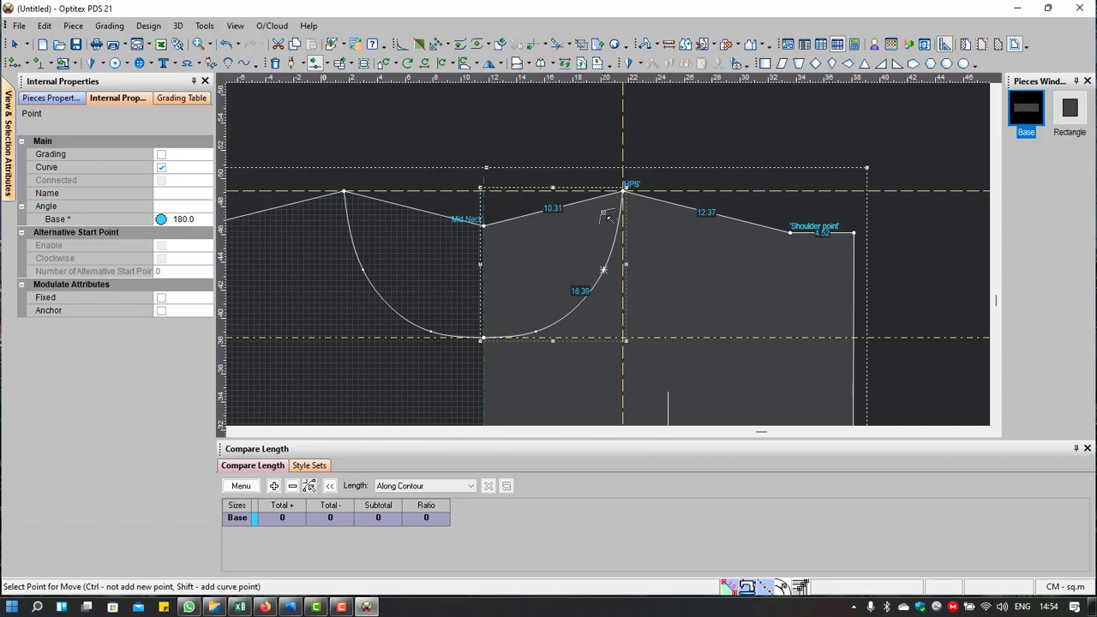
scroll(524, 351, up, 2)
click(623, 237)
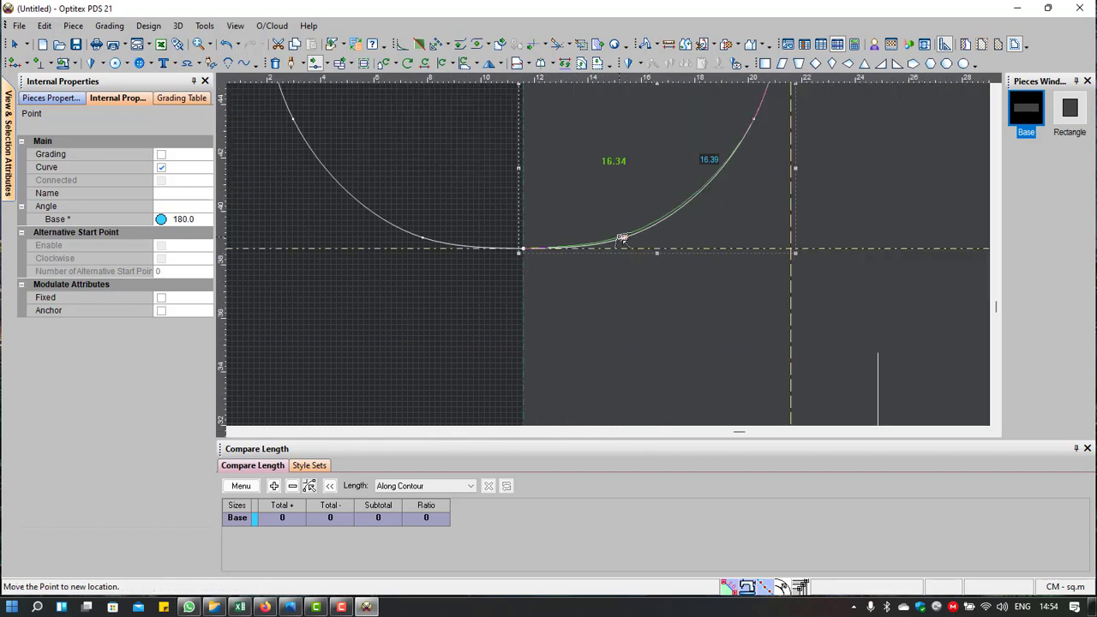
click(622, 237)
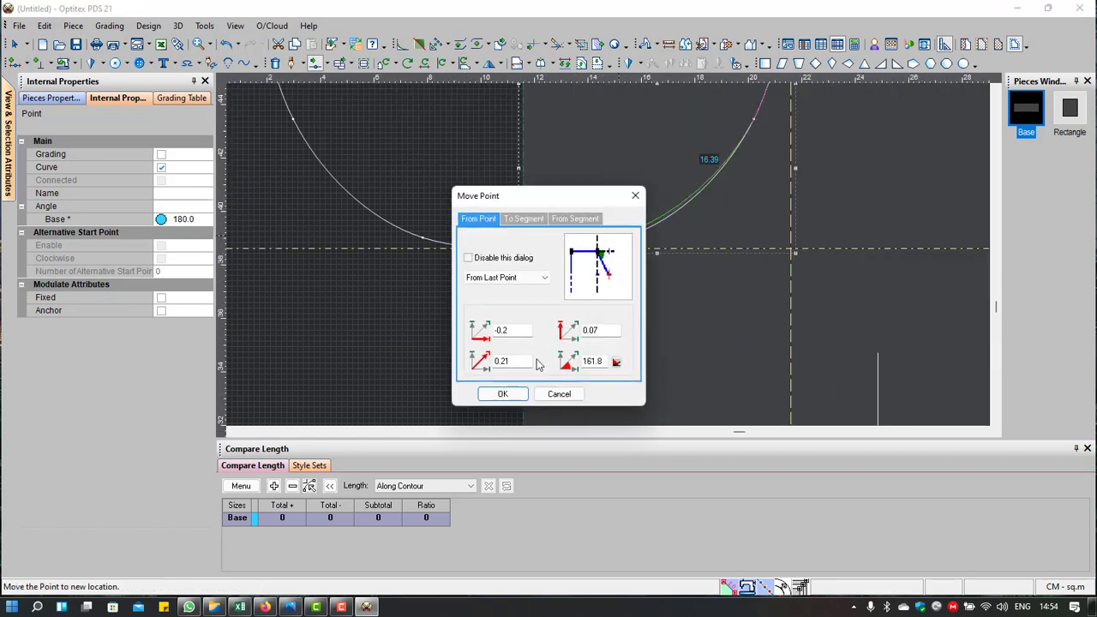
click(509, 394)
scroll(647, 225, down, 2)
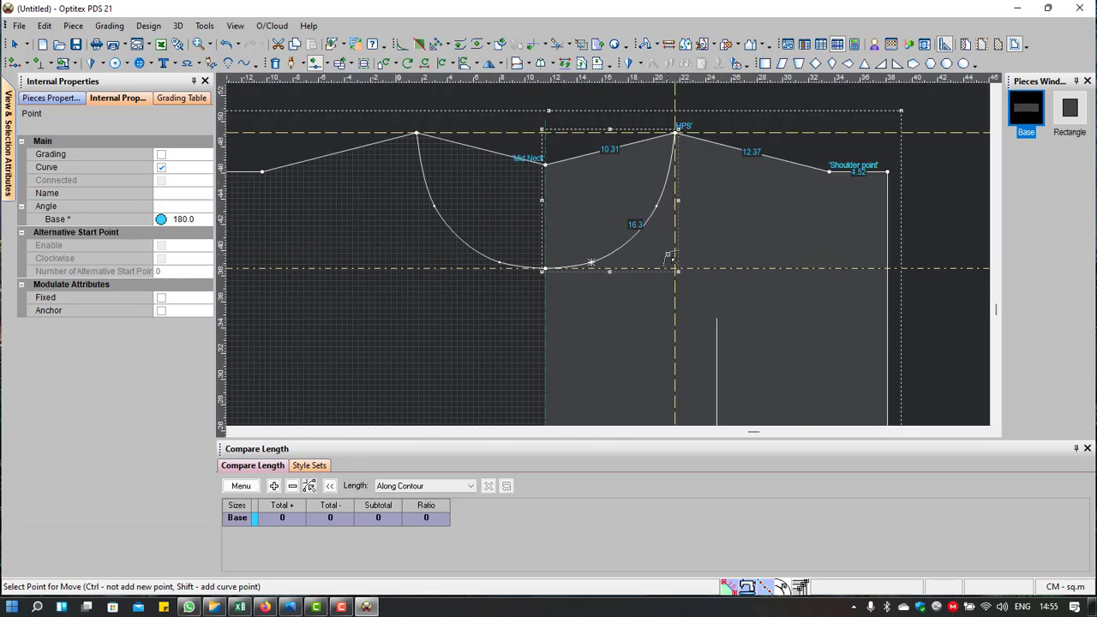
scroll(665, 233, down, 2)
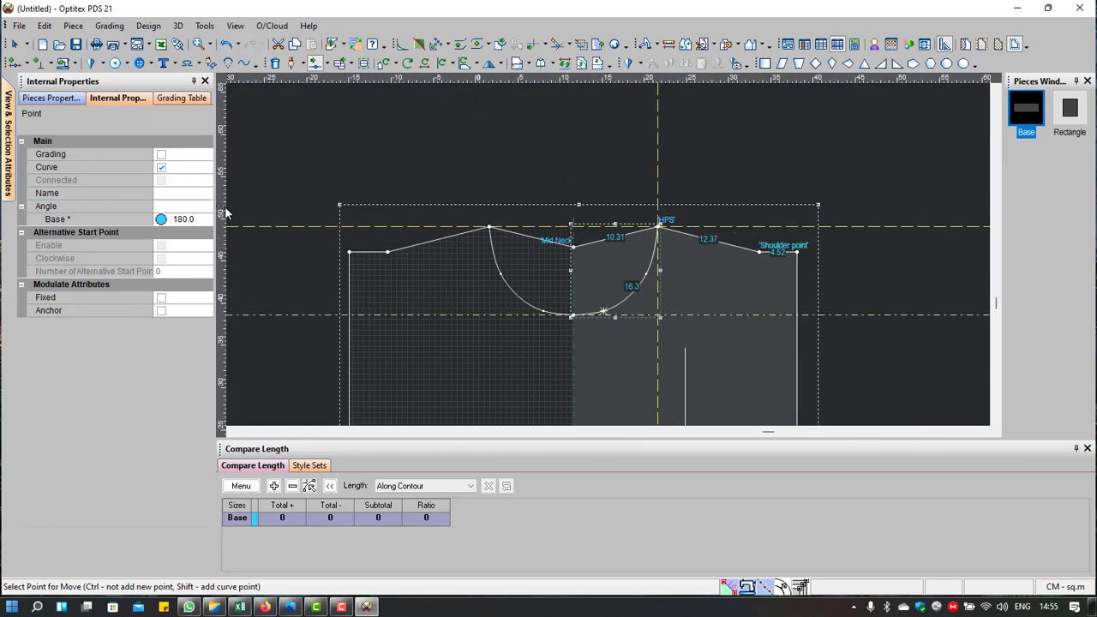
key(Escape)
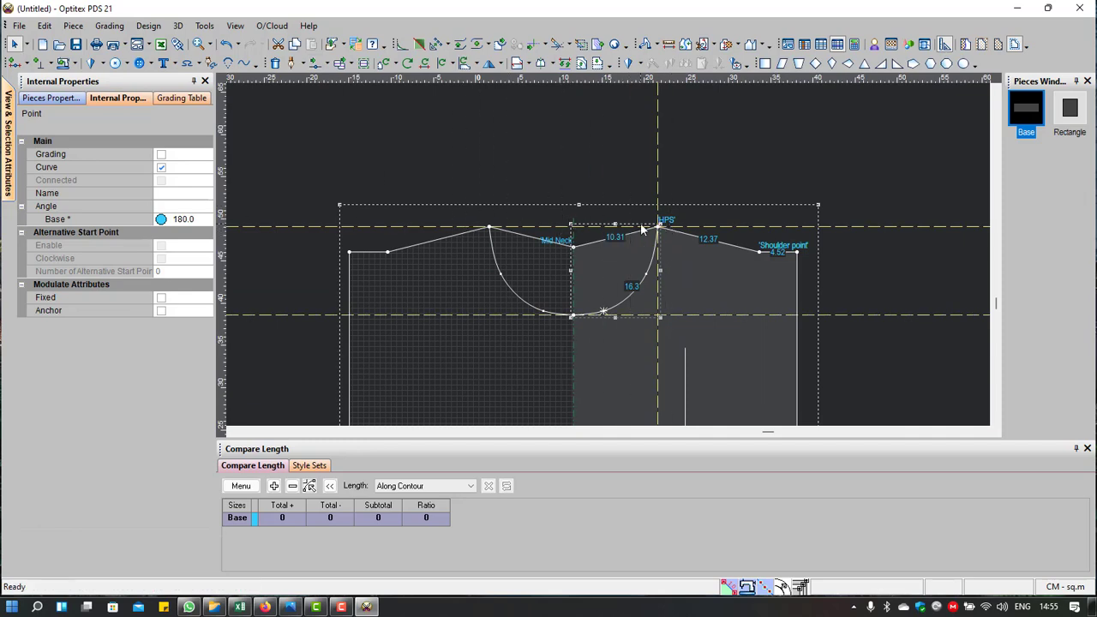
click(582, 228)
Step: Add a point on the Mid Neck–HPS edge and drop it to bend the back neckline
scroll(634, 234, up, 2)
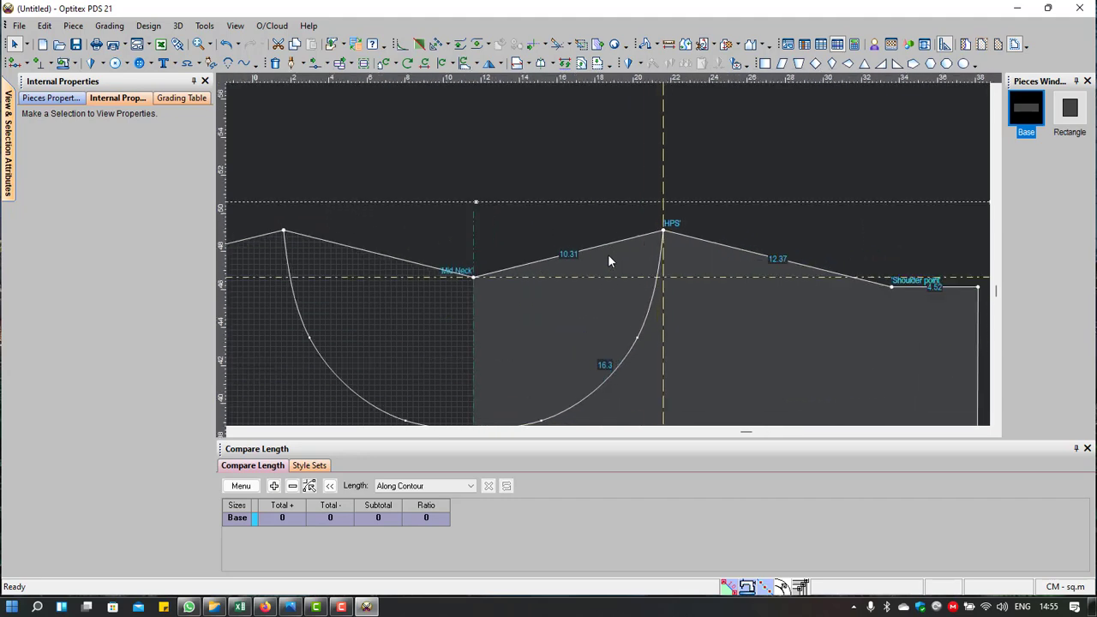
key(m)
scroll(587, 256, up, 2)
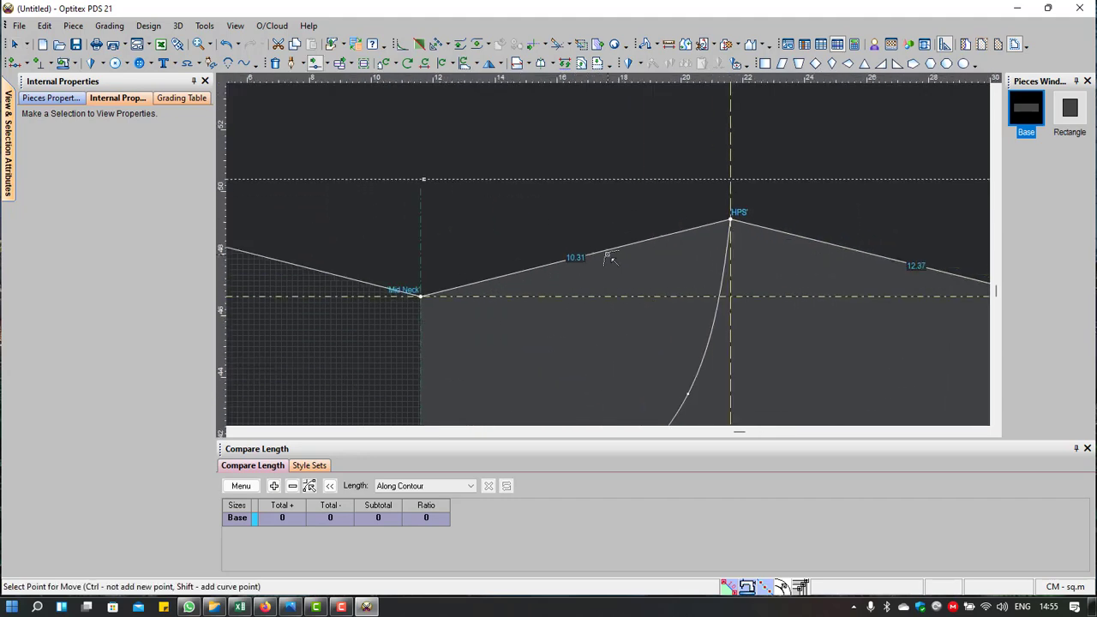
click(679, 233)
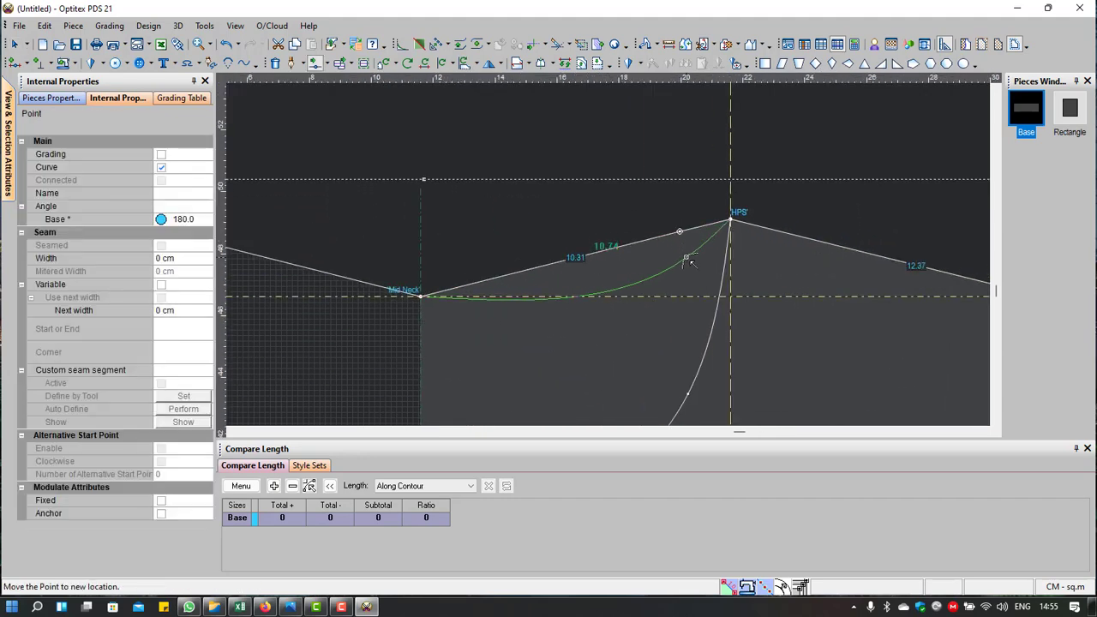
click(707, 265)
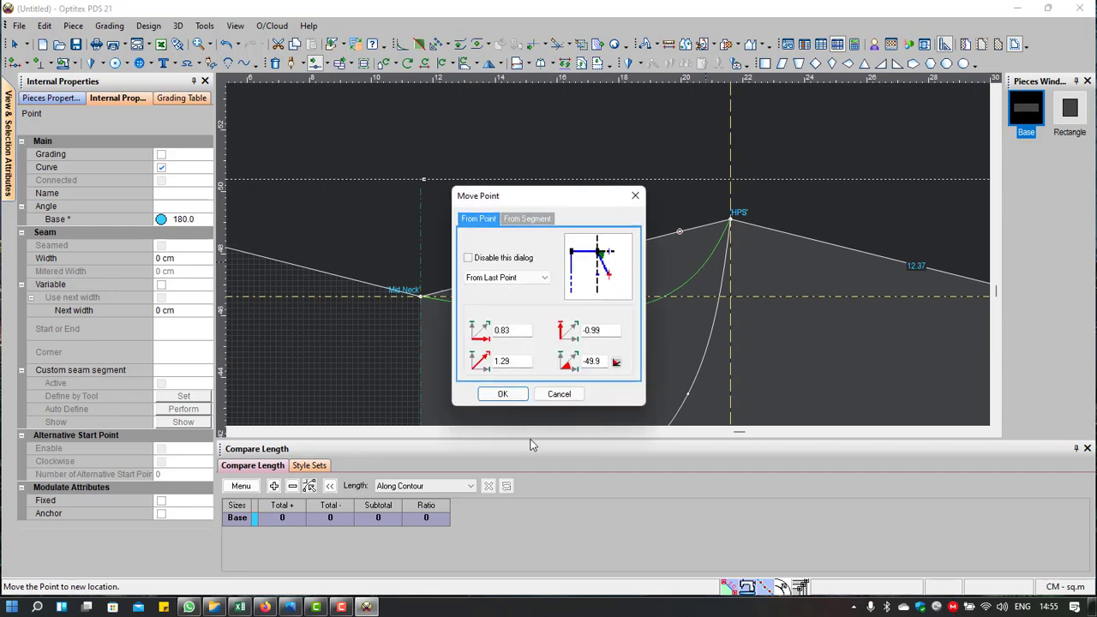
click(511, 398)
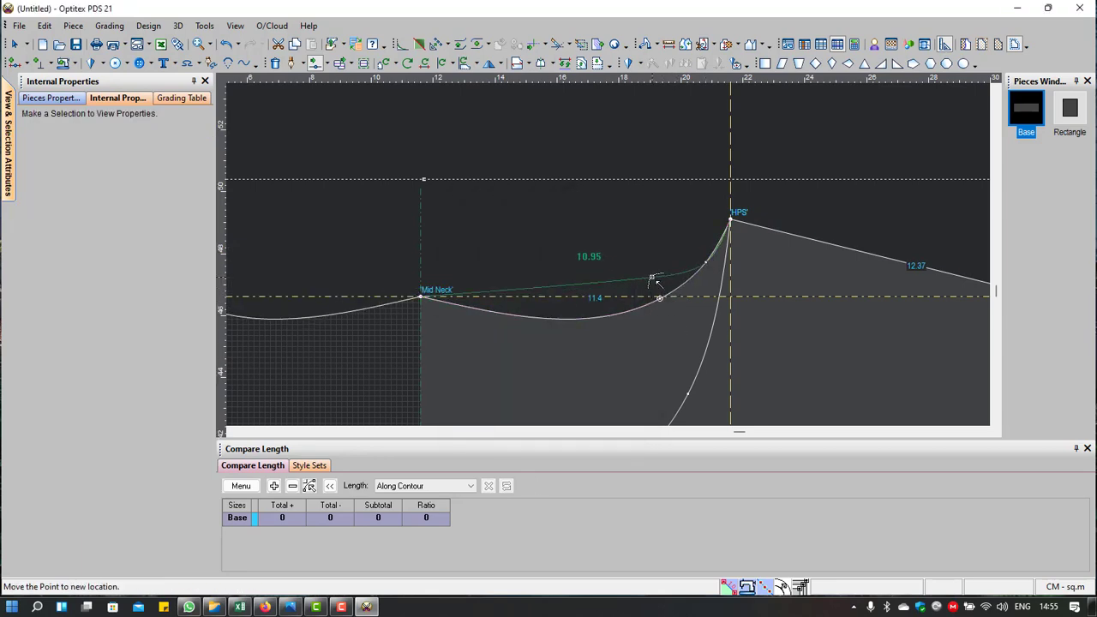
Step: Fine-tune the back neckline curve points, making the edge a shallow 10.99 curve
click(655, 282)
click(503, 399)
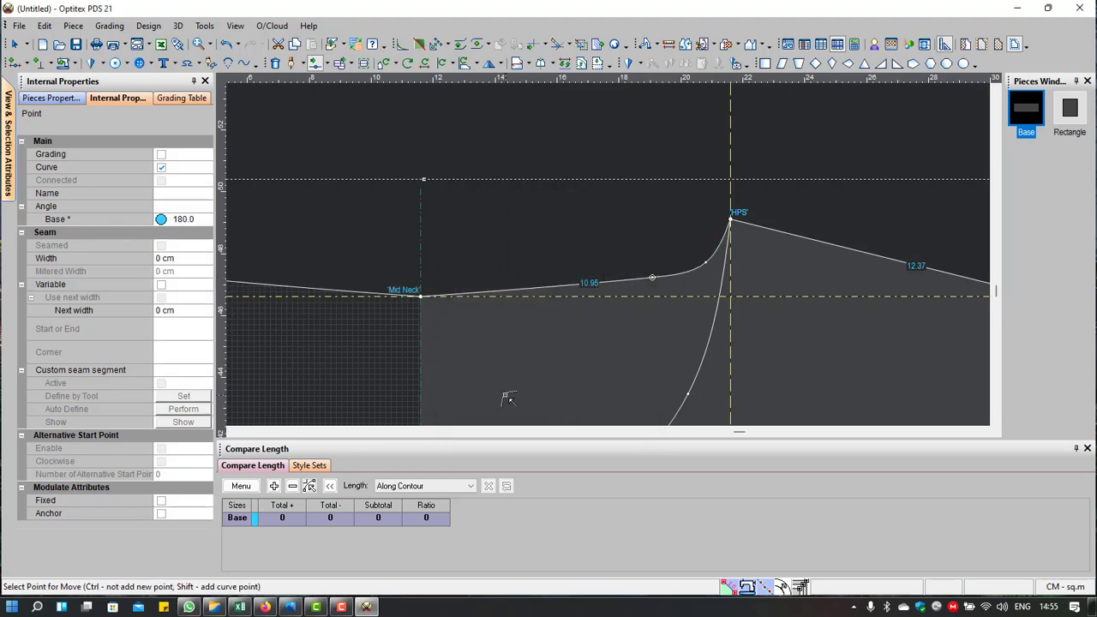
scroll(570, 365, down, 2)
scroll(627, 240, up, 2)
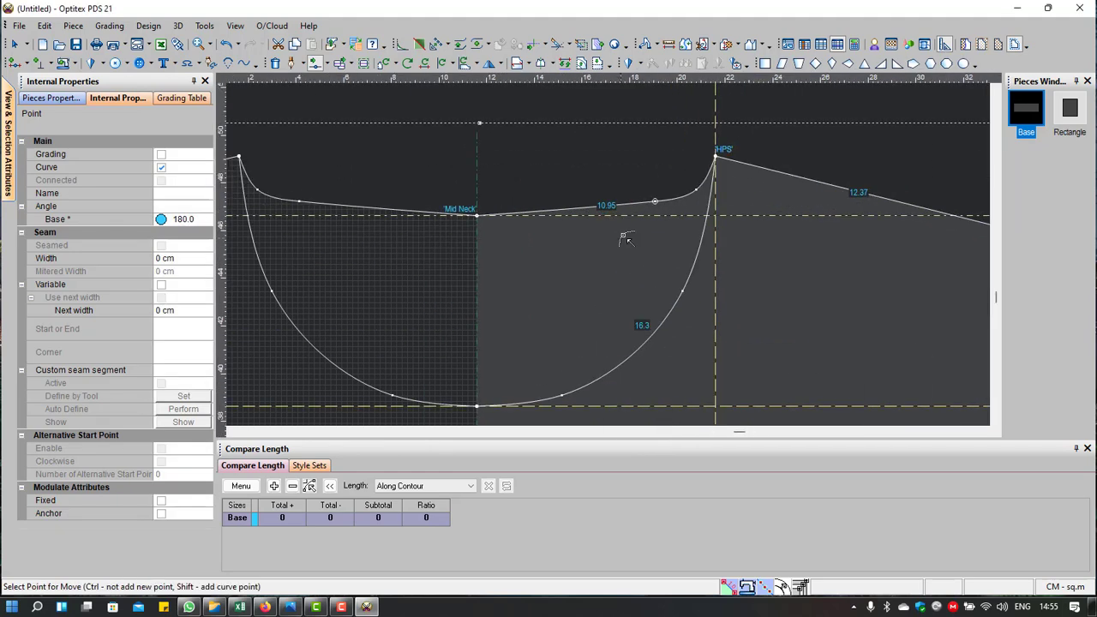
click(653, 202)
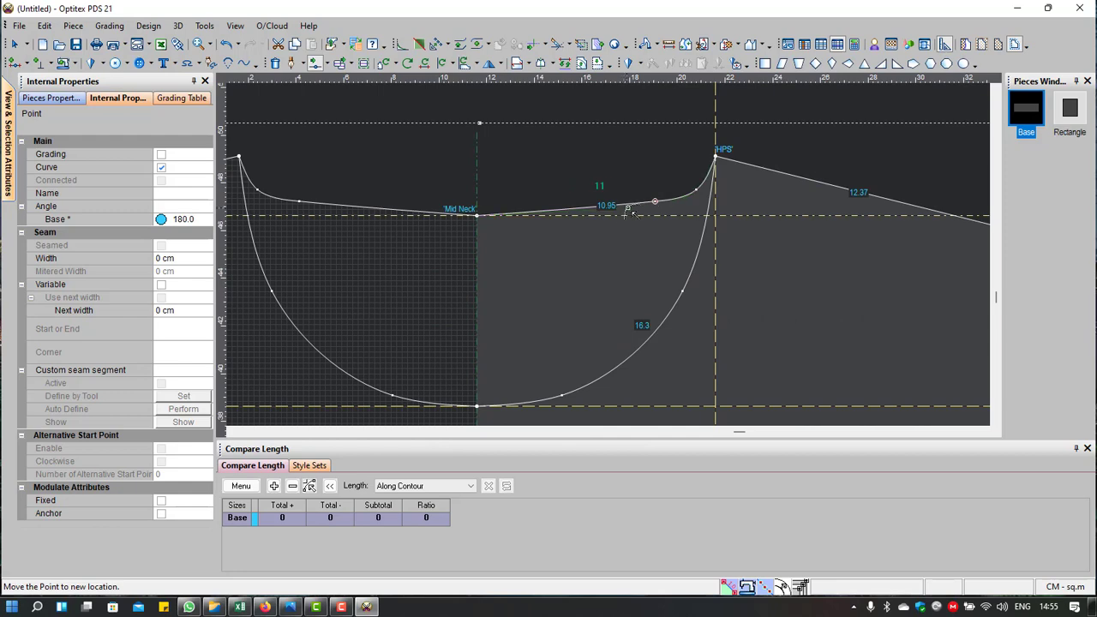
drag(632, 208, 645, 210)
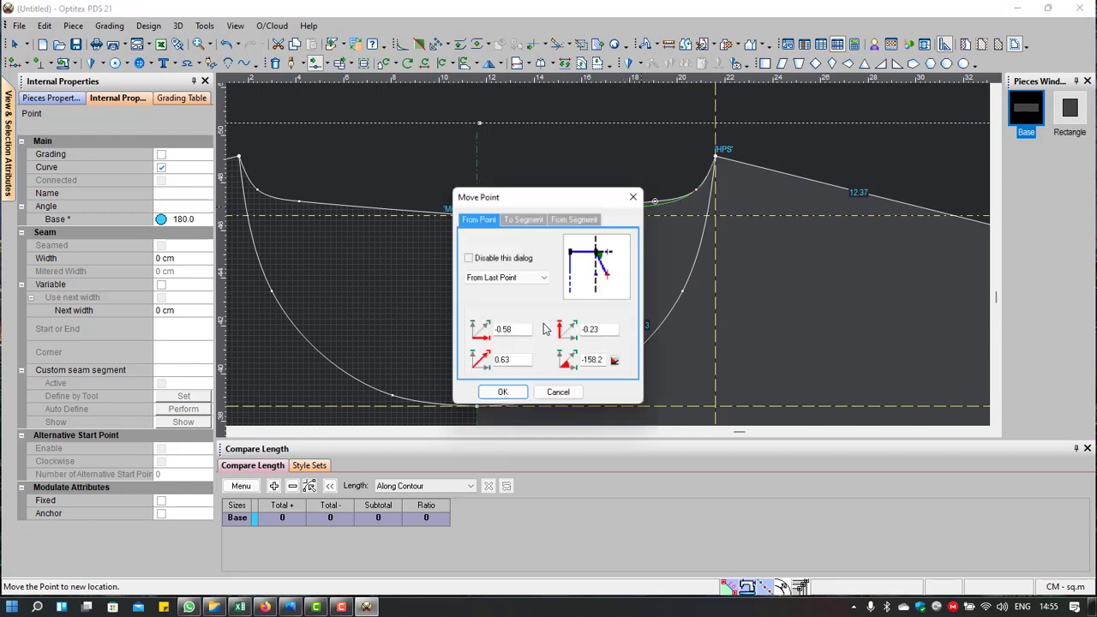
click(505, 393)
scroll(519, 347, down, 1)
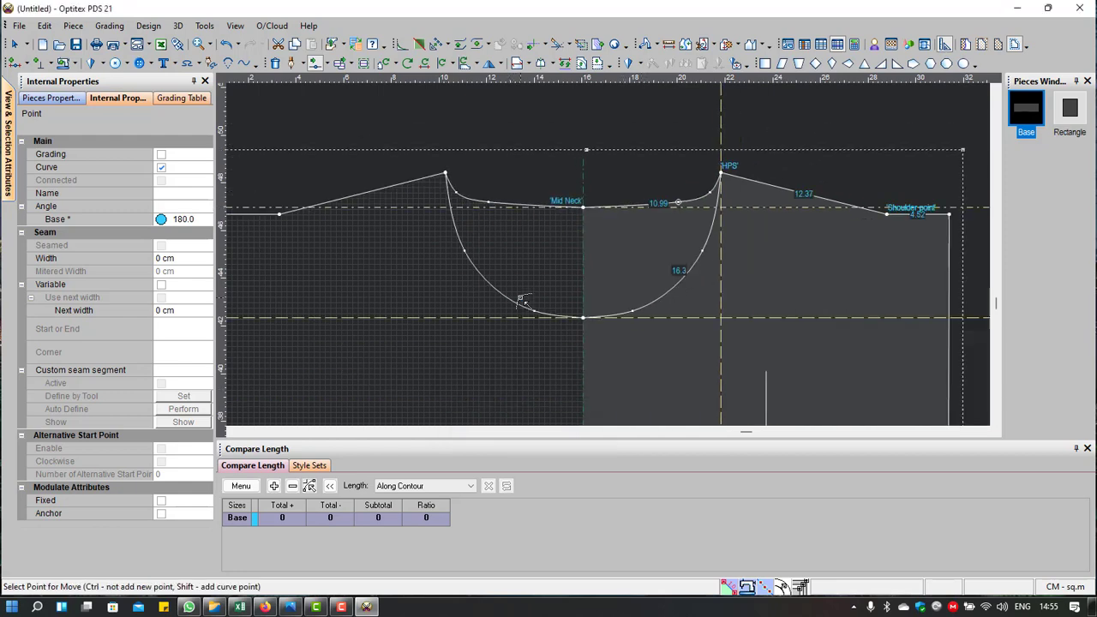
scroll(524, 294, down, 1)
scroll(634, 294, up, 1)
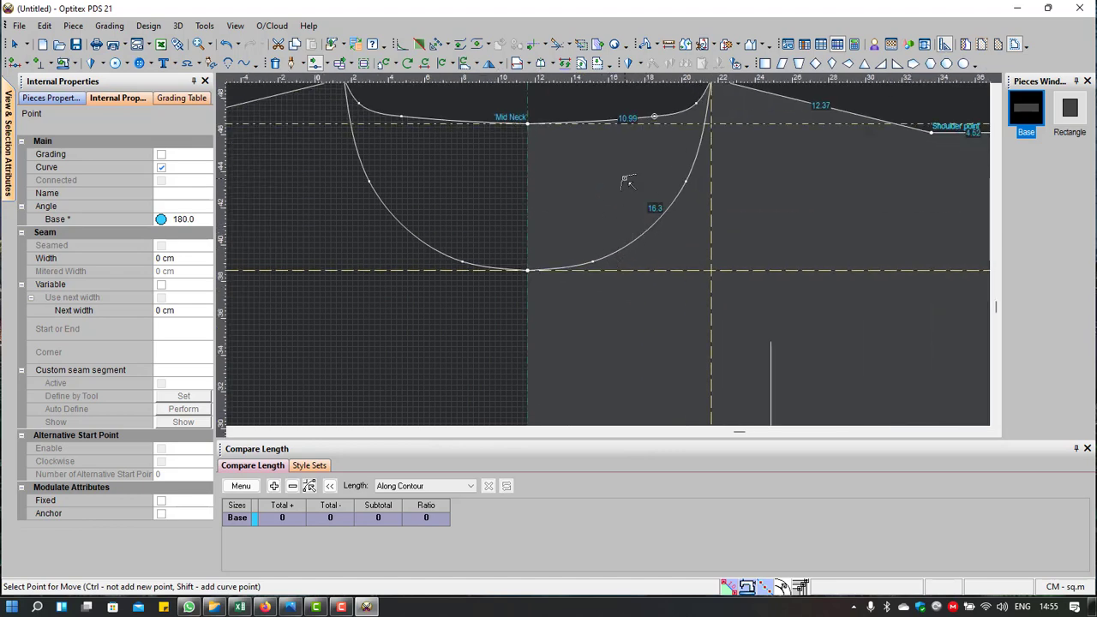
scroll(686, 180, down, 2)
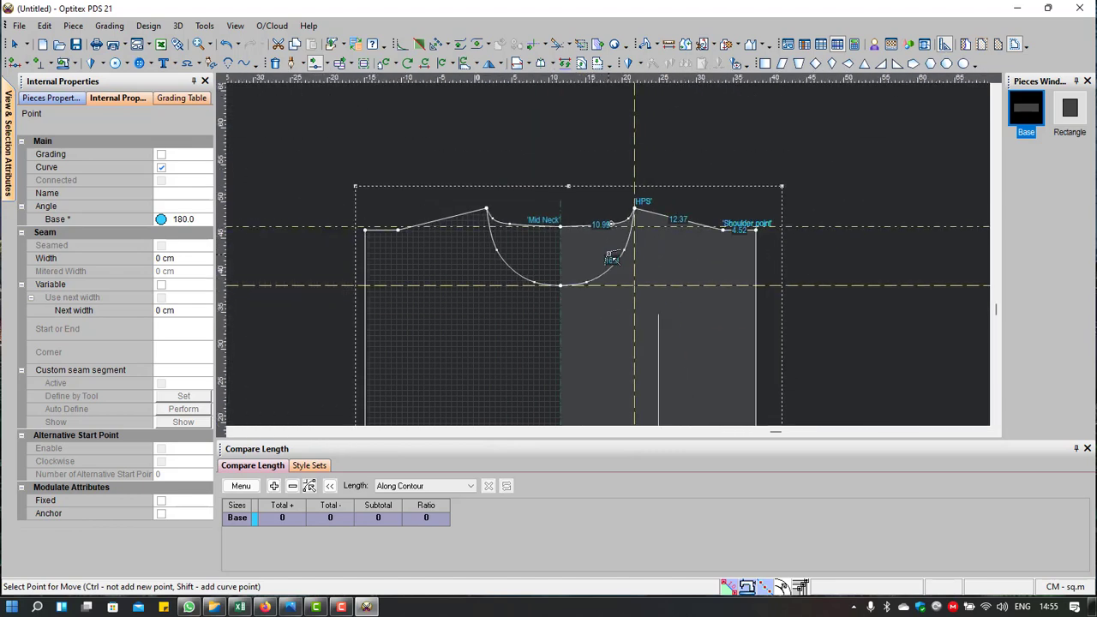
scroll(611, 259, up, 1)
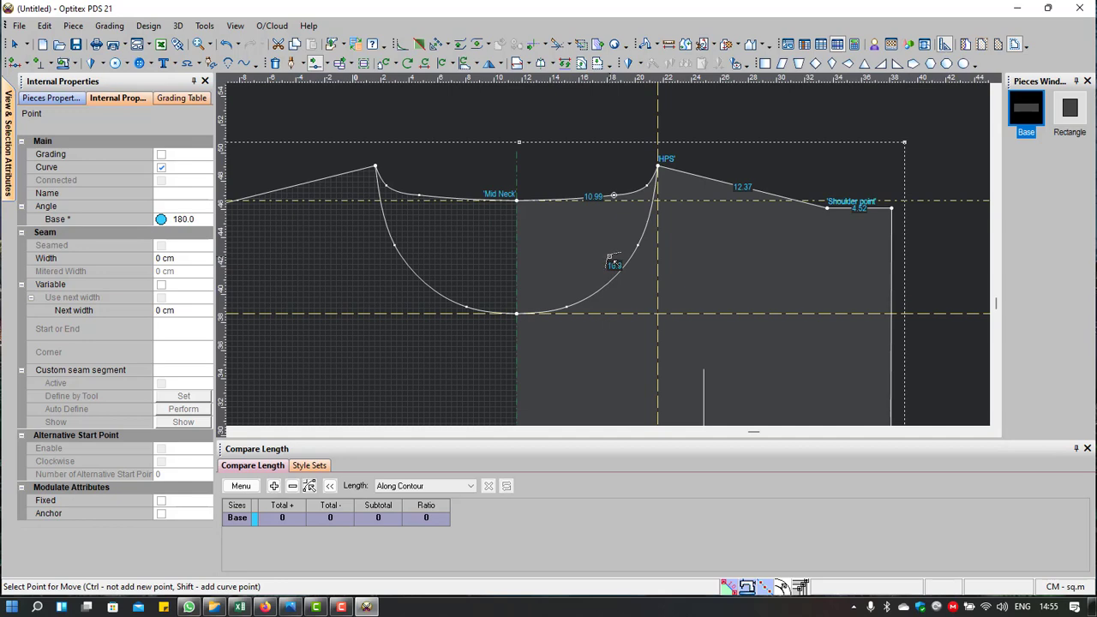
Step: Undo both neck curves, restoring straight 10.31 and 14.5 lines
key(Delete)
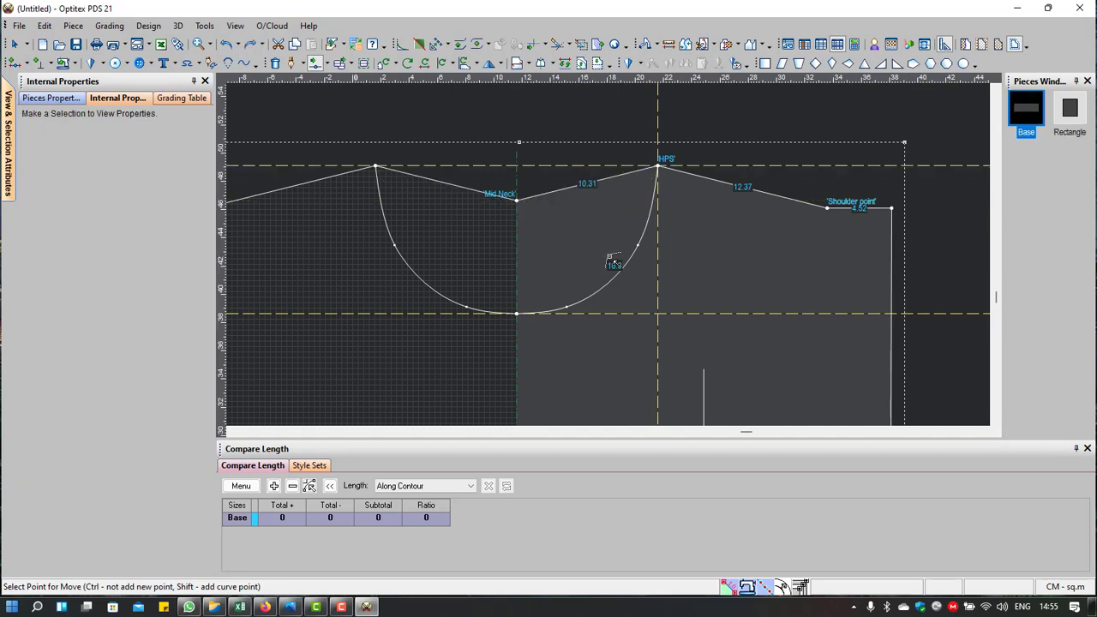
drag(613, 260, 613, 263)
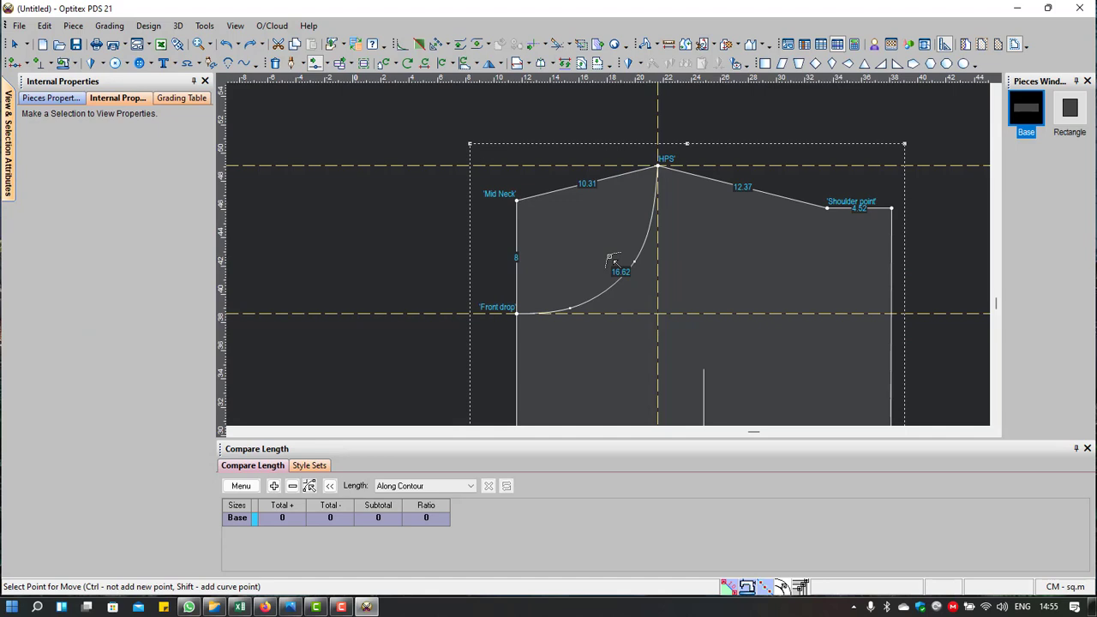
key(Delete)
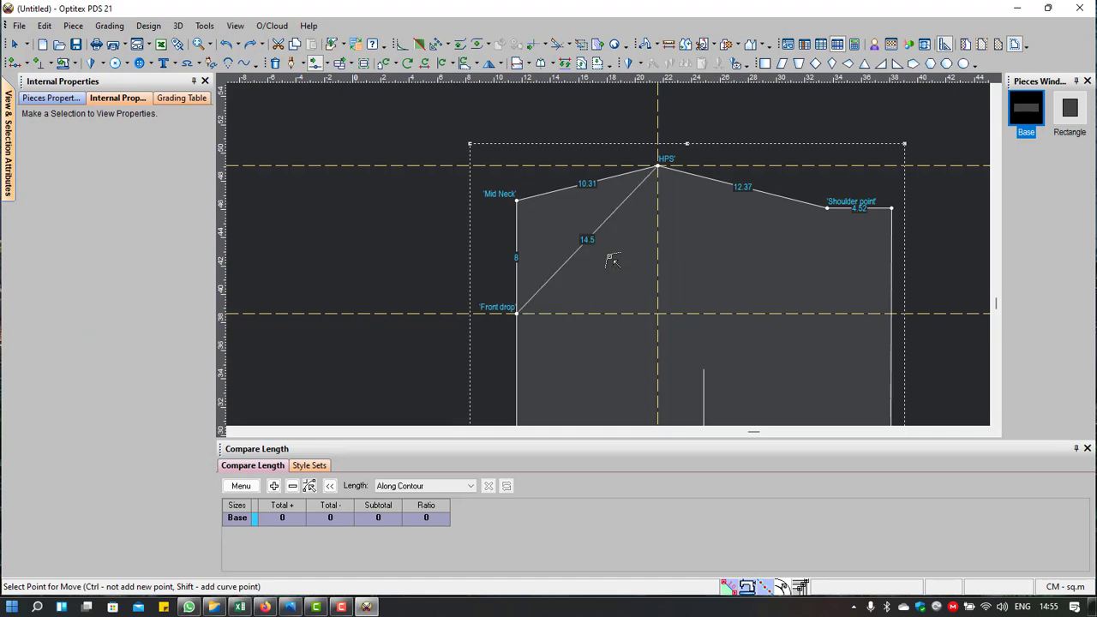
Step: End the current action and bring up the point-moving mode list
right_click(405, 129)
click(449, 130)
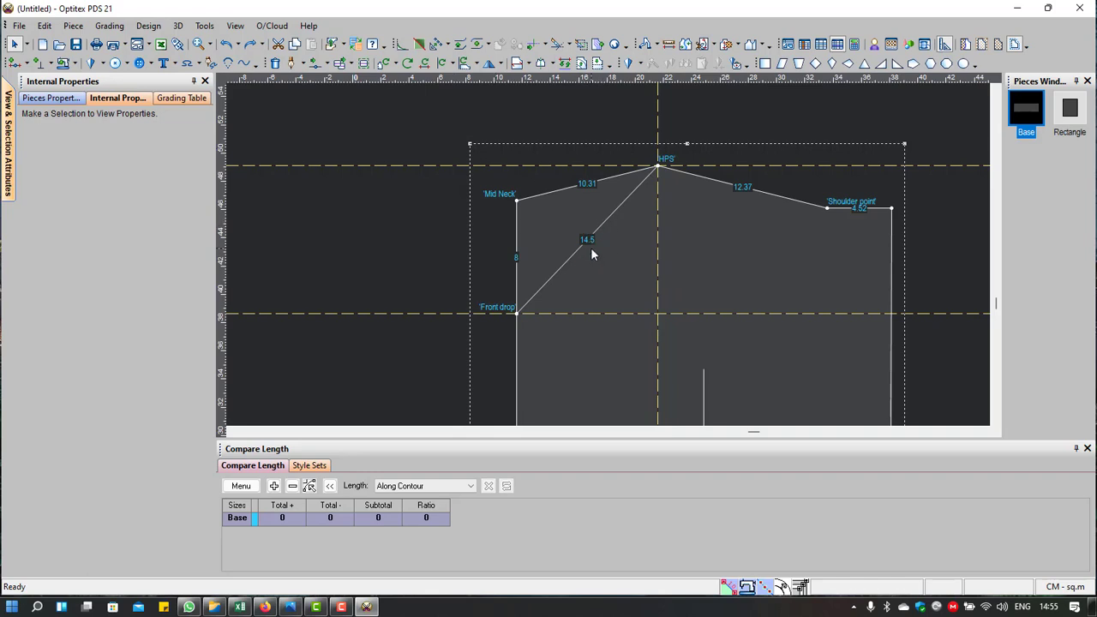
key(space)
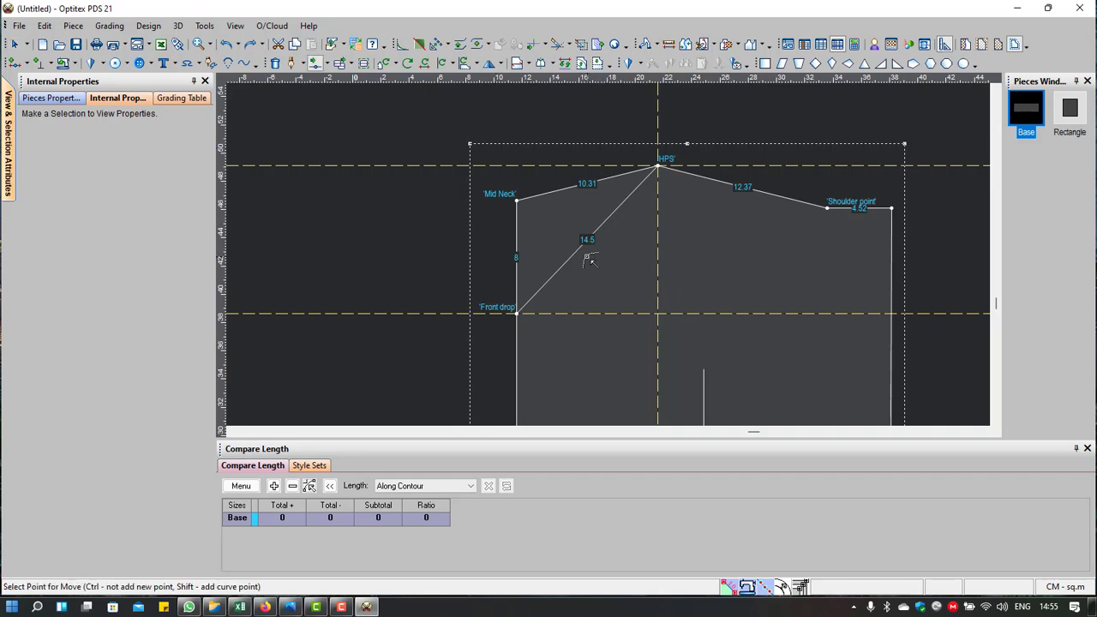
click(327, 65)
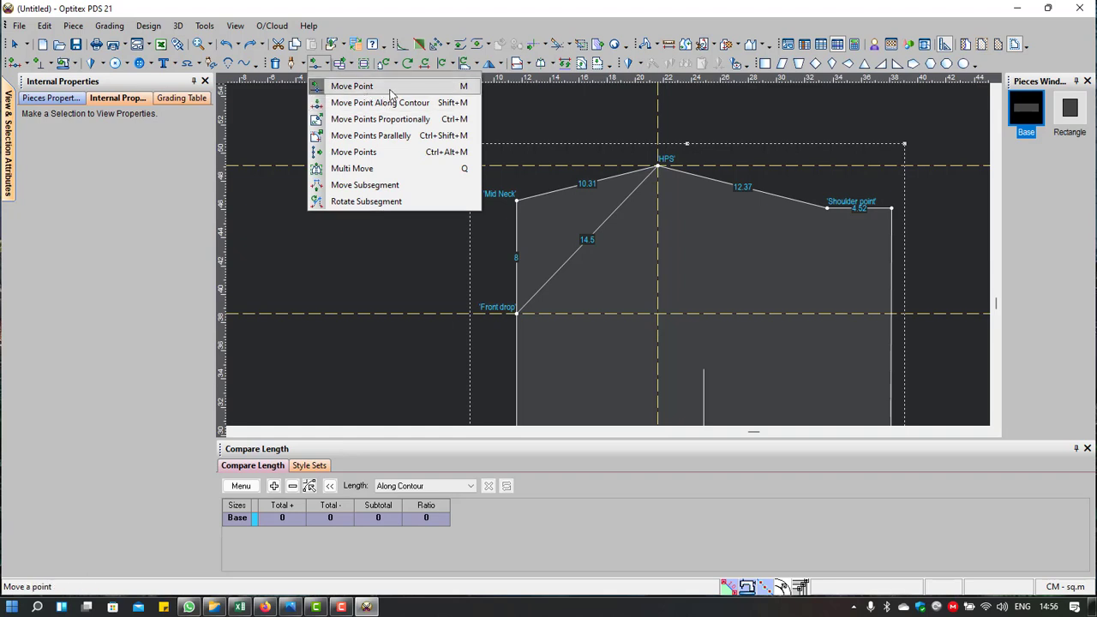
click(390, 93)
click(579, 250)
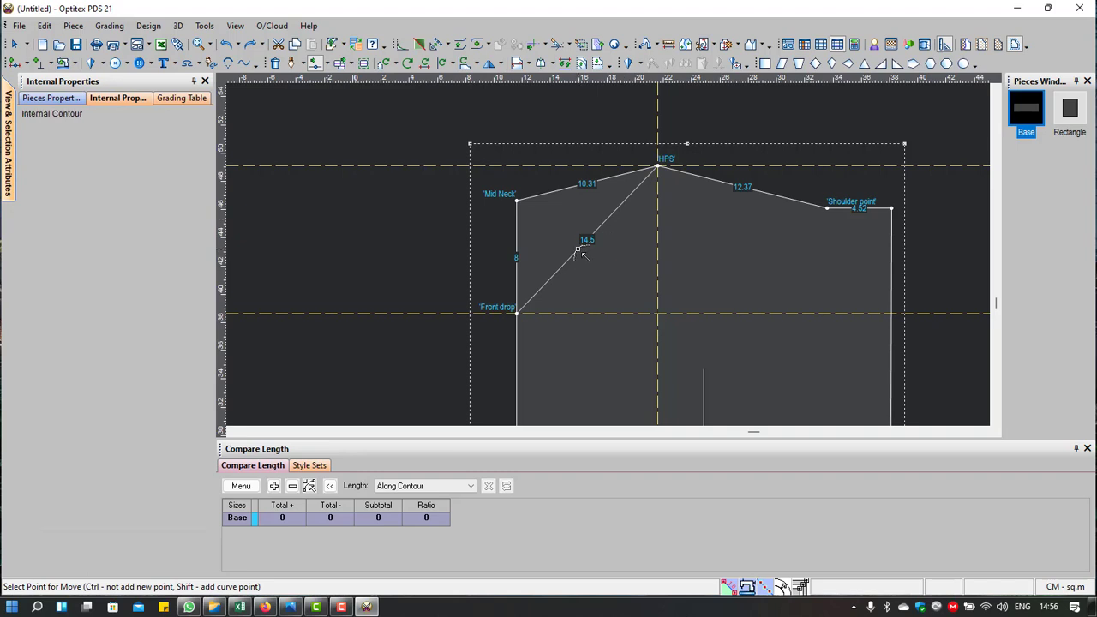
click(628, 293)
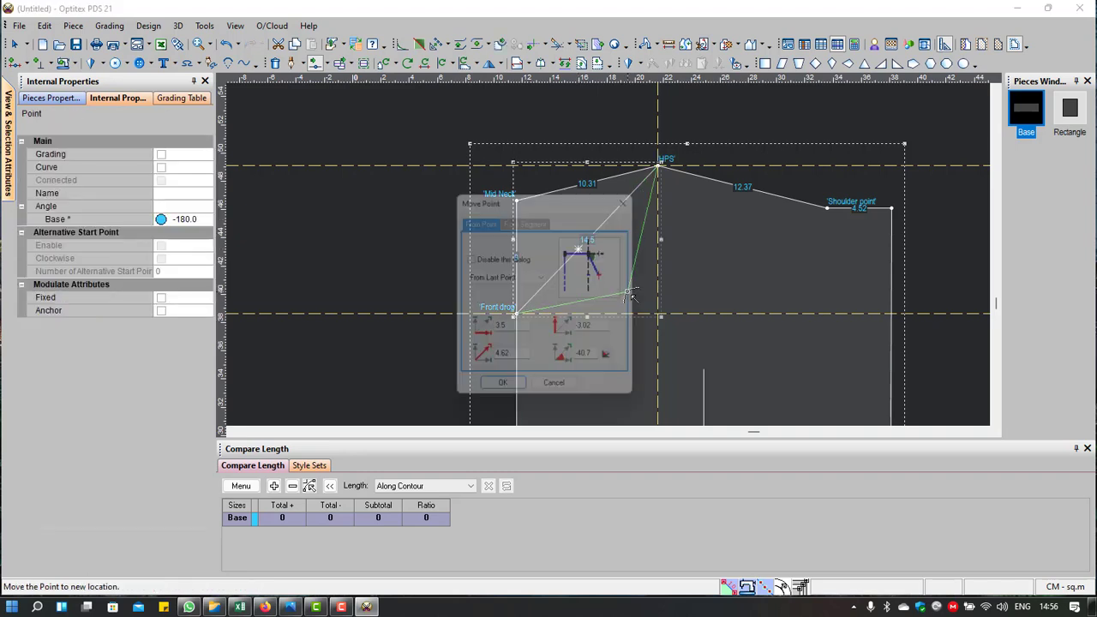
click(500, 393)
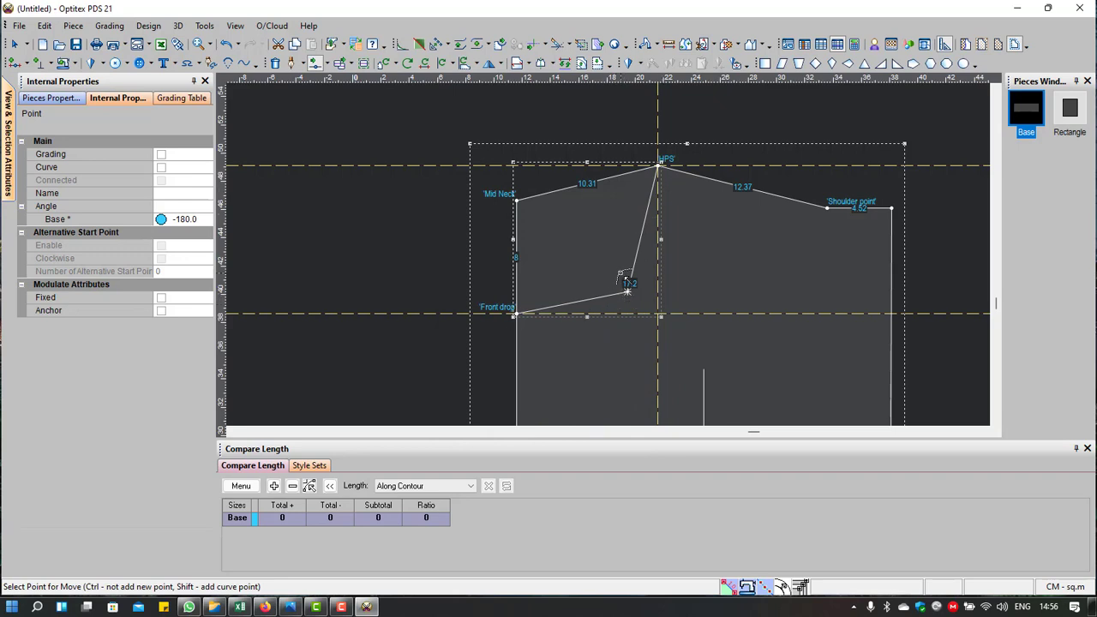
key(ctrl+z)
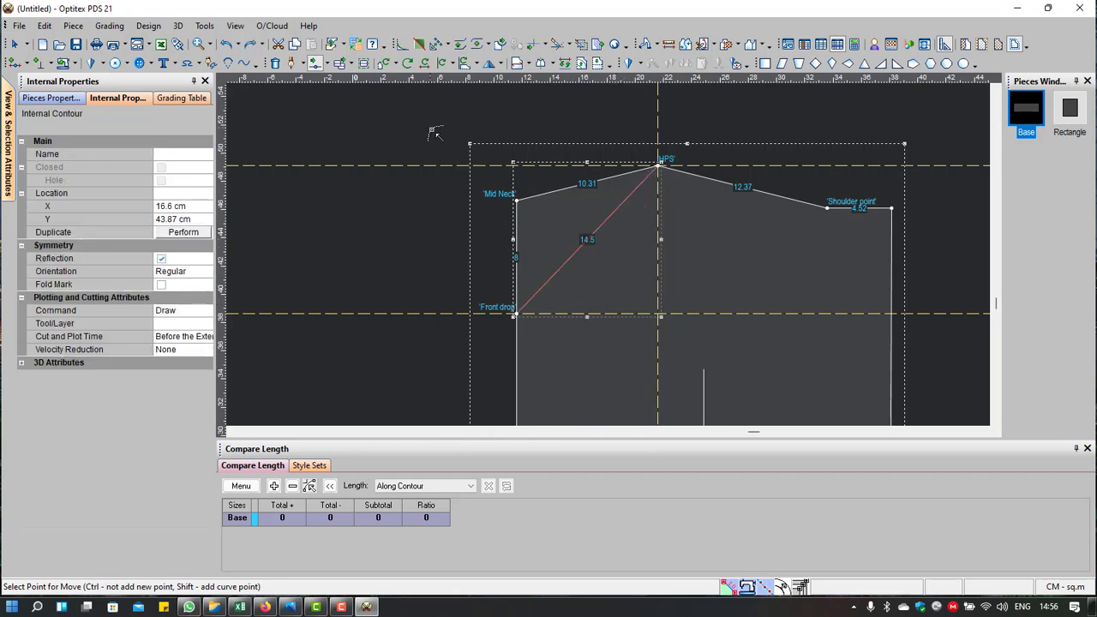
click(325, 66)
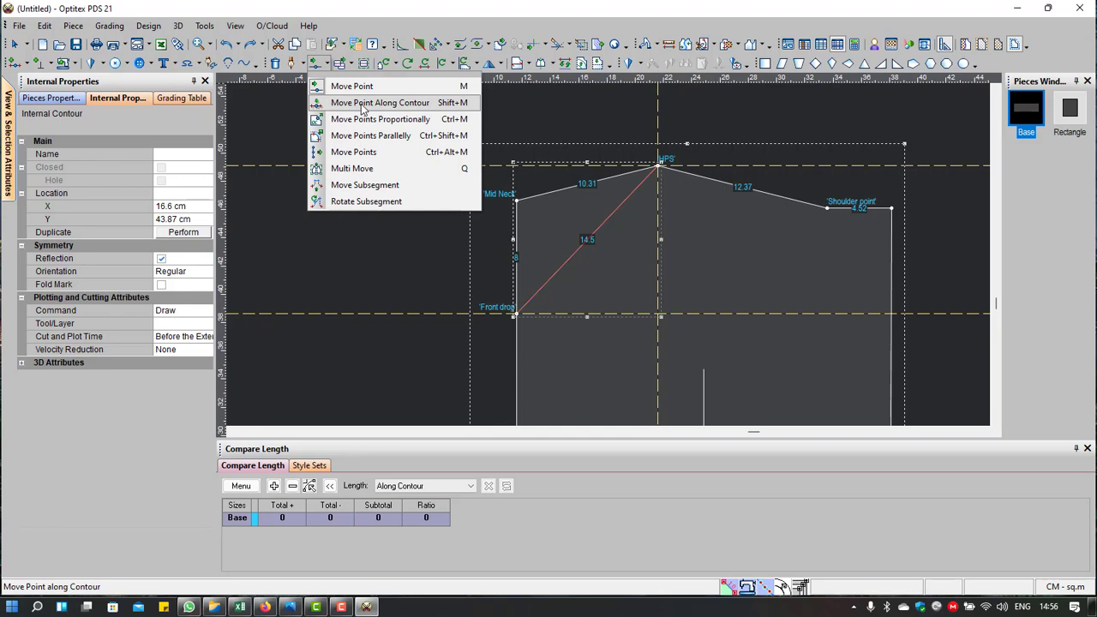
click(353, 87)
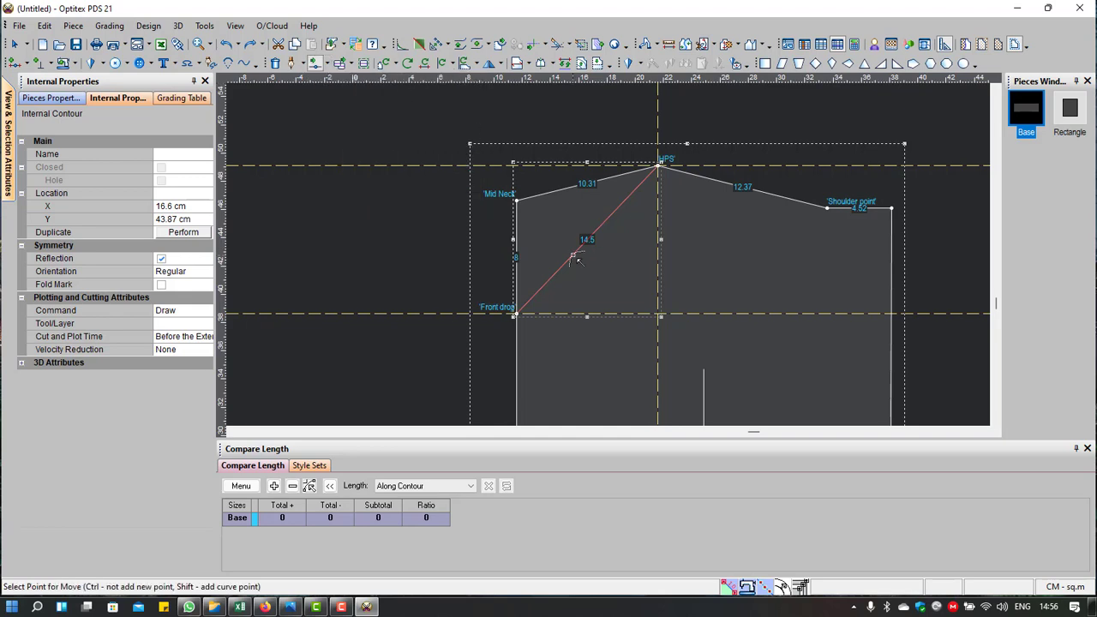
right_click(363, 227)
click(392, 232)
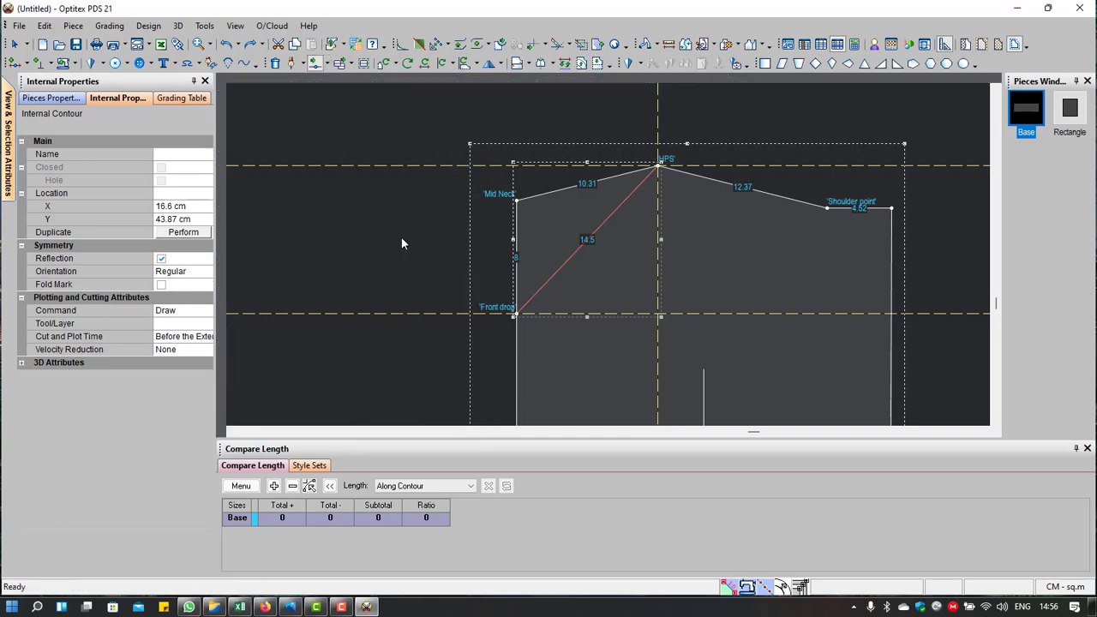
key(space)
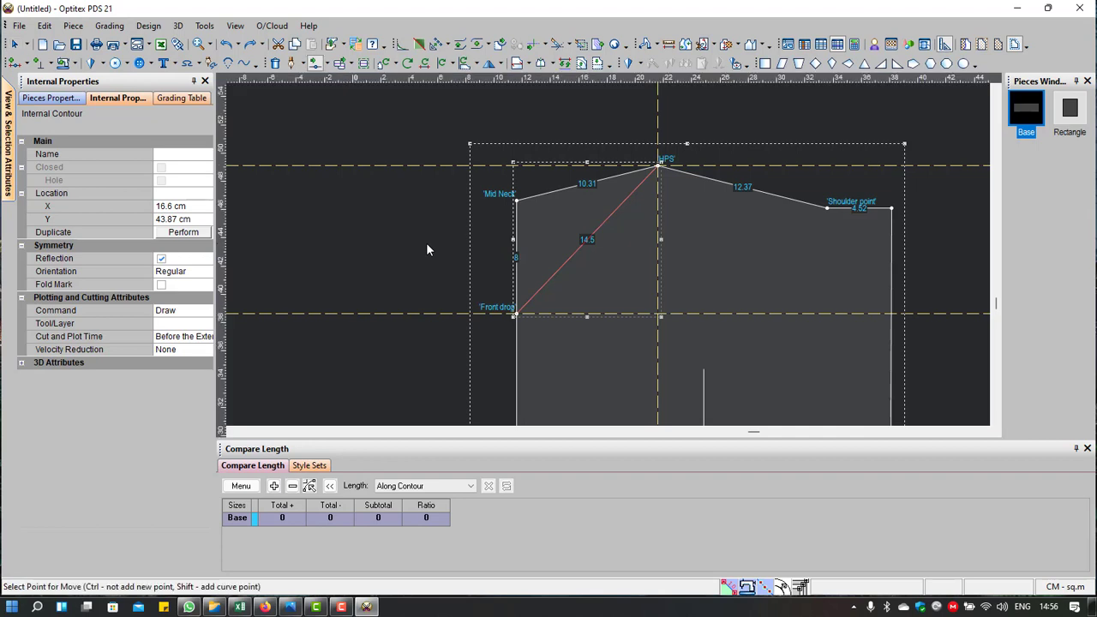
click(570, 257)
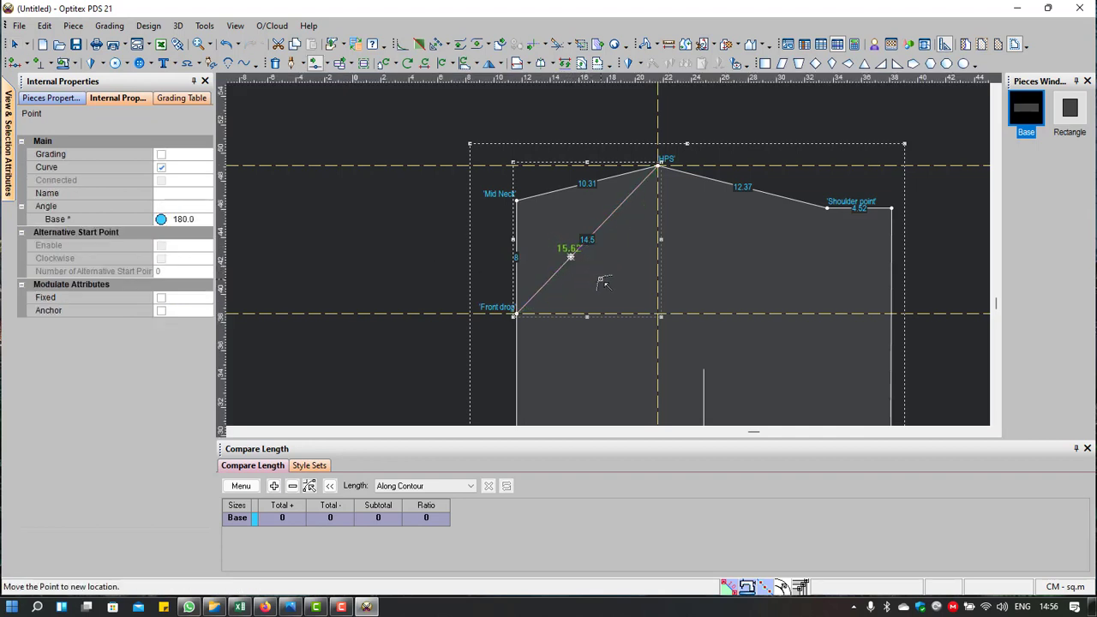
click(628, 298)
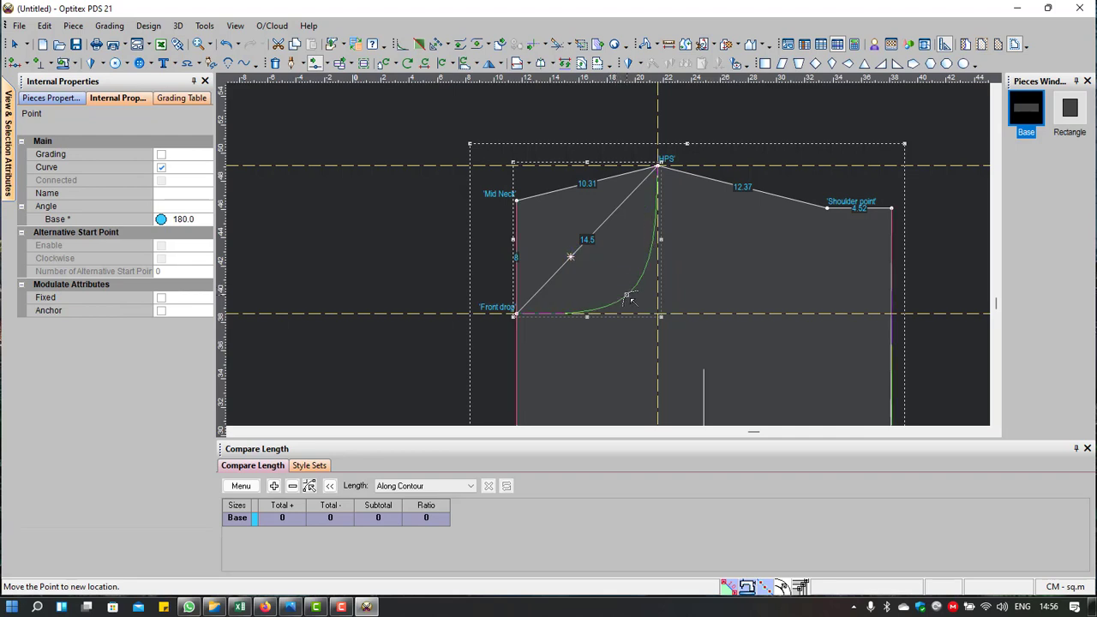
click(500, 392)
scroll(588, 325, up, 1)
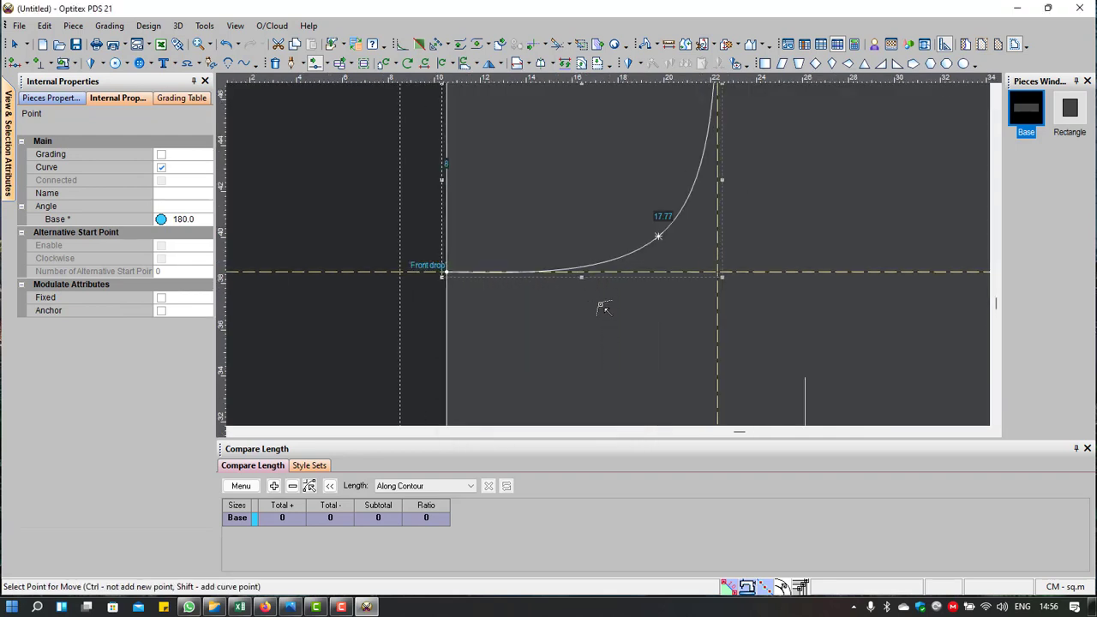
scroll(600, 306, up, 1)
click(678, 230)
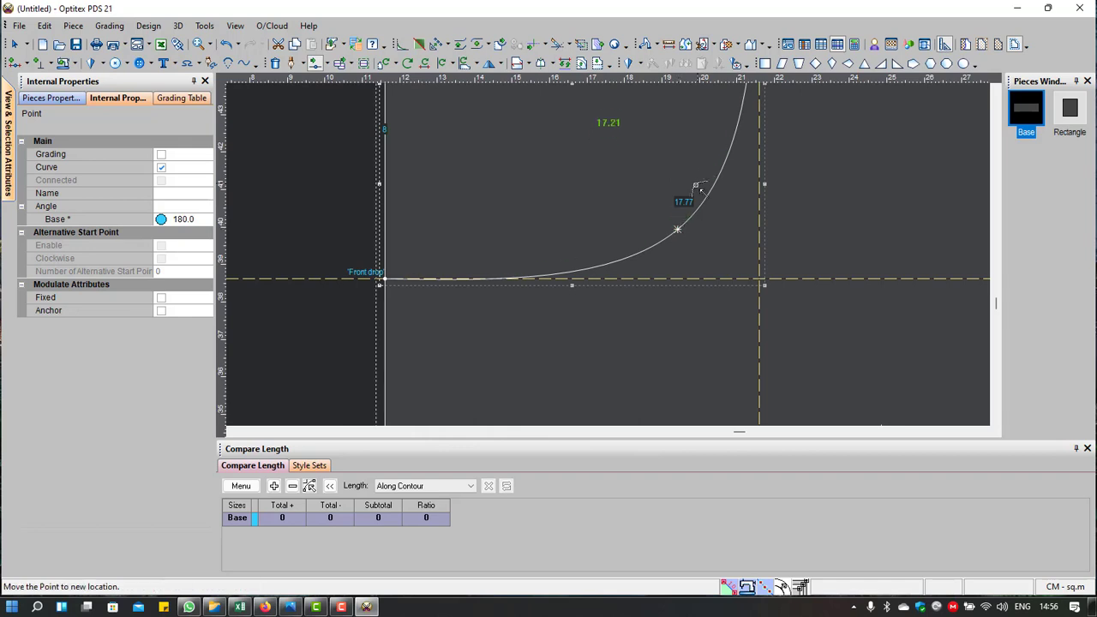
scroll(711, 150, down, 2)
click(711, 148)
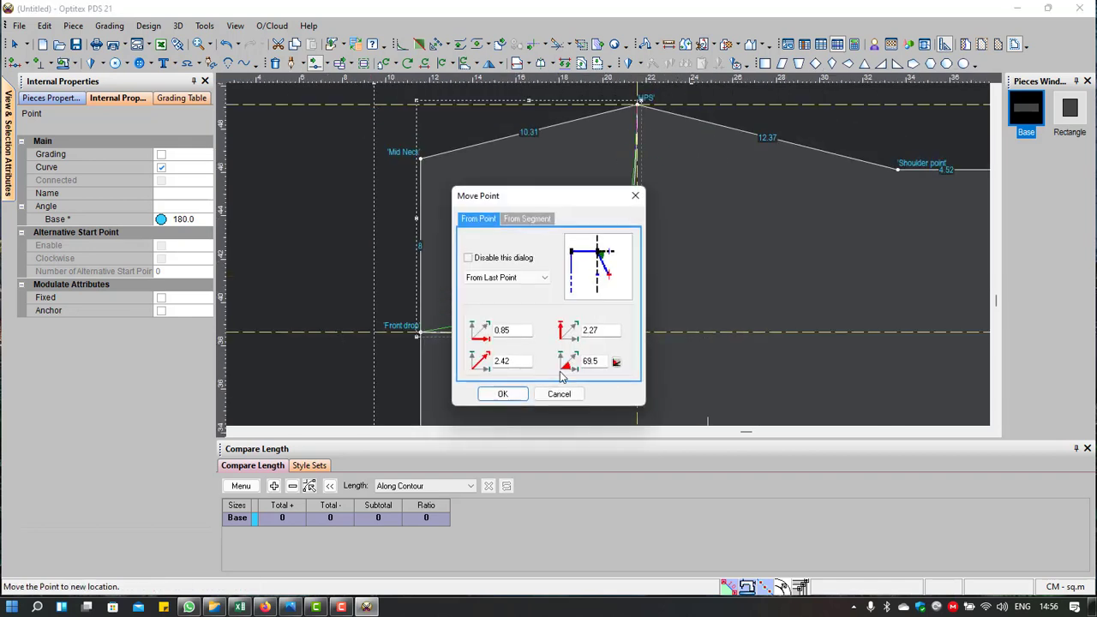
click(500, 391)
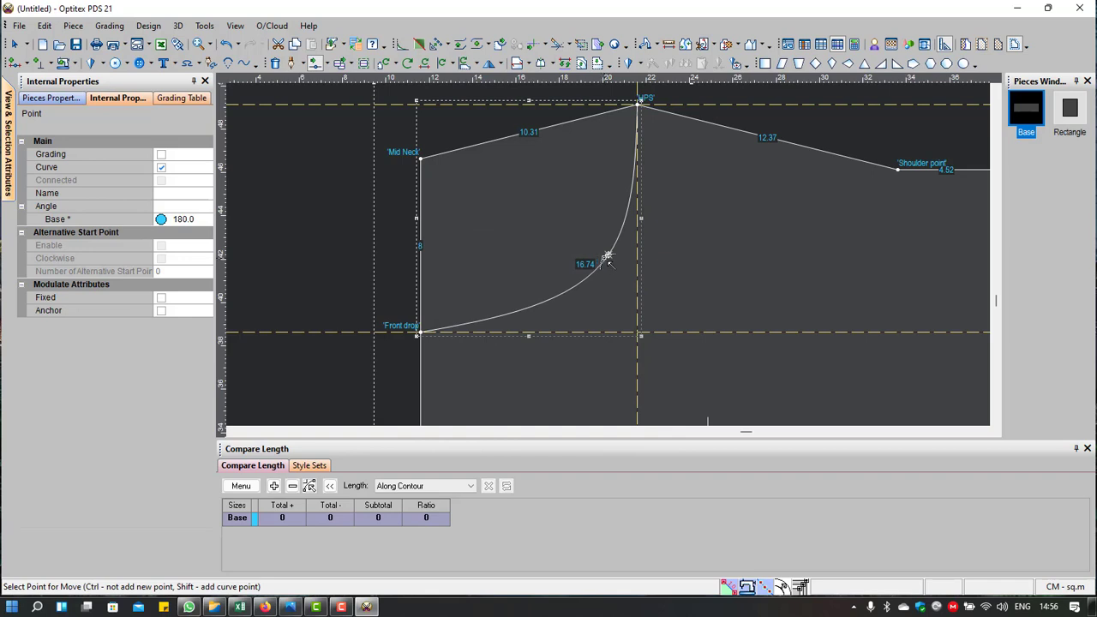
key(ctrl+z)
key(ctrl+z)
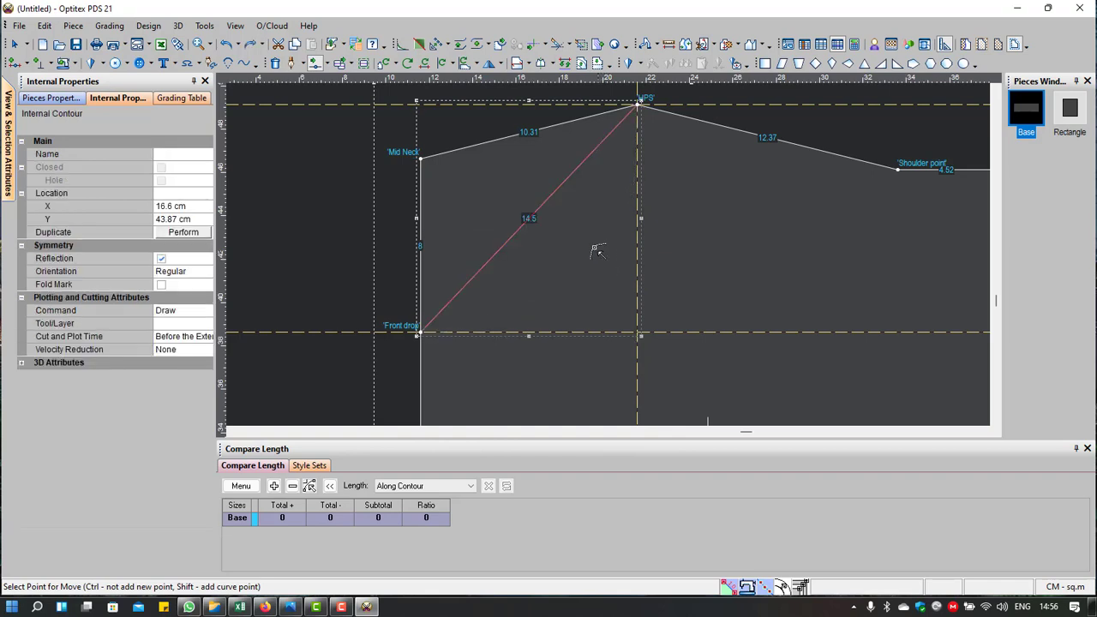
Step: Pull a new point below the Front drop–HPS diagonal, bending the neckline to 16.52
drag(531, 216, 580, 283)
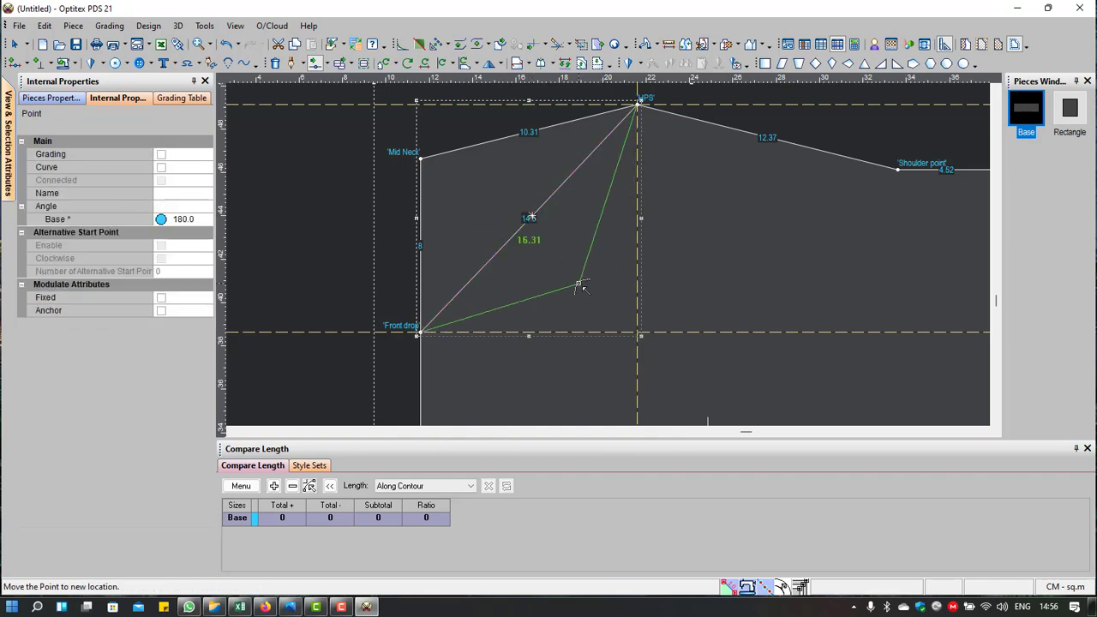
click(502, 393)
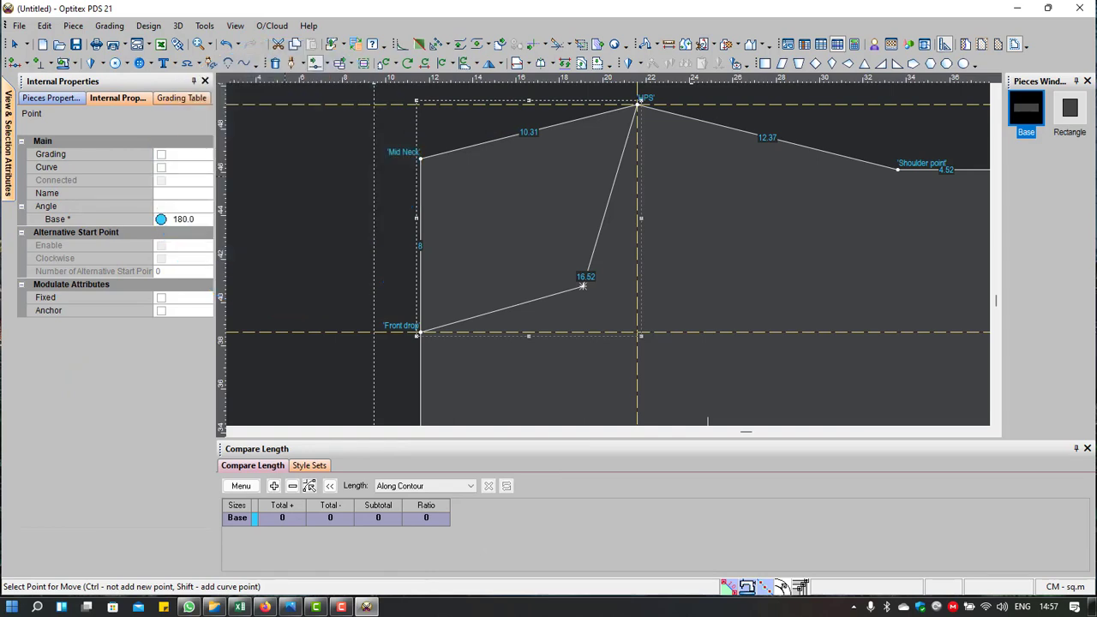
right_click(284, 176)
click(308, 187)
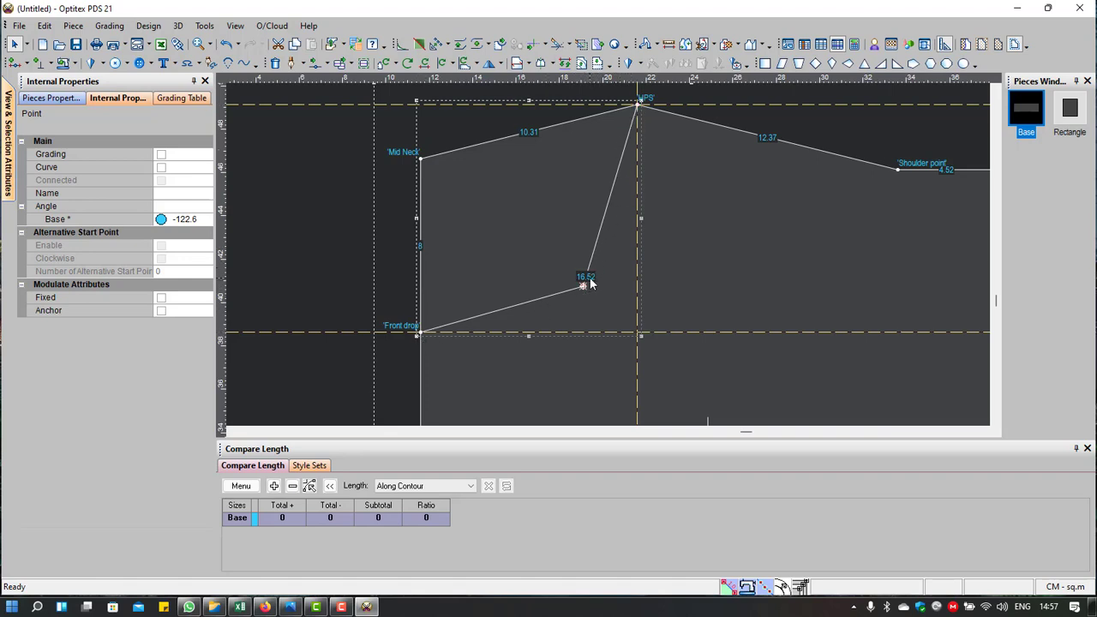
Step: In Internal Properties, make the middle neckline point a non-grading curve point
click(161, 156)
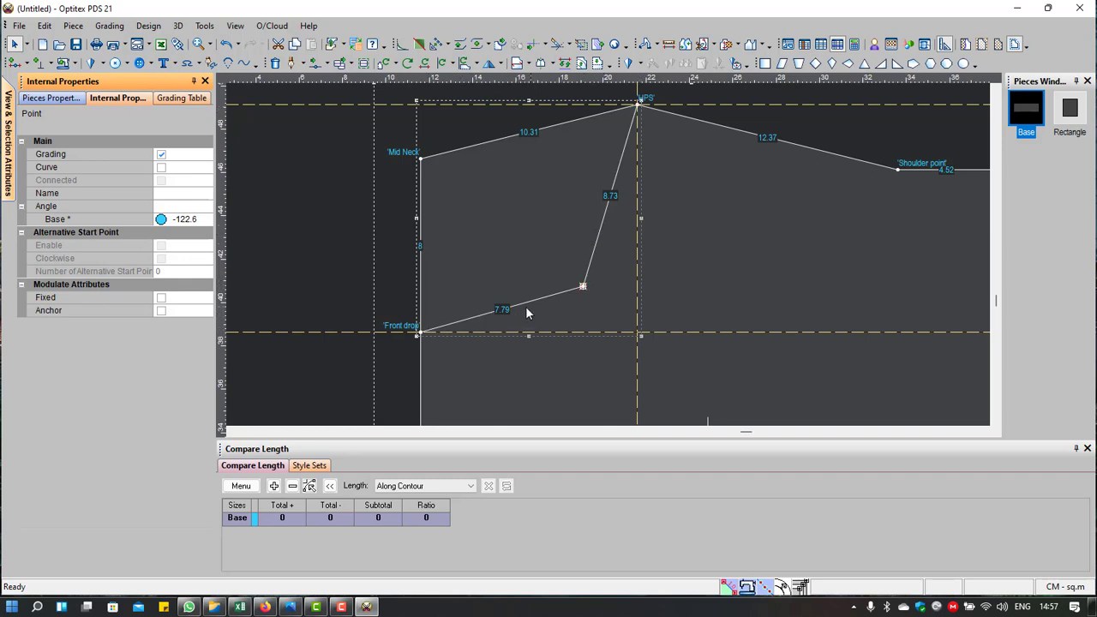
click(161, 168)
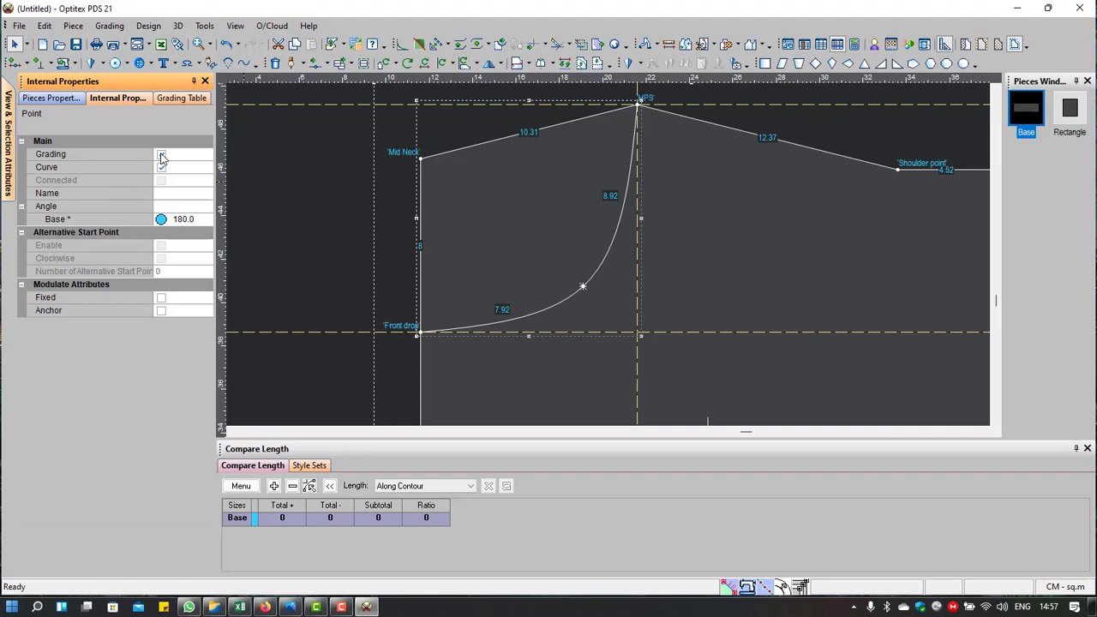
click(161, 155)
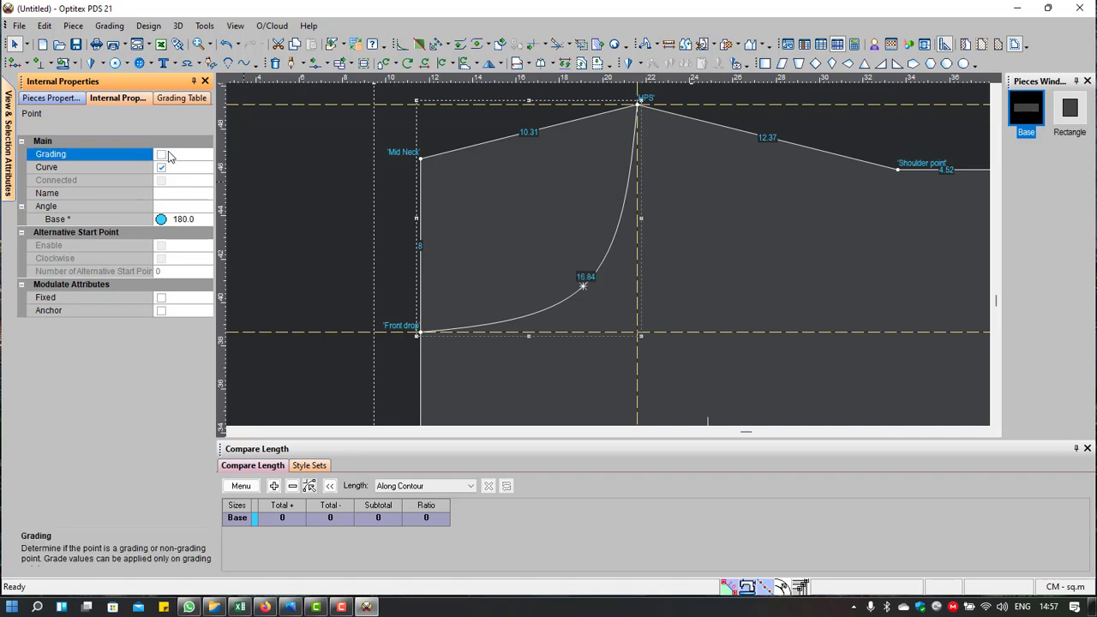
Step: Reposition the curve point on the 16.84 front neckline in three successive moves
click(582, 287)
scroll(582, 287, up, 2)
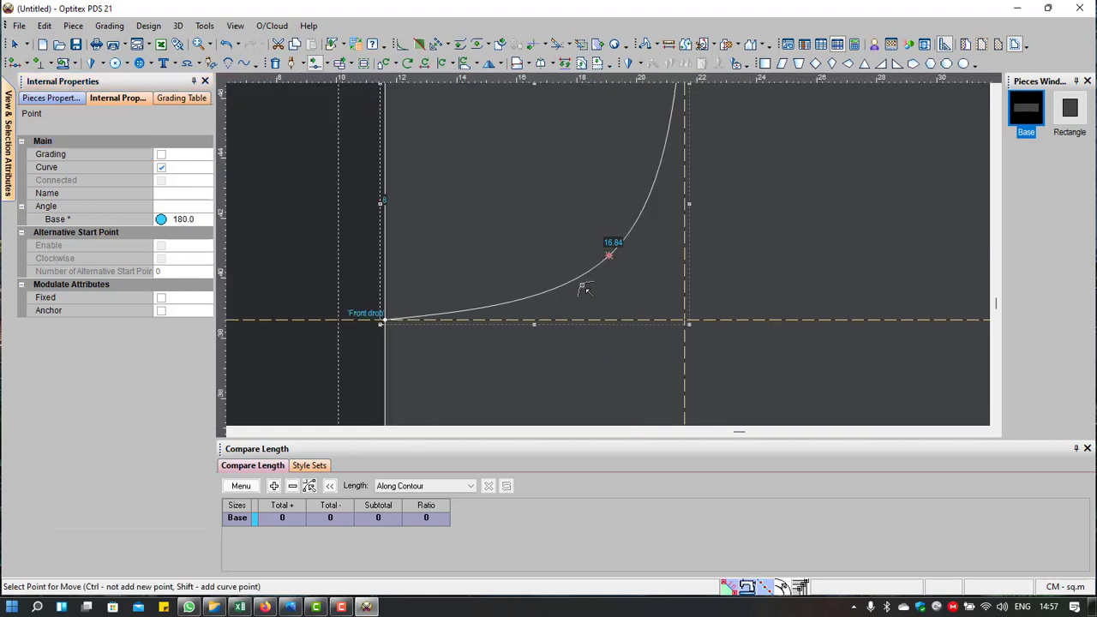
click(609, 256)
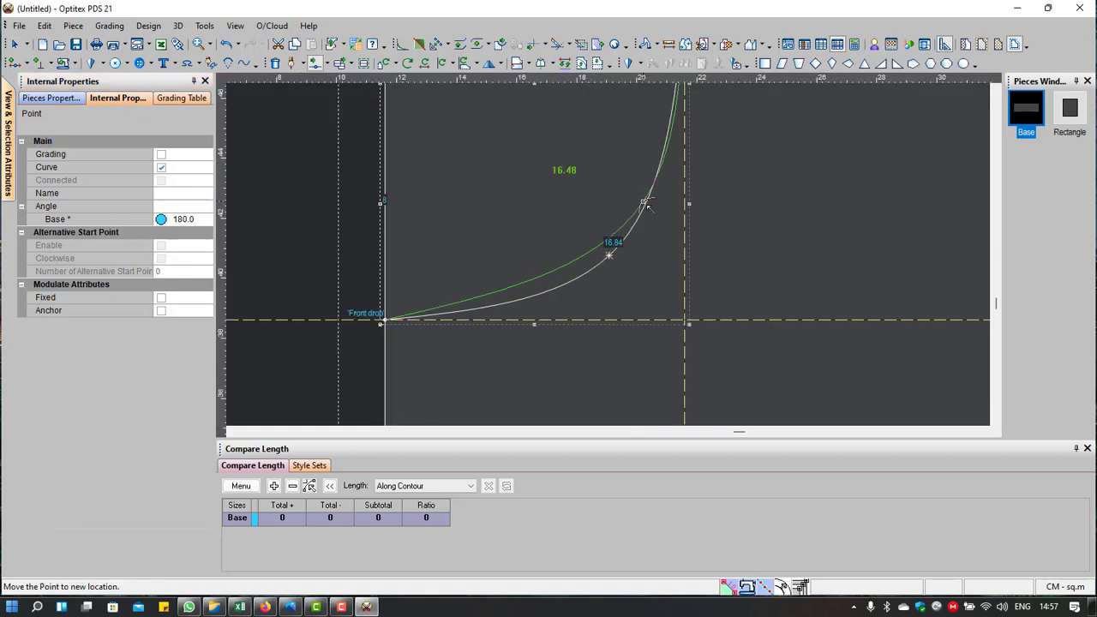
click(644, 218)
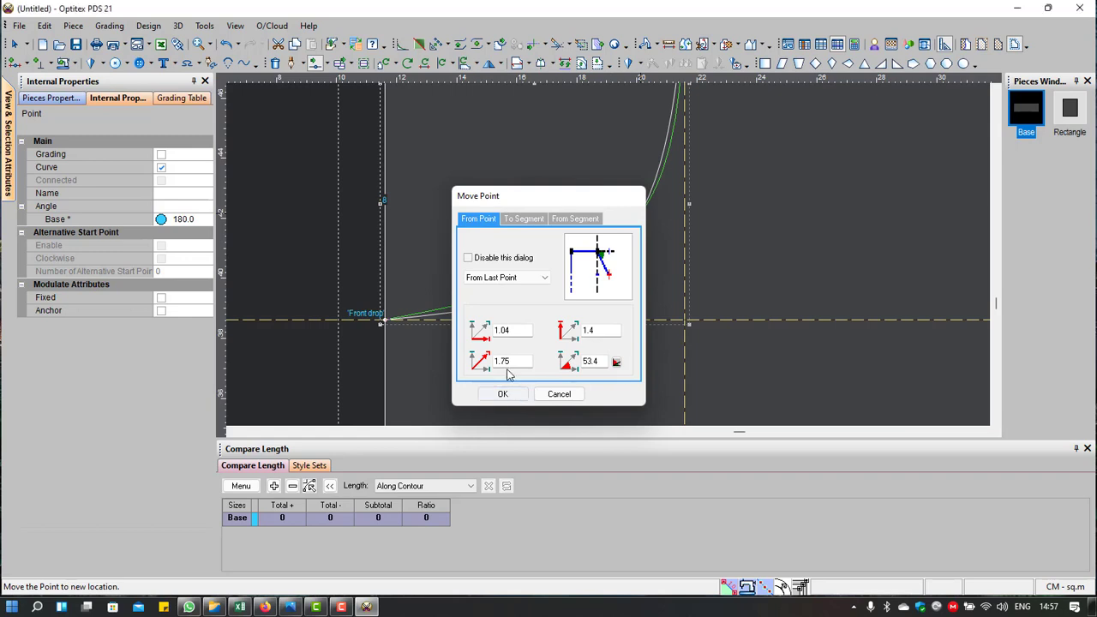
click(501, 392)
click(605, 230)
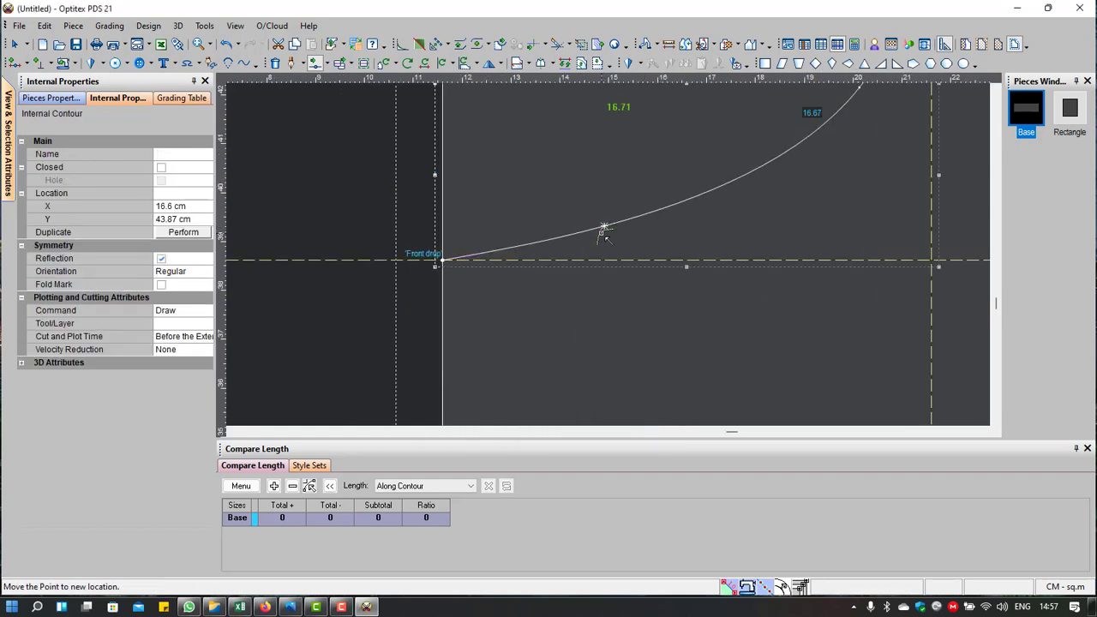
click(602, 245)
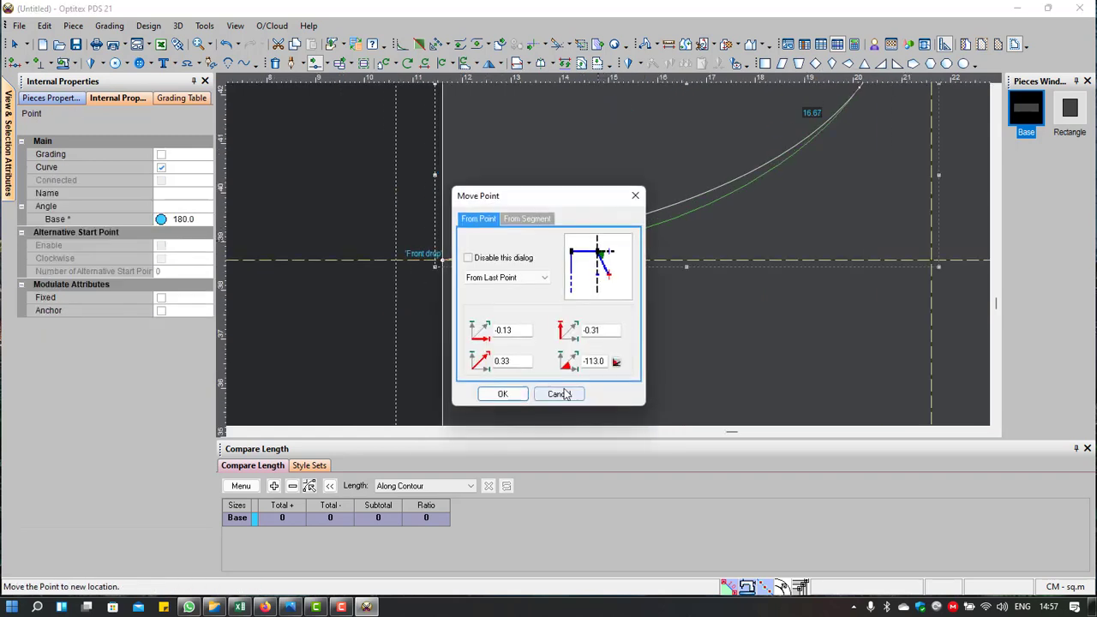
click(501, 392)
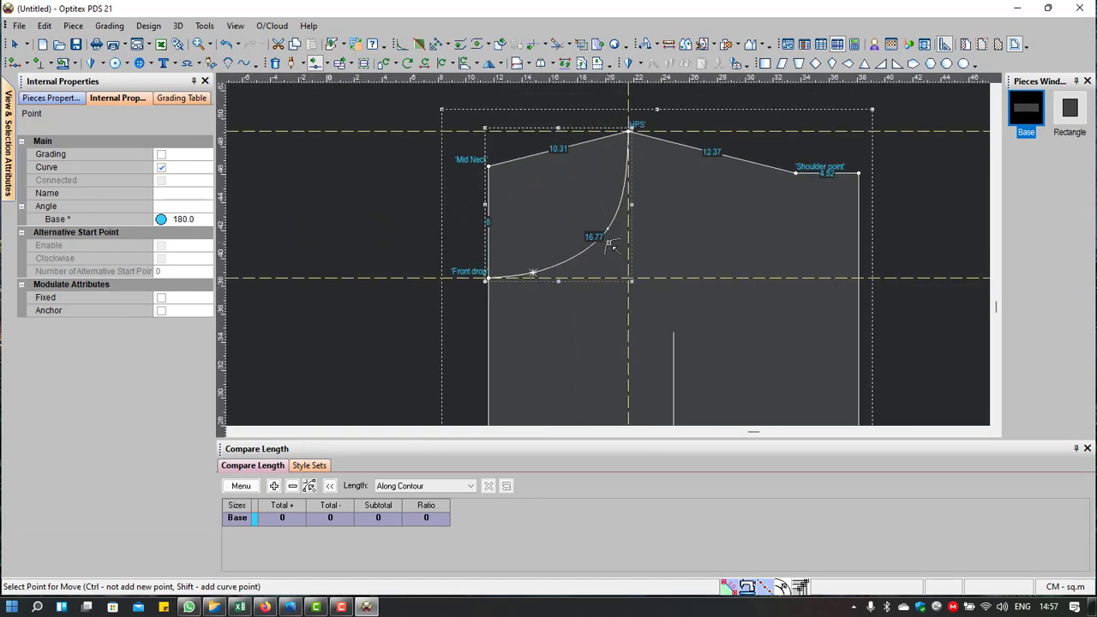
click(606, 229)
click(604, 236)
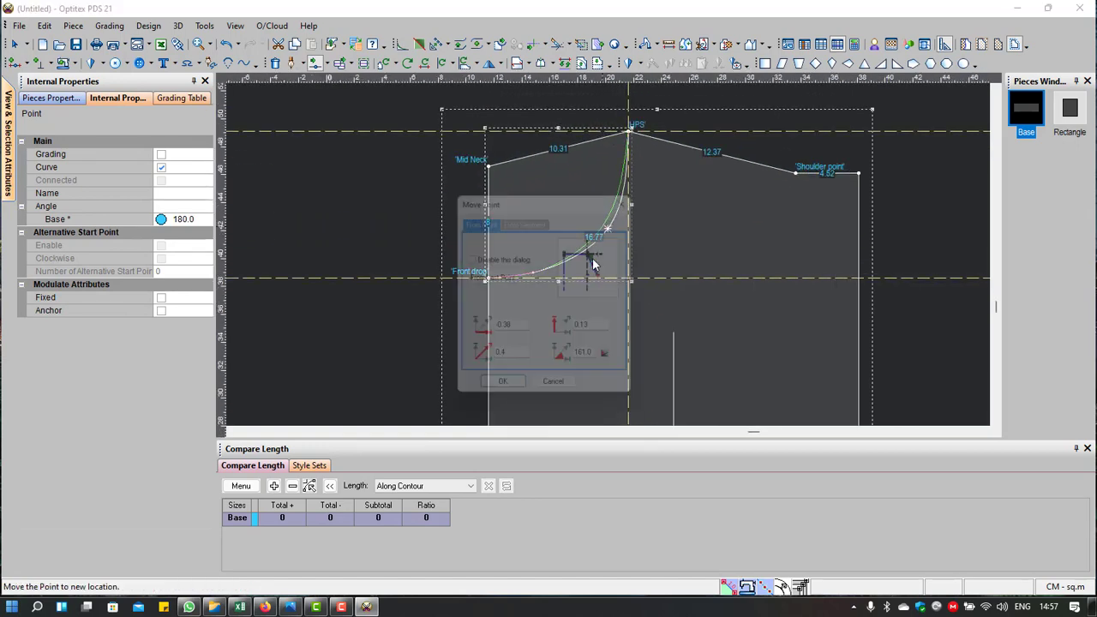
click(513, 395)
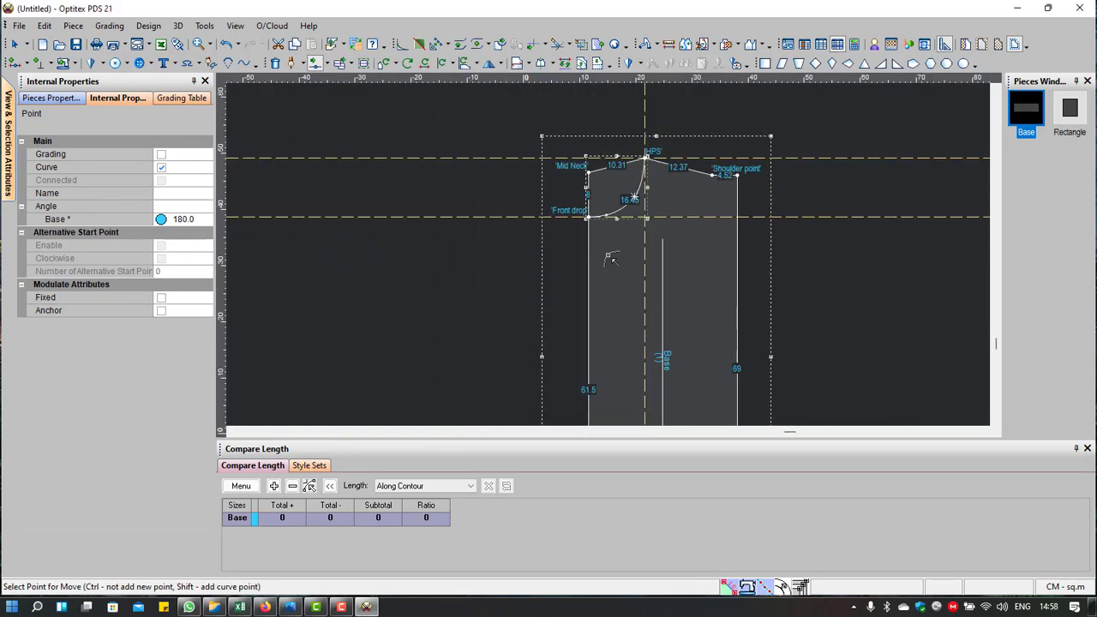
Step: Draw a mirror line from the piece's bottom corner upward to show both halves
scroll(609, 258, down, 3)
click(598, 363)
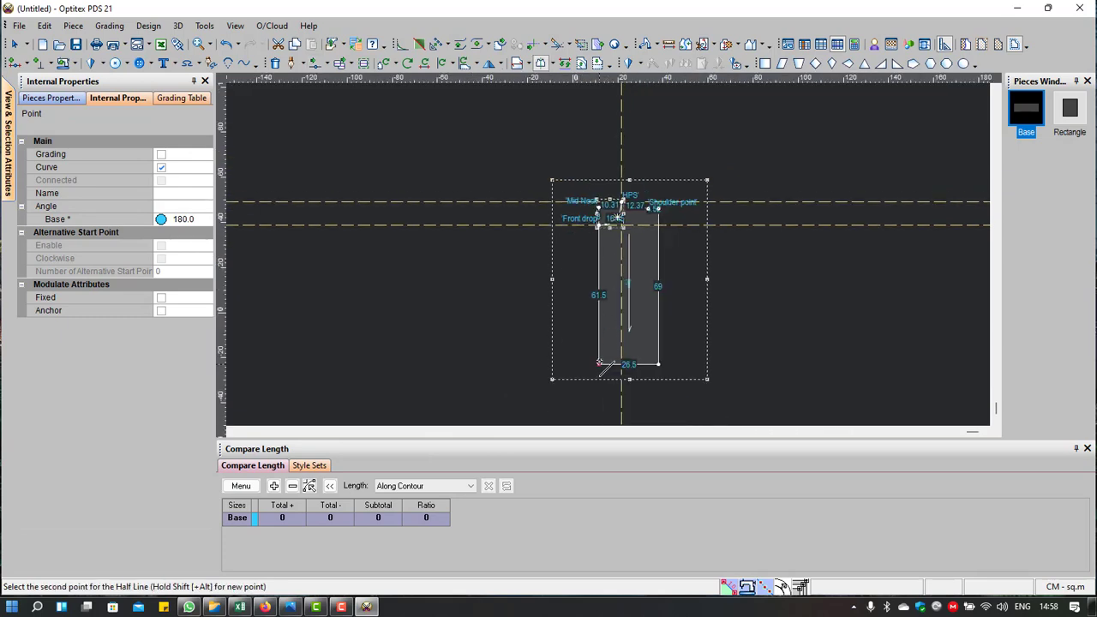
click(598, 221)
scroll(600, 224, up, 3)
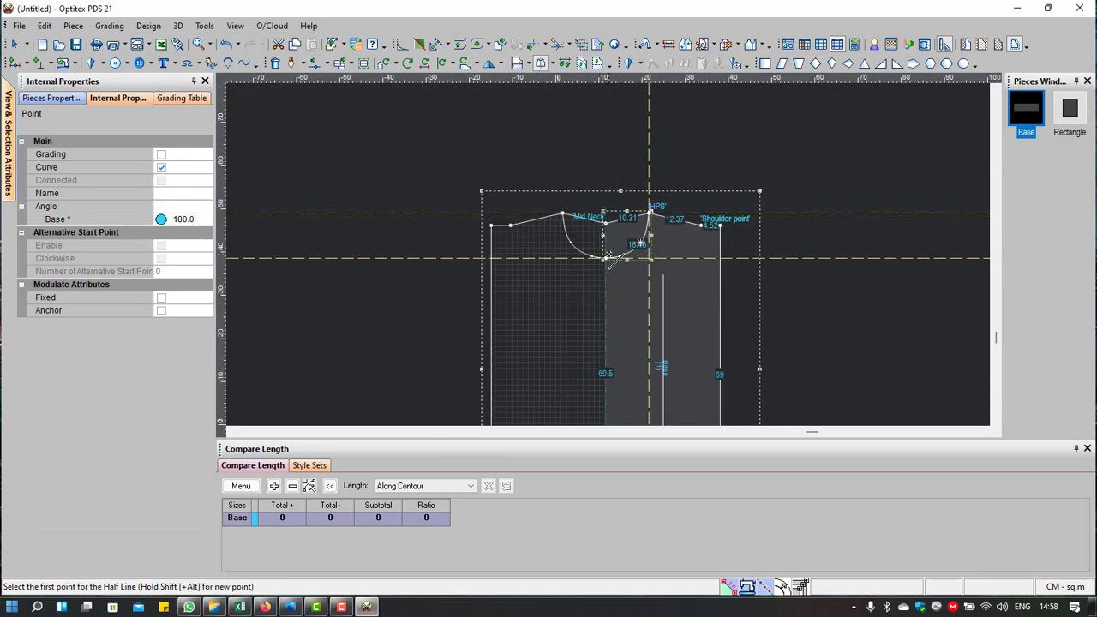
scroll(609, 253, up, 1)
scroll(608, 255, up, 1)
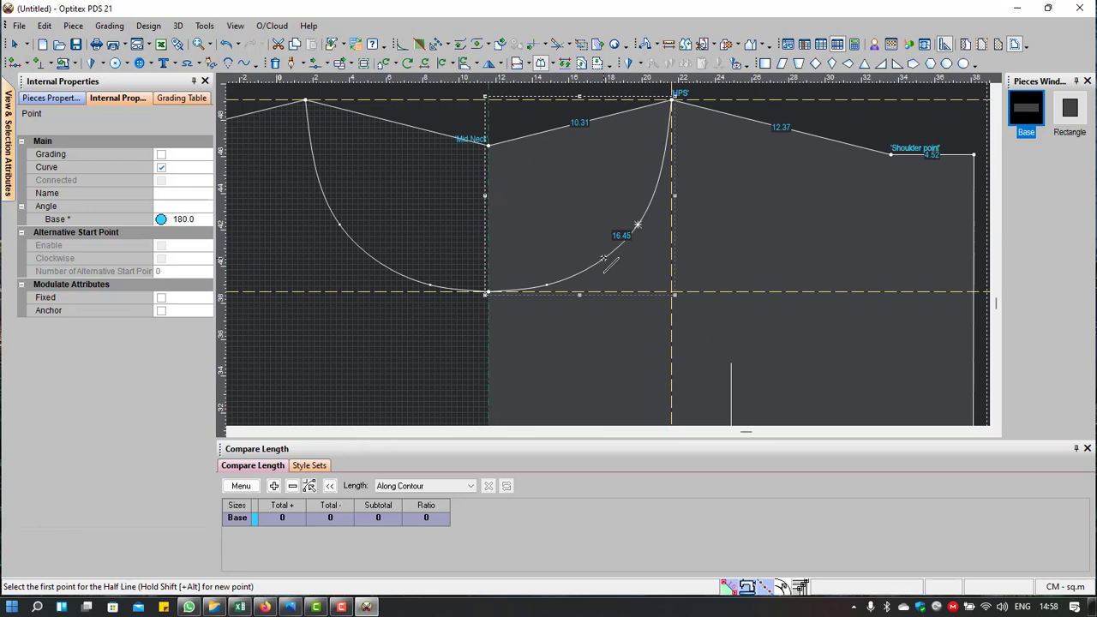
key(Escape)
Step: Reshape the front neckline by moving its curve point at 16.45
scroll(604, 257, down, 1)
scroll(604, 257, up, 2)
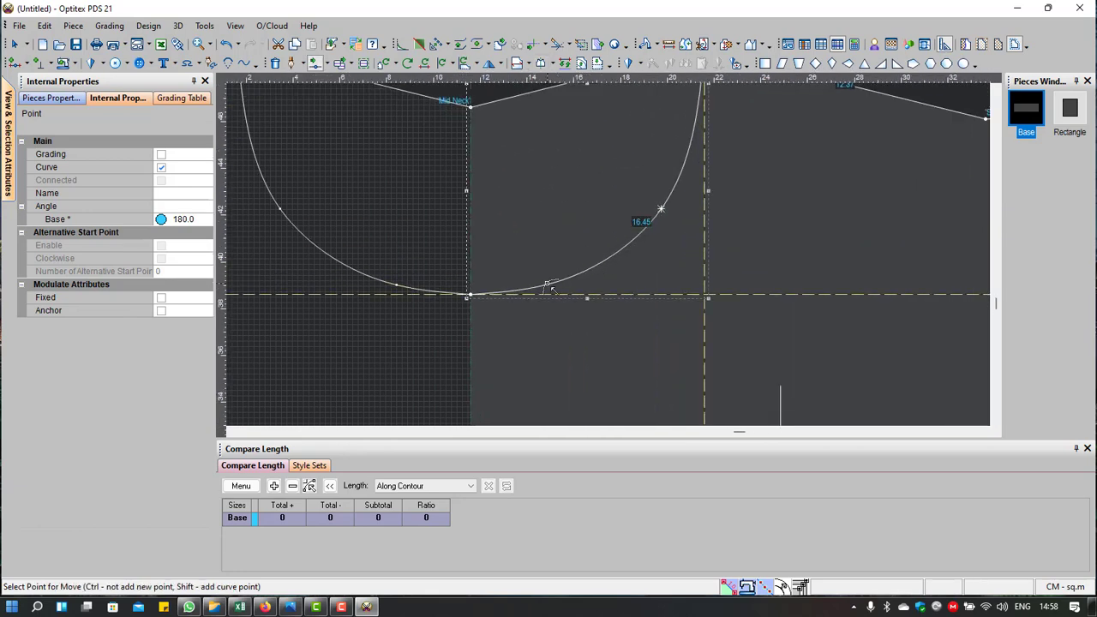
click(659, 209)
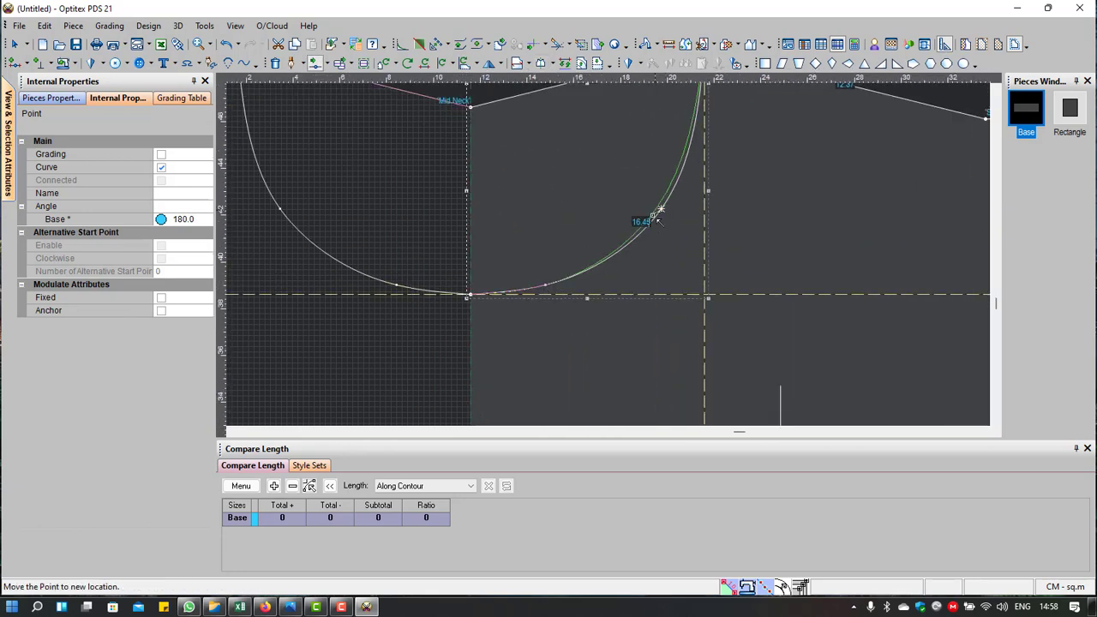
click(660, 209)
click(508, 392)
scroll(668, 231, down, 2)
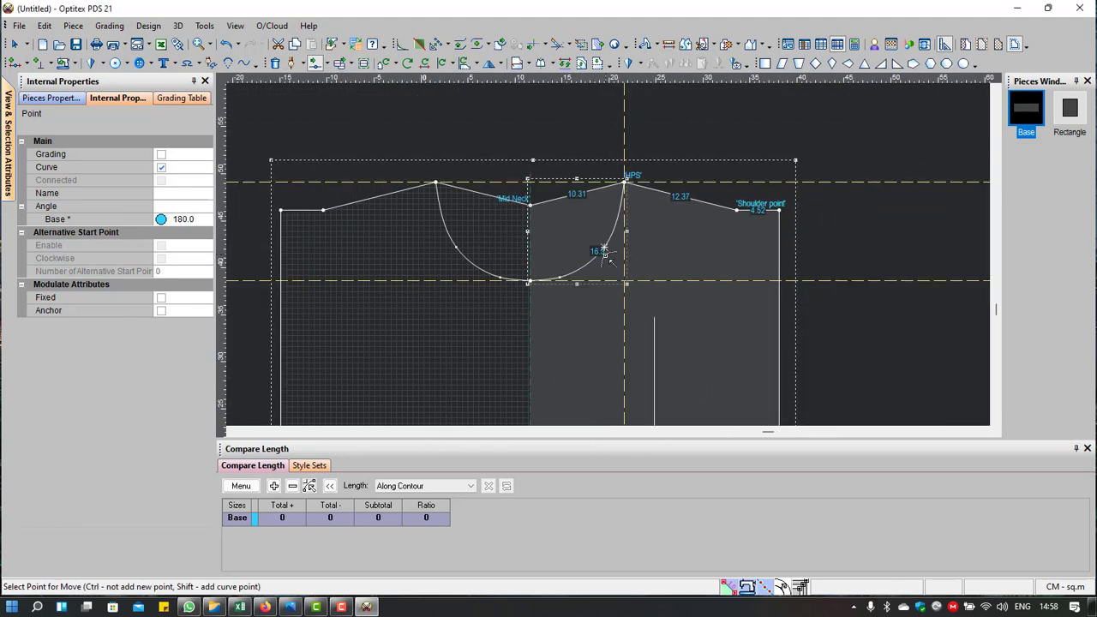
scroll(604, 255, up, 1)
scroll(583, 276, up, 2)
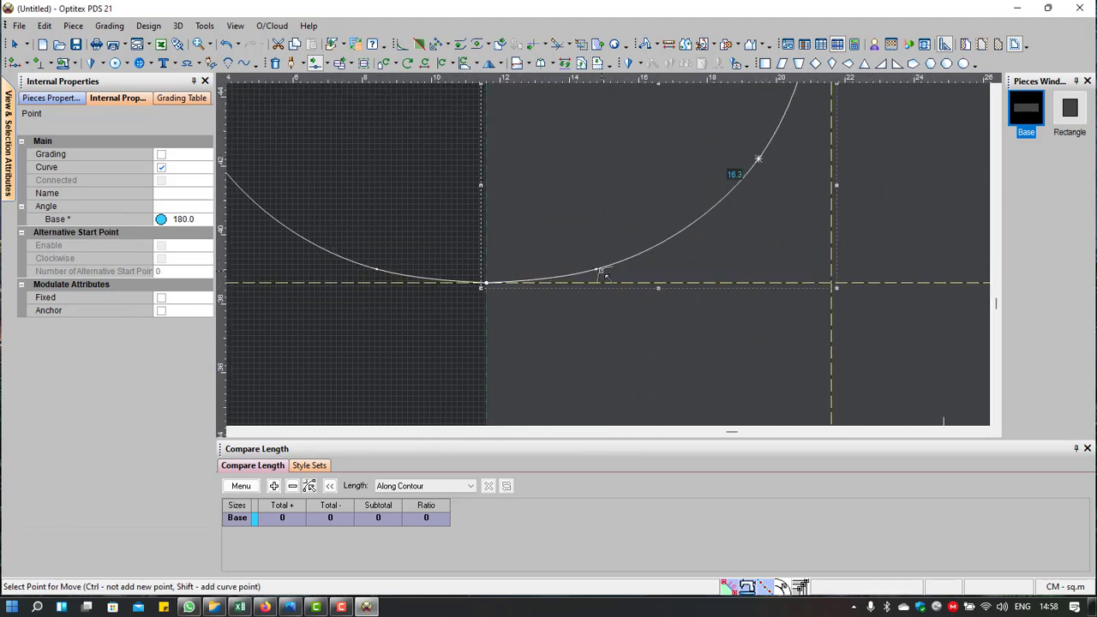
Step: Fine-tune two more front neck curve points so the neckline measures 16.22
click(598, 270)
click(597, 269)
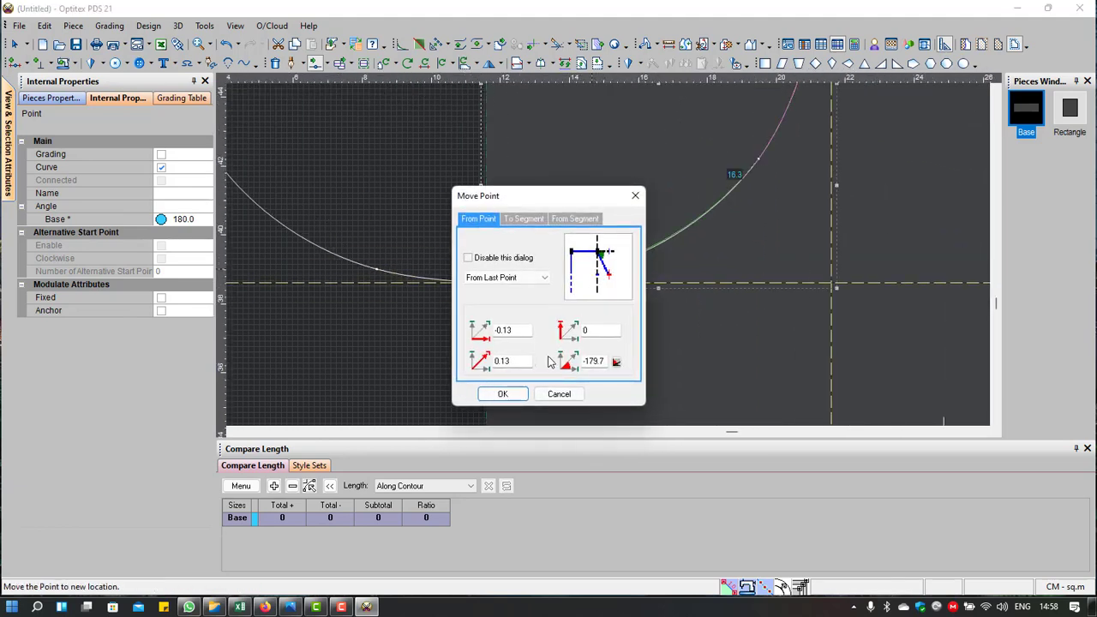
click(510, 397)
scroll(591, 257, down, 2)
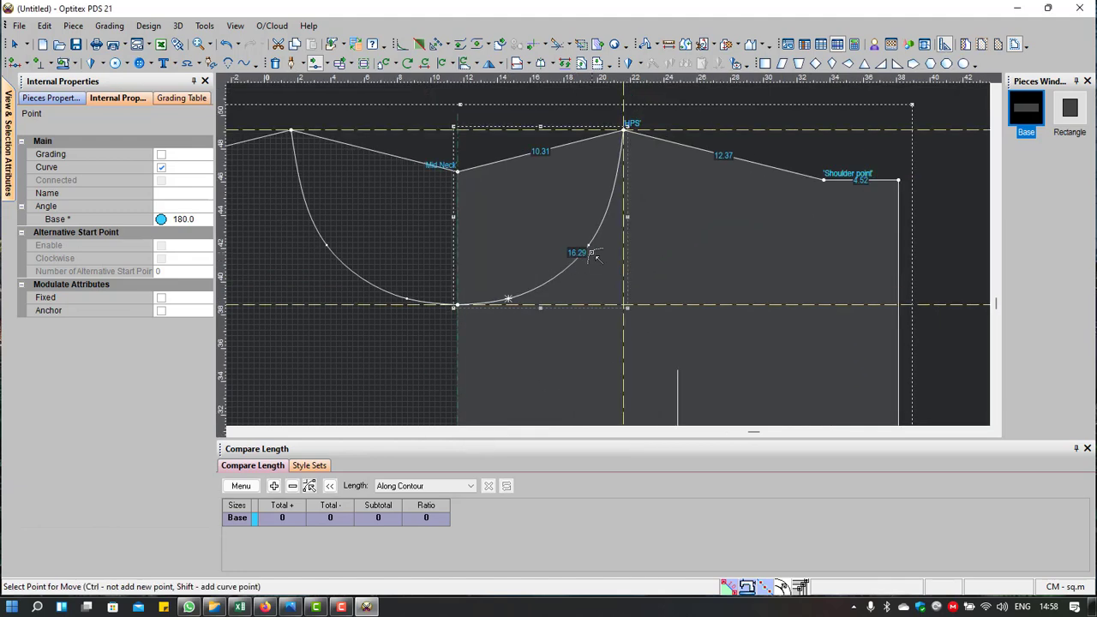
click(594, 255)
click(582, 246)
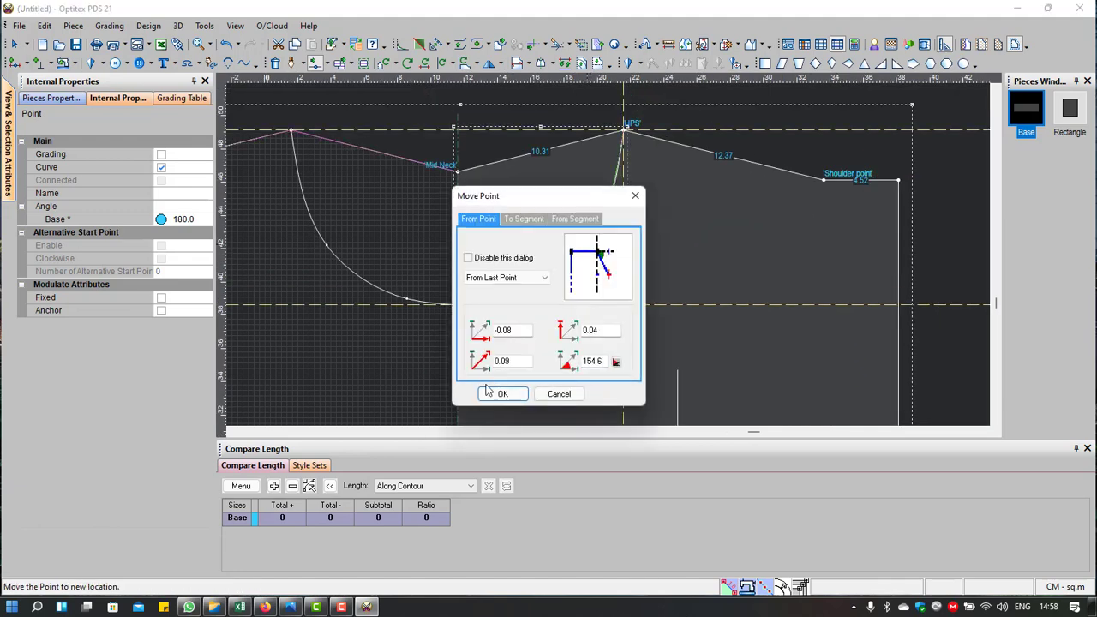
click(496, 393)
scroll(608, 234, down, 2)
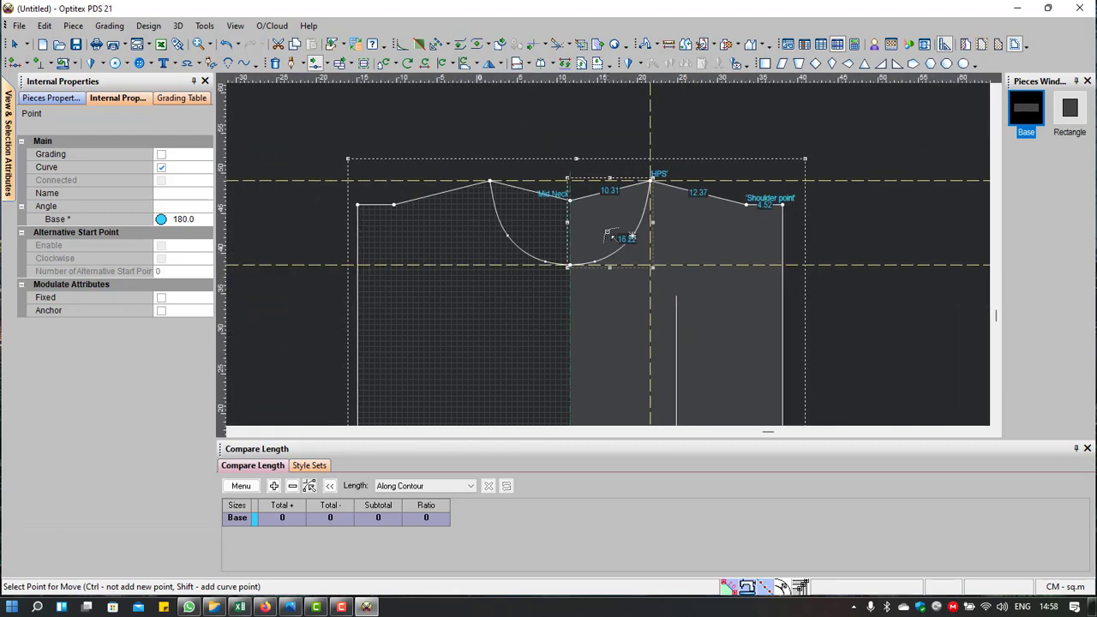
scroll(608, 237, up, 1)
scroll(656, 183, up, 1)
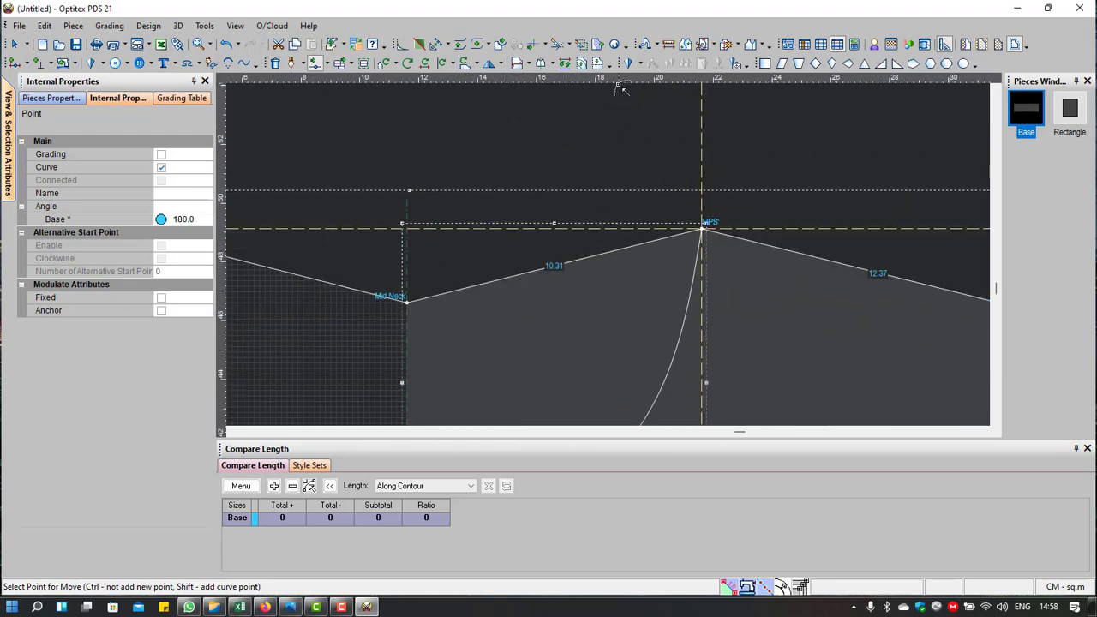
key(Escape)
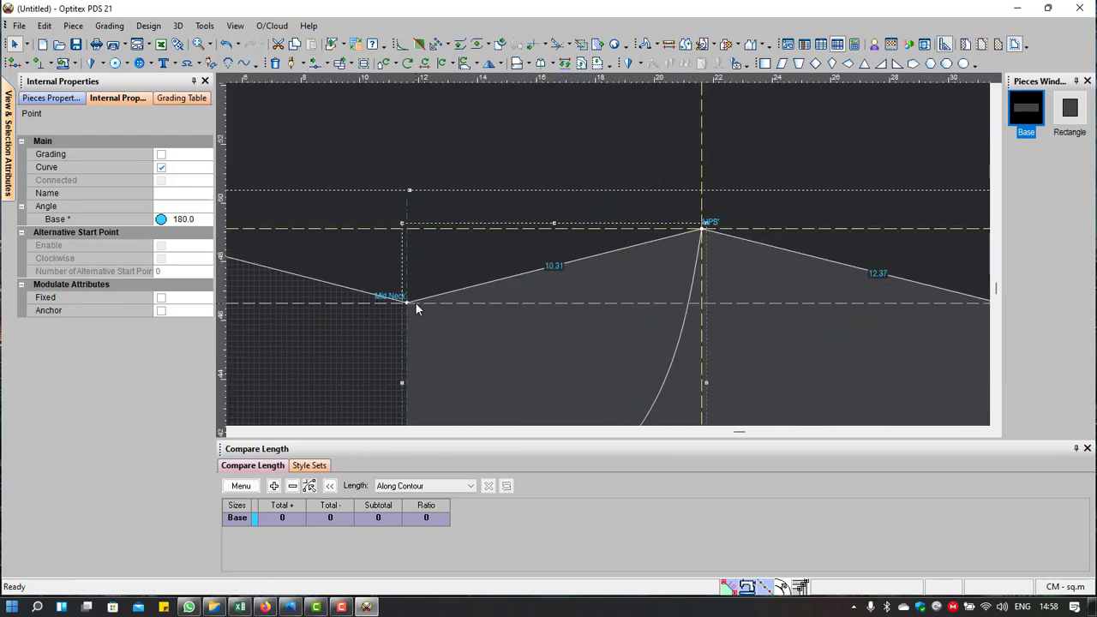
Step: Bend the straight Mid Neck–HPS line into a back neckline curve with Move Point
key(m)
click(639, 246)
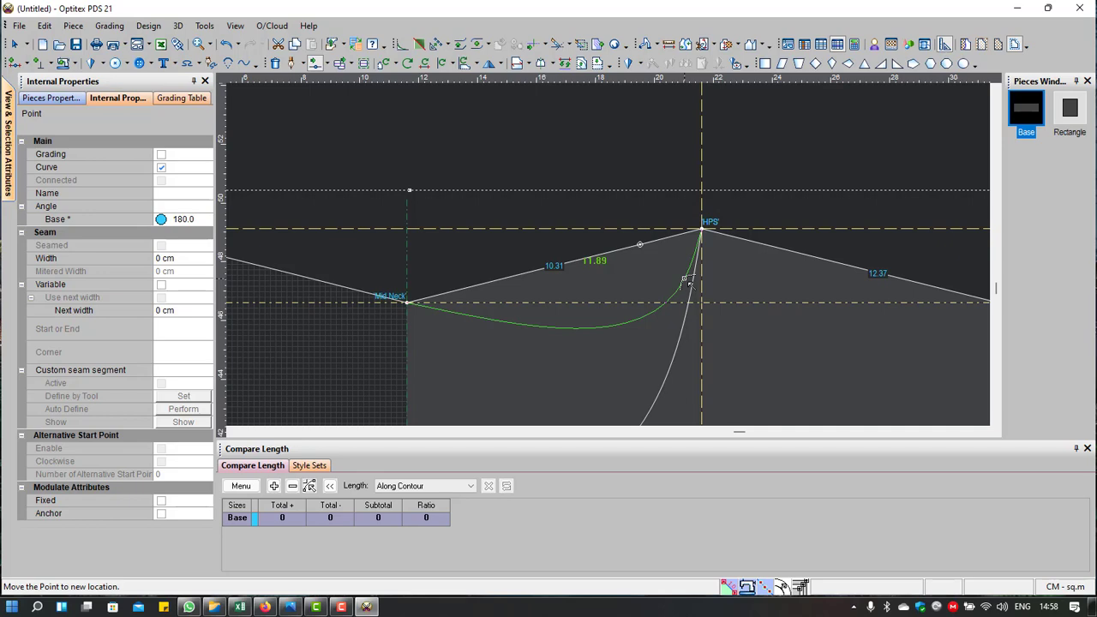
click(686, 280)
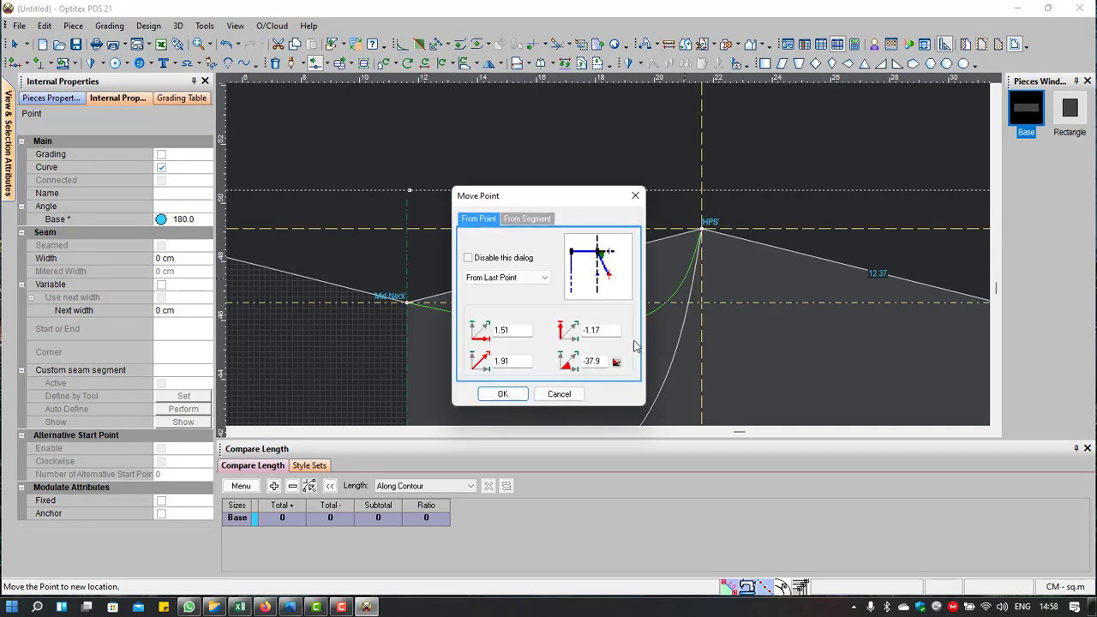
click(501, 393)
click(655, 310)
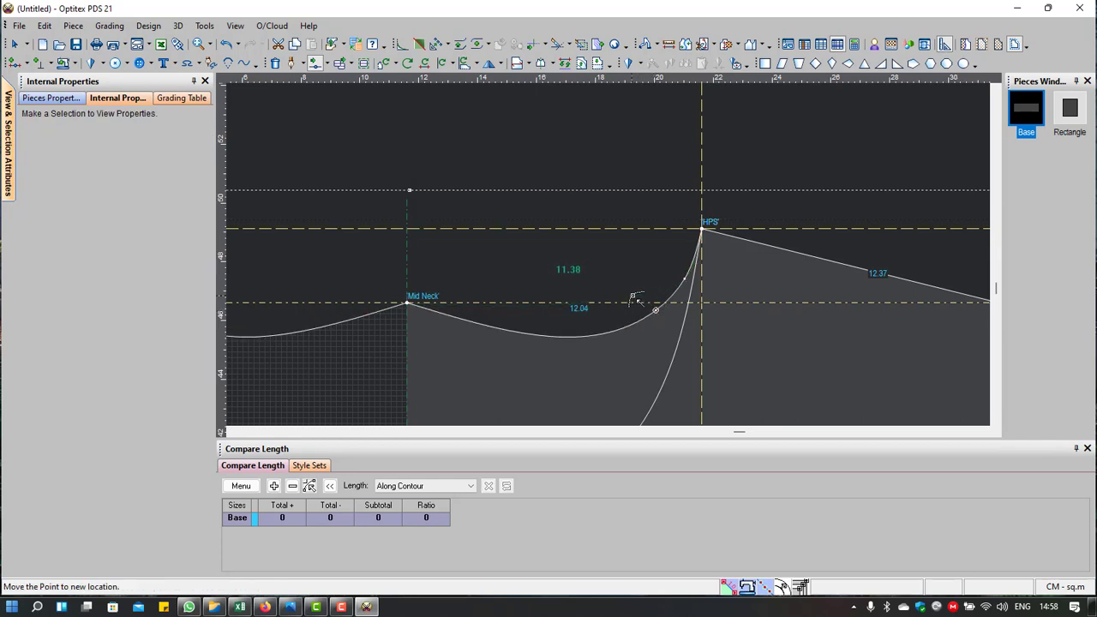
click(631, 303)
click(503, 393)
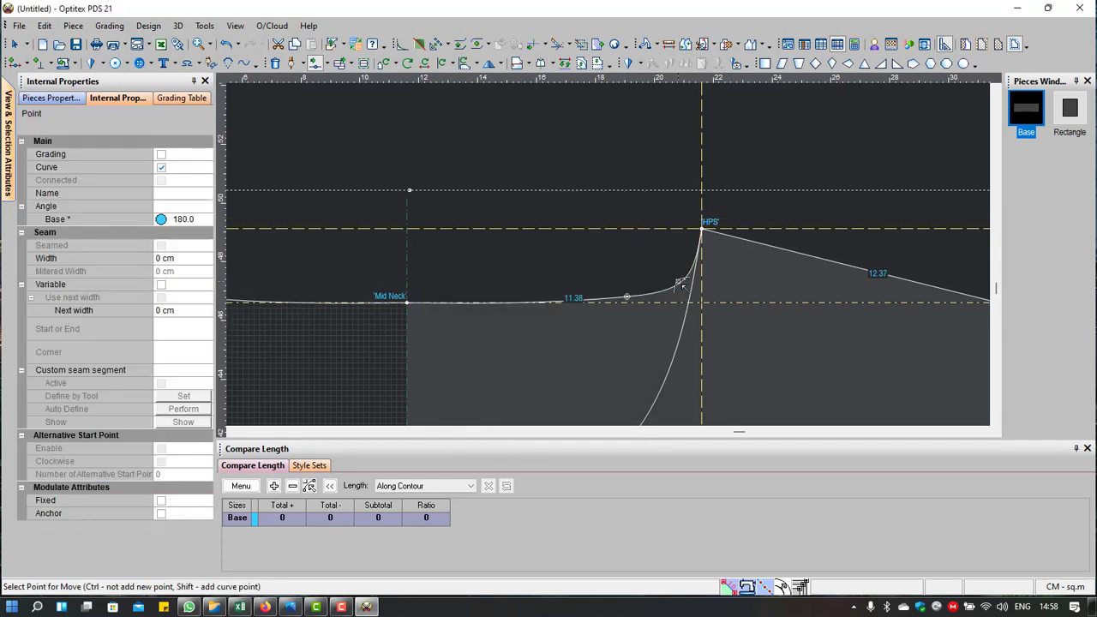
Step: Adjust the curve points near HPS and at the lower end of the back neck curve
scroll(616, 274, down, 2)
scroll(613, 257, up, 4)
click(603, 244)
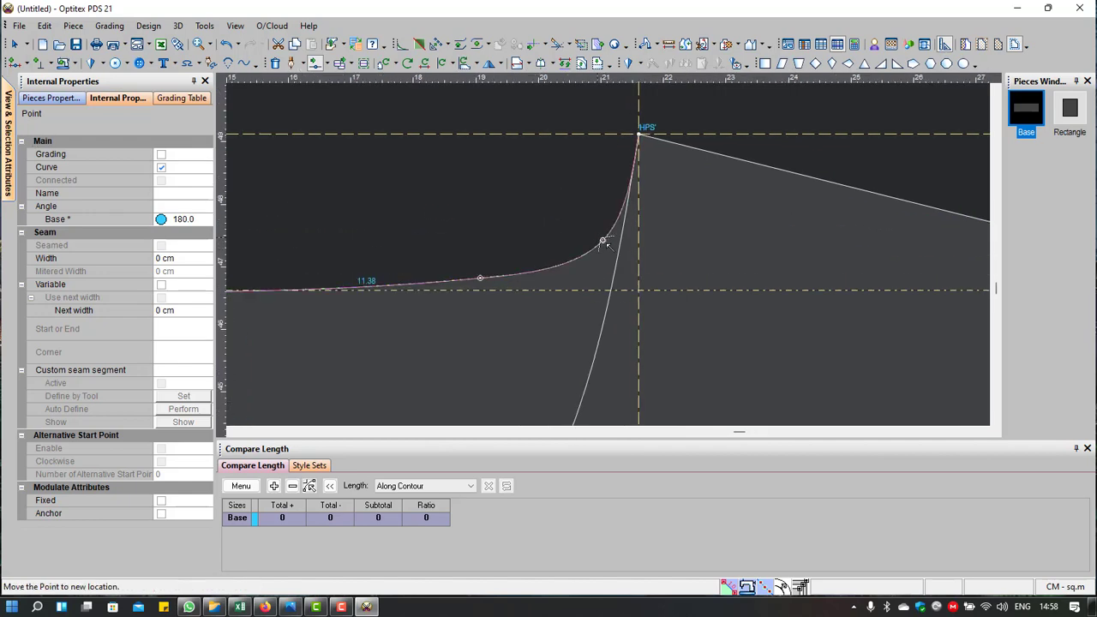
click(601, 229)
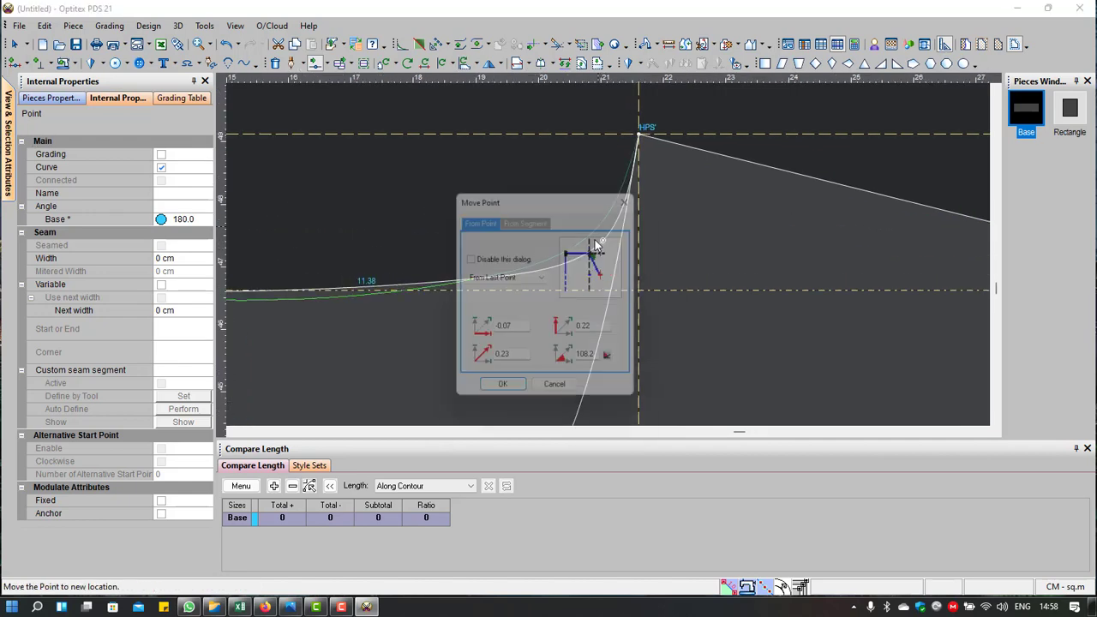
click(502, 391)
click(480, 278)
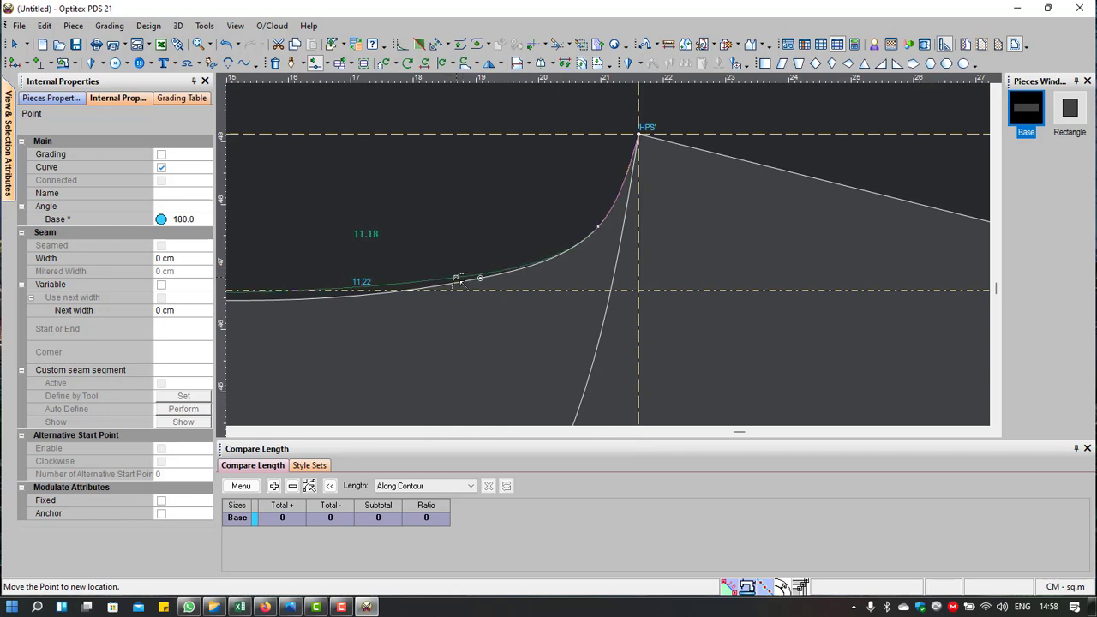
click(461, 279)
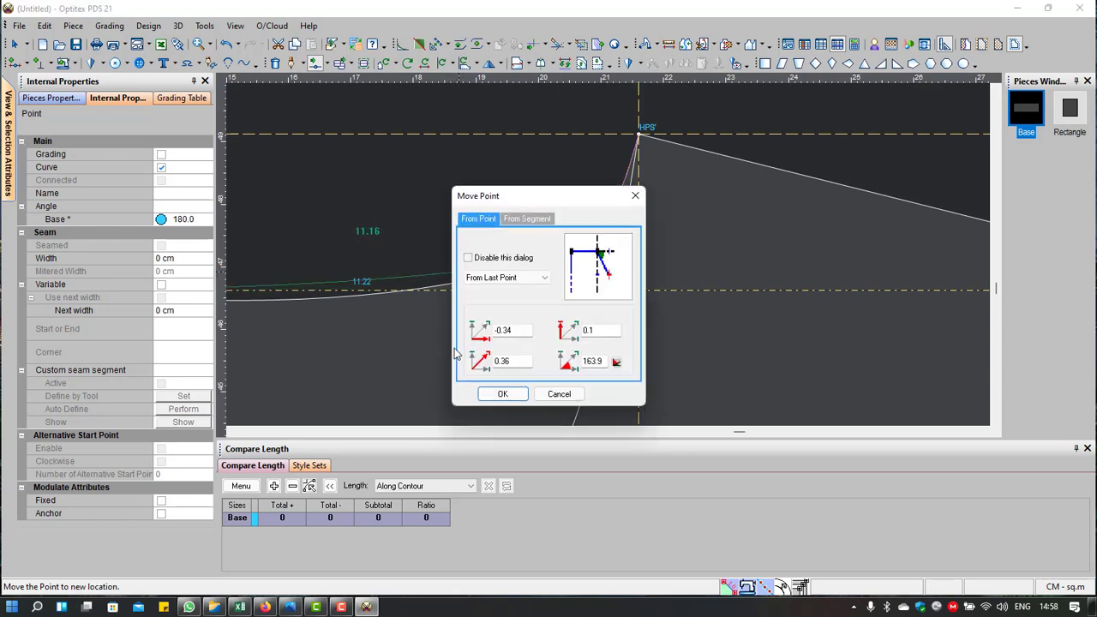
click(502, 393)
Step: Nudge the curve point near HPS slightly along the back neckline
scroll(619, 254, up, 2)
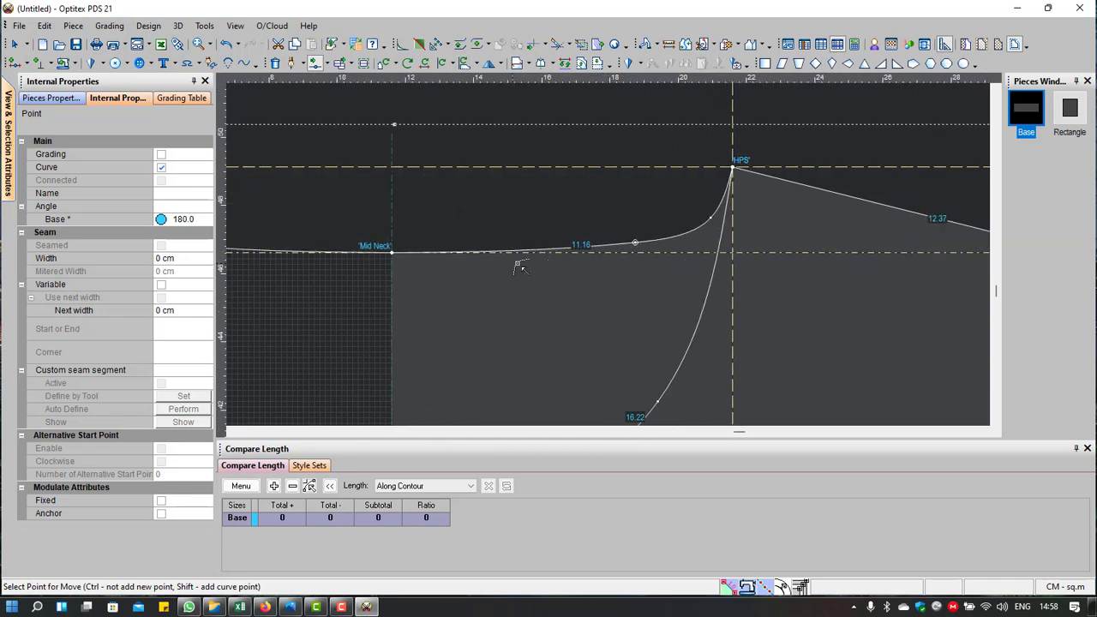
scroll(448, 282, up, 3)
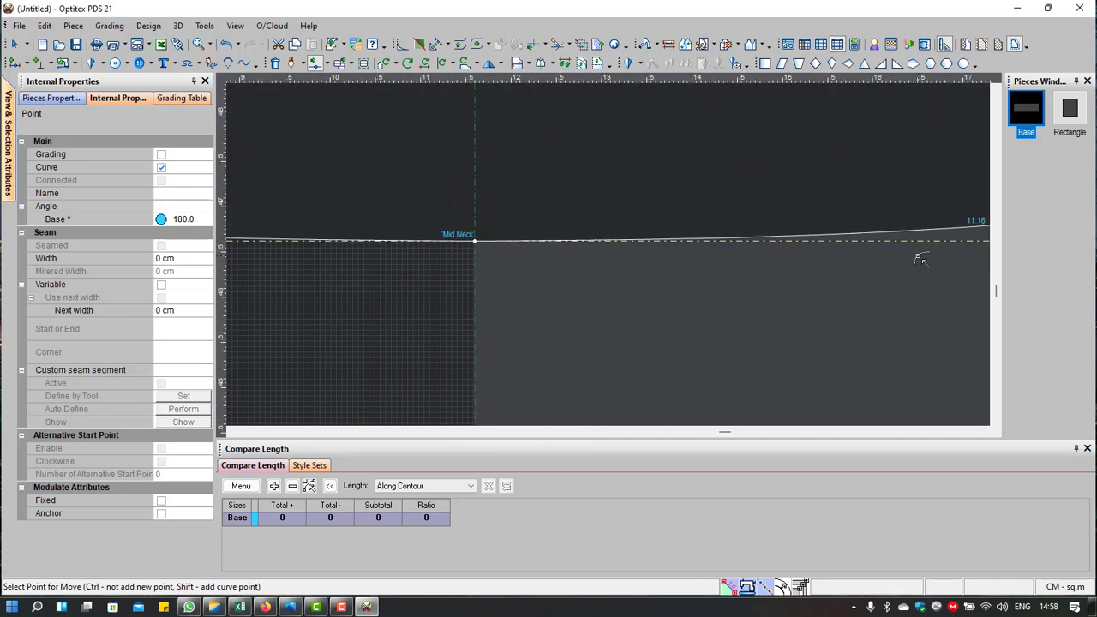
middle_drag(819, 249, 578, 240)
middle_drag(233, 230, 528, 245)
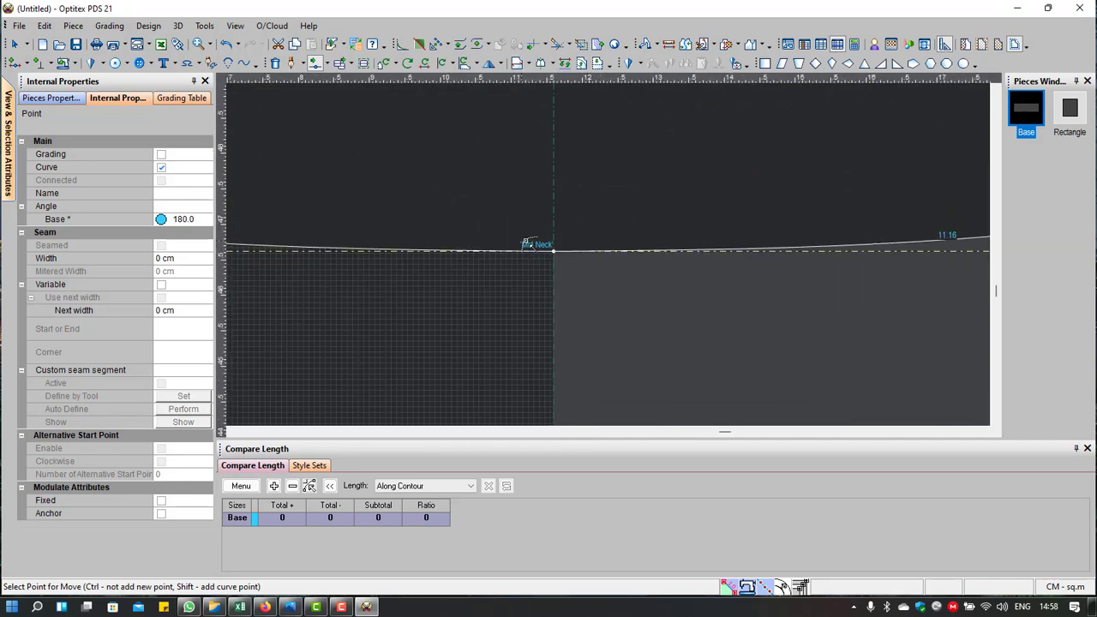
scroll(961, 266, down, 2)
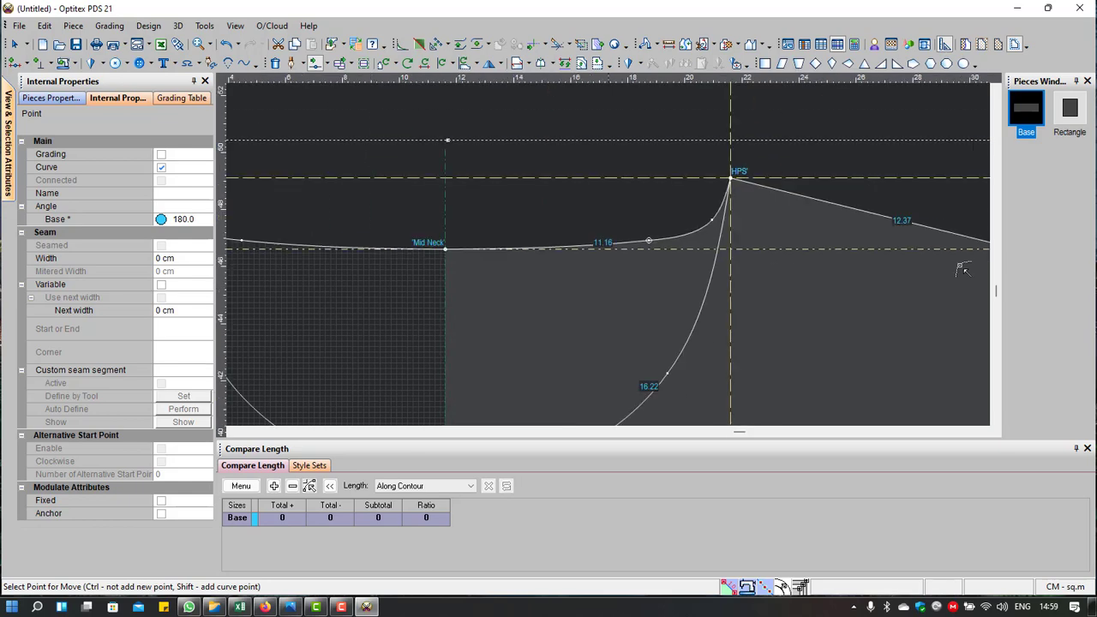
scroll(771, 248, down, 1)
scroll(607, 245, up, 1)
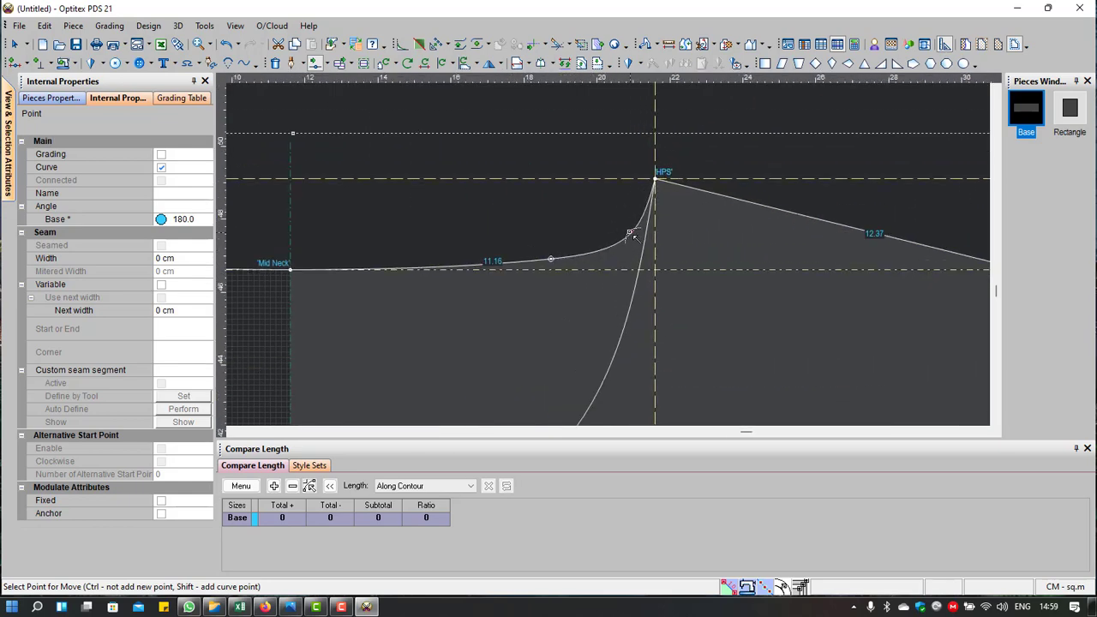
click(628, 235)
click(627, 227)
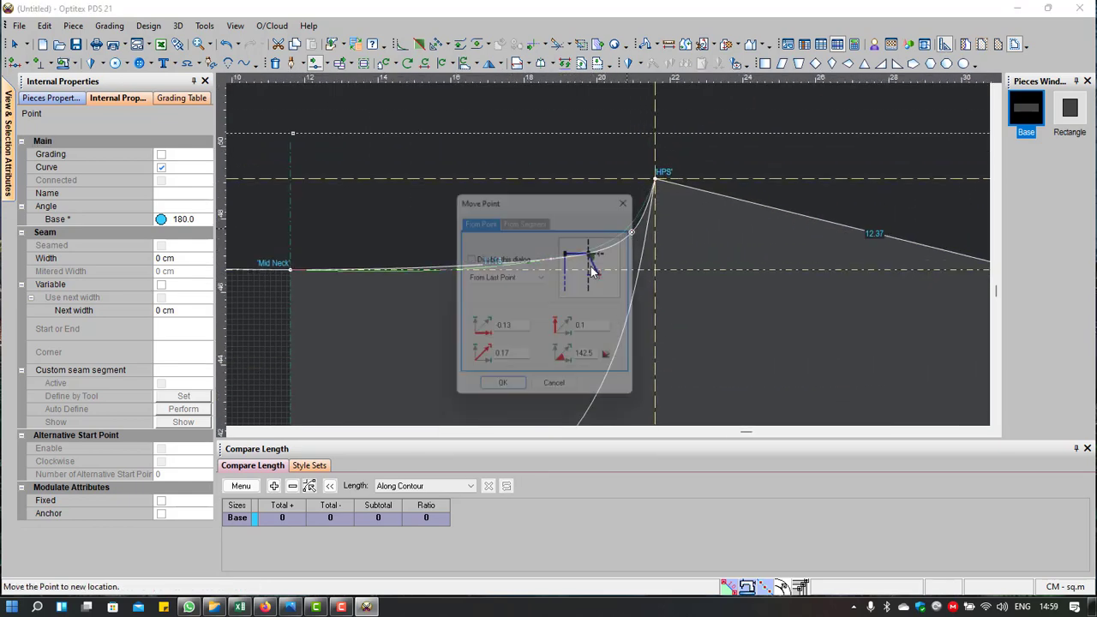
key(Return)
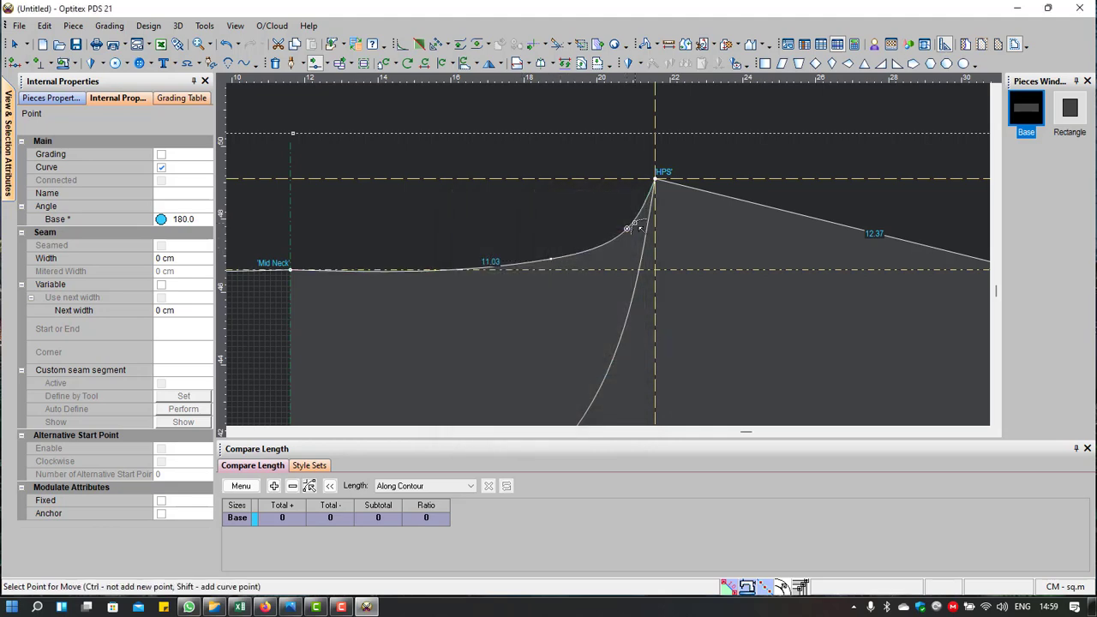
Step: Fine-tune the HPS and middle curve points into a shallow 10.89 back neckline
click(626, 232)
click(626, 227)
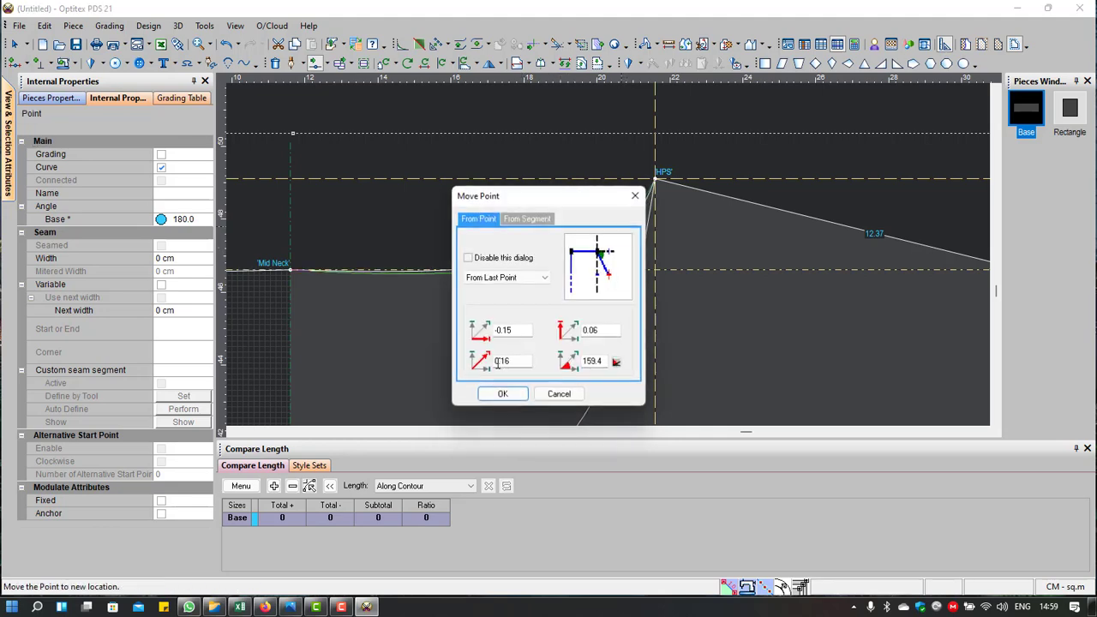
click(503, 394)
click(550, 257)
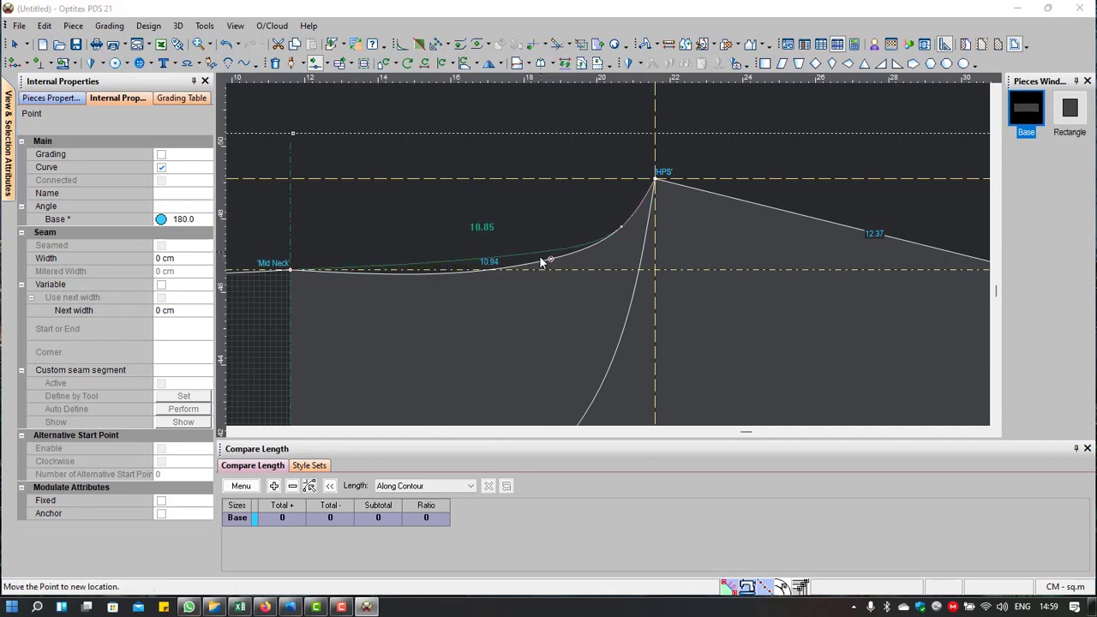
click(544, 258)
click(503, 393)
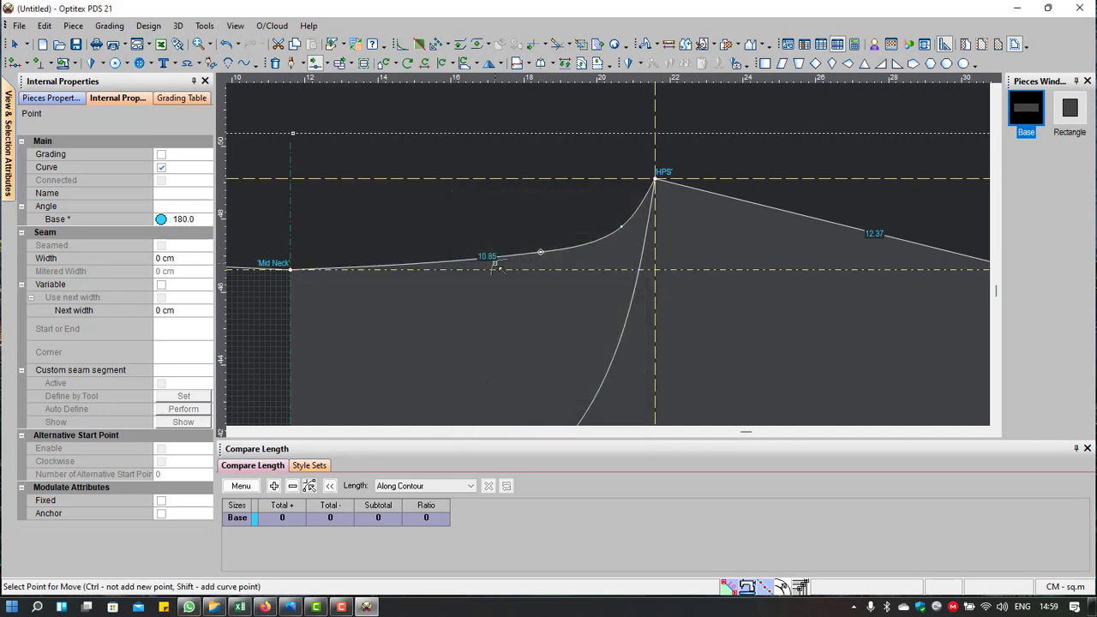
scroll(492, 279, up, 2)
click(641, 219)
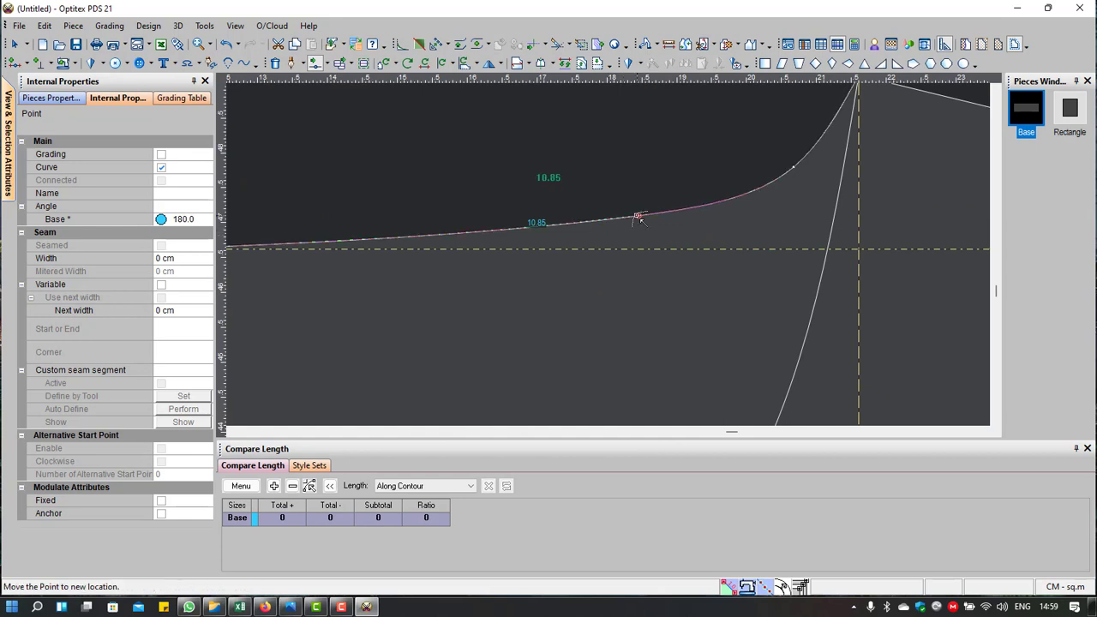
click(591, 232)
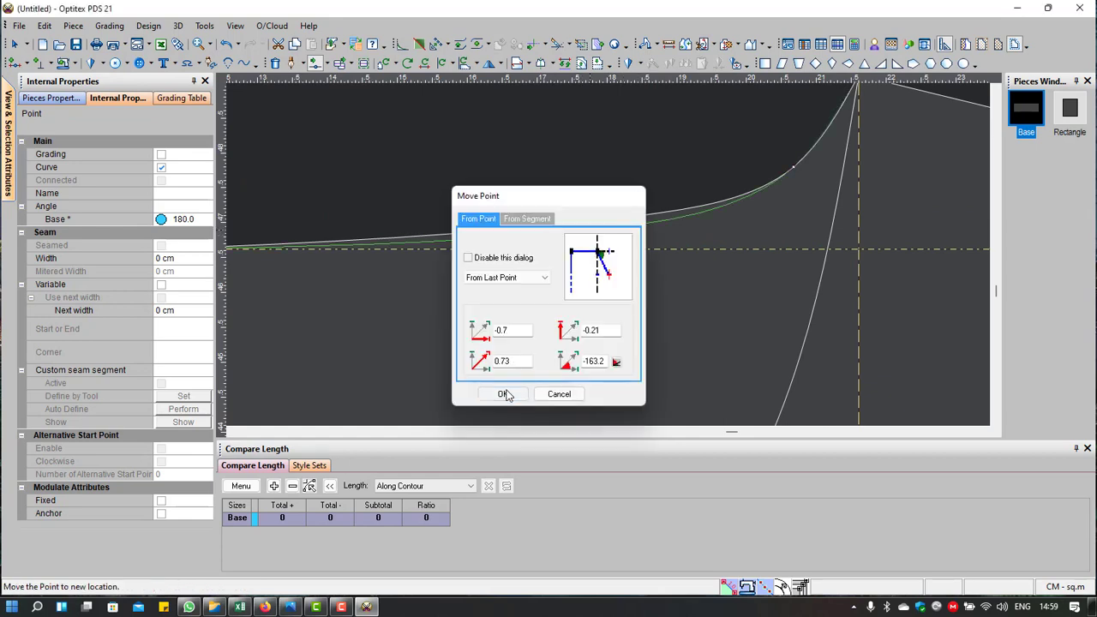
click(497, 392)
scroll(460, 307, down, 2)
scroll(461, 307, down, 1)
Step: Zoom out to the whole Base piece and switch to the Select Tool via the canvas menu
scroll(618, 259, down, 1)
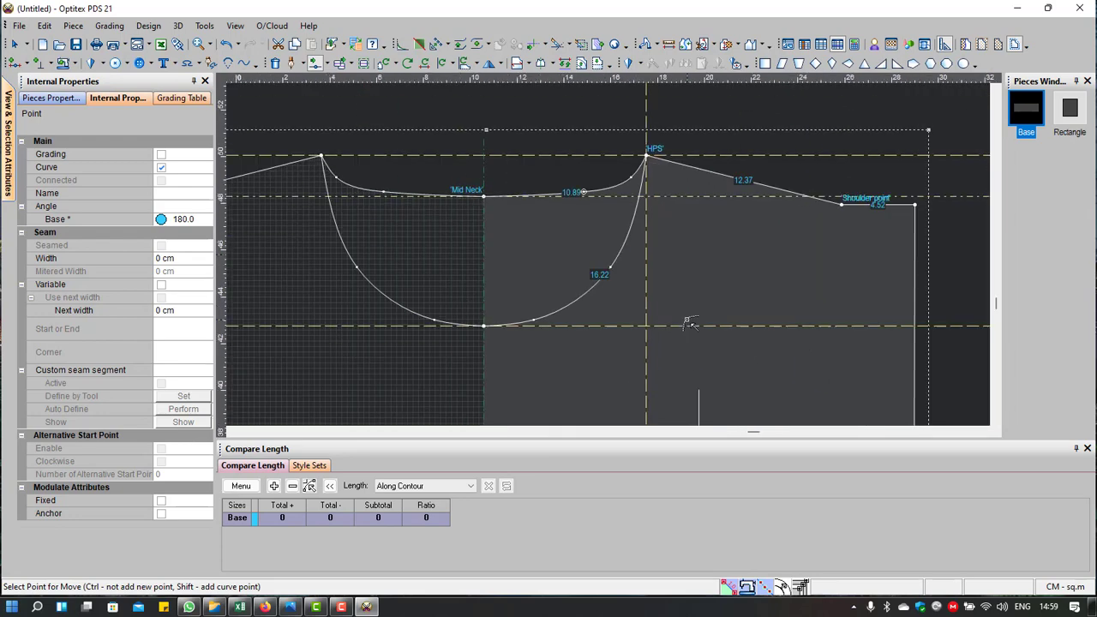
scroll(613, 257, down, 1)
scroll(662, 303, down, 1)
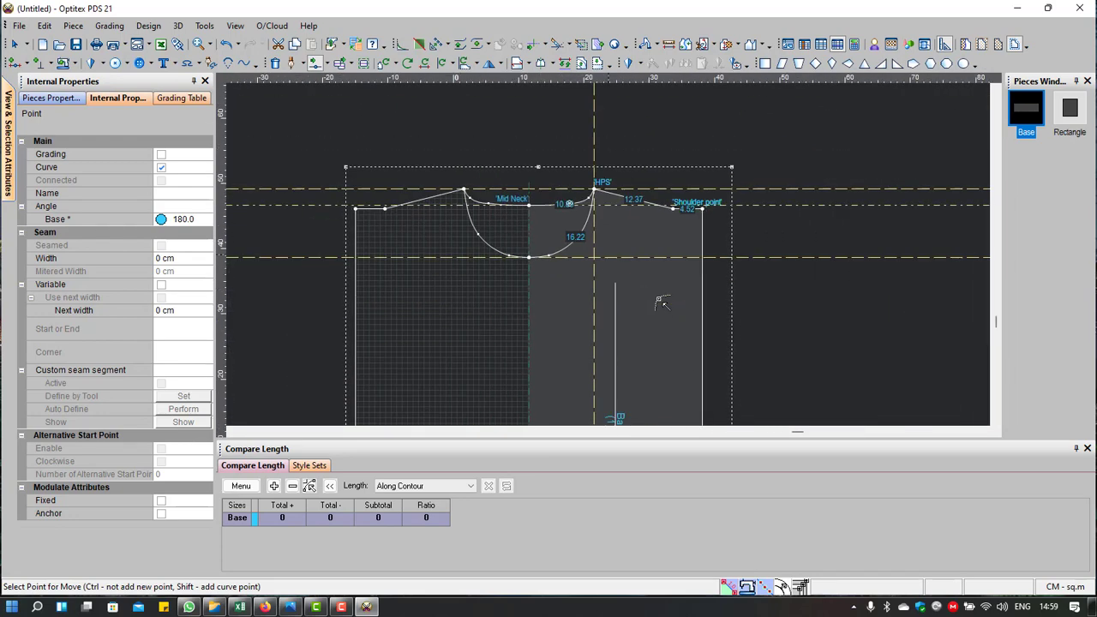
scroll(612, 254, up, 1)
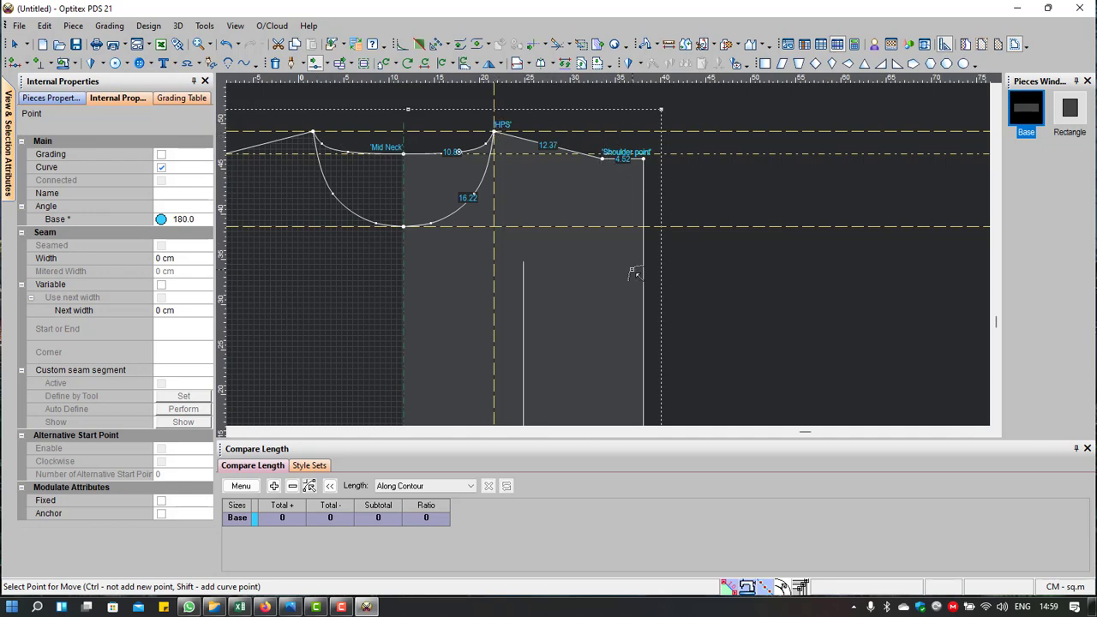
scroll(624, 214, down, 2)
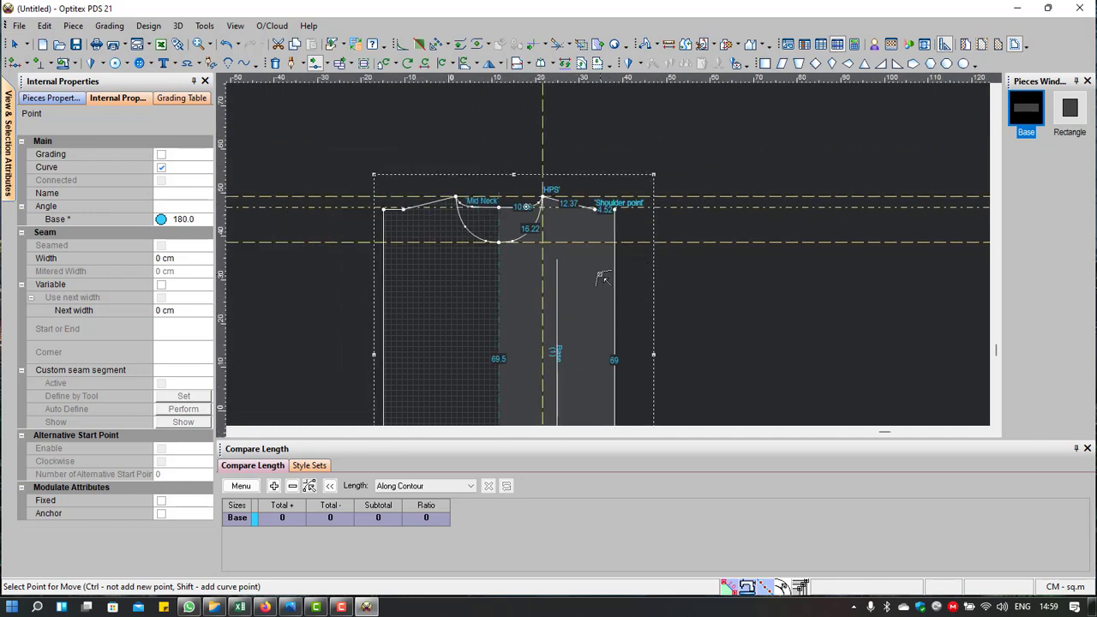
scroll(603, 279, up, 1)
right_click(664, 97)
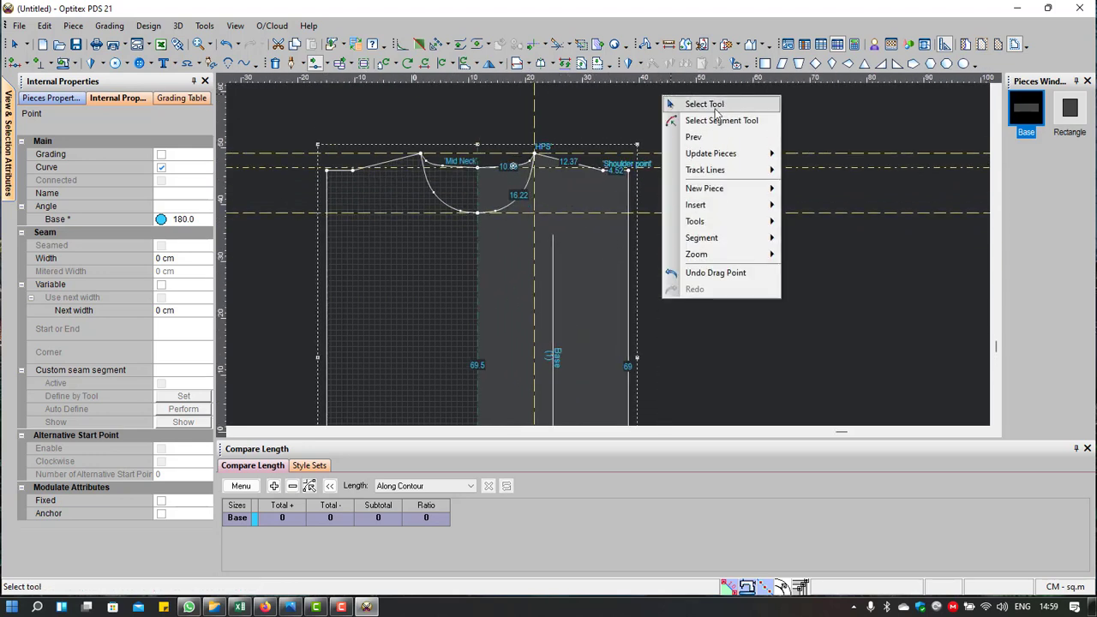
click(716, 108)
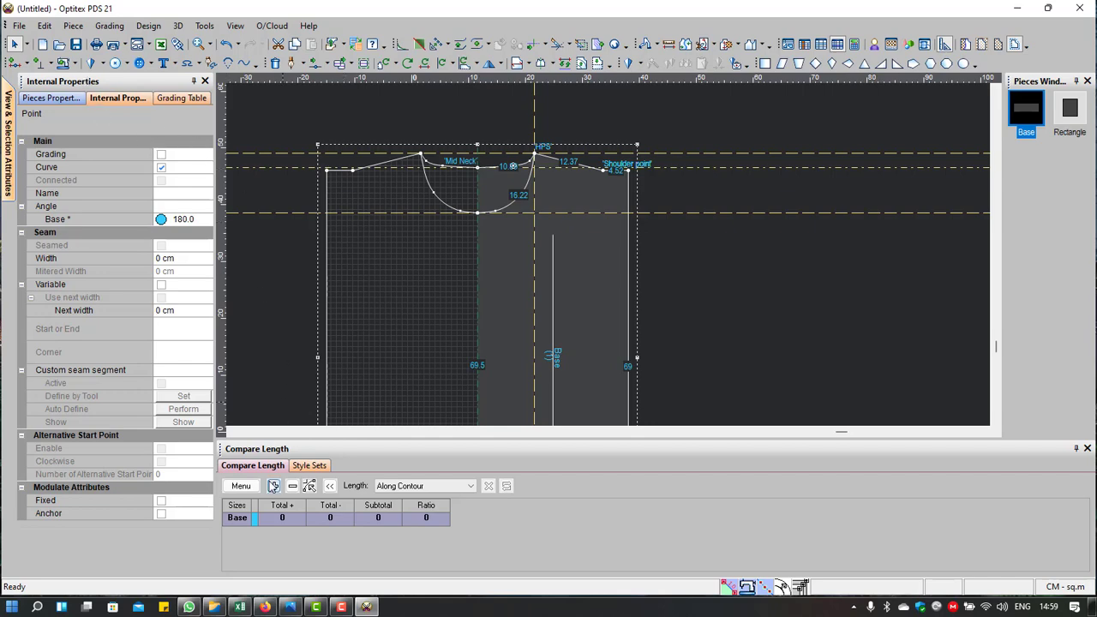
Step: Look up the ARMHOLE - straight measurement in the T-shirt spec spreadsheet
click(240, 606)
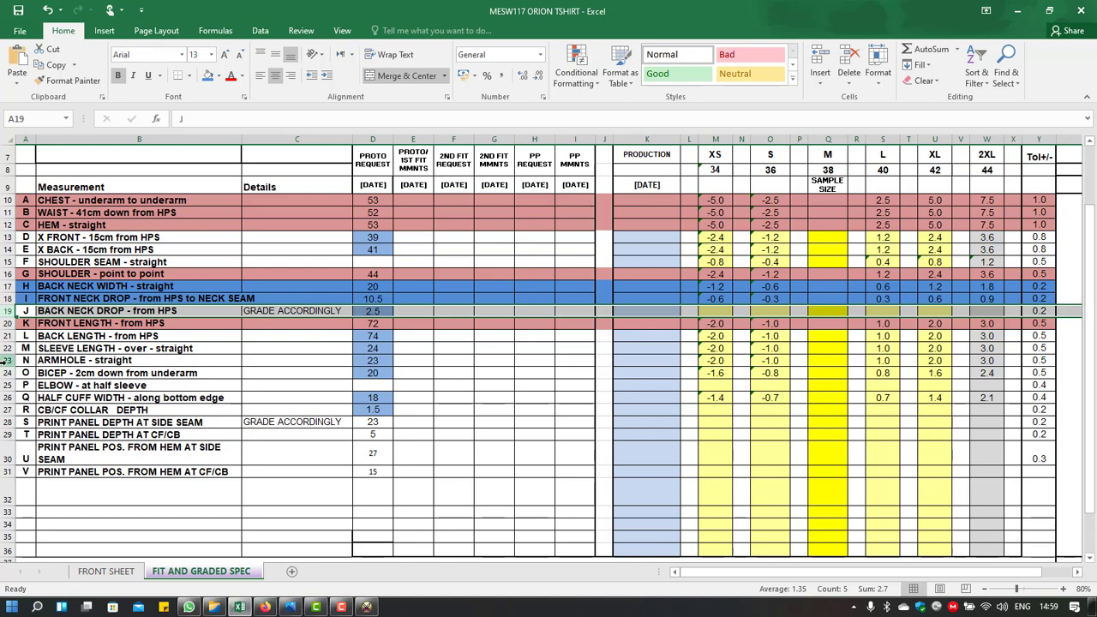
click(8, 361)
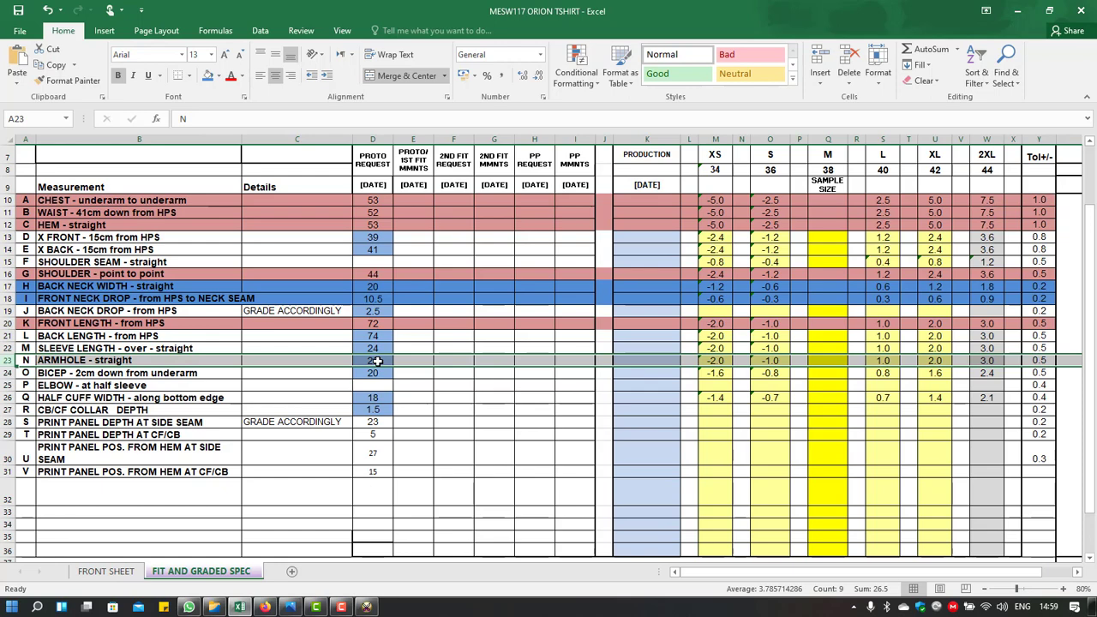
click(1016, 11)
scroll(637, 188, up, 2)
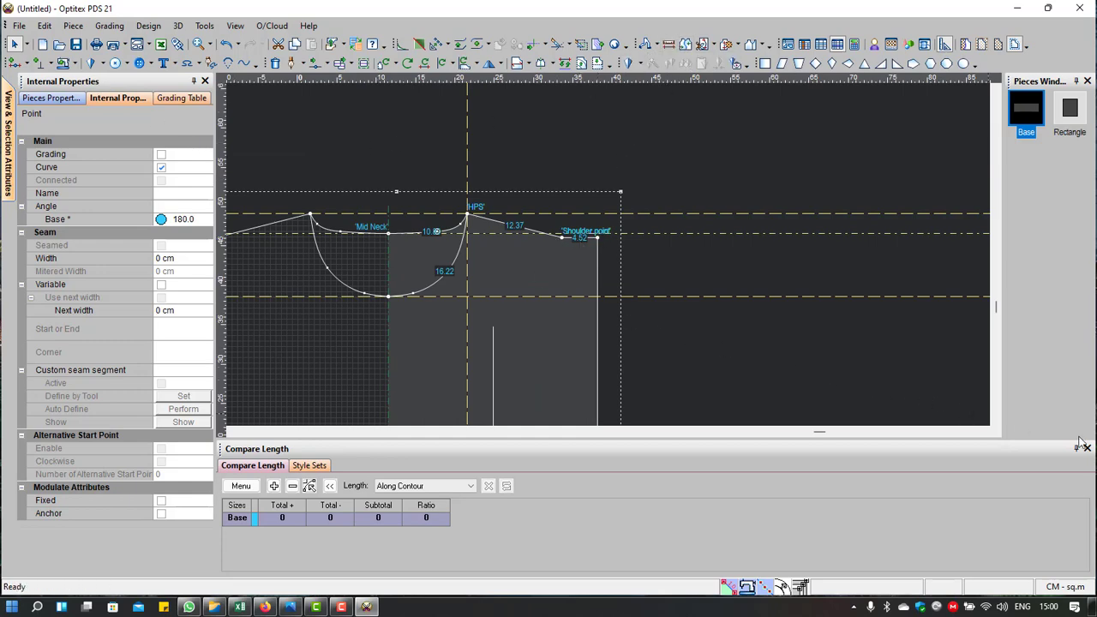
Step: Draw a line from the Shoulder point, placing a point 23 cm down the side edge
click(291, 62)
scroll(617, 250, down, 2)
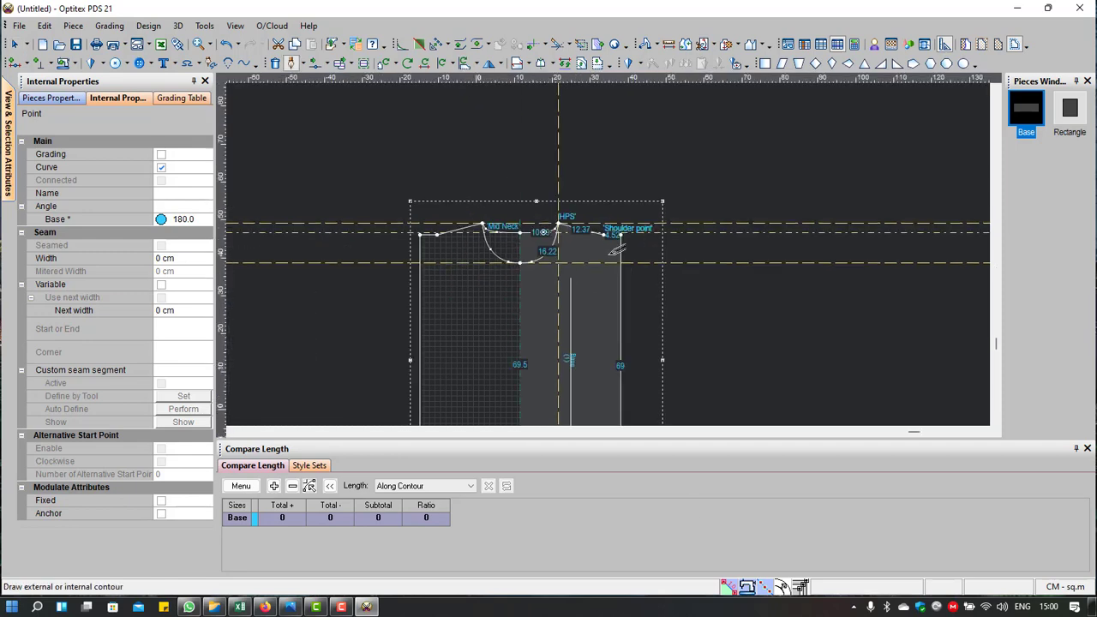
click(601, 232)
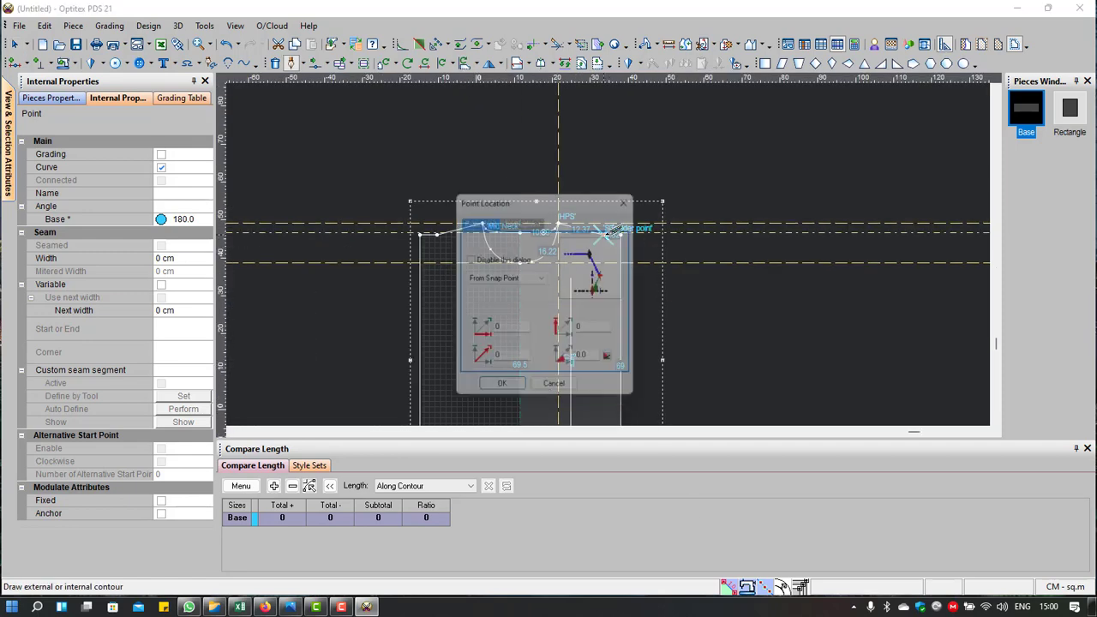
click(506, 393)
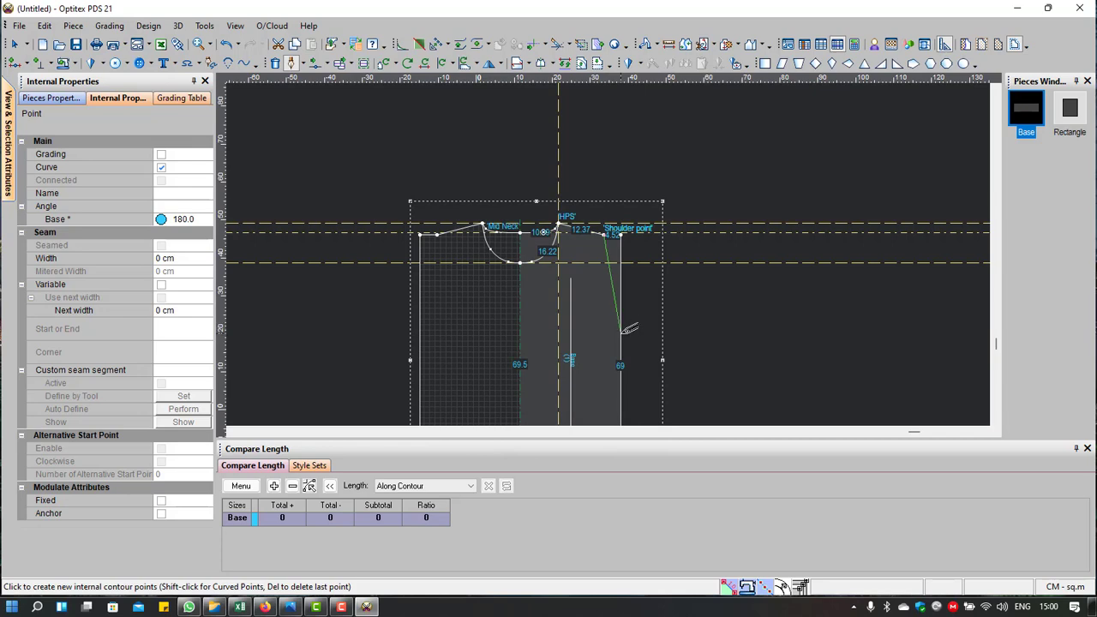
scroll(628, 328, up, 3)
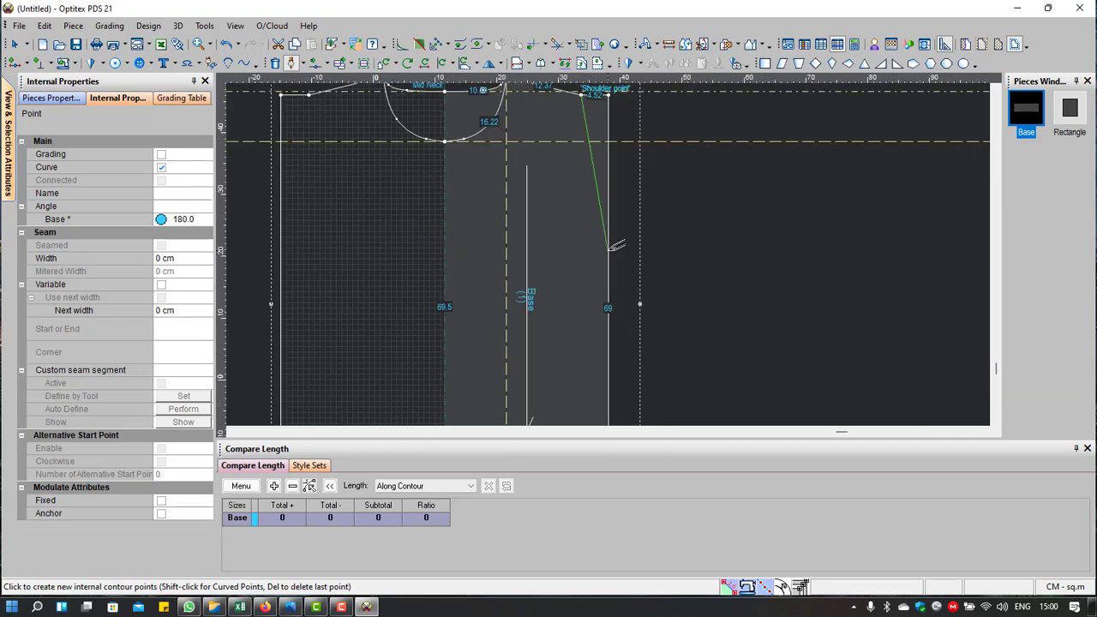
click(608, 250)
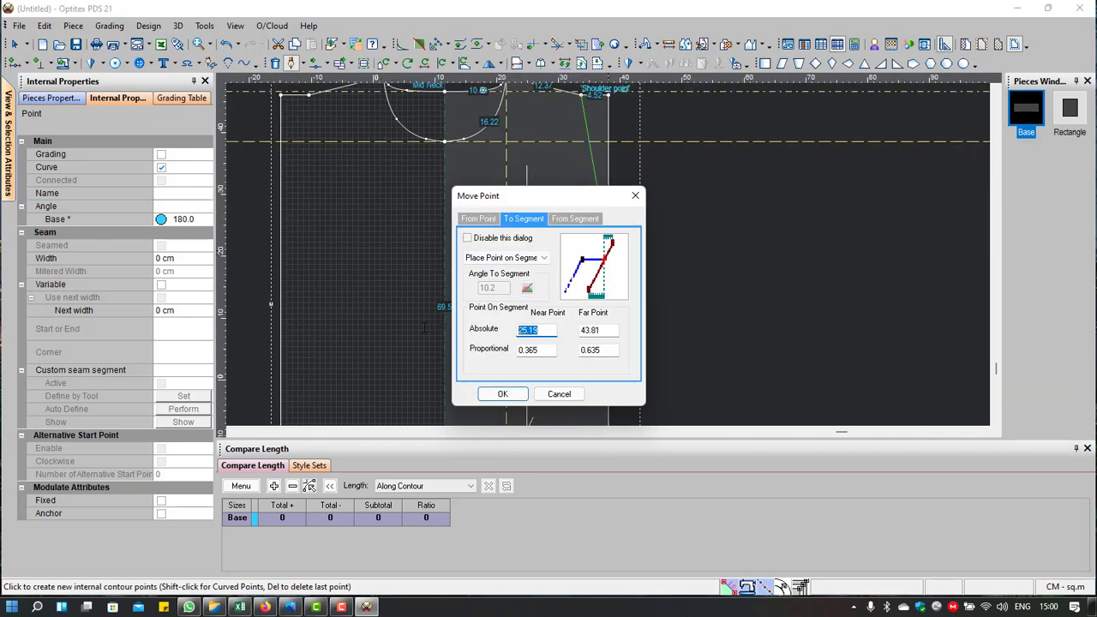
text(23)
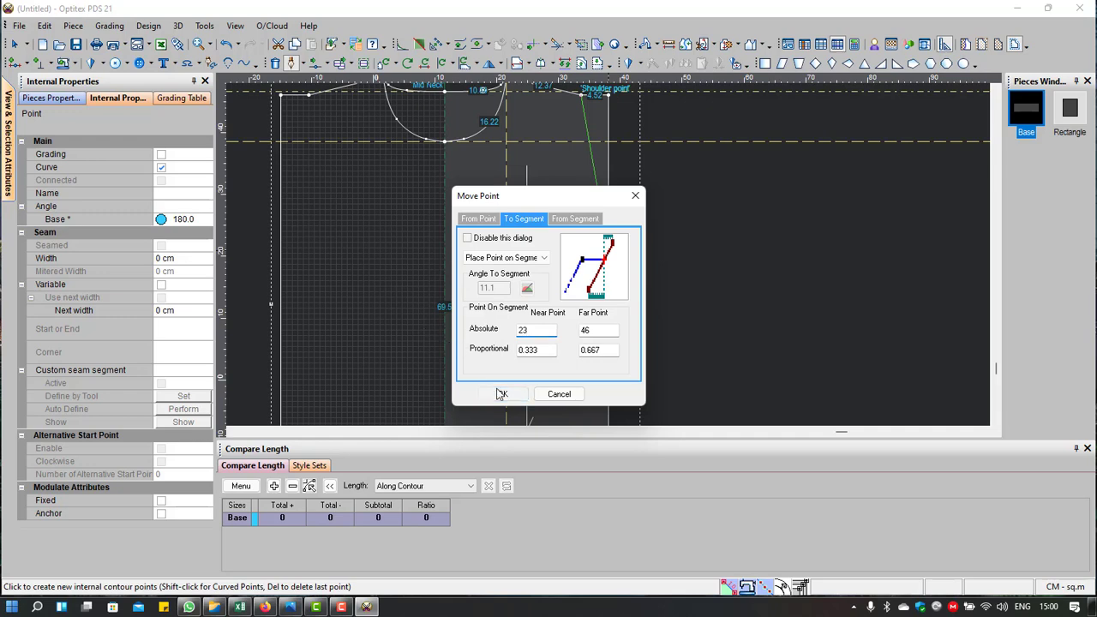
click(502, 393)
Step: Delete the slanted 23.44 internal line
right_click(707, 177)
click(765, 187)
click(597, 195)
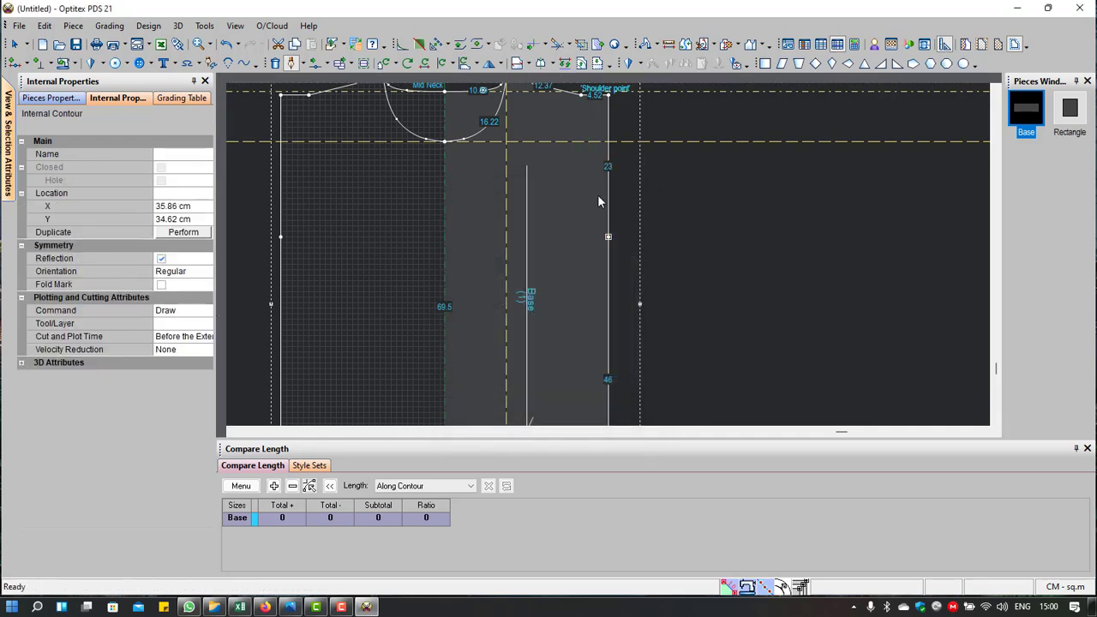
scroll(610, 173, up, 4)
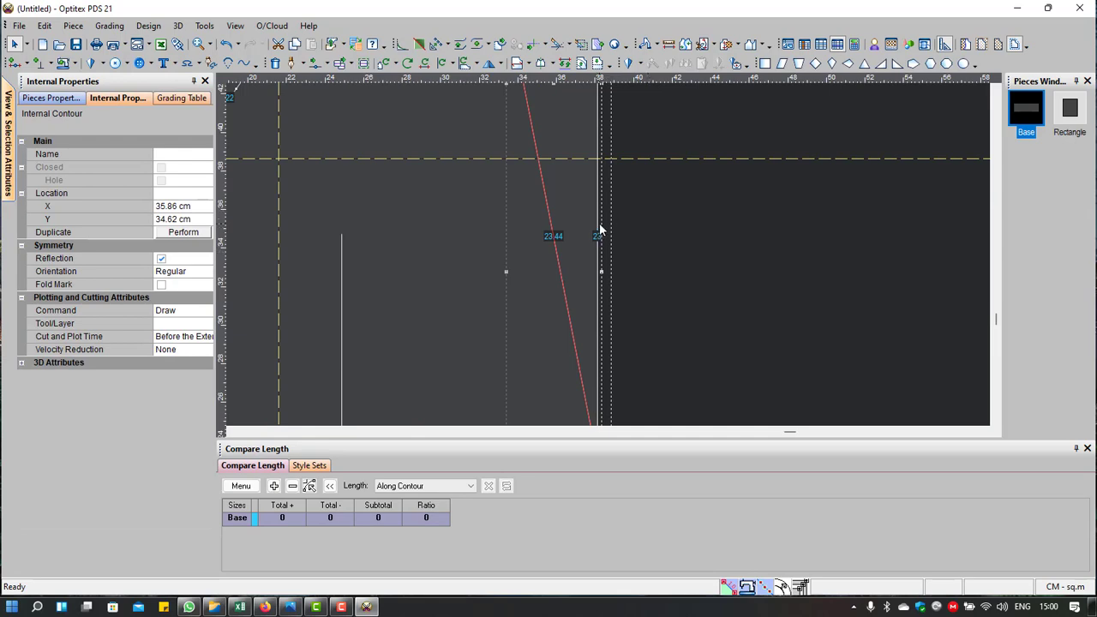
scroll(599, 231, down, 3)
scroll(622, 201, up, 2)
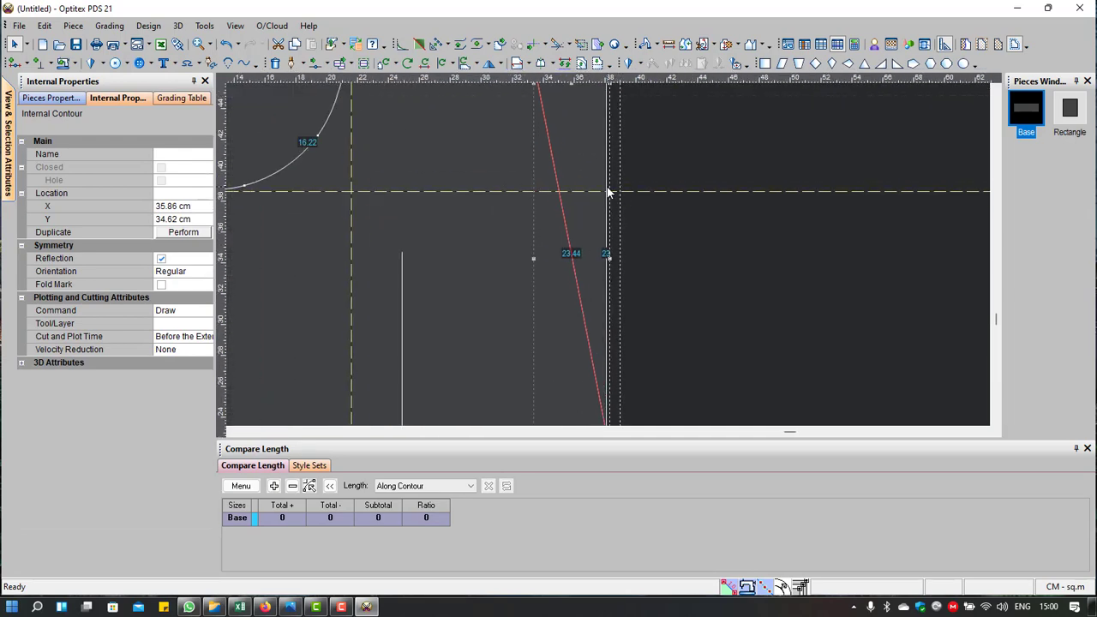
scroll(607, 263, down, 1)
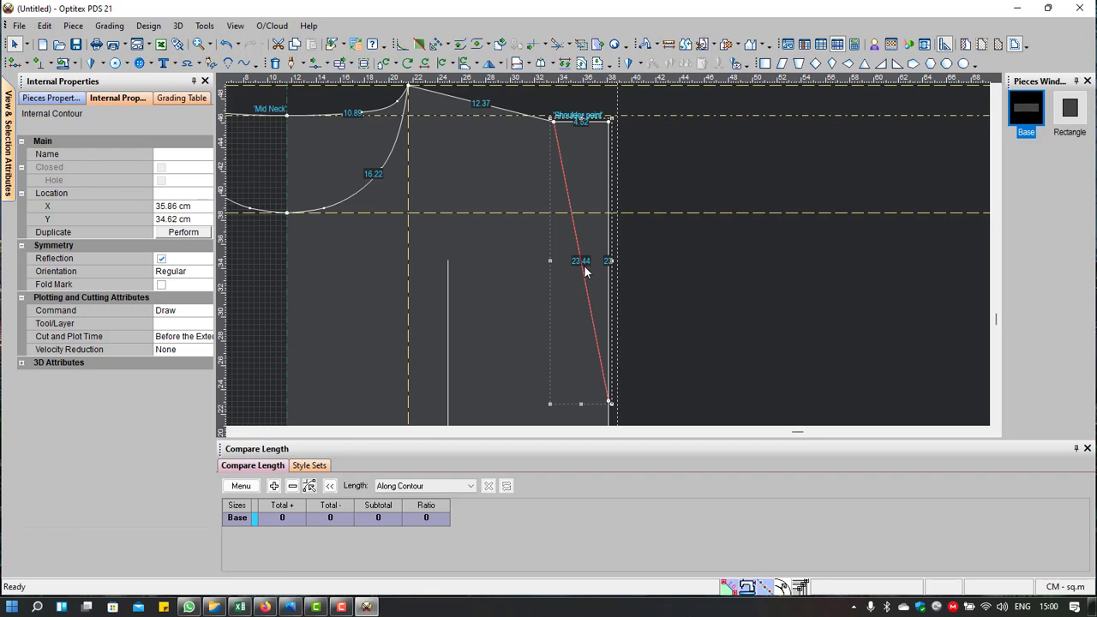
key(Delete)
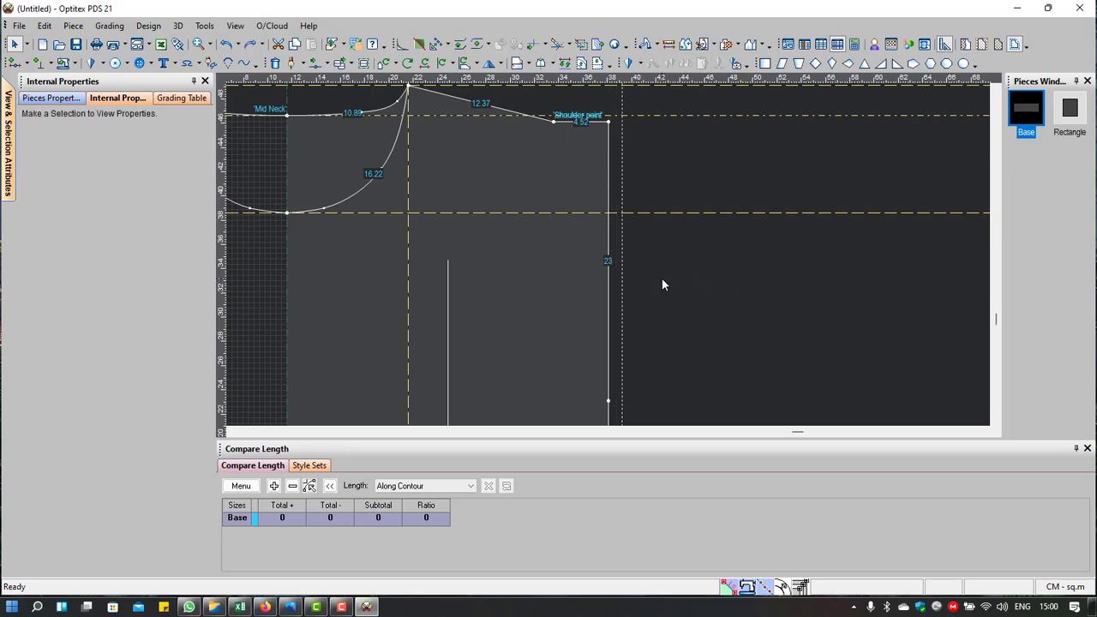
scroll(606, 253, down, 2)
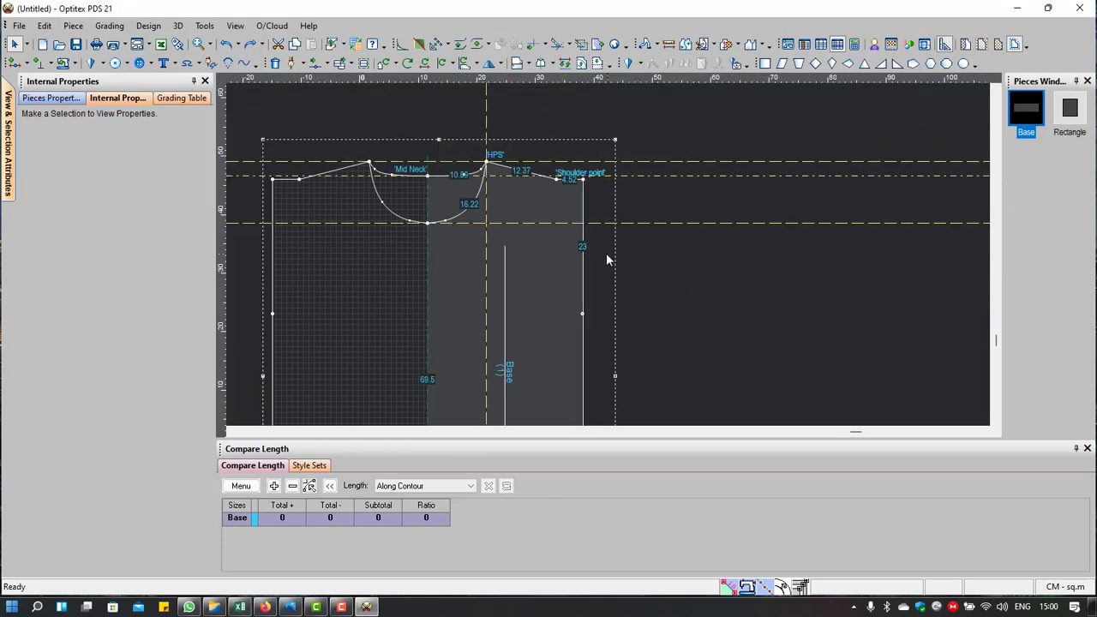
Step: Draw a centre-and-radius circle centred on the Shoulder point
click(116, 65)
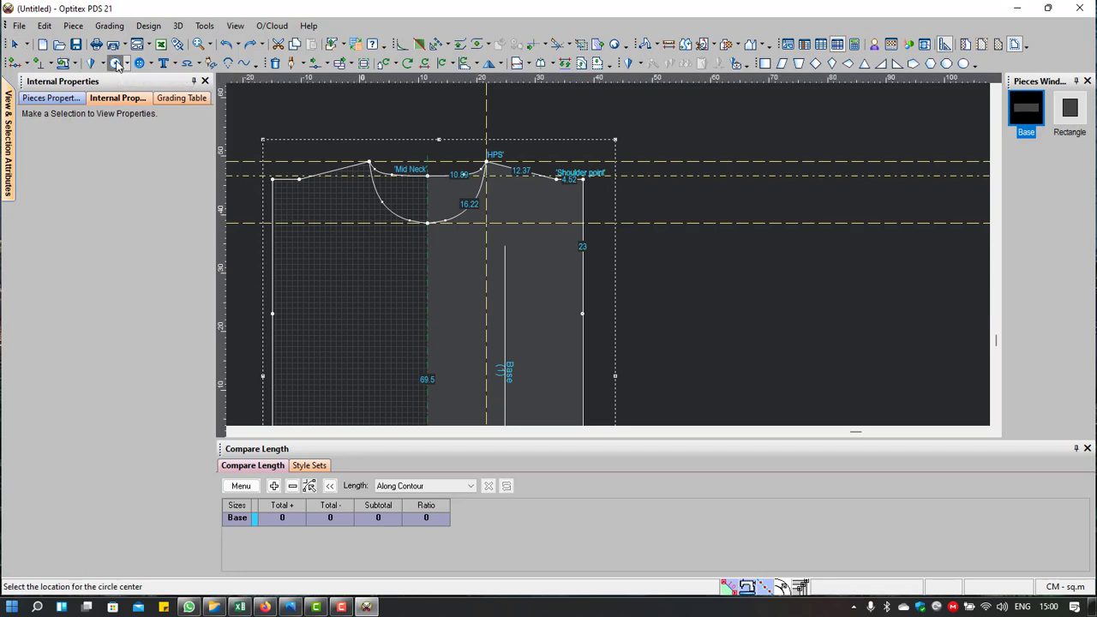
click(125, 65)
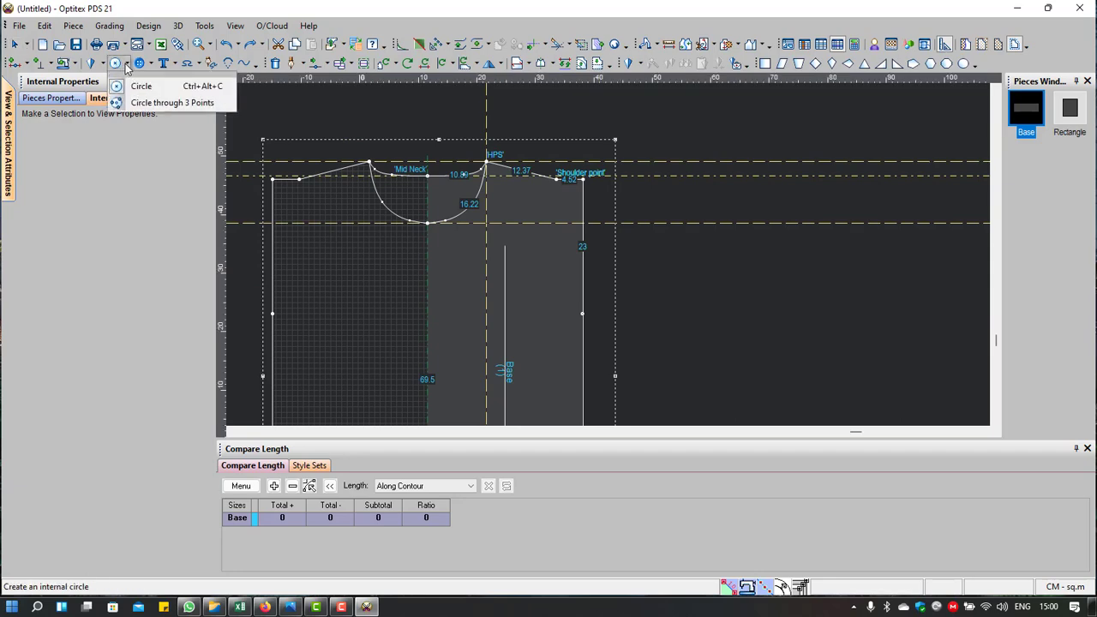
click(206, 90)
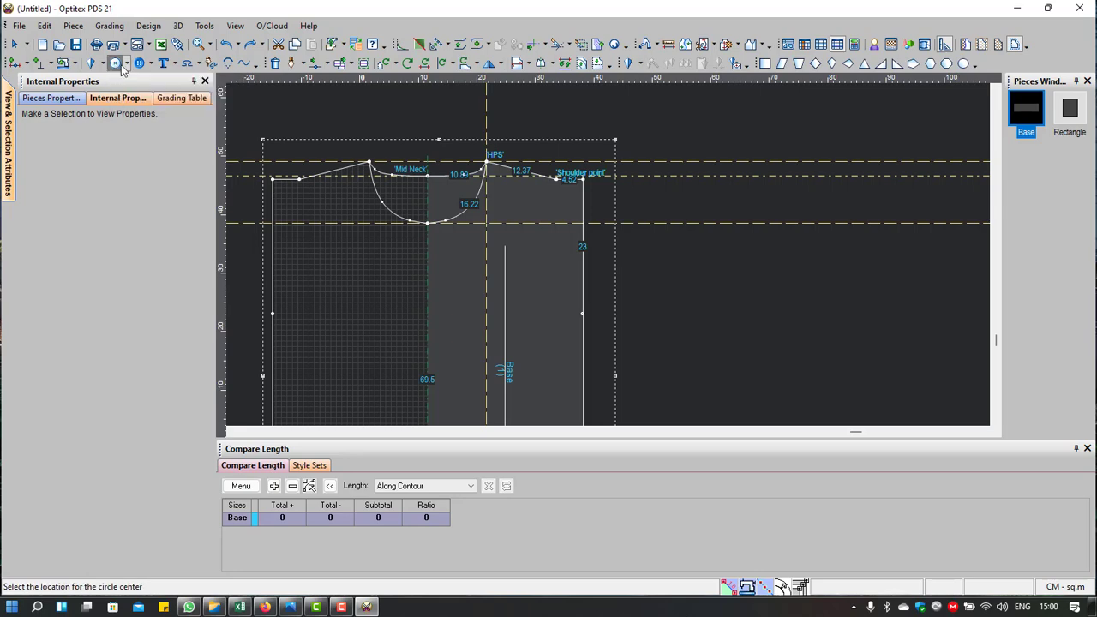
scroll(586, 150, up, 2)
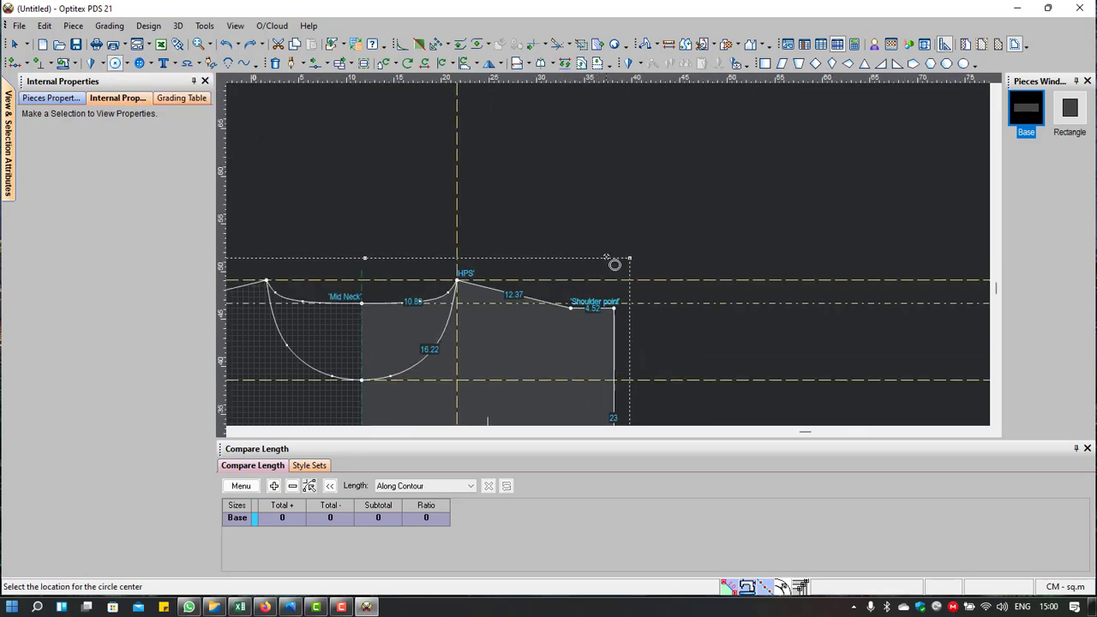
click(572, 314)
click(758, 322)
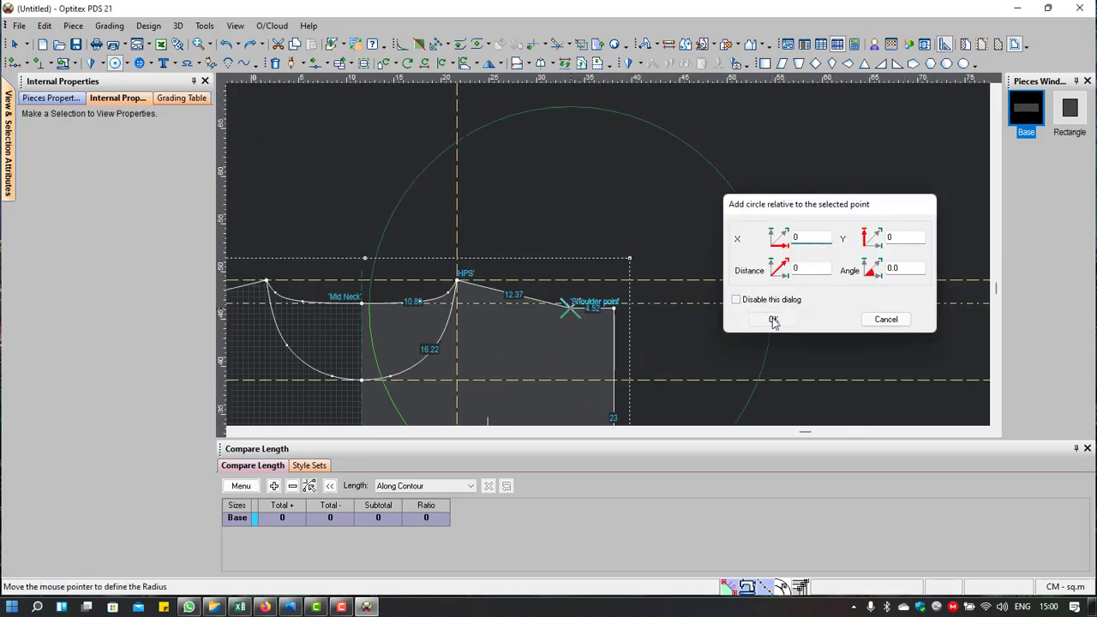
scroll(634, 219, down, 1)
scroll(638, 218, down, 2)
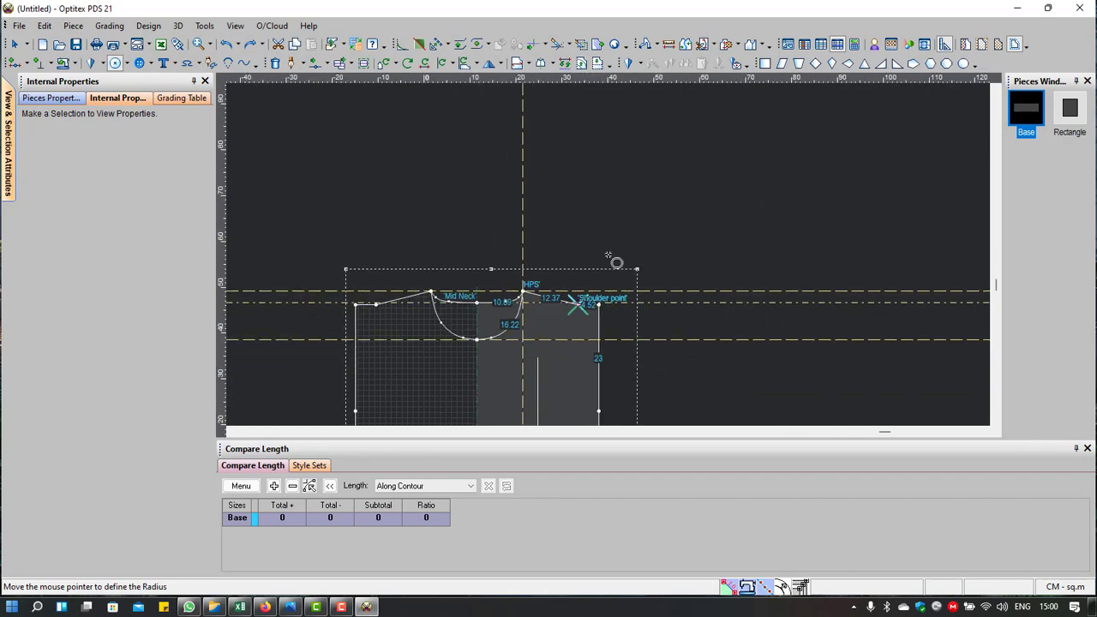
scroll(617, 257, down, 2)
click(611, 228)
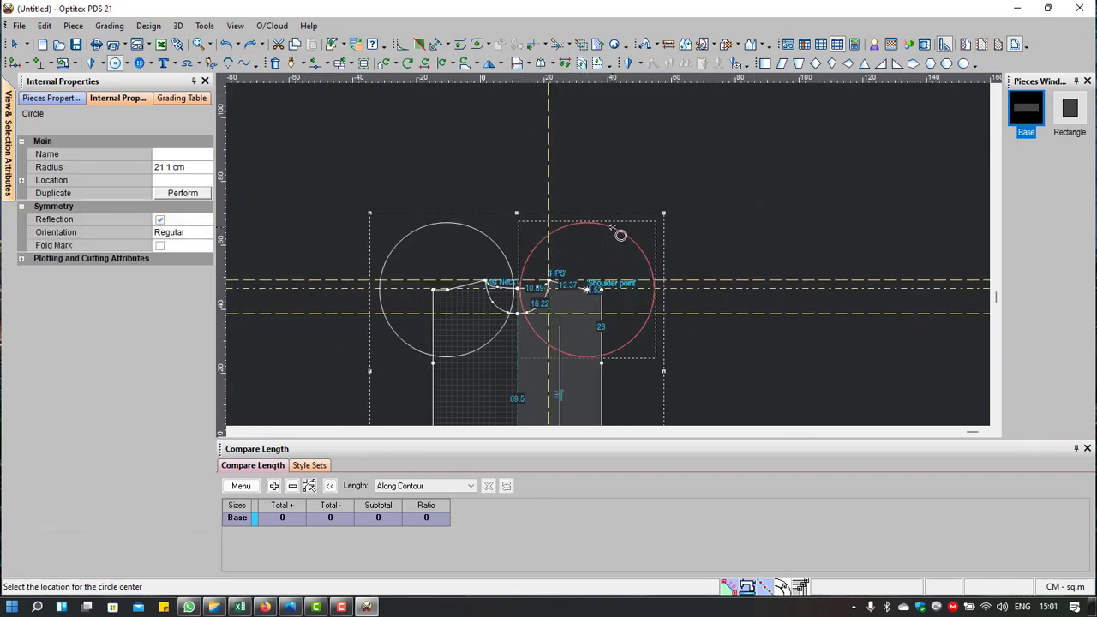
Step: Set the circle's radius to 23 cm
right_click(678, 145)
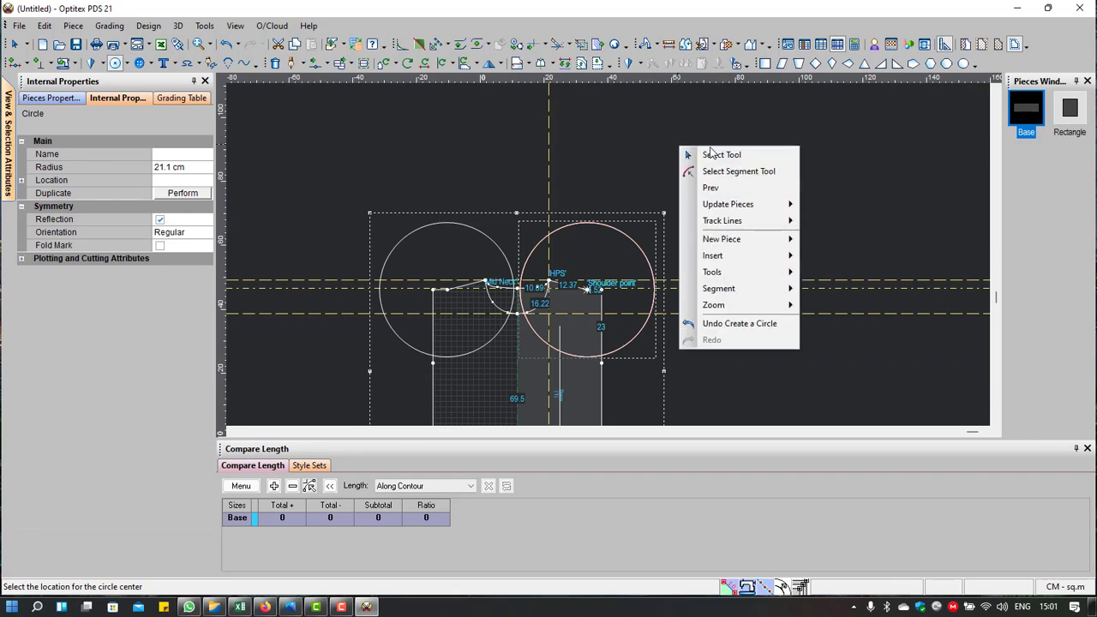
click(676, 193)
click(632, 239)
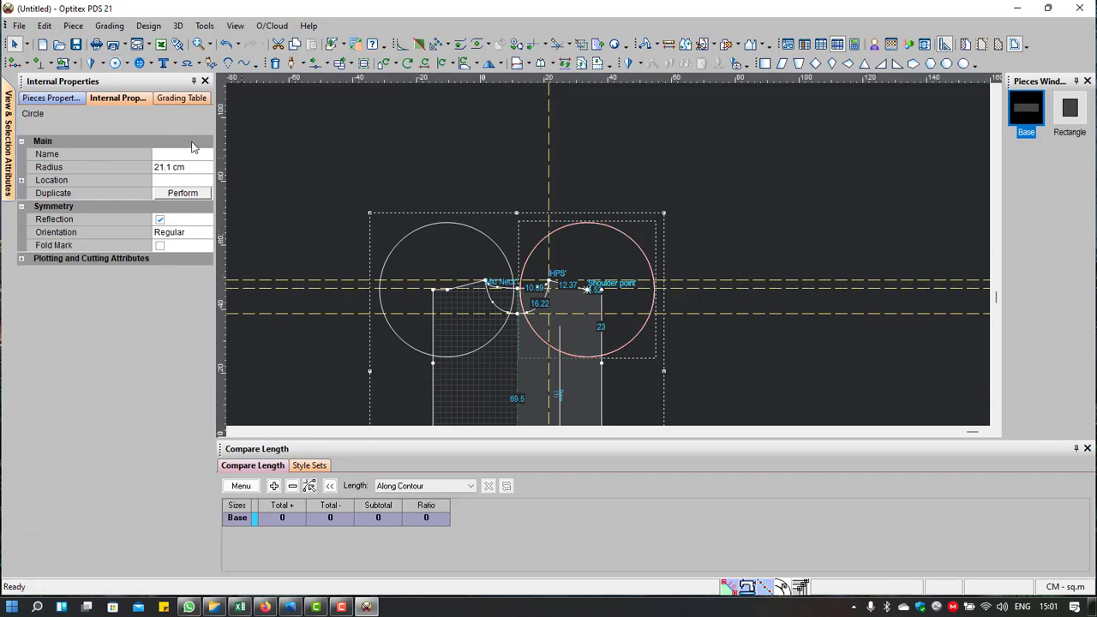
click(193, 167)
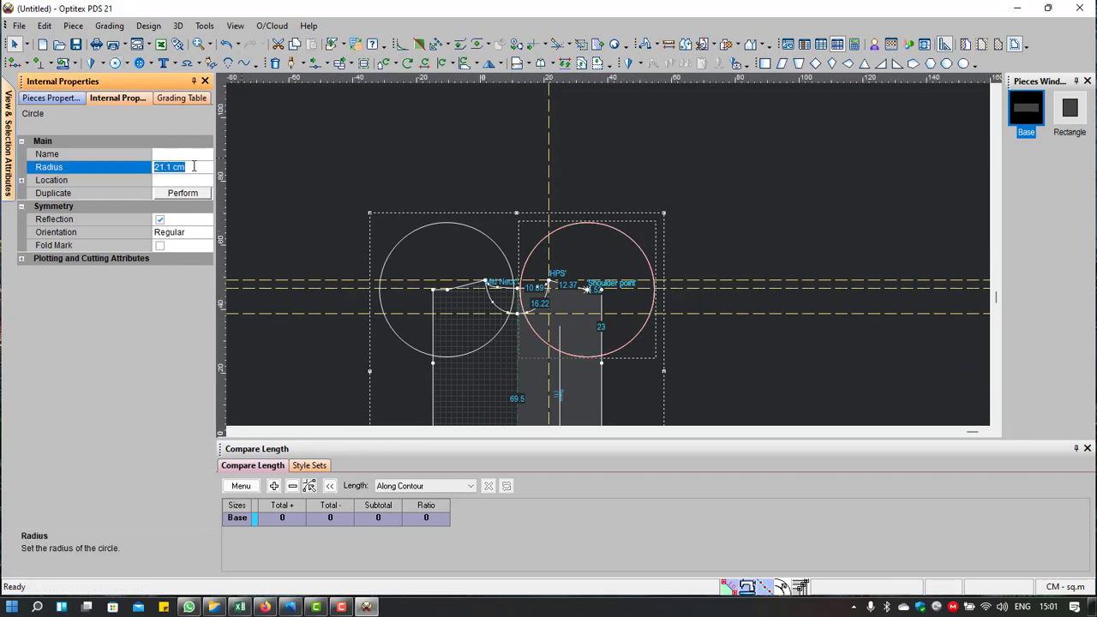
text(23)
right_click(311, 116)
key(Escape)
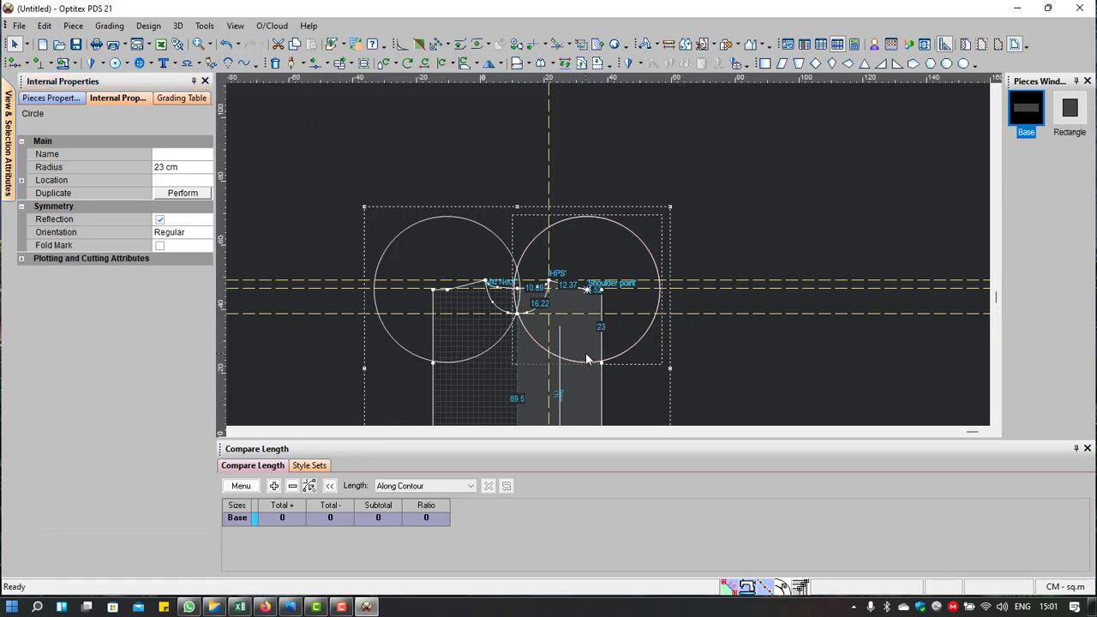
scroll(621, 253, up, 3)
scroll(644, 308, up, 3)
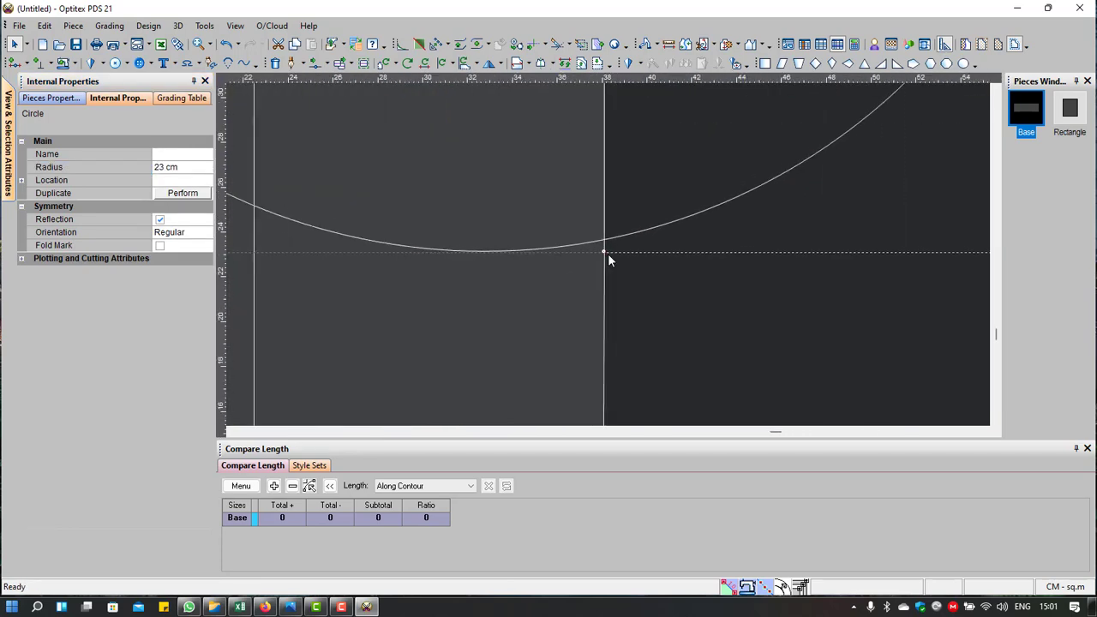
Step: Add a grade point where the circle crosses the side edge
click(602, 254)
key(Escape)
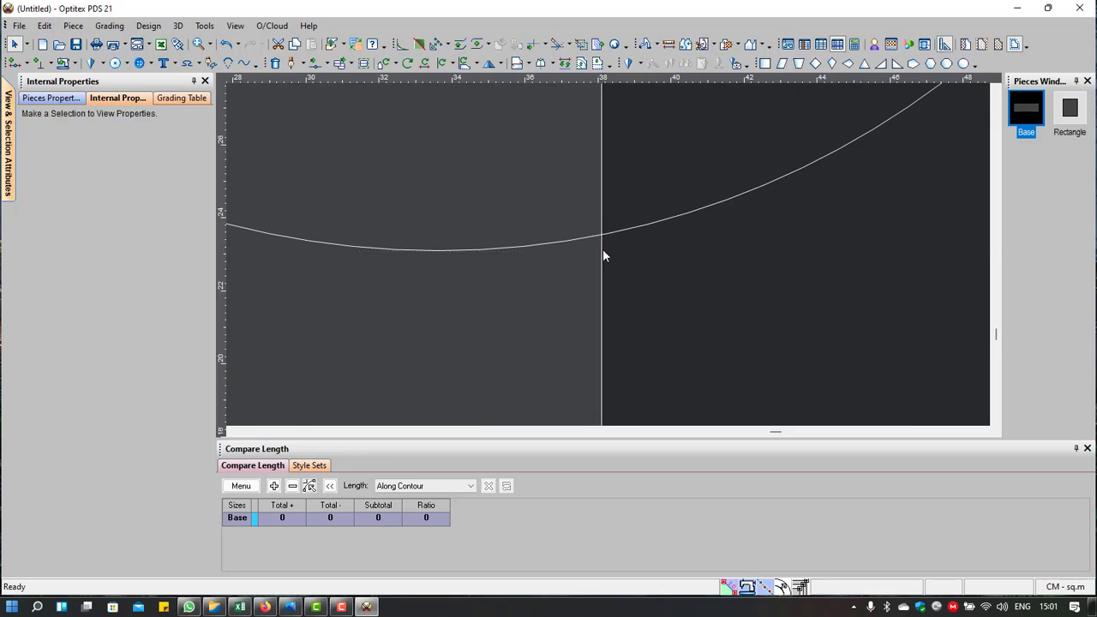
scroll(602, 242, up, 2)
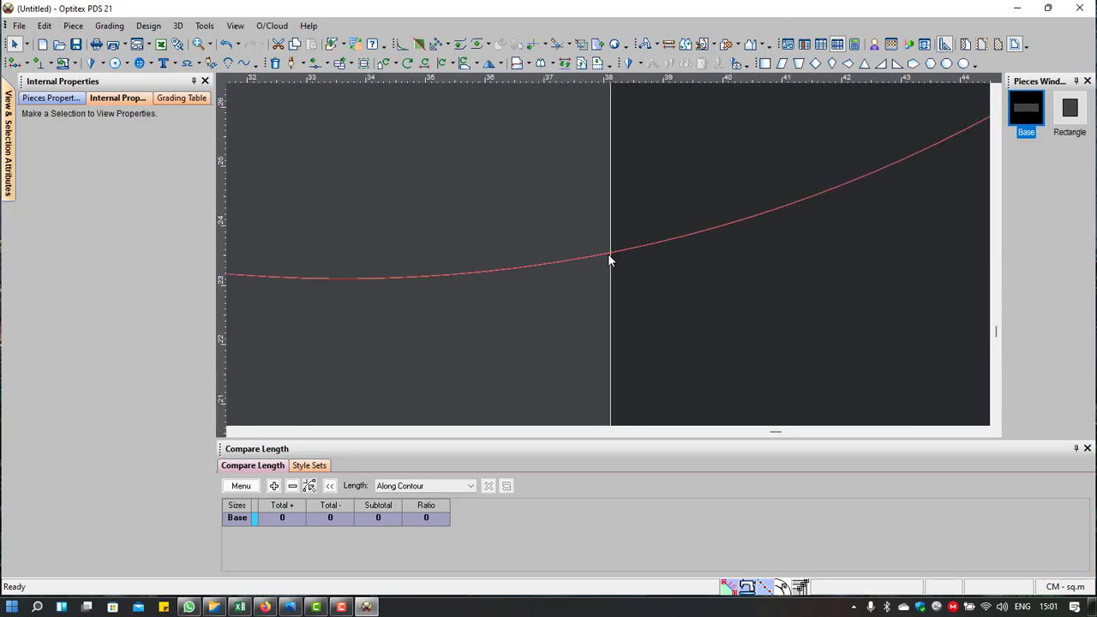
key(p)
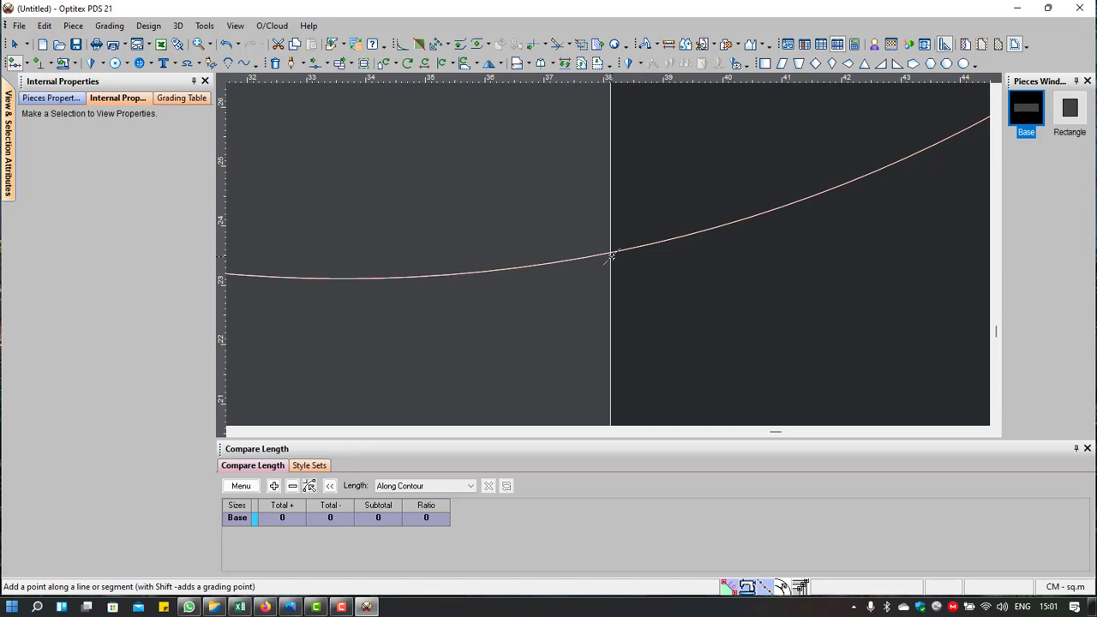
click(610, 253)
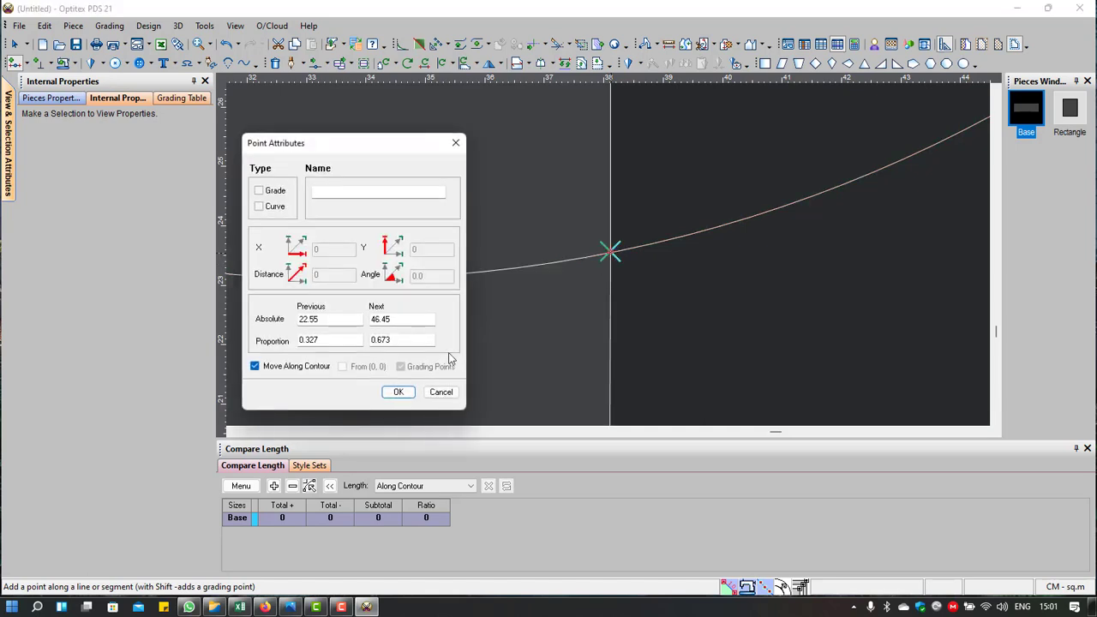
click(259, 191)
click(396, 392)
scroll(612, 257, down, 5)
Step: Draw a line from the Shoulder point to where it meets the circle
scroll(604, 220, down, 3)
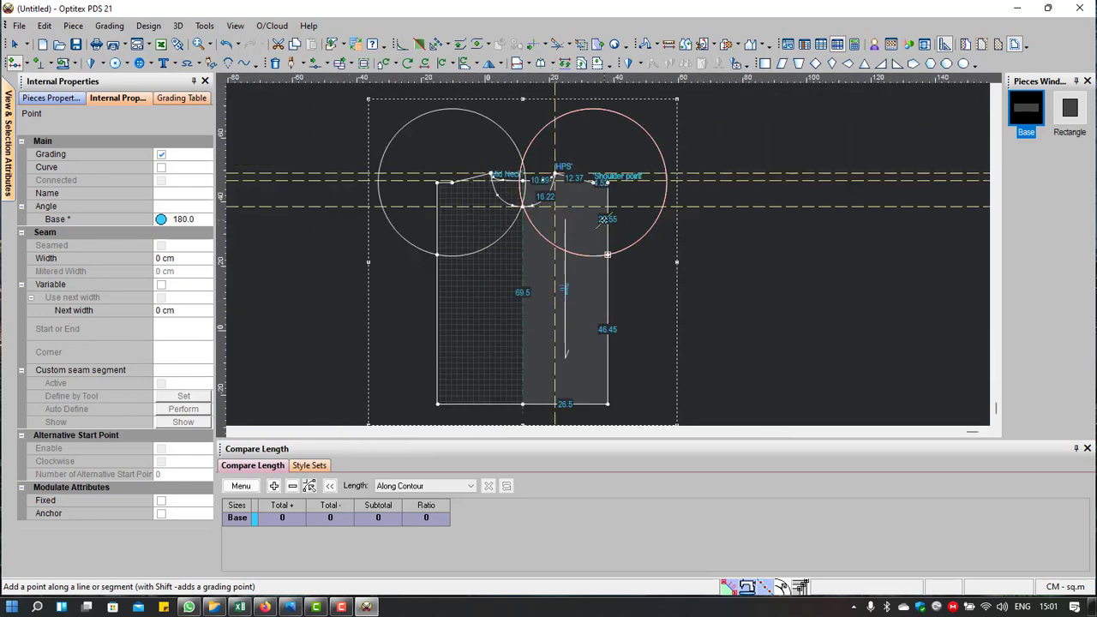
scroll(604, 220, up, 3)
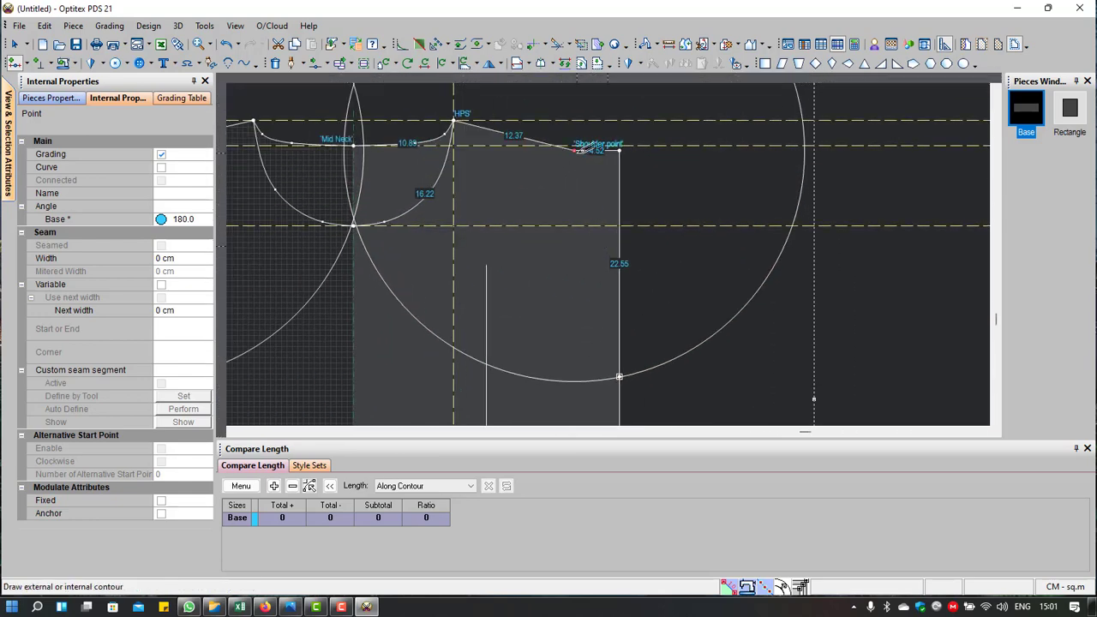
key(d)
click(575, 148)
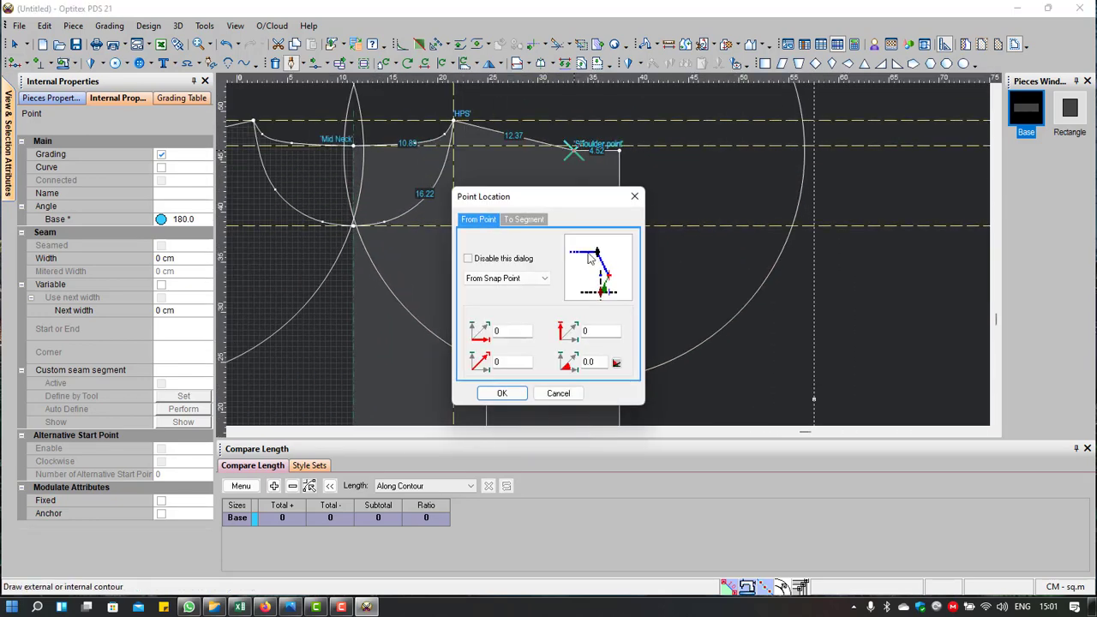
click(489, 395)
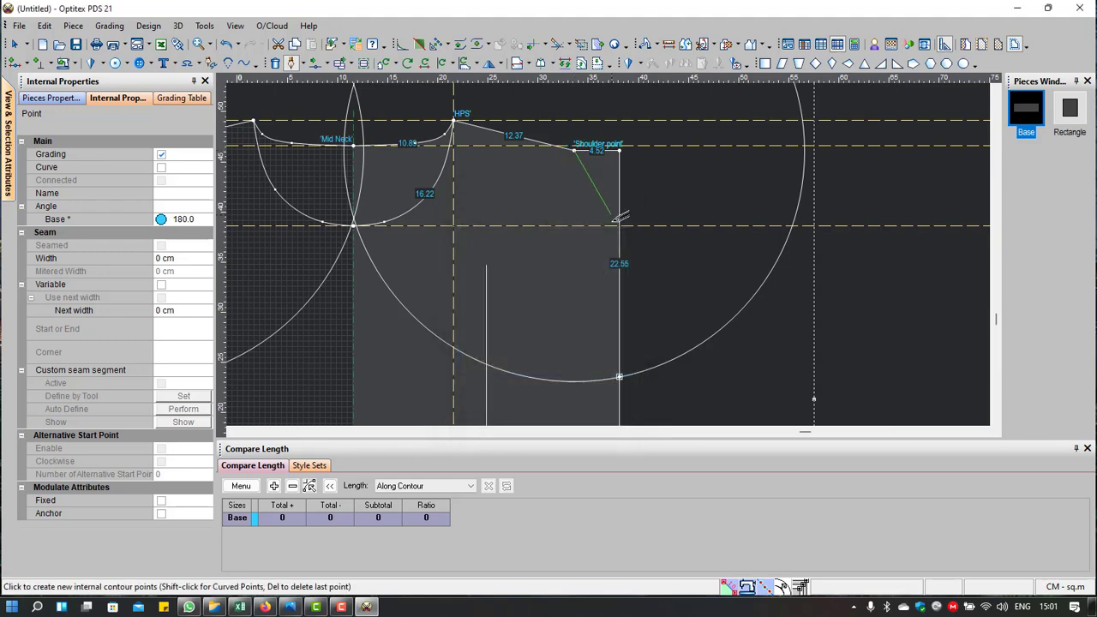
click(620, 375)
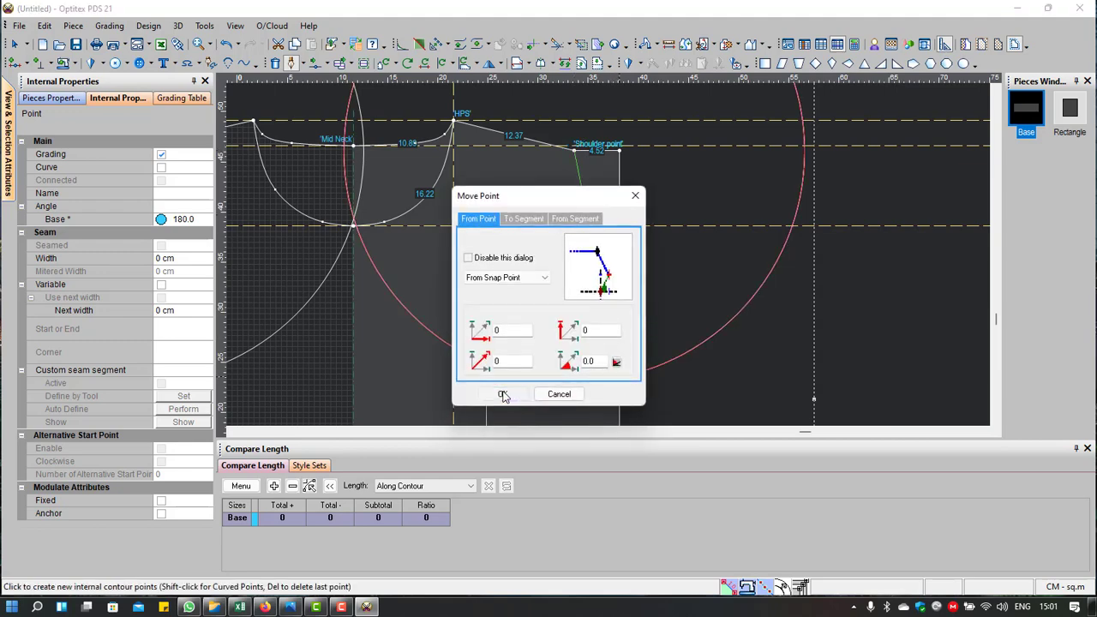
click(502, 394)
right_click(682, 229)
click(732, 283)
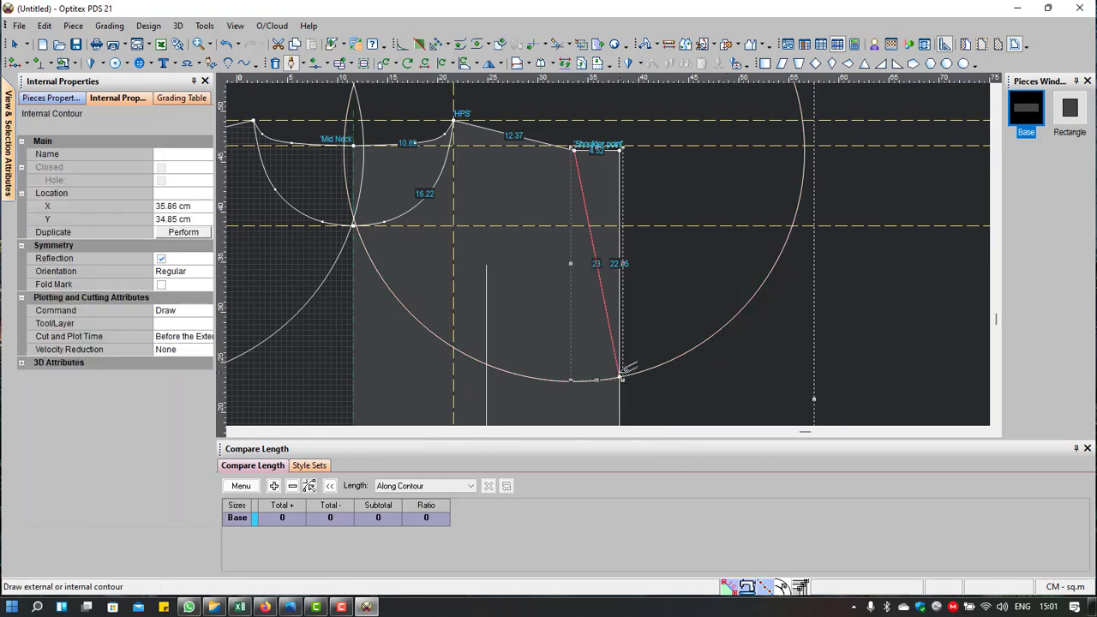
Step: Draw a horizontal line from the Shoulder point to the circle's right edge
scroll(641, 209, down, 2)
scroll(640, 209, down, 2)
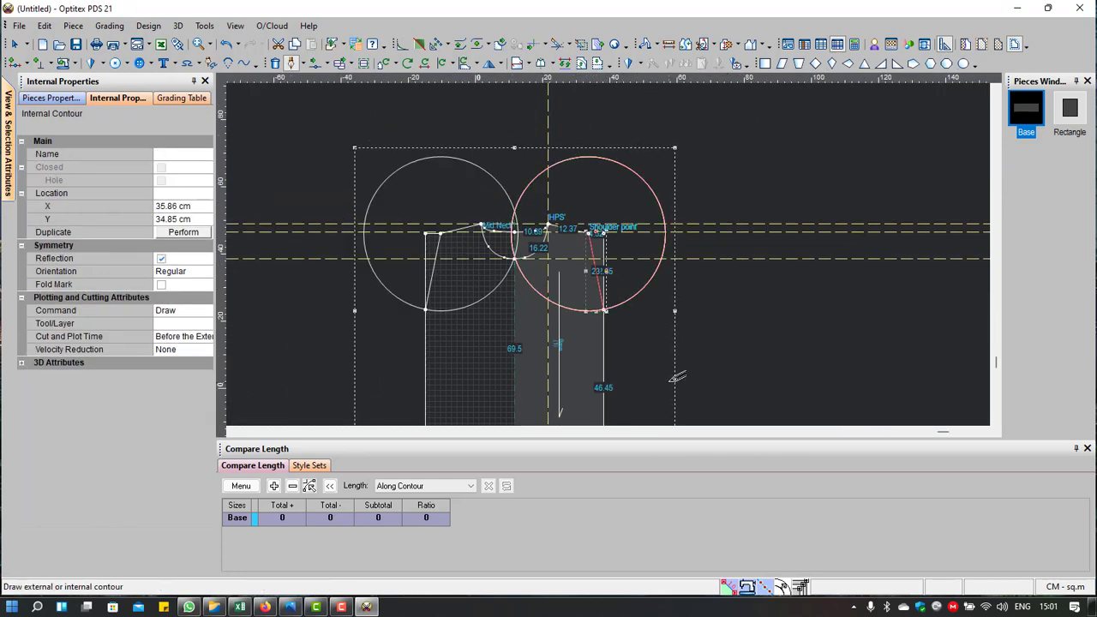
scroll(614, 285, up, 2)
scroll(617, 244, up, 1)
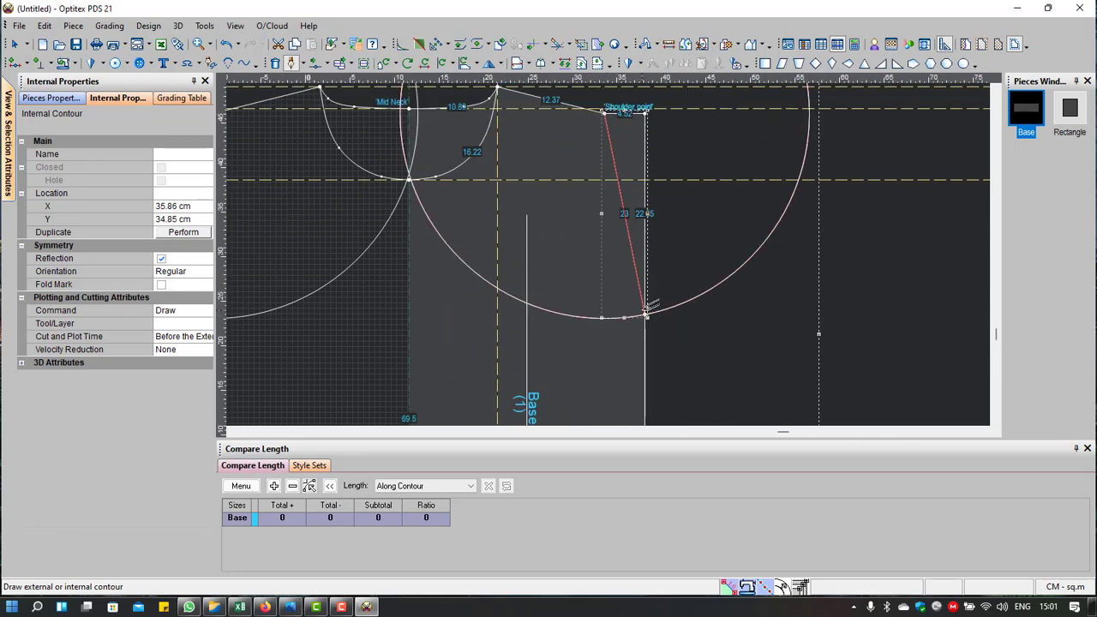
scroll(648, 307, down, 2)
scroll(607, 262, up, 2)
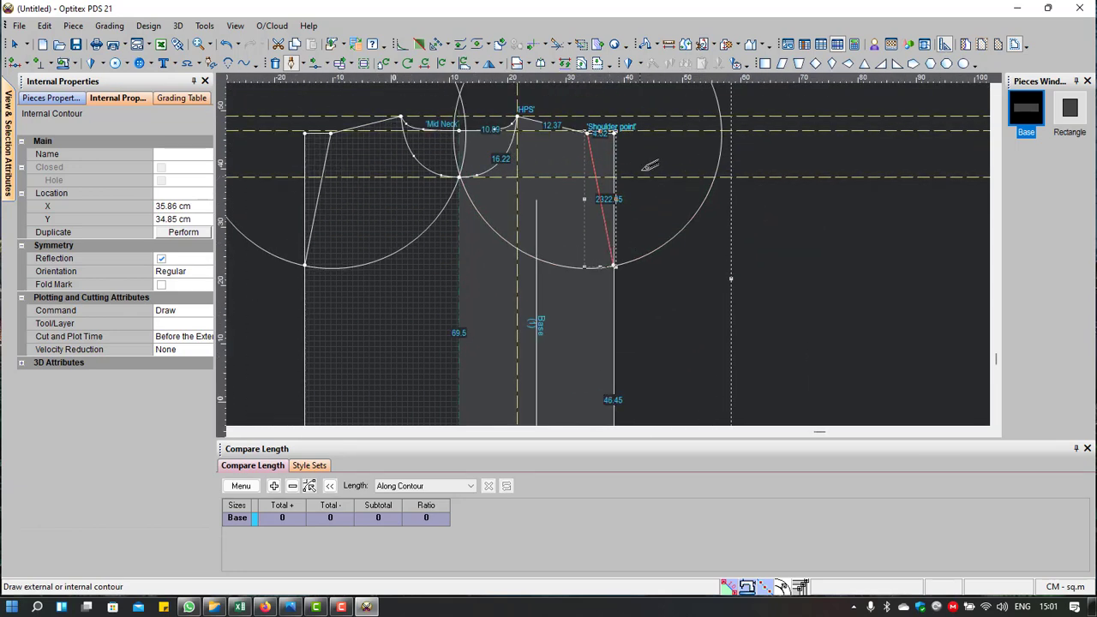
scroll(611, 220, down, 2)
scroll(636, 246, up, 1)
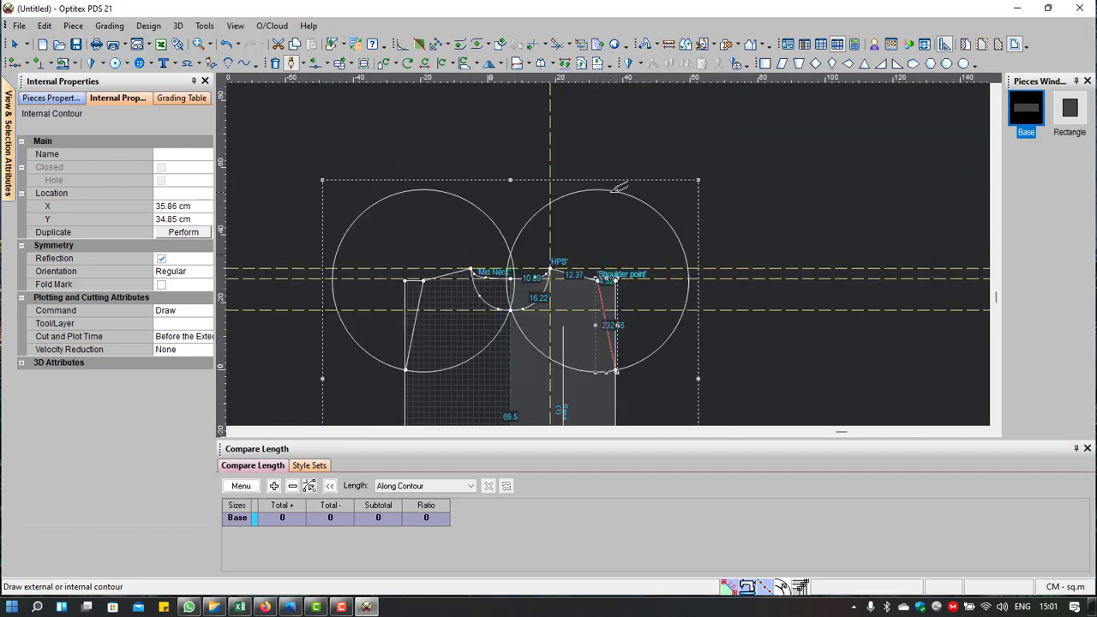
scroll(617, 351, up, 1)
scroll(635, 388, down, 2)
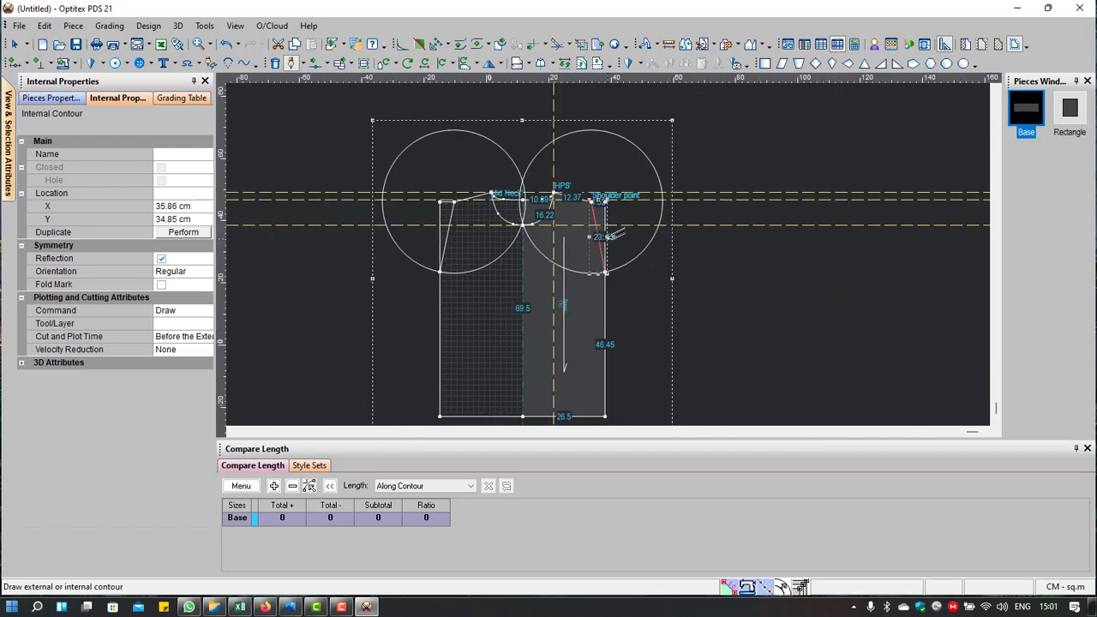
scroll(614, 233, up, 1)
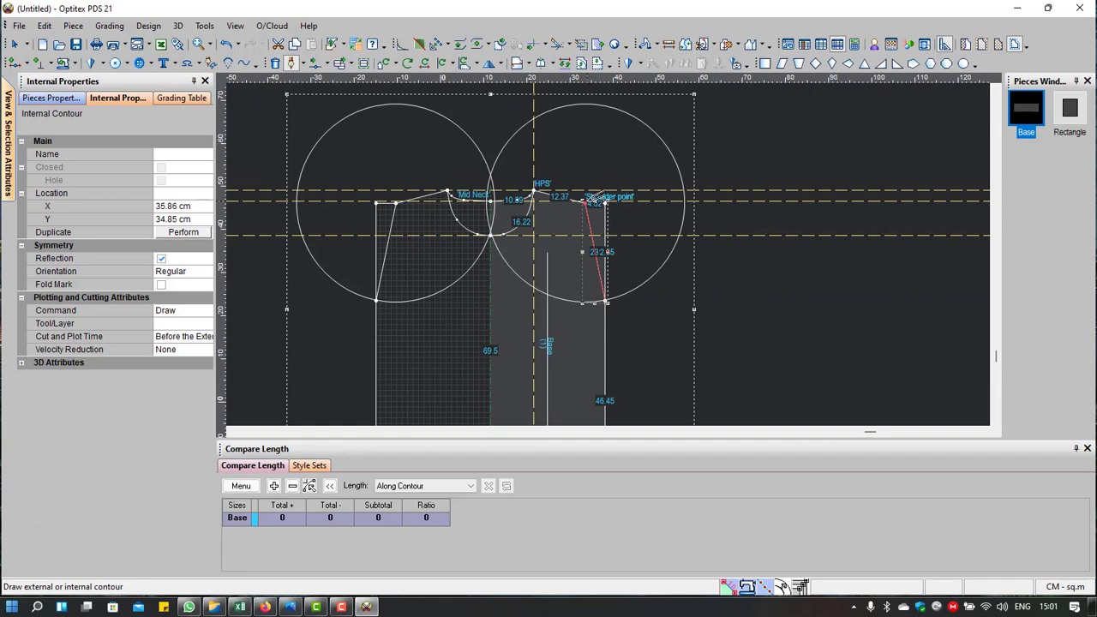
click(590, 196)
click(498, 390)
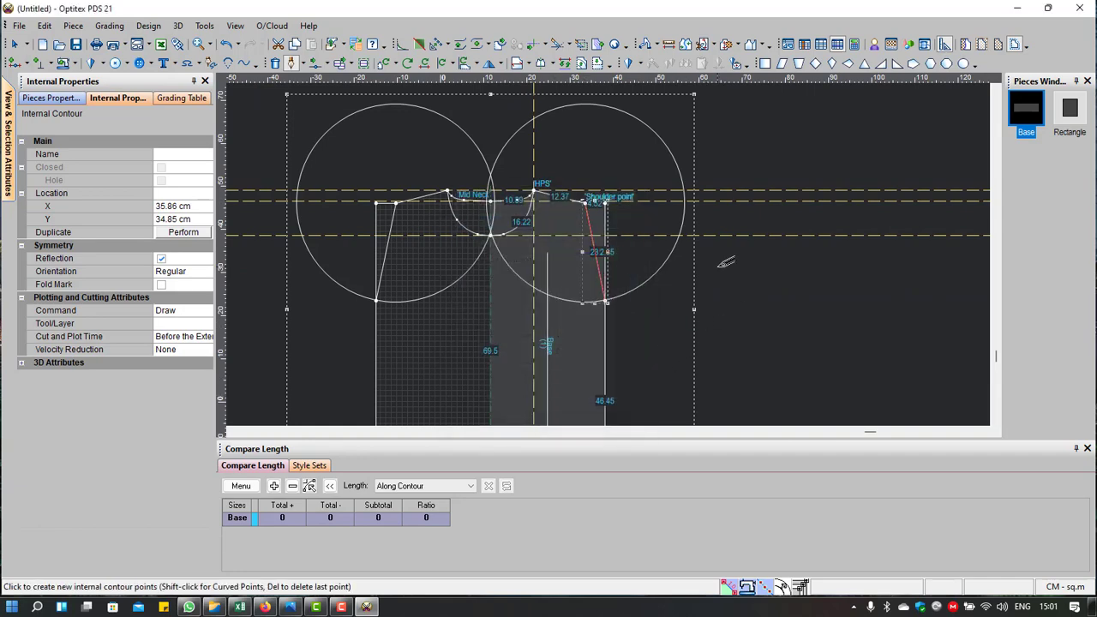
click(684, 205)
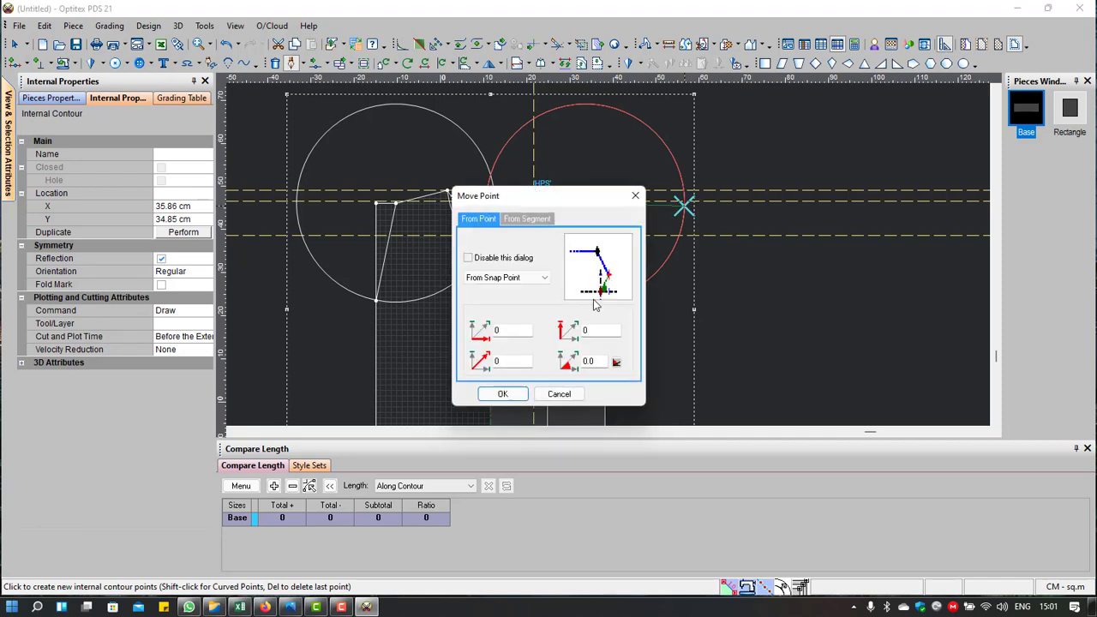
click(503, 393)
right_click(822, 137)
click(861, 189)
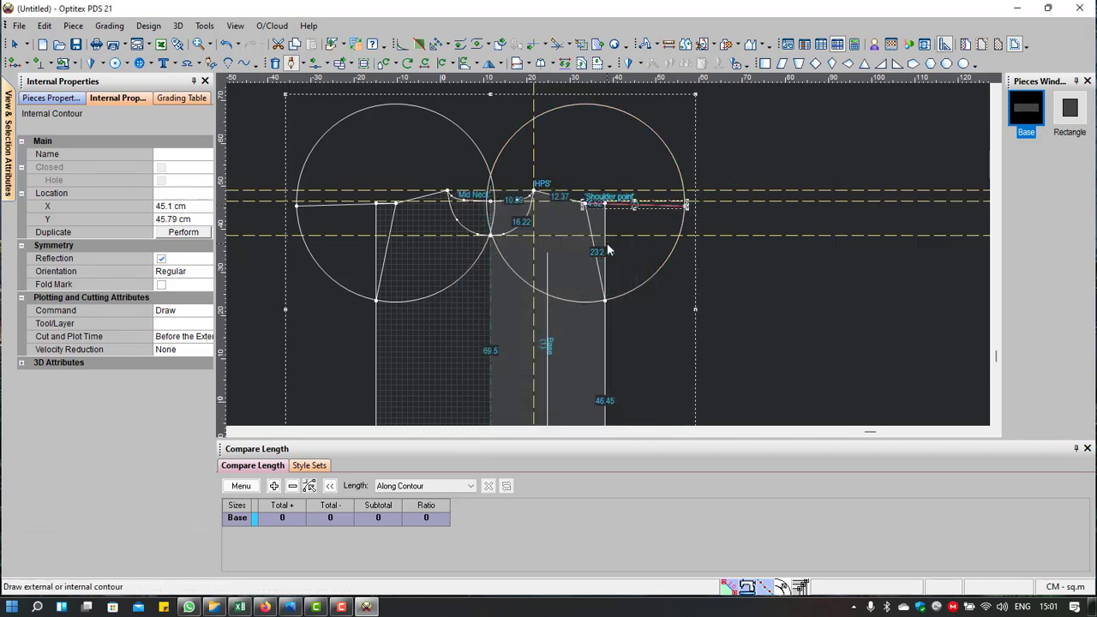
Step: Draw a vertical line from the Shoulder point to the circle's top, then delete it
scroll(636, 211, up, 2)
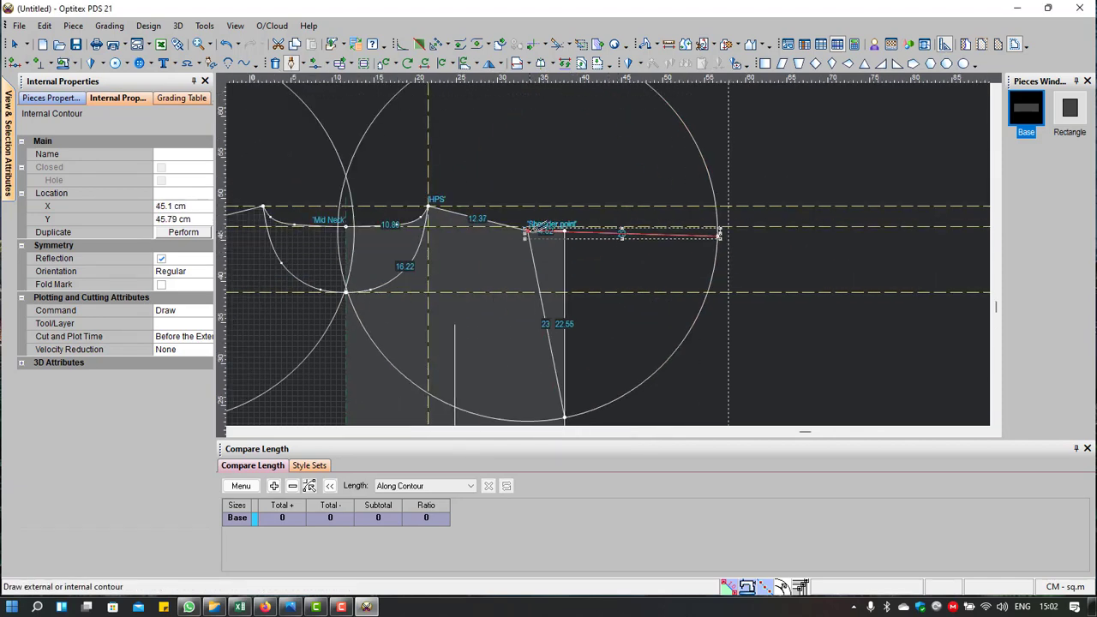
click(526, 231)
click(515, 400)
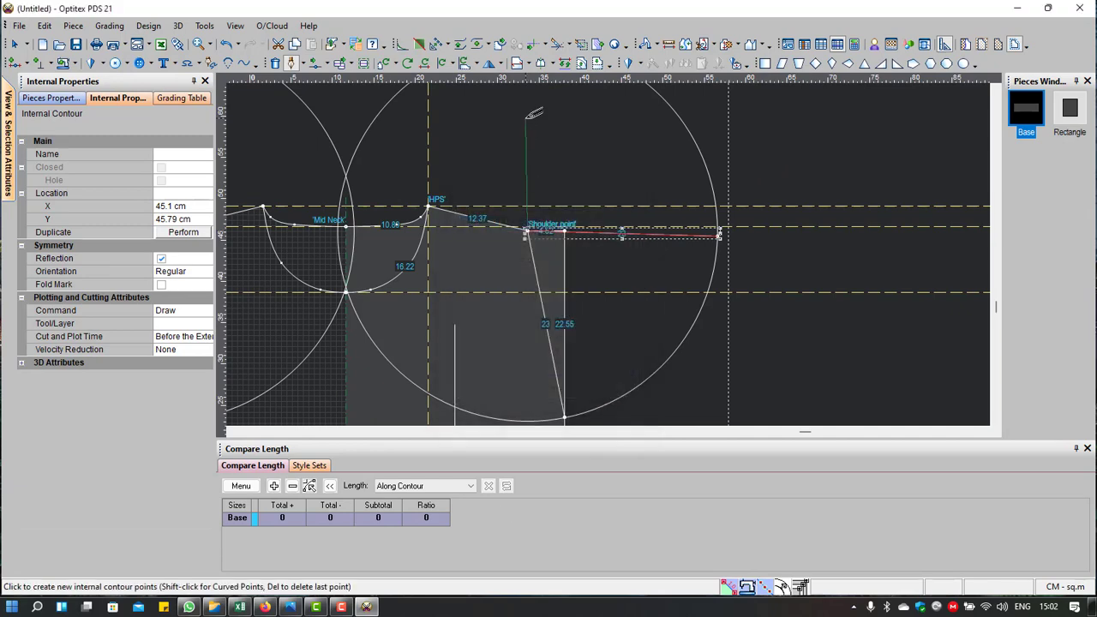
scroll(623, 227, down, 2)
click(619, 211)
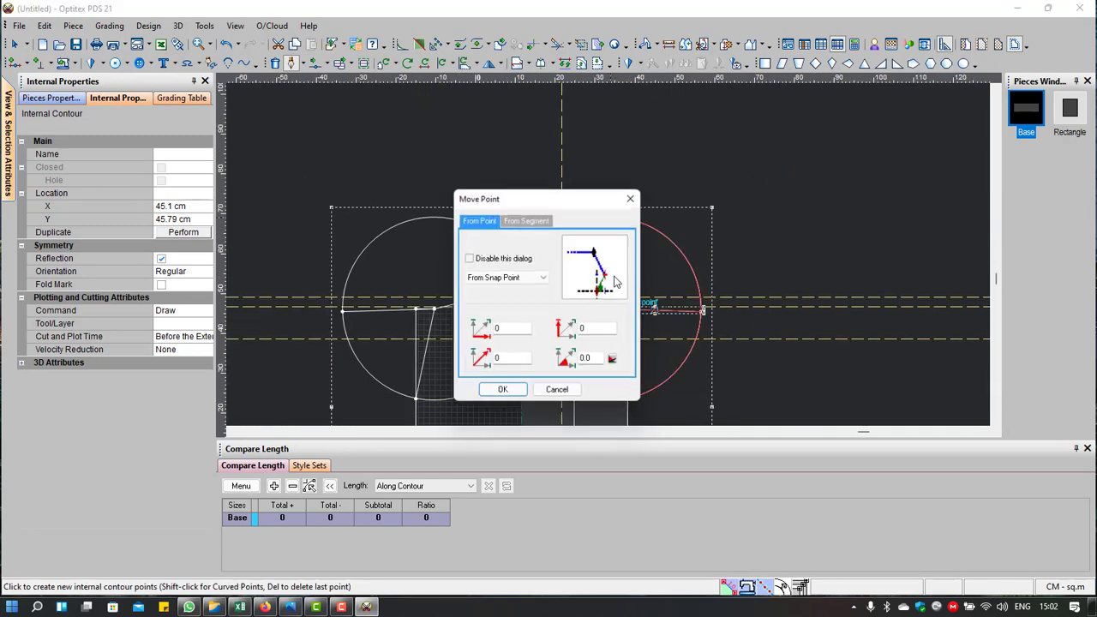
click(502, 392)
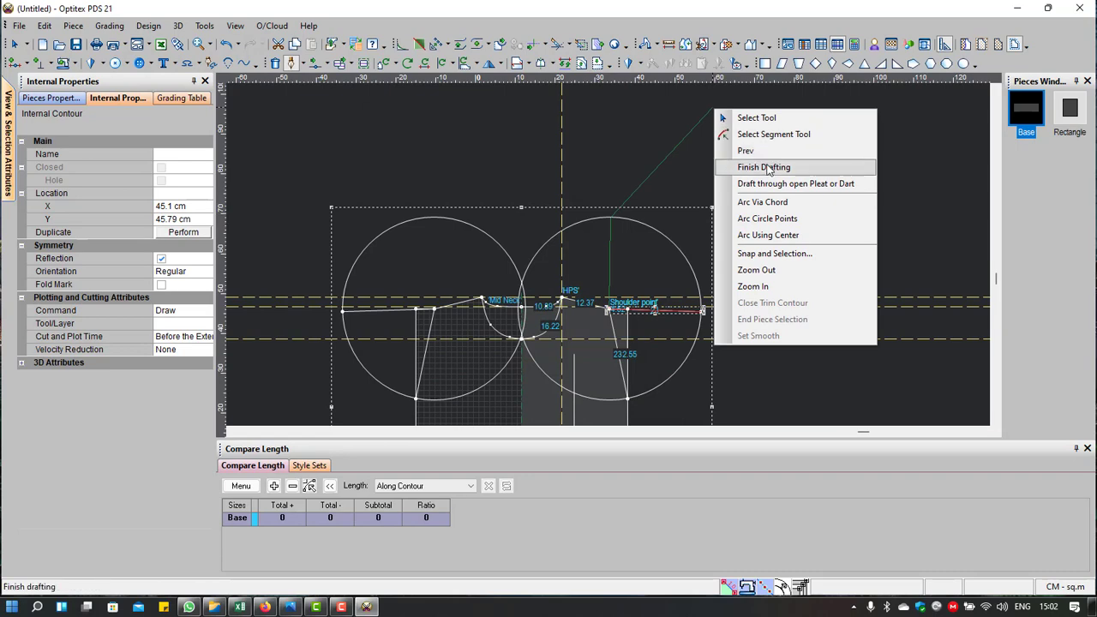
click(763, 167)
scroll(631, 303, up, 1)
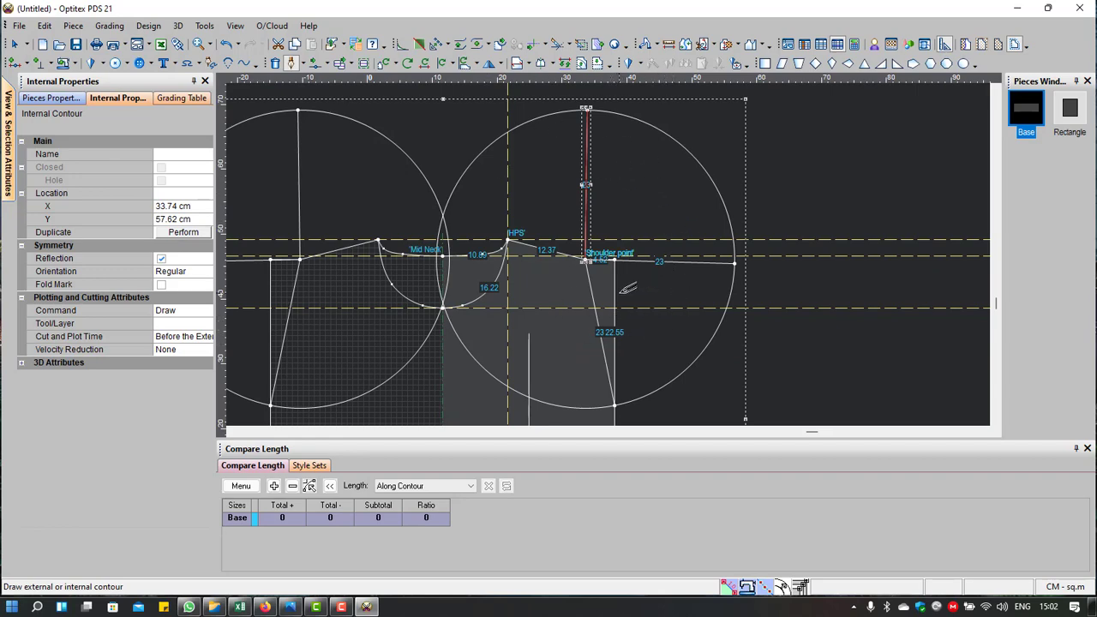
key(Delete)
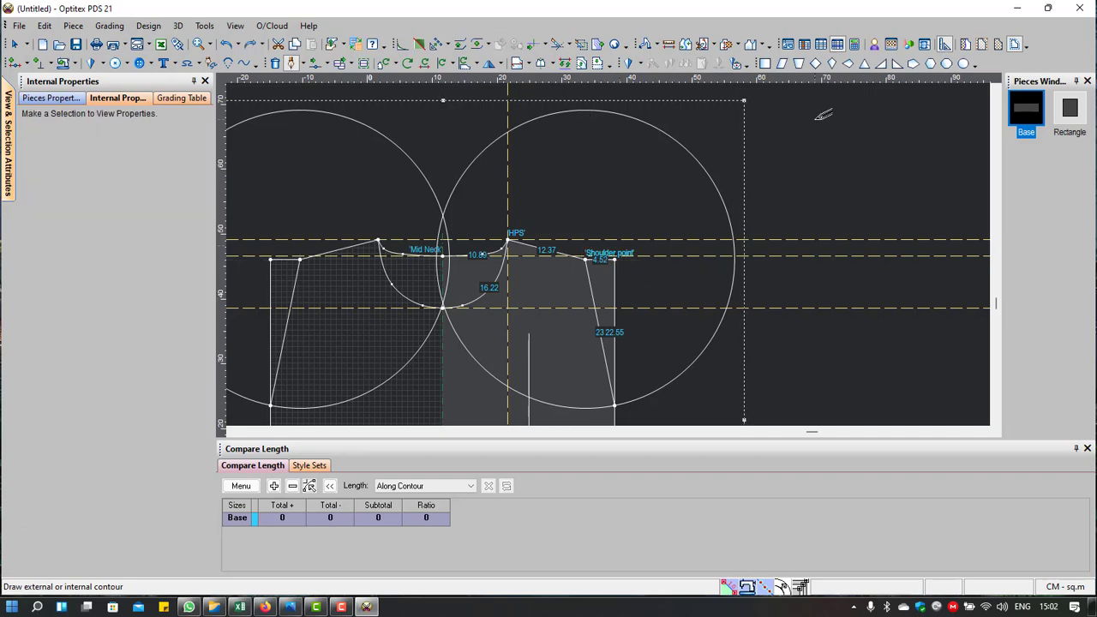
Step: Delete the construction circles
right_click(817, 107)
click(848, 120)
click(726, 207)
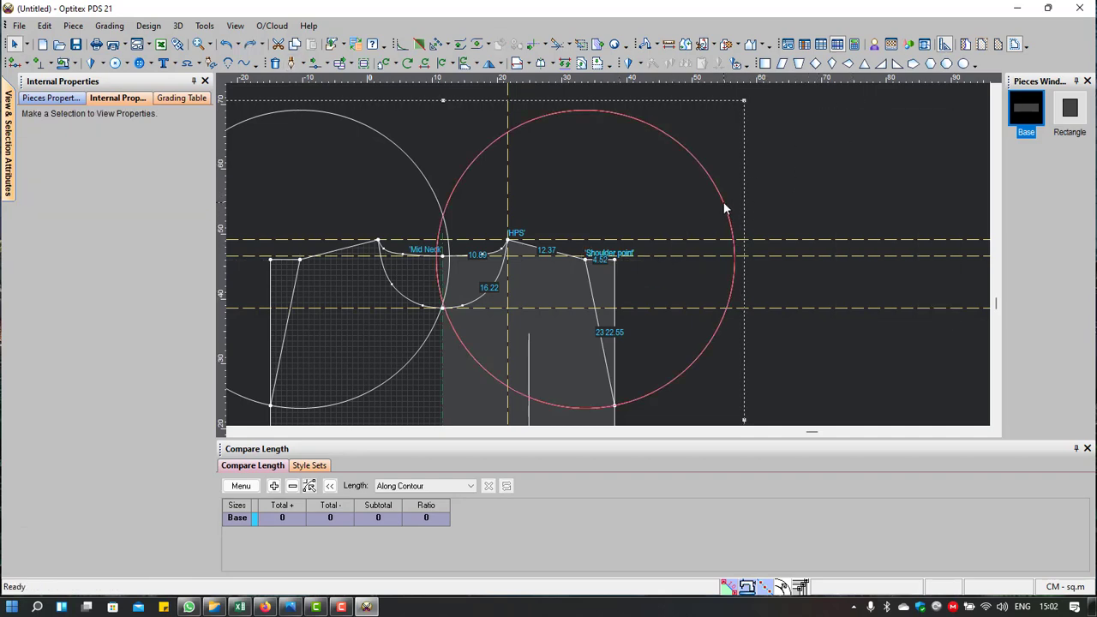
key(Delete)
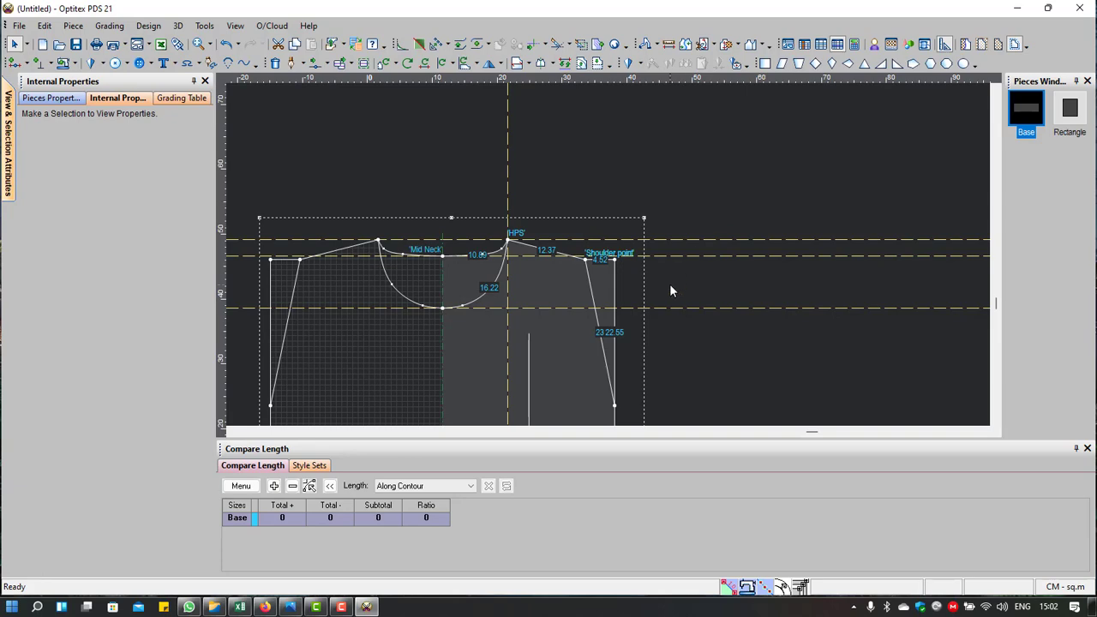
Step: Delete the extra point at the shoulder end
scroll(604, 244, up, 1)
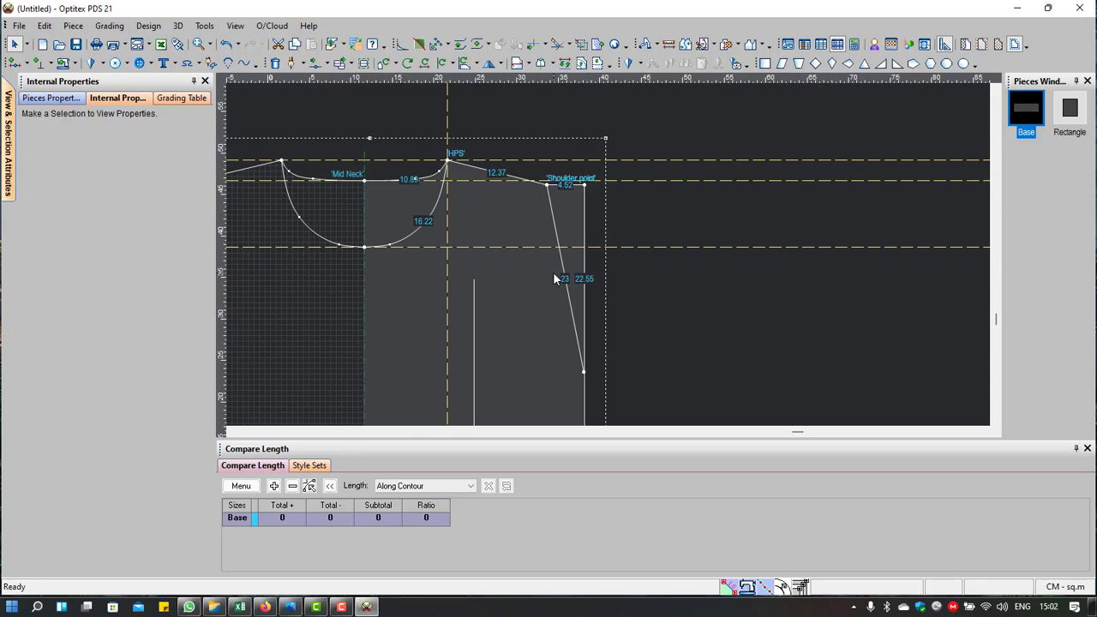
scroll(599, 262, down, 2)
scroll(609, 259, up, 1)
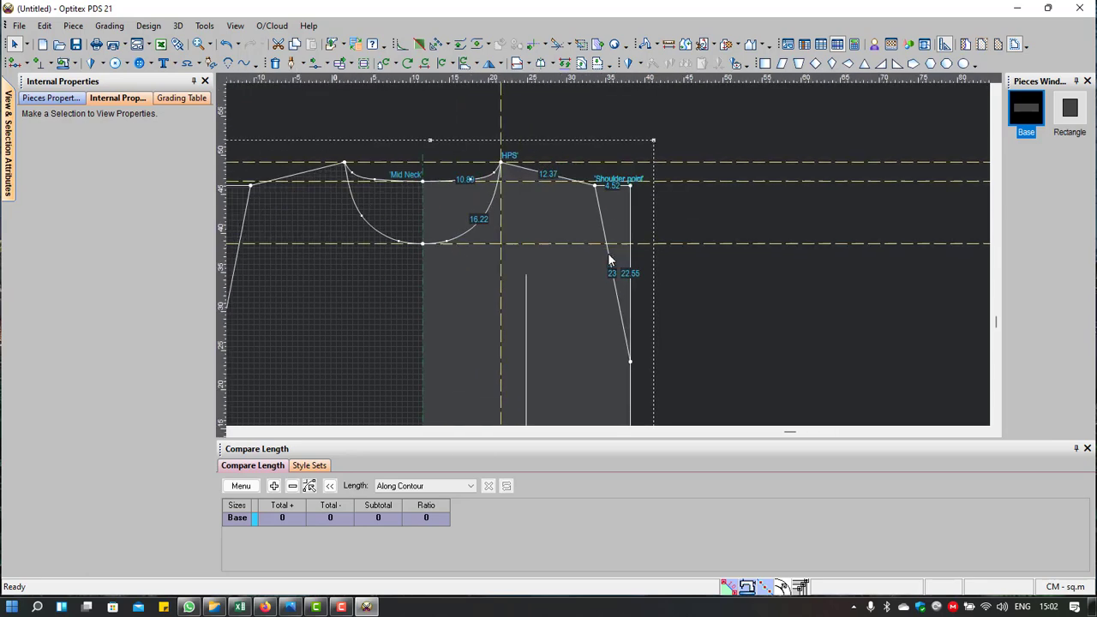
click(629, 186)
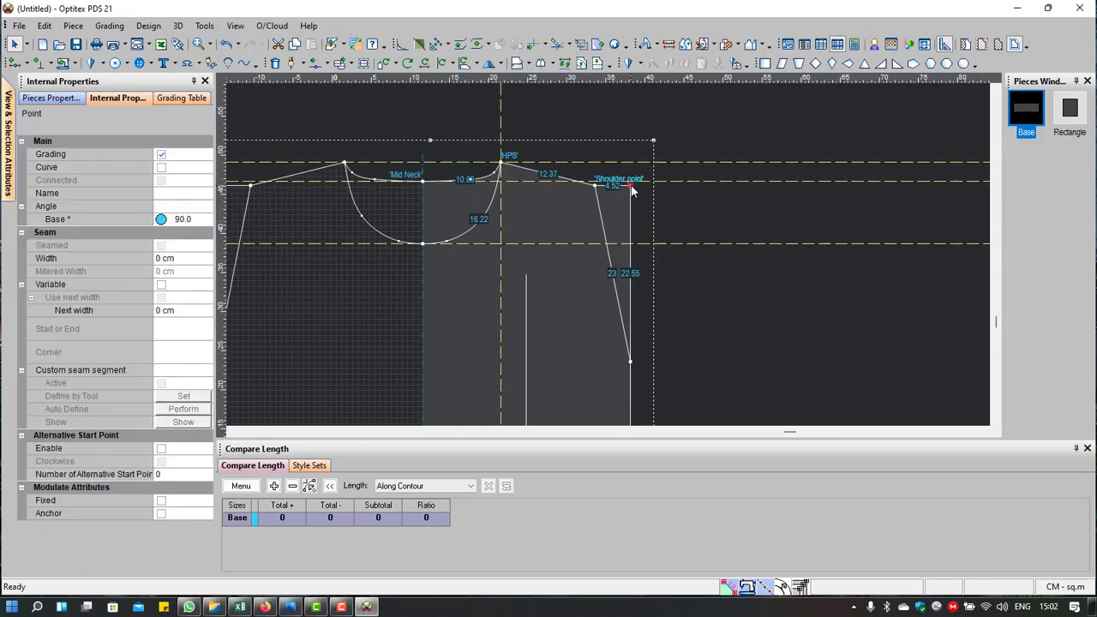
key(Delete)
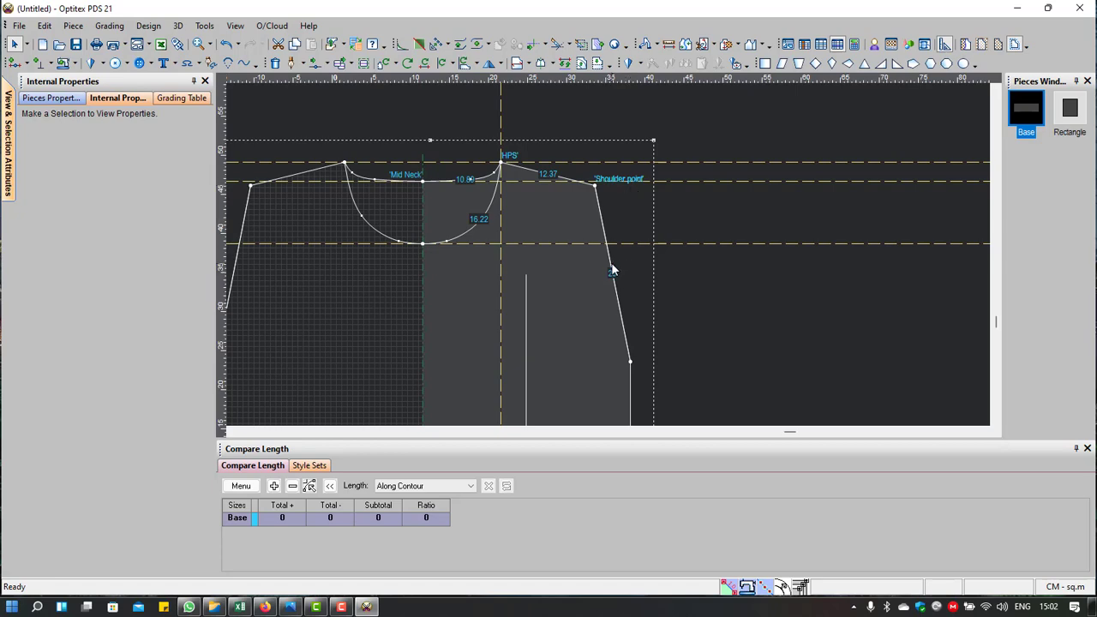
Step: Inspect the new 23 cm armhole edge line
click(609, 261)
key(Escape)
scroll(583, 337, down, 2)
scroll(619, 257, down, 2)
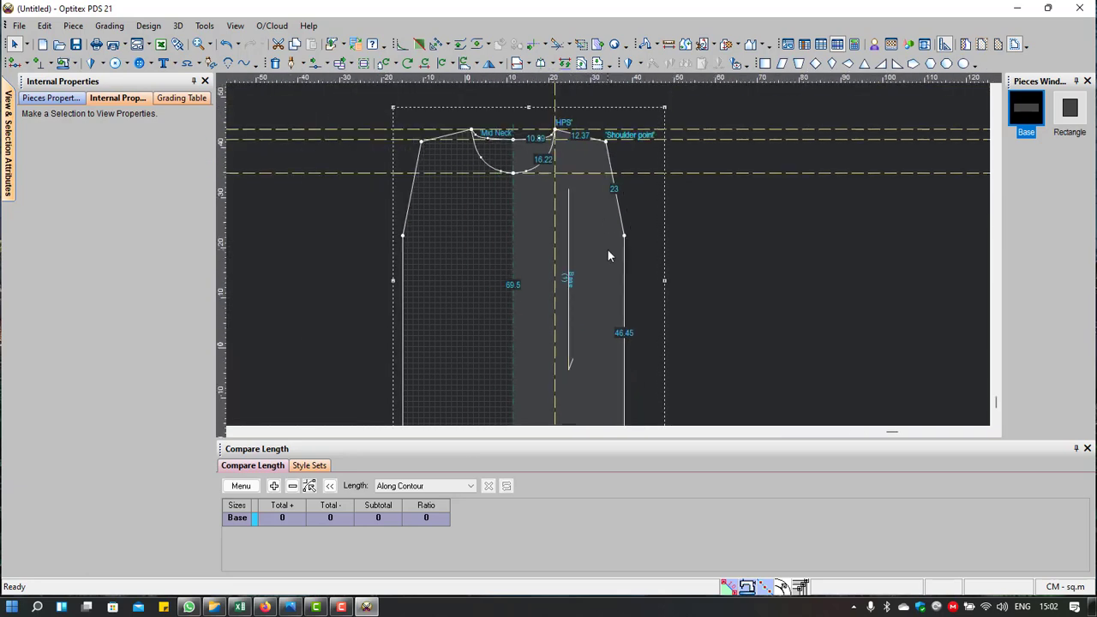
scroll(607, 249, up, 2)
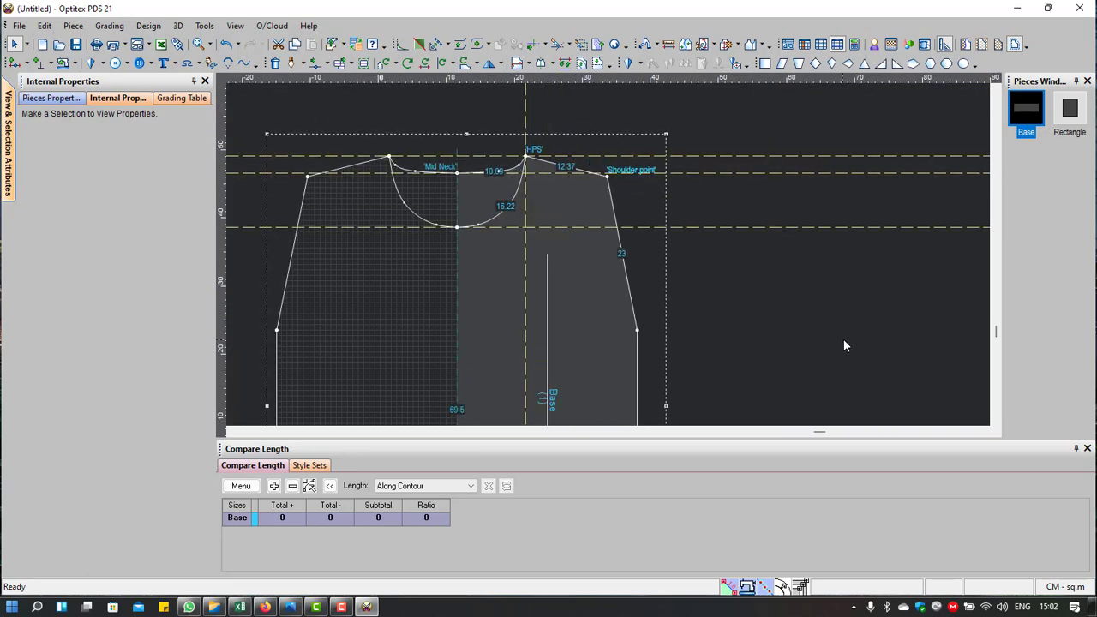
scroll(628, 309, up, 1)
scroll(620, 262, up, 1)
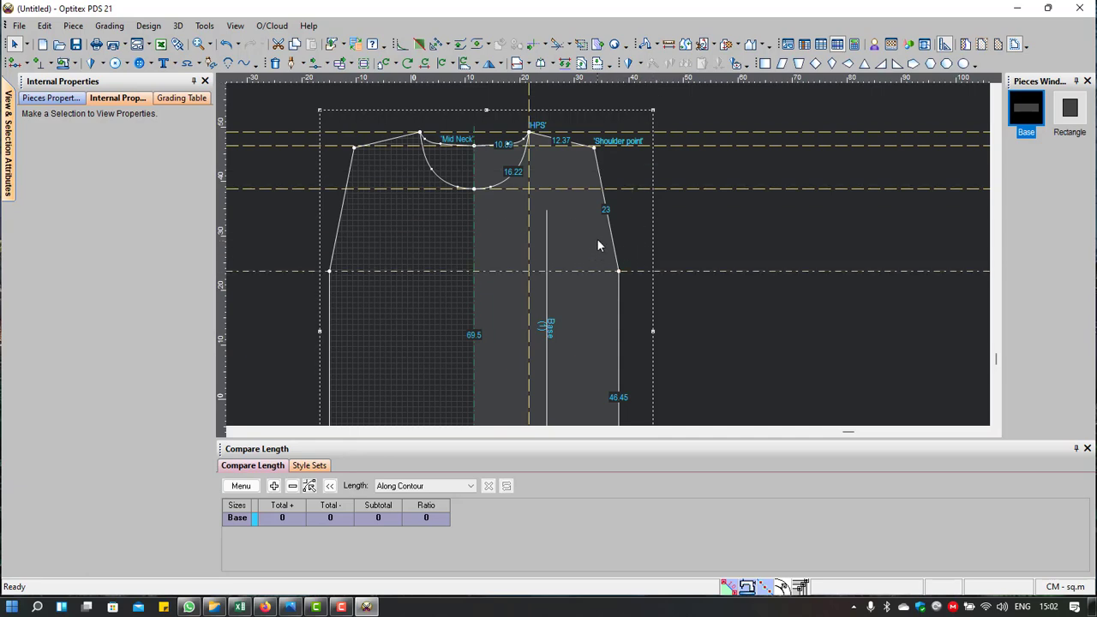
scroll(605, 249, up, 1)
Step: Move a point on the armhole line inward to curve the armhole
key(m)
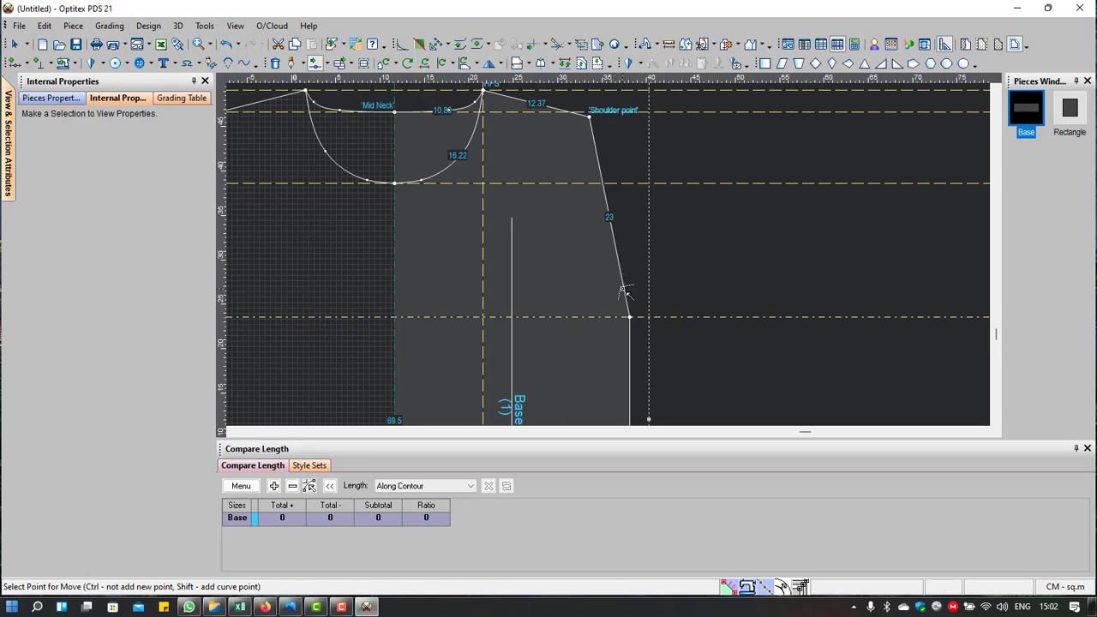
click(623, 288)
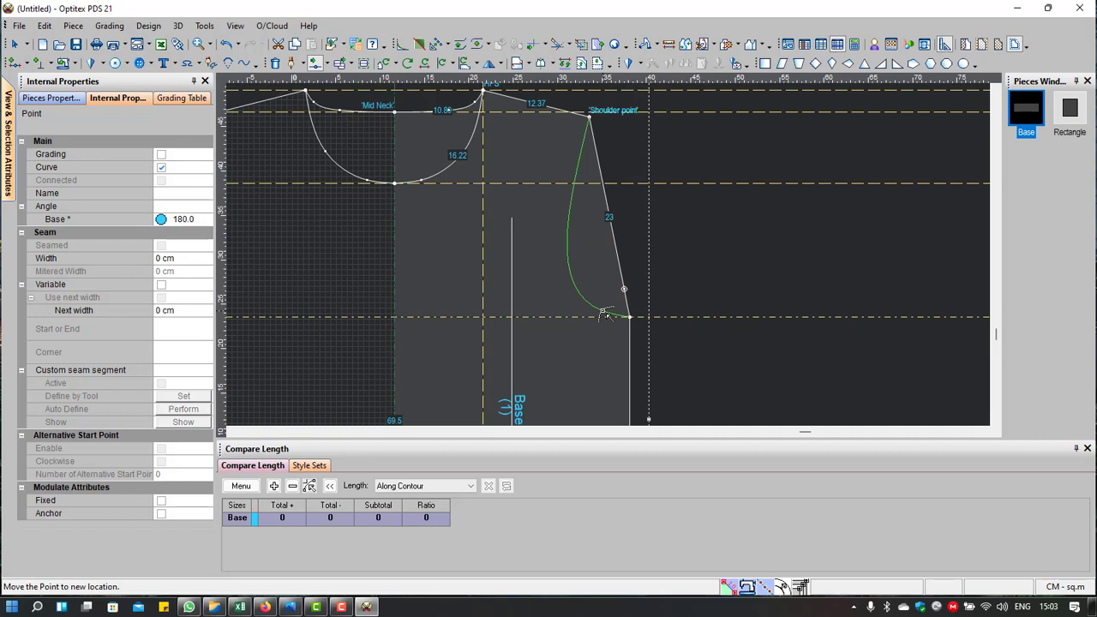
click(604, 313)
click(503, 395)
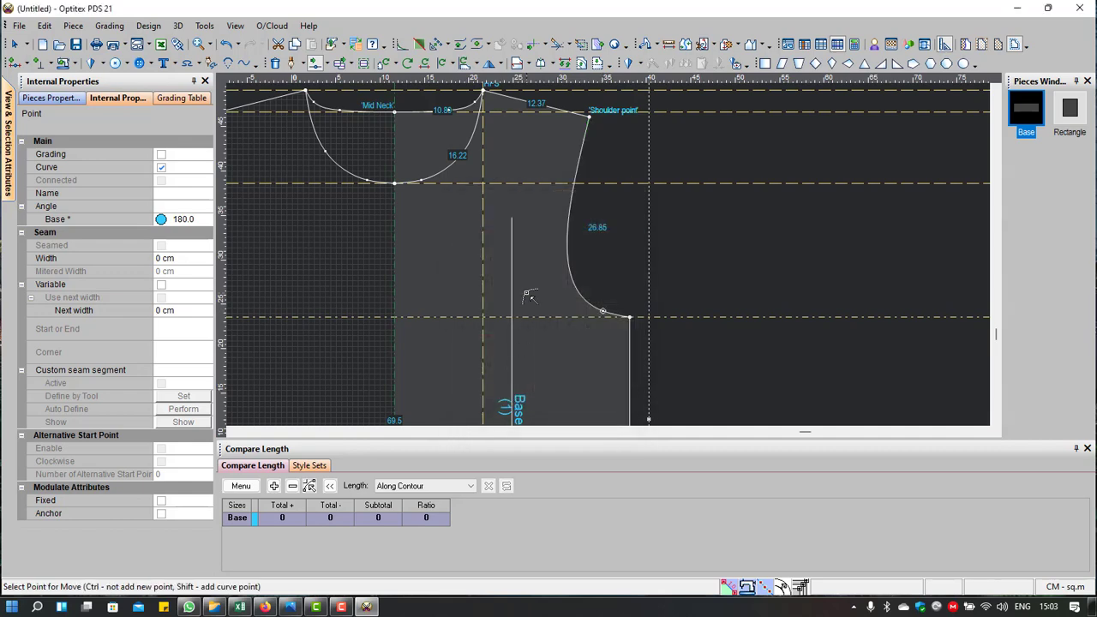
Step: Reposition the armhole curve point so the armhole measures 26.13 cm
click(570, 260)
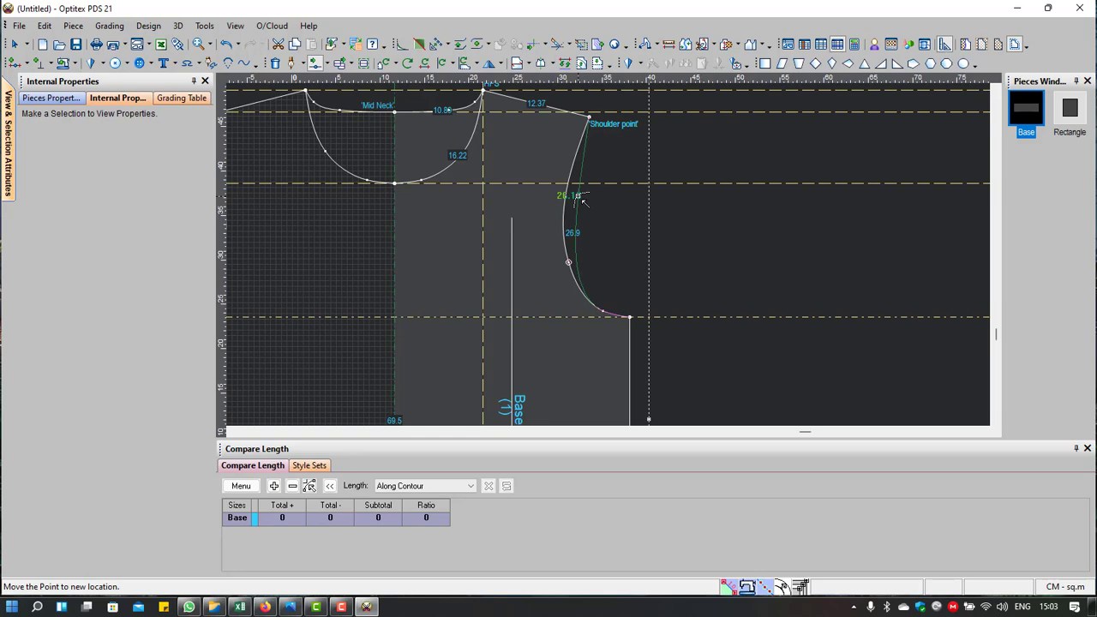
click(579, 197)
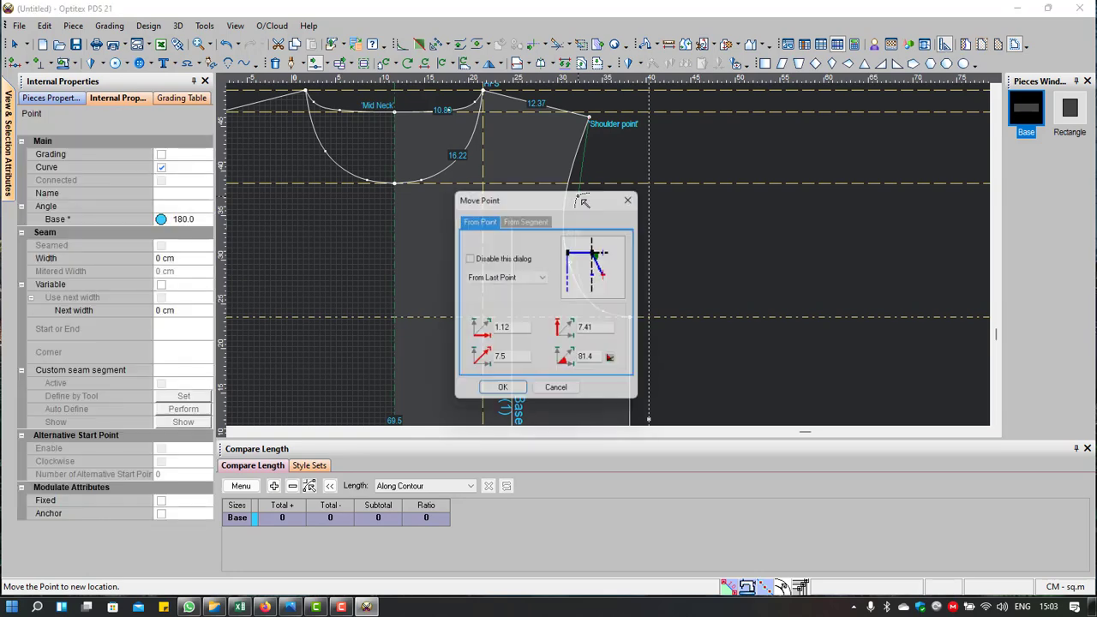
click(503, 393)
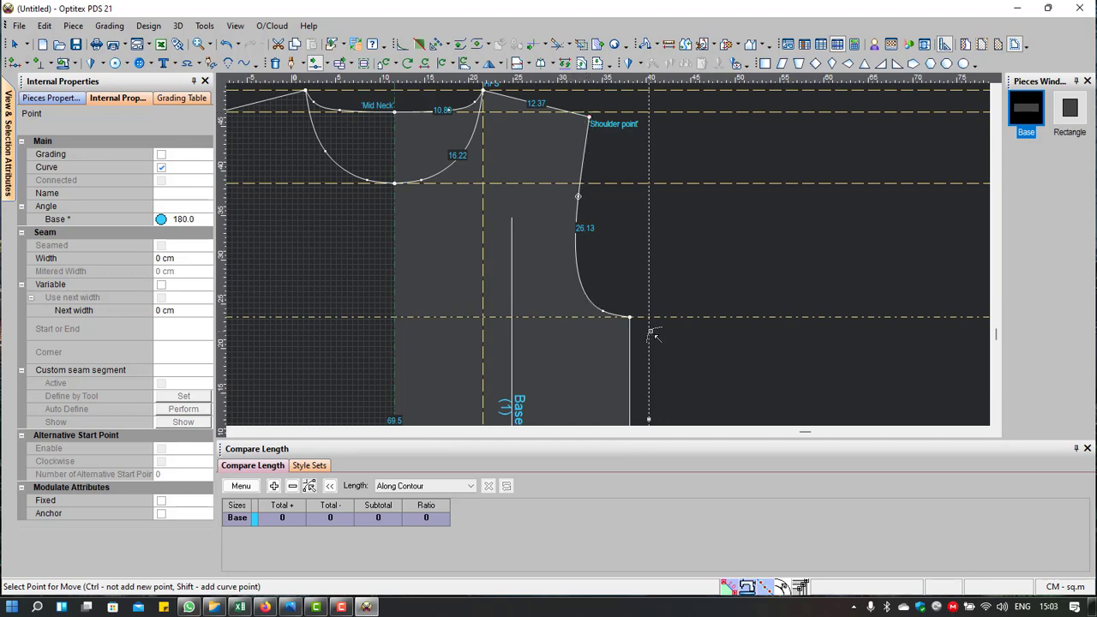
scroll(567, 234, down, 3)
scroll(572, 297, up, 1)
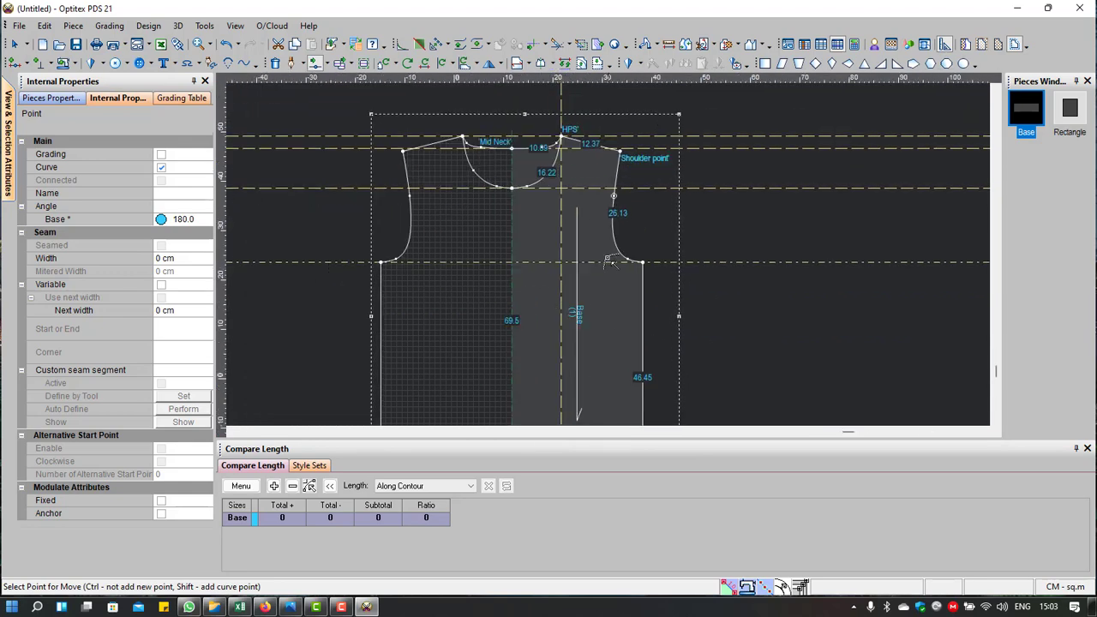
scroll(671, 324, down, 2)
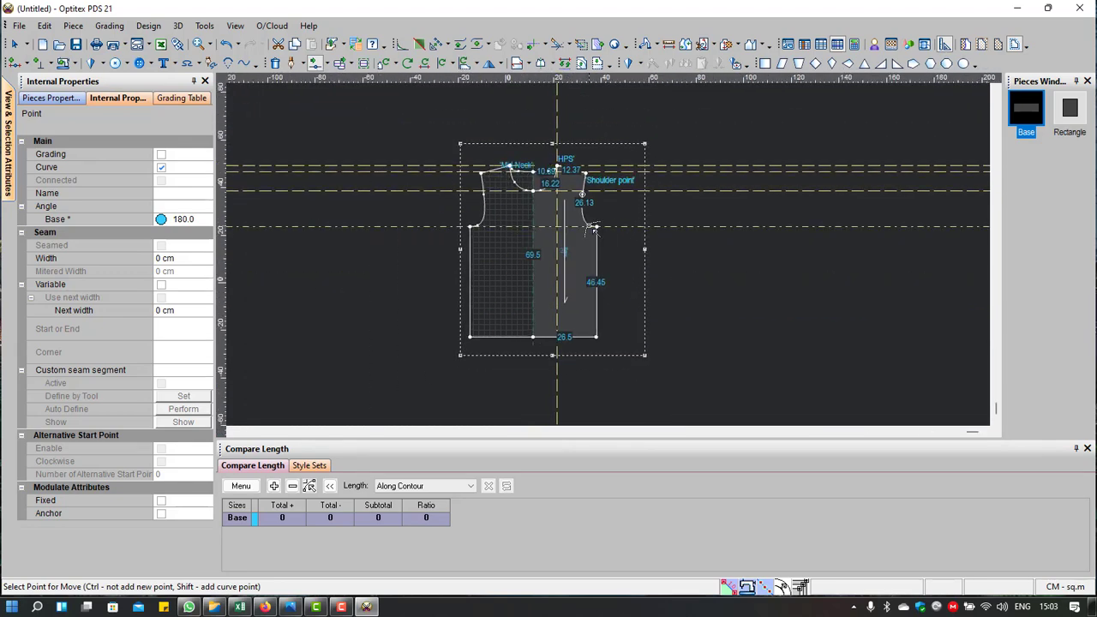
scroll(595, 221, up, 2)
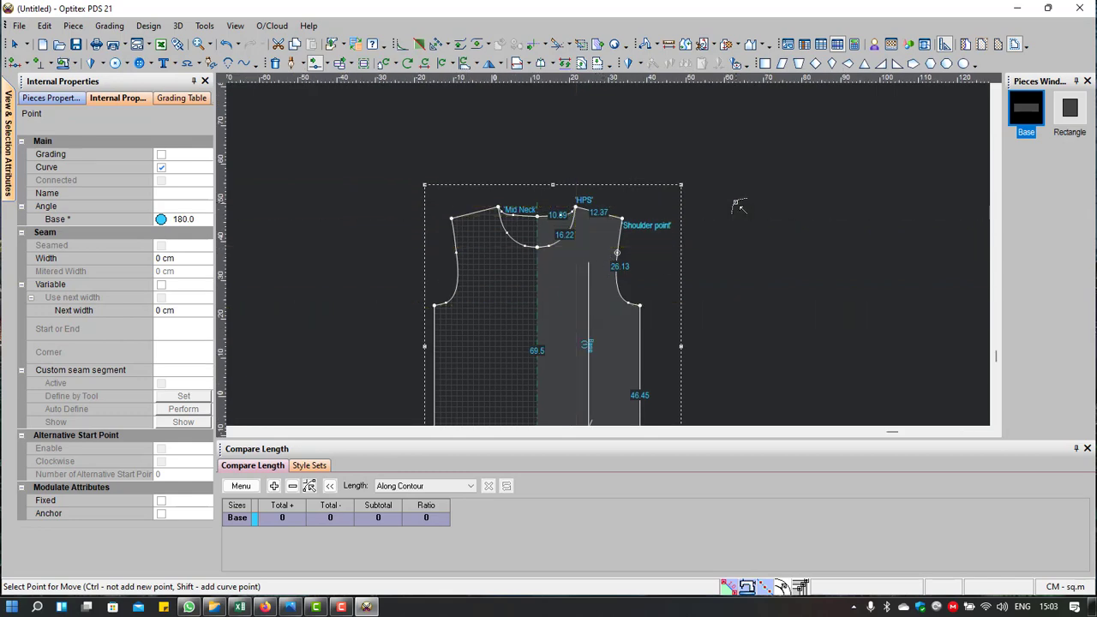
scroll(716, 257, down, 1)
scroll(604, 255, up, 1)
scroll(604, 255, up, 1)
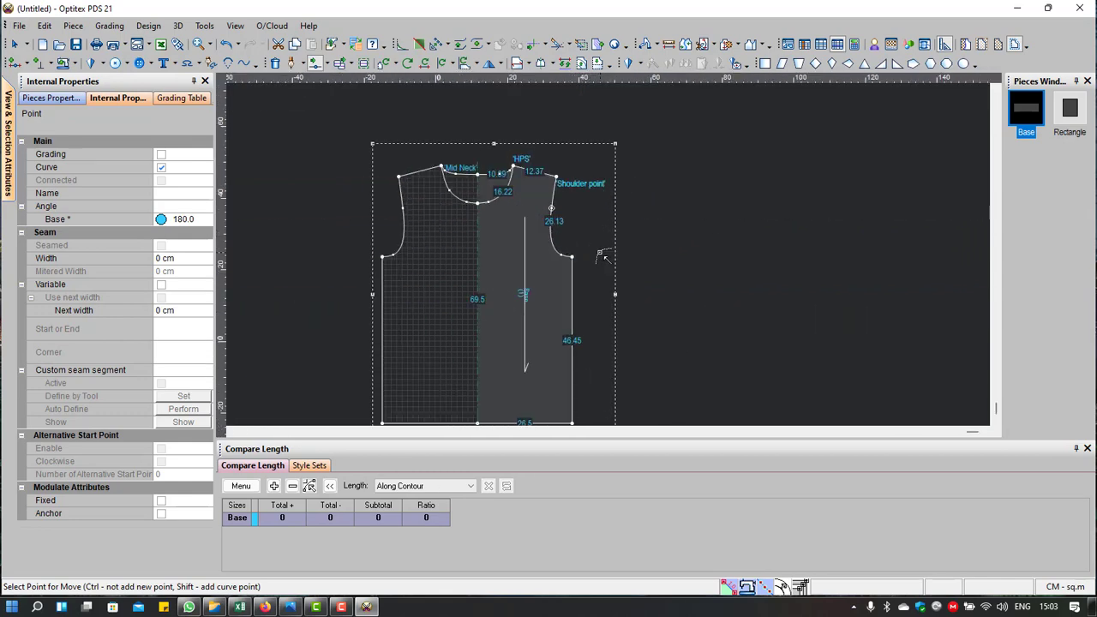
scroll(522, 223, up, 1)
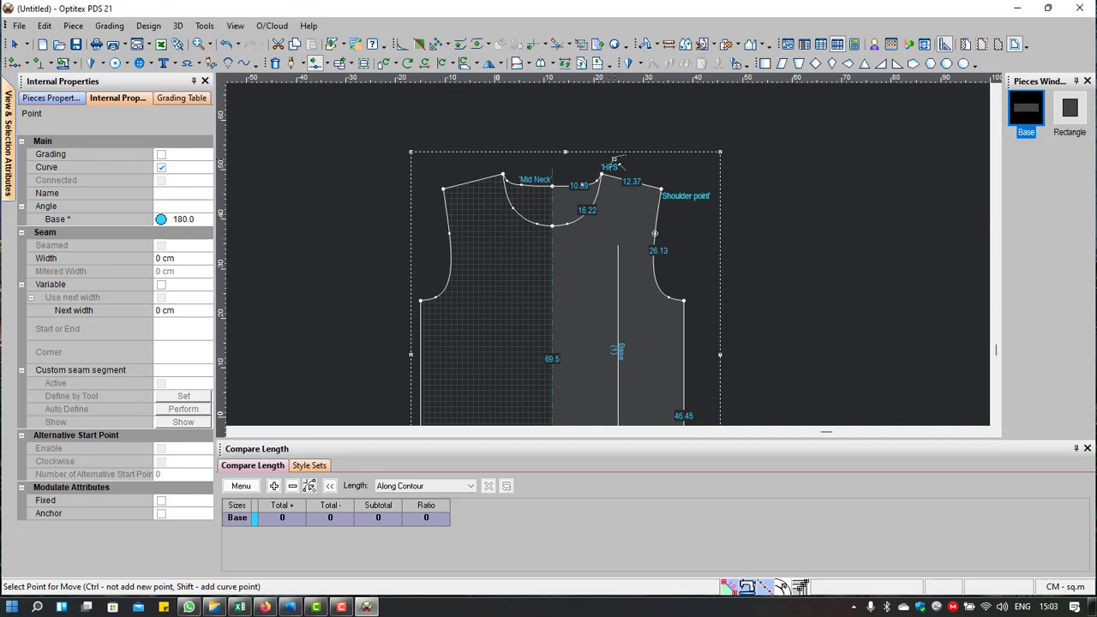
scroll(644, 318, up, 1)
scroll(644, 318, down, 2)
right_click(674, 204)
Step: Name the armhole corner point 'Arm pit'
click(722, 212)
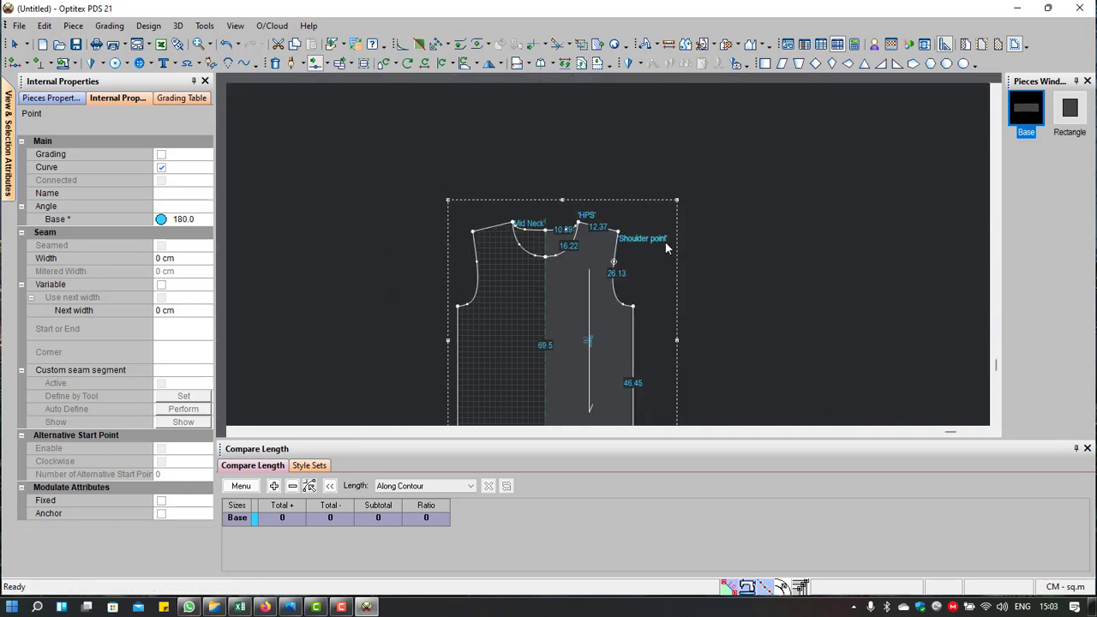
scroll(612, 254, up, 1)
click(632, 321)
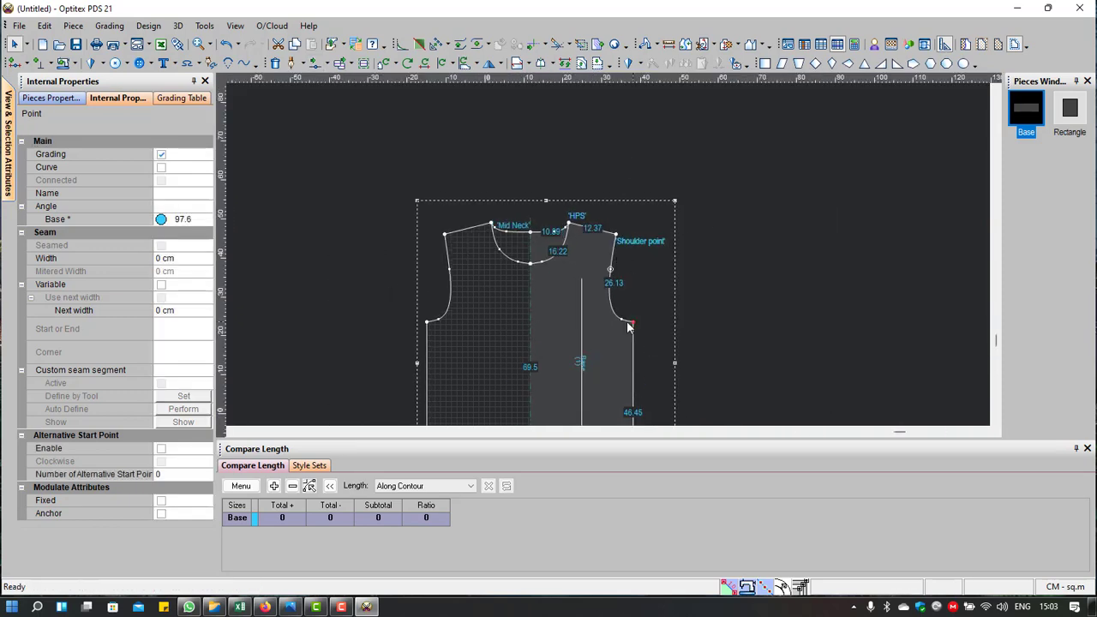
click(170, 196)
text(Arm pit)
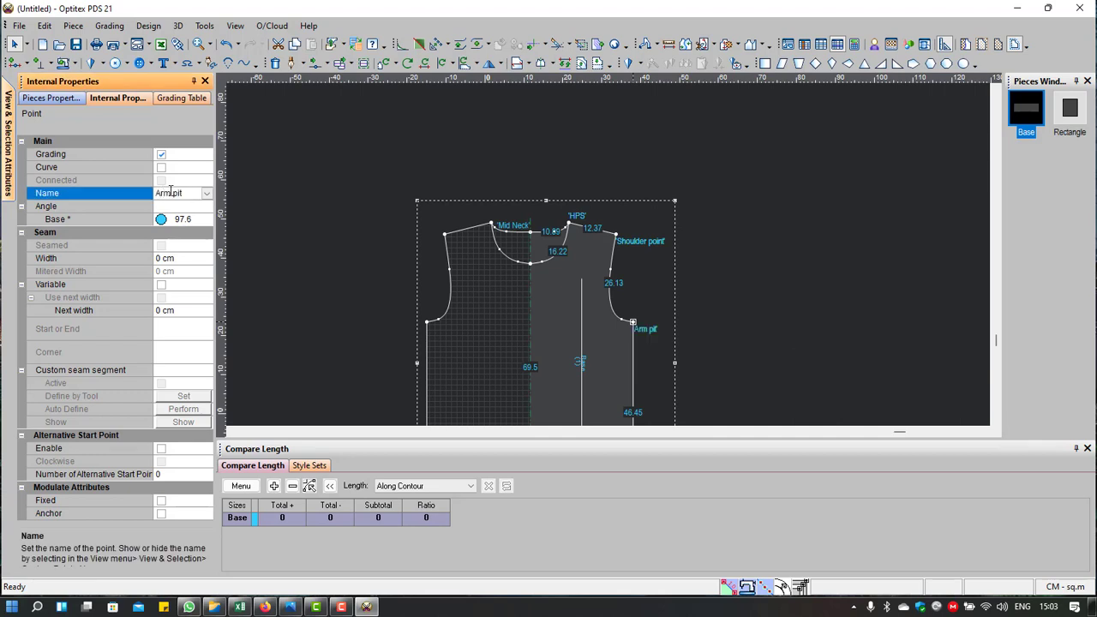
key(Return)
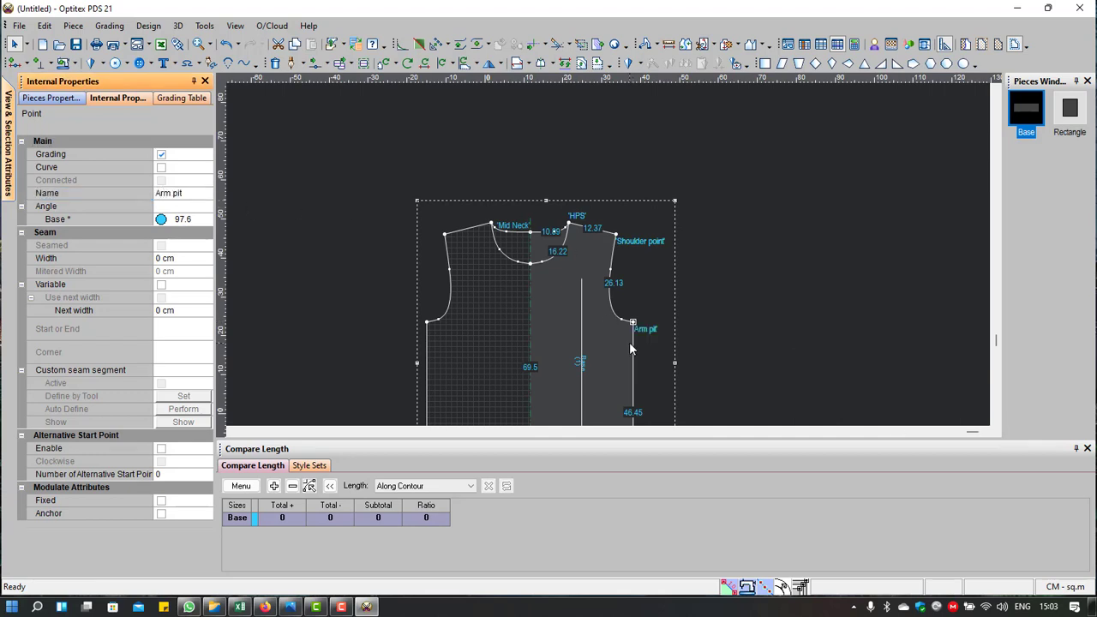
scroll(629, 342, down, 1)
Step: Name the bottom-right corner point 'Hem'
click(605, 360)
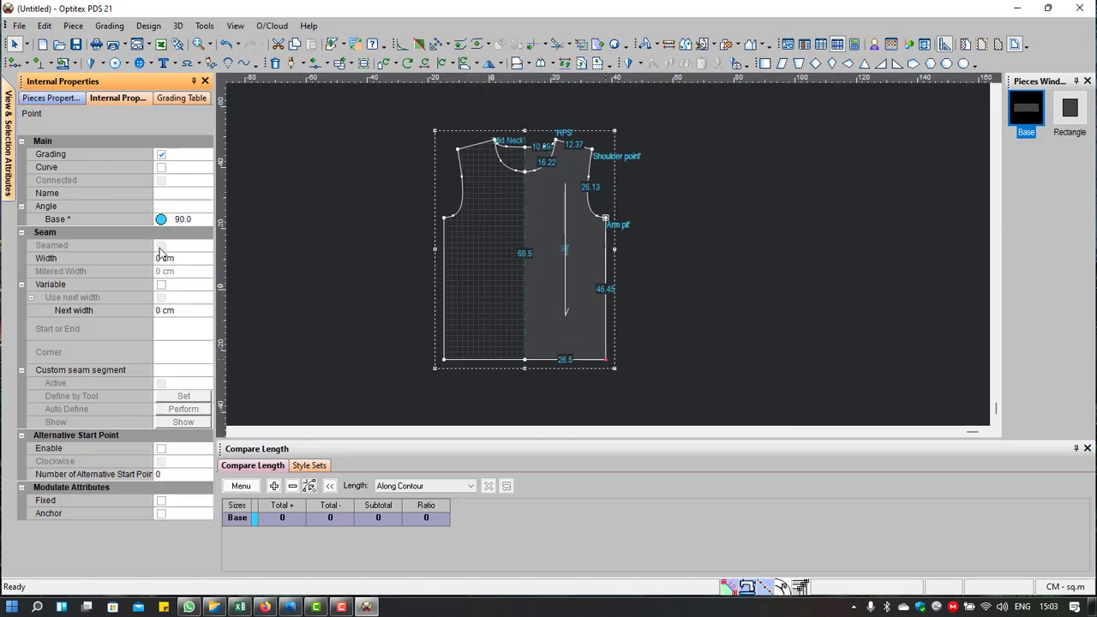
click(171, 192)
click(176, 193)
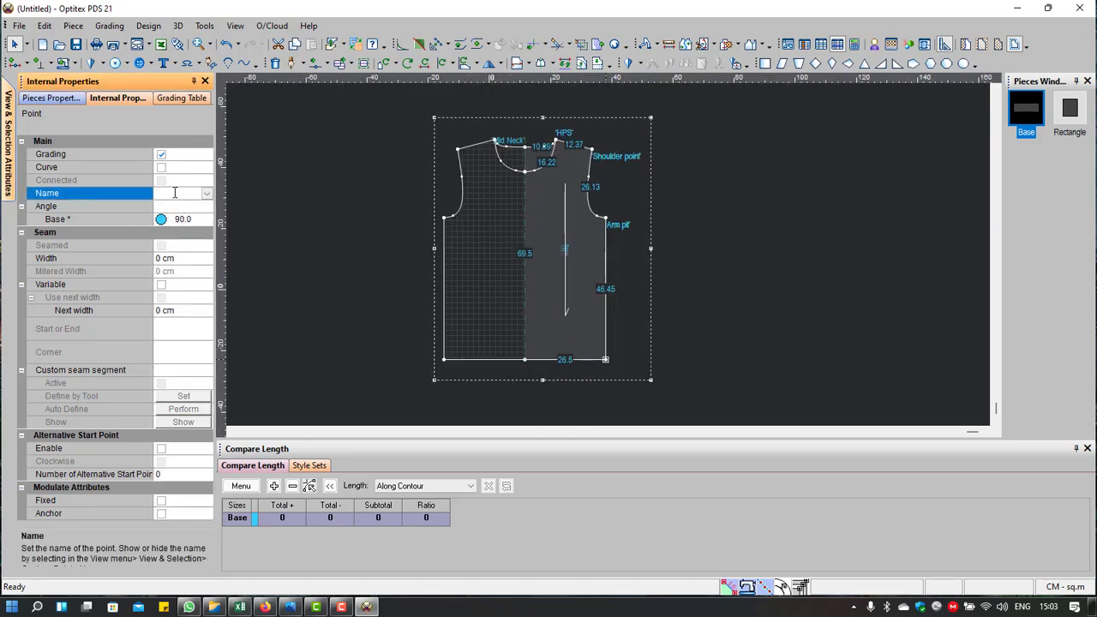
text(Hem)
click(306, 177)
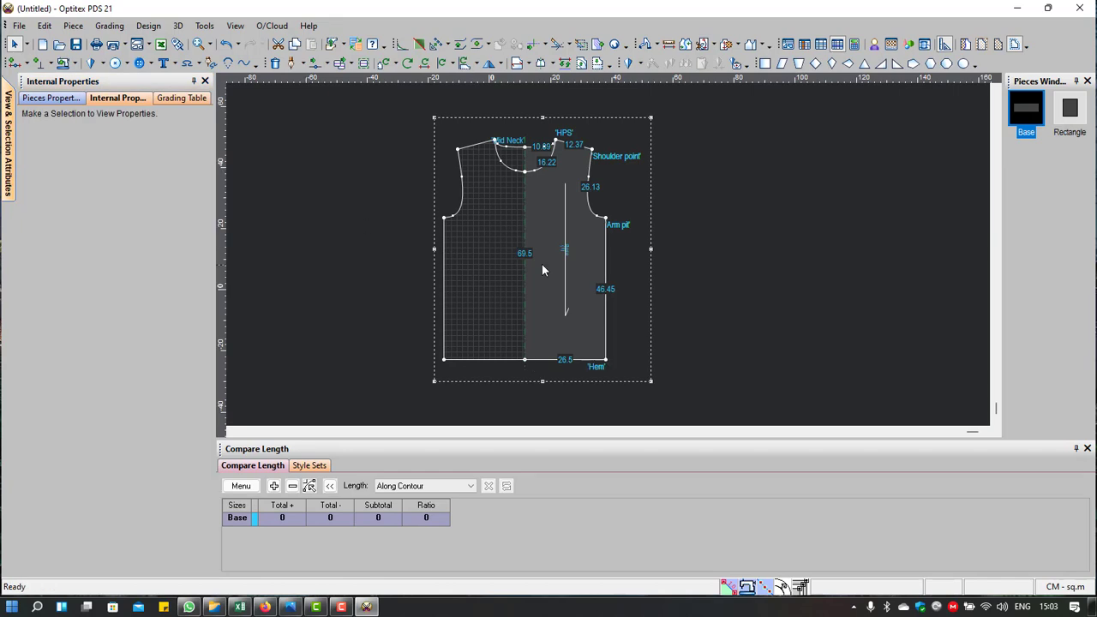
scroll(552, 255, up, 1)
scroll(608, 250, up, 1)
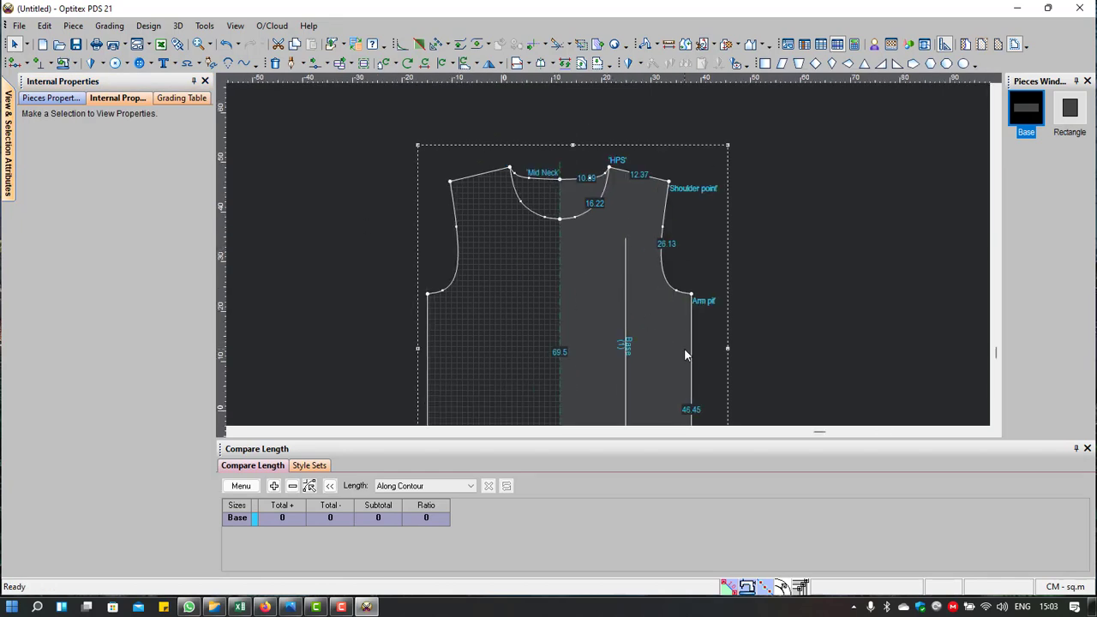
scroll(607, 252, down, 1)
scroll(548, 166, up, 1)
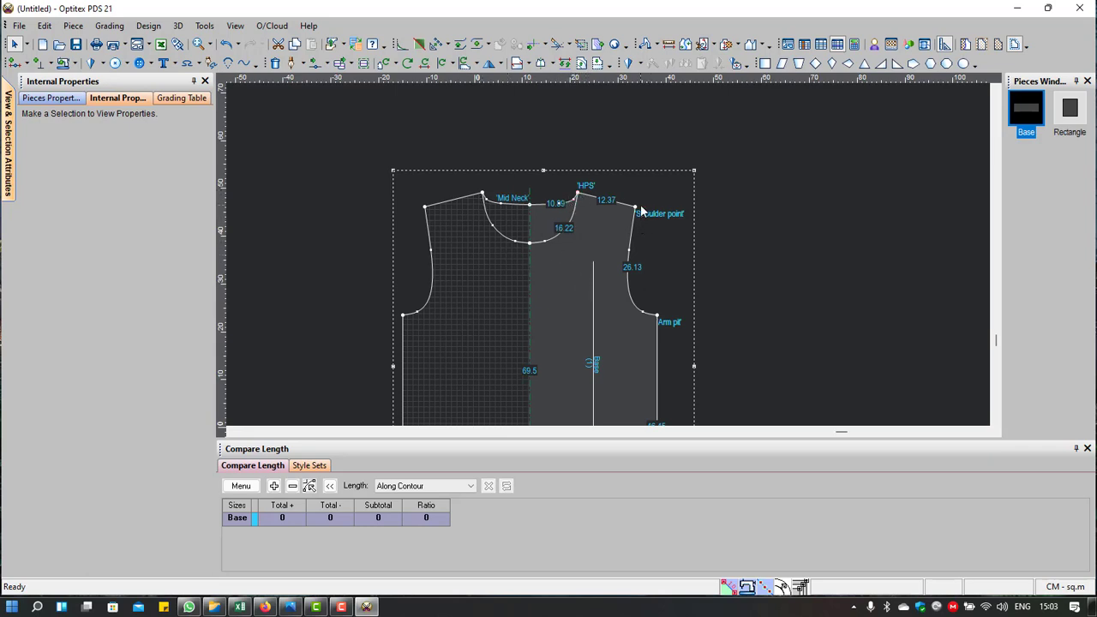
Step: Measure from the Arm pit point across to the opposite side seam, reading 53.08 cm
scroll(638, 372, down, 3)
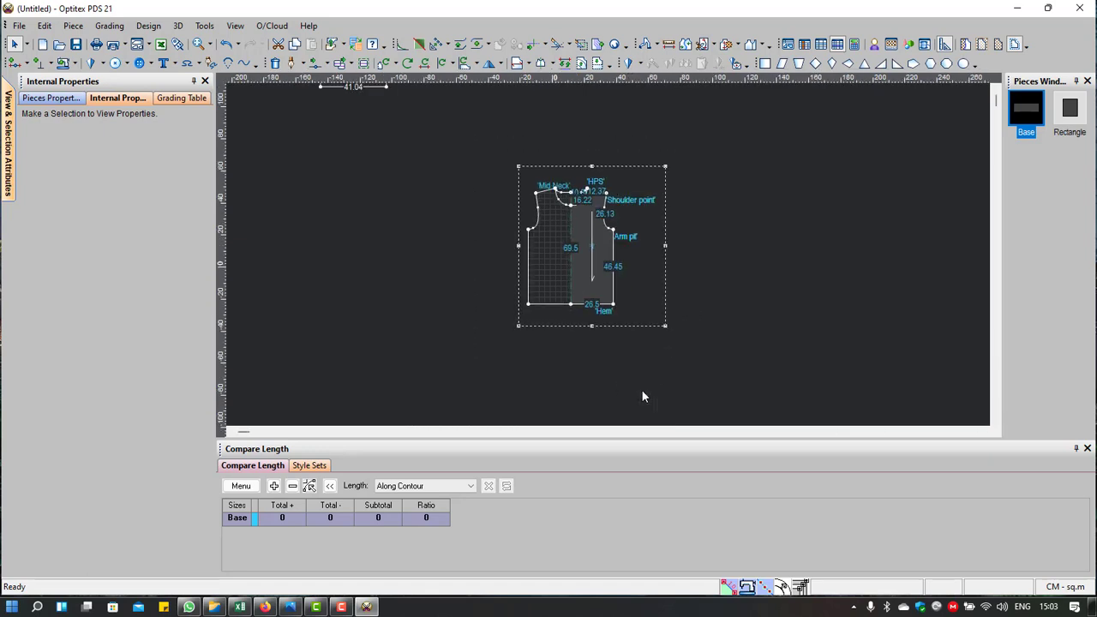
scroll(641, 389, up, 1)
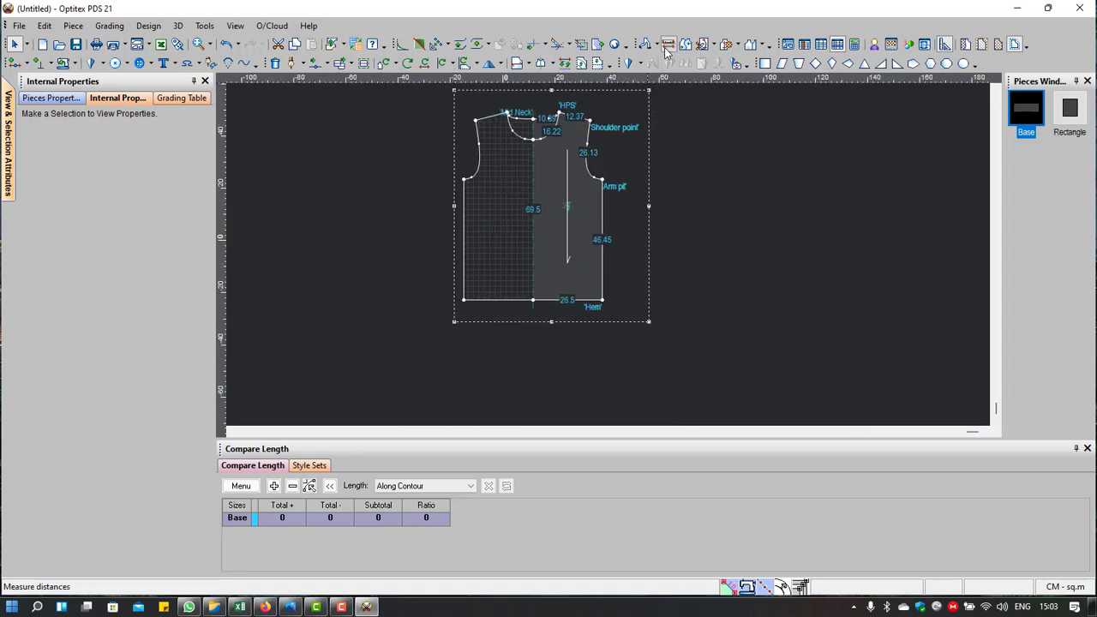
click(668, 43)
scroll(615, 188, up, 2)
scroll(599, 257, up, 1)
click(597, 267)
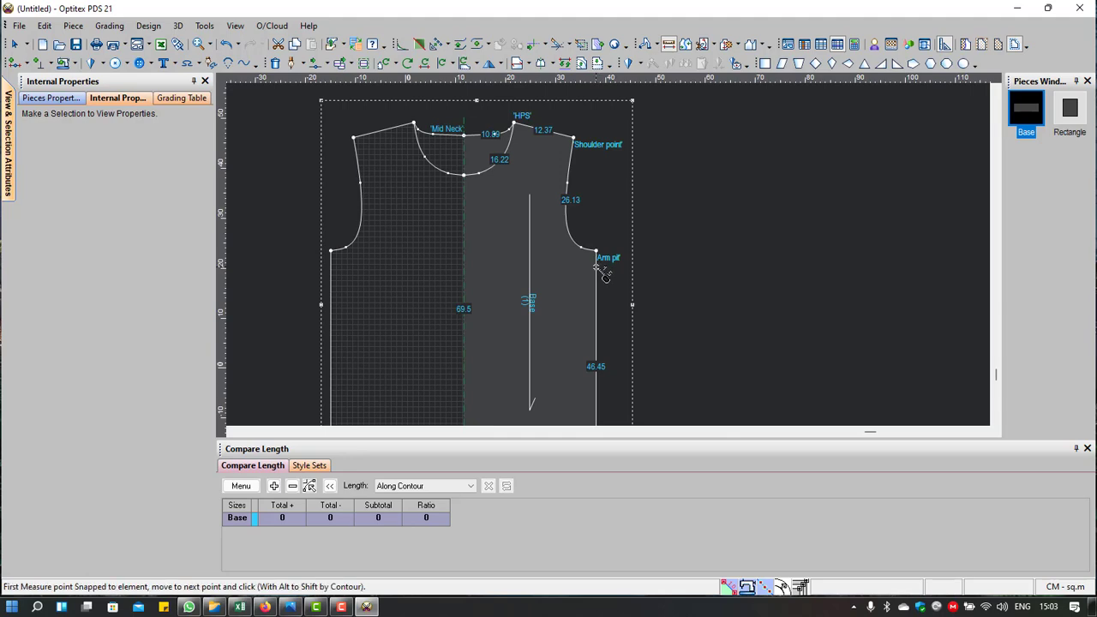
click(331, 271)
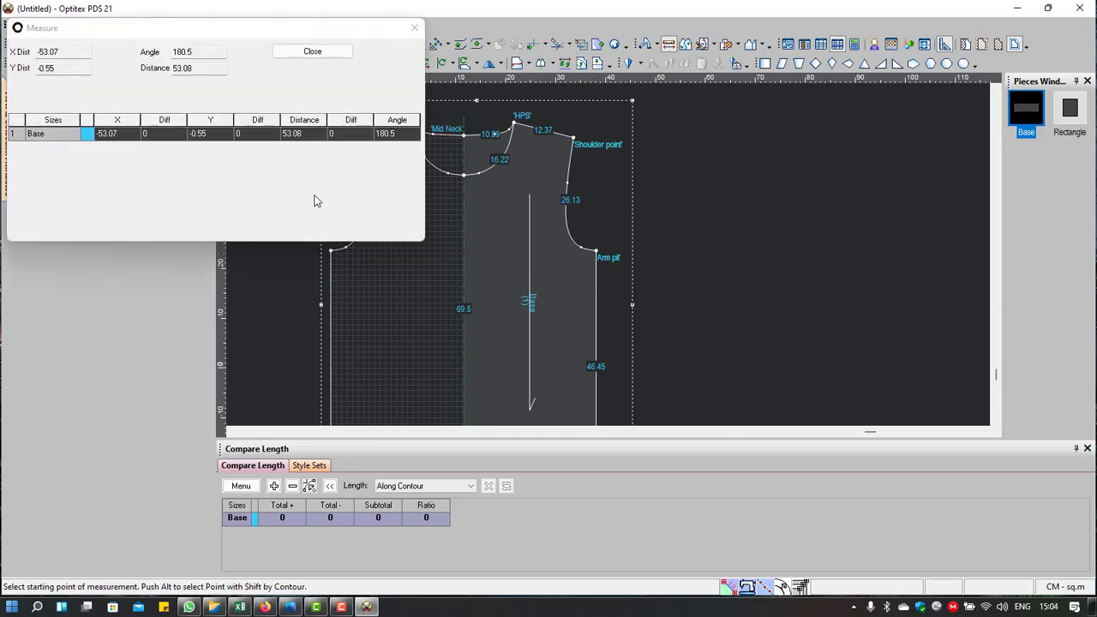
click(312, 52)
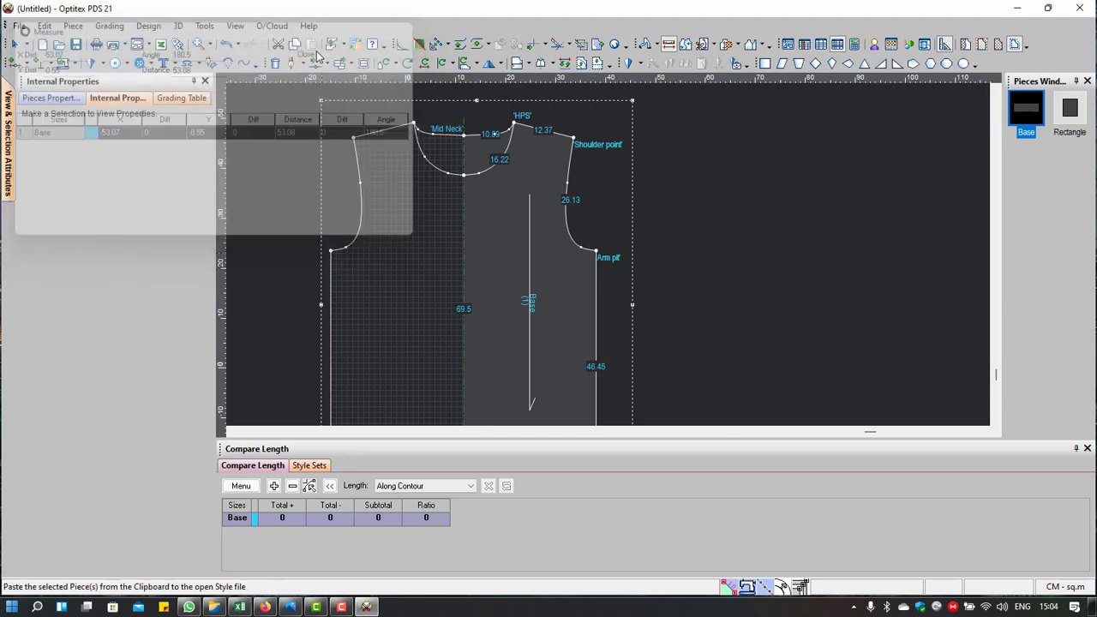
Step: Bring the Excel T-shirt spec sheet back on screen
scroll(615, 261, down, 2)
scroll(617, 261, up, 1)
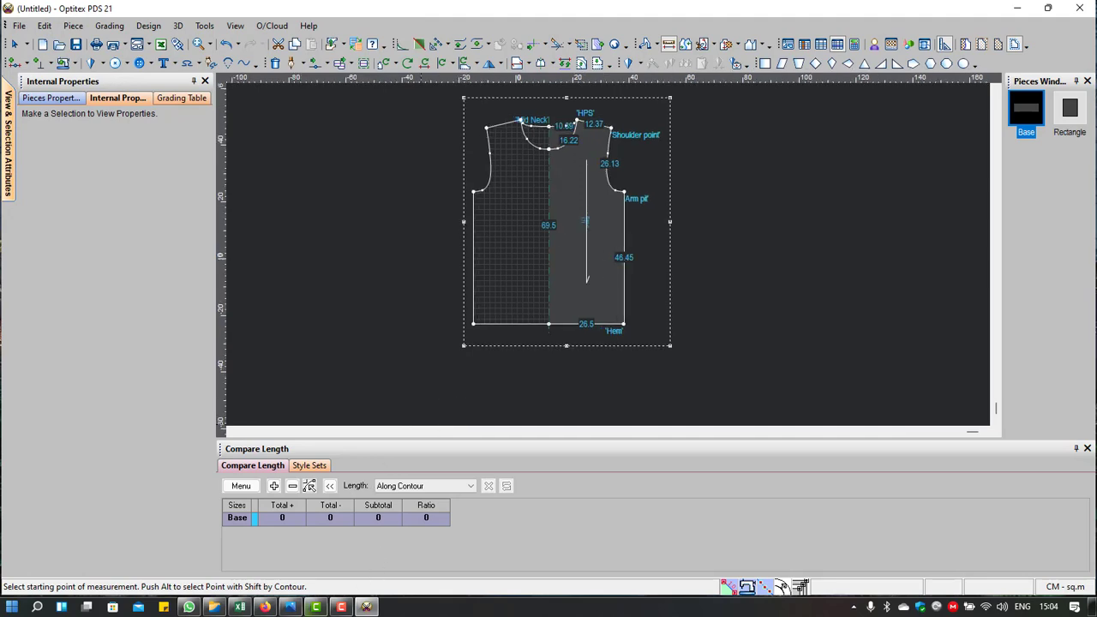
click(239, 606)
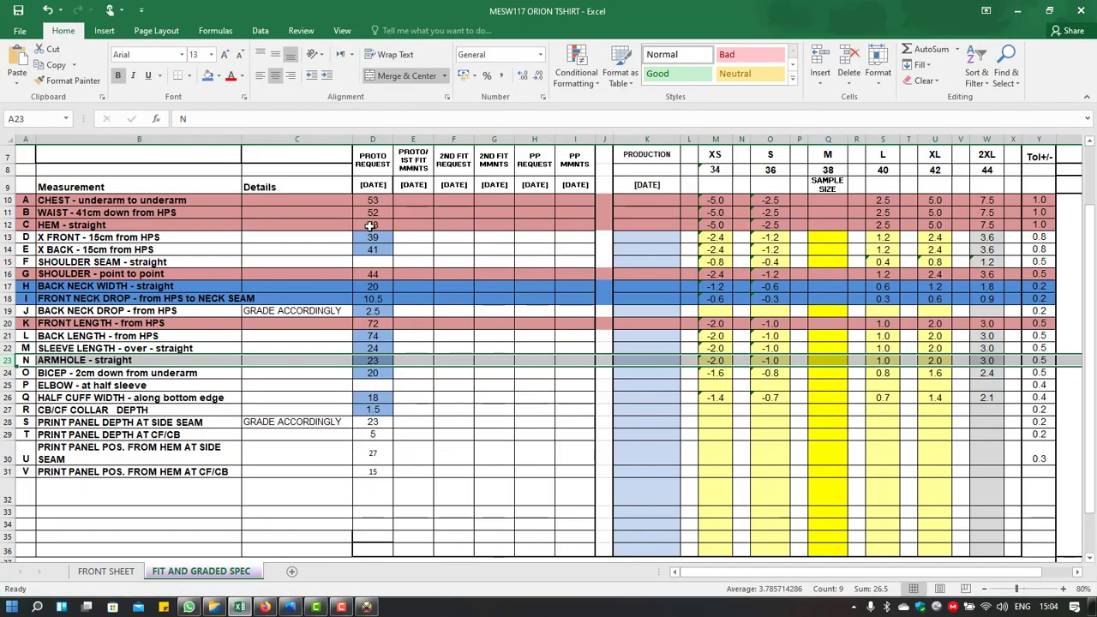
Step: Check the chest value 53 and the WAIST (41cm down from HPS) value 52
click(379, 200)
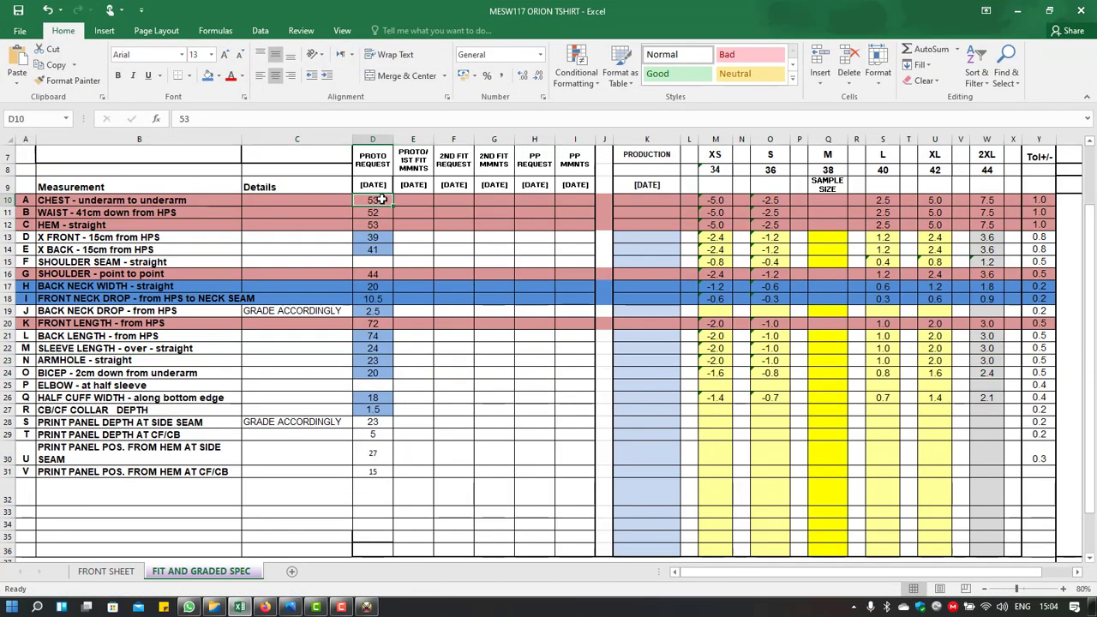
click(375, 214)
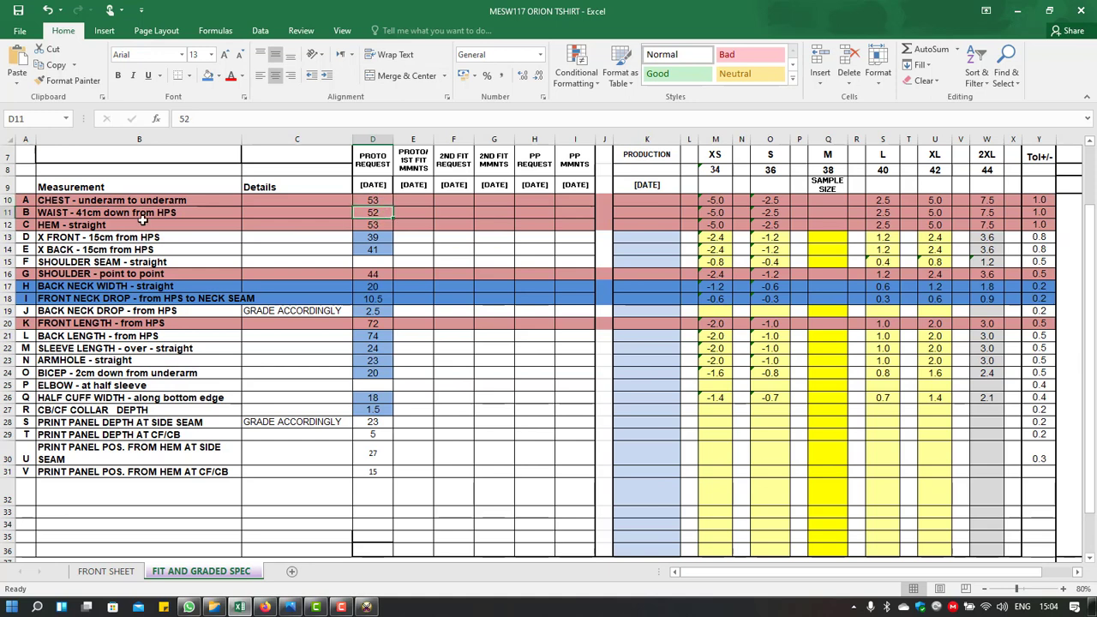
click(66, 213)
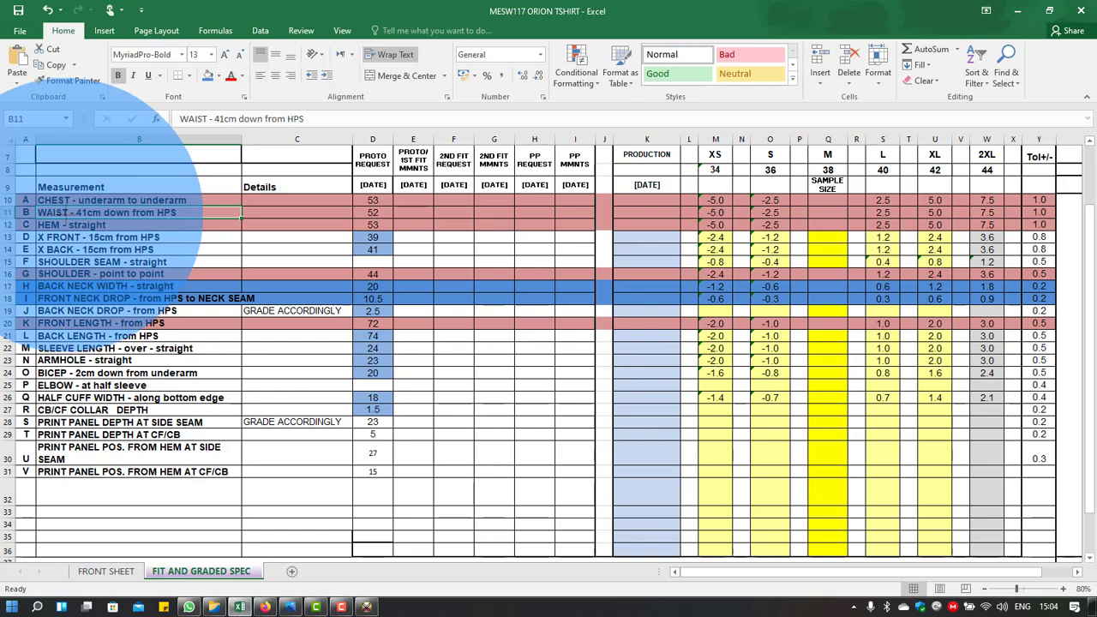
Step: Dismiss the Save As dialog without saving, recheck waist 52, and minimize Excel
key(F12)
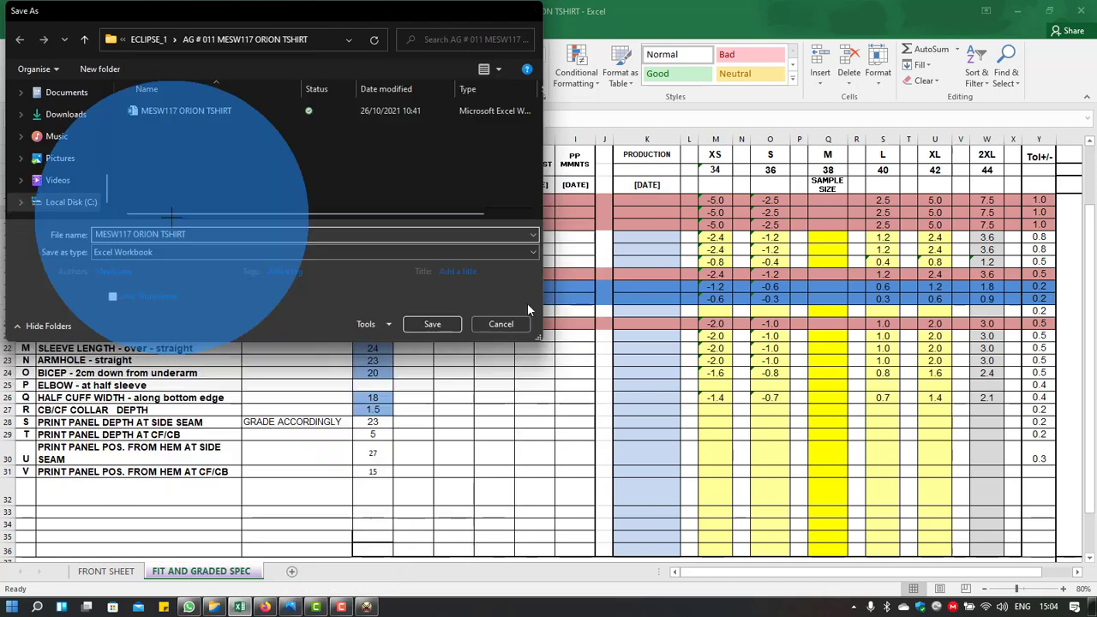
key(Escape)
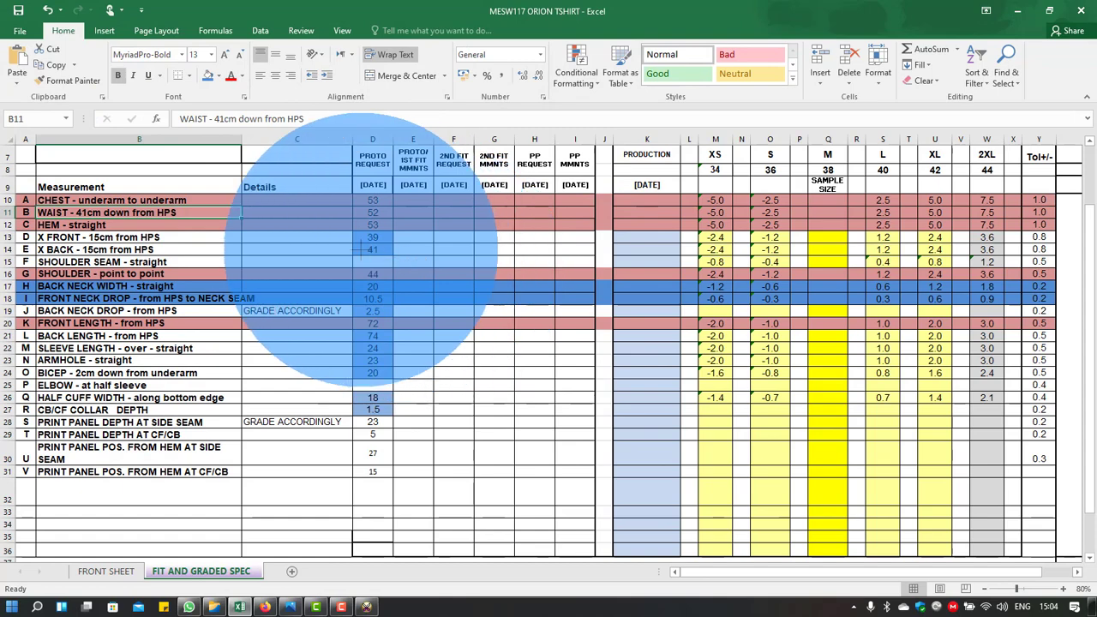
key(F12)
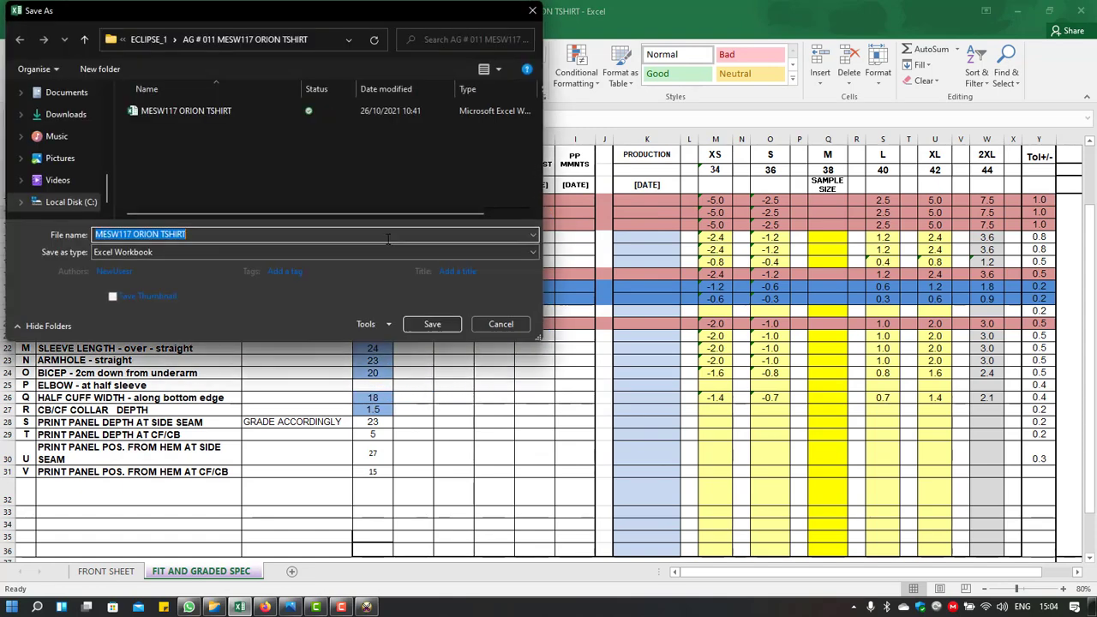
click(490, 330)
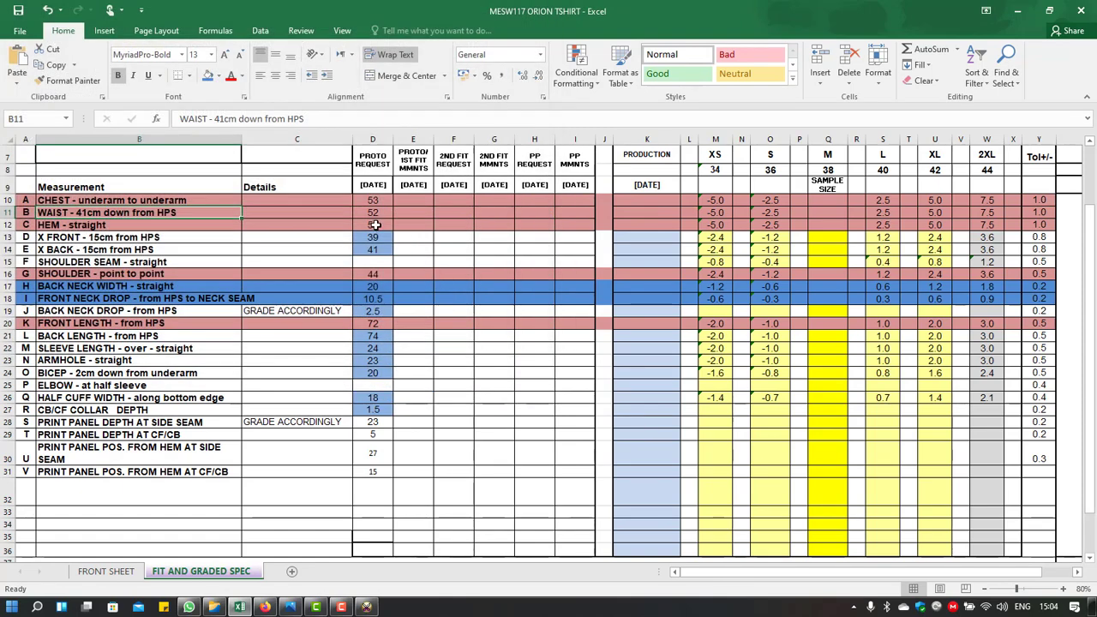
click(377, 212)
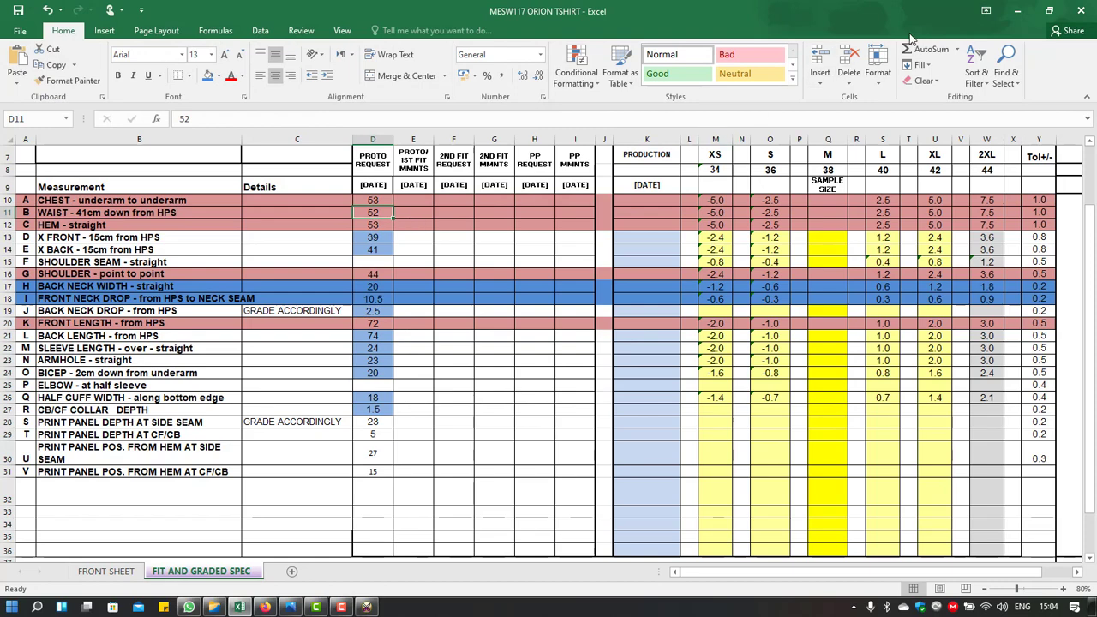
click(1016, 11)
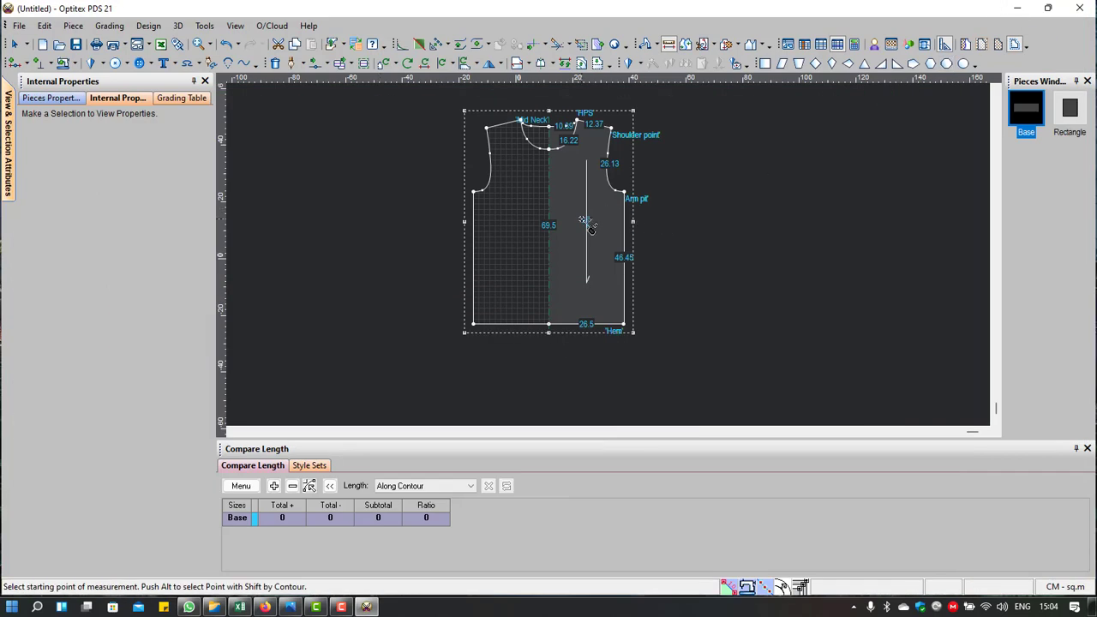
Step: Measure from the Arm pit point to the centre line, reading 26.51 cm
scroll(649, 215, up, 2)
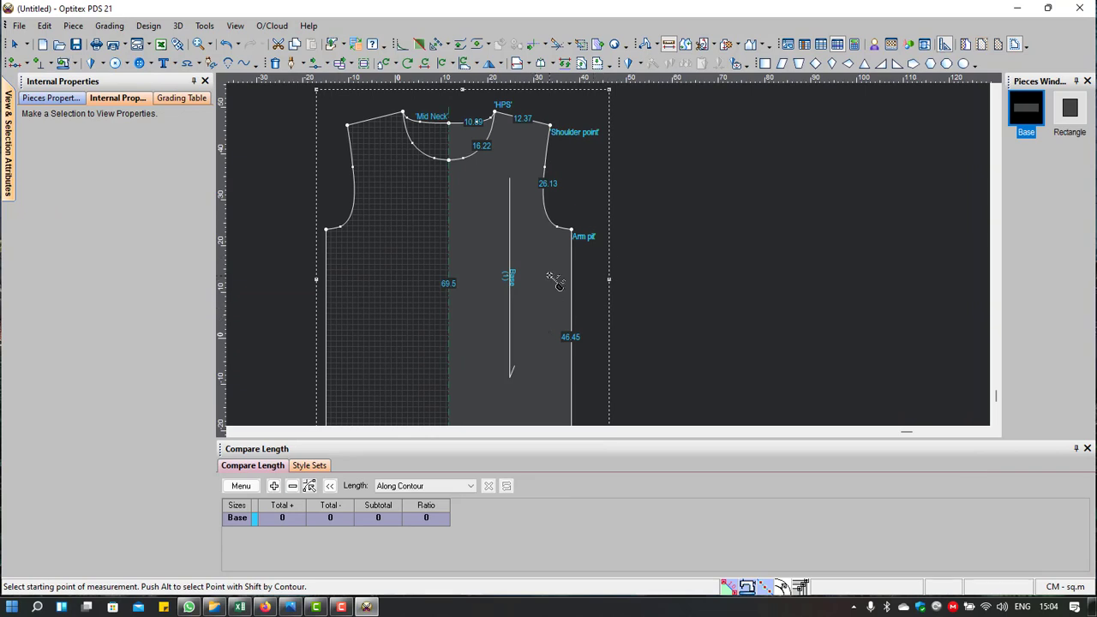
right_click(658, 211)
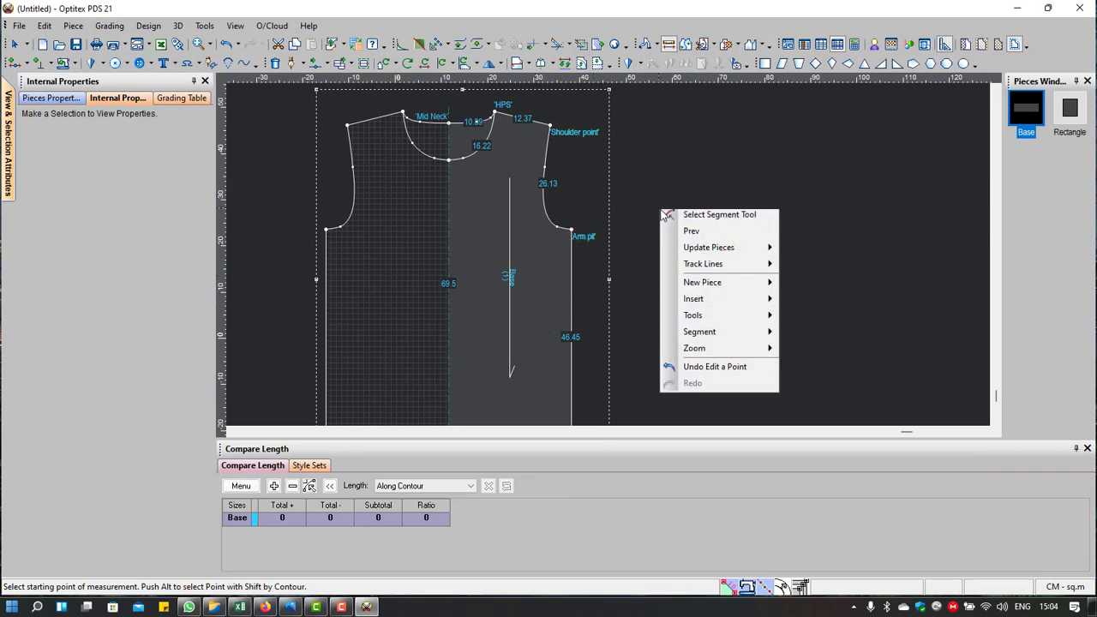
click(694, 216)
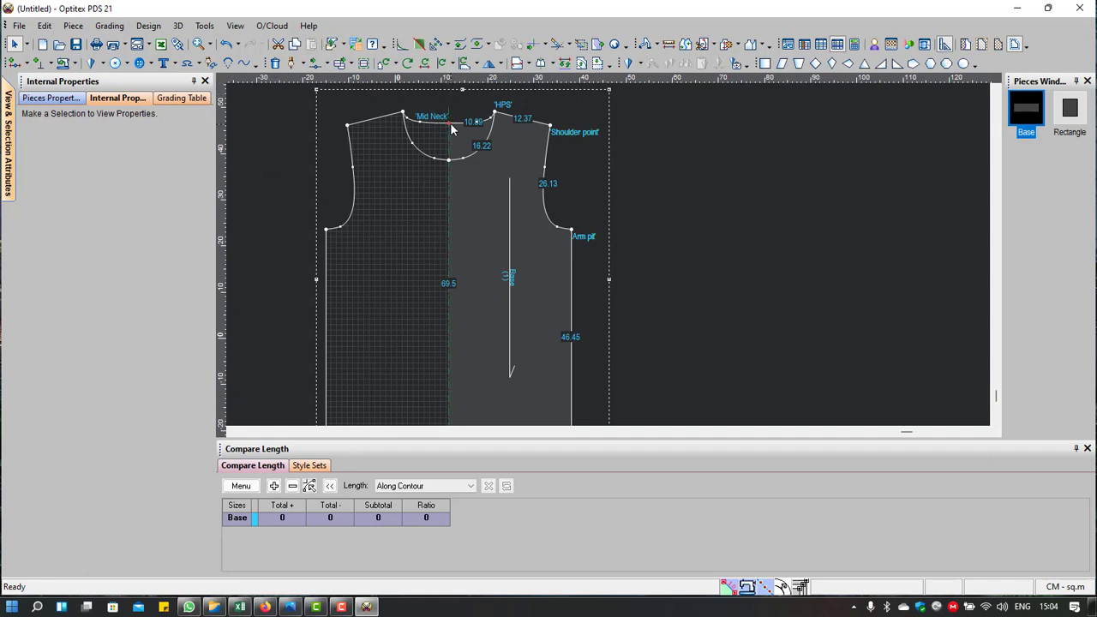
click(668, 43)
click(570, 242)
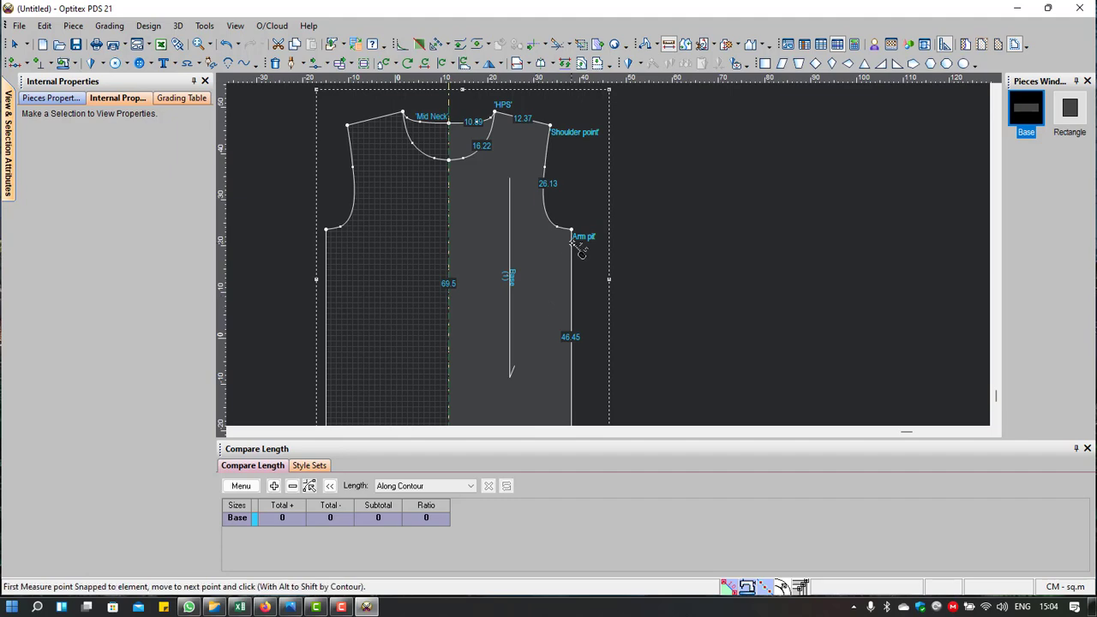
click(448, 243)
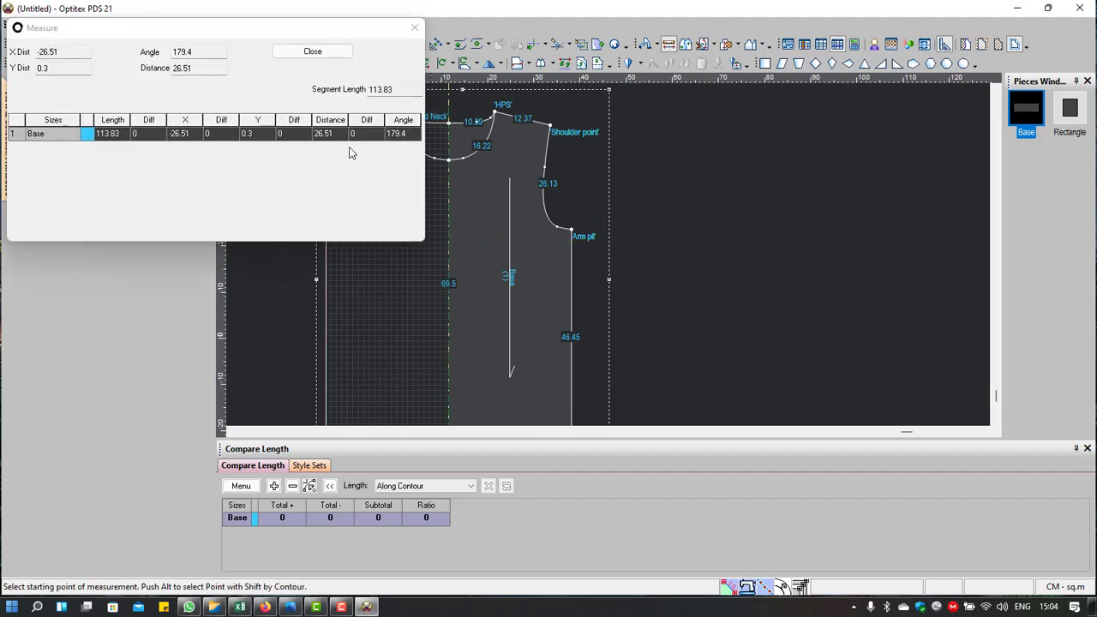
click(330, 53)
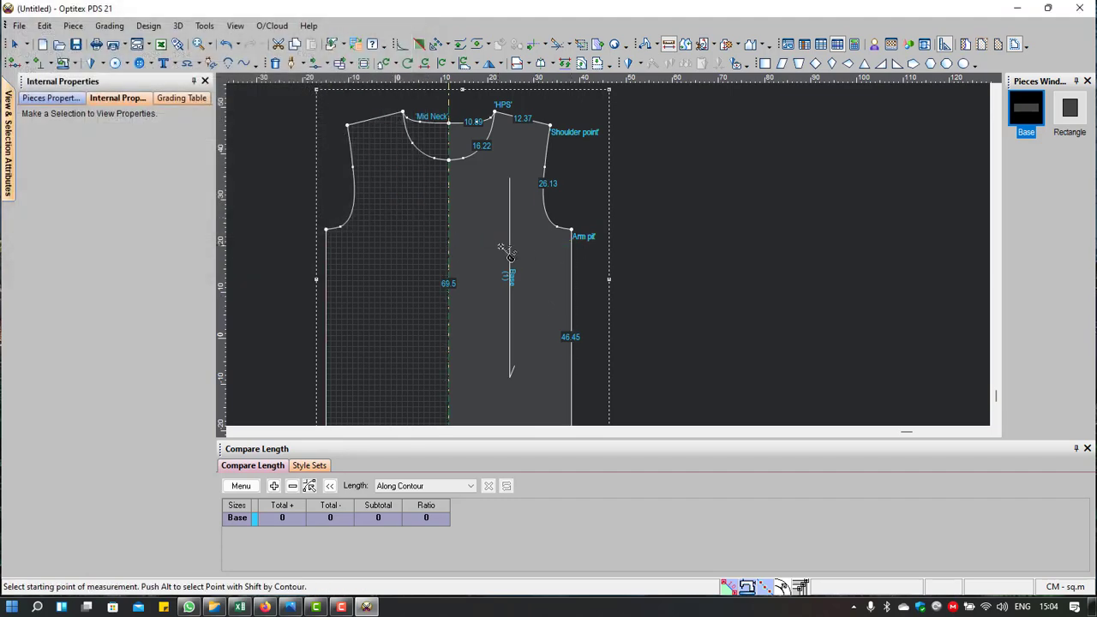
Step: Measure the full width from right armpit to left armpit, reading 52.94 cm
click(571, 247)
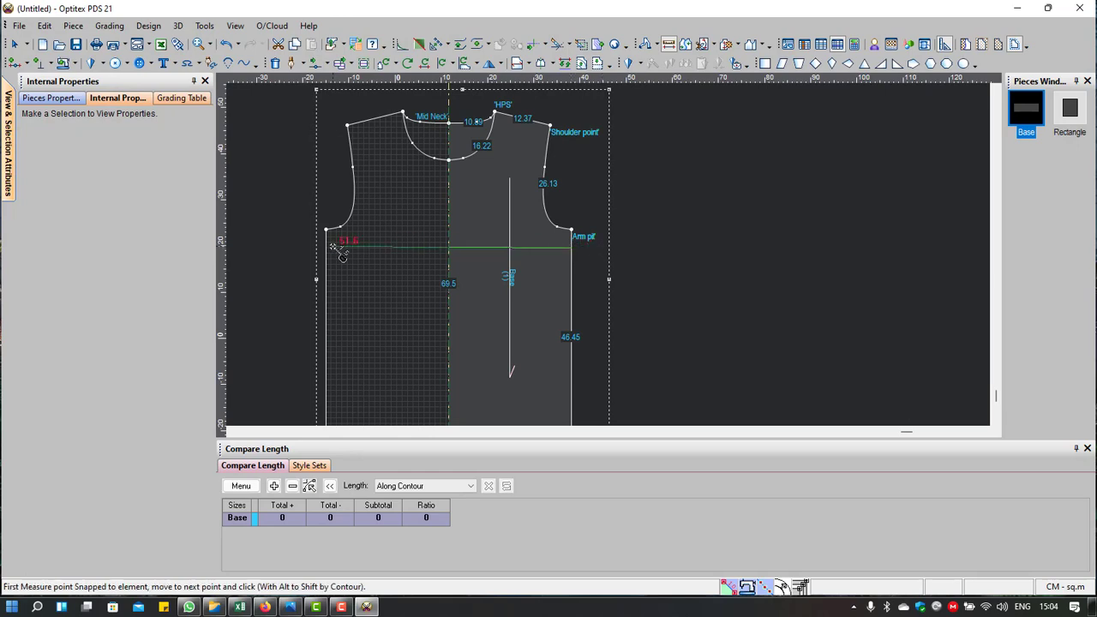
click(326, 247)
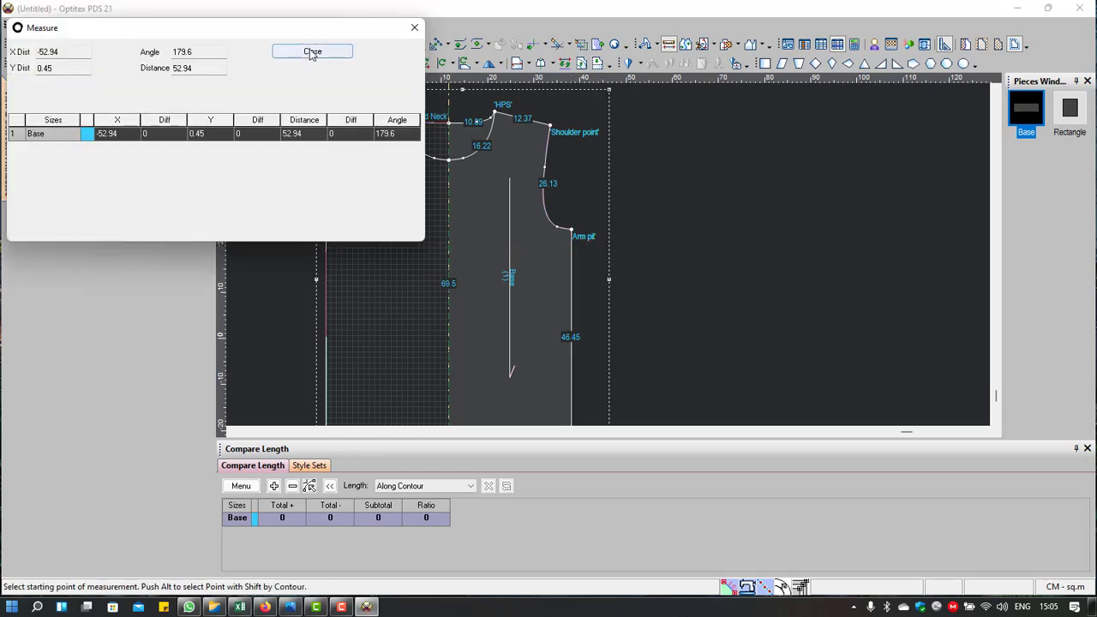
click(312, 53)
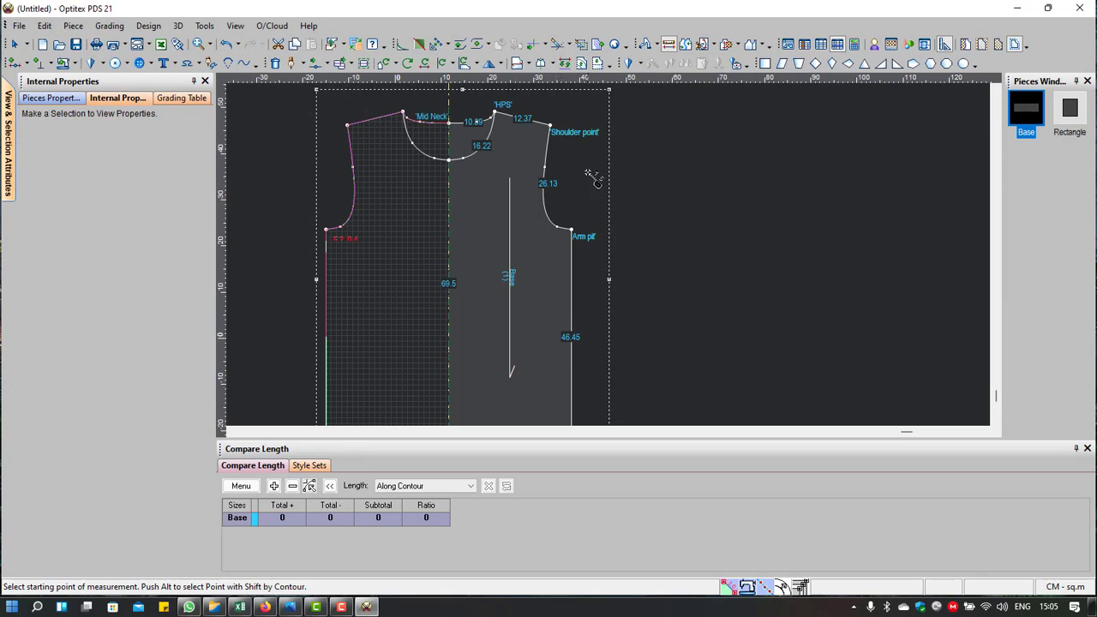
right_click(645, 157)
click(672, 162)
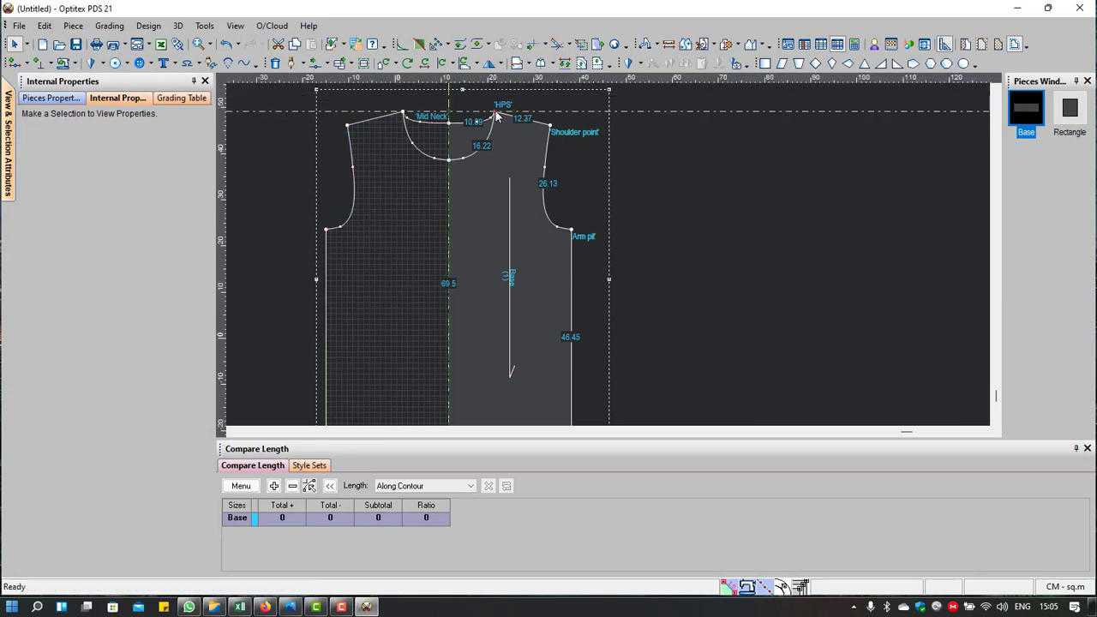
Step: Add a guide line 41 cm below the HPS guide line (Distance From Line -41)
click(671, 112)
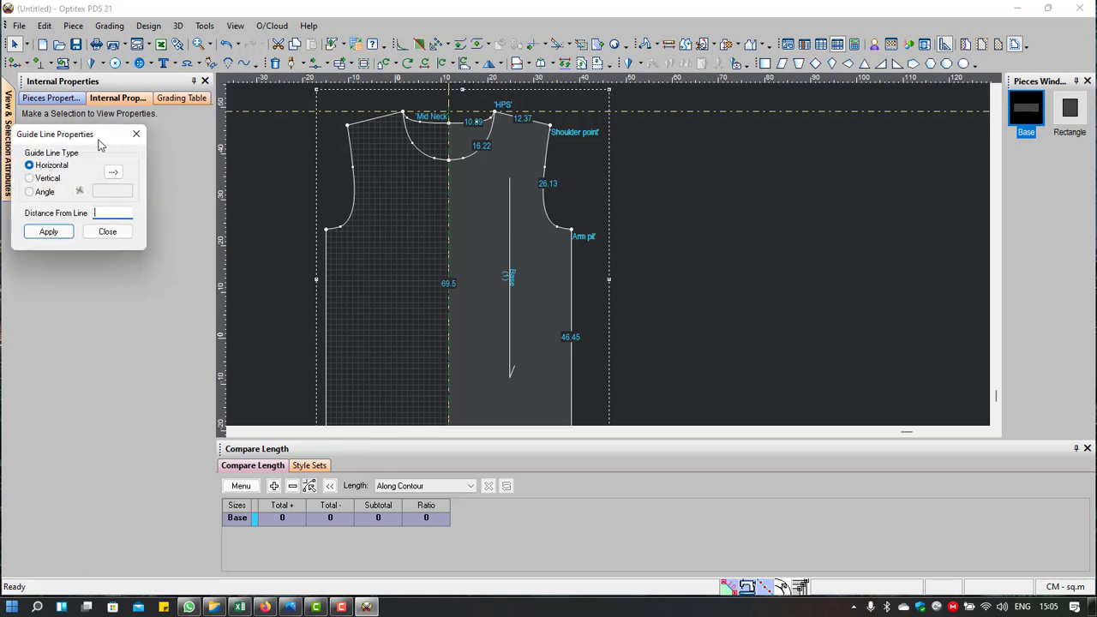
drag(99, 146, 725, 172)
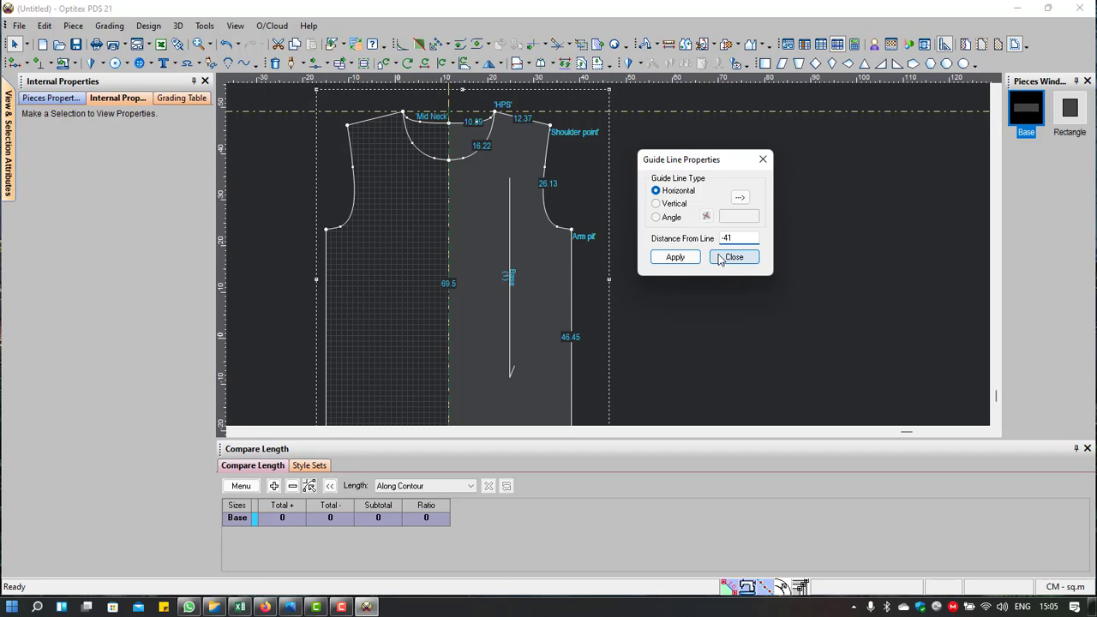
click(673, 257)
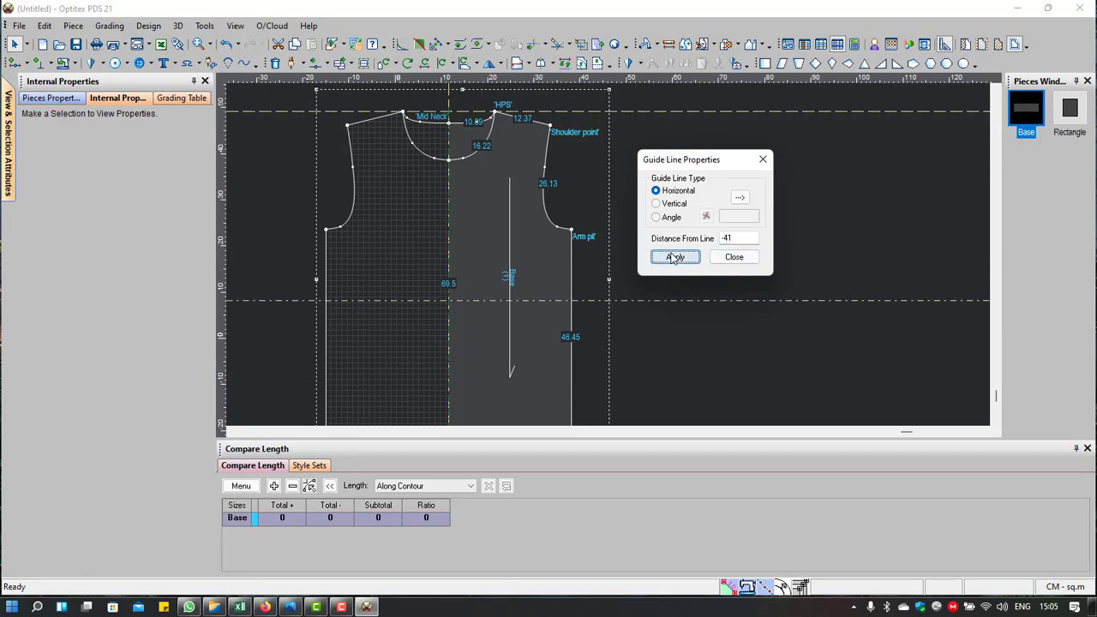
click(734, 257)
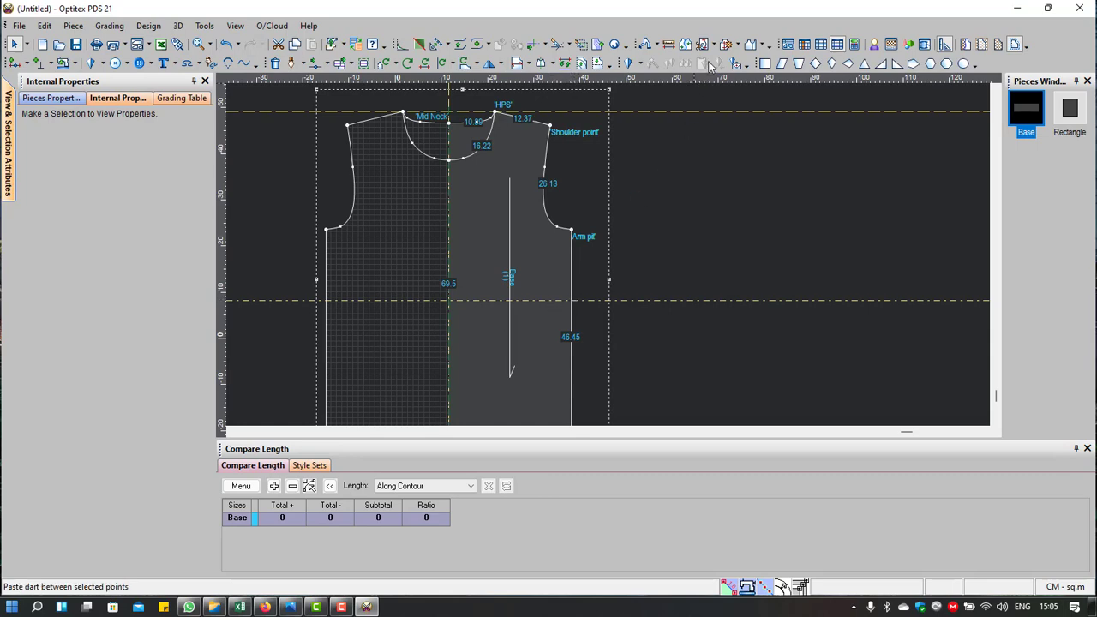
Step: Measure between the HPS and new guide lines to confirm the 41 cm gap
click(669, 45)
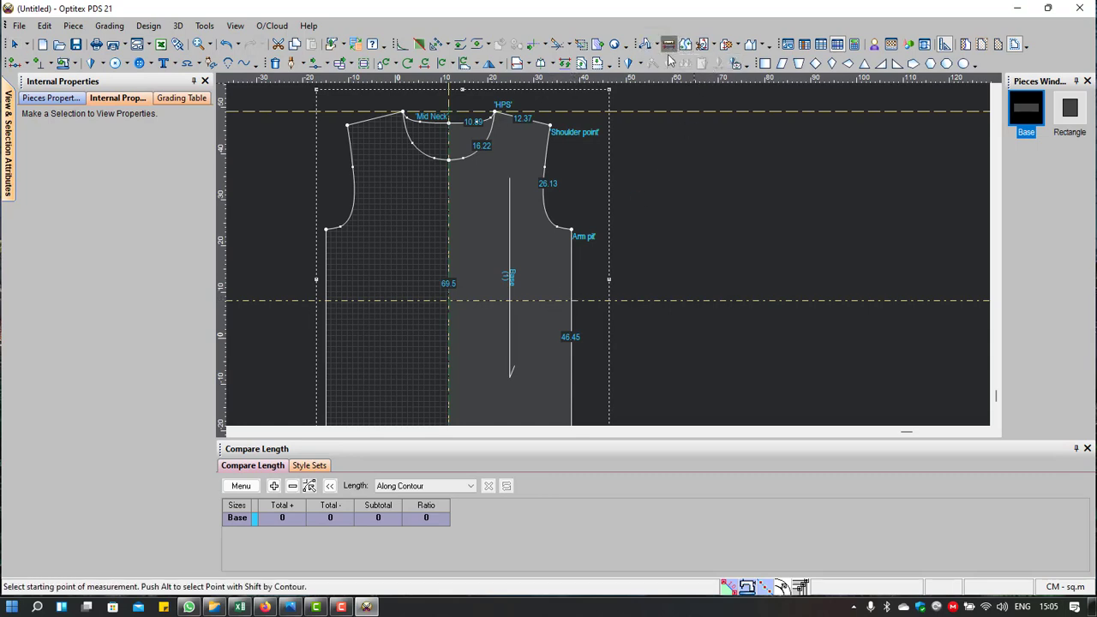
click(658, 111)
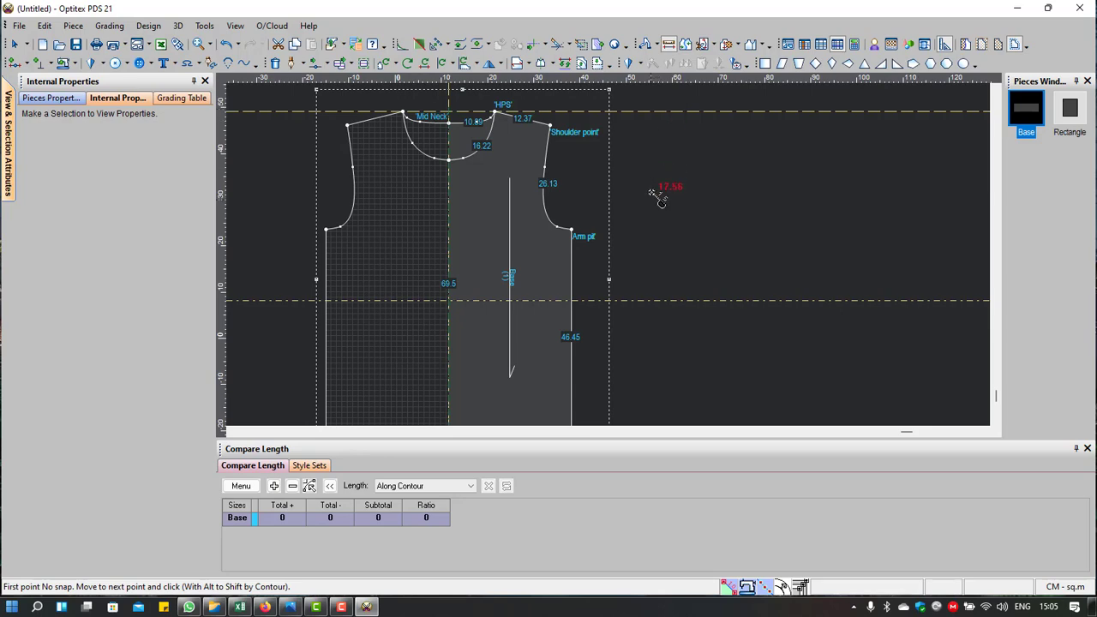
click(659, 301)
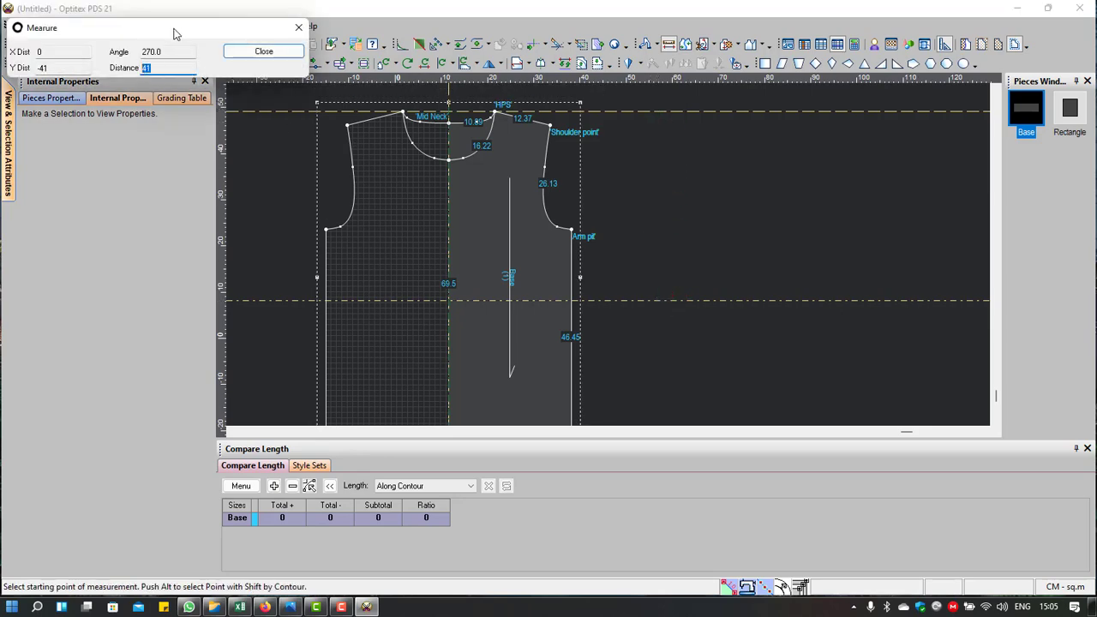
drag(171, 29, 710, 201)
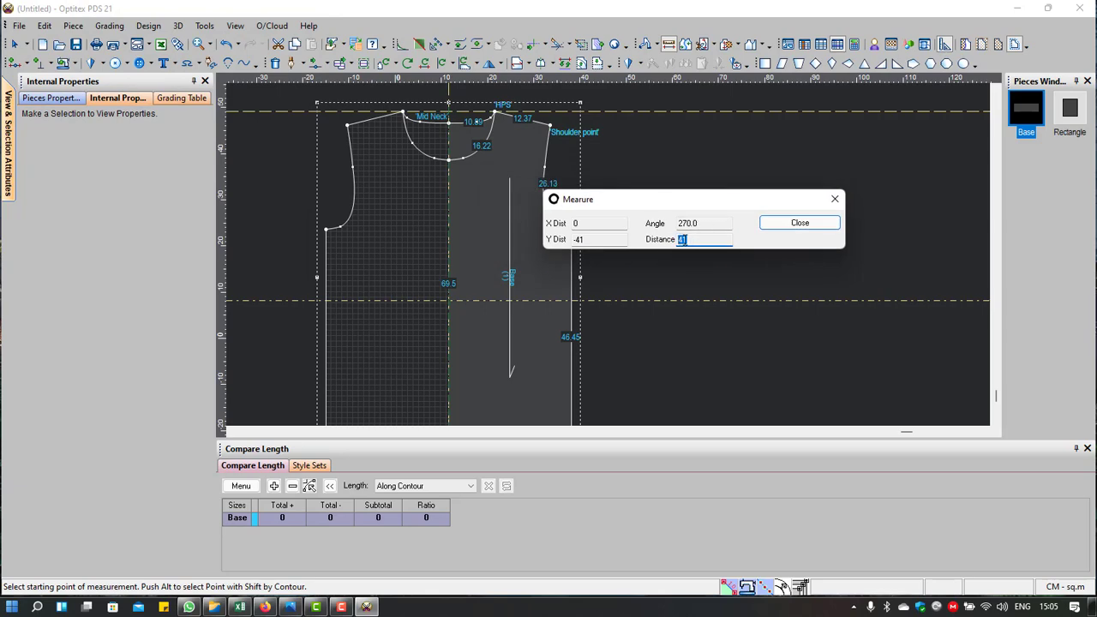
click(783, 225)
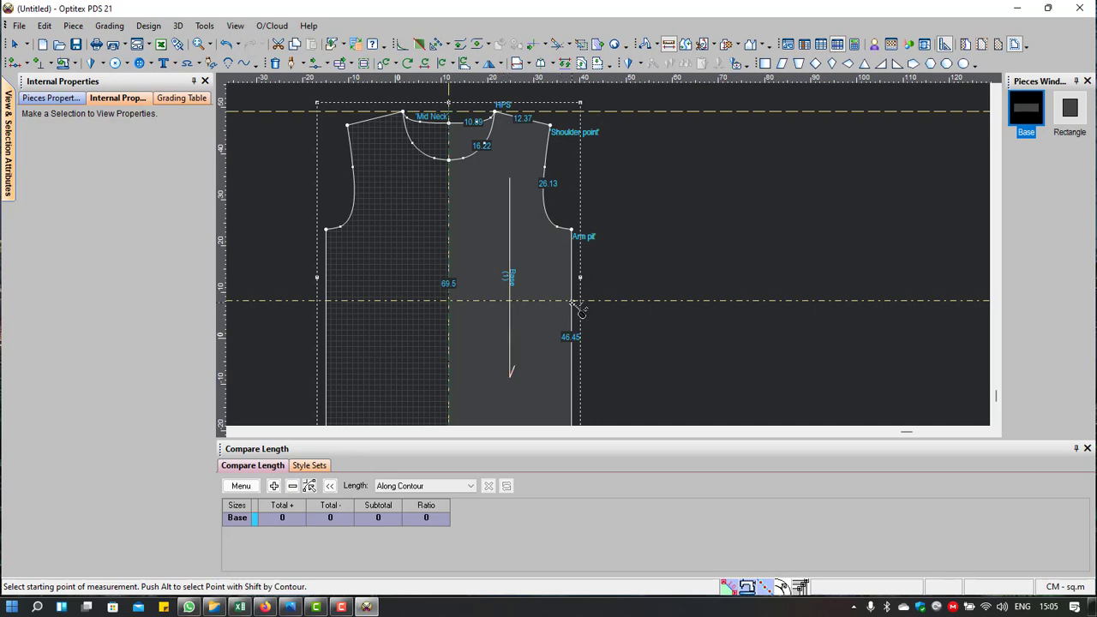
Step: Add a grading point on the side seam where the waist guide line crosses it
key(Insert)
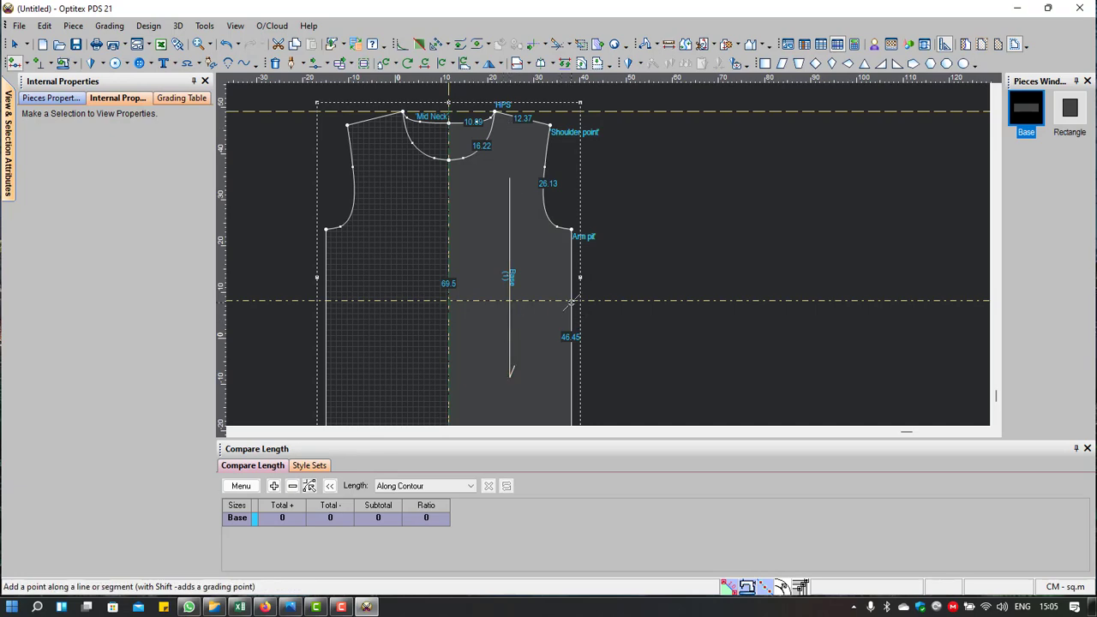
click(570, 302)
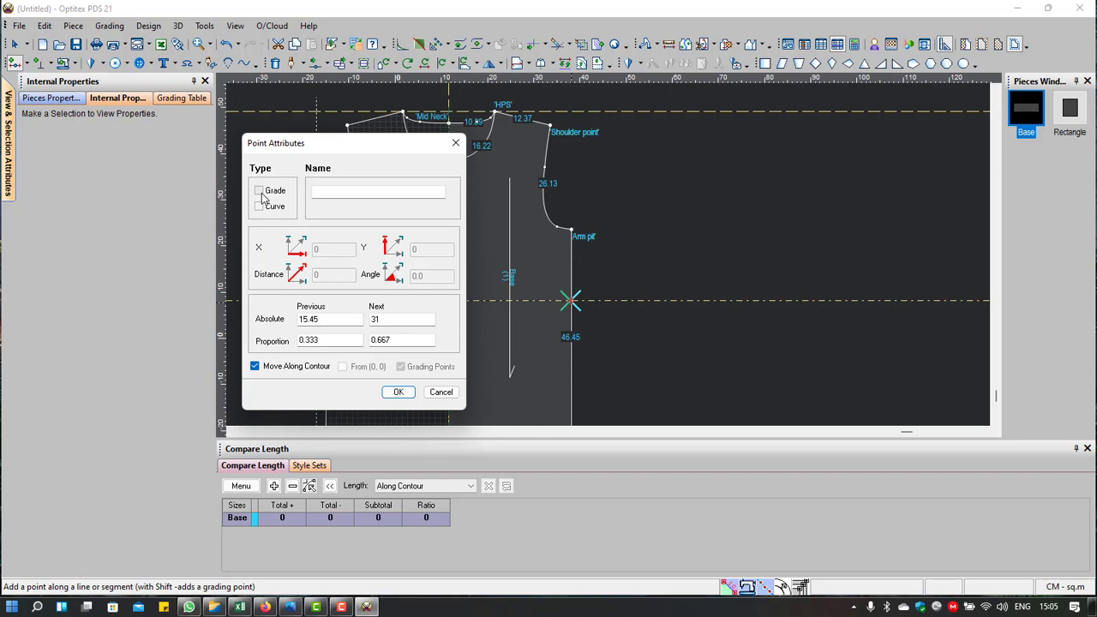
click(260, 192)
click(400, 394)
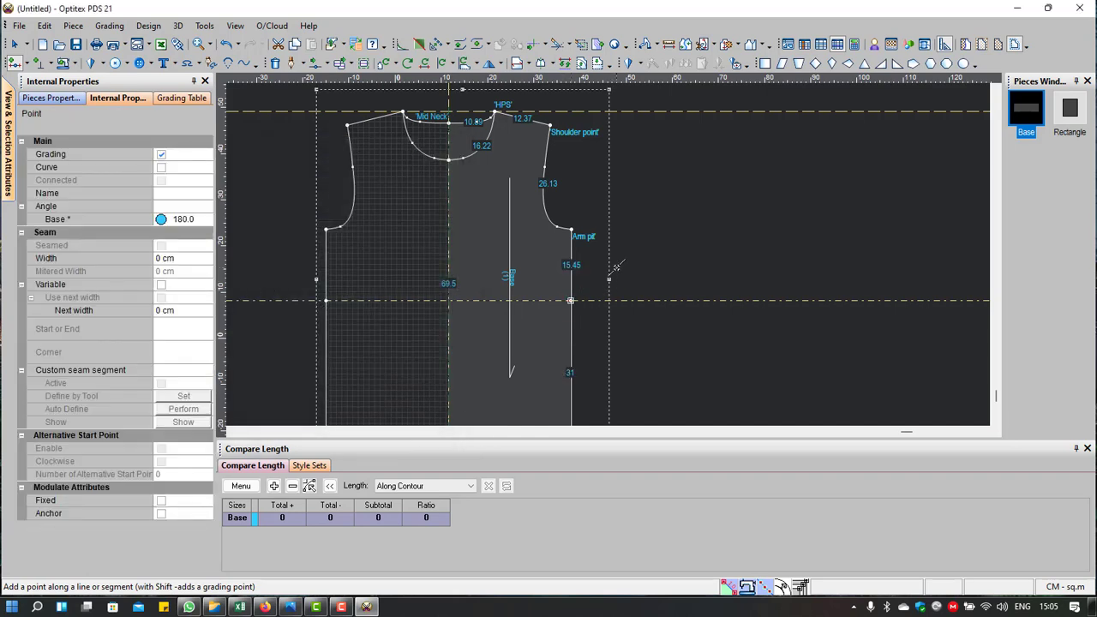
right_click(676, 210)
key(Escape)
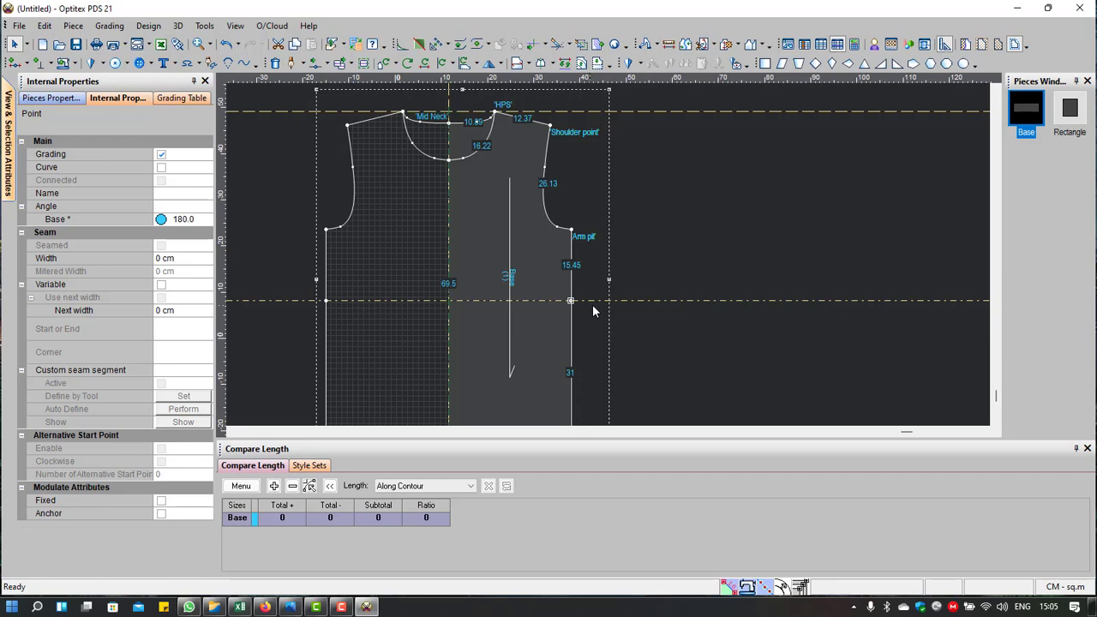
Step: Measure from the new side-seam point across to the opposite side, reading 53.02 cm
click(668, 44)
click(571, 300)
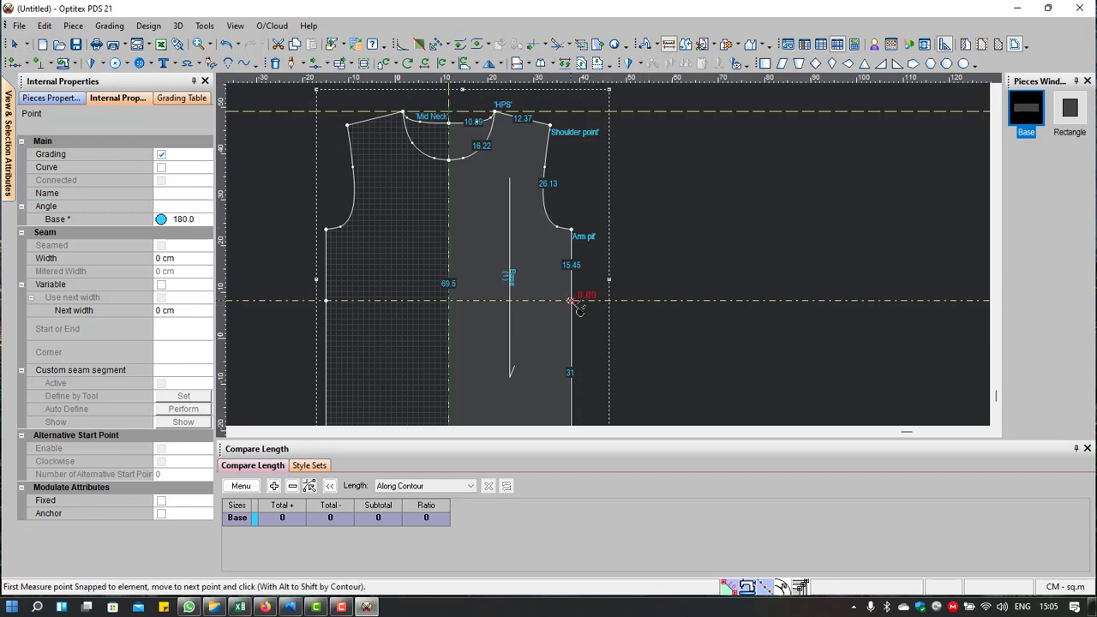
click(326, 301)
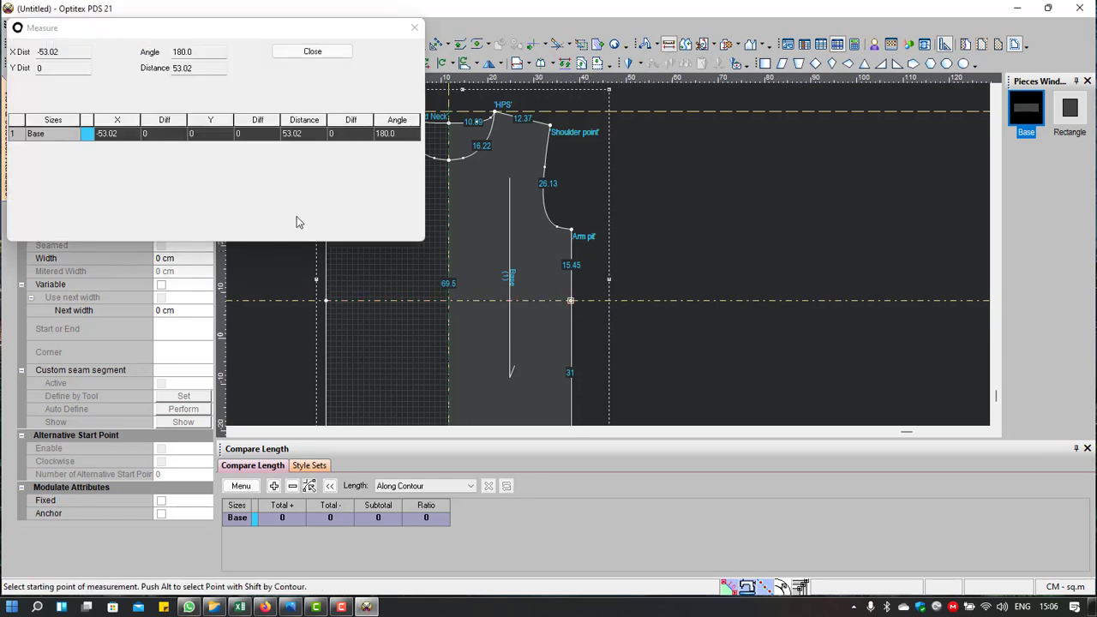
click(330, 51)
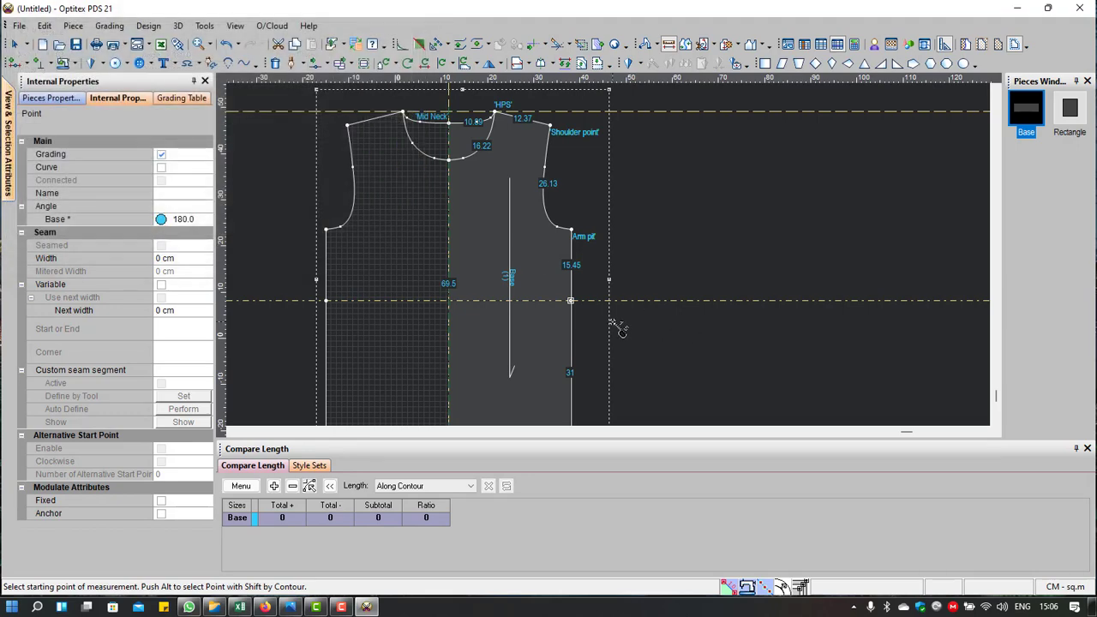
Step: Move the side-seam waist point 0.5 cm toward the centre (-0.5)
mouse_move(597, 275)
mouse_down()
mouse_move(562, 321)
mouse_move(570, 301)
mouse_move(557, 306)
mouse_up()
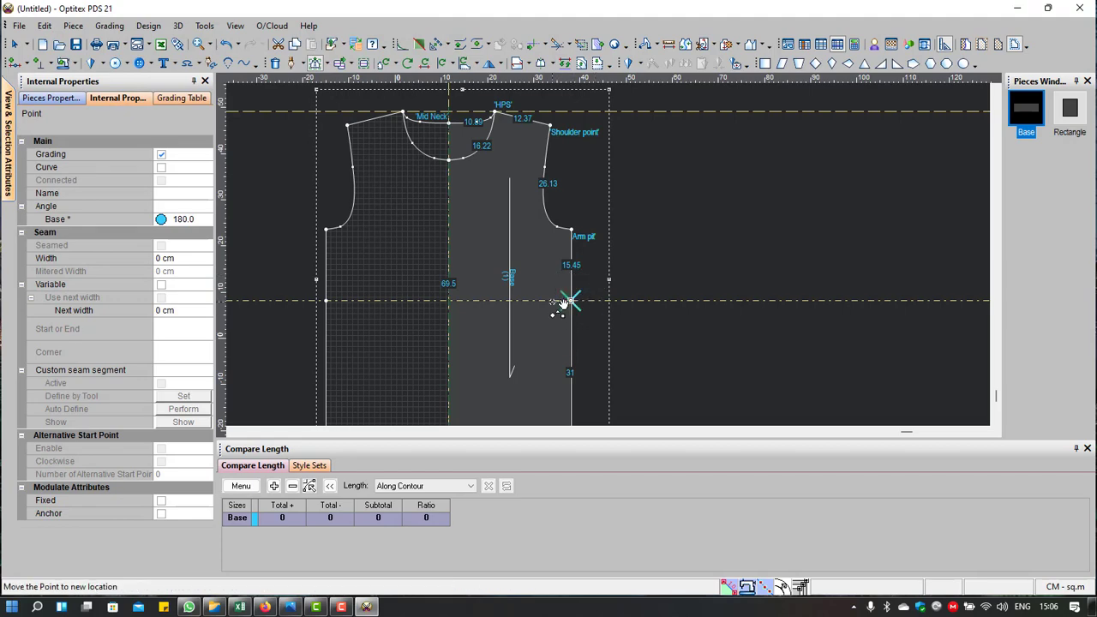
key(Return)
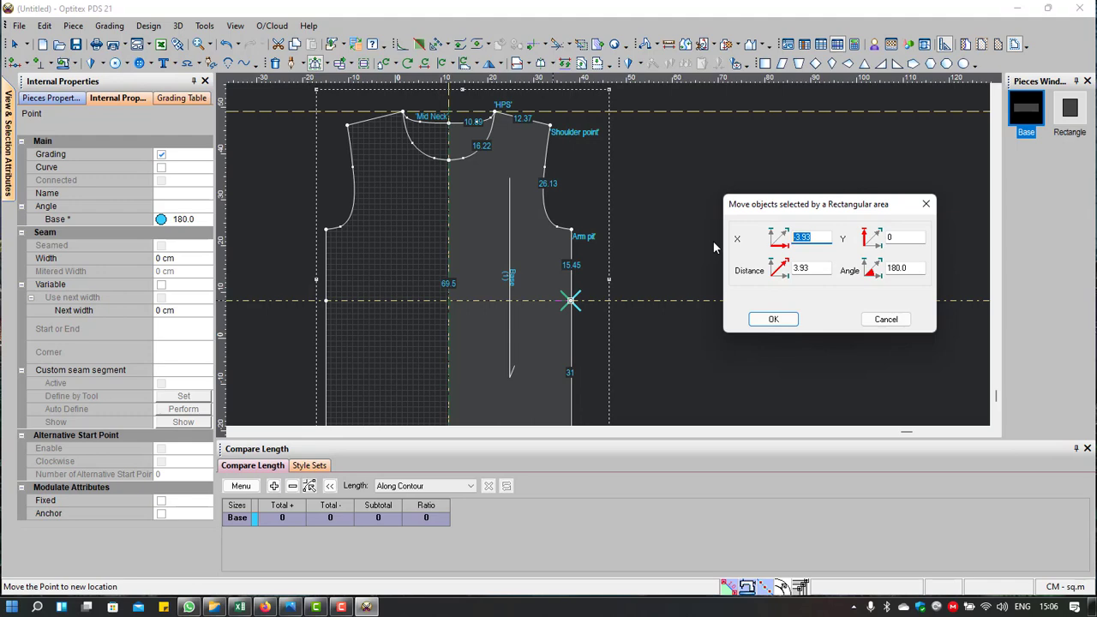
text(-)
text(.5)
click(772, 320)
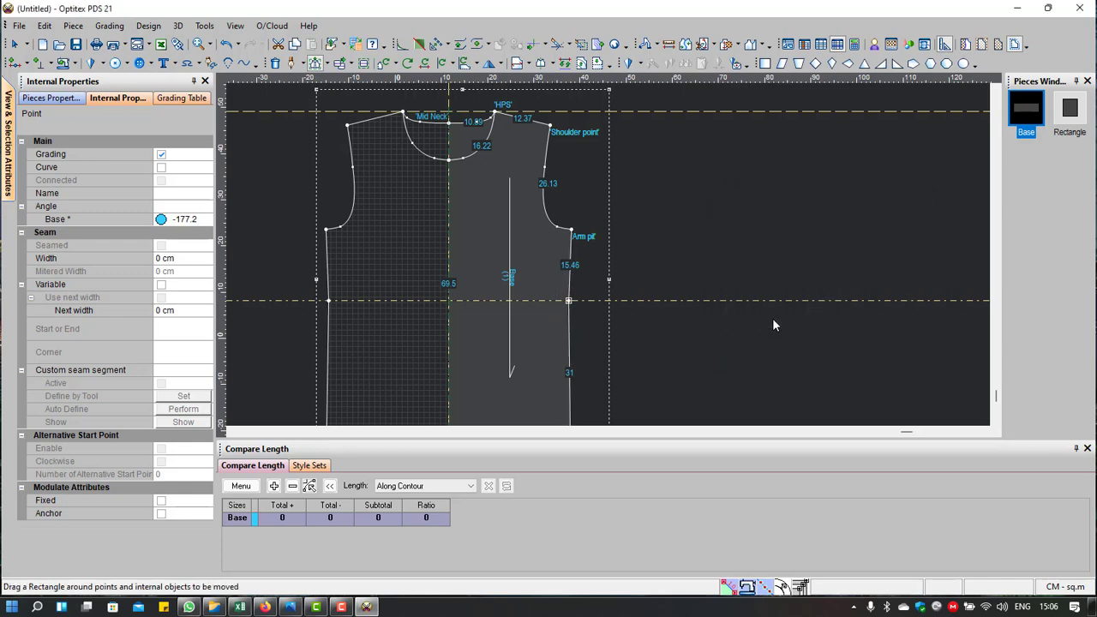
Step: Make the Arm pit point a curve point at angle 180.0 for a smooth side seam
right_click(655, 249)
click(692, 257)
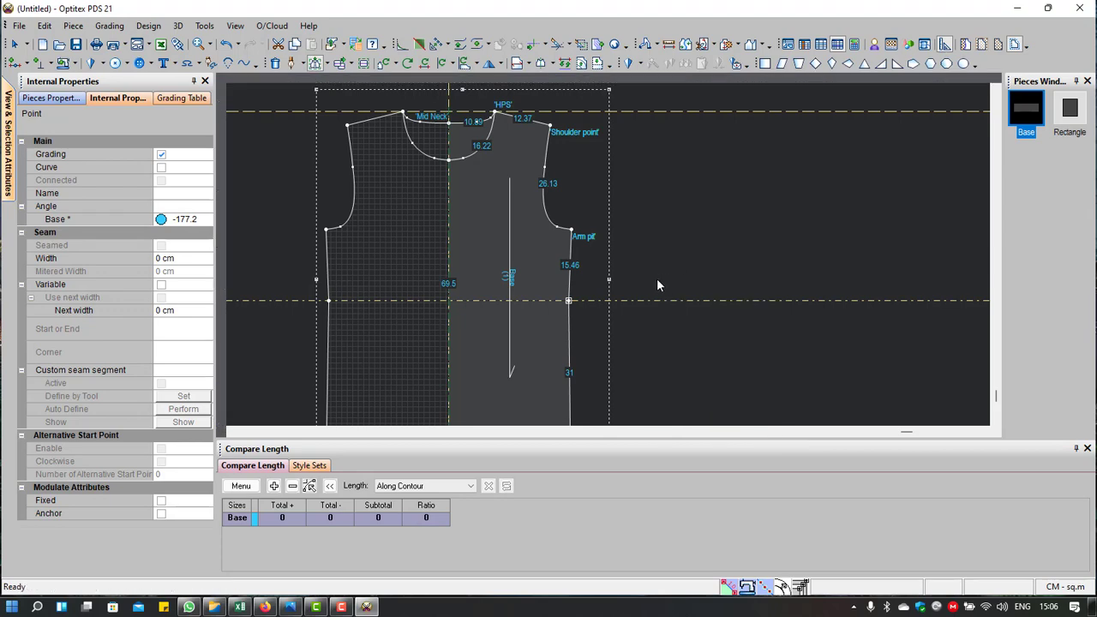
scroll(576, 208, up, 2)
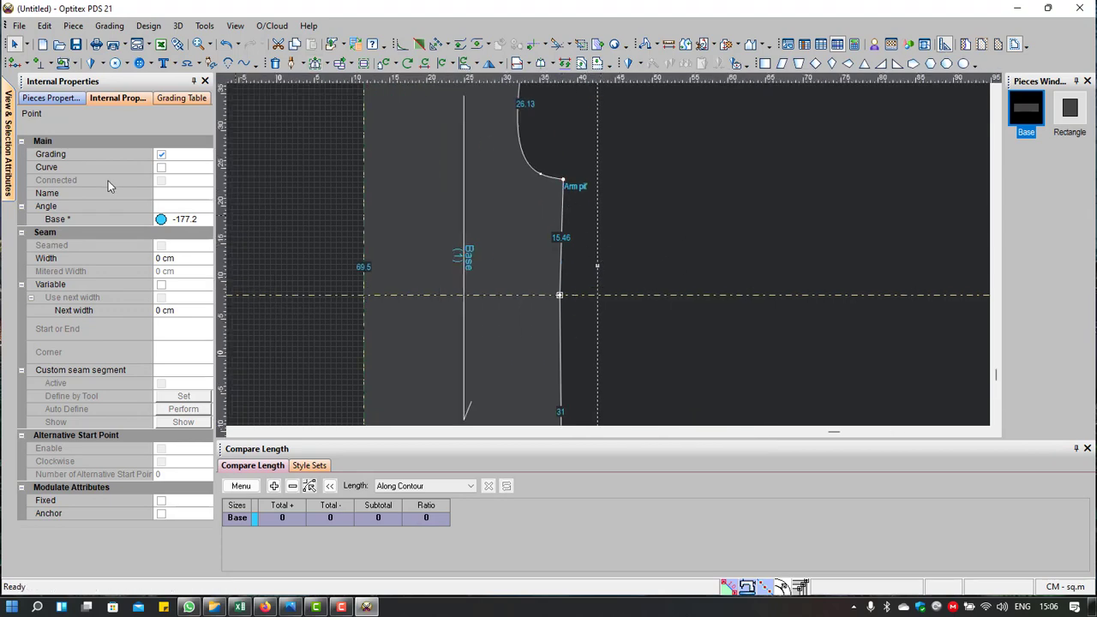
click(161, 168)
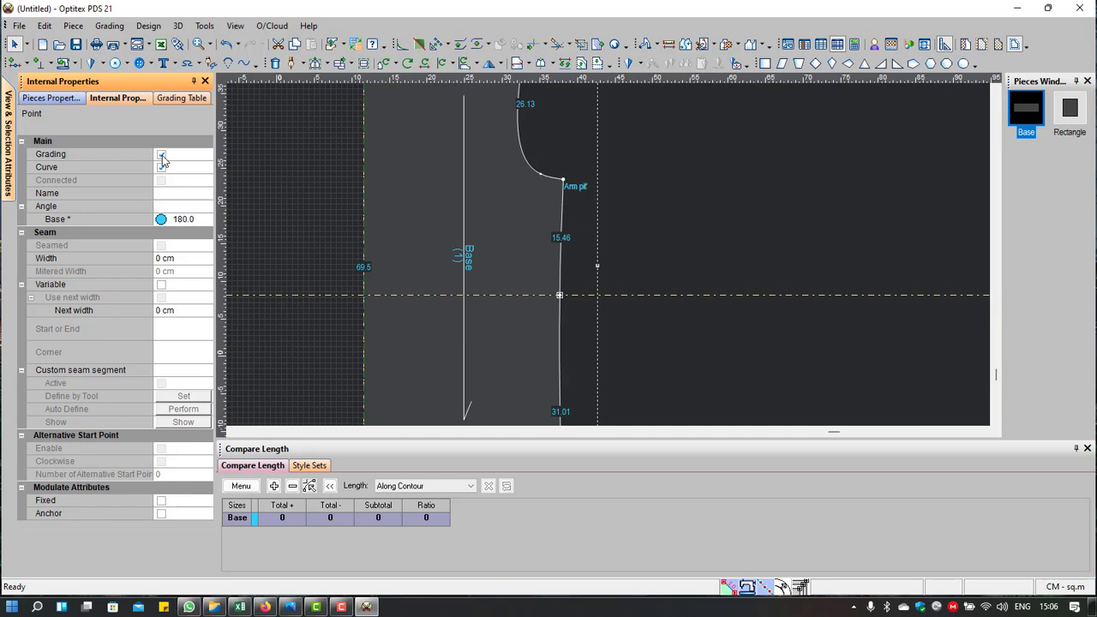
scroll(392, 222, down, 3)
scroll(614, 259, down, 1)
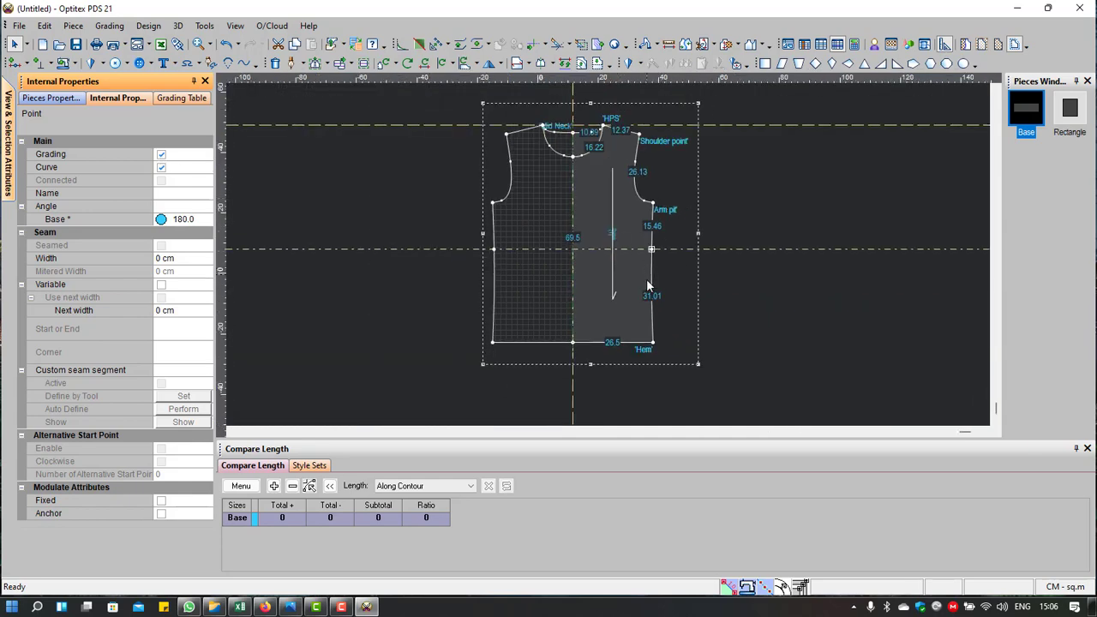
click(650, 249)
scroll(656, 214, up, 2)
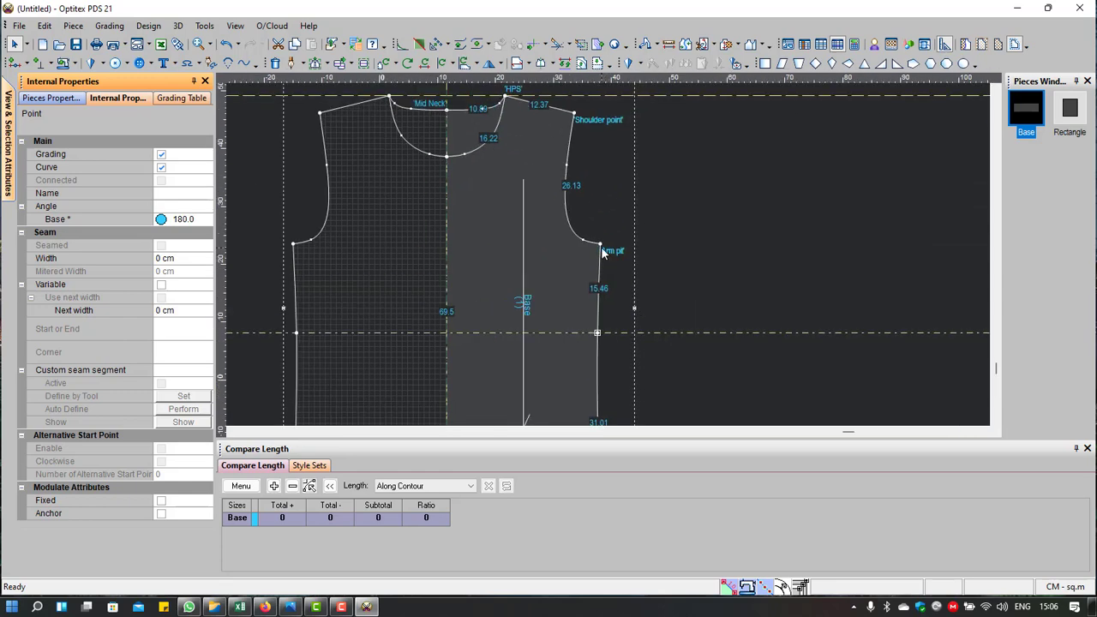
scroll(602, 331, down, 2)
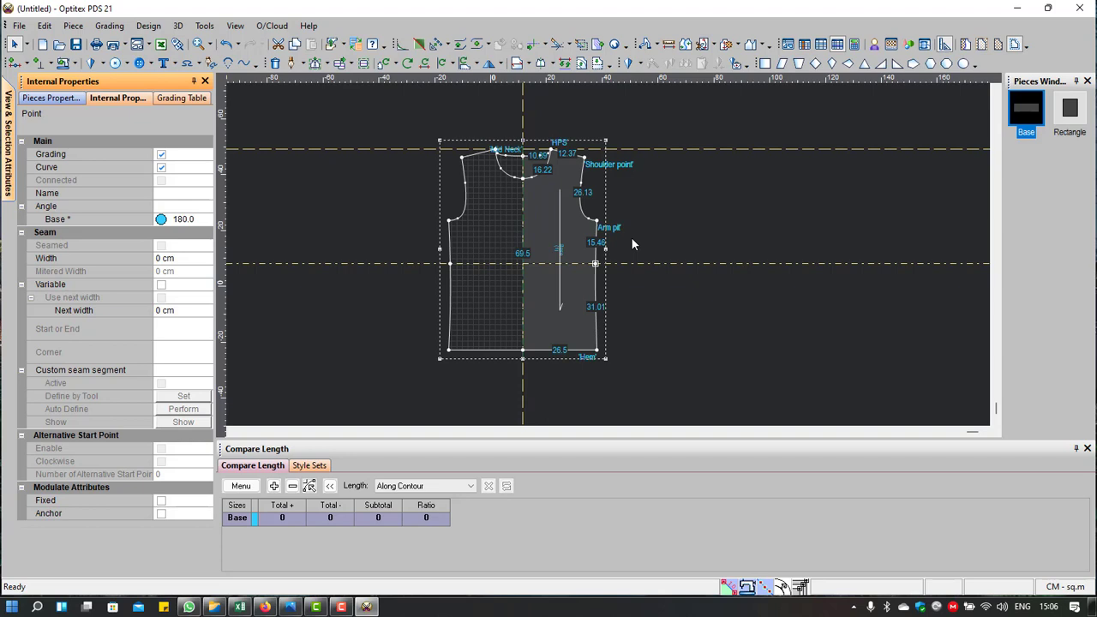
scroll(625, 249, down, 1)
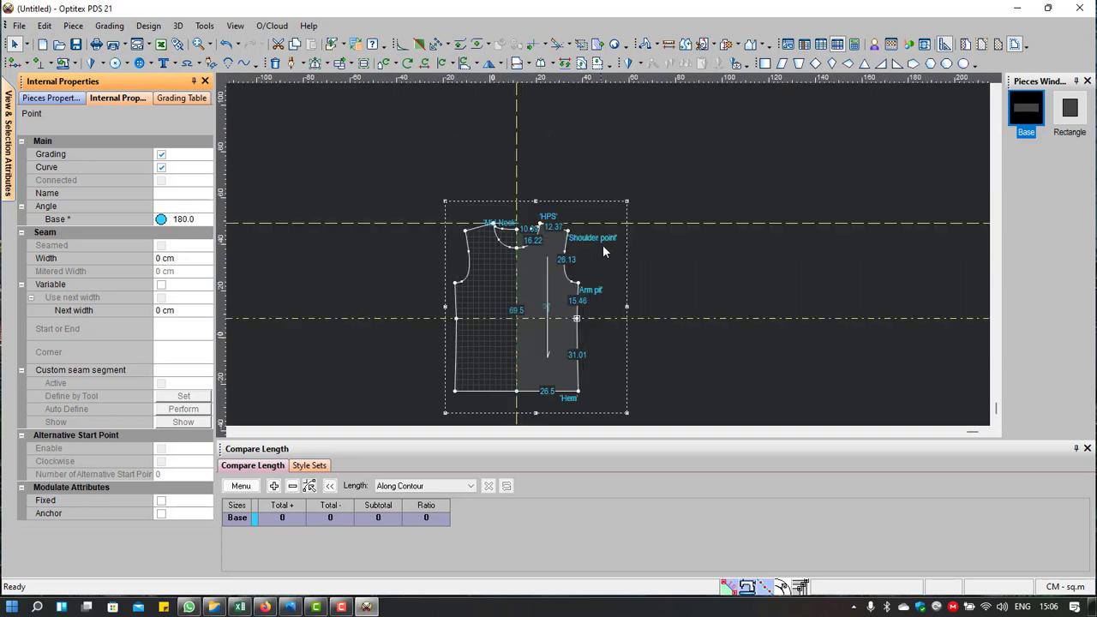
click(518, 165)
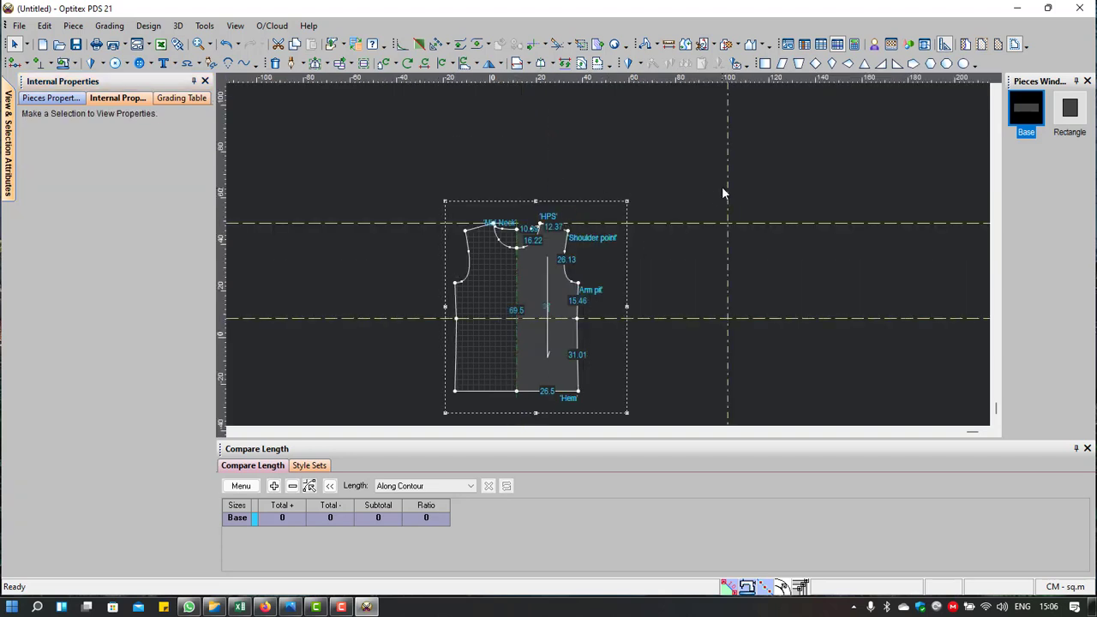
scroll(609, 255, up, 2)
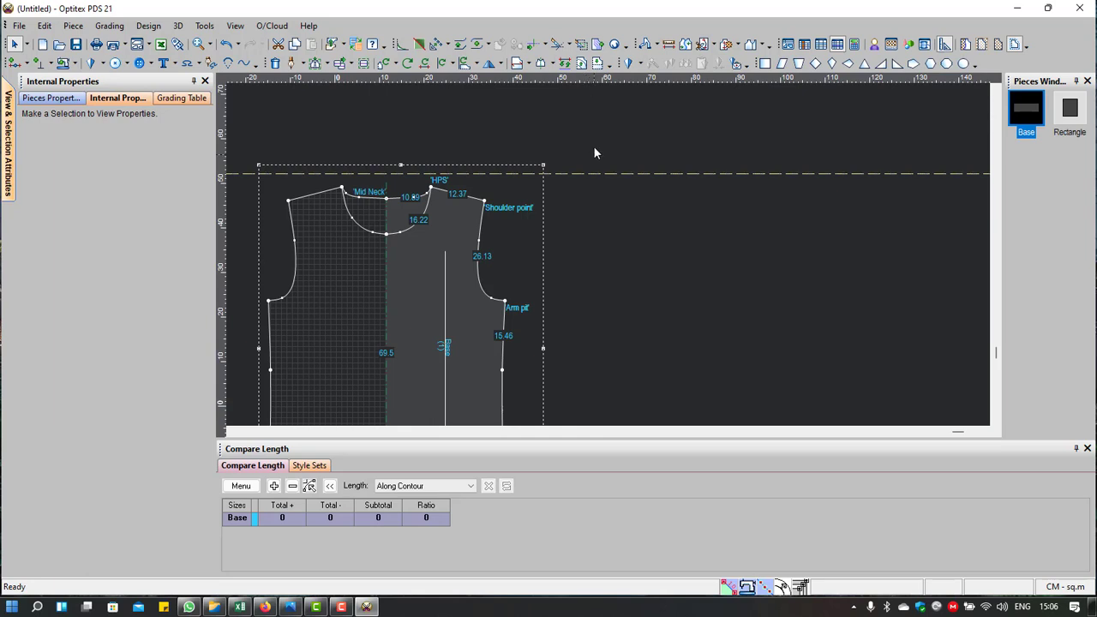
click(619, 287)
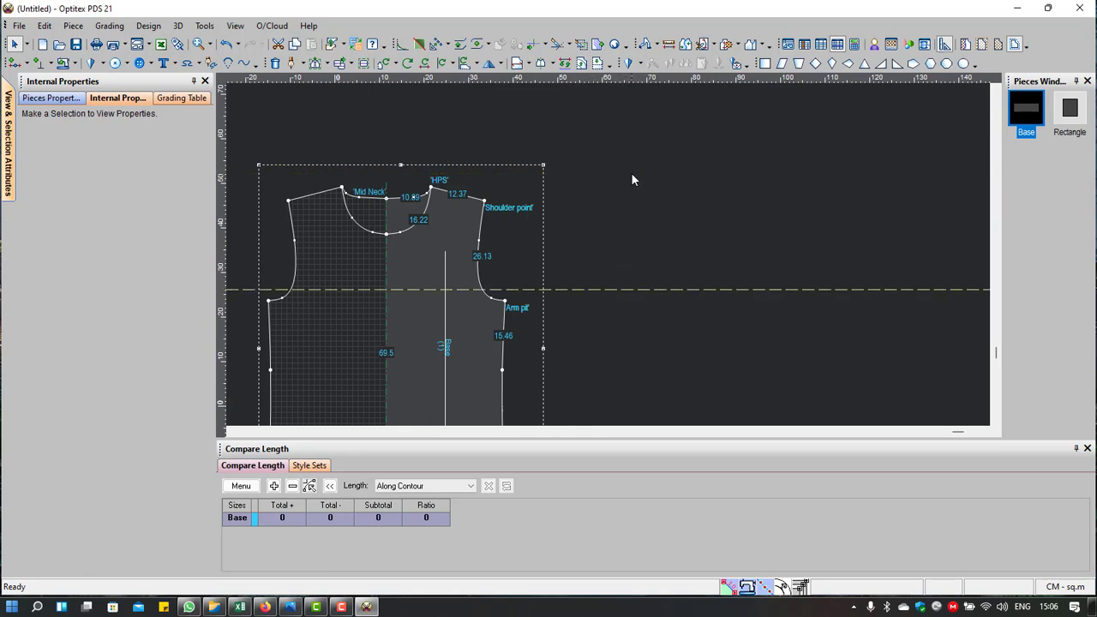
key(Escape)
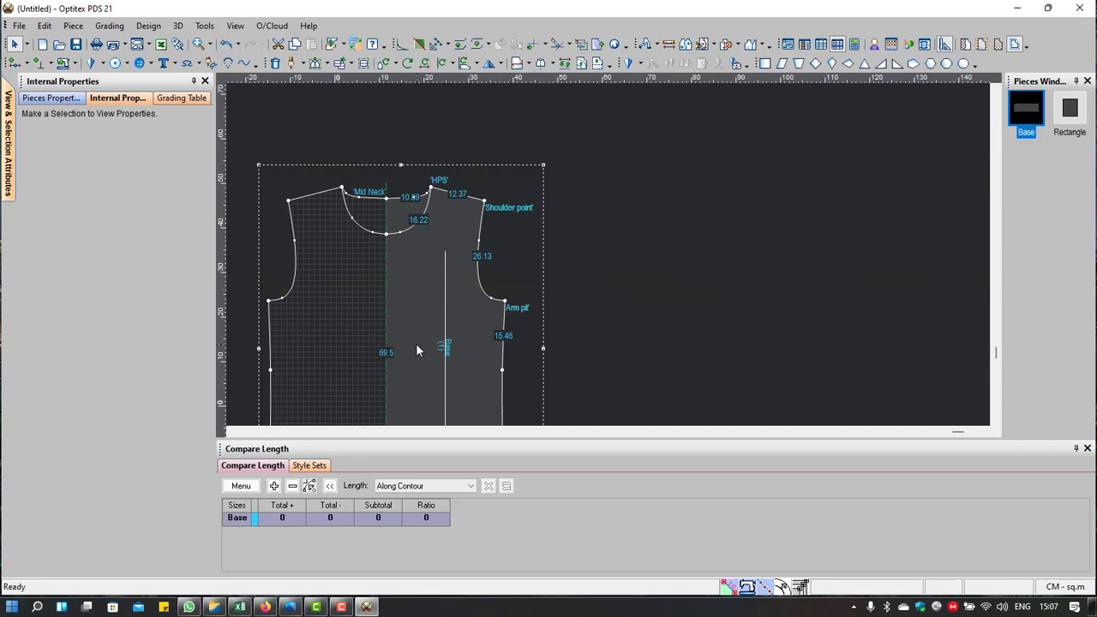
scroll(494, 368, down, 2)
scroll(610, 259, up, 1)
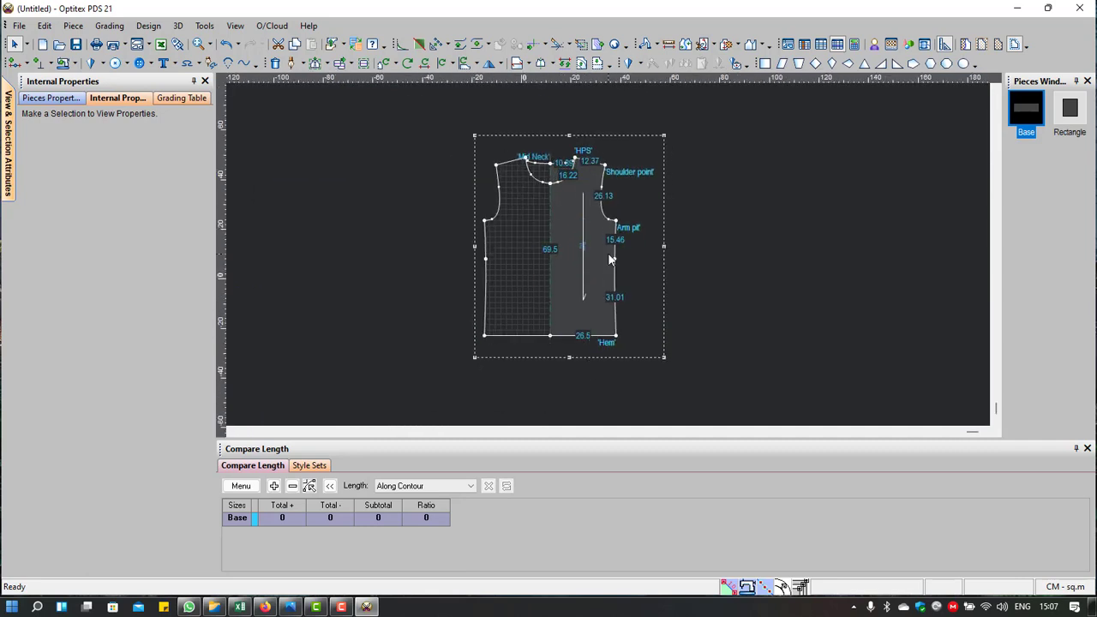
scroll(612, 254, up, 1)
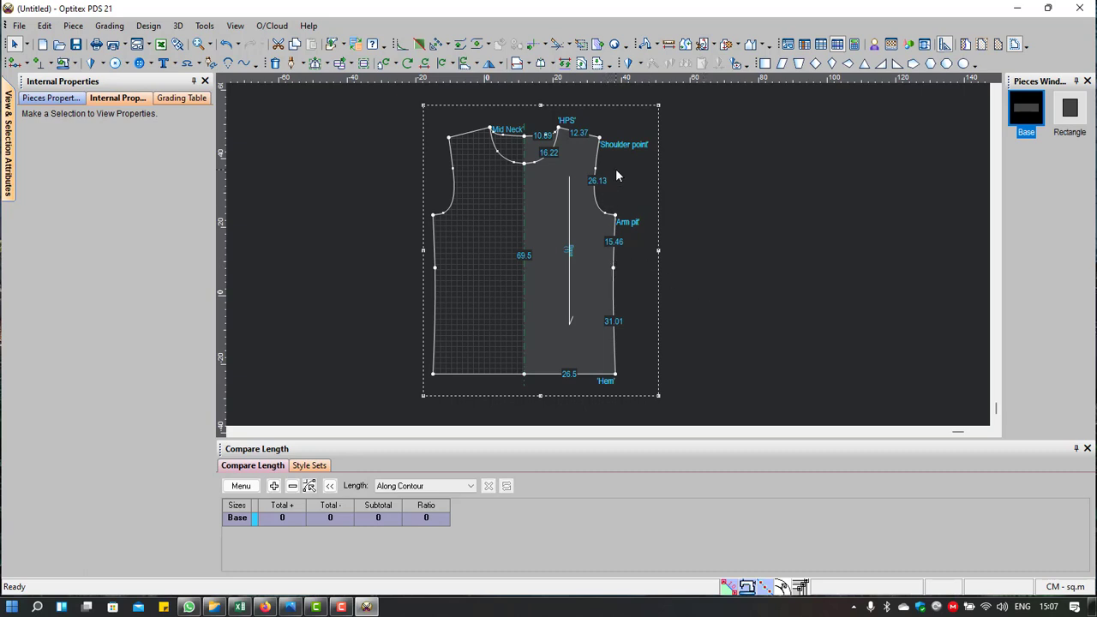
click(668, 43)
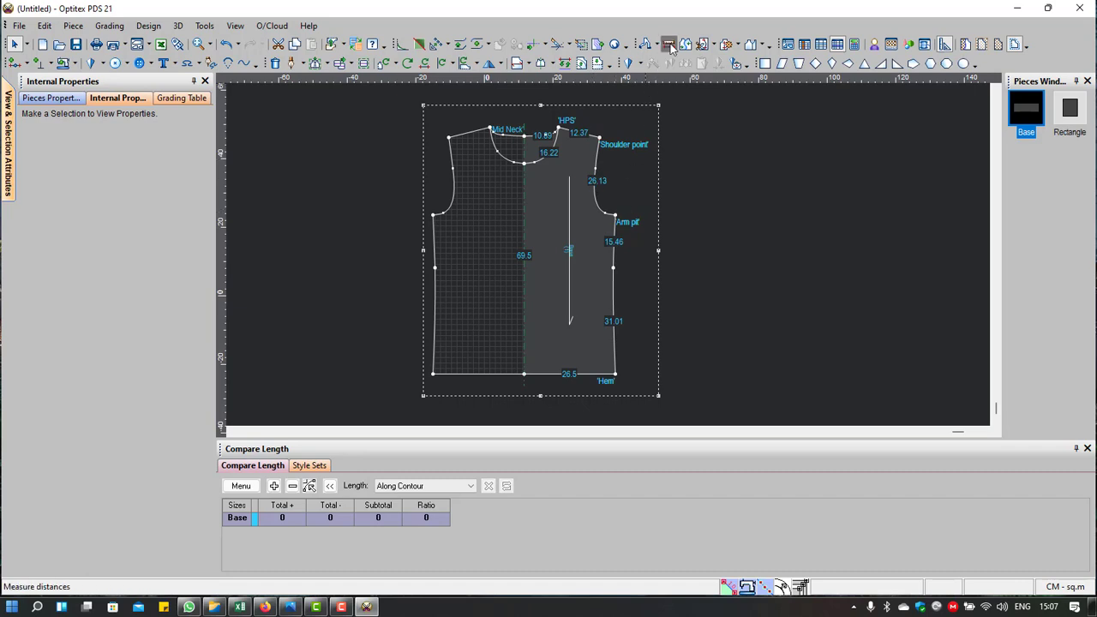
click(599, 137)
click(616, 214)
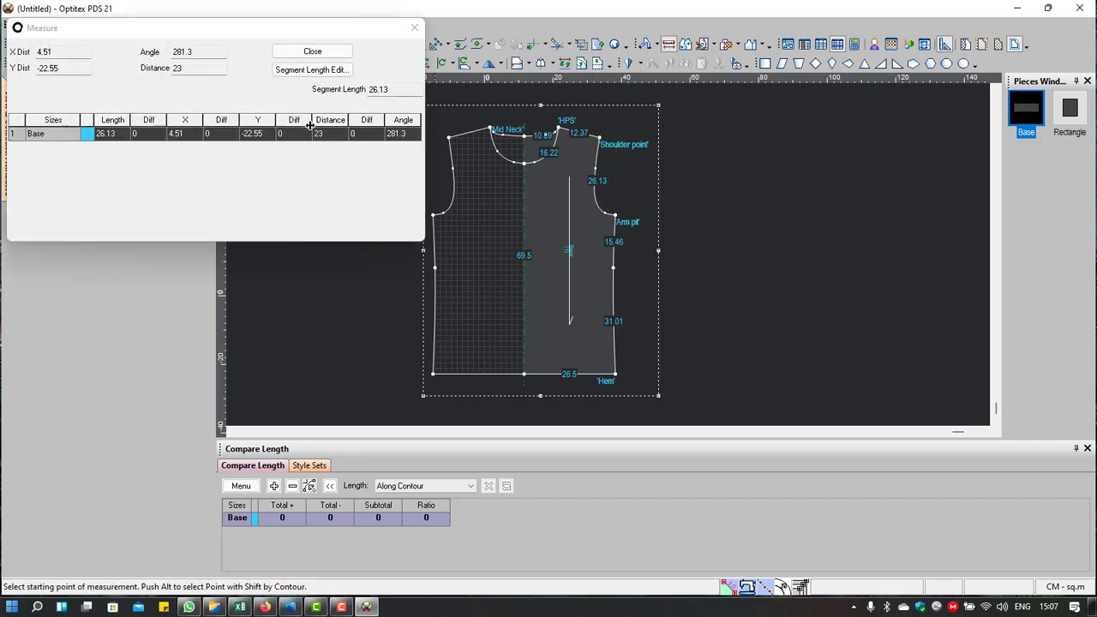
click(312, 51)
scroll(570, 240, up, 2)
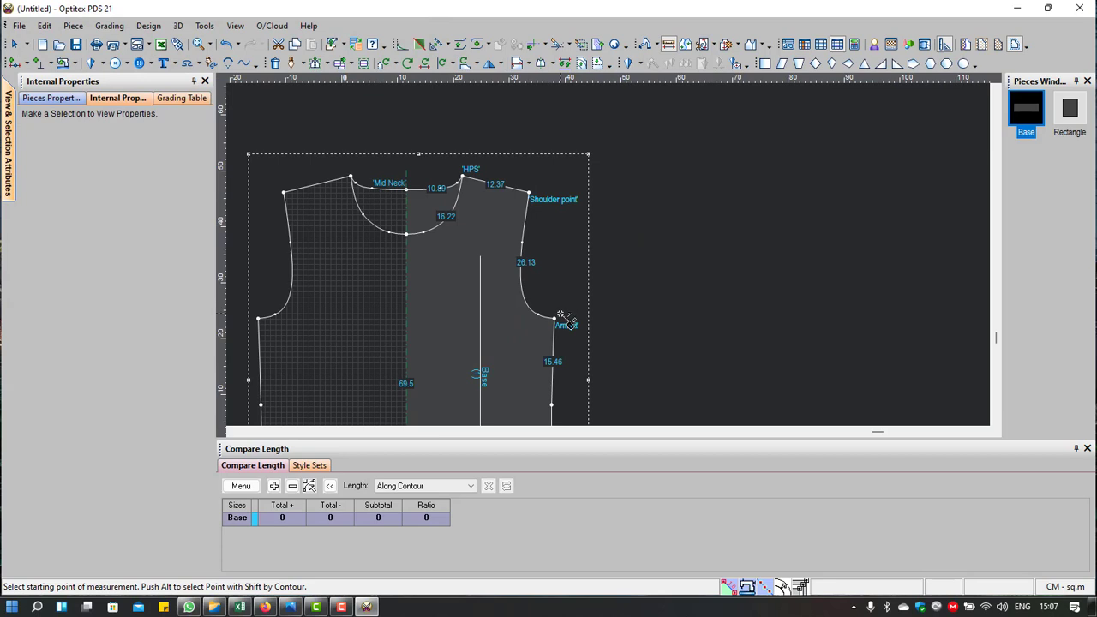
scroll(480, 285, down, 2)
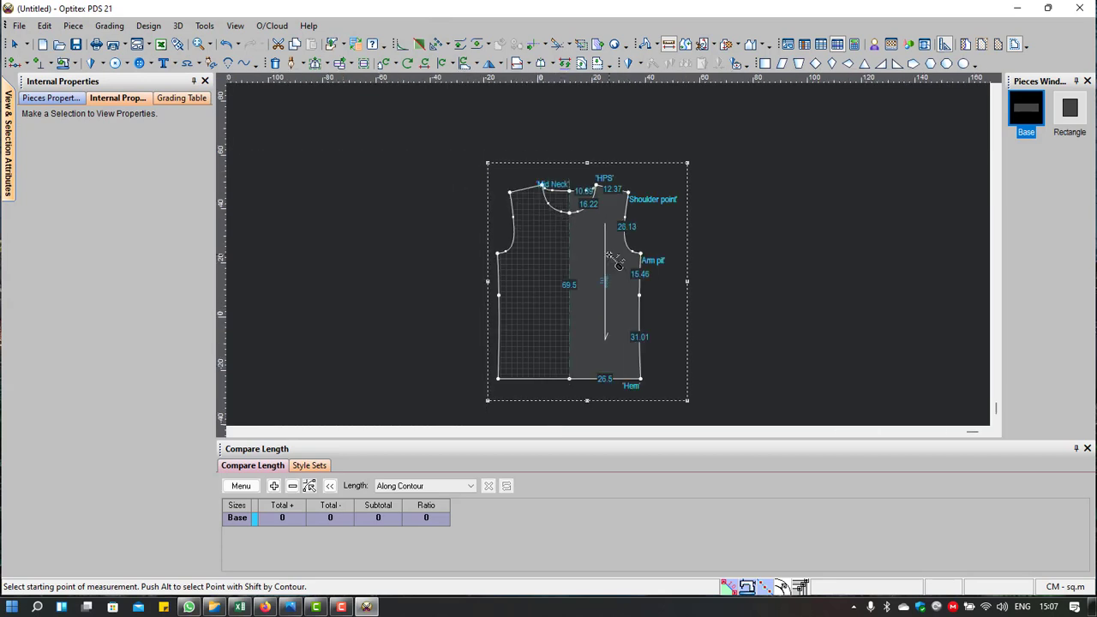
scroll(613, 260, up, 2)
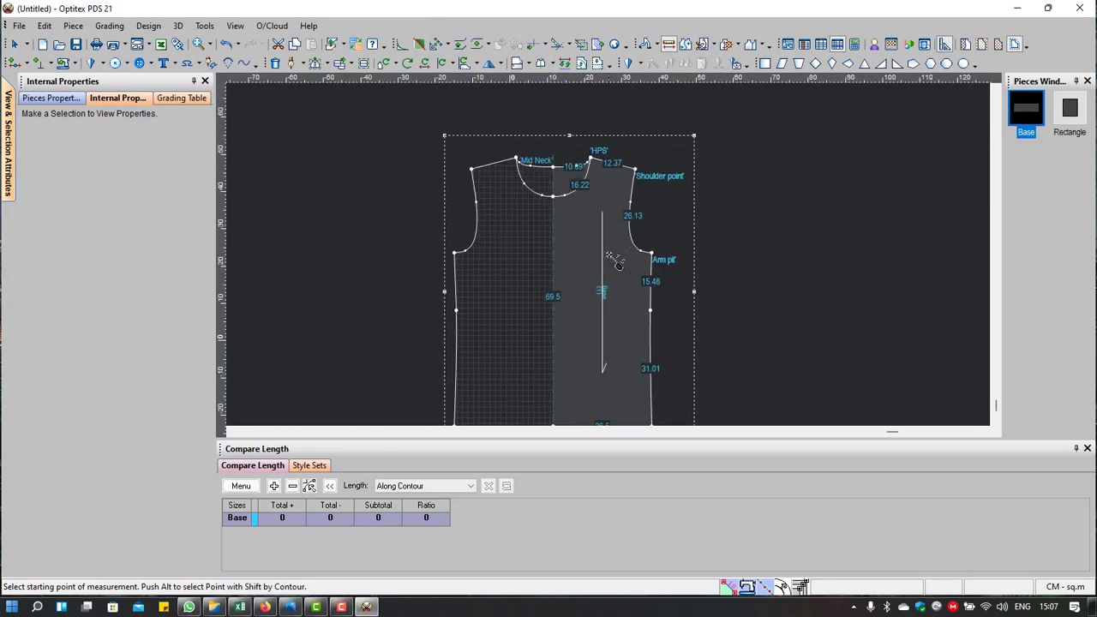
right_click(754, 224)
click(775, 229)
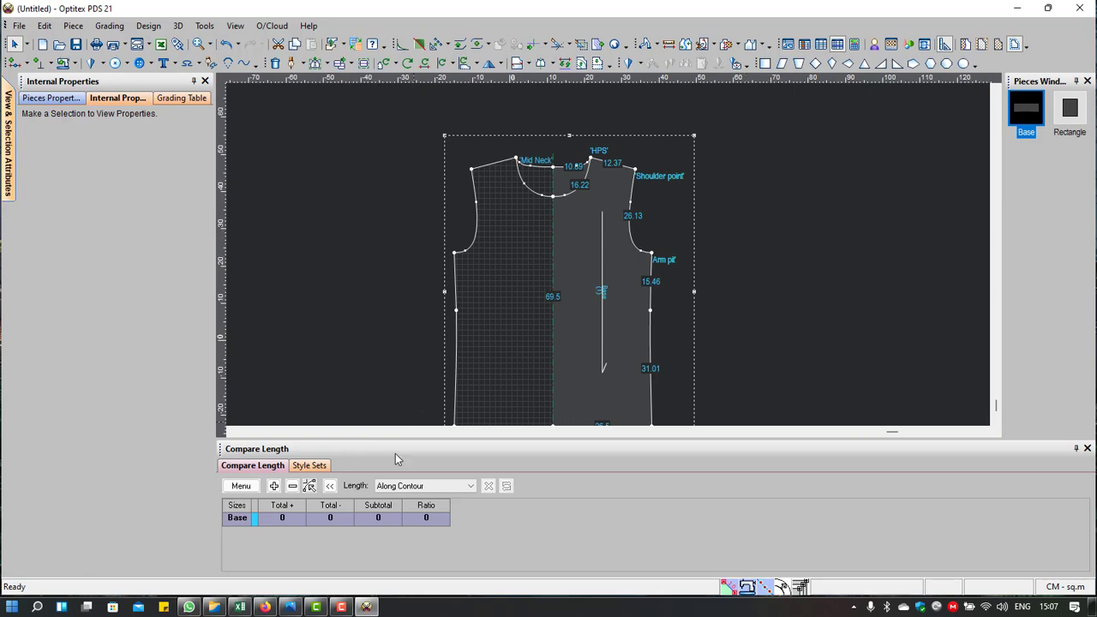
Step: Fill spec sheet rows 13–14 (X FRONT and X BACK) light orange
click(240, 607)
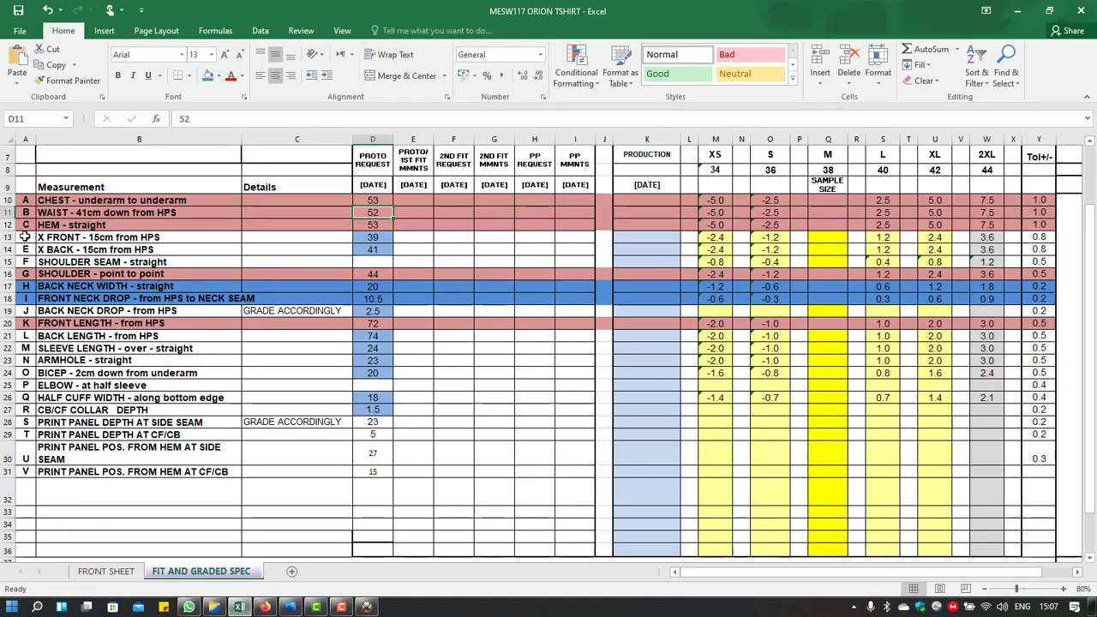
drag(9, 238, 9, 249)
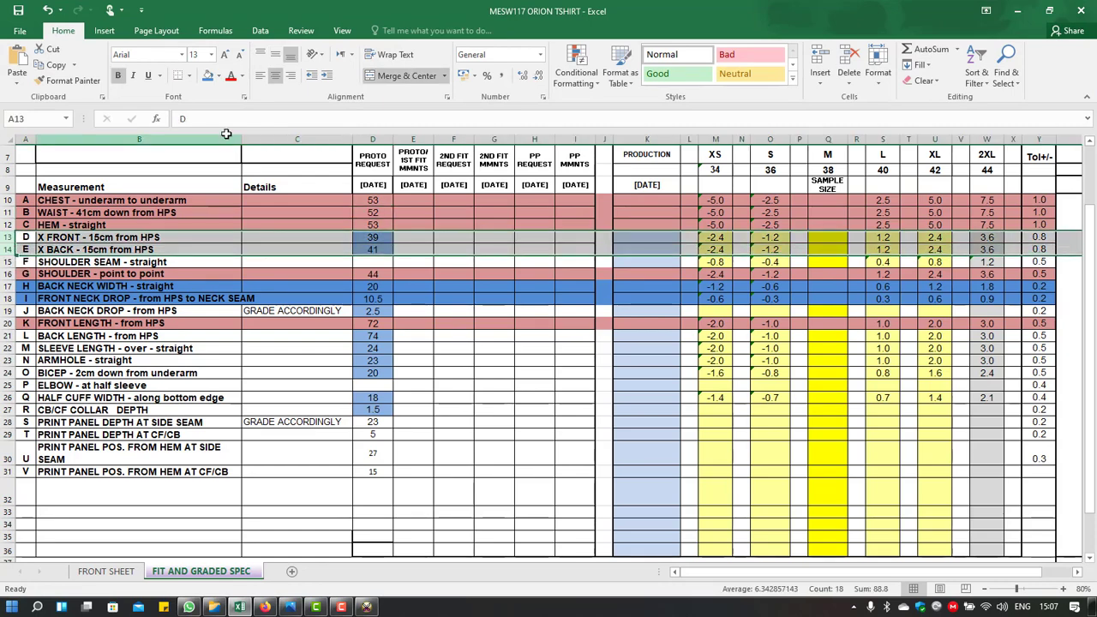
click(217, 75)
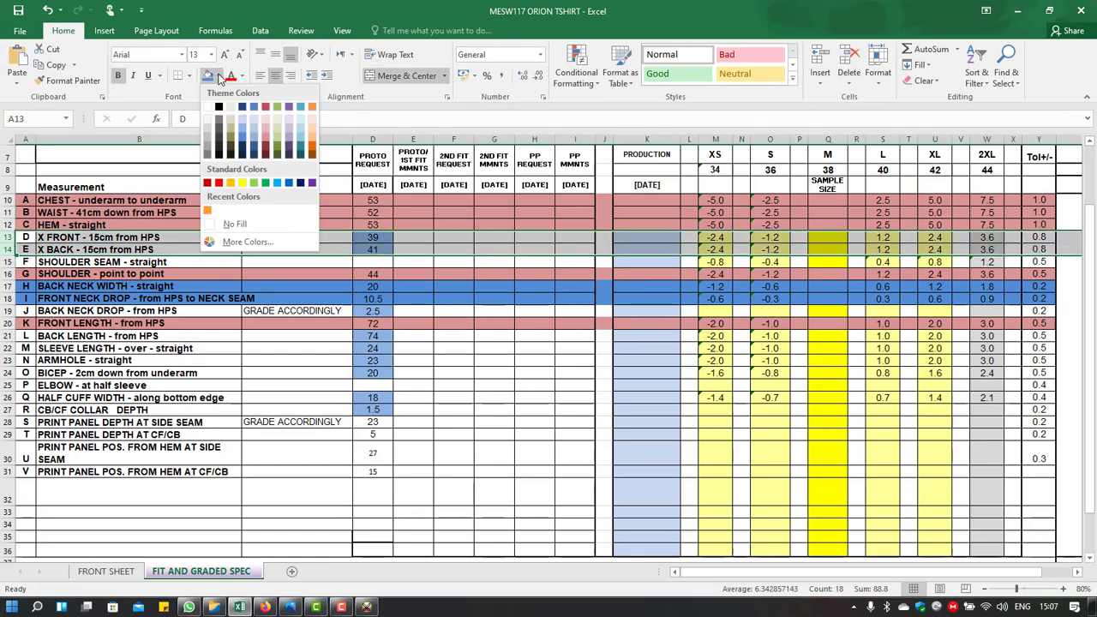
click(312, 142)
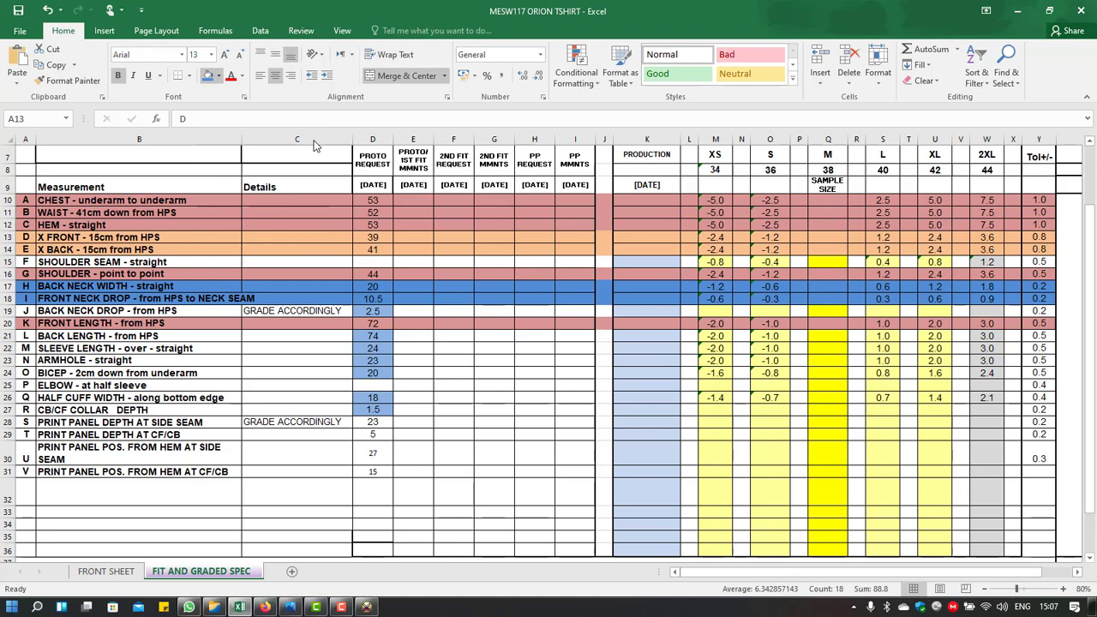
click(381, 247)
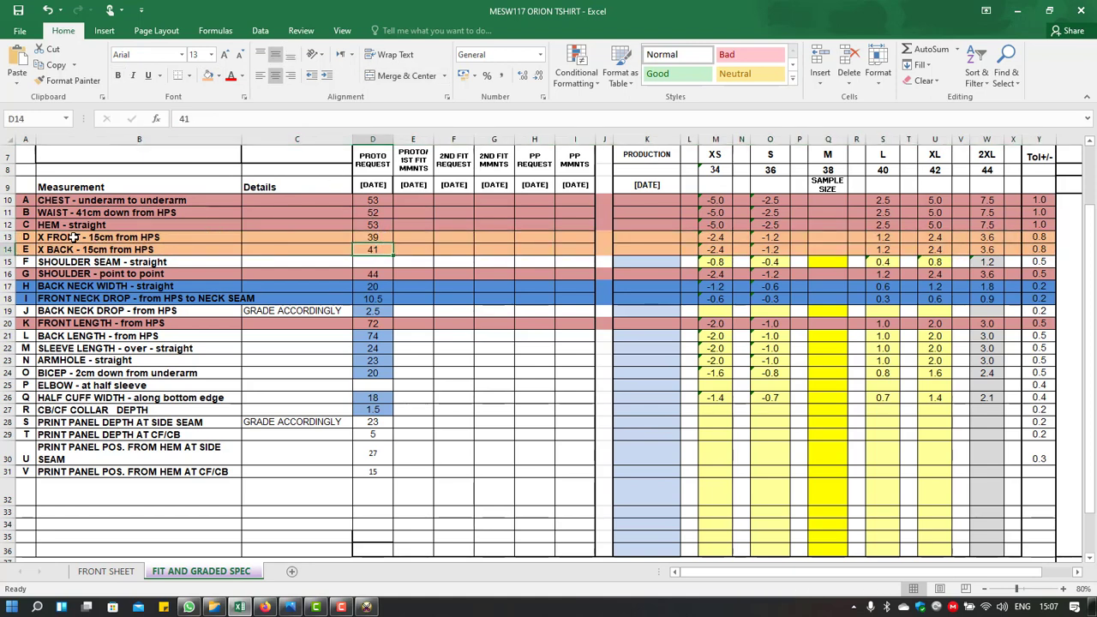
Step: Select the X FRONT label in B13, close the Save As dialog, and minimize Excel
click(107, 240)
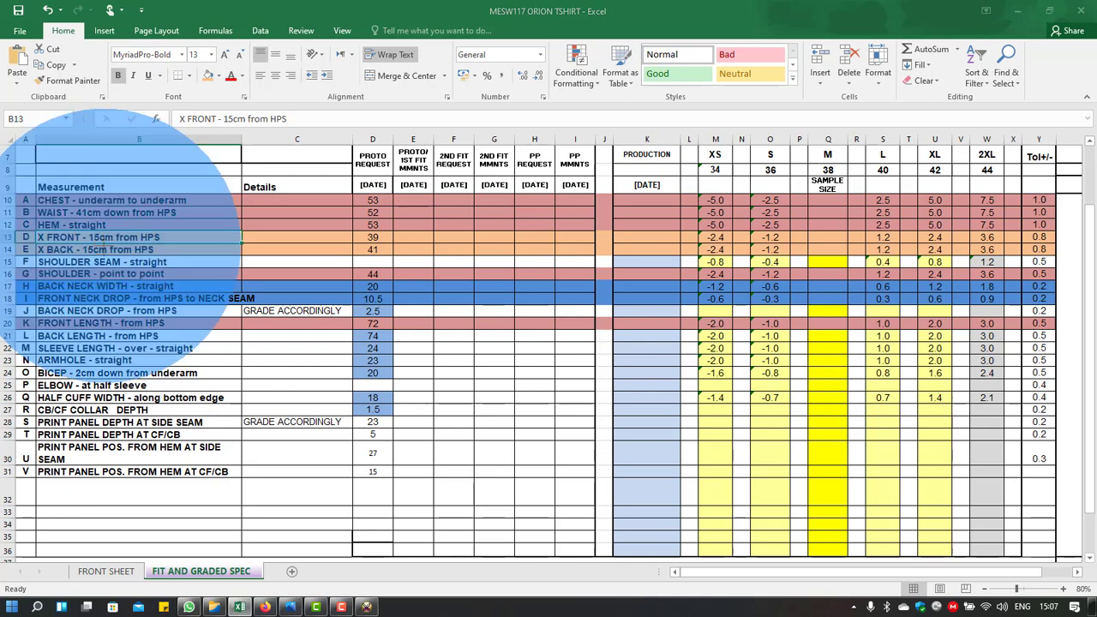
key(F12)
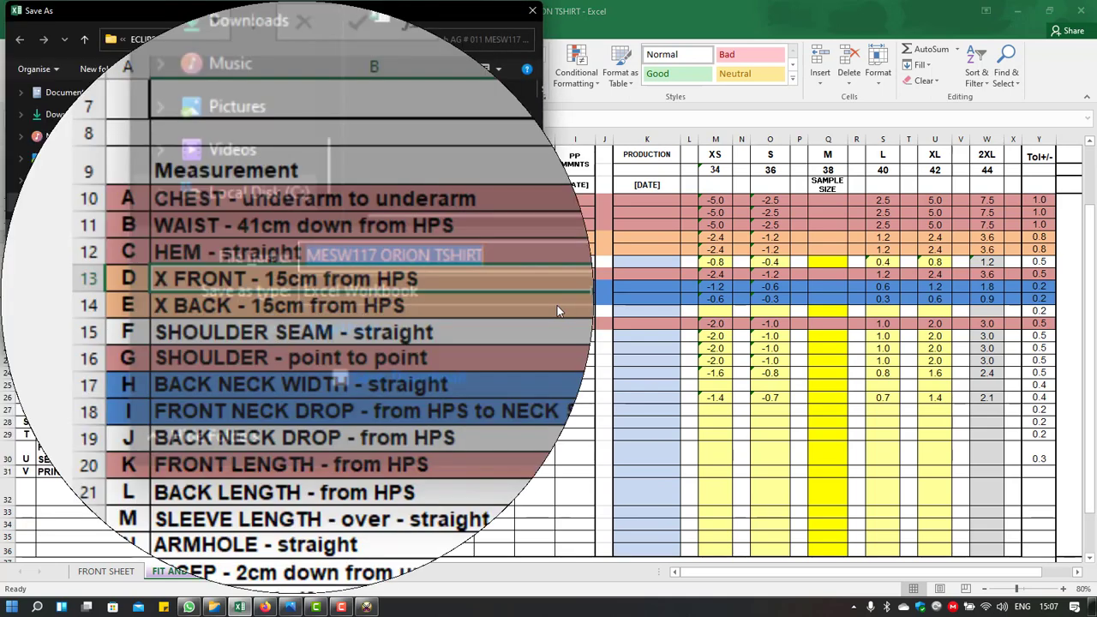
key(Return)
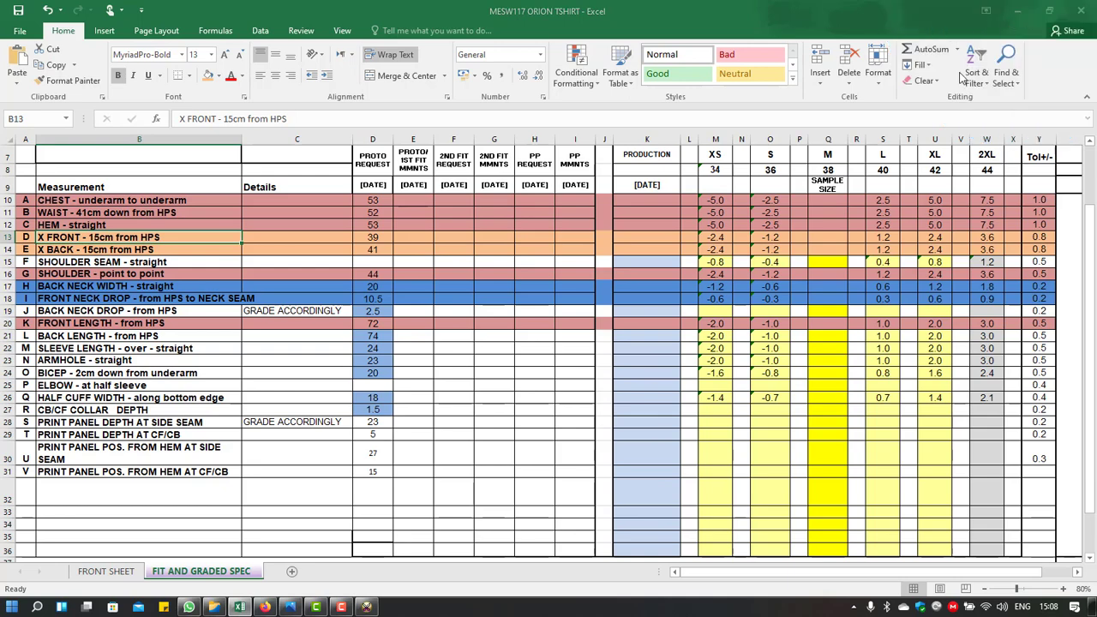
key(F12)
click(532, 11)
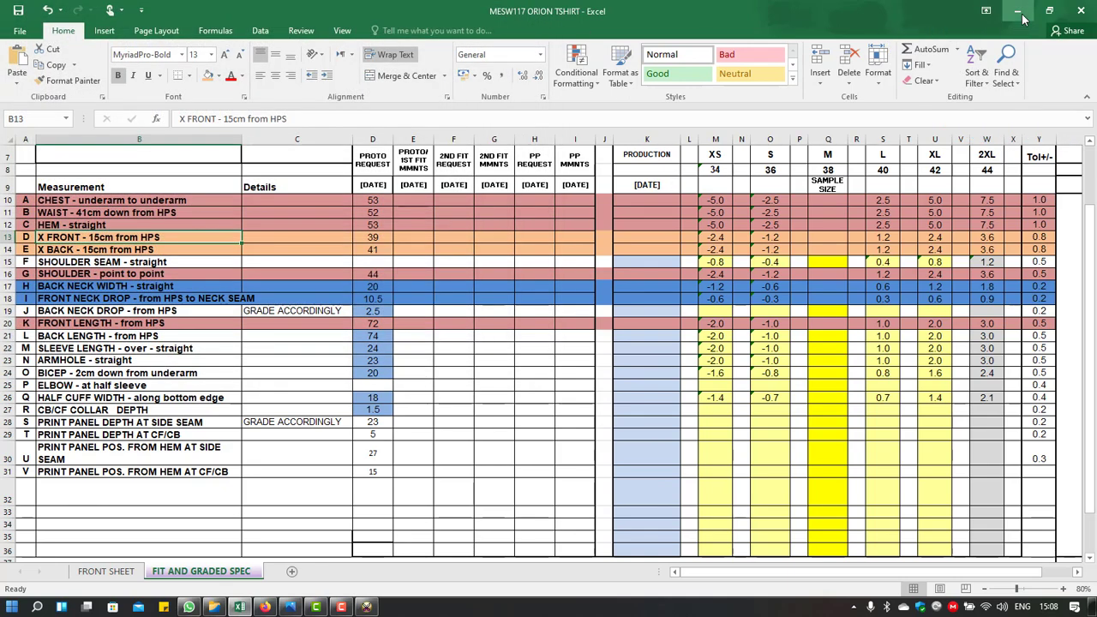
click(1015, 10)
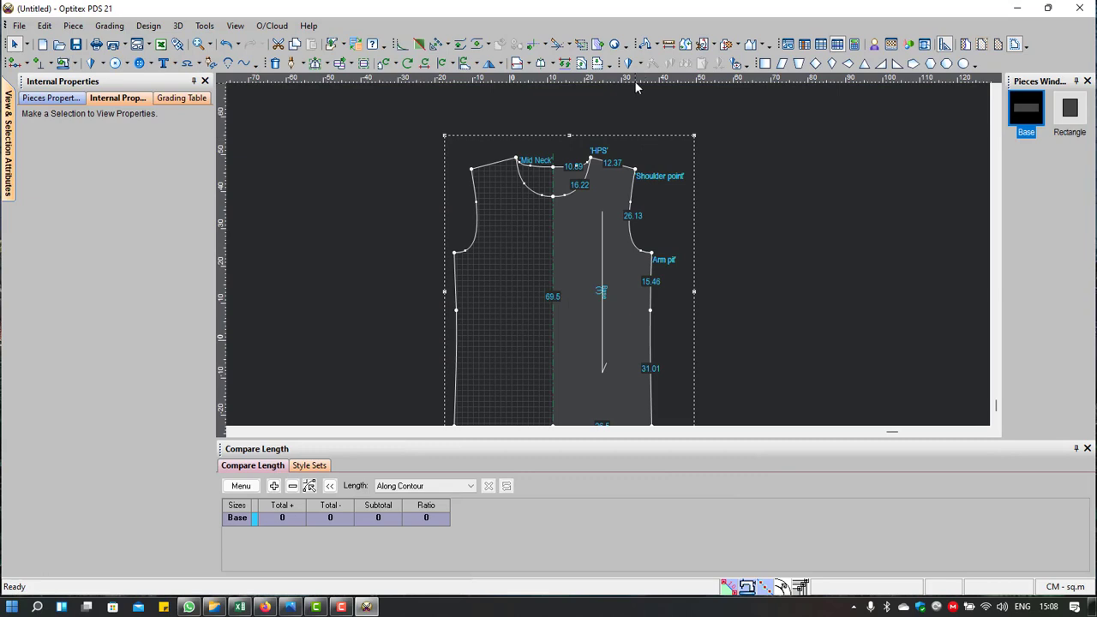
right_click(775, 157)
click(737, 162)
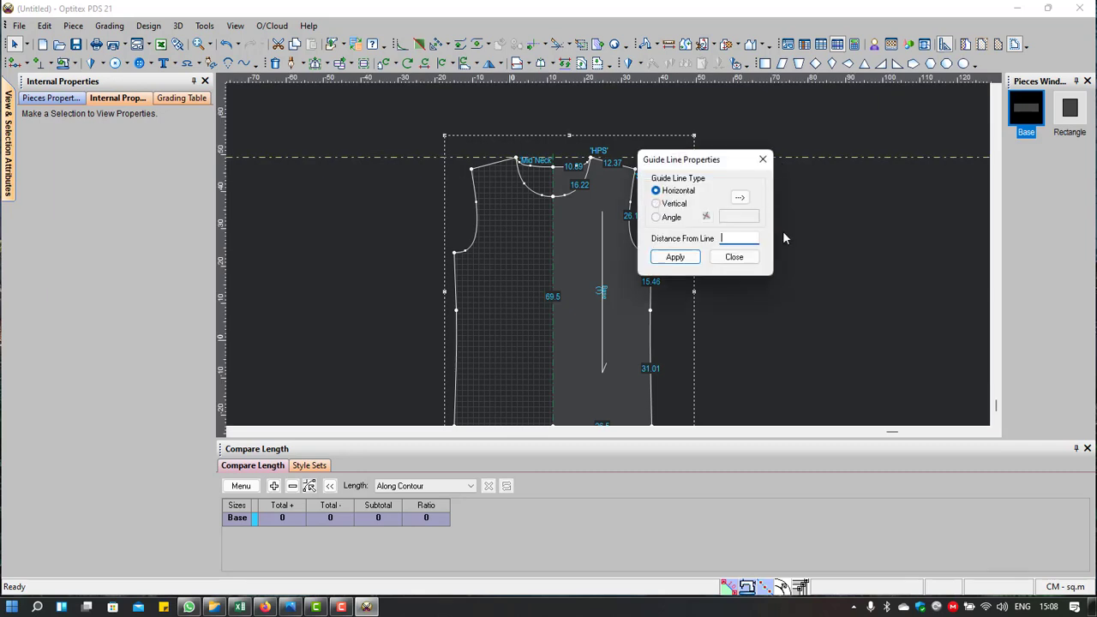
text(-)
text(15)
click(677, 257)
click(733, 257)
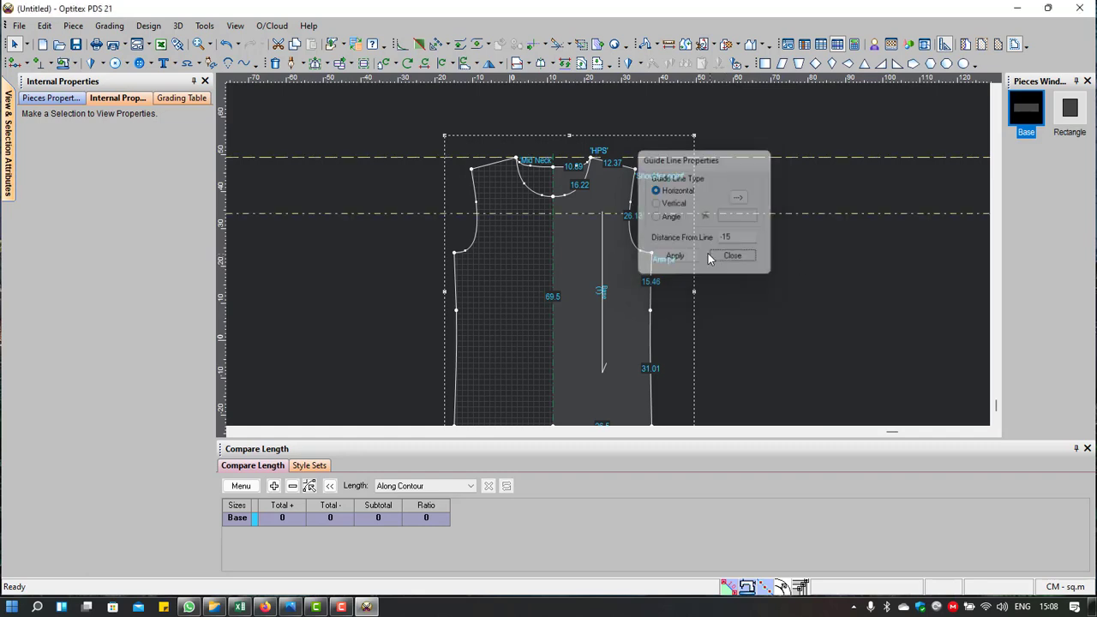
click(668, 44)
scroll(619, 263, up, 2)
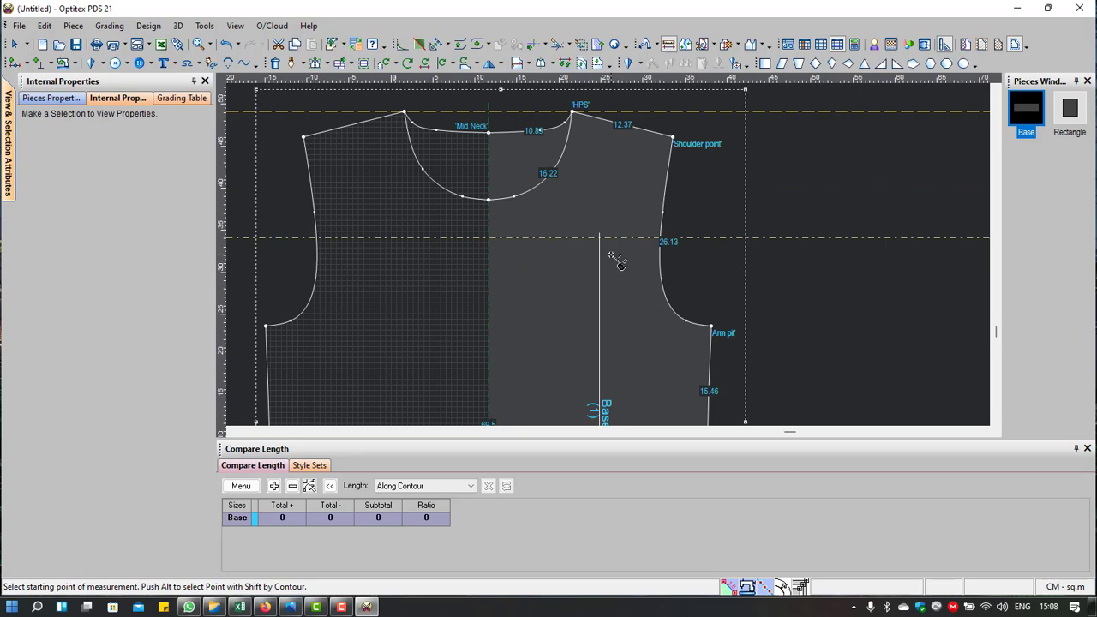
click(662, 237)
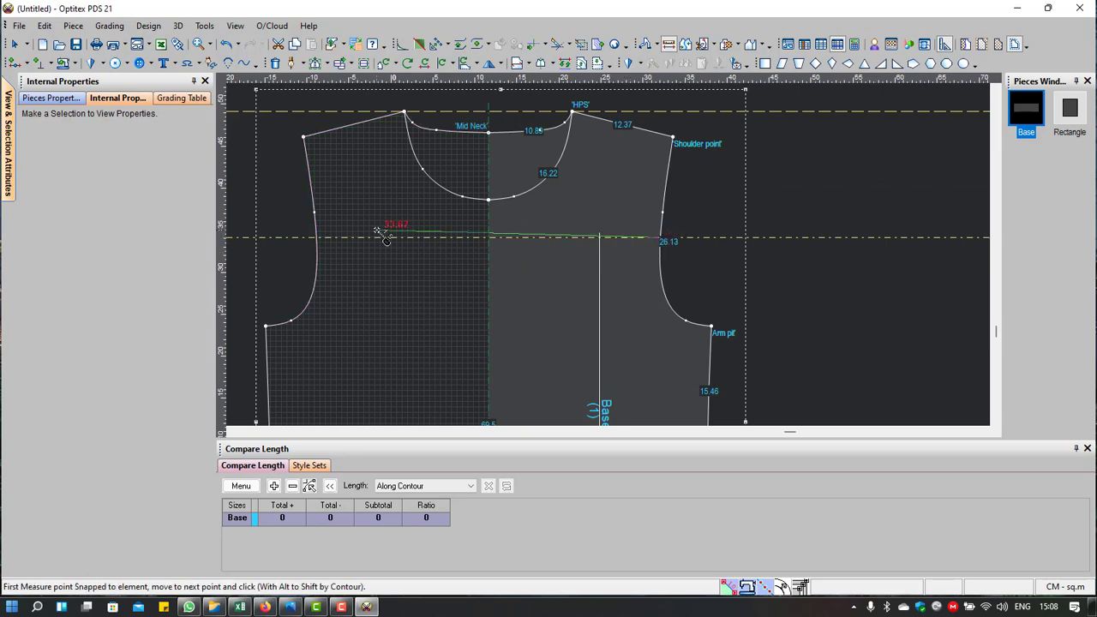
click(318, 238)
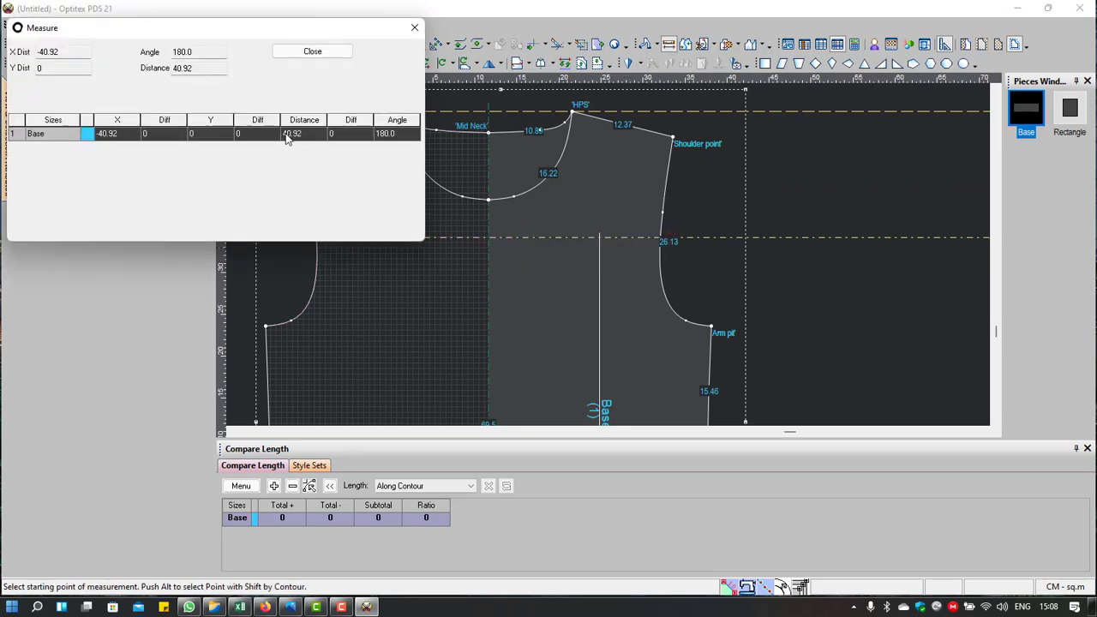
click(313, 51)
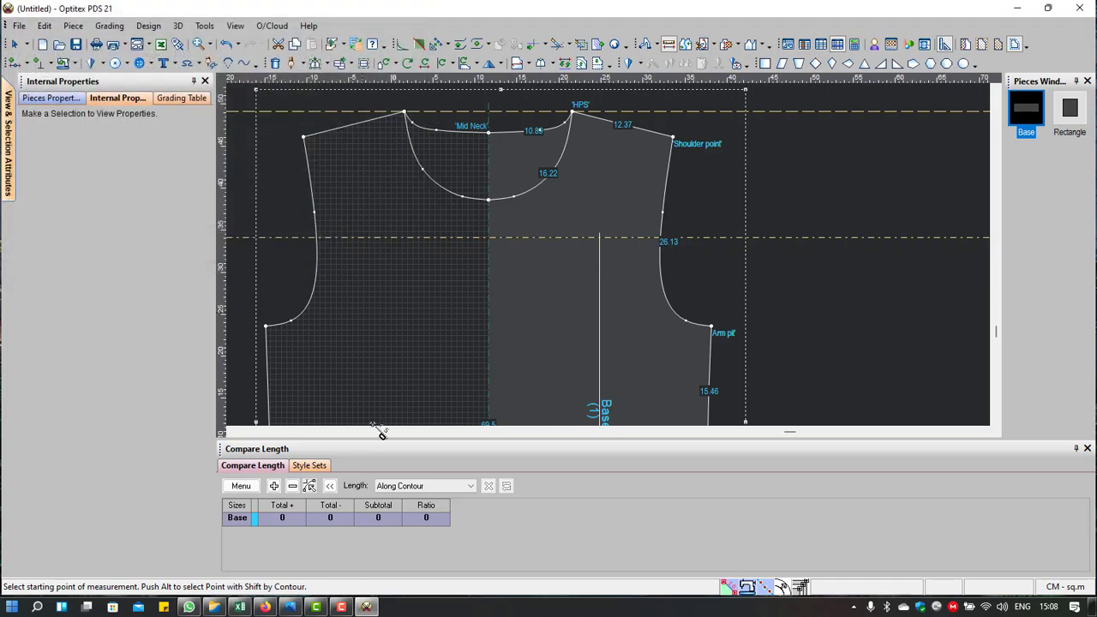
click(240, 606)
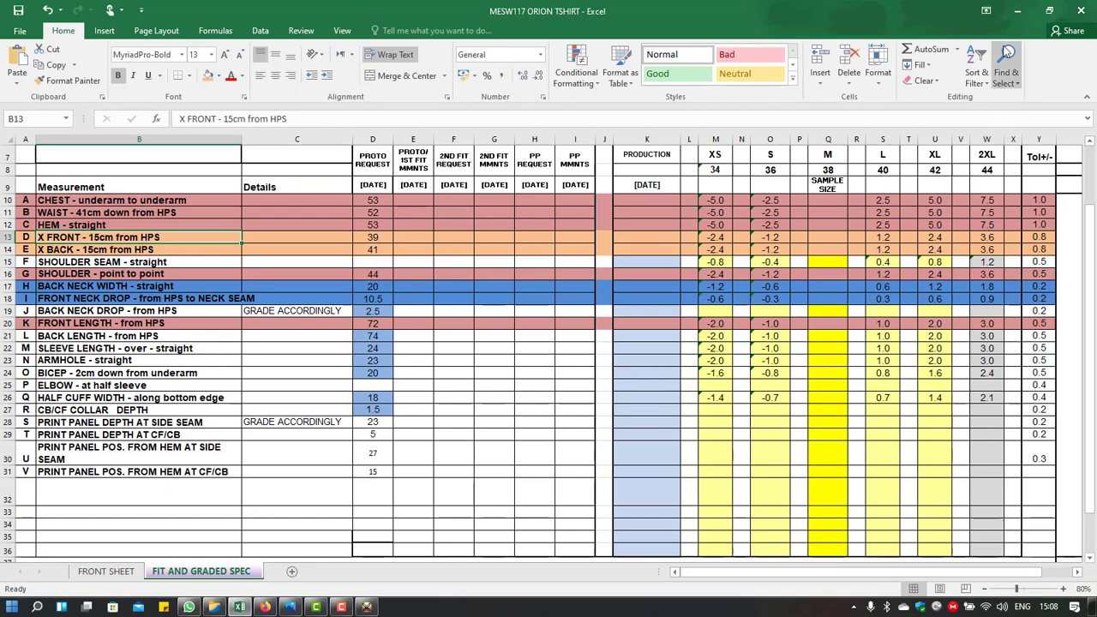
click(1017, 10)
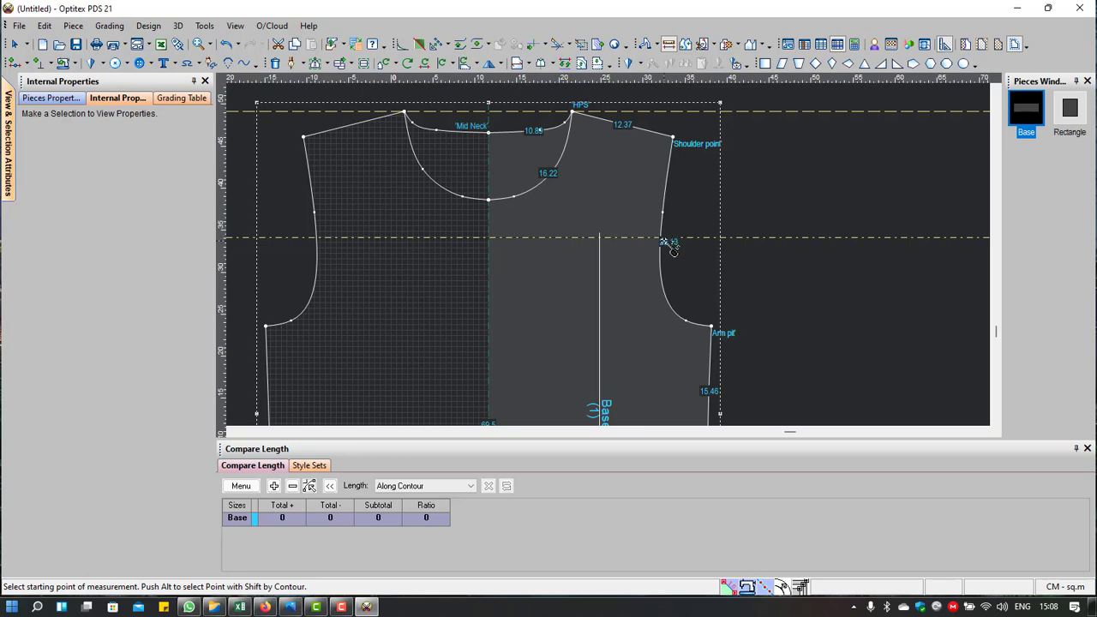
Step: Move the armhole point on the cross line 1 cm inward (X -1, Y 0)
key(Escape)
drag(686, 196, 656, 259)
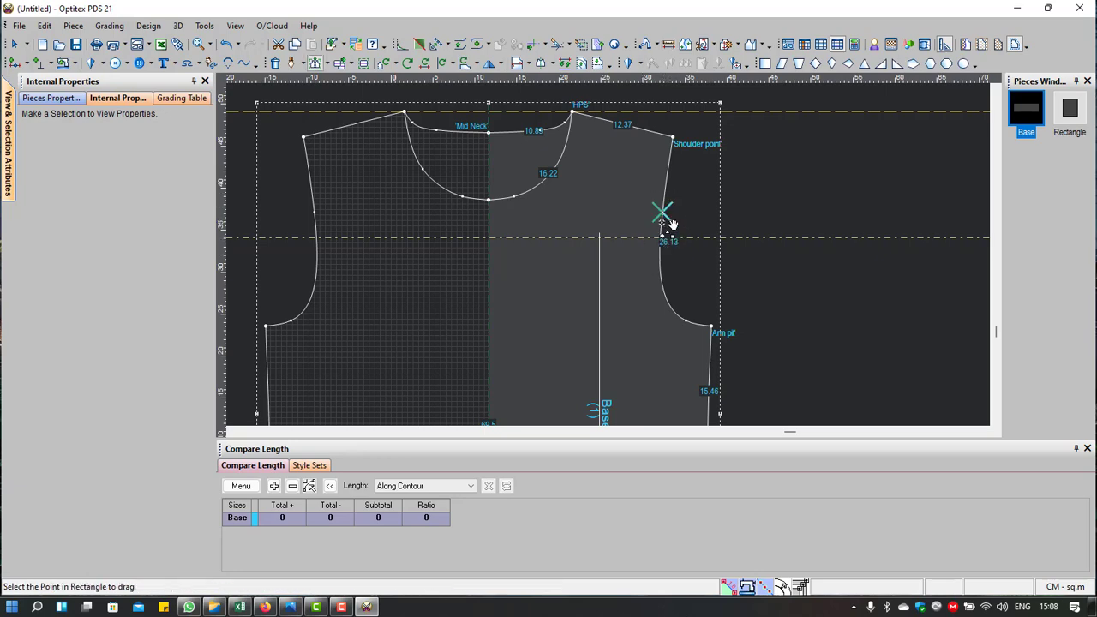
drag(673, 215, 661, 214)
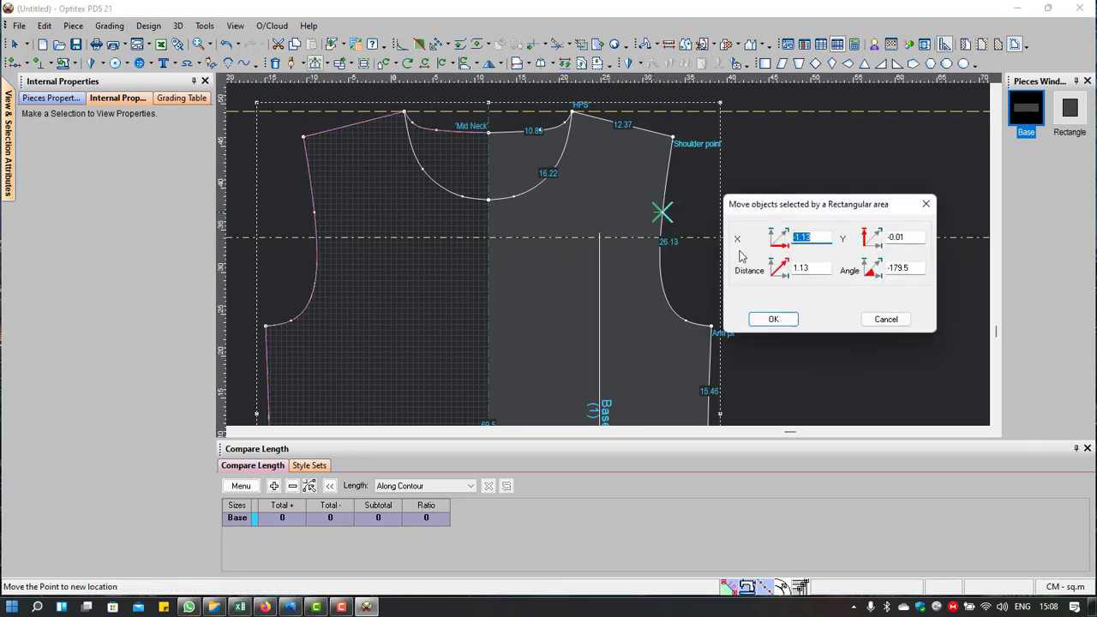
text(-1)
key(Tab)
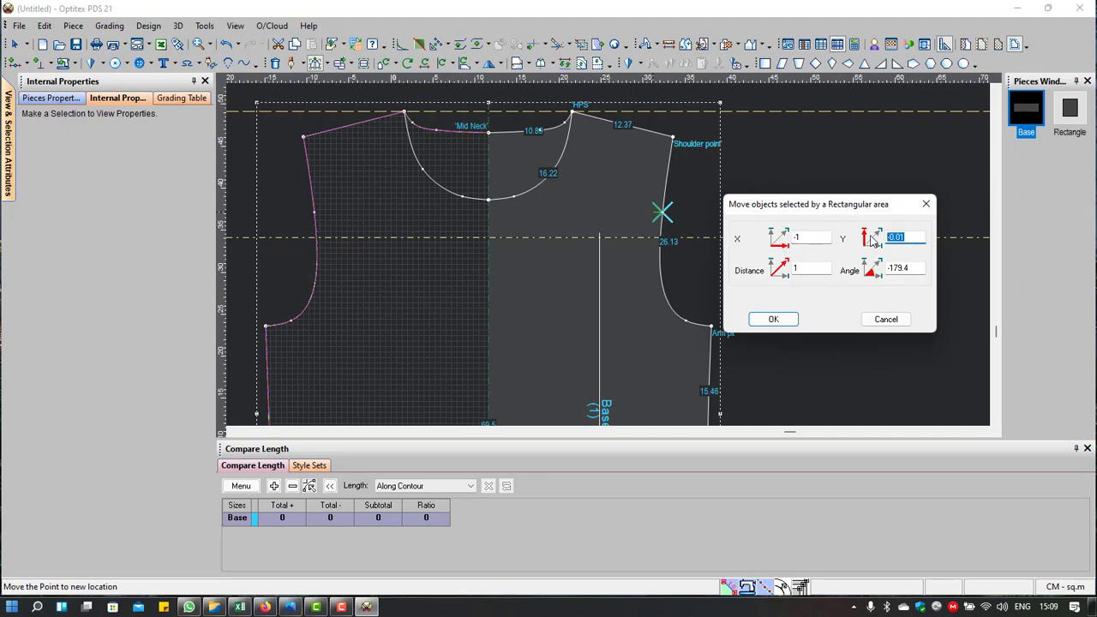
text(0)
click(773, 318)
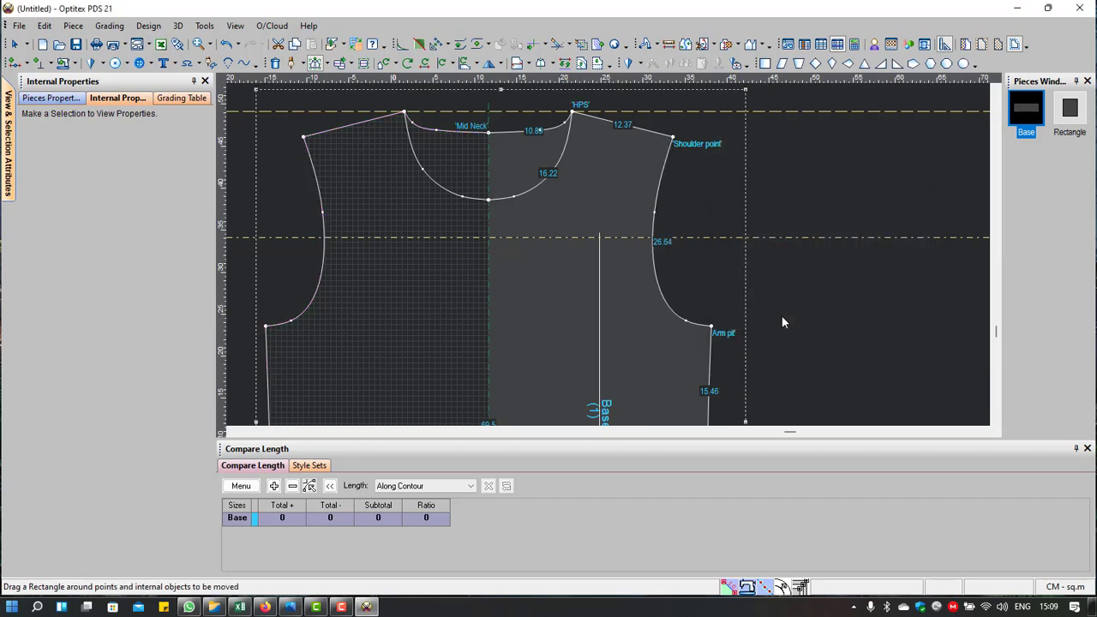
Step: Measure the across-front width between the armholes, reading 39.04 cm
click(668, 44)
click(652, 240)
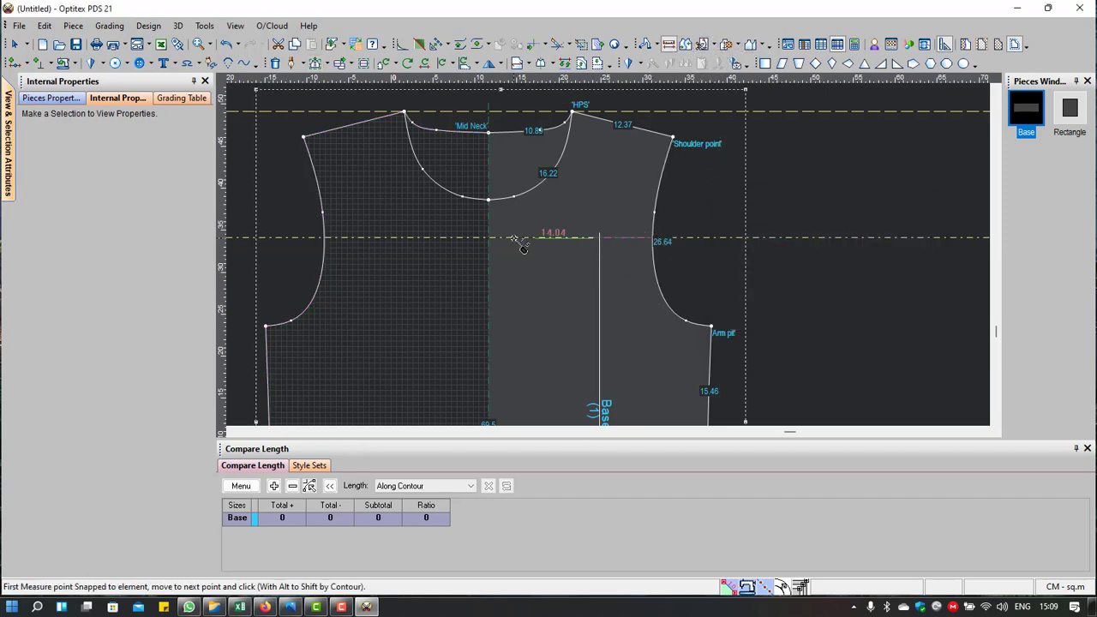
click(325, 238)
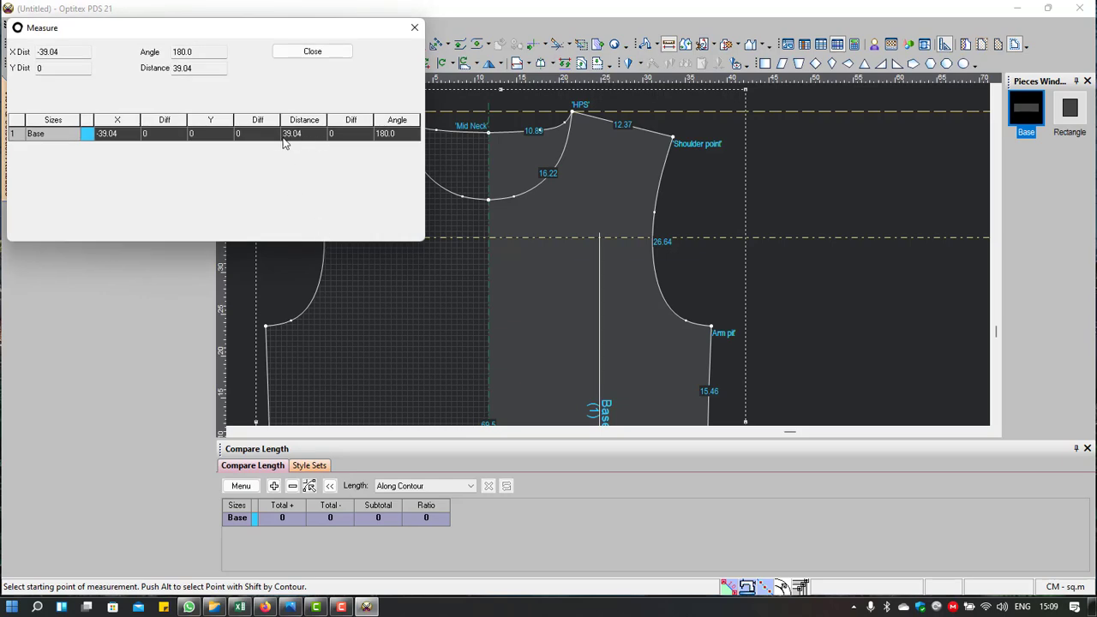
click(312, 51)
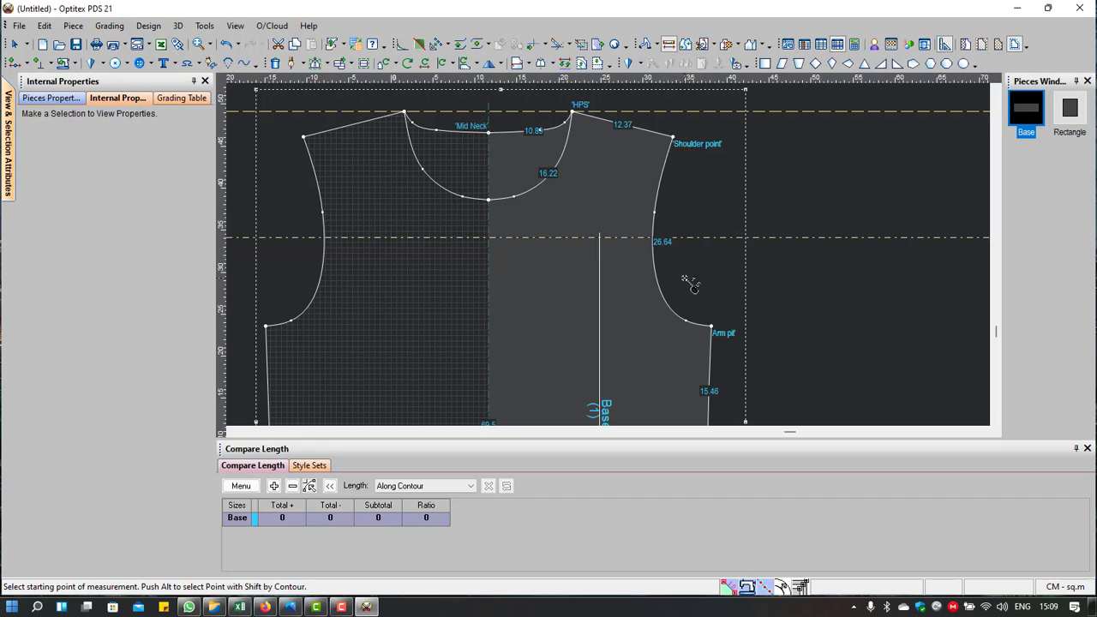
key(Escape)
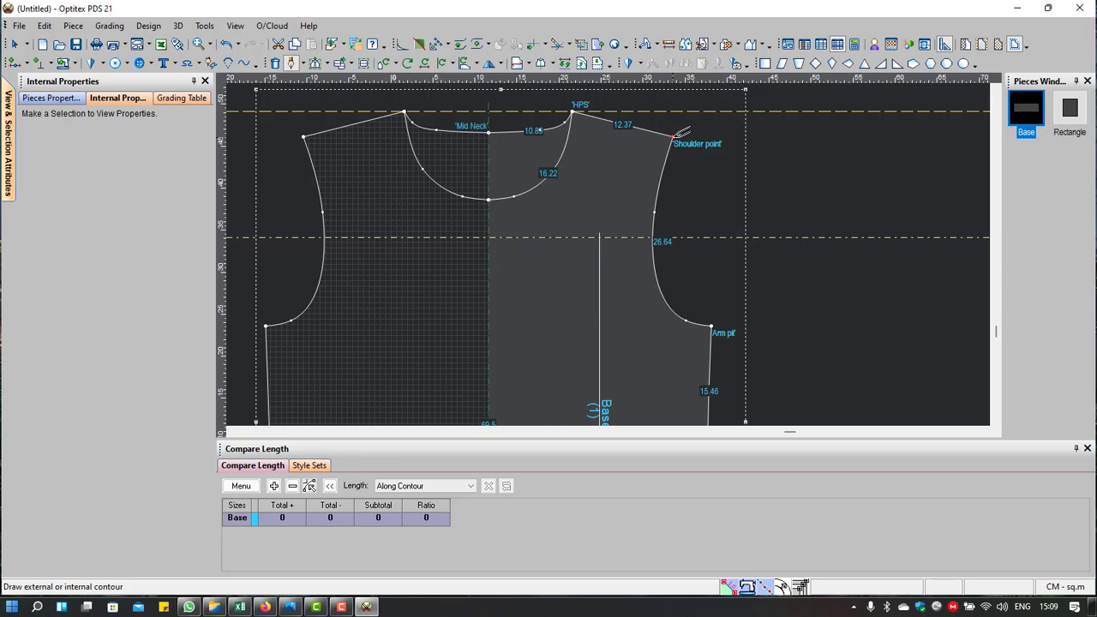
Step: Draw a straight internal line from the Shoulder point down to the Arm pit
click(678, 134)
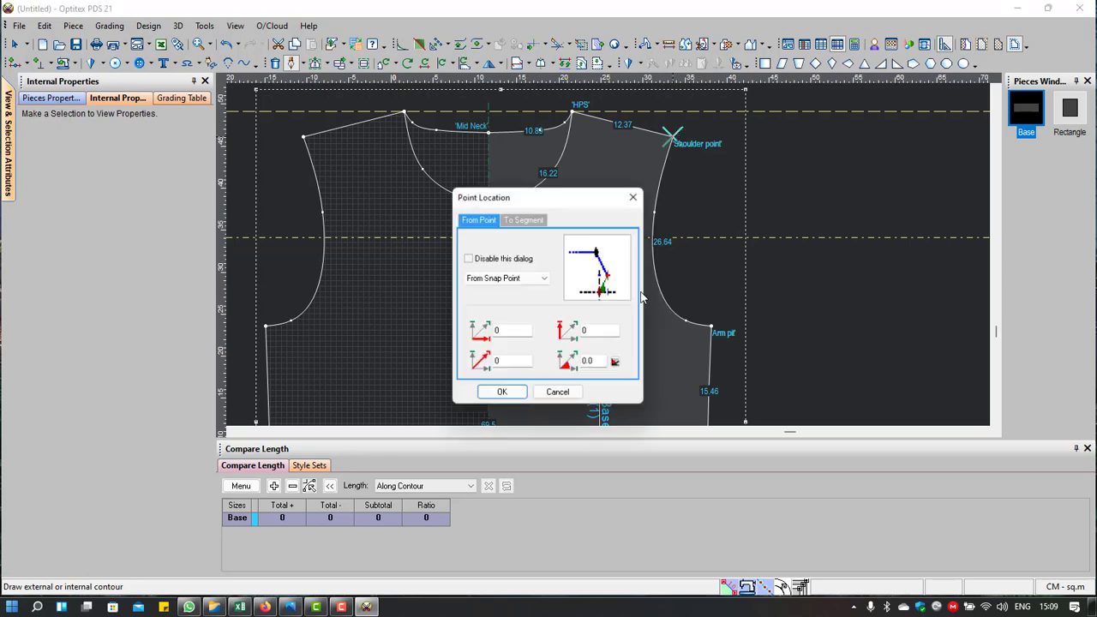
click(504, 392)
click(711, 326)
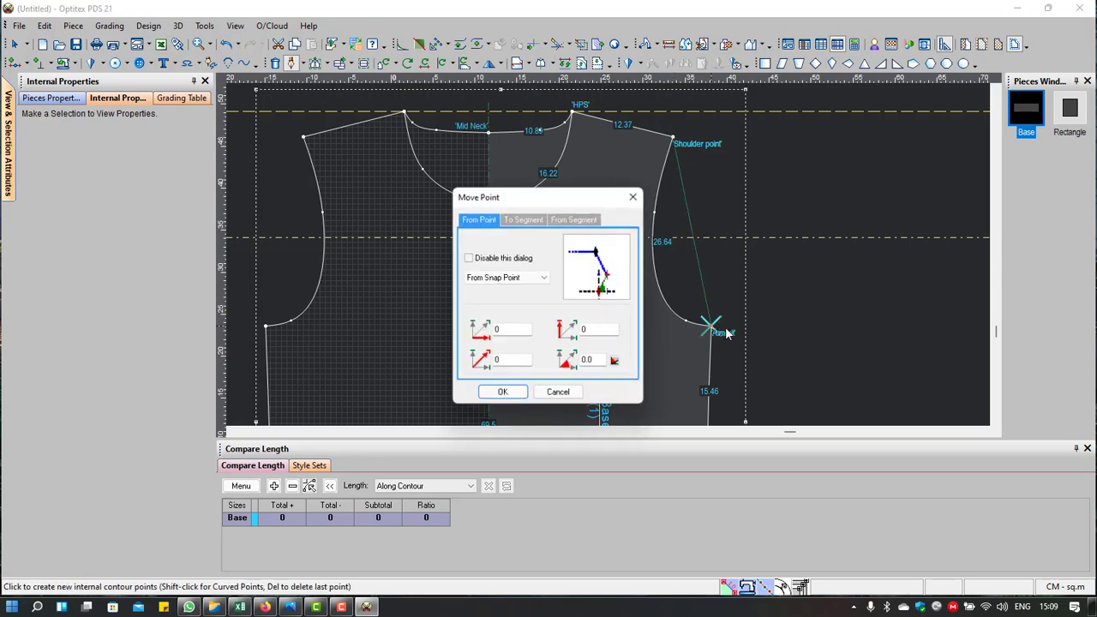
click(502, 390)
right_click(853, 271)
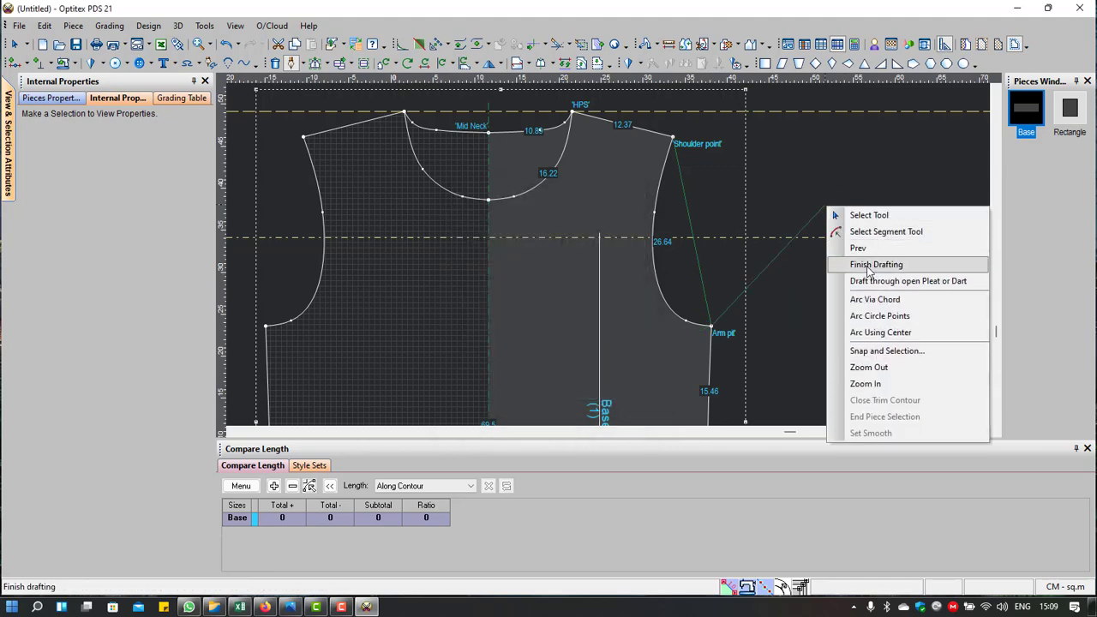
click(867, 264)
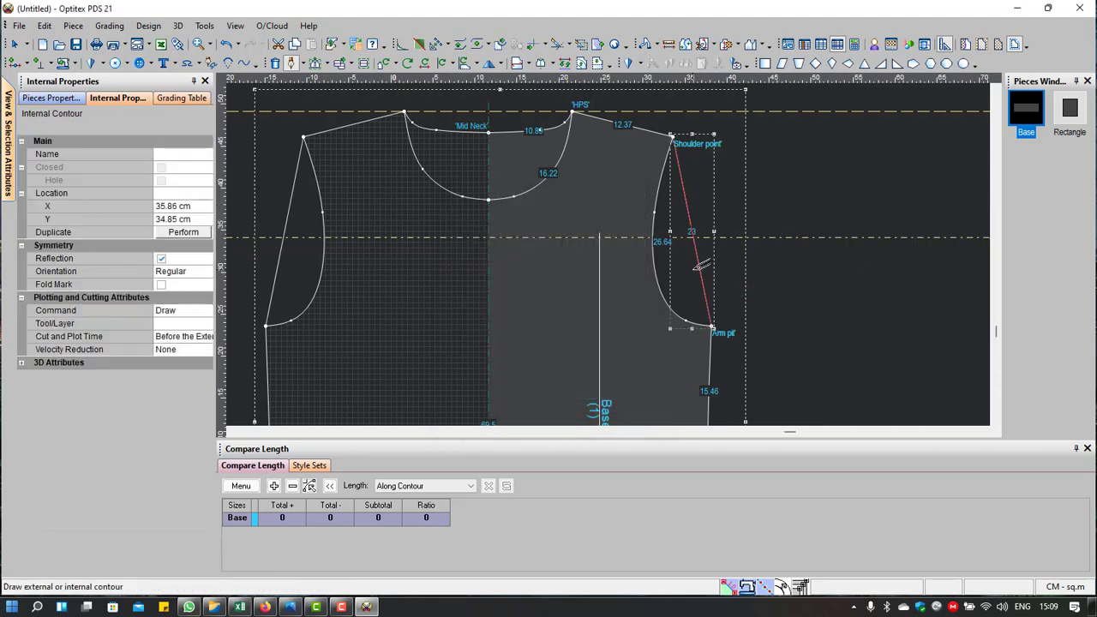
Step: Bend the new line inward by moving a point along it
key(p)
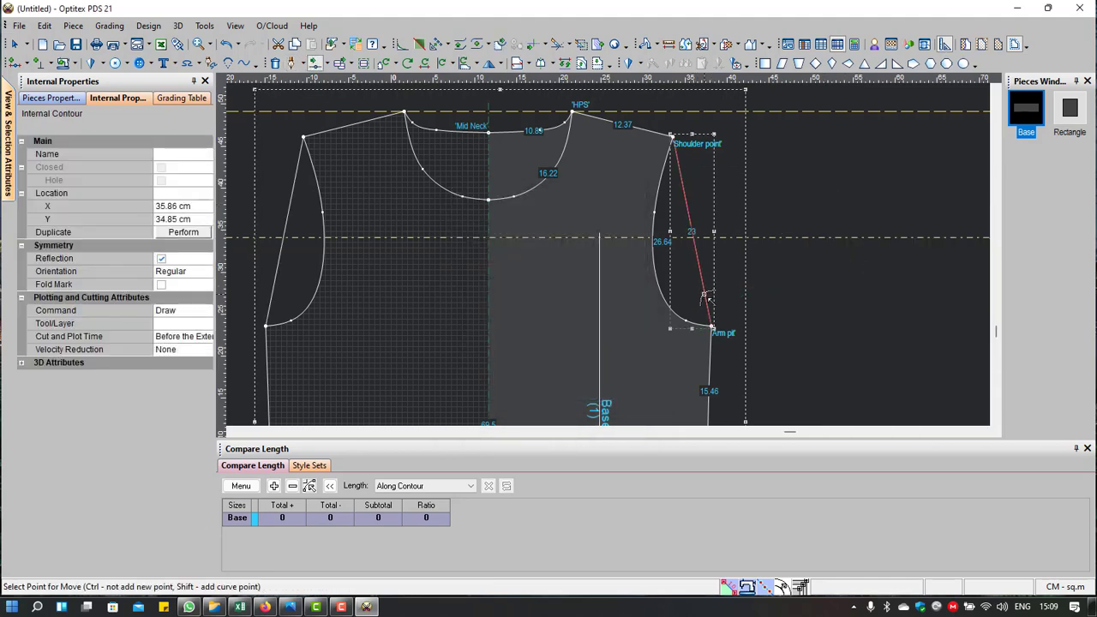
click(702, 297)
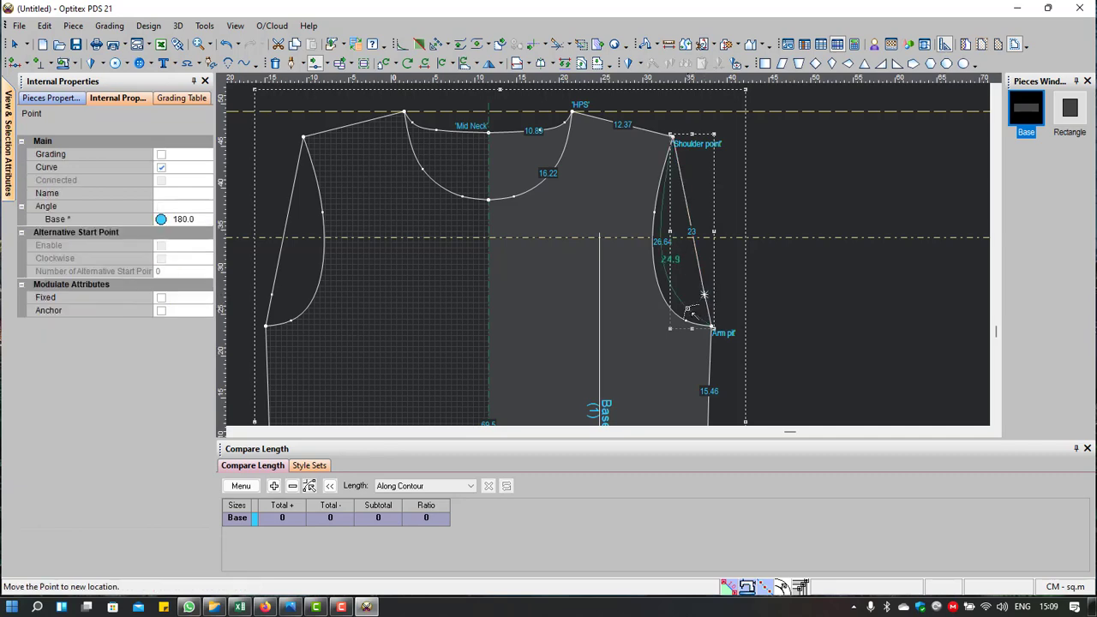
click(690, 313)
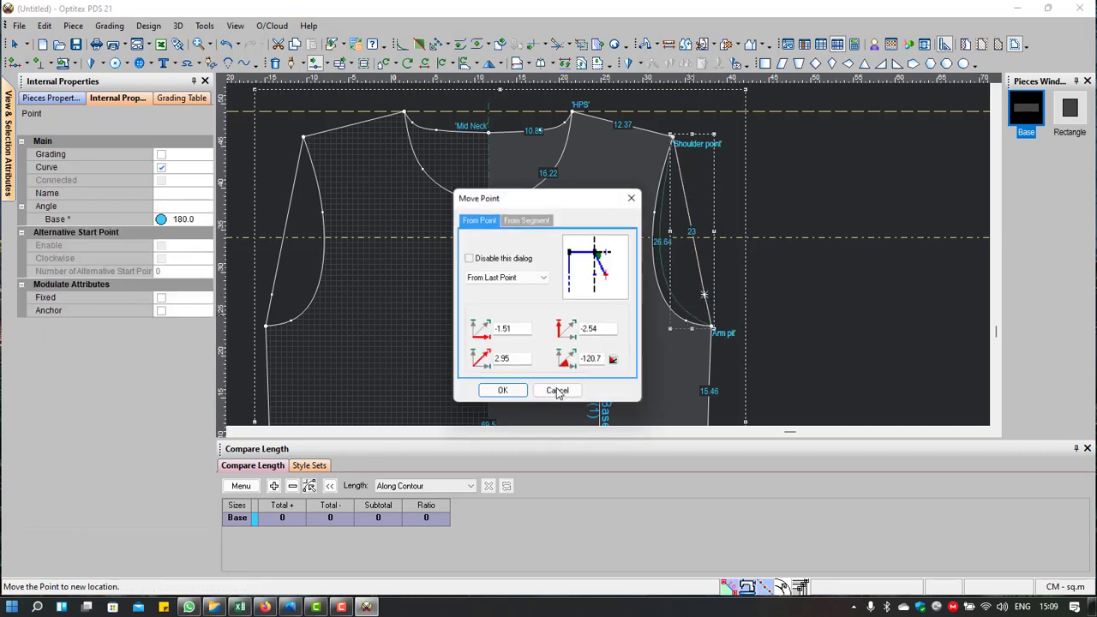
click(501, 394)
scroll(583, 274, down, 1)
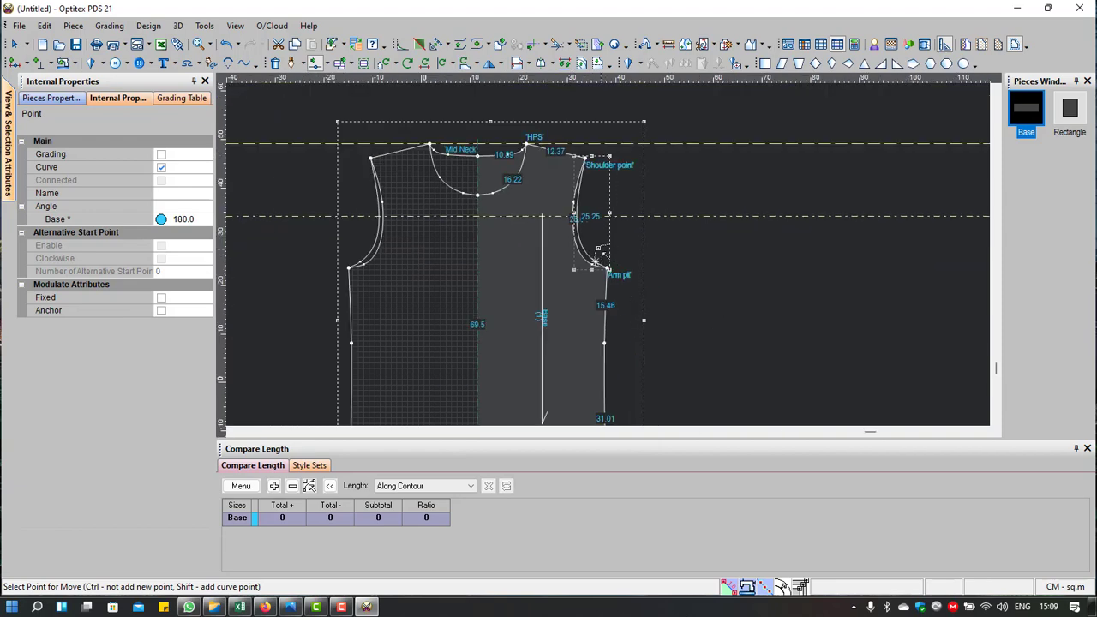
scroll(605, 245, up, 3)
scroll(582, 215, down, 3)
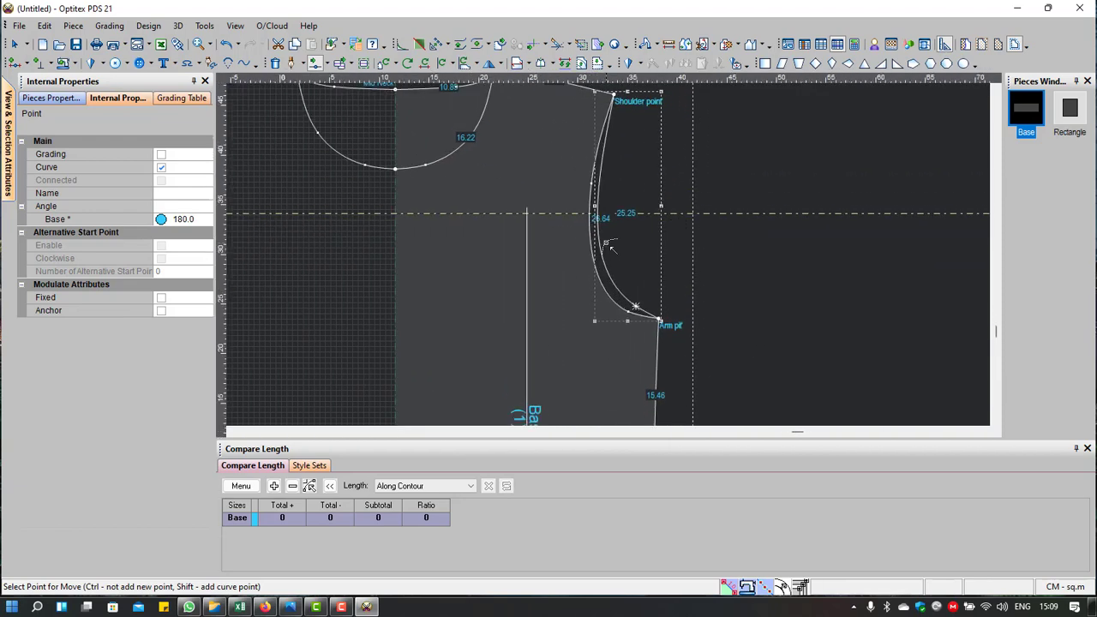
scroll(652, 339, up, 3)
scroll(651, 343, up, 2)
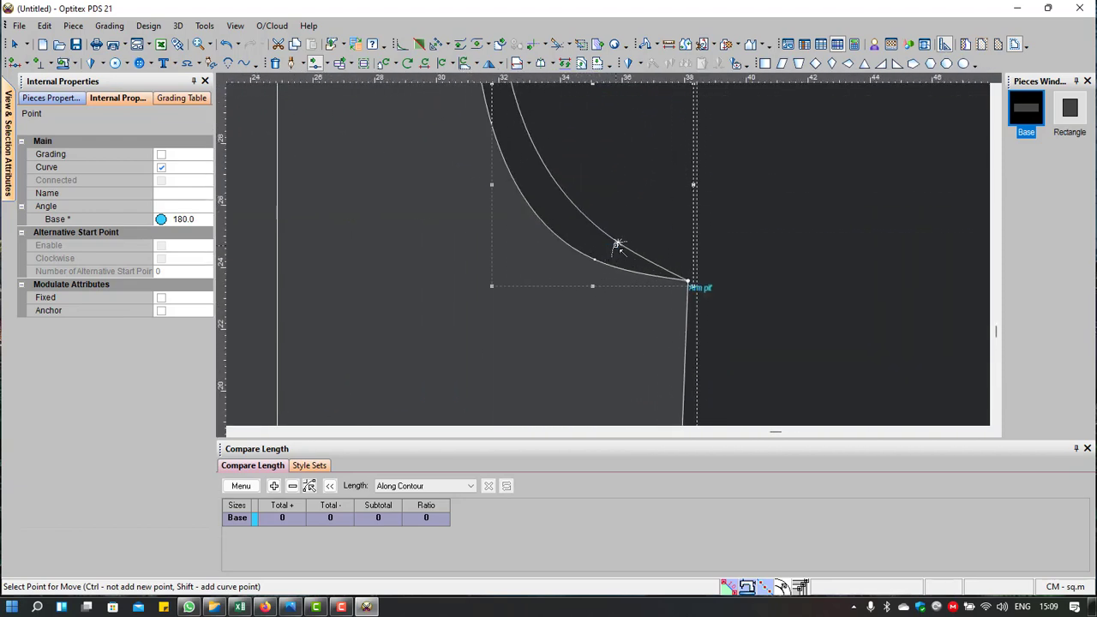
Step: Adjust the lower and upper curve points so the armhole line measures 25.68 cm
click(617, 245)
click(608, 256)
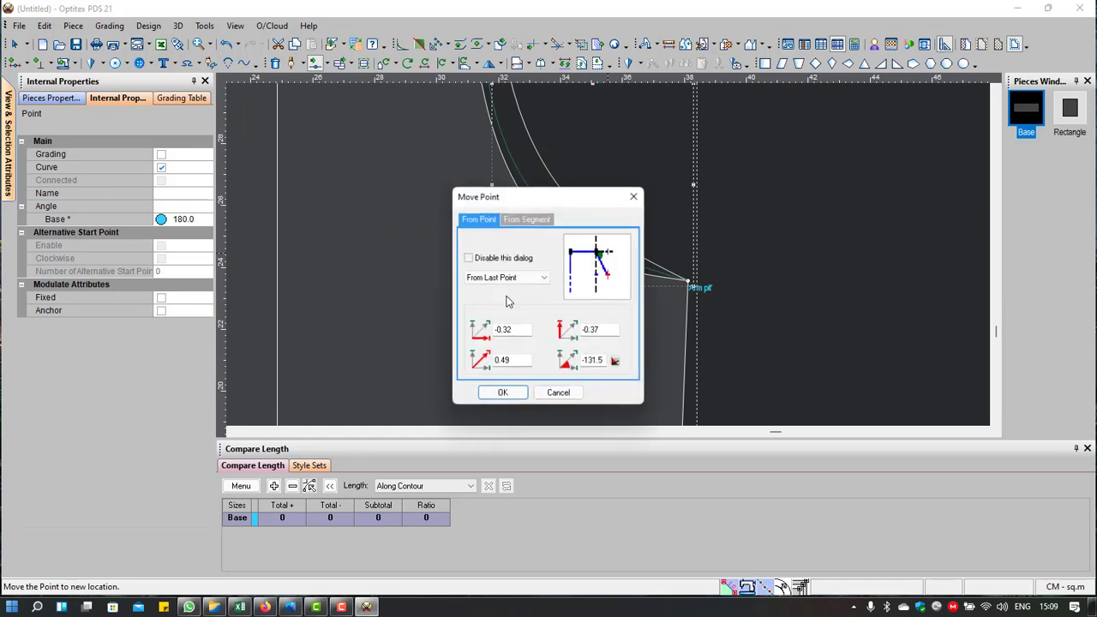
click(496, 394)
scroll(610, 238, down, 2)
scroll(610, 238, up, 1)
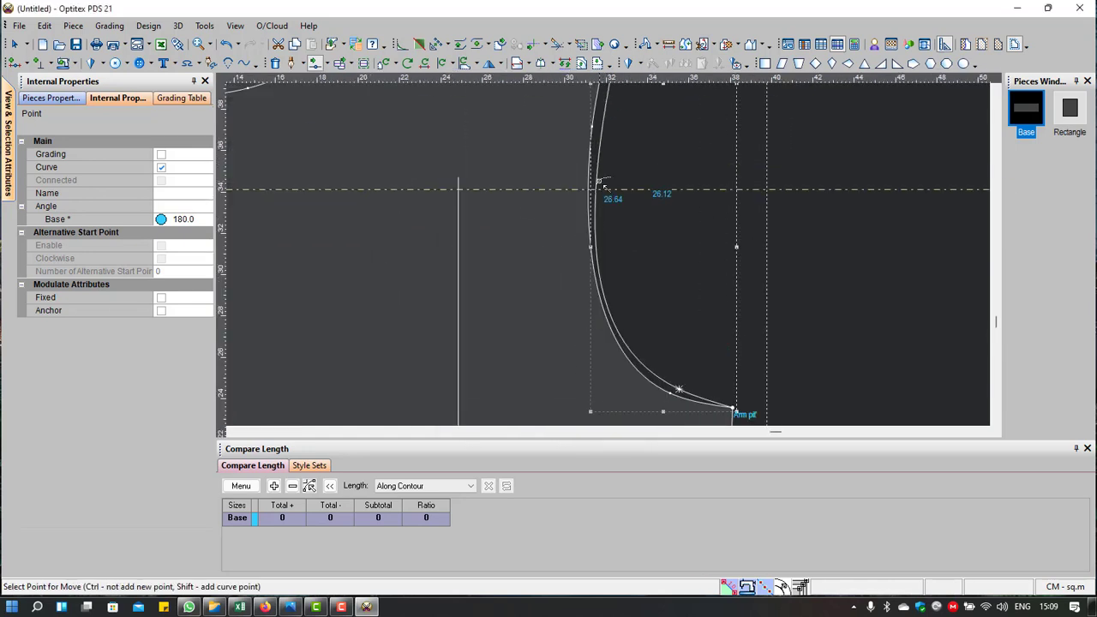
click(599, 165)
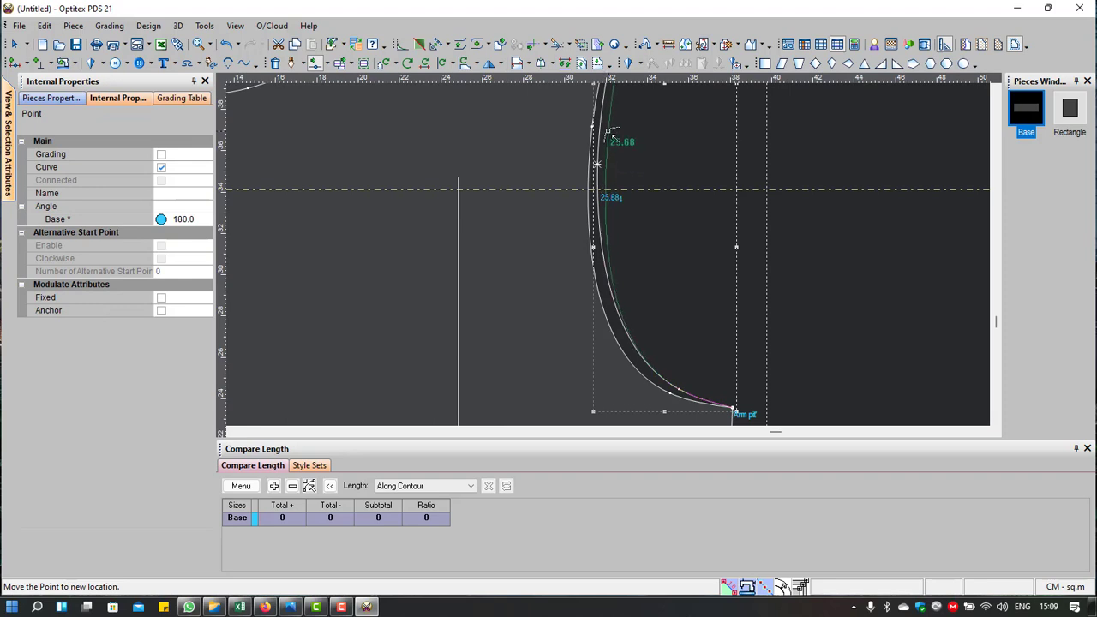
click(606, 148)
click(502, 394)
scroll(578, 288, down, 3)
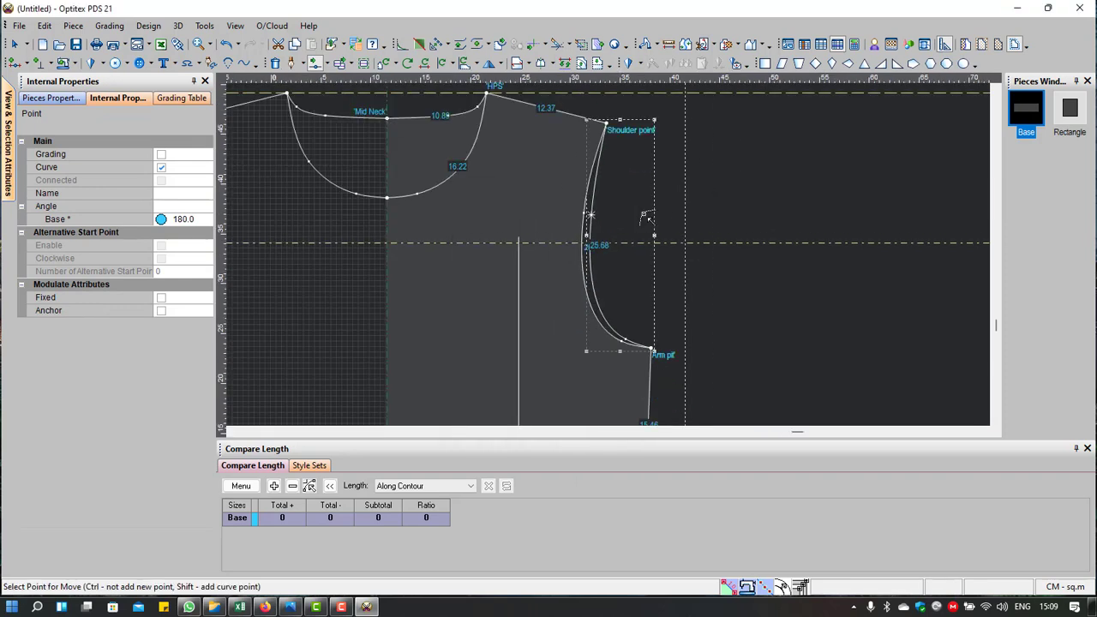
Step: Measure the distance from the right armhole curve across to the left armhole
scroll(617, 242, up, 3)
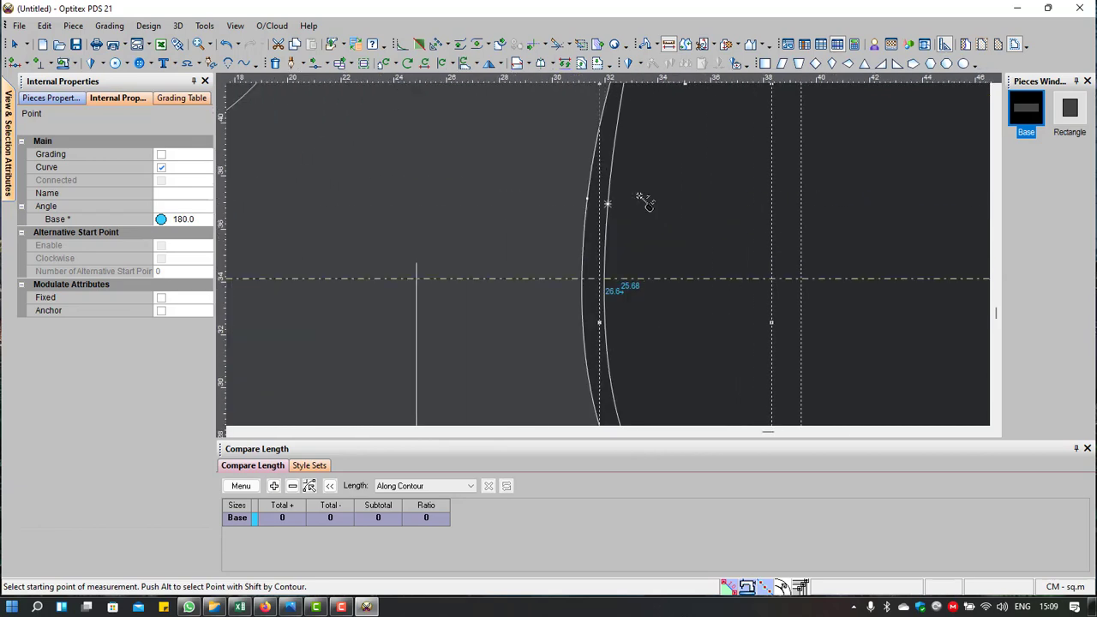
click(606, 290)
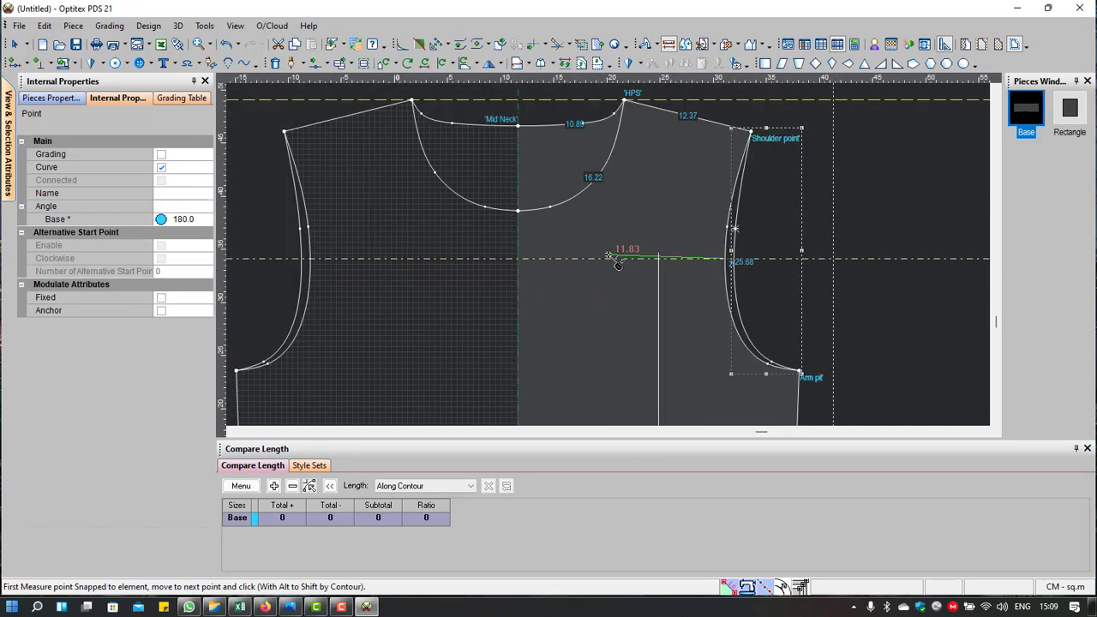
scroll(605, 289, down, 3)
click(302, 258)
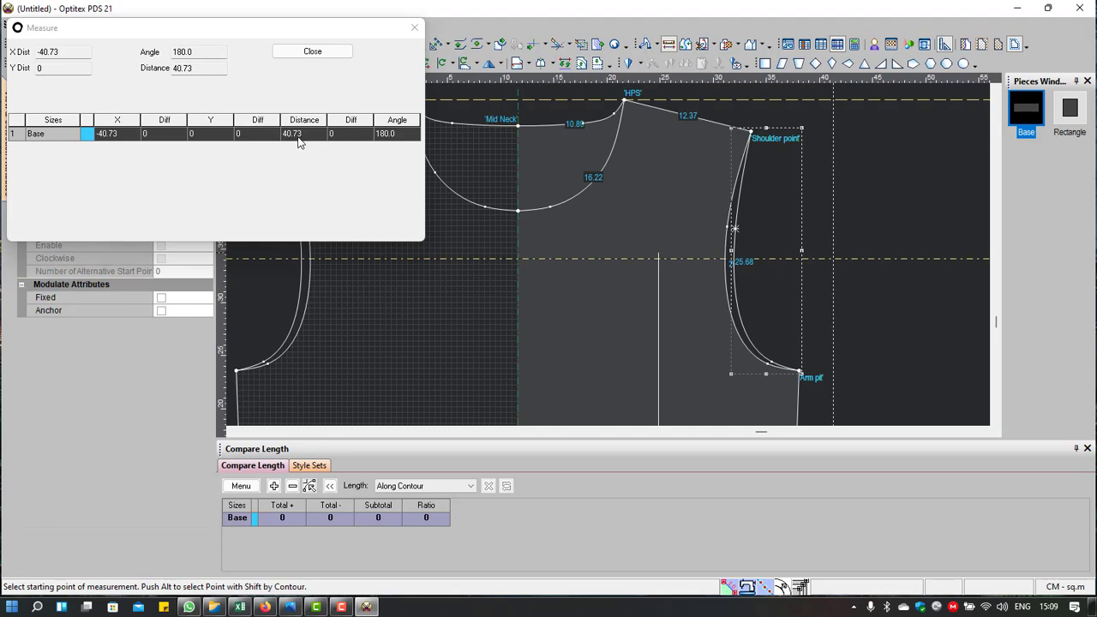
click(311, 52)
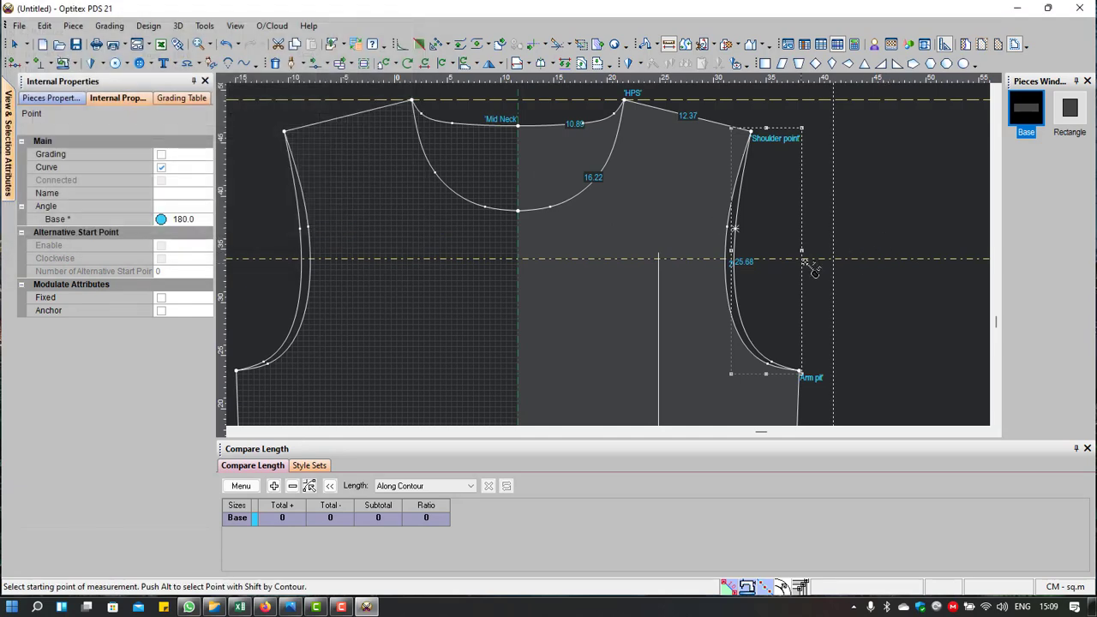
Step: Shift the armhole curve point at the cross line 0.1 right and 0 vertically
scroll(741, 279, up, 2)
scroll(617, 257, up, 1)
mouse_move(634, 144)
mouse_down()
mouse_move(602, 201)
mouse_move(623, 167)
mouse_up()
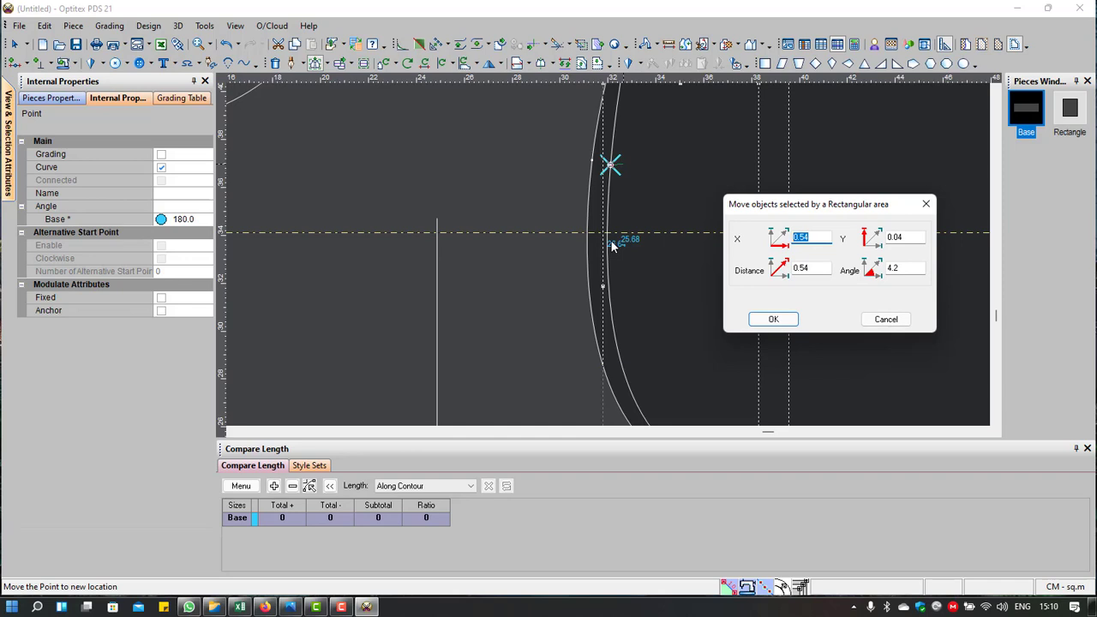
text(.12)
key(Tab)
text(0)
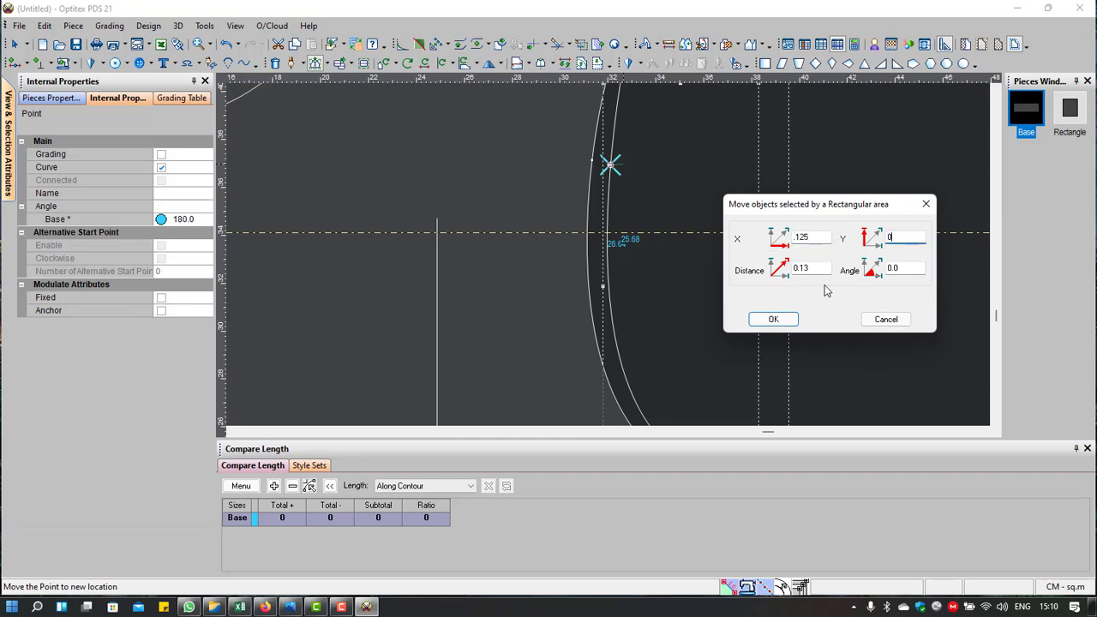
click(774, 319)
Step: Re-measure the width between the right and left armholes
click(668, 43)
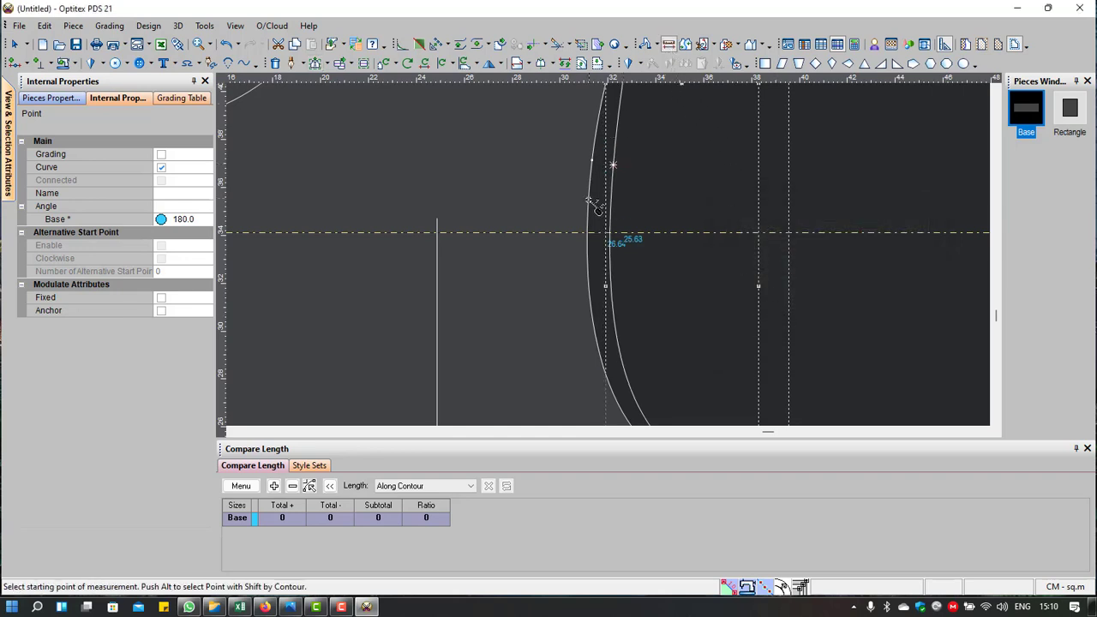
click(610, 235)
scroll(386, 235, down, 2)
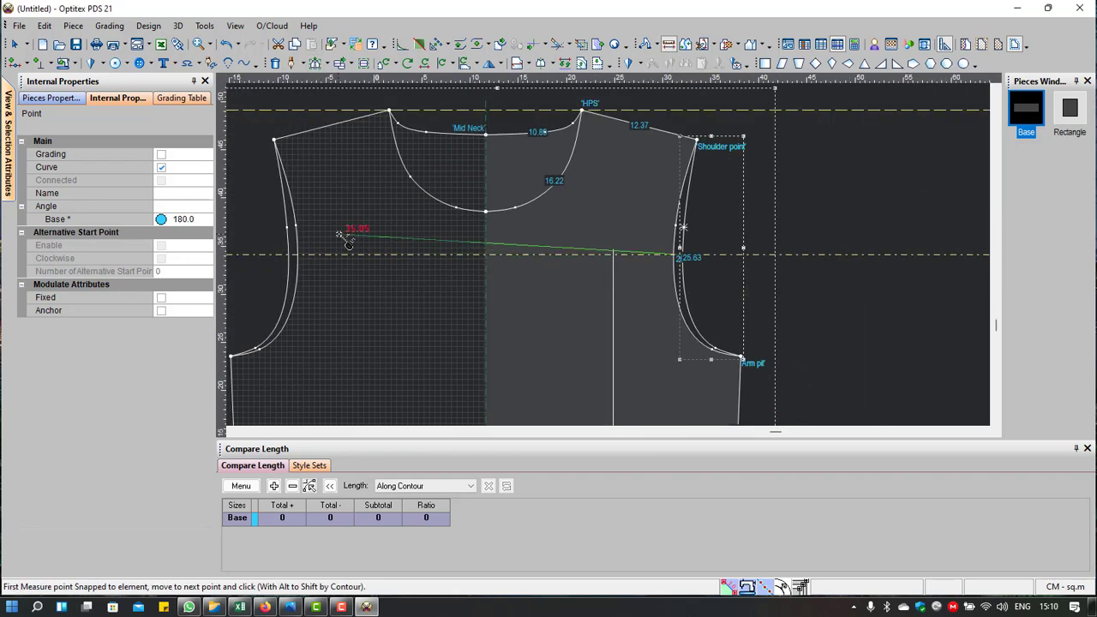
click(295, 254)
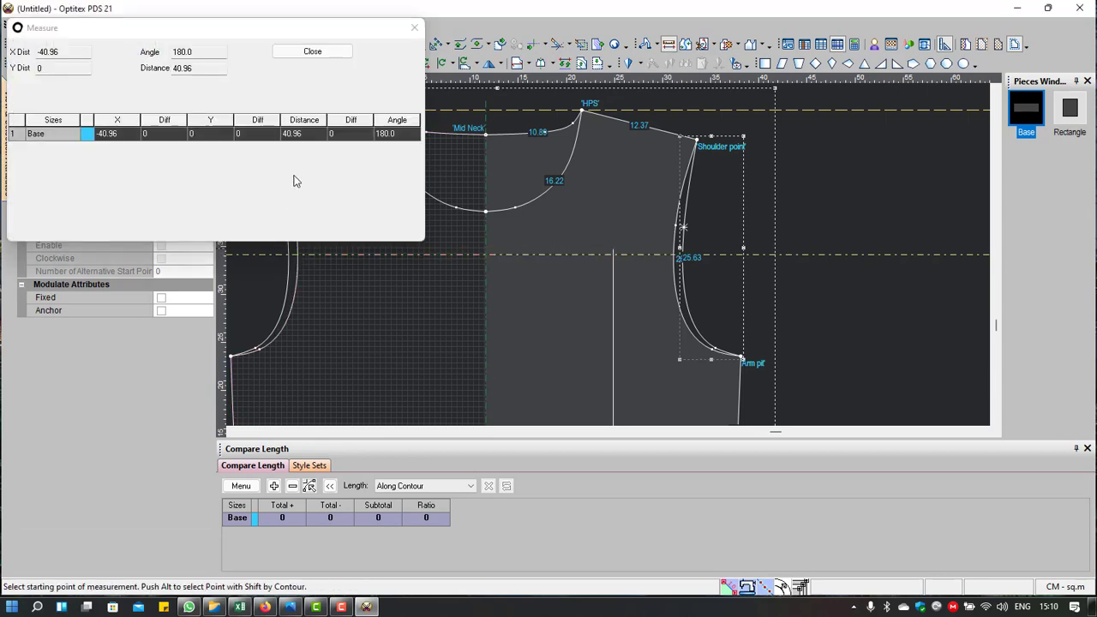
click(312, 51)
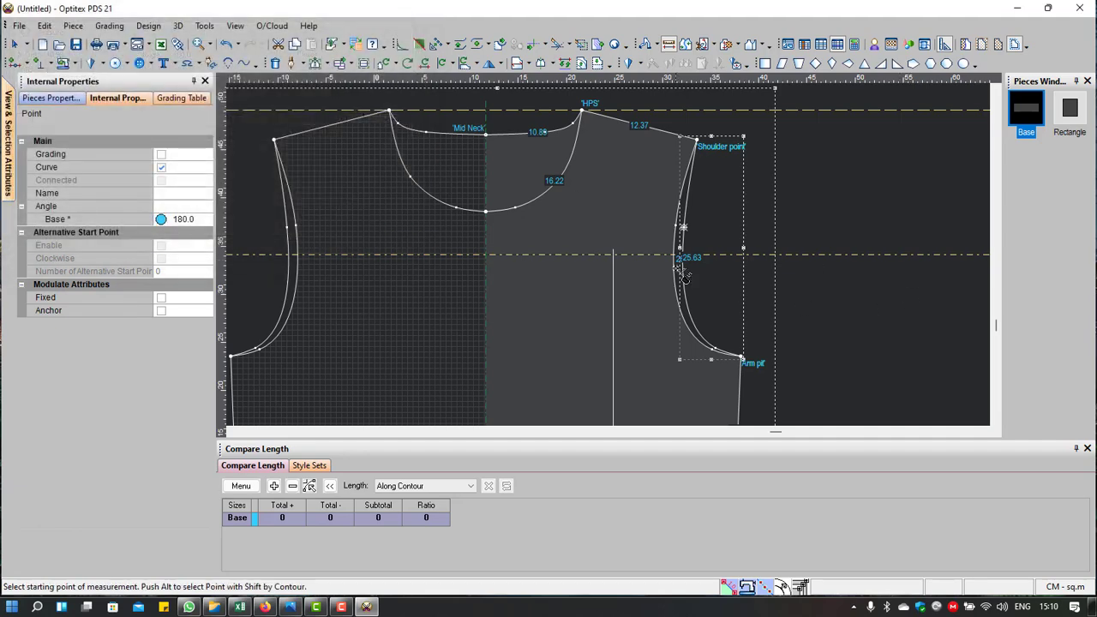
Step: Reposition an armhole curve point with exact move settings to refine the curve
scroll(683, 272, up, 1)
scroll(683, 273, up, 1)
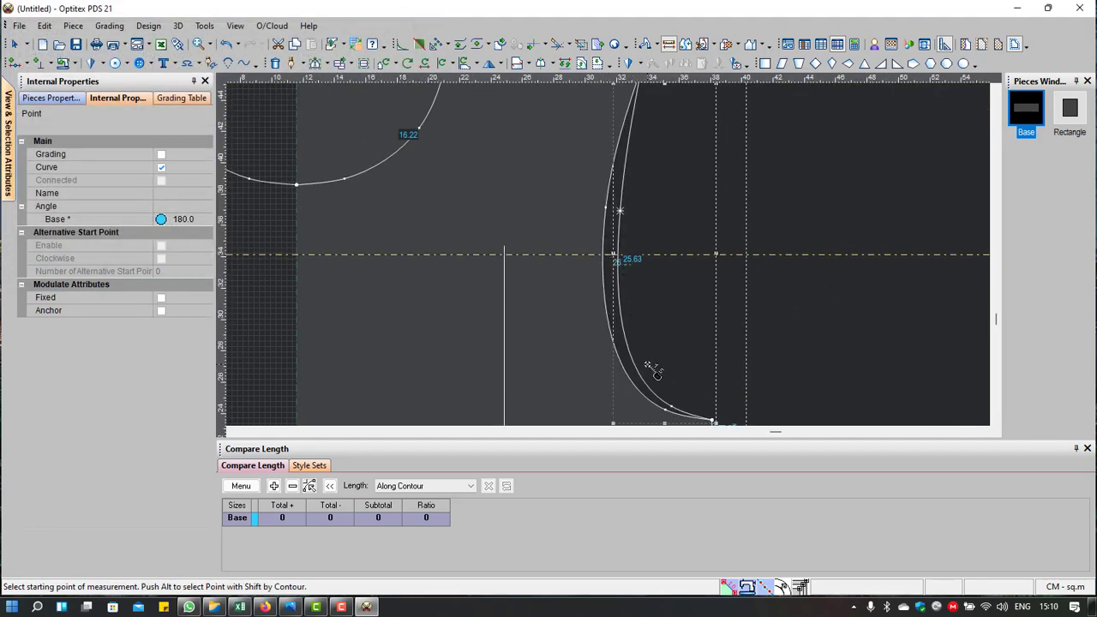
scroll(655, 373, up, 1)
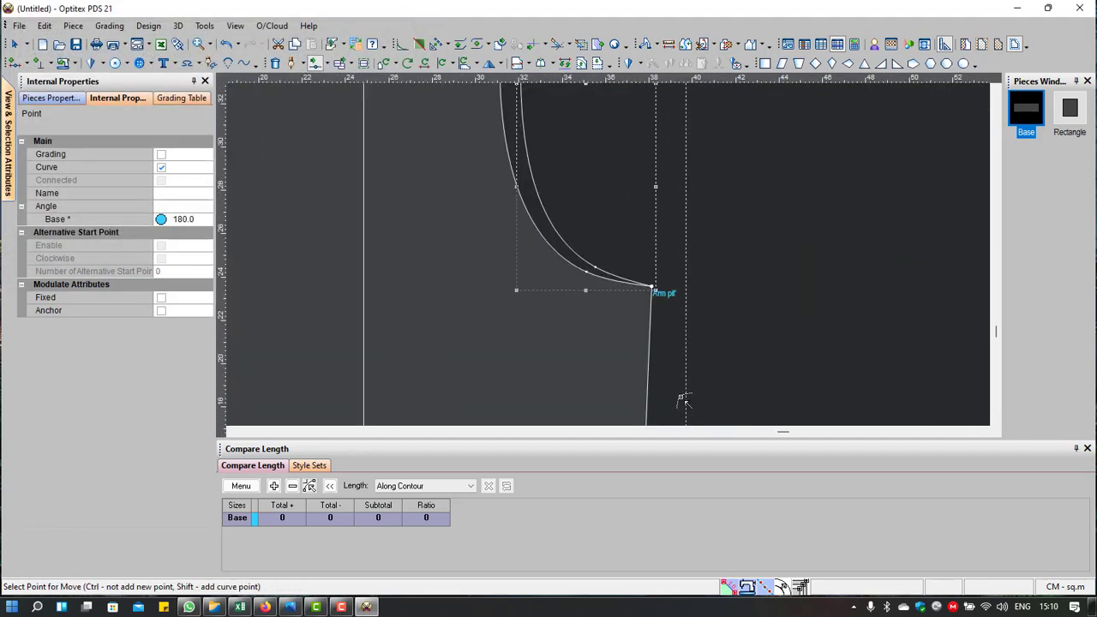
click(592, 267)
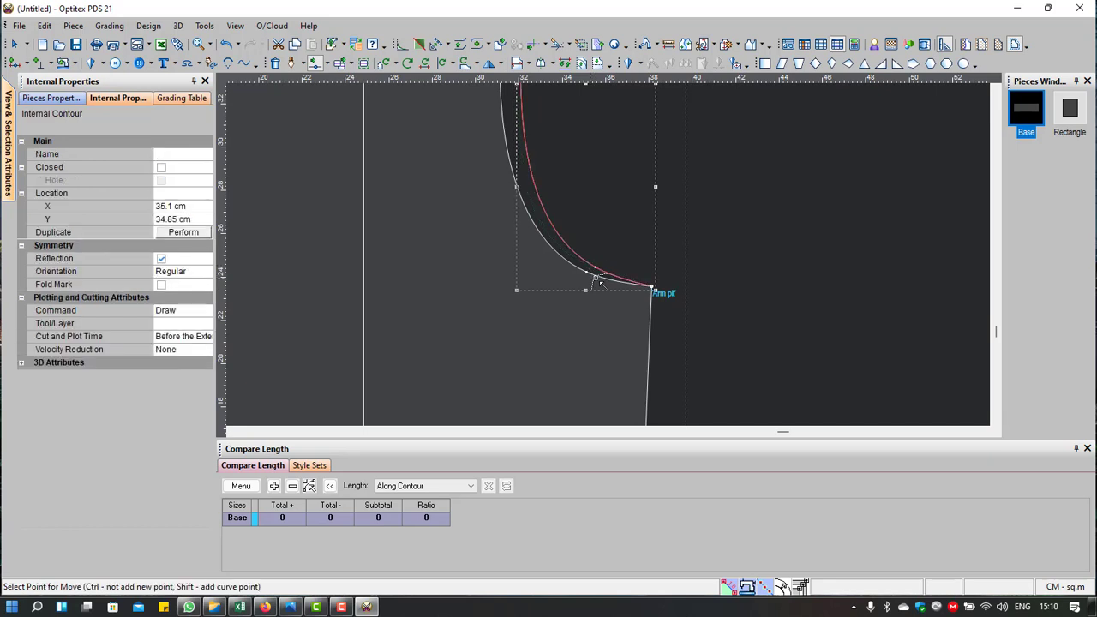
click(595, 267)
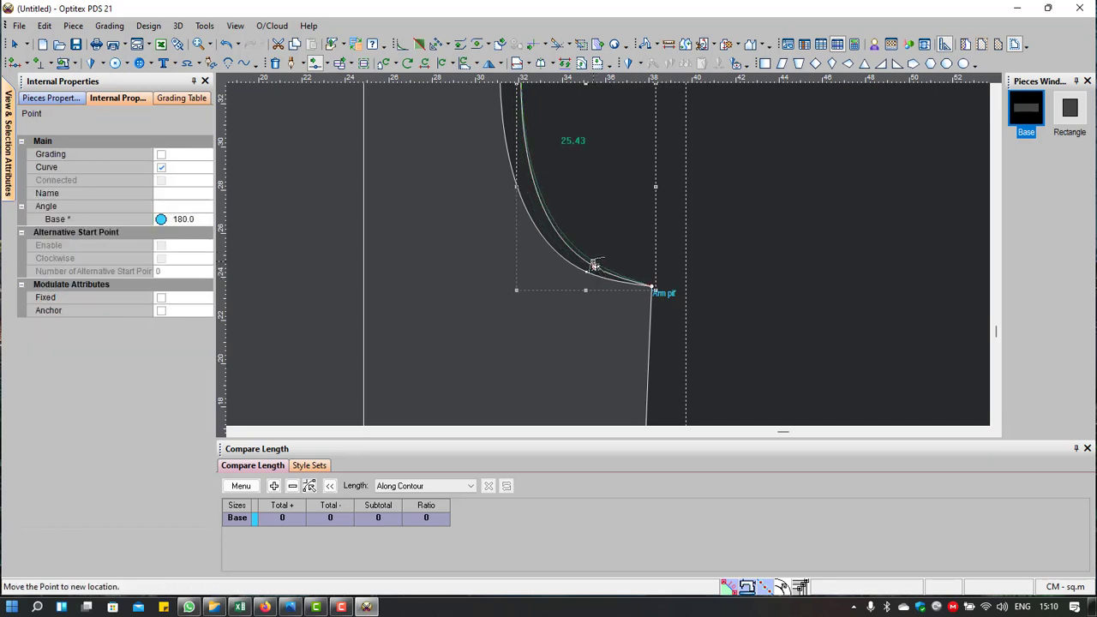
right_click(595, 266)
click(503, 393)
Step: Move the armhole point near the Arm pit so the curve reads 25.24
scroll(612, 250, down, 3)
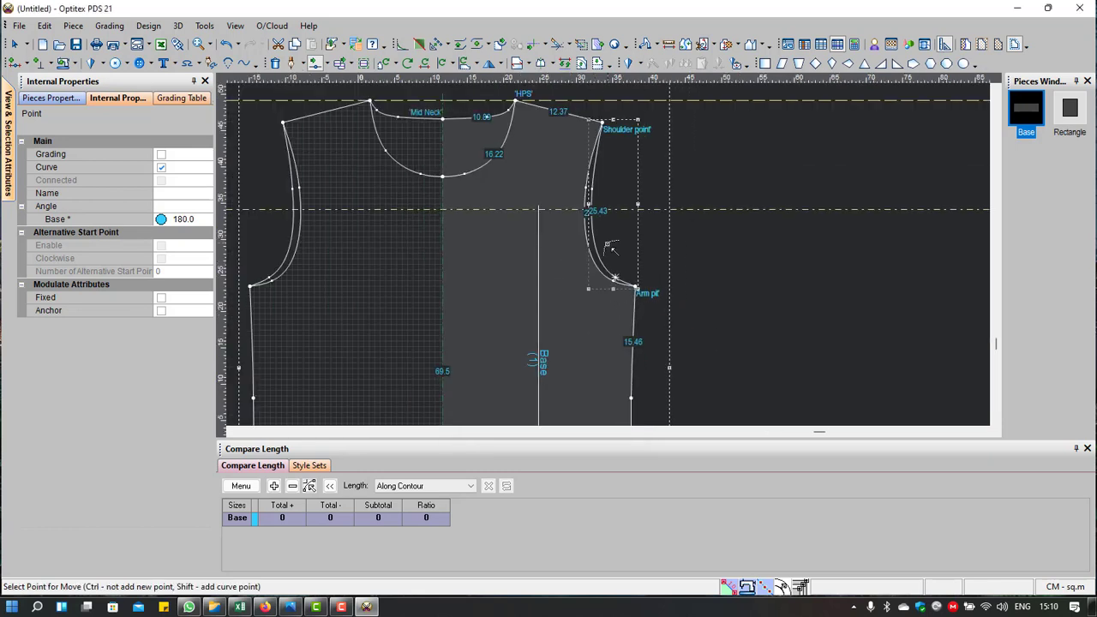
scroll(612, 249, up, 2)
scroll(608, 255, up, 1)
click(611, 331)
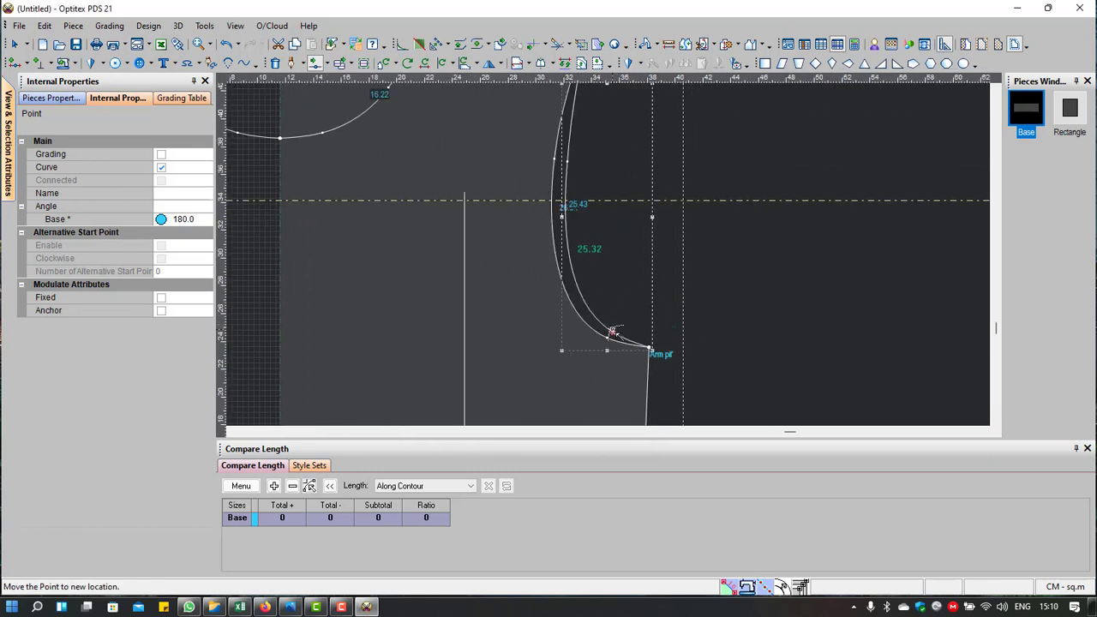
right_click(612, 330)
click(502, 393)
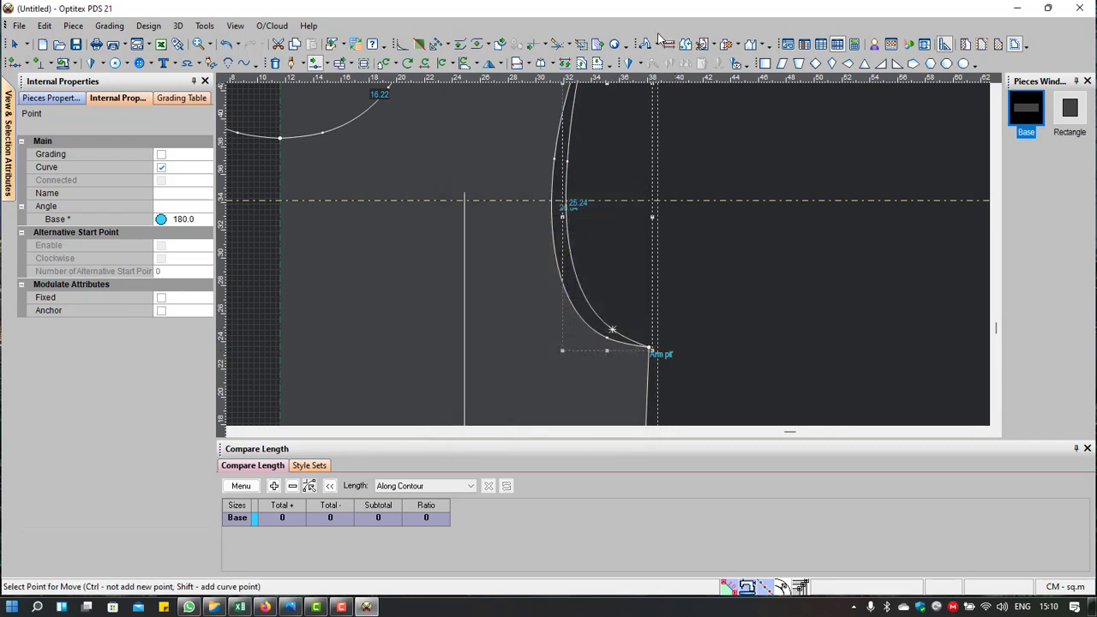
Step: Measure across both armholes again, confirming a width of 41.08
click(667, 43)
click(564, 211)
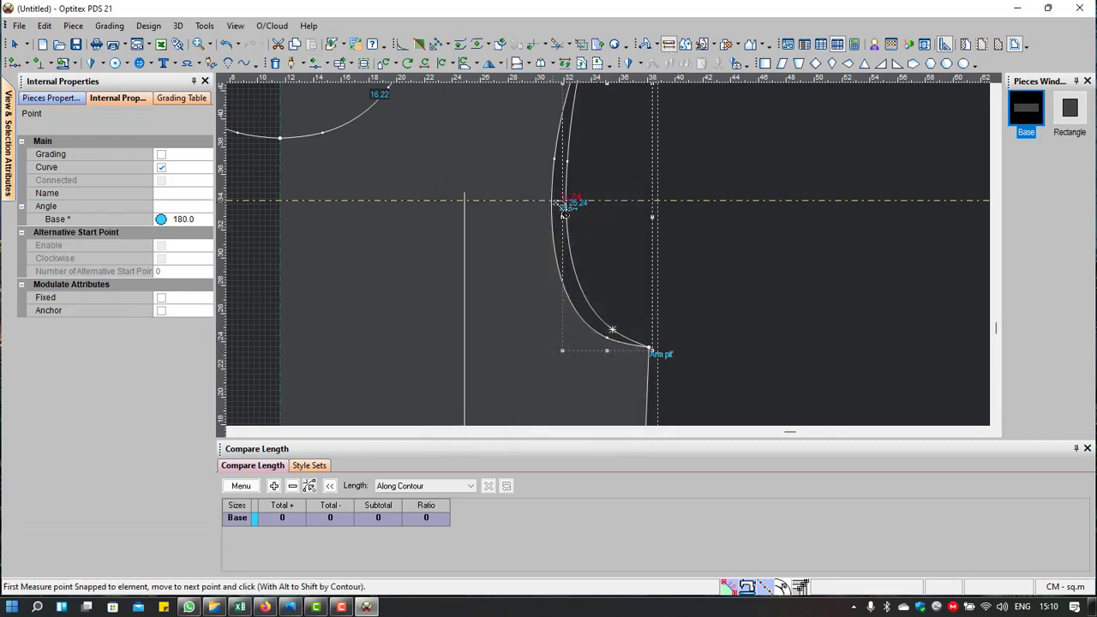
scroll(564, 210, down, 2)
click(377, 260)
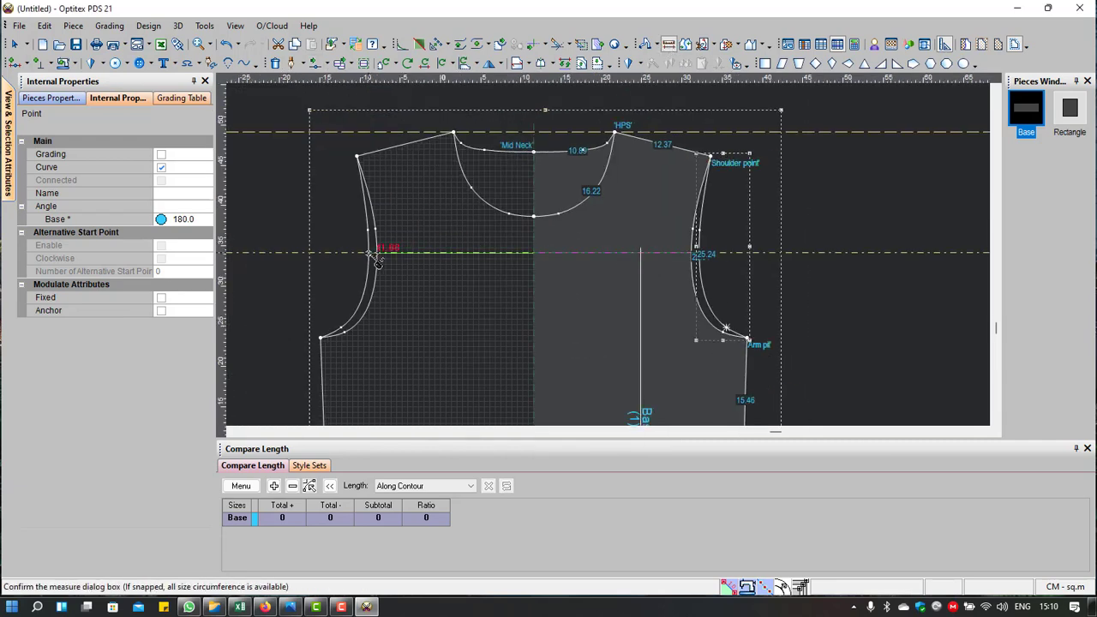
click(377, 261)
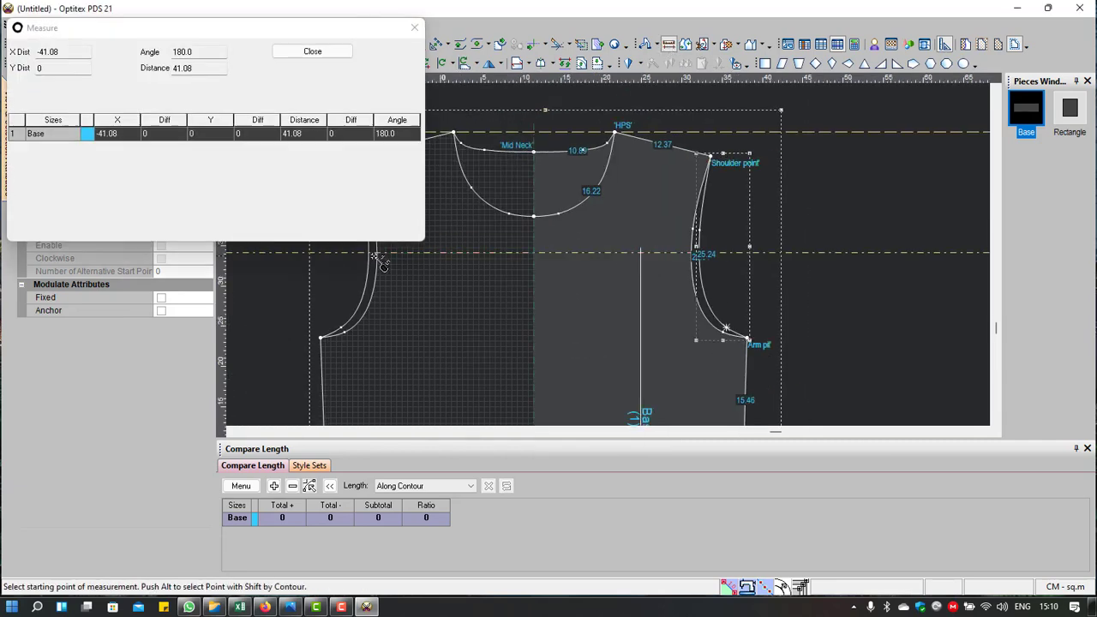
click(312, 51)
Step: Stop measuring and return to the Select tool
right_click(807, 233)
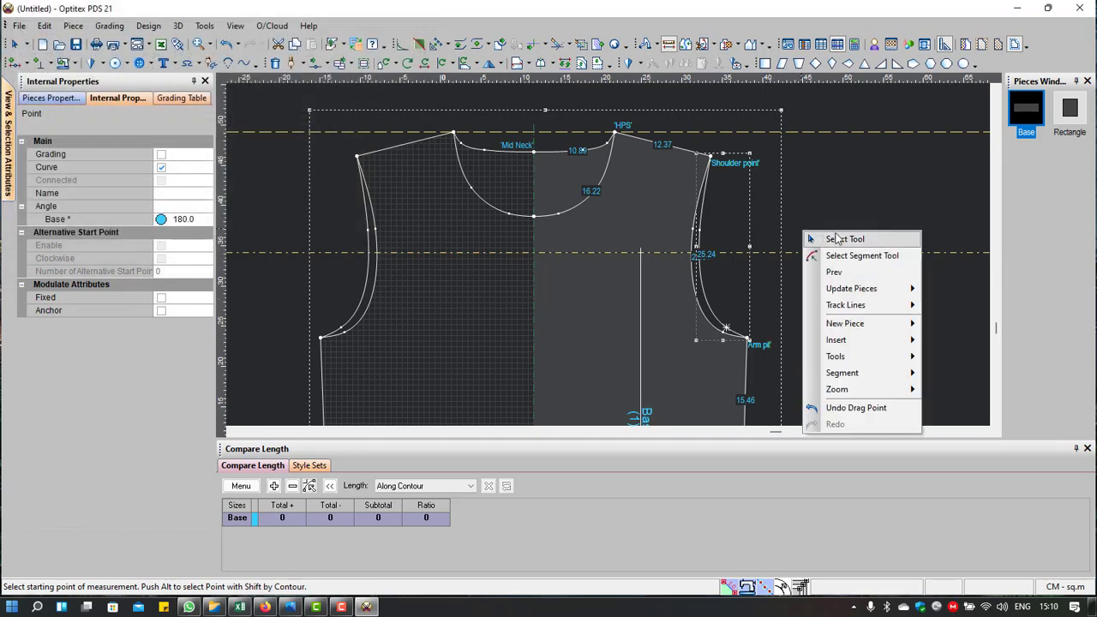
click(823, 231)
scroll(712, 293, down, 2)
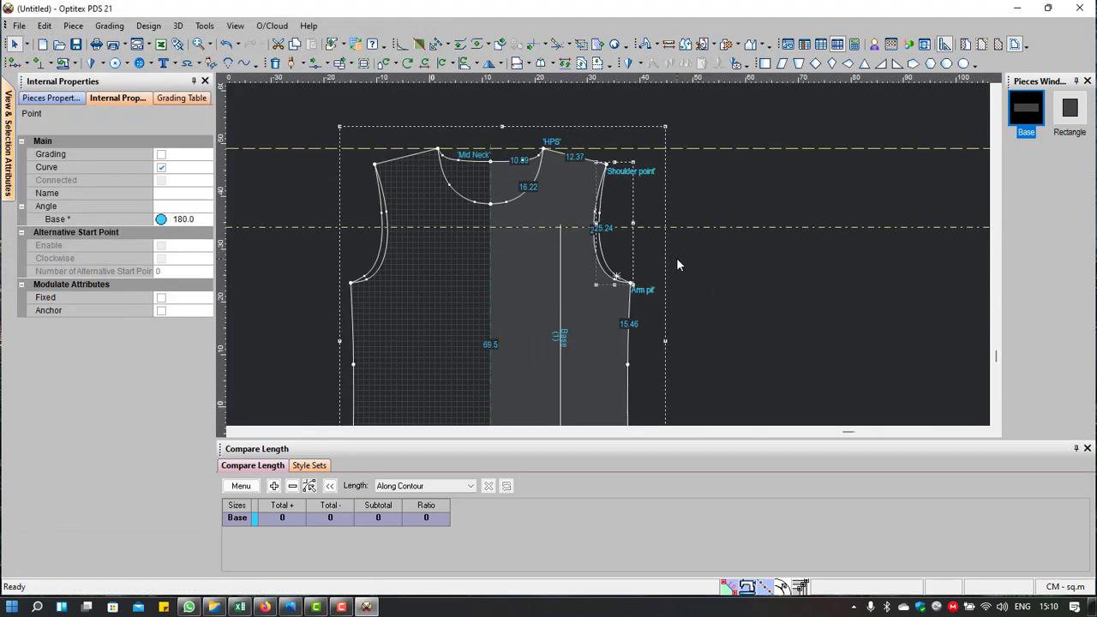
scroll(610, 261, down, 2)
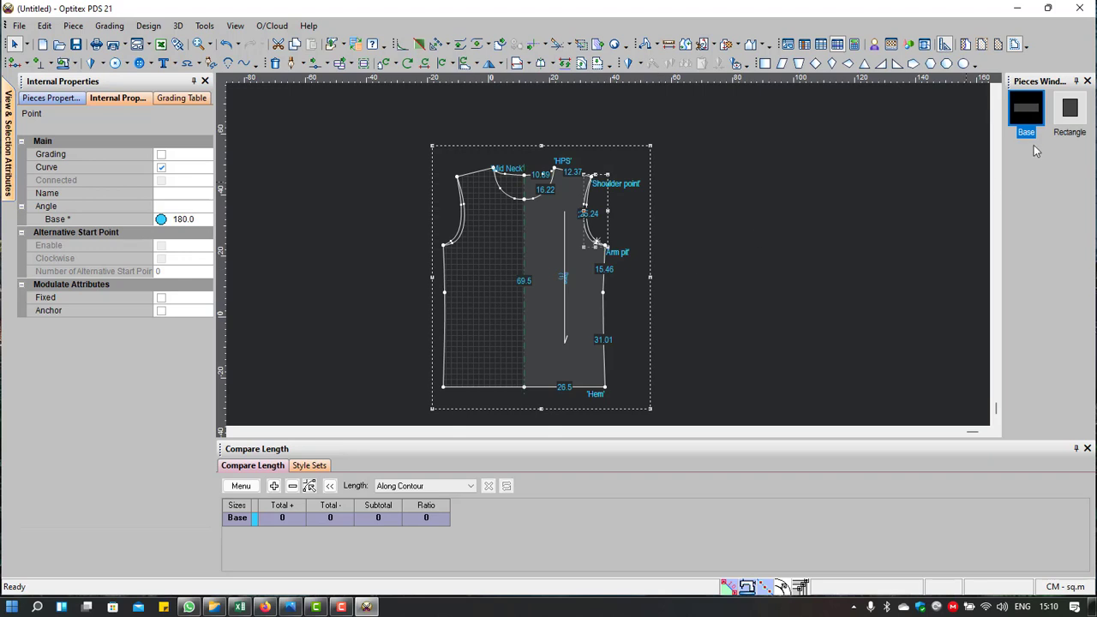
Step: Delete the Rectangle piece permanently, leaving only the Base bodice piece
click(1037, 116)
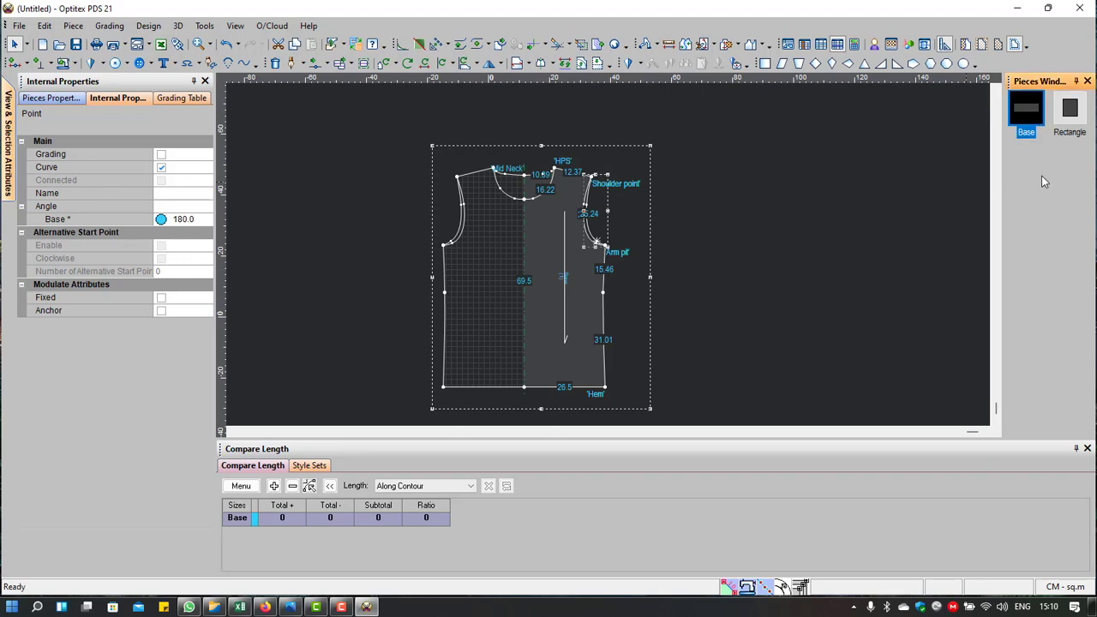
click(1073, 120)
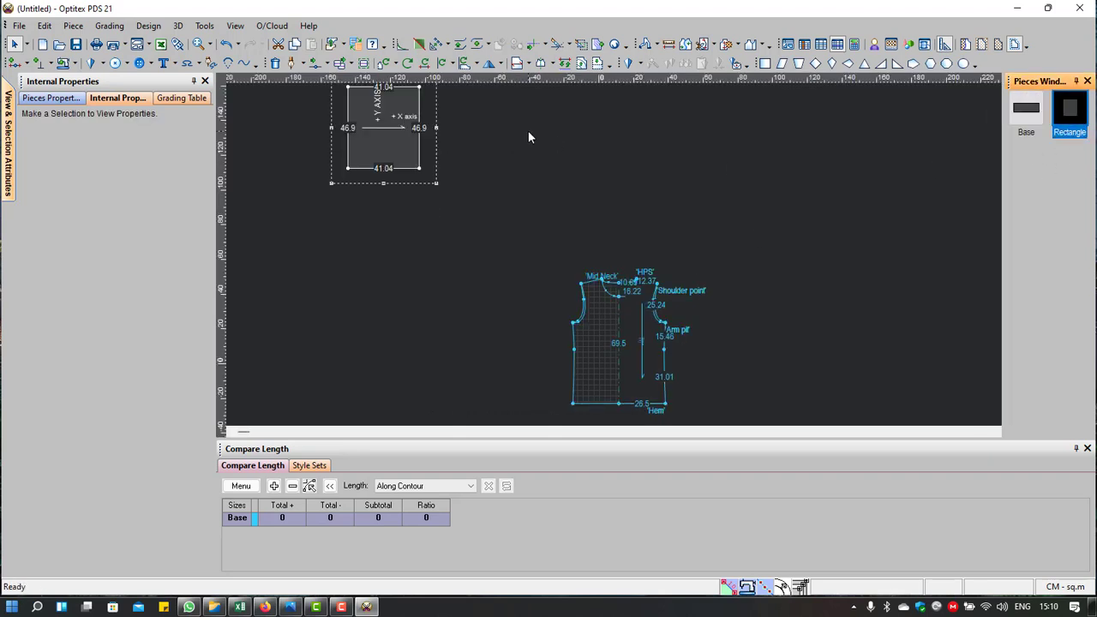
key(Delete)
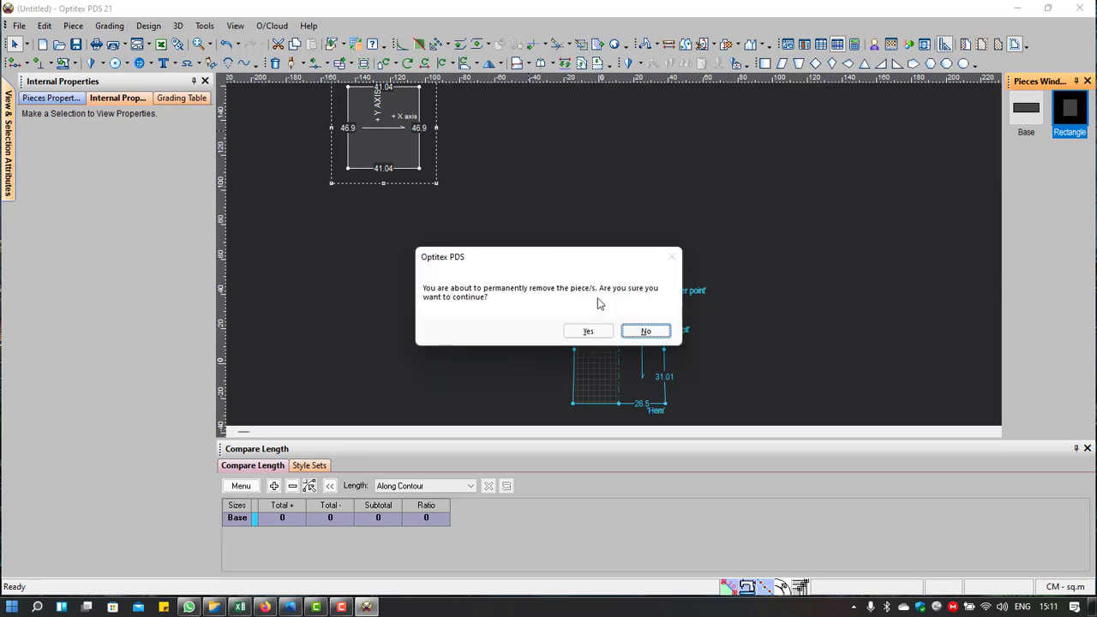
click(589, 330)
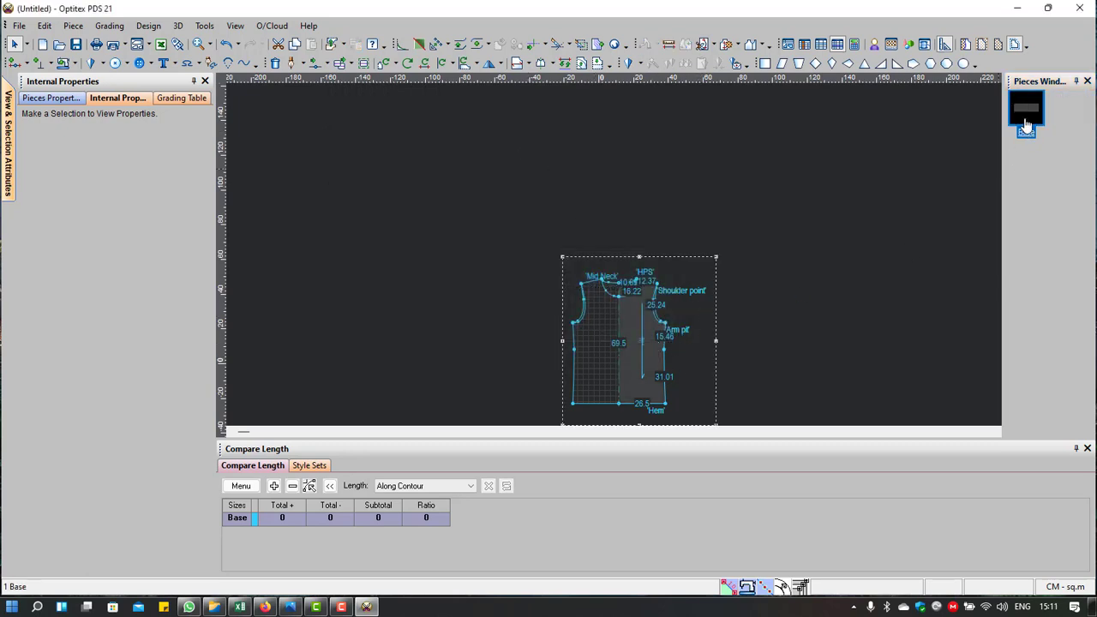
scroll(604, 252, up, 2)
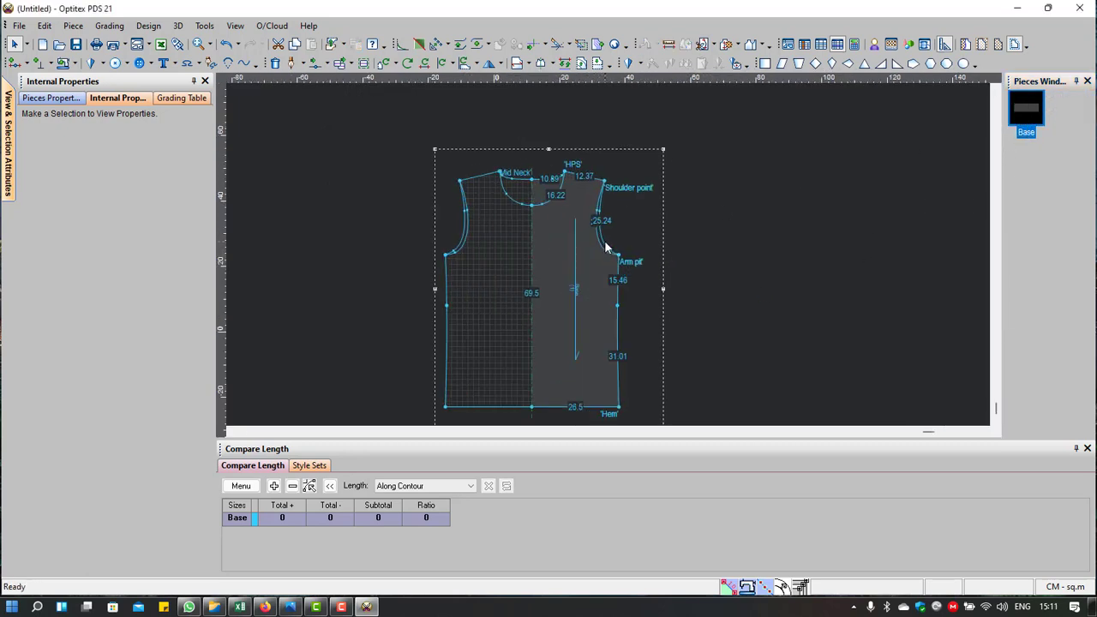
scroll(601, 252, up, 2)
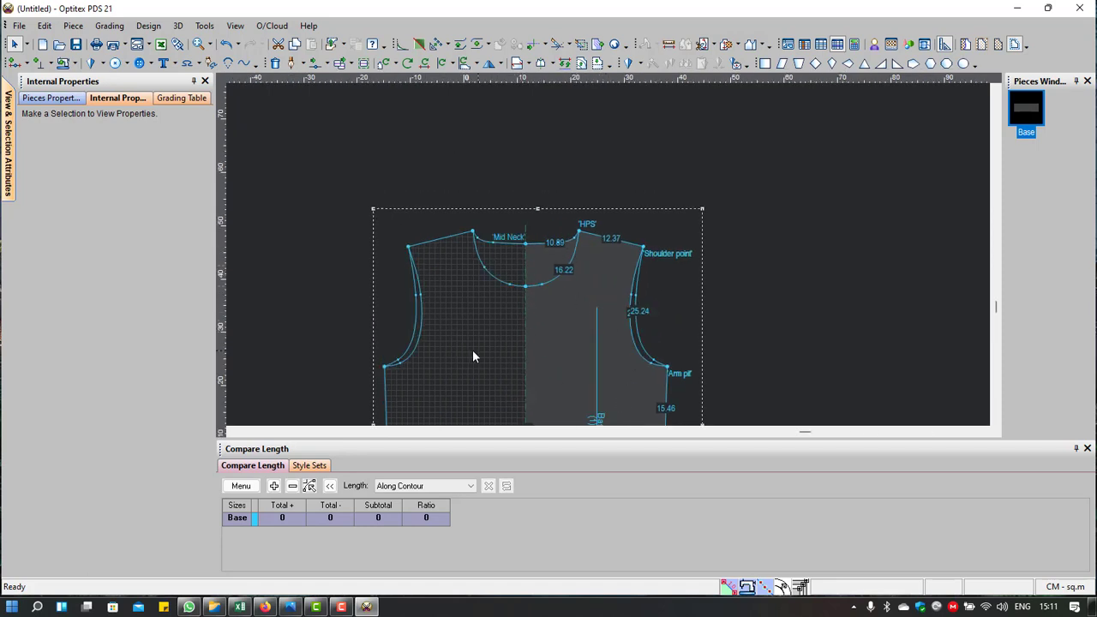
scroll(628, 404, down, 2)
scroll(605, 237, up, 1)
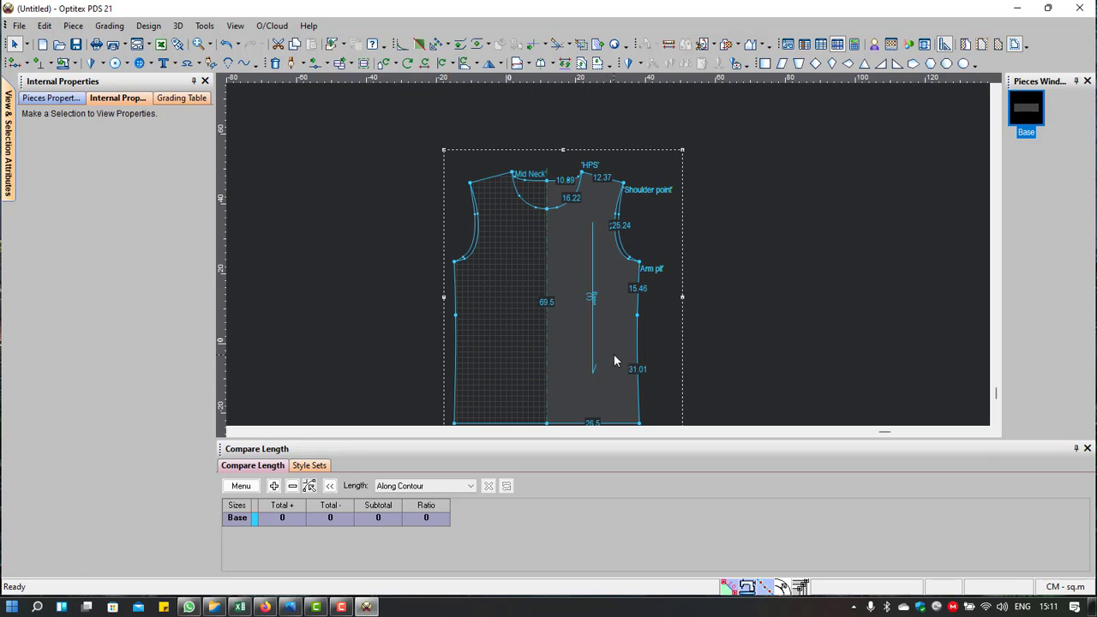
scroll(614, 360, down, 2)
scroll(610, 257, up, 2)
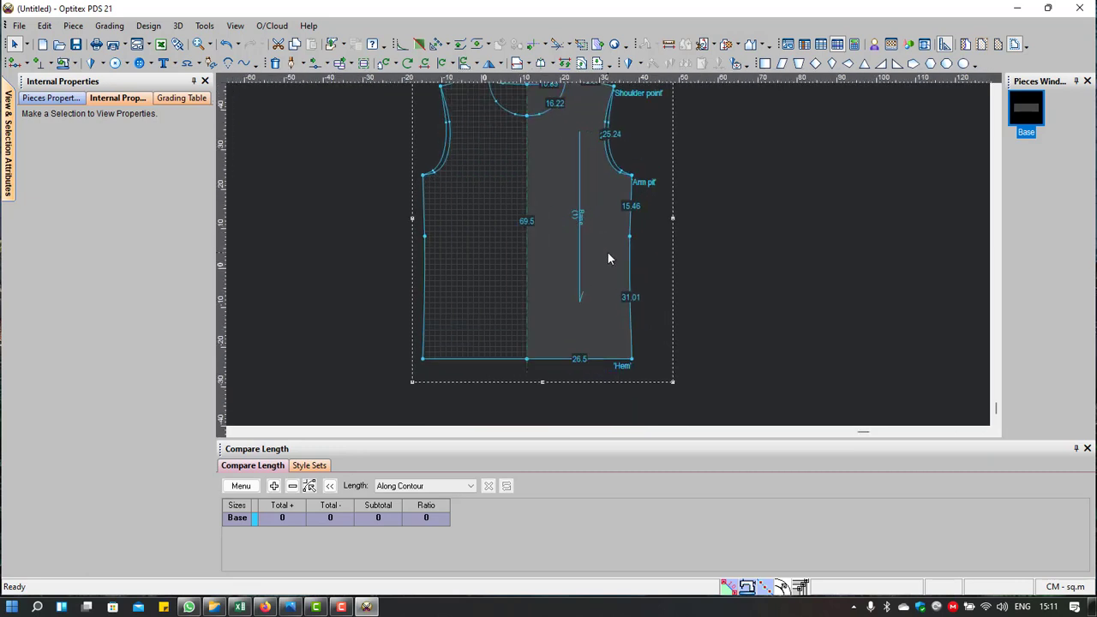
scroll(609, 257, down, 1)
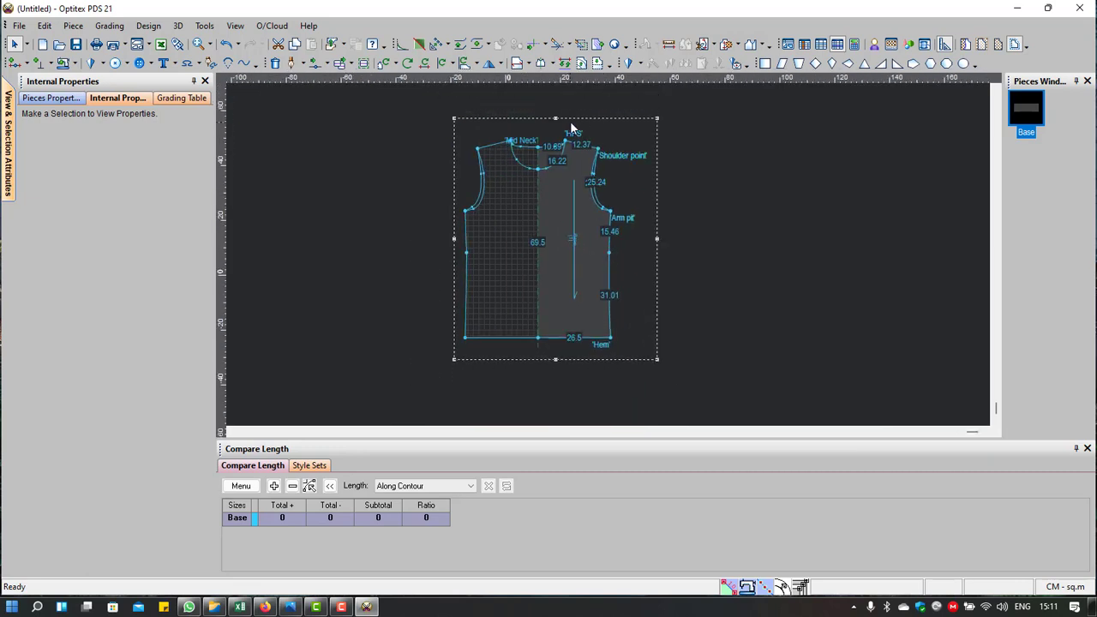
click(738, 45)
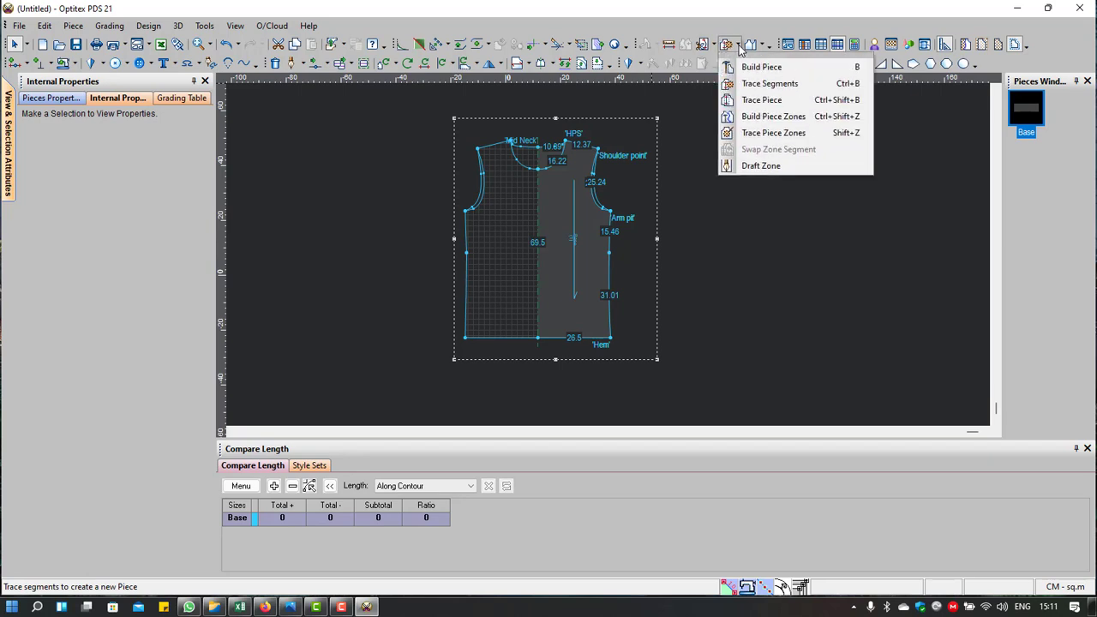
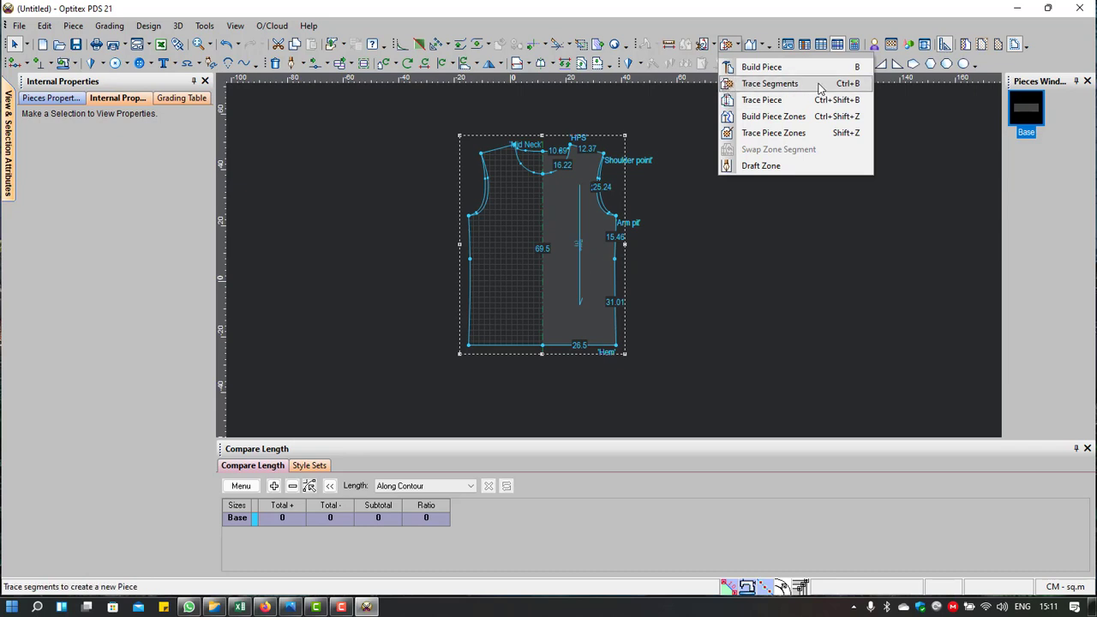
Step: Build a new piece named Piece from the bodice's right half using Build Piece
click(761, 67)
click(569, 203)
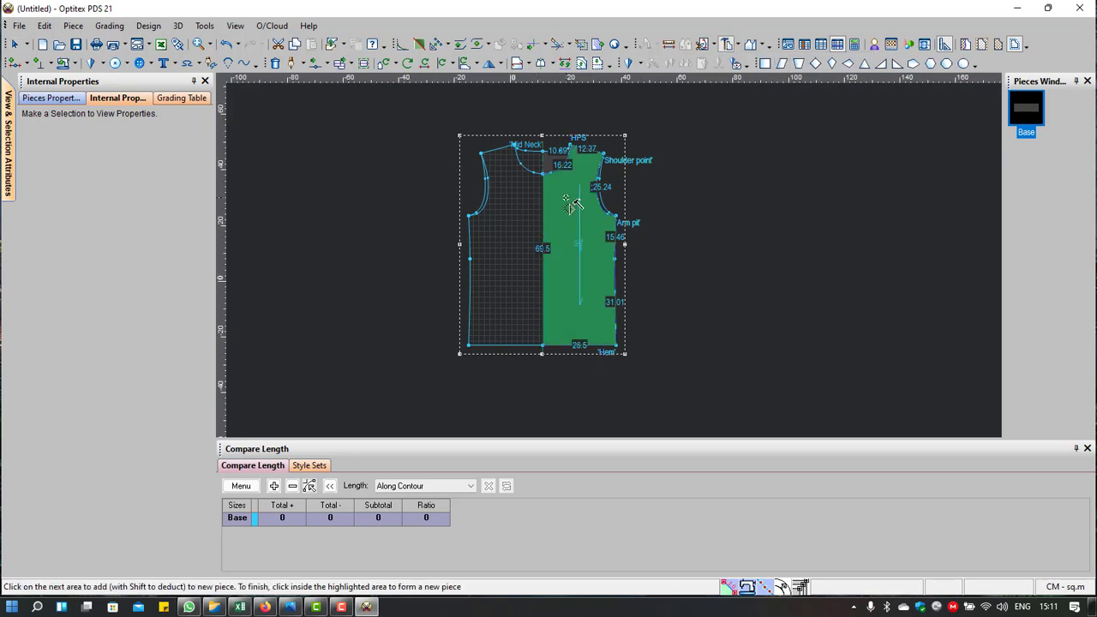
scroll(572, 203, up, 2)
scroll(582, 214, up, 1)
scroll(600, 236, up, 2)
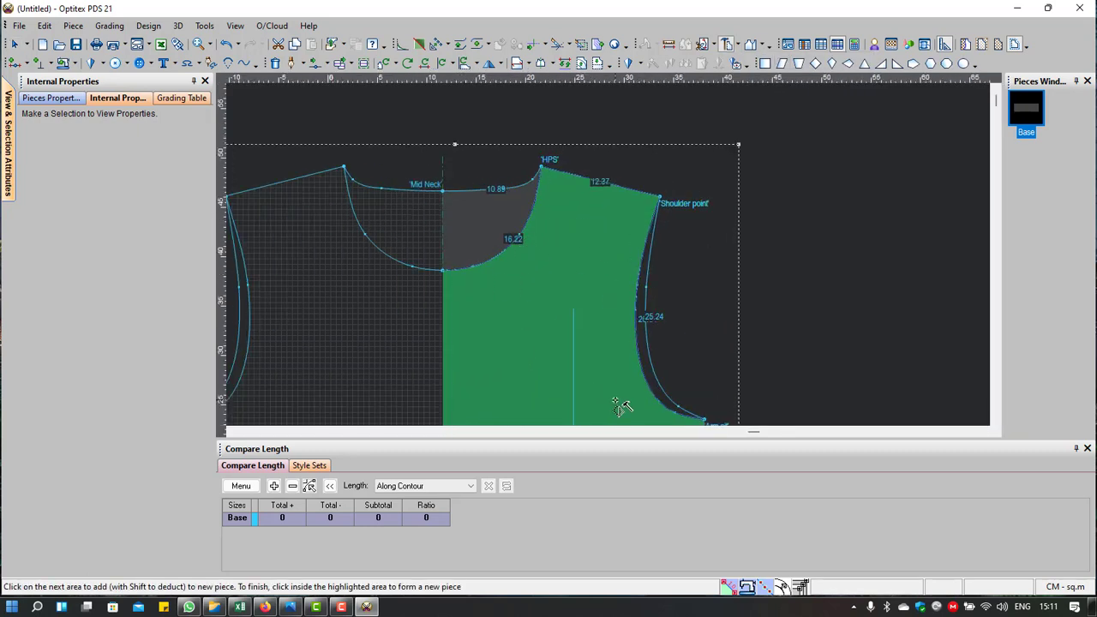
scroll(596, 244, down, 2)
click(590, 243)
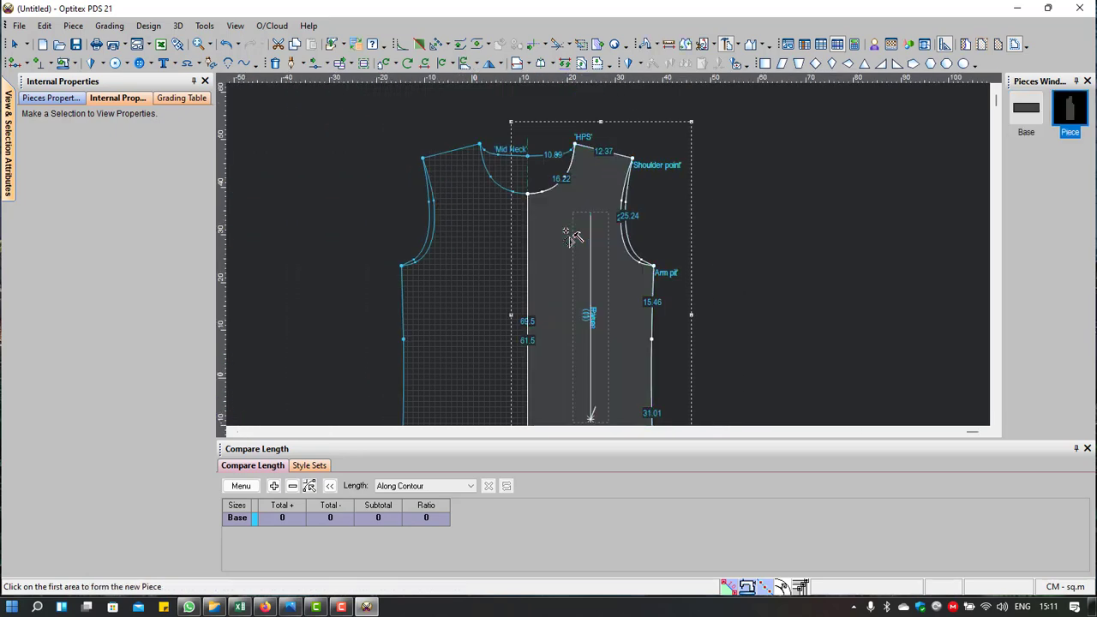
Step: Drag the new half-bodice piece into empty space right of the original
right_click(826, 147)
click(851, 155)
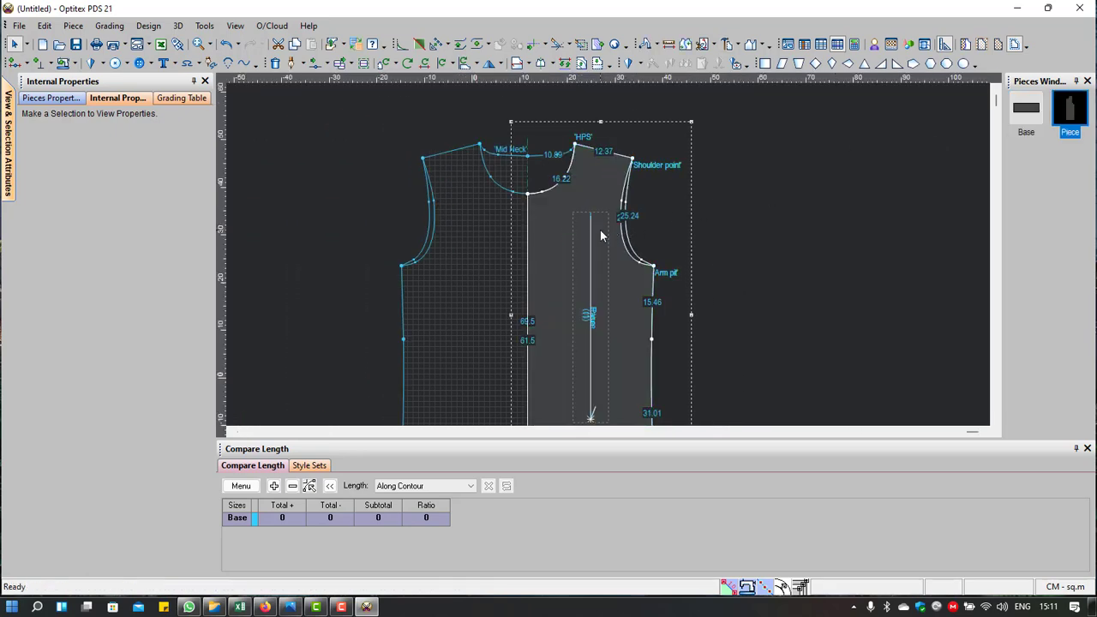
drag(588, 231, 817, 209)
scroll(817, 209, down, 2)
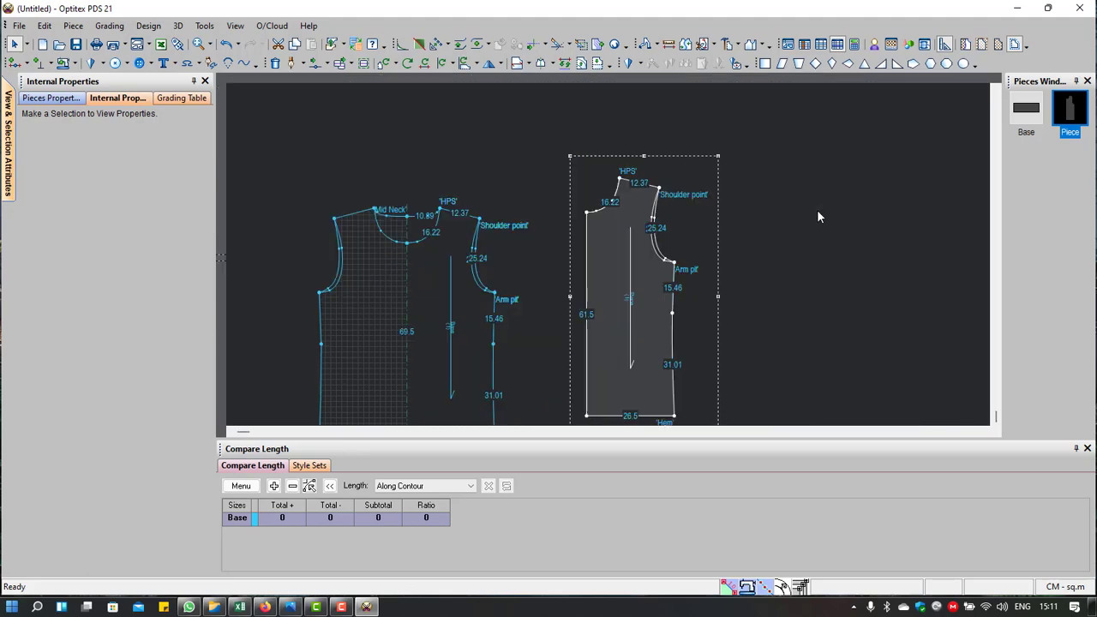
scroll(609, 252, up, 2)
scroll(627, 233, up, 2)
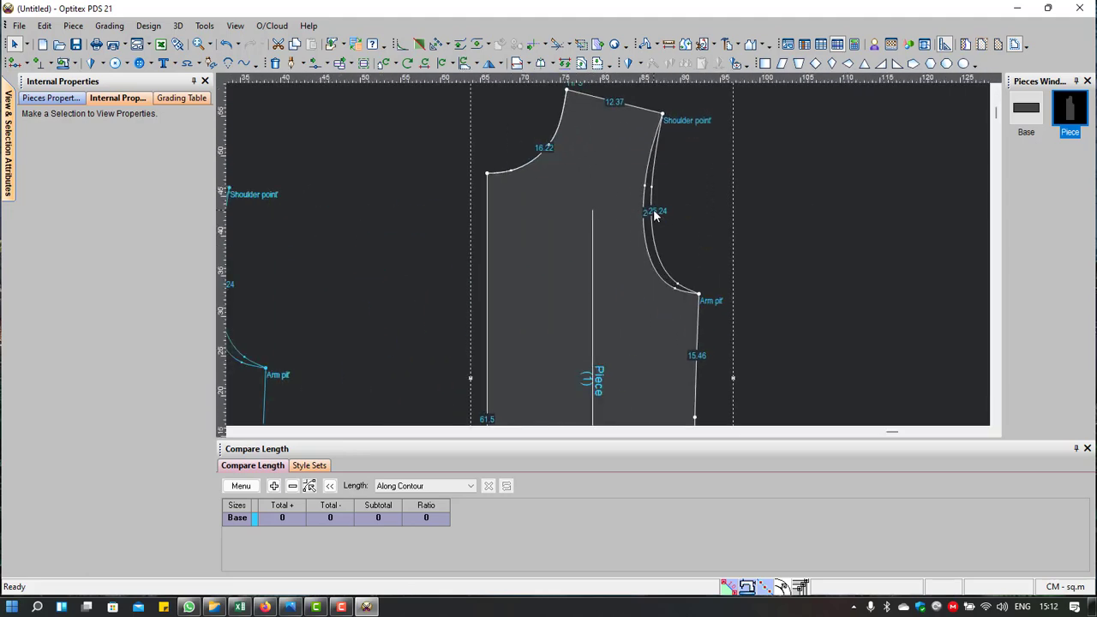
click(652, 208)
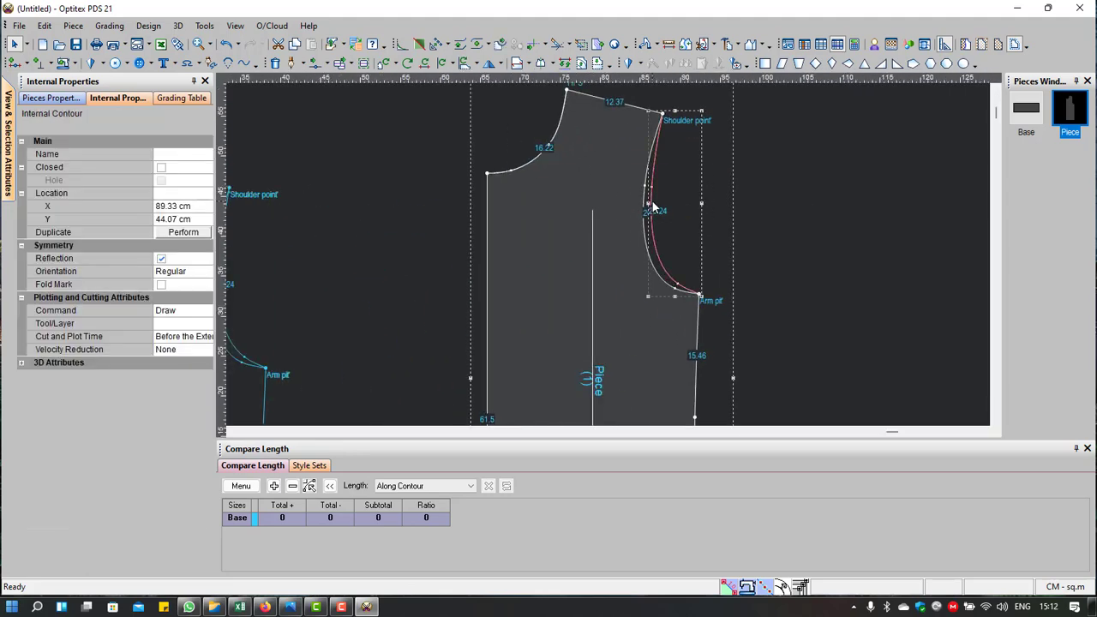
key(Escape)
scroll(591, 325, down, 3)
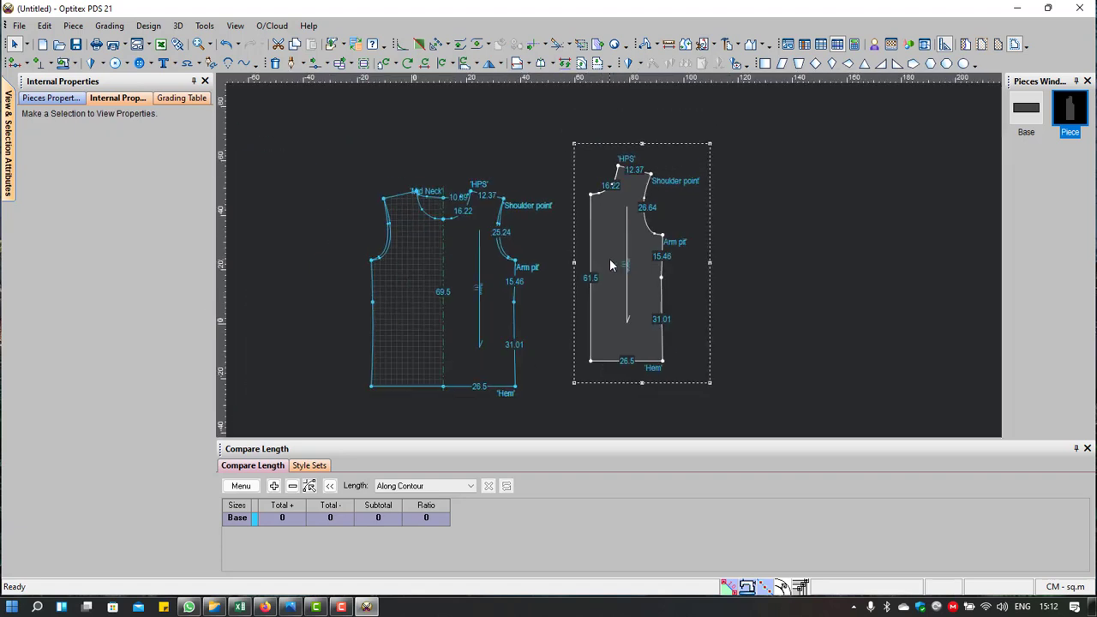
Step: Move the new piece further right and mirror it about a centre-front half line
drag(615, 254, 778, 259)
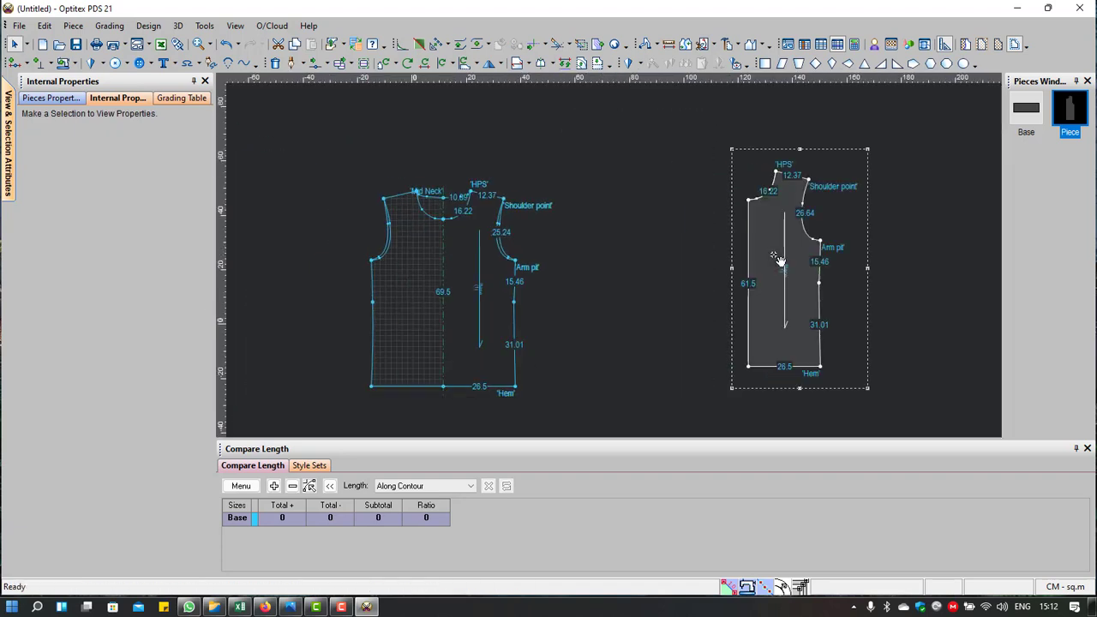
key(h)
click(747, 199)
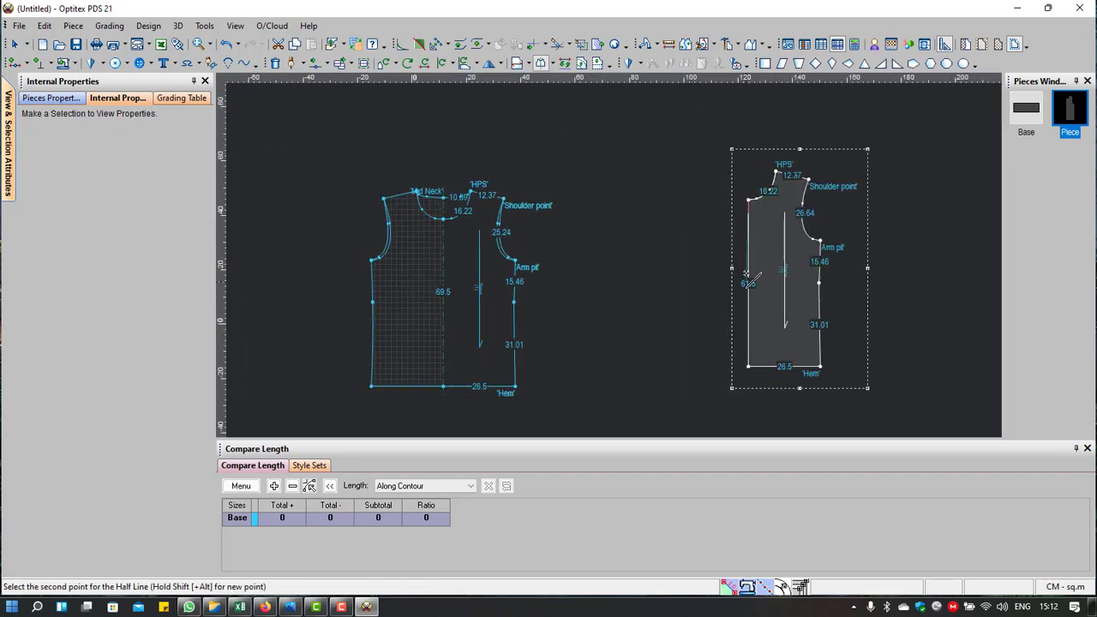
click(748, 366)
Step: Check the mirrored front's neck curve and pan to the original bodice's neck and shoulder
right_click(860, 131)
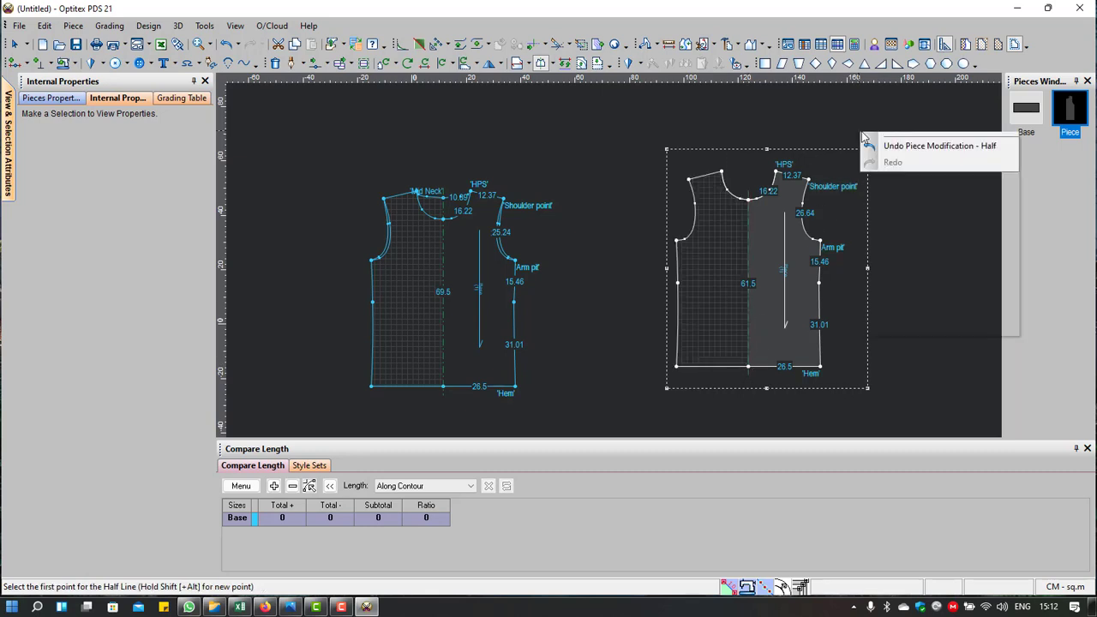
key(Escape)
scroll(879, 149, up, 3)
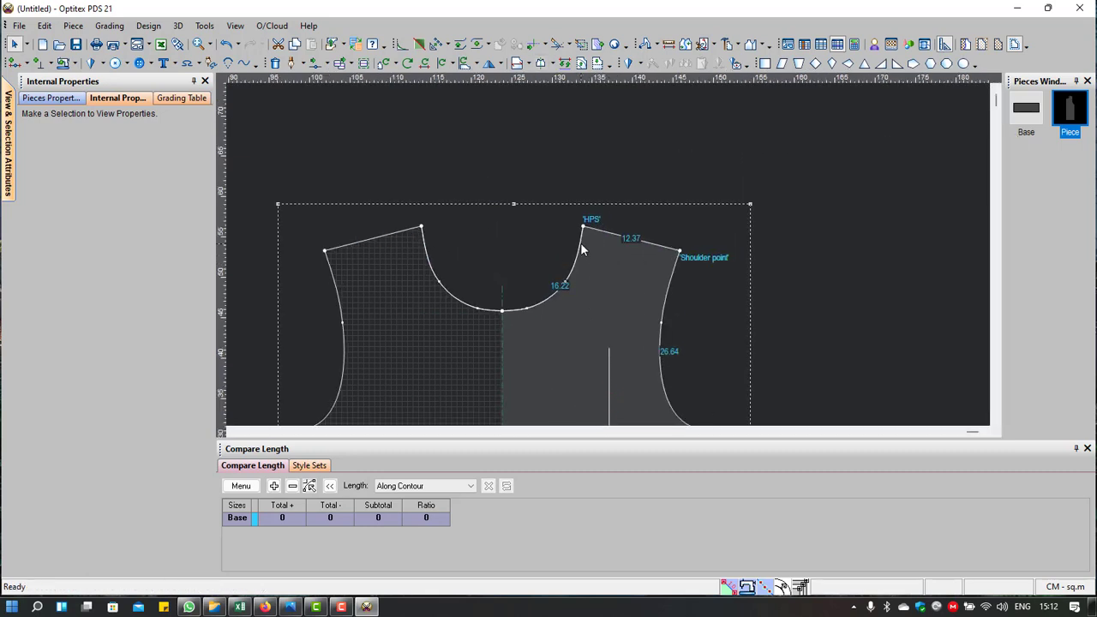
click(581, 249)
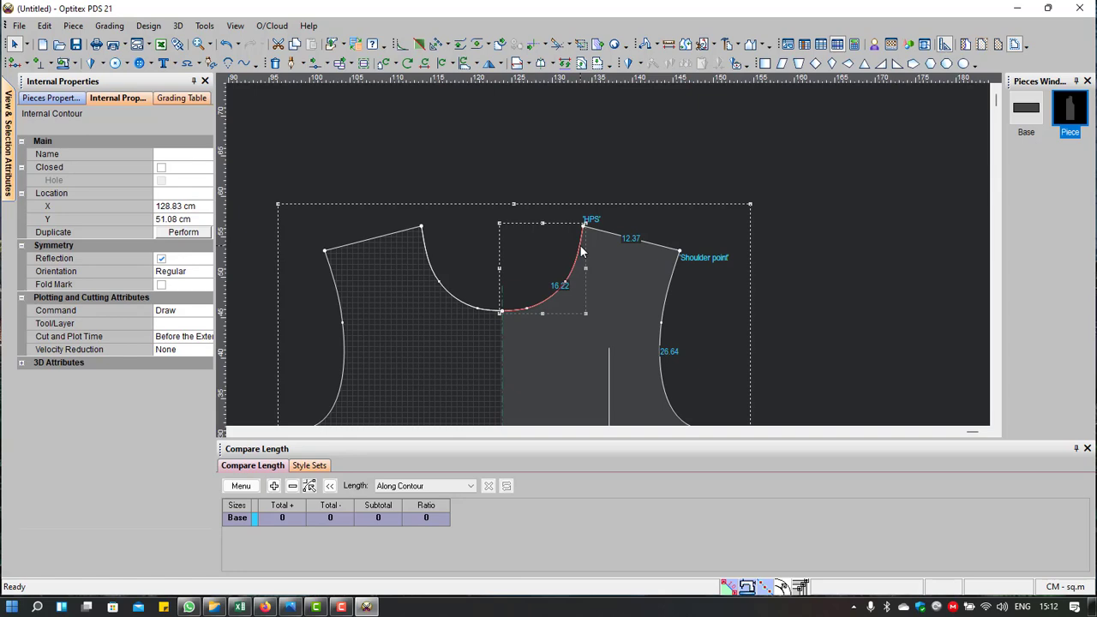
key(Escape)
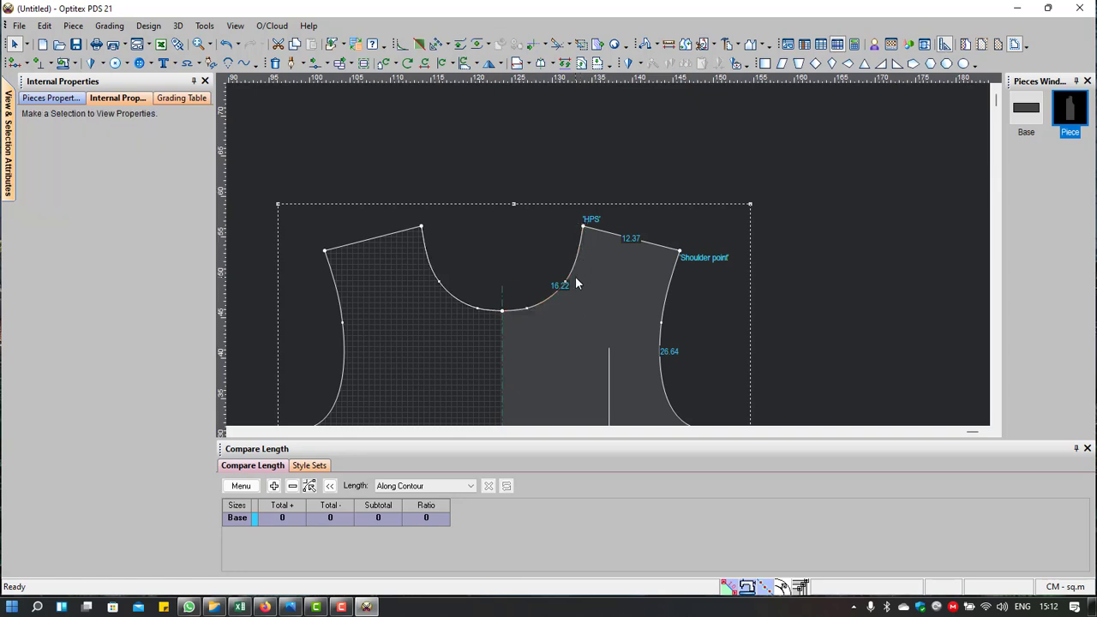
scroll(603, 375, down, 2)
scroll(603, 375, down, 1)
scroll(613, 244, up, 1)
scroll(615, 259, down, 1)
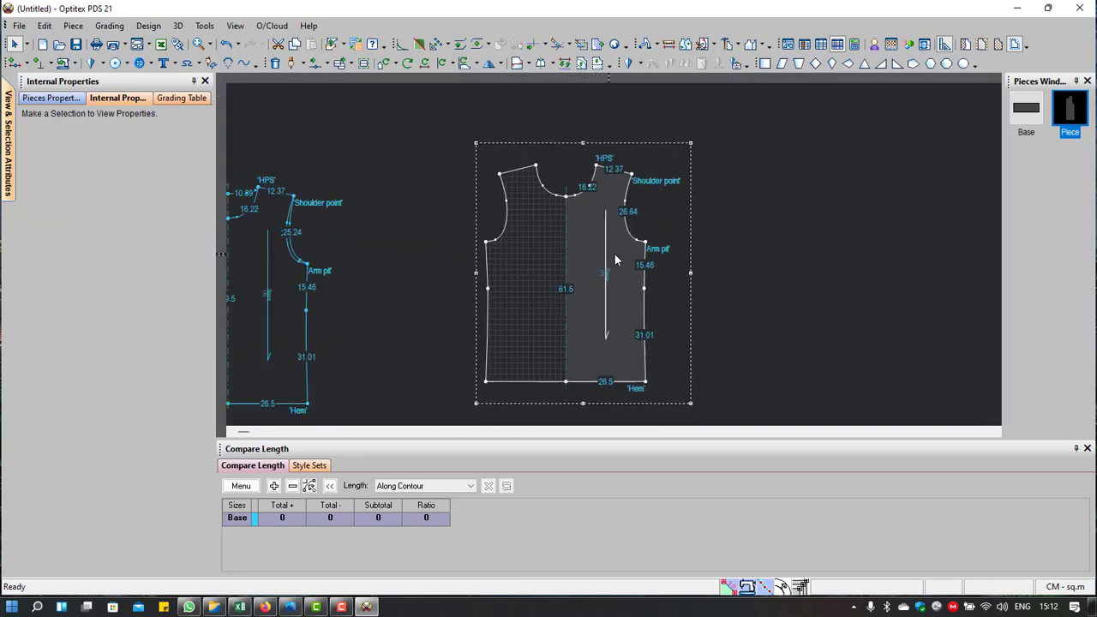
scroll(614, 260, up, 1)
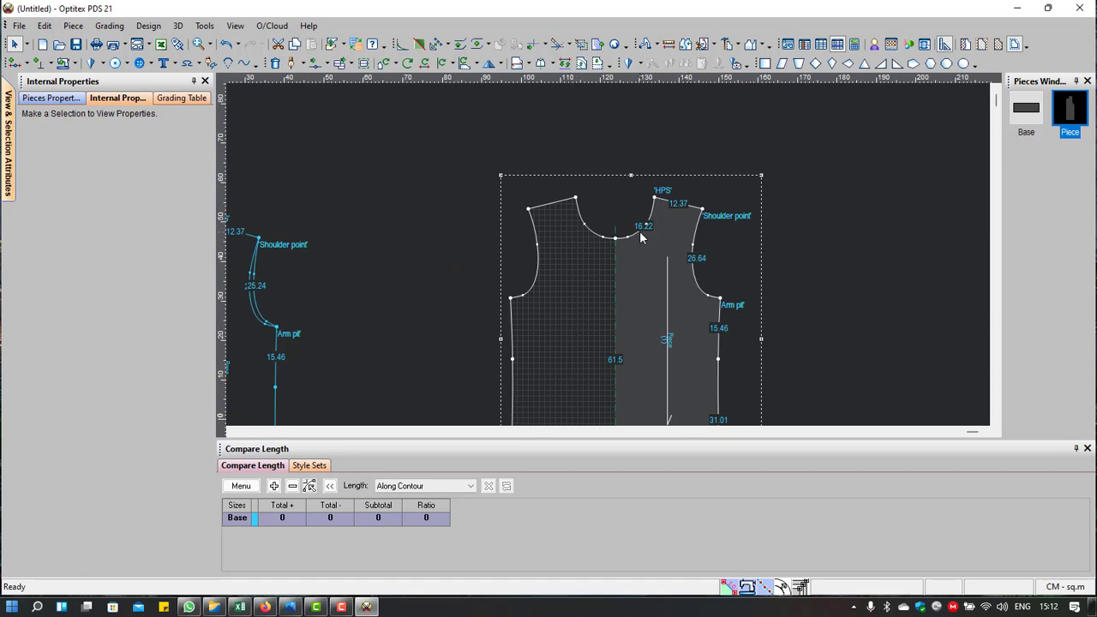
scroll(618, 295, down, 2)
scroll(621, 314, up, 1)
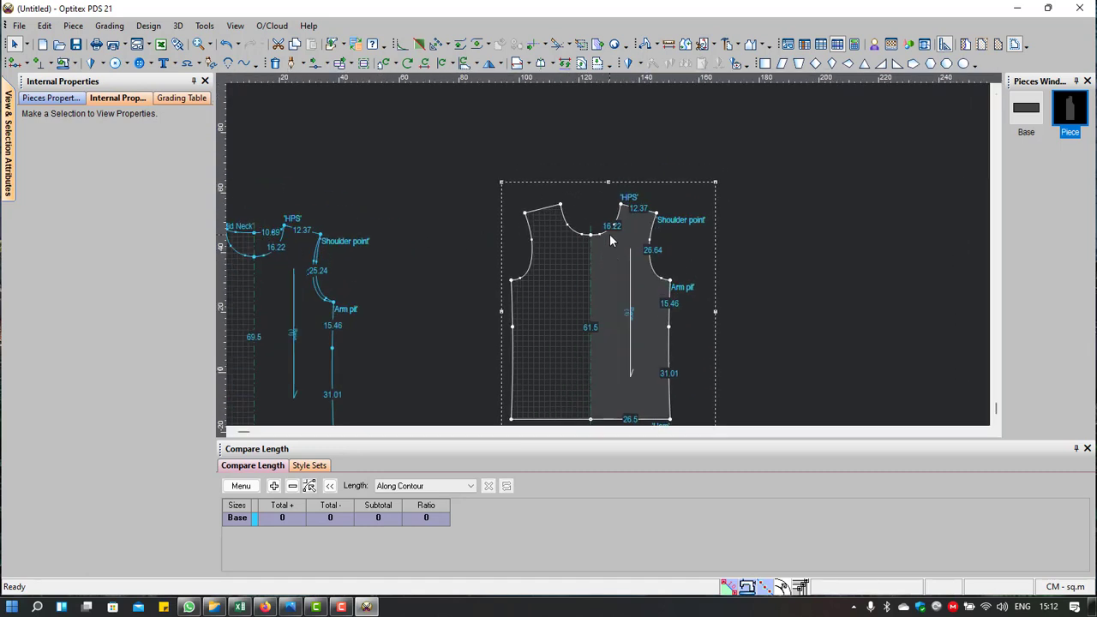
scroll(620, 225, up, 1)
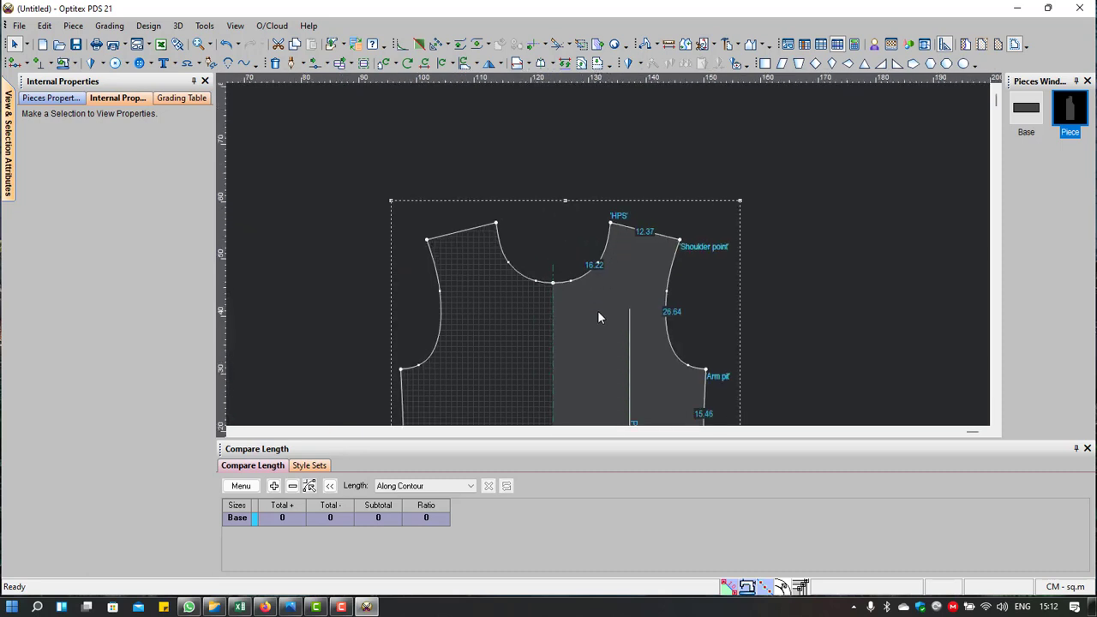
scroll(598, 314, down, 2)
middle_drag(390, 264, 608, 261)
scroll(608, 260, up, 2)
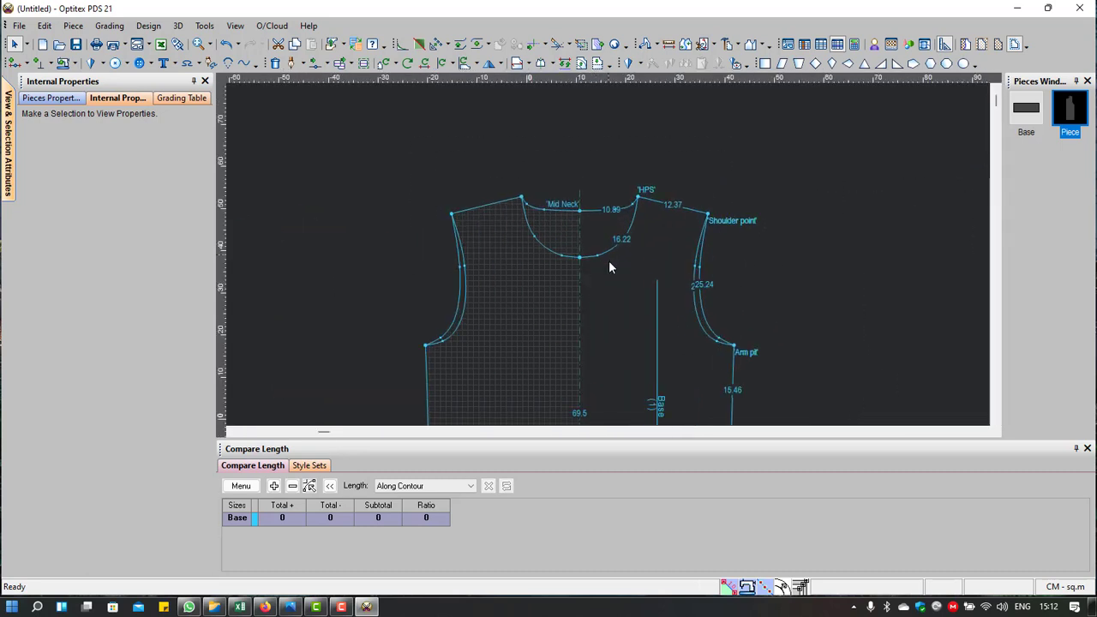
scroll(608, 260, up, 1)
scroll(607, 252, down, 1)
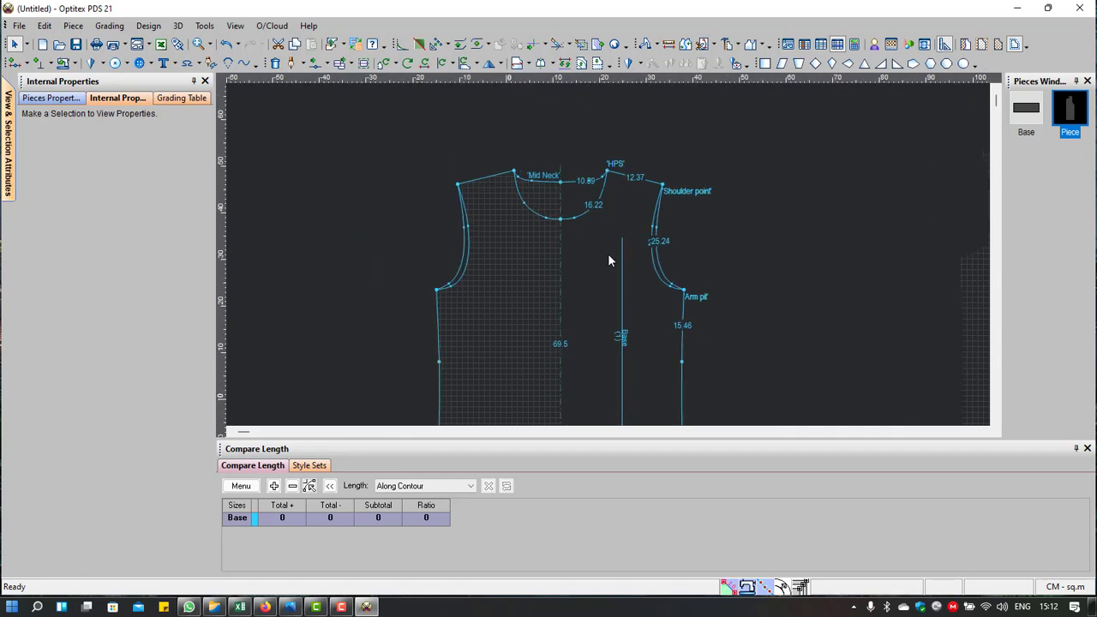
Step: Build Piece2 from the bodice's neck area, body area and armhole sliver
key(a)
click(583, 196)
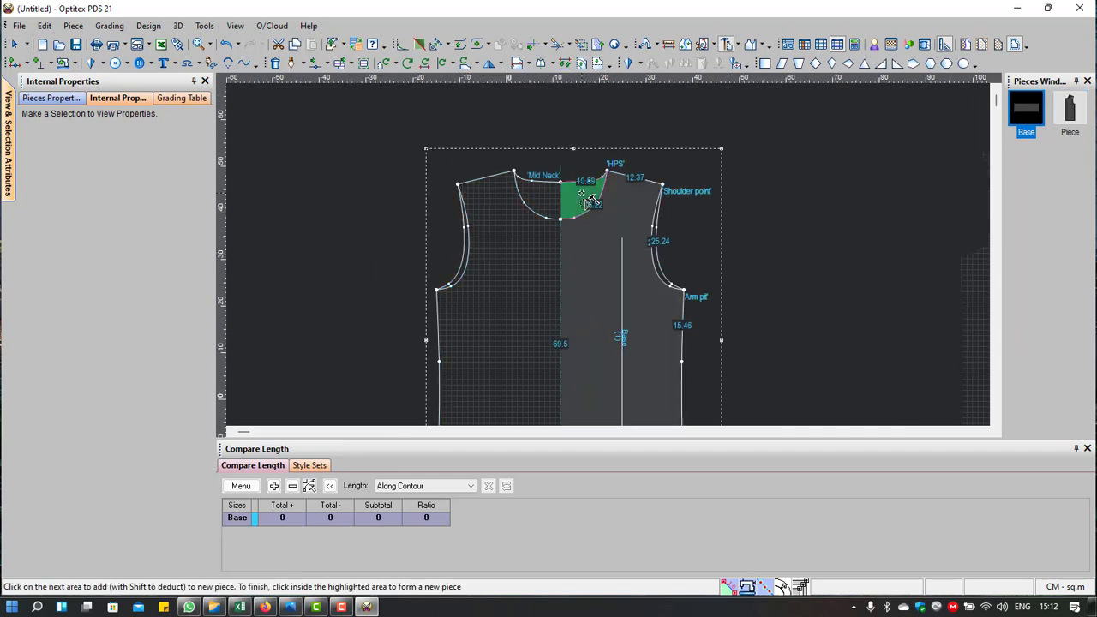
click(625, 210)
scroll(669, 262, up, 1)
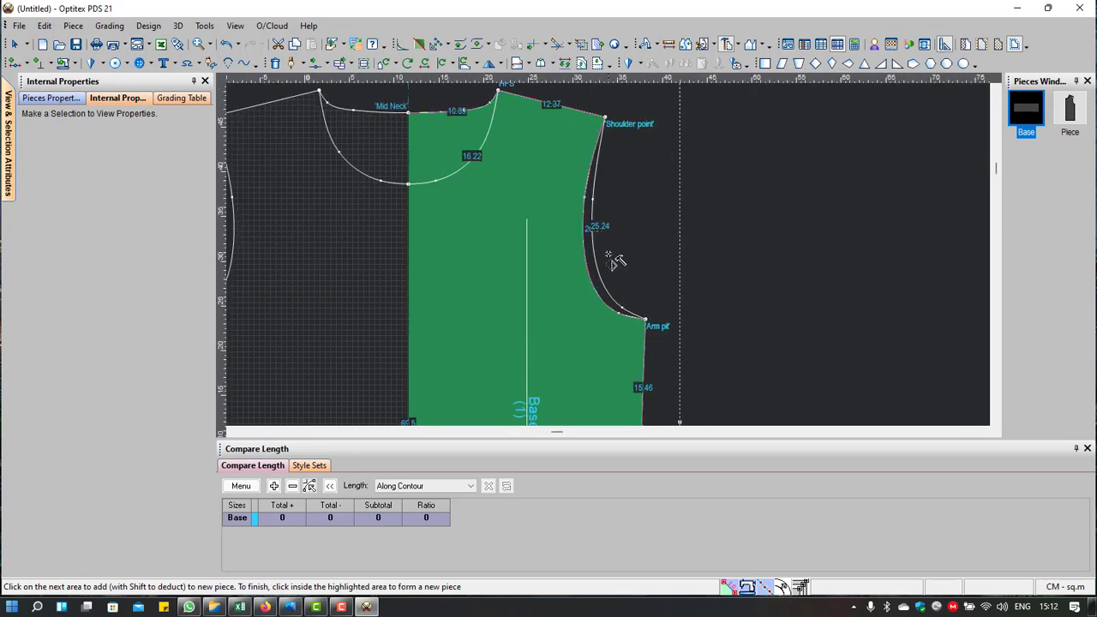
scroll(612, 260, up, 1)
click(579, 259)
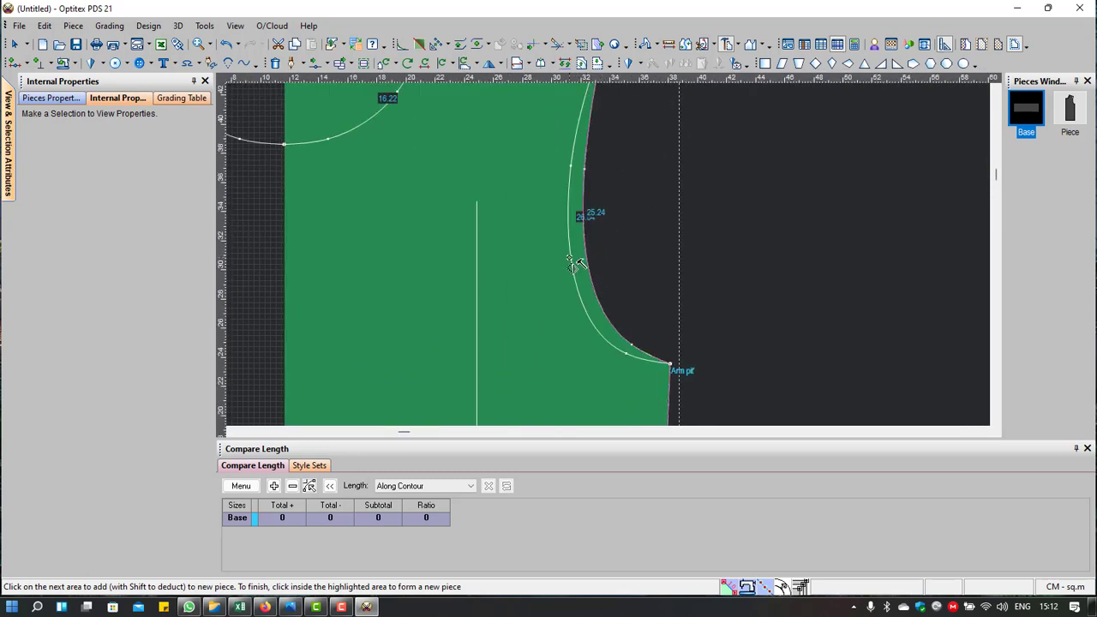
click(581, 213)
scroll(705, 226, down, 1)
scroll(630, 243, down, 2)
Step: Move Piece2 into the gap between the two bodice pieces
right_click(631, 147)
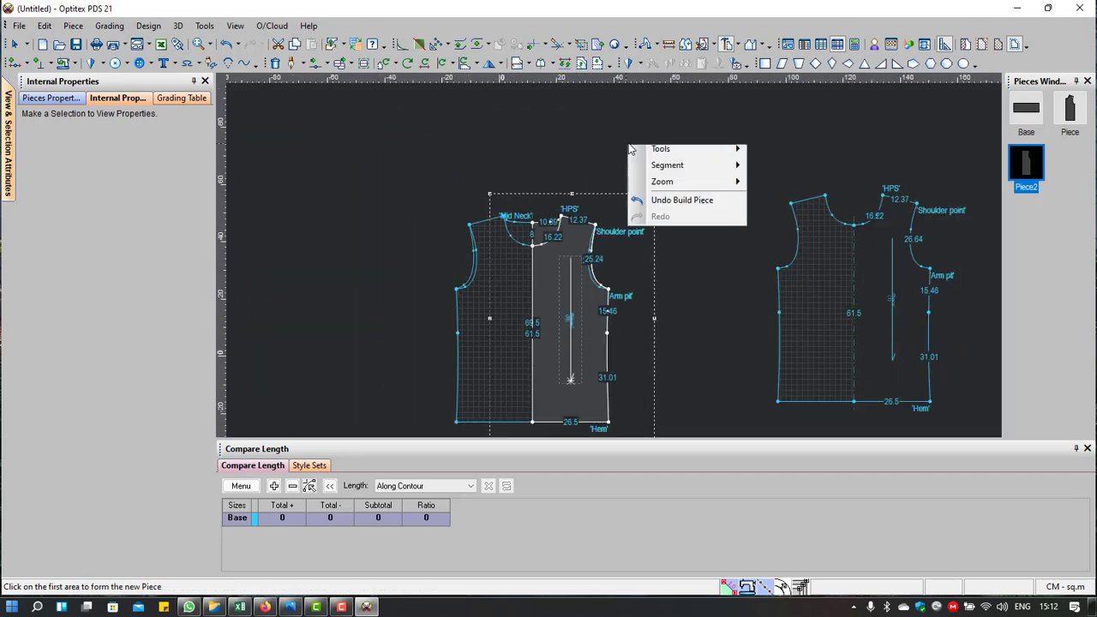
click(642, 167)
drag(574, 229, 724, 210)
scroll(603, 252, up, 2)
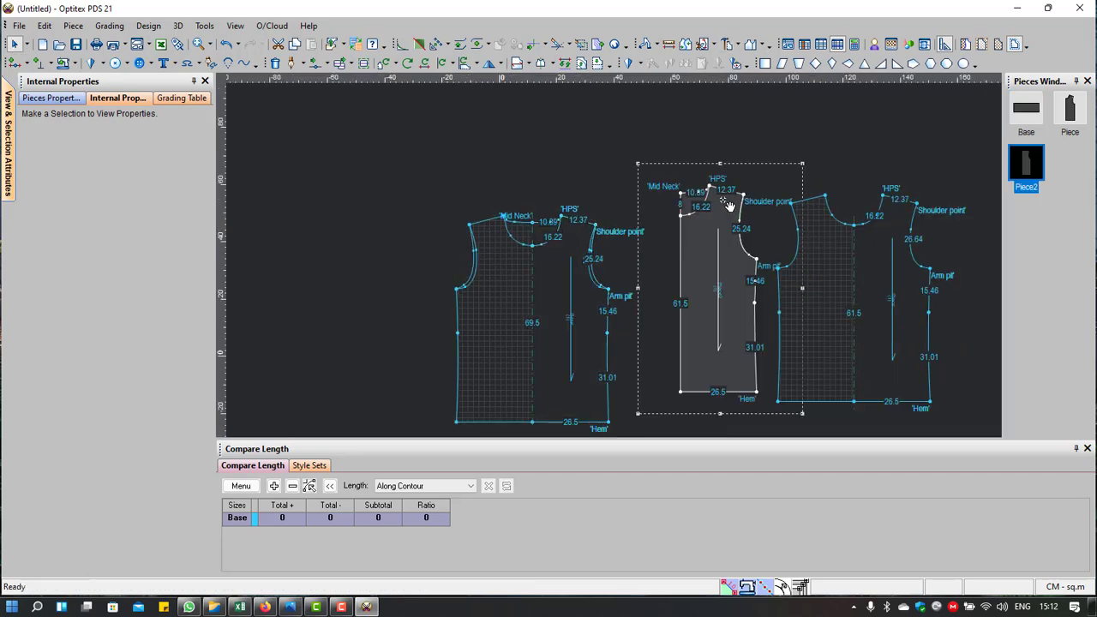
scroll(603, 253, up, 1)
scroll(603, 253, up, 1)
Step: Delete the 16.22 neck curve from Piece2 and inspect its armhole and edge points
click(547, 242)
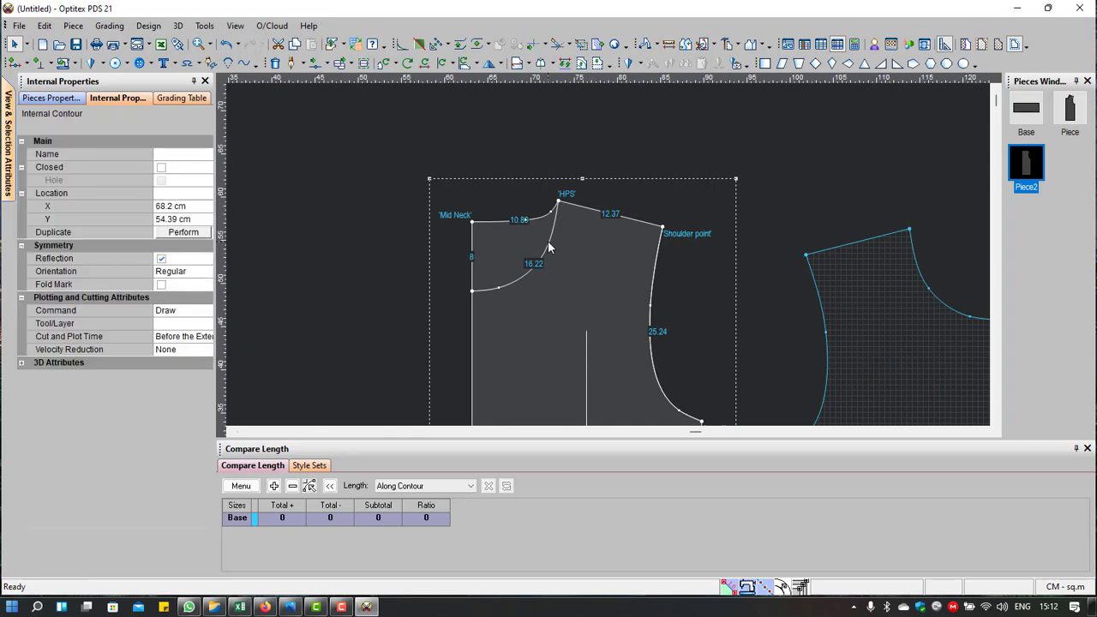
key(Delete)
scroll(621, 291, down, 2)
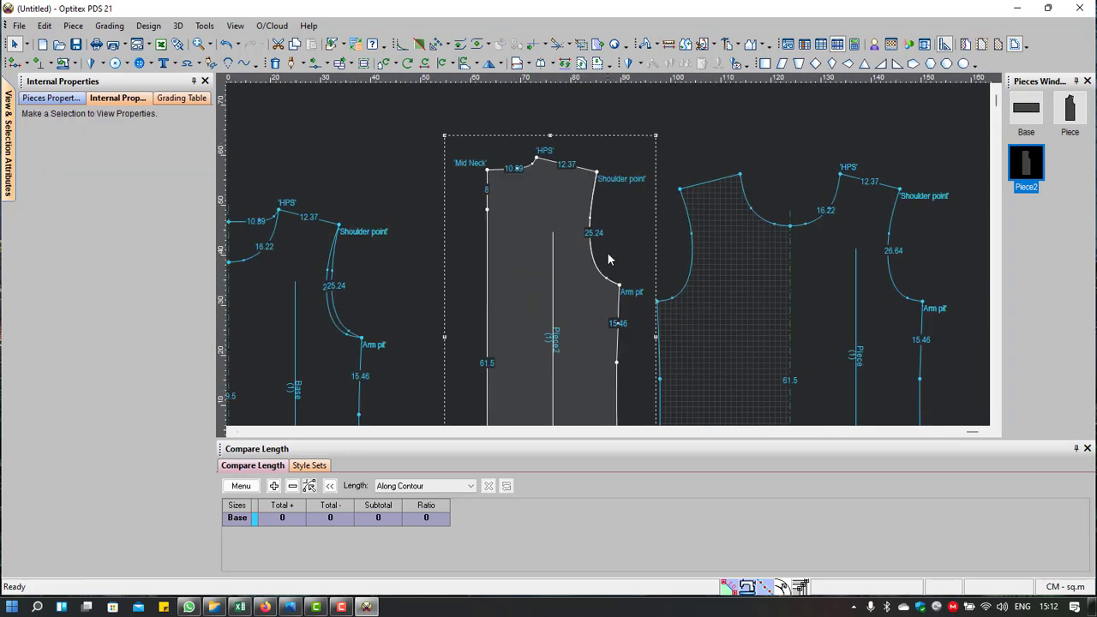
scroll(607, 251, up, 3)
click(582, 181)
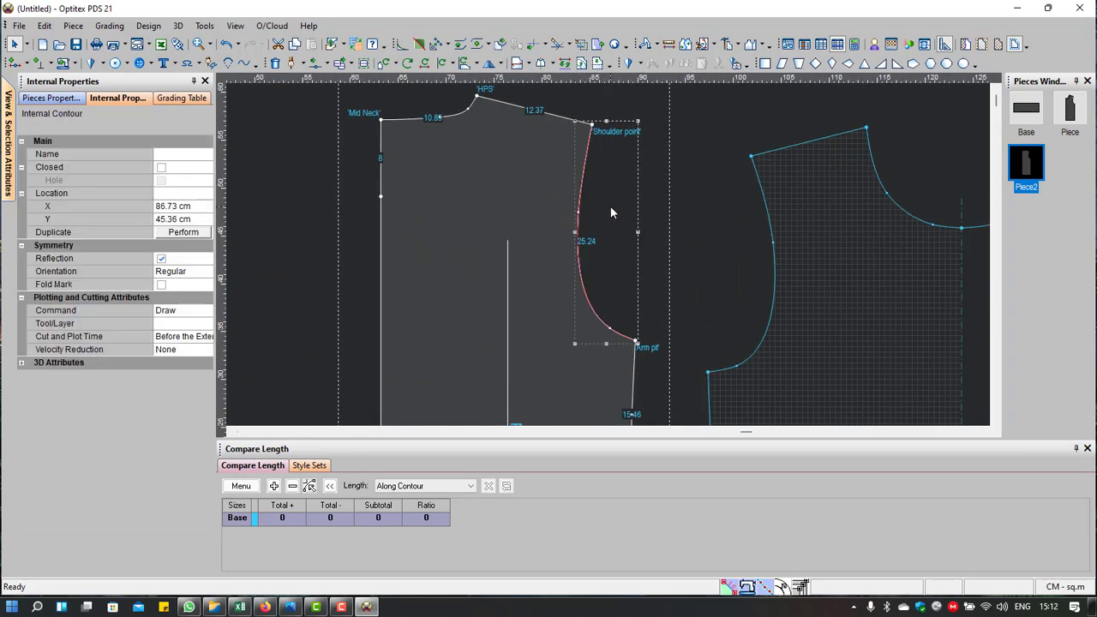
click(609, 207)
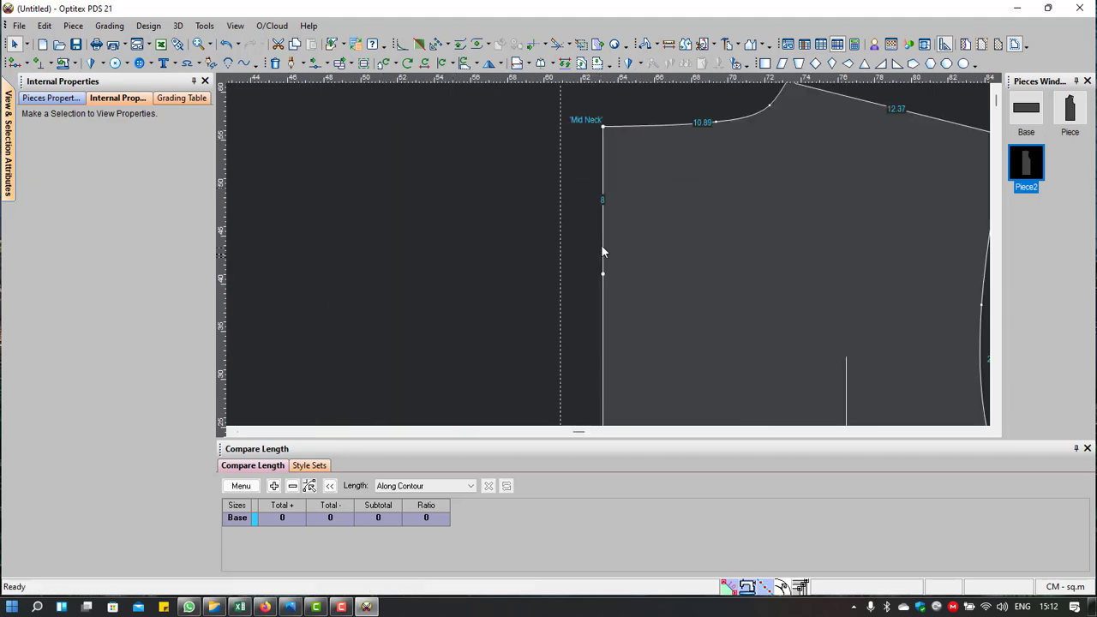
scroll(387, 147, up, 2)
click(619, 312)
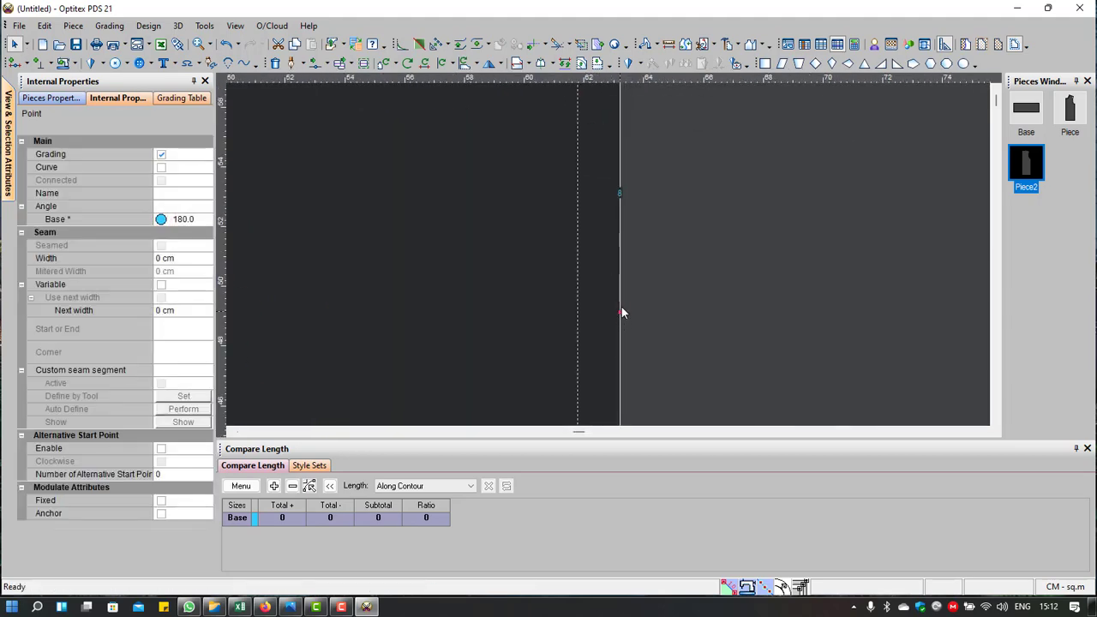
click(631, 252)
scroll(608, 253, down, 2)
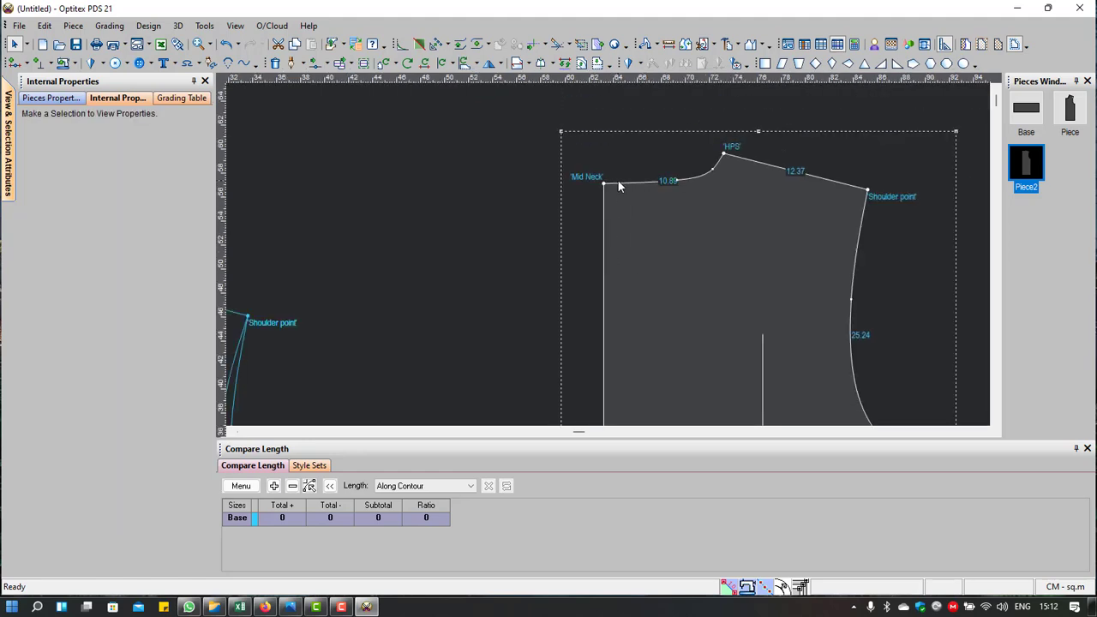
scroll(696, 329, down, 1)
scroll(619, 287, down, 2)
scroll(597, 327, up, 1)
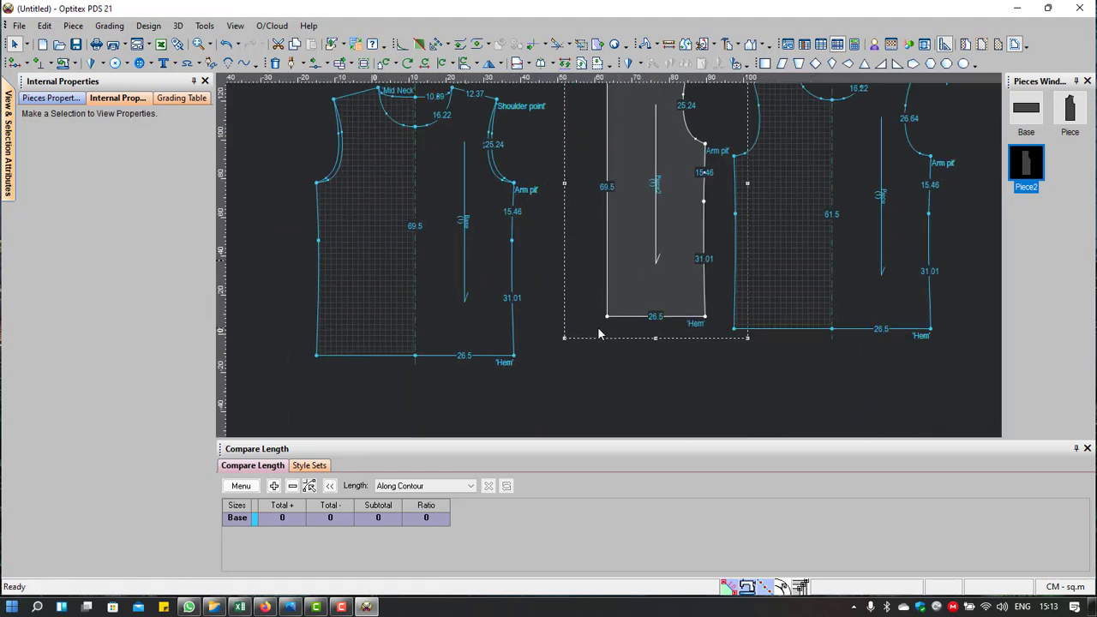
Step: Move Piece2 clear of the other pieces
scroll(604, 249, down, 1)
scroll(614, 259, down, 1)
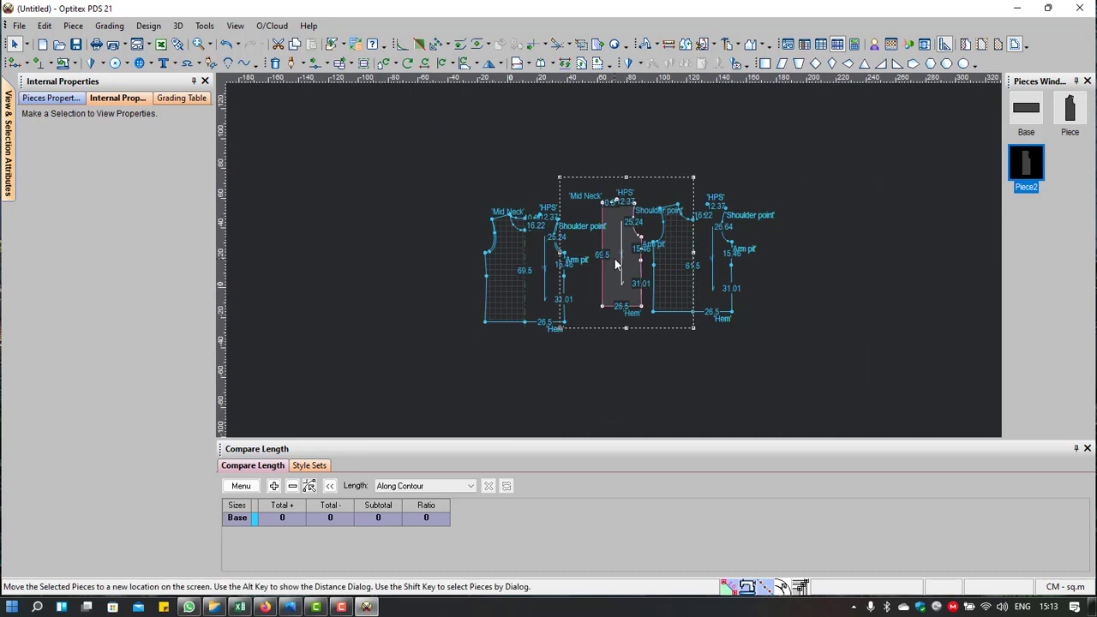
drag(615, 259, 871, 259)
scroll(872, 259, up, 1)
scroll(614, 259, up, 1)
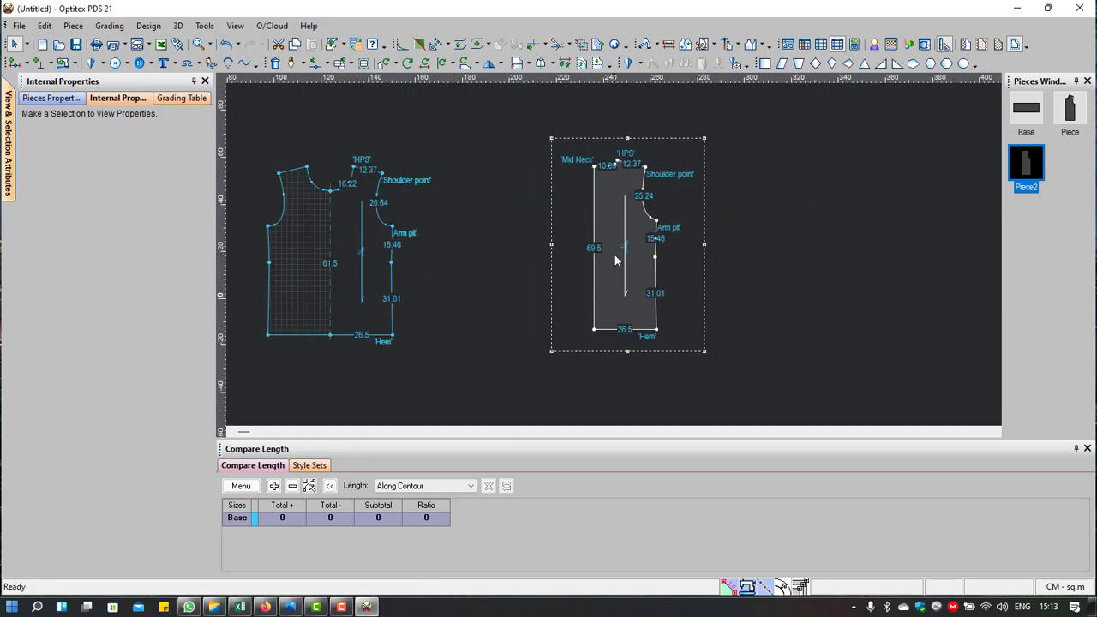
Step: Mirror Piece2 about a half line along its left edge into a full bodice
key(h)
click(595, 329)
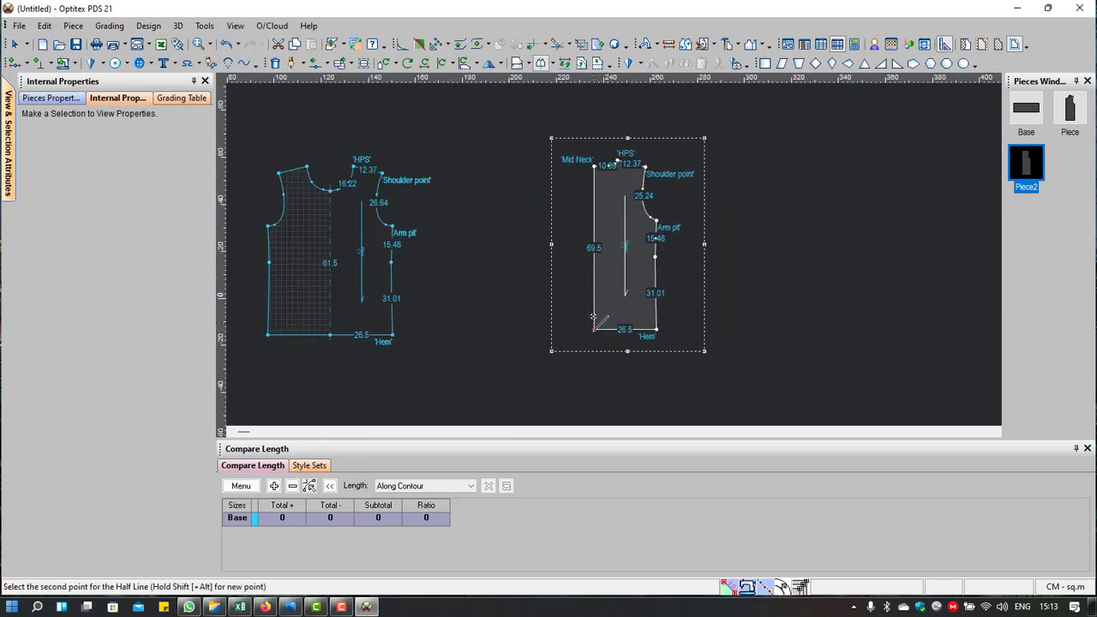
click(593, 166)
right_click(814, 164)
click(756, 199)
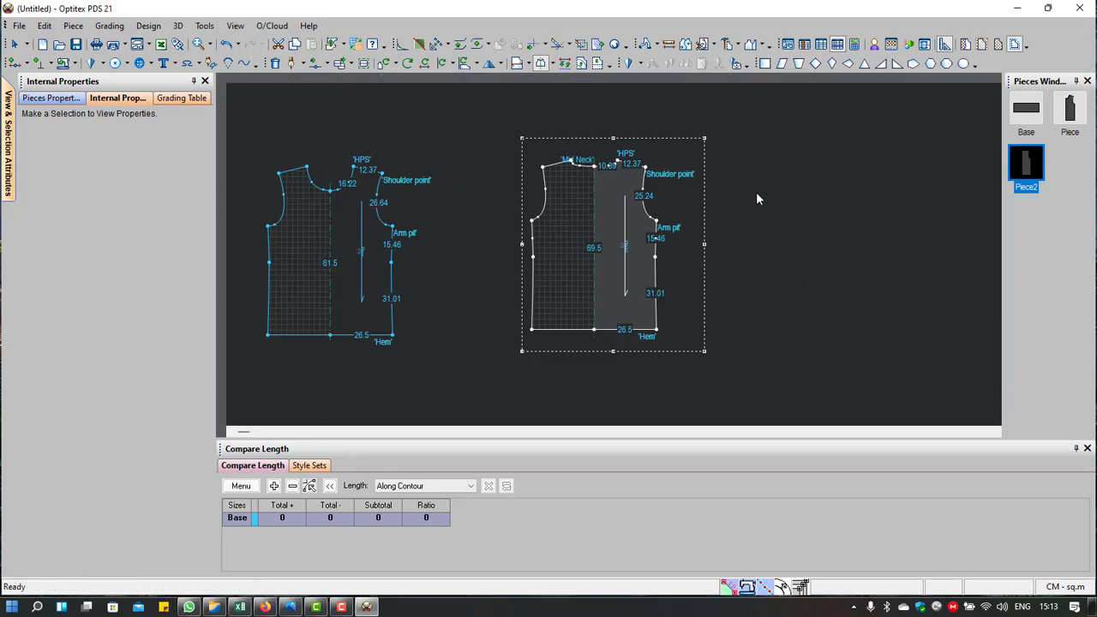
scroll(613, 254, up, 1)
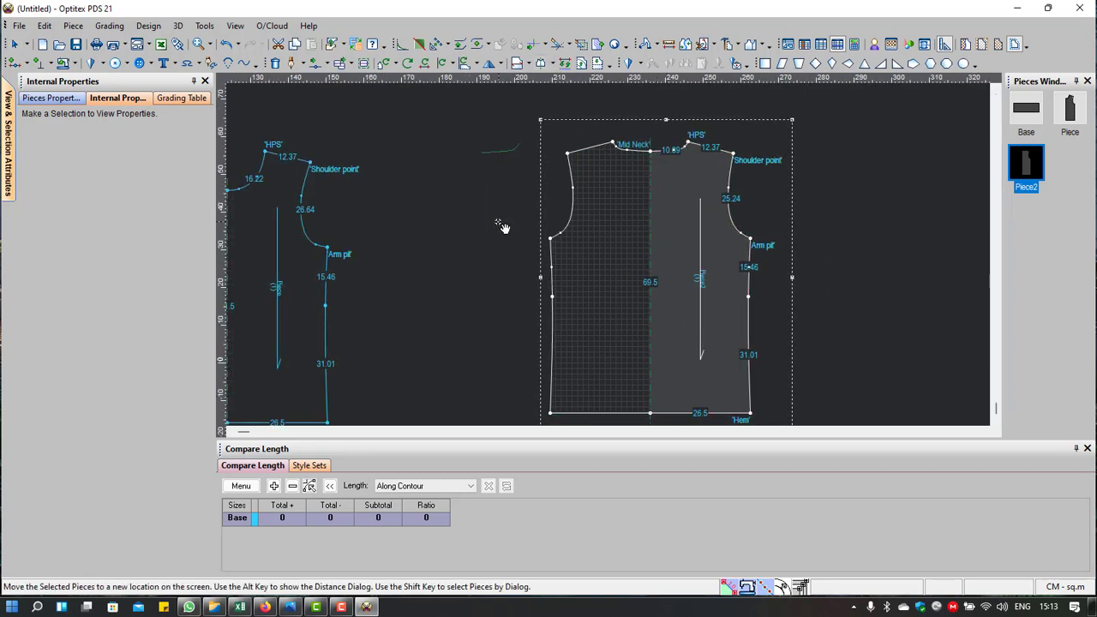
scroll(503, 225, down, 1)
scroll(503, 259, down, 2)
Step: Box-select the Piece bodice and move it toward Piece2
drag(662, 175, 449, 364)
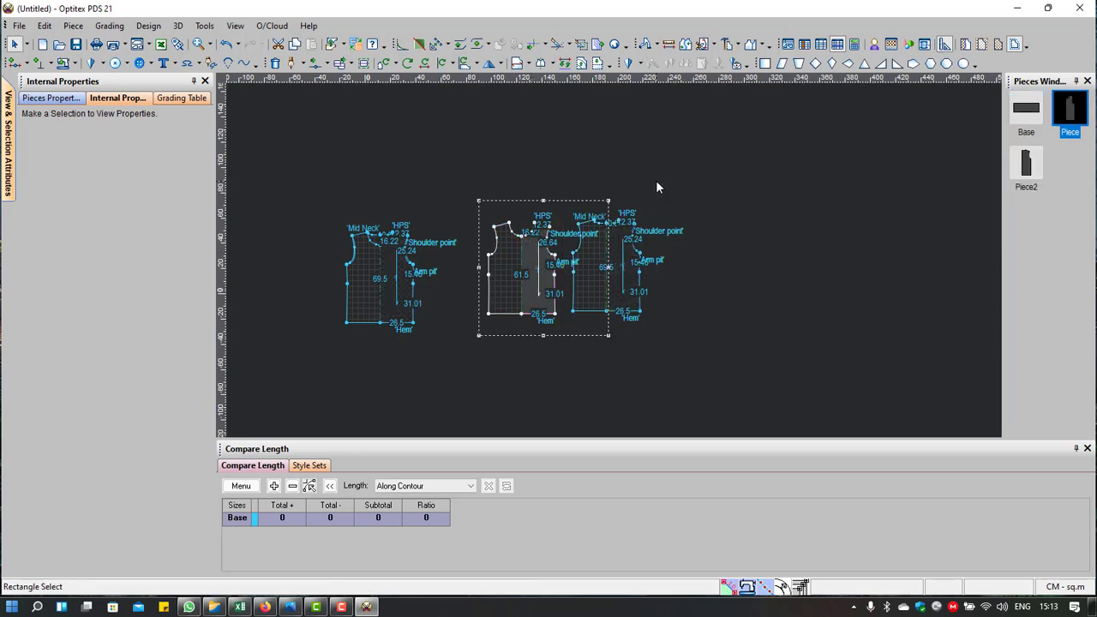
scroll(443, 286, down, 1)
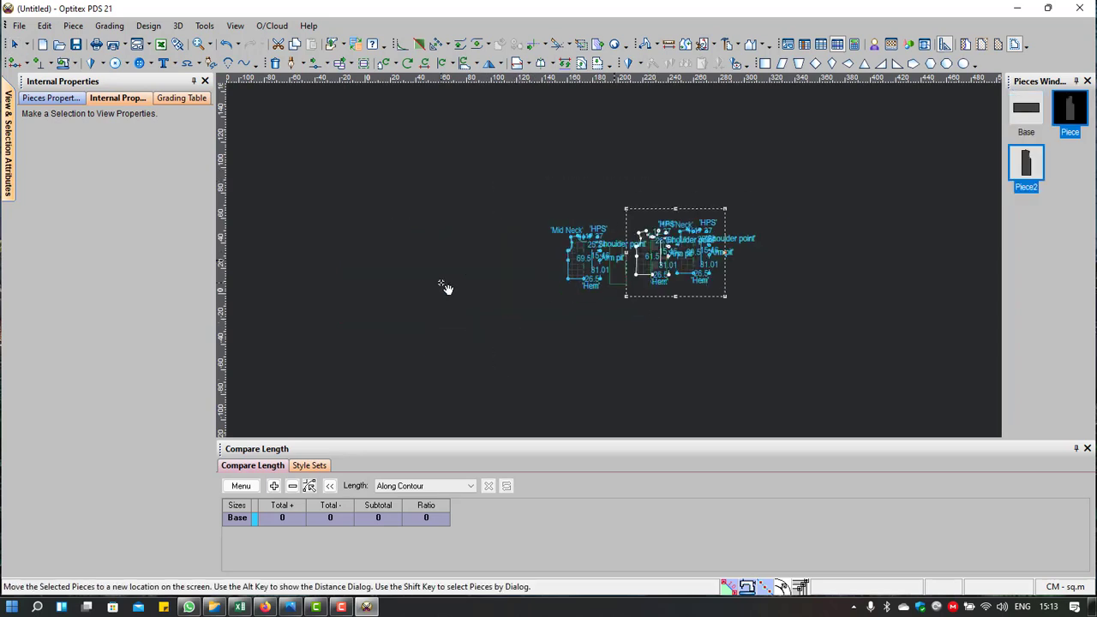
mouse_move(443, 286)
mouse_down()
mouse_move(482, 231)
mouse_move(486, 244)
mouse_up()
scroll(486, 244, up, 2)
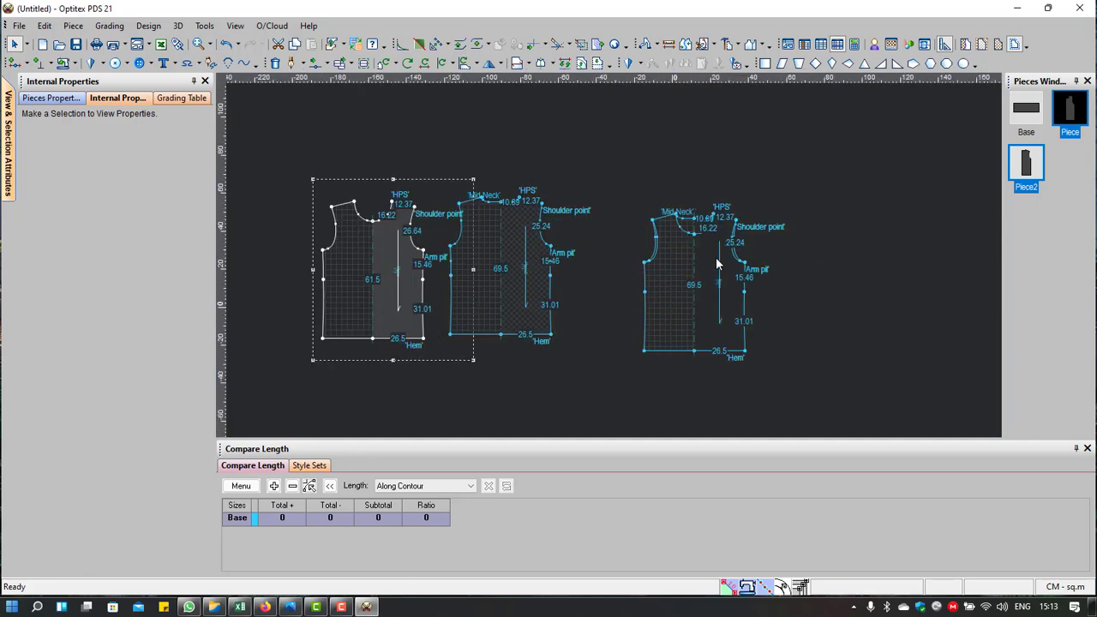
scroll(591, 265, down, 1)
scroll(614, 259, up, 2)
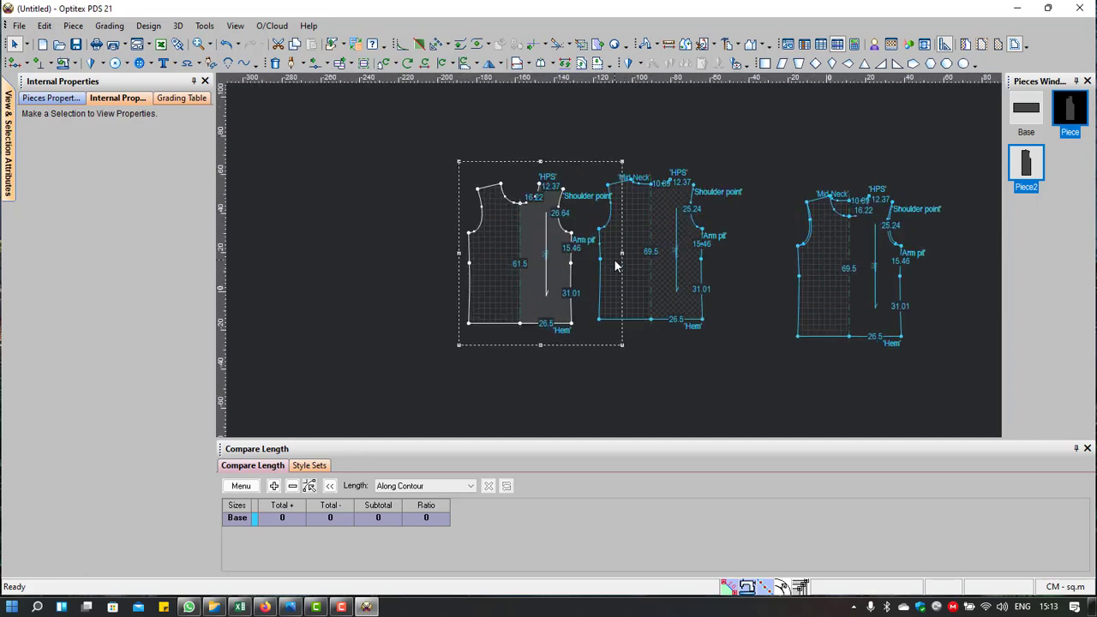
scroll(617, 253, up, 2)
scroll(616, 254, down, 2)
scroll(617, 253, up, 1)
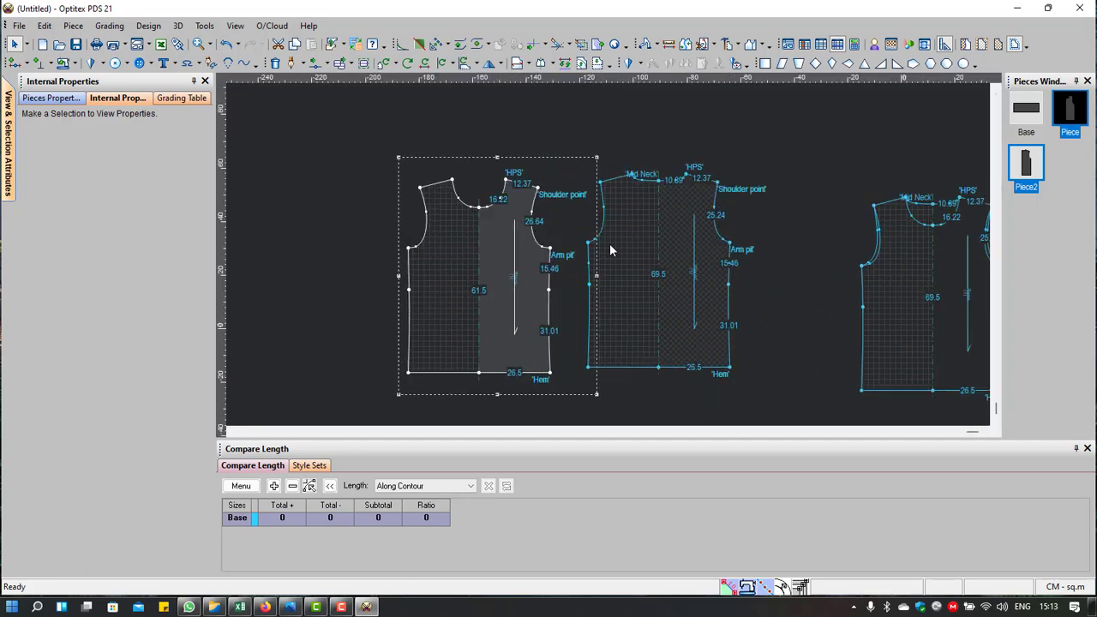
scroll(606, 253, up, 1)
scroll(606, 253, down, 3)
scroll(614, 257, up, 2)
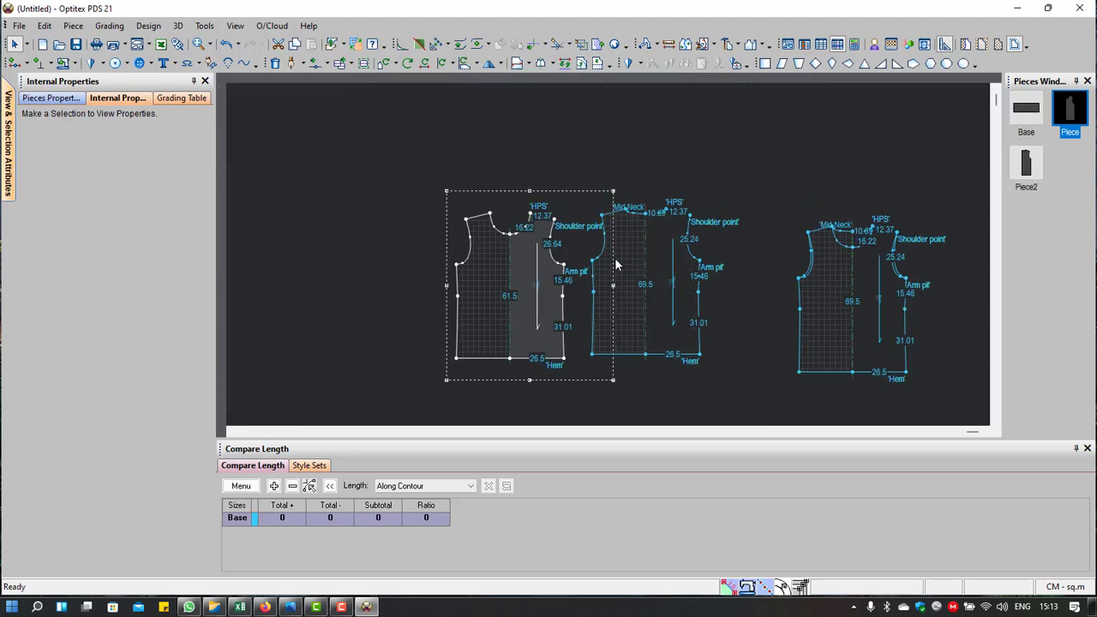
scroll(614, 257, up, 1)
scroll(615, 259, down, 1)
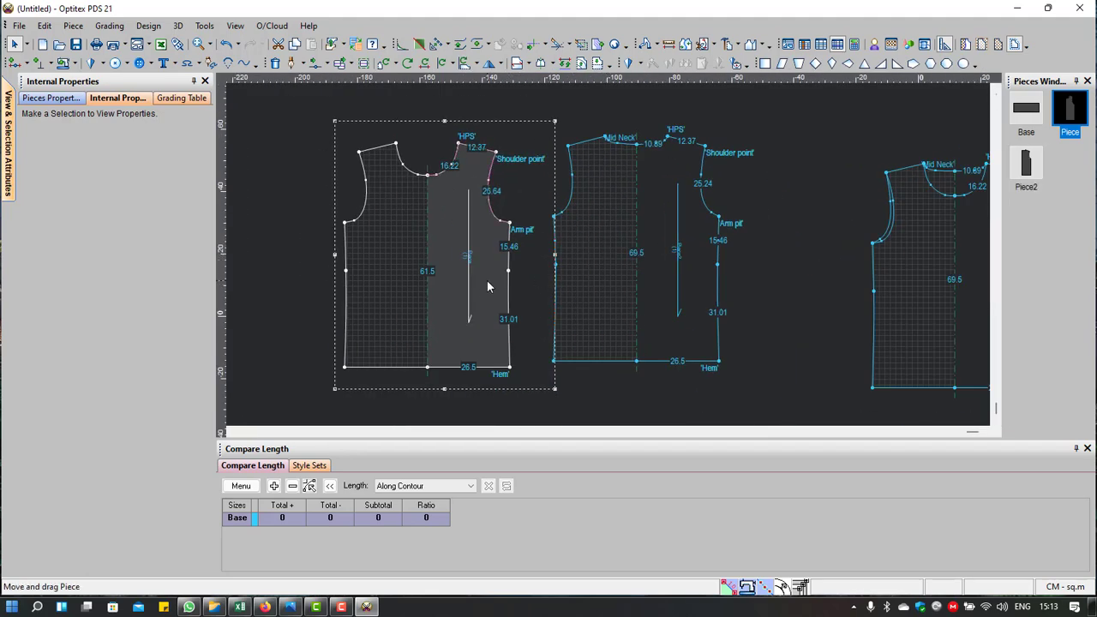
Step: Lay the Piece bodice against Piece2 to compare armholes, then settle it alongside
drag(502, 270, 546, 254)
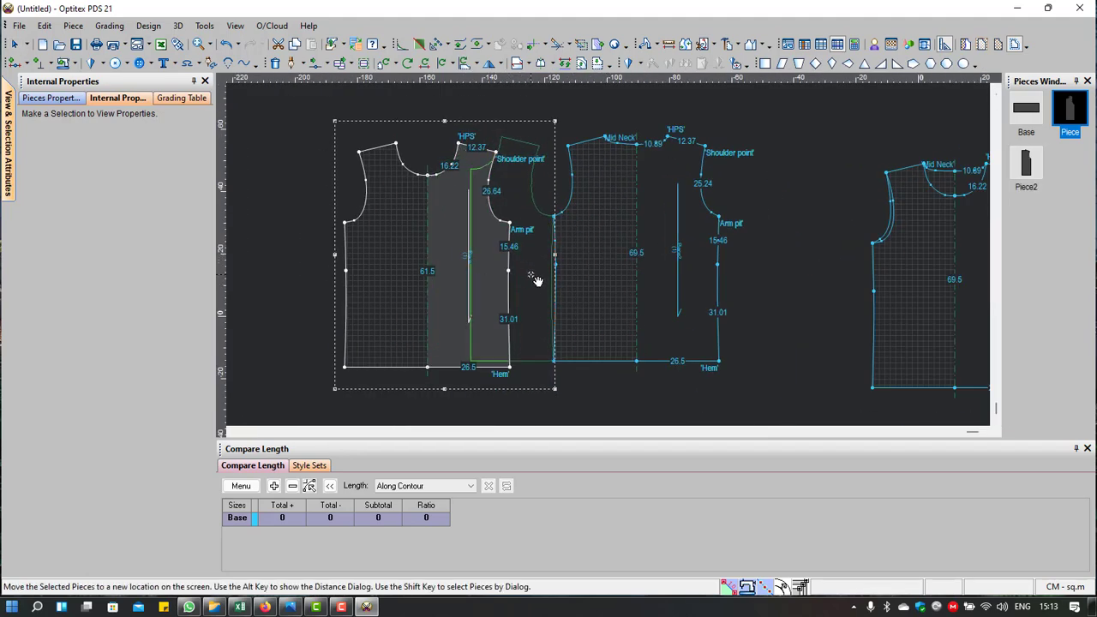
scroll(553, 250, up, 2)
scroll(611, 245, up, 2)
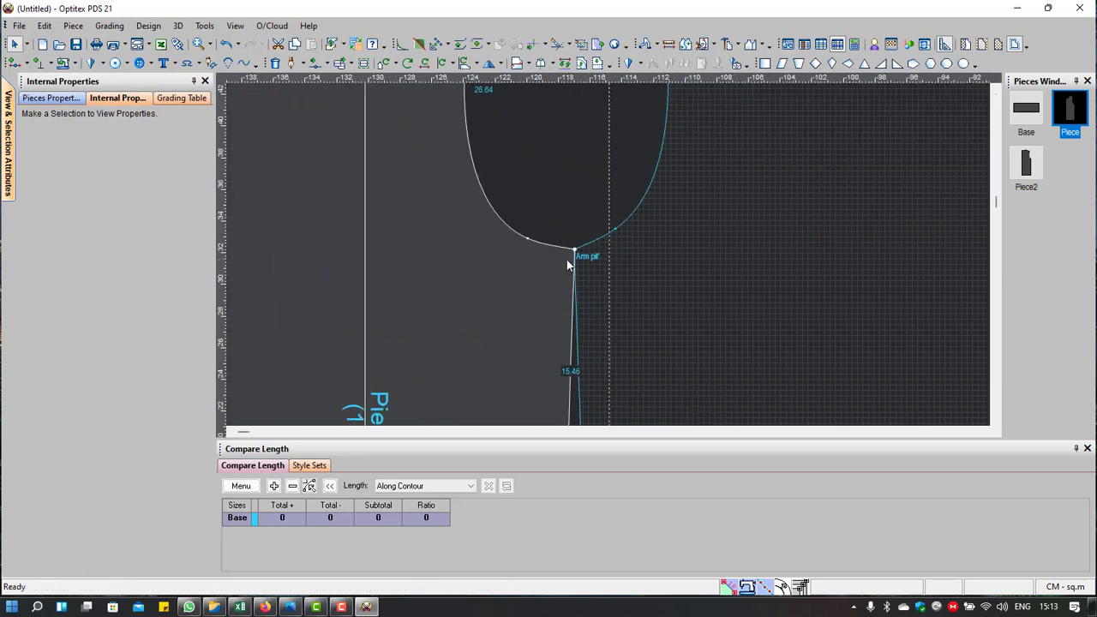
scroll(549, 237, down, 2)
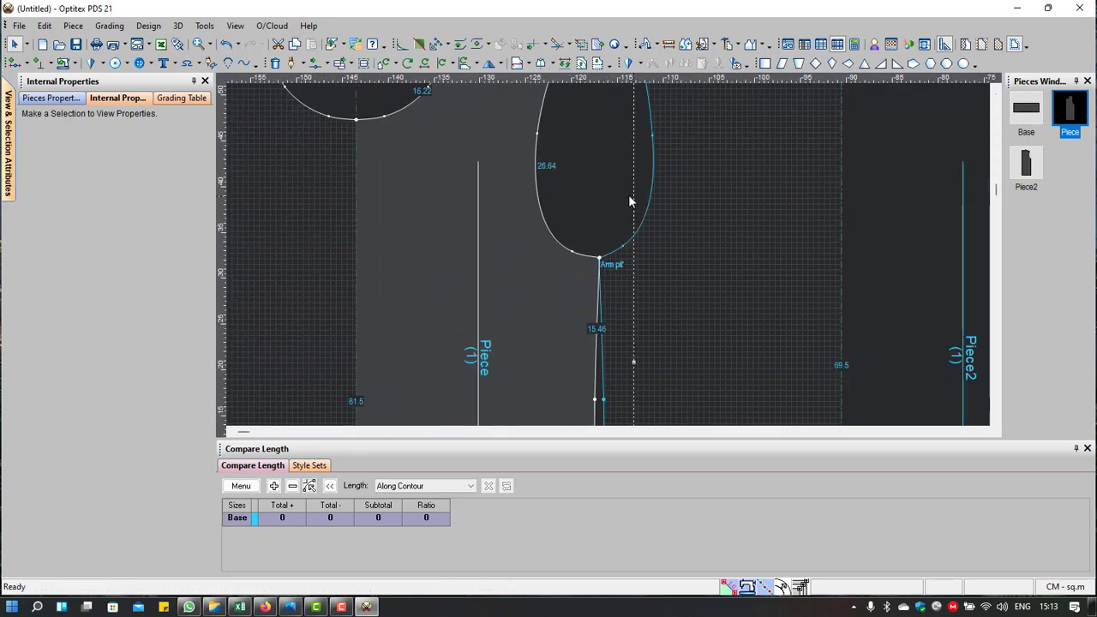
scroll(523, 171, down, 1)
scroll(570, 133, down, 1)
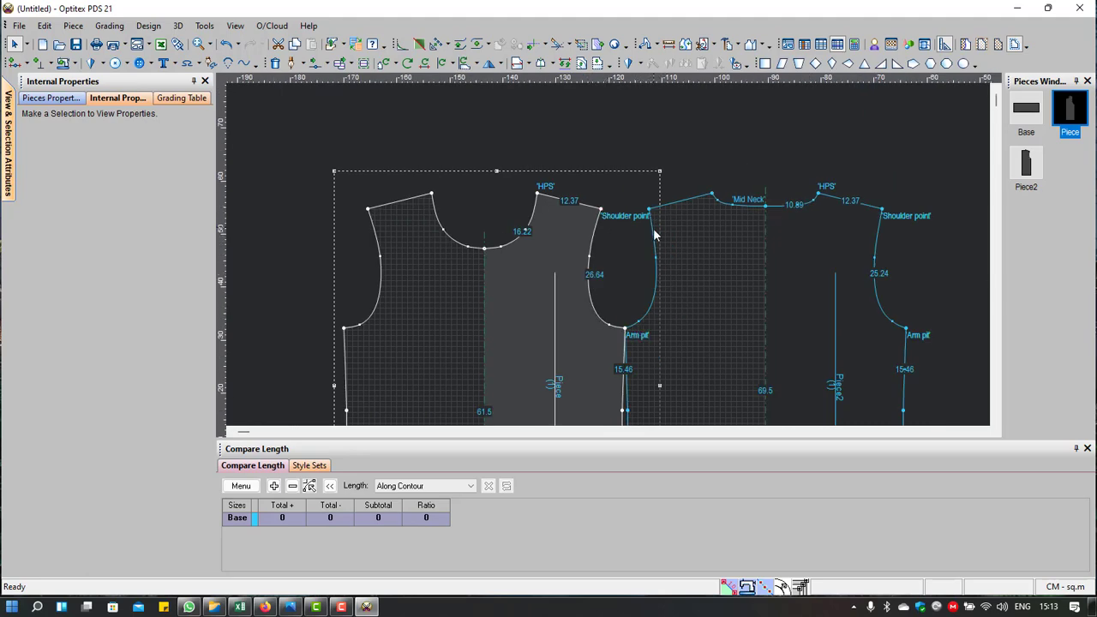
scroll(570, 291, down, 2)
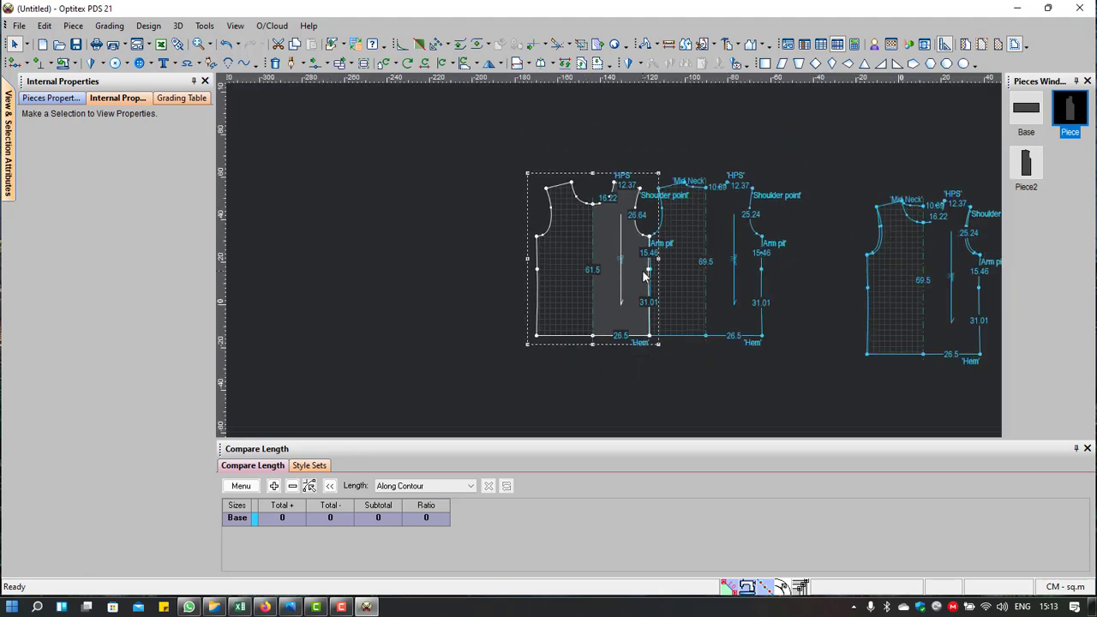
drag(641, 277, 587, 281)
scroll(587, 281, up, 2)
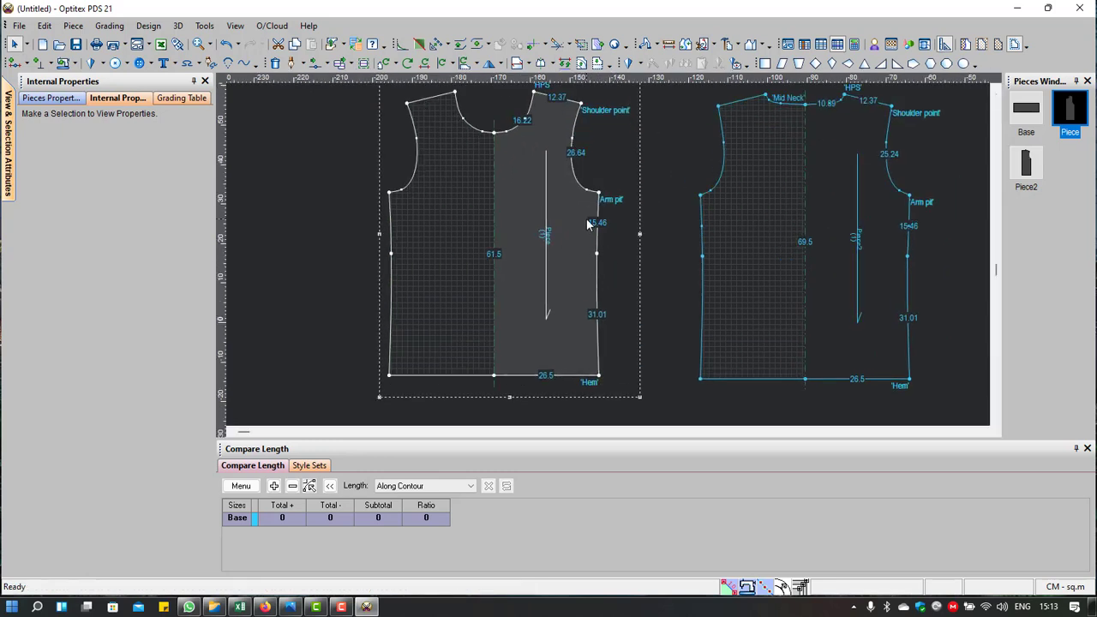
scroll(613, 252, down, 2)
scroll(613, 253, up, 1)
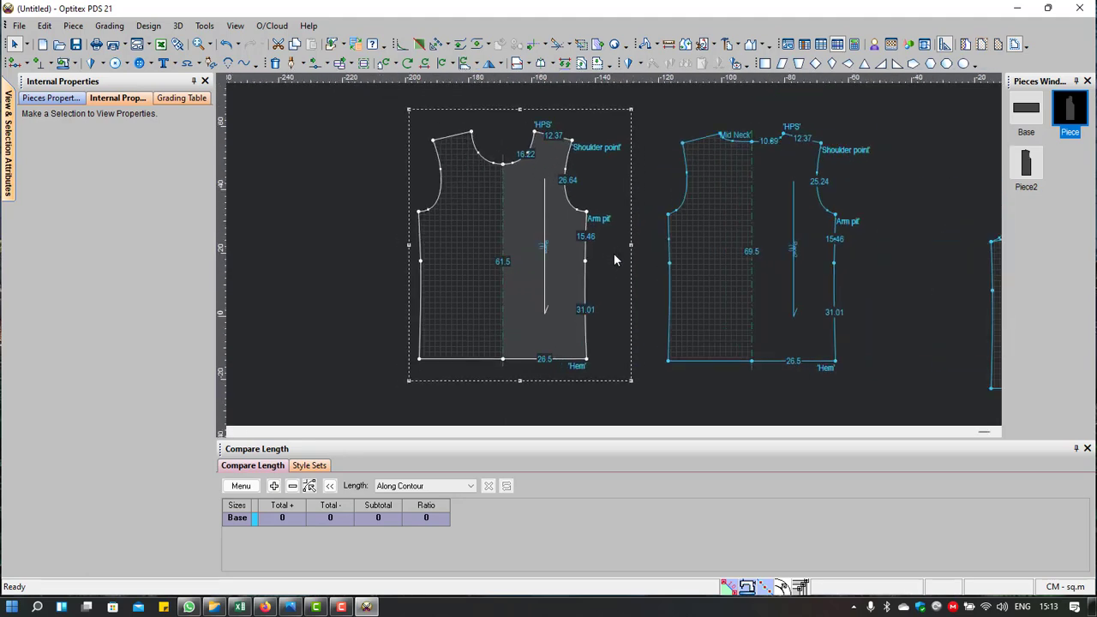
drag(572, 252, 618, 249)
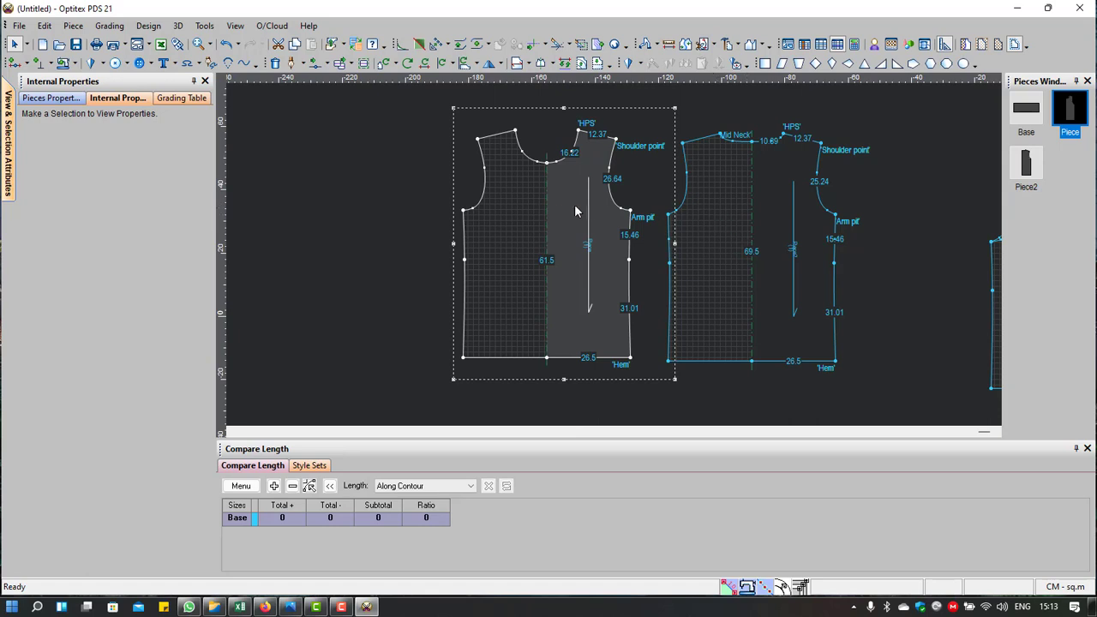
Step: Rename the selected bodice piece to Front in its piece properties
click(63, 104)
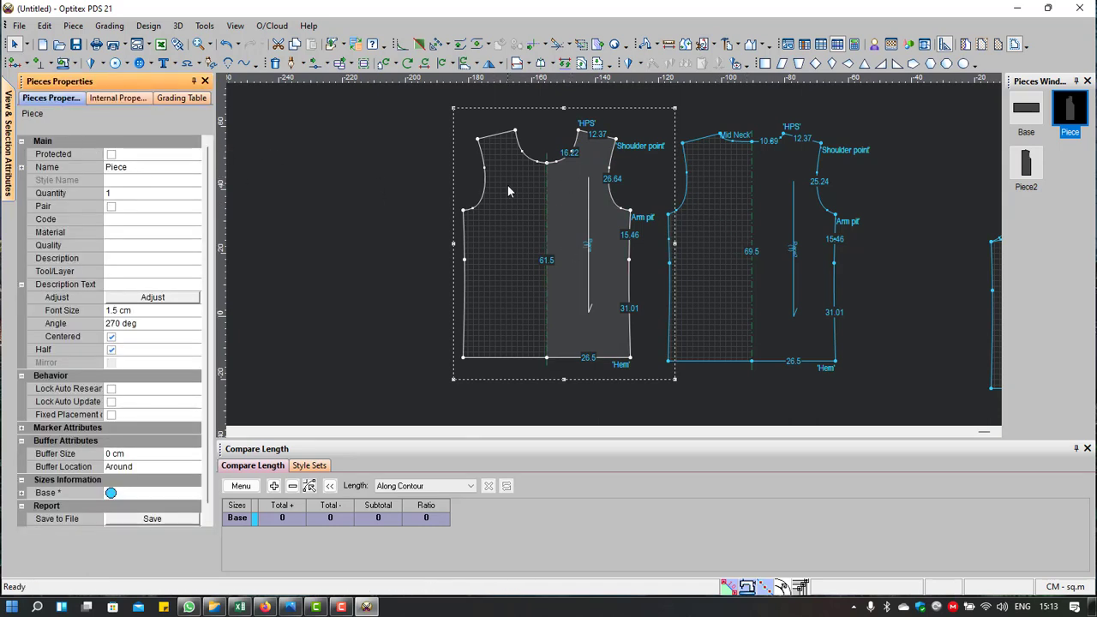
click(150, 168)
text(Front)
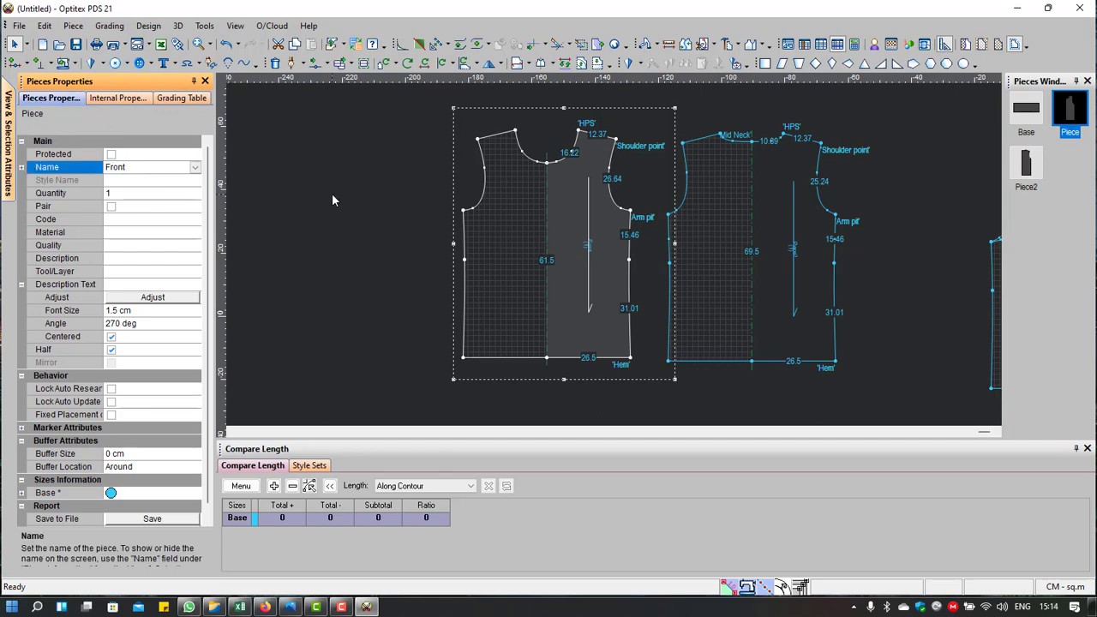
click(332, 193)
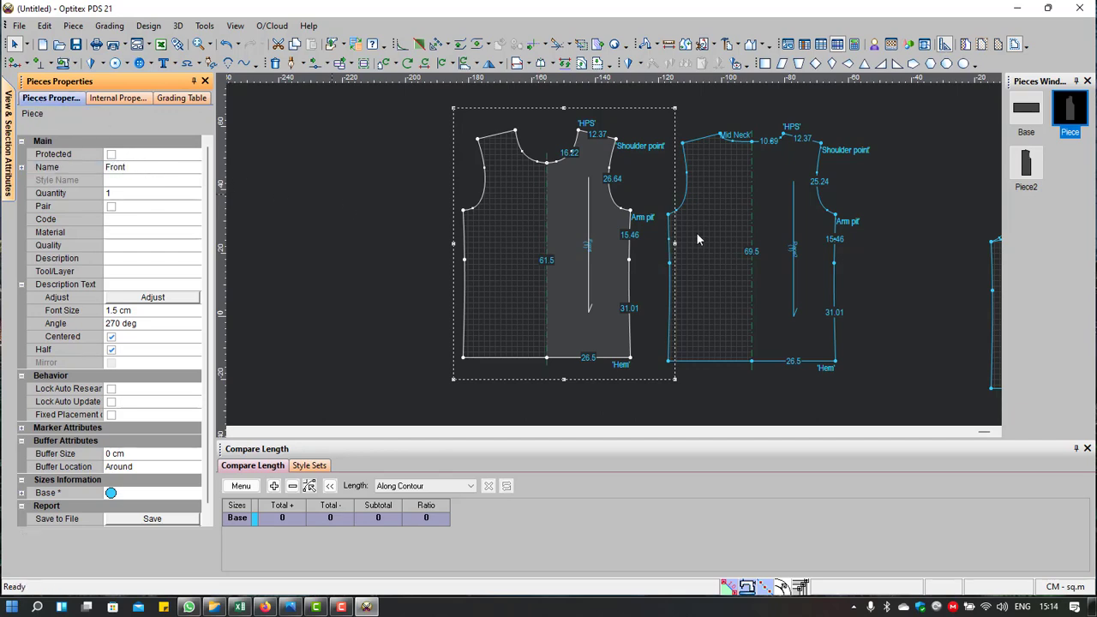
Step: Select Piece2 and rename it to Back
click(768, 198)
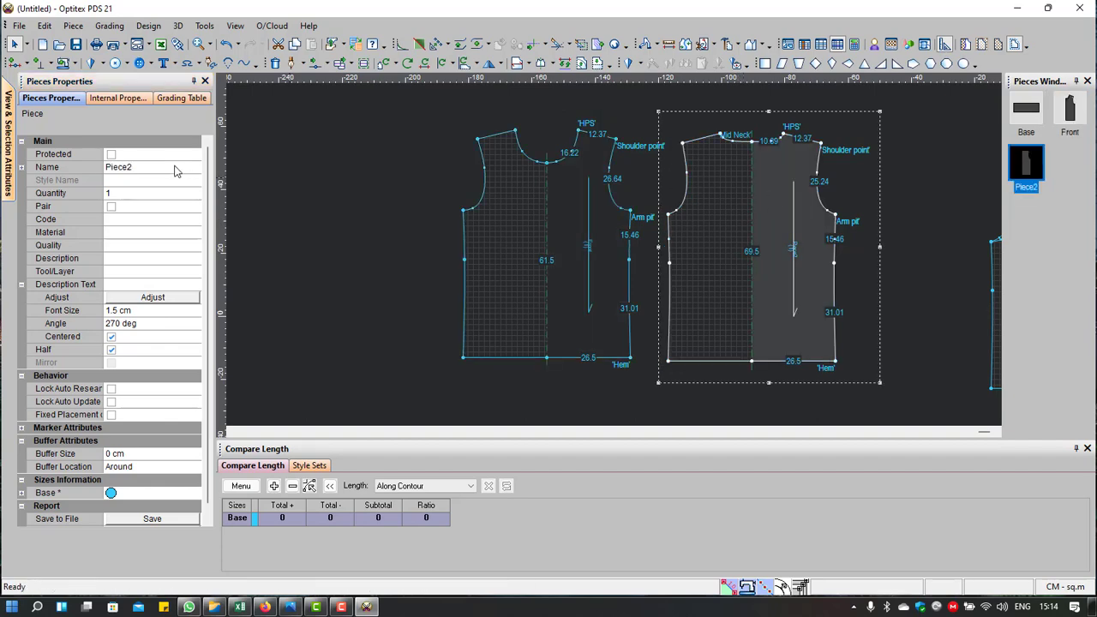
click(136, 167)
text(Back)
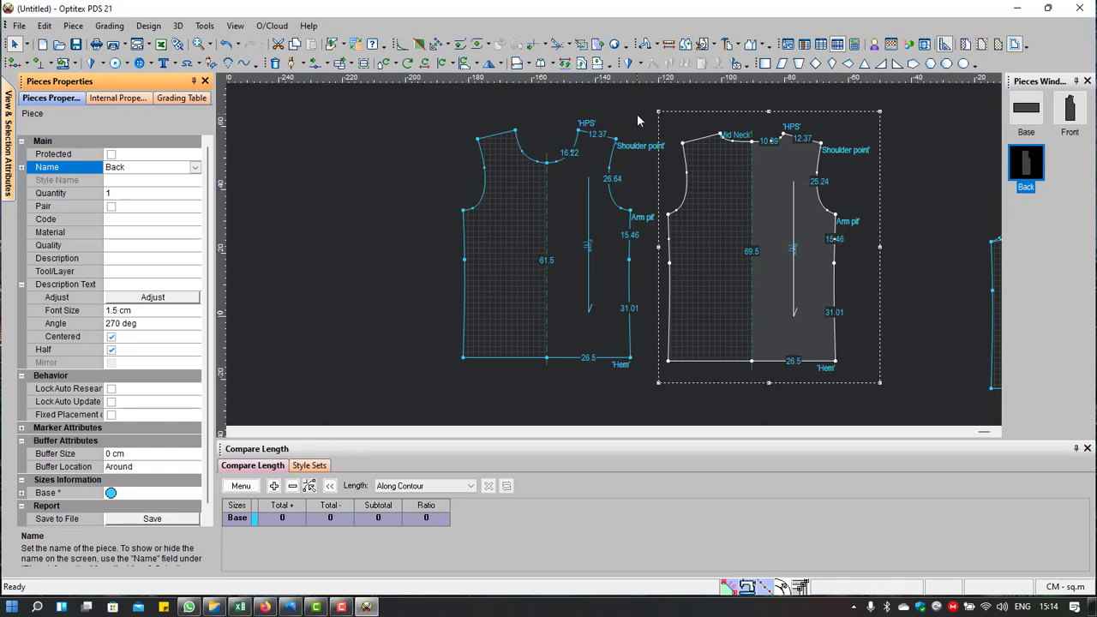
scroll(701, 240, down, 2)
scroll(776, 258, up, 2)
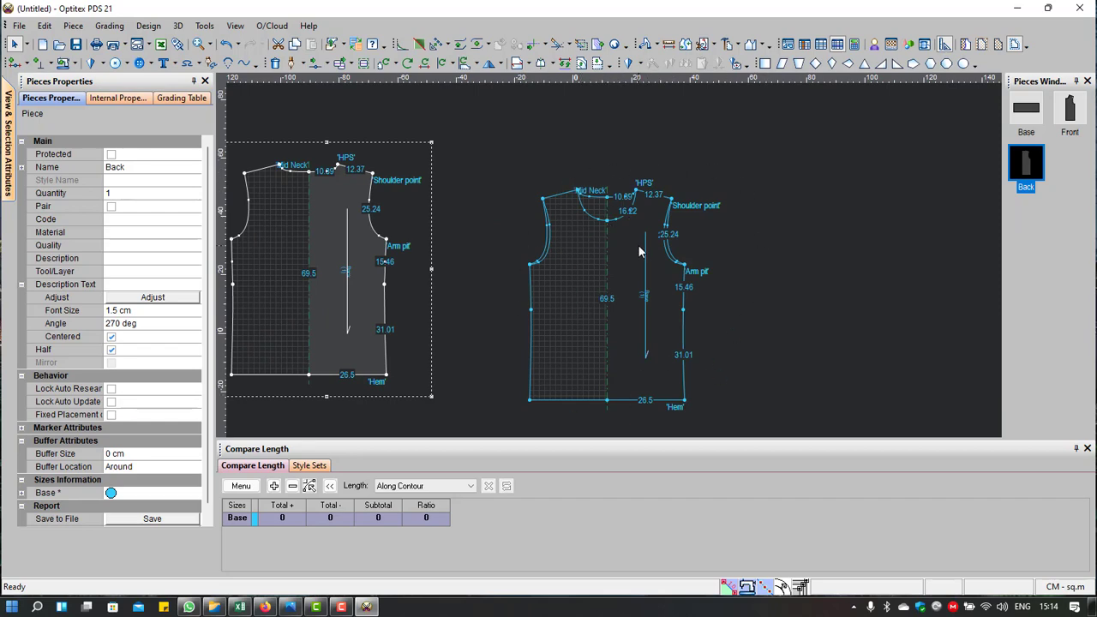
scroll(680, 257, up, 1)
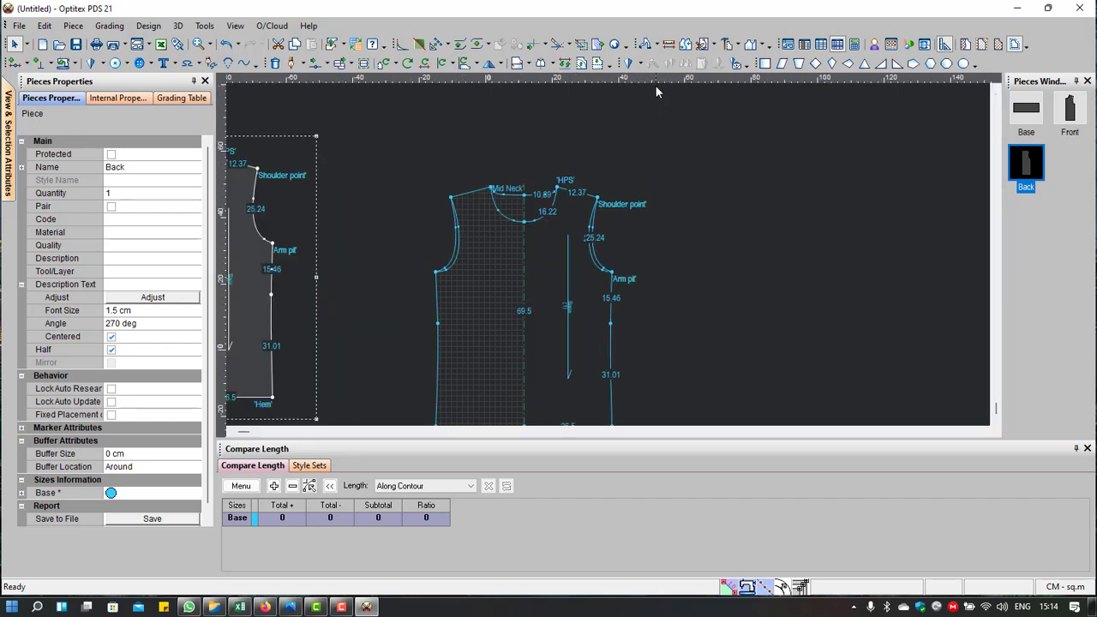
click(669, 44)
scroll(623, 270, down, 2)
scroll(623, 269, up, 1)
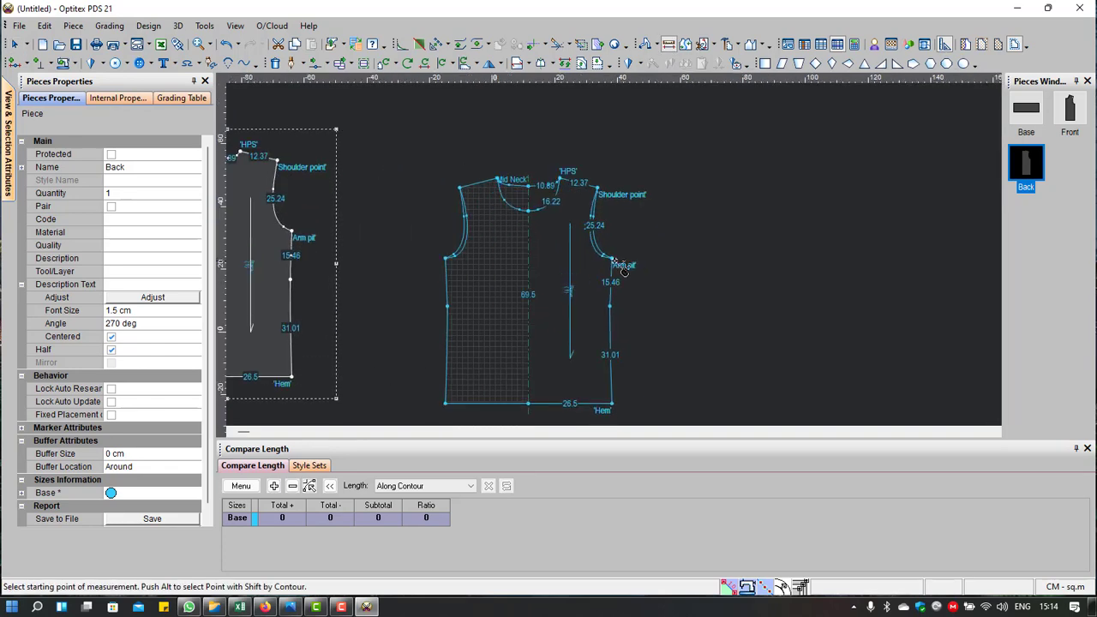
click(615, 259)
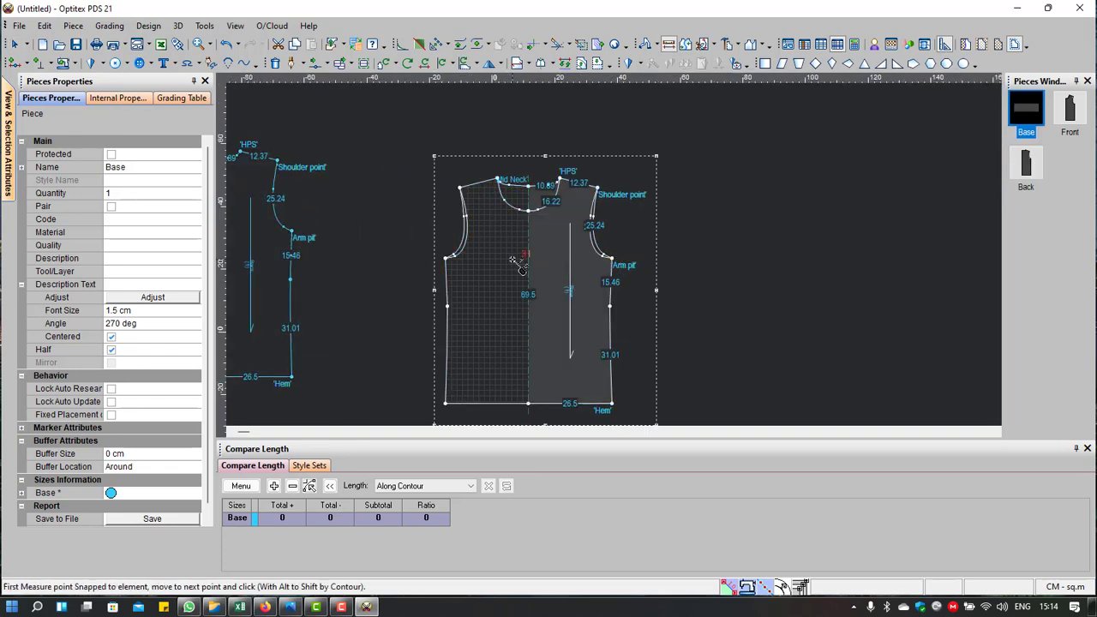
click(447, 258)
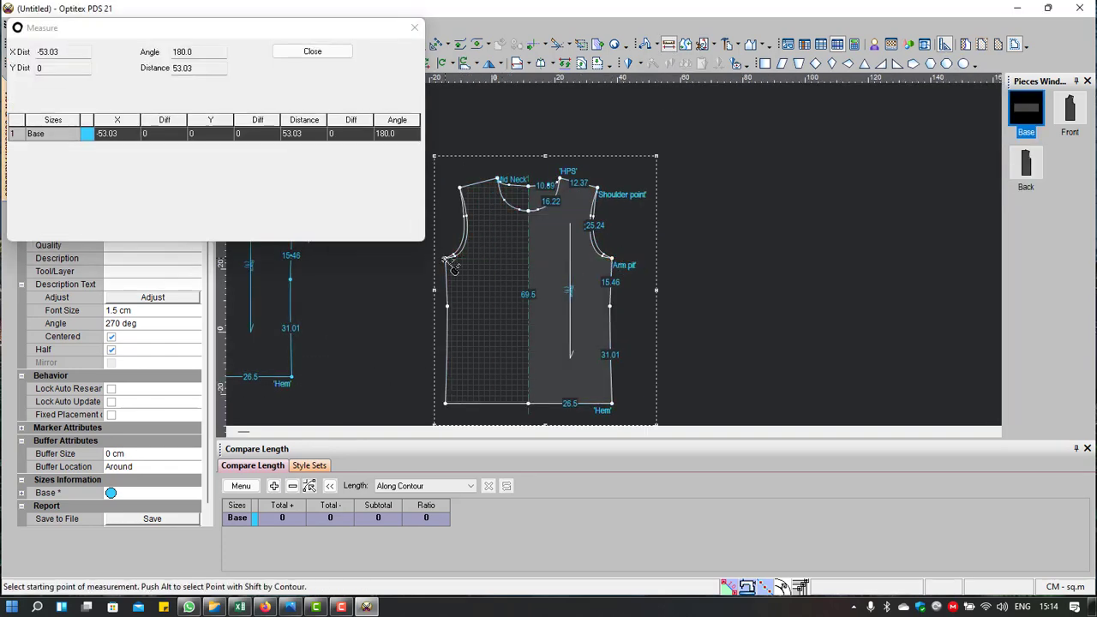
click(295, 53)
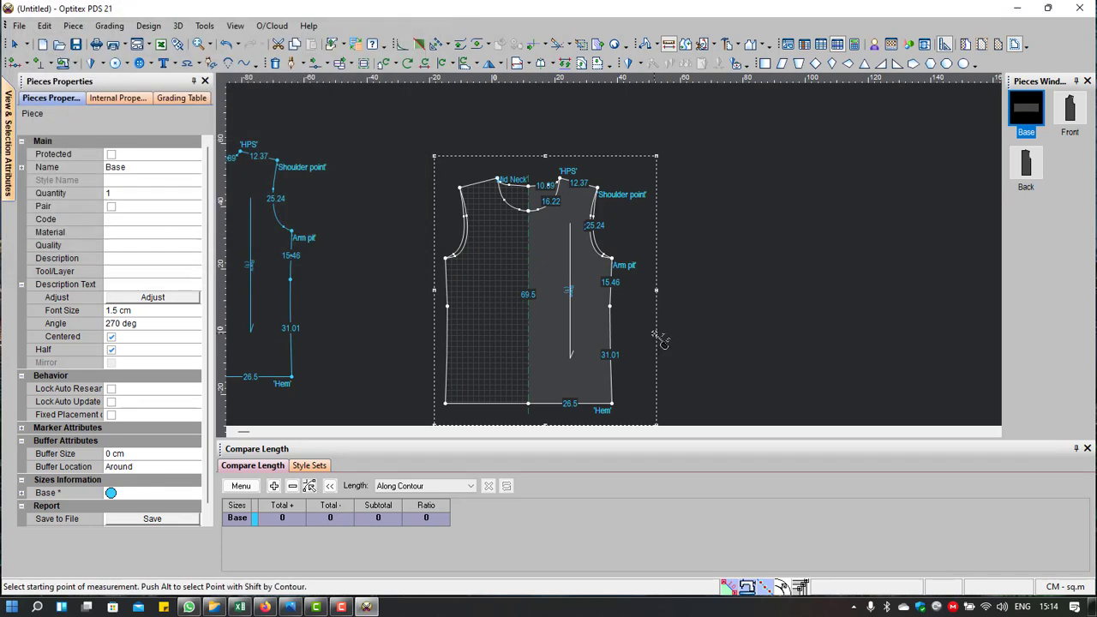
key(Escape)
Step: Box-select Base's right shoulder, armhole and side points and move them X 1.5, Y 0
drag(657, 155, 591, 428)
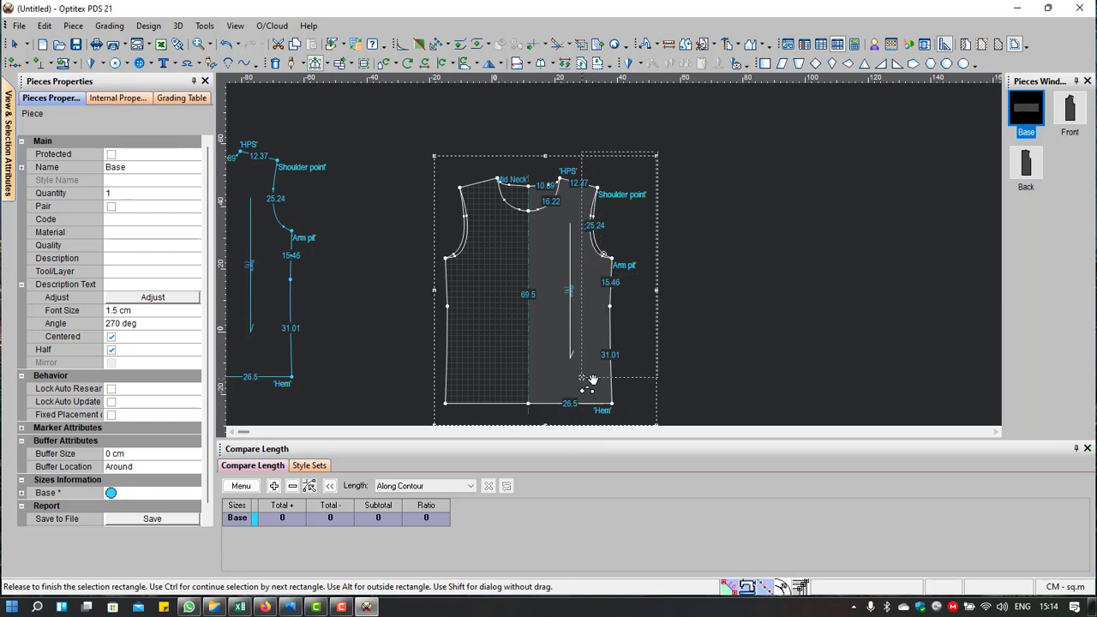
drag(591, 428, 575, 424)
scroll(620, 257, up, 3)
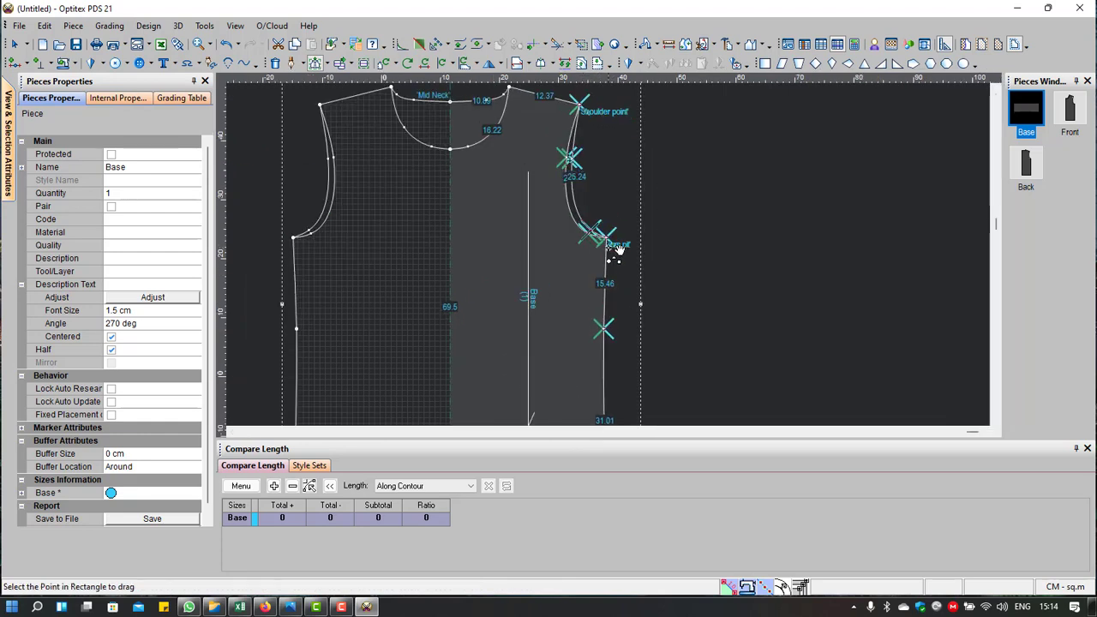
drag(617, 240, 653, 242)
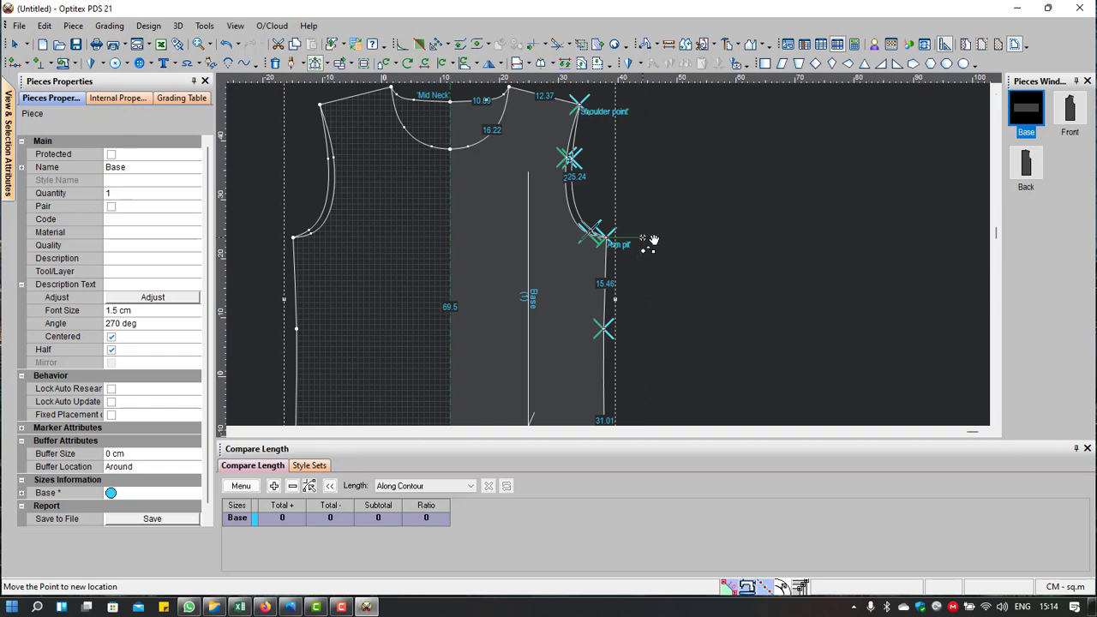
click(642, 239)
text(1.5)
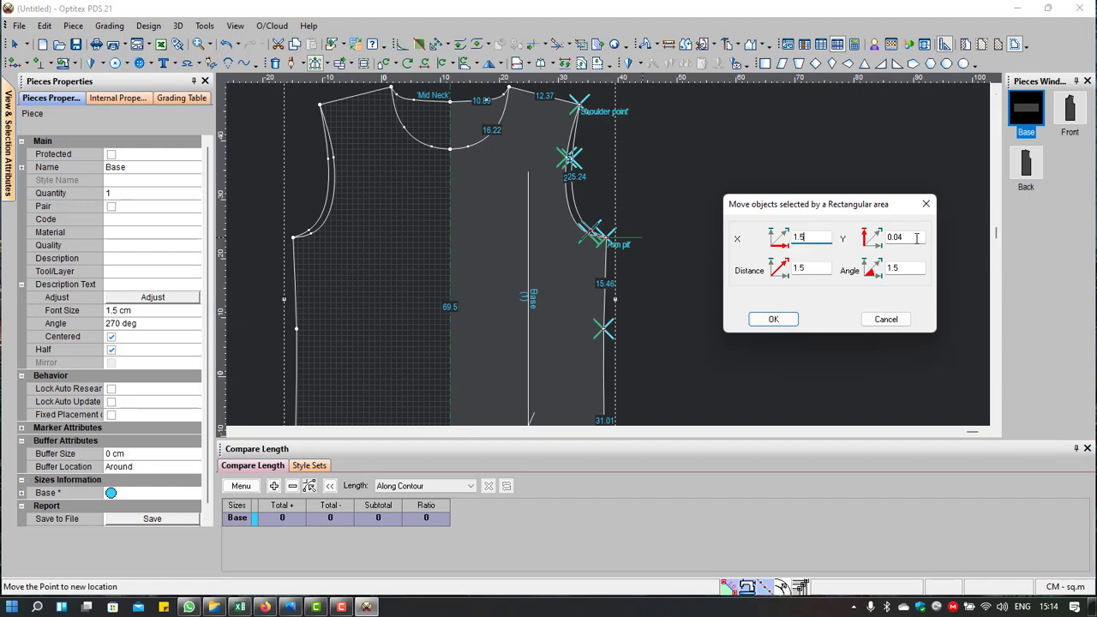
key(Tab)
text(0)
click(771, 319)
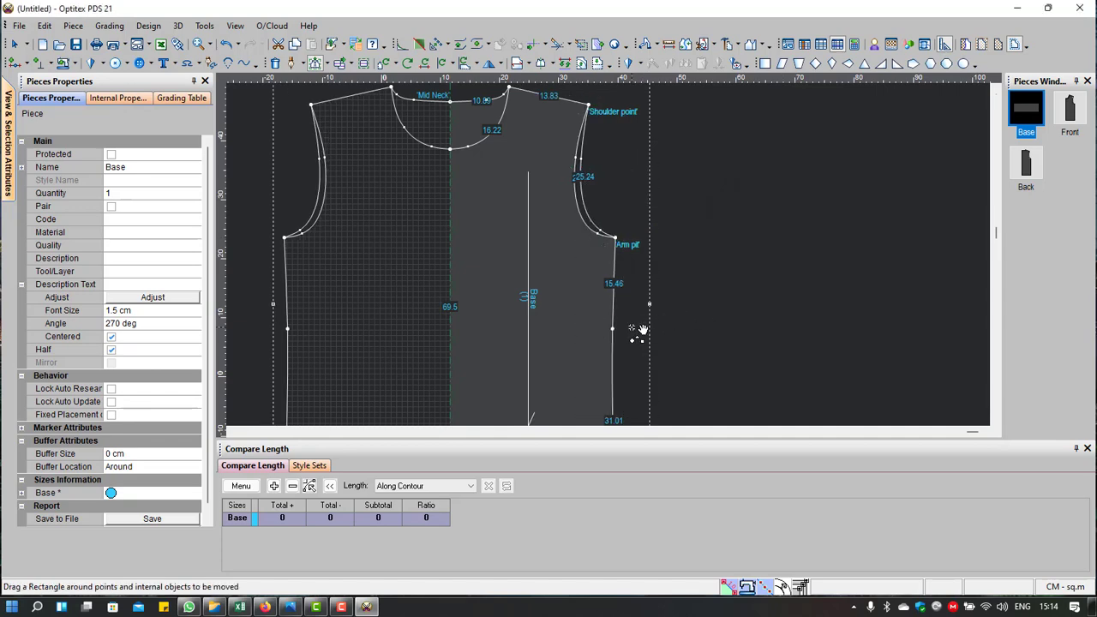
scroll(617, 257, down, 2)
scroll(605, 302, up, 2)
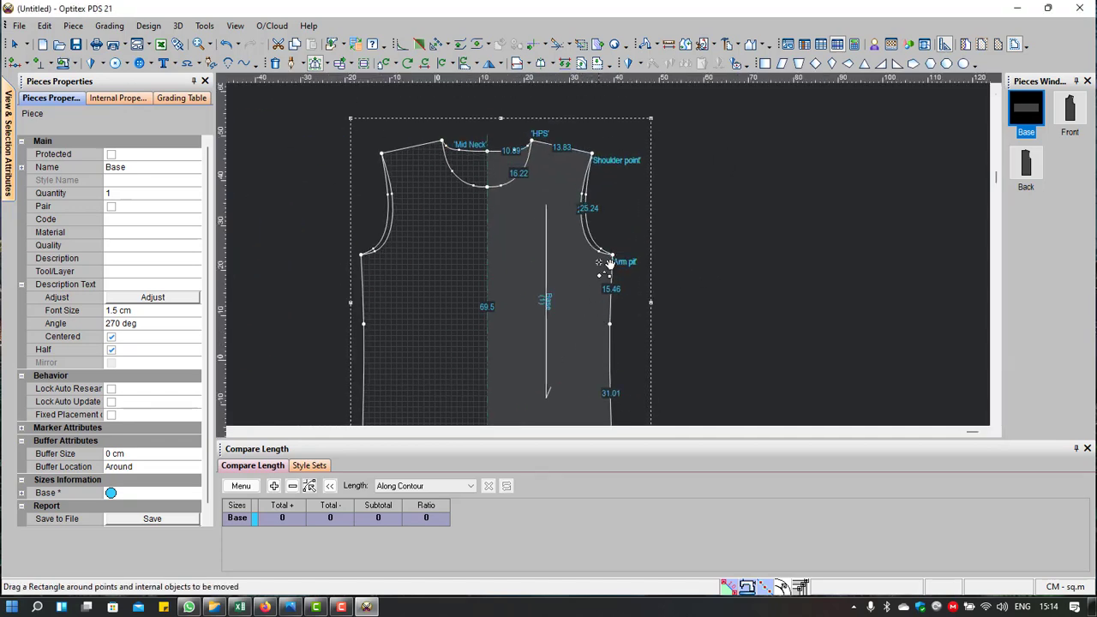
scroll(614, 211, up, 1)
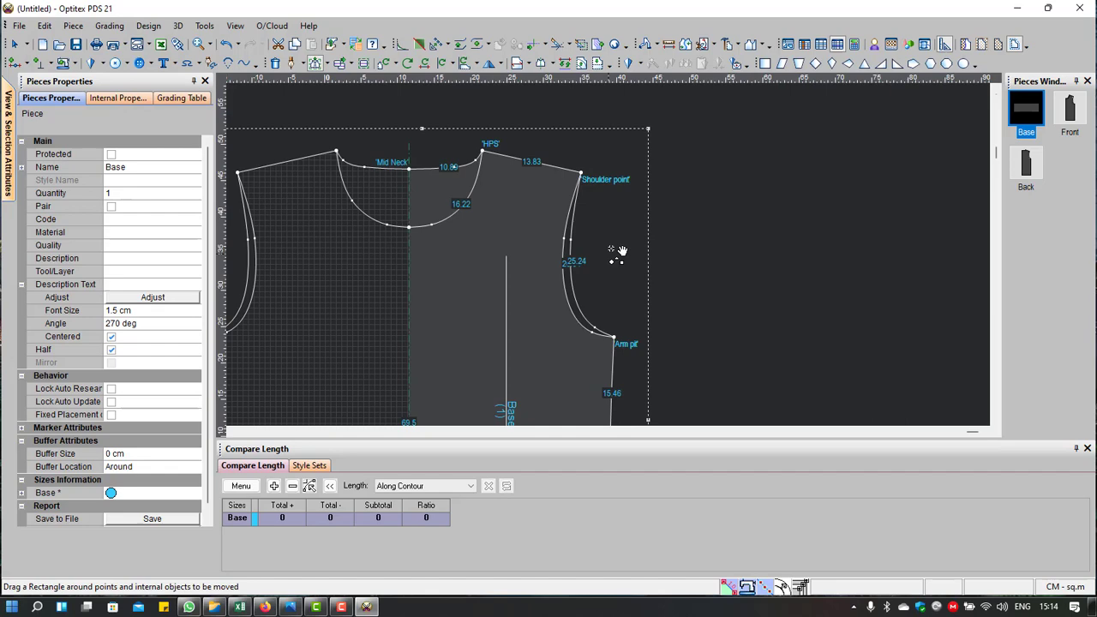
Step: Measure the Base armhole curve from the Shoulder point to the Arm pit point
click(668, 44)
click(581, 172)
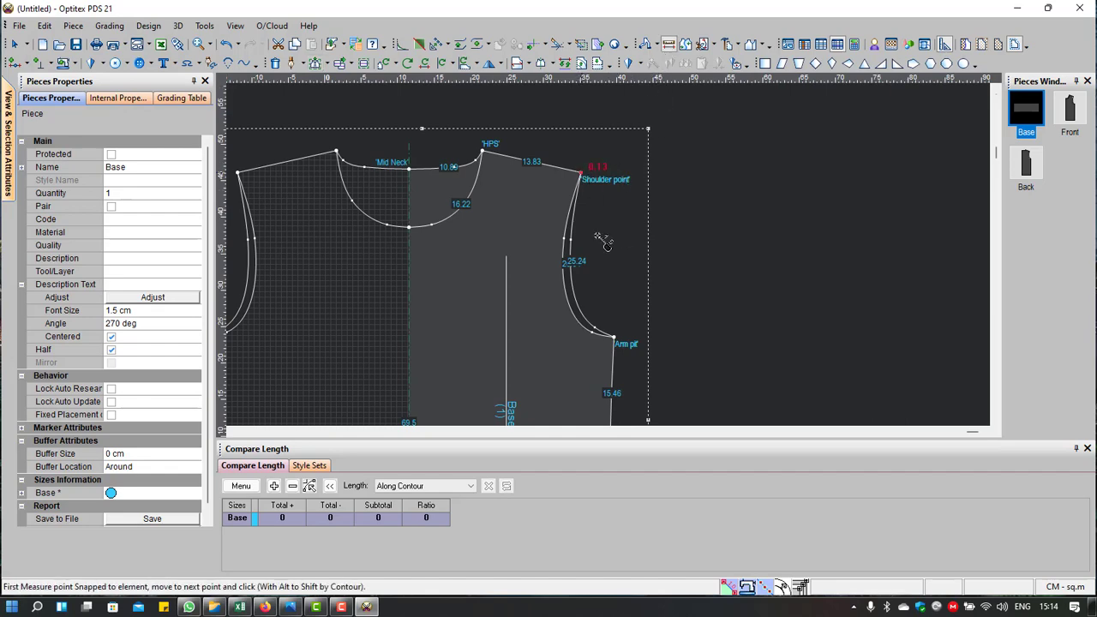
click(614, 336)
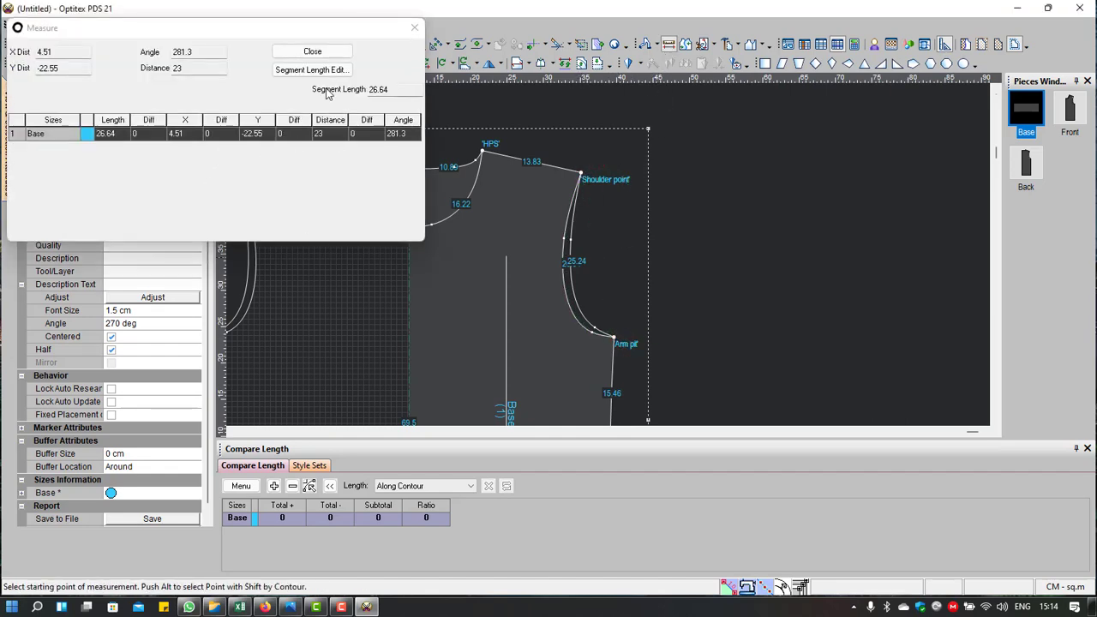
click(312, 52)
scroll(615, 261, down, 1)
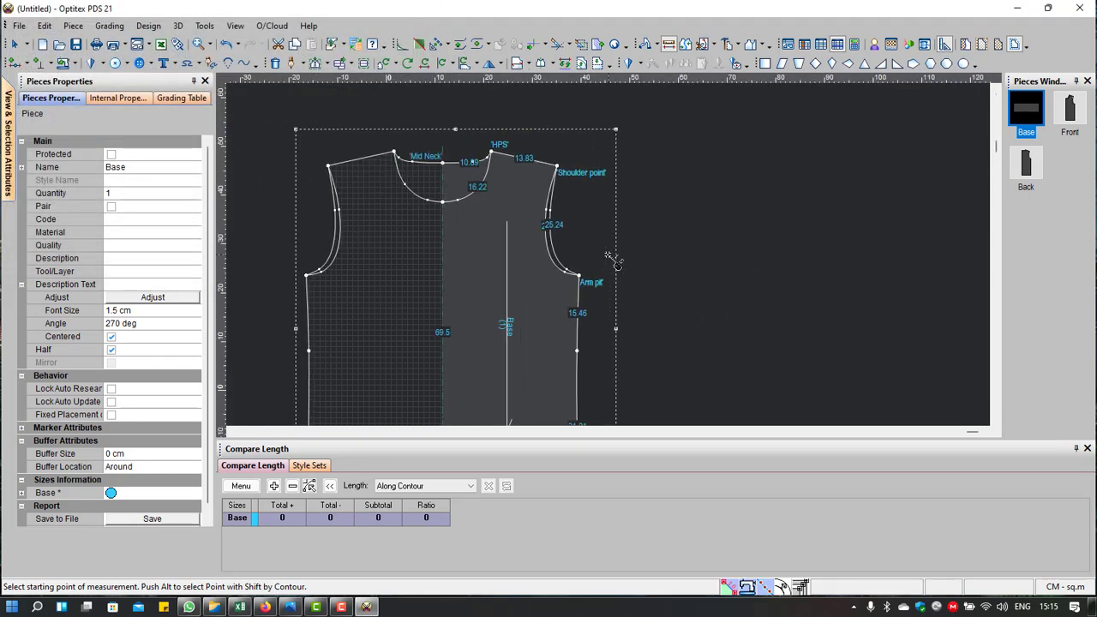
Step: Lower Base's Arm pit point through the Move dialog, keeping the X offset at 0
key(Escape)
drag(613, 257, 558, 298)
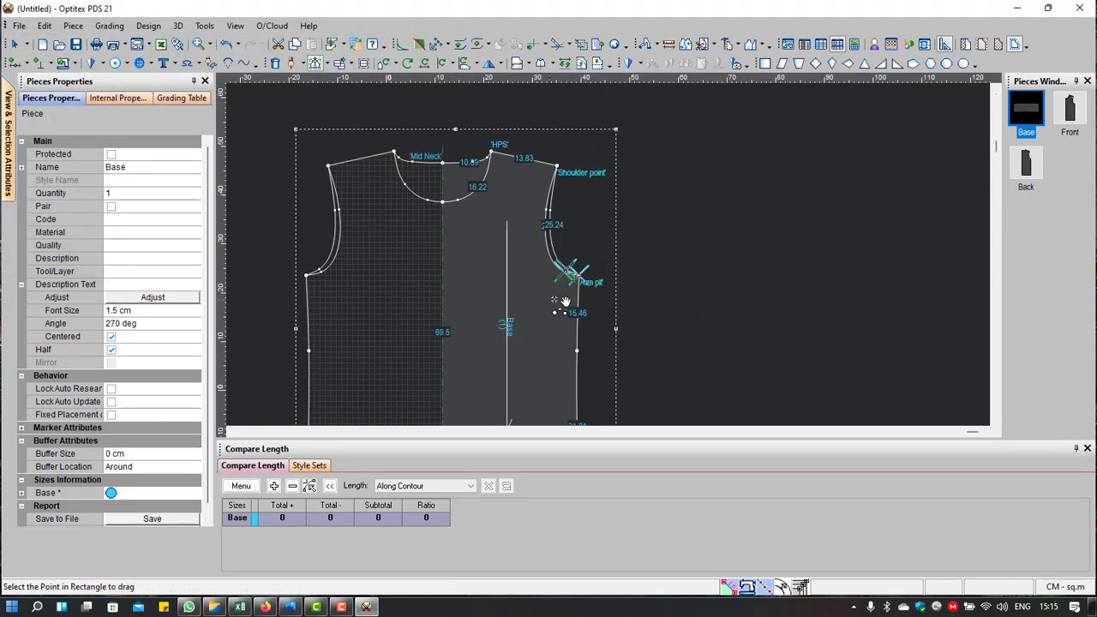
click(579, 279)
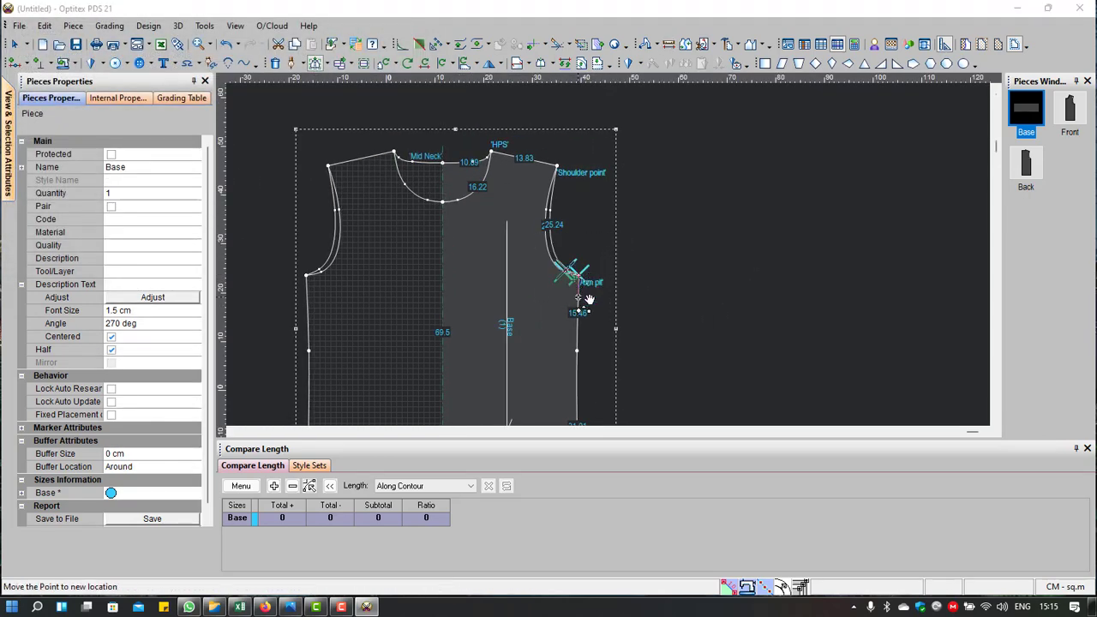
key(Return)
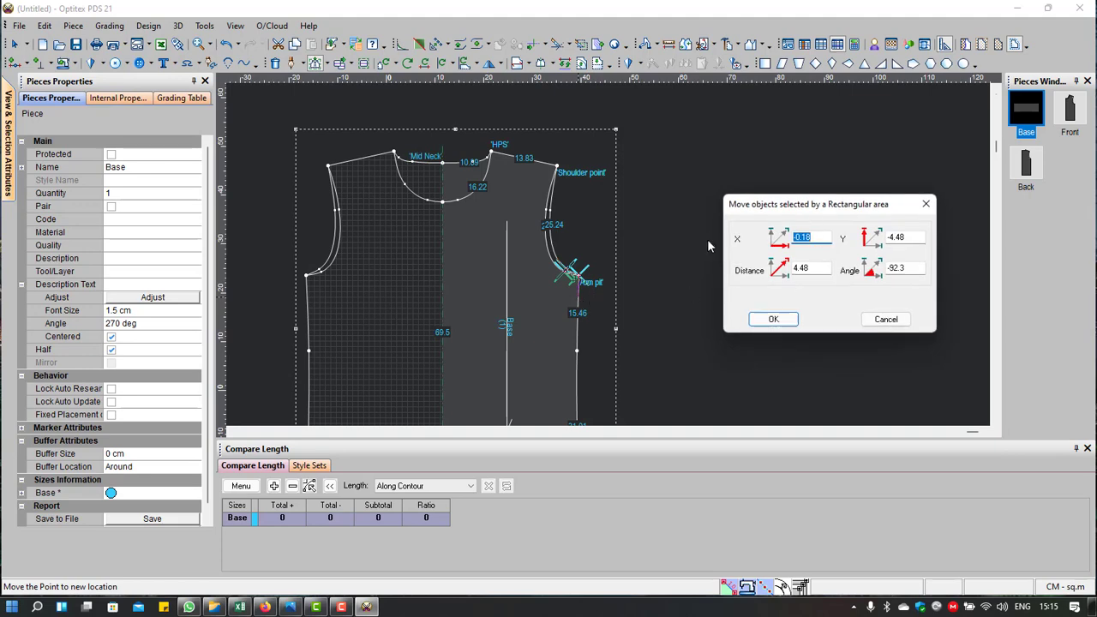
text(-2)
key(Tab)
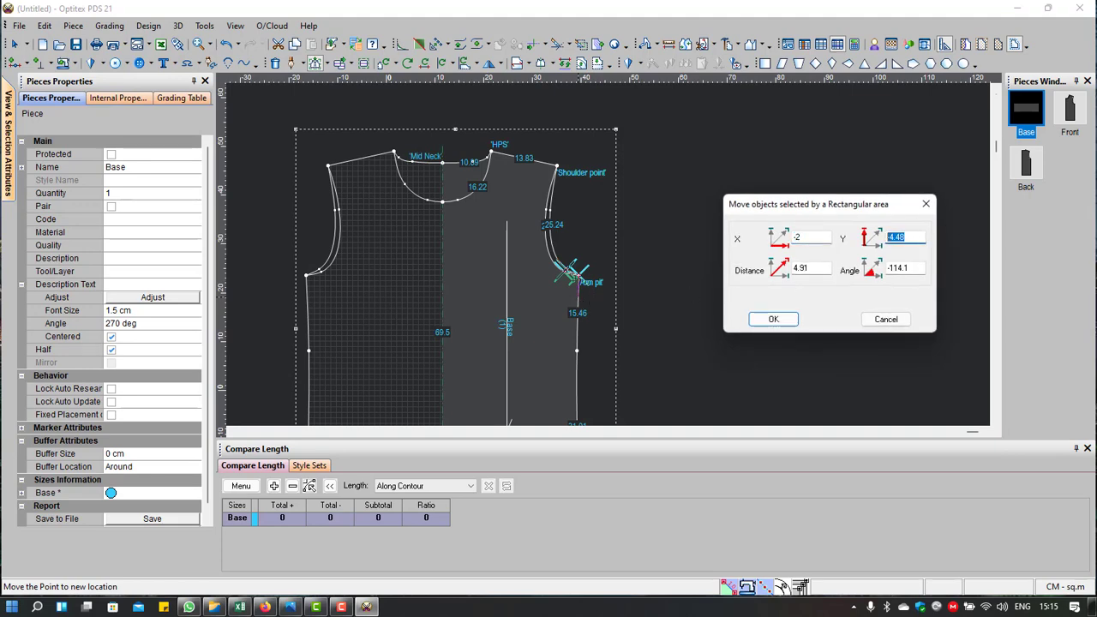
key(shift+Tab)
text(0)
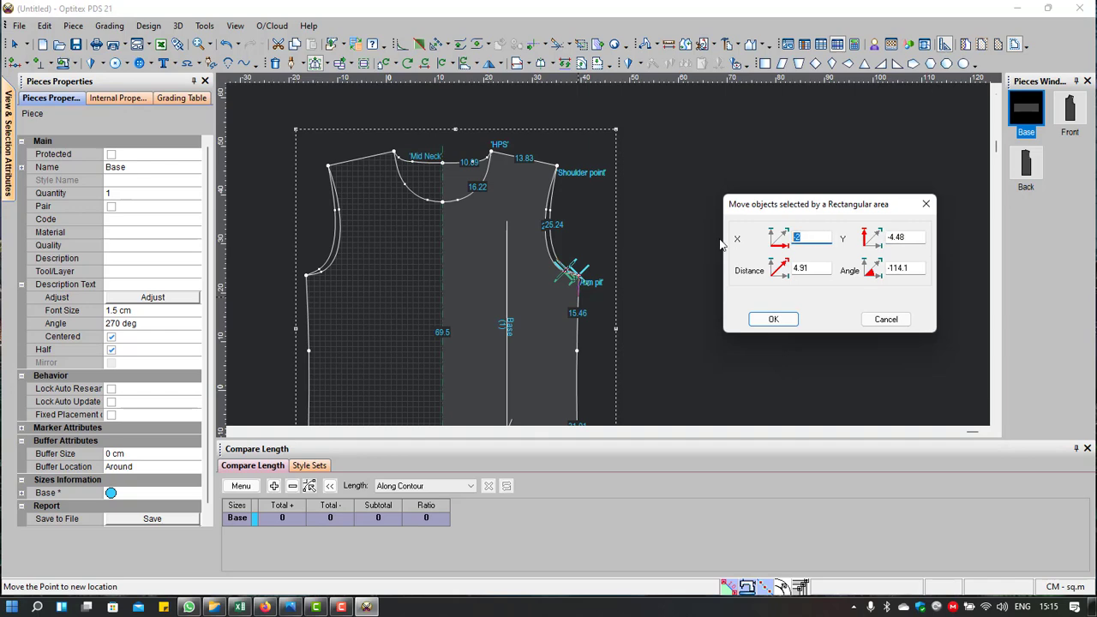
key(Tab)
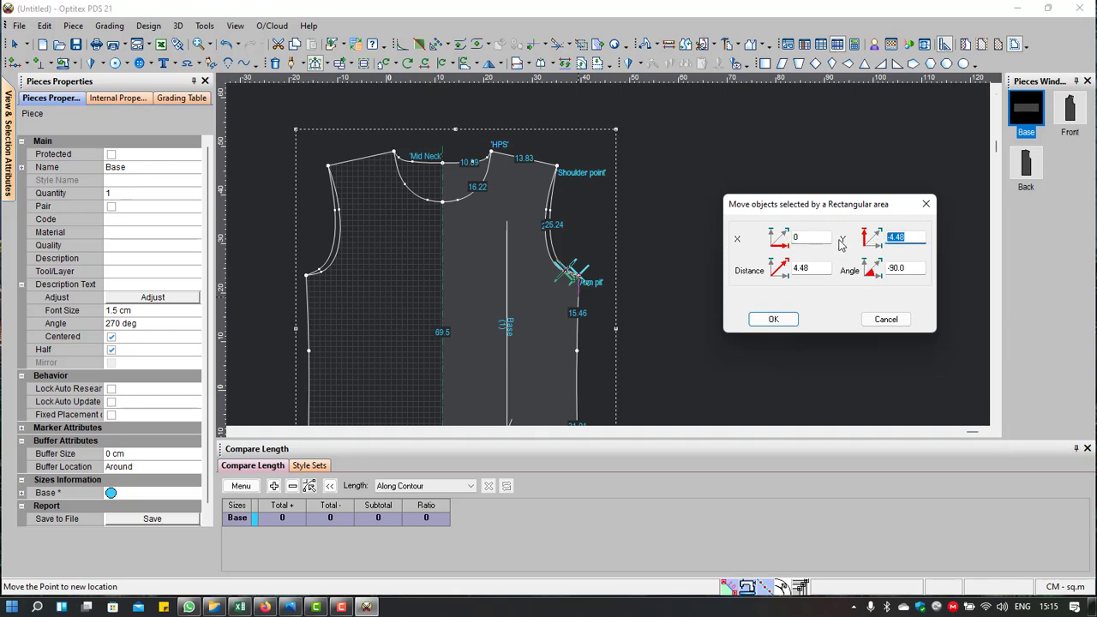
text(-2)
click(784, 319)
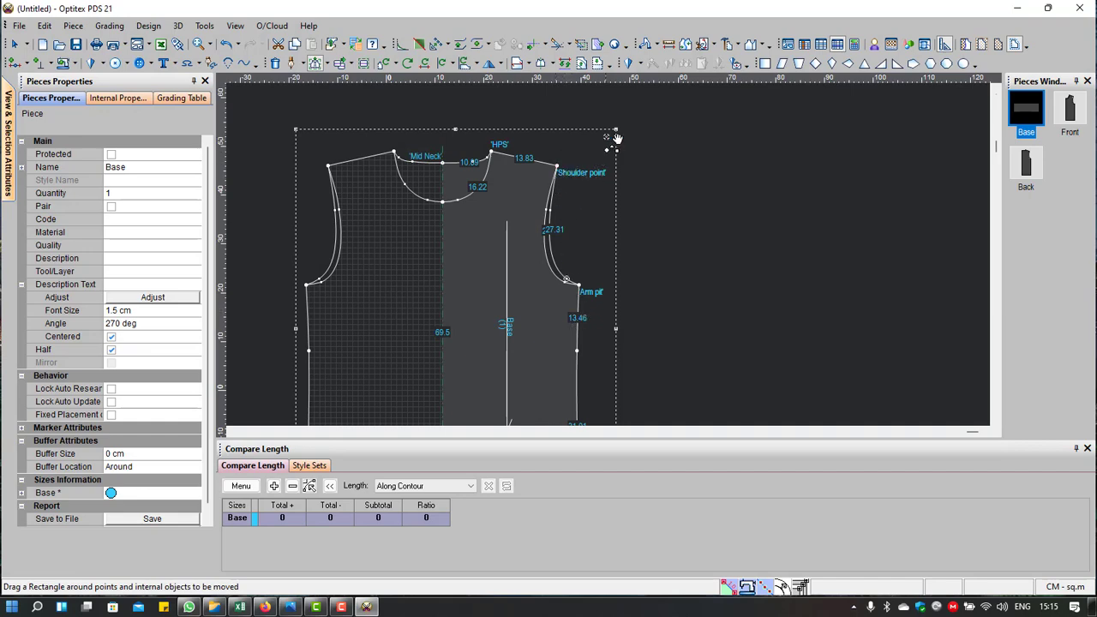
Step: Re-measure the armhole, which now reads 27.31 with a 13.46 side seam
click(668, 44)
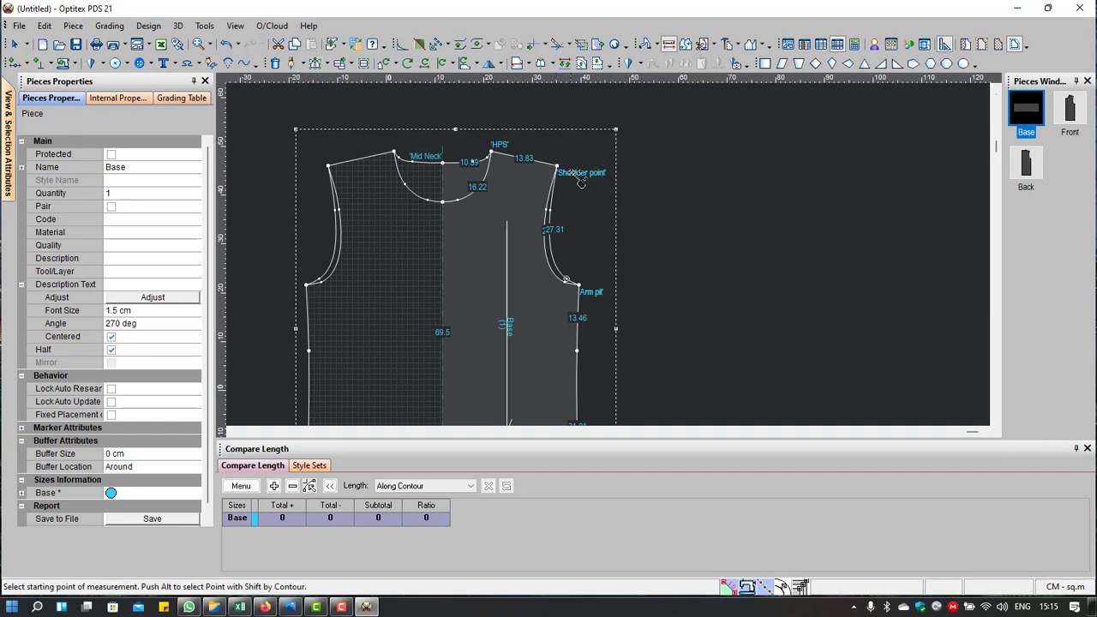
click(579, 284)
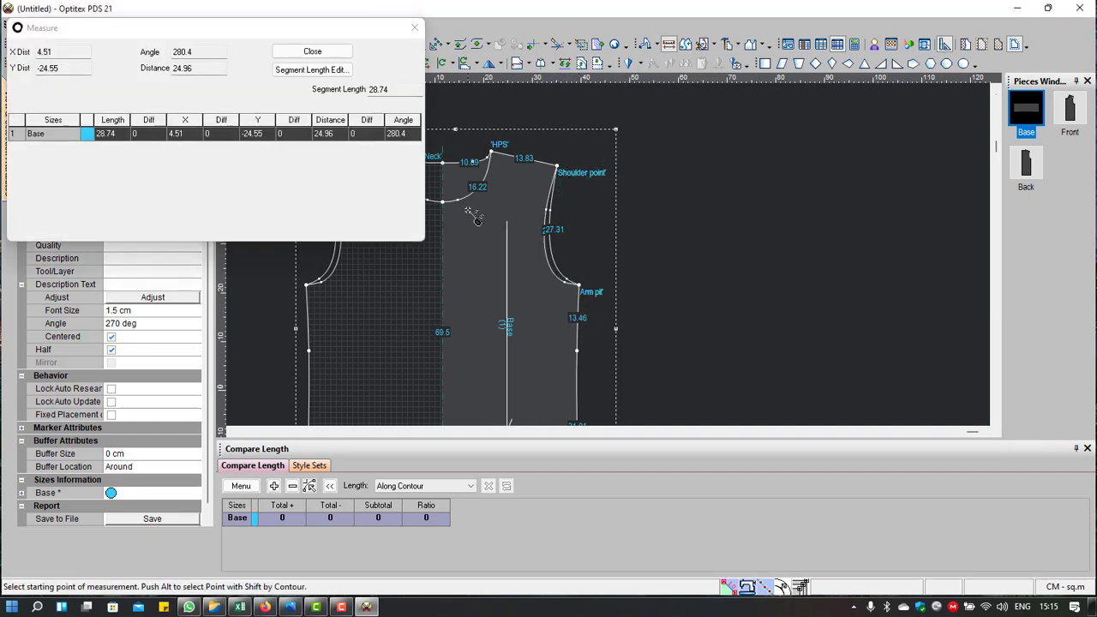
click(313, 53)
Step: Move Base's two bottom hem points 2 cm straight down (X 0, Y -2)
right_click(709, 195)
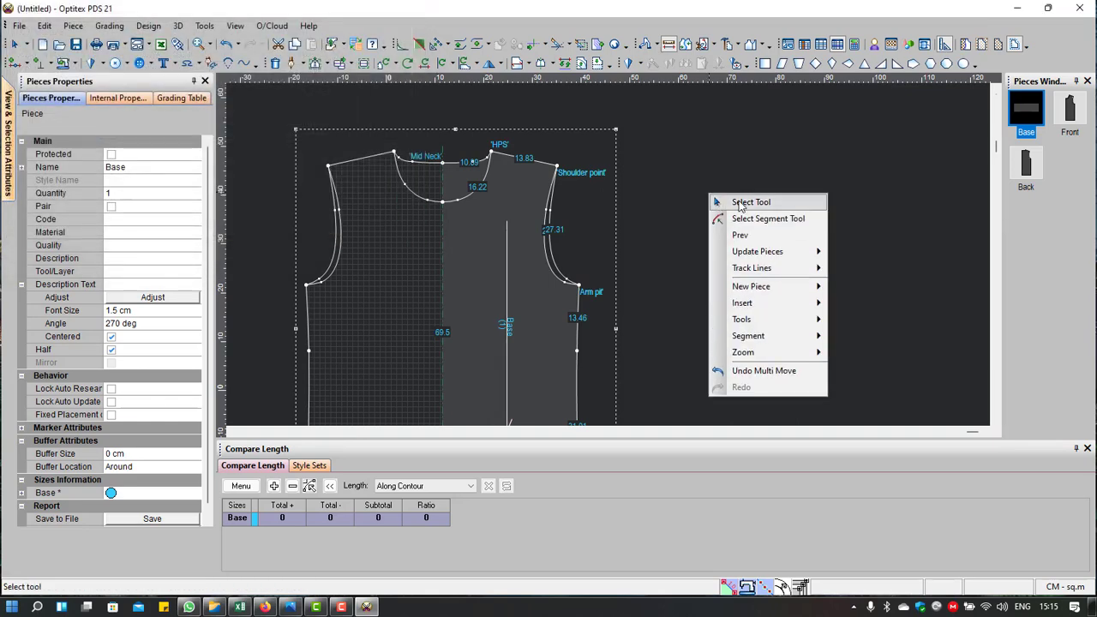
click(740, 203)
scroll(608, 254, down, 2)
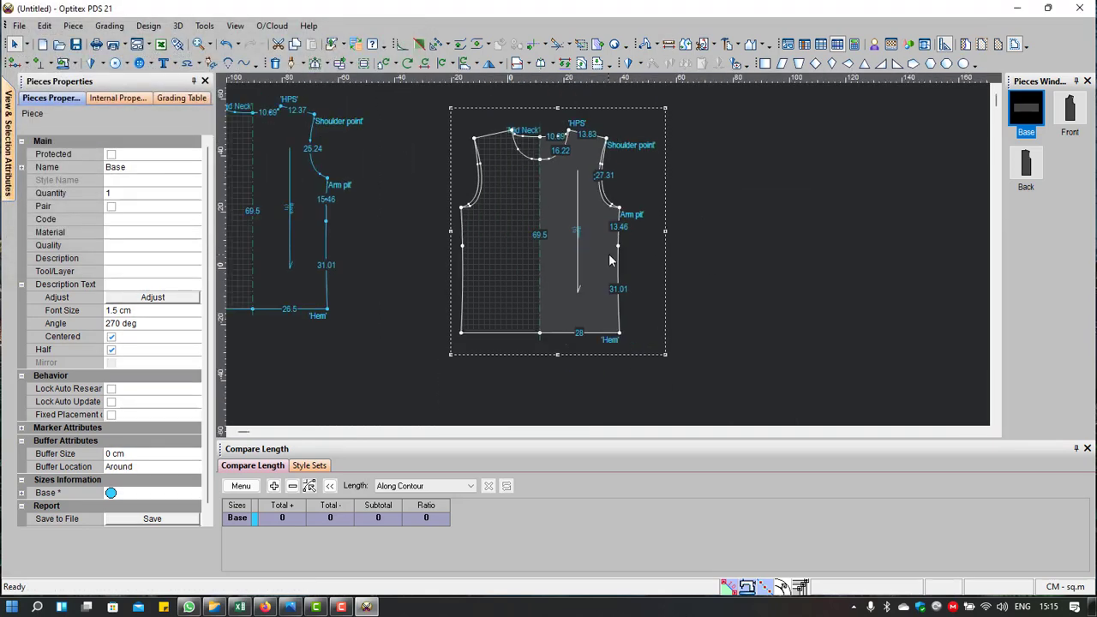
scroll(609, 253, up, 1)
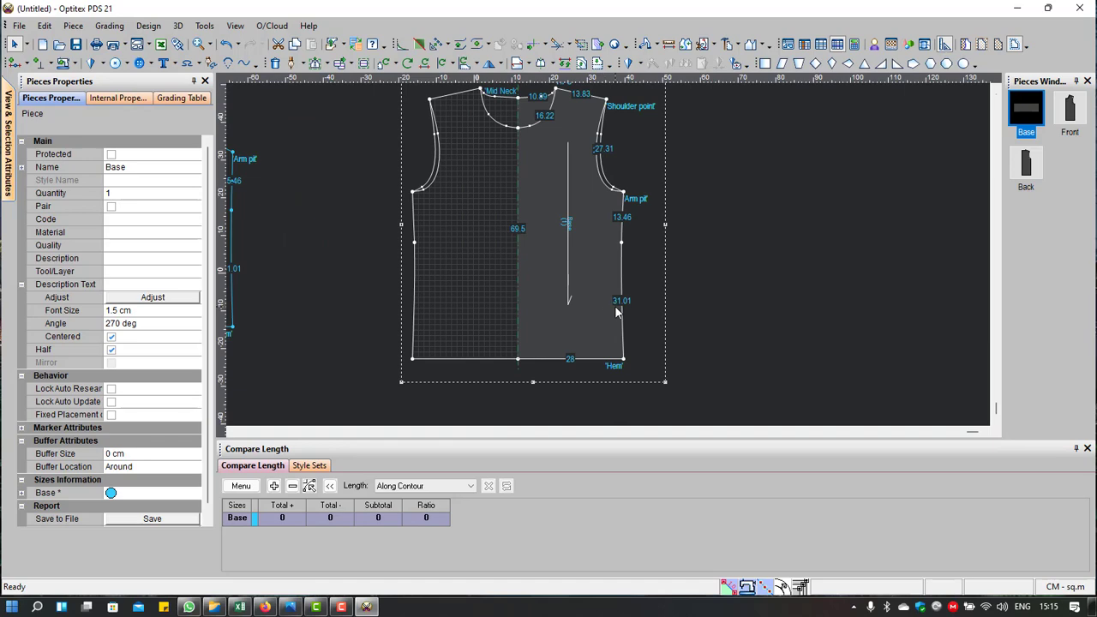
drag(647, 314, 365, 406)
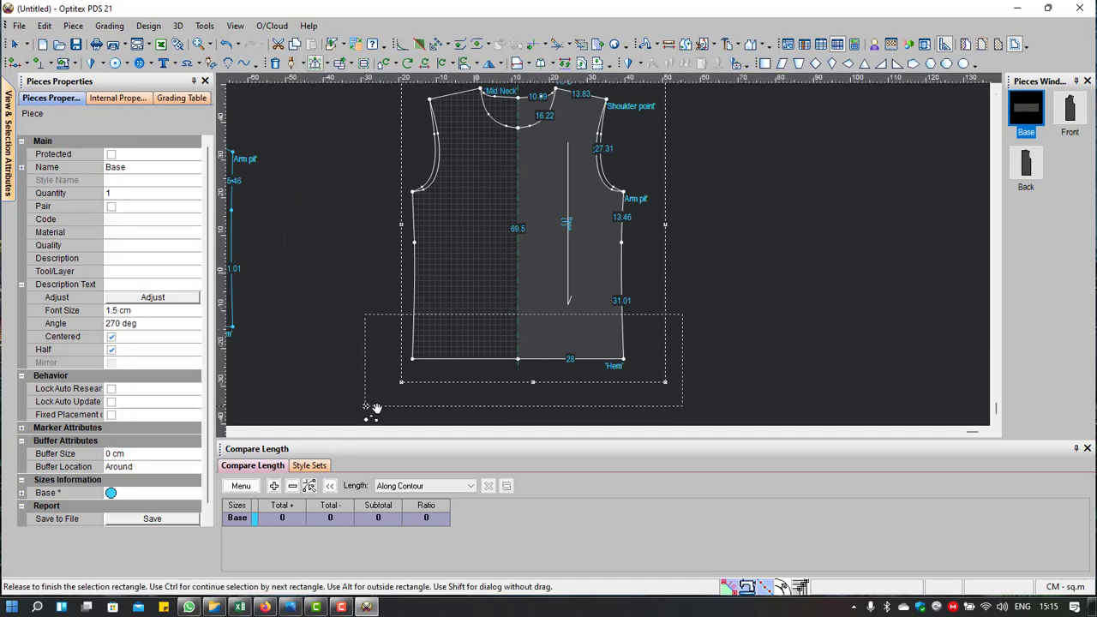
click(523, 362)
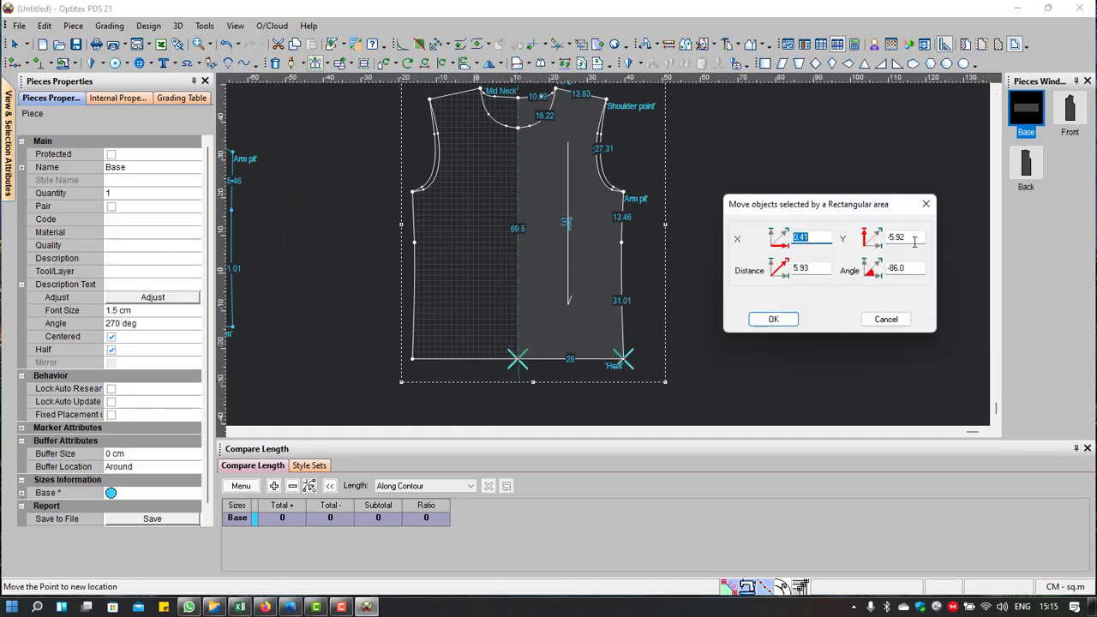
key(Tab)
text(-2)
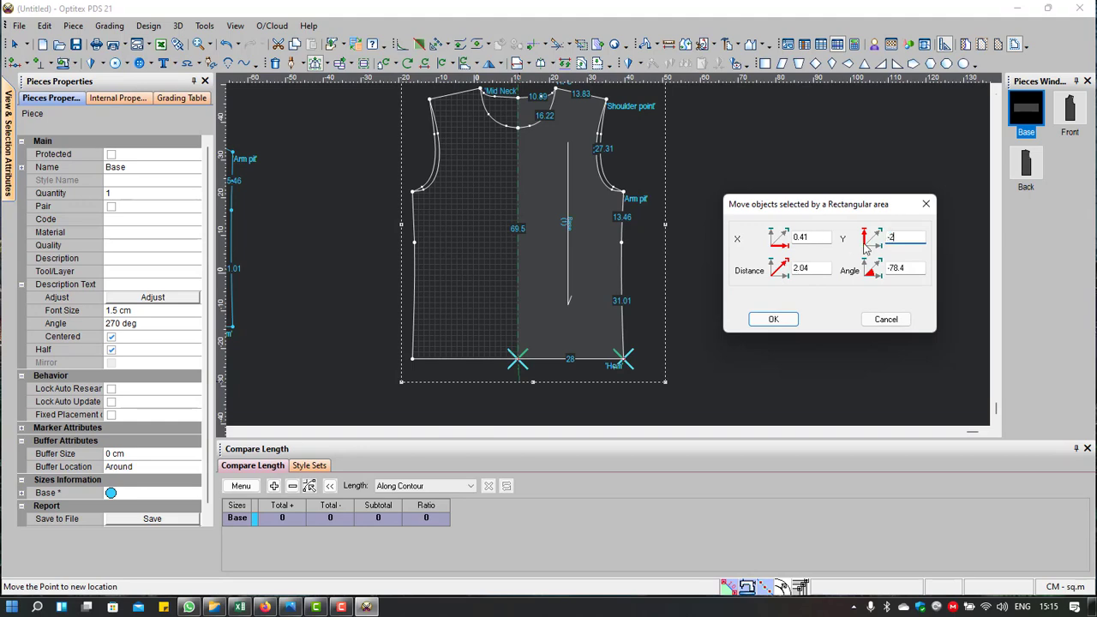
double_click(818, 238)
text(0)
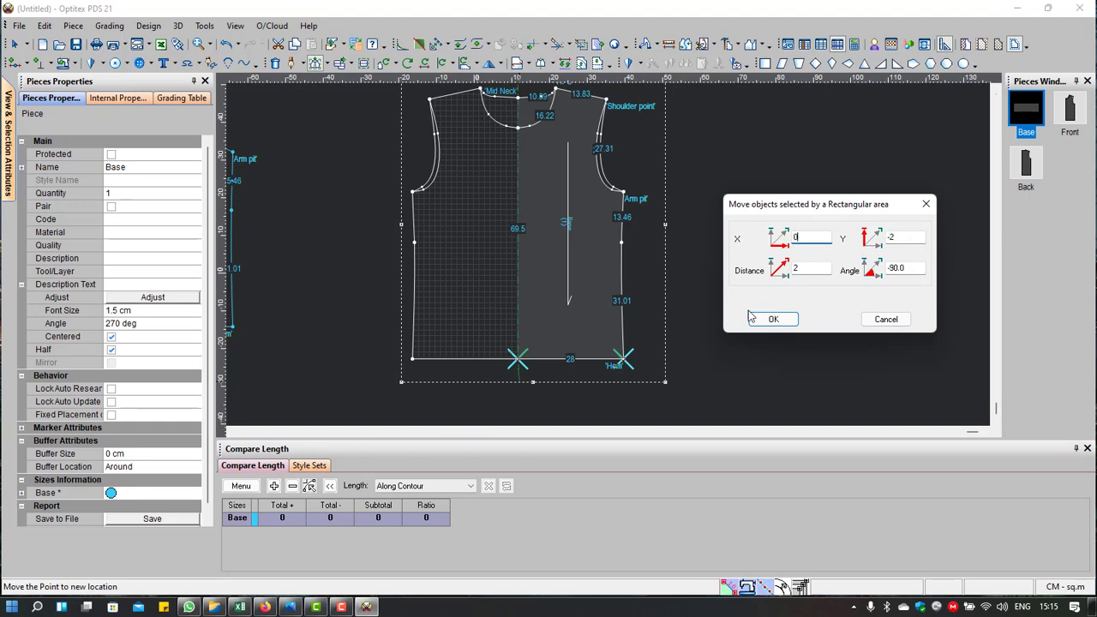
click(771, 319)
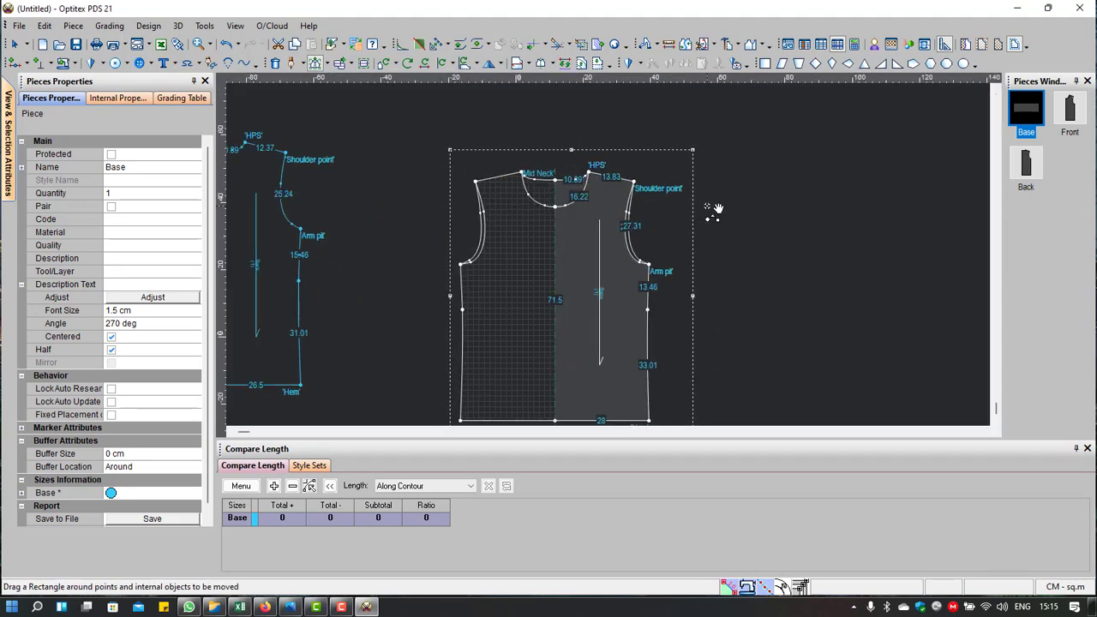
Step: Select the whole Front piece and compare it against the Base piece
right_click(710, 209)
click(751, 217)
scroll(328, 208, down, 2)
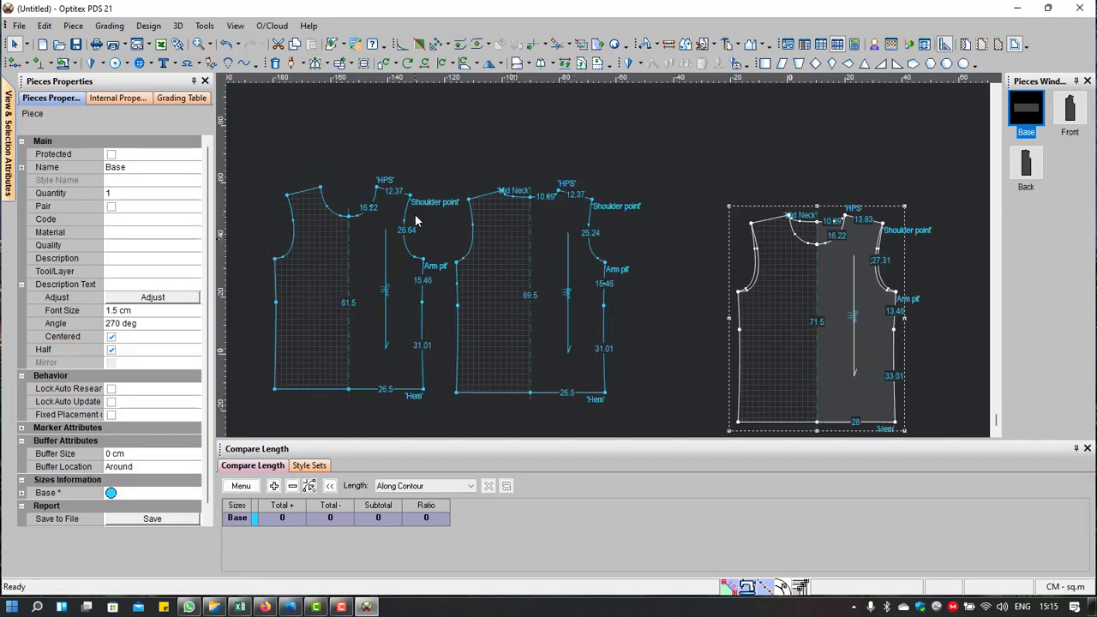
click(371, 260)
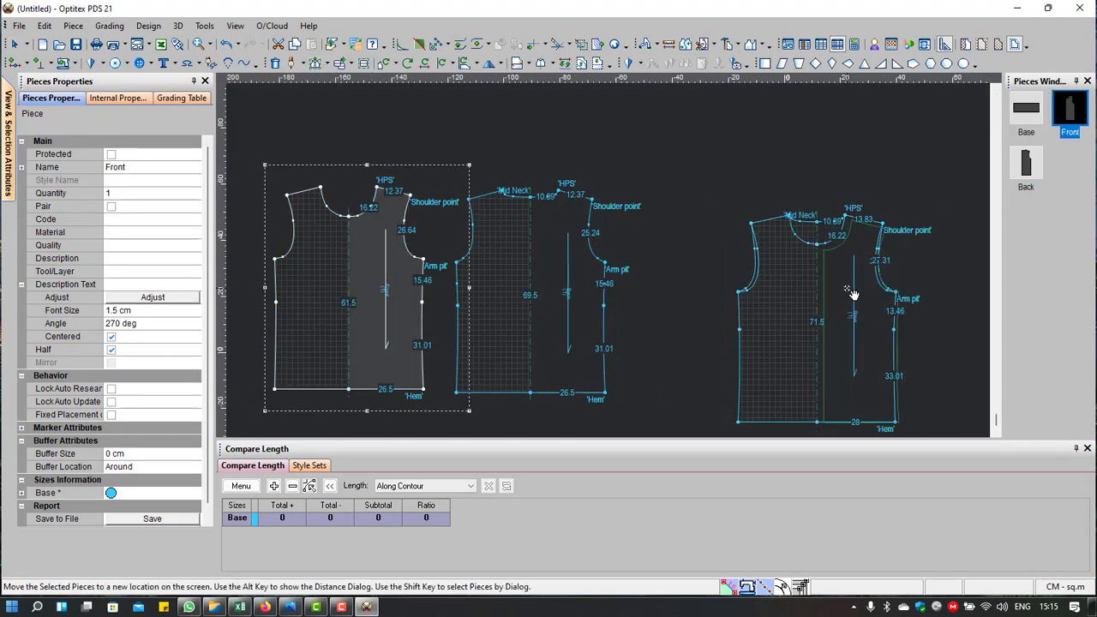
scroll(600, 250, up, 2)
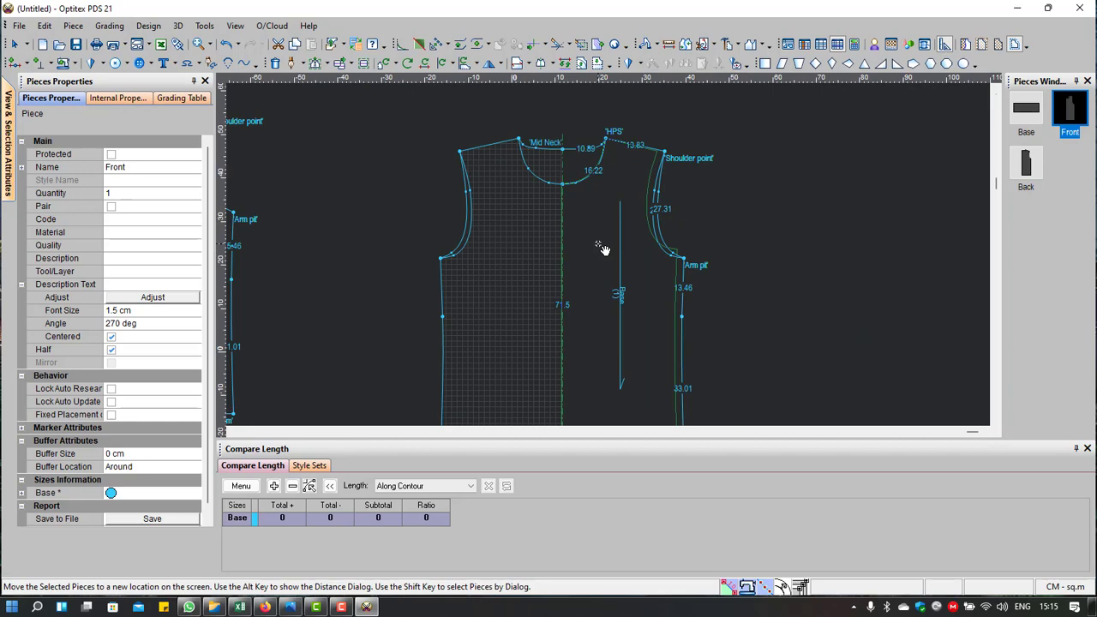
click(604, 250)
scroll(670, 152, up, 3)
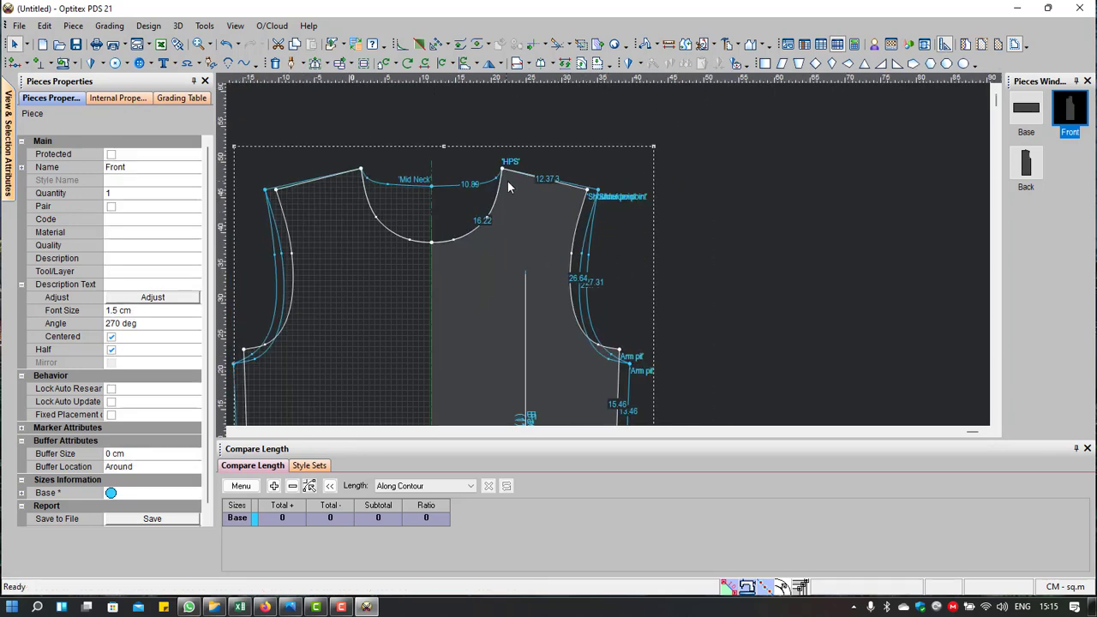
scroll(594, 200, down, 2)
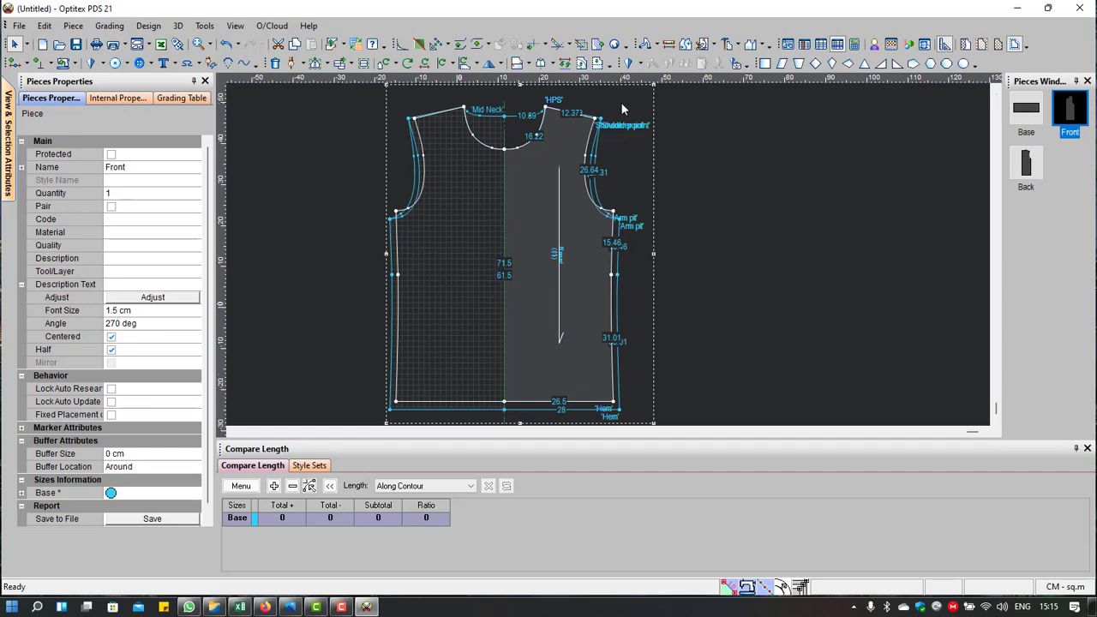
scroll(623, 107, up, 2)
scroll(609, 253, up, 1)
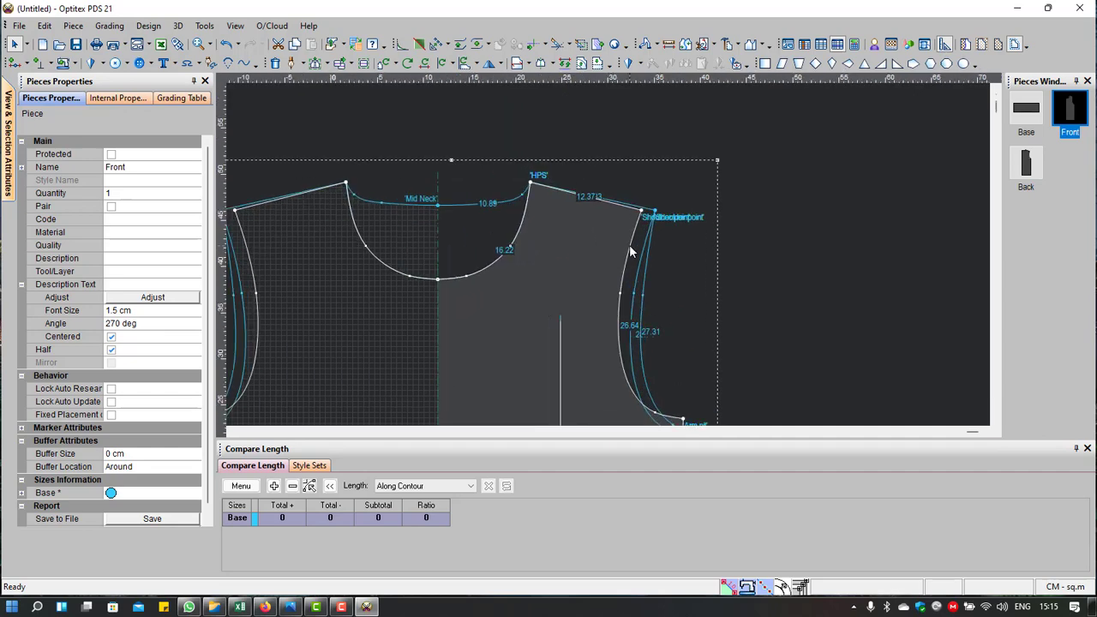
scroll(603, 248, down, 2)
scroll(634, 294, up, 1)
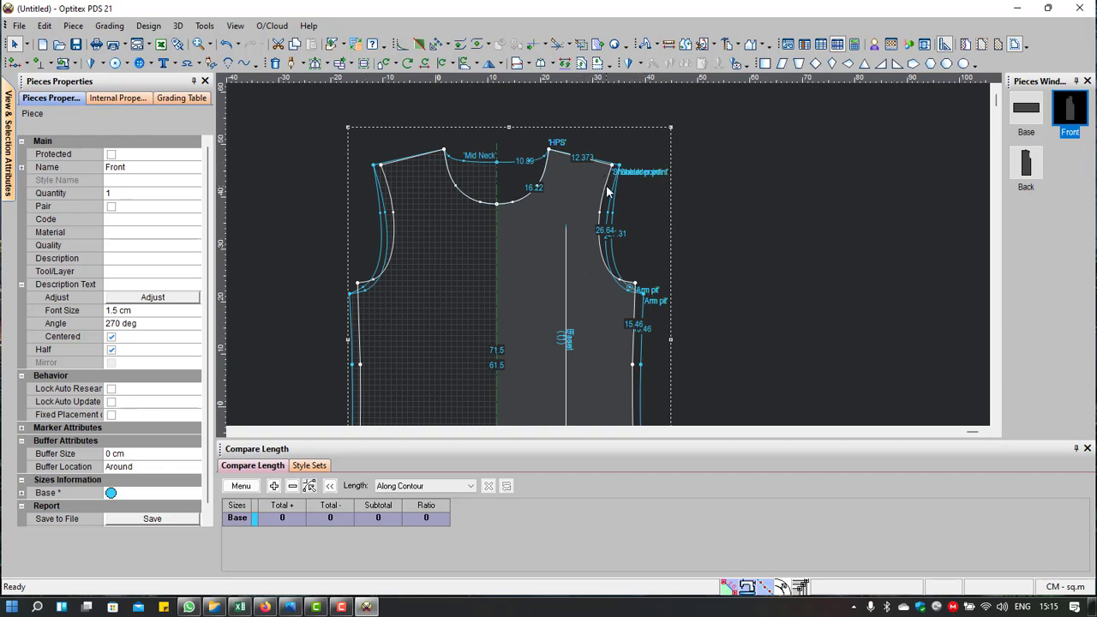
scroll(591, 360, down, 2)
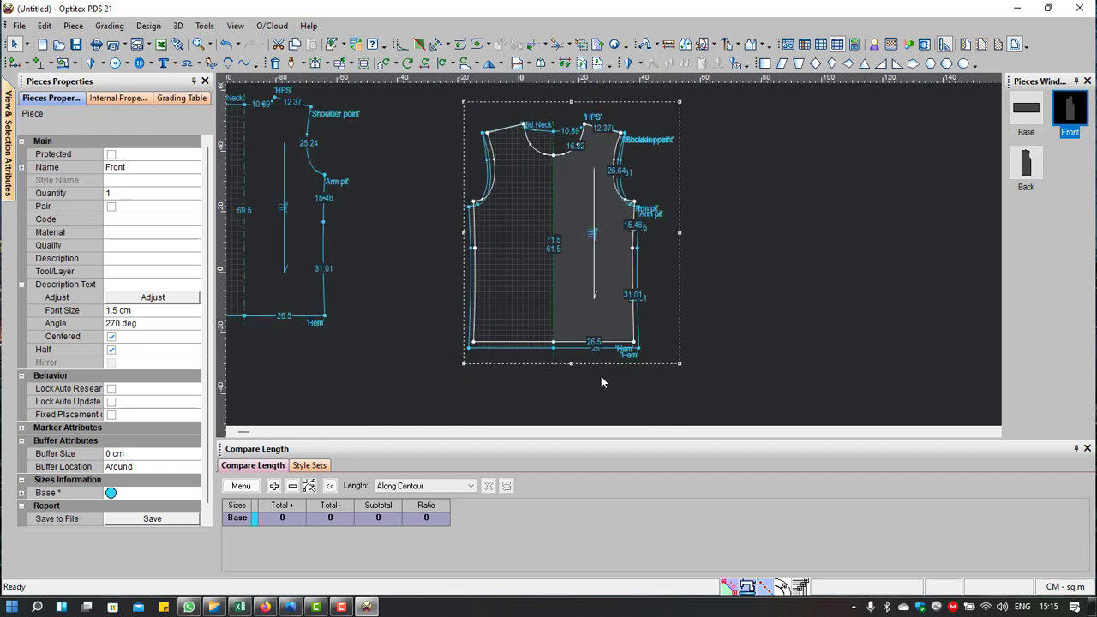
scroll(600, 377, up, 1)
scroll(608, 259, down, 2)
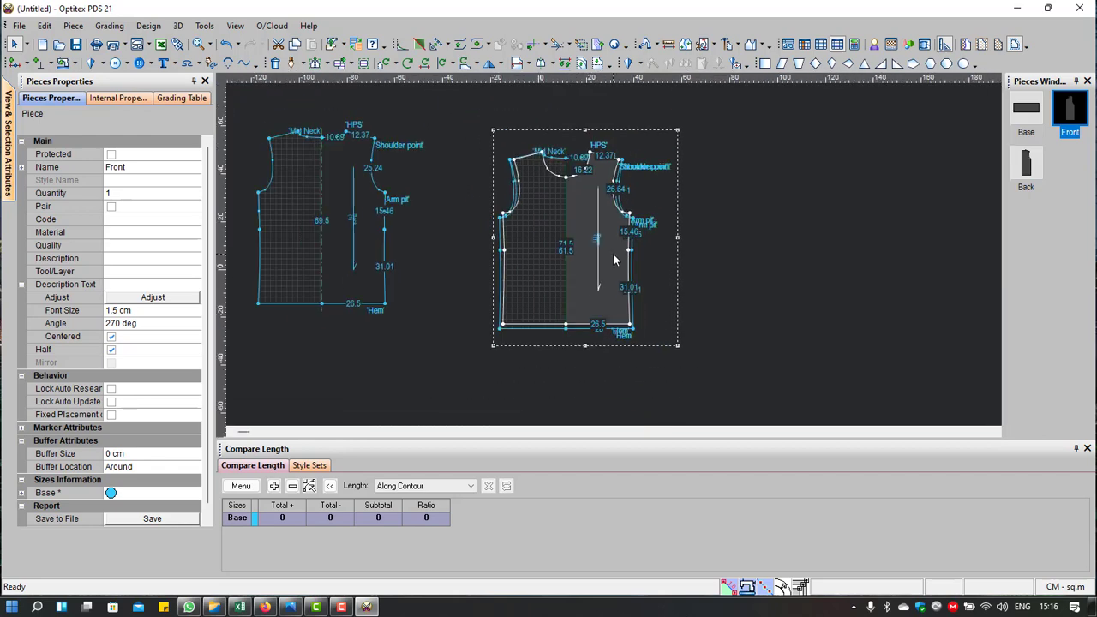
scroll(600, 267, down, 1)
scroll(599, 266, up, 1)
Step: Move the Front piece back to the left, clear of Base and beside Back
drag(600, 266, 403, 257)
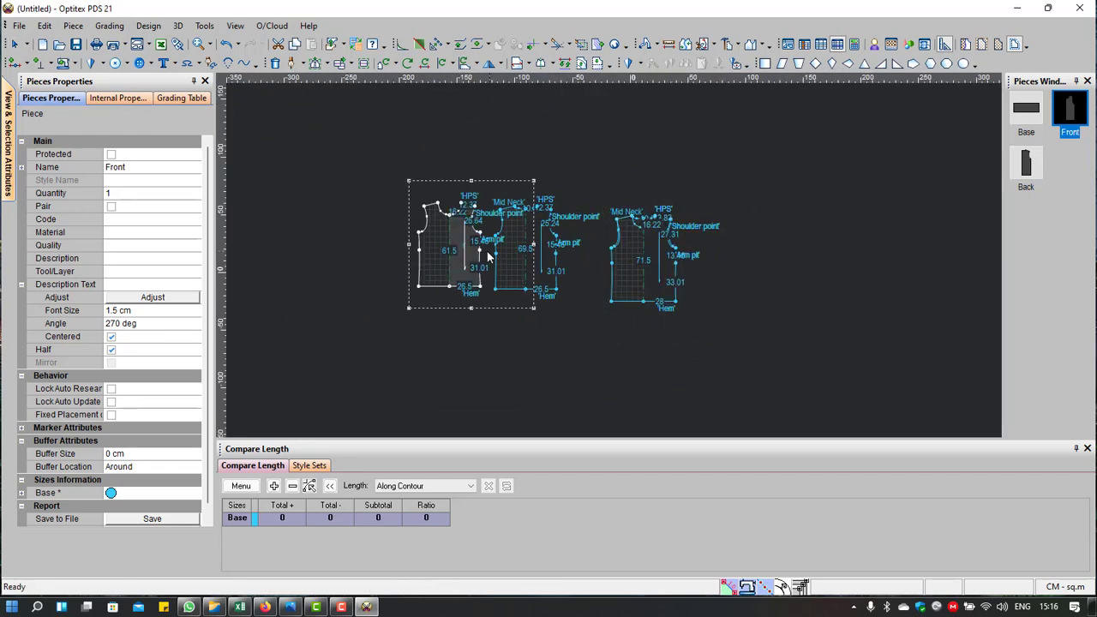
scroll(598, 280, up, 1)
scroll(598, 280, up, 1)
scroll(606, 264, up, 1)
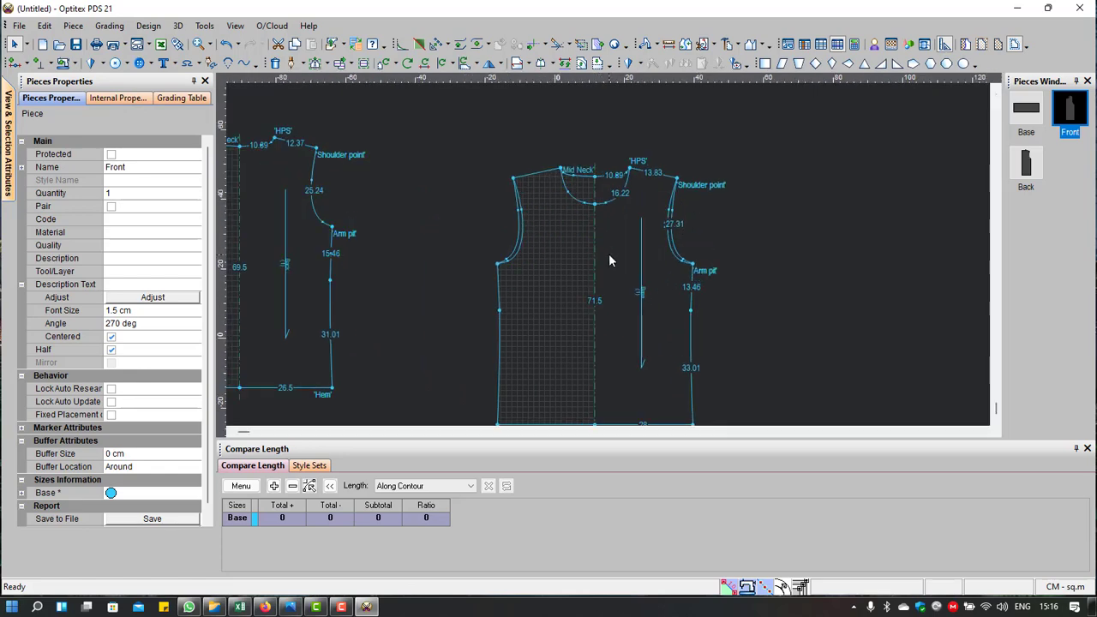
scroll(522, 319, down, 2)
scroll(614, 255, up, 1)
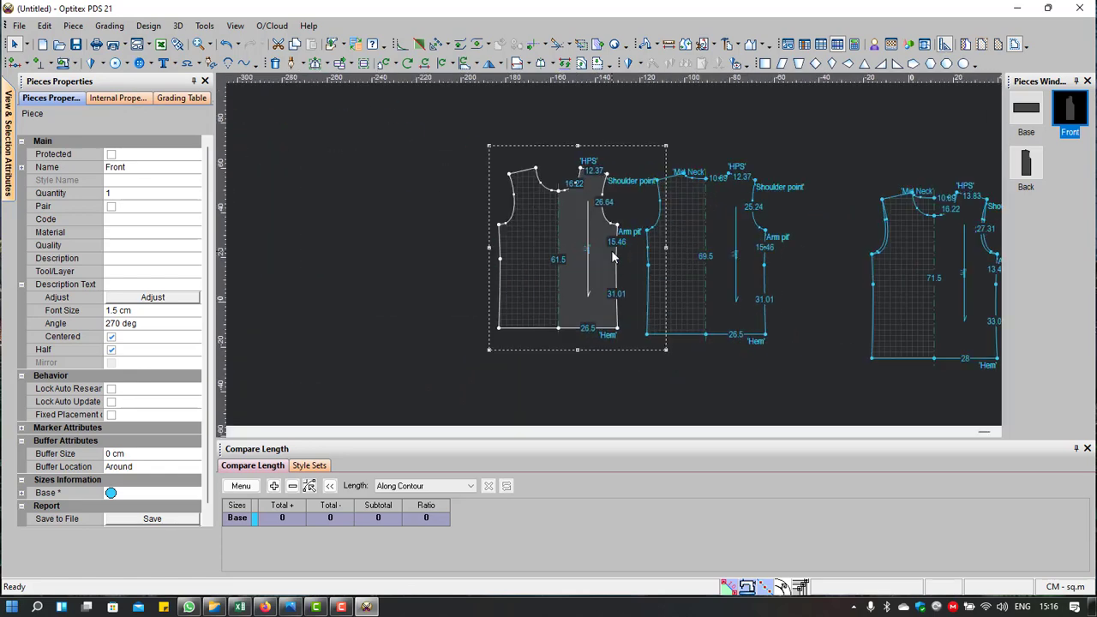
scroll(793, 244, down, 1)
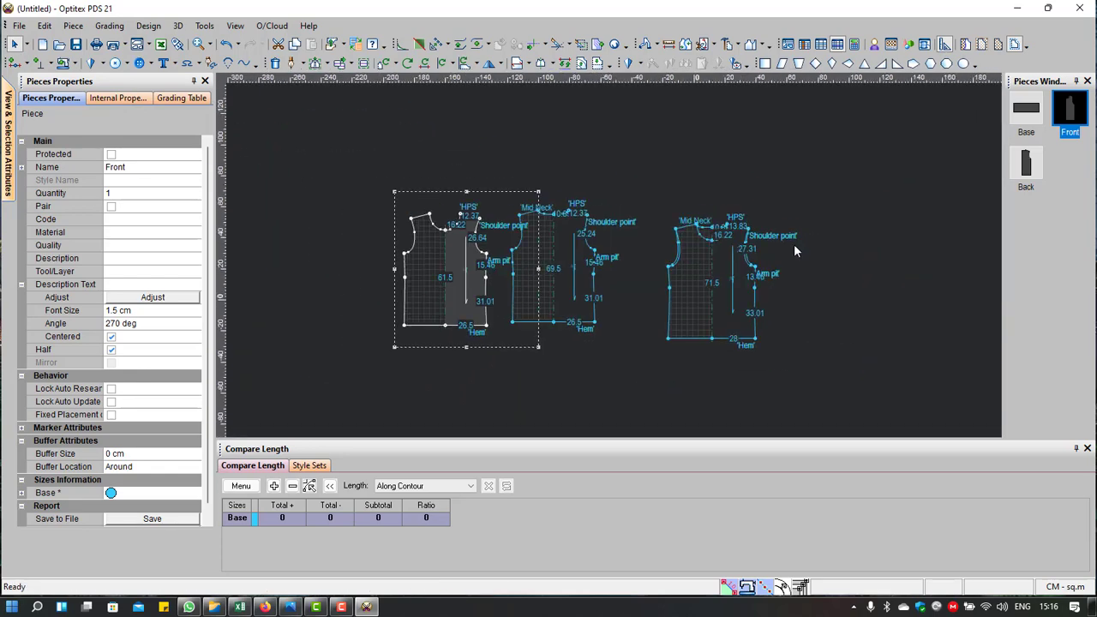
scroll(793, 243, up, 1)
scroll(604, 273, down, 1)
scroll(604, 273, up, 1)
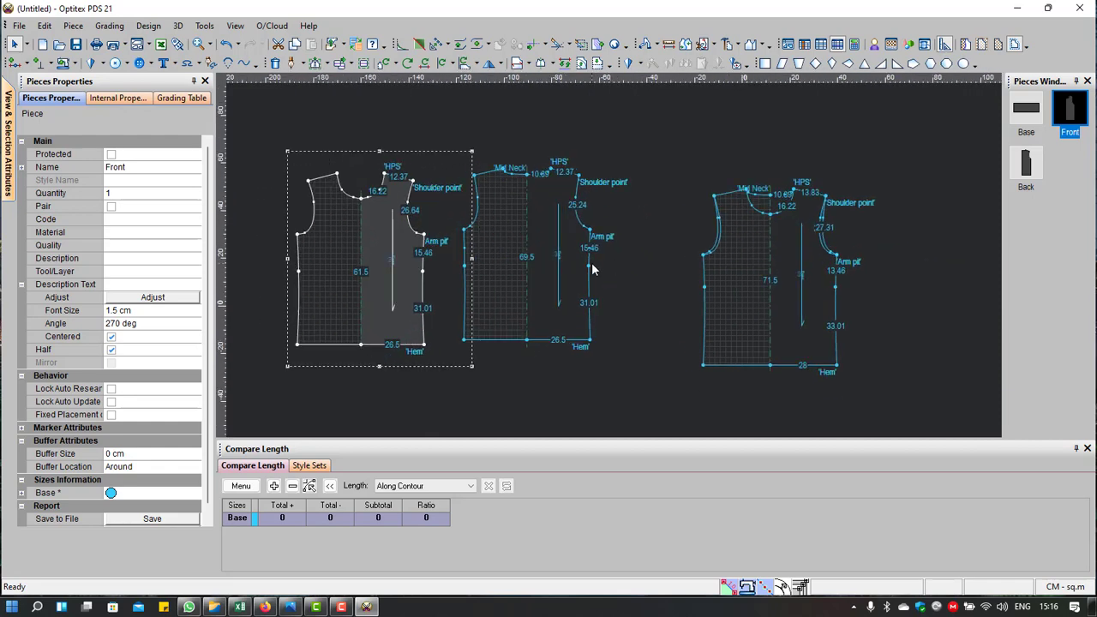
Step: Nudge the Back piece slightly, then move the Base piece up and right
click(574, 283)
drag(576, 286, 582, 289)
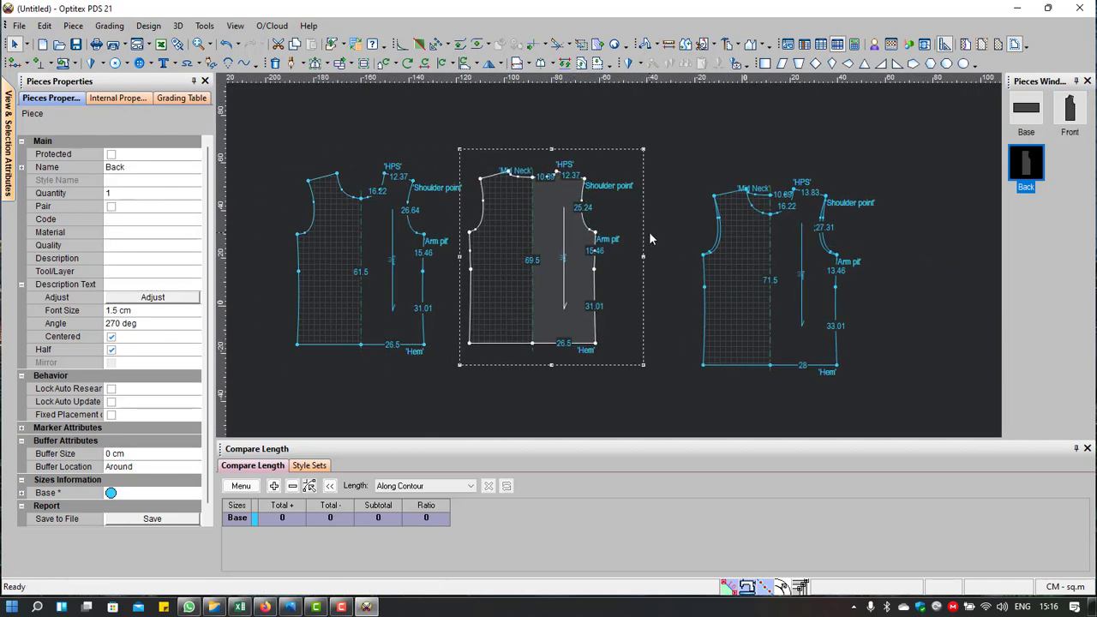
drag(856, 141, 684, 384)
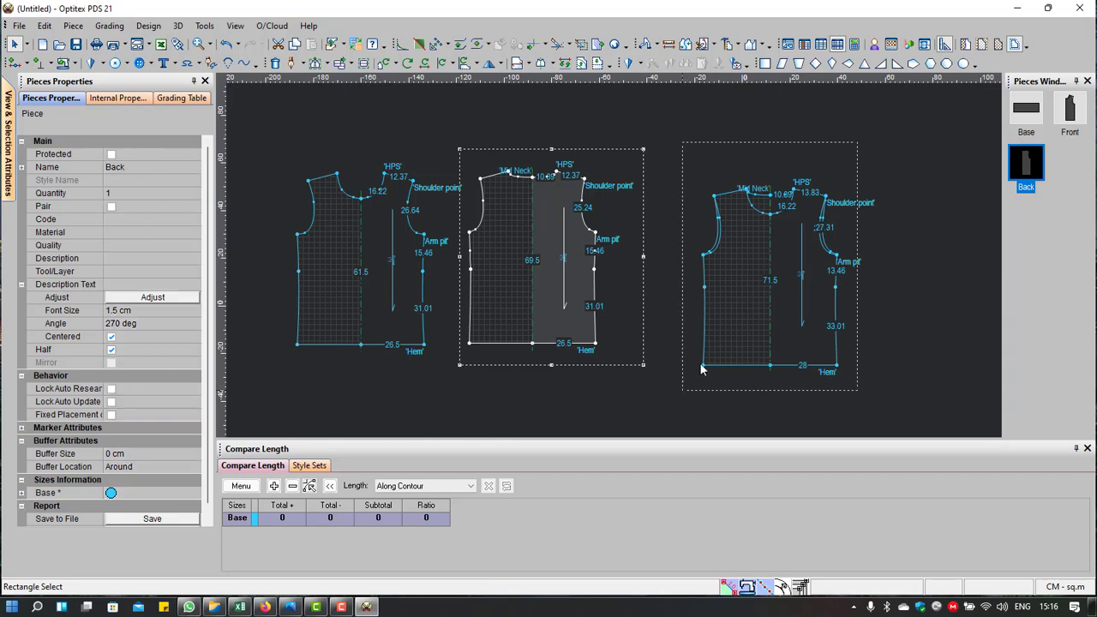
drag(778, 241, 853, 213)
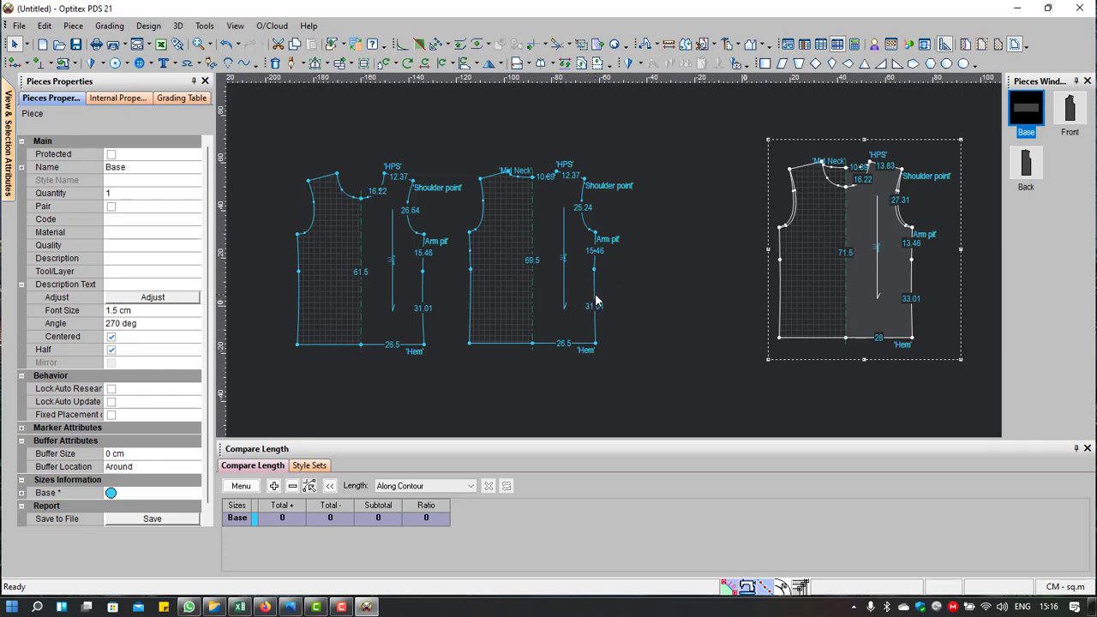
Step: Undo three times to restore Base's original measurements, then place it beside the others
key(ctrl+z)
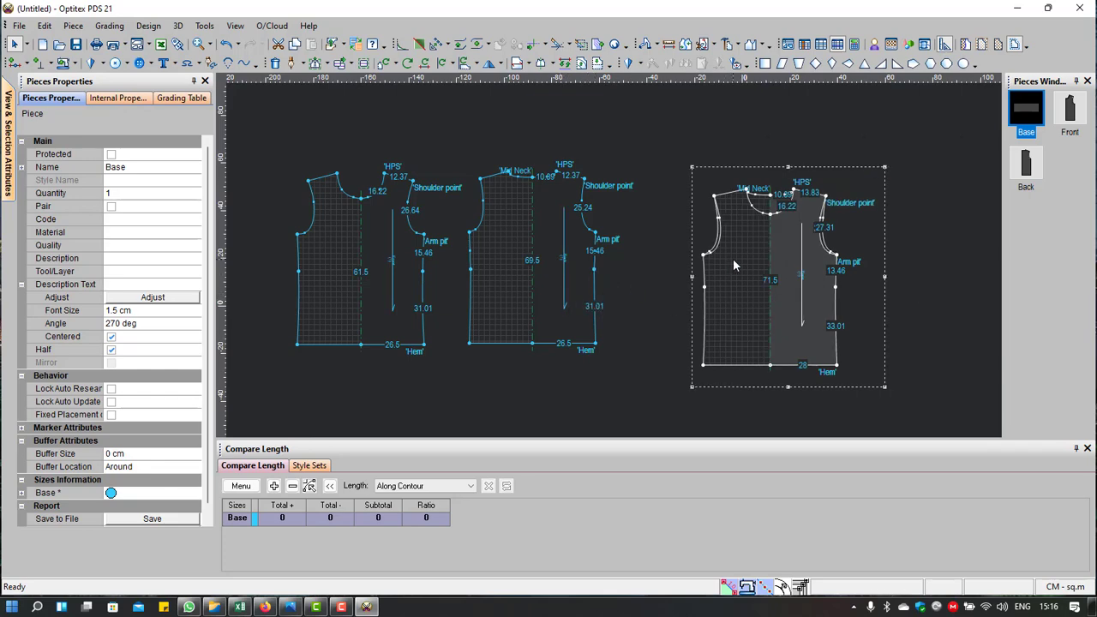
key(ctrl+z)
key(ctrl+z)
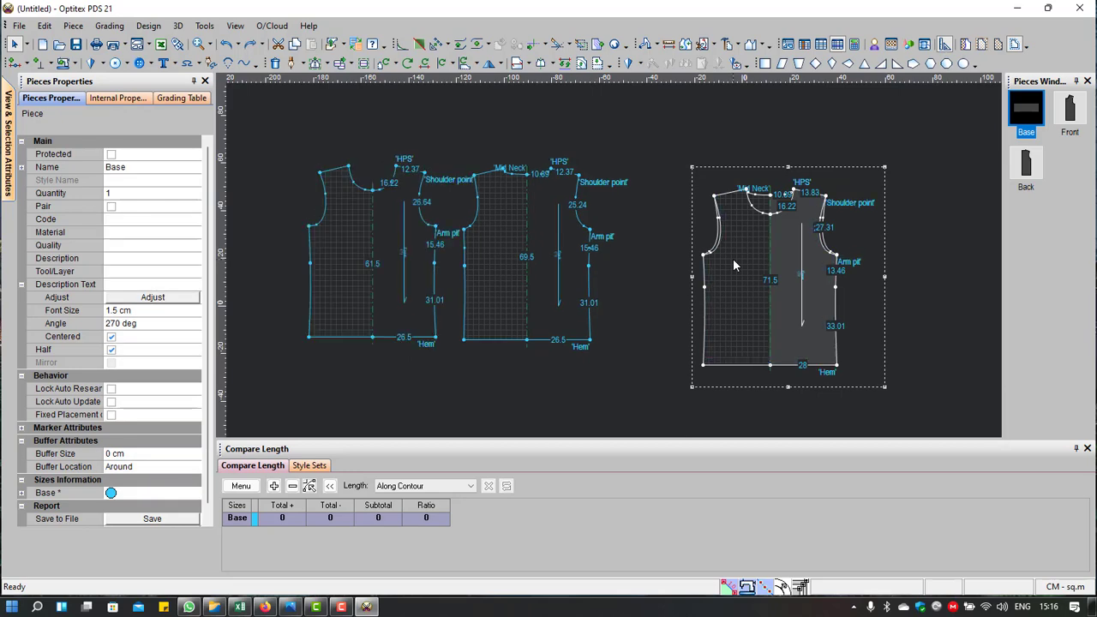
key(ctrl+z)
key(ctrl+z)
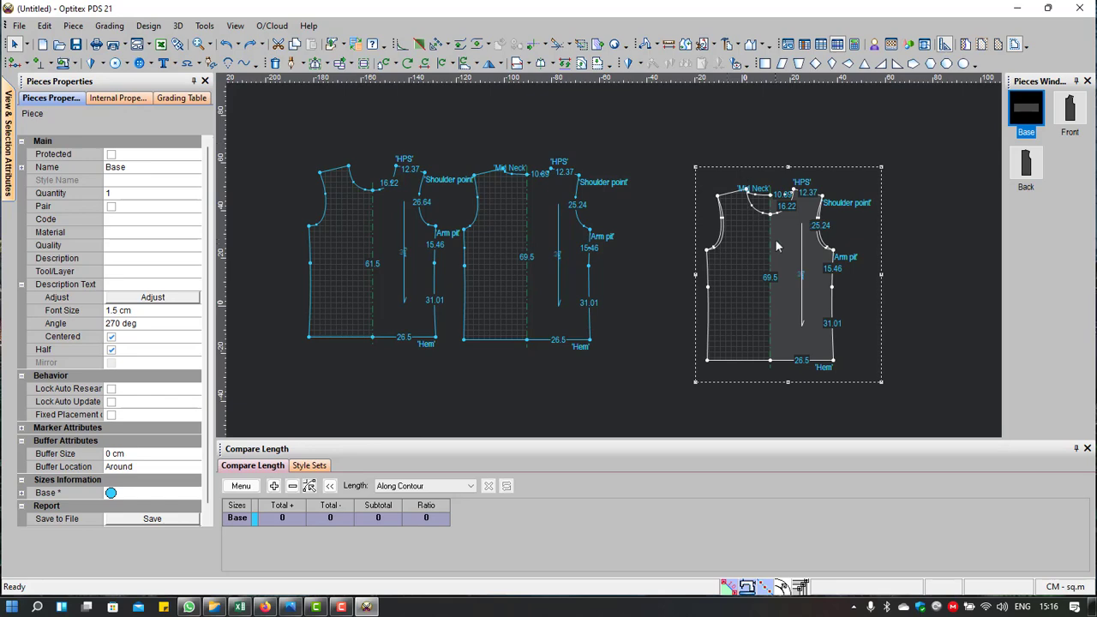
drag(777, 247, 757, 194)
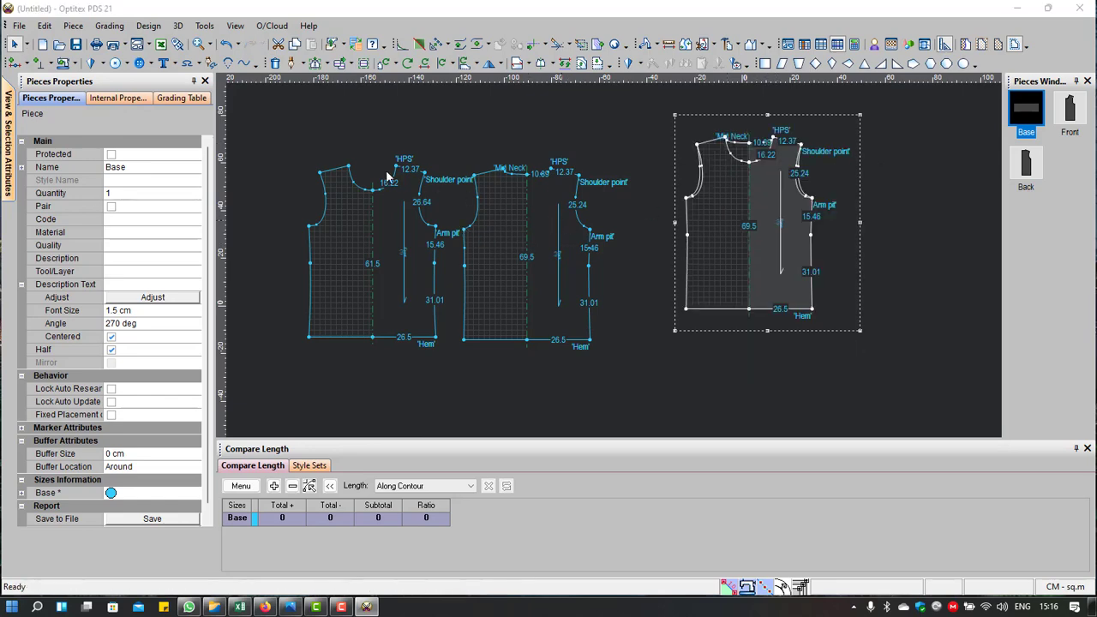
Step: Save the pattern file to the Desktop under the Training Shirts name
click(324, 261)
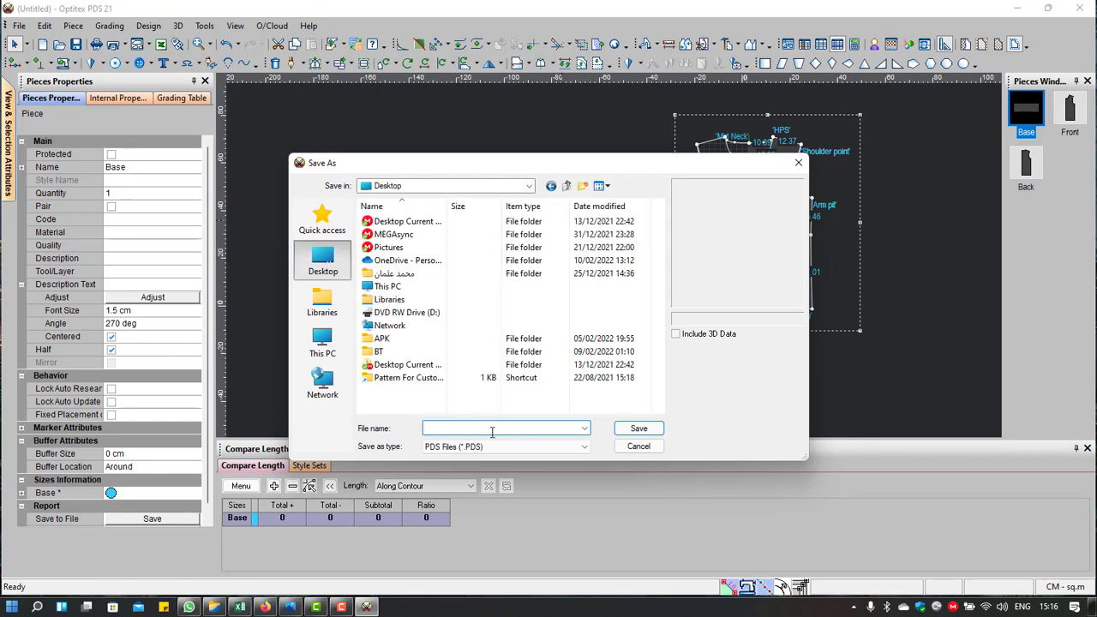
text(Training Shirts # 001)
click(638, 429)
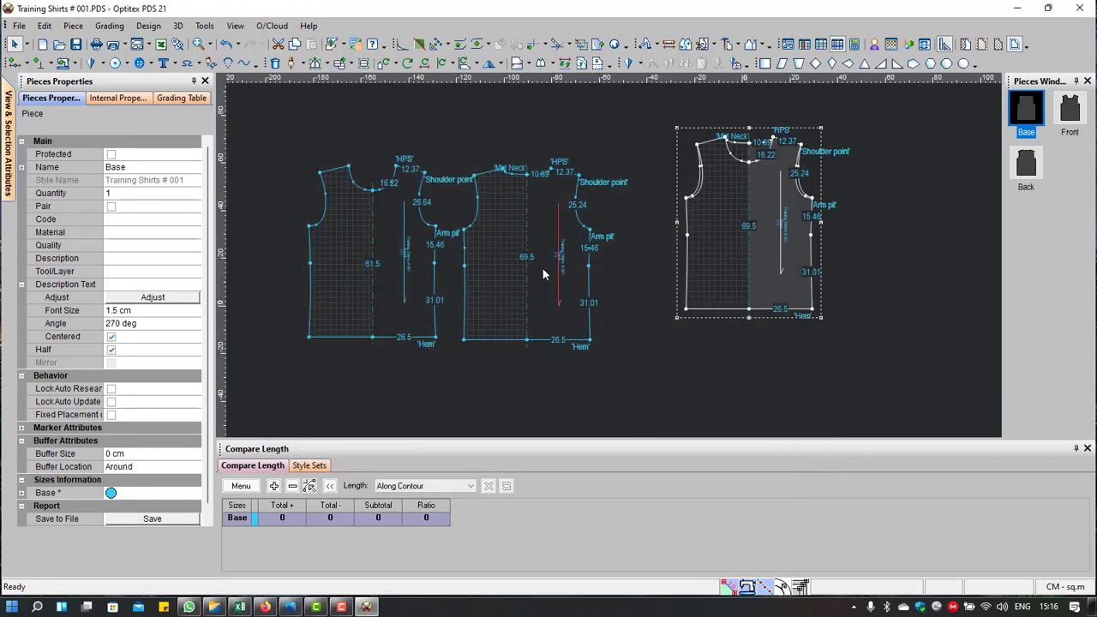
Step: Select the Back piece, then bring up the MESW117 ORION TSHIRT spec sheet in Excel
scroll(548, 270, up, 2)
scroll(509, 253, up, 2)
scroll(590, 236, up, 1)
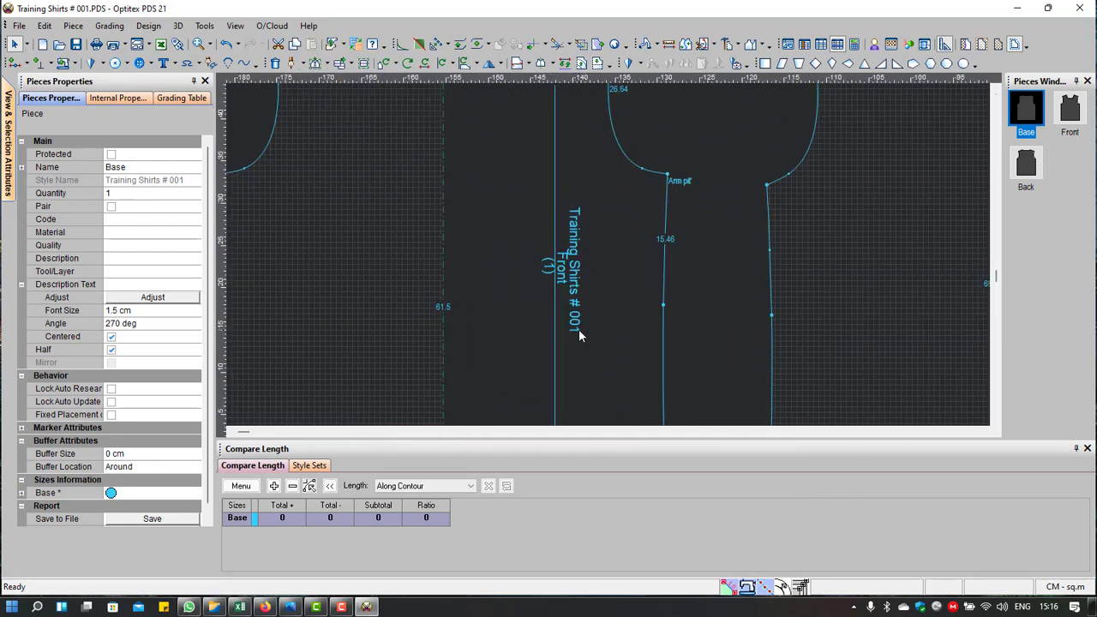
scroll(651, 289, down, 4)
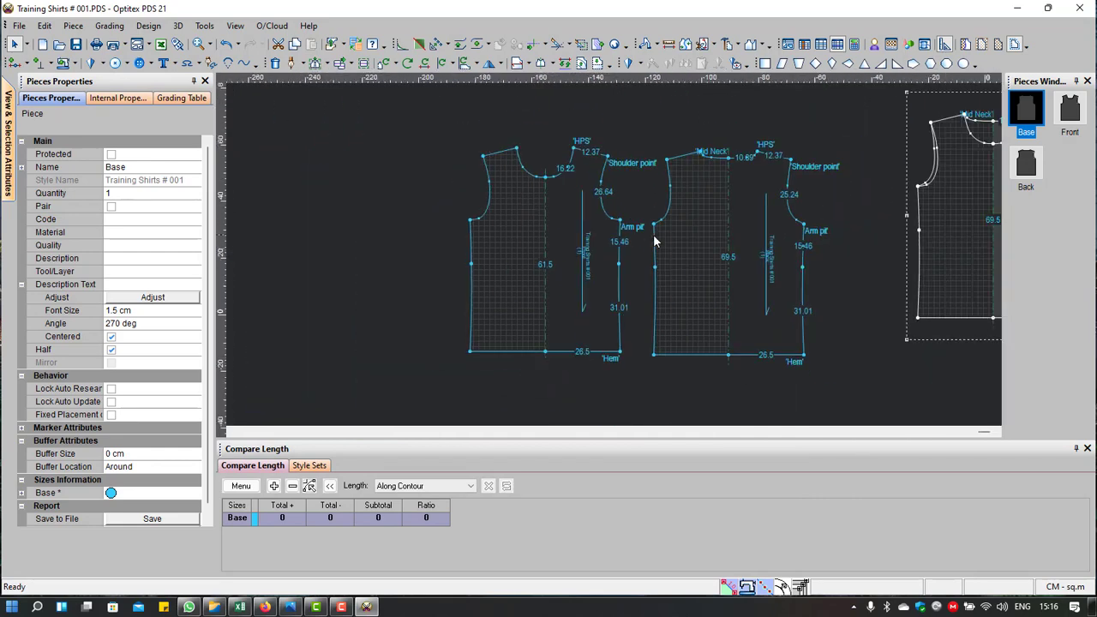
scroll(701, 225, up, 1)
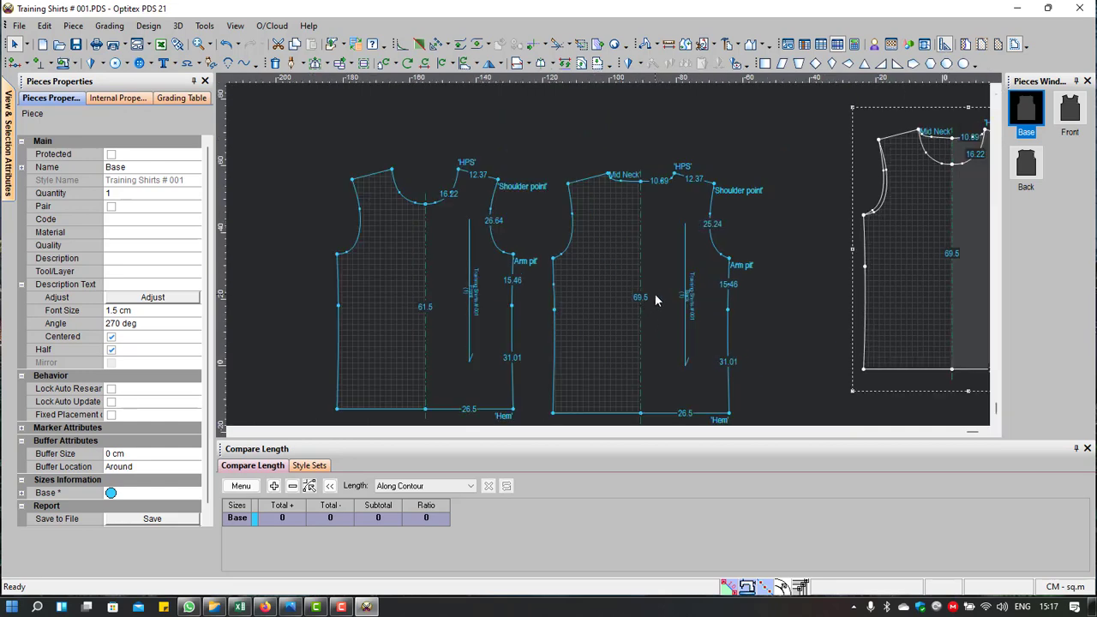
drag(654, 299, 660, 291)
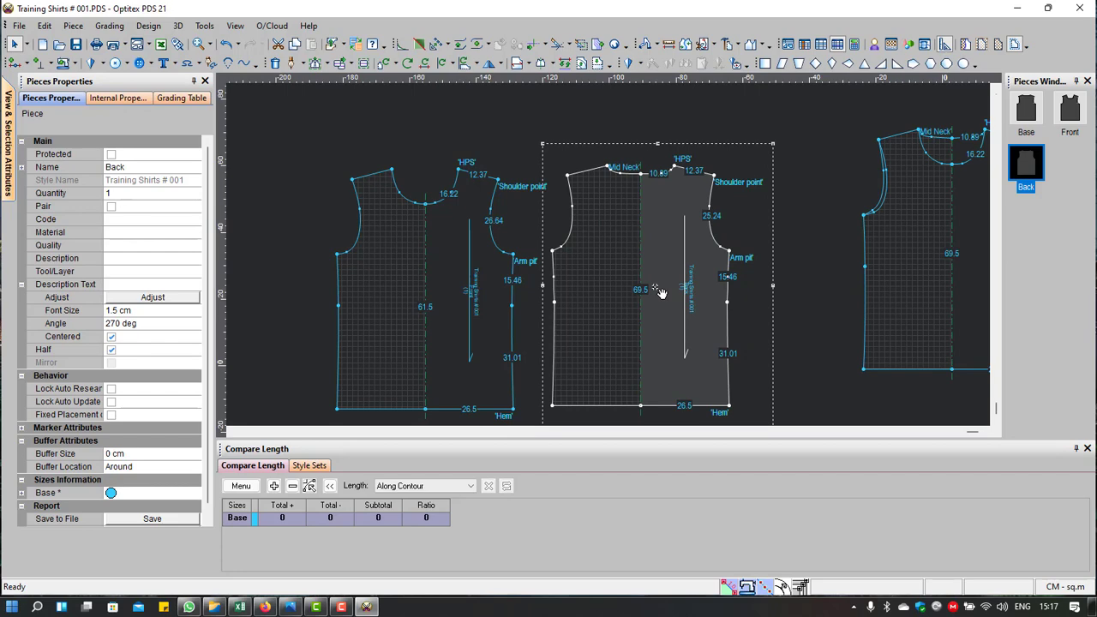
scroll(655, 294, down, 3)
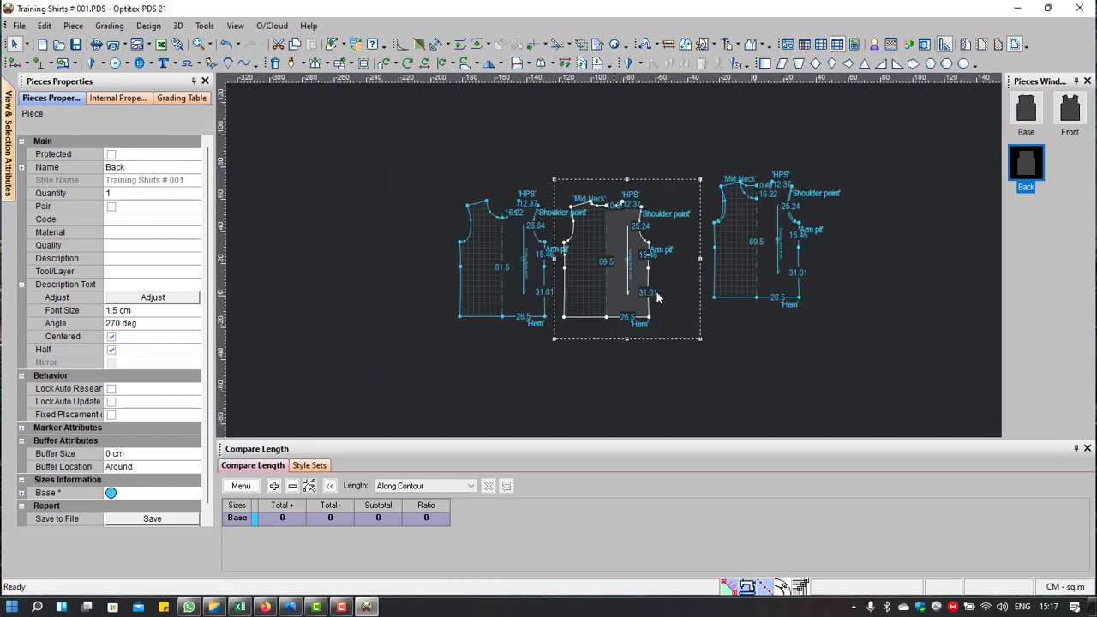
scroll(657, 296, up, 2)
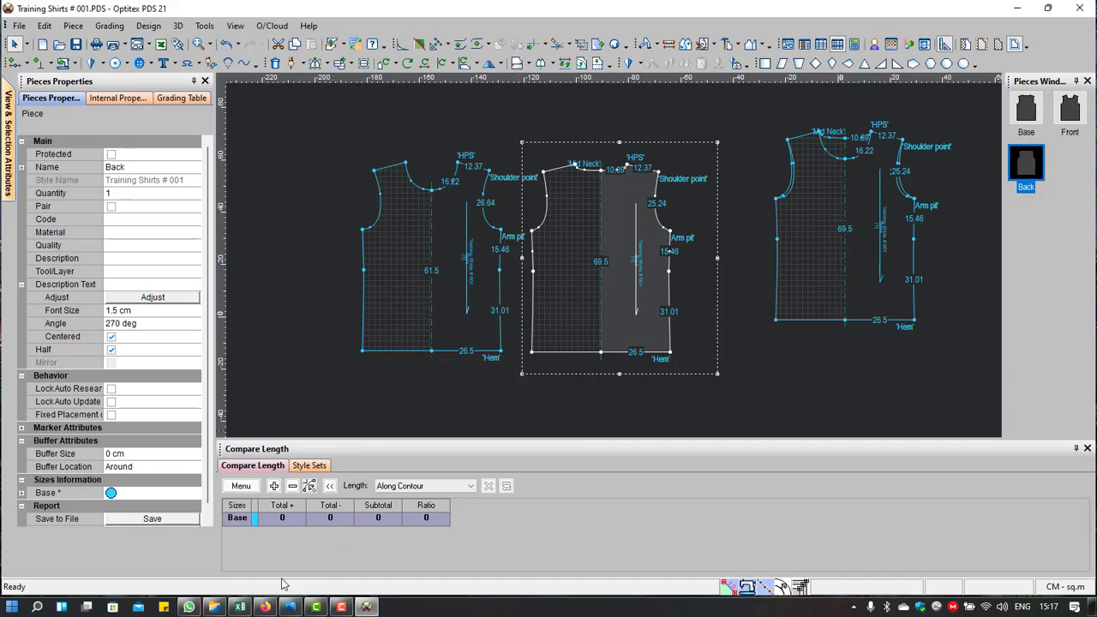
click(240, 607)
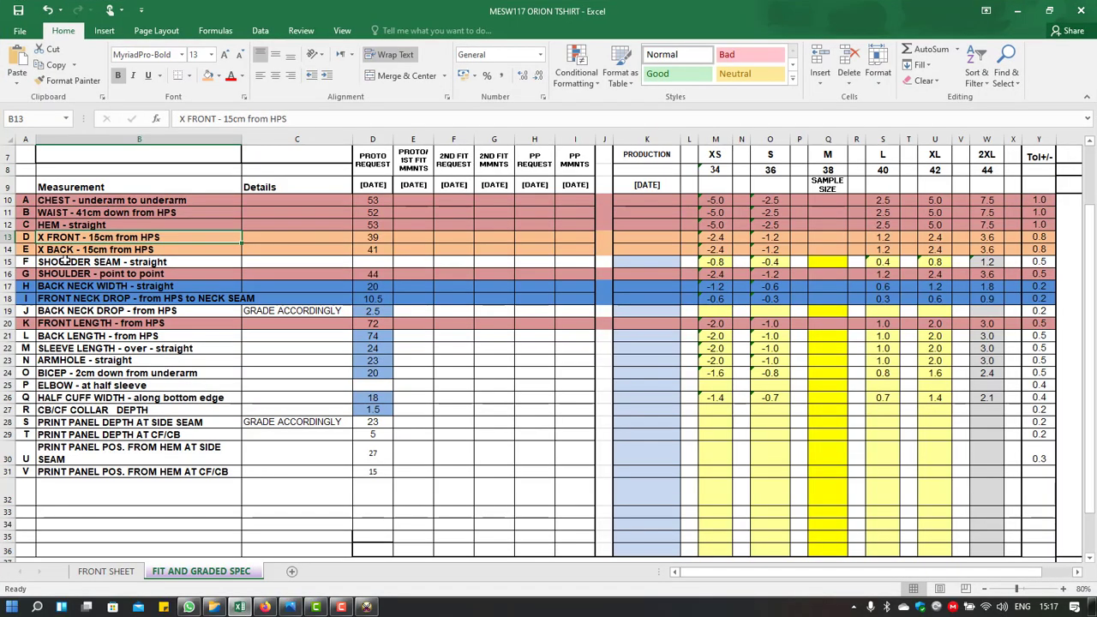
Step: Fill rows 19 (BACK NECK DROP) and 21 (BACK LENGTH) orange, then minimize Excel
click(6, 261)
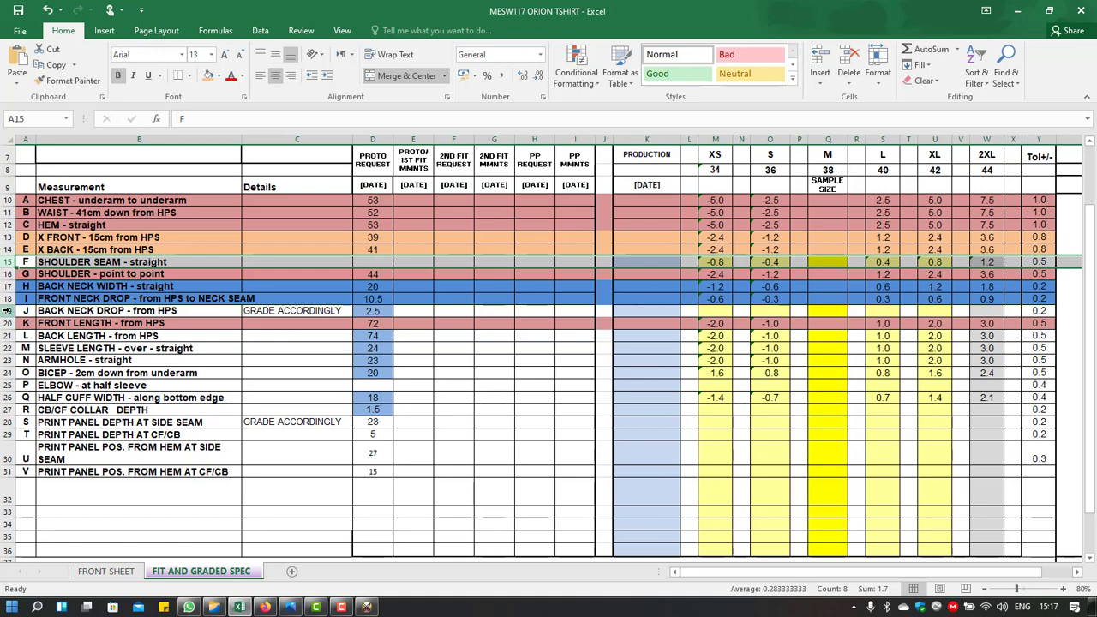
click(6, 311)
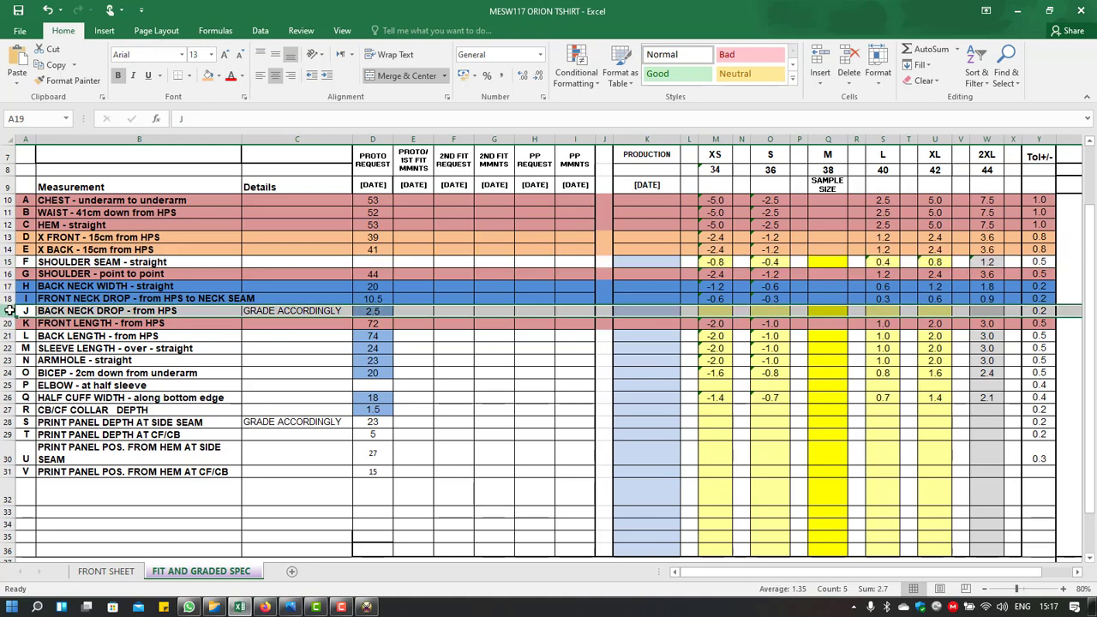
click(208, 75)
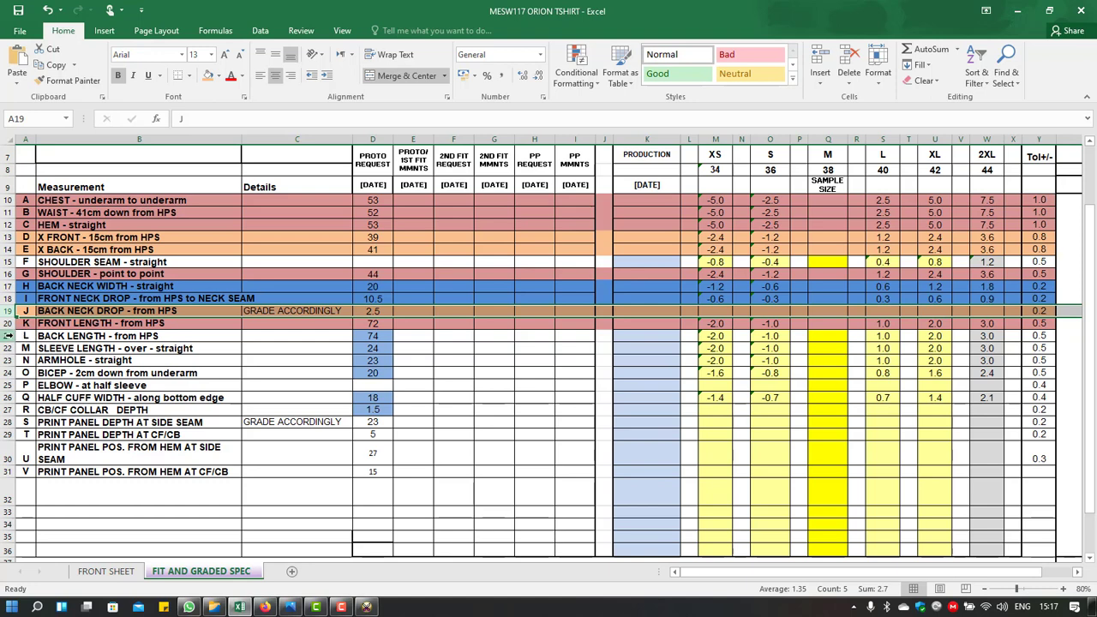
click(7, 336)
click(207, 76)
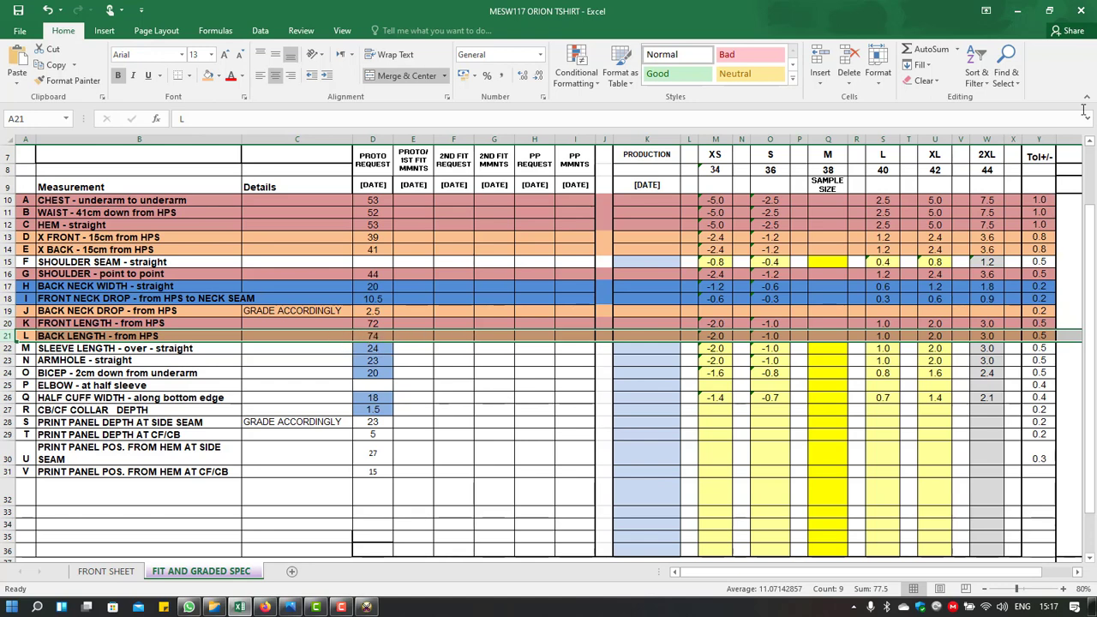
click(1018, 10)
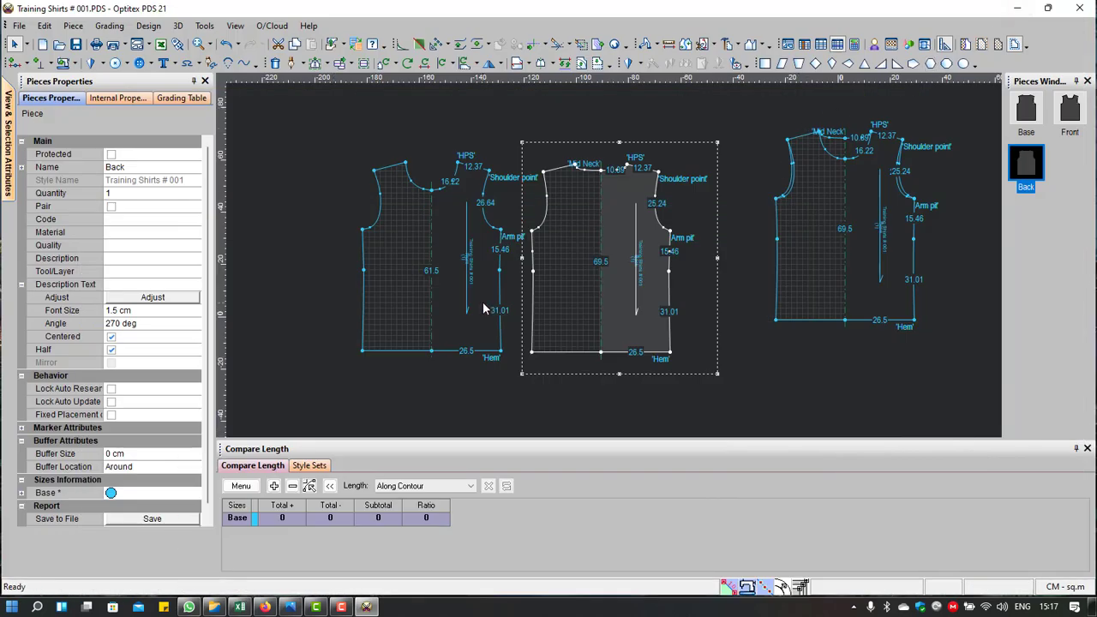
Step: Box-select the Back piece's centre-back hem point with the rectangle point-move tool
scroll(484, 309, up, 1)
scroll(618, 257, down, 1)
scroll(608, 255, up, 1)
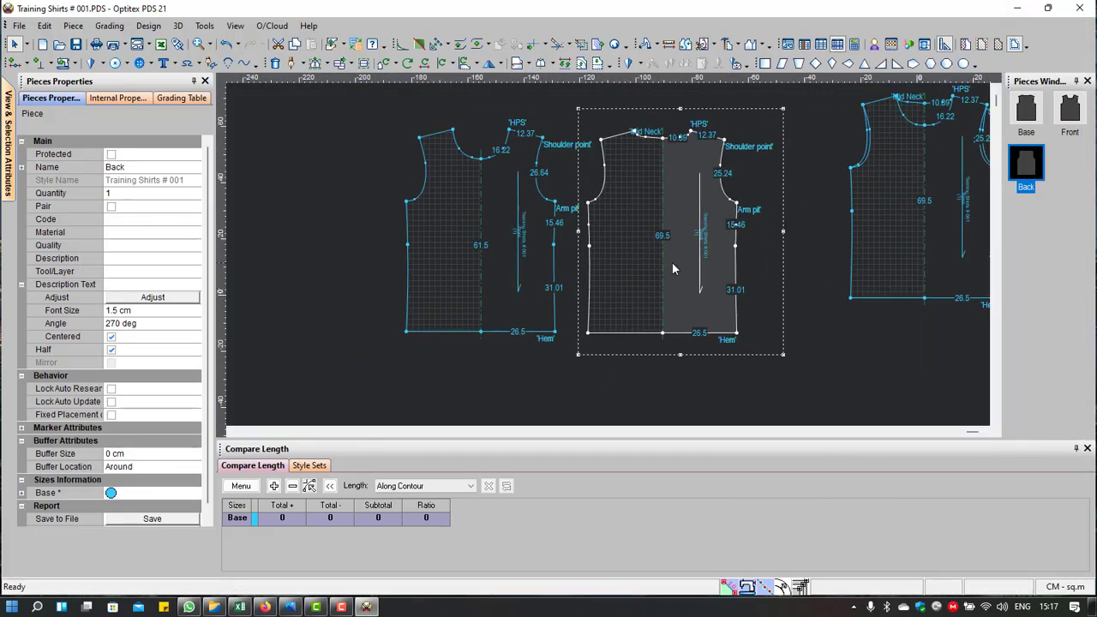
scroll(680, 209, up, 1)
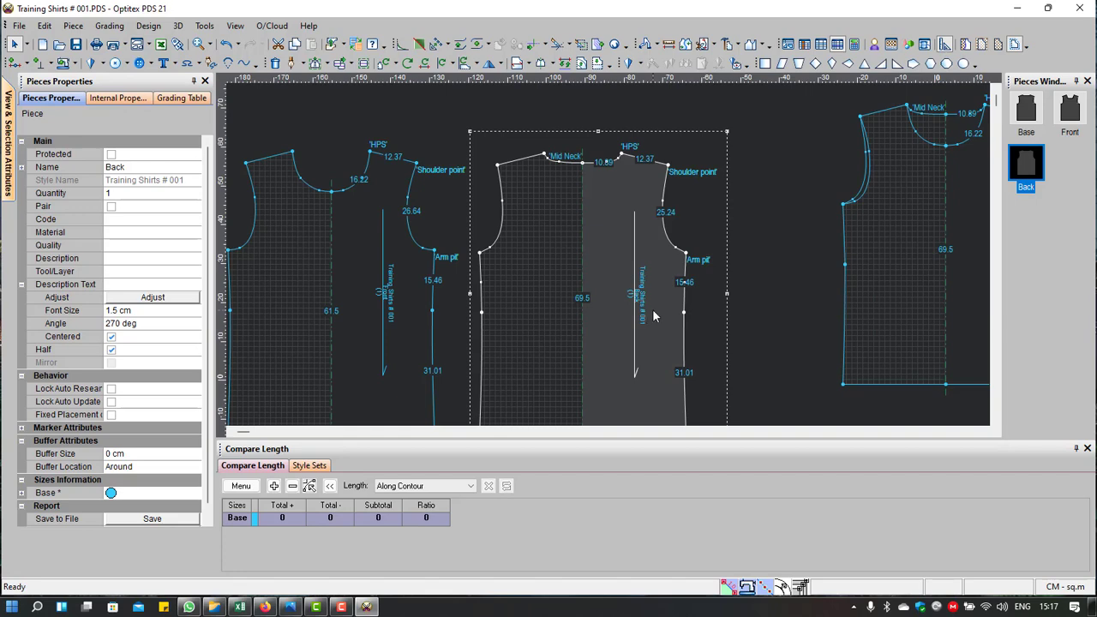
scroll(595, 248, up, 1)
scroll(436, 305, down, 1)
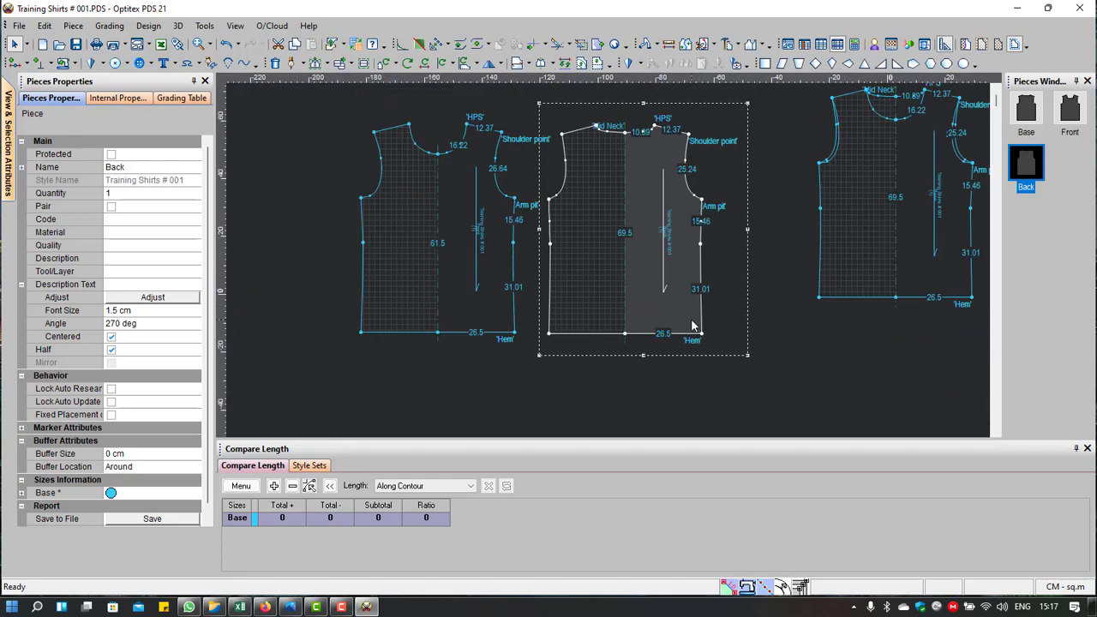
scroll(677, 340, up, 1)
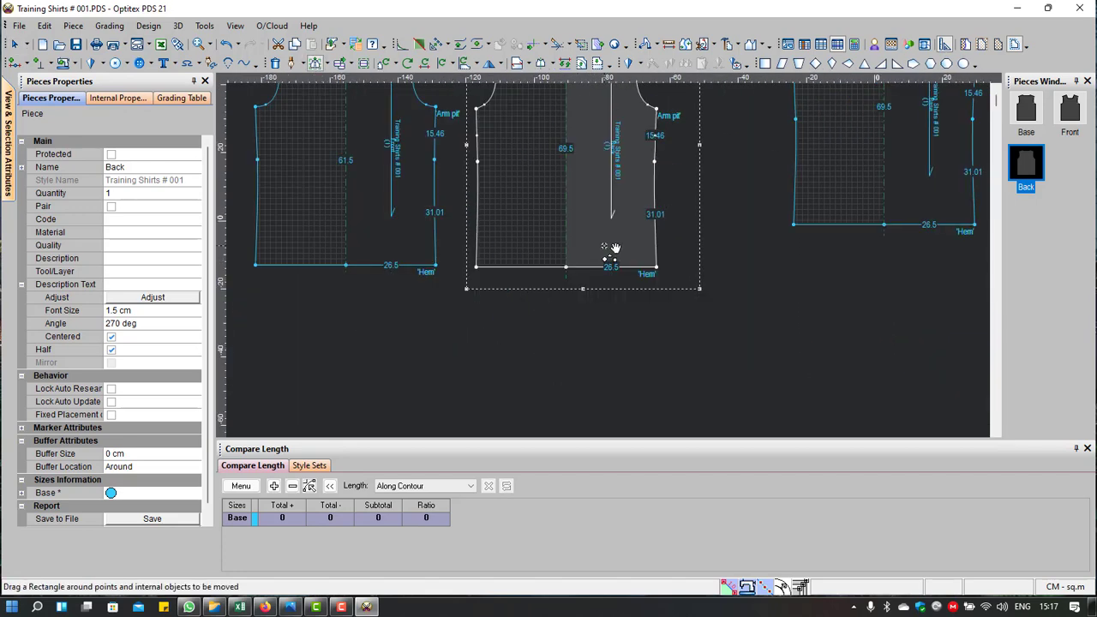
key(r)
drag(610, 250, 572, 274)
Step: Move that hem point exactly 2 cm down with X 0 and Y -2
click(572, 273)
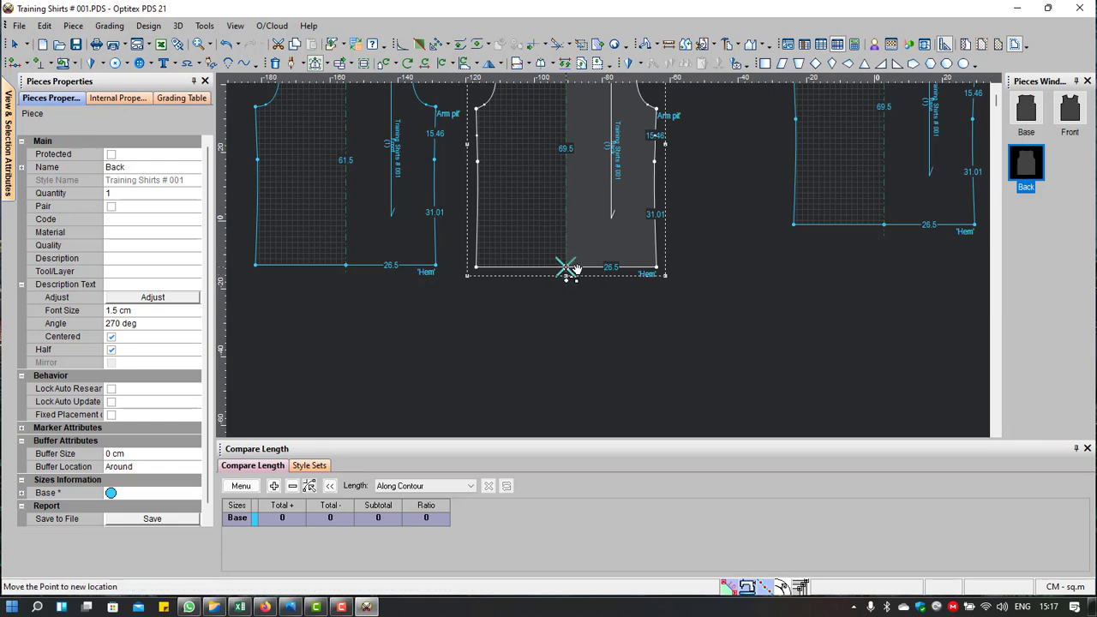
click(566, 289)
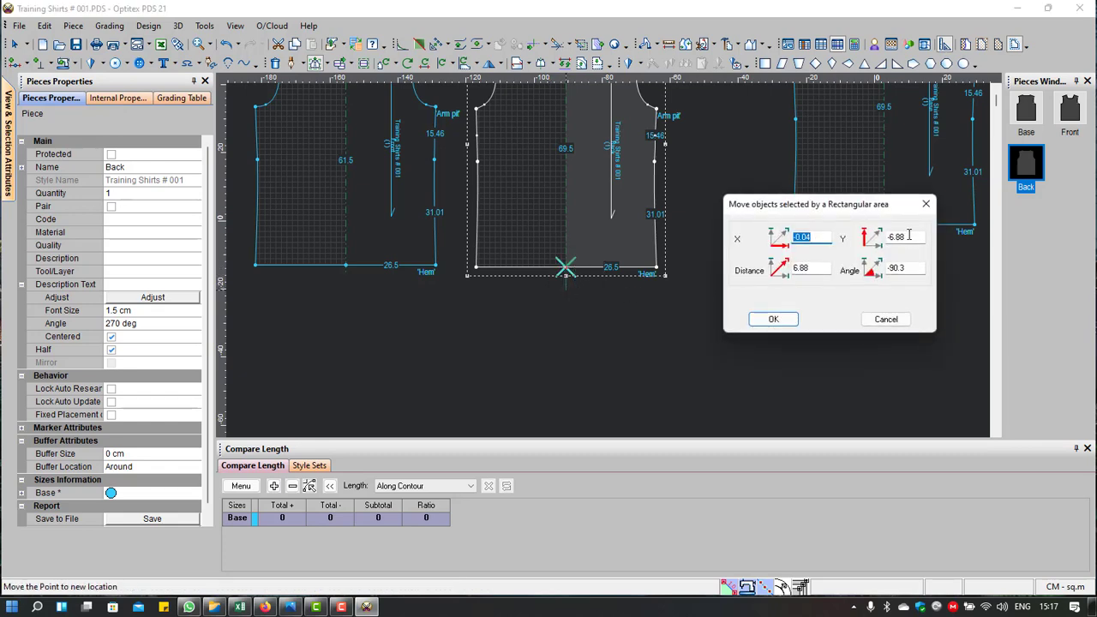
key(Tab)
text(-2)
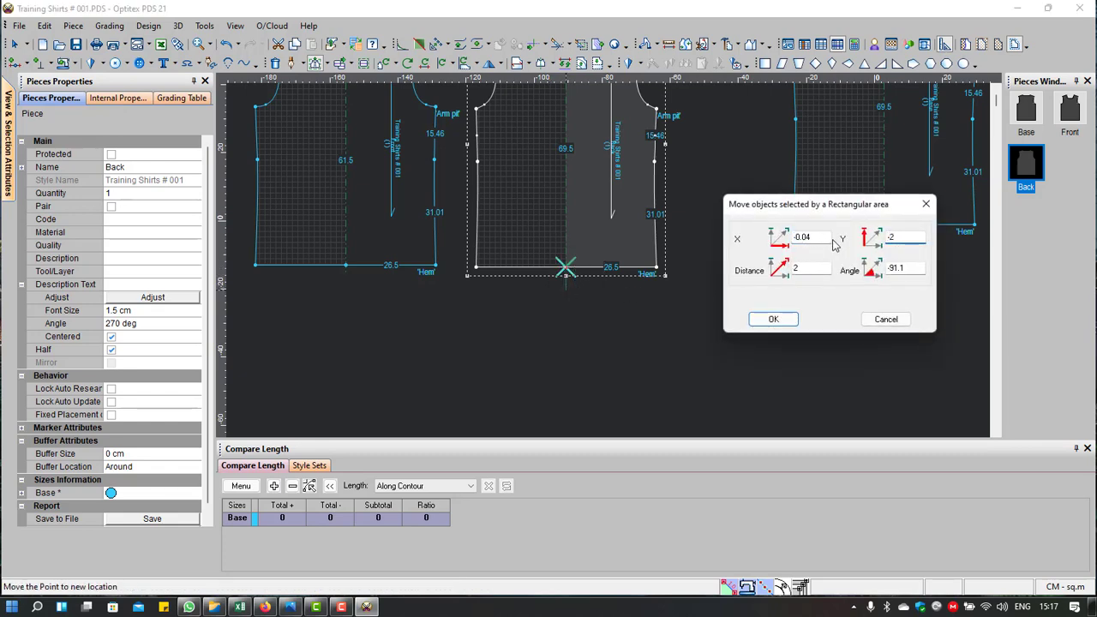
double_click(818, 237)
text(0)
click(771, 318)
Step: Drag a point on the Back hem line down to start bending the hem
scroll(607, 256, up, 2)
scroll(607, 258, up, 1)
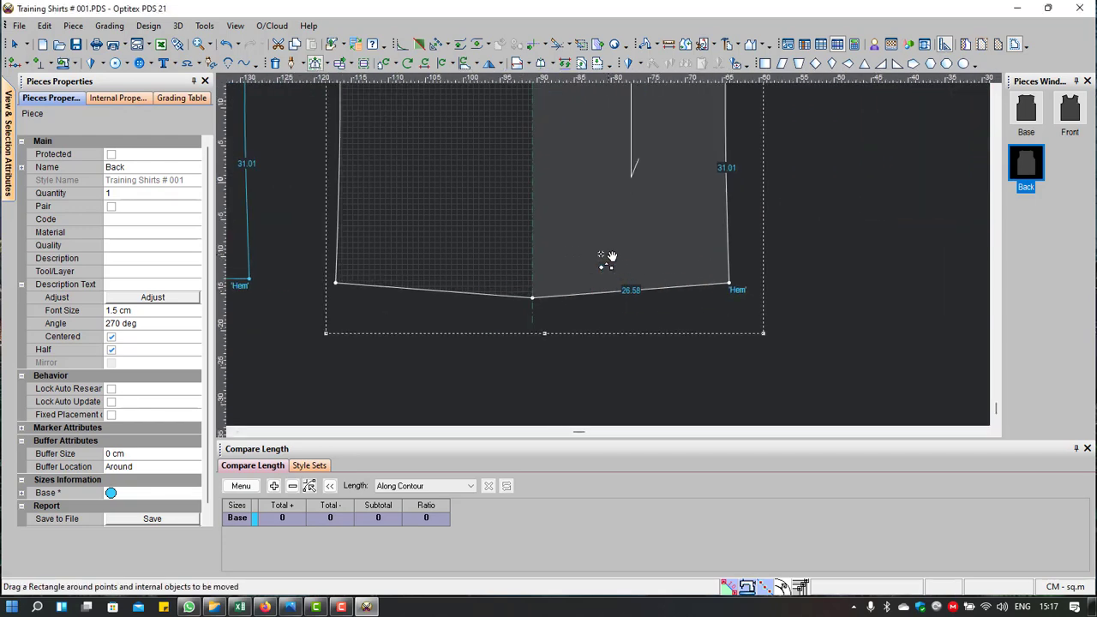
key(Escape)
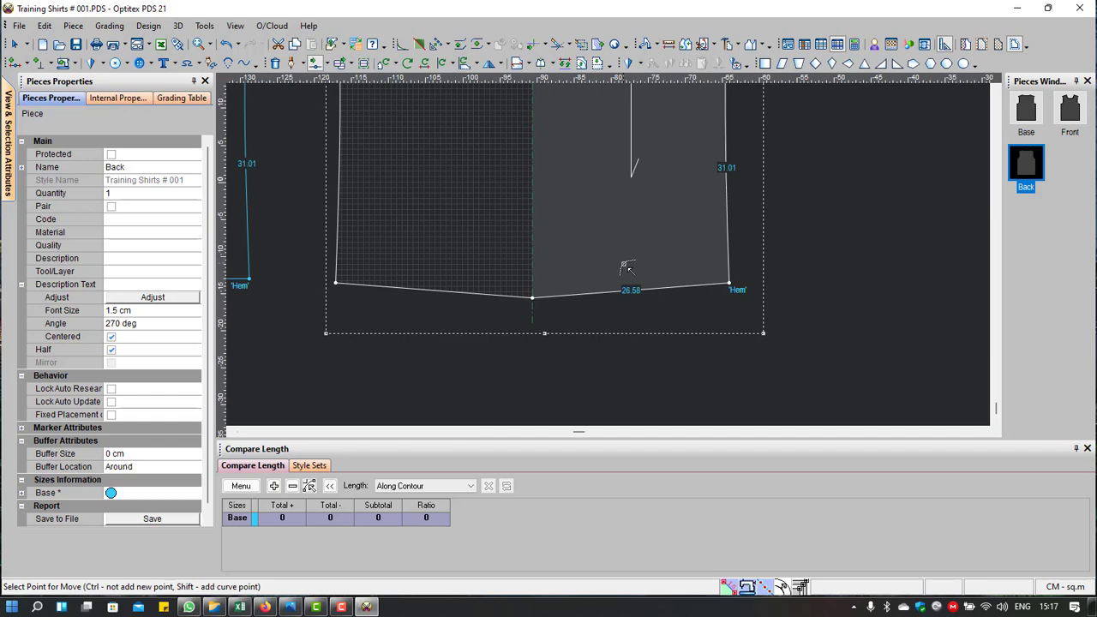
scroll(653, 293, up, 1)
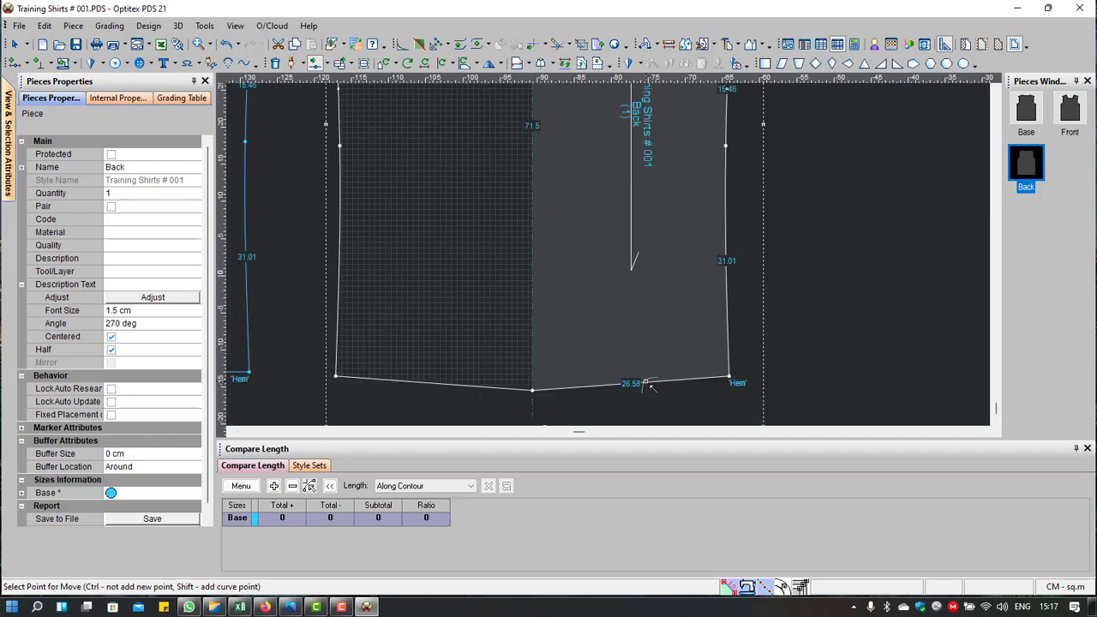
scroll(649, 380, up, 1)
scroll(580, 252, up, 1)
click(611, 255)
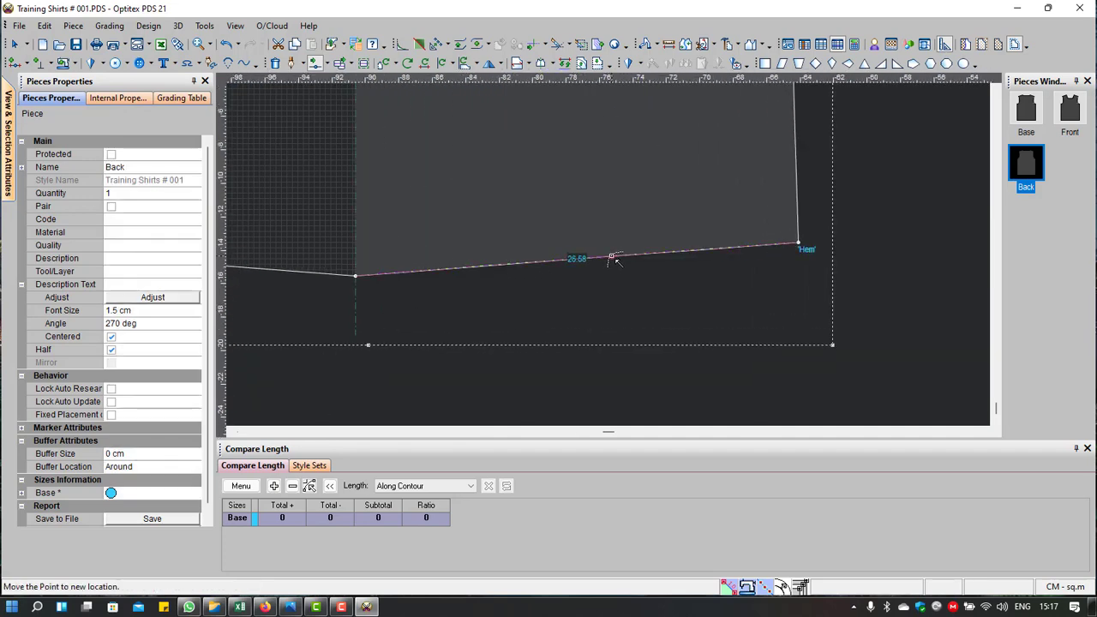
click(613, 264)
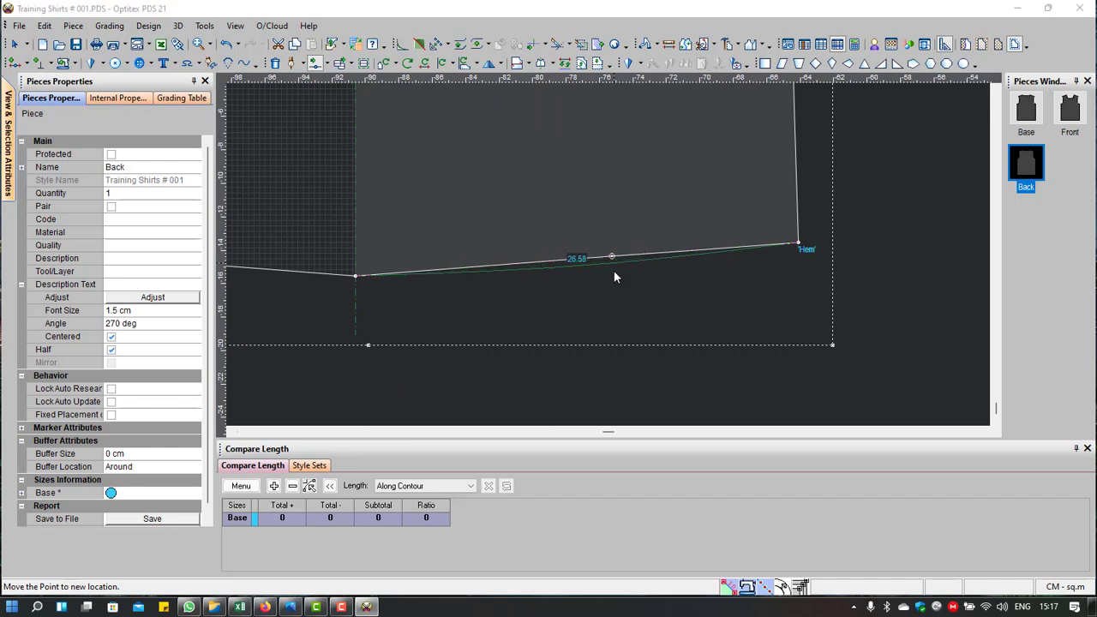
click(504, 394)
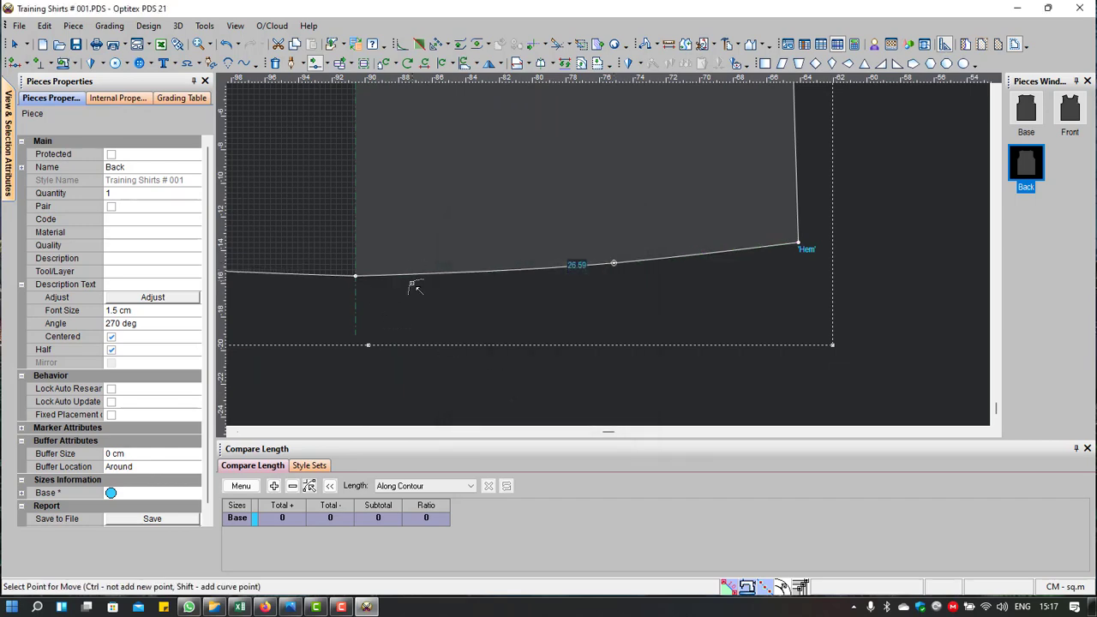
Step: Reposition the hem point beside centre back to smooth the curve, now 26.59
scroll(415, 288, up, 1)
click(936, 204)
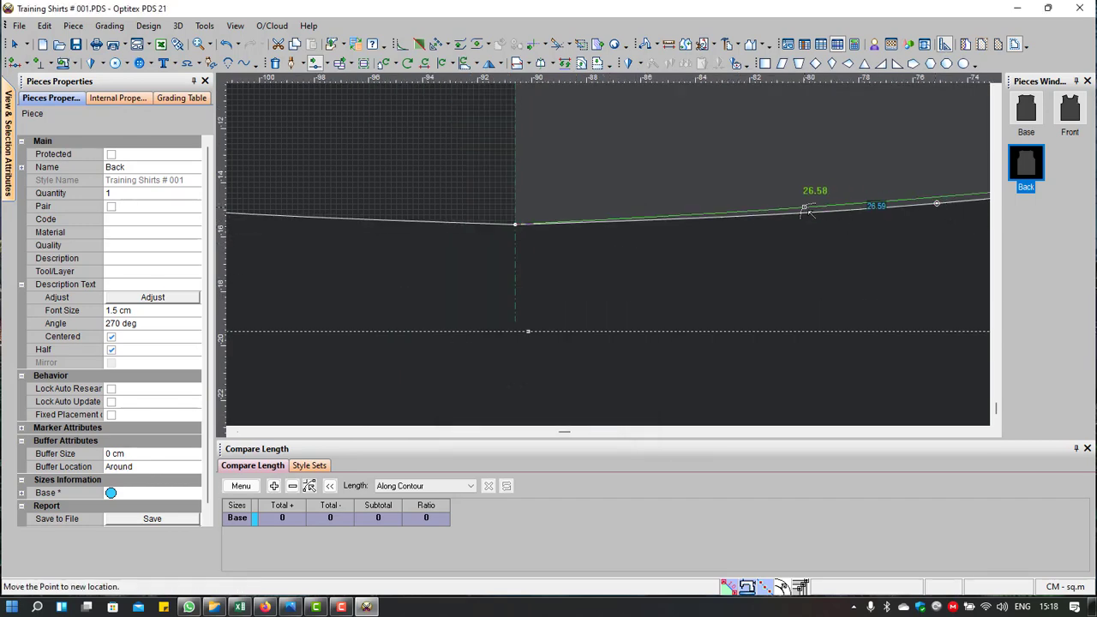
click(591, 224)
click(499, 394)
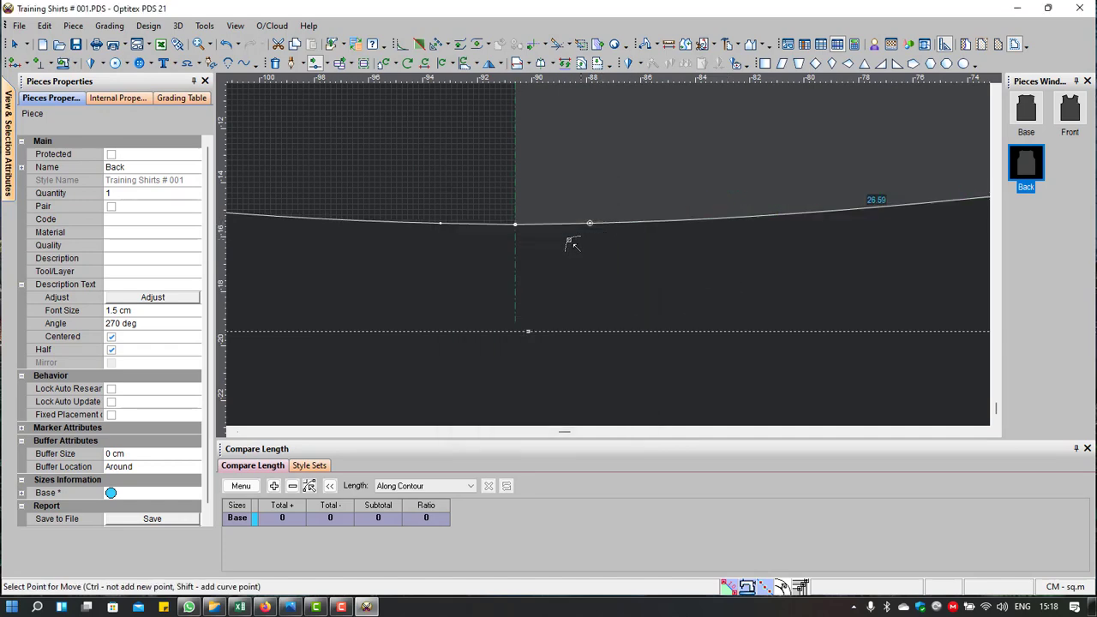
scroll(845, 207, down, 2)
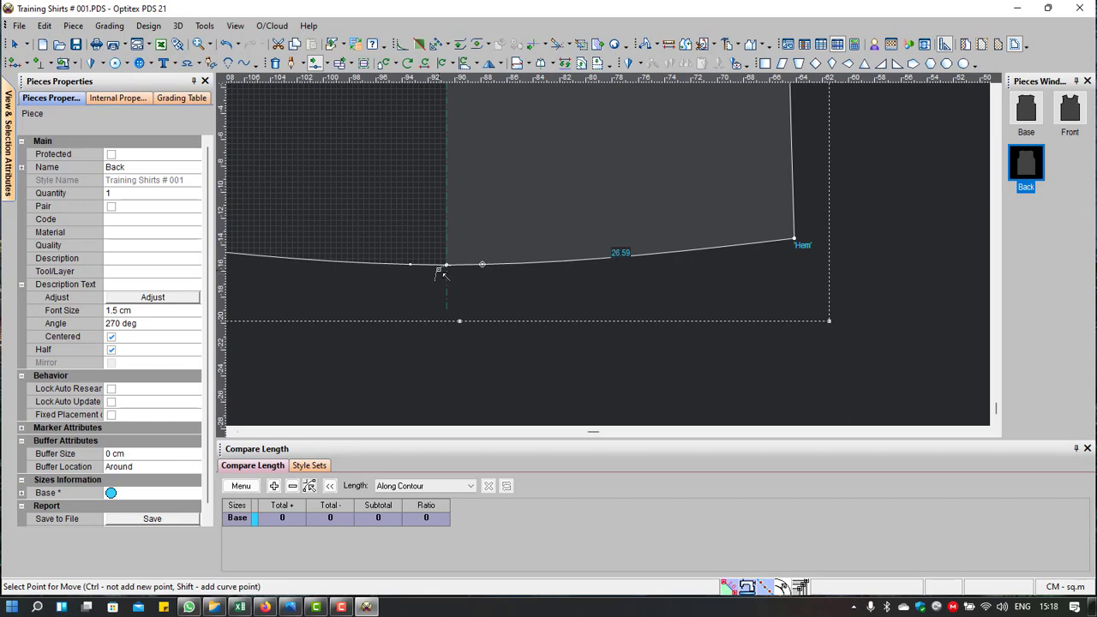
scroll(754, 200, down, 2)
Step: Measure the Back piece from the HPS down to the centre-back hem
scroll(613, 221, down, 2)
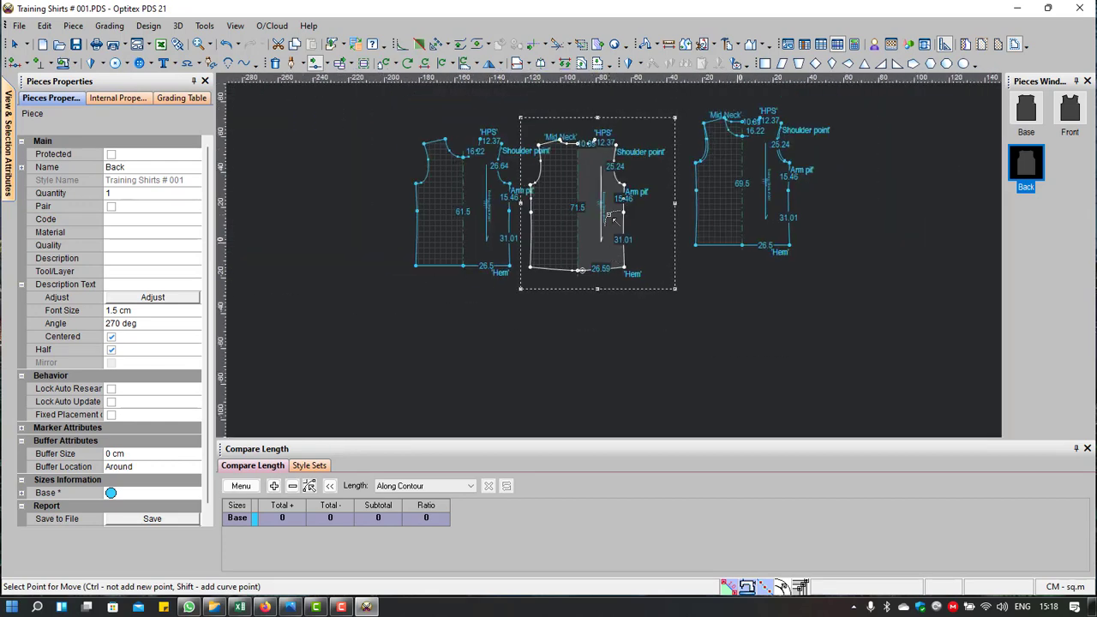
click(669, 44)
scroll(634, 117, up, 2)
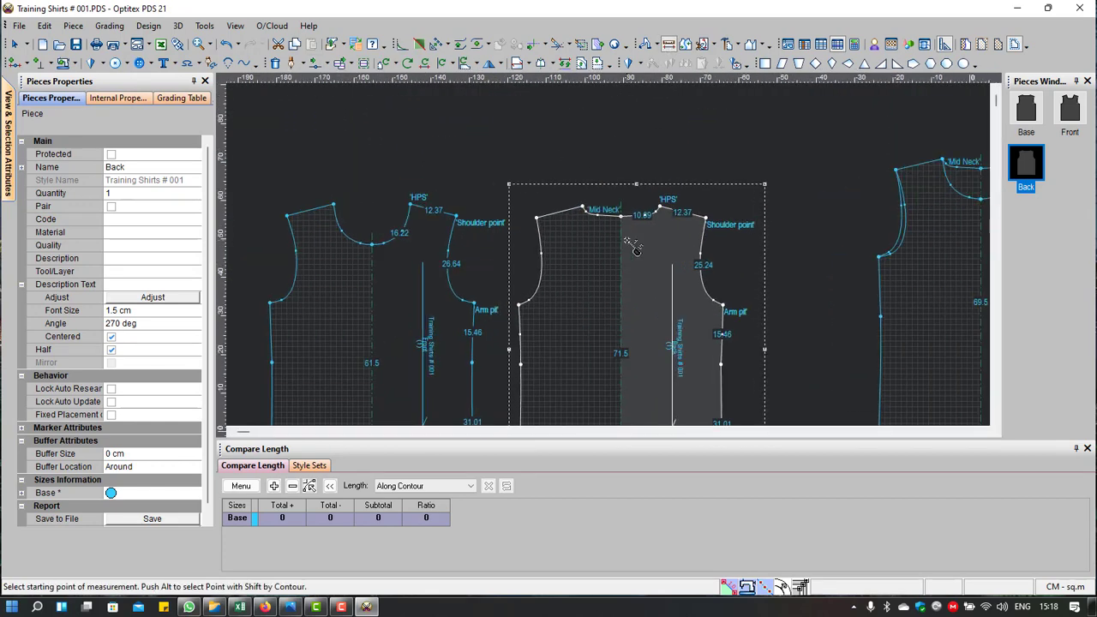
click(671, 220)
scroll(666, 394, down, 2)
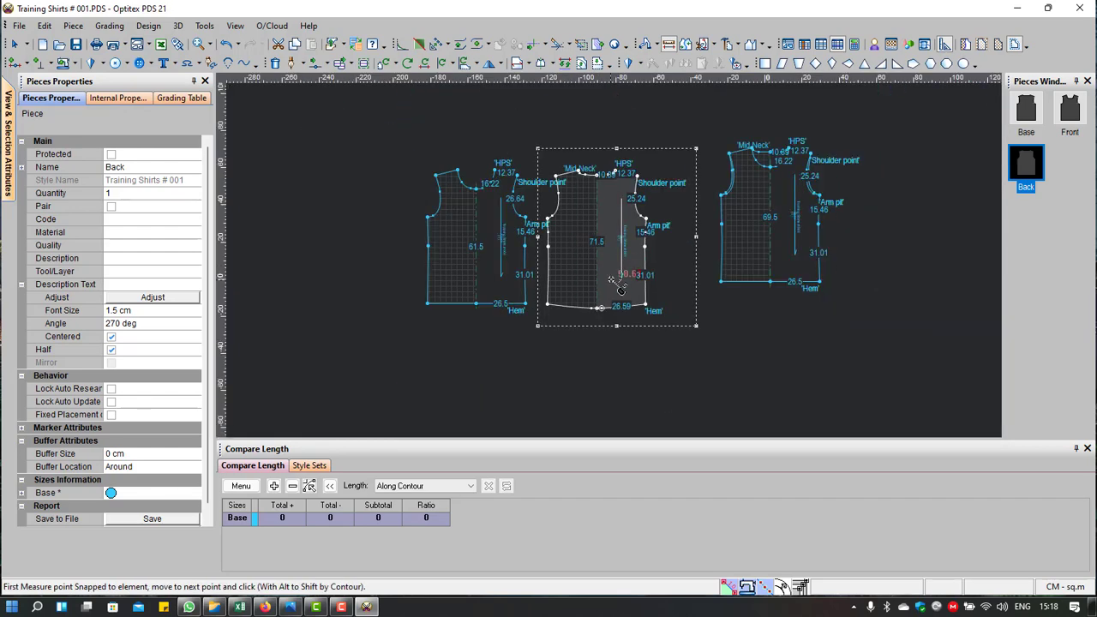
scroll(618, 313, up, 2)
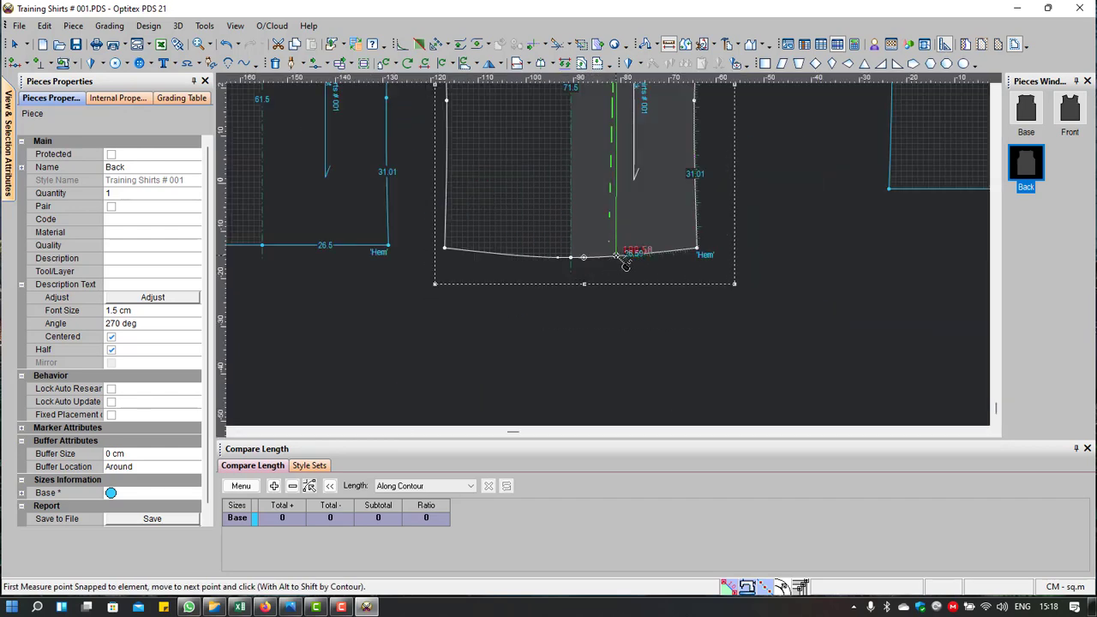
click(618, 257)
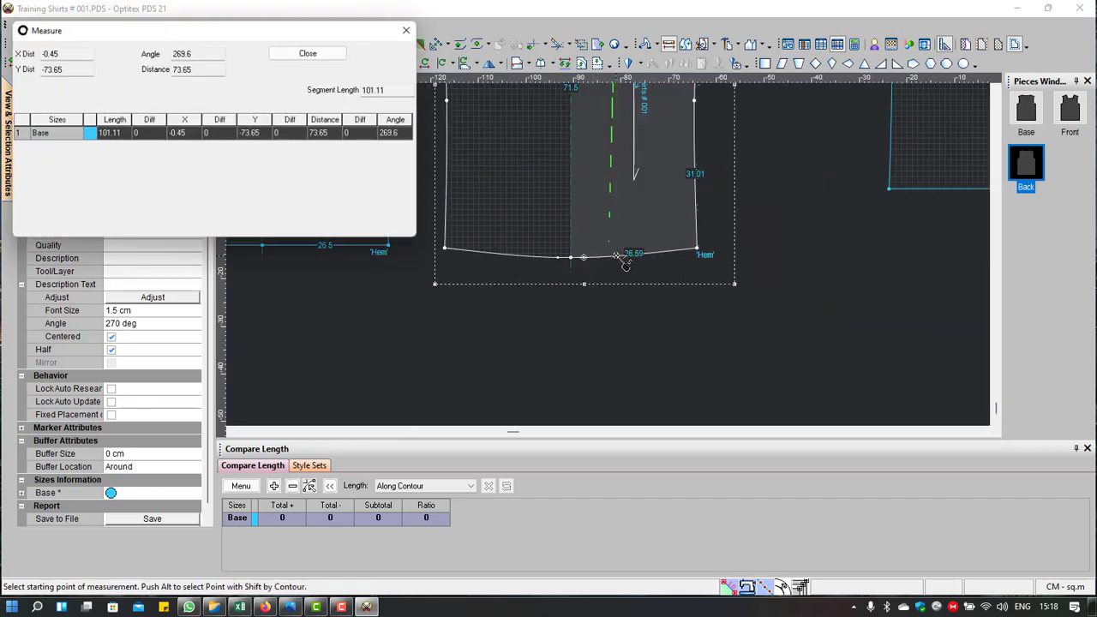
click(312, 52)
scroll(625, 179, down, 2)
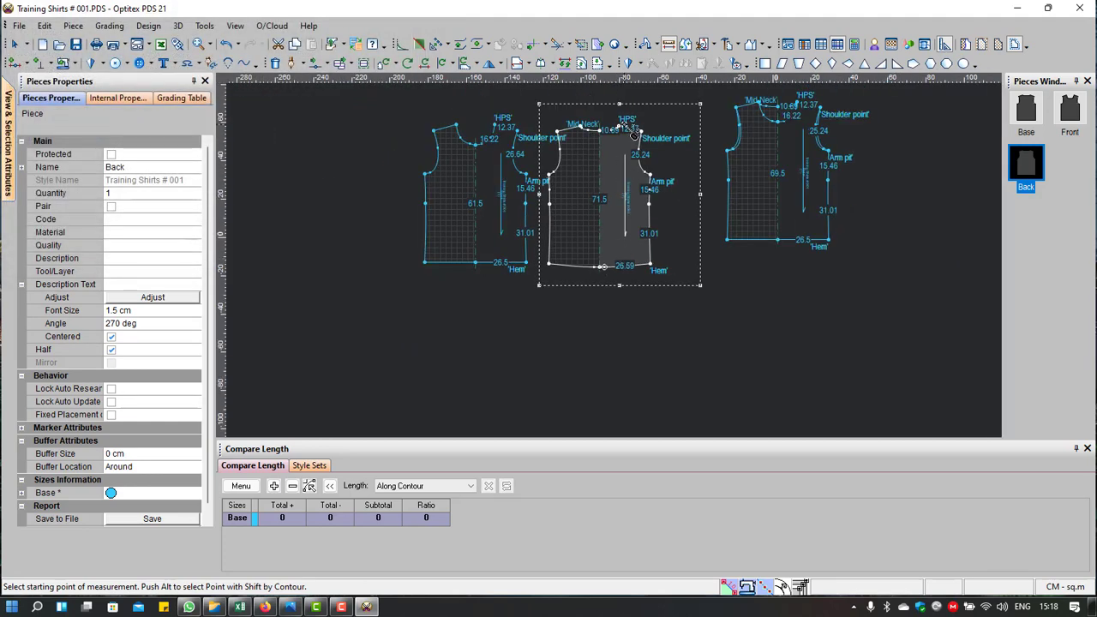
Step: Add a horizontal guideline and measure Back from Mid Neck to hem: 74
drag(634, 84, 610, 126)
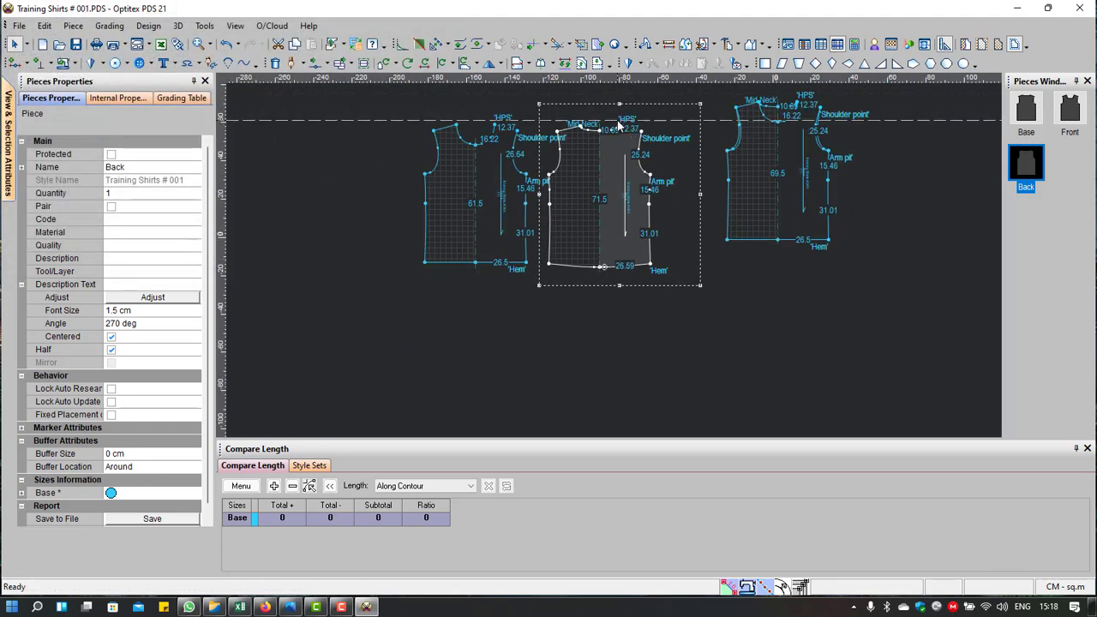
scroll(574, 147, up, 2)
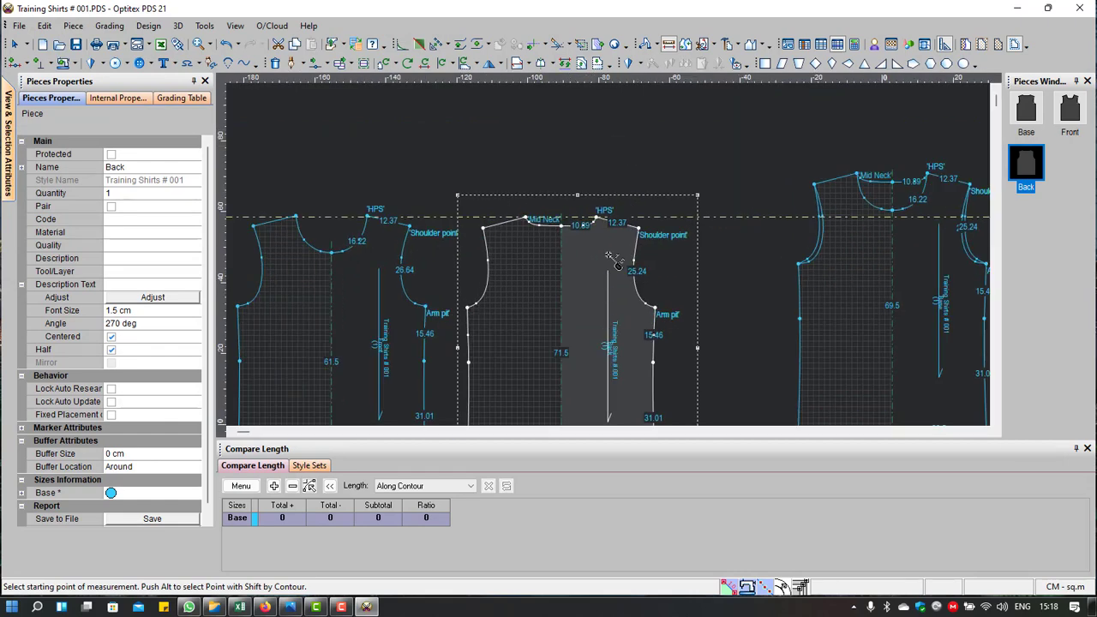
scroll(548, 198, up, 1)
click(536, 202)
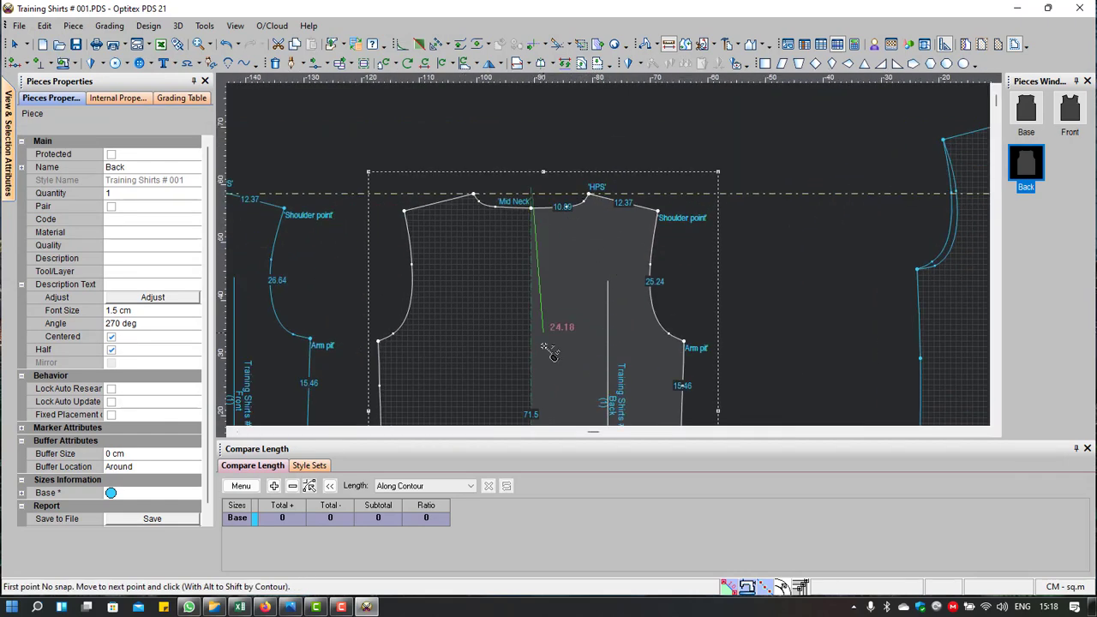
scroll(562, 403, down, 2)
click(611, 354)
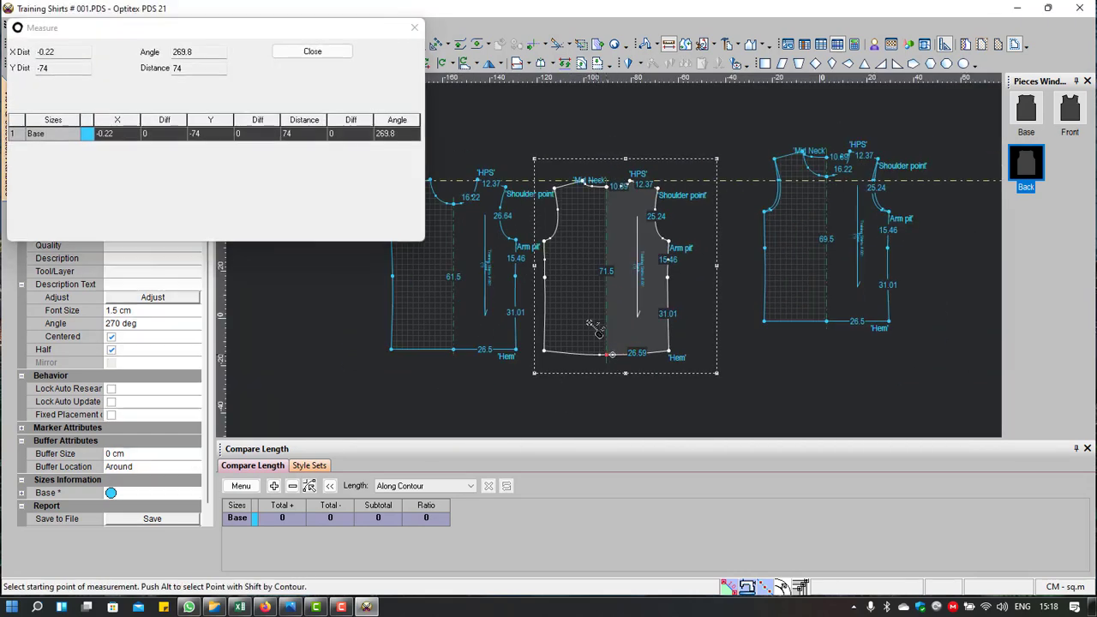
click(312, 51)
scroll(587, 231, up, 1)
scroll(532, 195, down, 1)
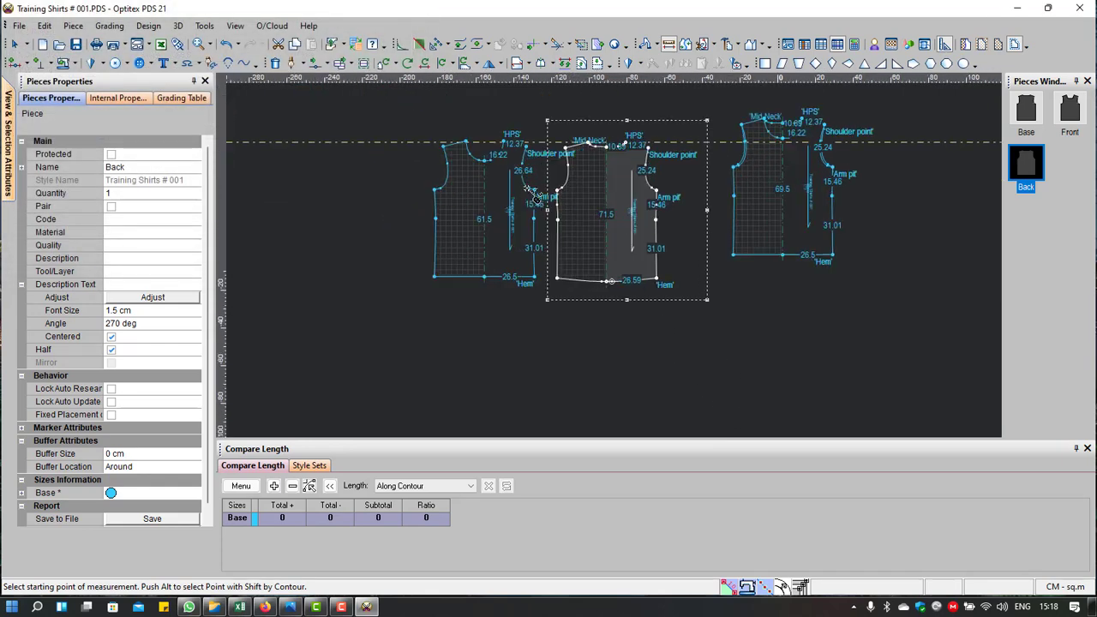
scroll(571, 313, up, 3)
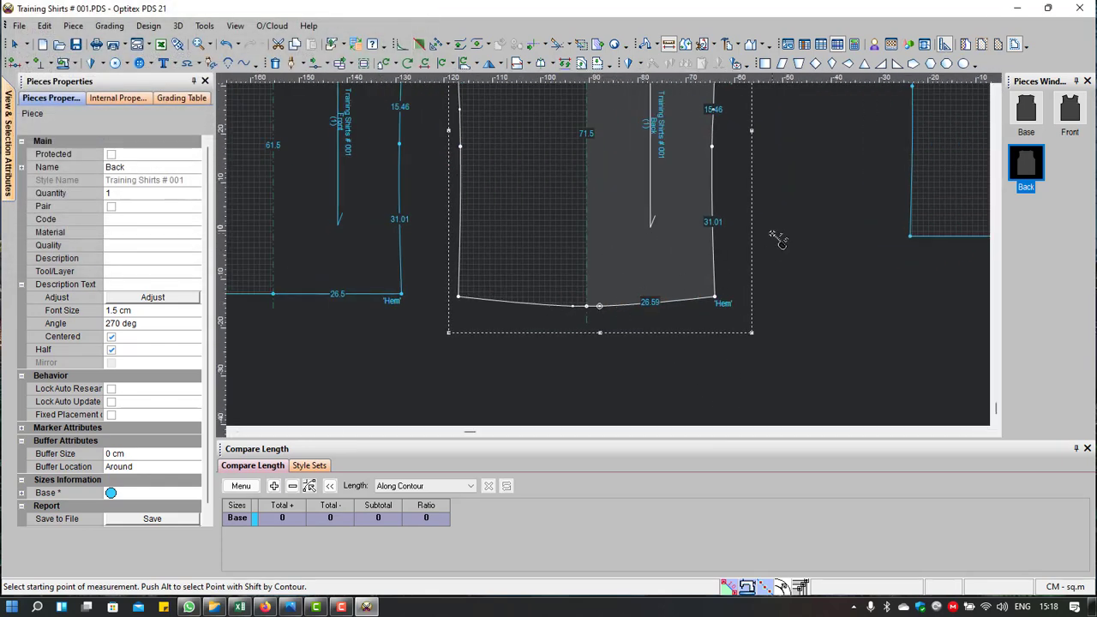
Step: Stop measuring and delete the curve point on the Back hem so the hem becomes straight
right_click(778, 166)
click(812, 183)
right_click(797, 178)
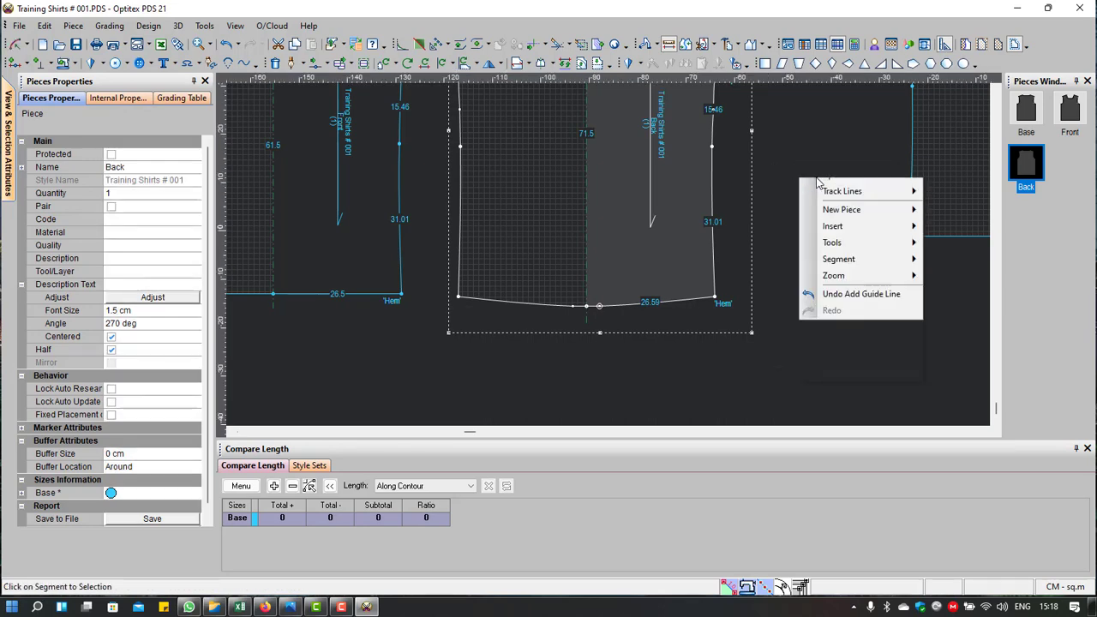
click(819, 179)
right_click(829, 186)
click(855, 196)
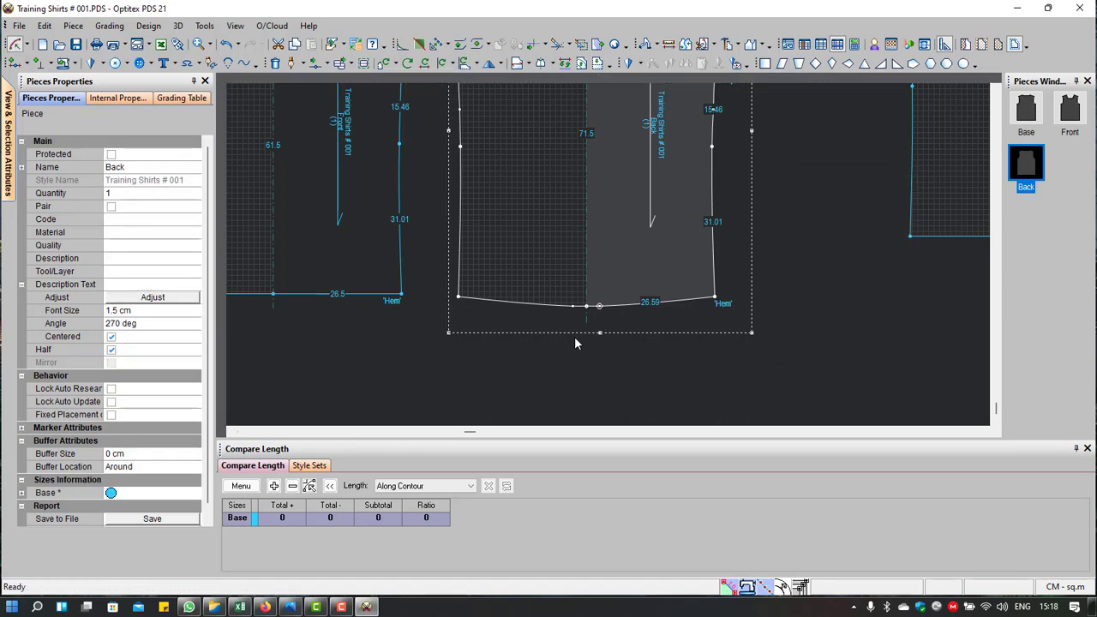
click(599, 307)
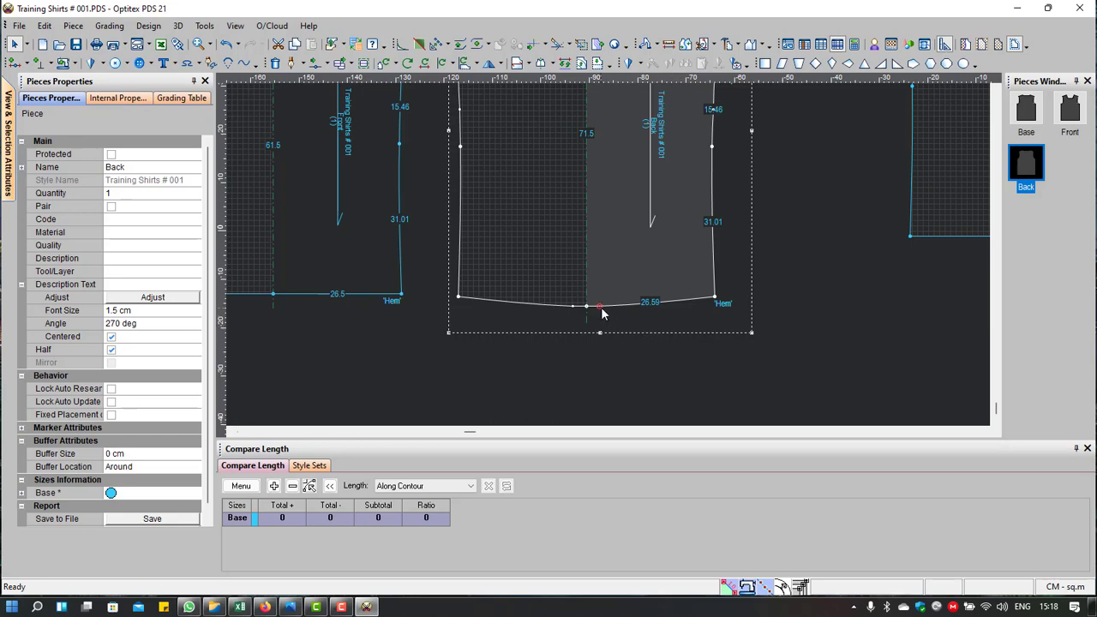
key(Delete)
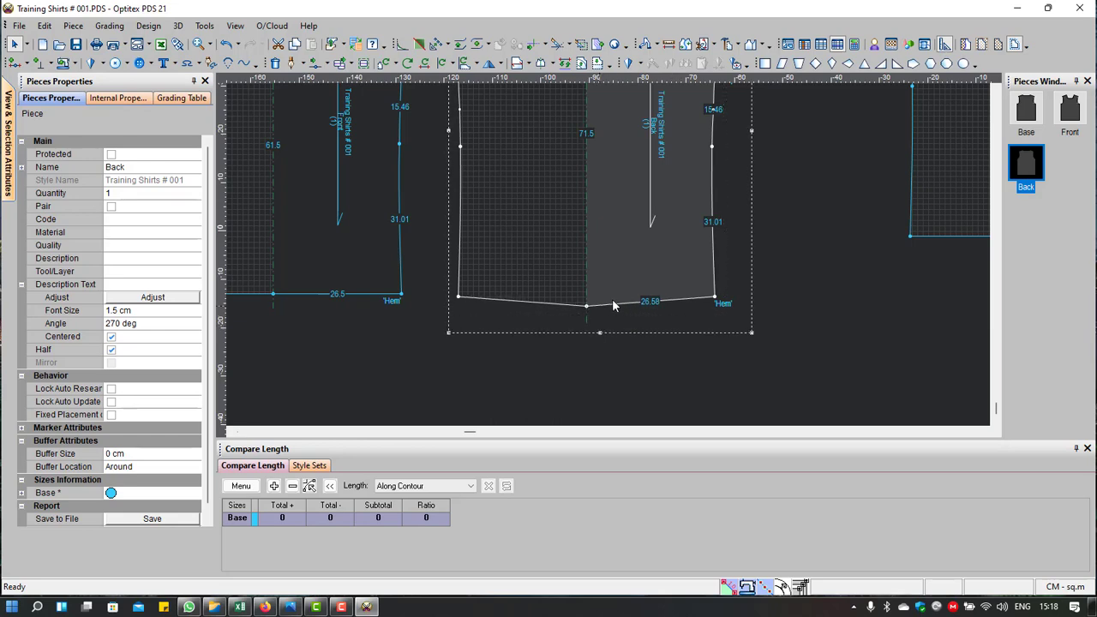
key(m)
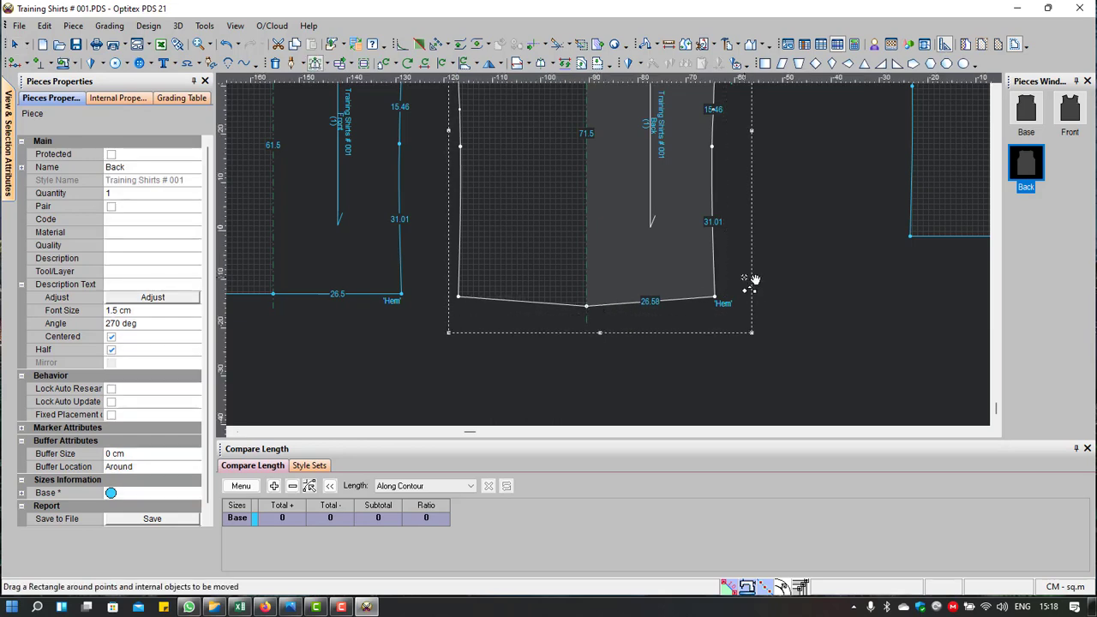
key(ctrl+z)
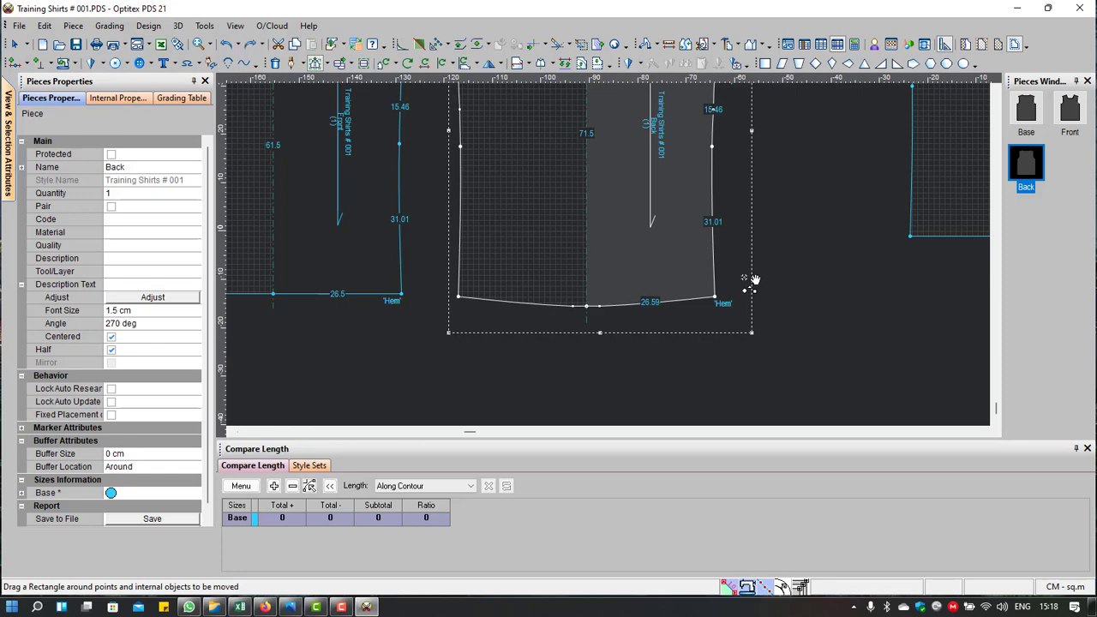
key(ctrl+z)
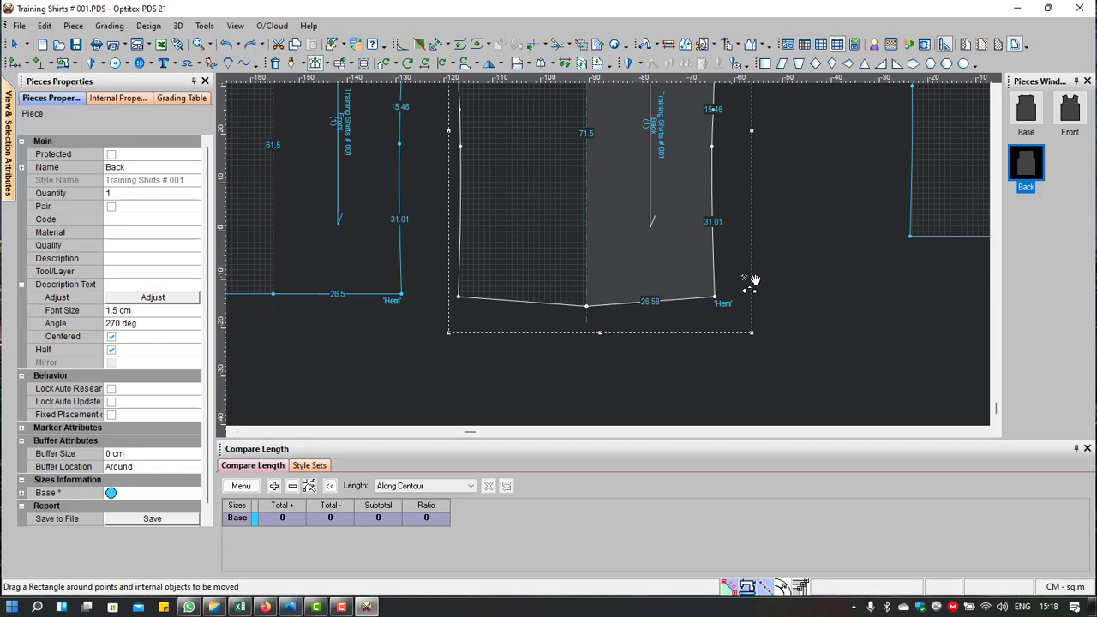
key(Up)
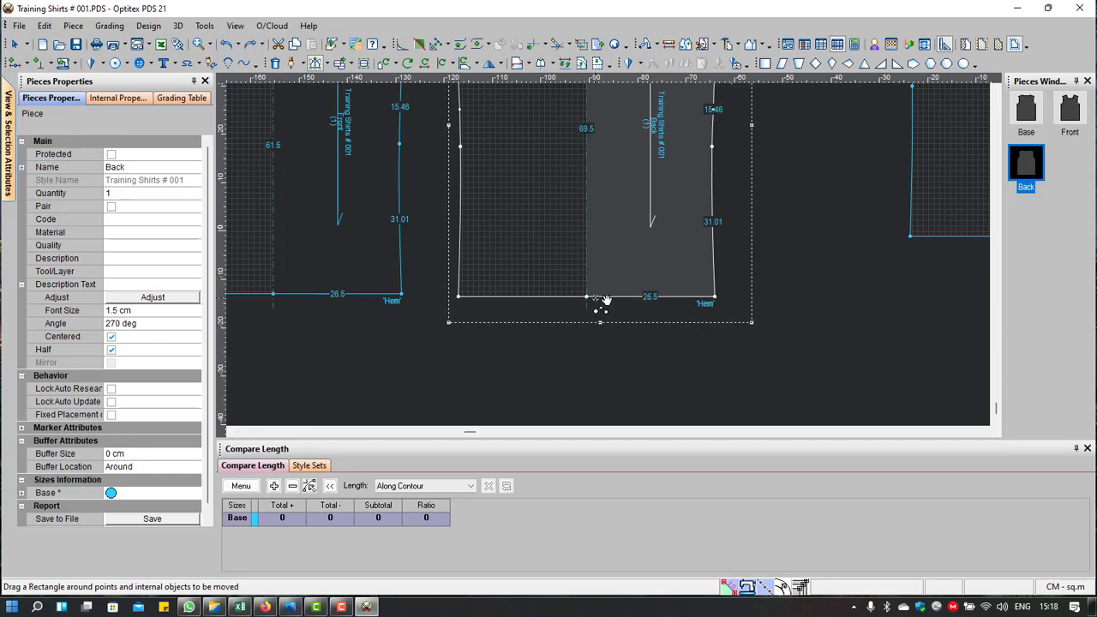
Step: Move both Back hem points straight down by 2, using X 0 and Y -2
drag(765, 282, 573, 328)
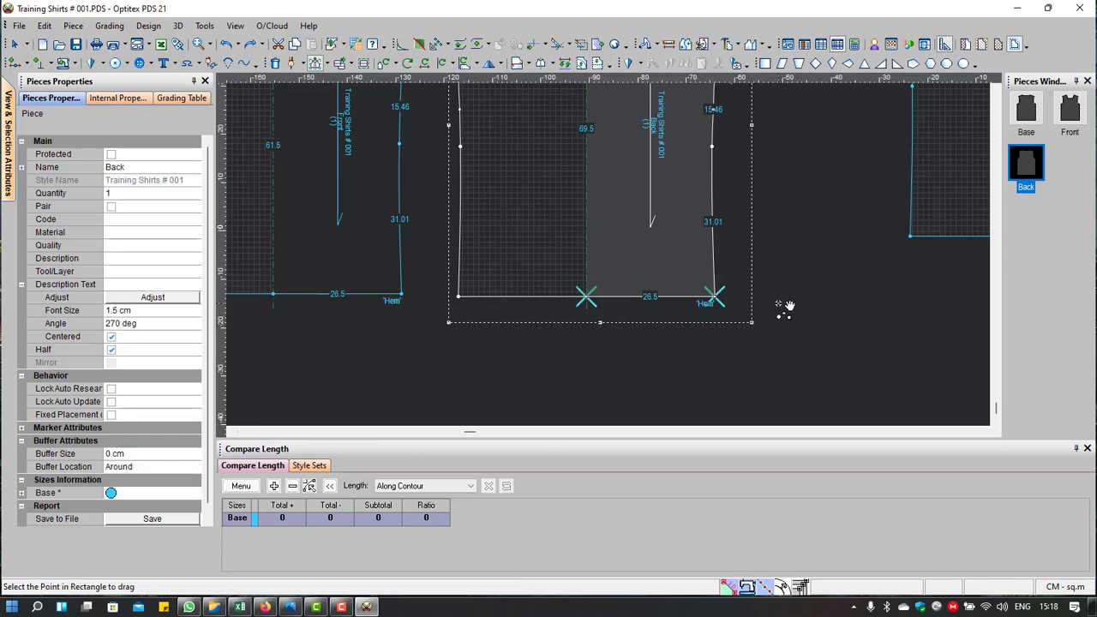
drag(724, 299, 722, 318)
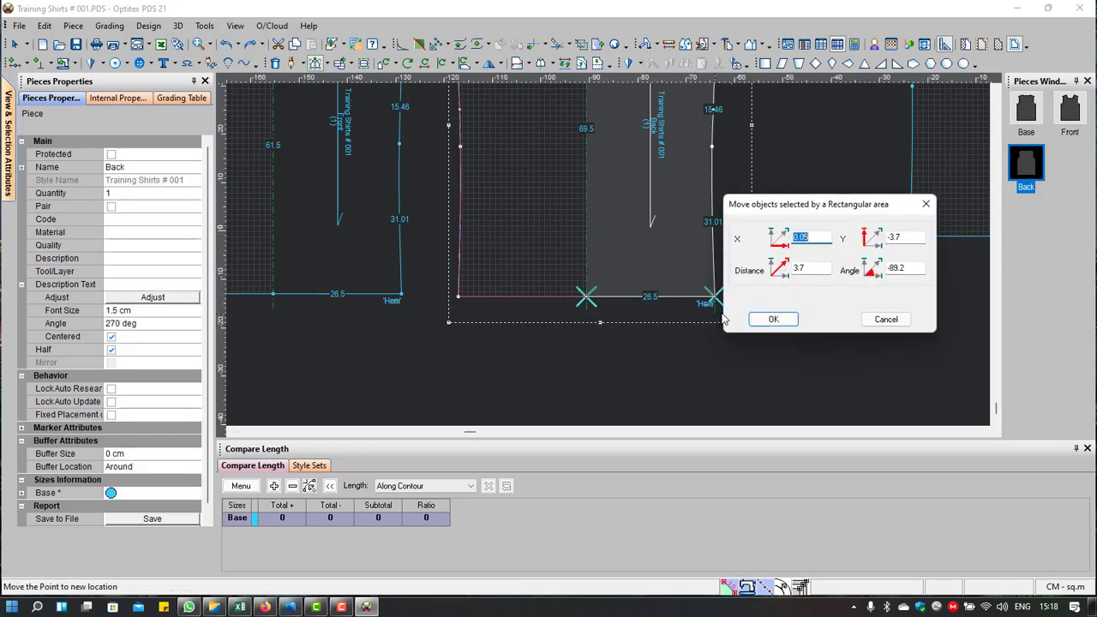
double_click(916, 236)
text(-2)
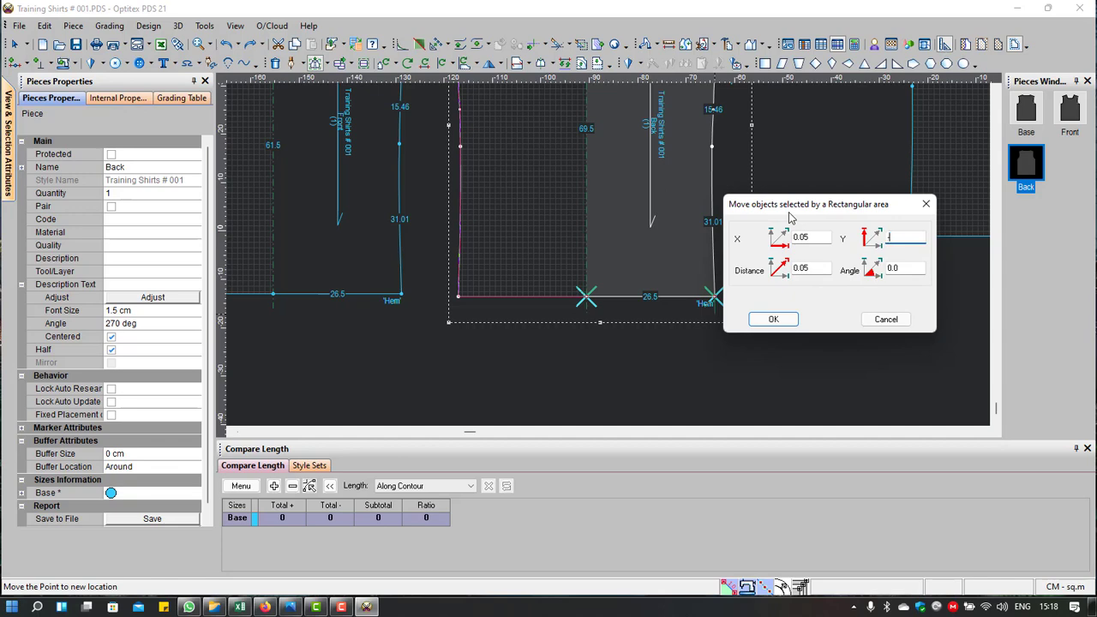
double_click(810, 237)
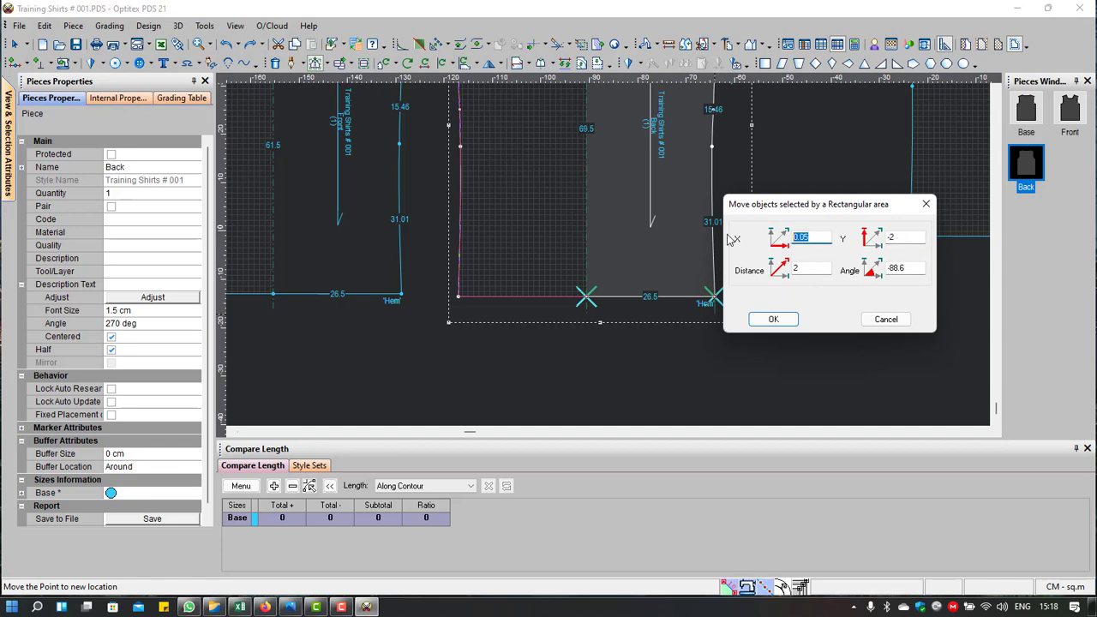
text(0)
click(779, 320)
Step: Lay the Front over the Back to compare, then place Front to the Back's left
right_click(779, 163)
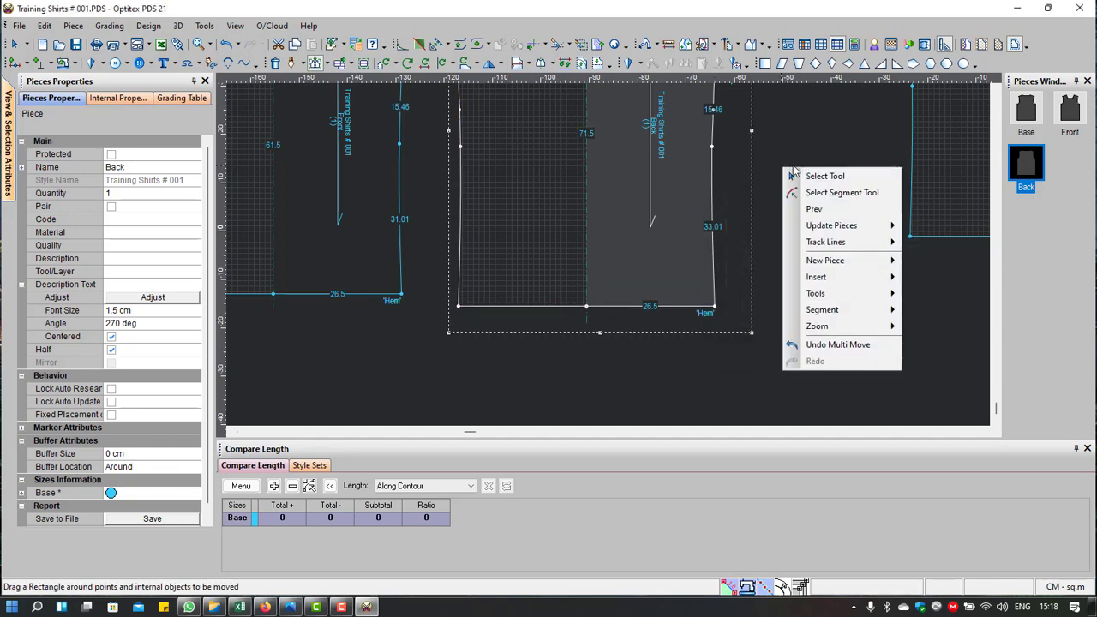
click(797, 177)
scroll(559, 198, down, 3)
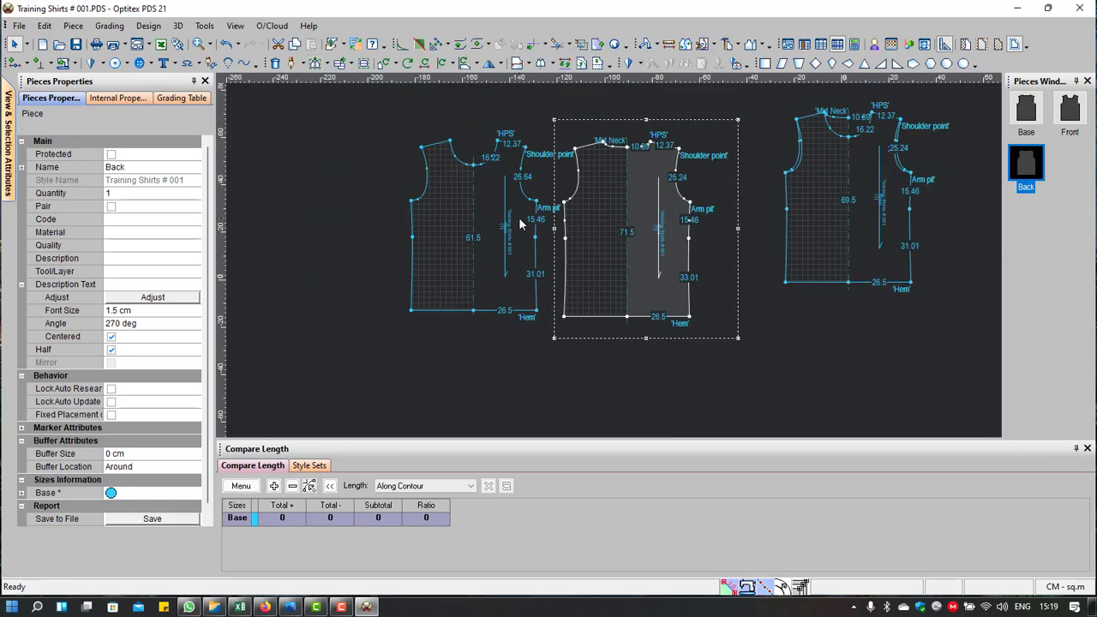
click(678, 225)
scroll(685, 257, up, 2)
scroll(580, 366, up, 2)
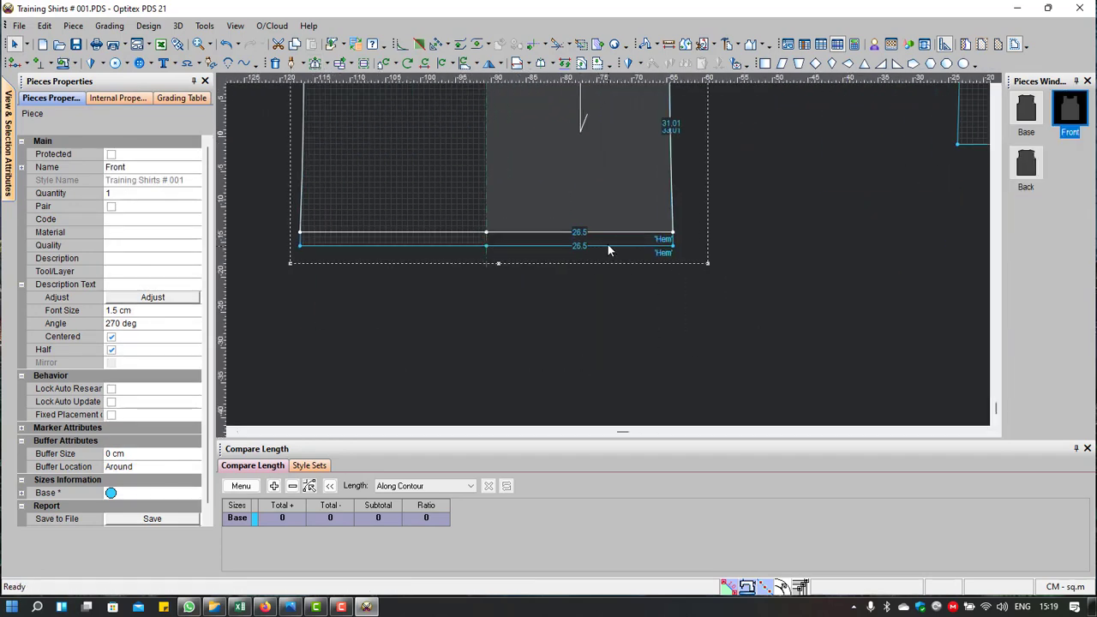
scroll(595, 189, down, 2)
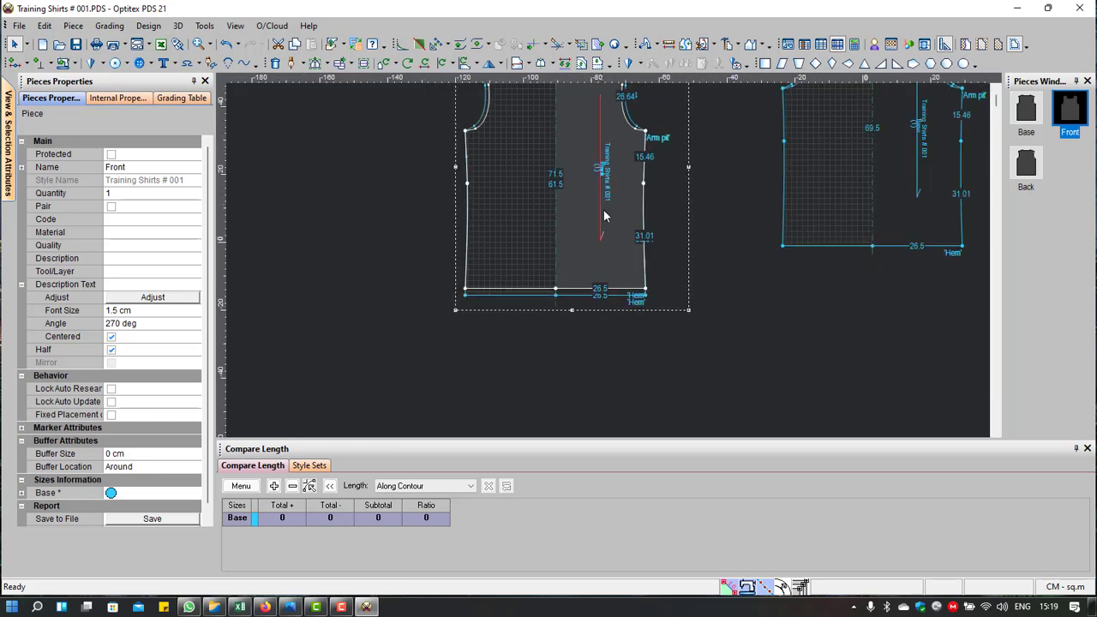
scroll(586, 133, up, 1)
scroll(613, 267, down, 2)
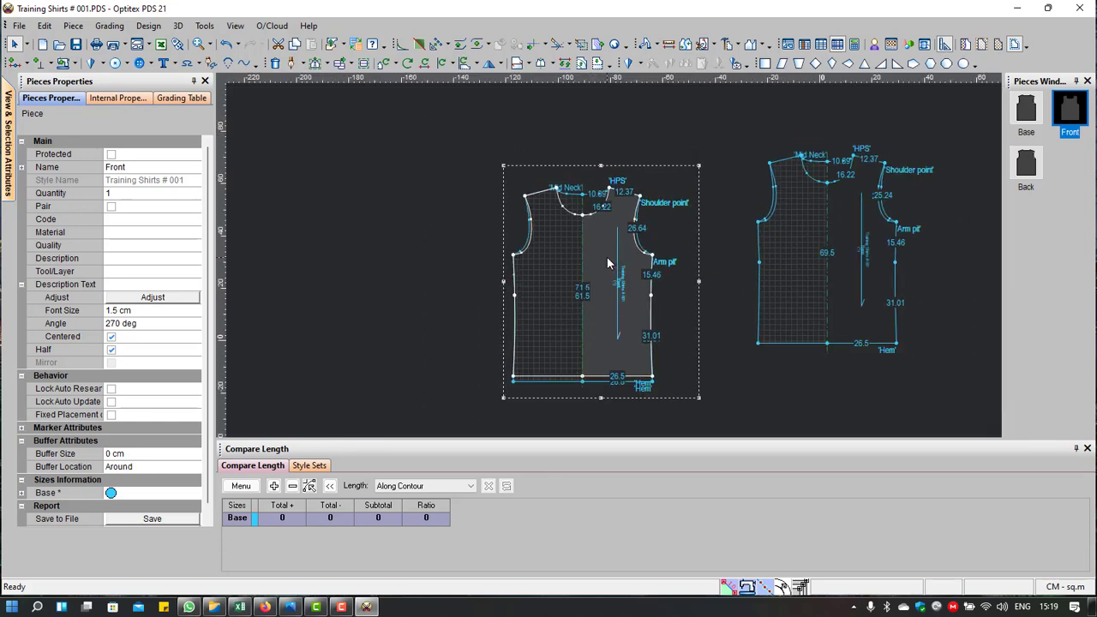
drag(606, 257, 414, 262)
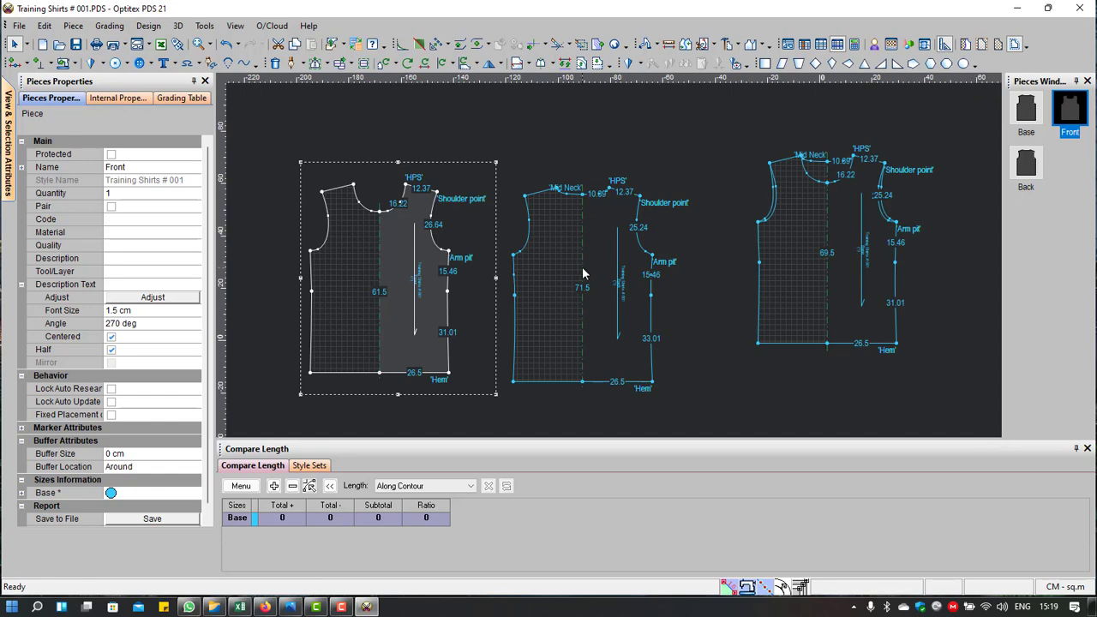
drag(621, 234, 606, 229)
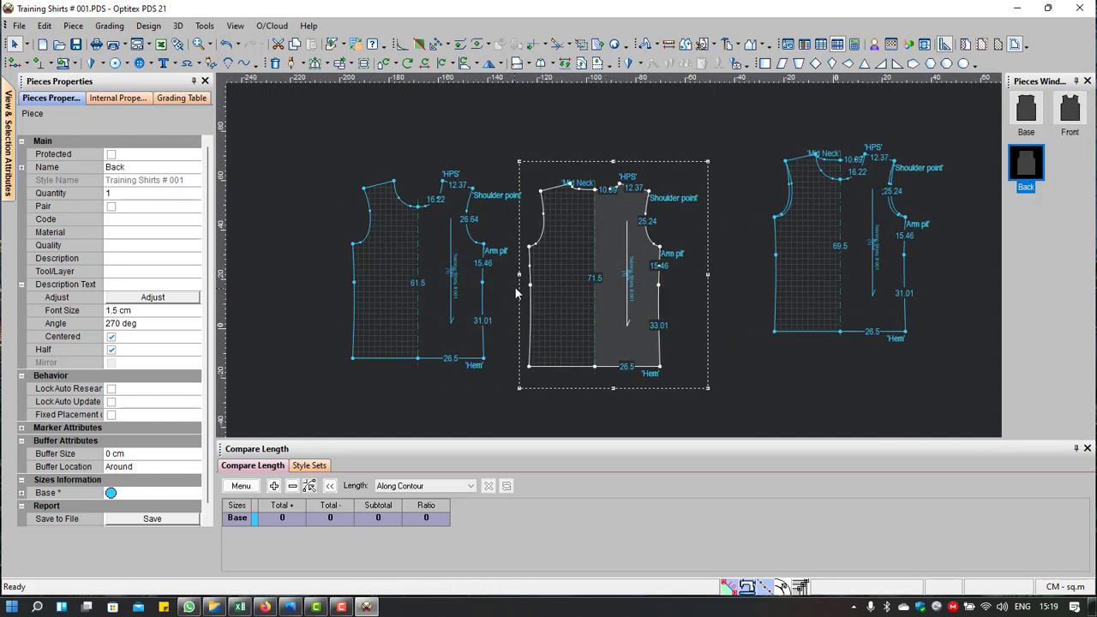
scroll(609, 251, up, 1)
drag(474, 327, 450, 332)
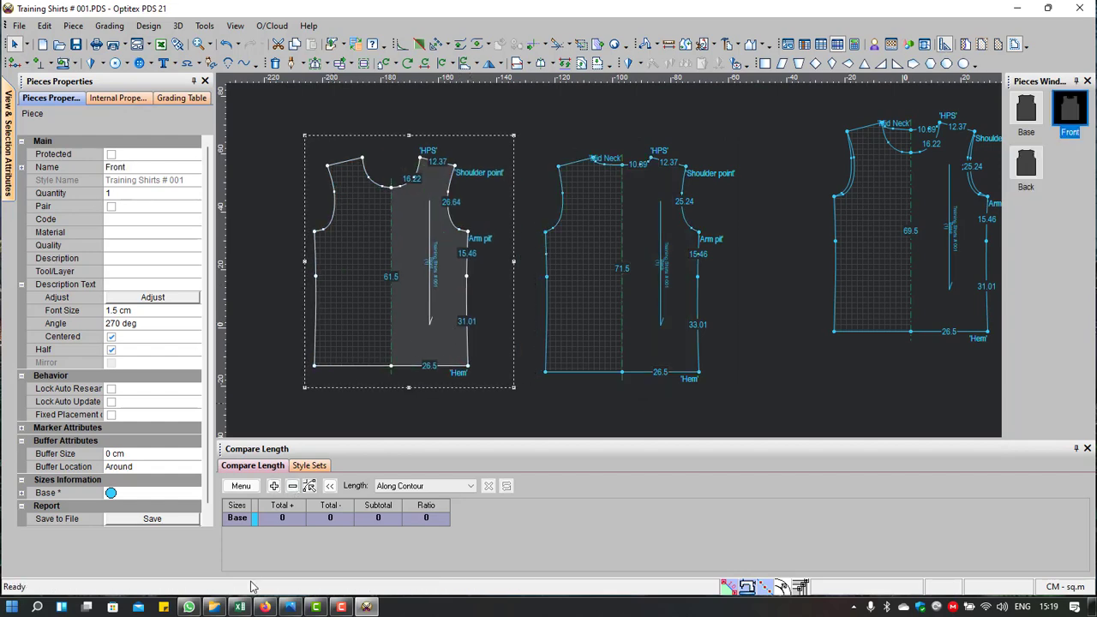
click(240, 606)
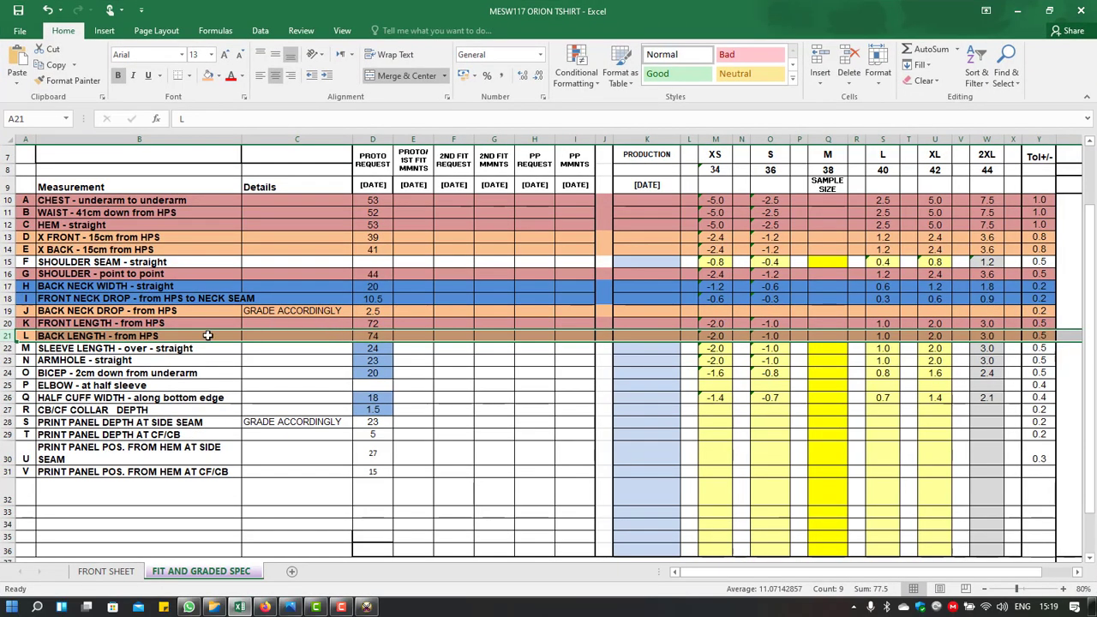
click(69, 360)
click(8, 360)
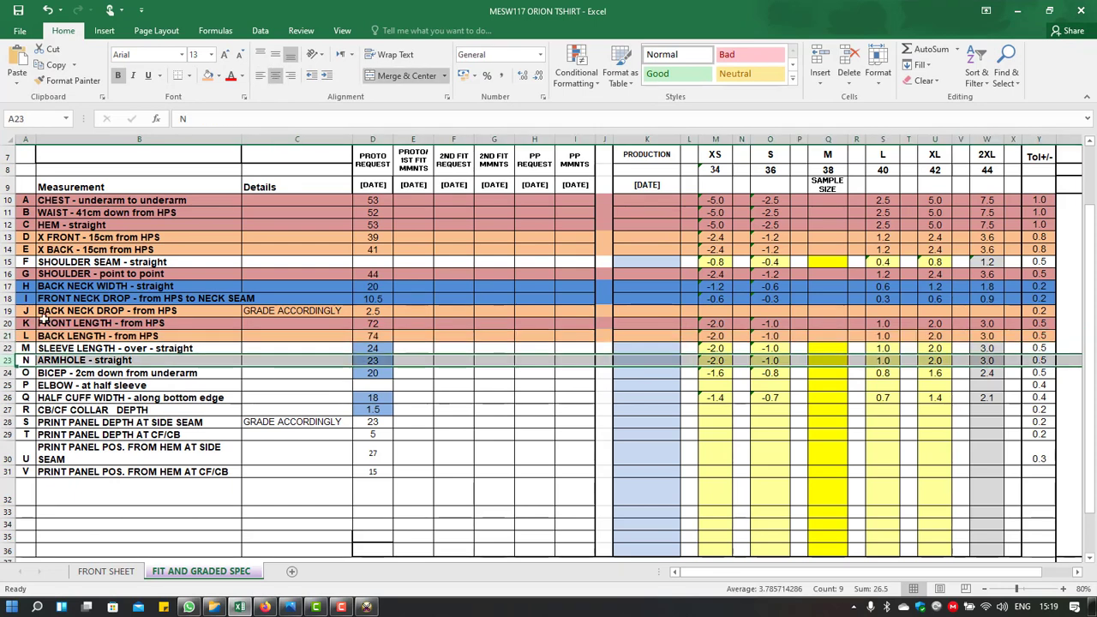
click(207, 76)
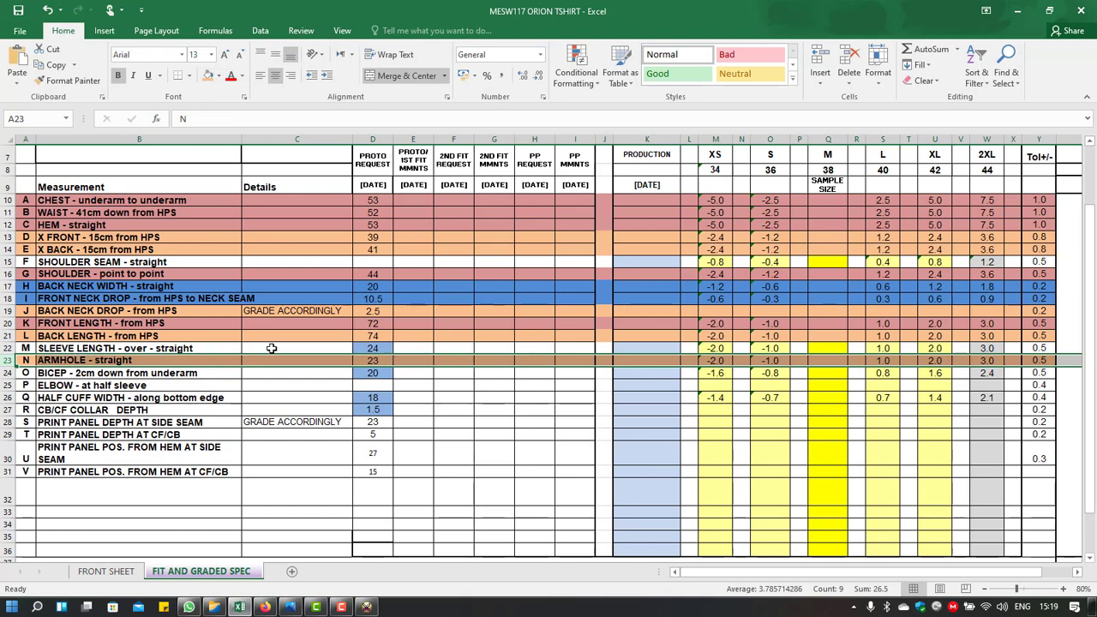
click(8, 348)
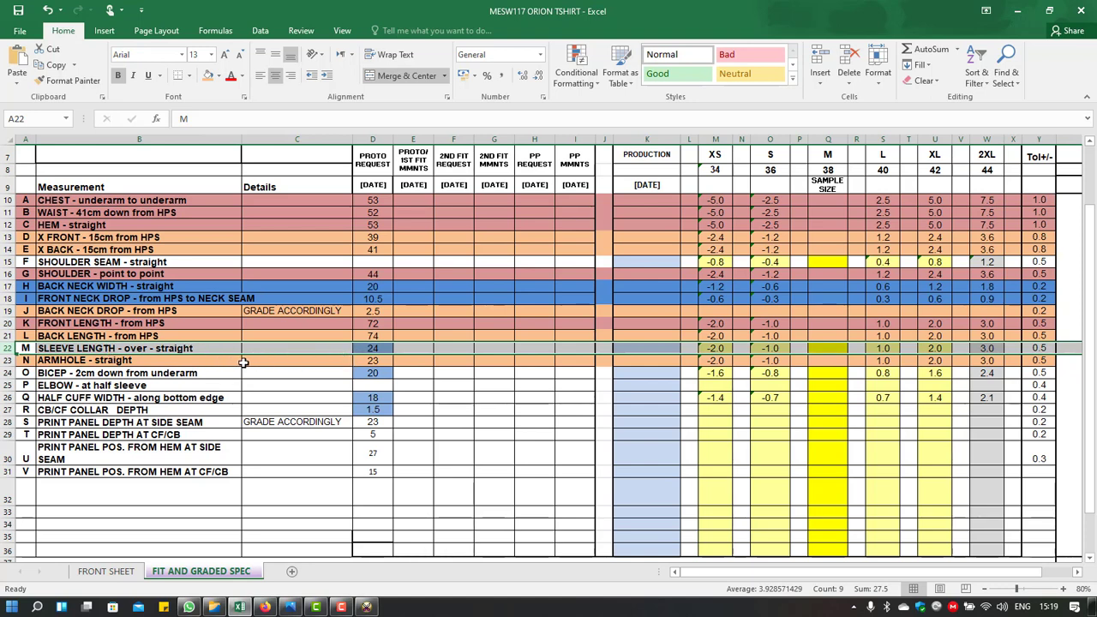
click(7, 375)
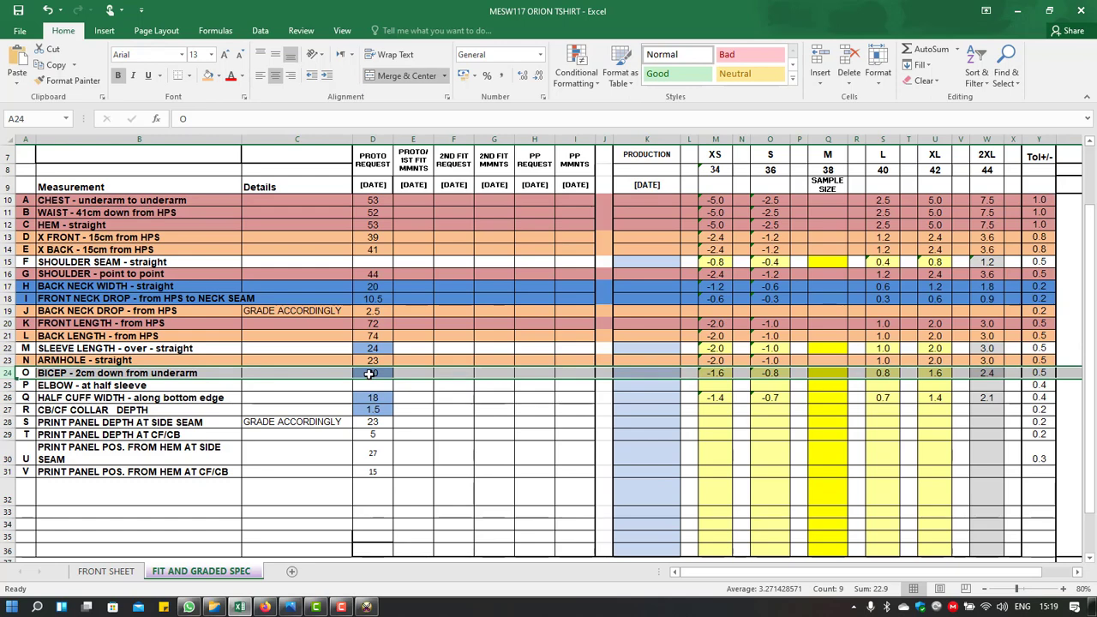
click(1016, 10)
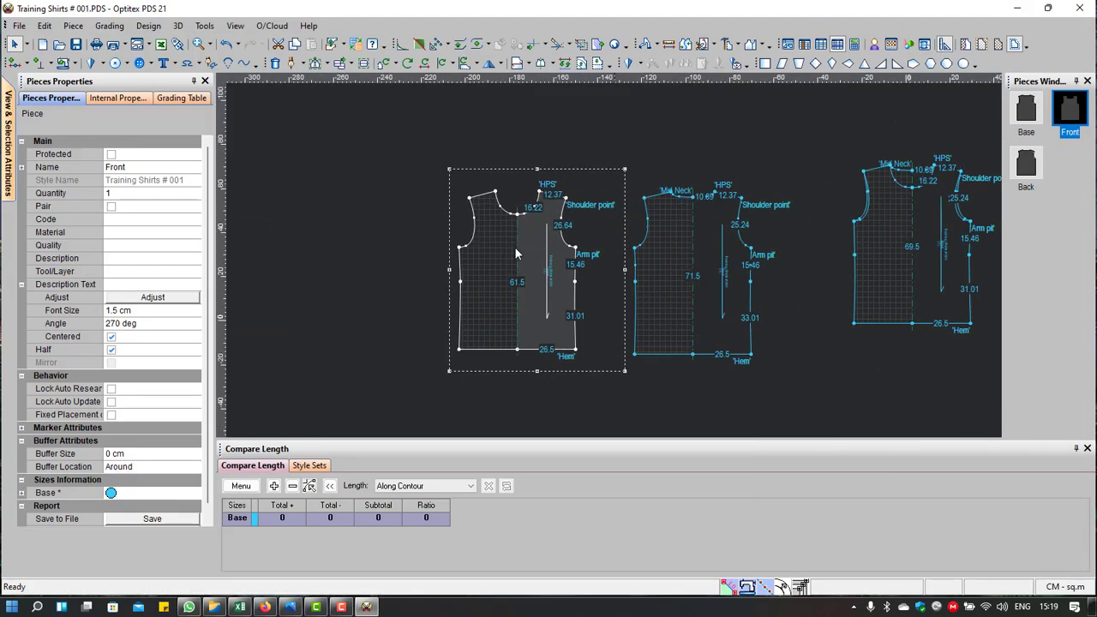
click(265, 606)
click(557, 15)
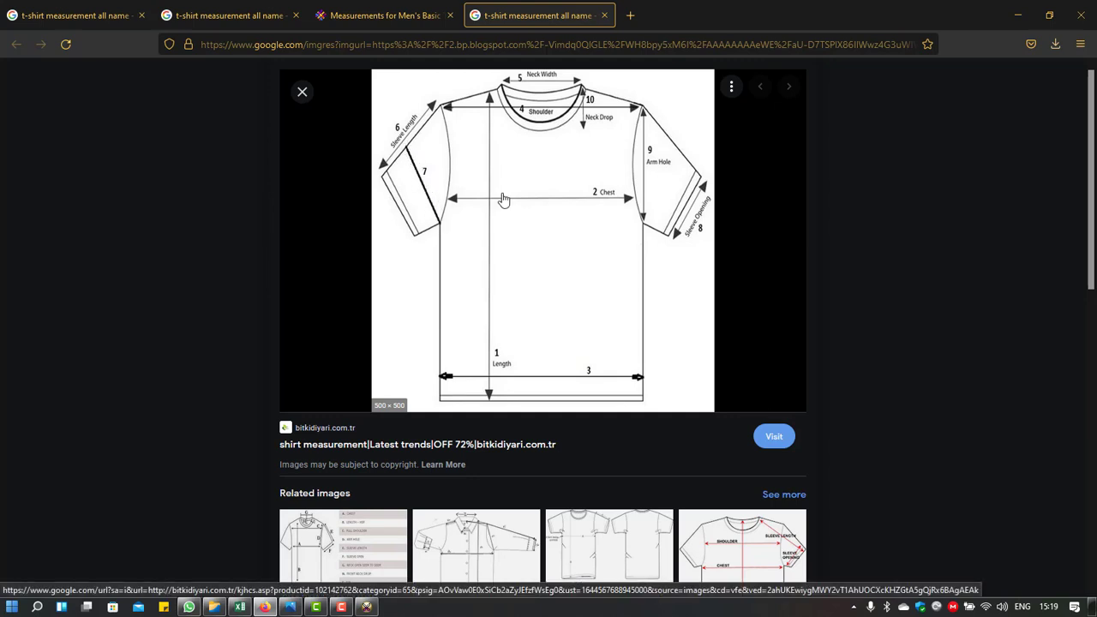
click(1019, 17)
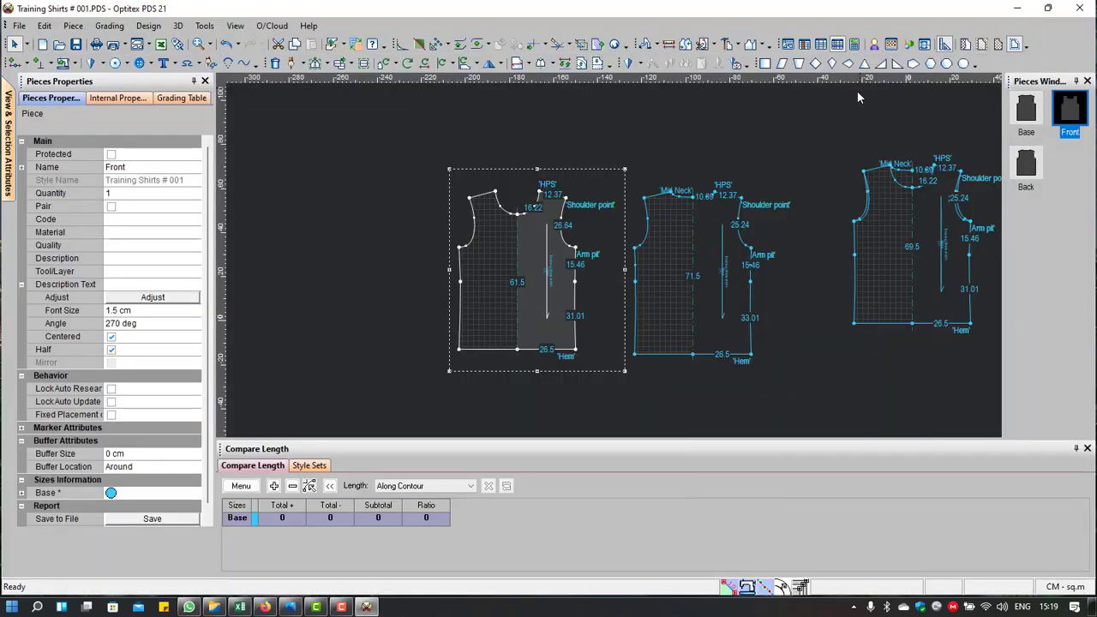
scroll(526, 273, down, 1)
scroll(590, 254, down, 1)
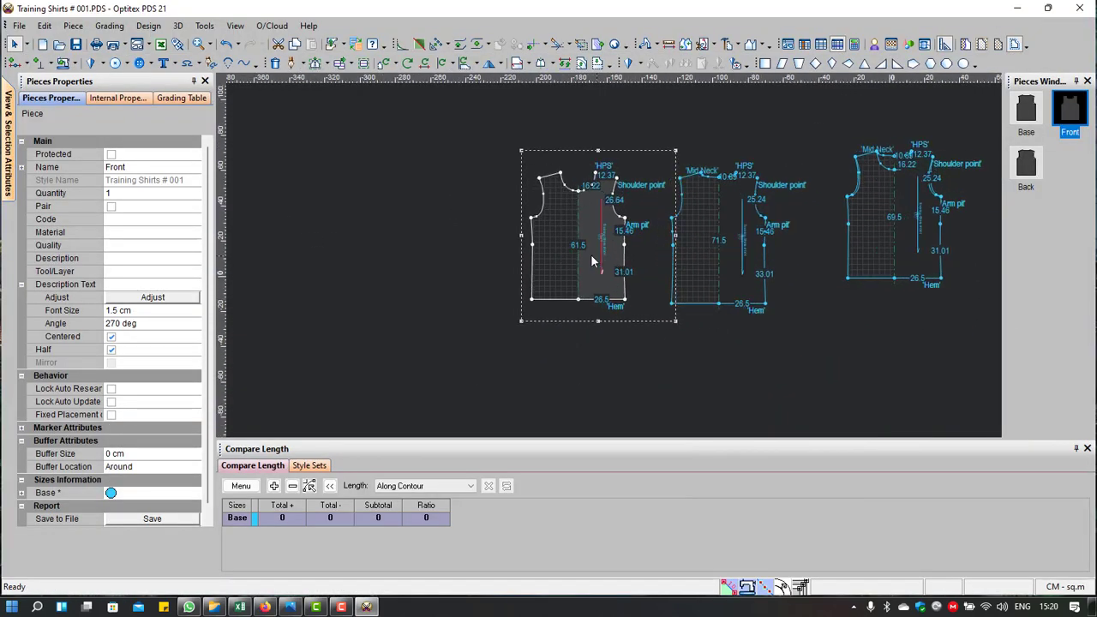
Step: Create a rectangular piece named Sleeve with length 24 and width 23
right_click(396, 209)
mouse_move(440, 302)
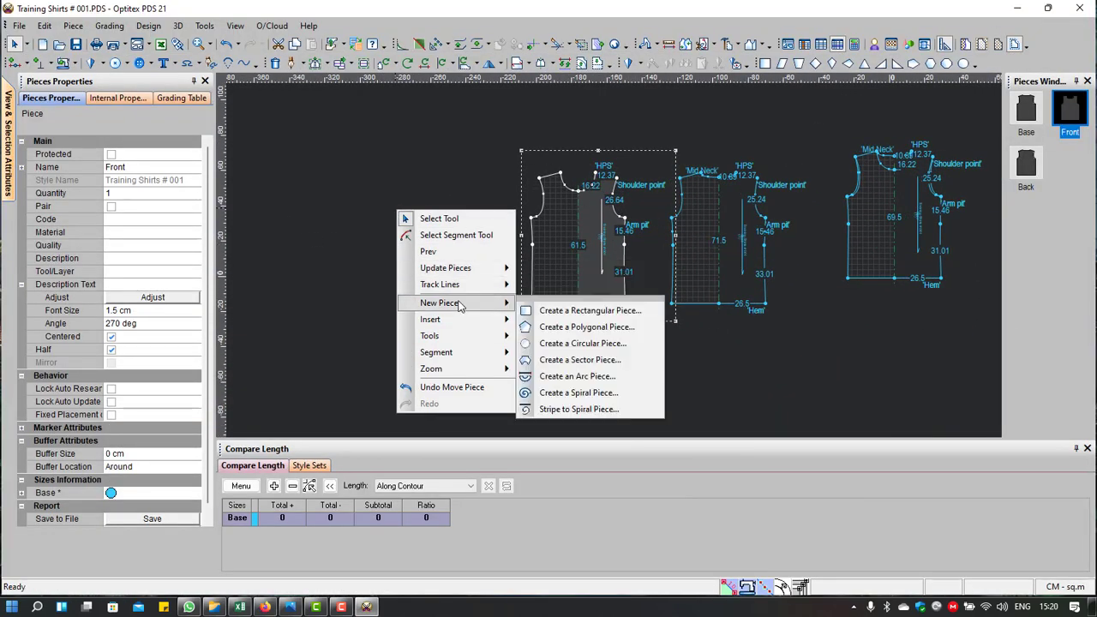
click(589, 310)
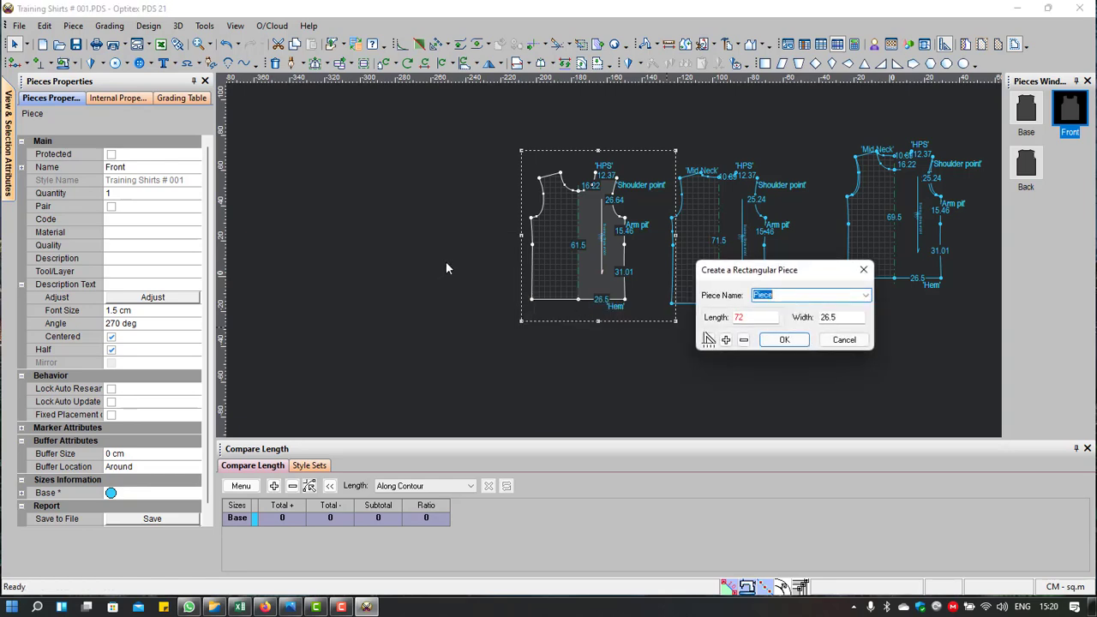
drag(831, 274, 449, 238)
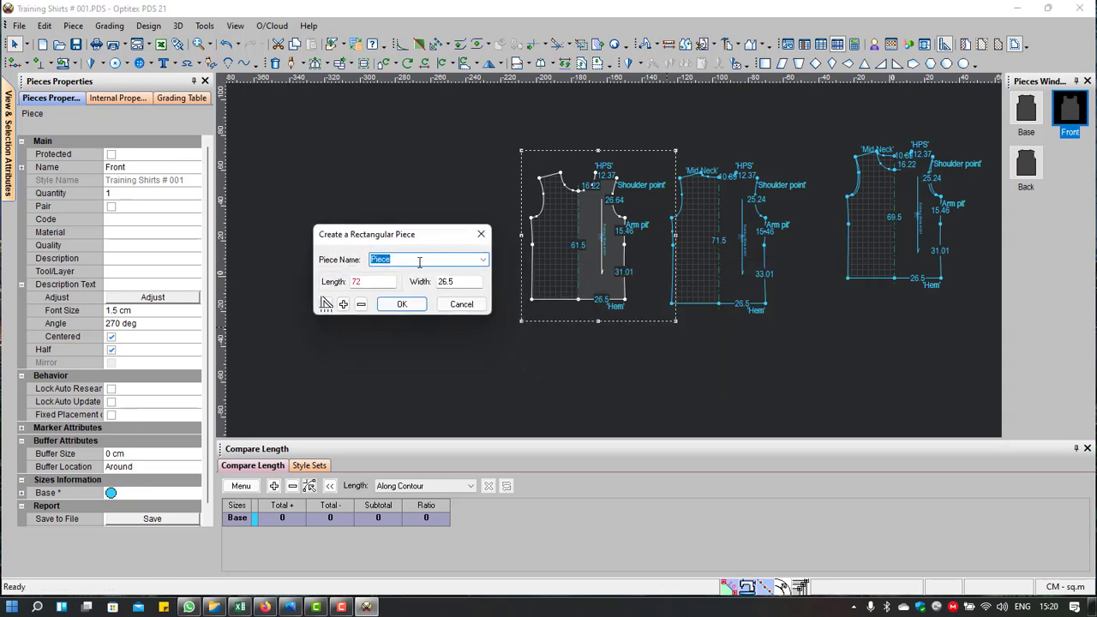
text(Sleeve)
double_click(383, 281)
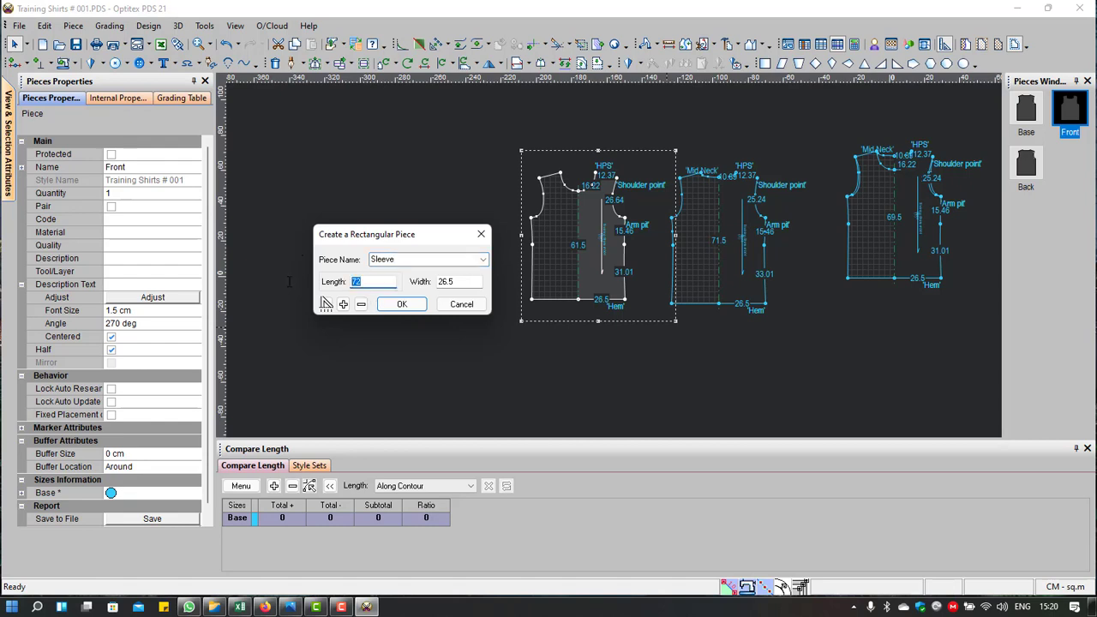
text(24)
double_click(465, 282)
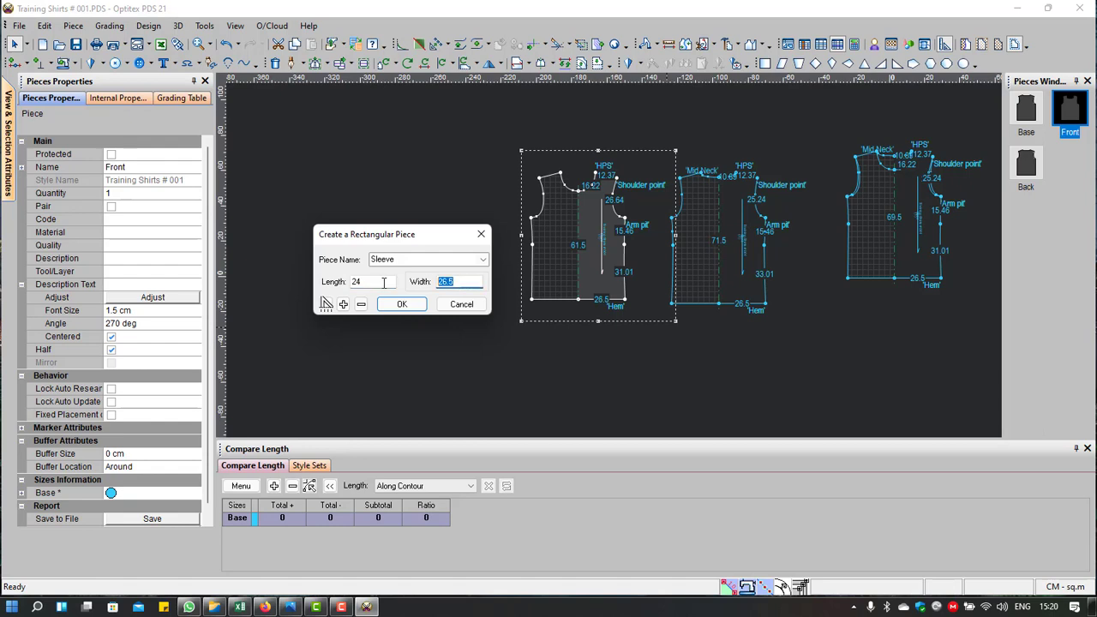
text(20)
drag(461, 279, 411, 280)
click(399, 303)
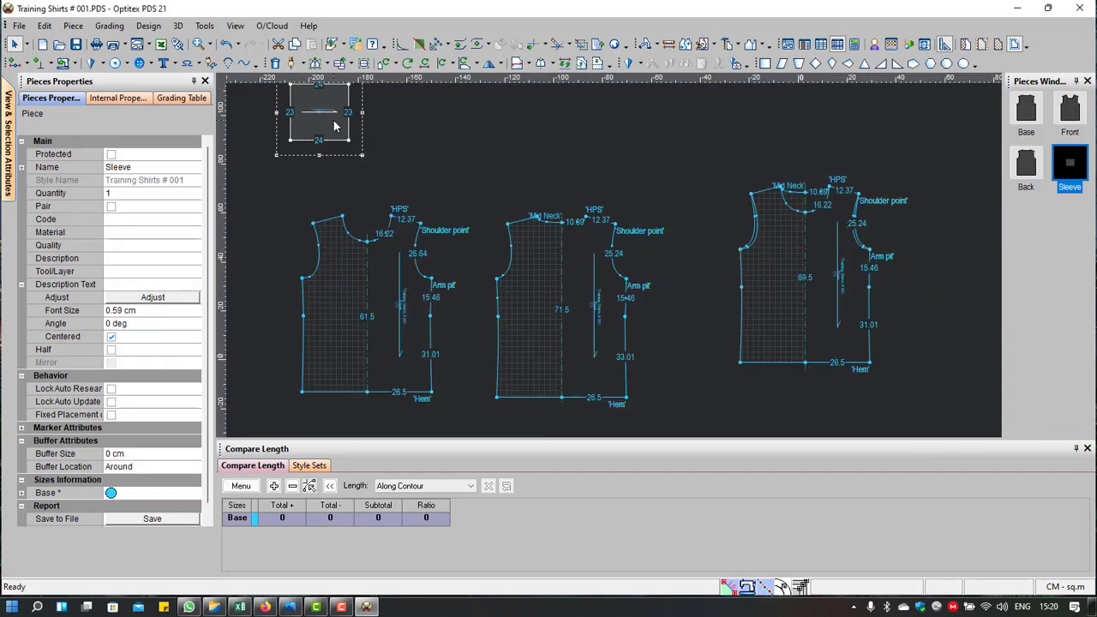
Step: Rotate the Sleeve 90° and place it left of the Front, then bring back the spec sheet
scroll(605, 294, down, 2)
click(477, 249)
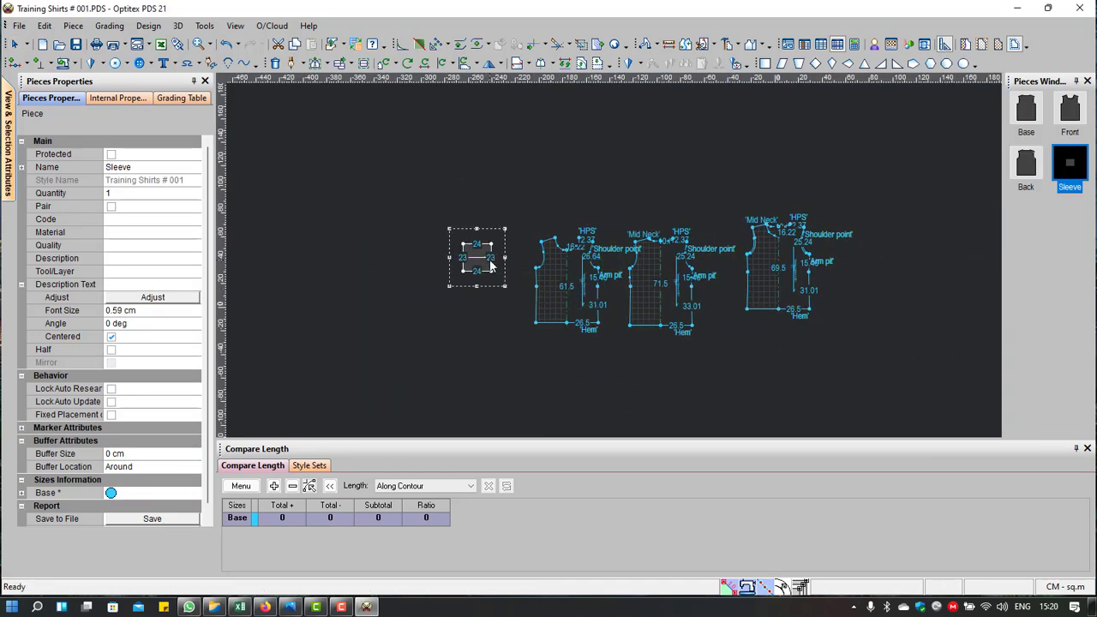
scroll(489, 258, up, 3)
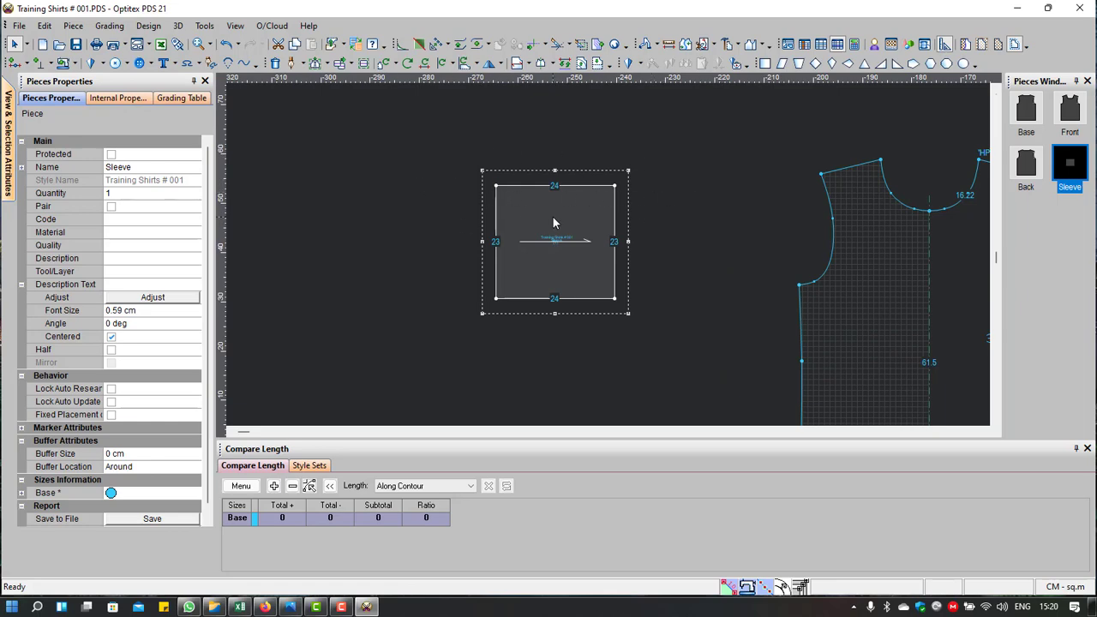
key(ctrl+r)
click(588, 222)
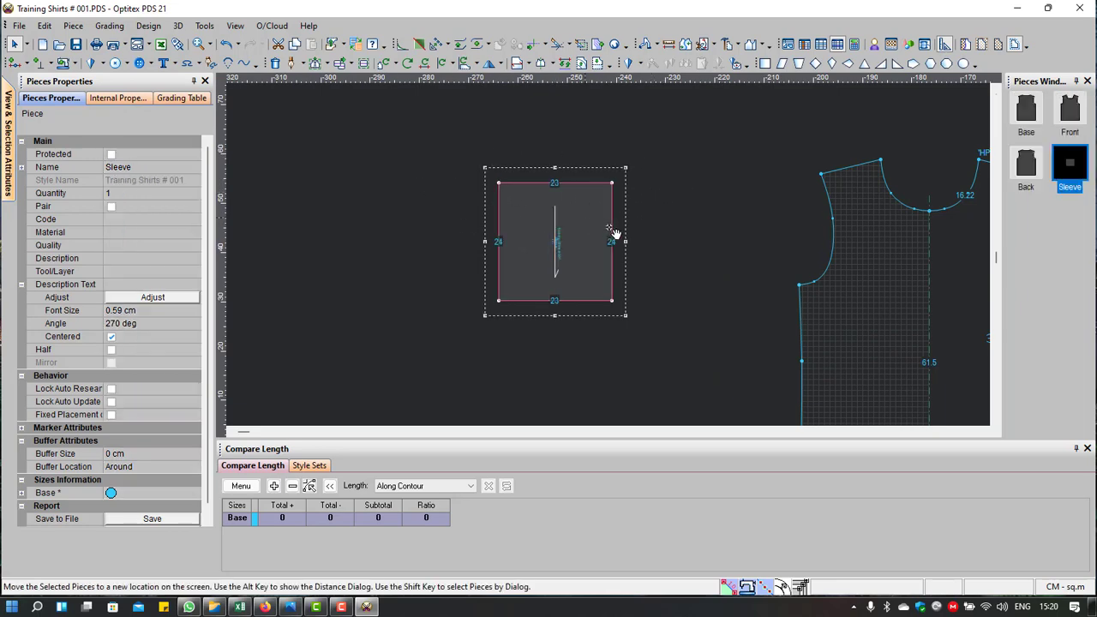
click(701, 278)
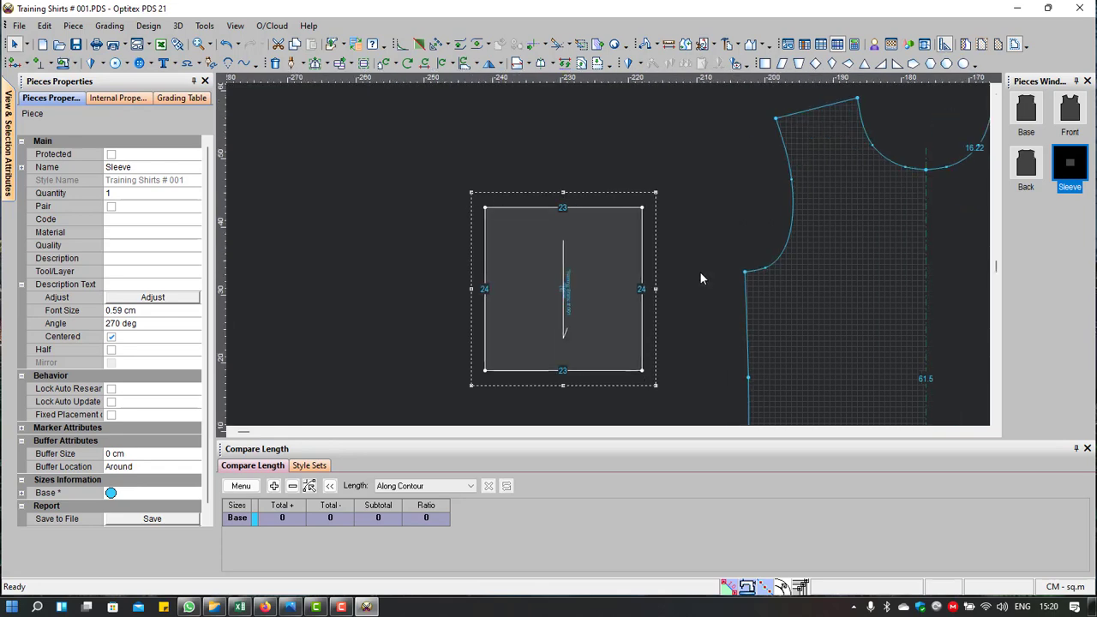
scroll(699, 271, up, 1)
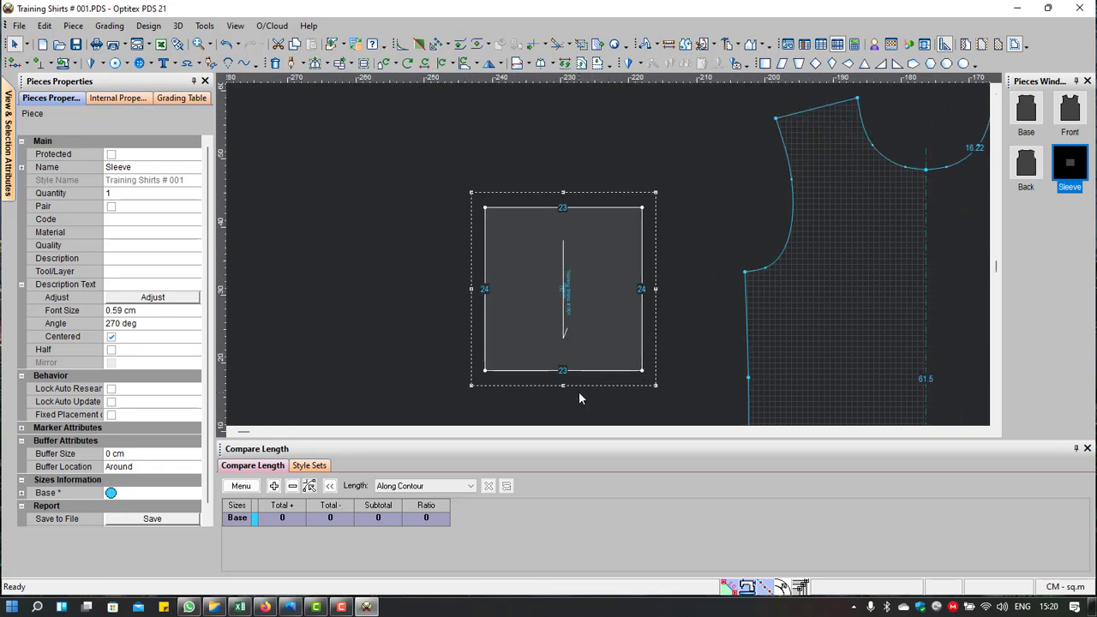
click(240, 606)
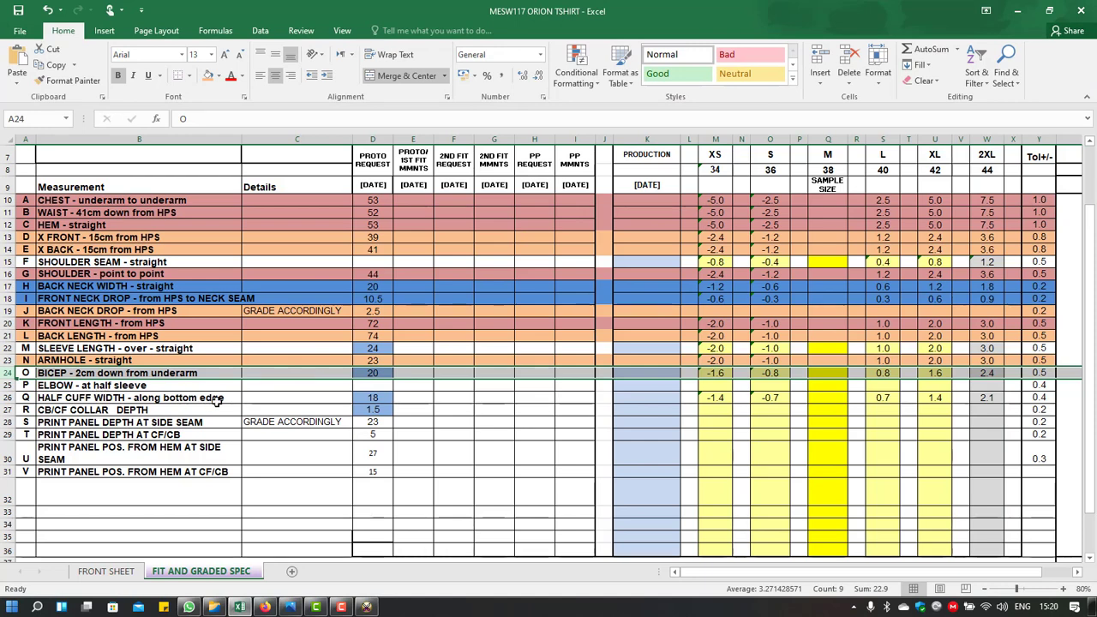
click(8, 400)
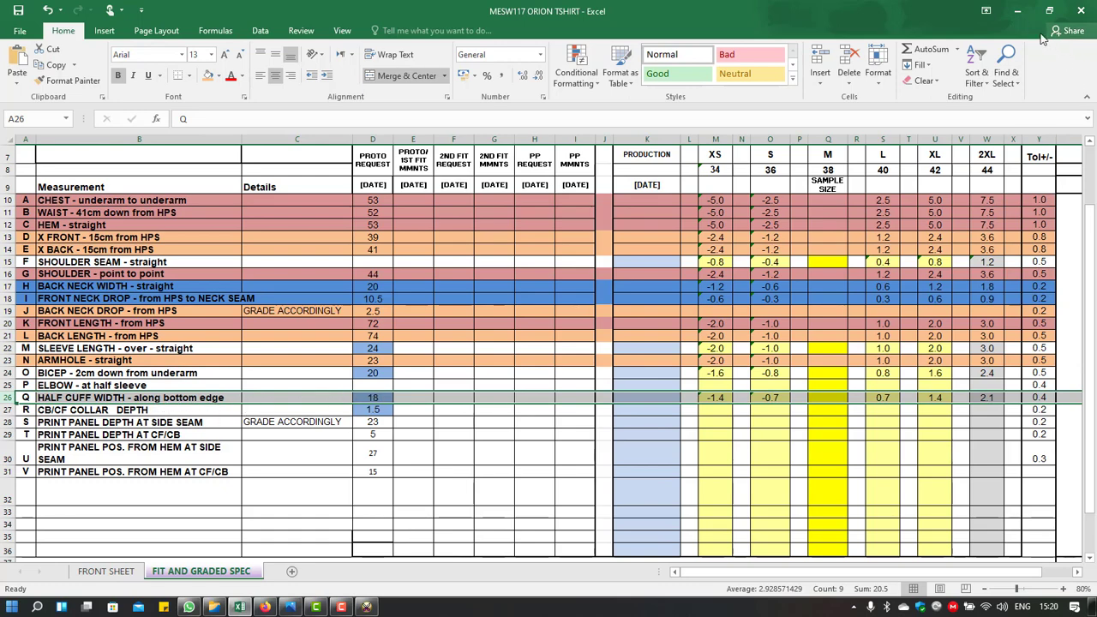
click(1017, 10)
Step: Add a grade point 18 along the Sleeve's bottom edge and delete the bottom-left corner
right_click(666, 270)
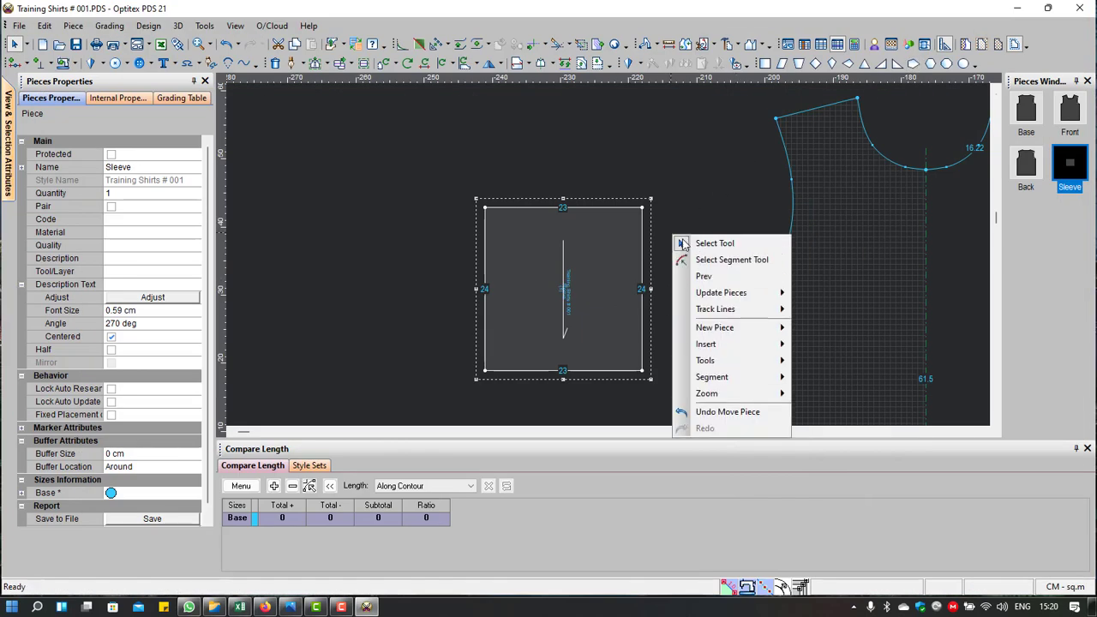
click(703, 244)
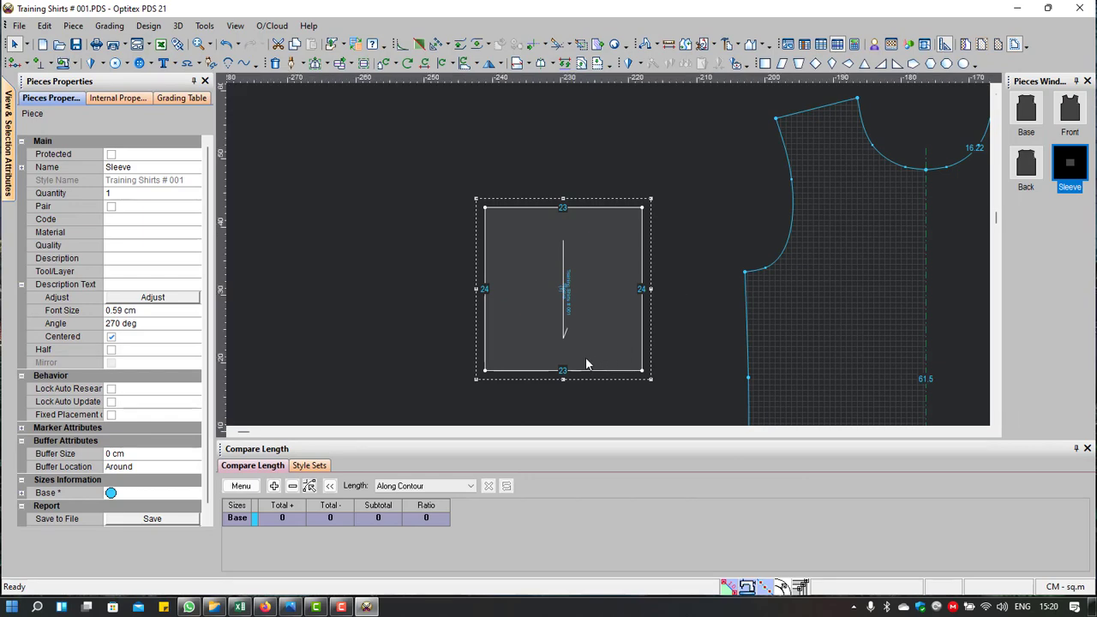
key(Insert)
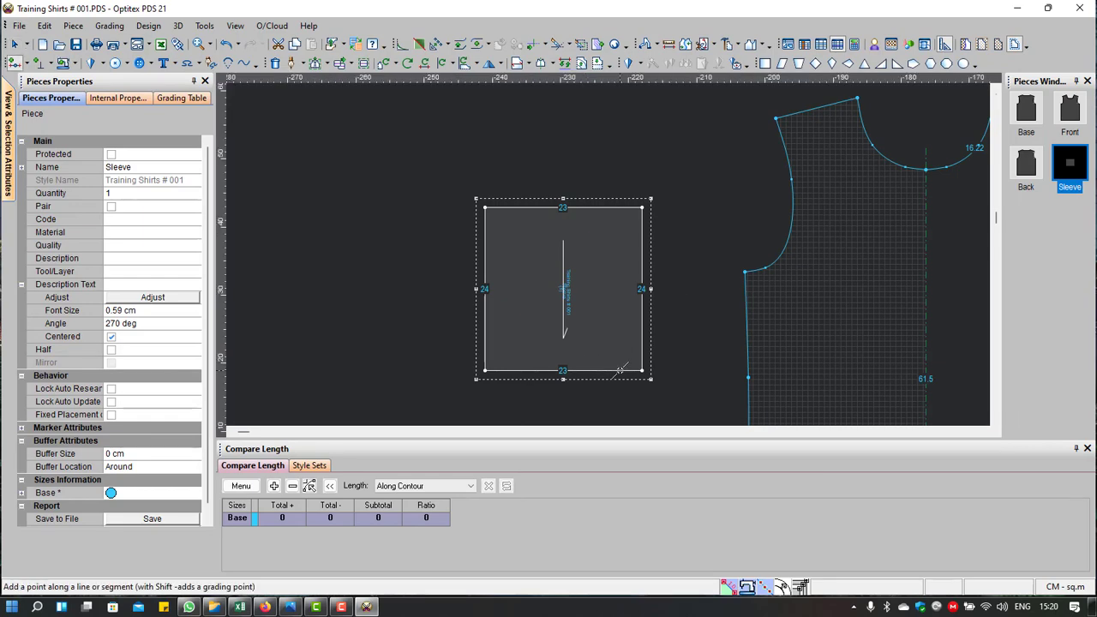
click(626, 370)
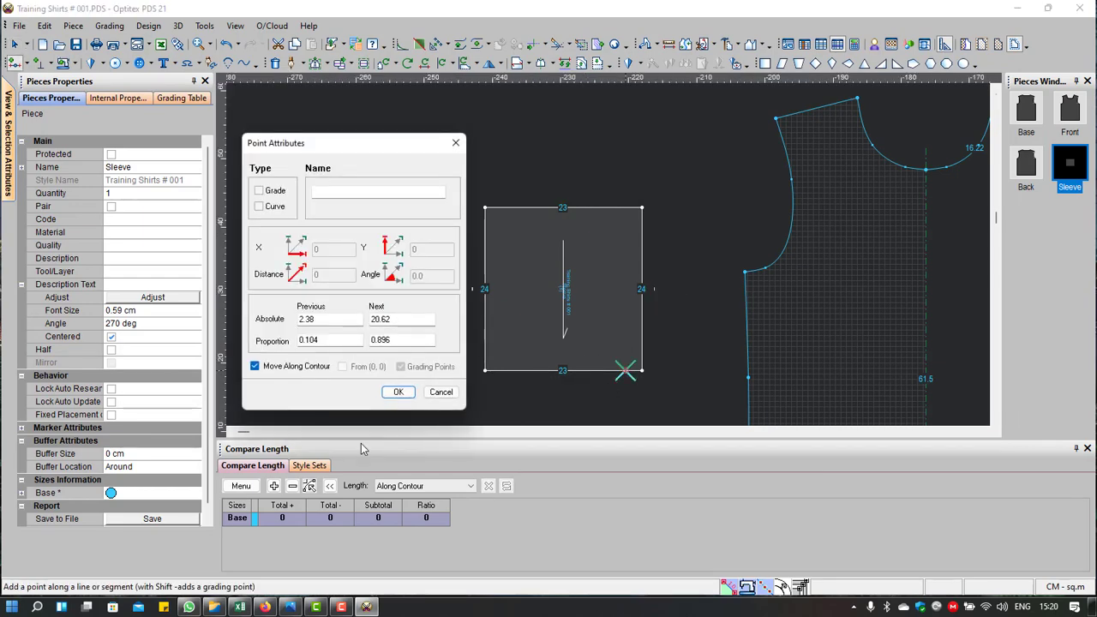
click(259, 190)
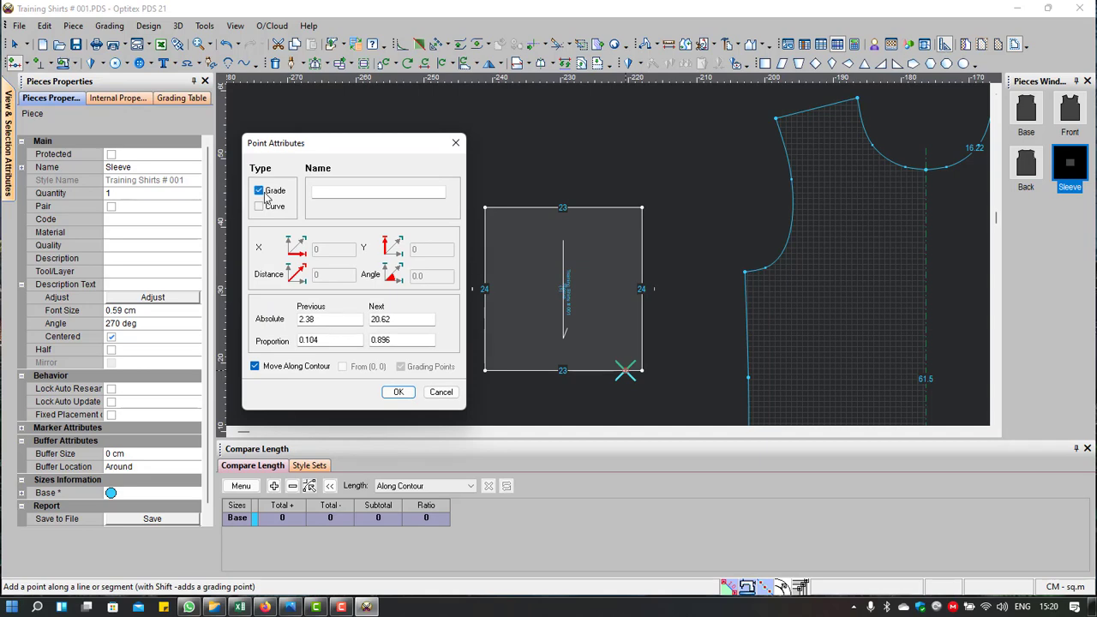
double_click(347, 320)
text(18)
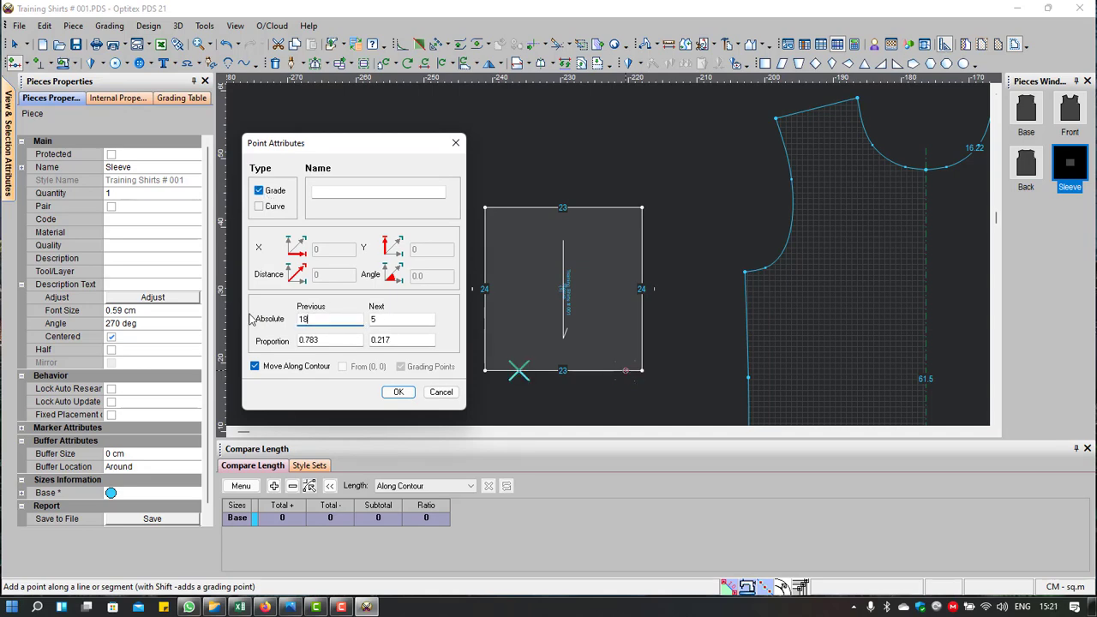
click(398, 392)
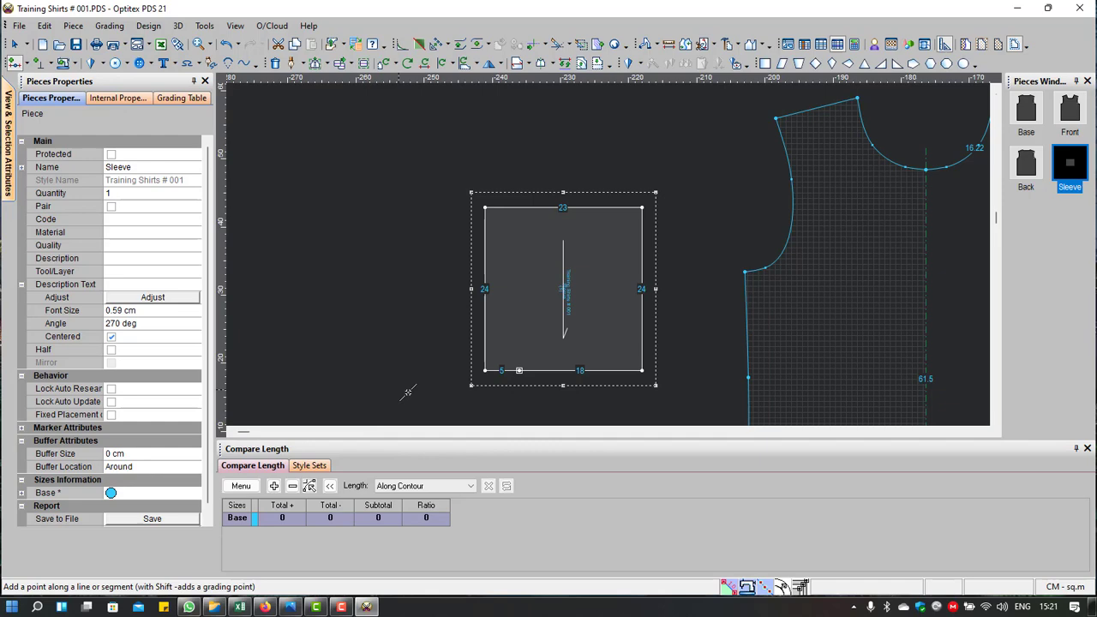
right_click(364, 250)
click(390, 260)
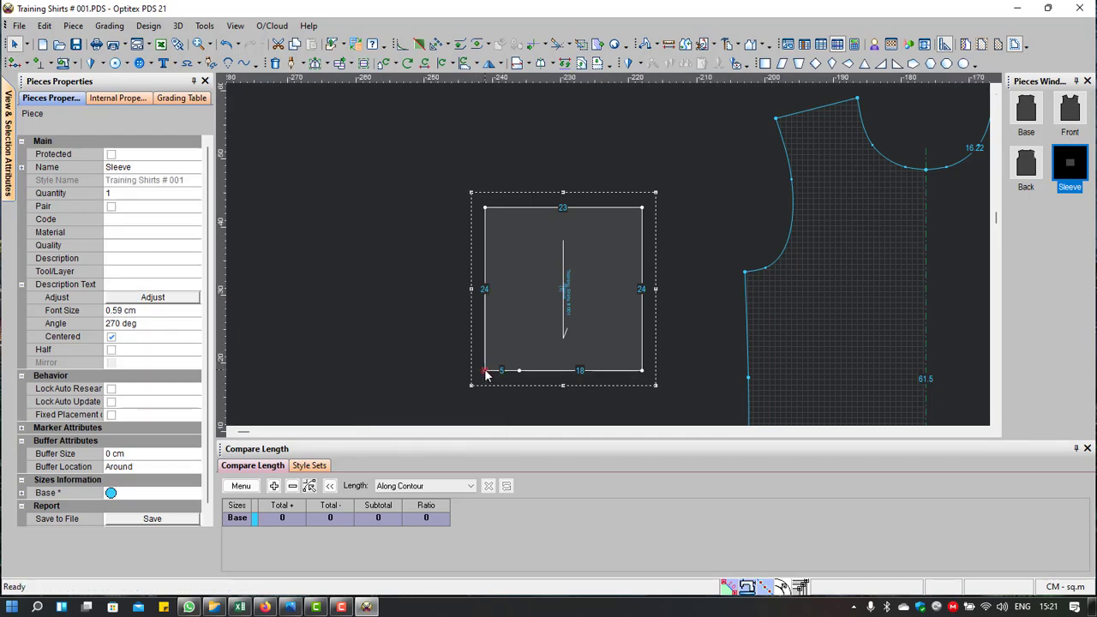
click(485, 371)
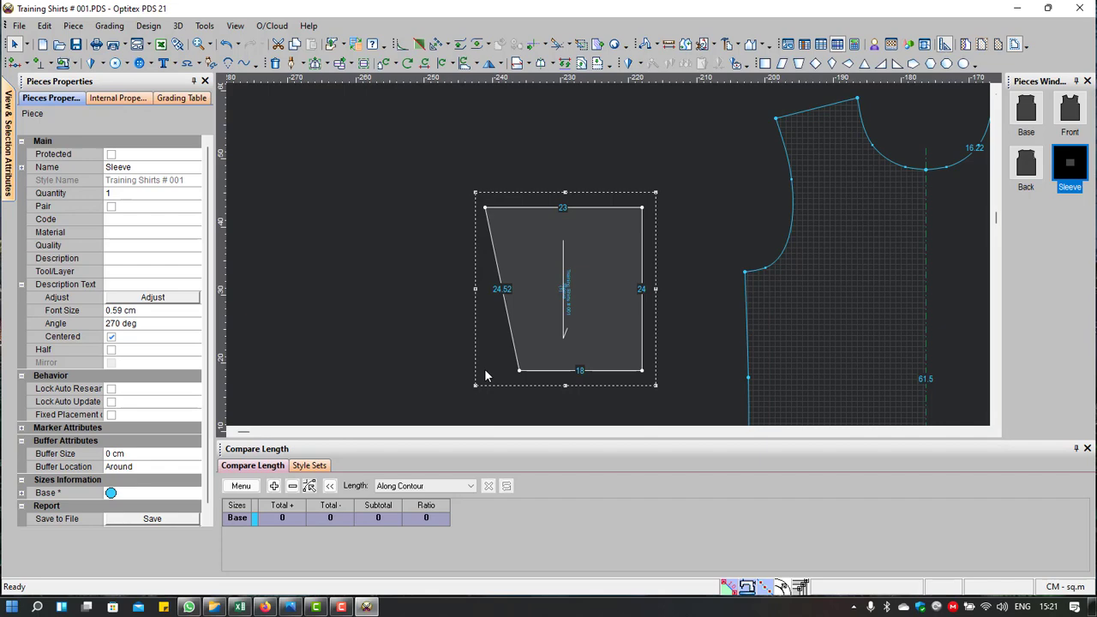
Step: Move the Sleeve's top-left corner down 6, with X 0 and Y -6
key(m)
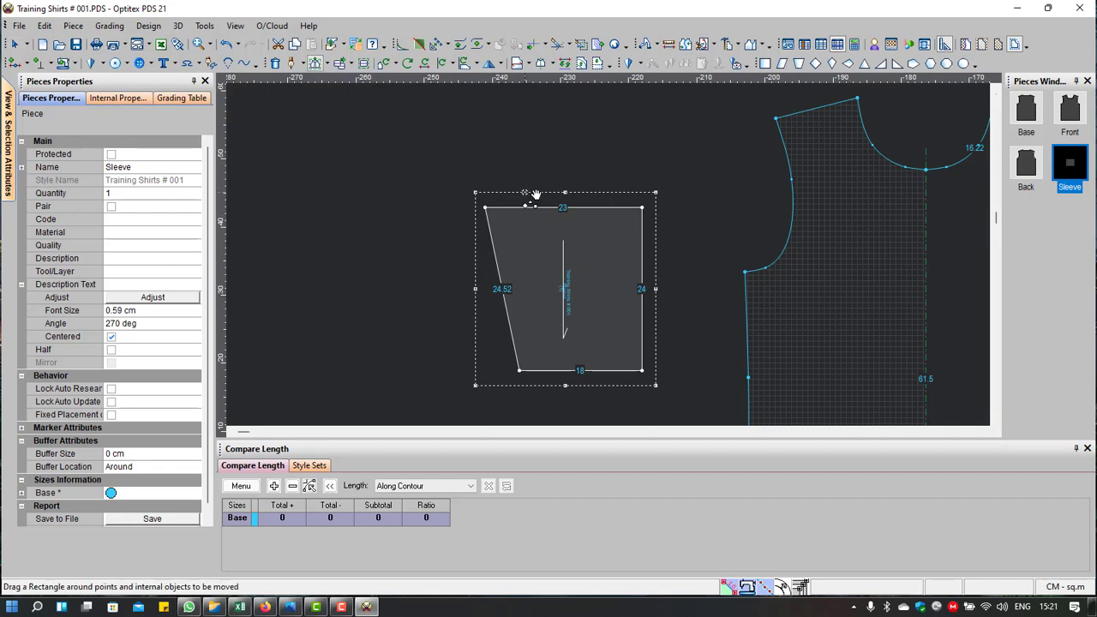
drag(534, 183, 477, 257)
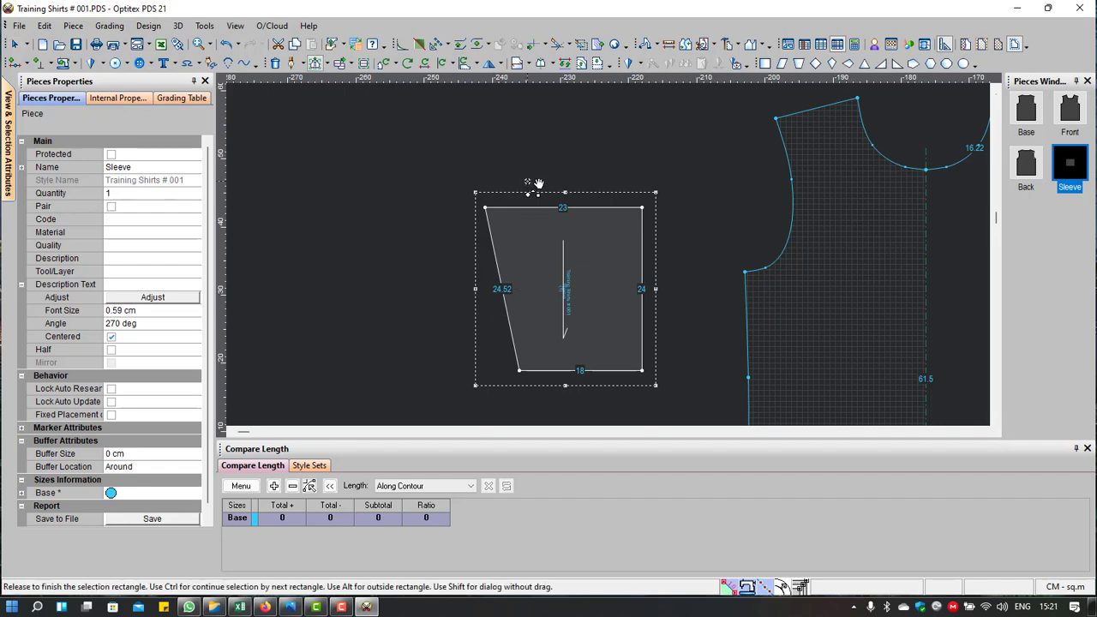
click(485, 208)
click(487, 257)
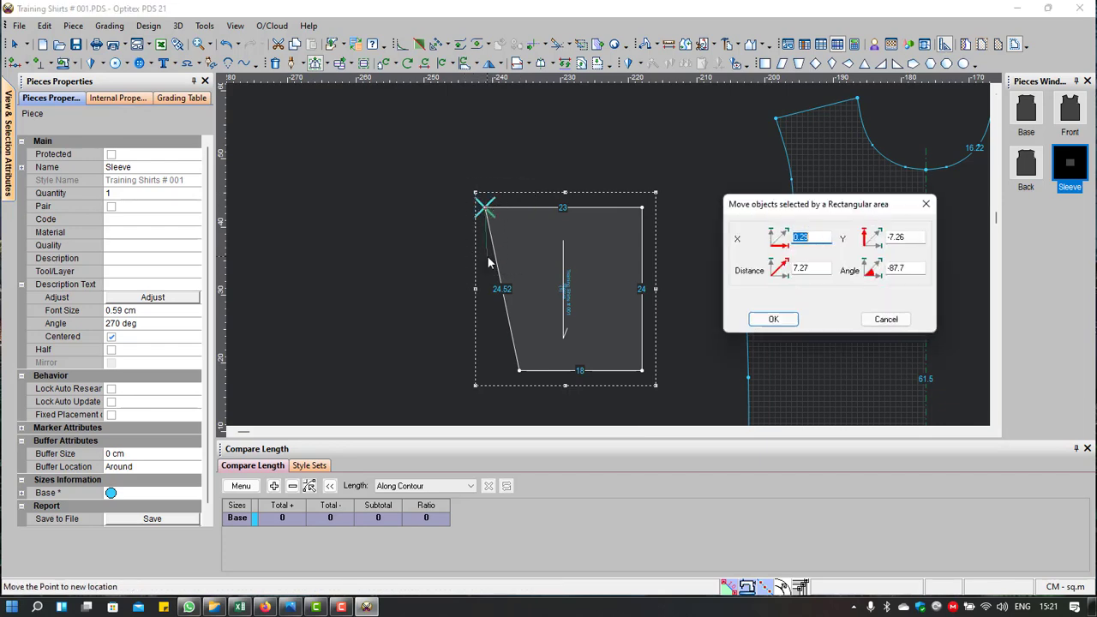
double_click(900, 237)
text(-)
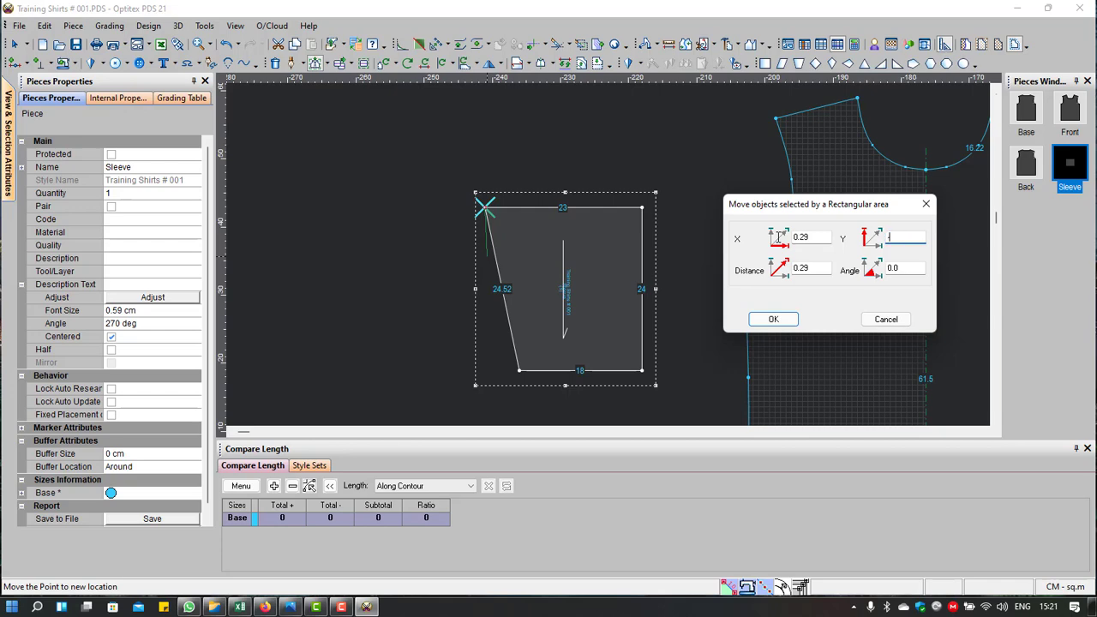
text(6)
double_click(821, 238)
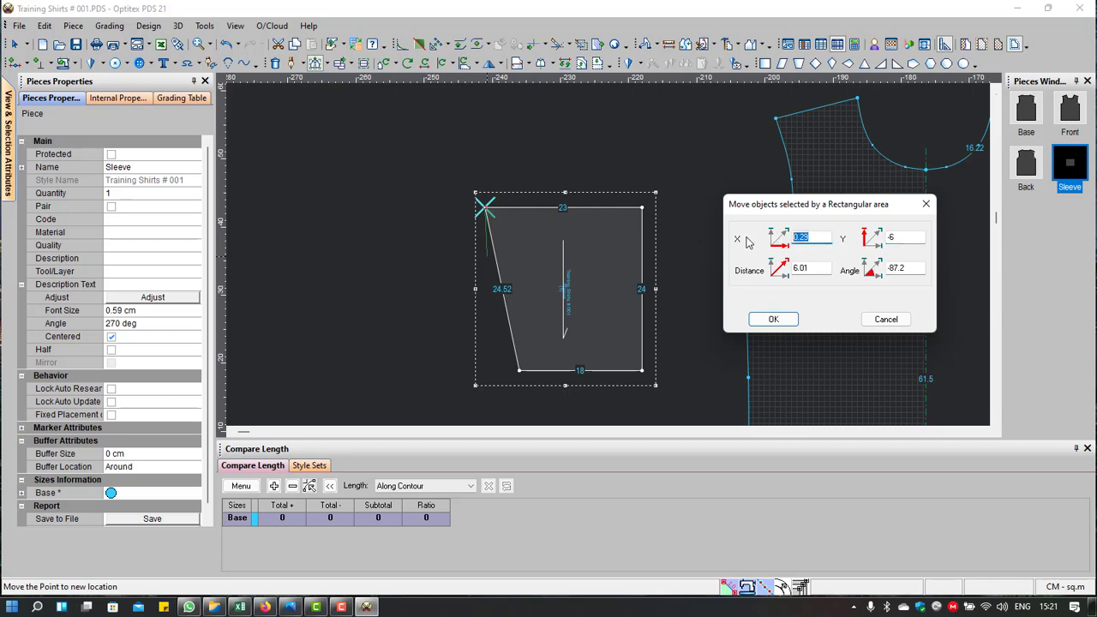
text(0)
click(774, 319)
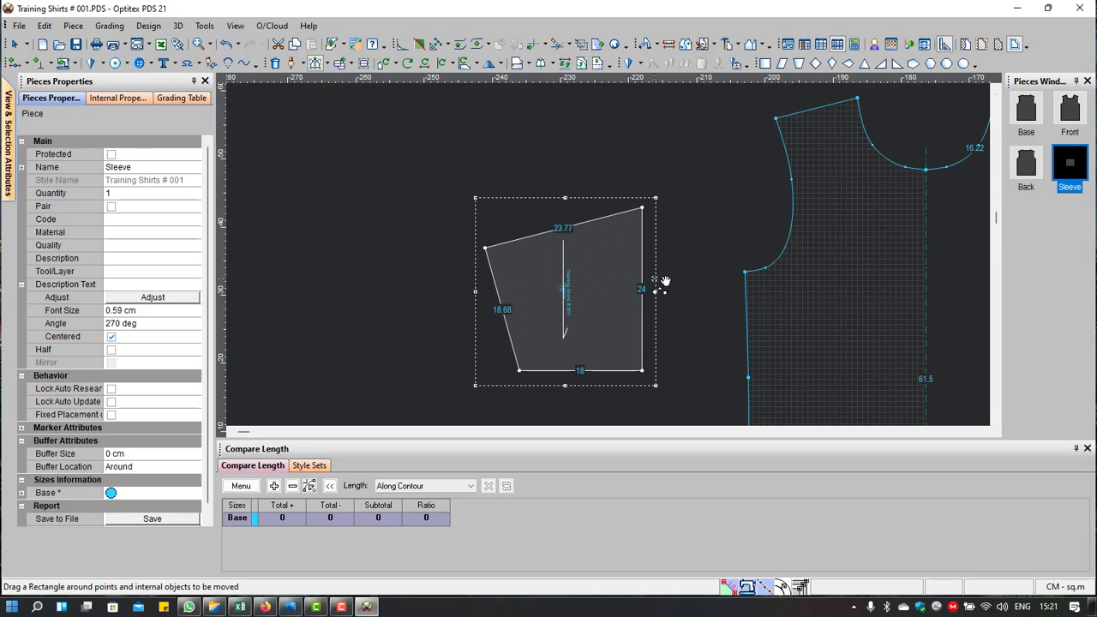
right_click(687, 187)
click(711, 199)
scroll(684, 250, down, 1)
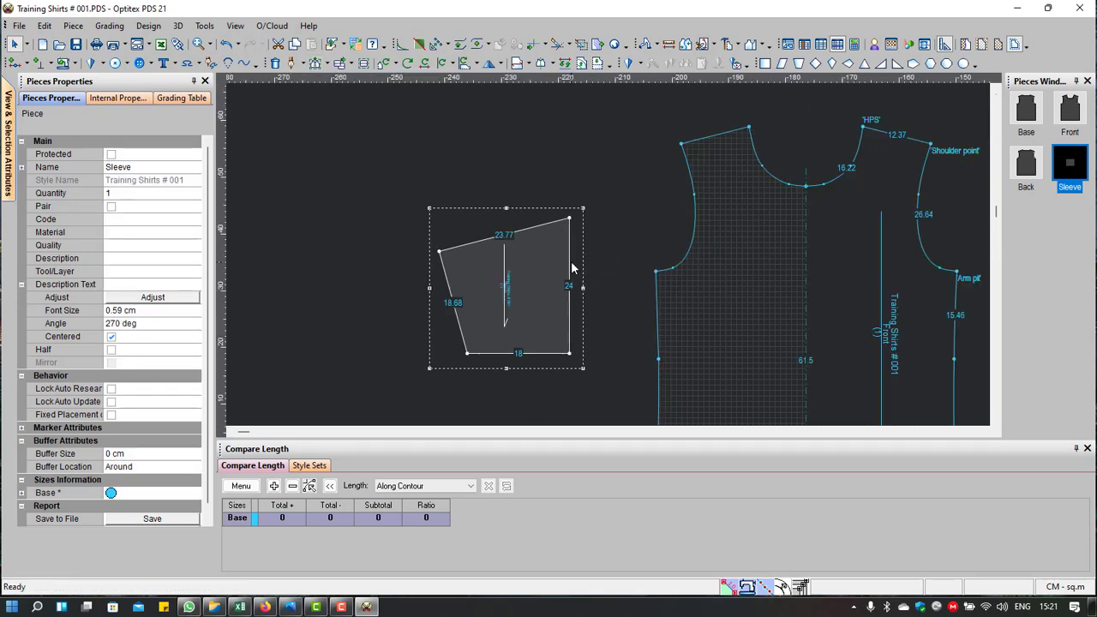
scroll(913, 255, down, 1)
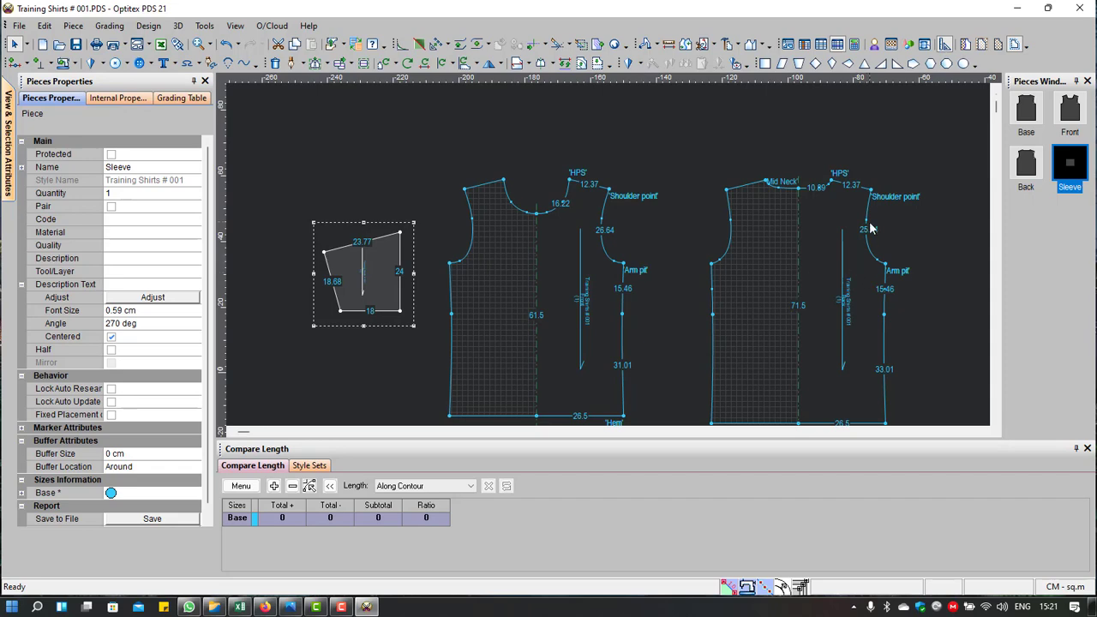
scroll(600, 271, up, 1)
scroll(608, 252, up, 1)
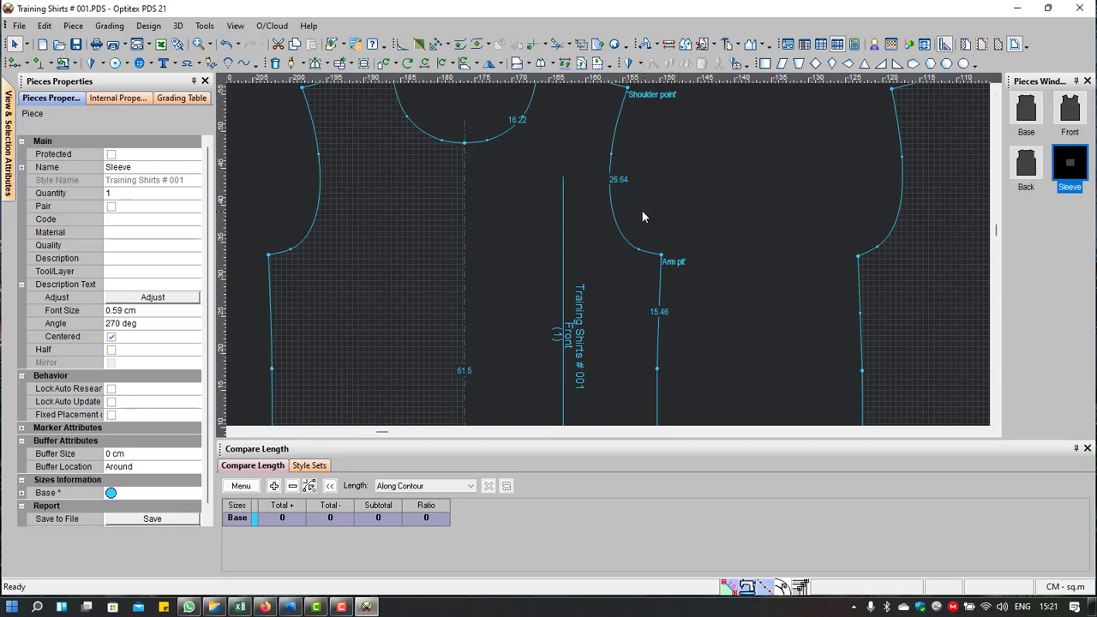
scroll(635, 224, down, 2)
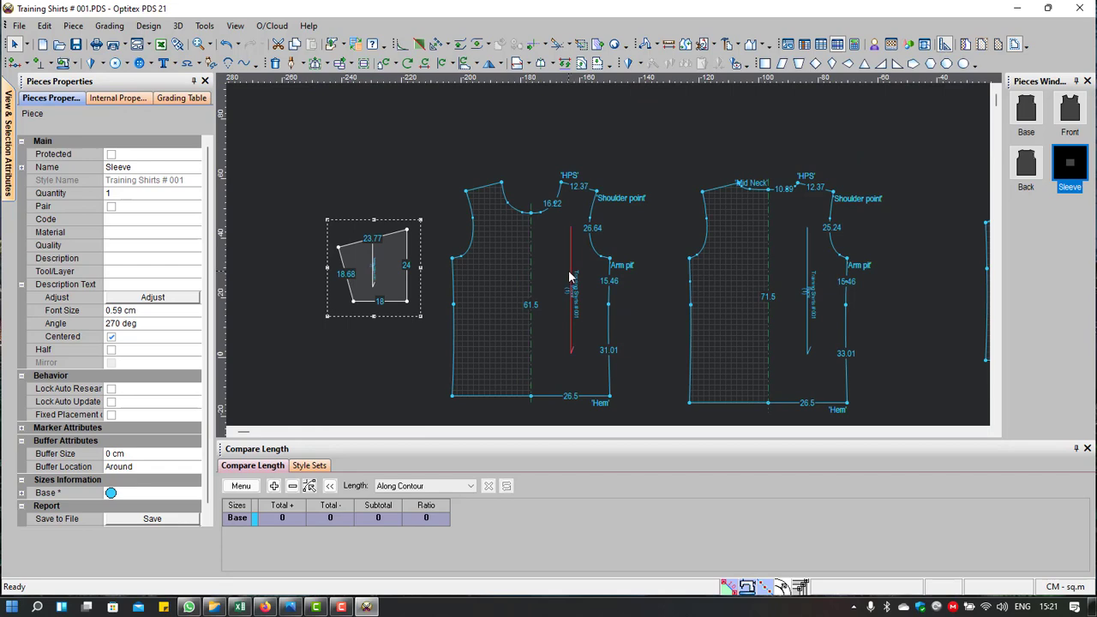
scroll(587, 300, down, 2)
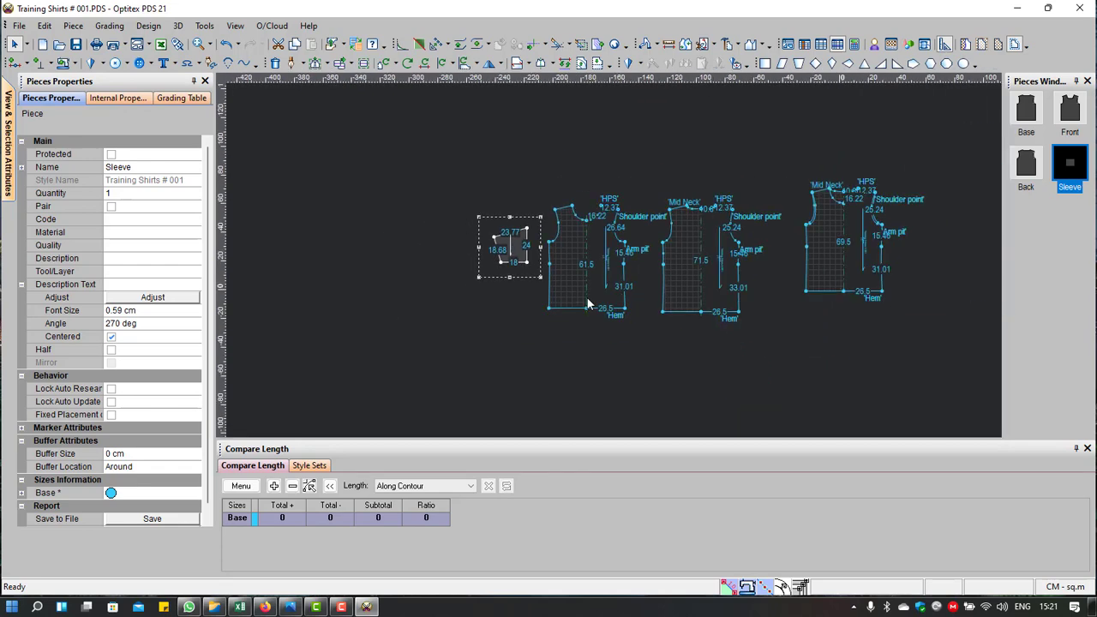
scroll(586, 296, up, 2)
scroll(586, 297, up, 1)
scroll(609, 260, up, 1)
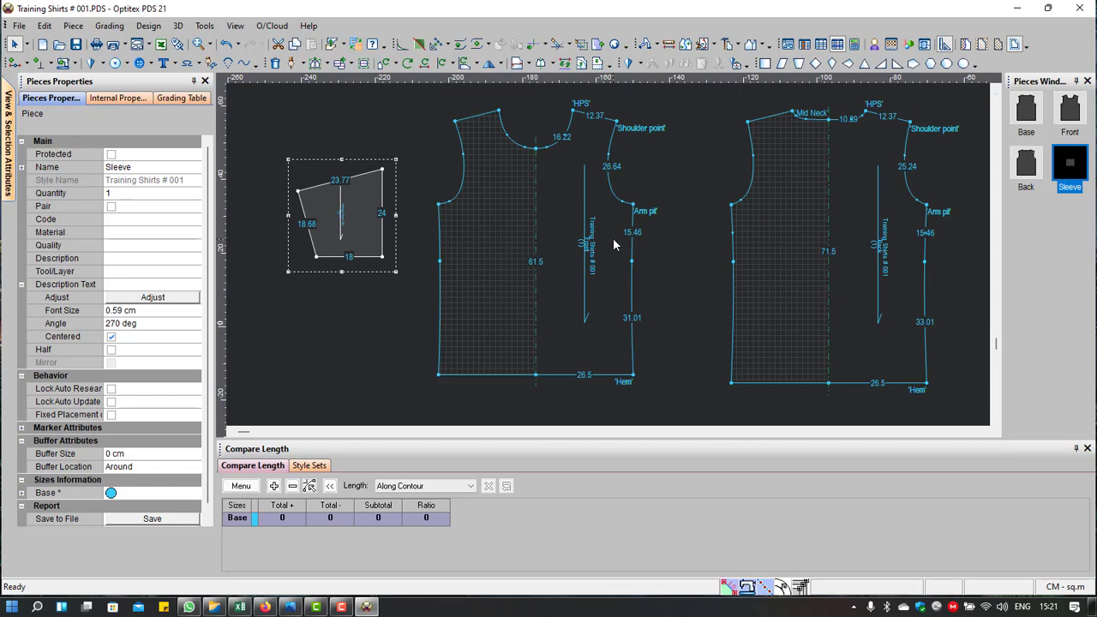
click(612, 244)
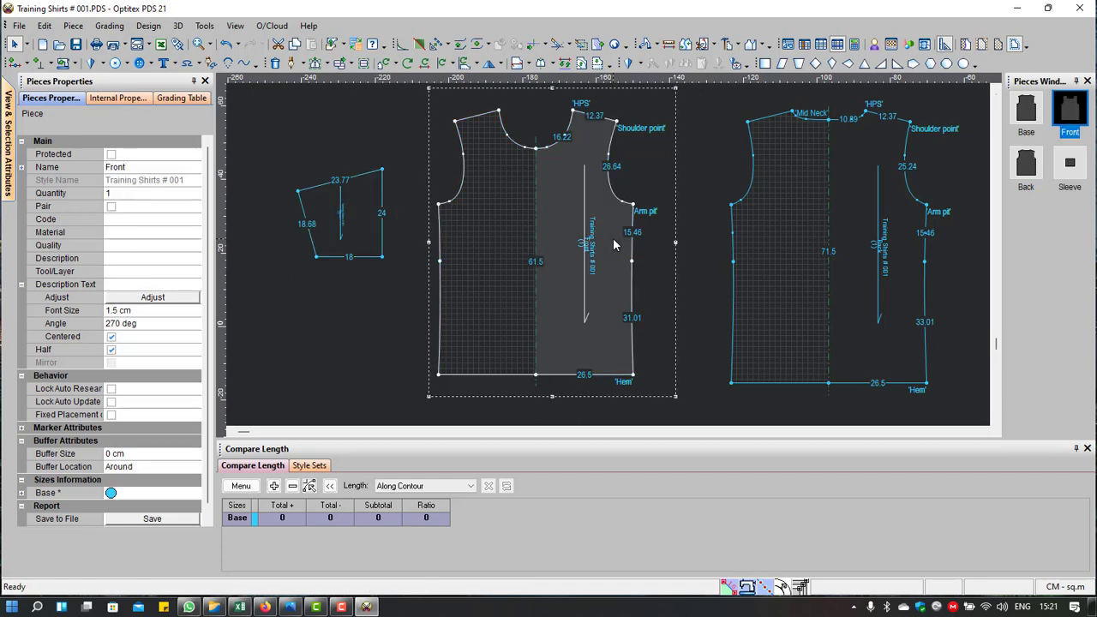
scroll(674, 182, up, 1)
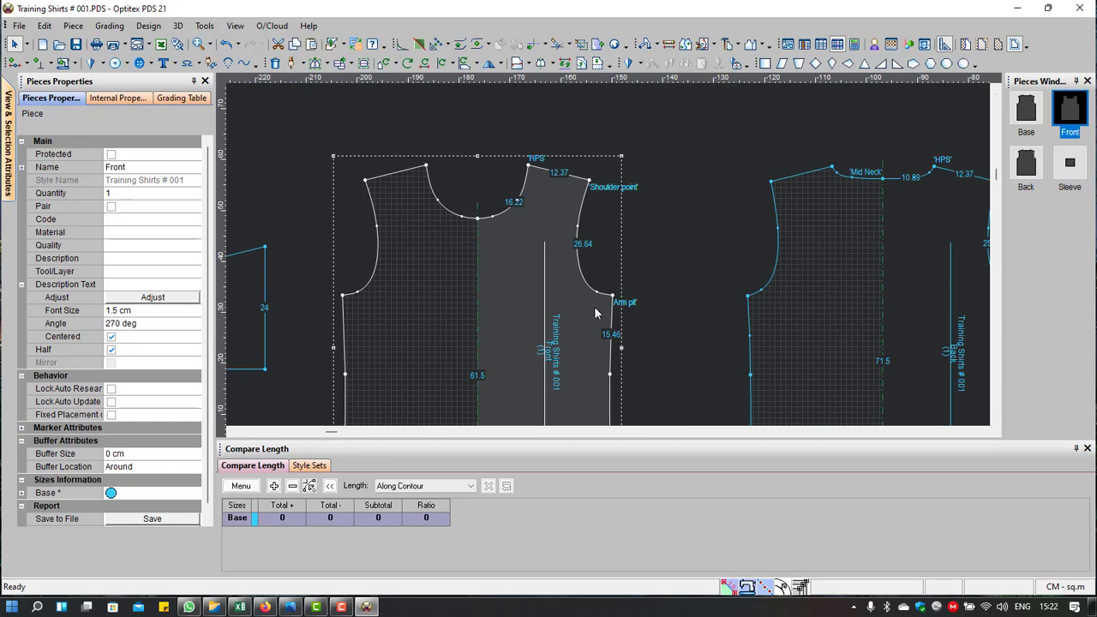
key(ctrl+d)
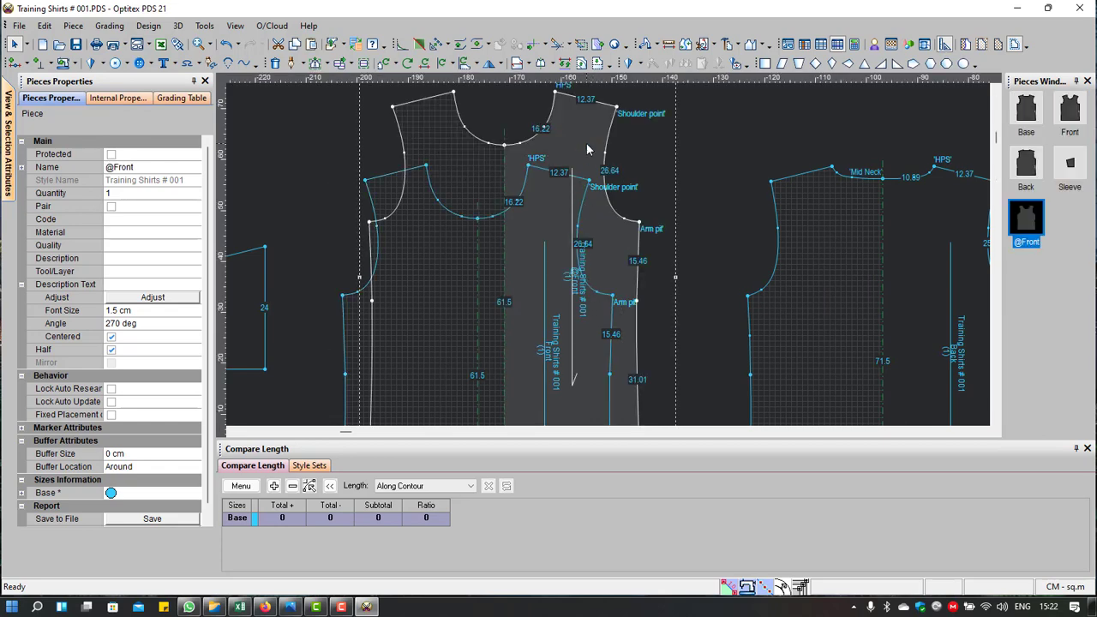
scroll(675, 209, down, 2)
drag(381, 196, 379, 197)
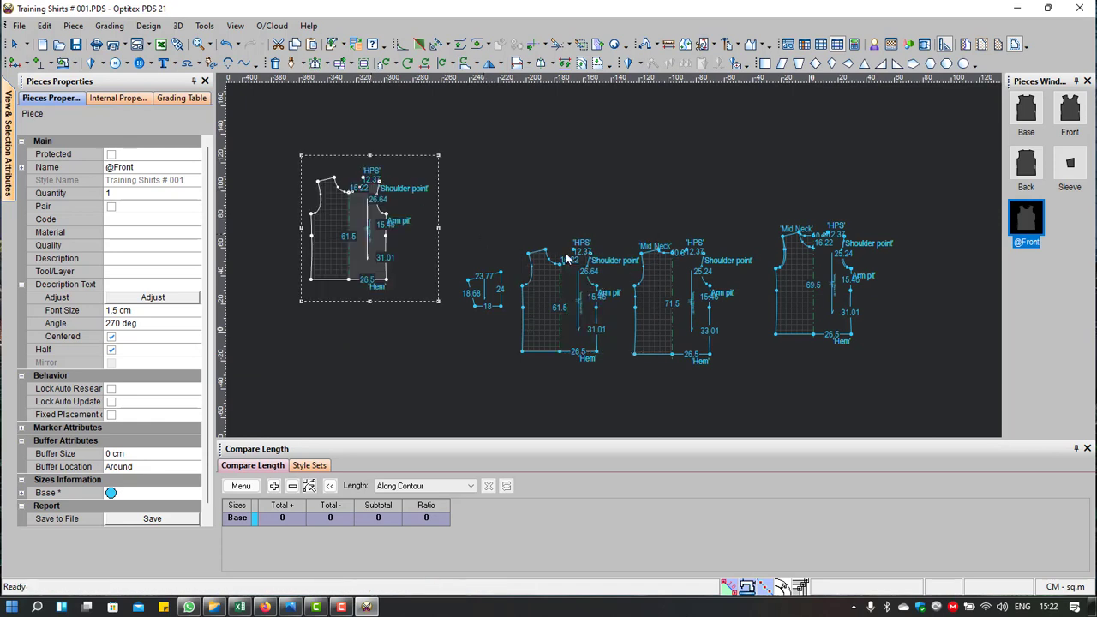
drag(730, 213, 603, 338)
drag(570, 276, 623, 171)
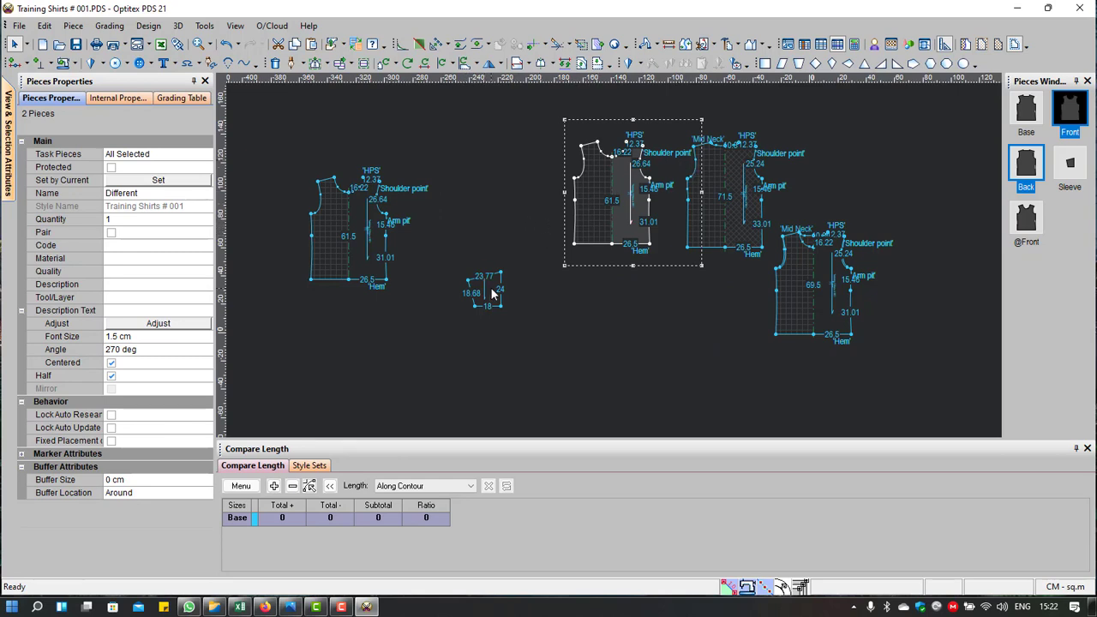
drag(492, 294, 452, 237)
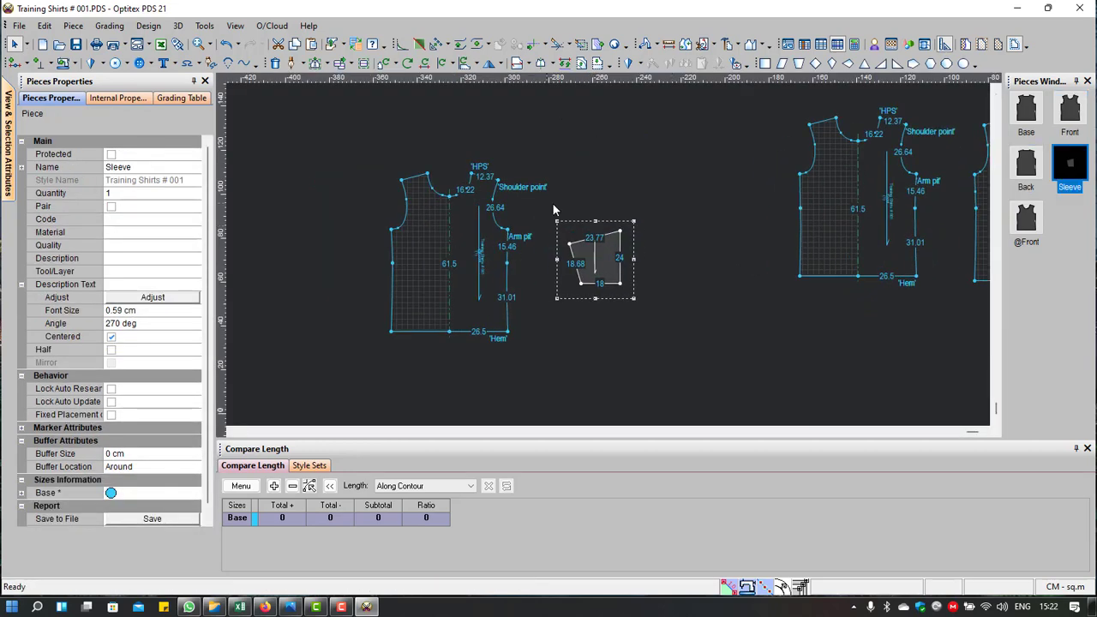
Step: Move the armhole points to reshape the armhole curve to 25.66
scroll(612, 237, up, 2)
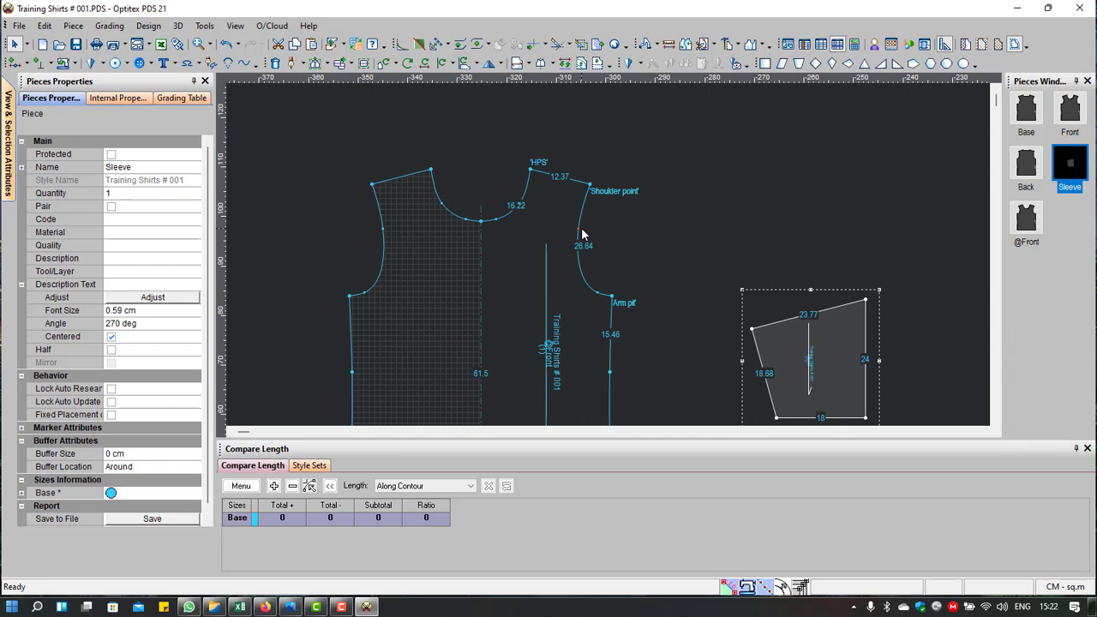
drag(581, 233, 581, 239)
click(499, 393)
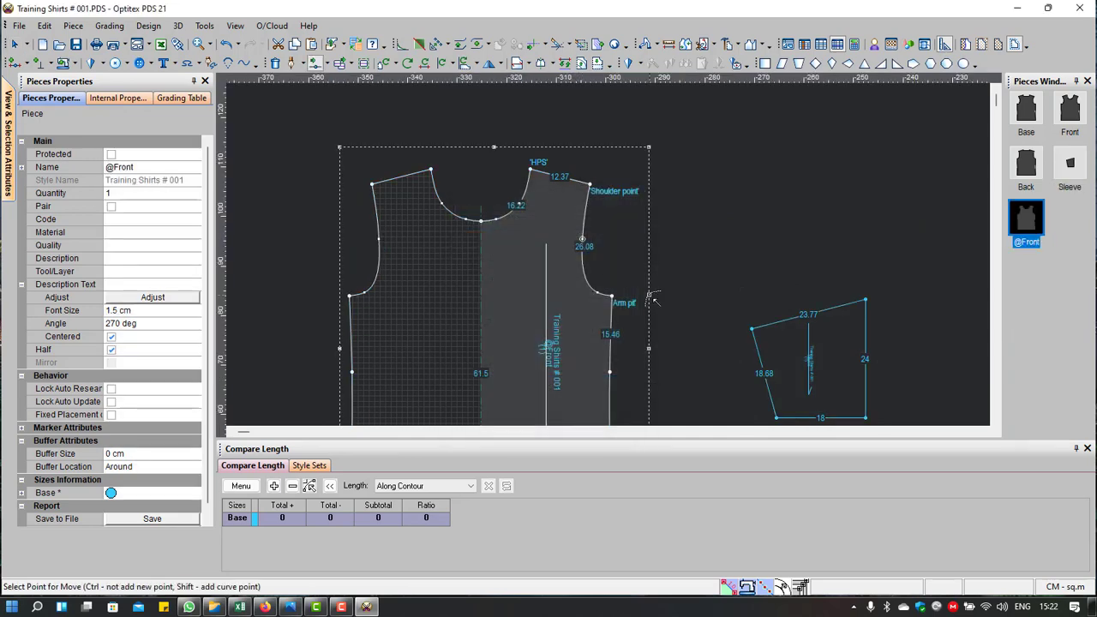
right_click(695, 190)
key(Escape)
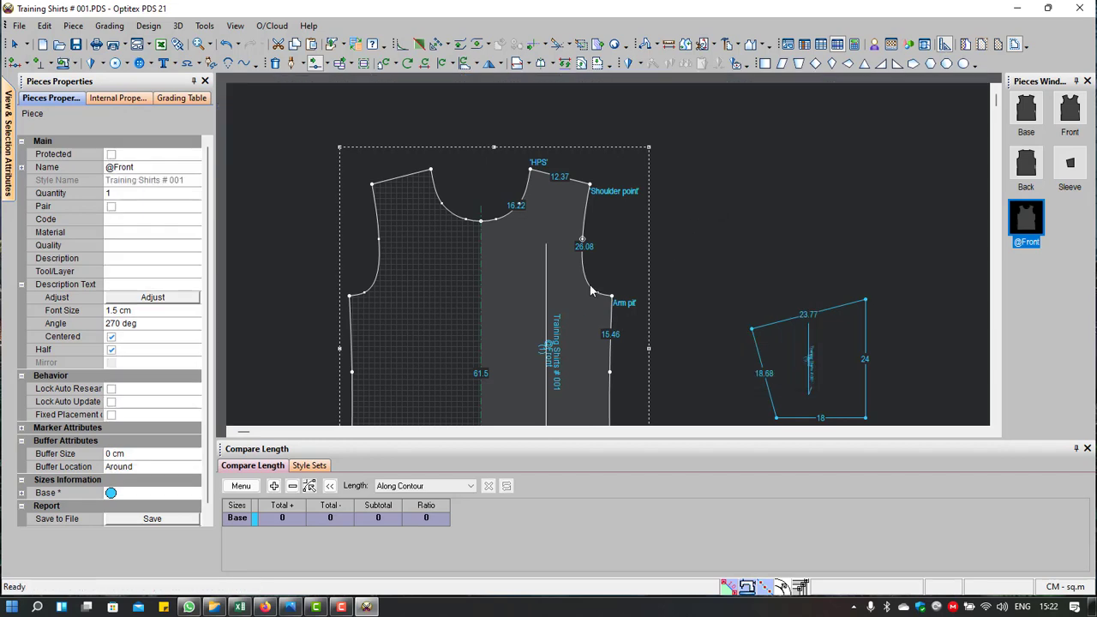
scroll(589, 283, up, 2)
scroll(615, 266, up, 1)
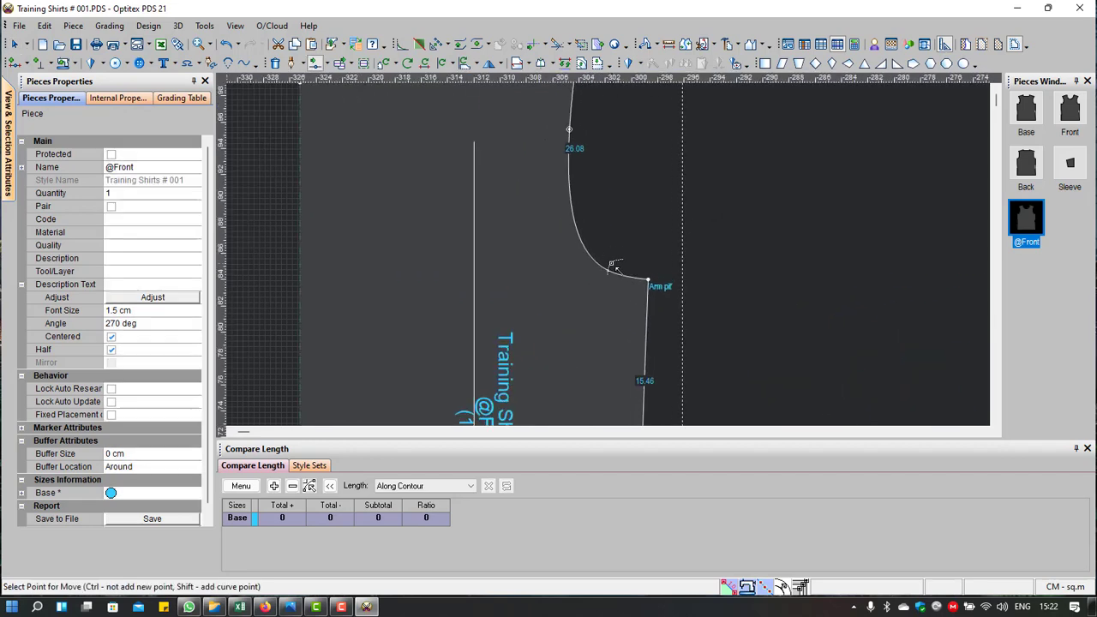
click(609, 272)
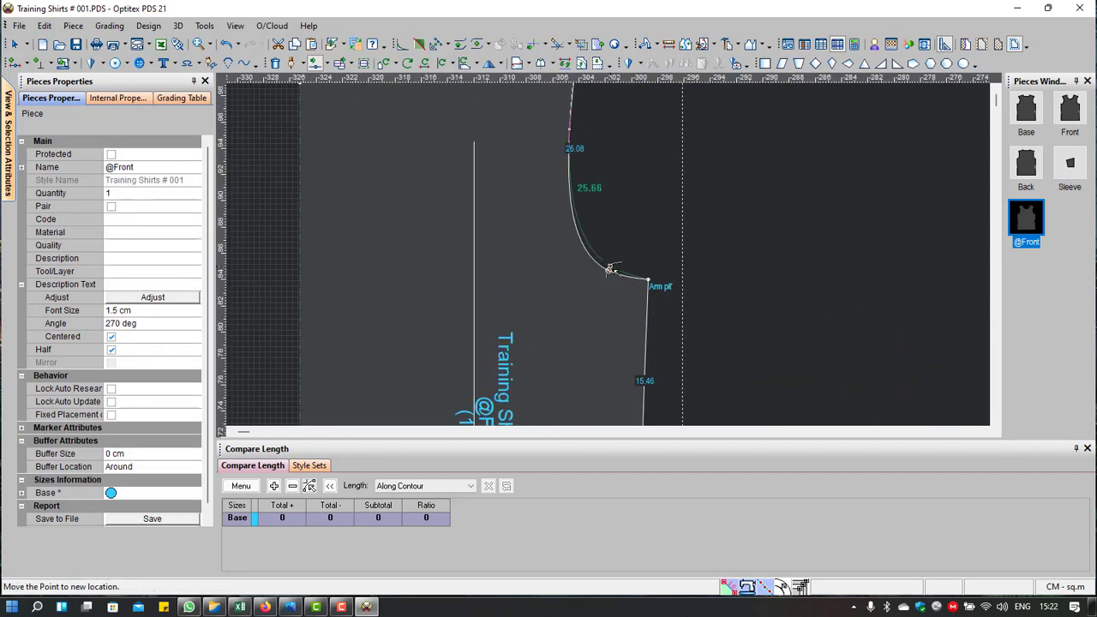
click(582, 341)
key(Return)
scroll(647, 248, down, 2)
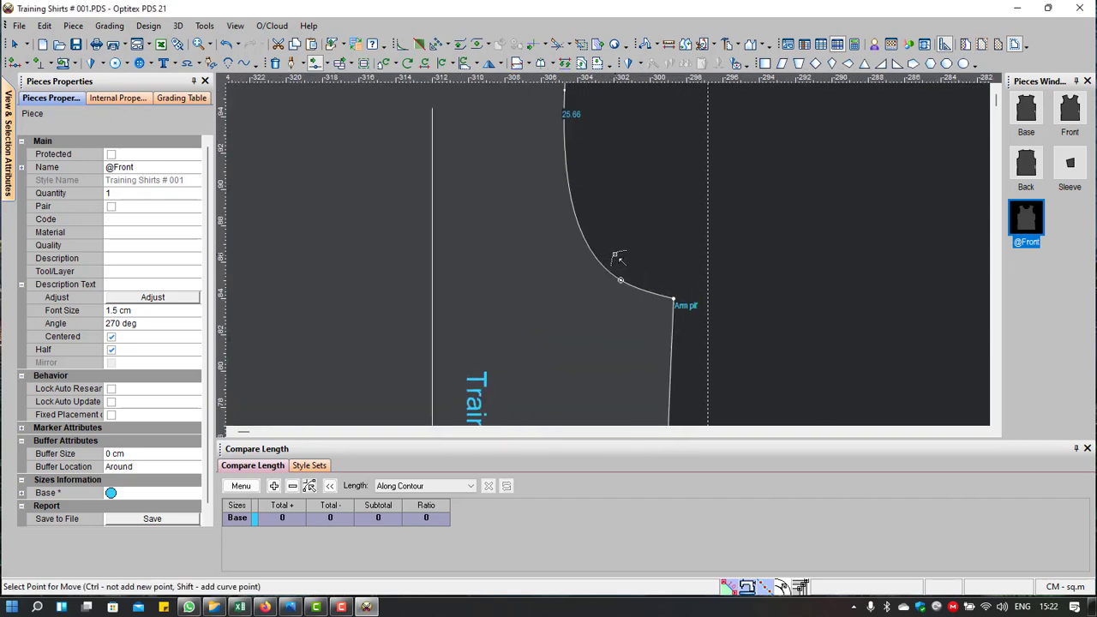
right_click(684, 214)
click(711, 225)
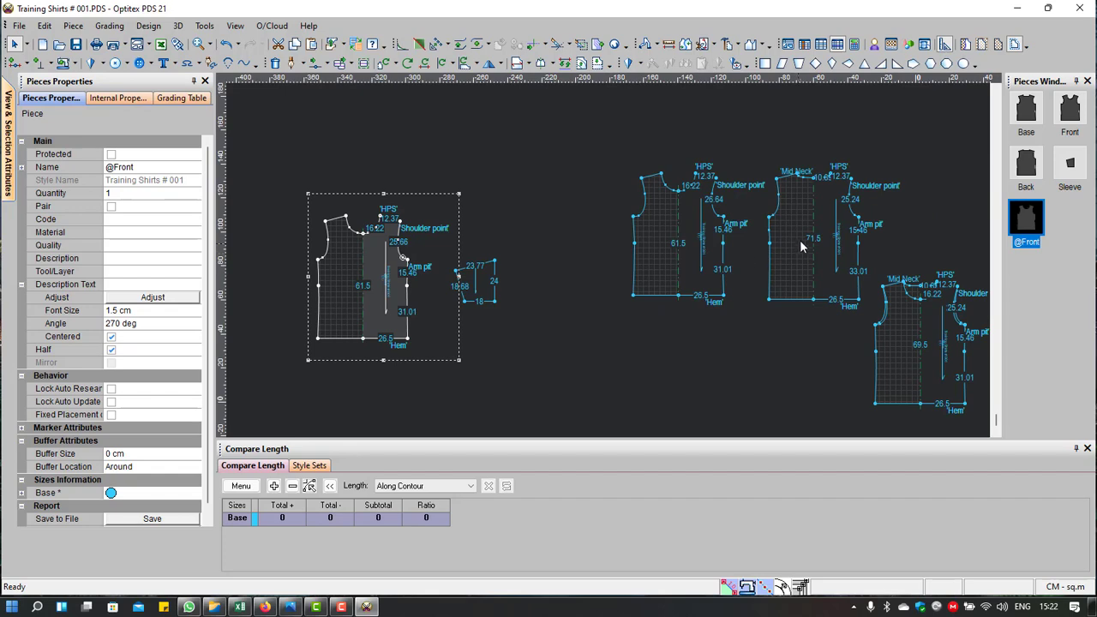
click(814, 210)
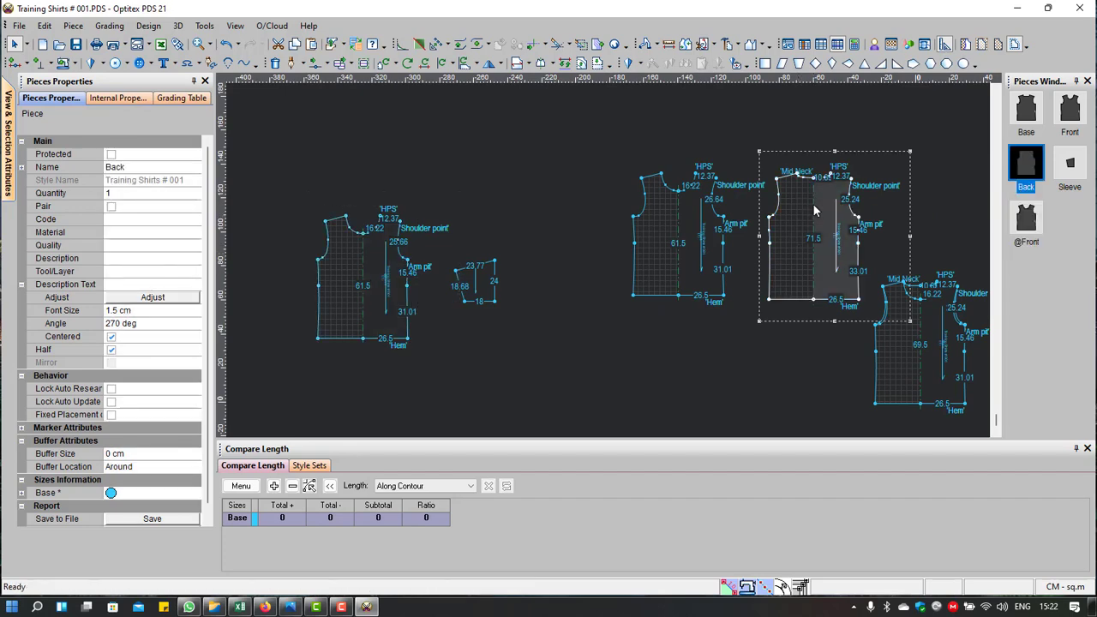
key(ctrl+c)
key(ctrl+v)
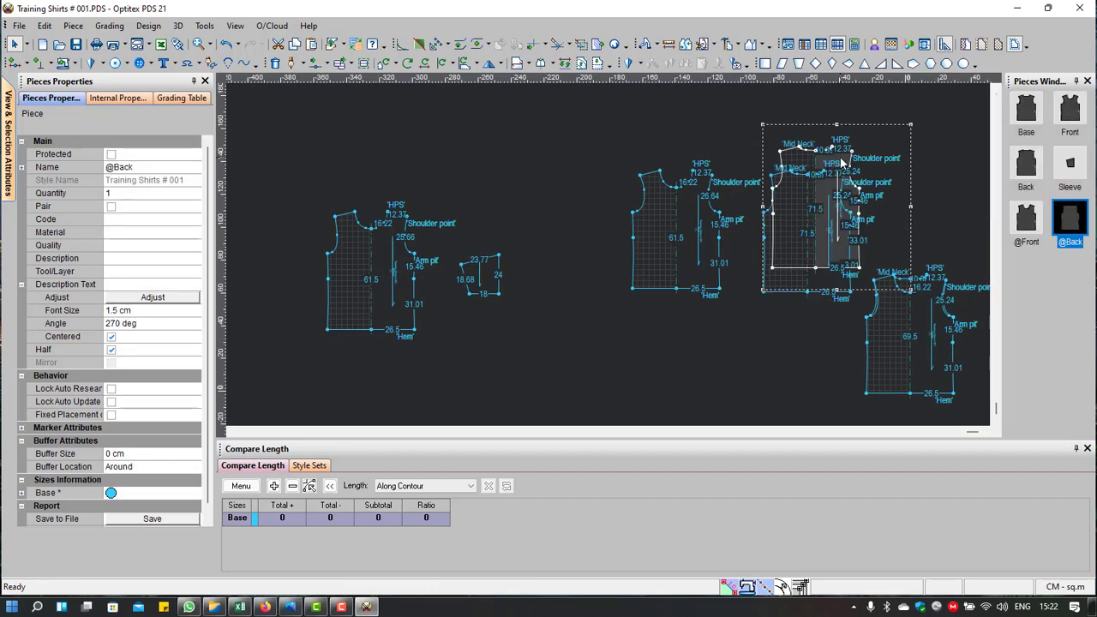
drag(842, 163, 591, 266)
scroll(489, 215, up, 3)
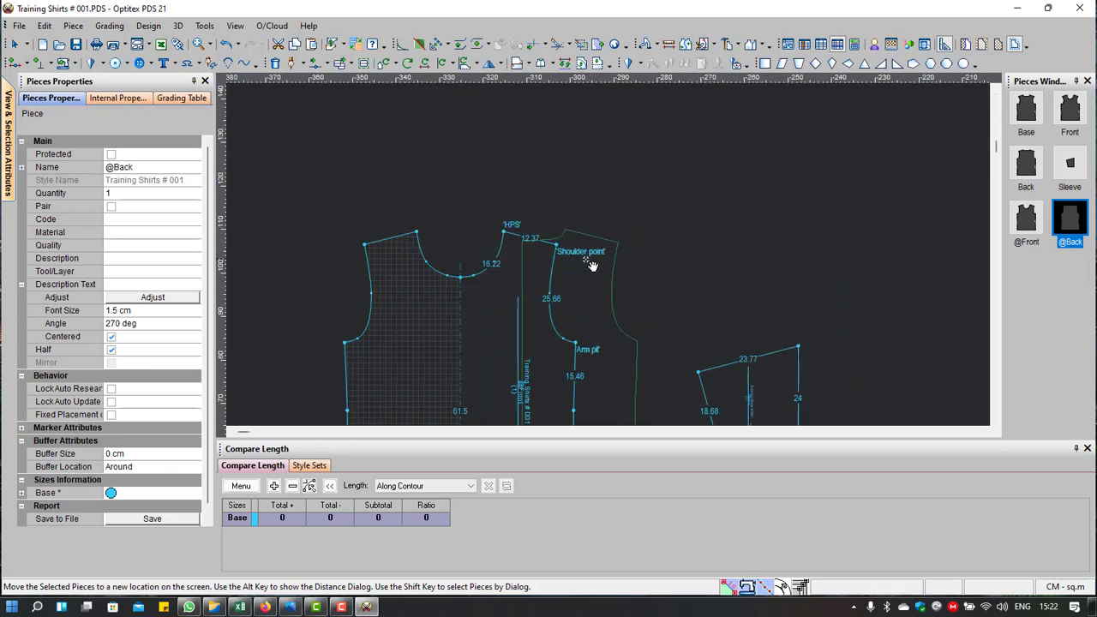
click(532, 137)
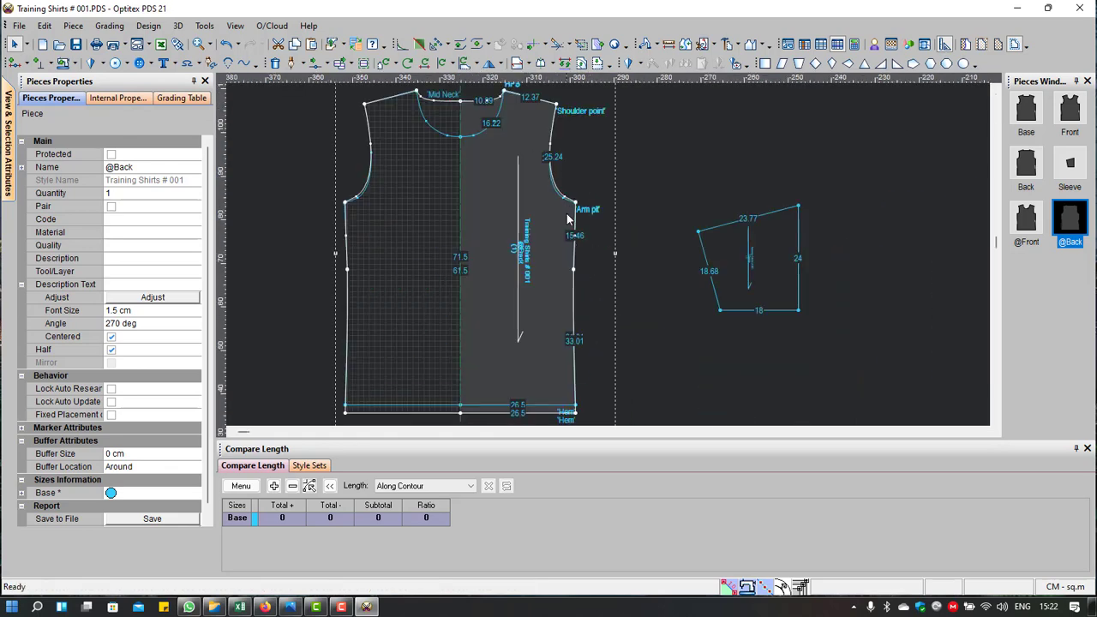
scroll(610, 248, up, 1)
scroll(610, 252, up, 1)
scroll(609, 252, up, 1)
scroll(608, 257, up, 1)
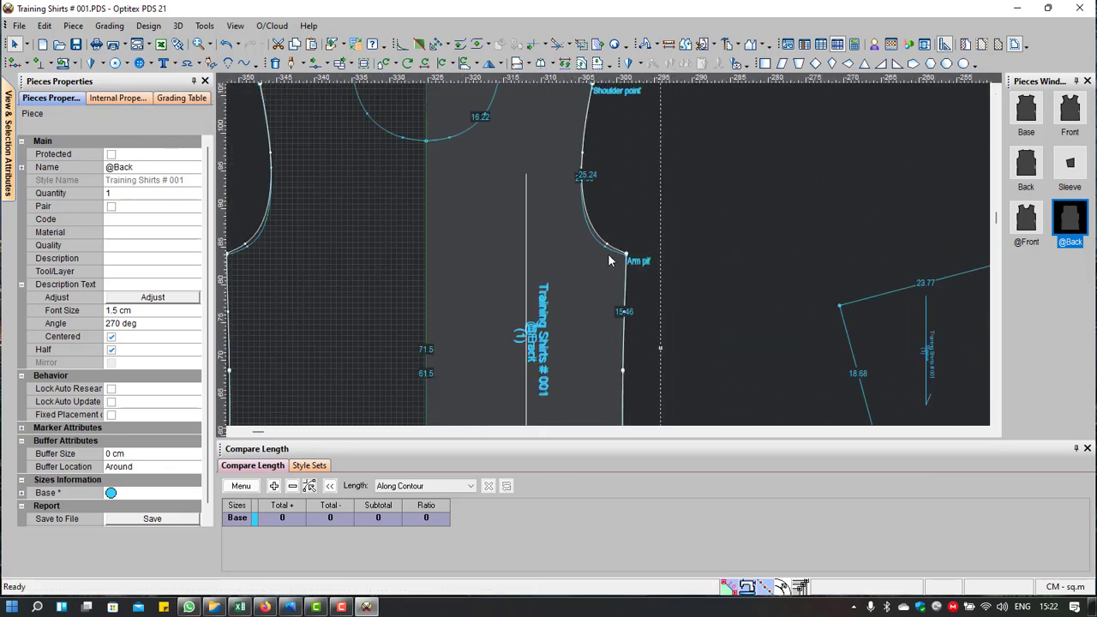
drag(576, 298, 707, 299)
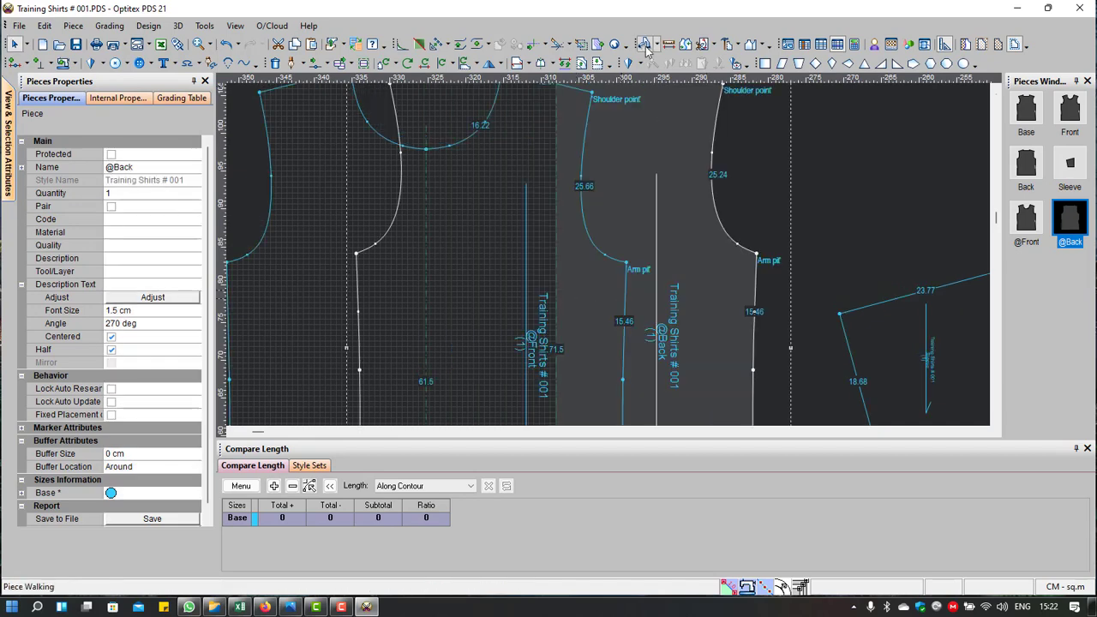
click(644, 43)
scroll(617, 249, down, 2)
scroll(626, 240, up, 1)
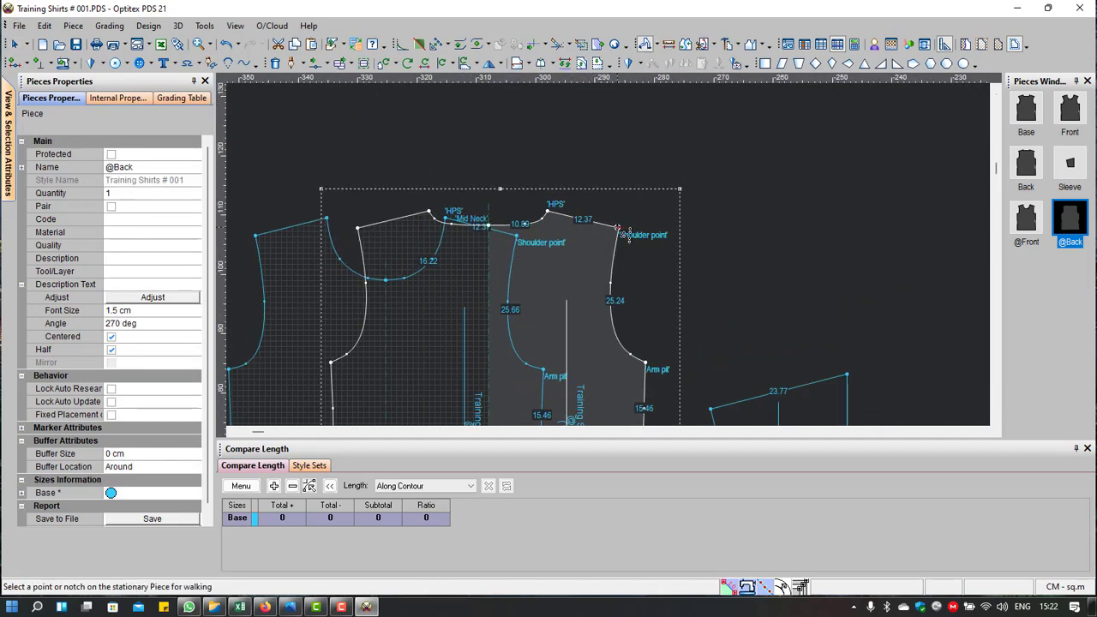
click(514, 239)
scroll(542, 371, up, 1)
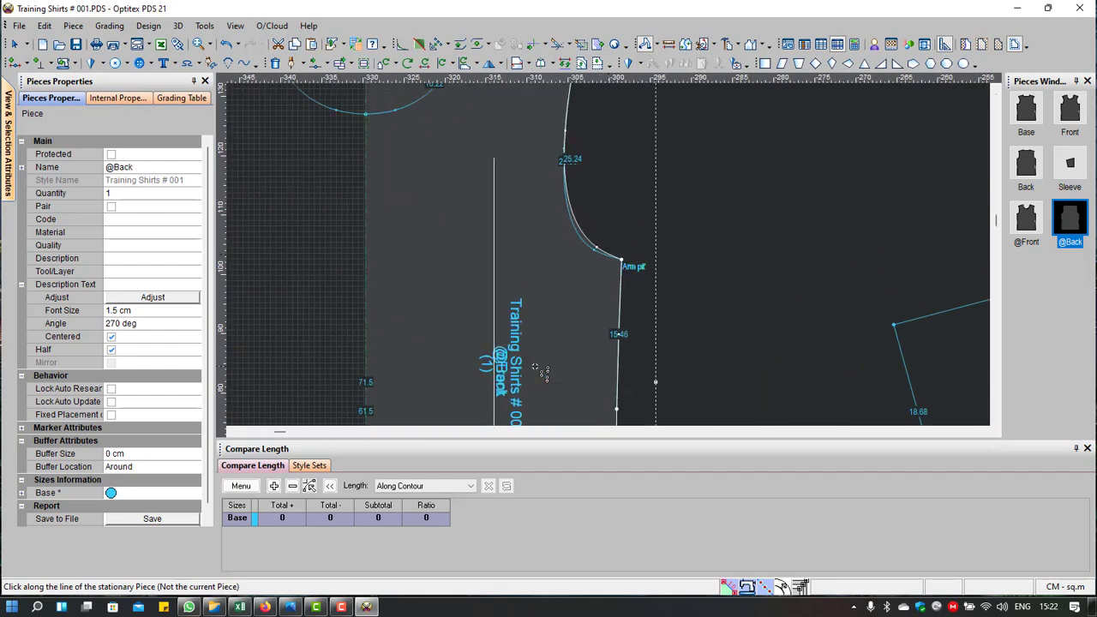
scroll(595, 257, up, 1)
scroll(610, 257, up, 1)
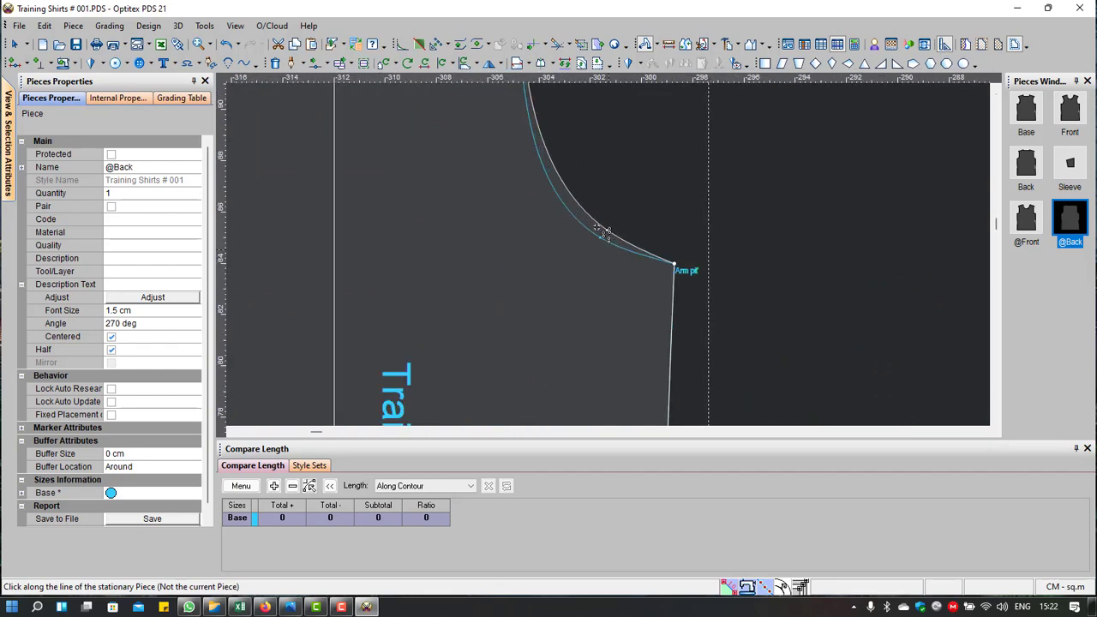
click(603, 231)
click(606, 233)
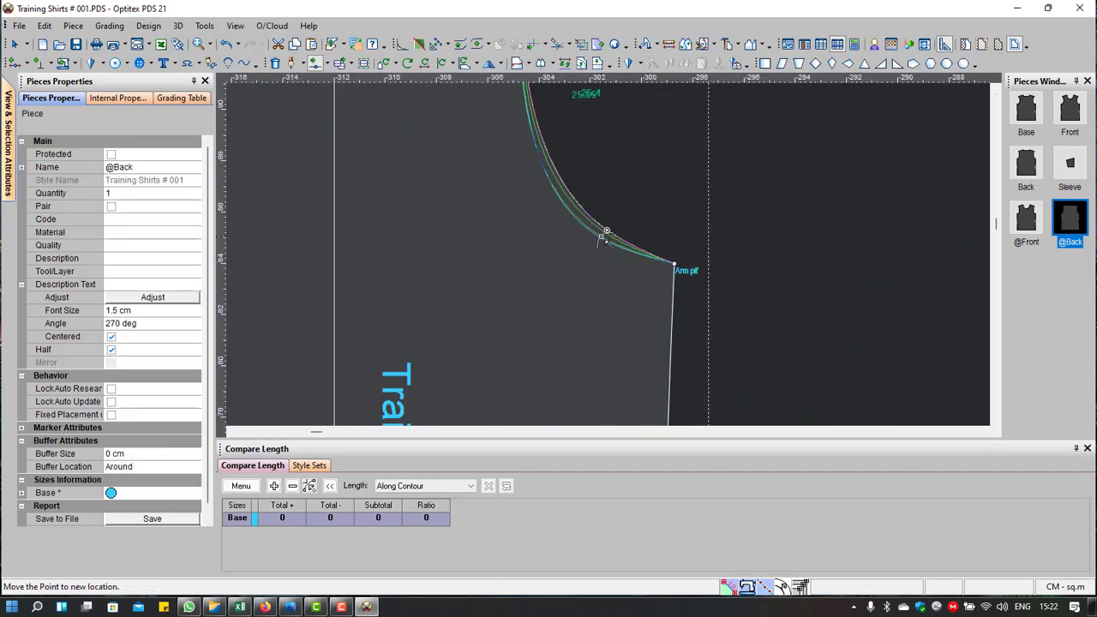
click(599, 238)
click(500, 390)
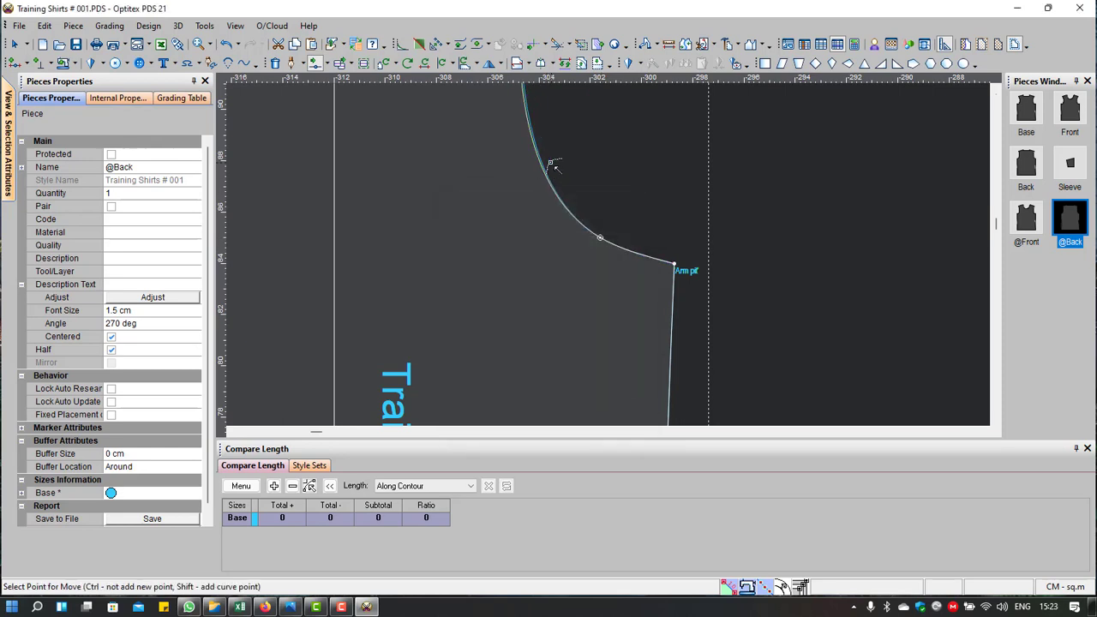
scroll(552, 166, down, 2)
scroll(607, 252, up, 1)
scroll(604, 250, up, 1)
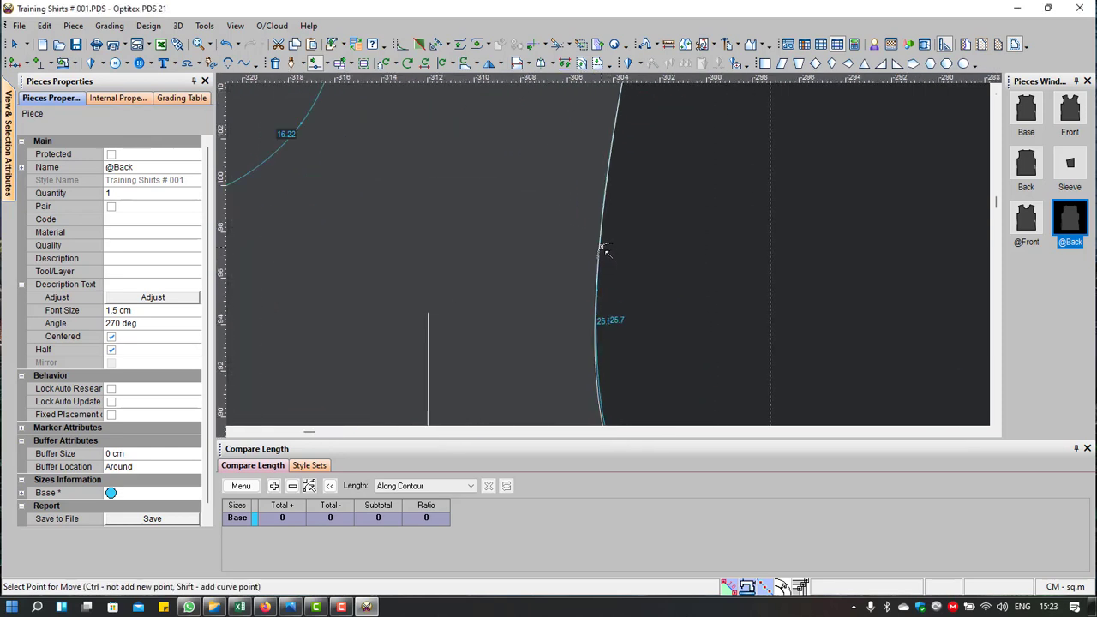
click(600, 247)
click(595, 294)
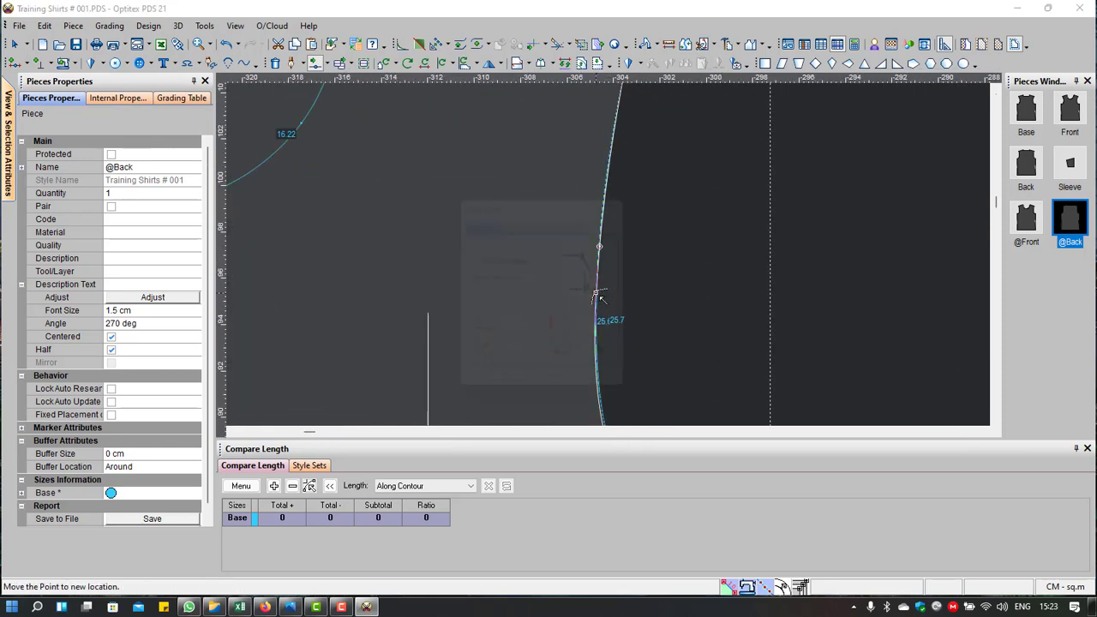
click(499, 391)
scroll(677, 221, down, 1)
scroll(678, 220, down, 1)
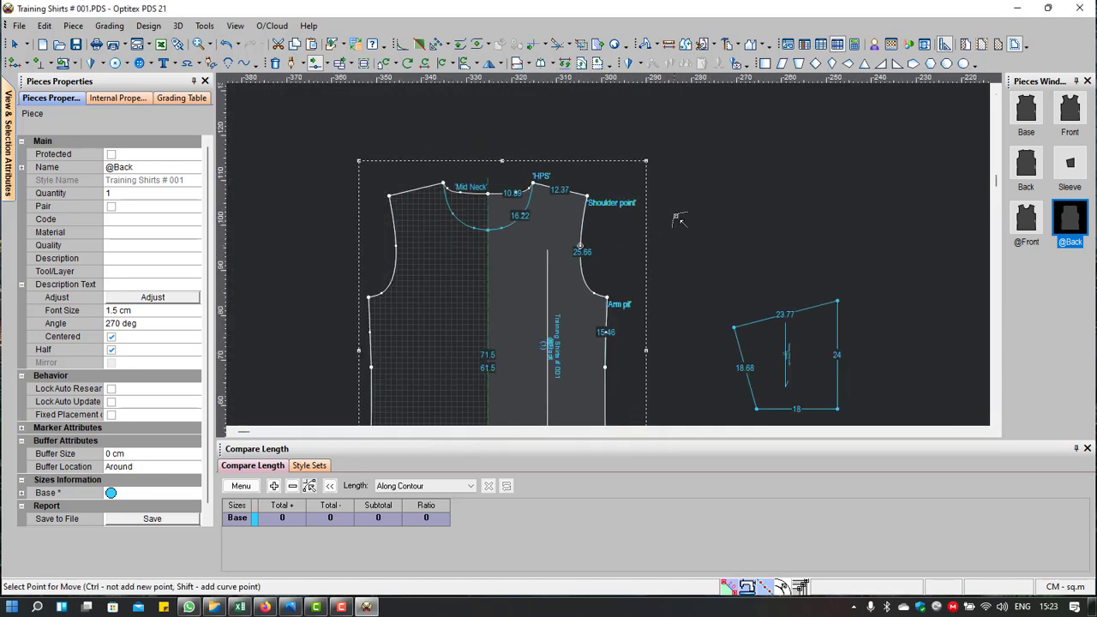
right_click(678, 220)
click(689, 225)
scroll(575, 298, down, 1)
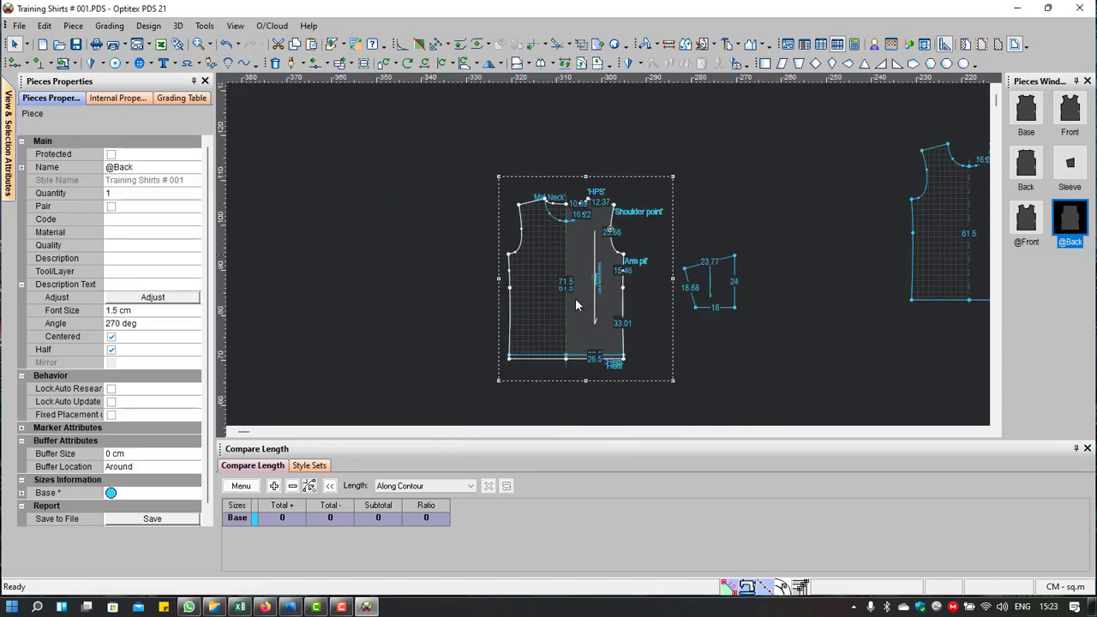
scroll(575, 299, down, 1)
drag(557, 229, 496, 229)
scroll(612, 295, up, 1)
scroll(612, 296, up, 1)
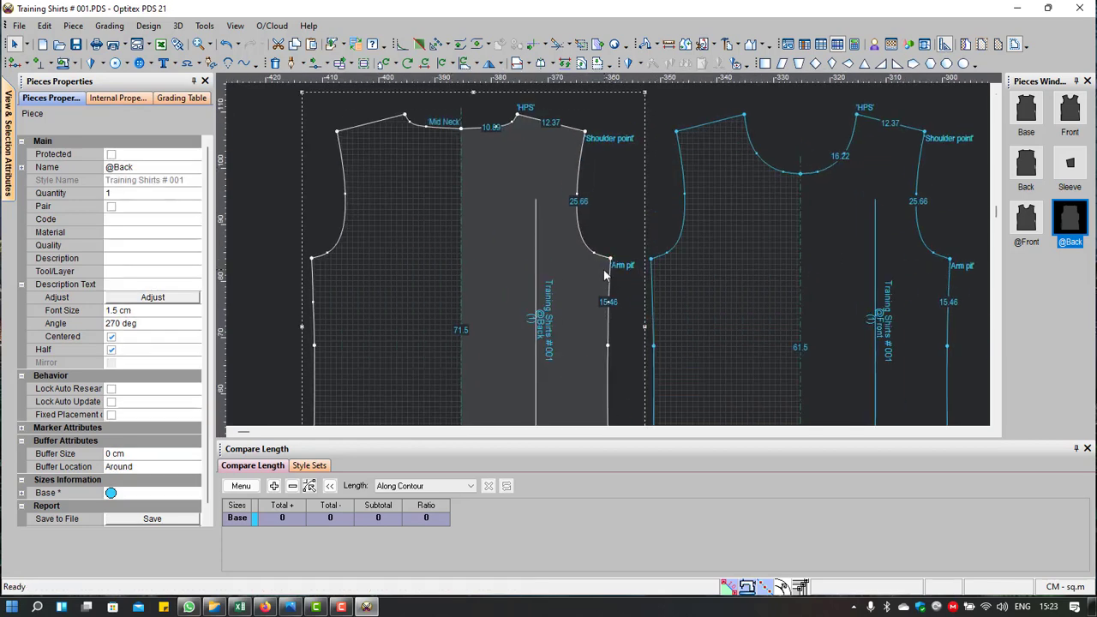
mouse_move(596, 287)
mouse_down()
mouse_move(642, 288)
mouse_move(562, 290)
mouse_up()
scroll(752, 306, down, 1)
scroll(743, 252, down, 1)
scroll(742, 253, up, 2)
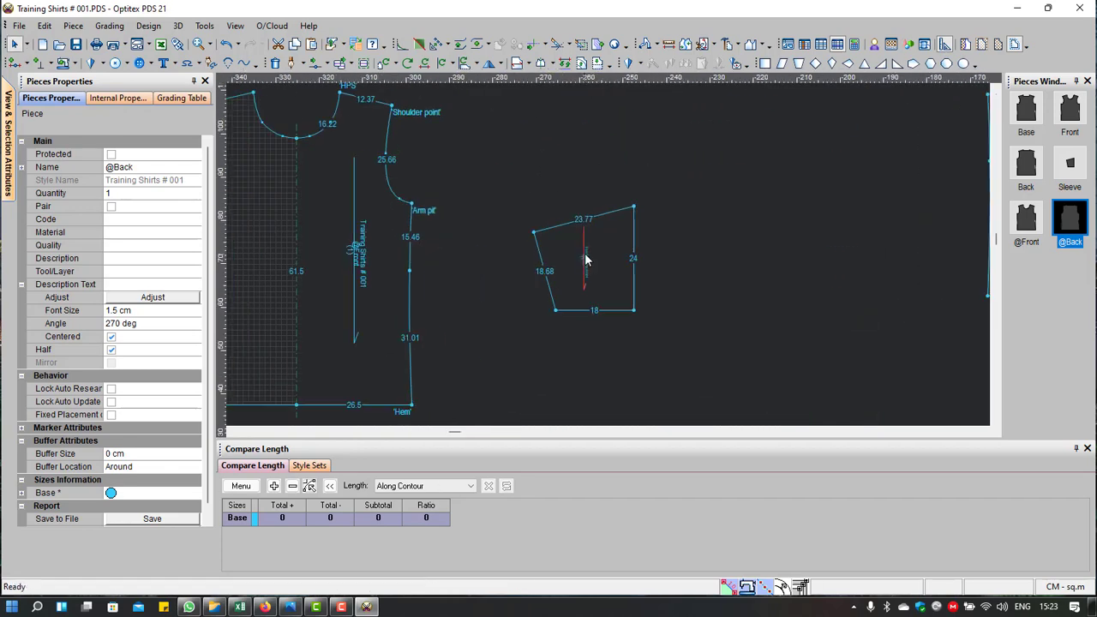
drag(563, 246, 498, 217)
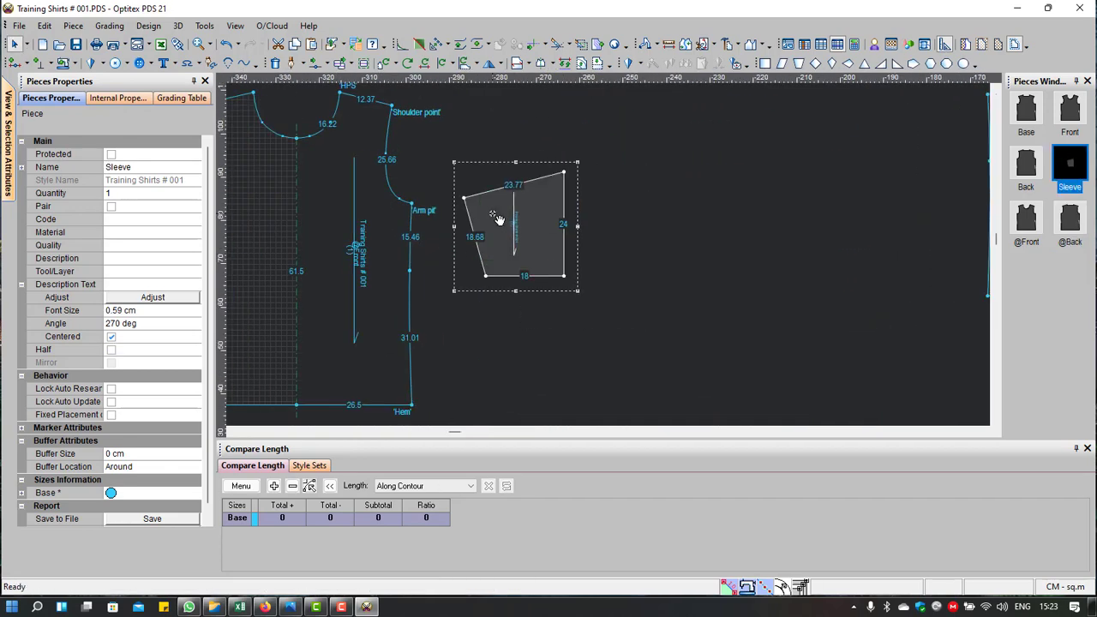
scroll(497, 218, down, 3)
scroll(492, 219, up, 2)
drag(610, 260, 627, 265)
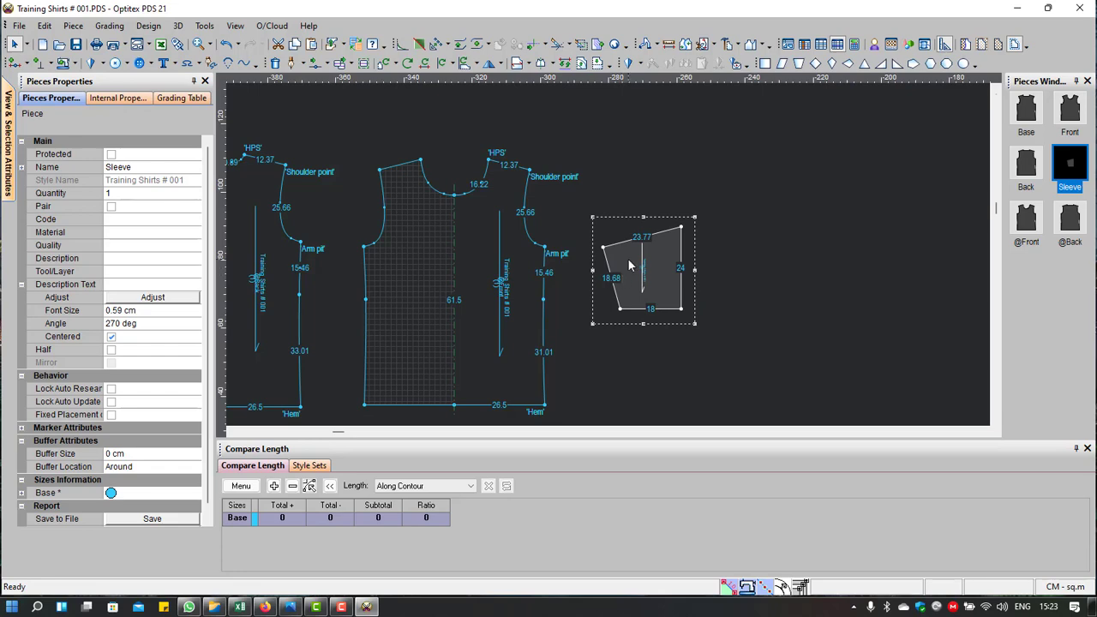
scroll(630, 266, down, 1)
scroll(609, 261, down, 1)
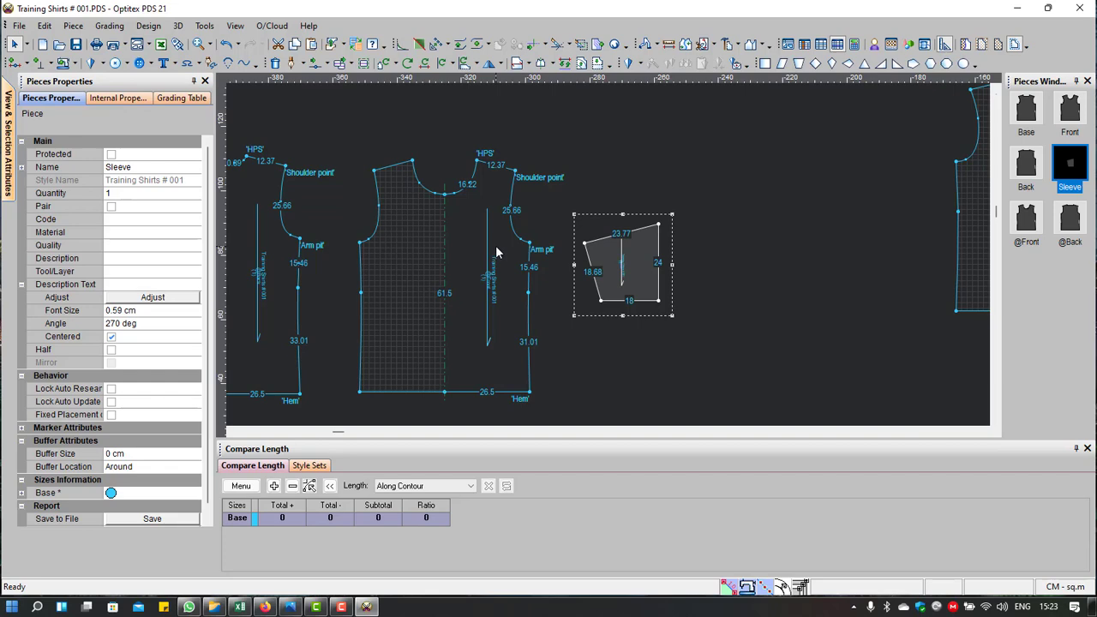
scroll(497, 253, down, 2)
scroll(496, 253, up, 2)
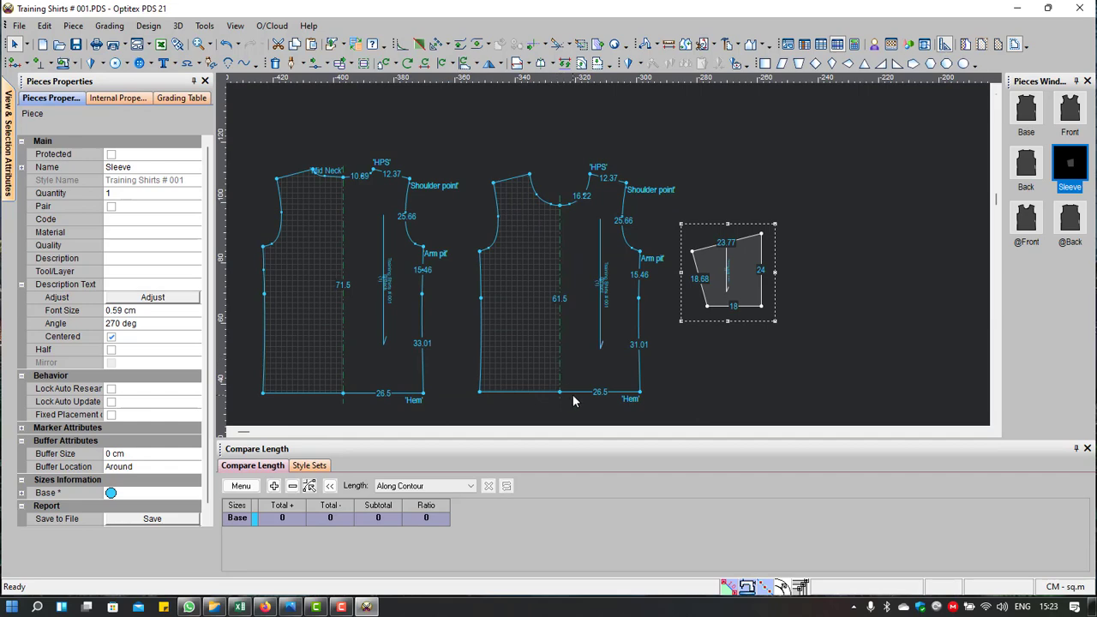
drag(708, 273, 729, 235)
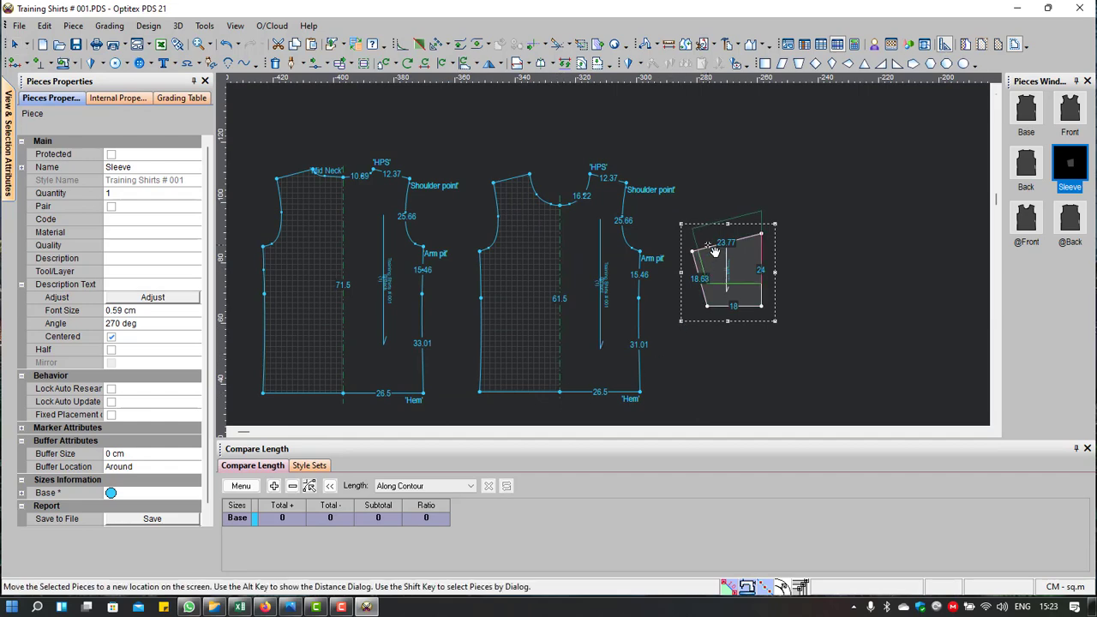
scroll(654, 219, up, 1)
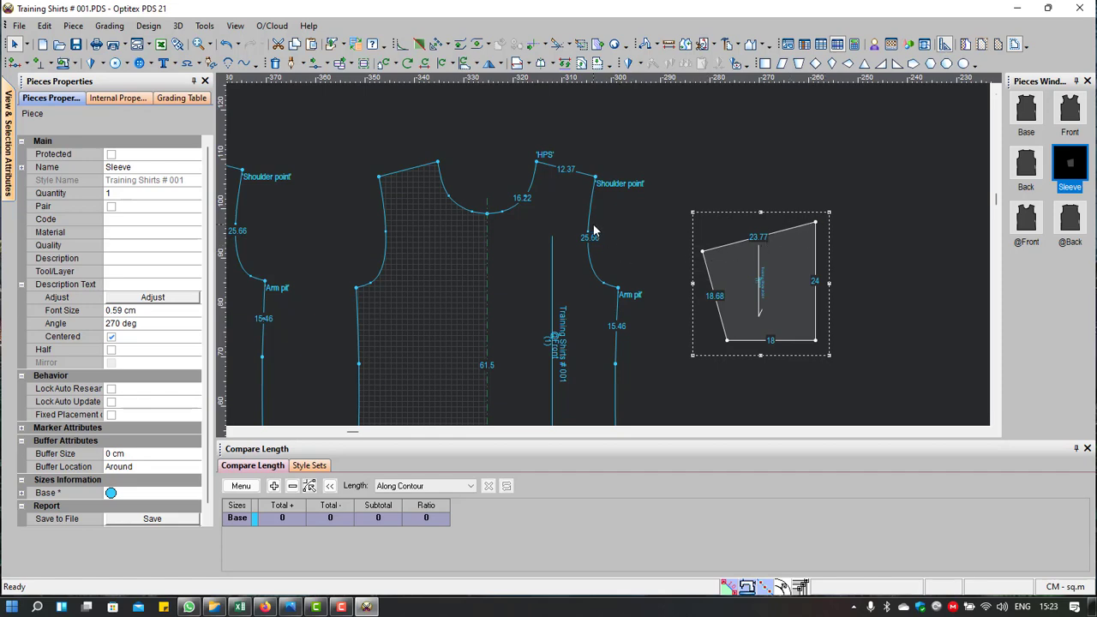
scroll(792, 246, up, 2)
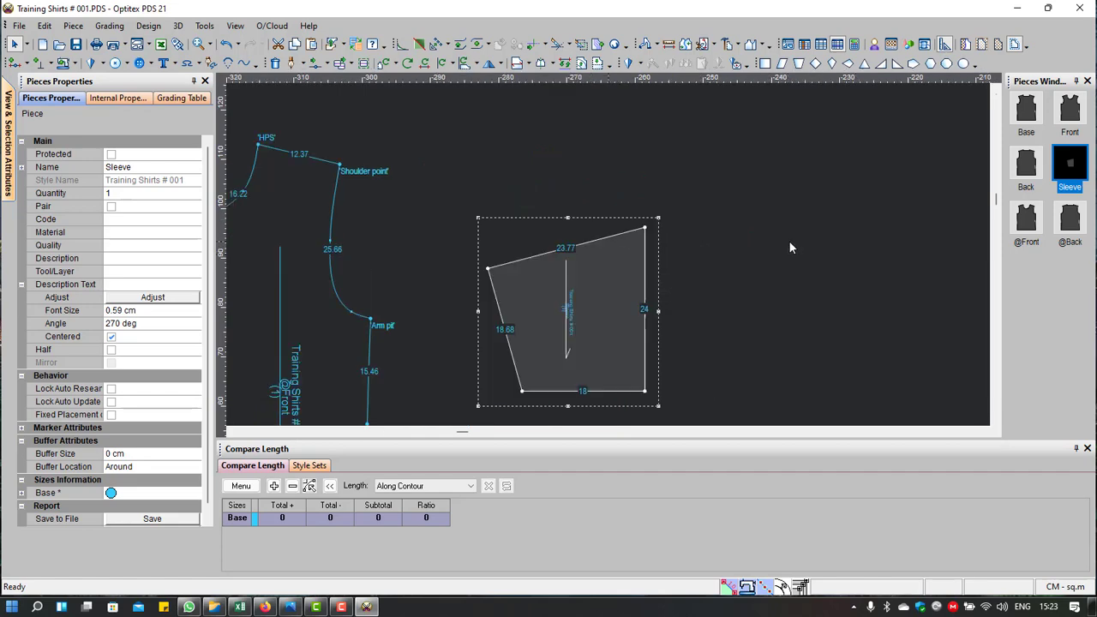
scroll(607, 253, up, 2)
Step: Mirror the Sleeve about its 24 cm right edge with the Half Line tool, forming a full symmetrical sleeve
key(m)
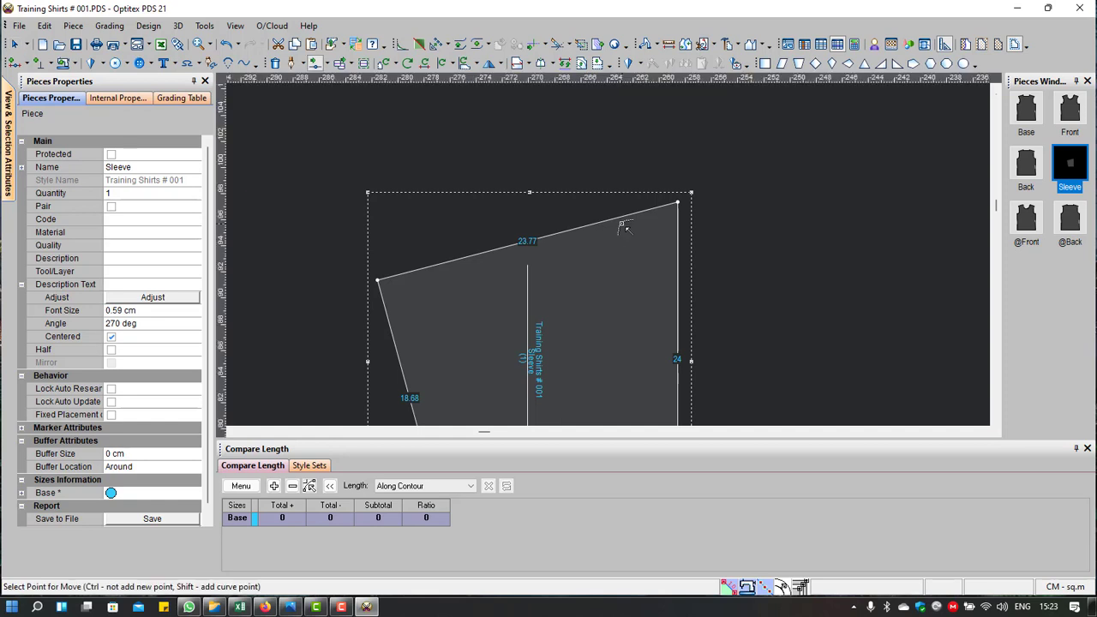
key(h)
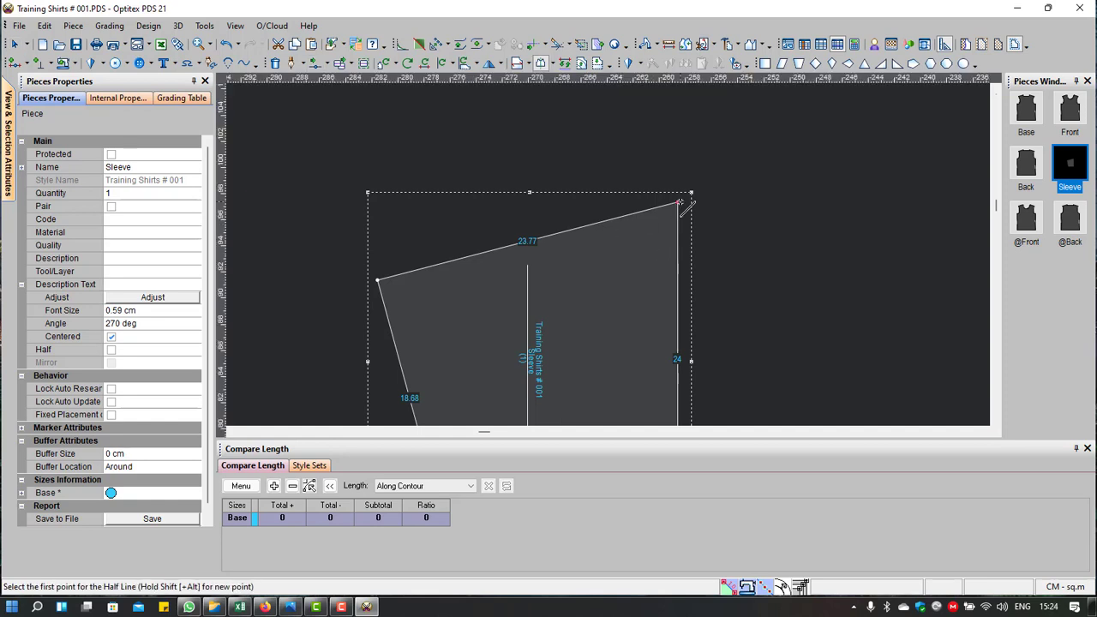
click(677, 203)
scroll(680, 344, down, 2)
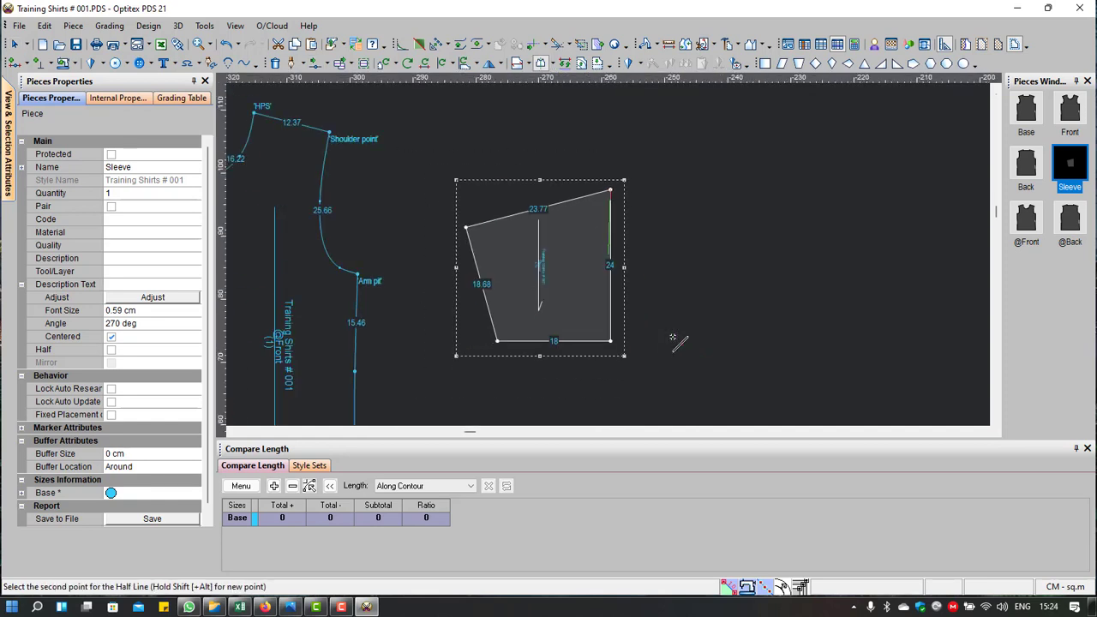
click(611, 341)
right_click(638, 133)
key(Escape)
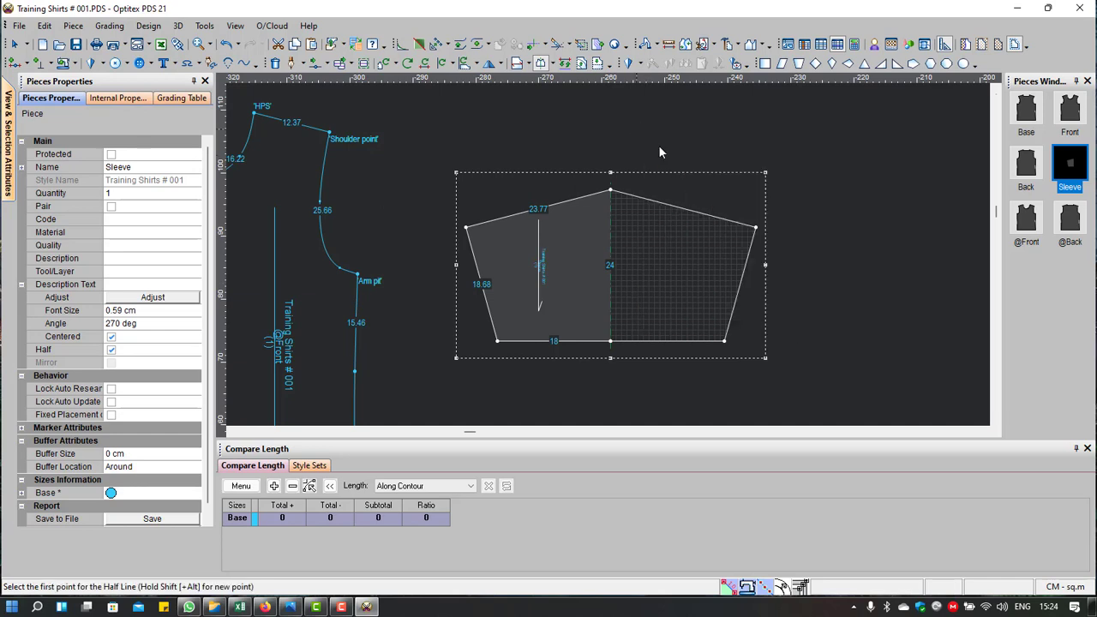
key(Escape)
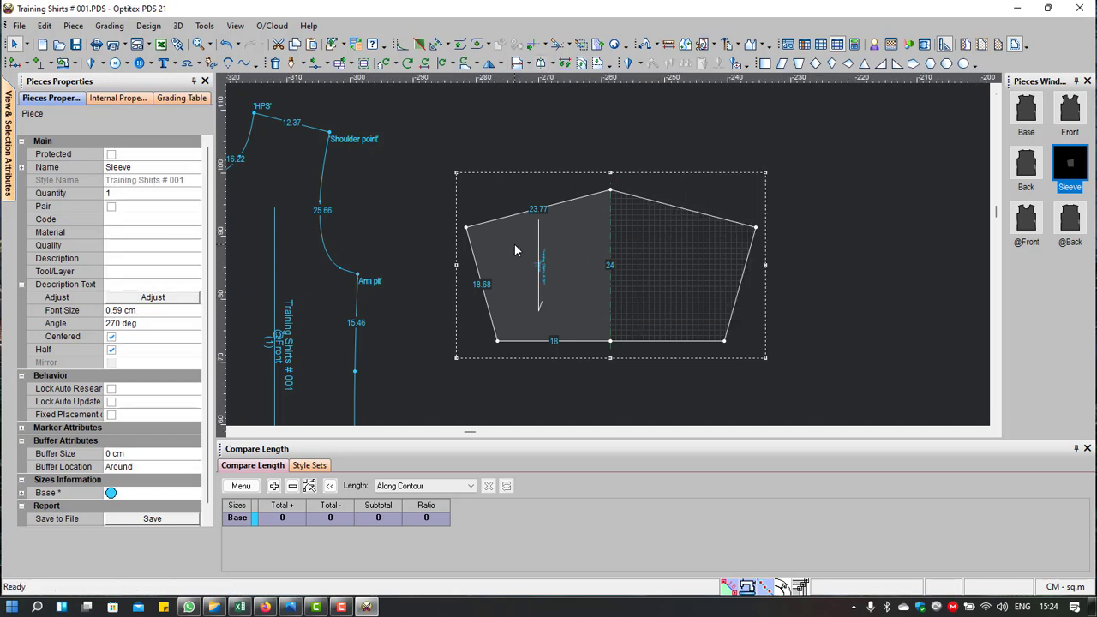
key(m)
scroll(583, 214, up, 3)
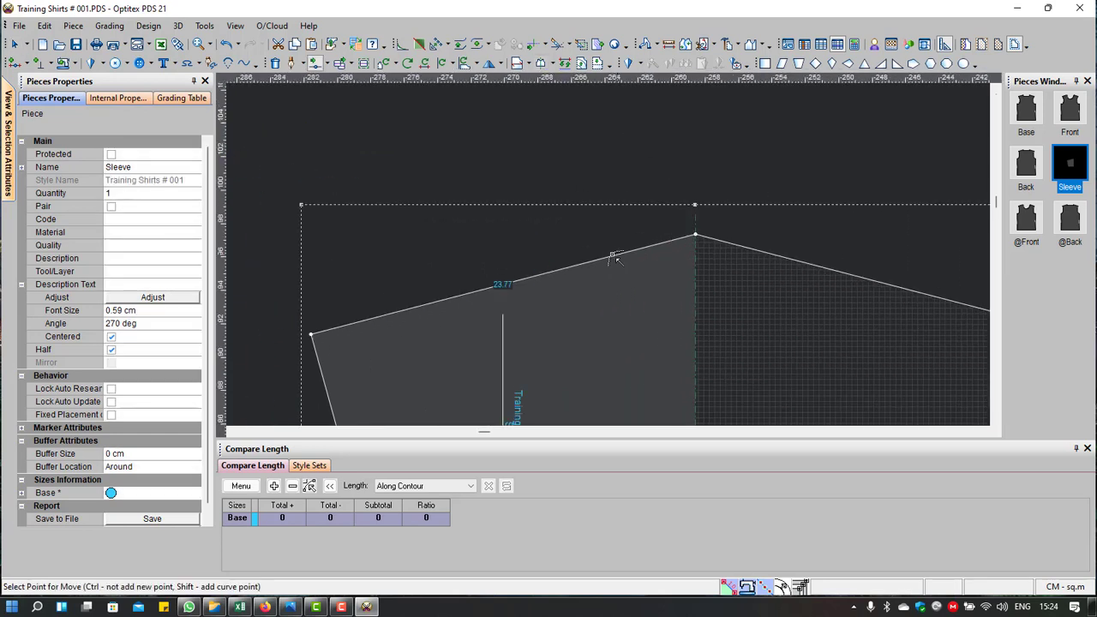
Step: Curve the sleeve cap by moving its top point and left corner point
click(680, 243)
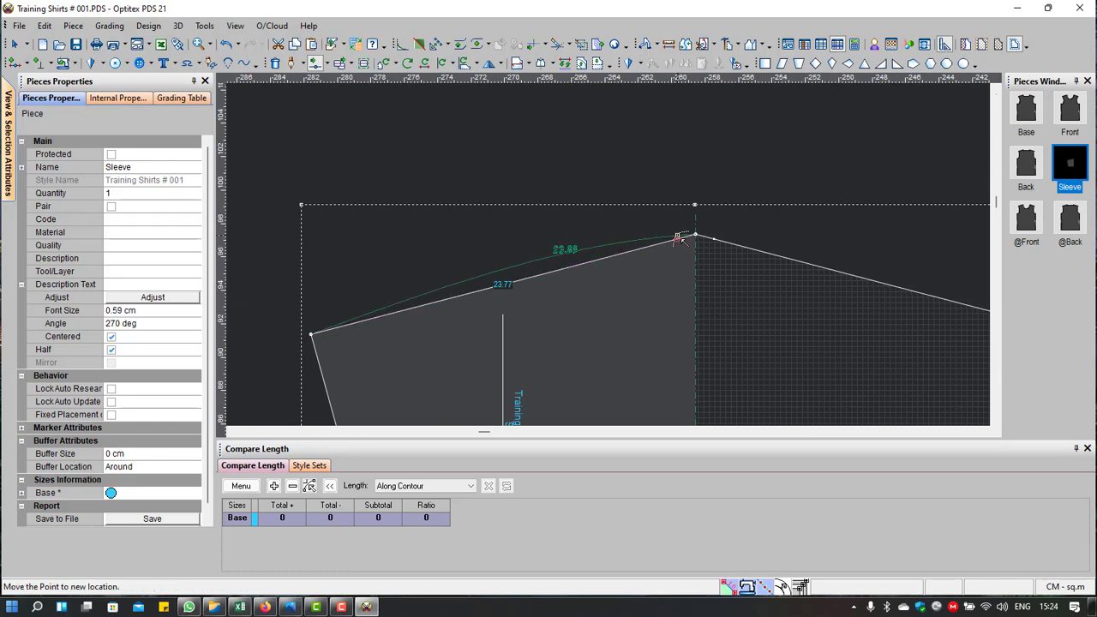
click(679, 239)
click(500, 392)
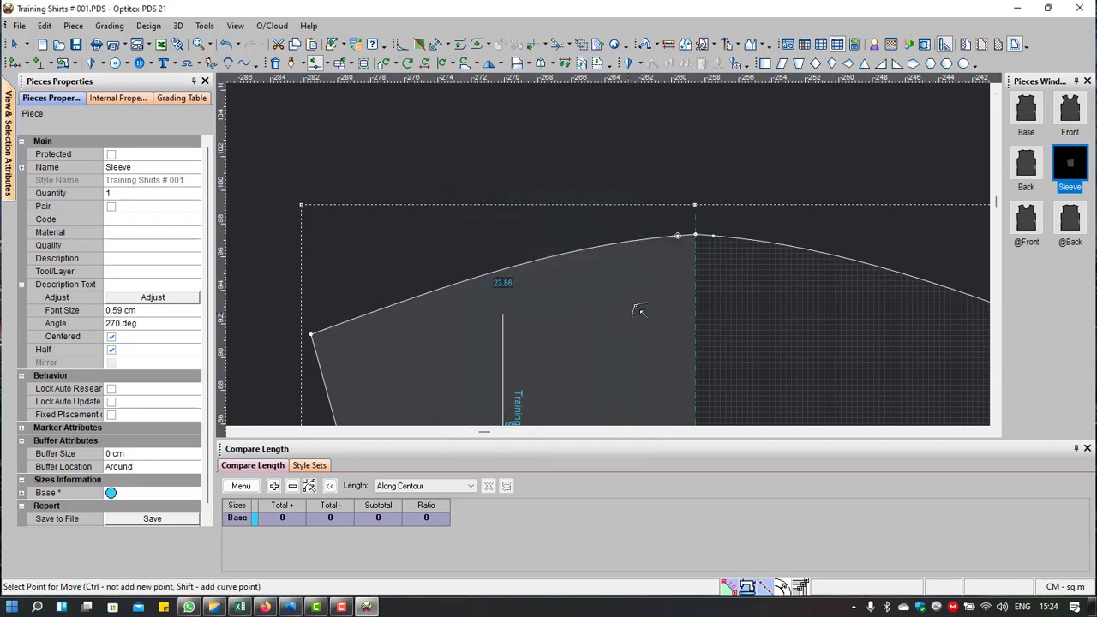
scroll(698, 278, down, 2)
scroll(582, 240, down, 2)
scroll(592, 249, down, 1)
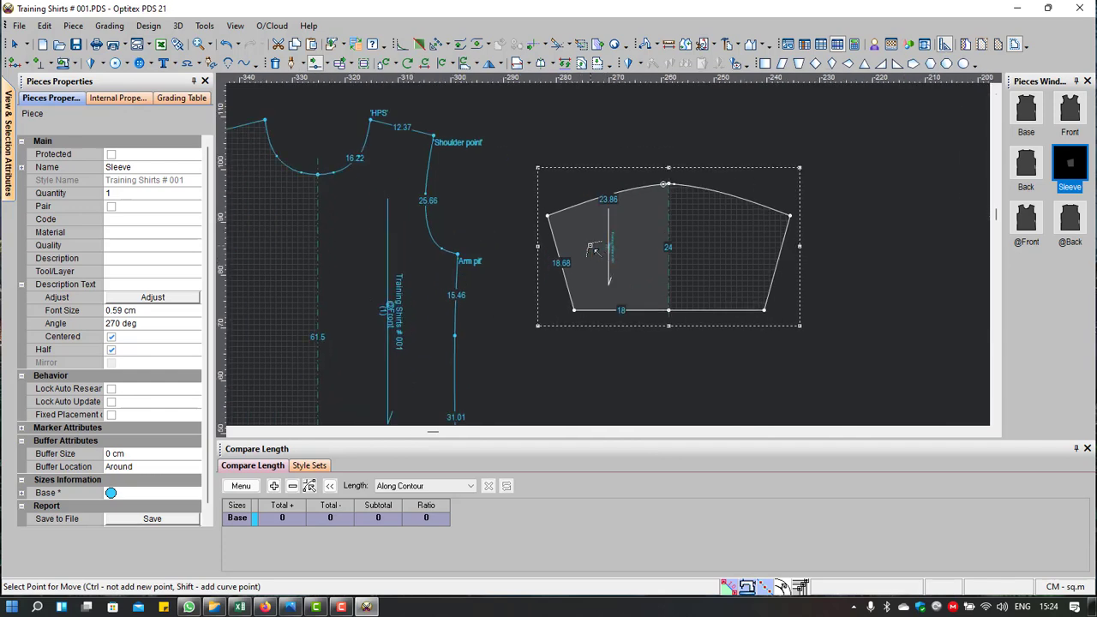
click(549, 217)
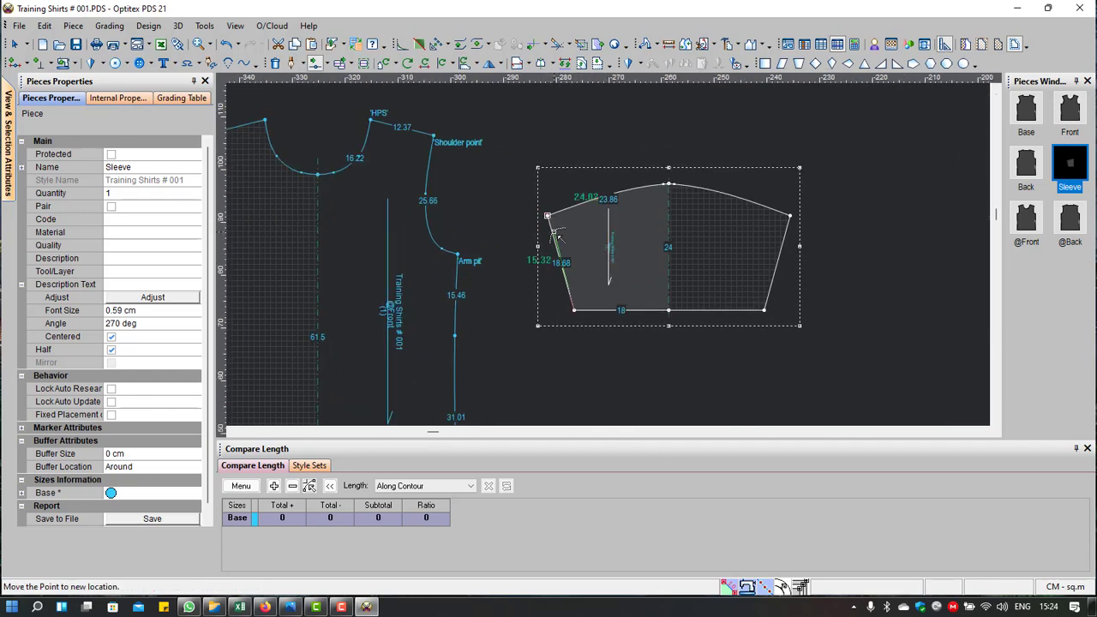
click(556, 249)
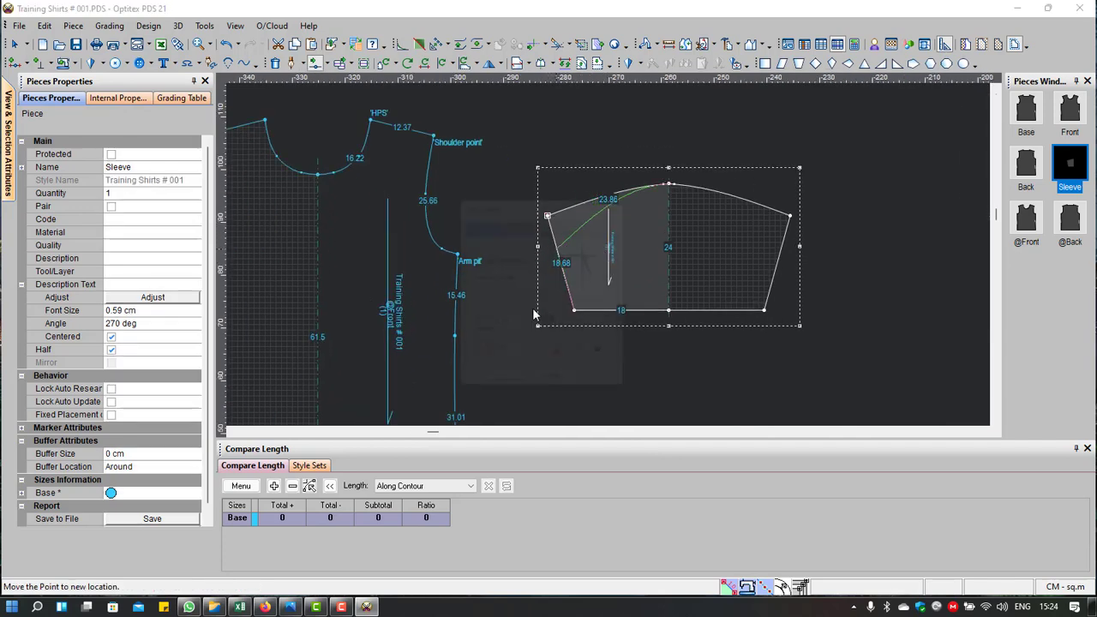
click(504, 392)
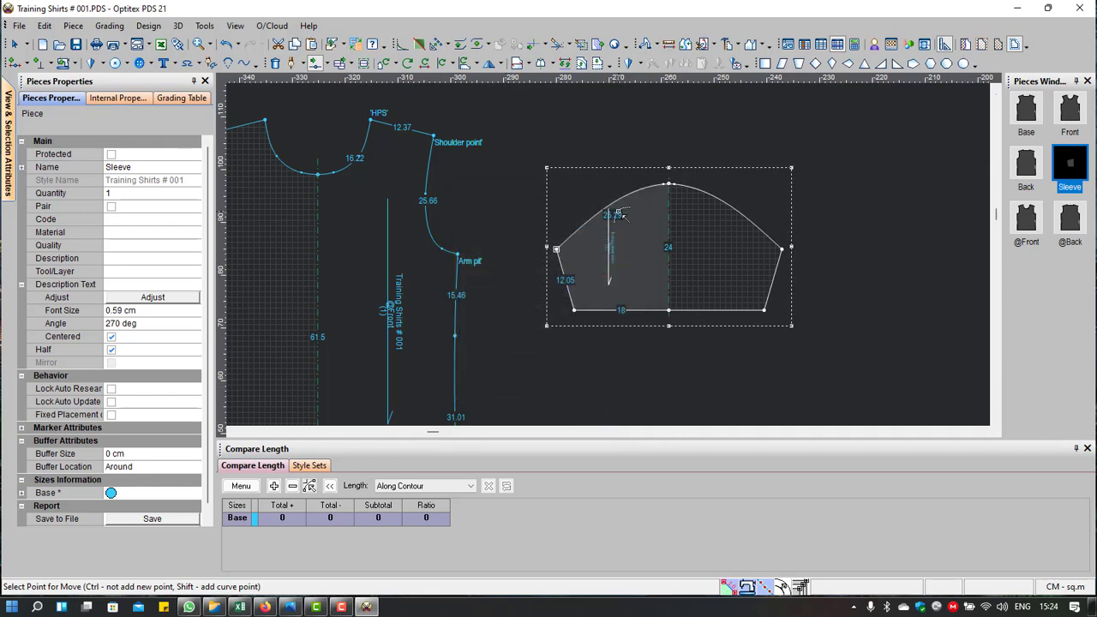
Step: Move one more cap point to finish the 25.1 cap curve, then return to the Select tool
scroll(621, 216, up, 1)
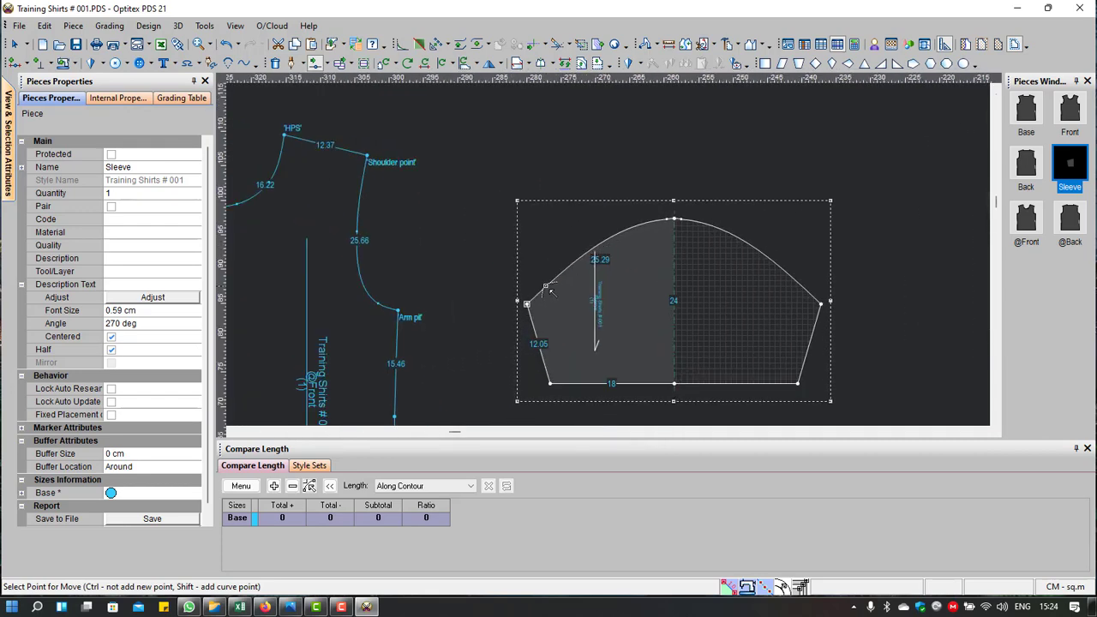
click(548, 286)
click(551, 303)
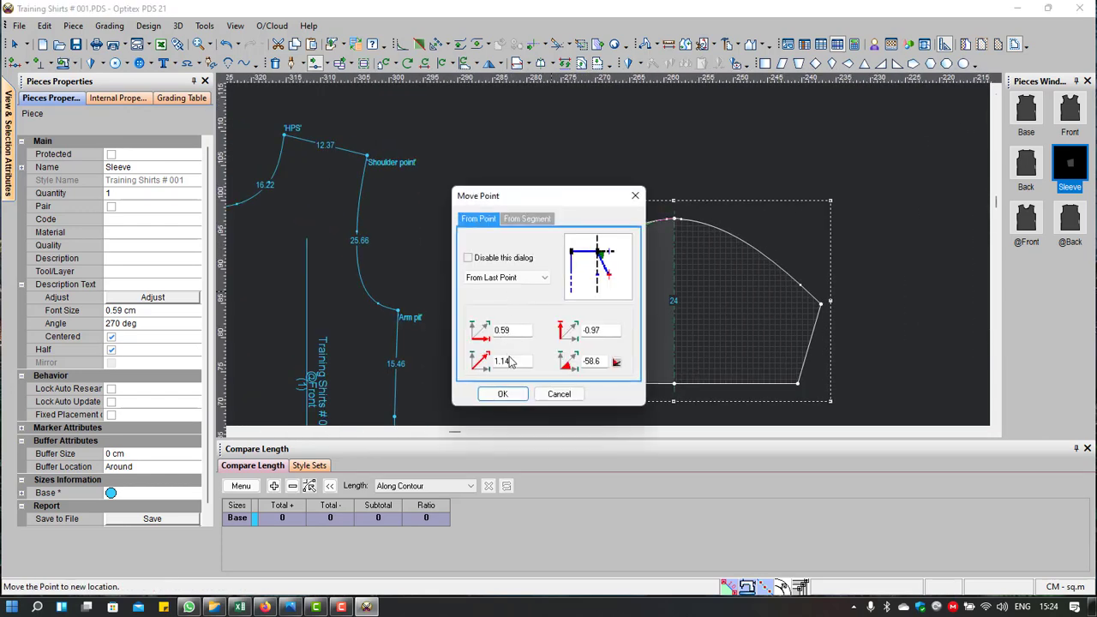
click(558, 392)
right_click(574, 181)
click(591, 181)
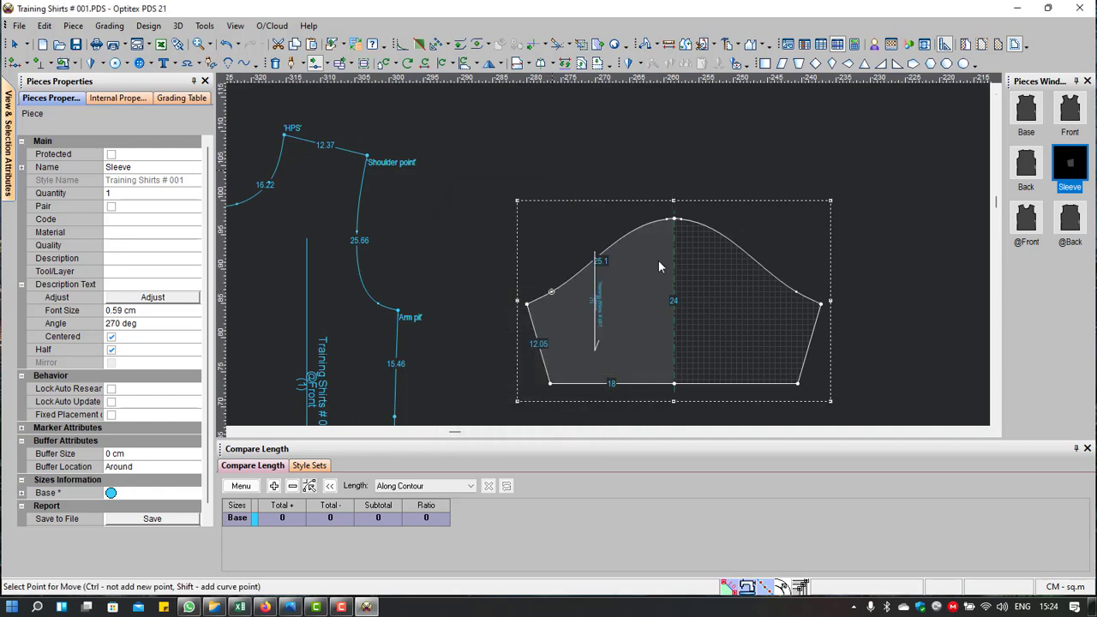
scroll(604, 268, up, 2)
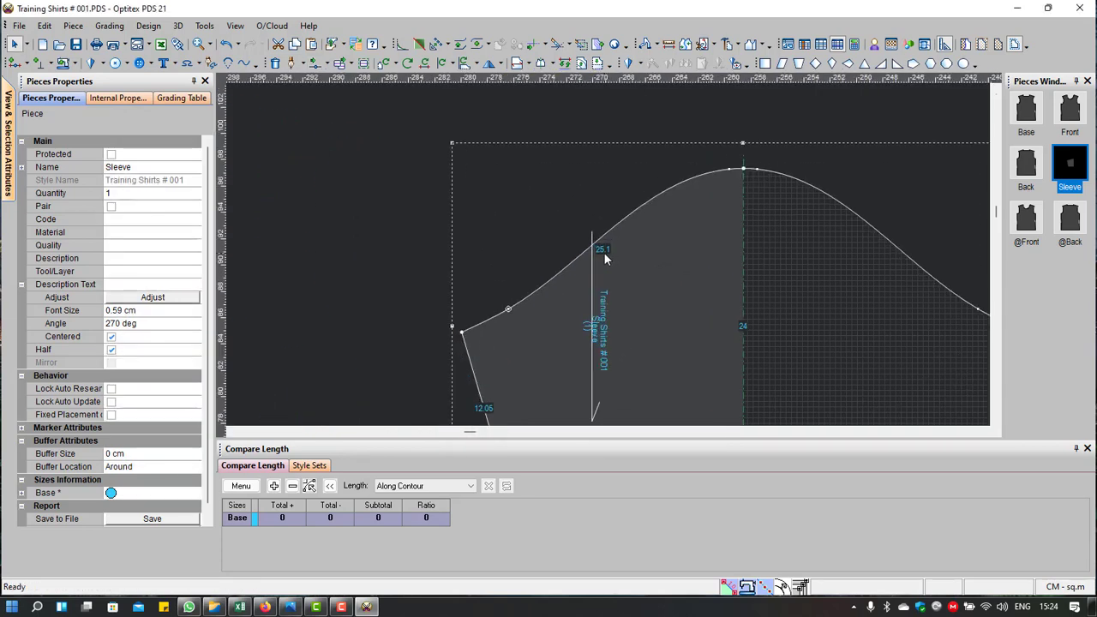
scroll(607, 257, down, 3)
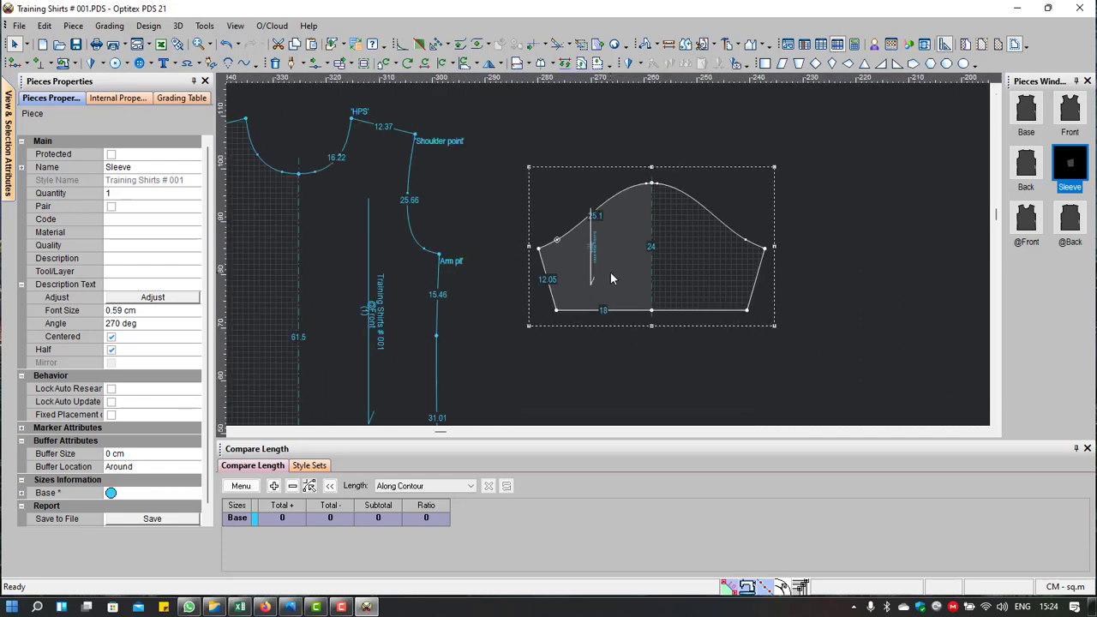
scroll(626, 258, up, 1)
scroll(626, 258, up, 1)
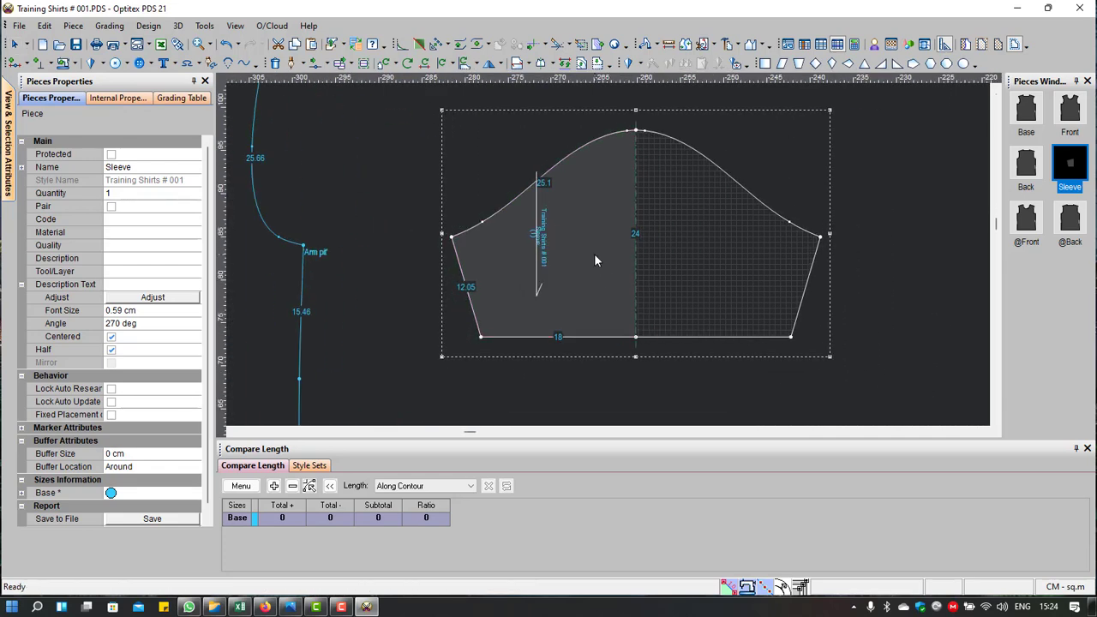
scroll(594, 255, down, 2)
scroll(598, 261, up, 1)
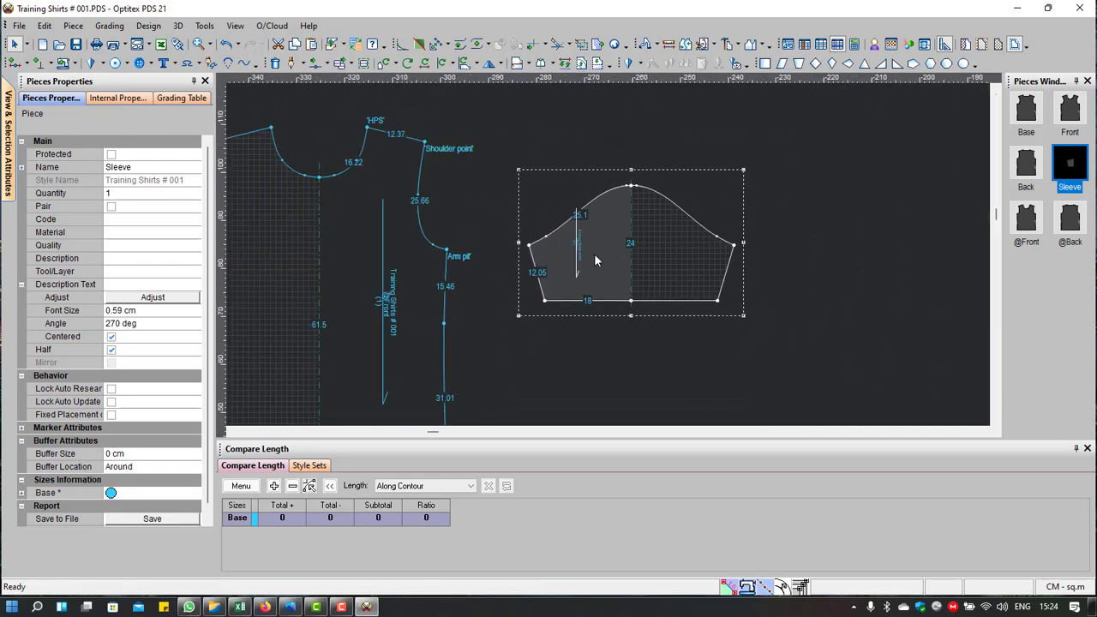
Step: Measure the sleeve width between underarm corners (41.99) and bring up the MESW117 ORION TSHIRT spec sheet
click(668, 43)
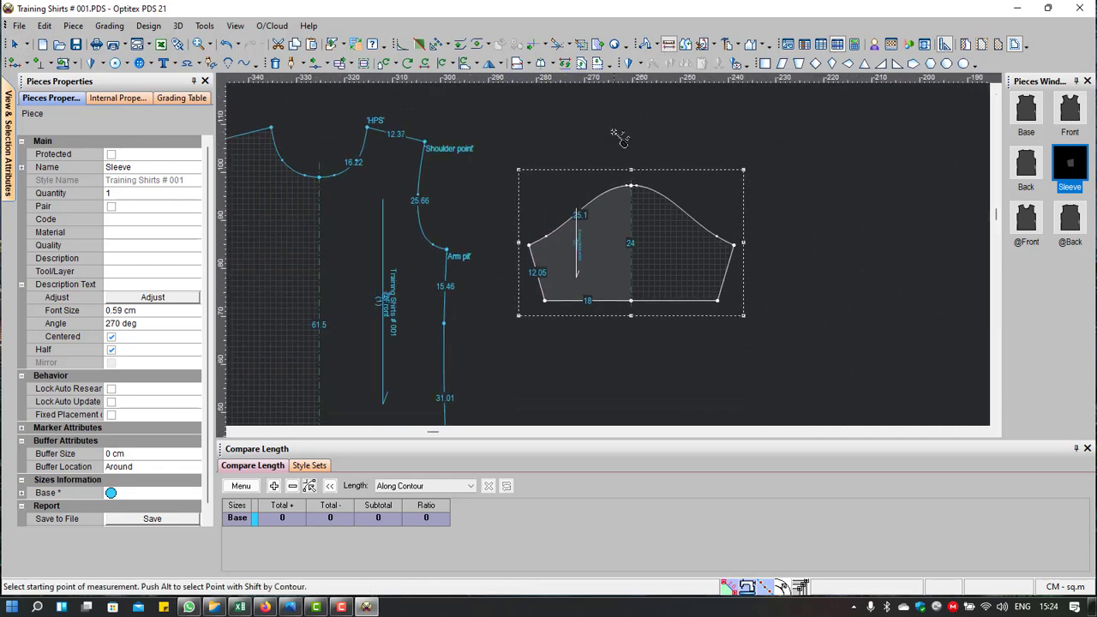
click(530, 247)
click(735, 247)
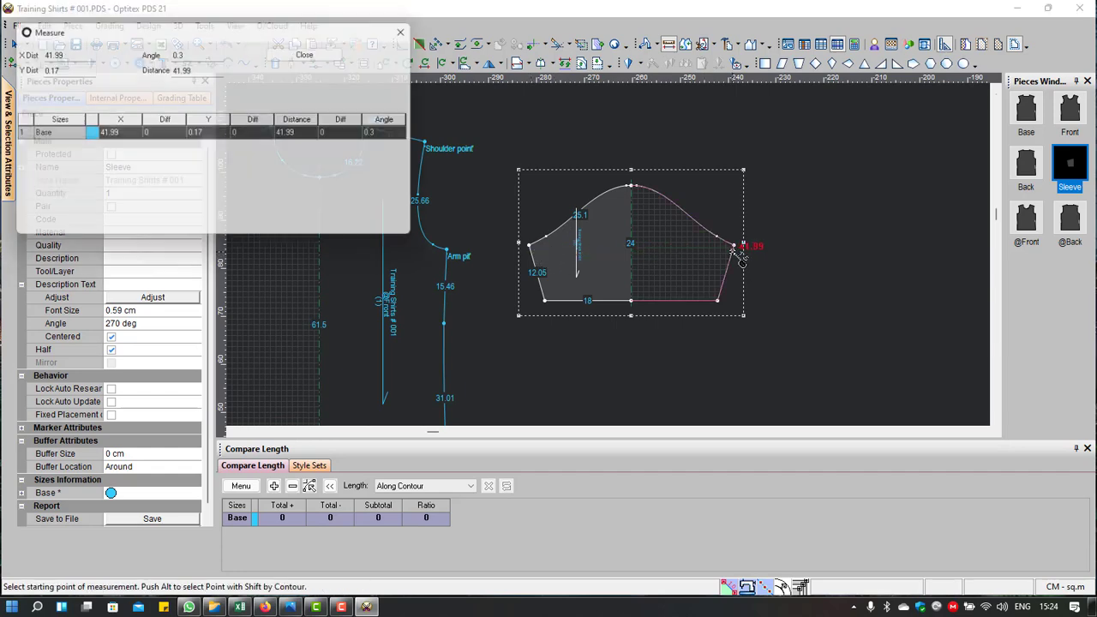
click(306, 53)
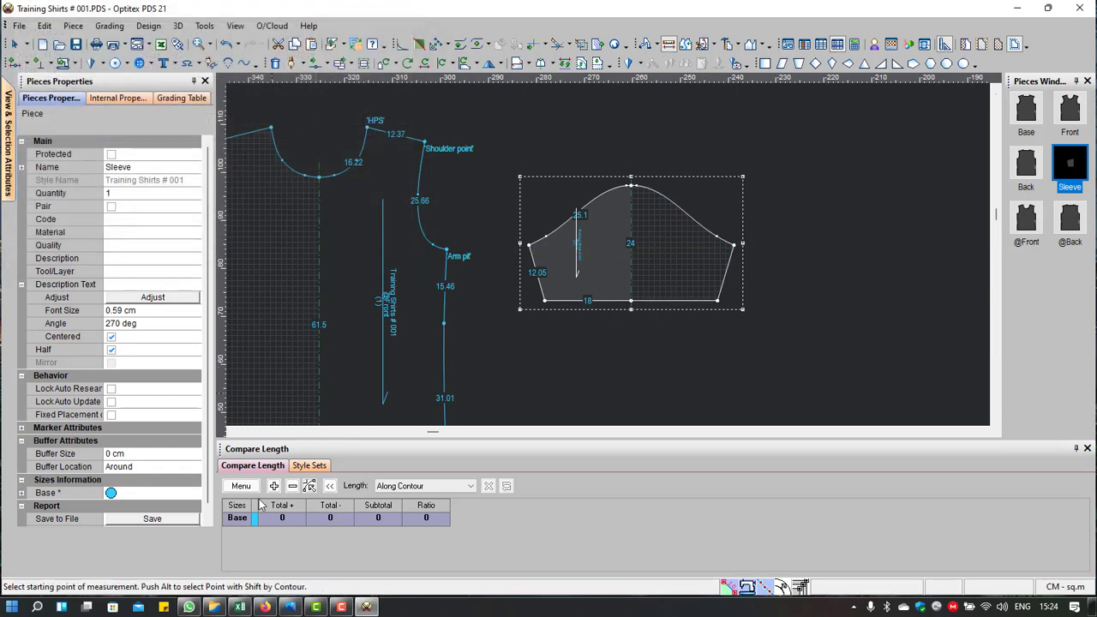
click(239, 606)
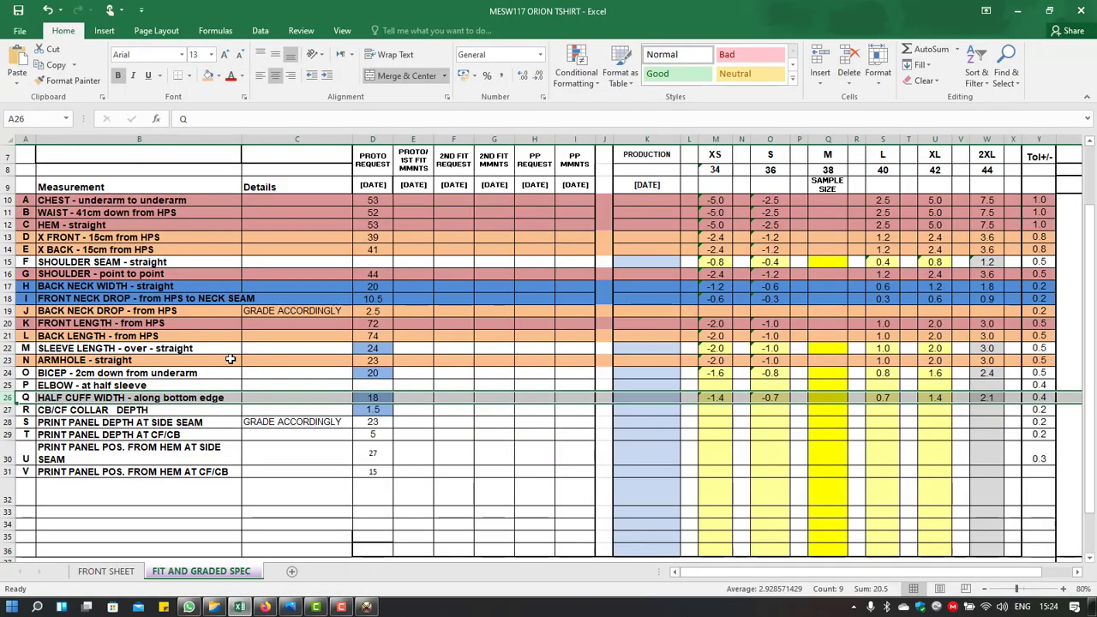
Step: Fill row 24 (BICEP - 2cm down from underarm) yellow, then minimize Excel
click(7, 372)
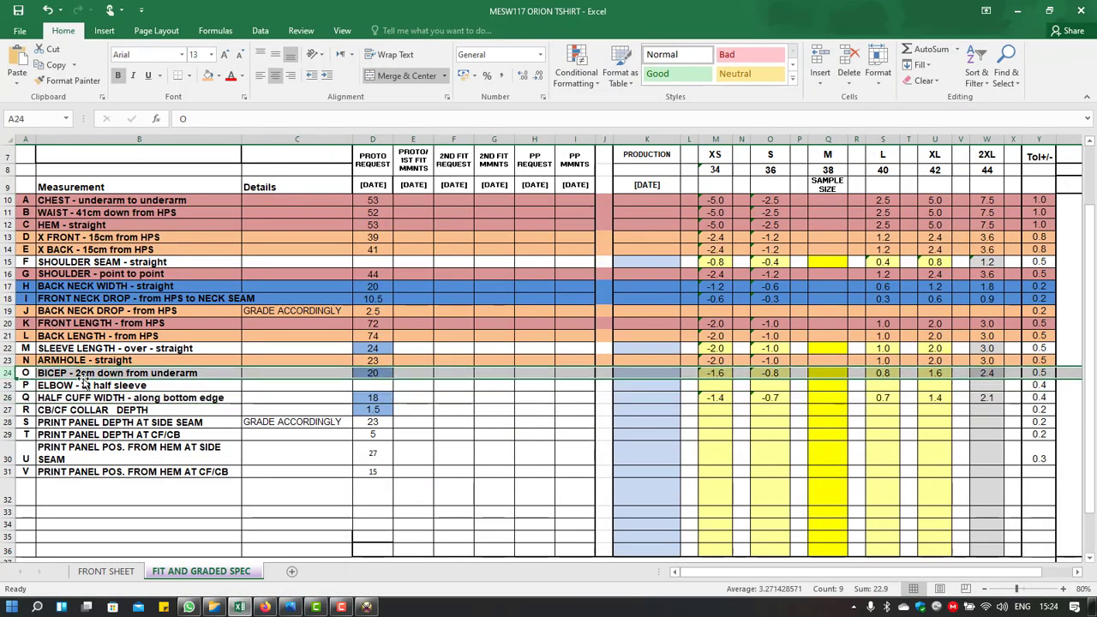
click(219, 75)
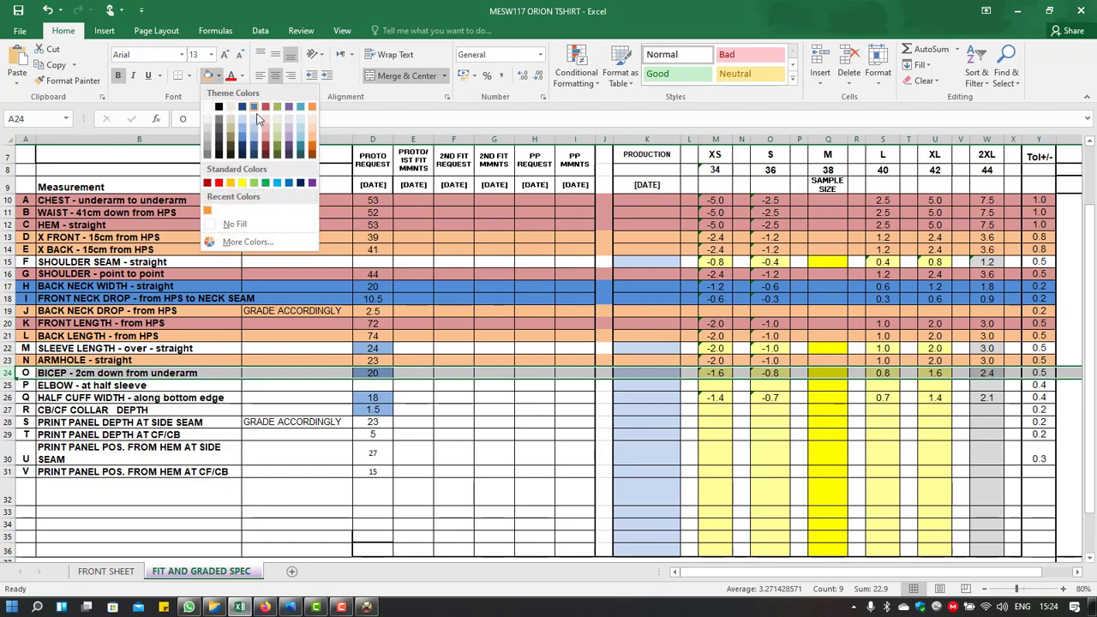
click(243, 183)
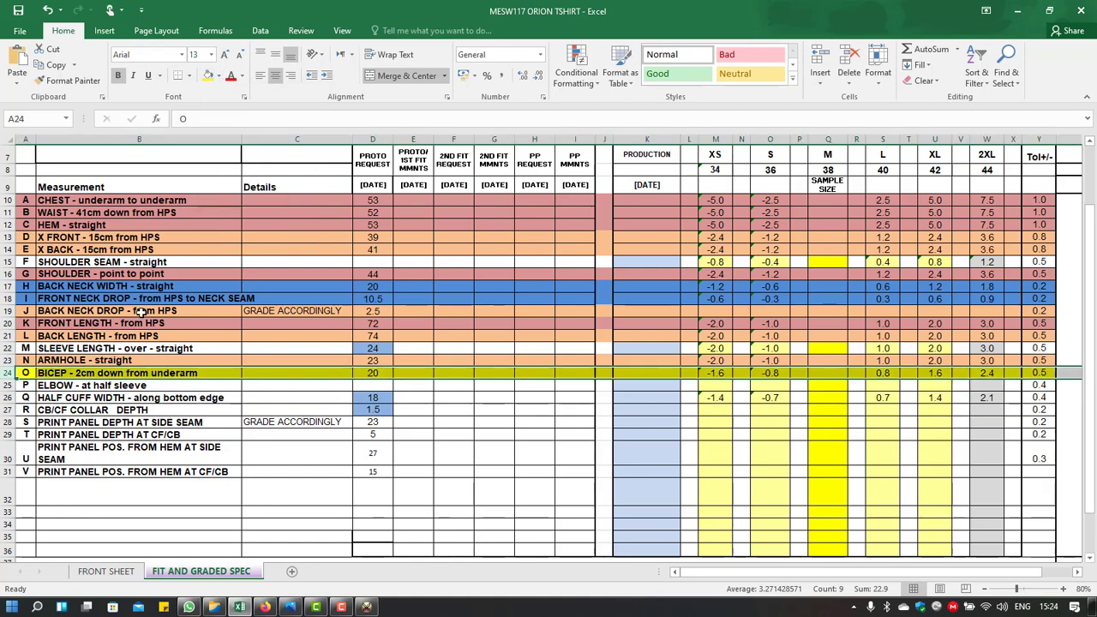
click(55, 371)
key(Down)
key(Down)
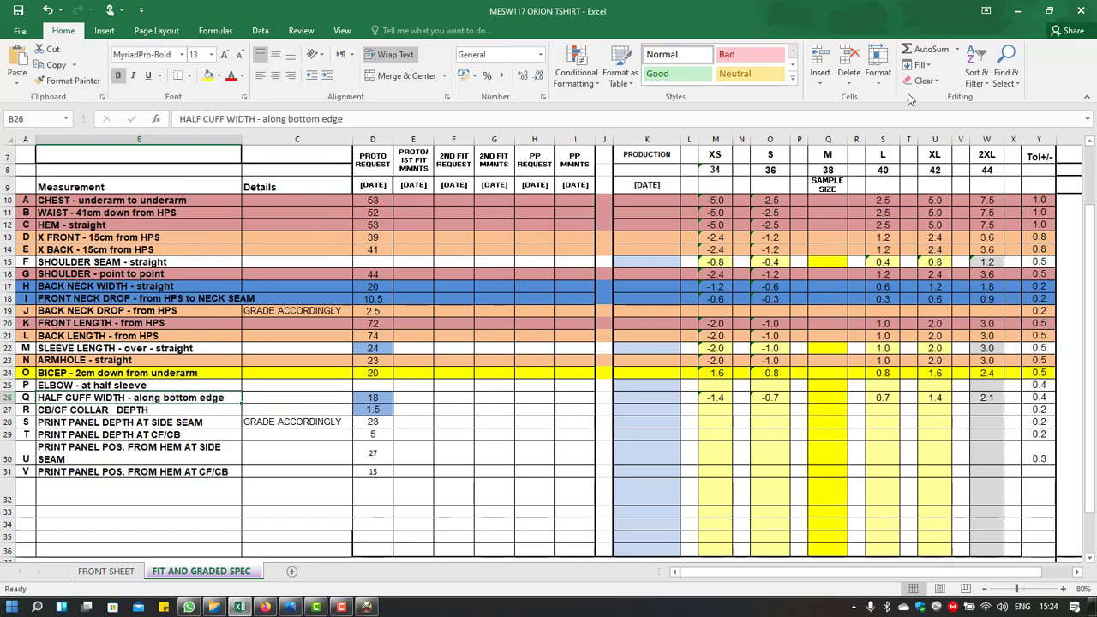
click(1017, 10)
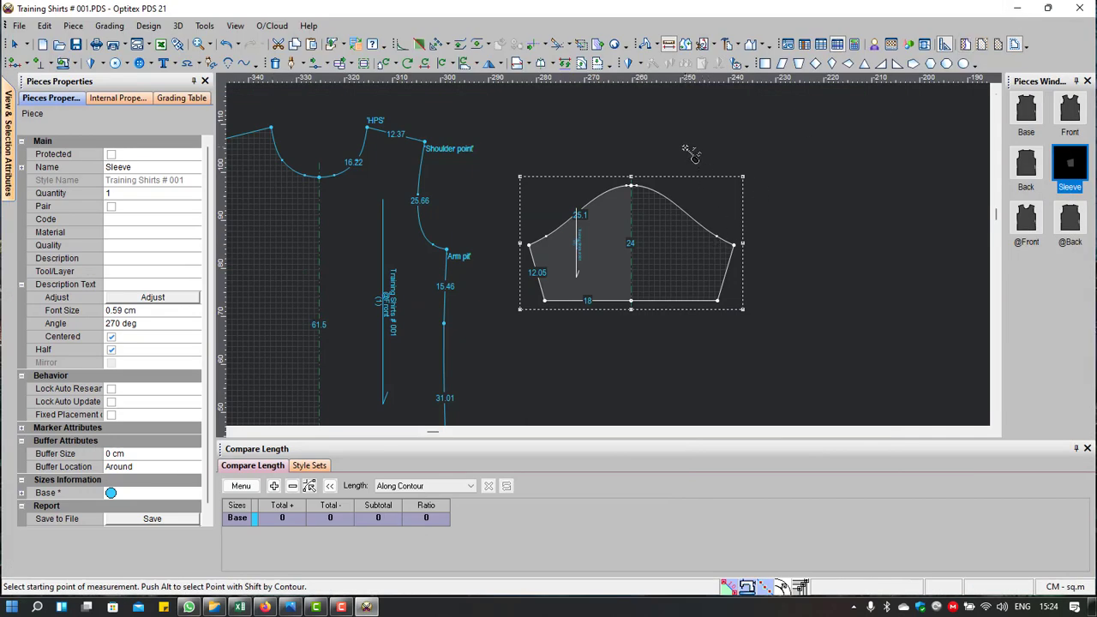
Step: Re-measure the sleeve width across its underarm corners, now 42.05
scroll(604, 273, up, 2)
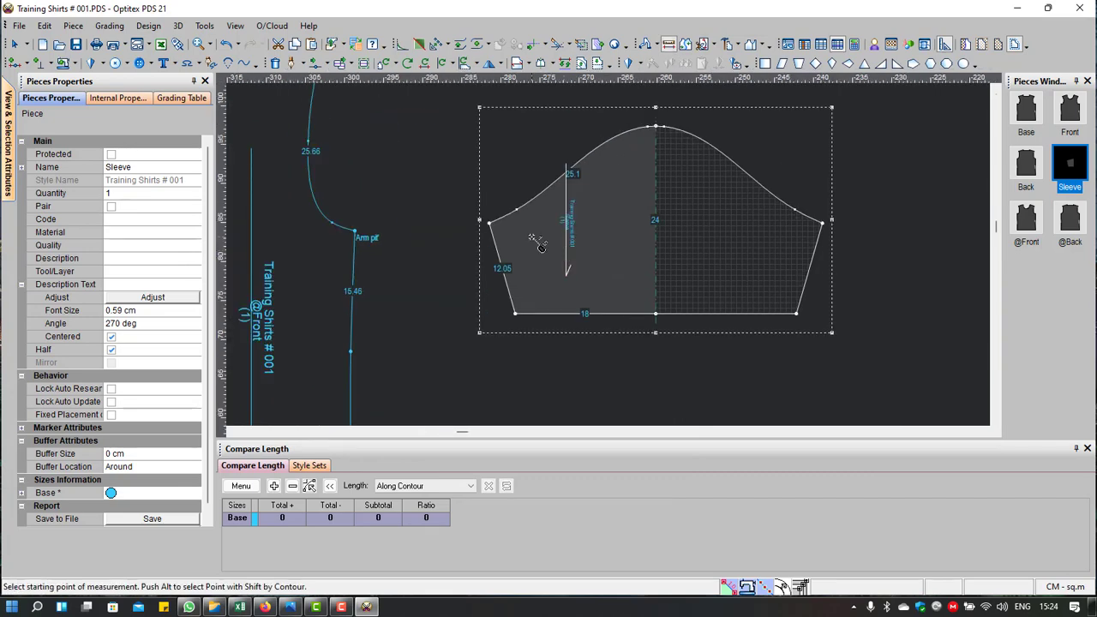
click(492, 231)
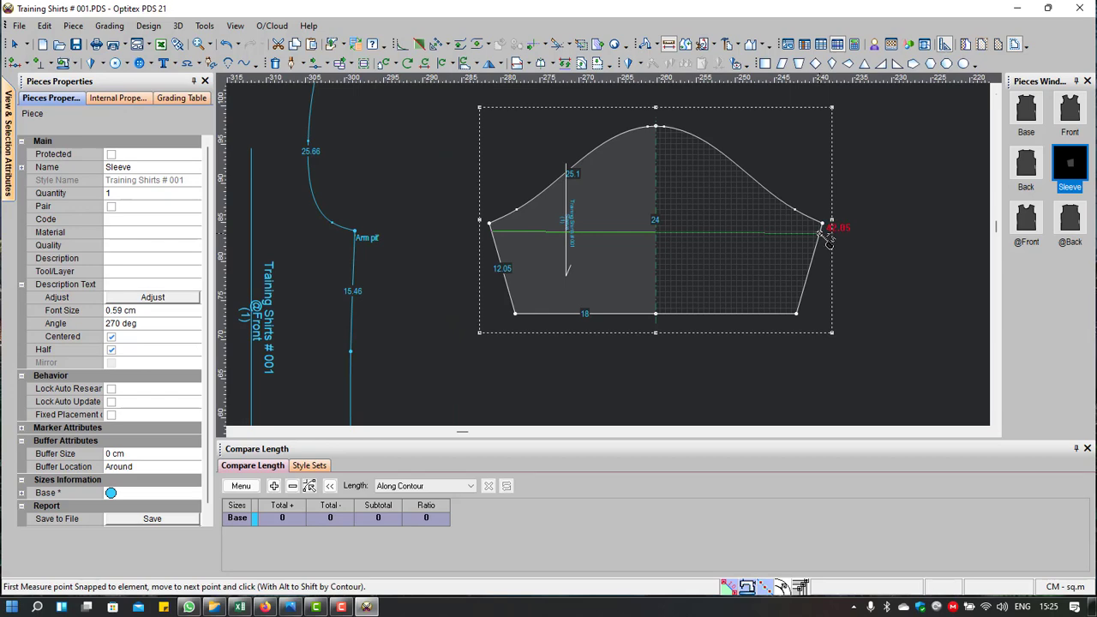
click(827, 239)
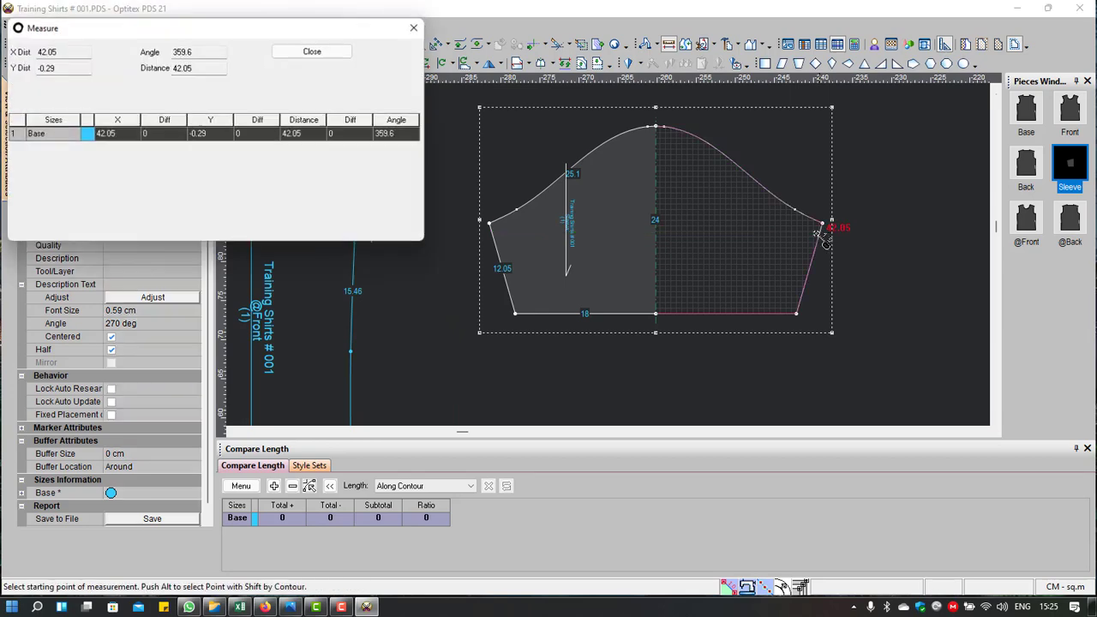
click(314, 53)
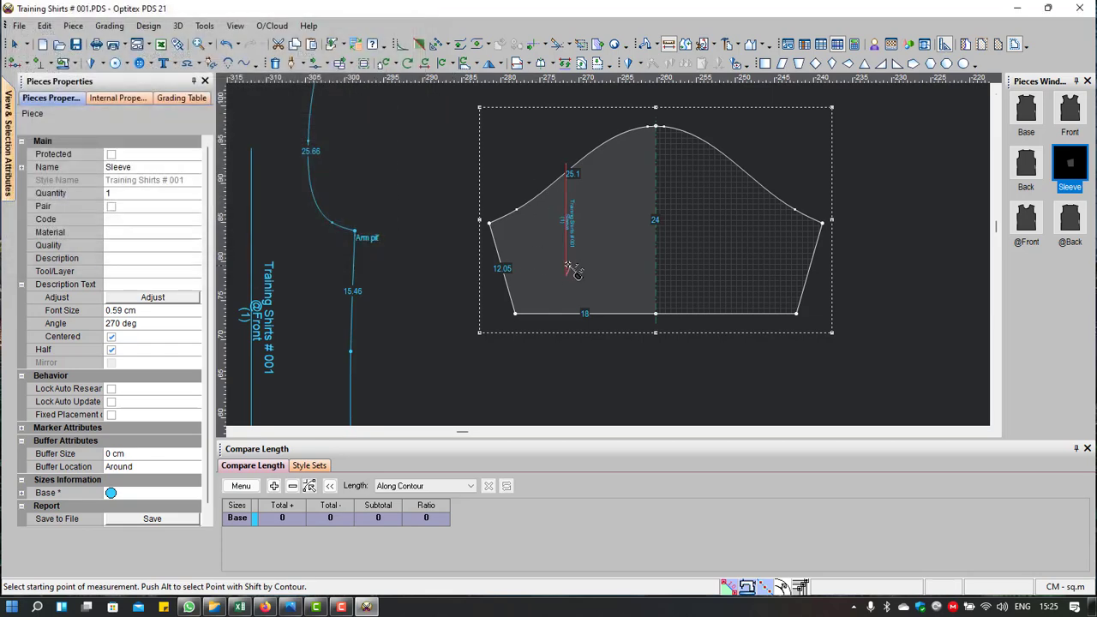
Step: Select the sleeve's left underarm corner and enter a move of X 1, Y 0
scroll(623, 245, down, 2)
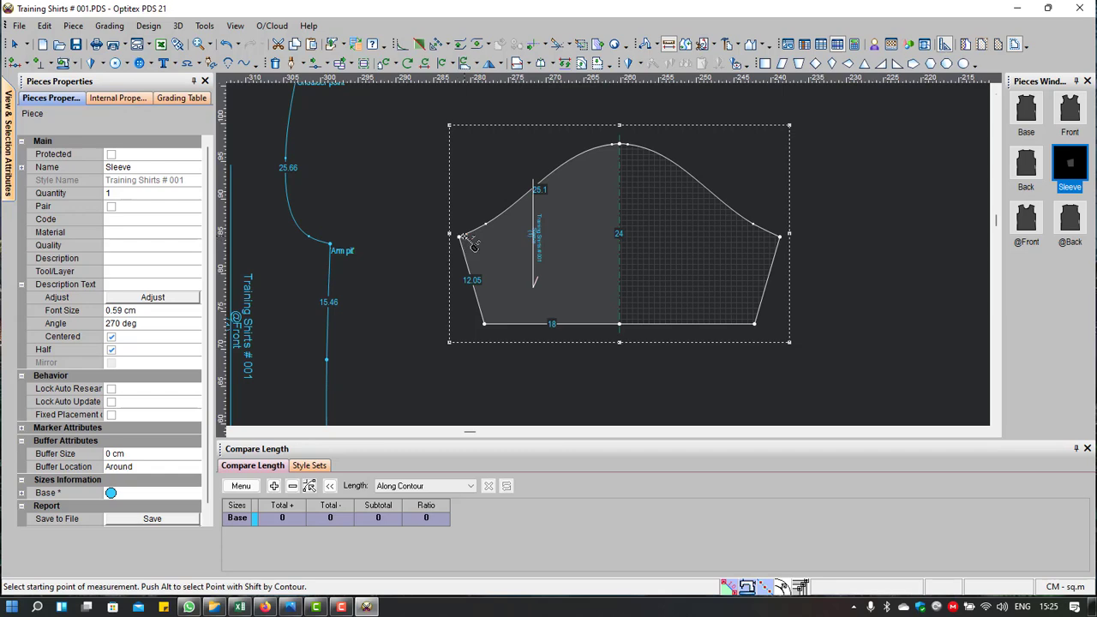
drag(446, 213, 518, 272)
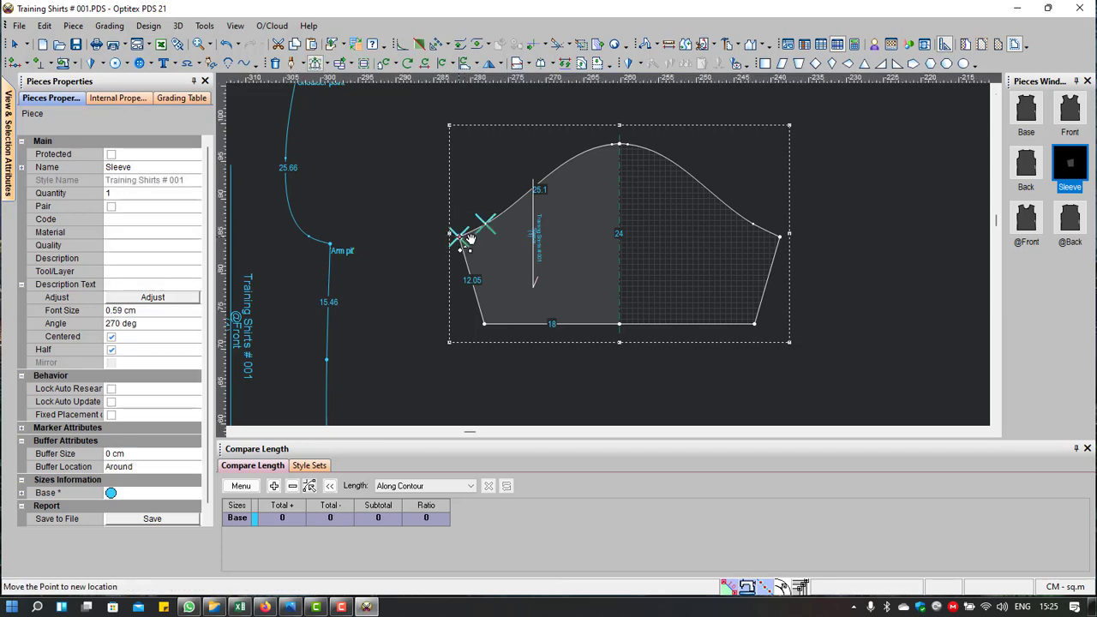
drag(469, 239, 490, 238)
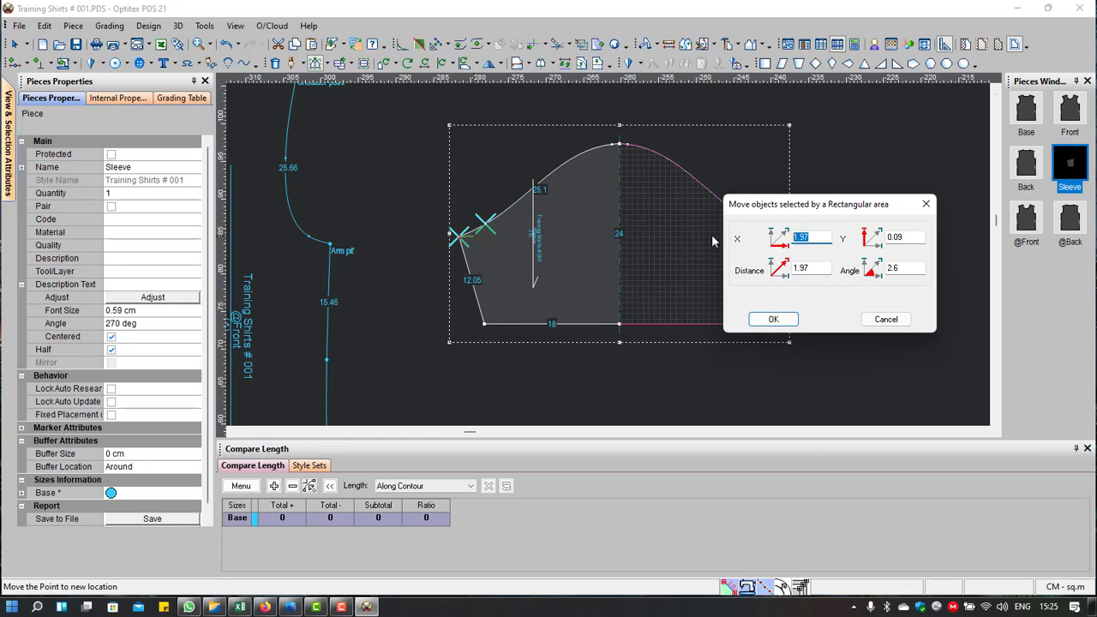
text(1)
key(Tab)
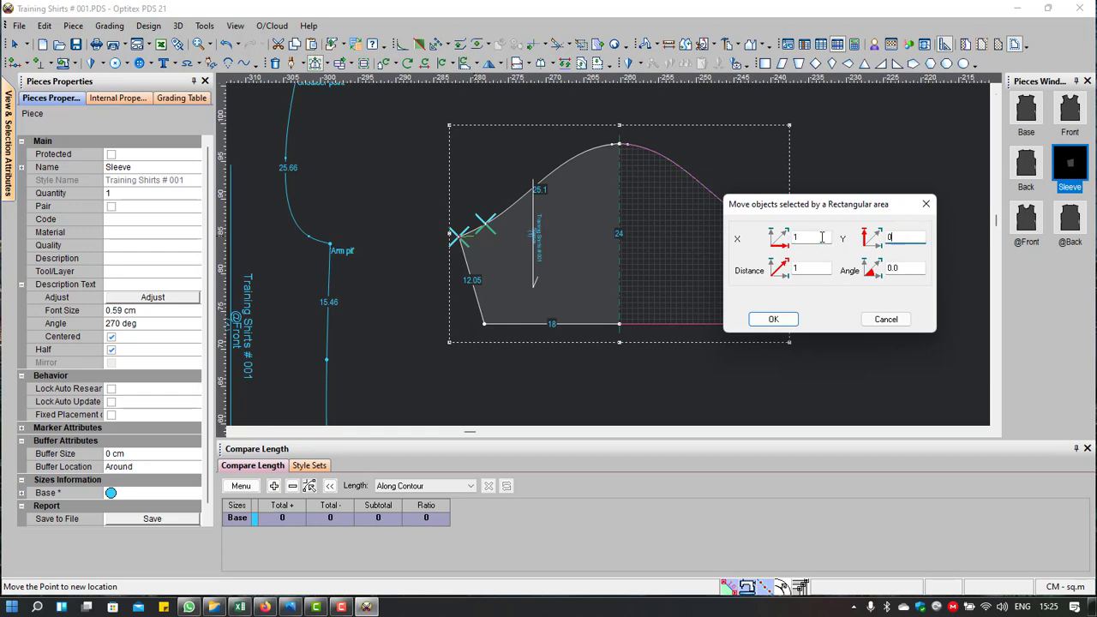
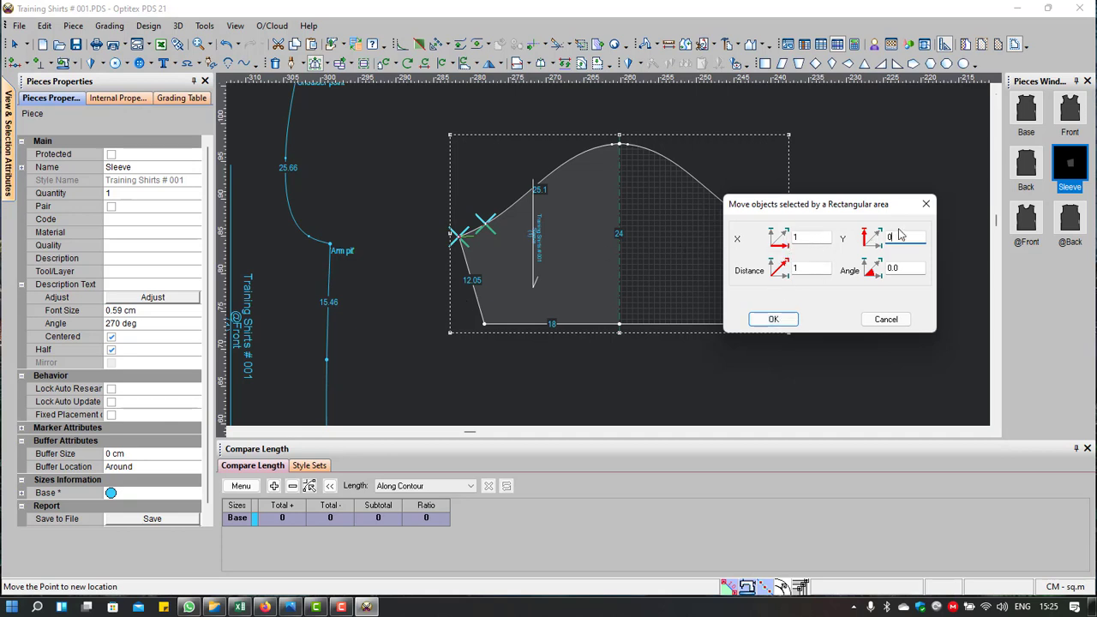
Step: Move the sleeve's left underarm point by Y -1, giving a 10.83 side edge and 24.9 cap
text(-1)
click(775, 320)
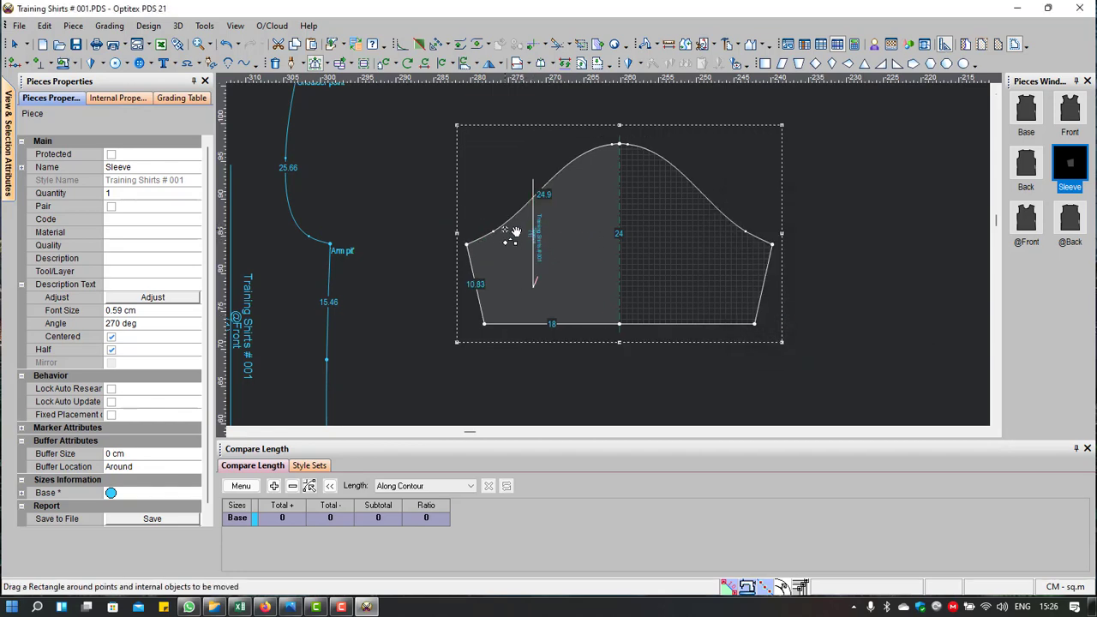
scroll(618, 248, down, 1)
scroll(619, 249, up, 1)
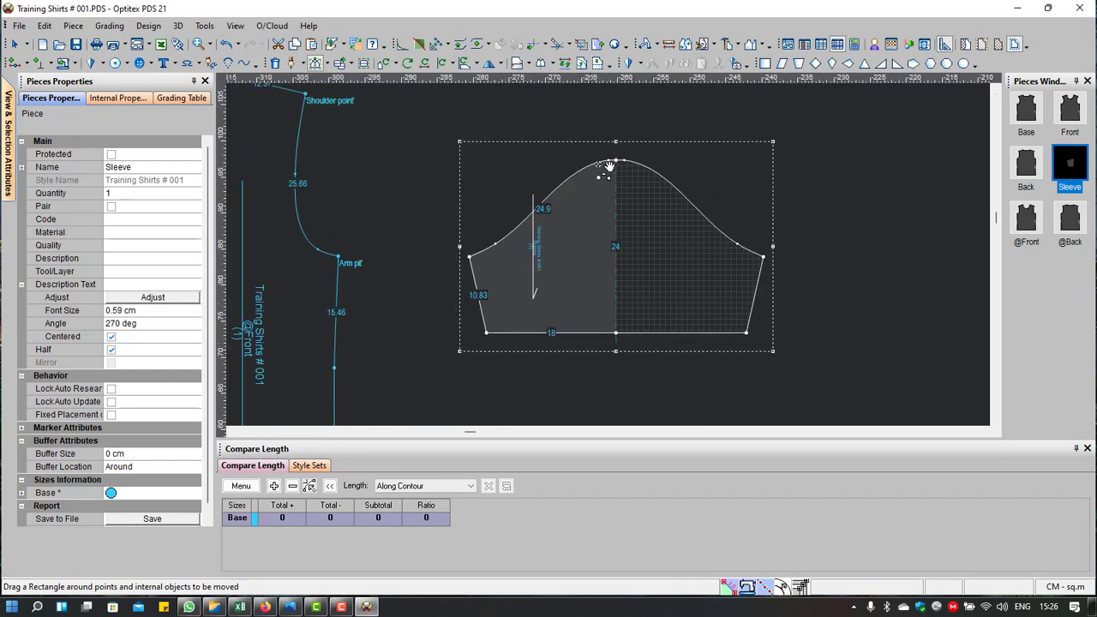
scroll(551, 215, up, 2)
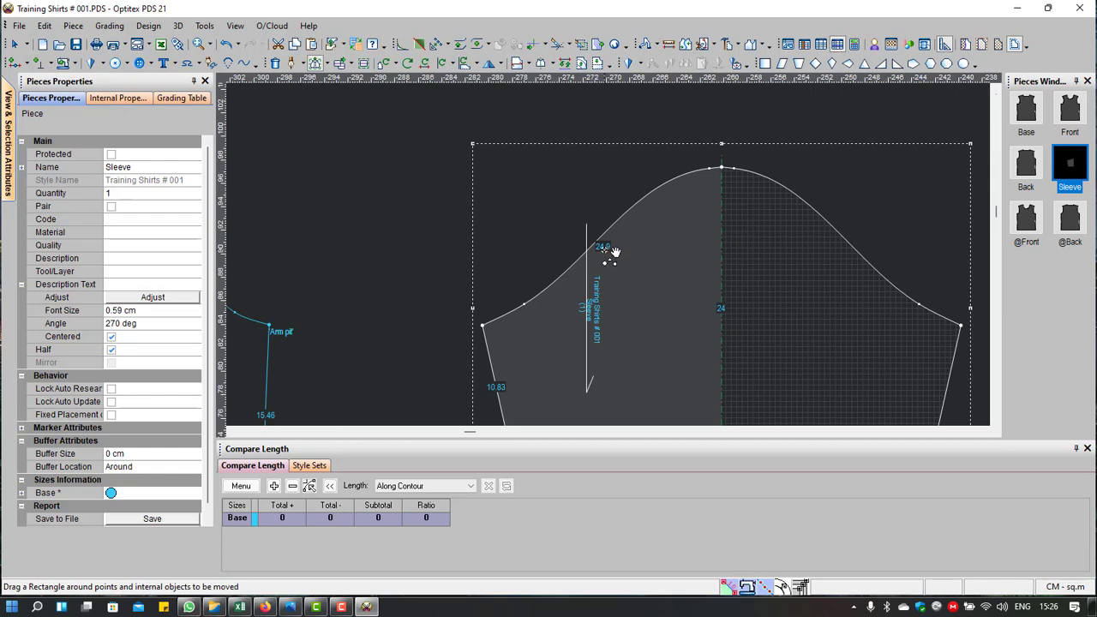
click(668, 44)
scroll(548, 274, down, 2)
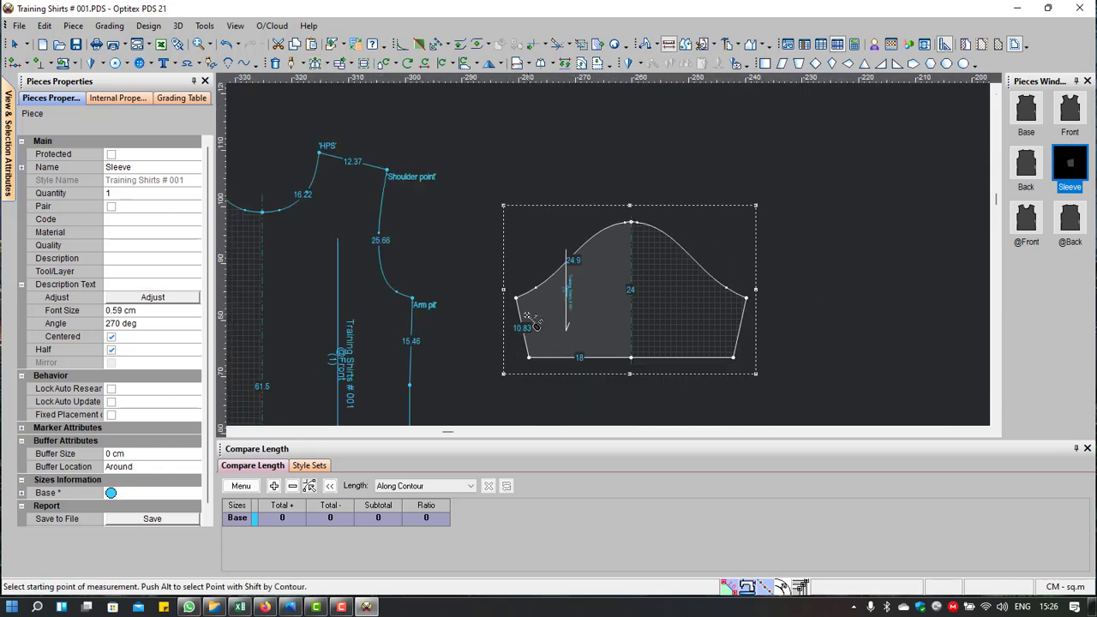
click(520, 305)
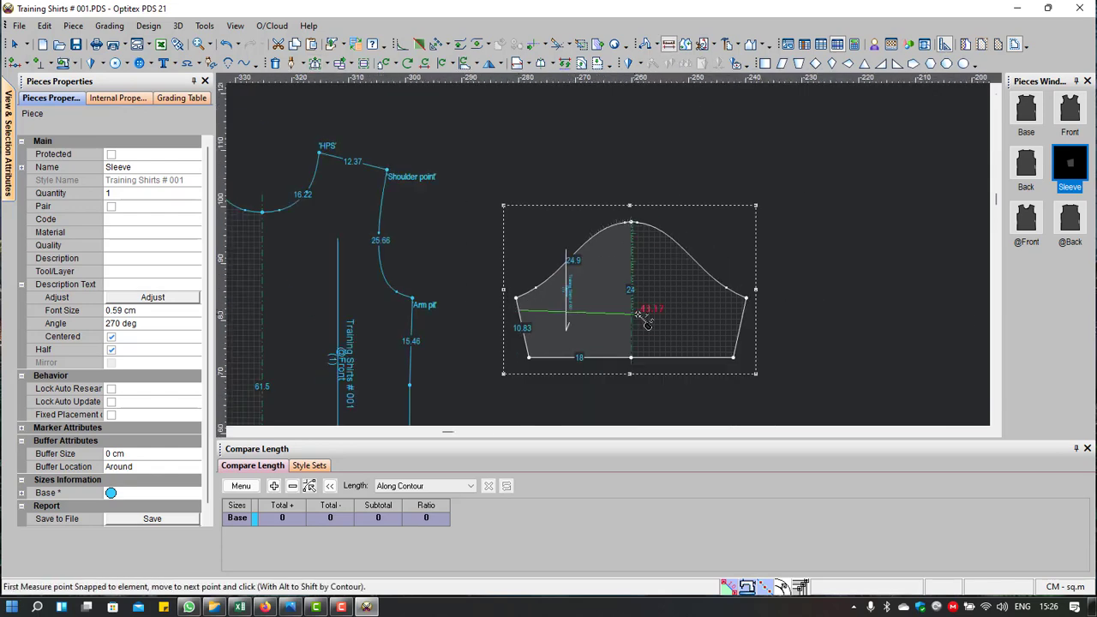
click(745, 299)
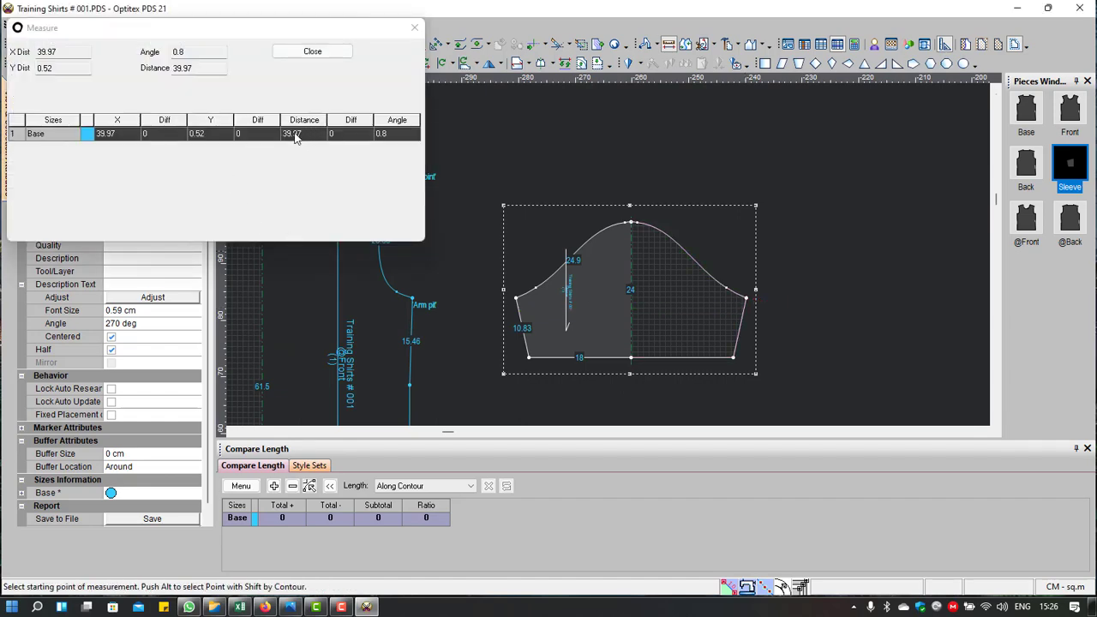
click(317, 53)
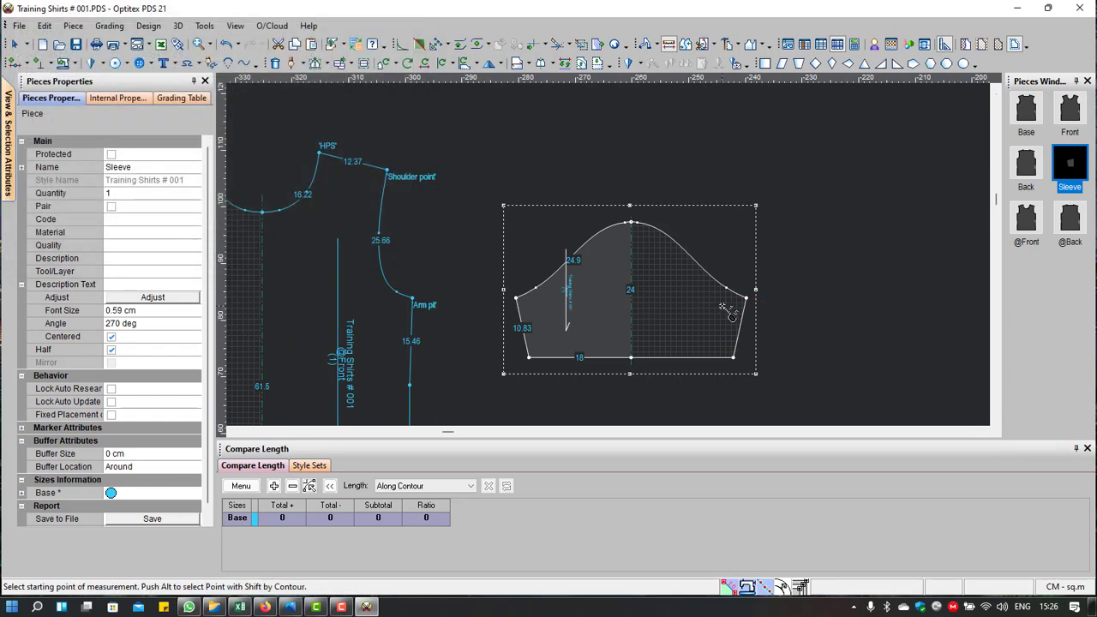
scroll(698, 318, up, 1)
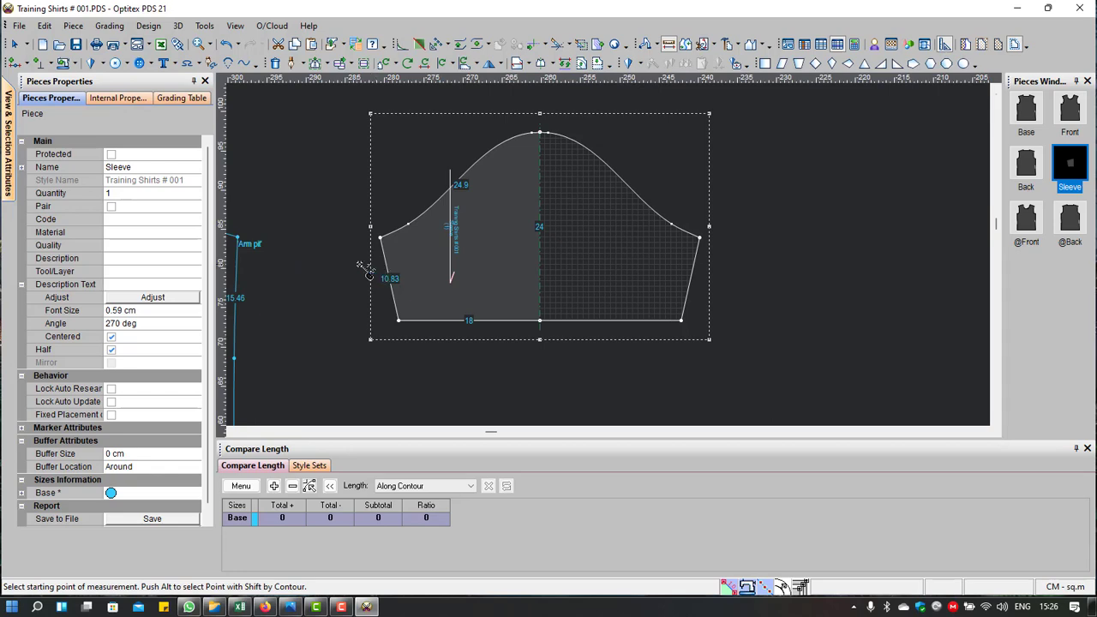
Step: Reposition the sleeve's left underarm corner with the Move Point tool
key(Escape)
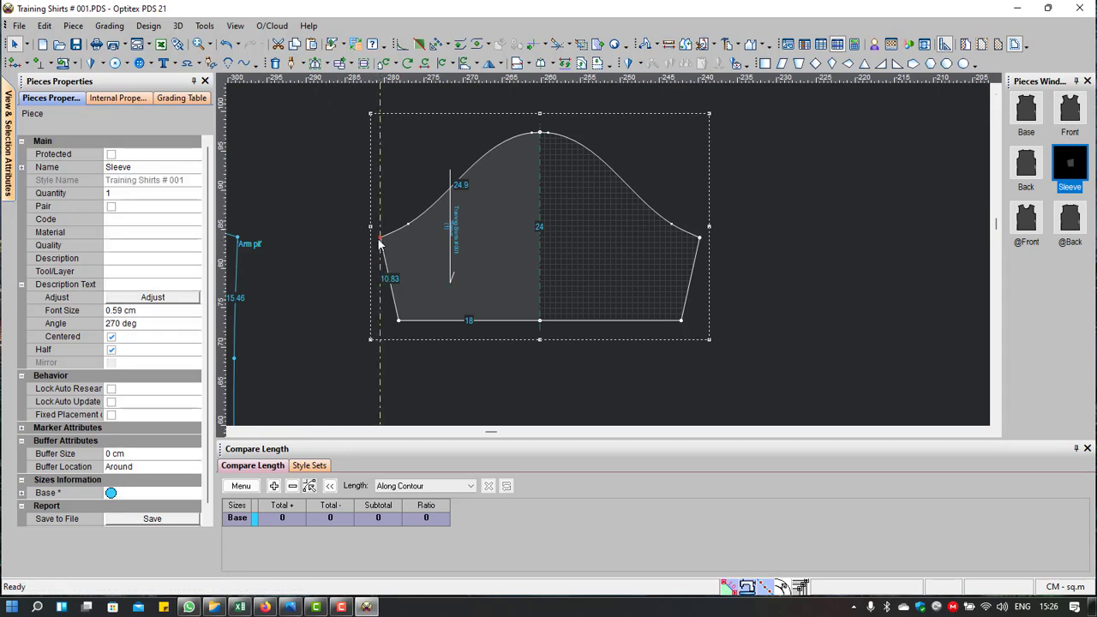
key(m)
click(379, 238)
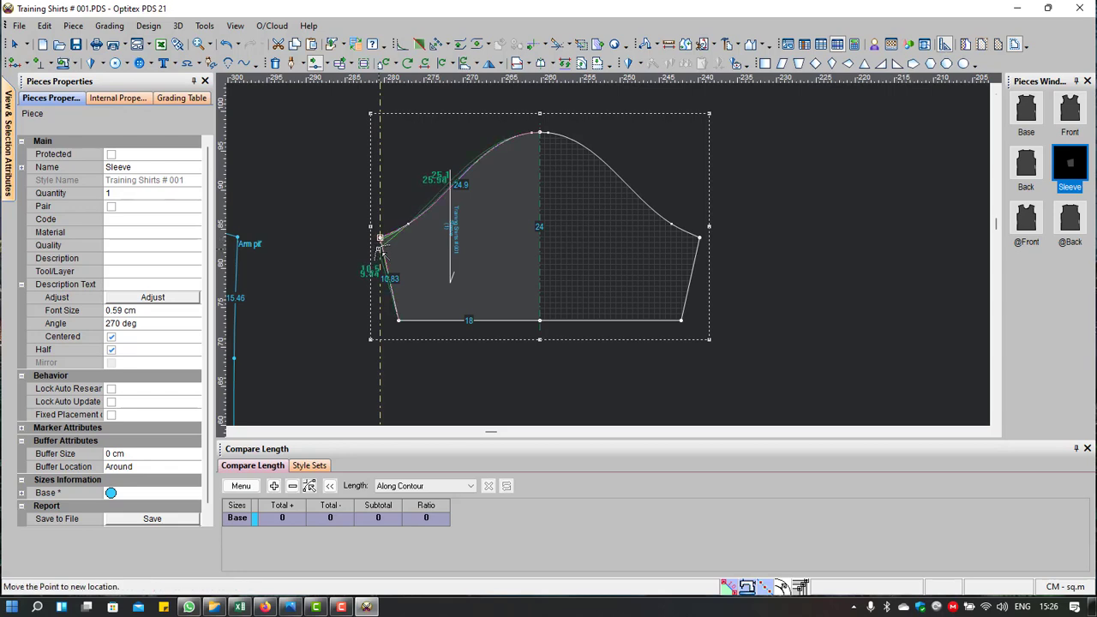
click(383, 246)
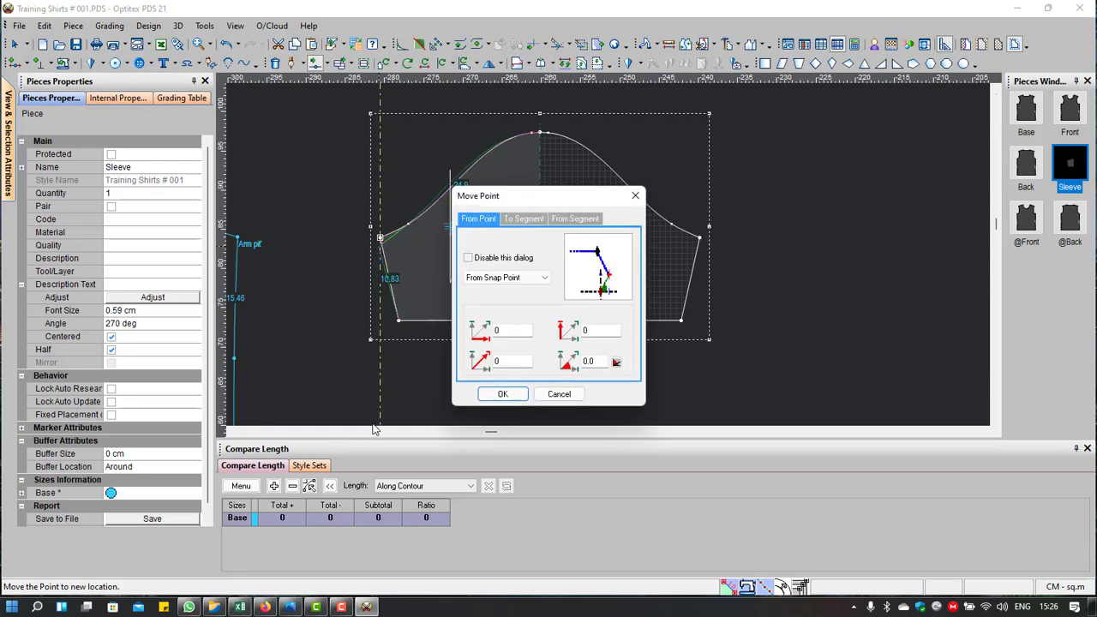
click(497, 396)
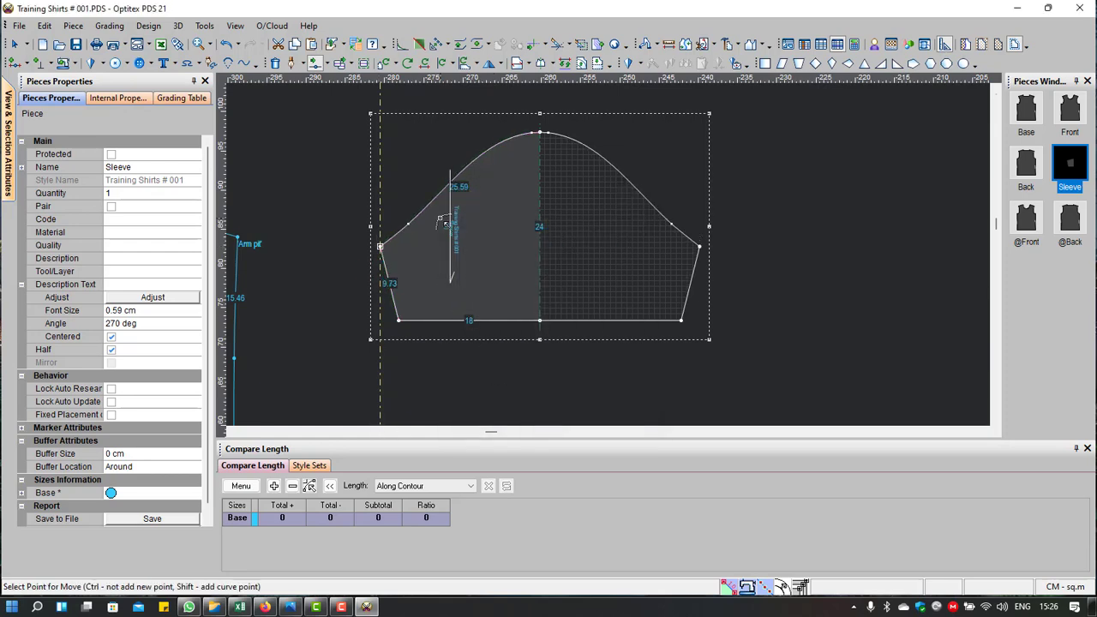
key(F2)
scroll(608, 257, down, 1)
scroll(608, 257, down, 1)
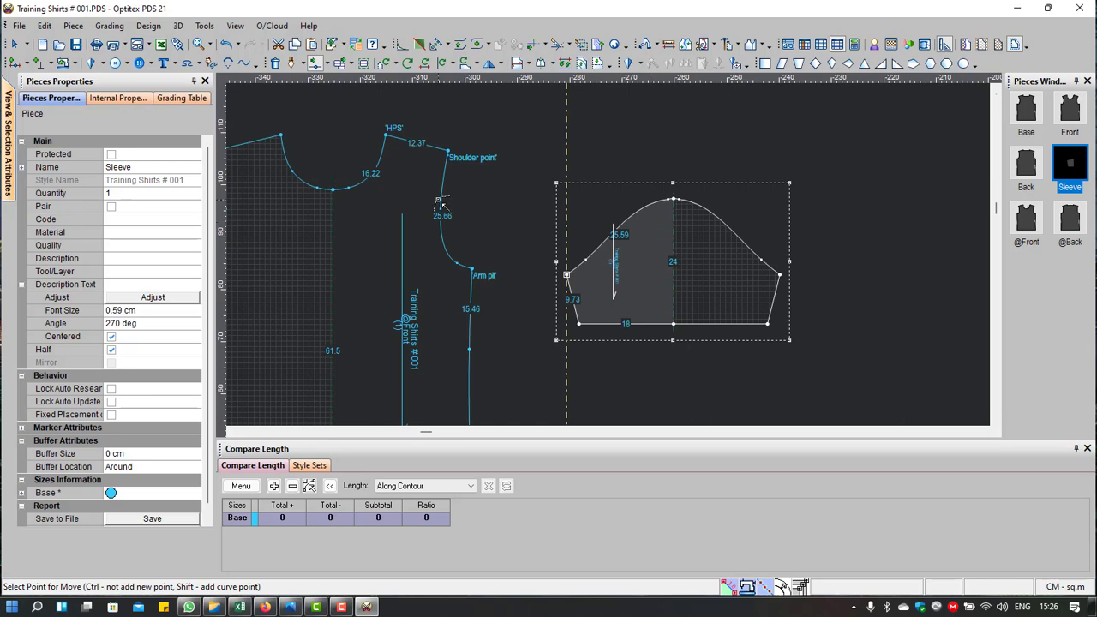
scroll(643, 240, up, 1)
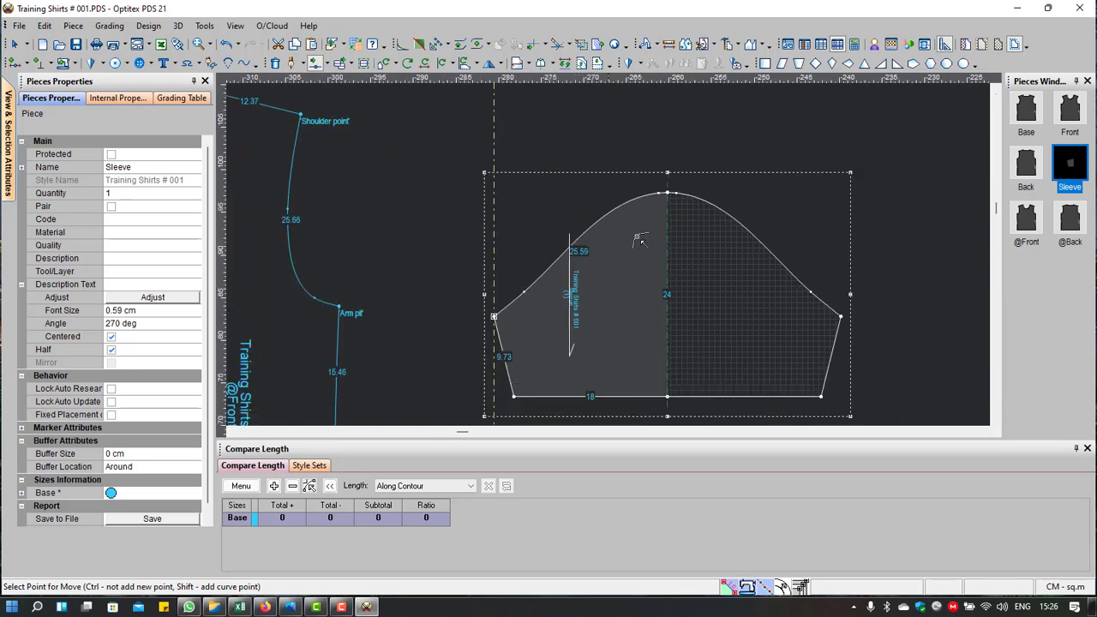
Step: Reposition a sleeve cap point for a 25.65 cap and 9.73 side, then return to Select
click(525, 293)
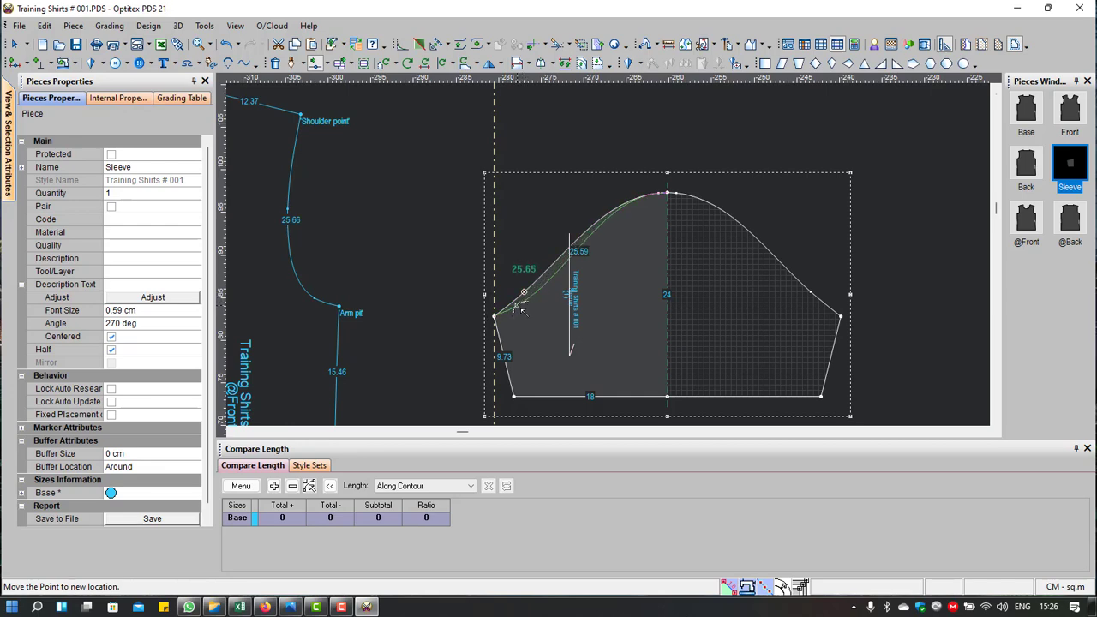
click(519, 307)
click(497, 394)
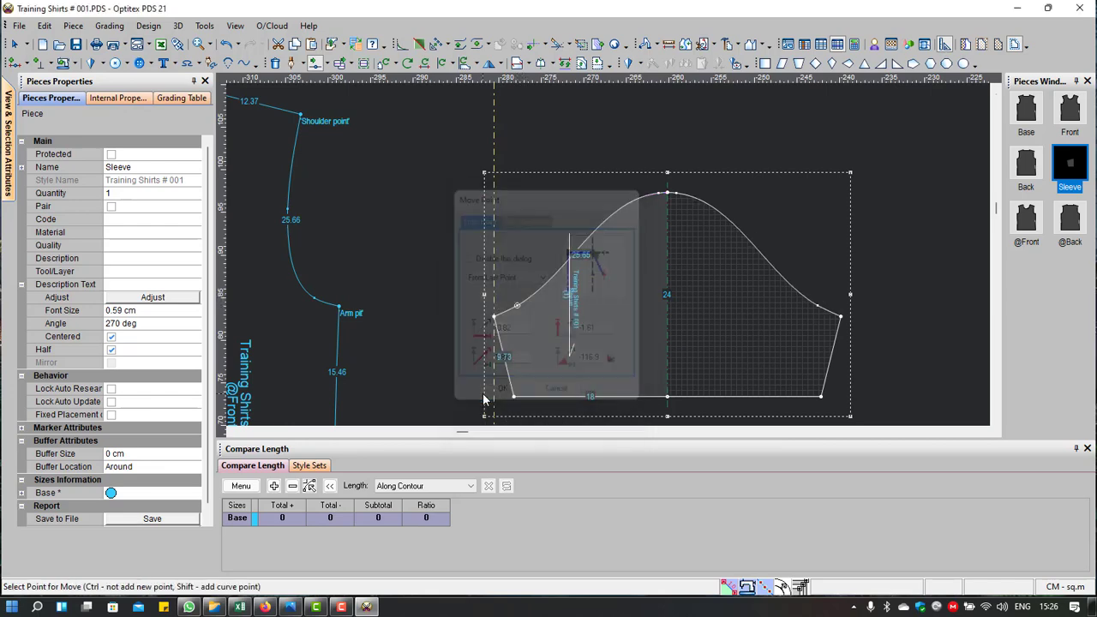
scroll(828, 268, down, 2)
scroll(600, 255, up, 1)
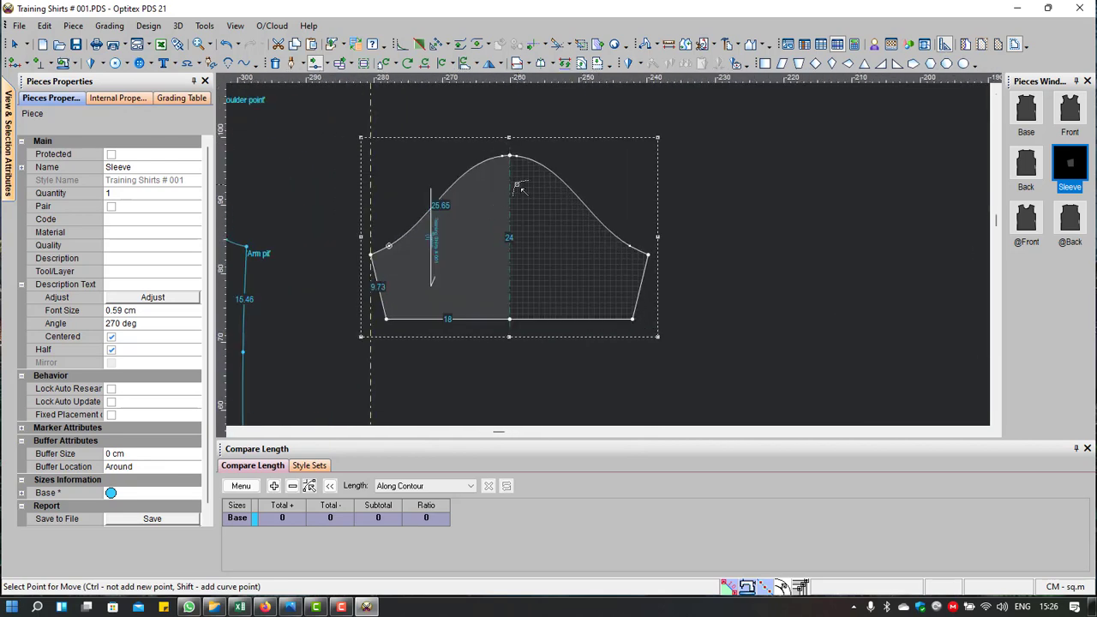
scroll(449, 216, down, 1)
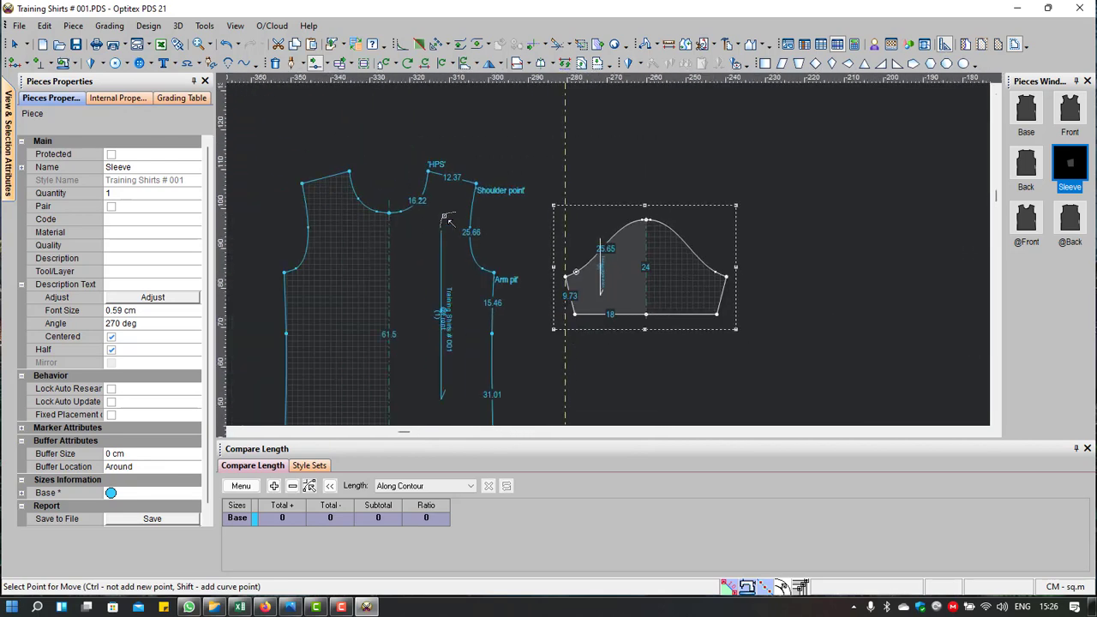
scroll(610, 269, up, 1)
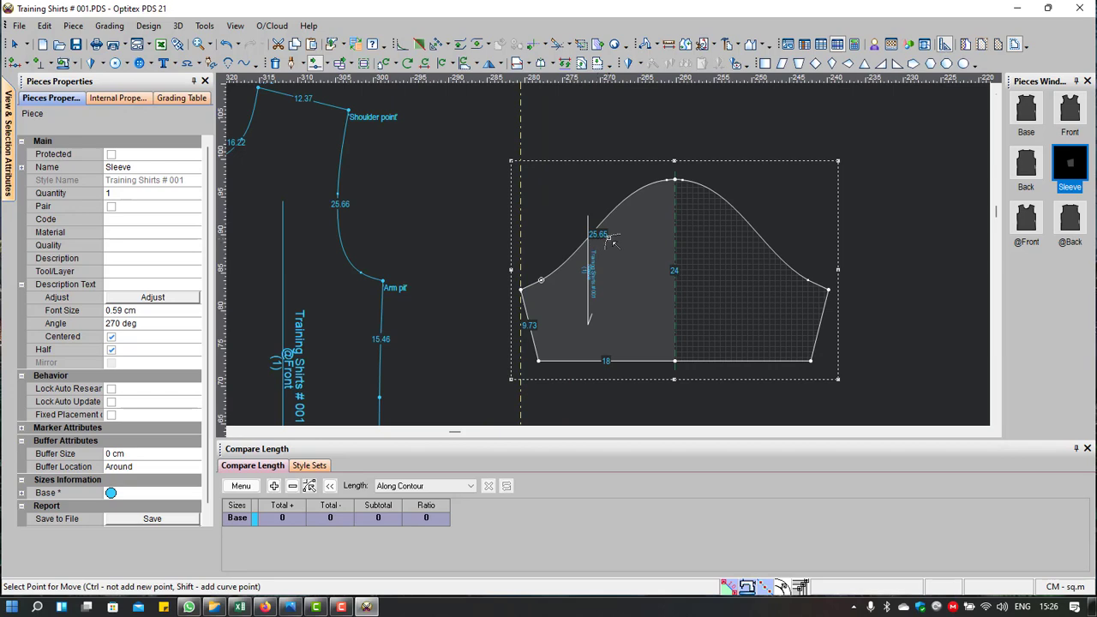
right_click(625, 120)
click(650, 118)
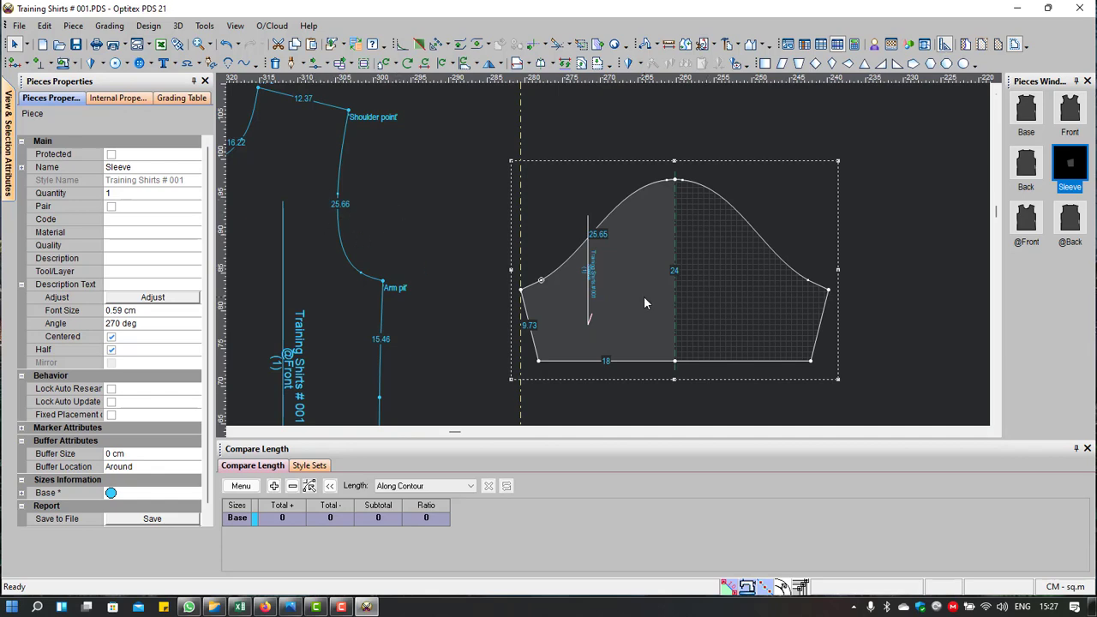
Step: Place the sleeve beside the front's Arm pit and add a horizontal guide at its crown
scroll(634, 282, down, 1)
scroll(617, 266, down, 1)
scroll(608, 248, up, 1)
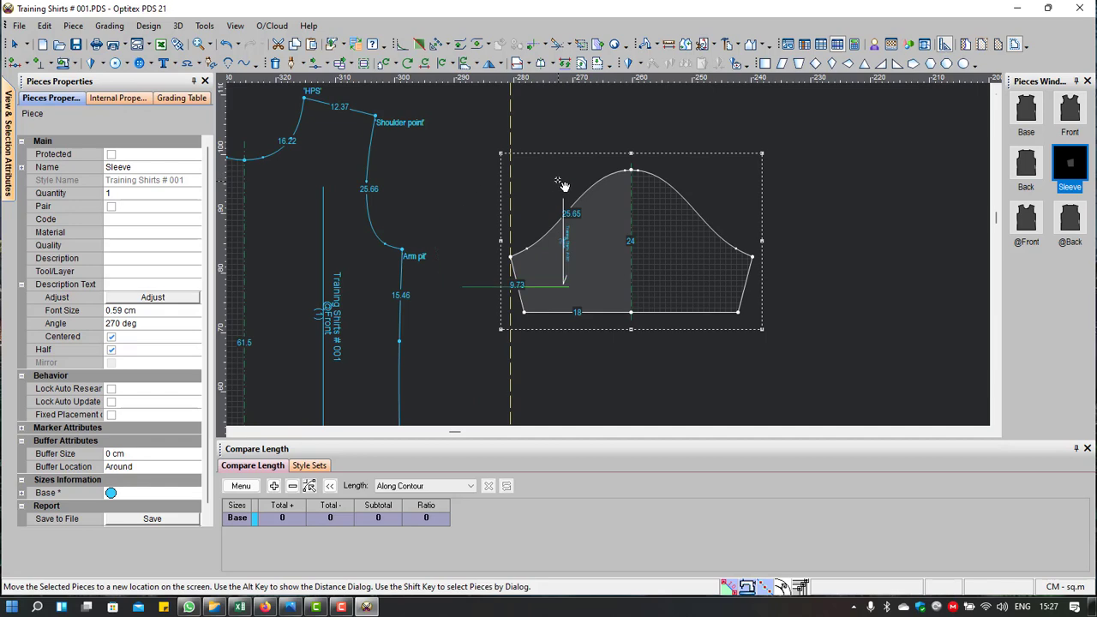
mouse_move(561, 184)
mouse_down()
mouse_move(520, 203)
mouse_move(618, 225)
mouse_up()
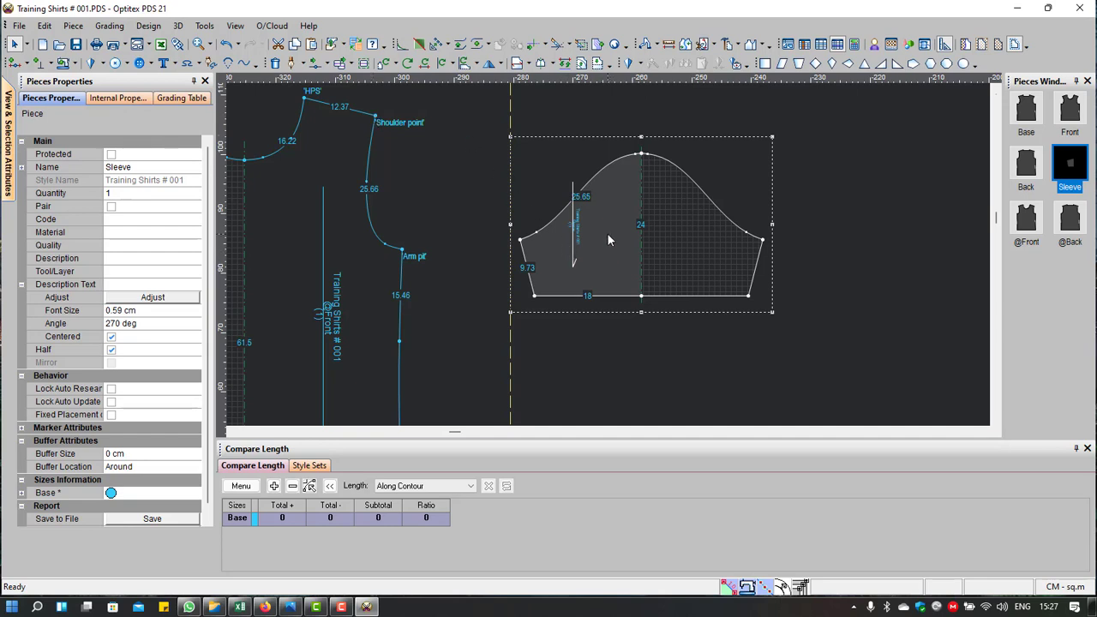
drag(607, 232, 547, 262)
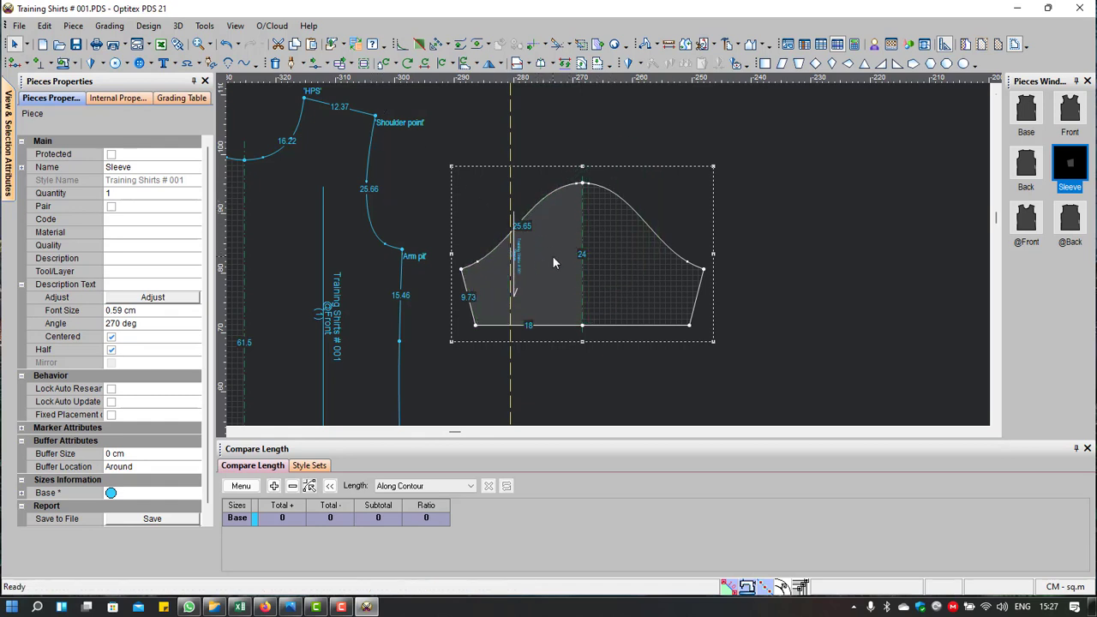
drag(553, 257, 597, 251)
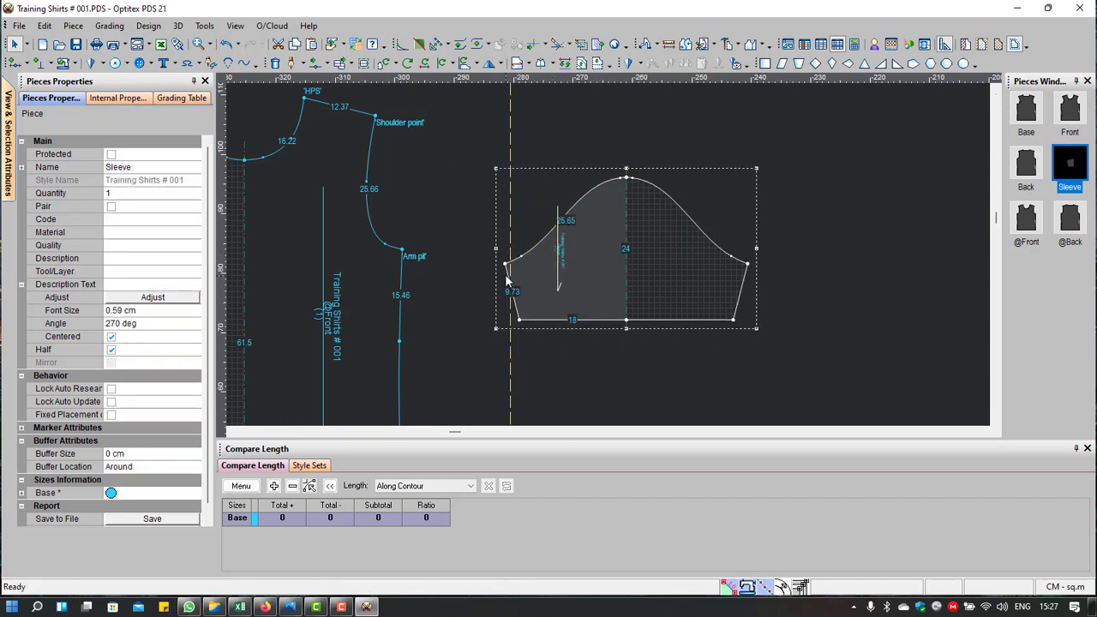
click(626, 177)
click(668, 44)
click(627, 178)
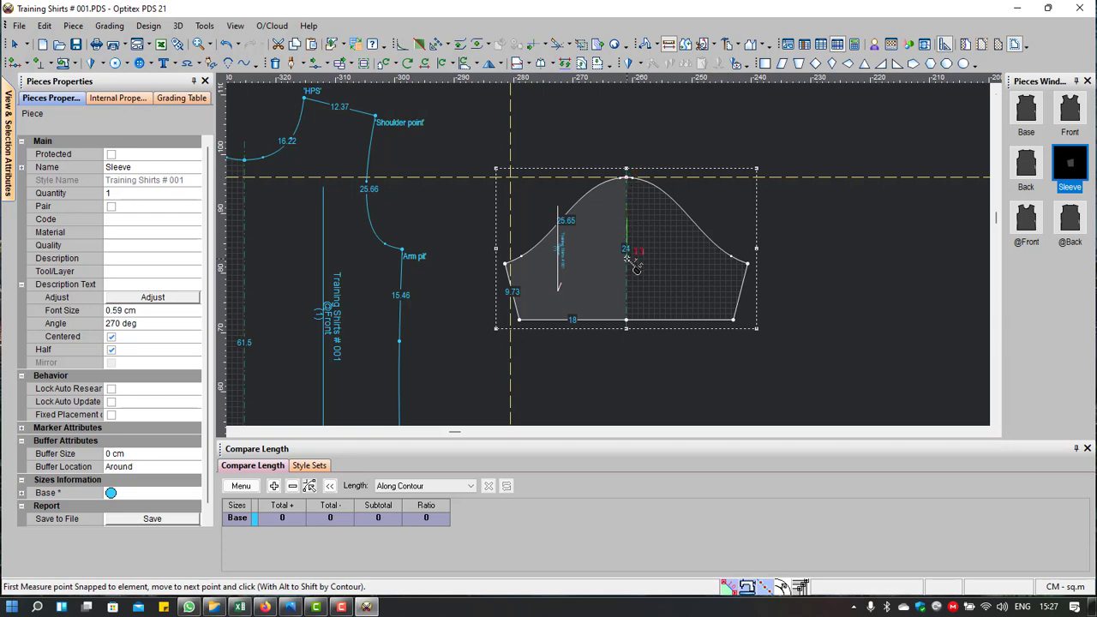
click(626, 319)
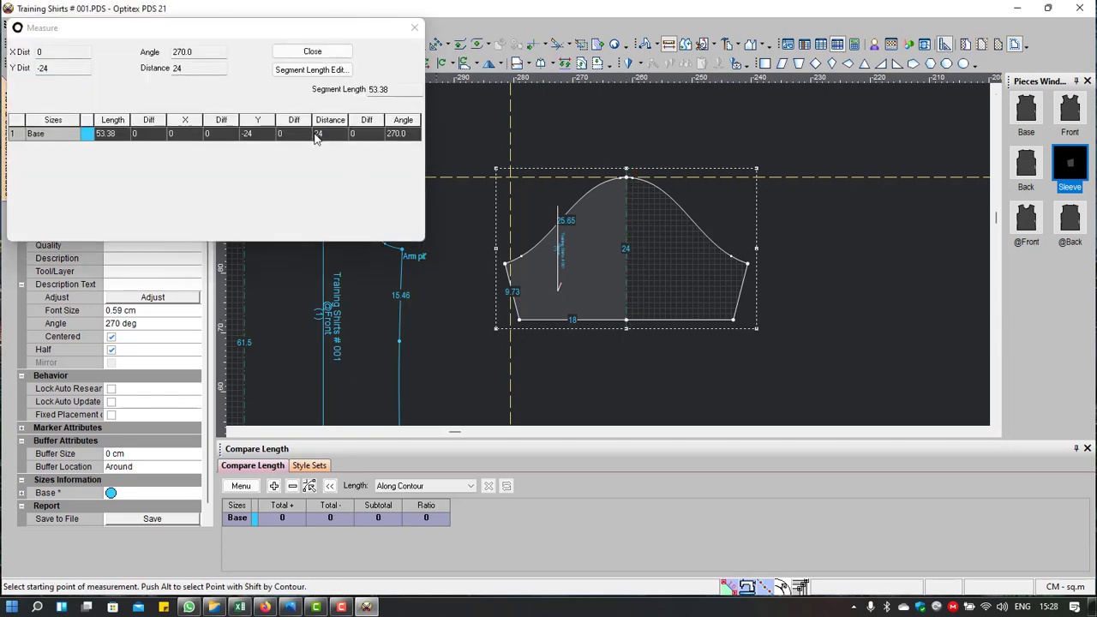
click(335, 52)
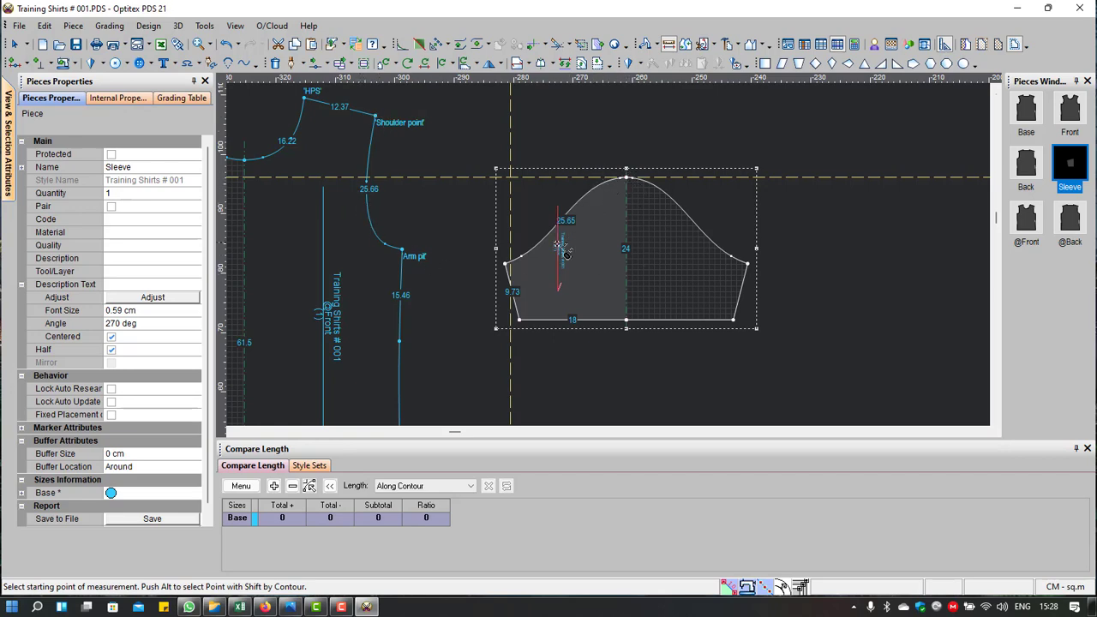
click(512, 276)
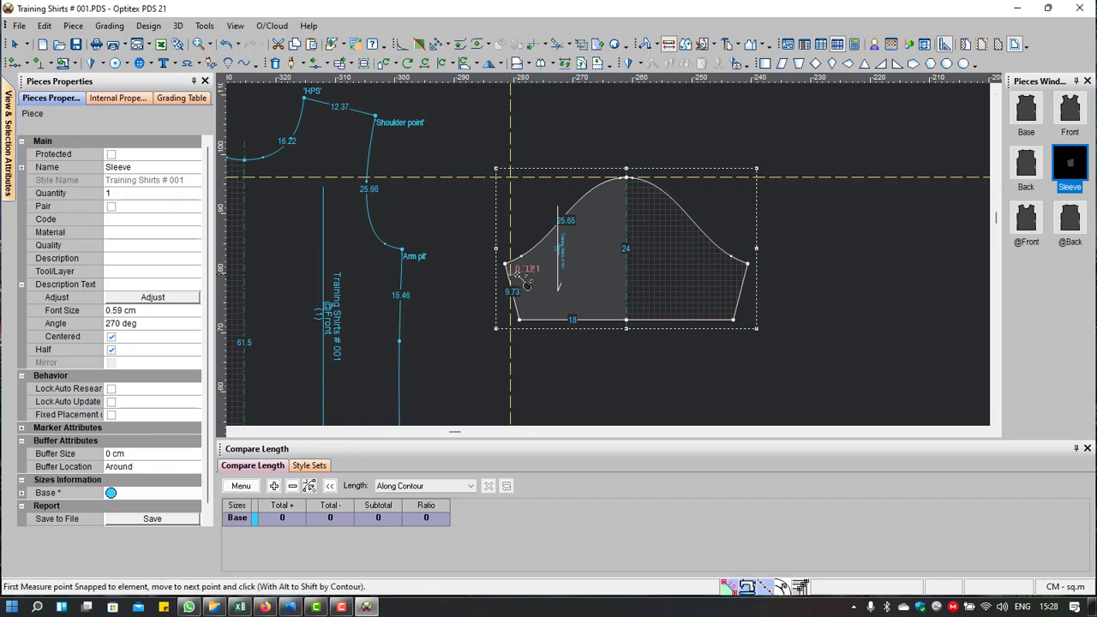
click(747, 266)
click(313, 51)
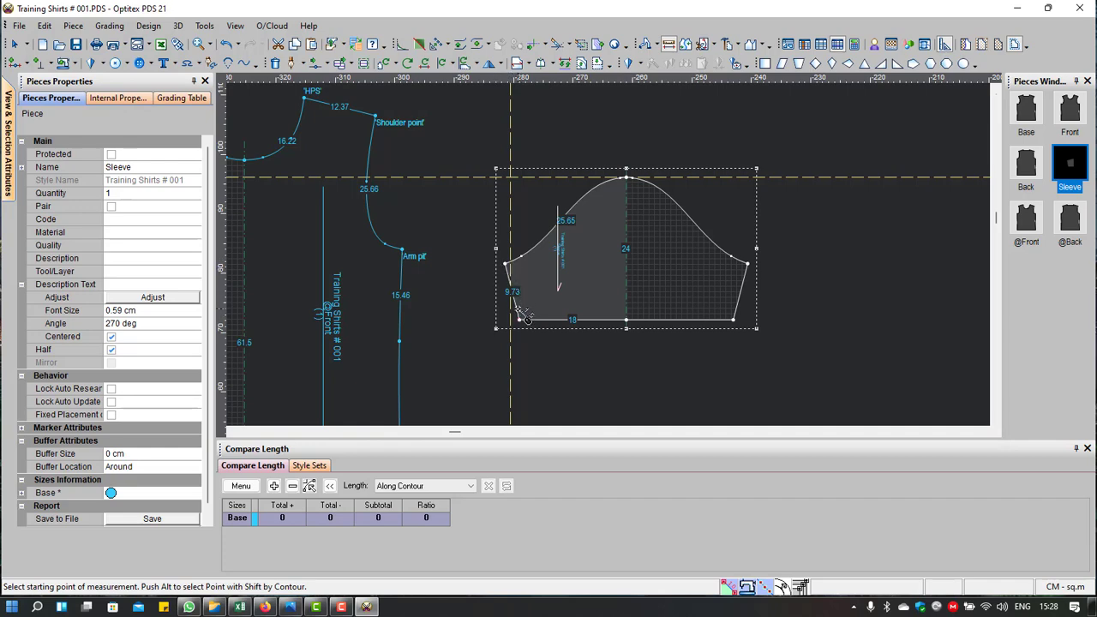
Step: Rotate the Sleeve 90° to 0 deg and place it beside the front shoulder
right_click(615, 123)
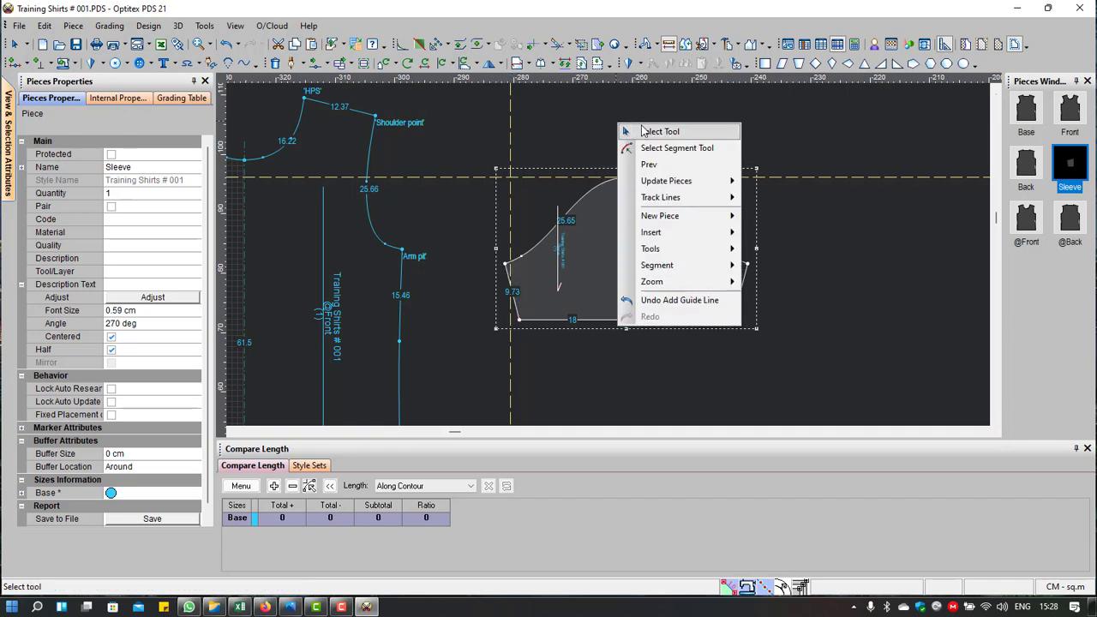
click(646, 130)
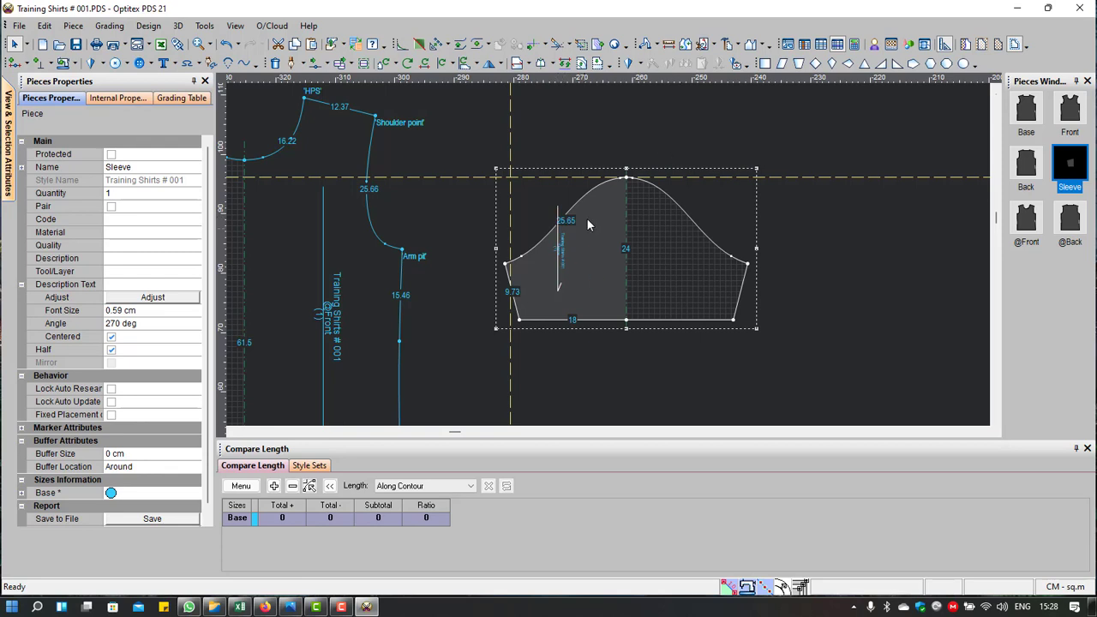
mouse_move(588, 274)
mouse_down()
mouse_move(627, 291)
mouse_move(538, 238)
mouse_up()
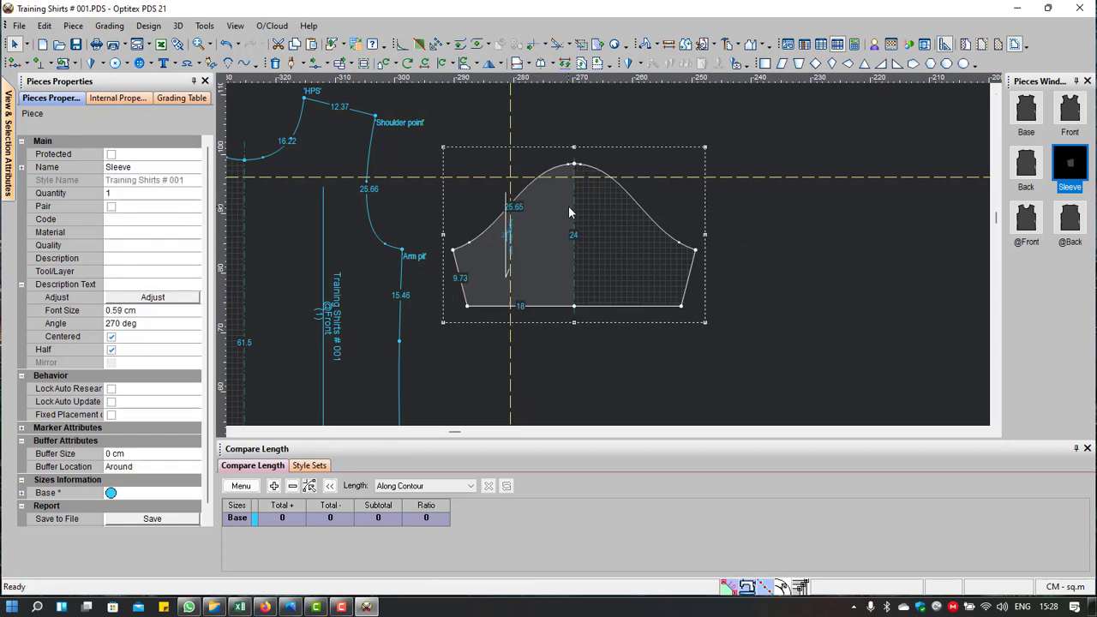
key(ctrl+r)
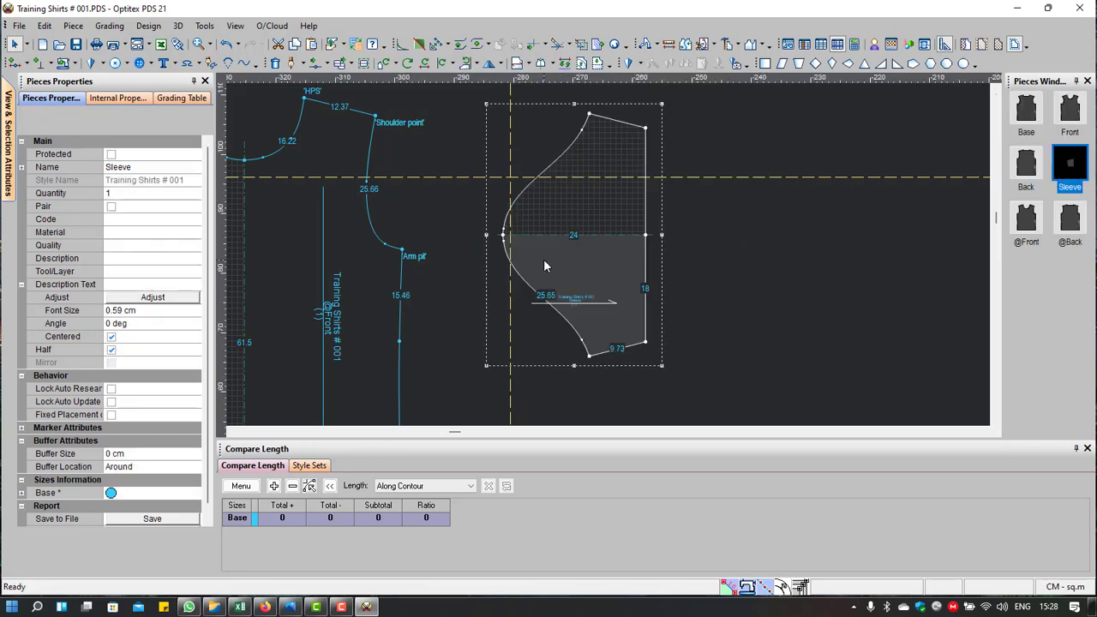
mouse_move(543, 258)
mouse_down()
mouse_move(493, 185)
mouse_move(470, 231)
mouse_up()
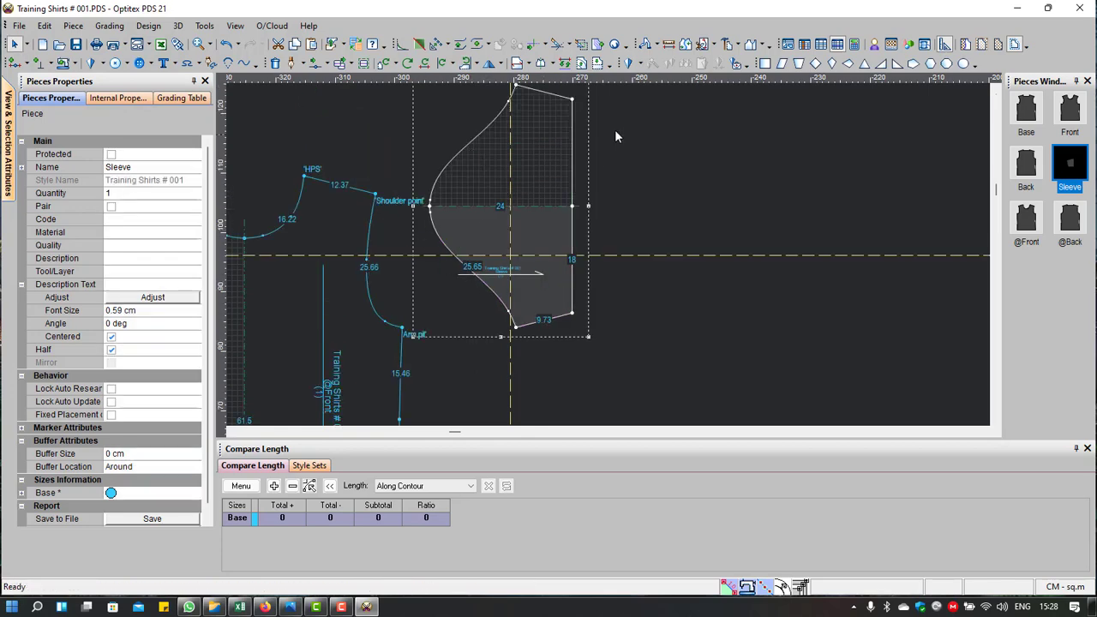
Step: Start walking the whole Sleeve piece, declining to continue the previous walk
click(645, 49)
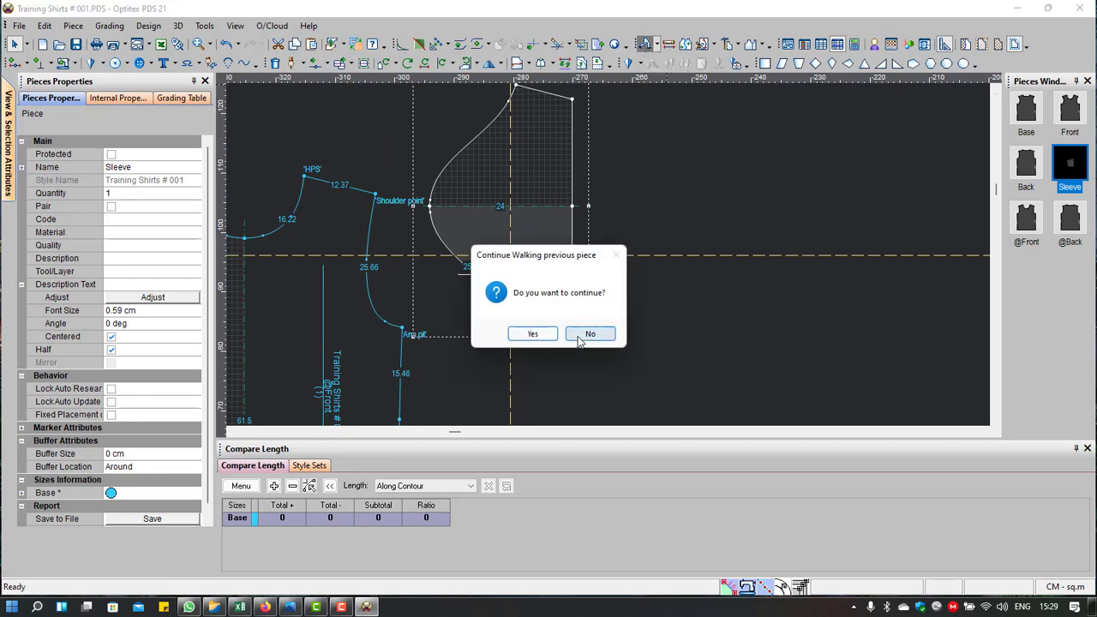
click(579, 338)
click(655, 45)
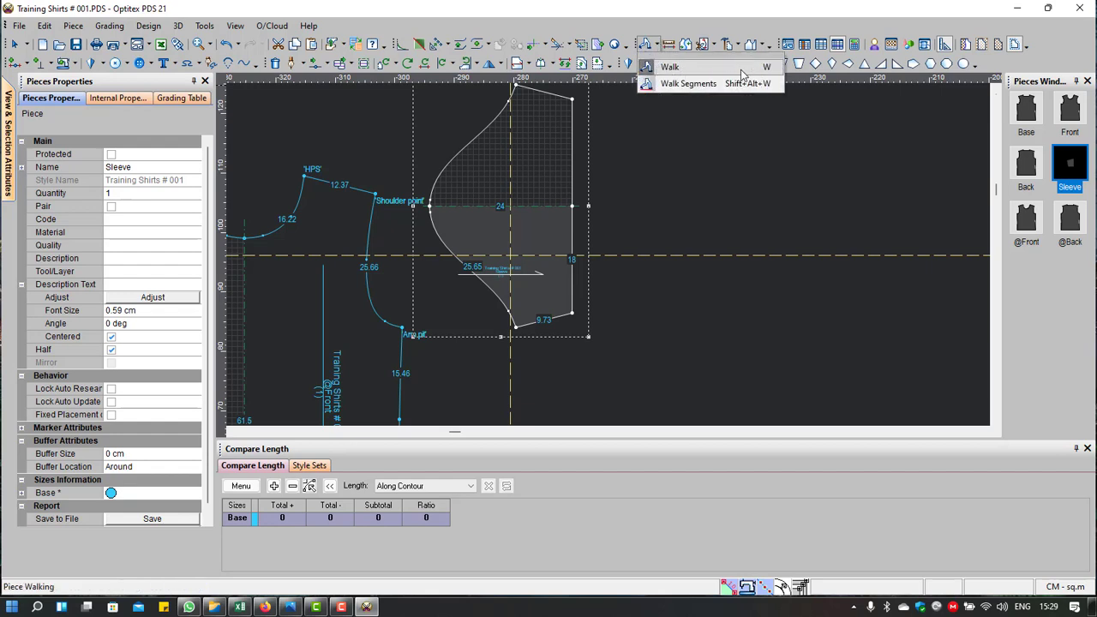
click(687, 74)
click(589, 333)
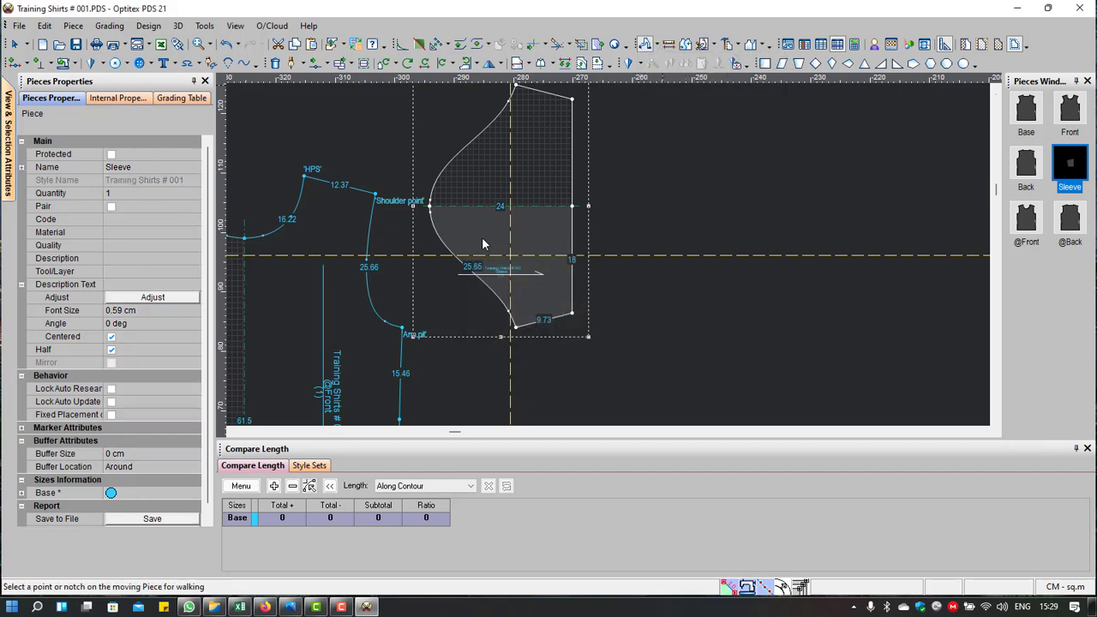
Step: Walk the Sleeve cap from the front Shoulder point along the armhole, keeping it at 345.98°
click(430, 207)
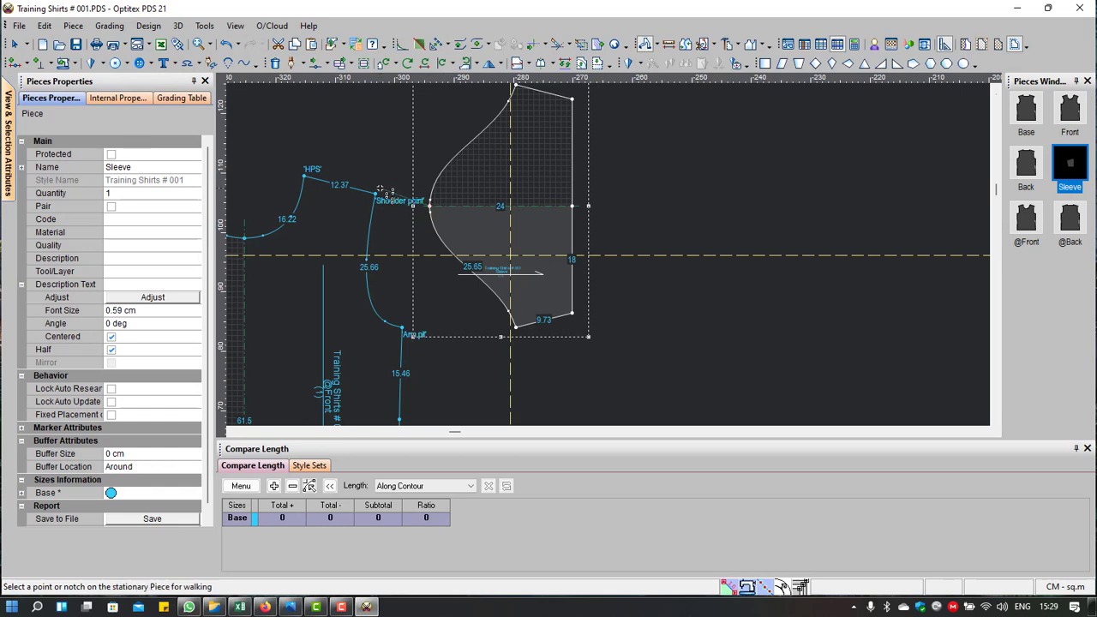
click(376, 201)
click(541, 263)
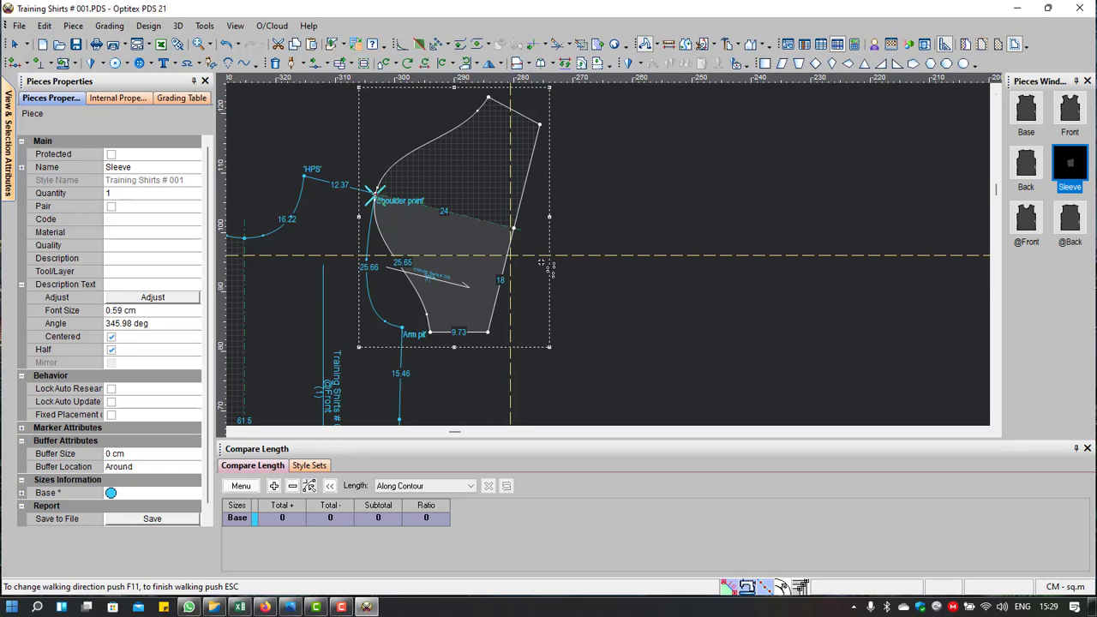
scroll(542, 262, down, 2)
right_click(658, 197)
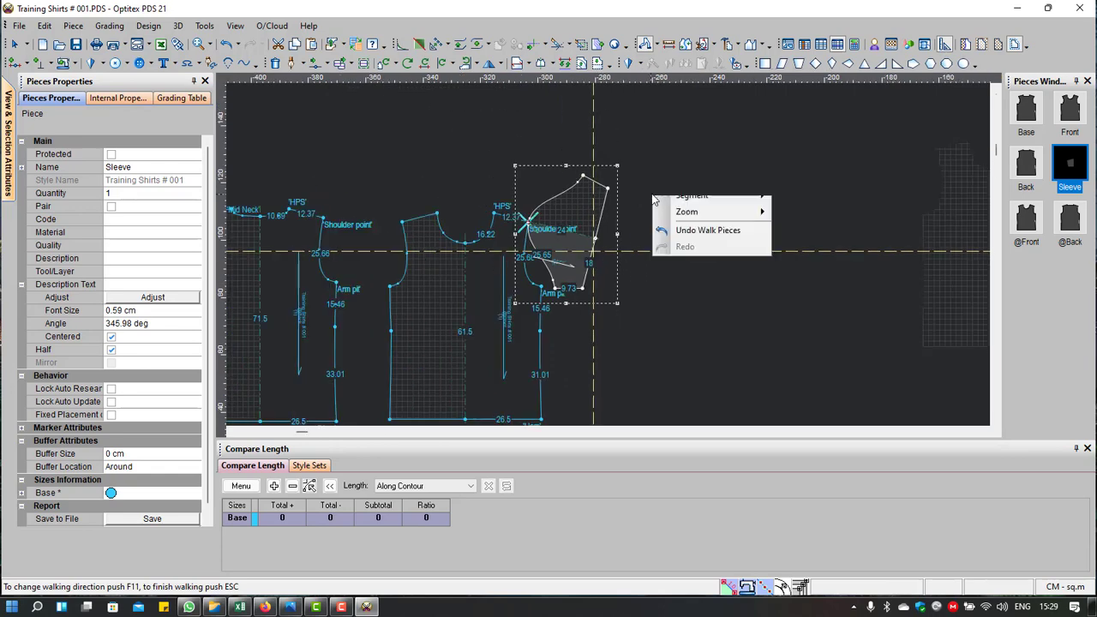
click(672, 240)
click(624, 337)
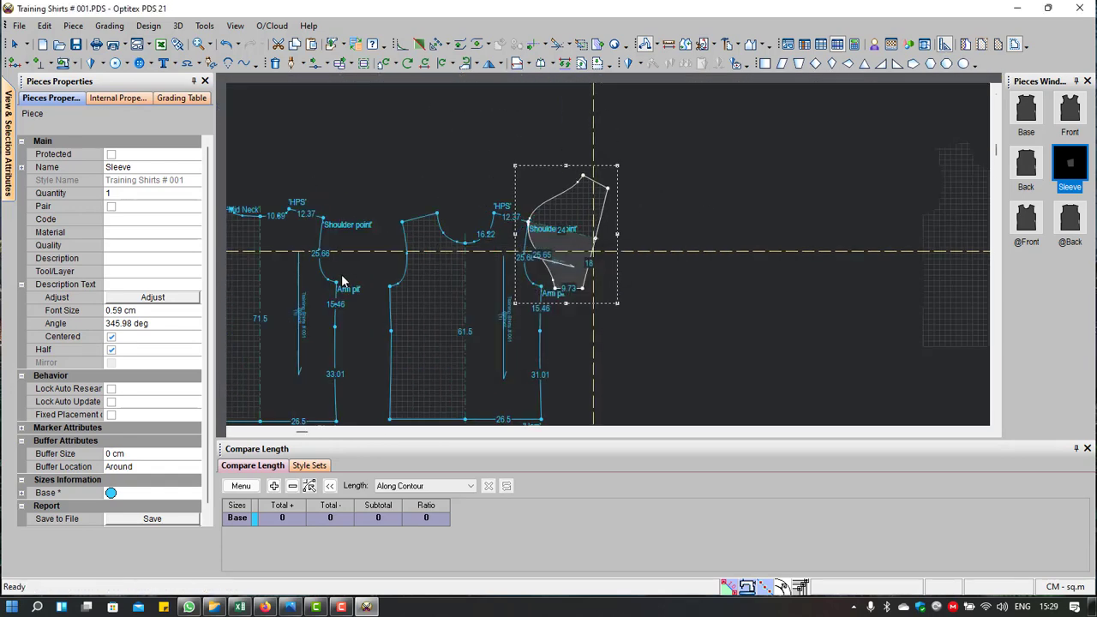
click(320, 304)
click(495, 64)
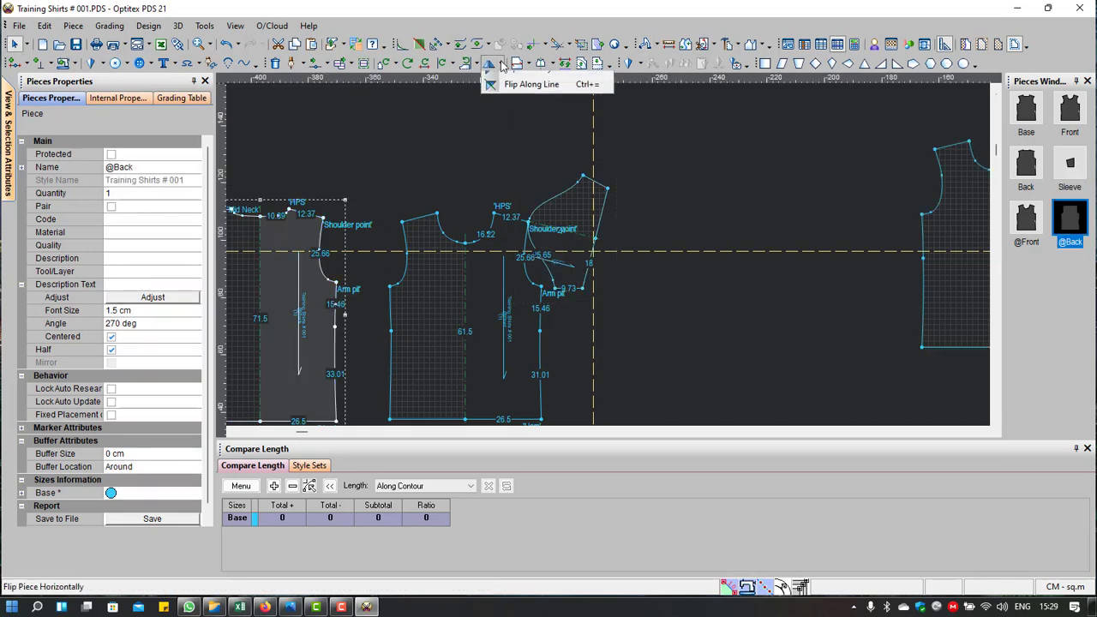
click(518, 100)
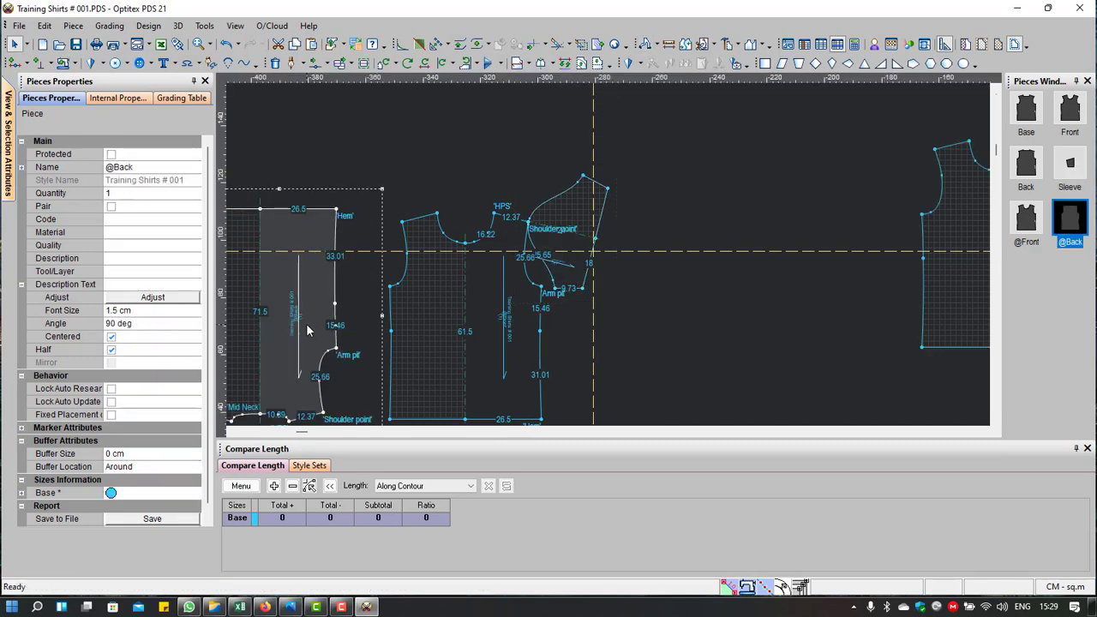
drag(308, 330, 514, 119)
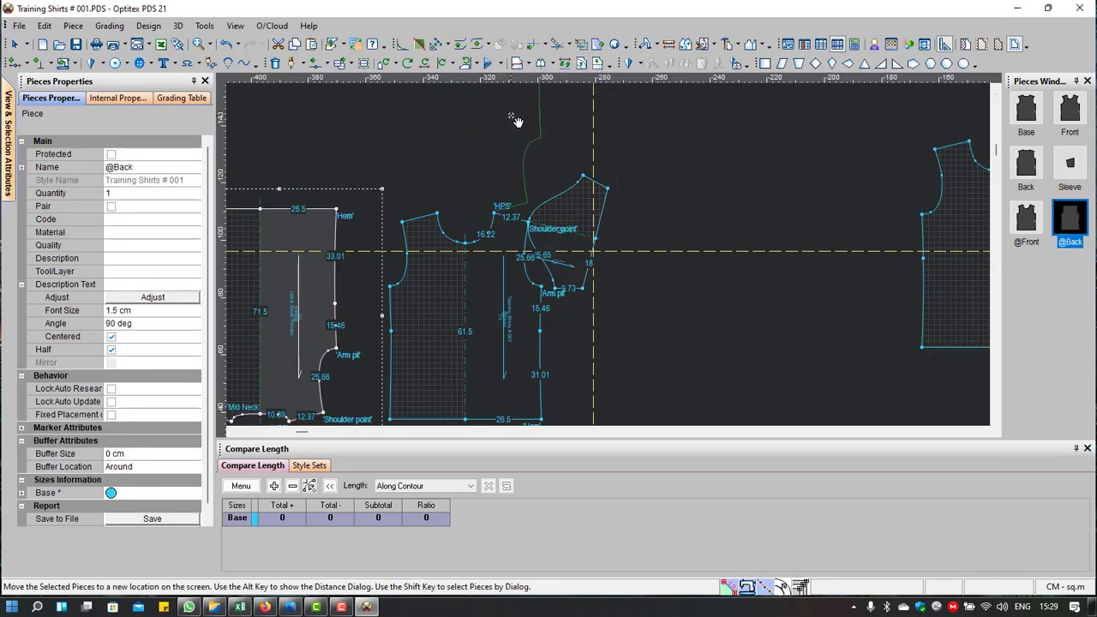
click(514, 120)
scroll(612, 252, up, 3)
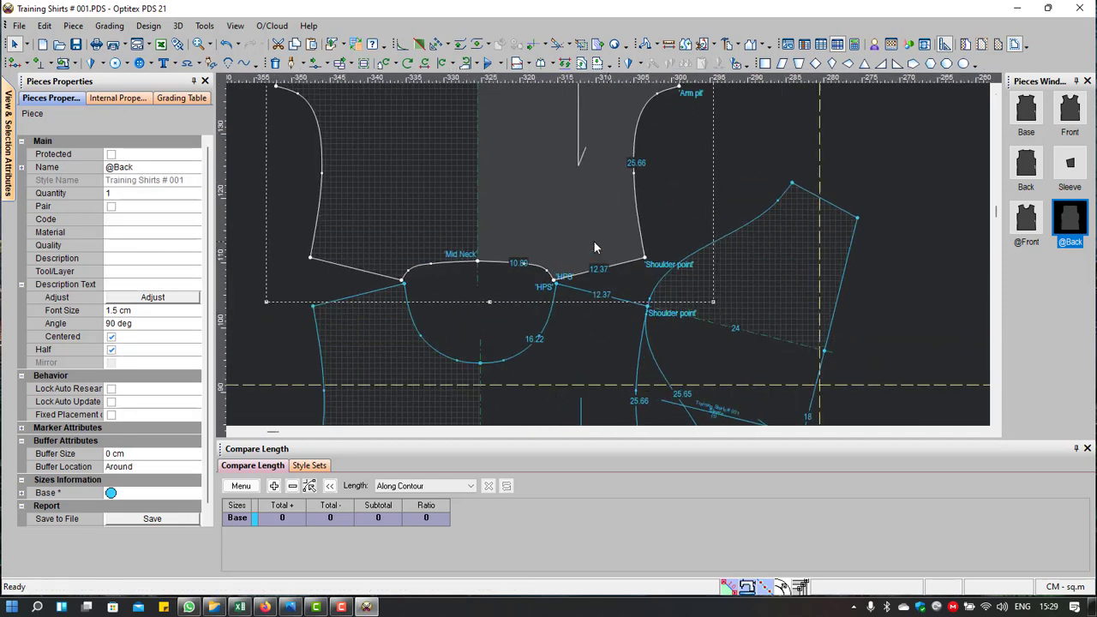
scroll(593, 246, up, 2)
drag(579, 260, 587, 269)
scroll(588, 269, down, 2)
scroll(610, 259, down, 2)
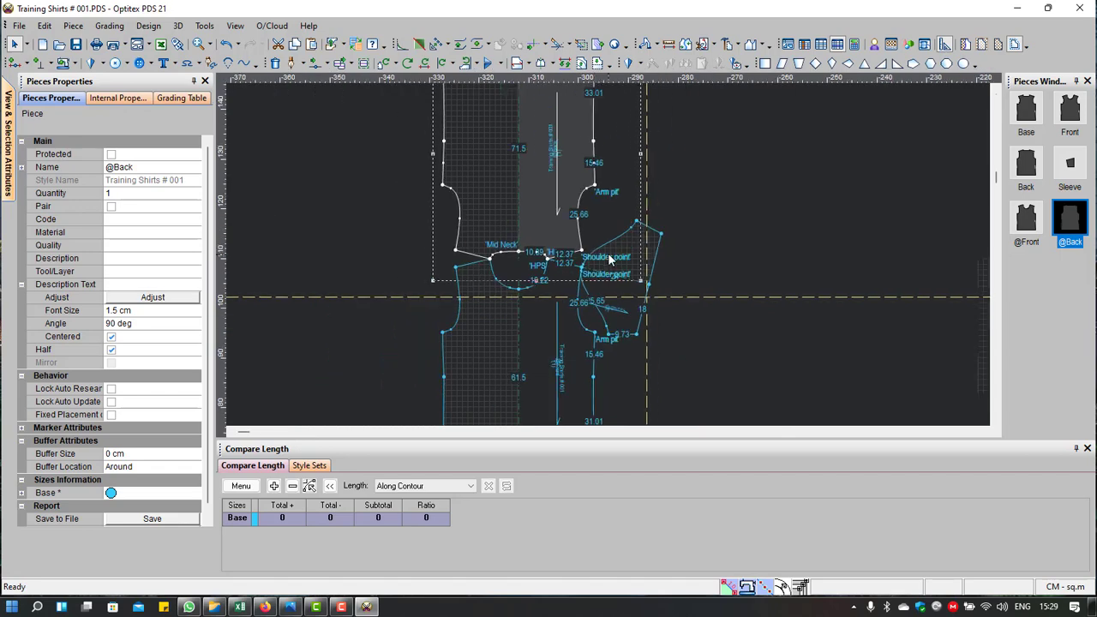
scroll(610, 259, up, 1)
scroll(604, 252, up, 1)
scroll(593, 239, up, 1)
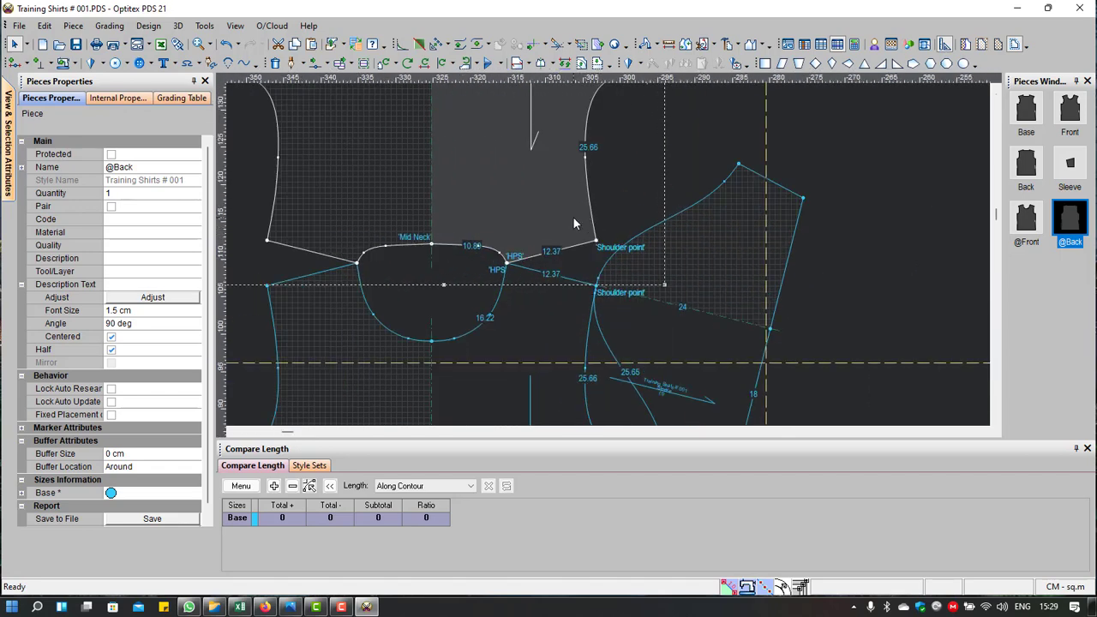
drag(572, 215, 579, 199)
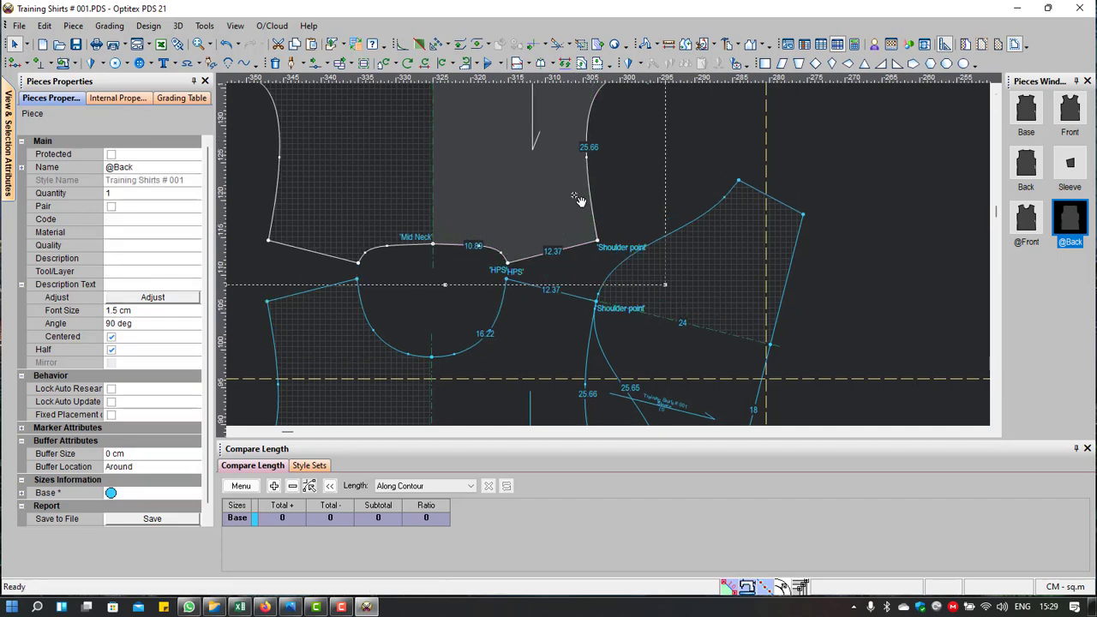
key(w)
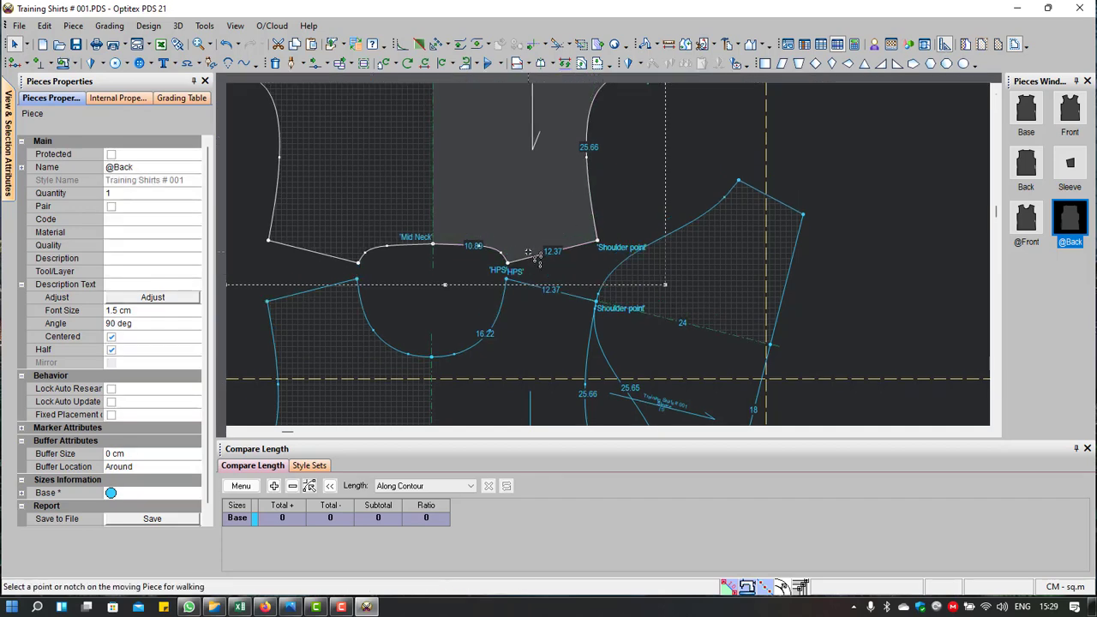
click(514, 282)
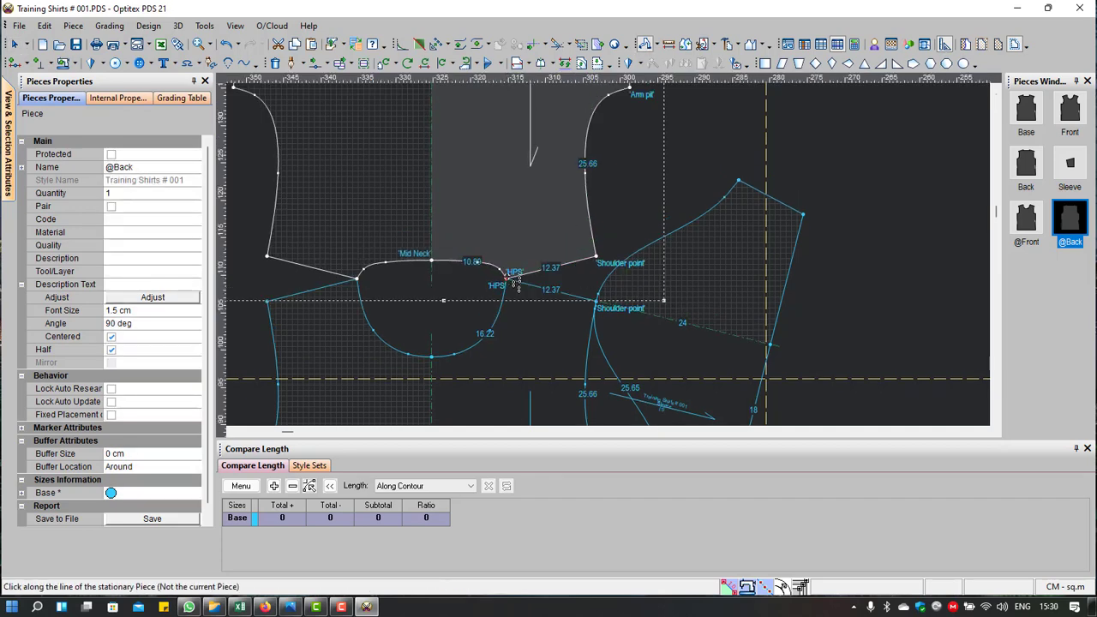
click(518, 282)
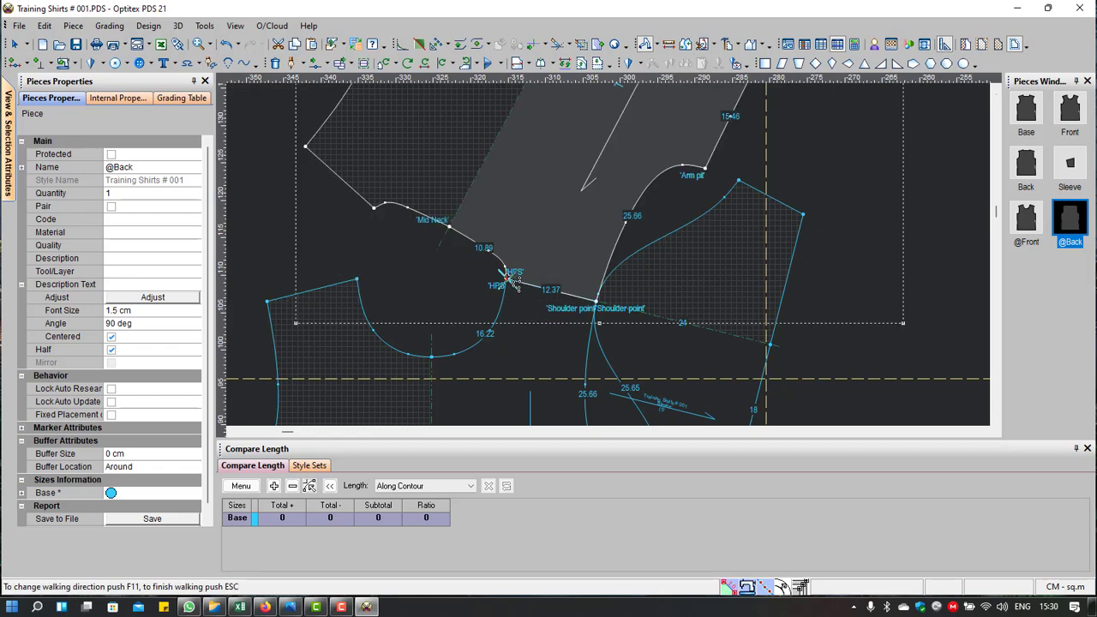
right_click(884, 149)
click(912, 157)
click(635, 334)
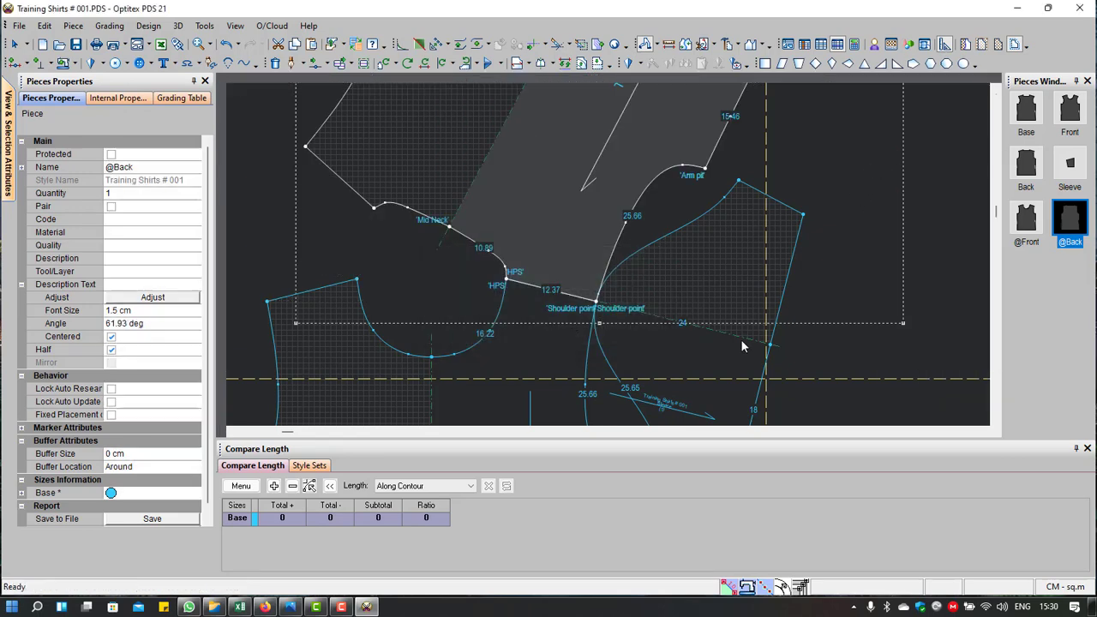
scroll(741, 340, down, 1)
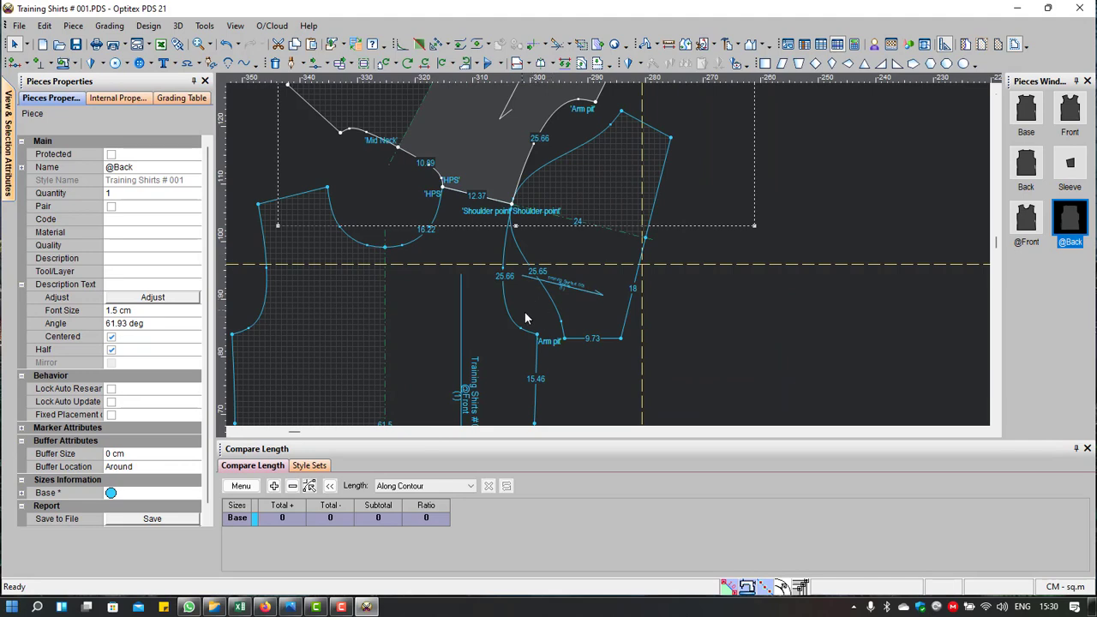
scroll(576, 148, down, 1)
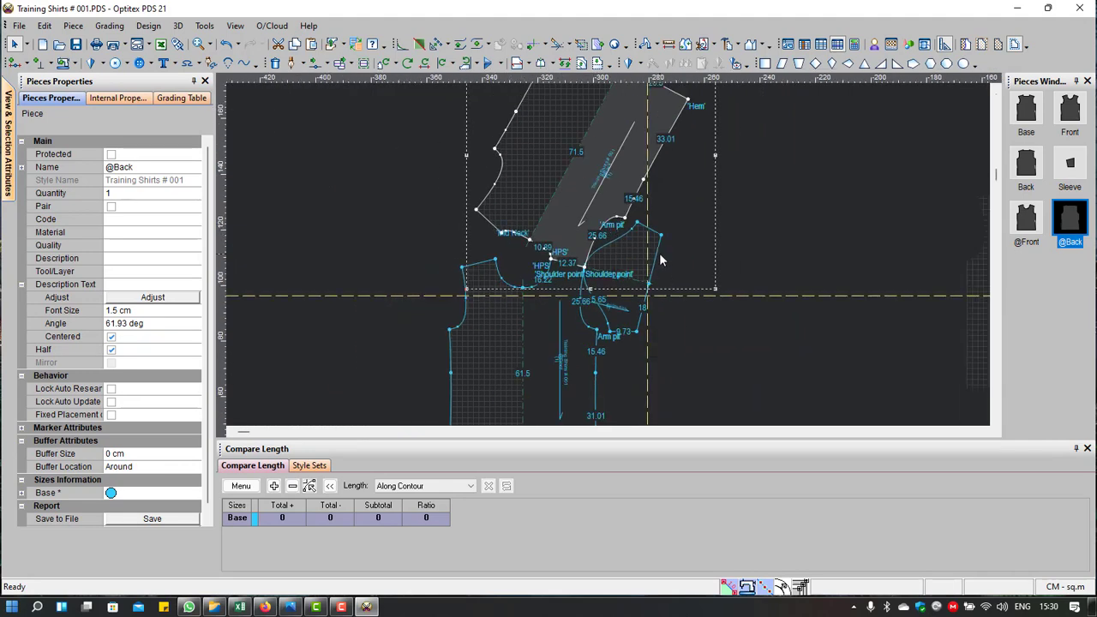
scroll(659, 259, up, 1)
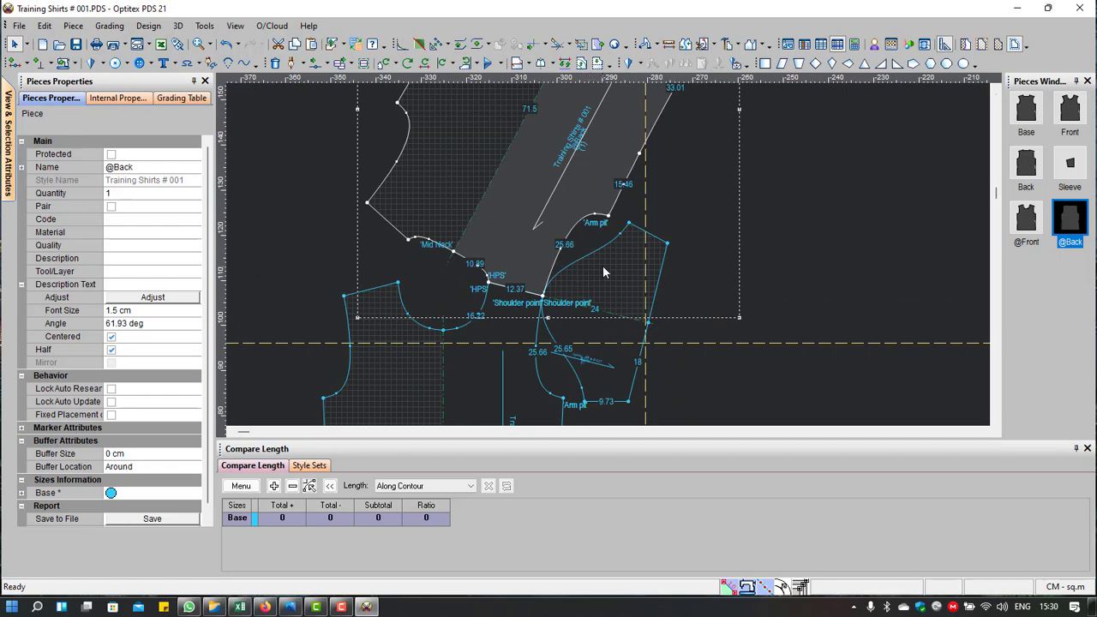
Step: Move the Sleeve piece off the front armhole to a separate spot on the right
click(624, 343)
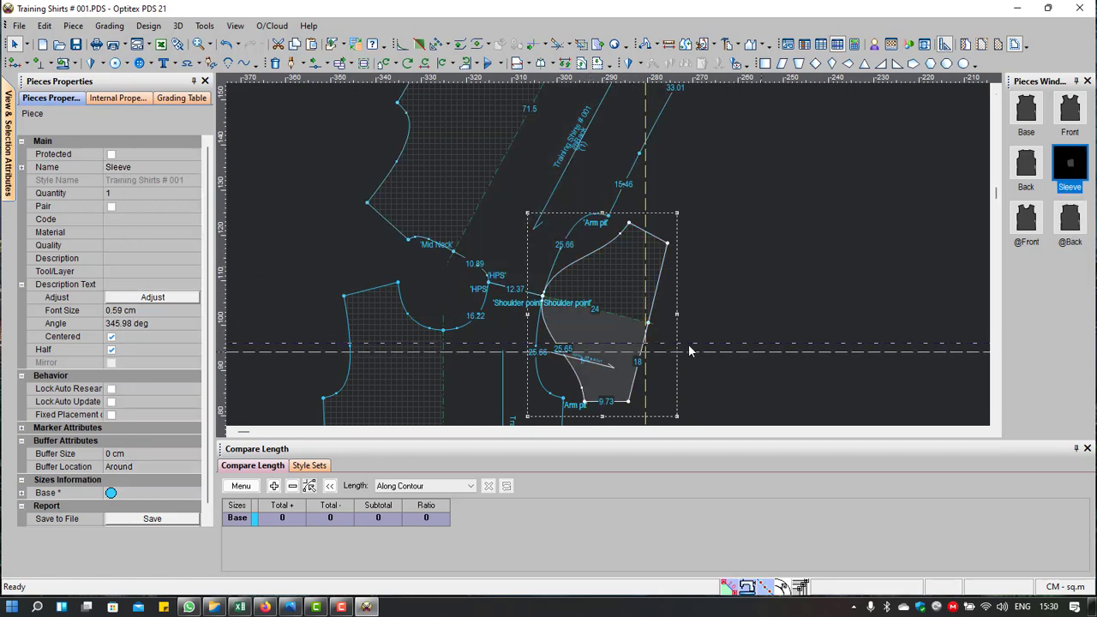
drag(702, 324, 948, 281)
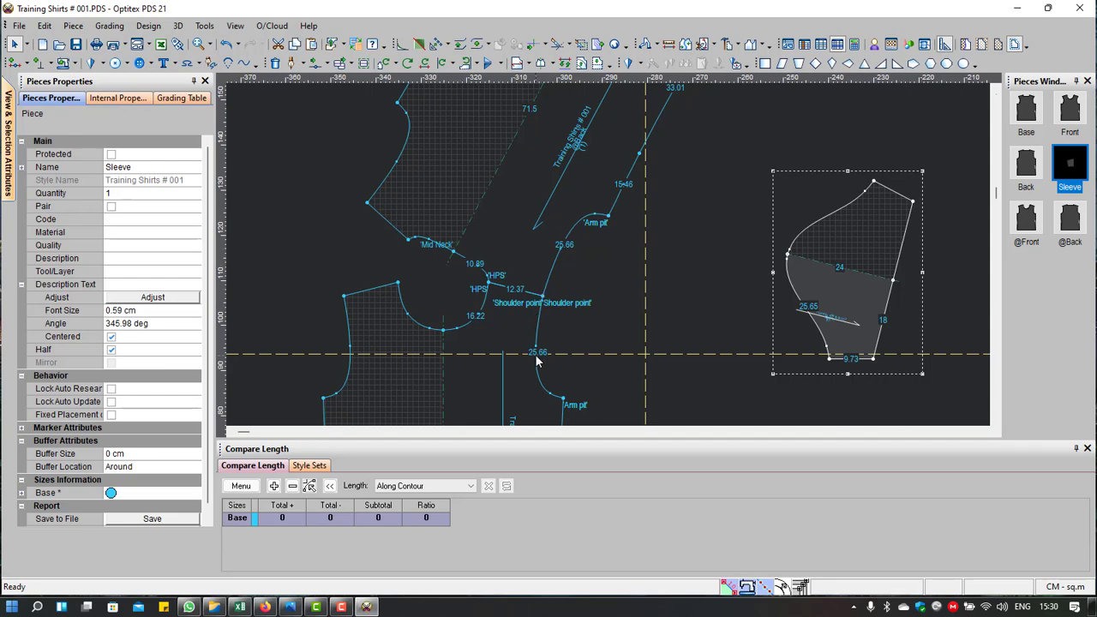
scroll(579, 315, down, 2)
middle_drag(578, 315, 608, 260)
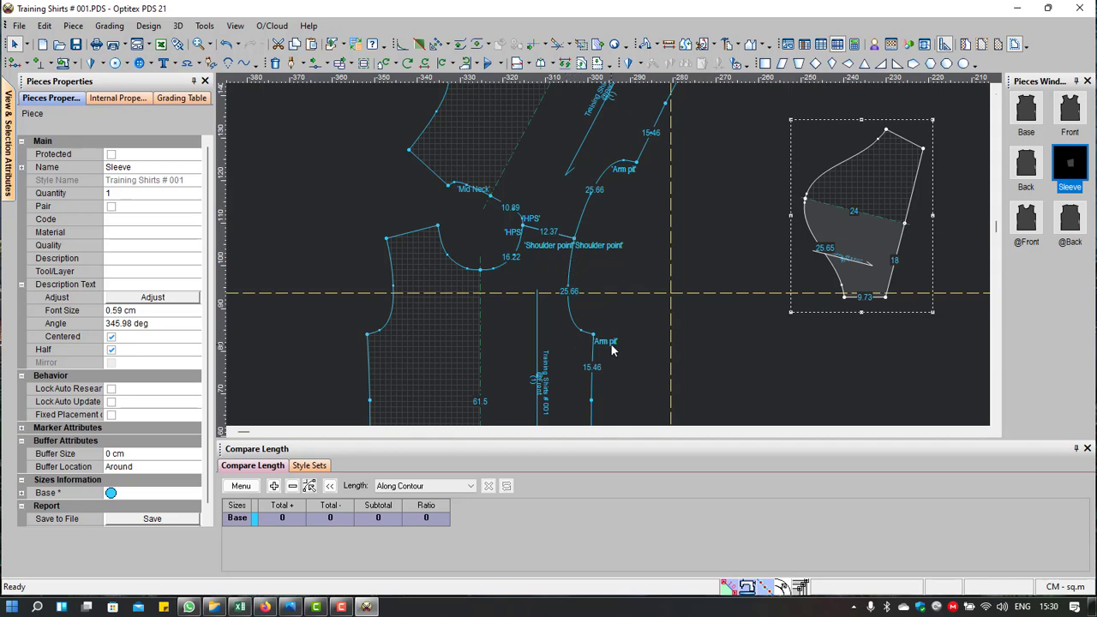
scroll(563, 311, up, 2)
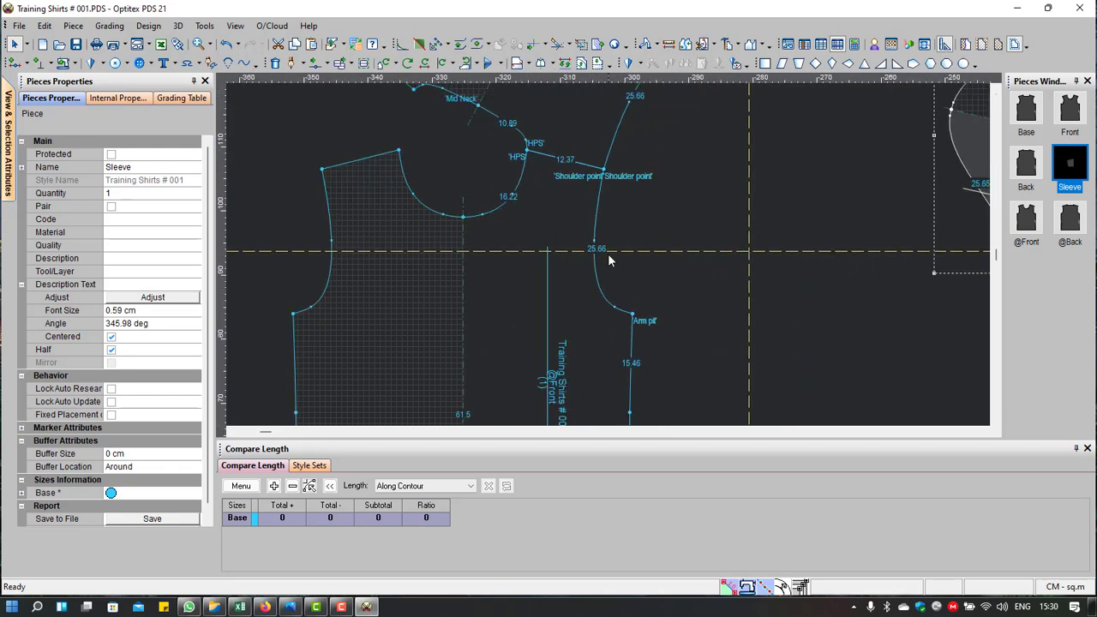
scroll(607, 254, down, 1)
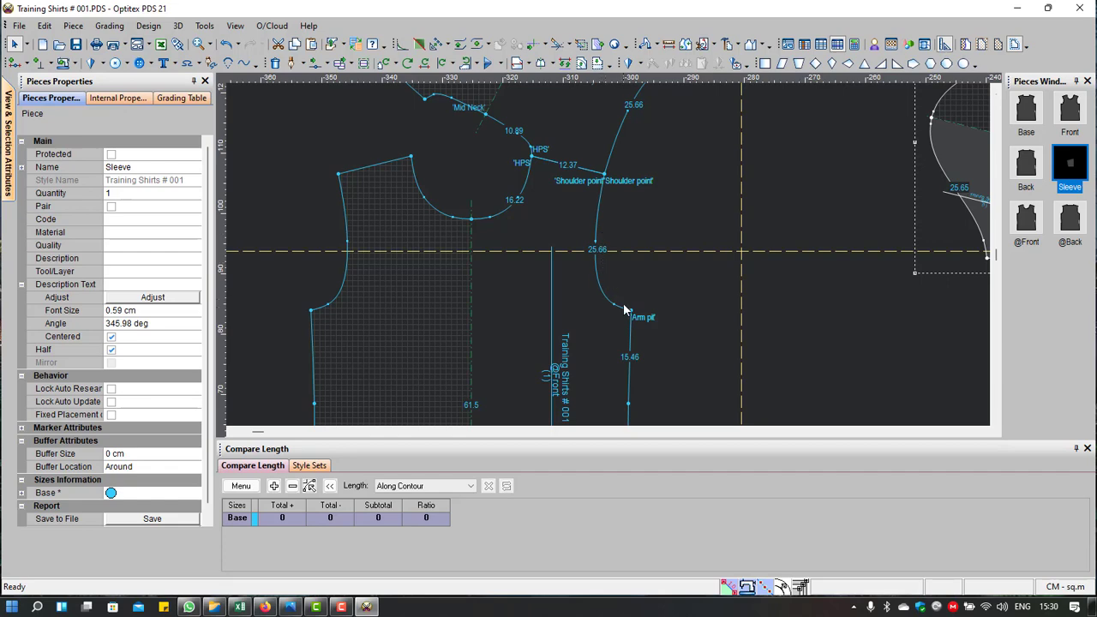
scroll(608, 223, down, 2)
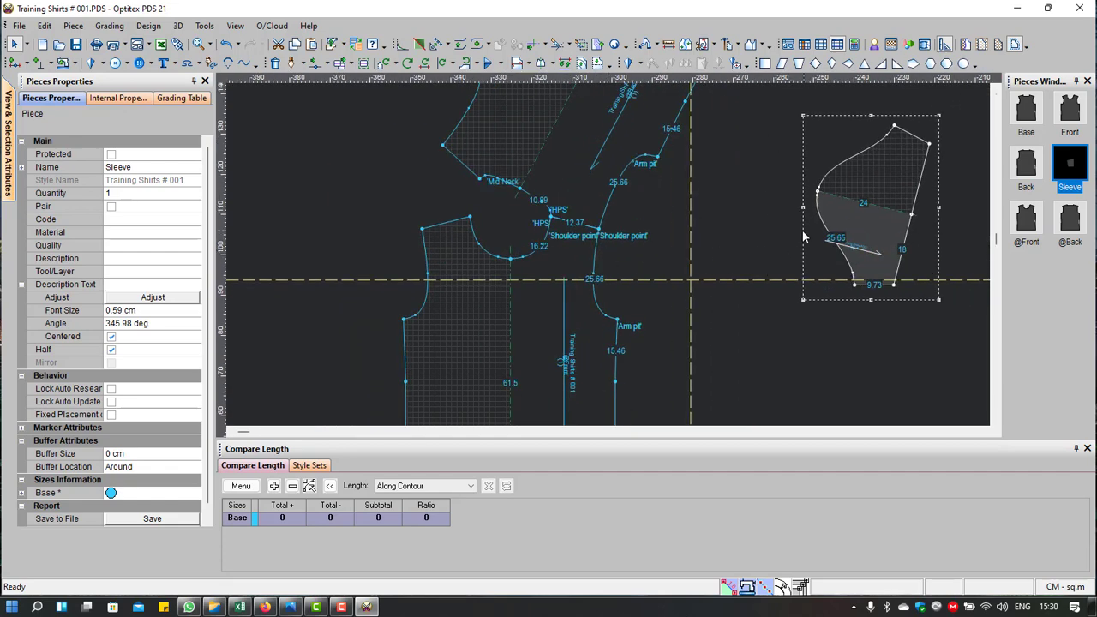
drag(861, 224, 721, 202)
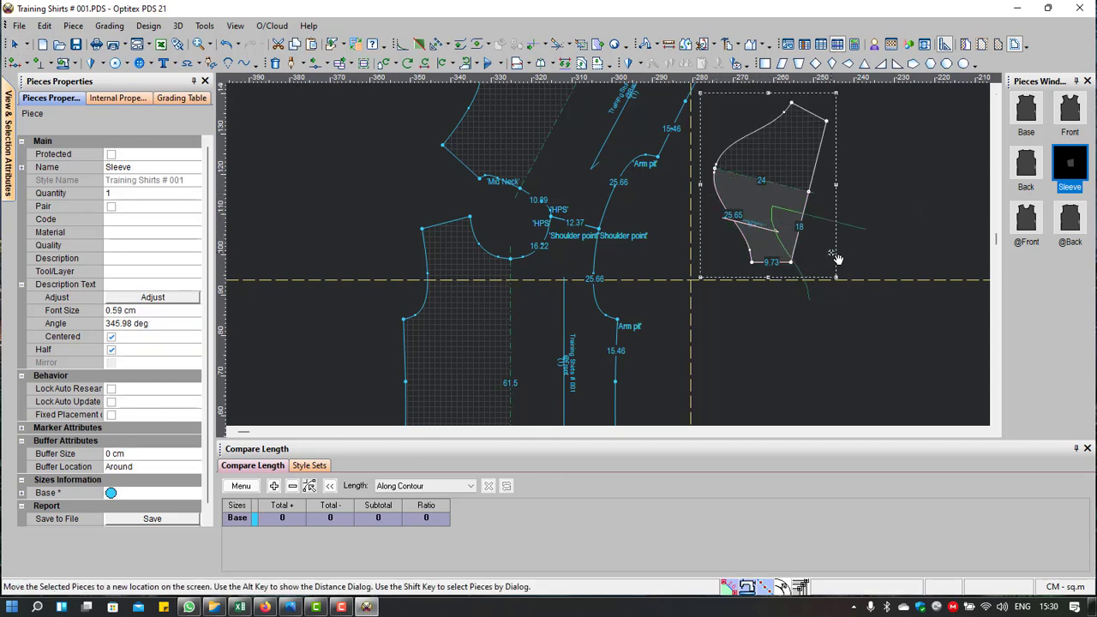
drag(771, 220, 822, 249)
scroll(722, 256, down, 2)
click(590, 176)
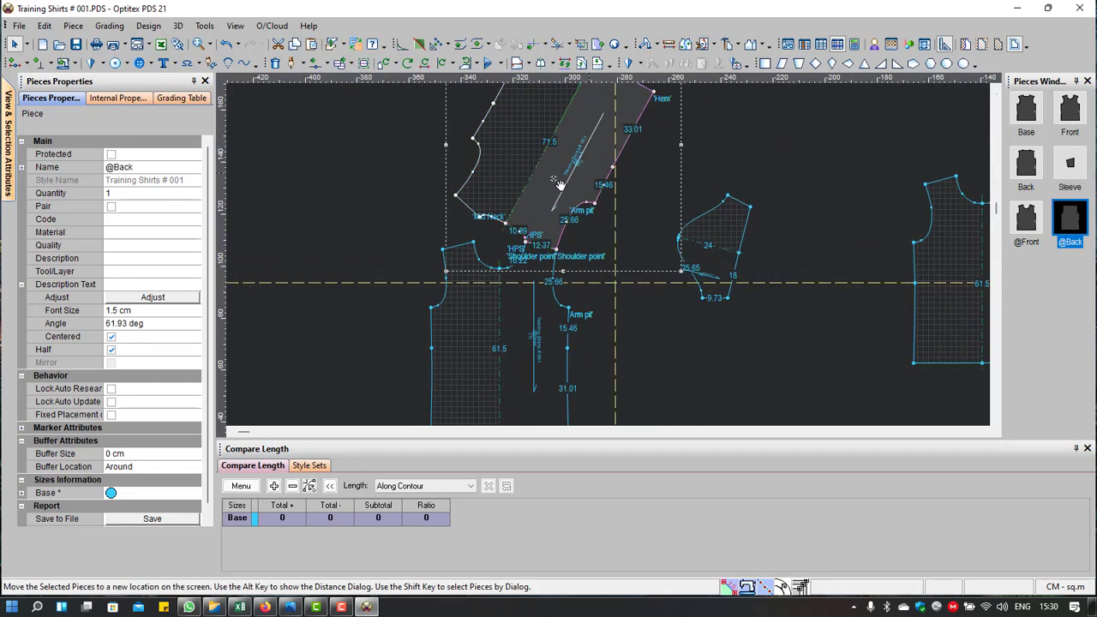
drag(589, 178, 363, 232)
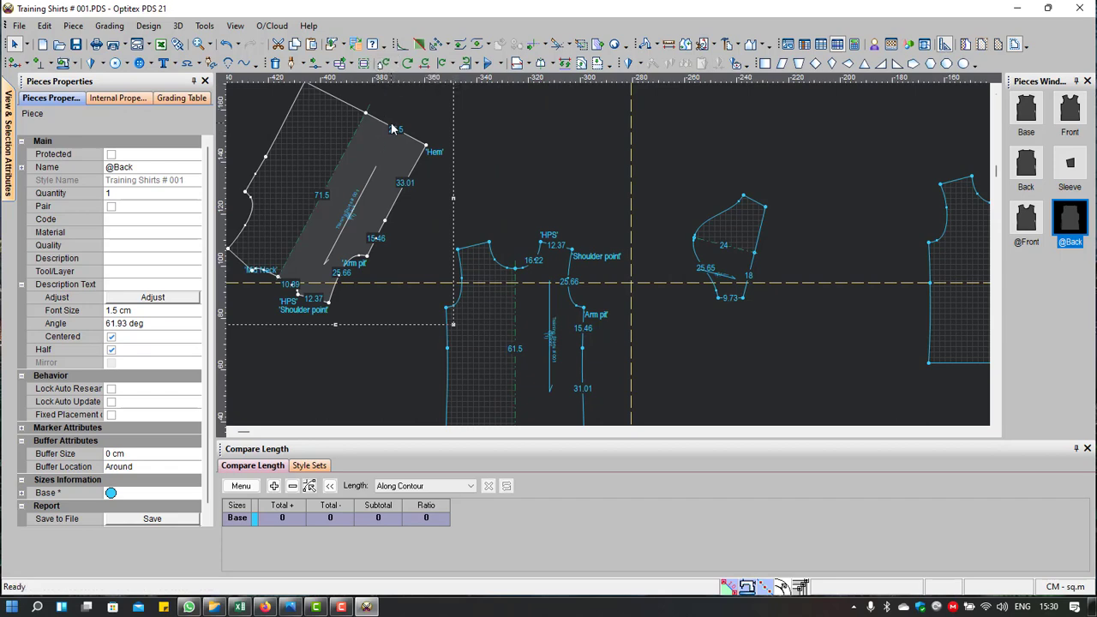
click(396, 65)
click(397, 67)
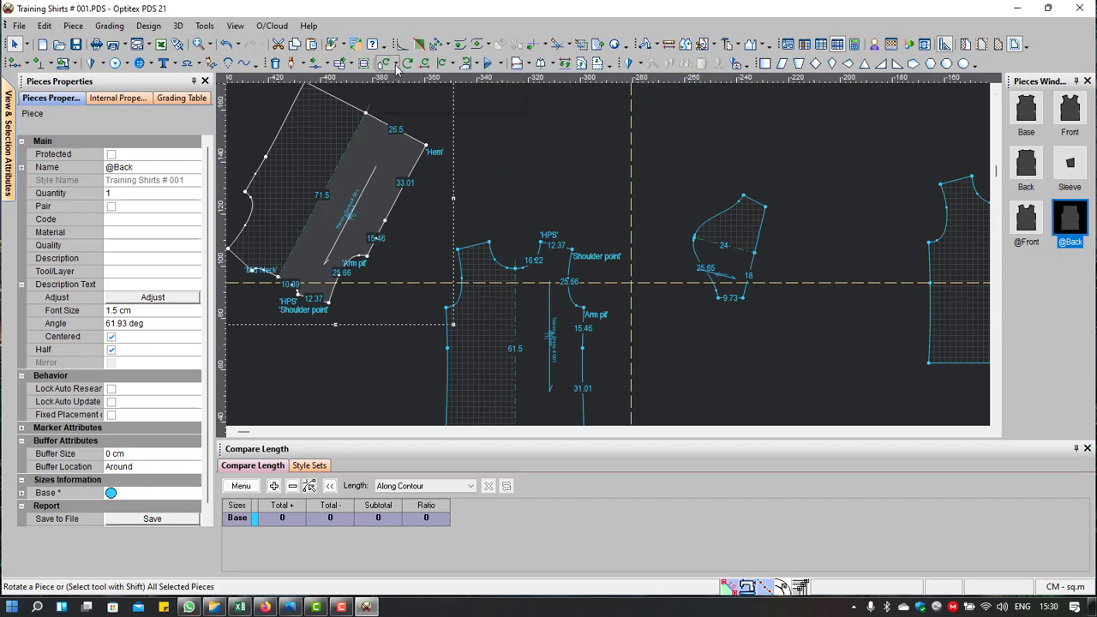
click(455, 65)
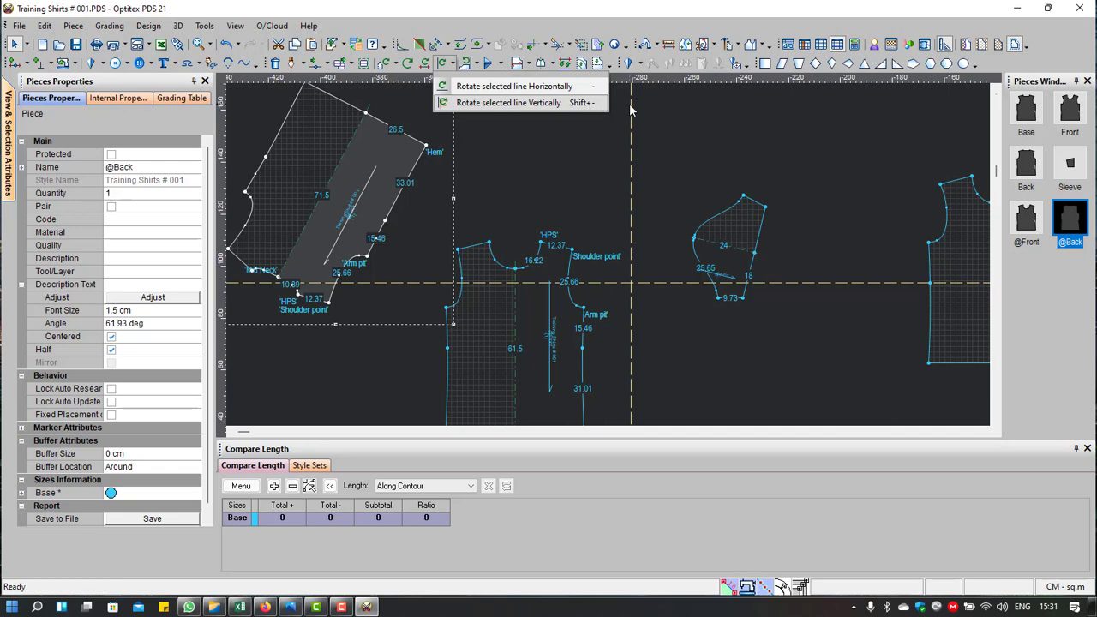
click(700, 116)
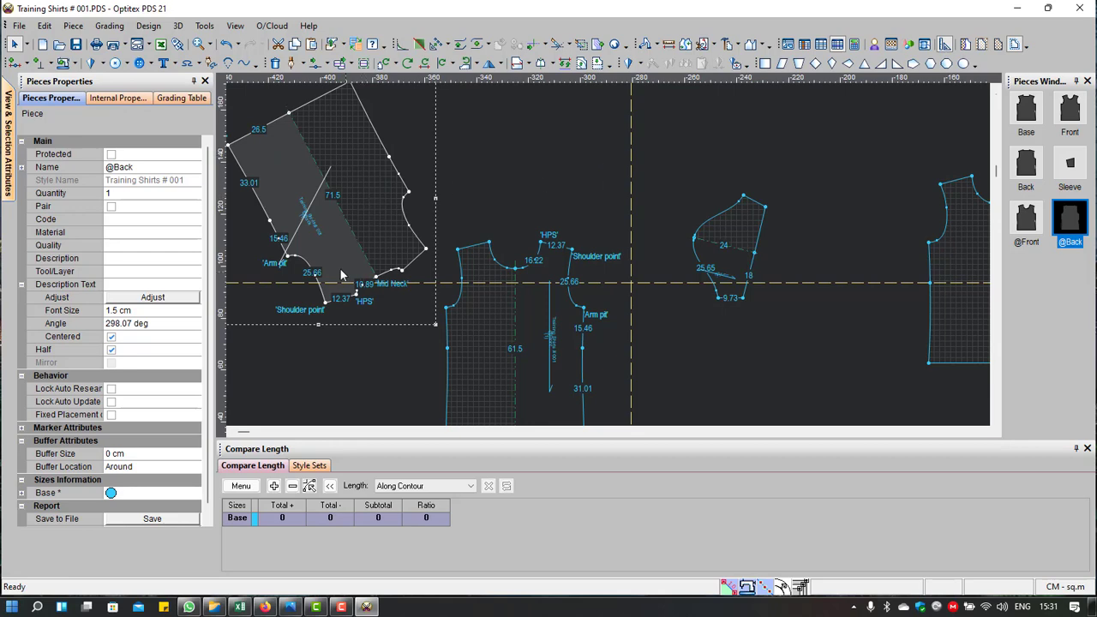
click(453, 66)
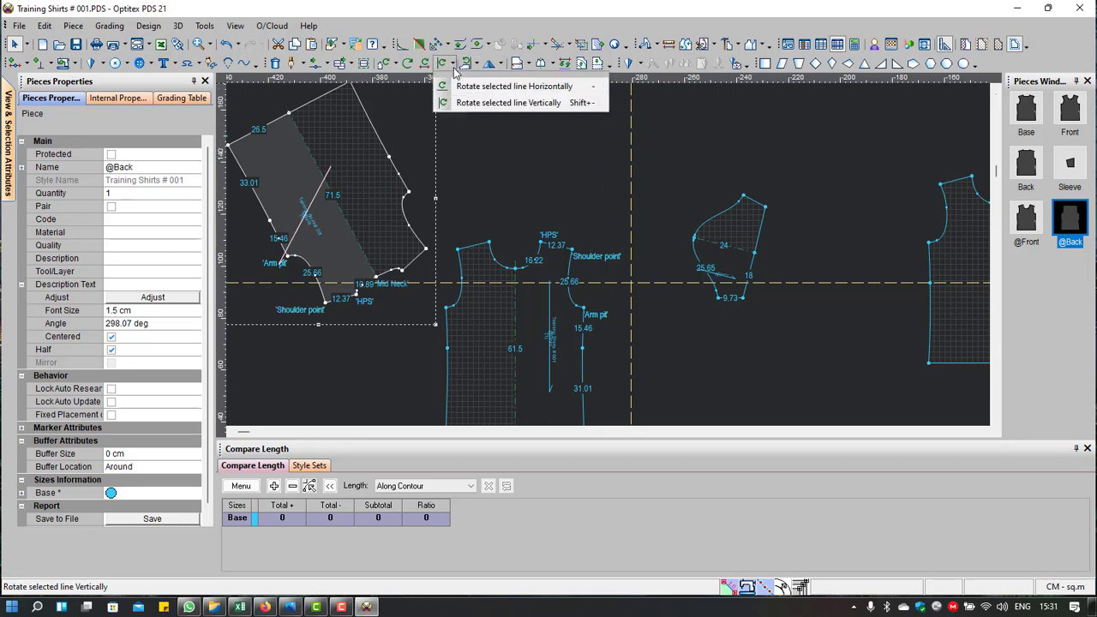
click(463, 88)
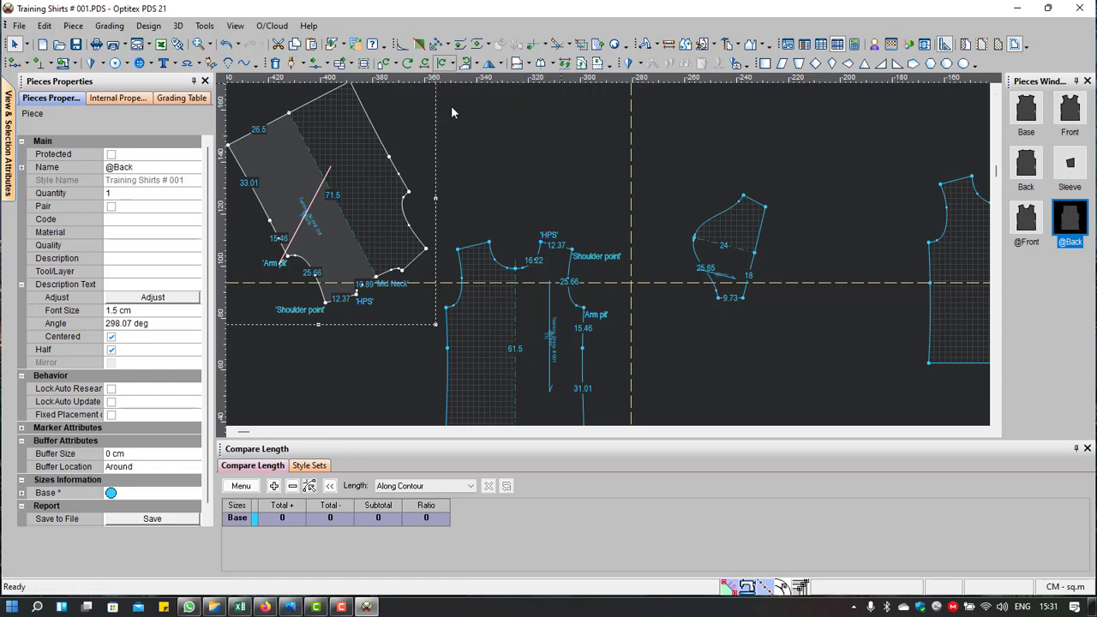
click(289, 112)
click(380, 283)
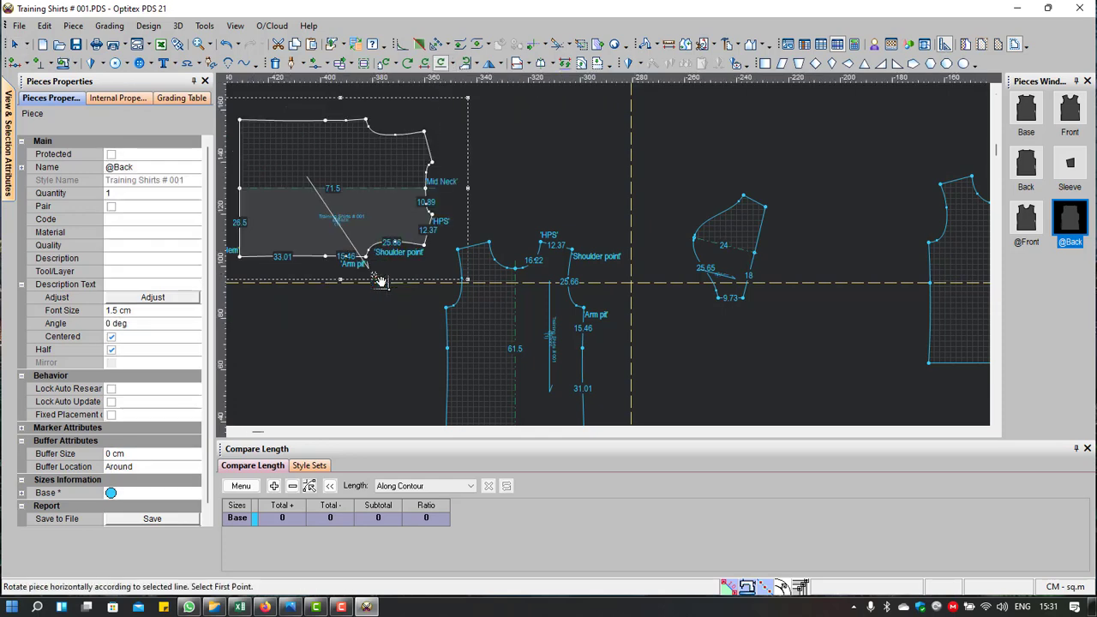
click(431, 194)
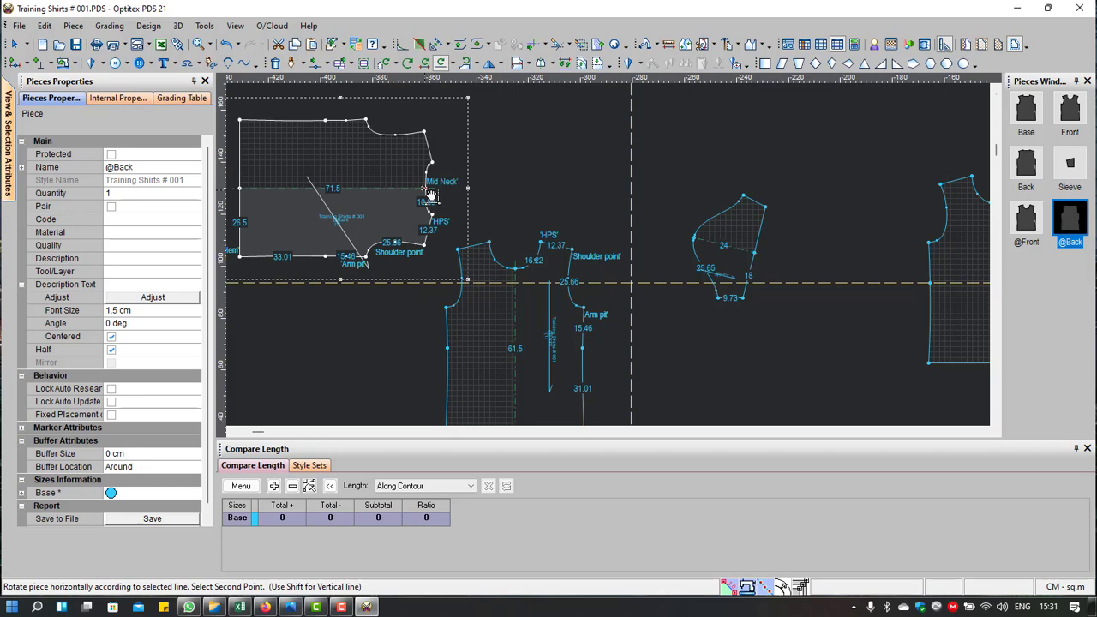
click(245, 195)
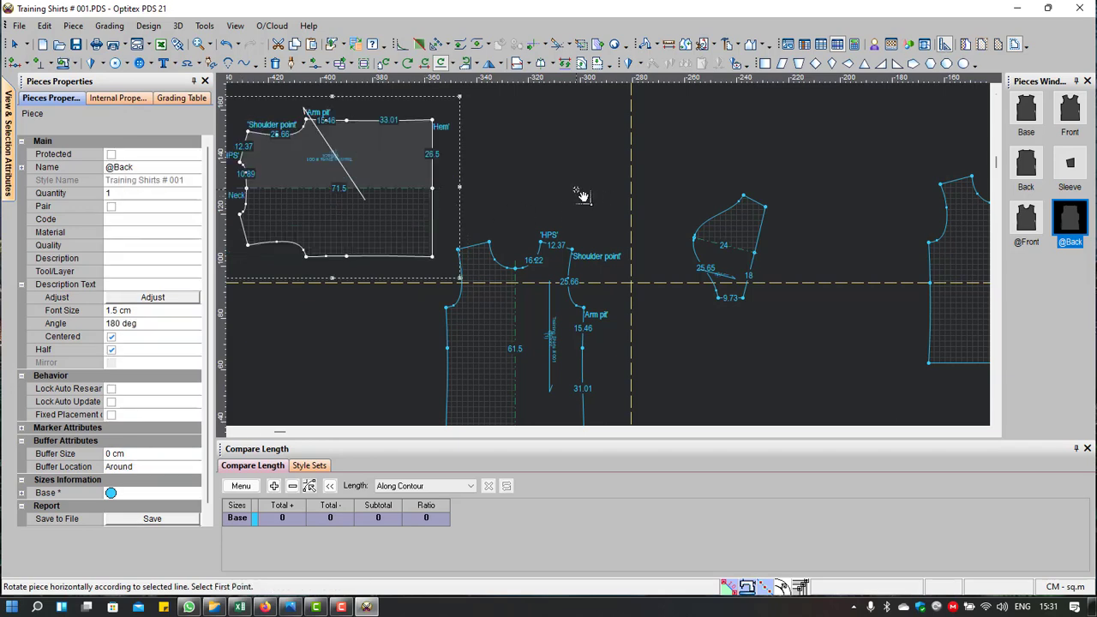
key(ctrl+r)
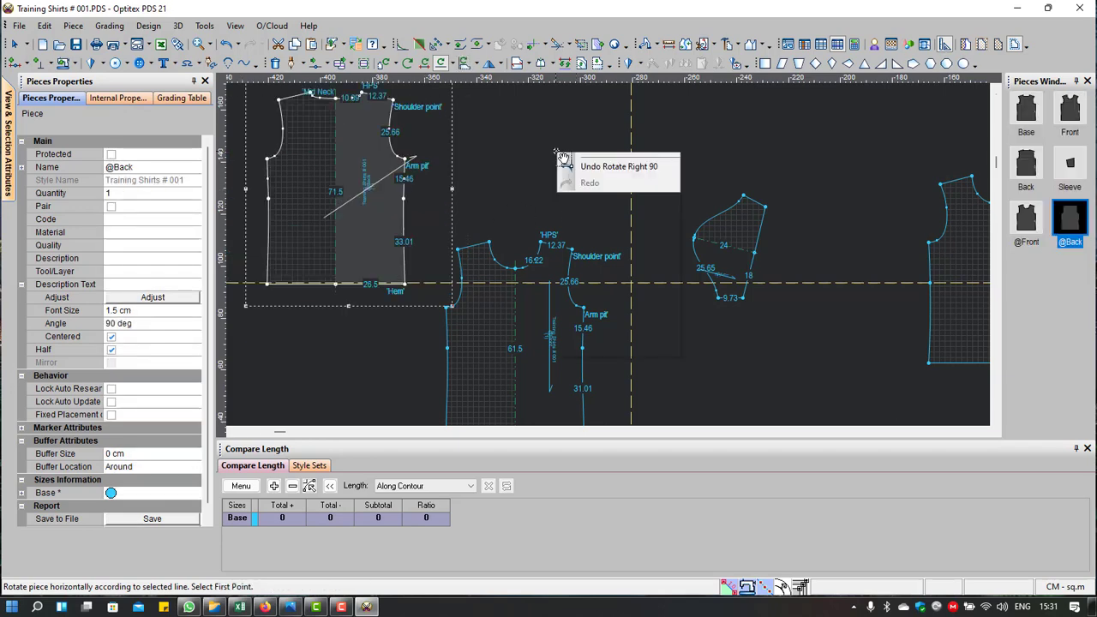
right_click(558, 155)
click(588, 159)
drag(380, 250, 393, 375)
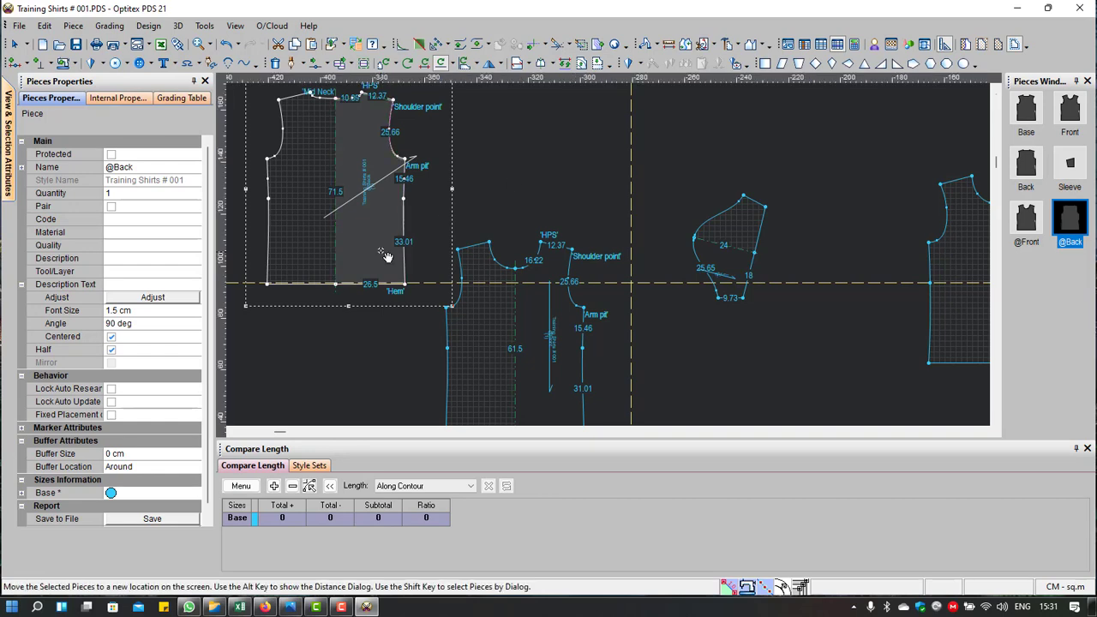
click(392, 375)
scroll(616, 267, down, 2)
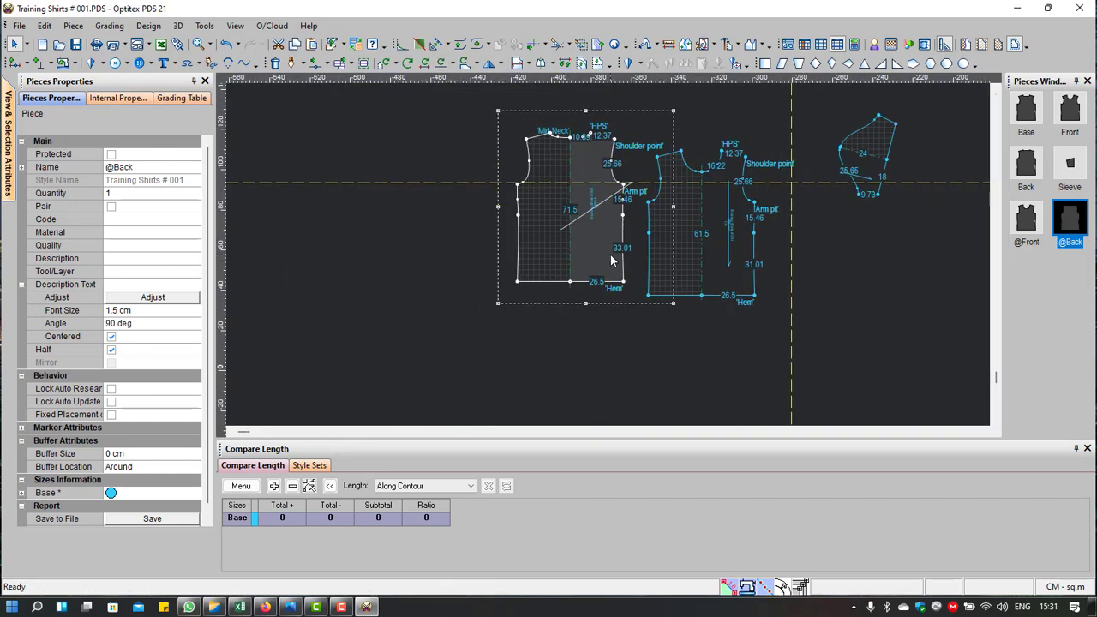
scroll(616, 266, up, 1)
scroll(552, 336, up, 1)
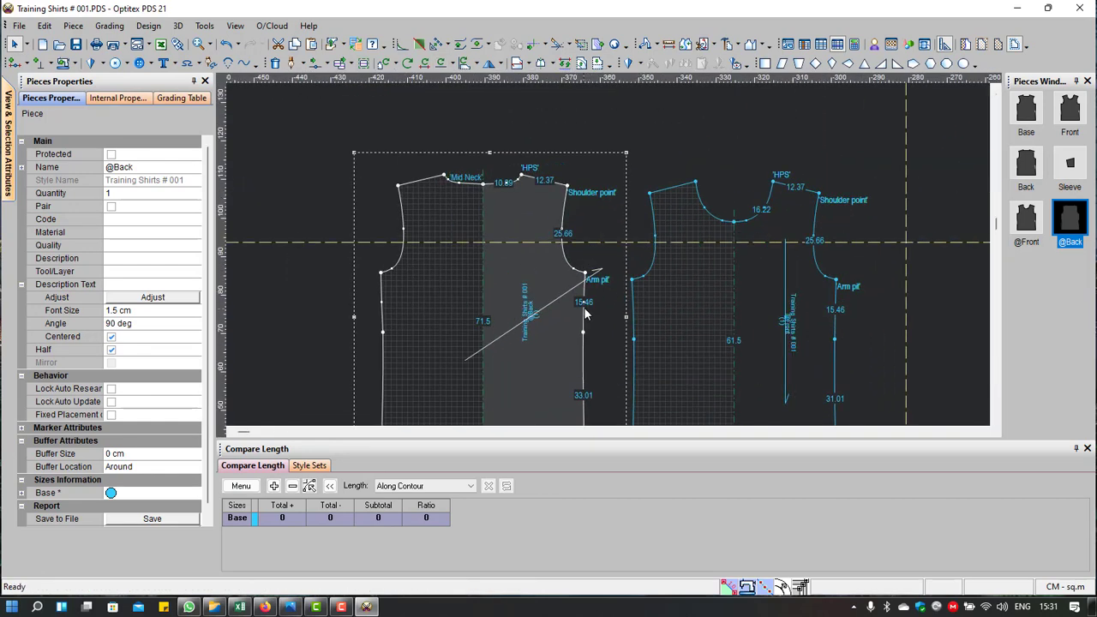
scroll(582, 76, down, 1)
scroll(652, 239, up, 1)
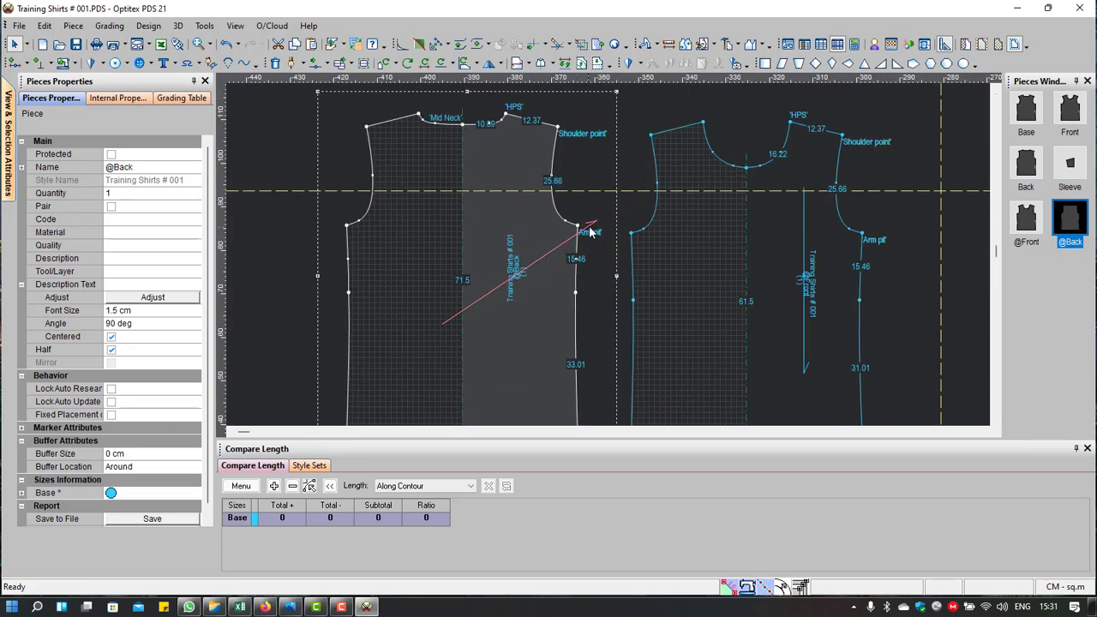
click(591, 230)
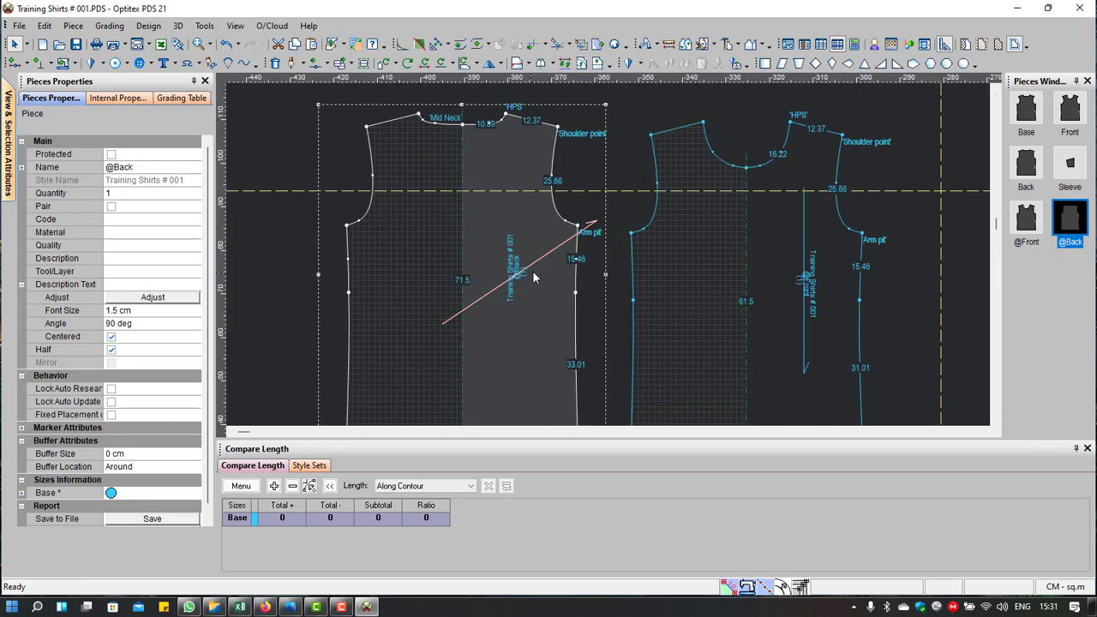
scroll(591, 239, up, 1)
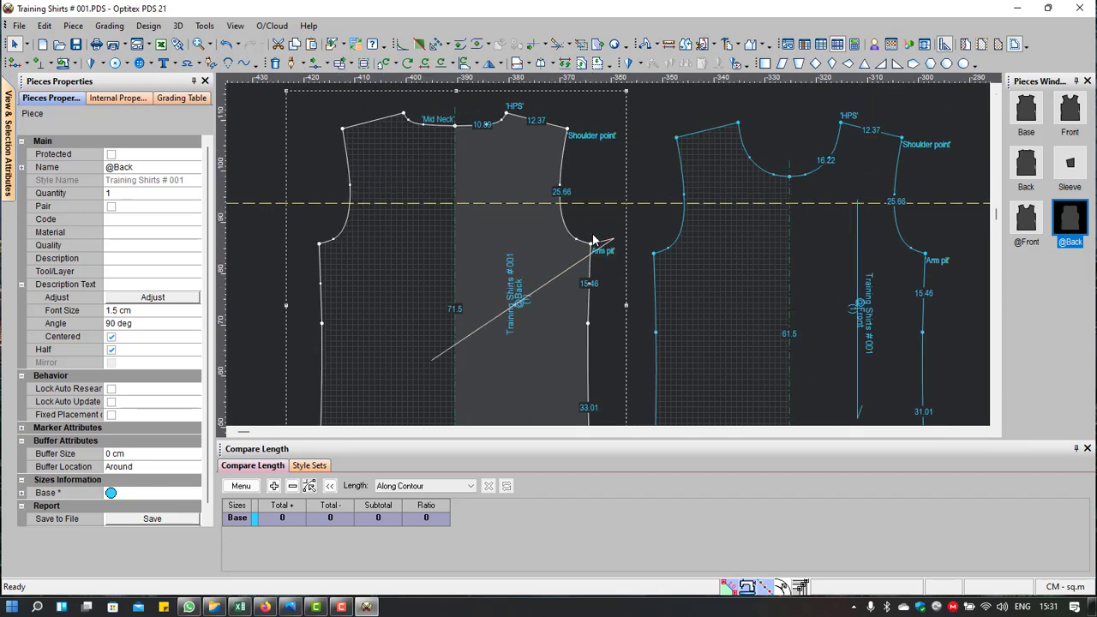
click(469, 336)
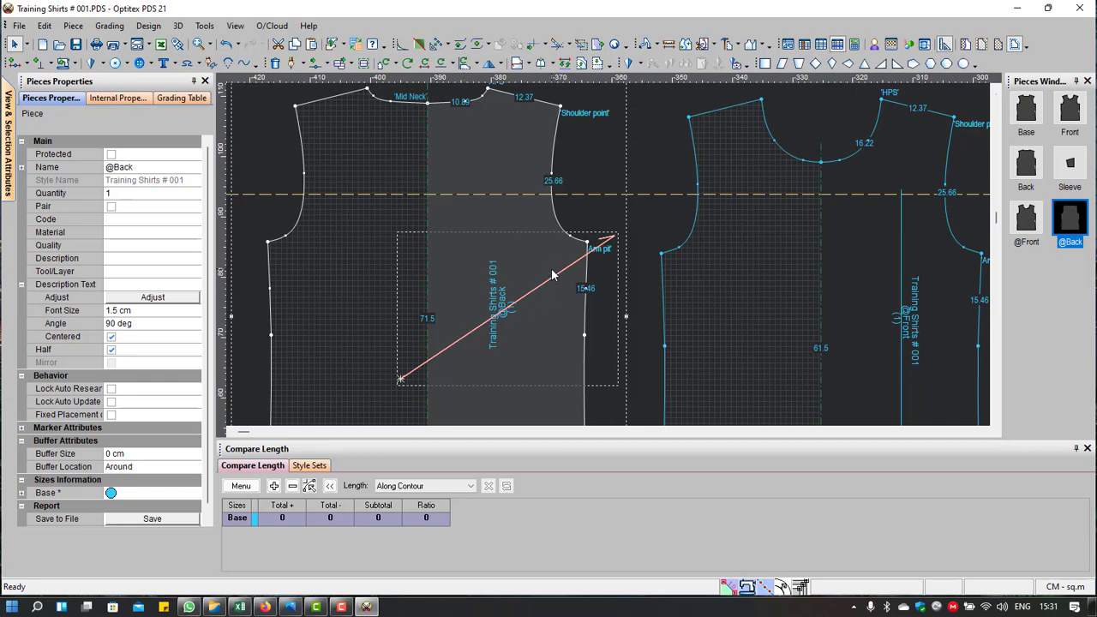
scroll(643, 315, down, 3)
scroll(610, 259, up, 2)
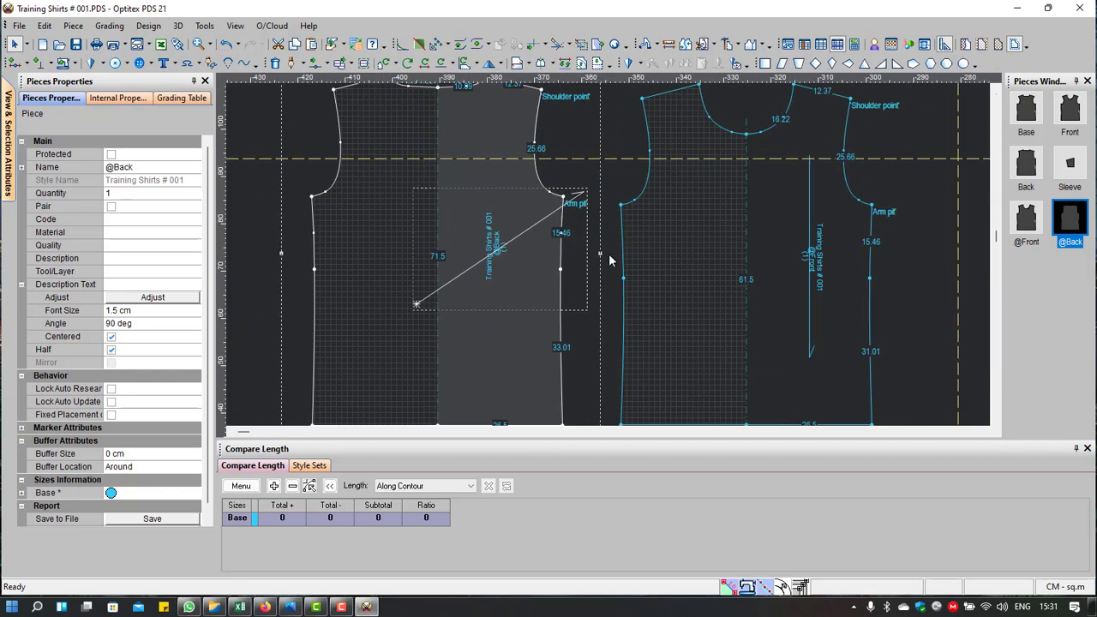
scroll(610, 260, down, 2)
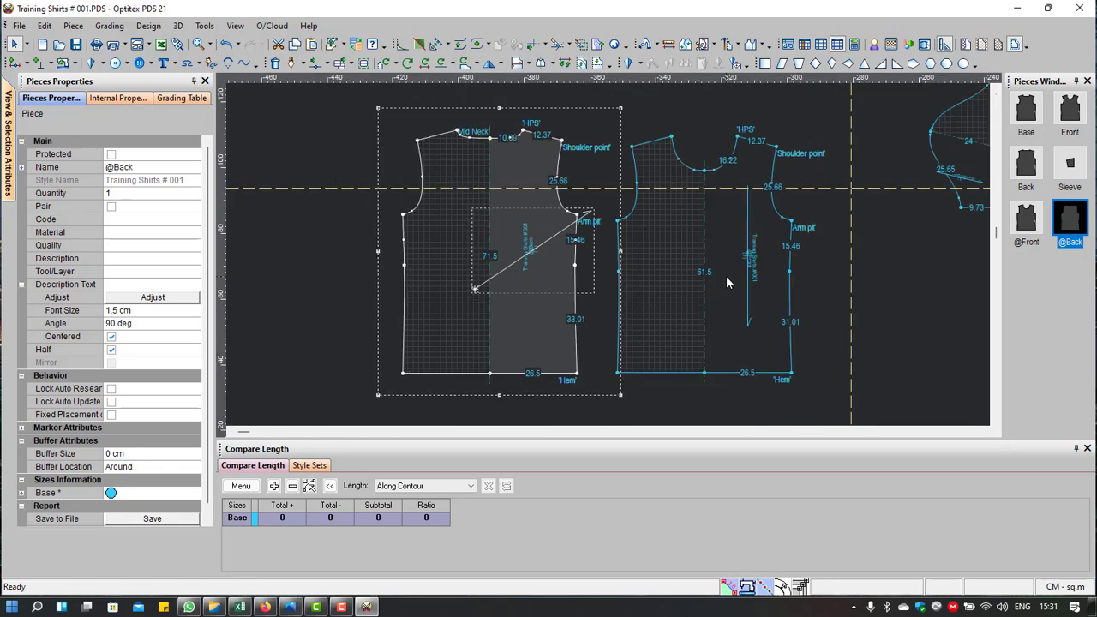
click(529, 64)
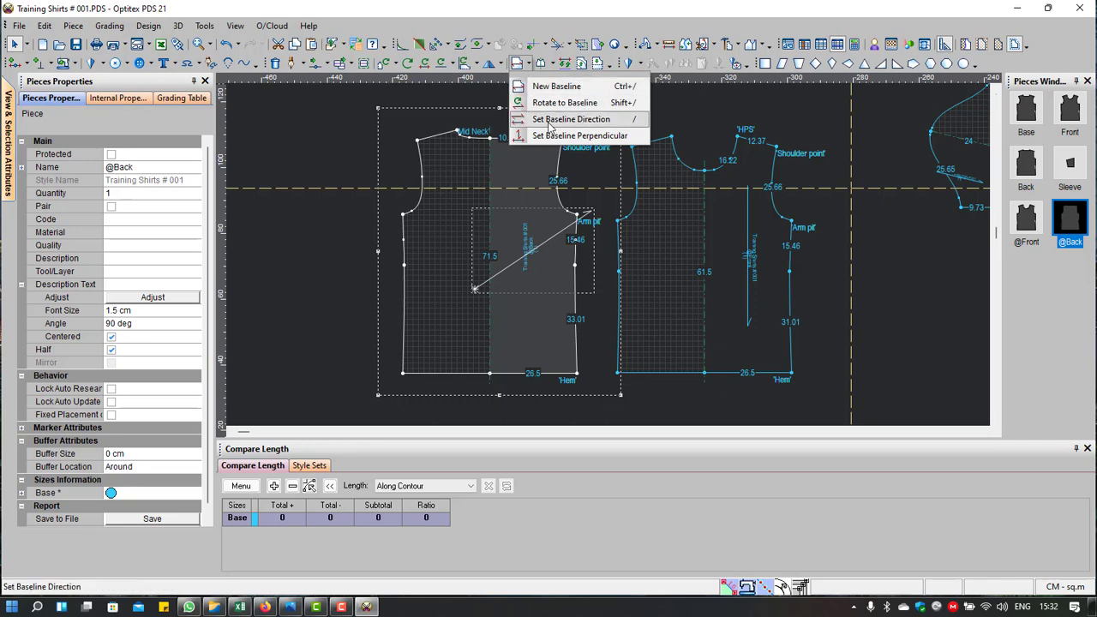
click(603, 127)
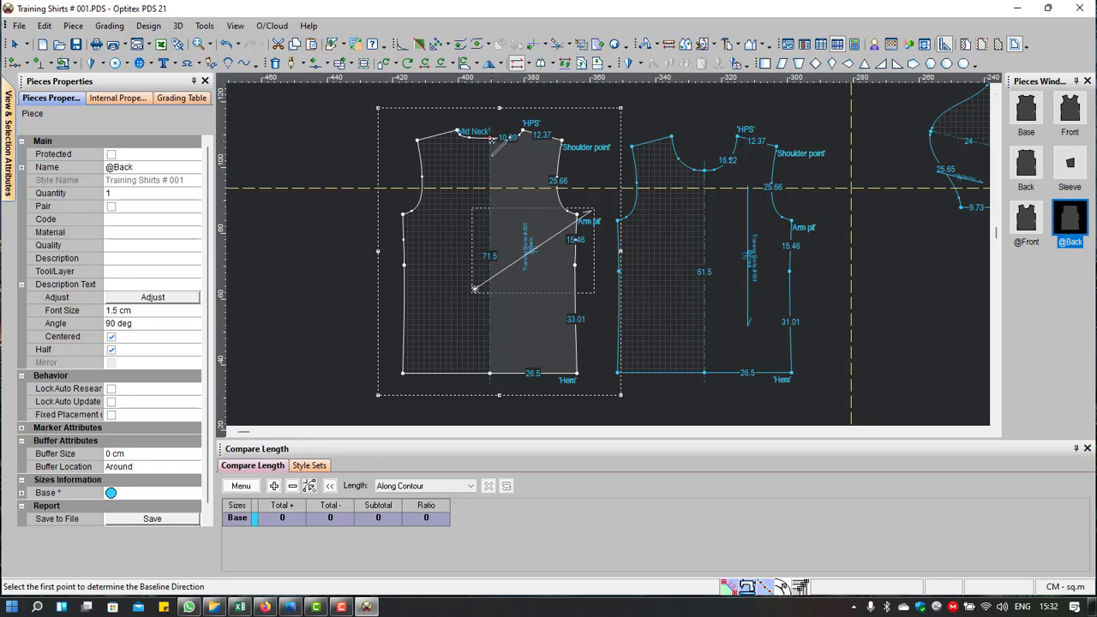
click(490, 137)
click(490, 373)
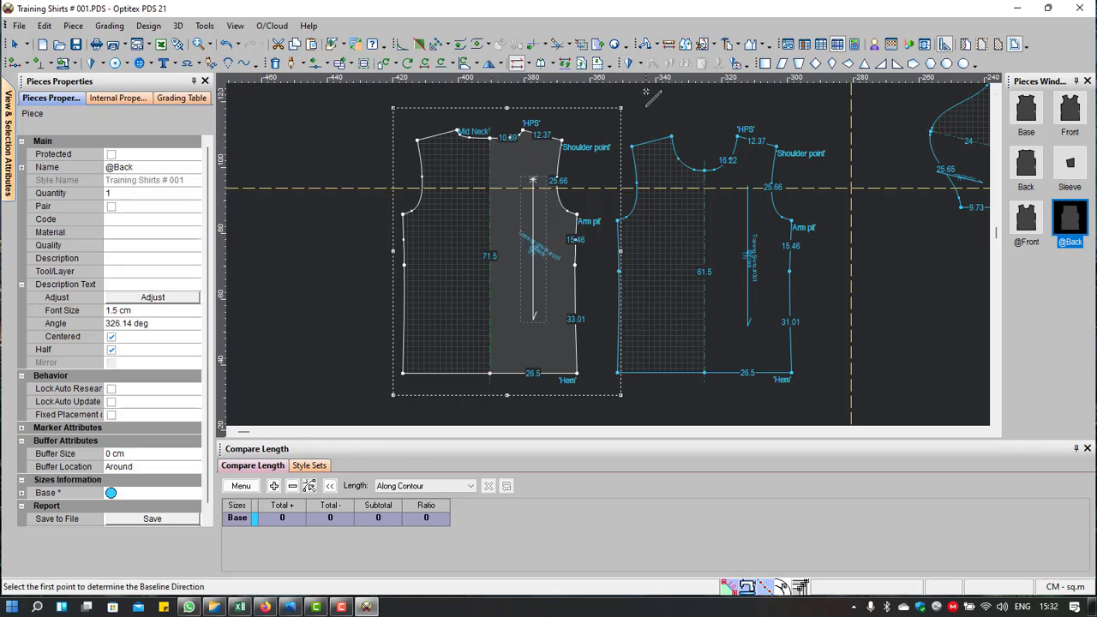
right_click(647, 92)
click(670, 97)
scroll(625, 238, up, 1)
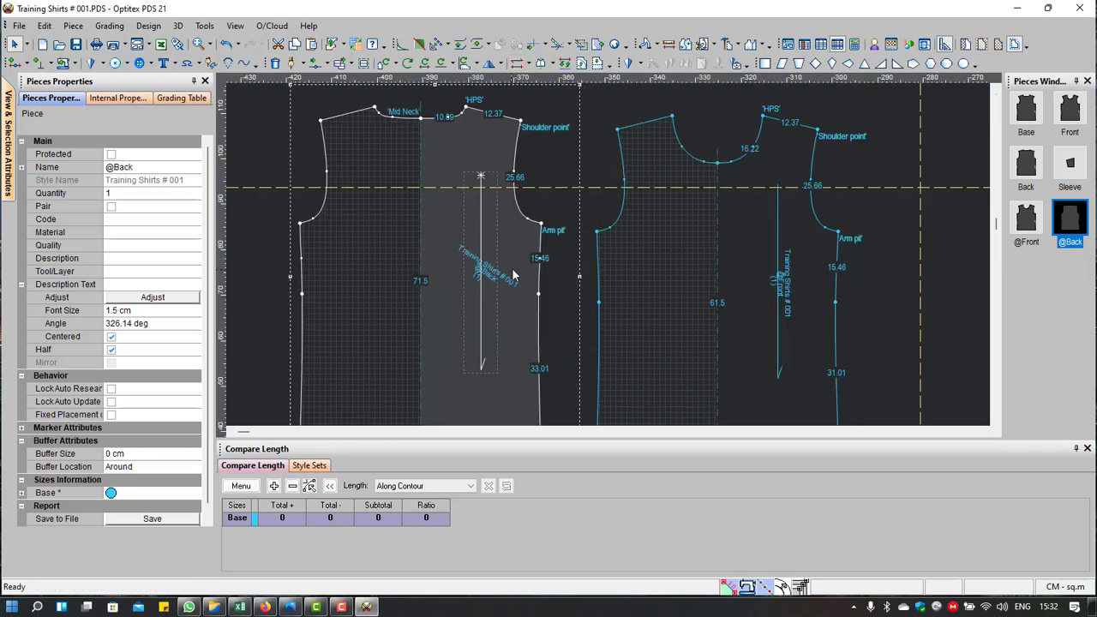
click(480, 245)
click(155, 324)
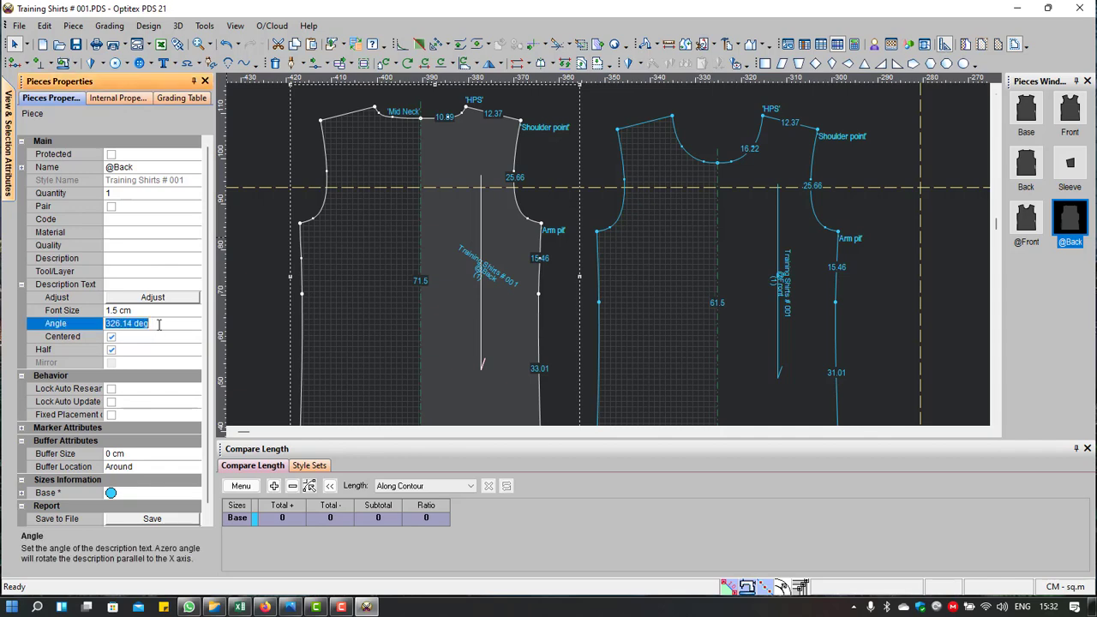
click(96, 99)
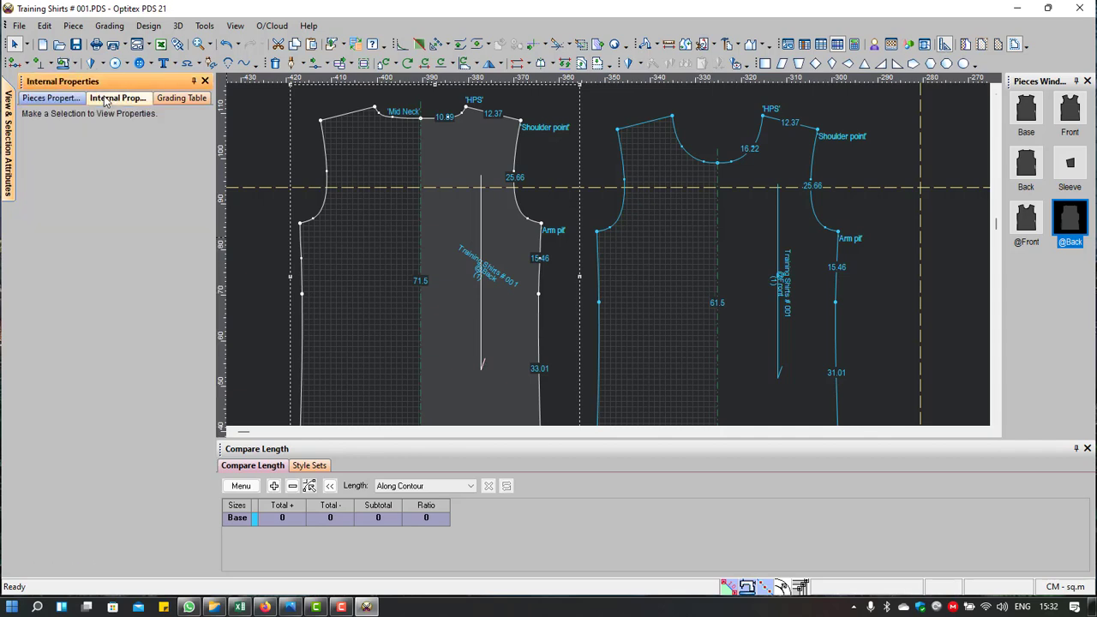
click(53, 99)
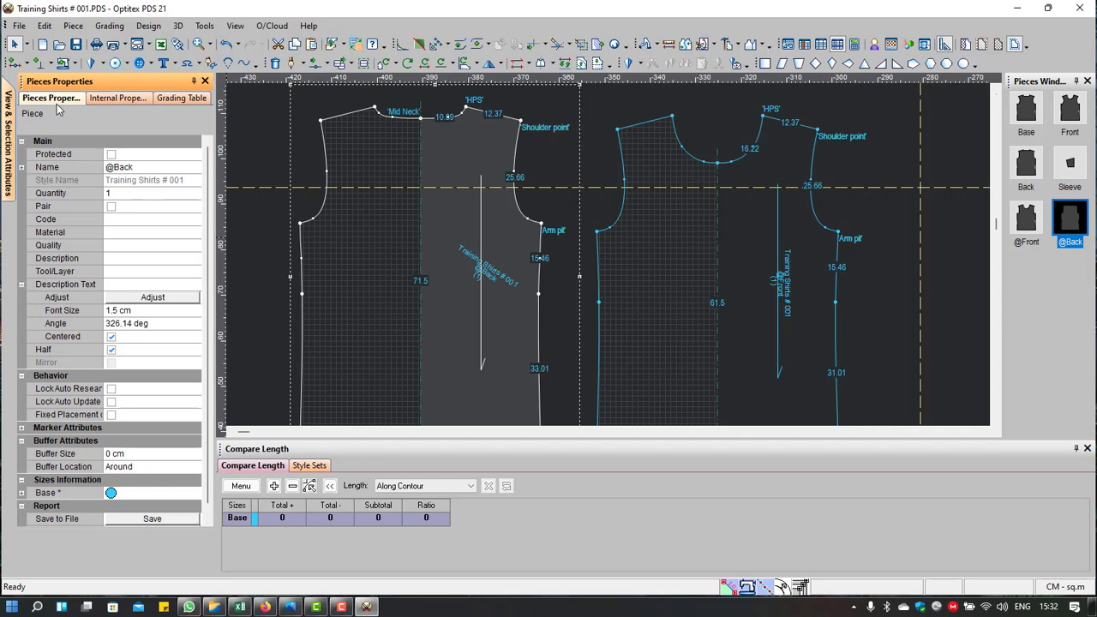
click(164, 323)
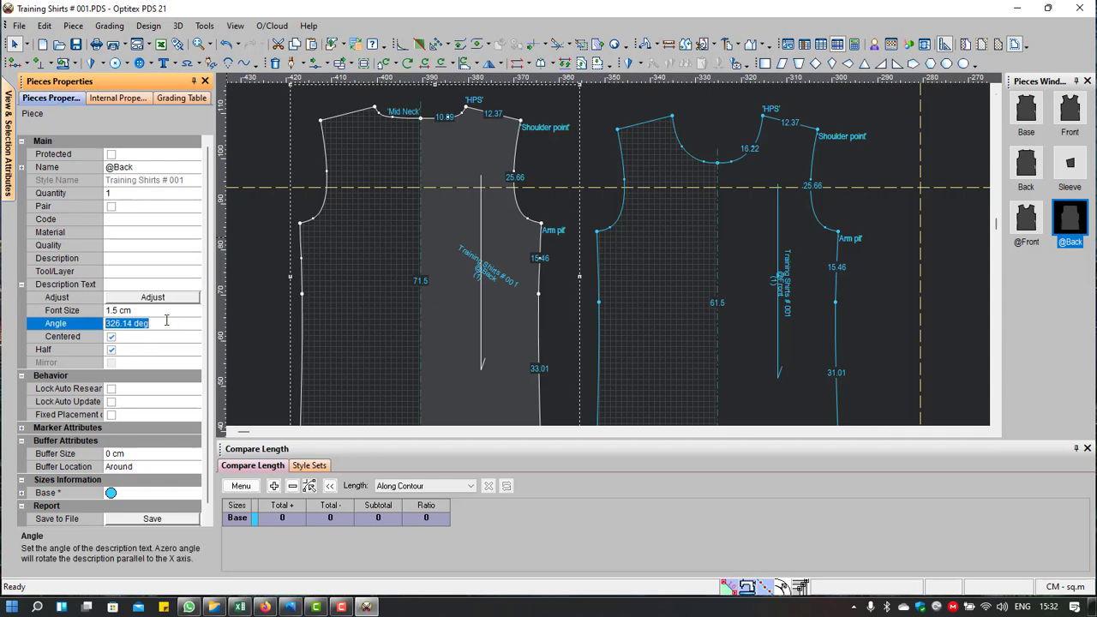
text(90)
key(Return)
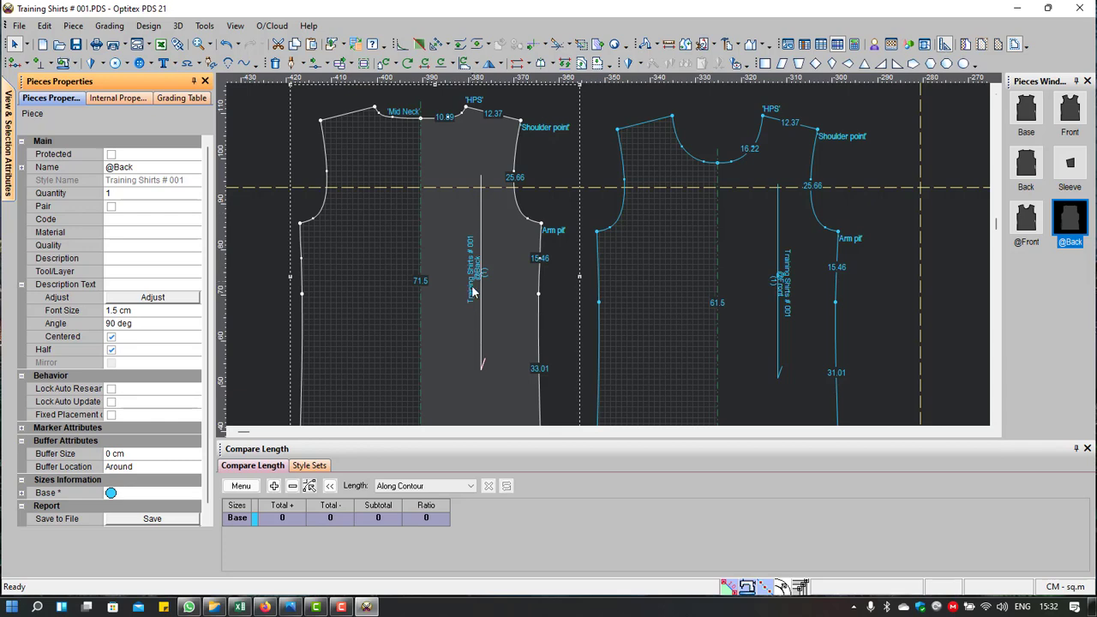
click(164, 309)
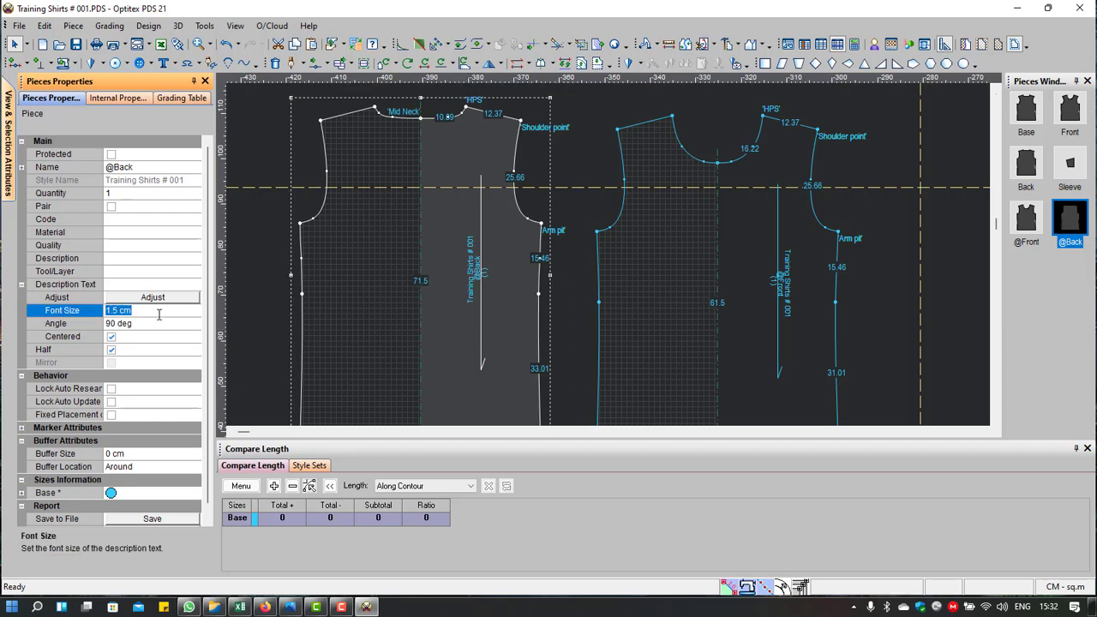
text(1)
key(Return)
click(799, 283)
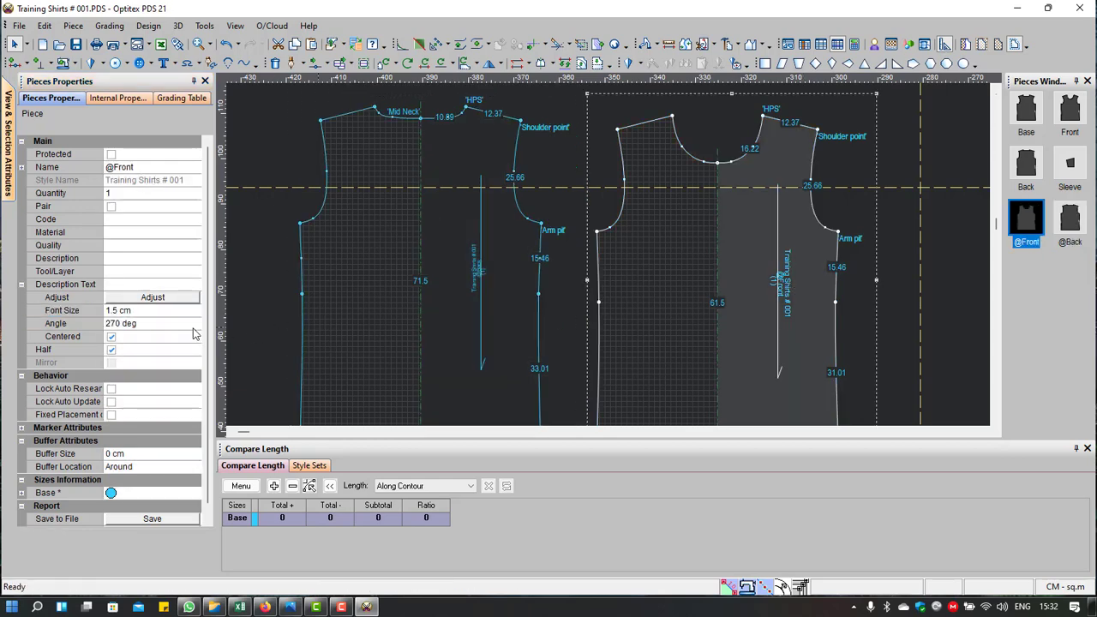
click(128, 310)
text(1)
key(Return)
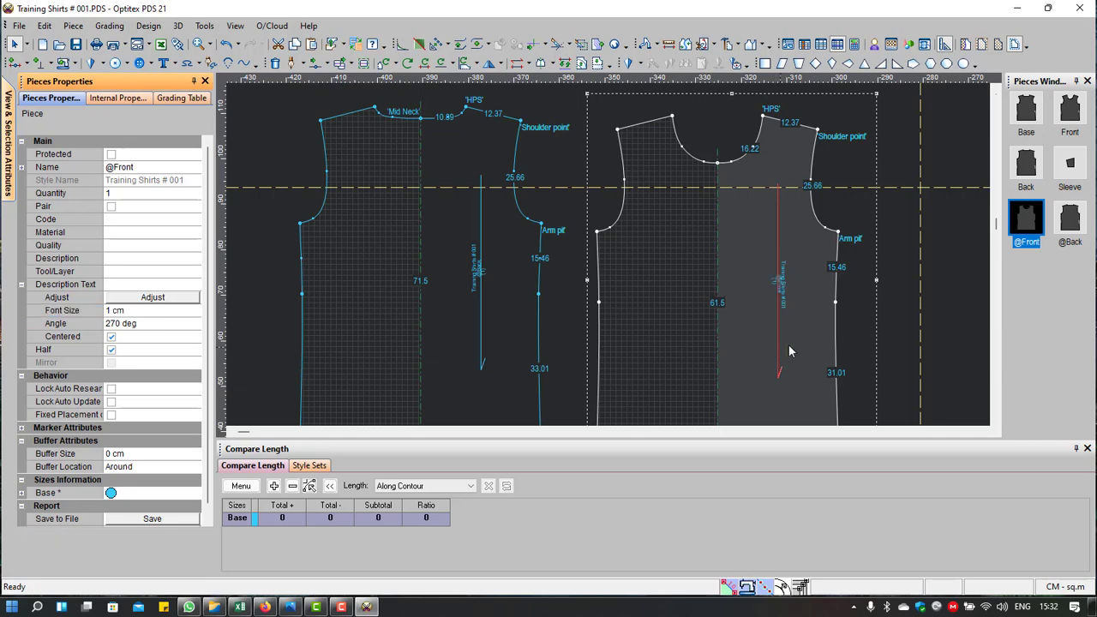
click(788, 347)
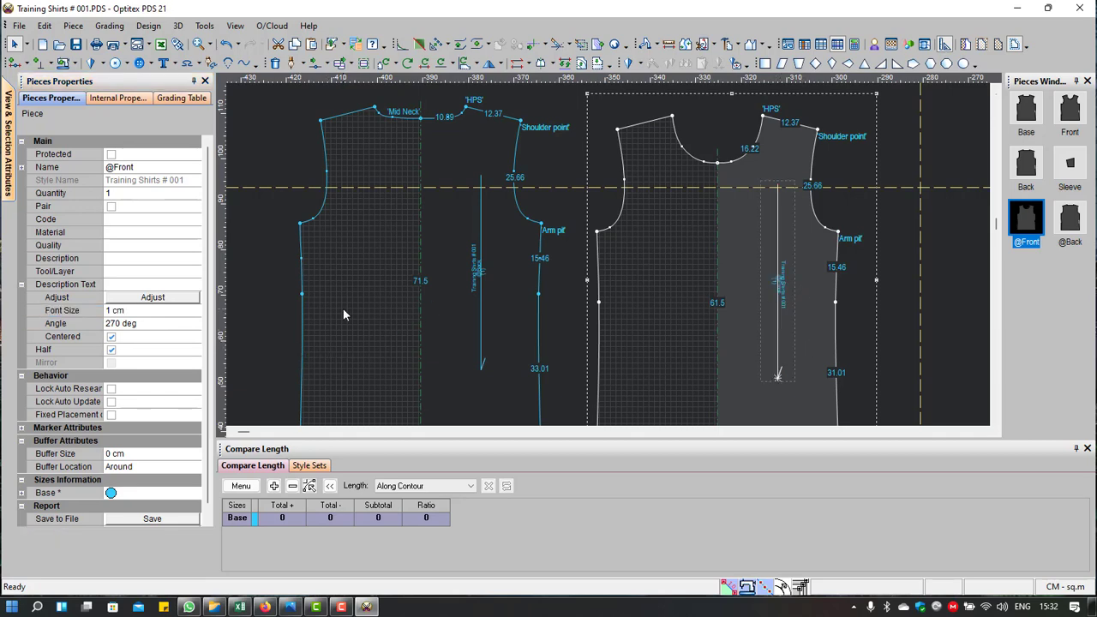
click(161, 324)
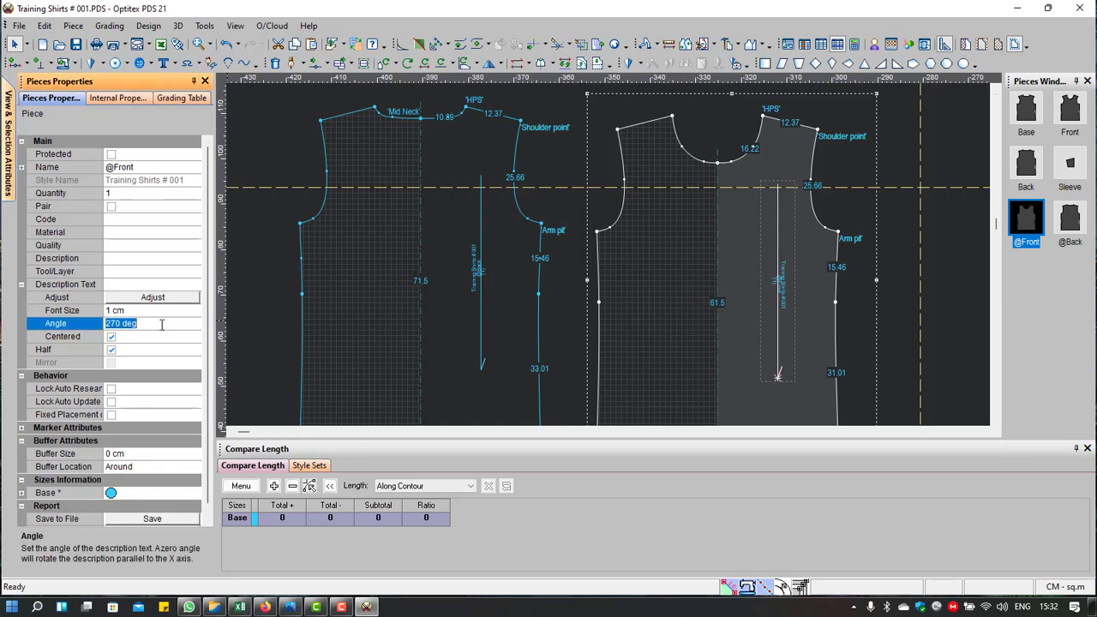
text(90)
key(Return)
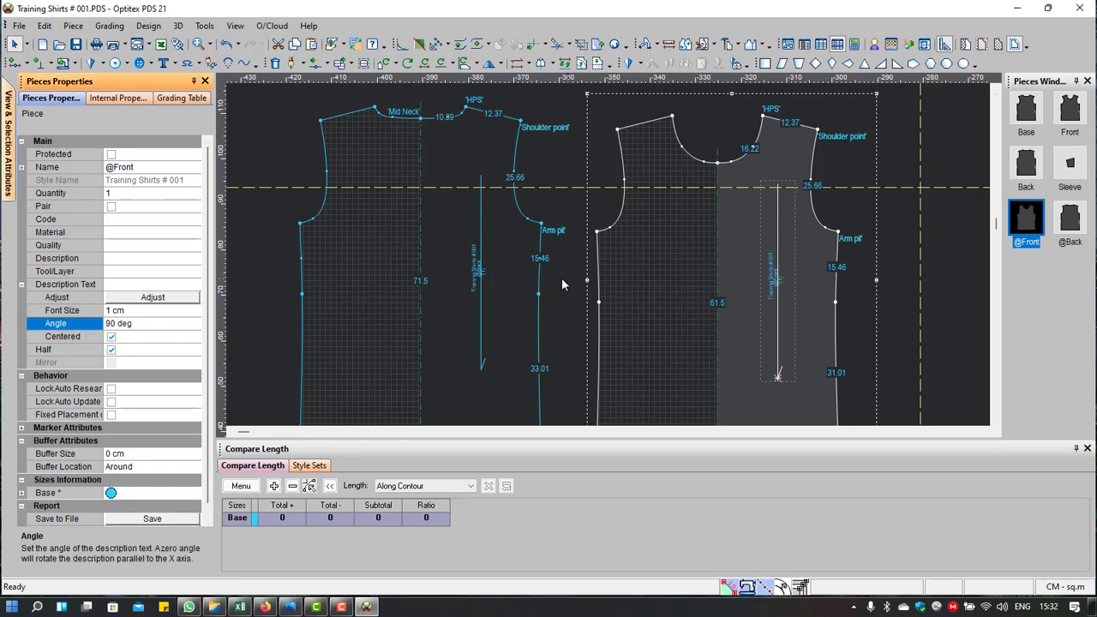
scroll(558, 236, down, 1)
Step: Select the Sleeve piece and move it left of the bodice pieces
scroll(524, 238, up, 1)
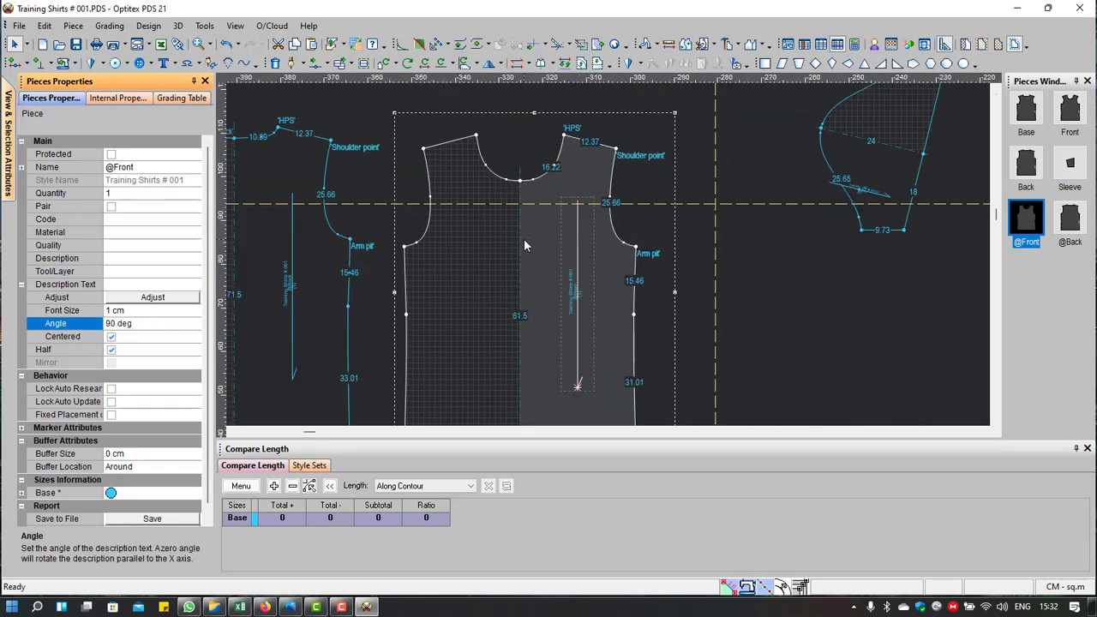
scroll(524, 239, down, 2)
click(746, 215)
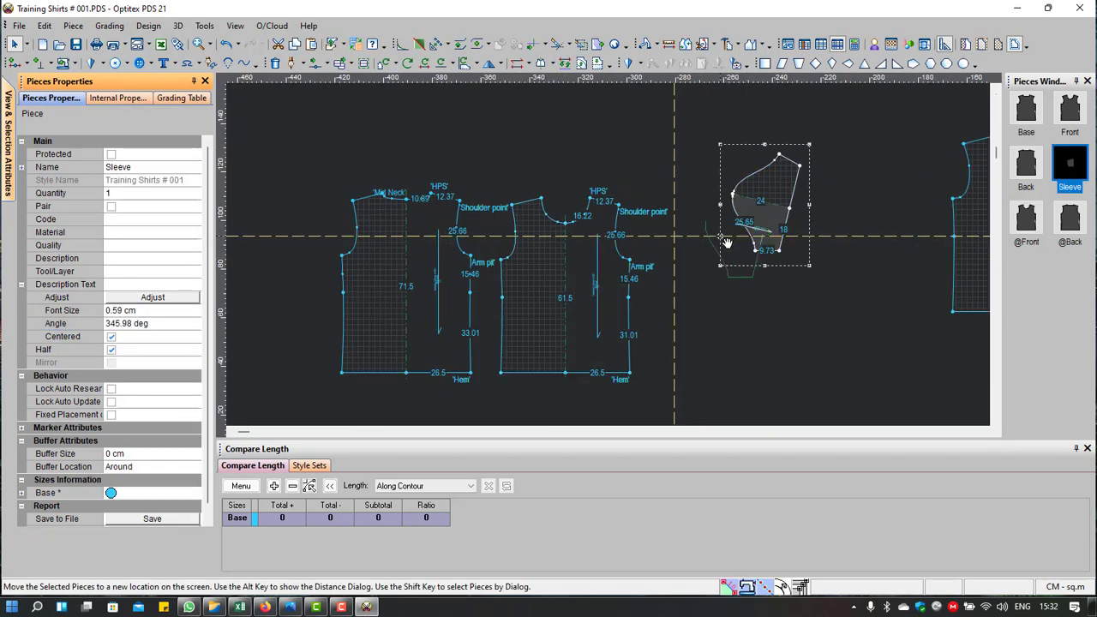
scroll(598, 265, down, 2)
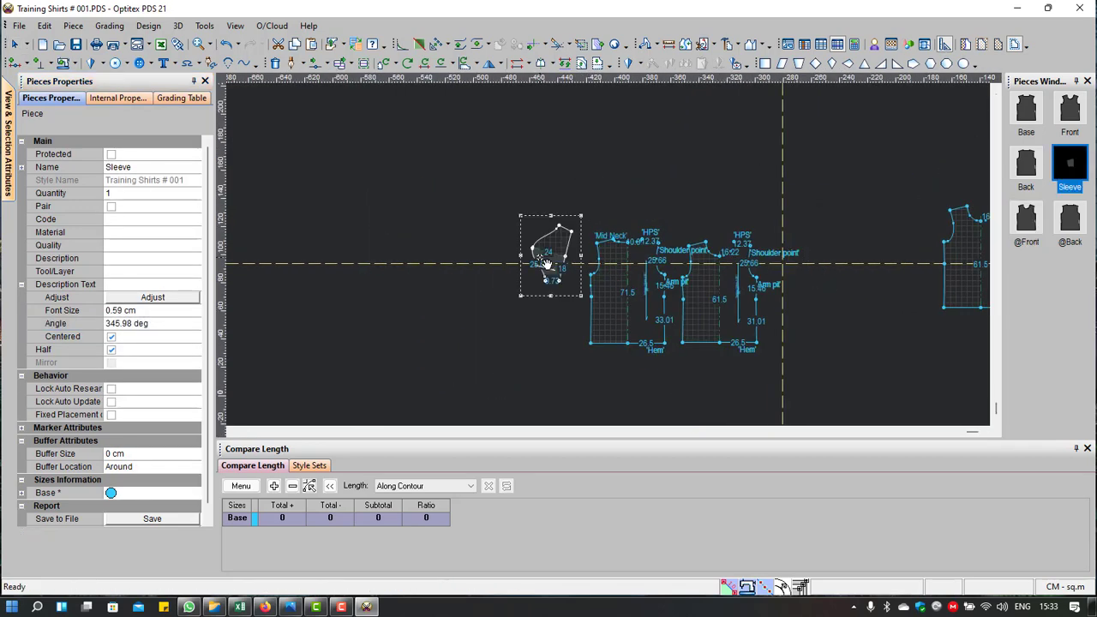
drag(598, 265, 555, 264)
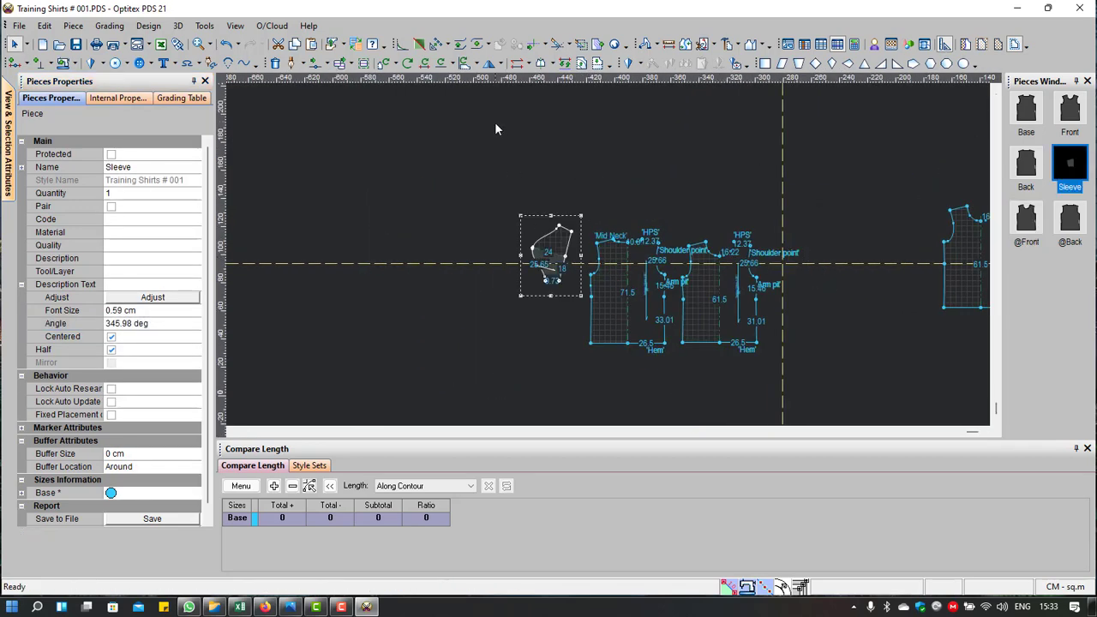
Step: Rotate the sleeve horizontally by the line through its two hem points
click(441, 63)
click(543, 251)
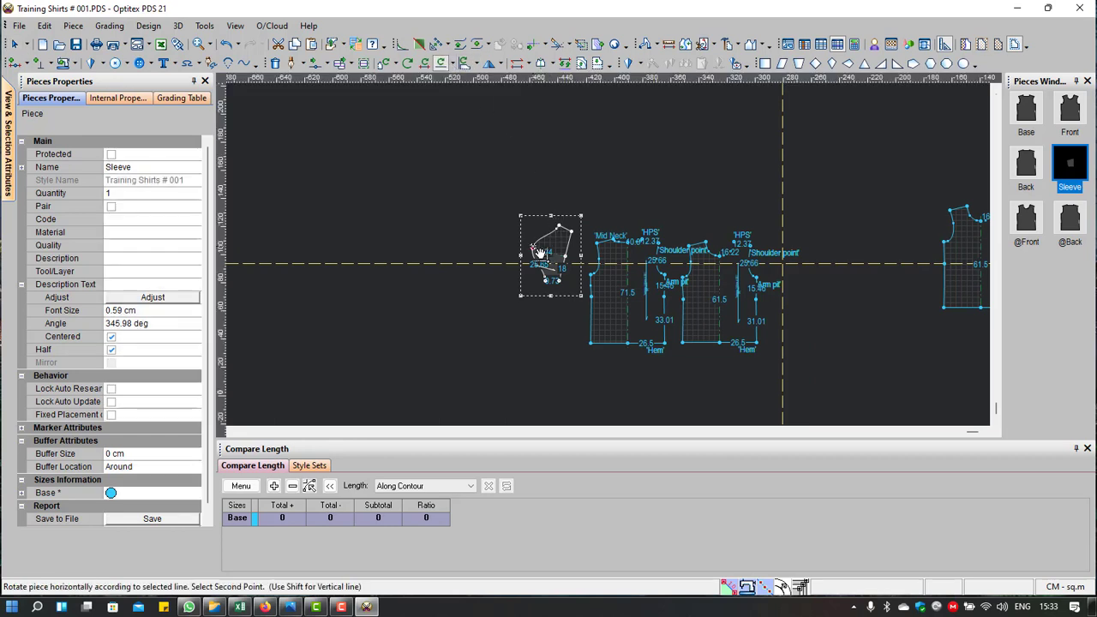
click(572, 262)
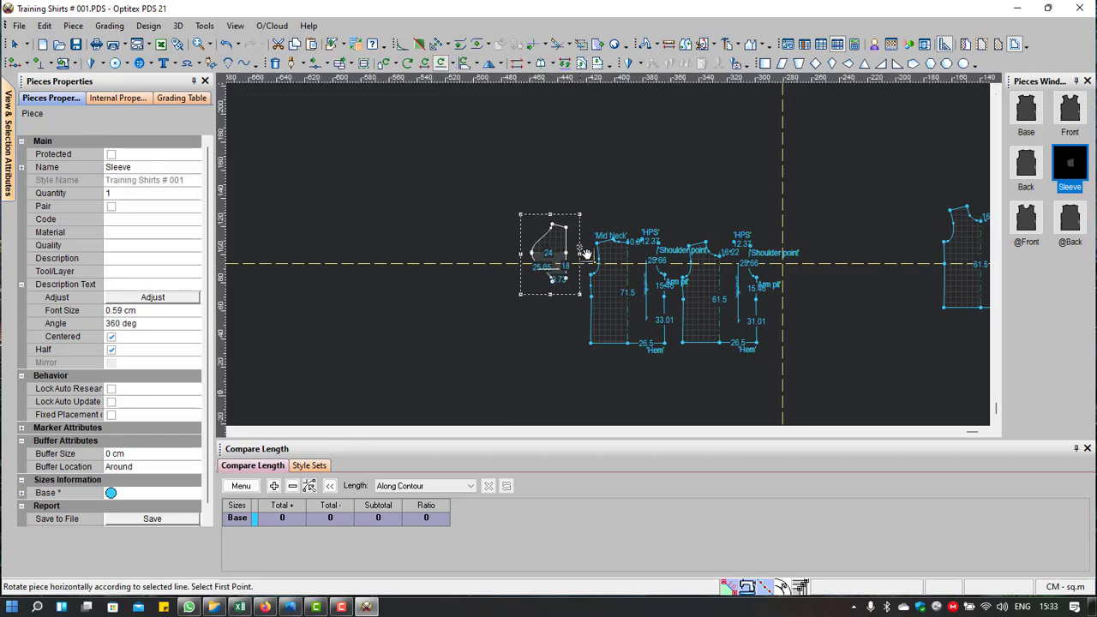
scroll(623, 200, up, 3)
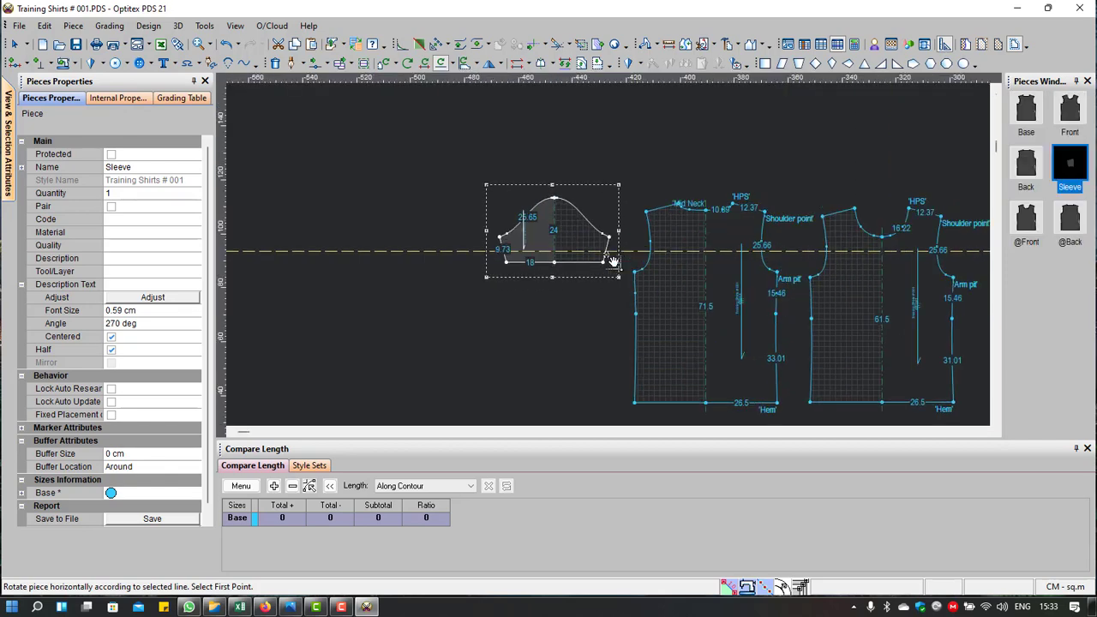
right_click(637, 99)
key(Escape)
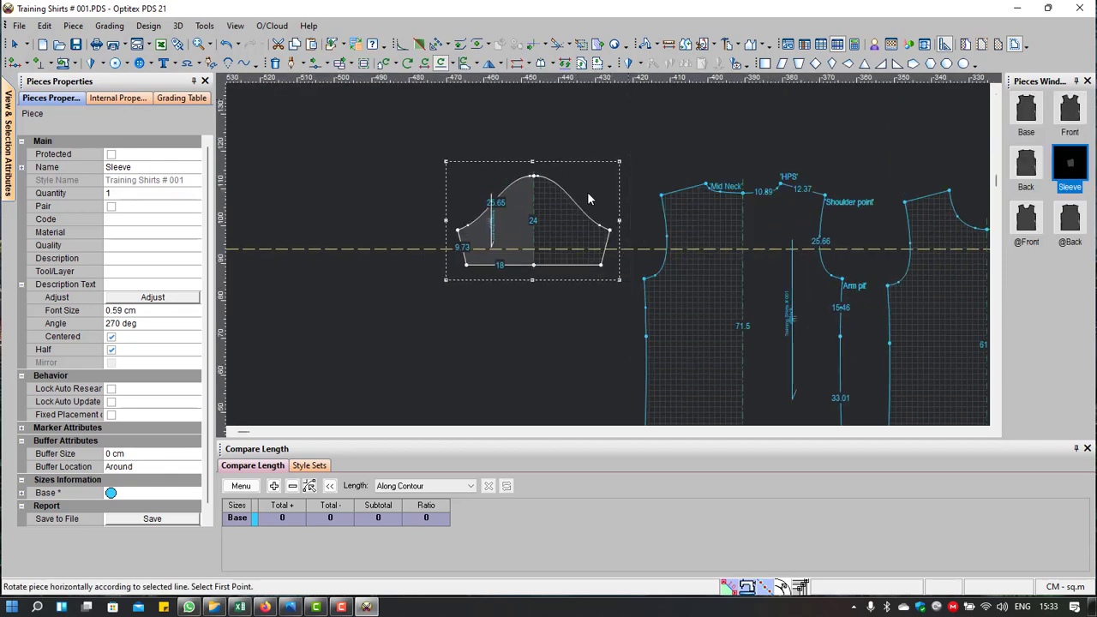
Step: Lower the sleeve slightly and move its grain line toward the centre
scroll(606, 243, up, 2)
drag(606, 244, 608, 310)
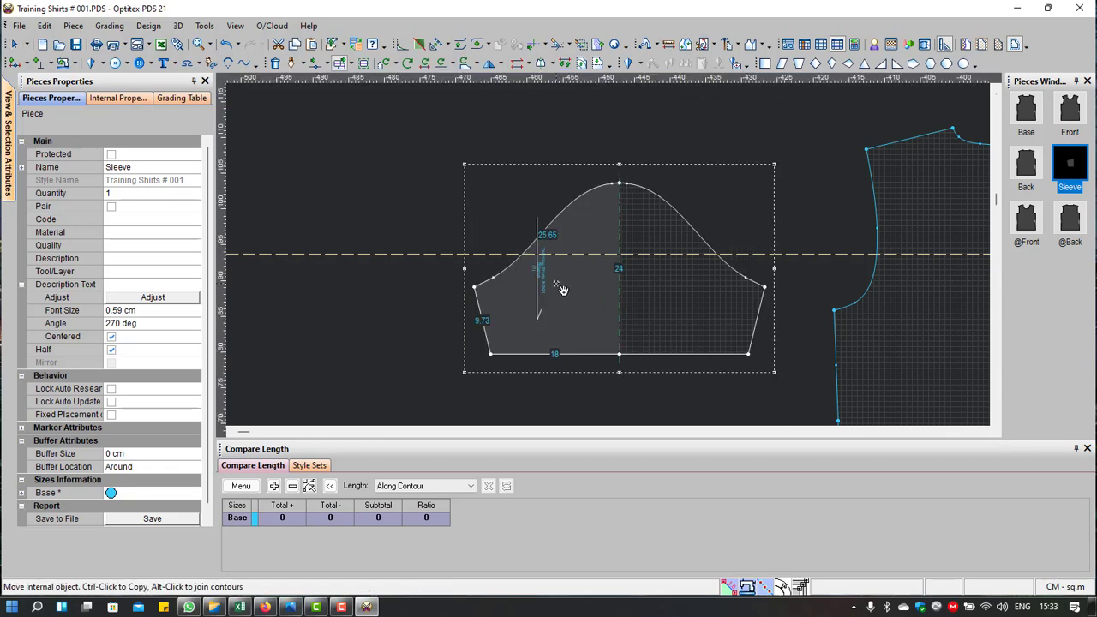
drag(543, 318, 580, 331)
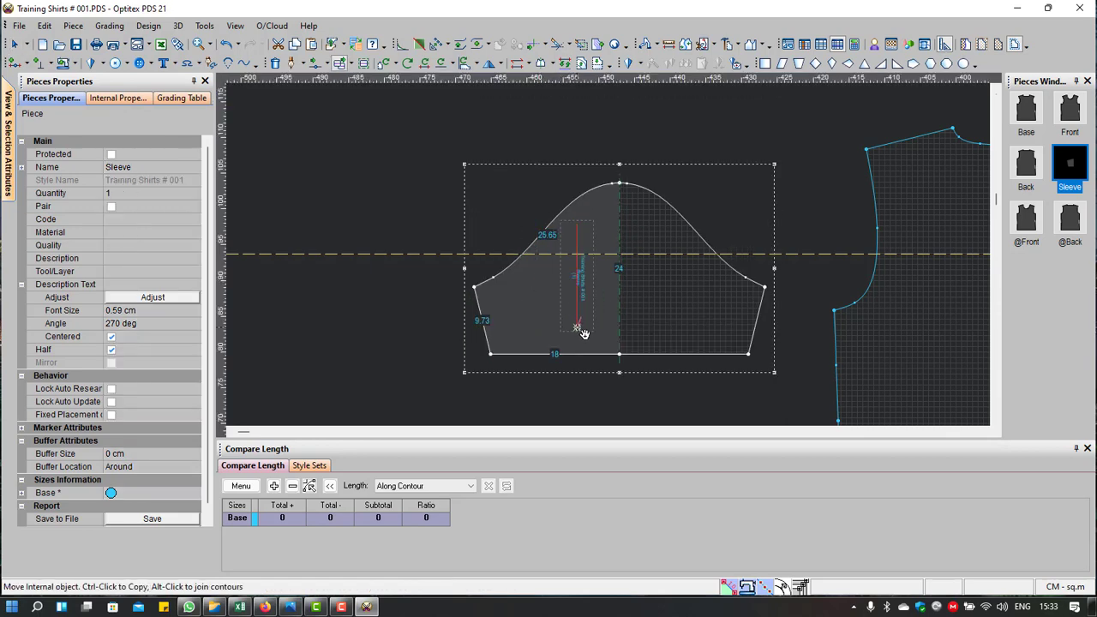
right_click(764, 176)
key(Escape)
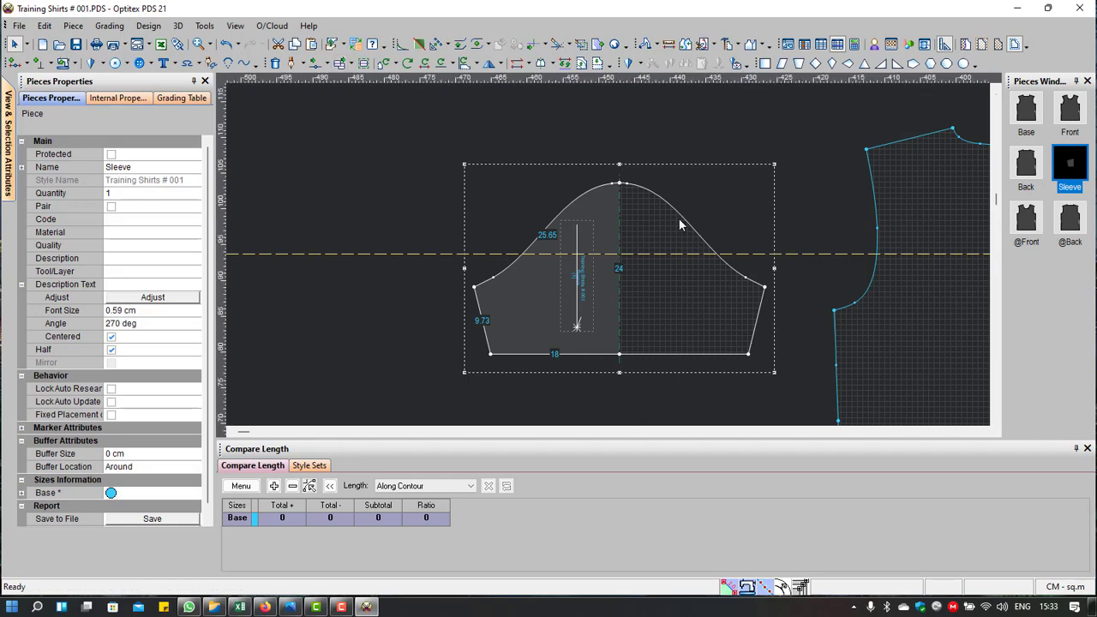
Step: Drag the sleeve over next to the front piece
scroll(829, 281, down, 3)
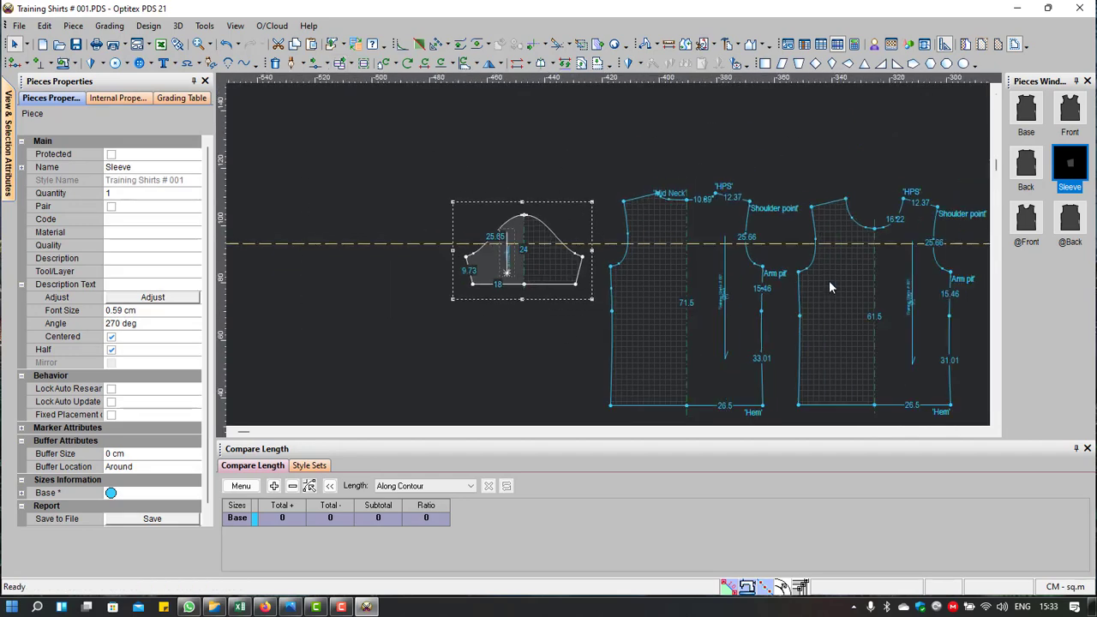
scroll(828, 283, up, 2)
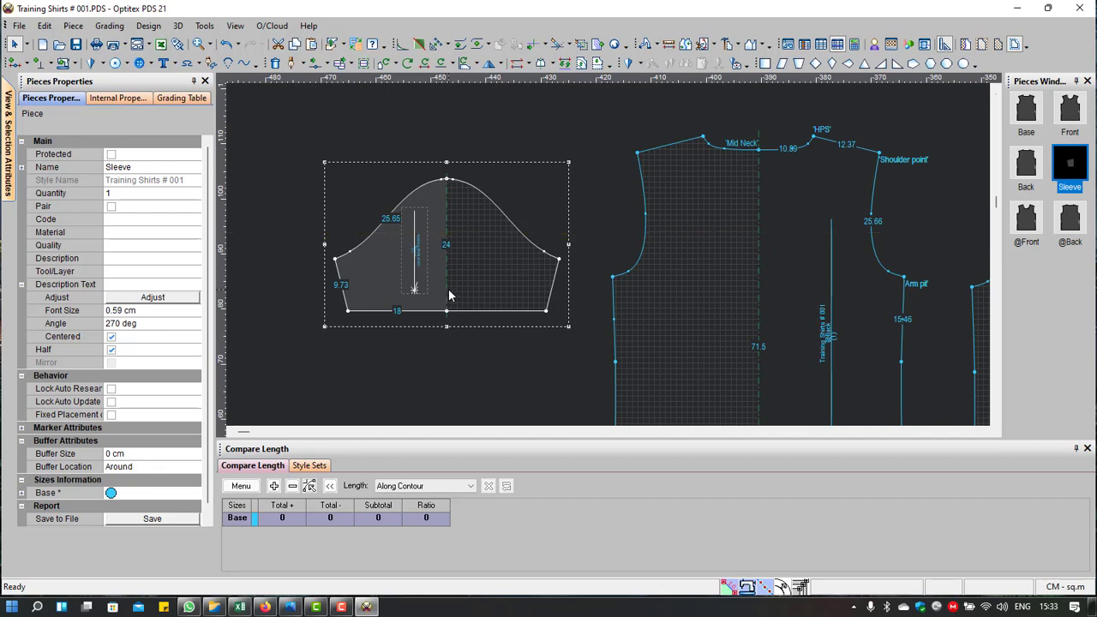
scroll(450, 287, down, 1)
scroll(514, 274, down, 2)
scroll(610, 259, up, 1)
scroll(662, 288, down, 2)
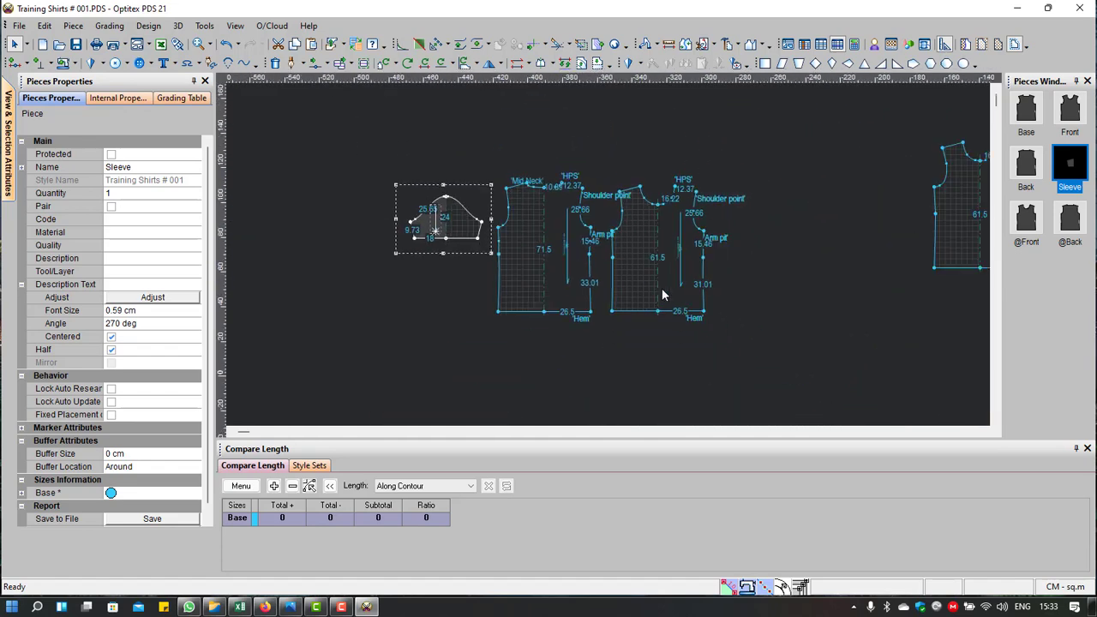
scroll(608, 252, up, 1)
scroll(607, 252, up, 1)
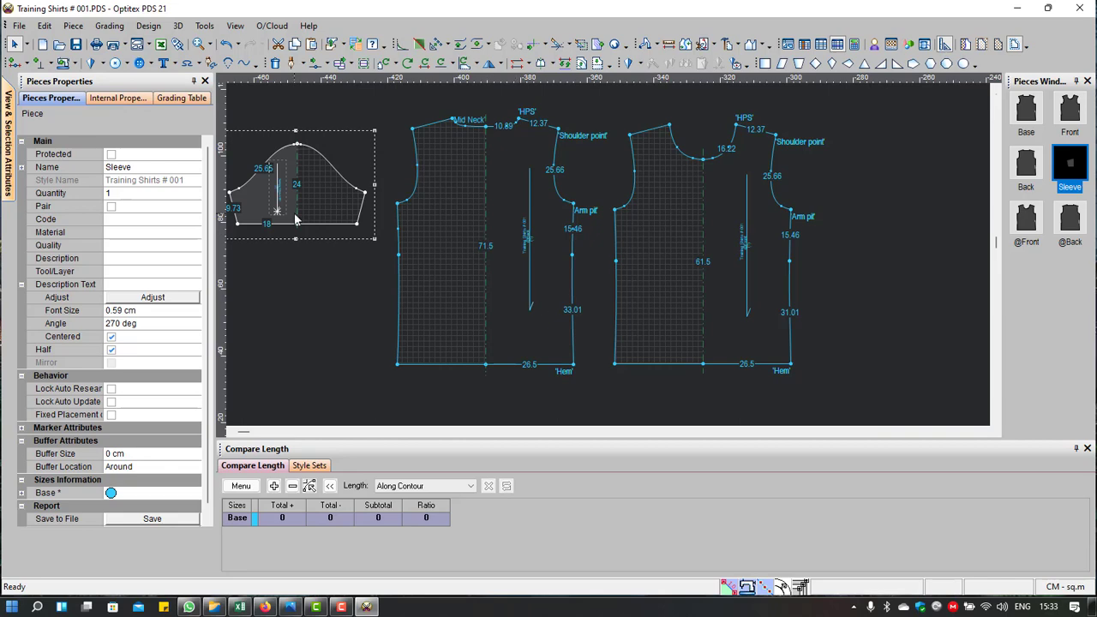
drag(291, 218, 614, 260)
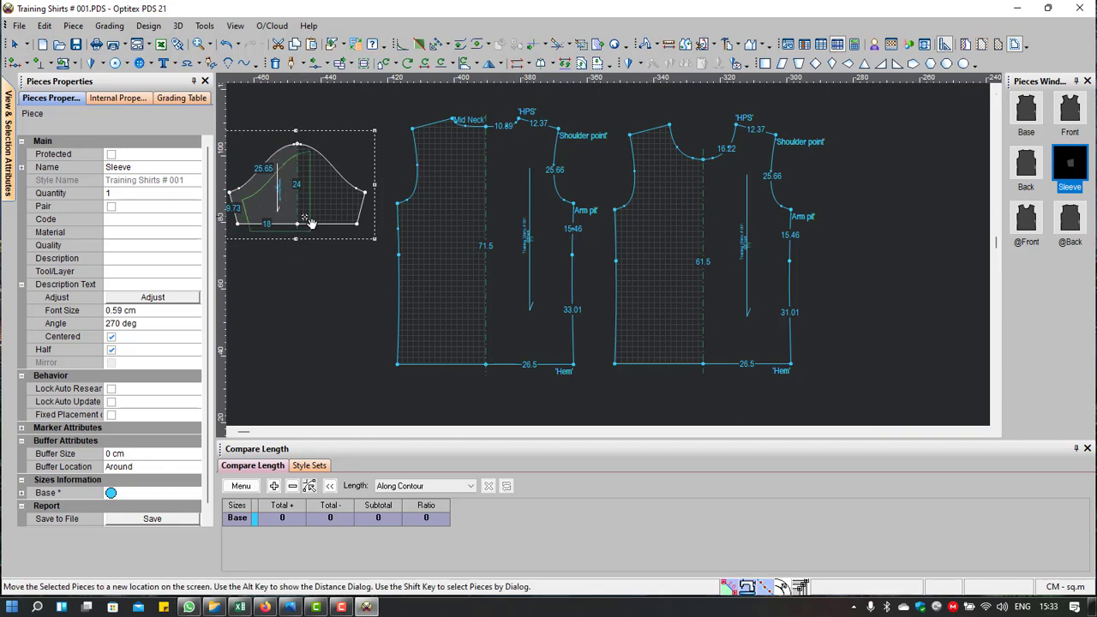
scroll(615, 260, down, 2)
scroll(605, 254, up, 1)
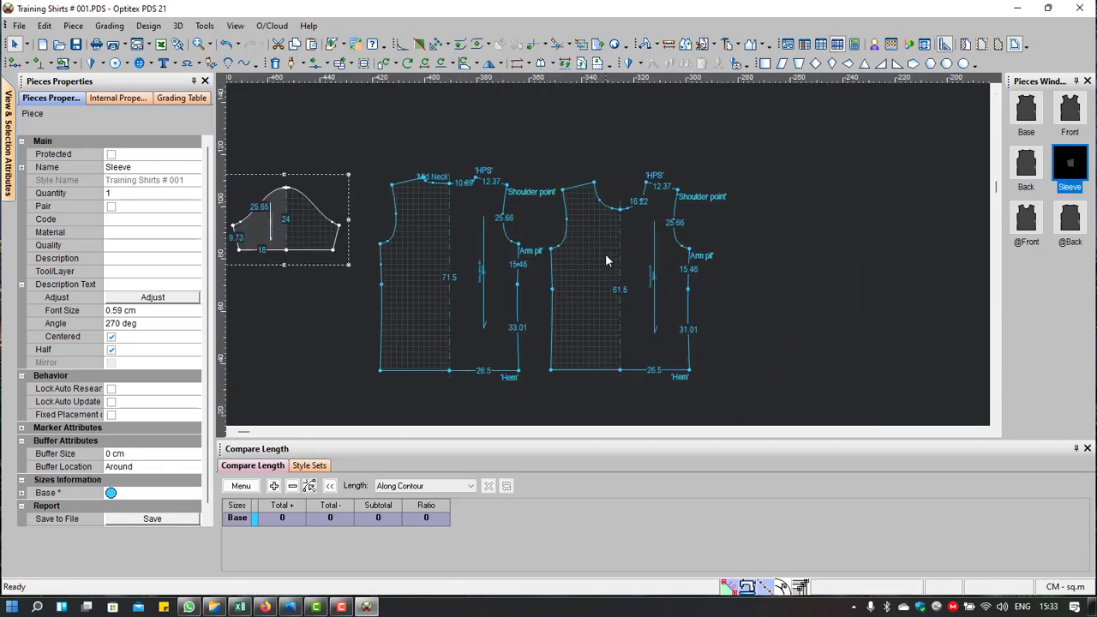
Step: Bring the sleeve closer to the bodice and nudge it into place
click(504, 273)
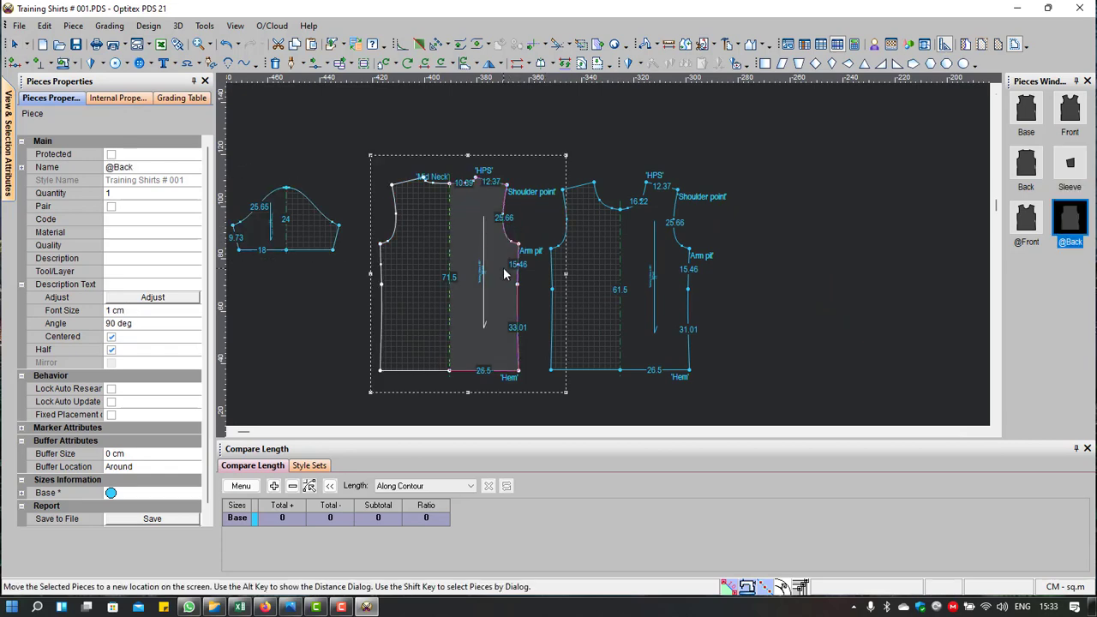
click(630, 238)
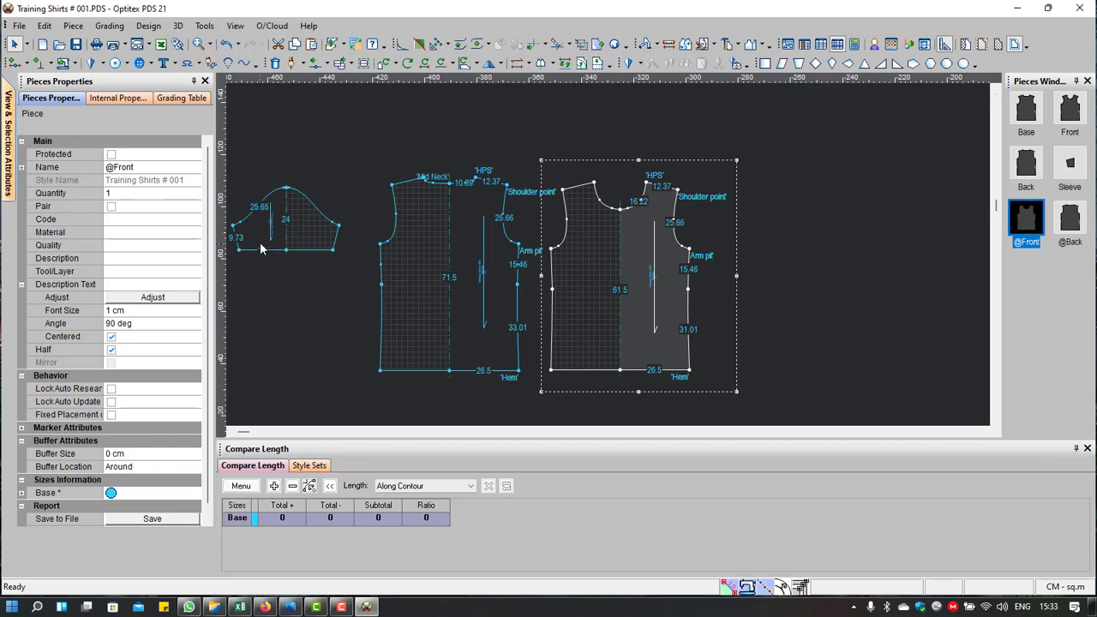
drag(283, 235, 348, 241)
scroll(348, 241, up, 2)
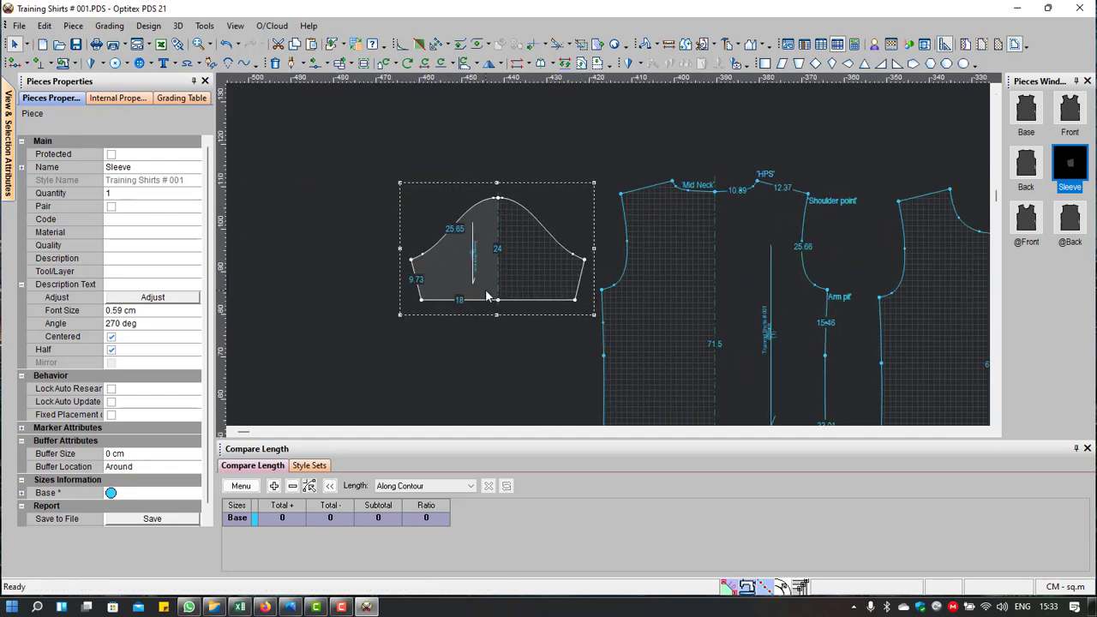
drag(486, 295, 479, 295)
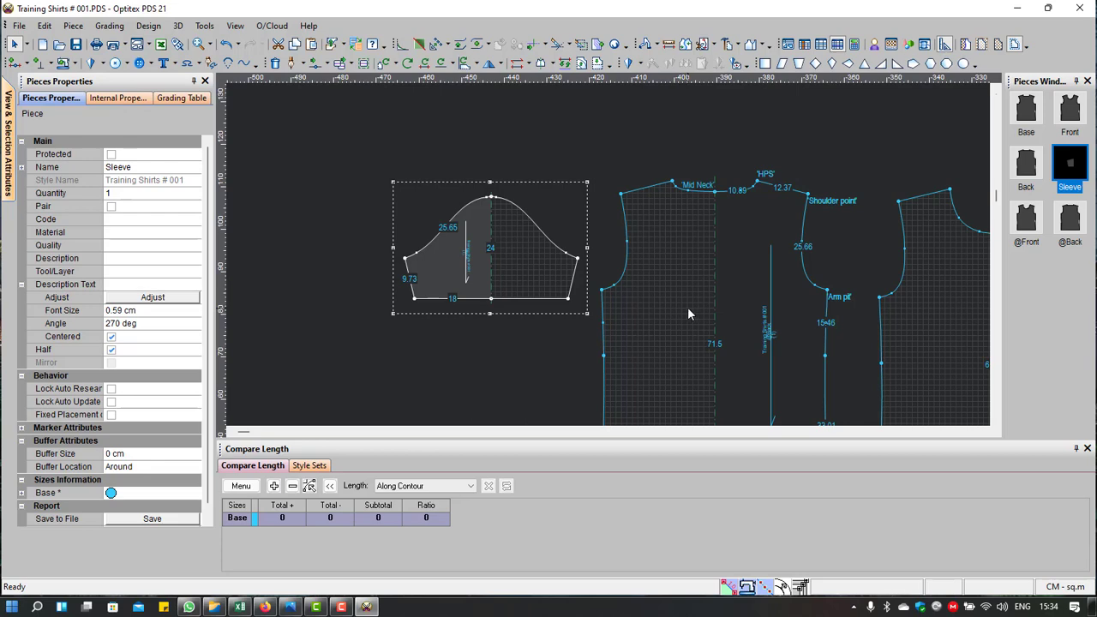
Step: Place the Front piece directly on top of the Back piece
scroll(687, 307, down, 2)
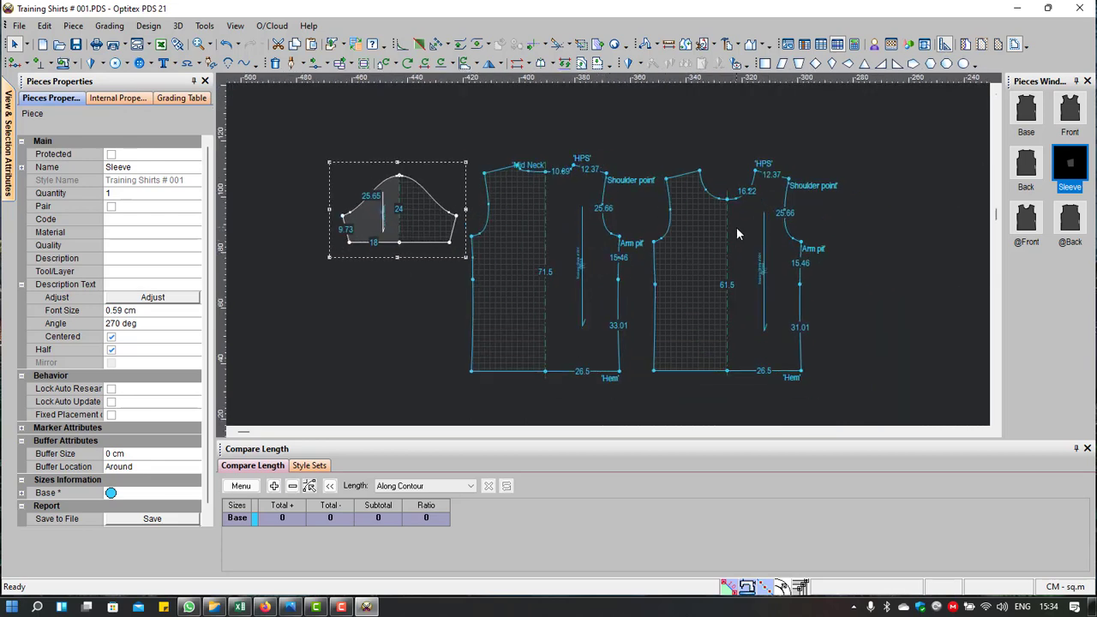
drag(737, 227, 565, 222)
scroll(567, 224, up, 2)
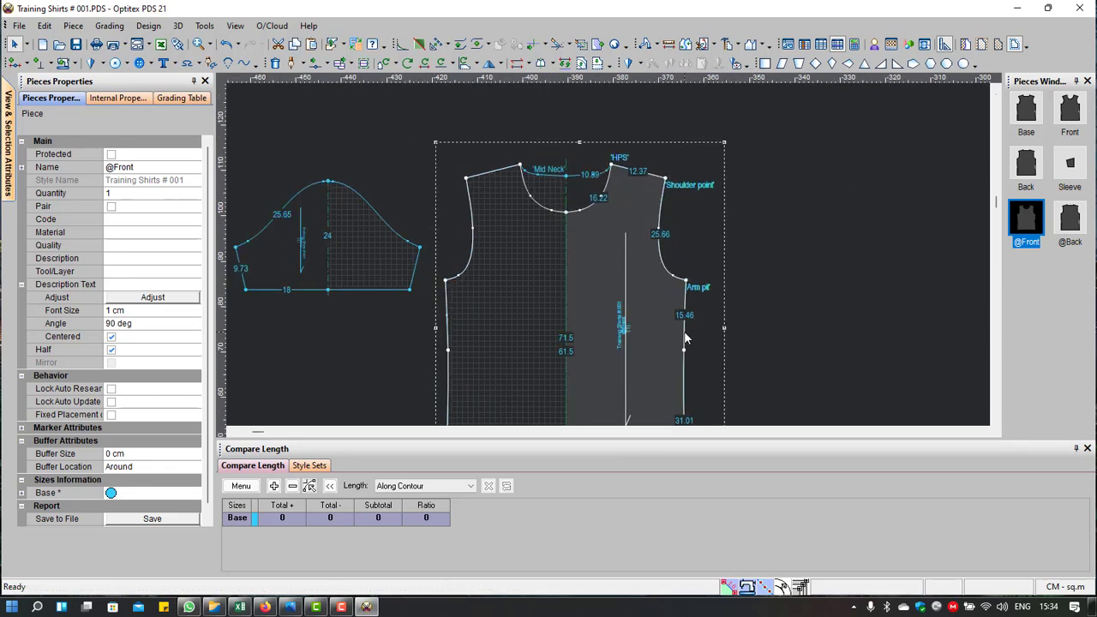
scroll(689, 326, up, 1)
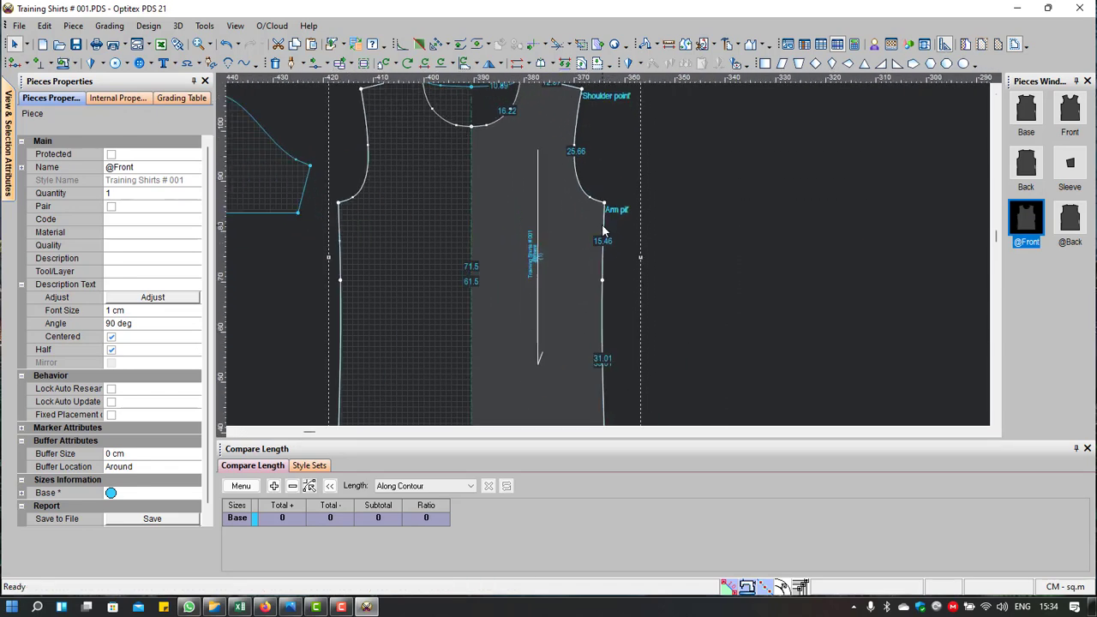
scroll(609, 249, down, 2)
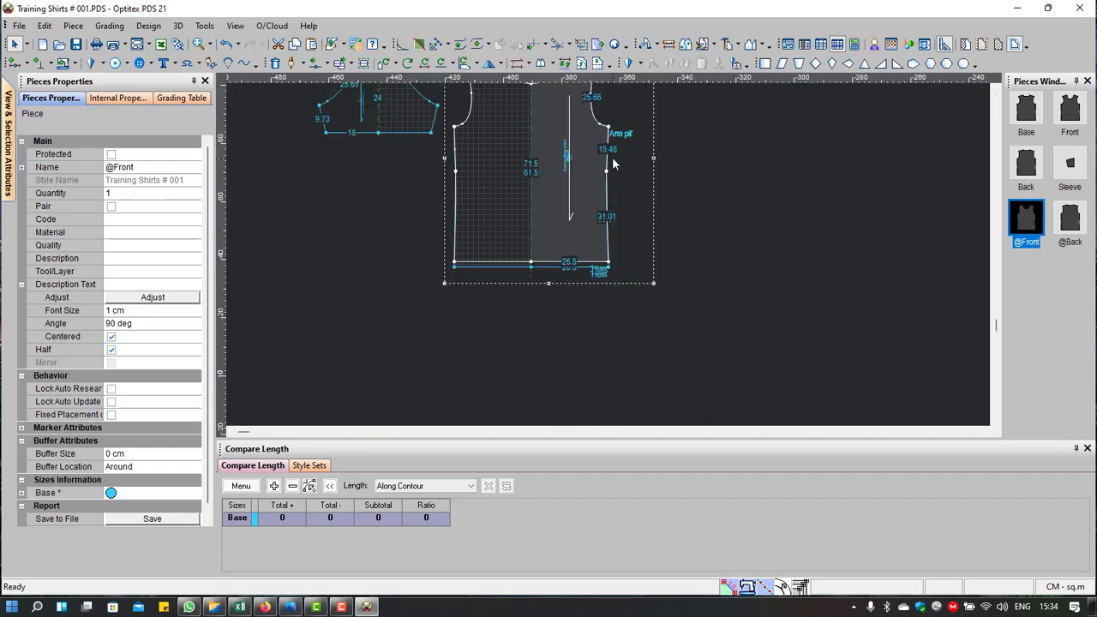
Step: Draw an internal contour line from the armhole point down to the front hem corner
scroll(603, 195, up, 1)
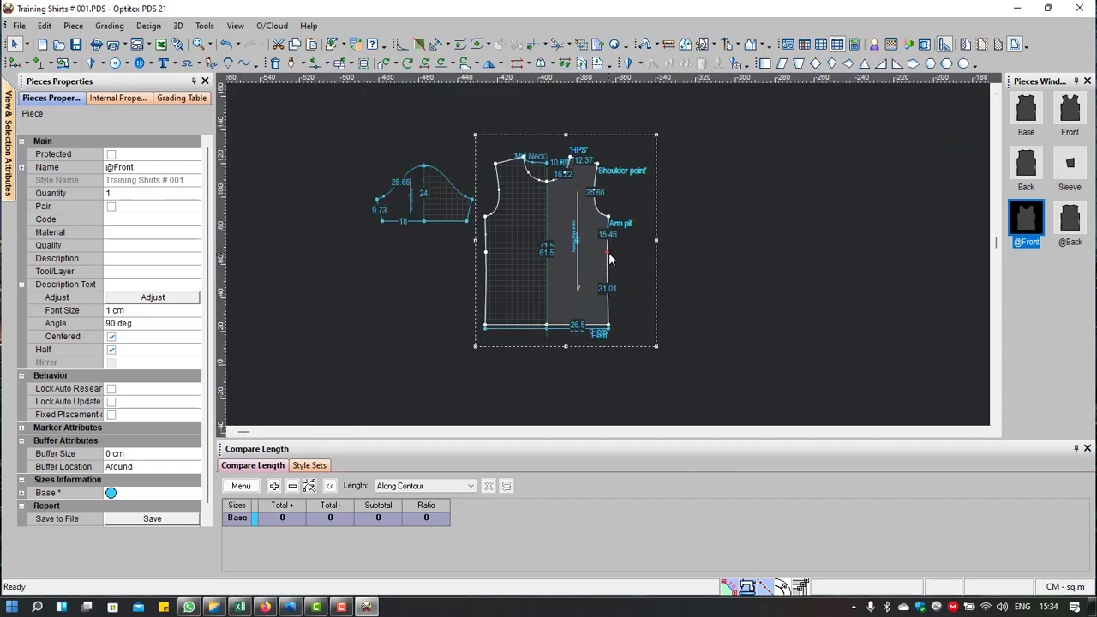
scroll(604, 214, up, 1)
scroll(606, 237, up, 2)
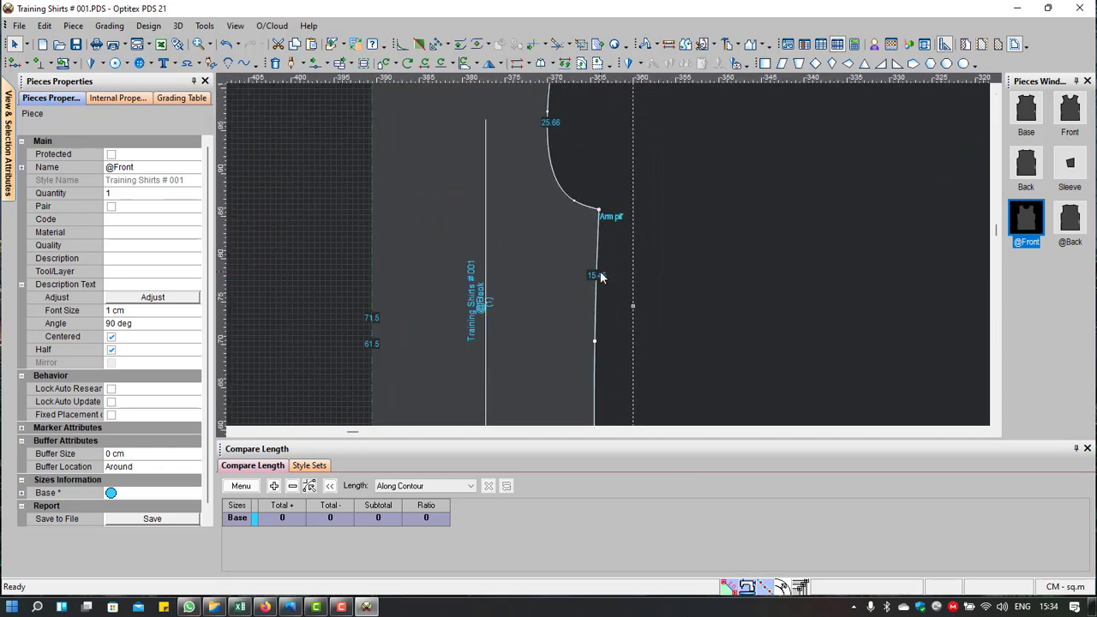
scroll(600, 272, down, 1)
scroll(604, 264, up, 1)
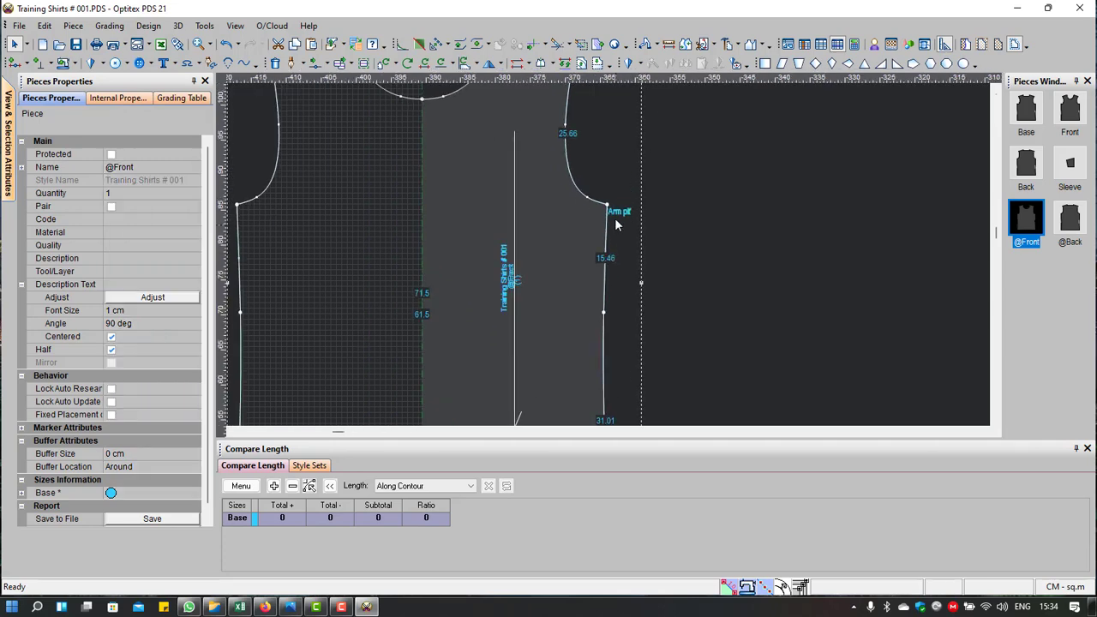
key(d)
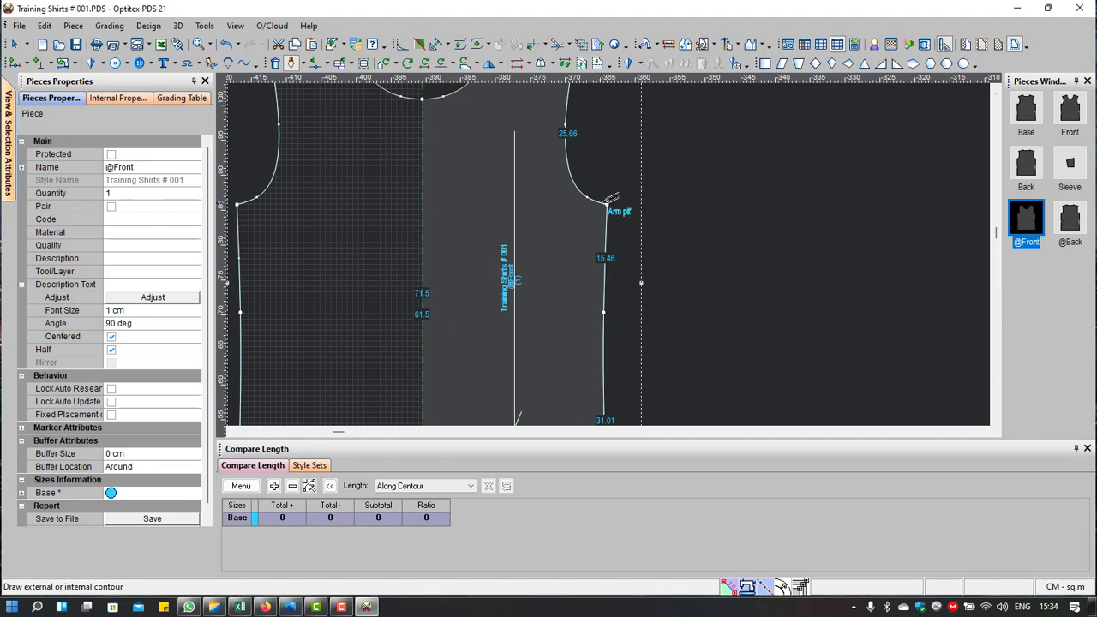
click(601, 203)
click(497, 394)
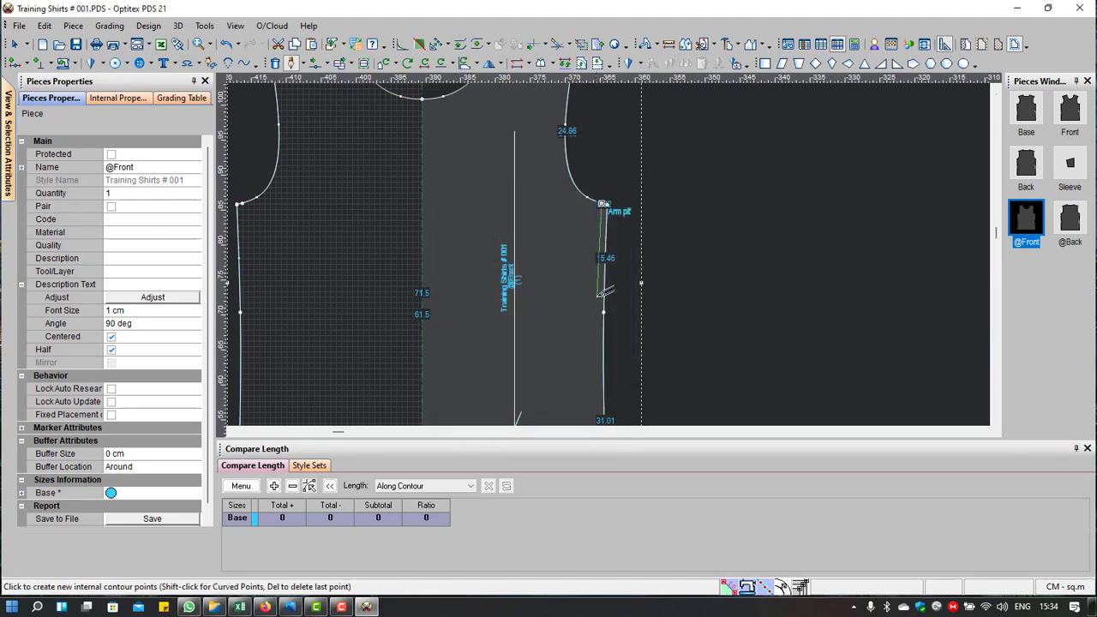
scroll(605, 291, down, 2)
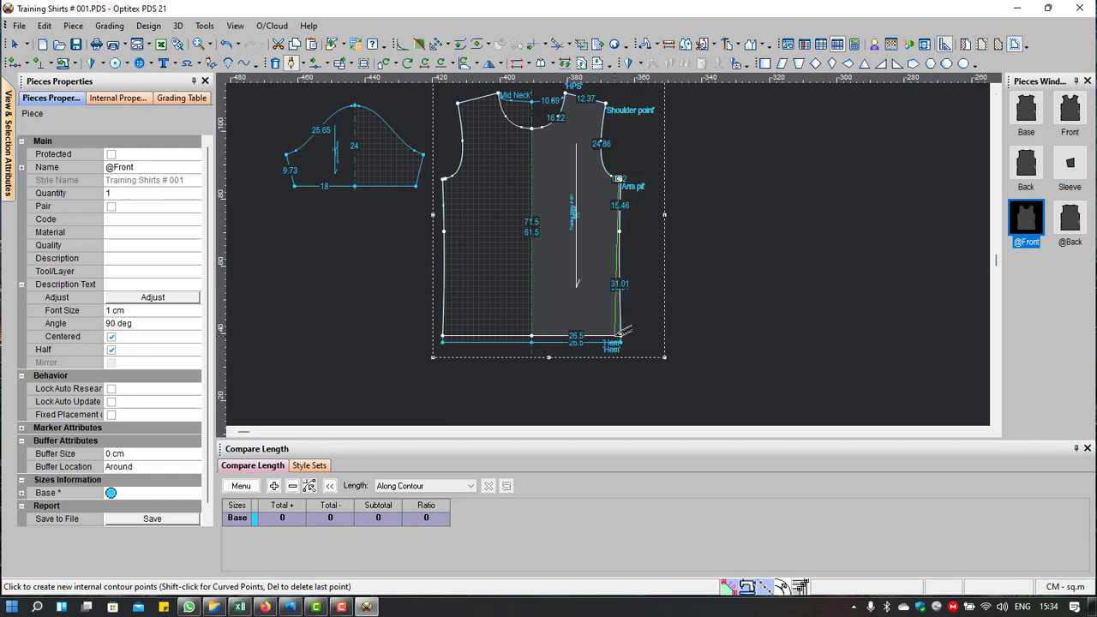
click(617, 334)
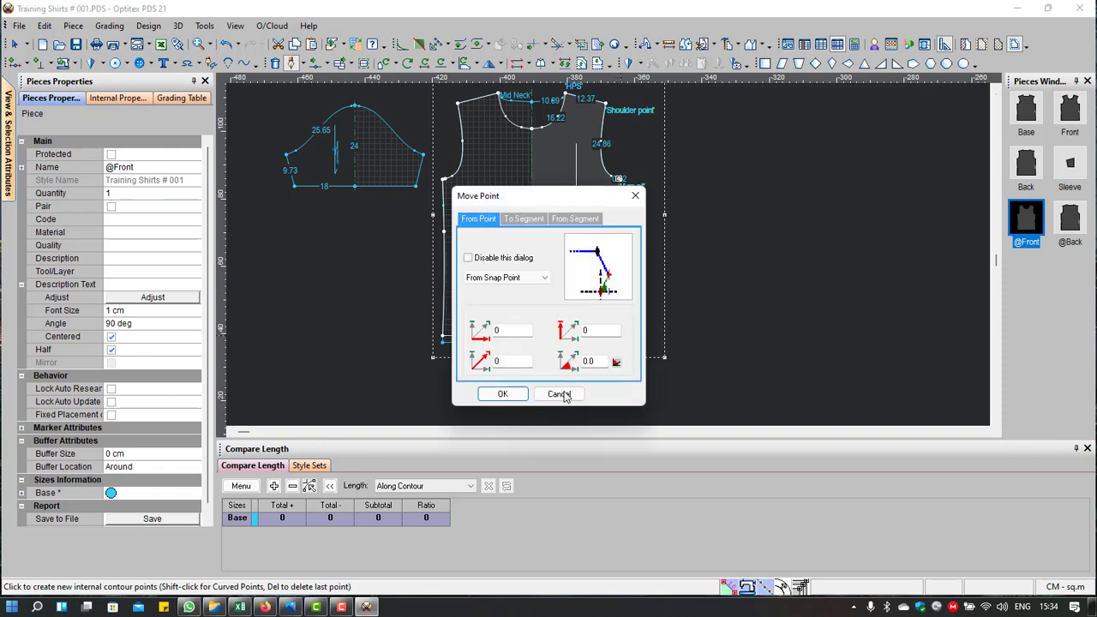
click(502, 394)
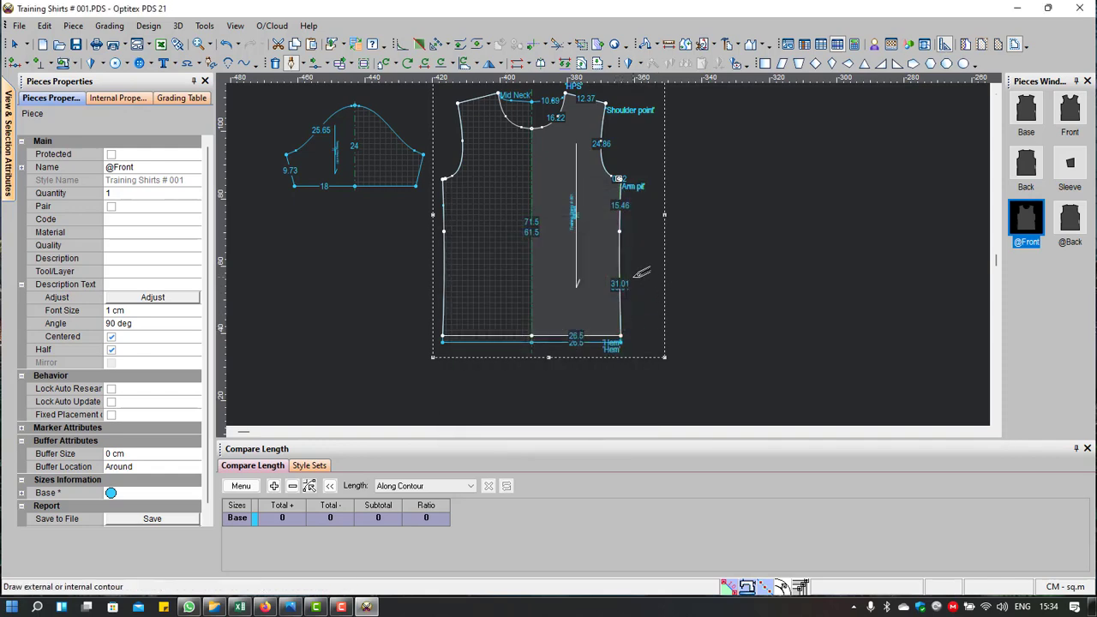
Step: Draw another line from the armhole to a hem point 1.71 cm from the side corner
scroll(617, 180, up, 3)
scroll(625, 184, up, 2)
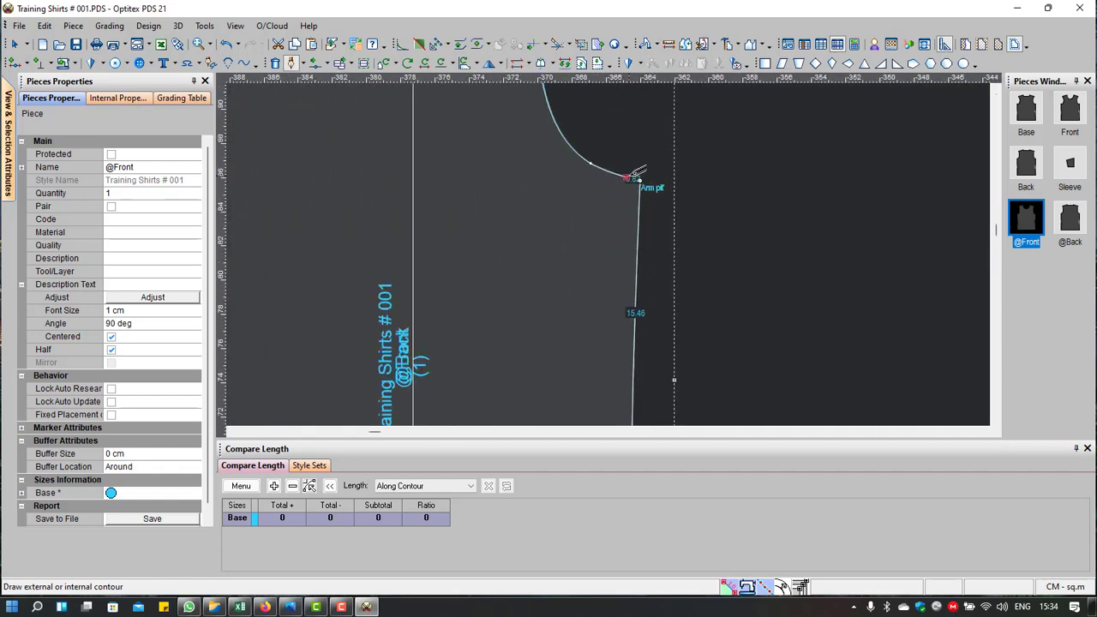
click(626, 178)
key(Return)
scroll(621, 257, down, 3)
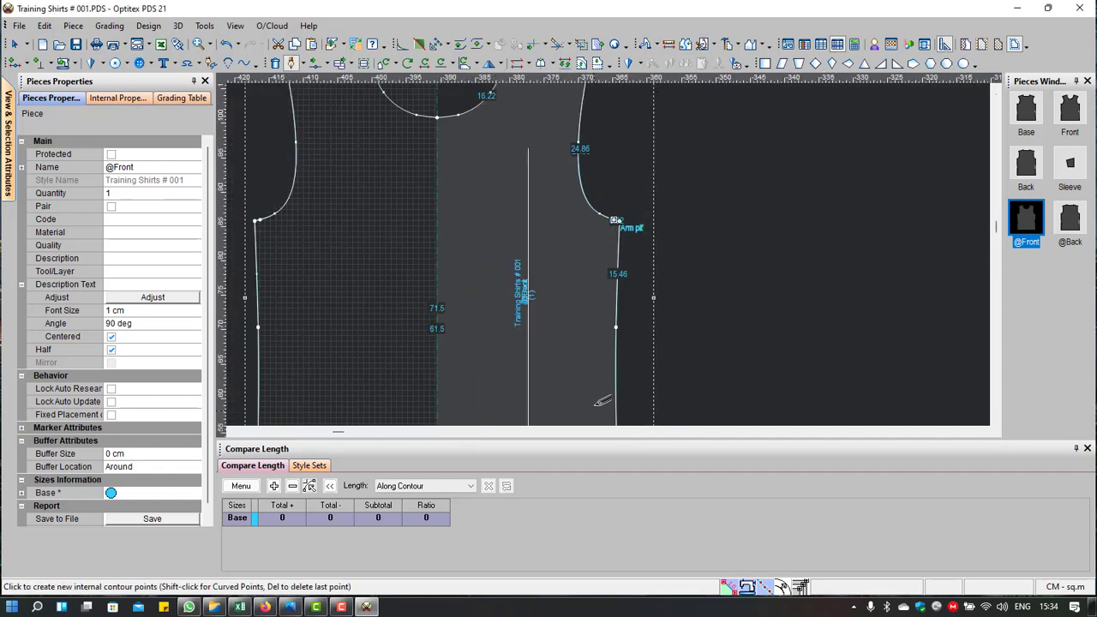
scroll(604, 390, down, 2)
scroll(617, 320, up, 4)
scroll(619, 317, up, 2)
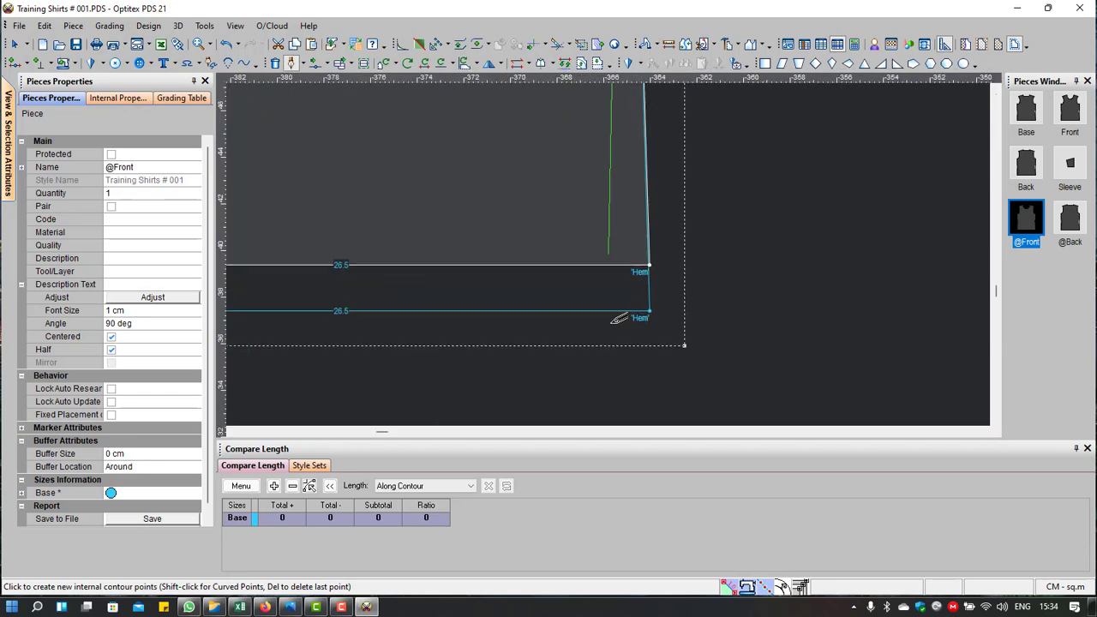
click(610, 265)
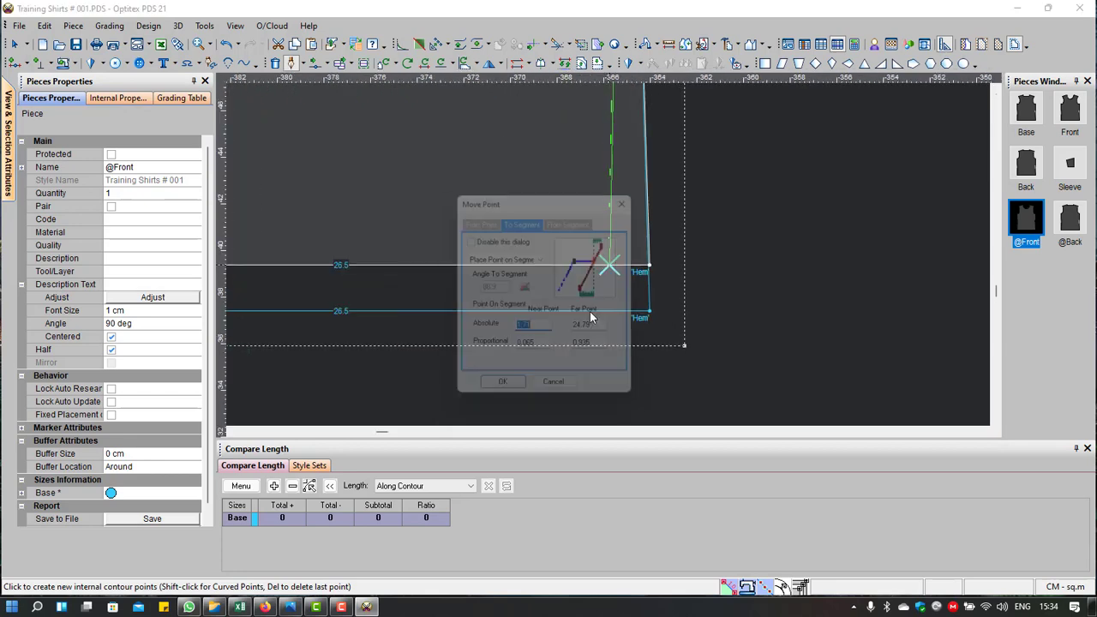
click(499, 390)
right_click(724, 177)
Step: Move the front piece's side-seam point to a new position and confirm it
click(765, 184)
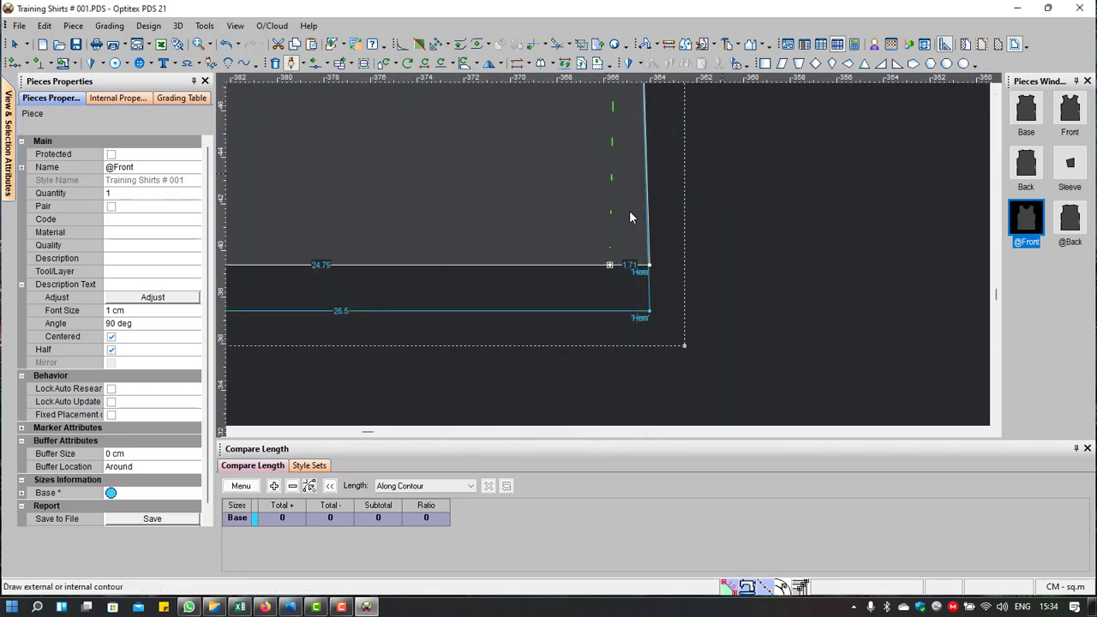
scroll(604, 116, down, 1)
scroll(600, 190, down, 1)
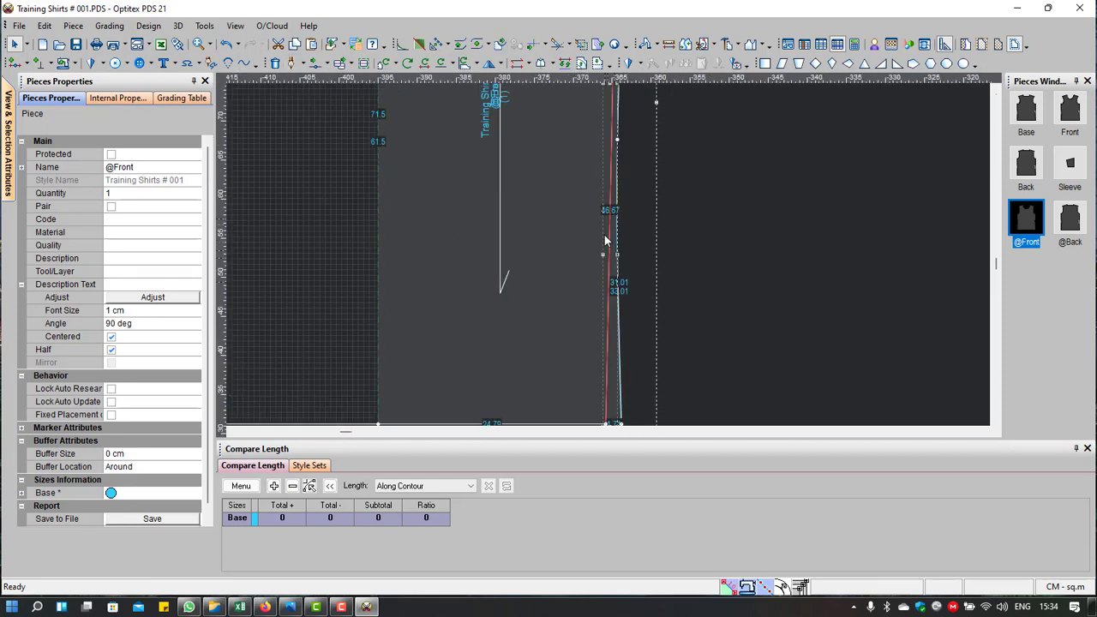
key(m)
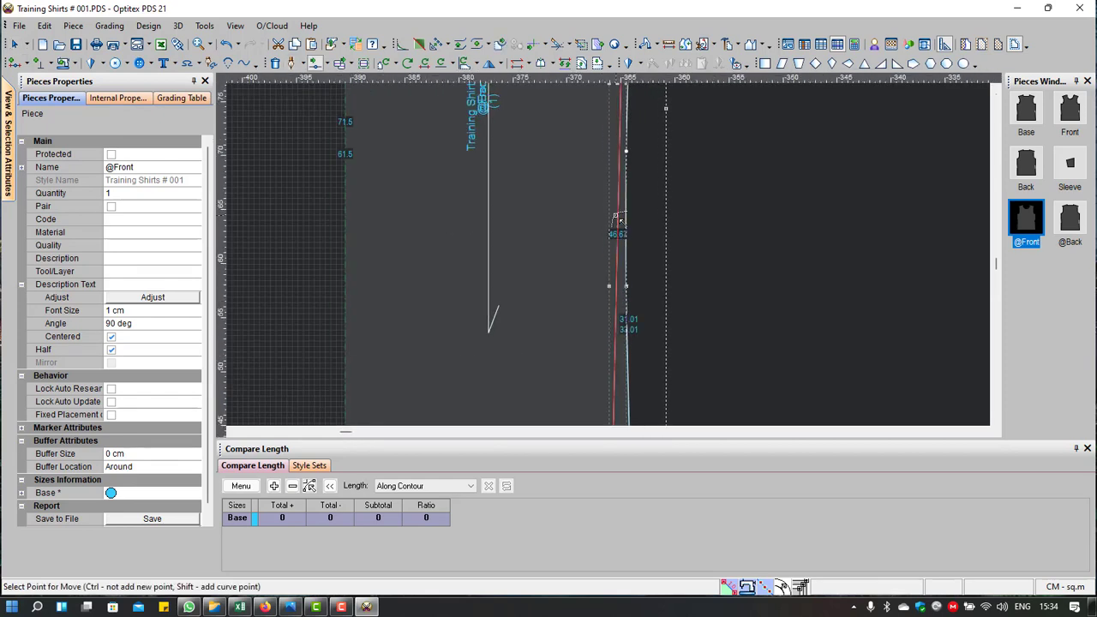
click(617, 207)
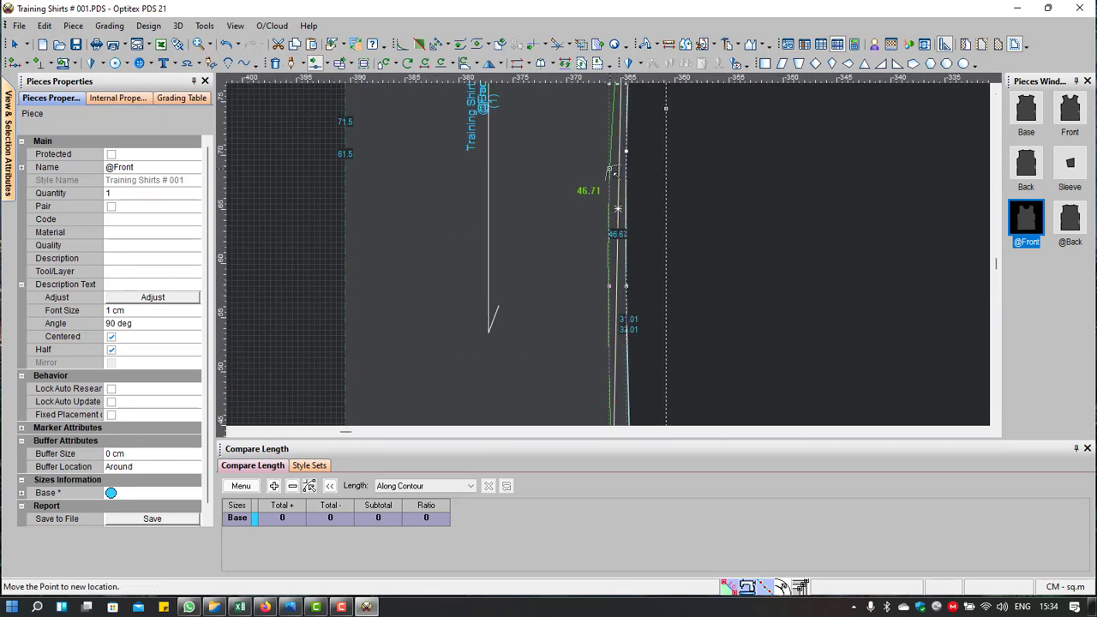
click(611, 172)
click(499, 392)
scroll(609, 252, down, 1)
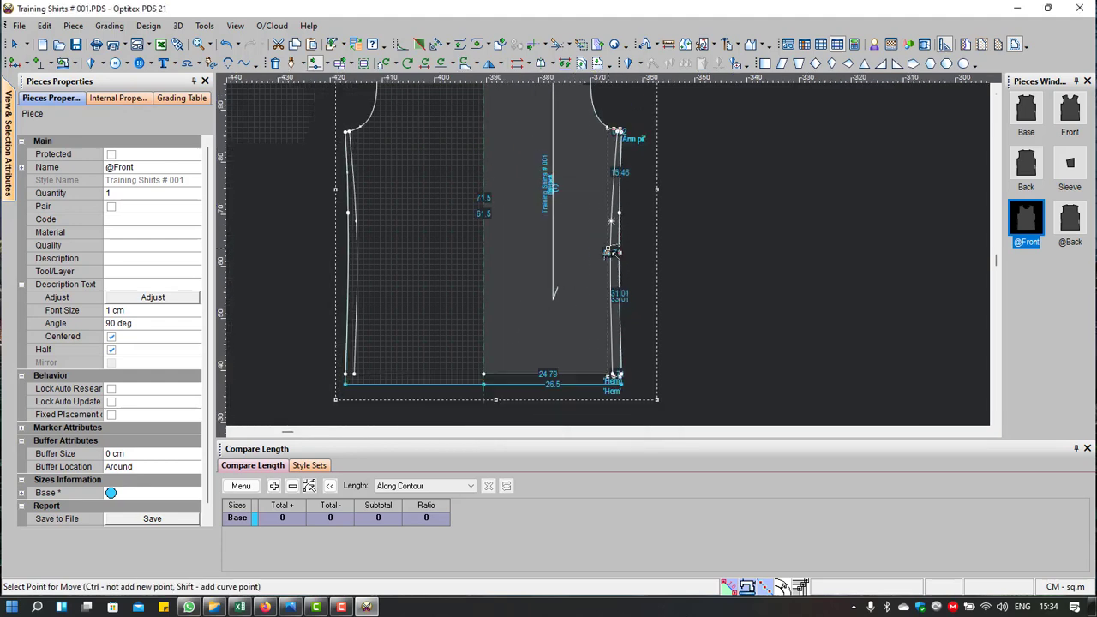
scroll(608, 252, up, 1)
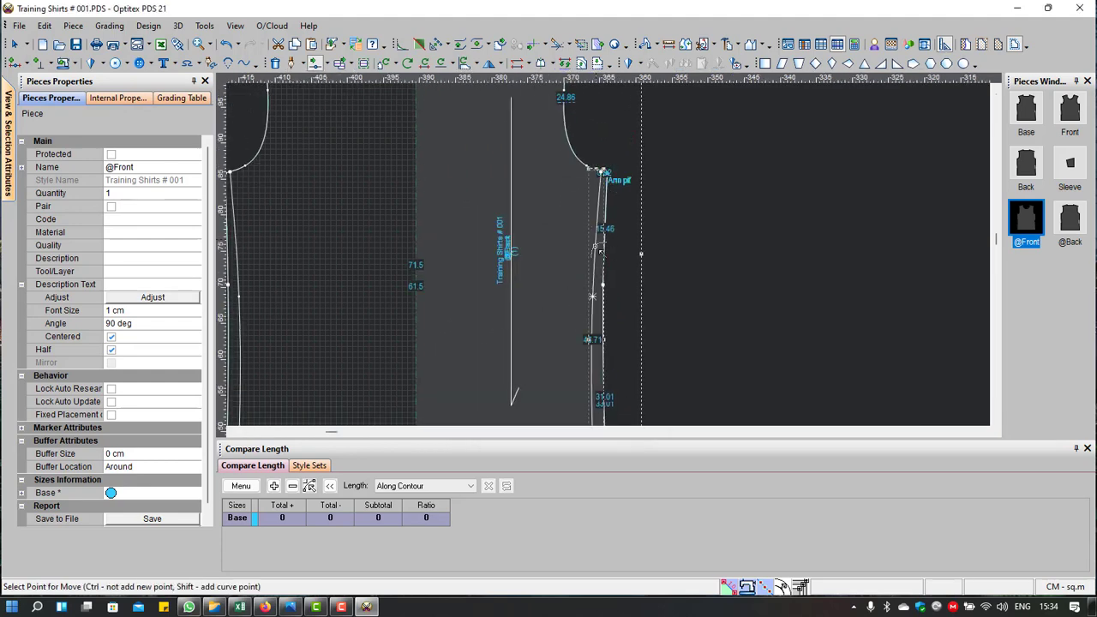
scroll(533, 245, down, 1)
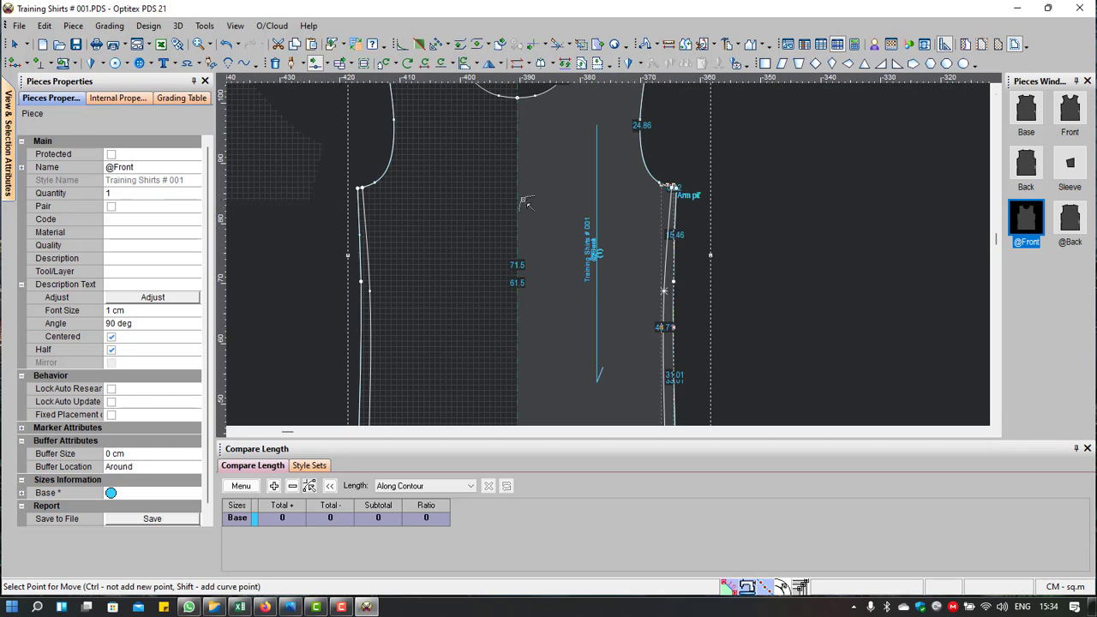
scroll(660, 225, up, 2)
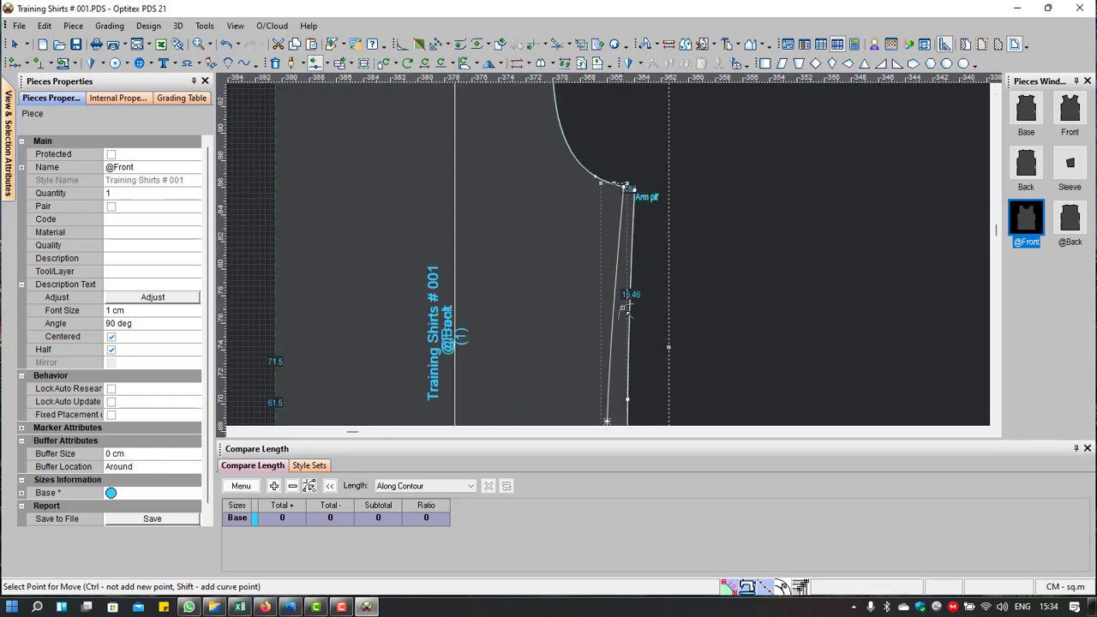
scroll(639, 238, up, 1)
scroll(596, 351, down, 2)
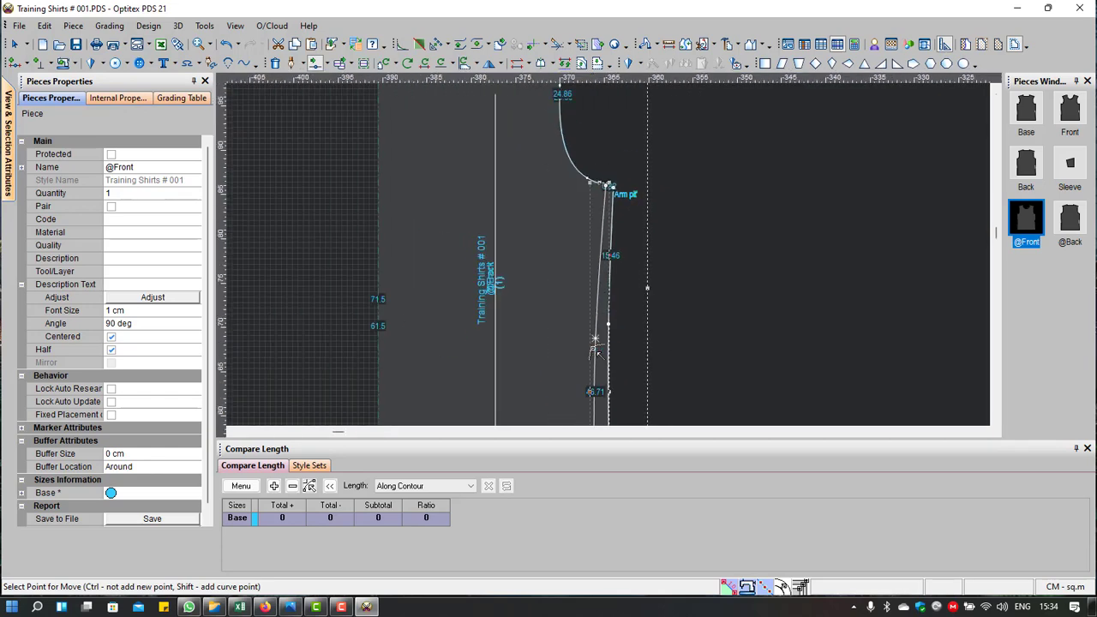
scroll(686, 272, down, 2)
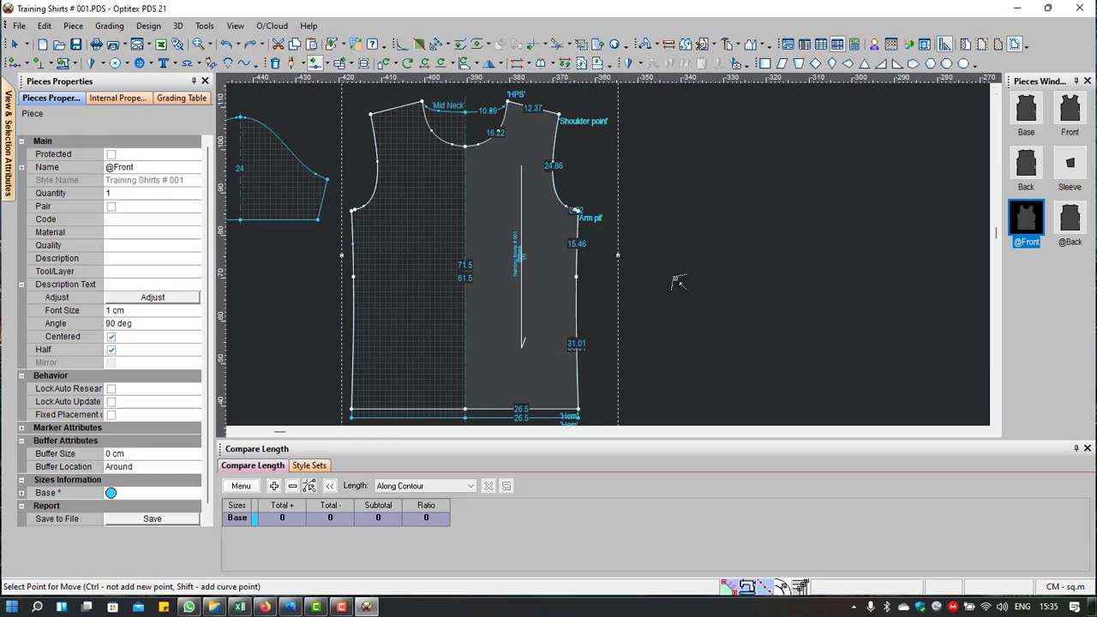
right_click(644, 162)
click(564, 229)
click(542, 264)
scroll(543, 264, down, 2)
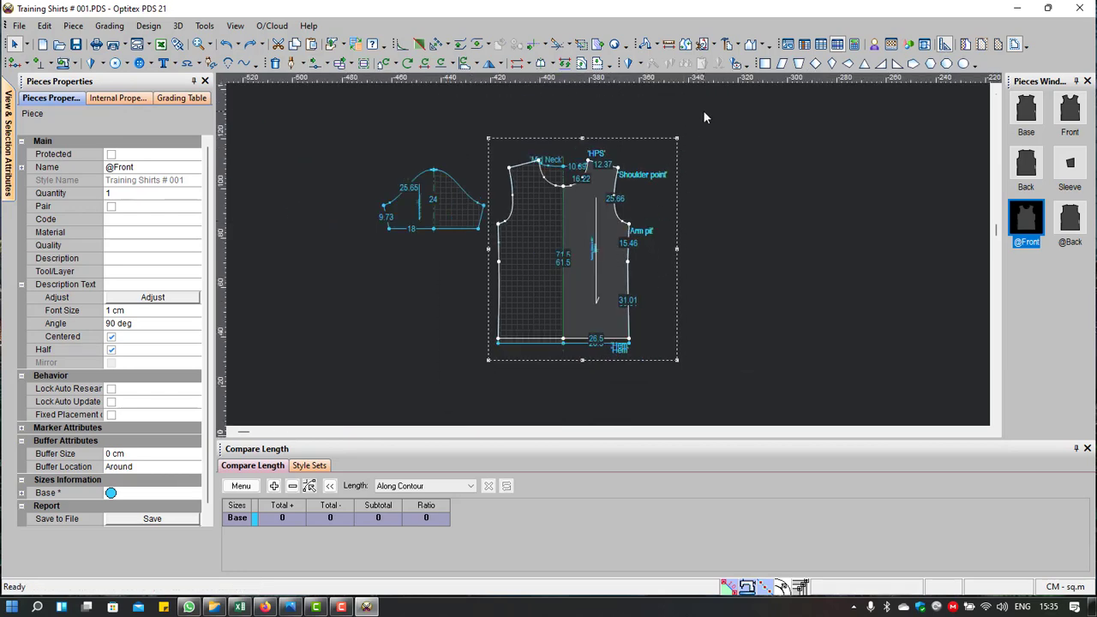
drag(704, 112, 341, 380)
right_click(287, 155)
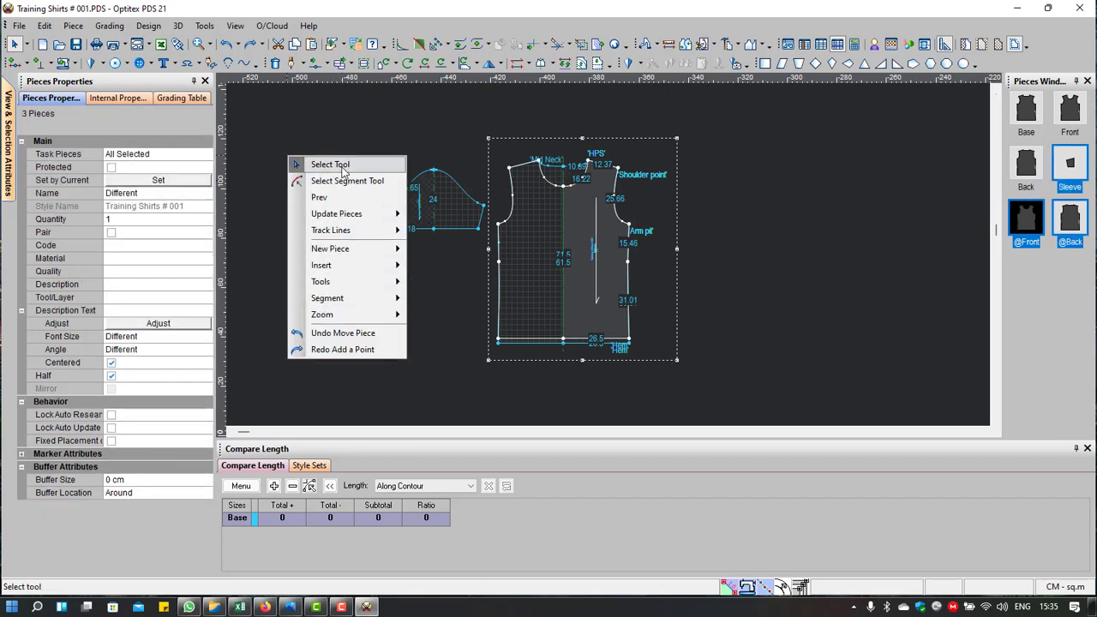
click(296, 163)
drag(710, 113, 359, 412)
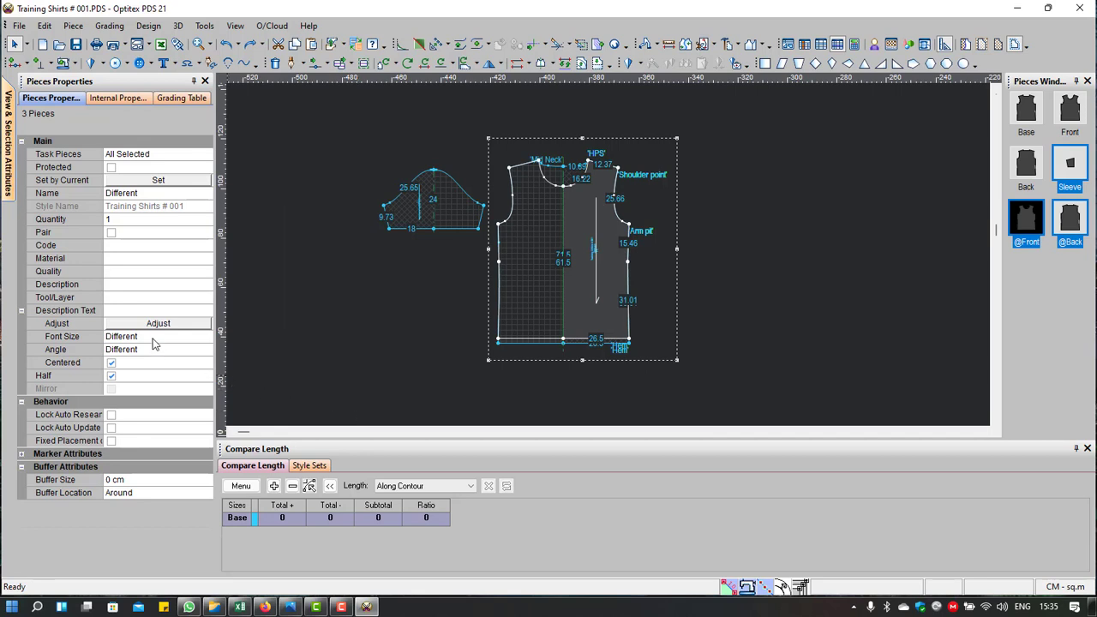
click(76, 66)
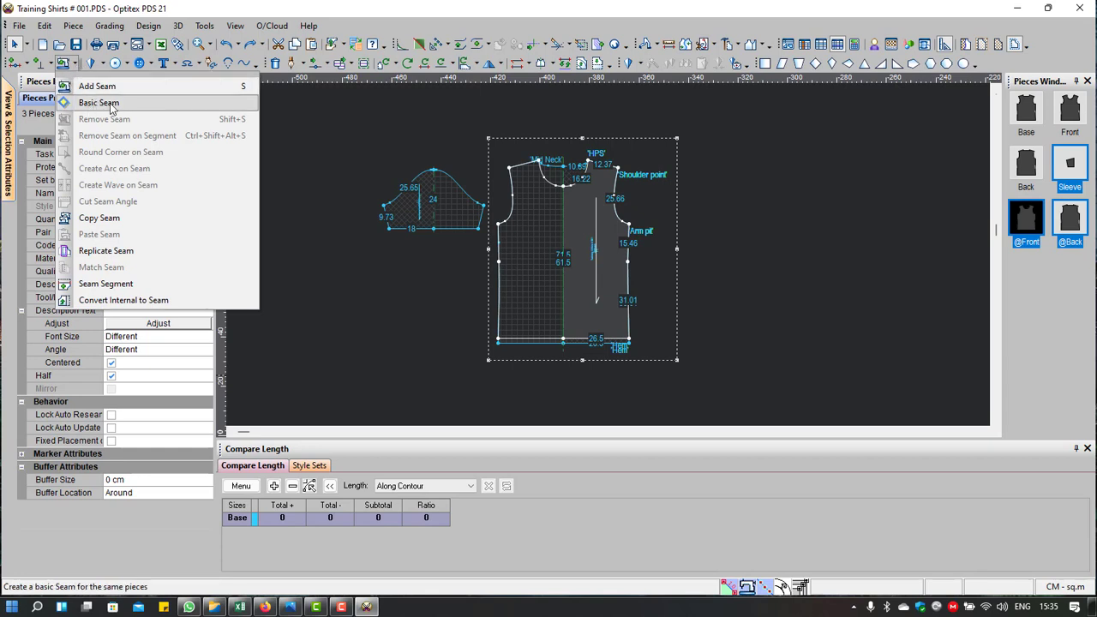
click(309, 163)
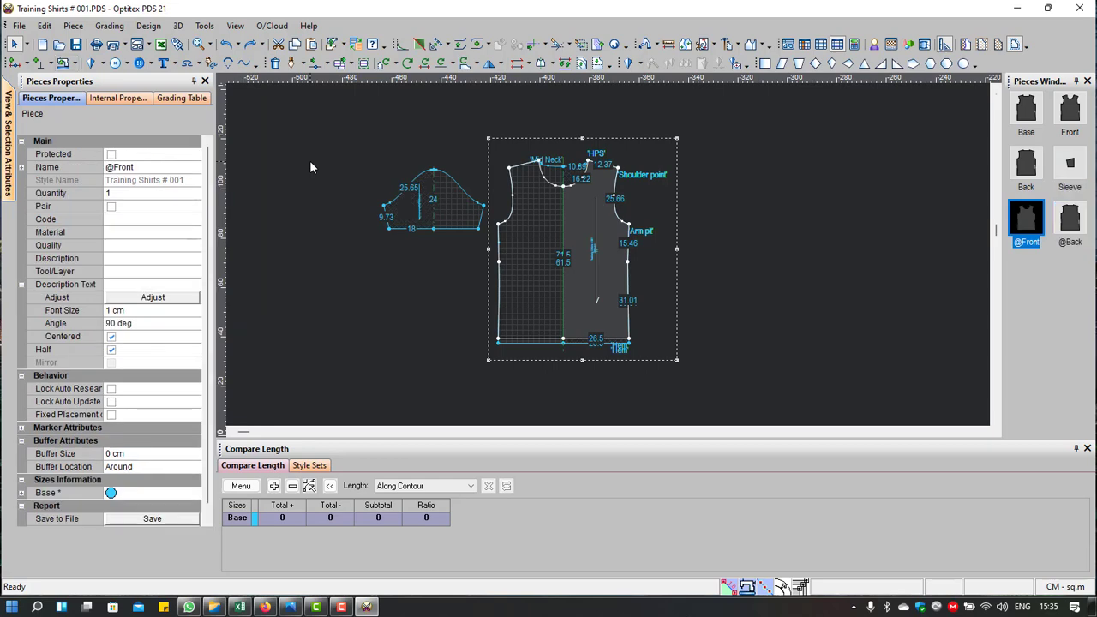
click(63, 63)
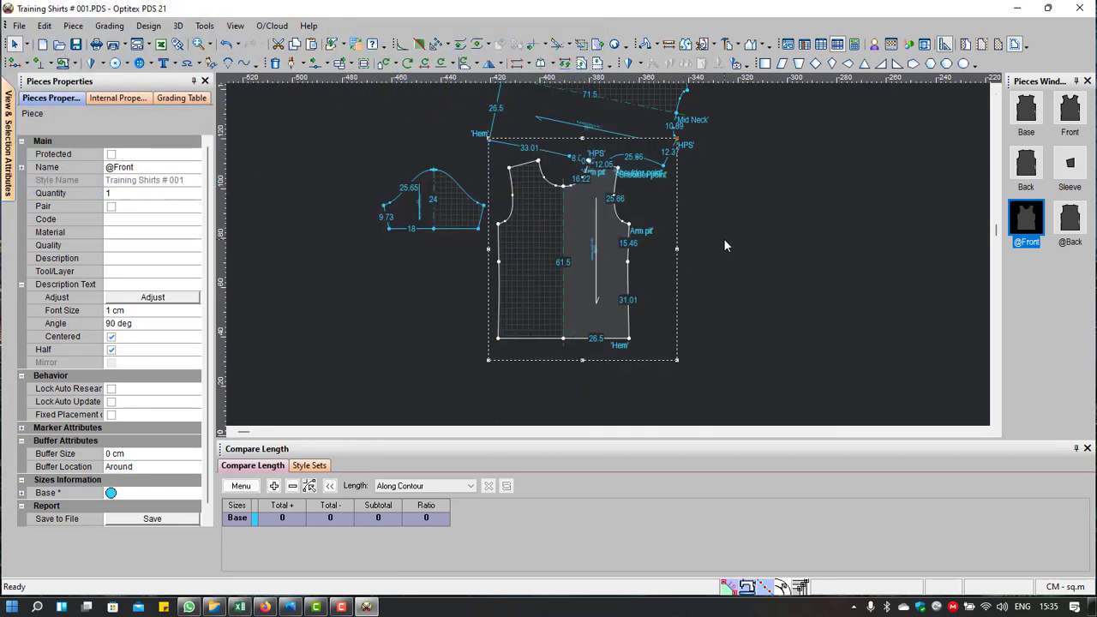
key(ctrl+z)
click(722, 236)
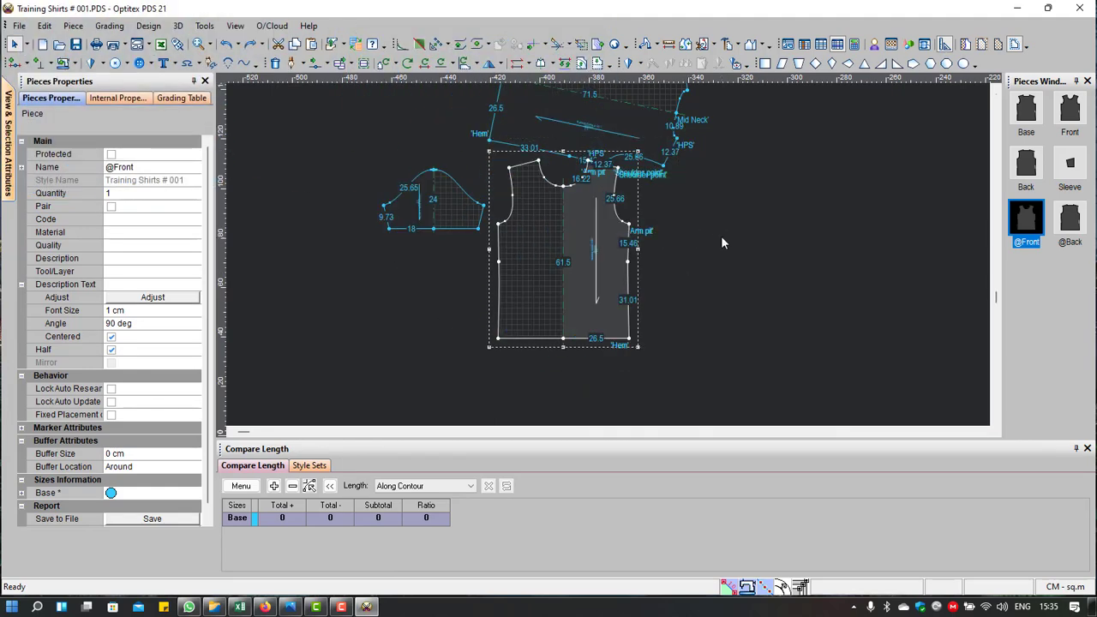
key(ctrl+z)
right_click(723, 148)
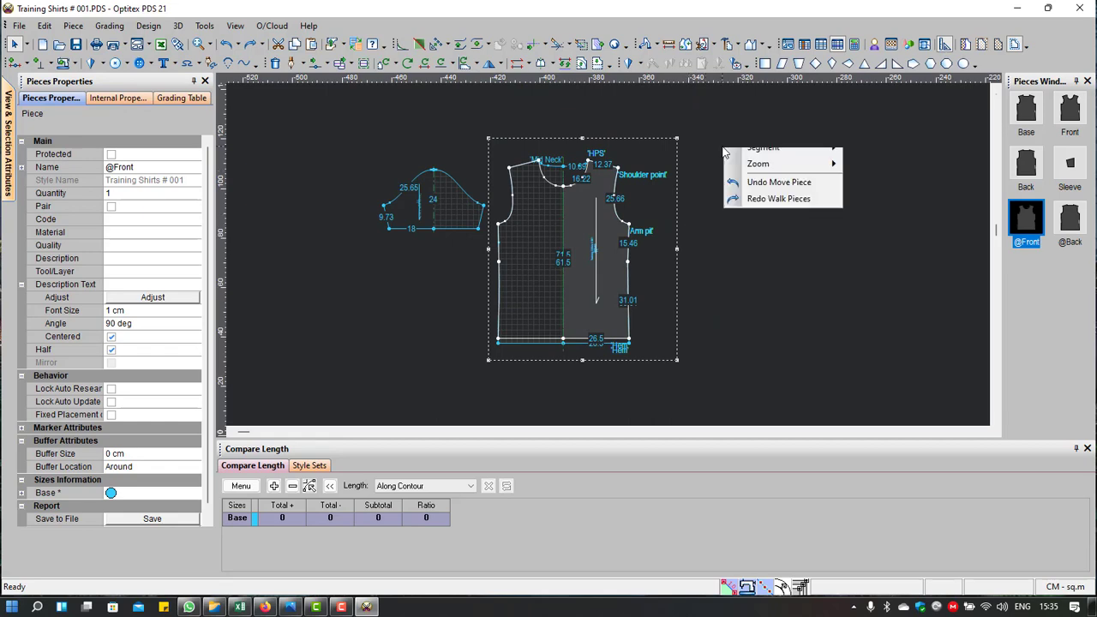
click(616, 251)
scroll(616, 251, up, 1)
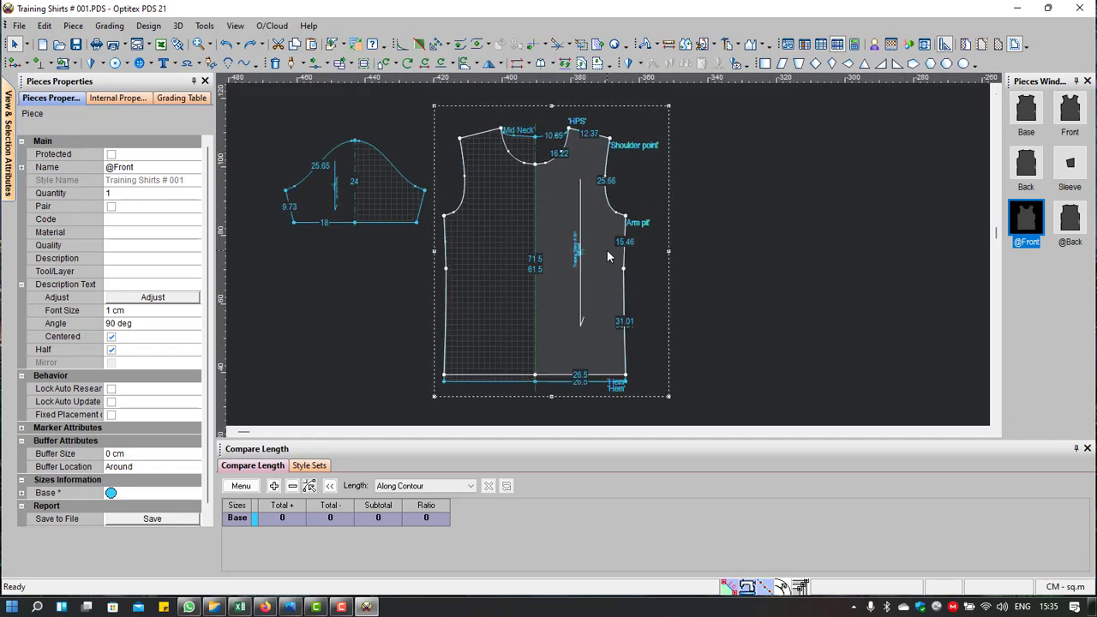
Step: Shift the stacked front and back bodice slightly to the right
drag(603, 249, 788, 249)
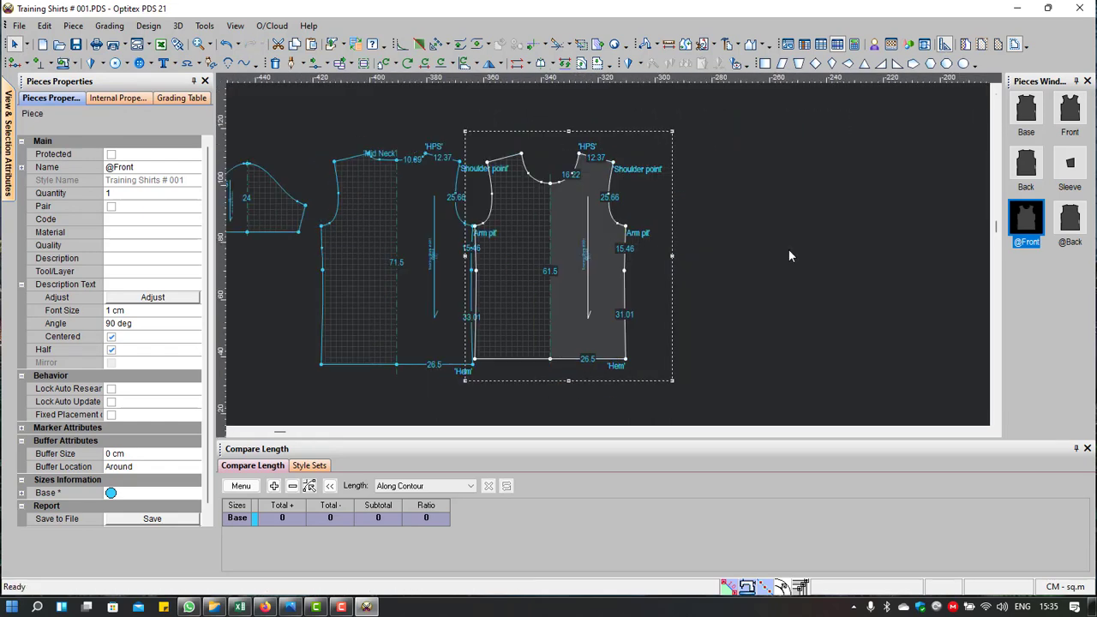
scroll(593, 277, down, 2)
scroll(592, 276, up, 1)
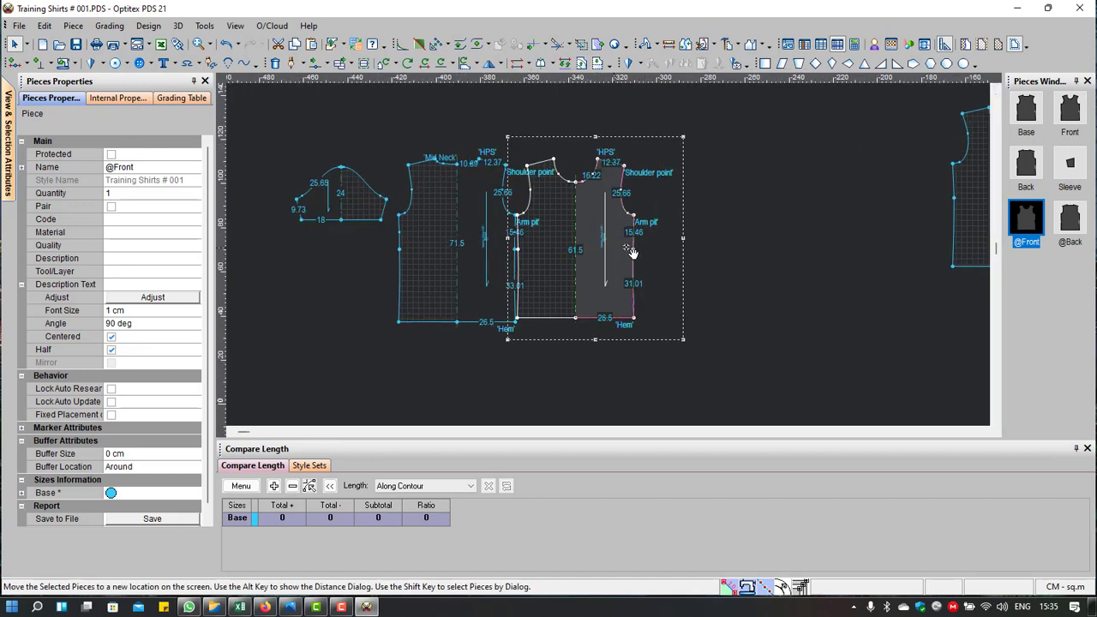
drag(631, 251, 651, 251)
Step: Box-select the sleeve, front and back pieces together
drag(712, 125, 270, 351)
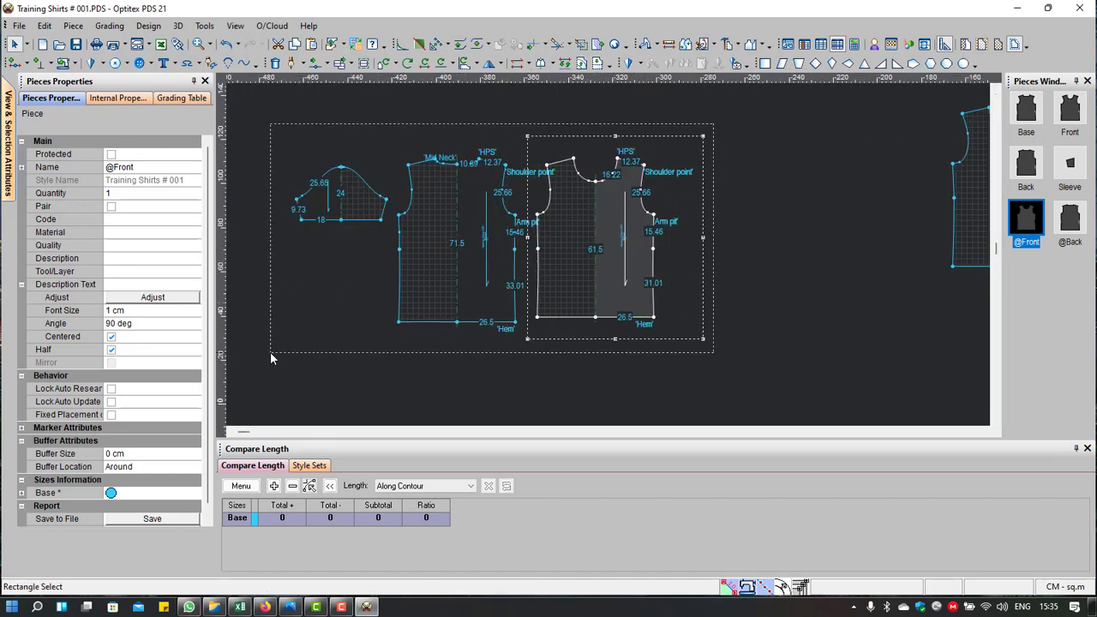
click(75, 65)
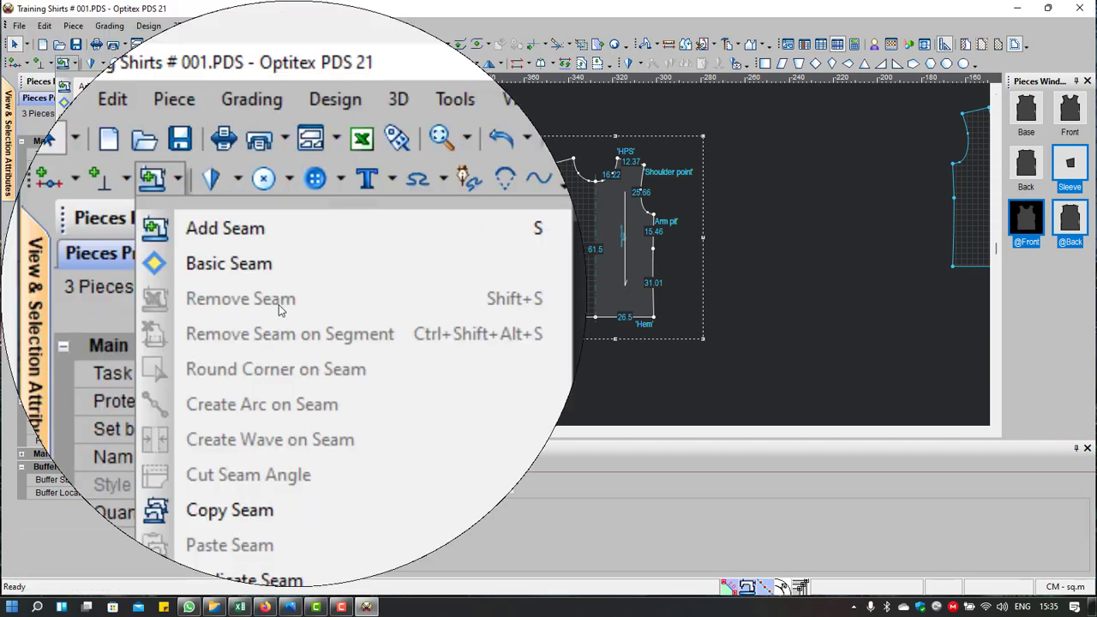
click(237, 268)
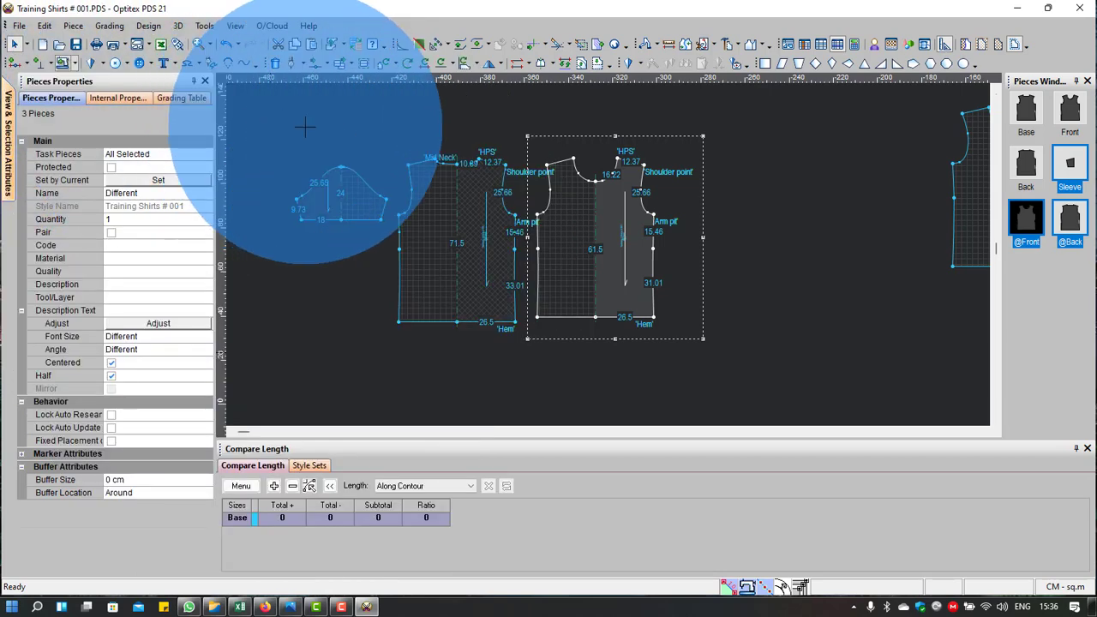
Step: Apply a 1 cm basic seam allowance to all three selected pieces
click(73, 63)
click(95, 102)
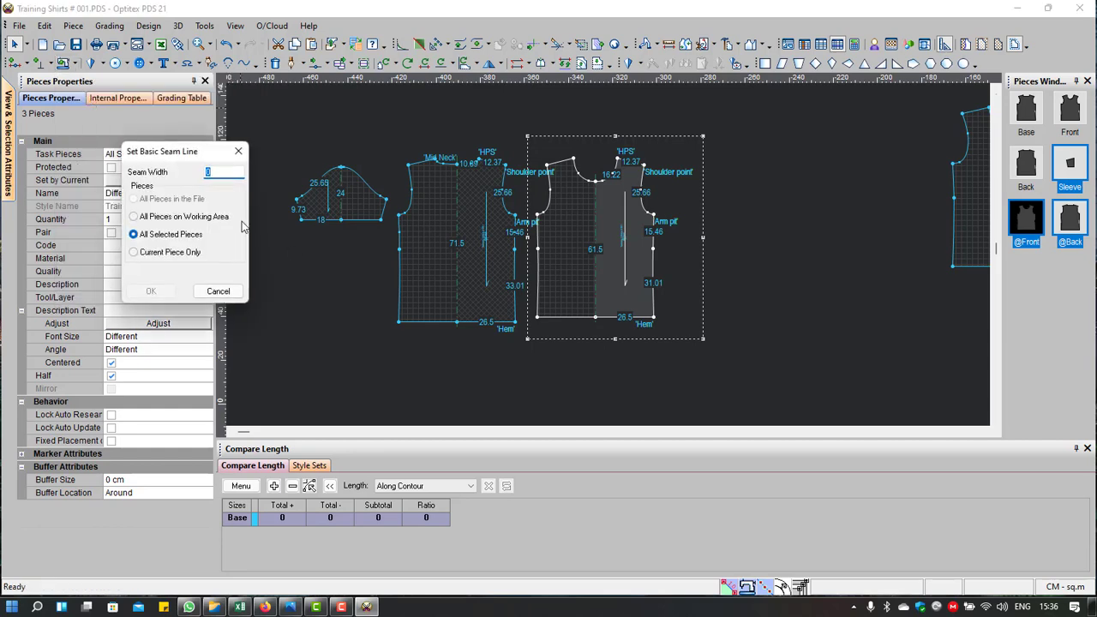
mouse_move(214, 146)
mouse_down()
mouse_move(475, 145)
mouse_move(542, 176)
mouse_up()
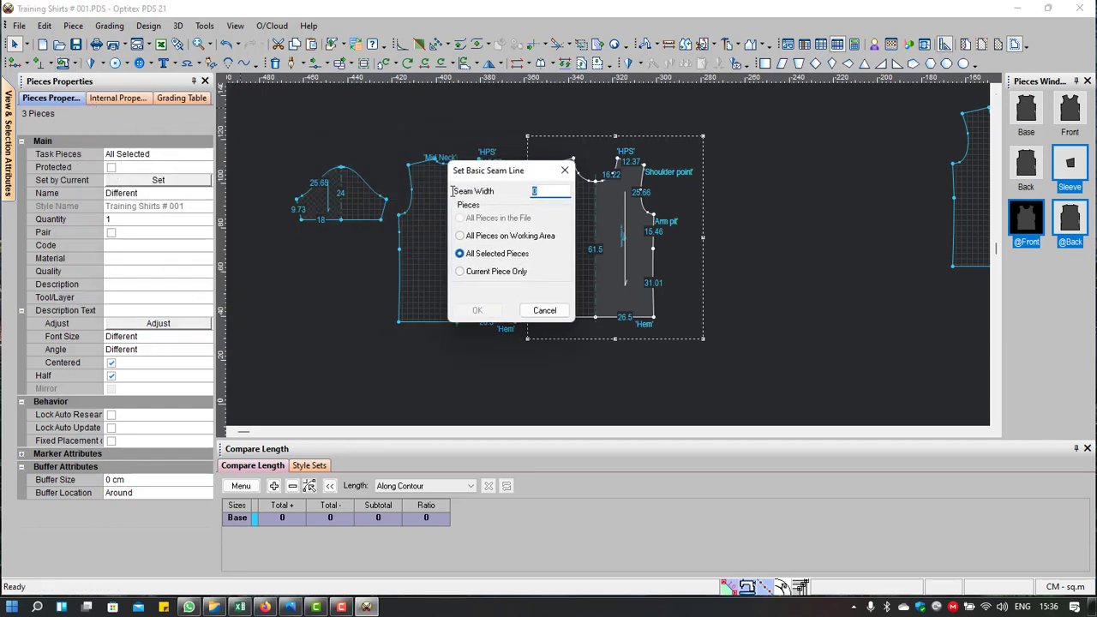
text(1)
click(492, 314)
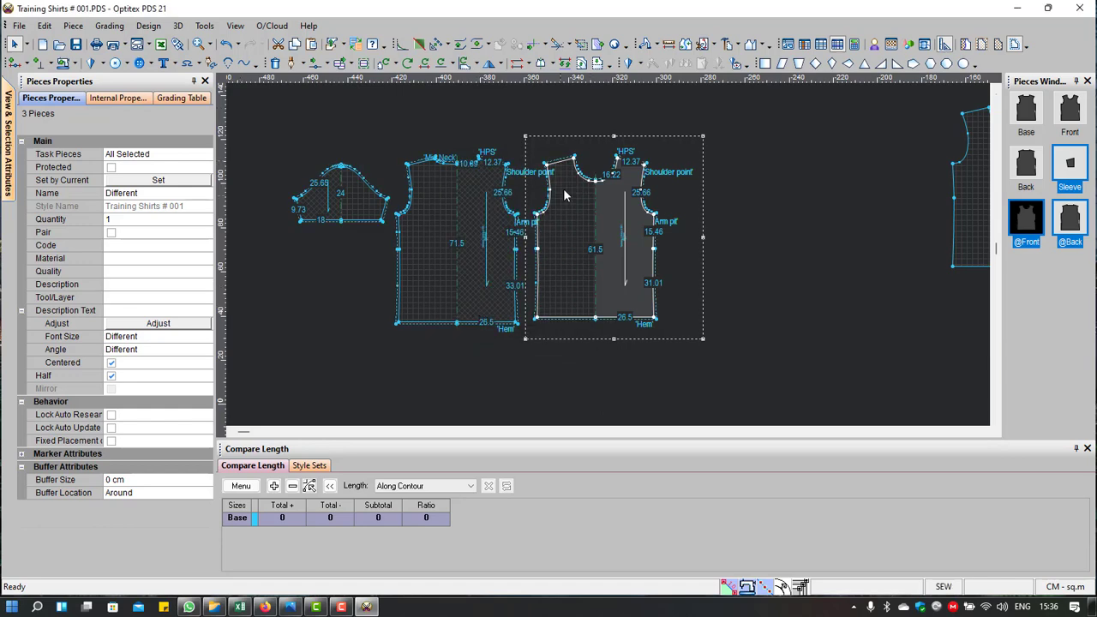
Step: Zoom out and bring up the View & Selection Attributes panel
scroll(564, 195, up, 1)
scroll(478, 181, up, 1)
scroll(478, 182, up, 1)
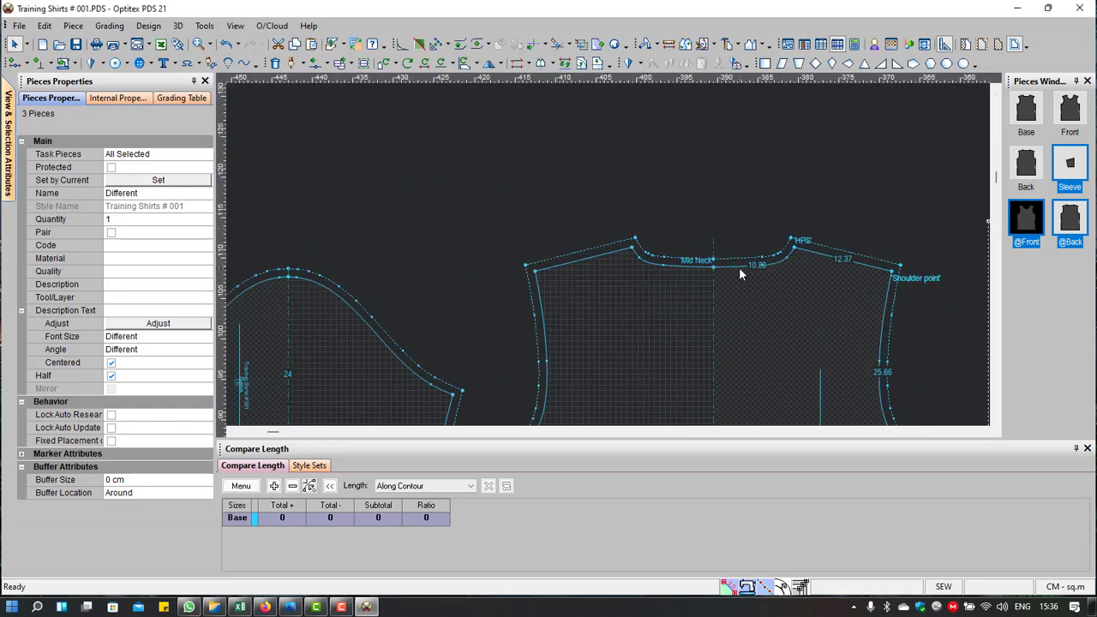
scroll(741, 274, up, 1)
scroll(745, 275, up, 1)
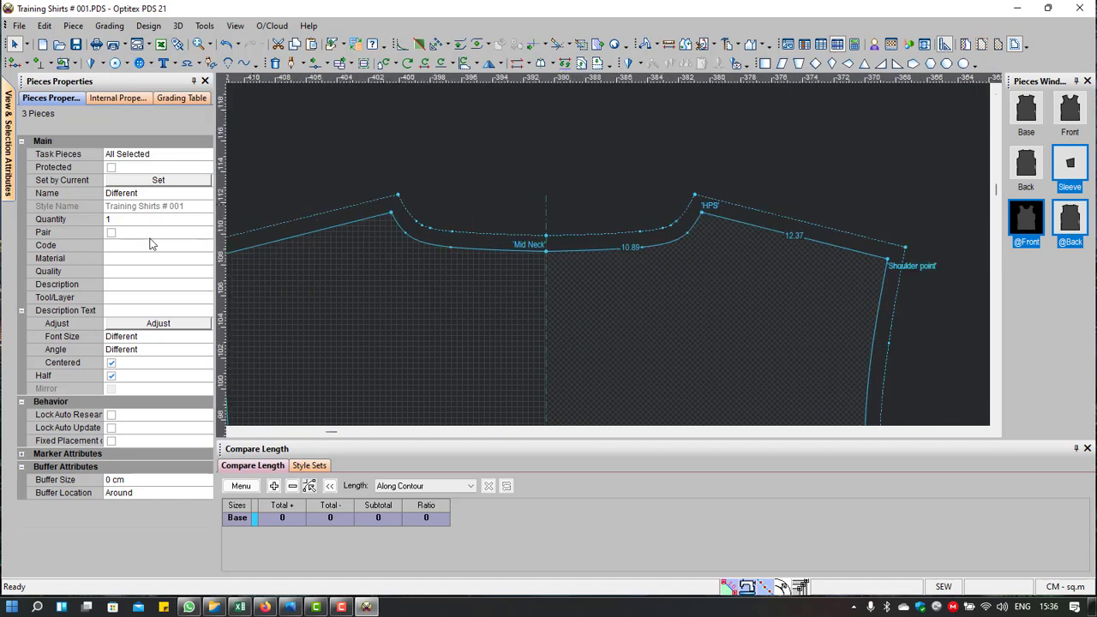
click(11, 146)
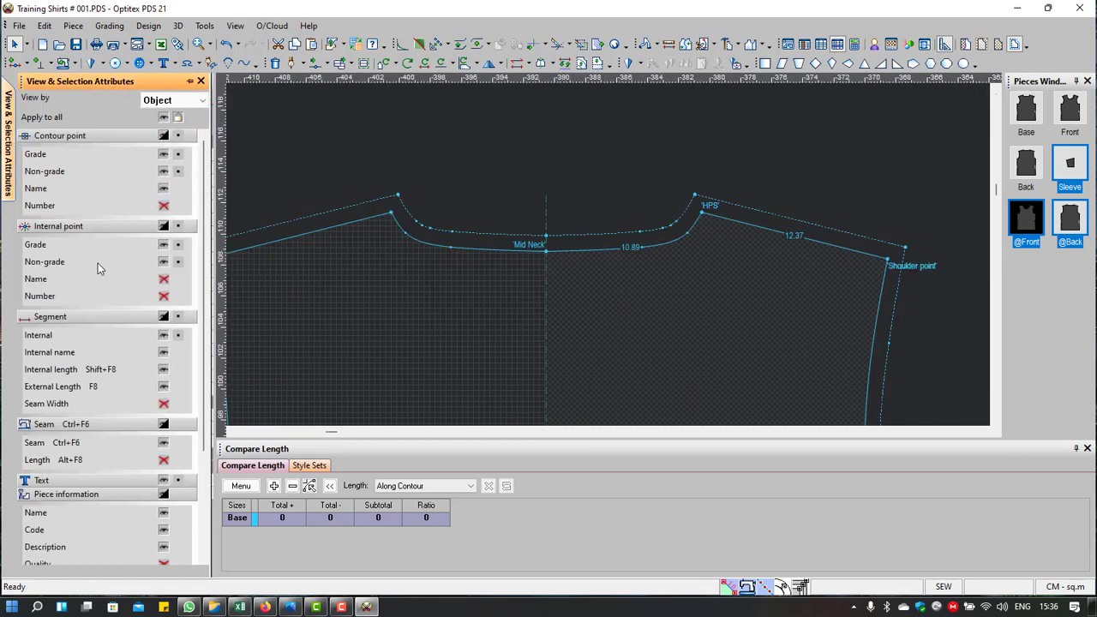
Step: Show seam widths on the segment labels briefly, then hide them again
click(164, 405)
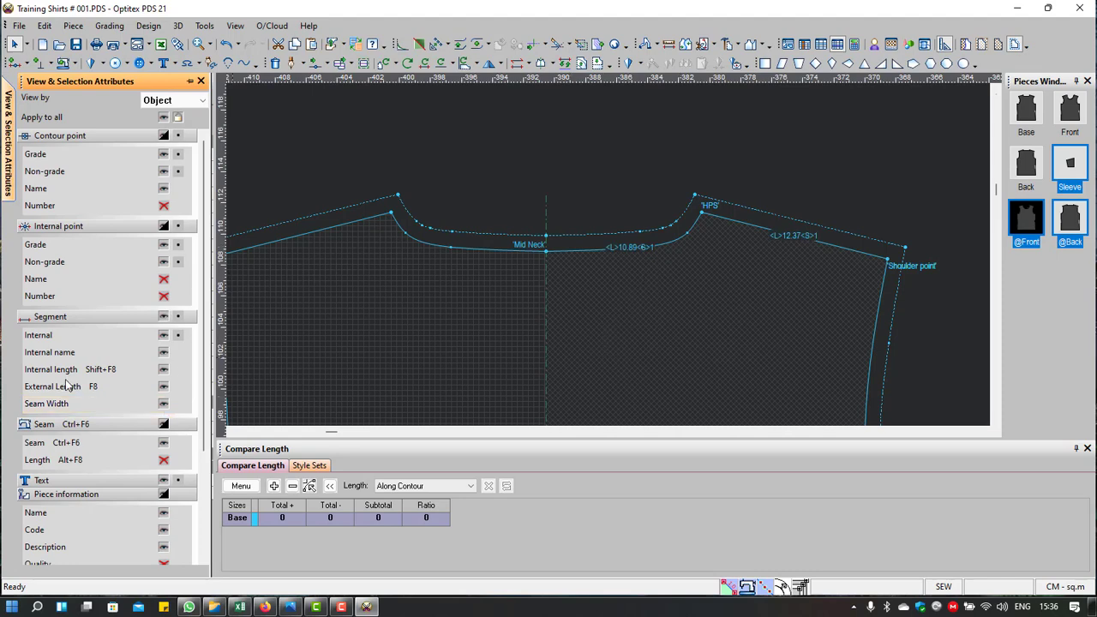
scroll(651, 243, up, 1)
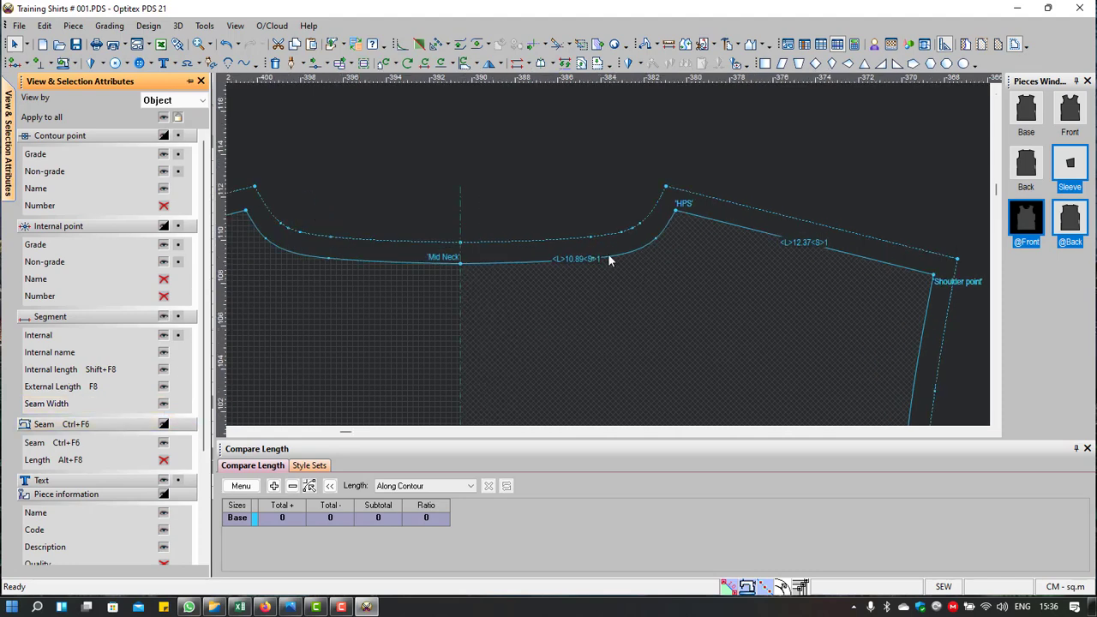
scroll(608, 253, up, 1)
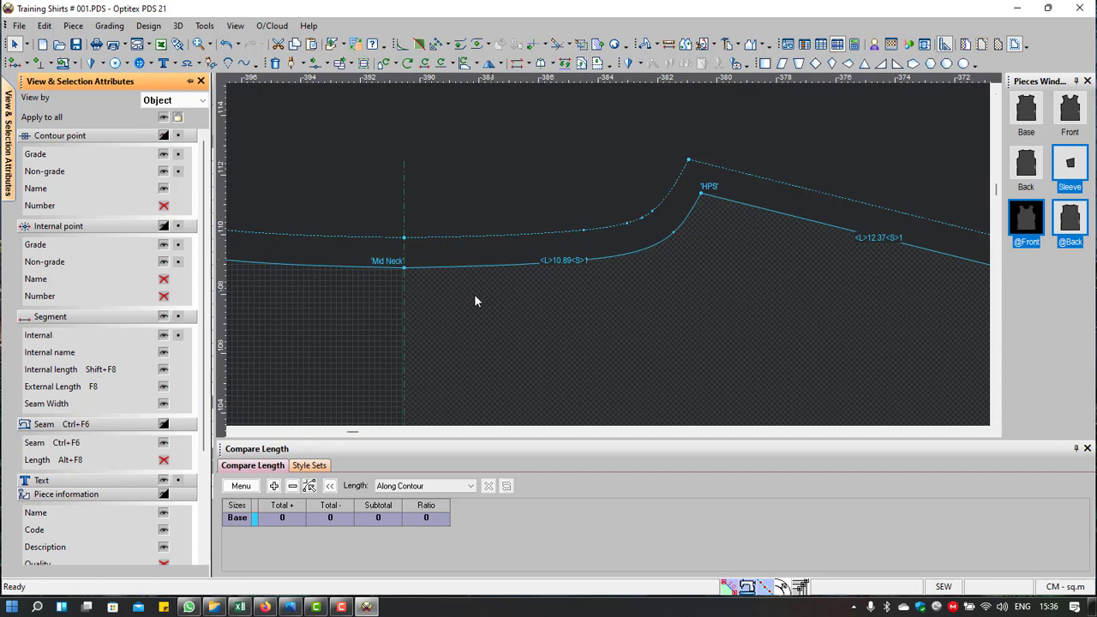
scroll(473, 294, down, 1)
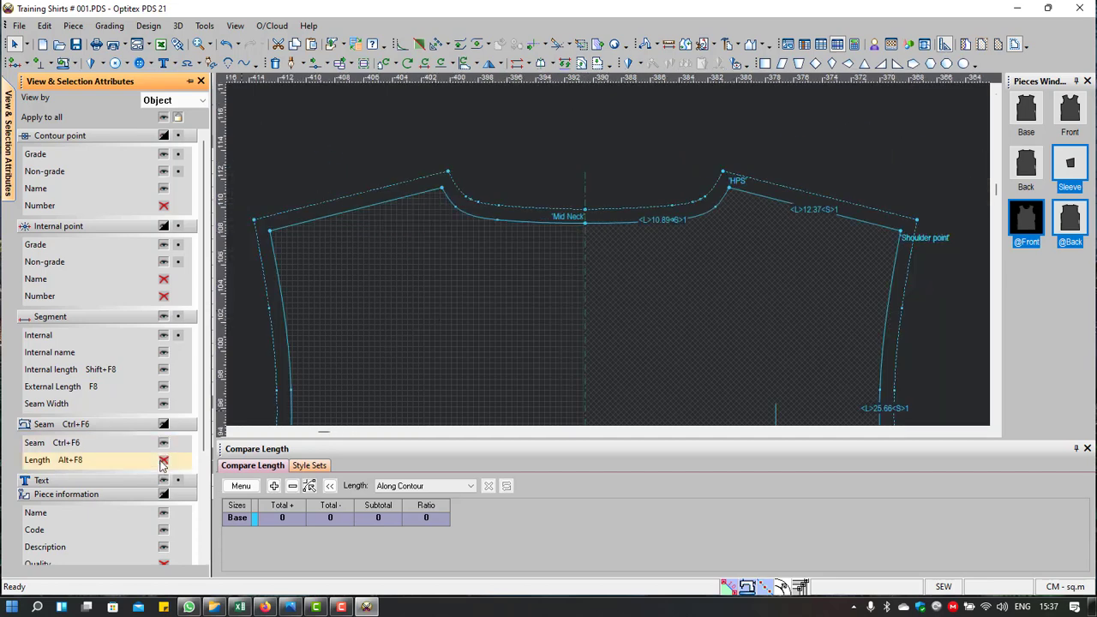
click(164, 404)
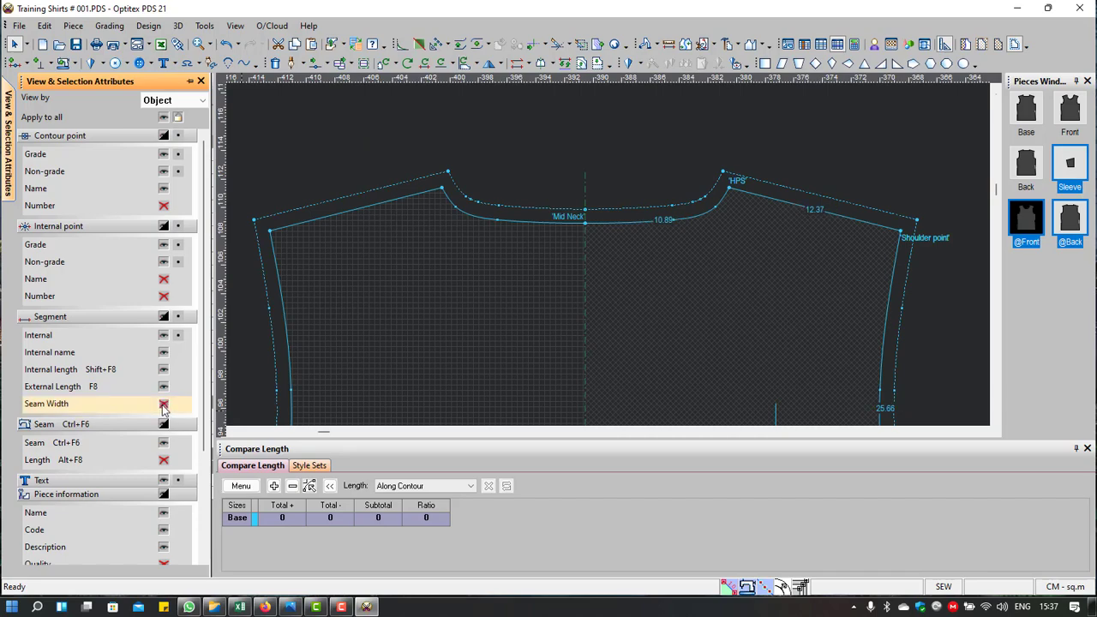
double_click(643, 369)
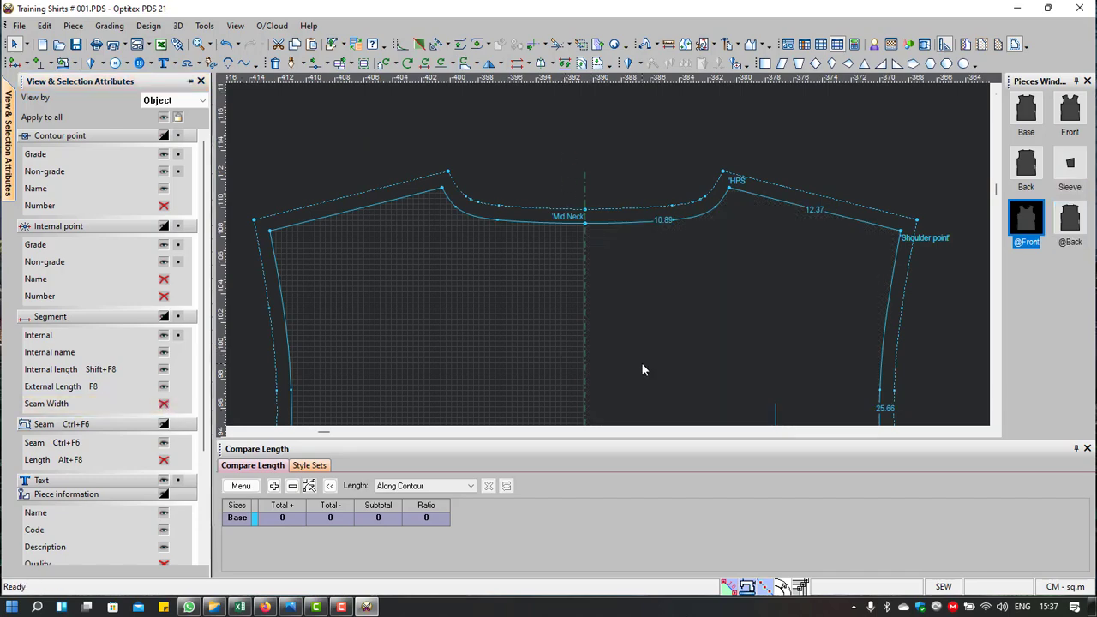
scroll(641, 362, down, 2)
scroll(607, 252, up, 2)
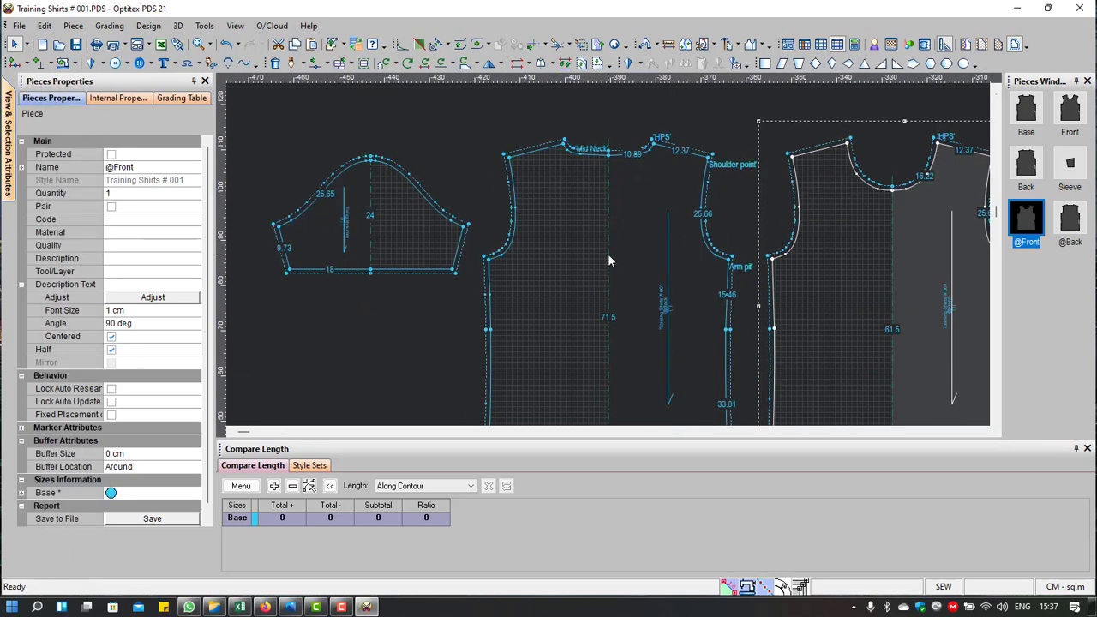
scroll(812, 229, up, 1)
scroll(657, 288, down, 2)
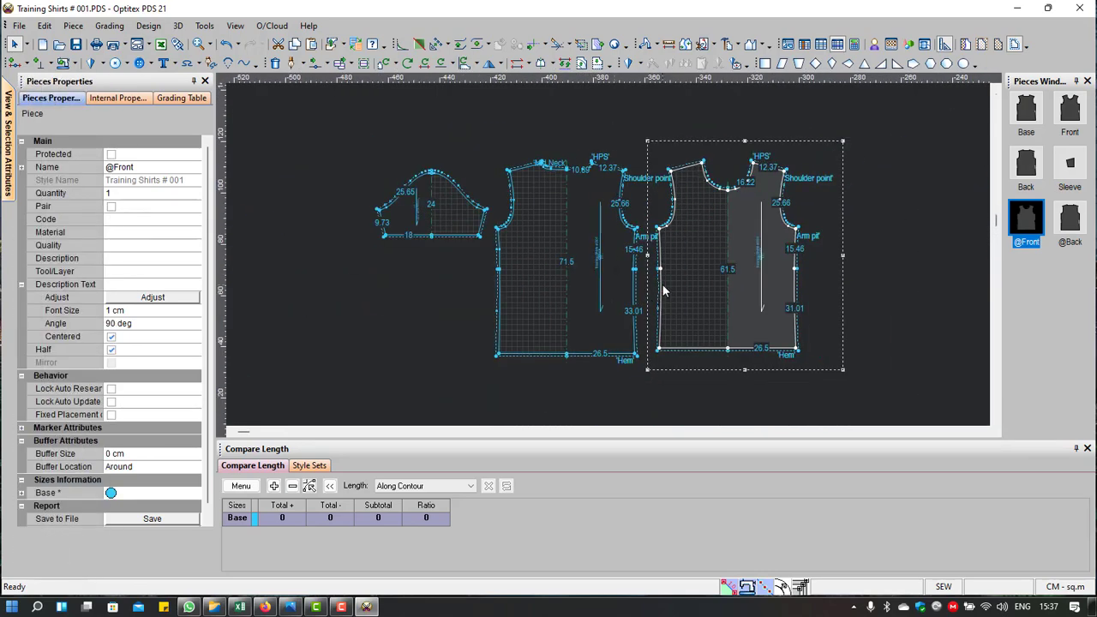
scroll(481, 273, down, 1)
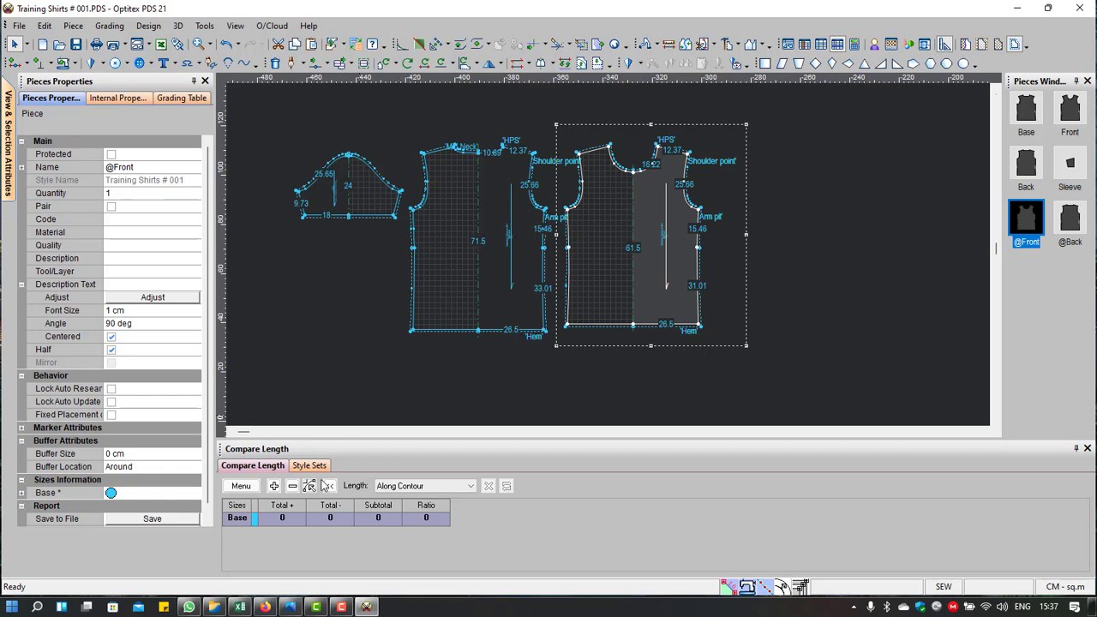
Step: Switch to the MESW117 ORION TSHIRT workbook's FRONT SHEET and start Save As
click(240, 606)
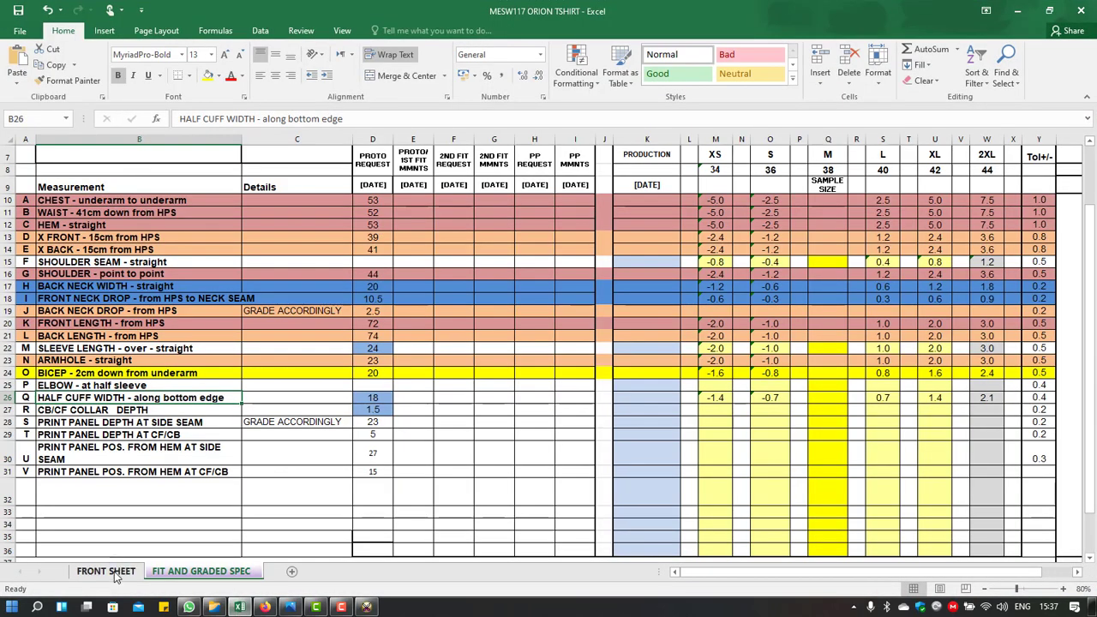
click(116, 572)
scroll(70, 360, down, 1)
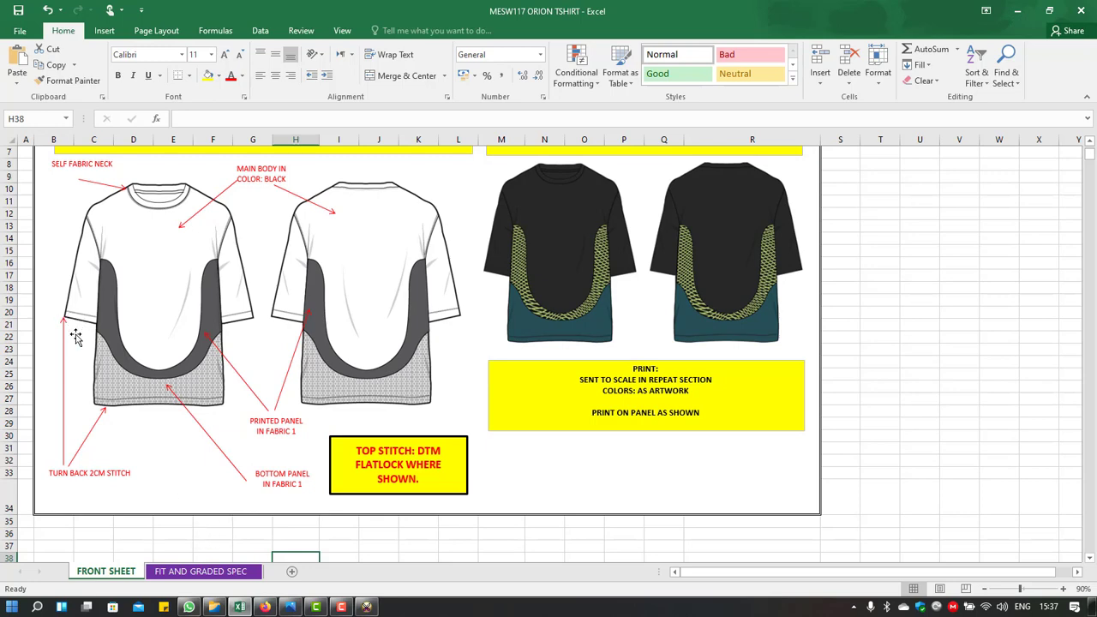
key(F12)
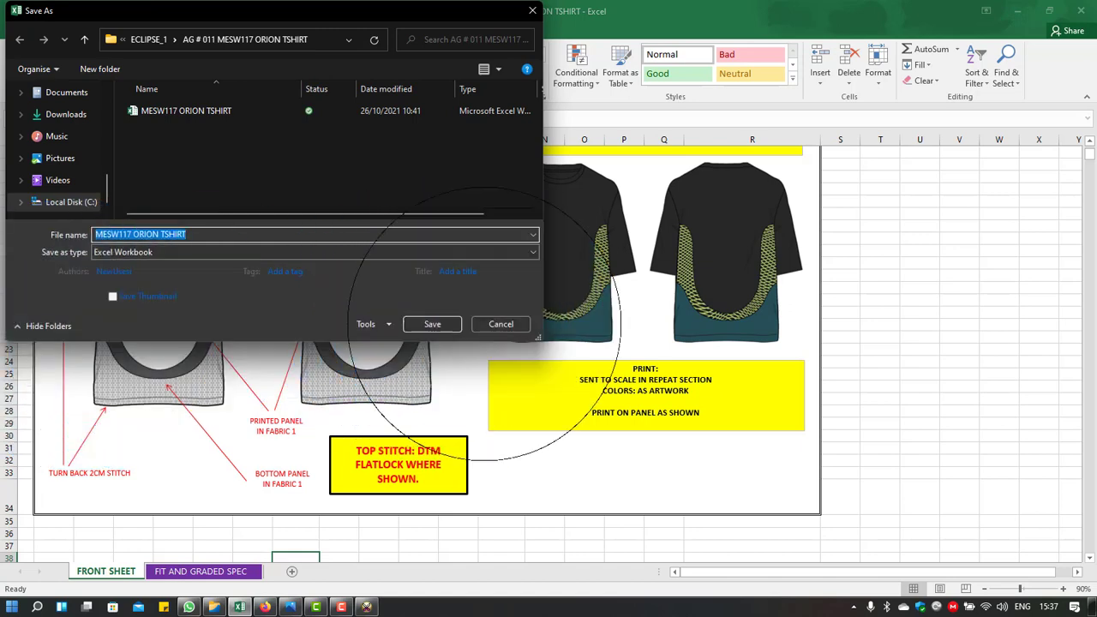
Step: Cancel saving the workbook and minimise Excel to return to Optitex
key(Return)
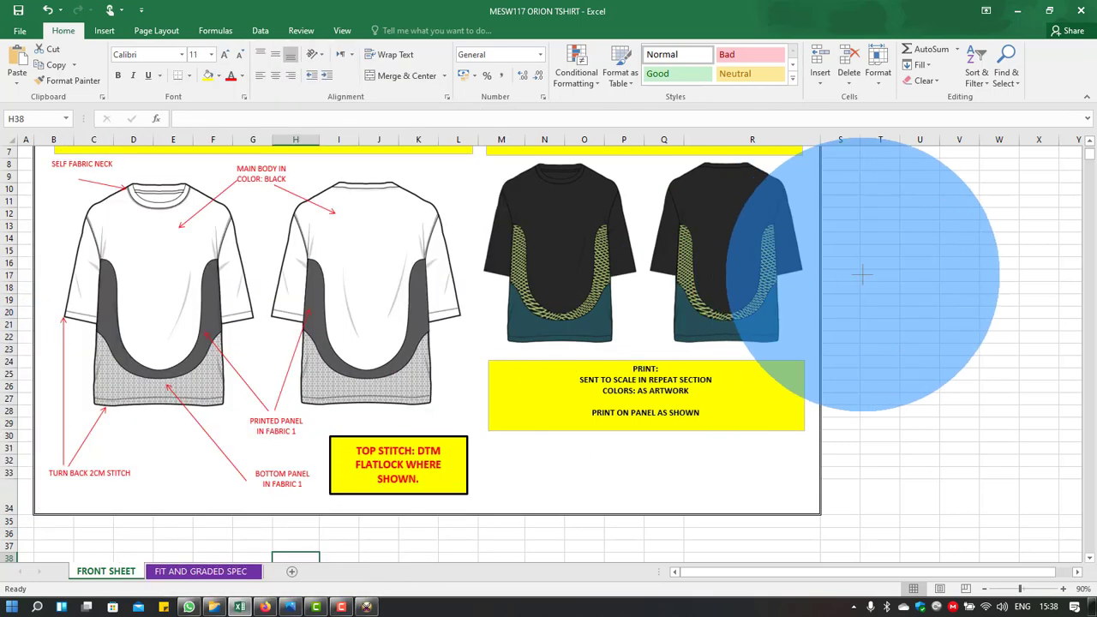
key(F12)
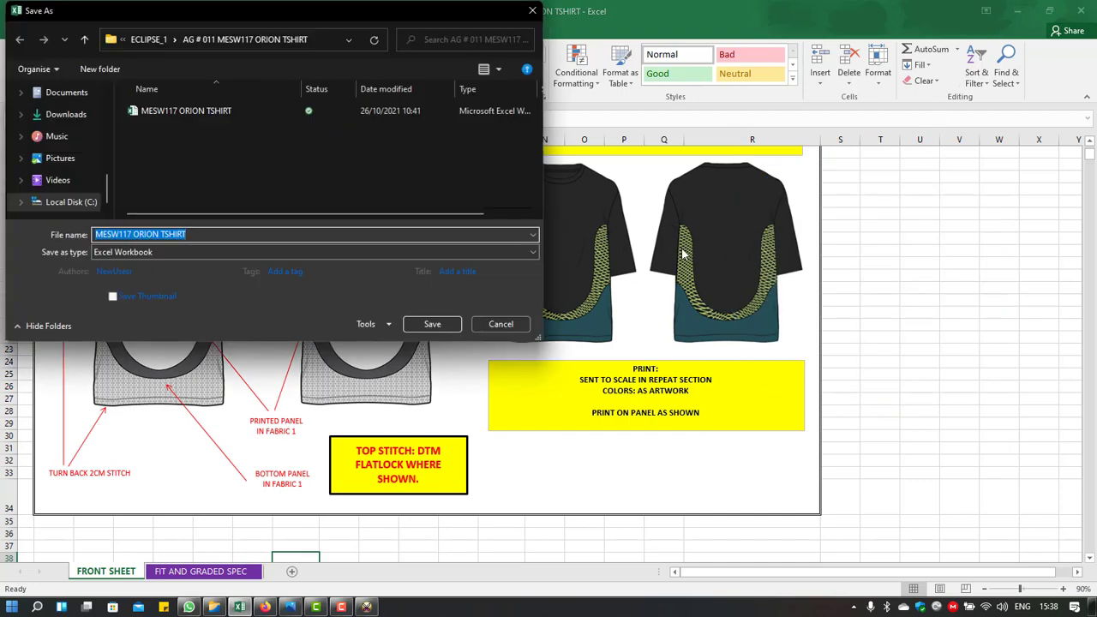
click(501, 322)
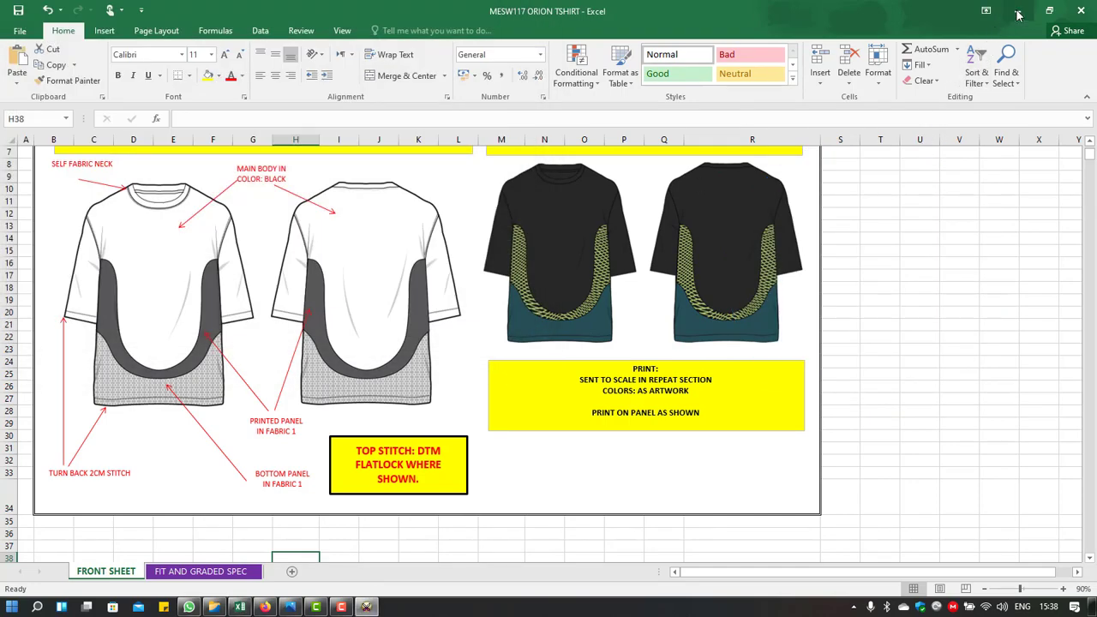
click(1018, 12)
scroll(529, 331, up, 2)
scroll(626, 233, up, 1)
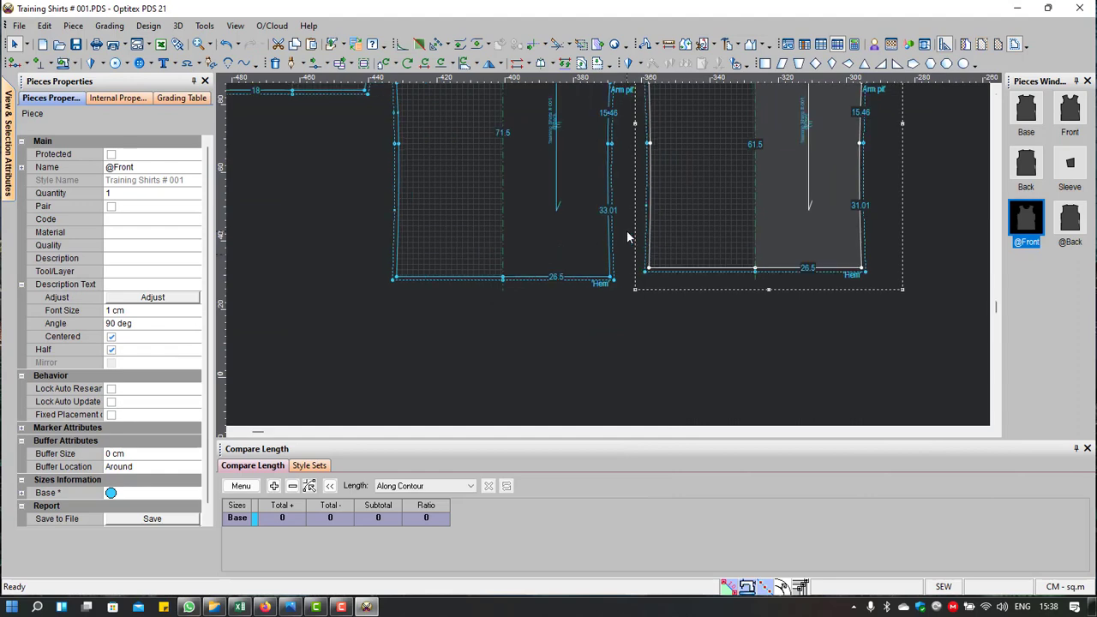
scroll(626, 233, up, 1)
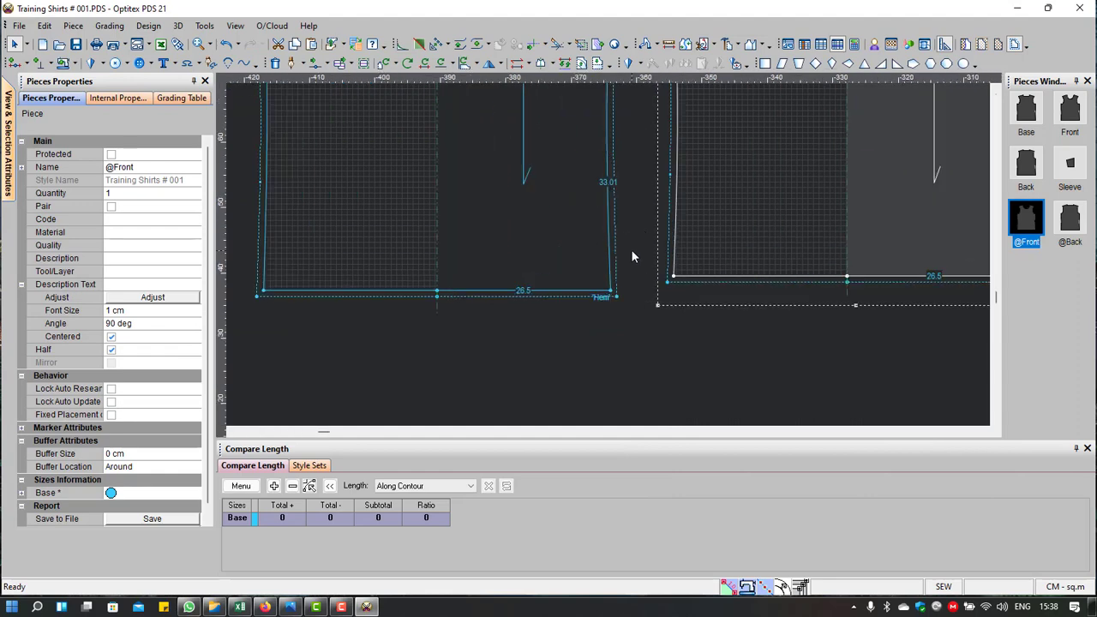
click(74, 63)
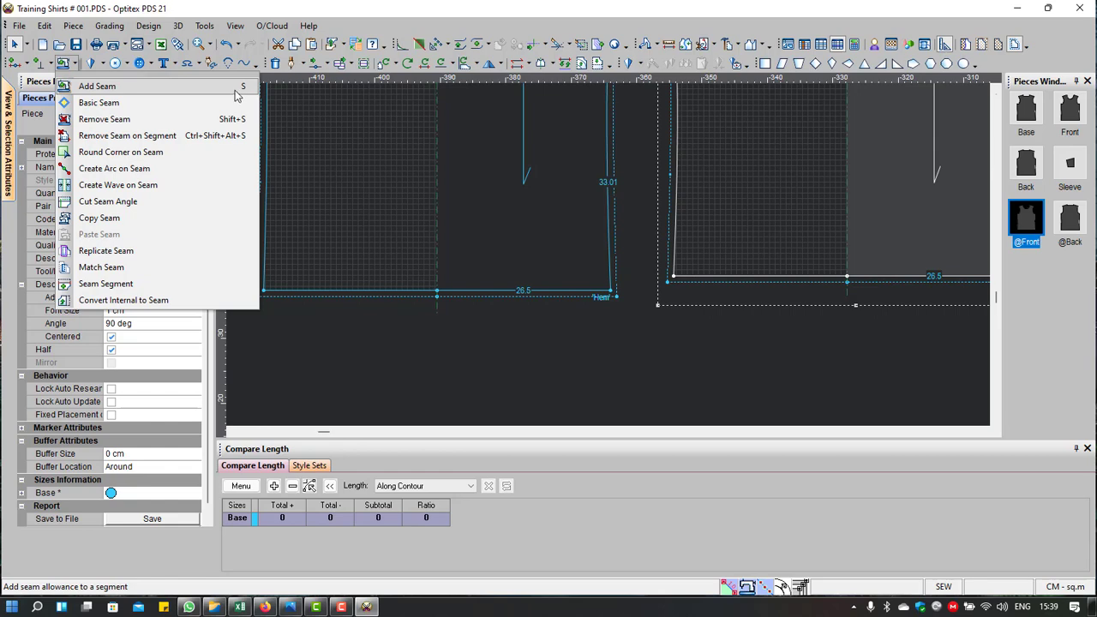
click(235, 89)
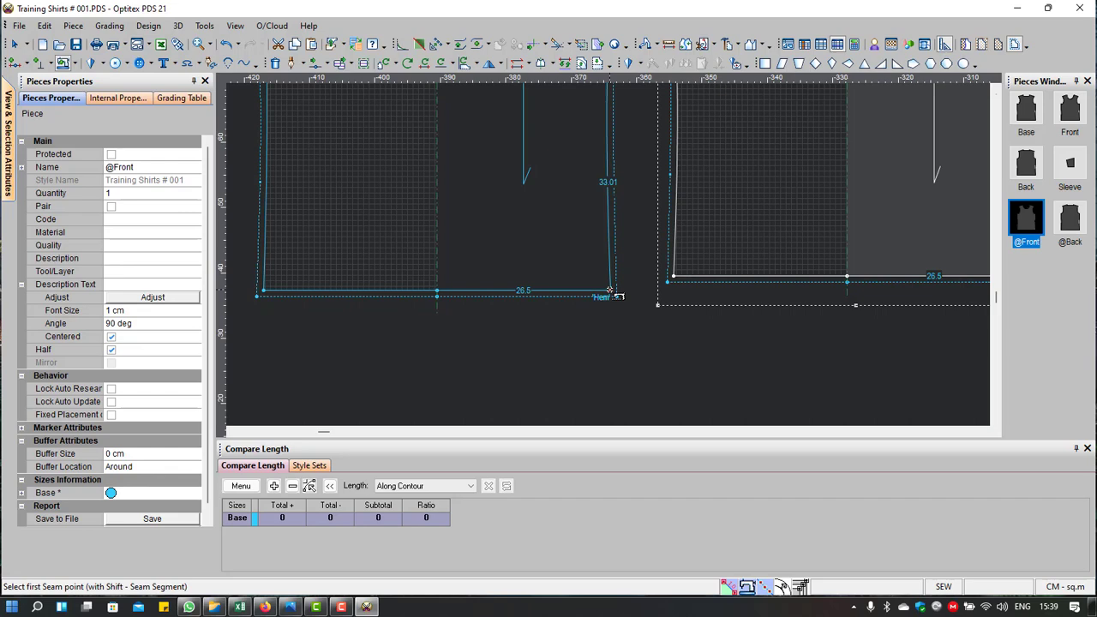
right_click(610, 364)
click(635, 370)
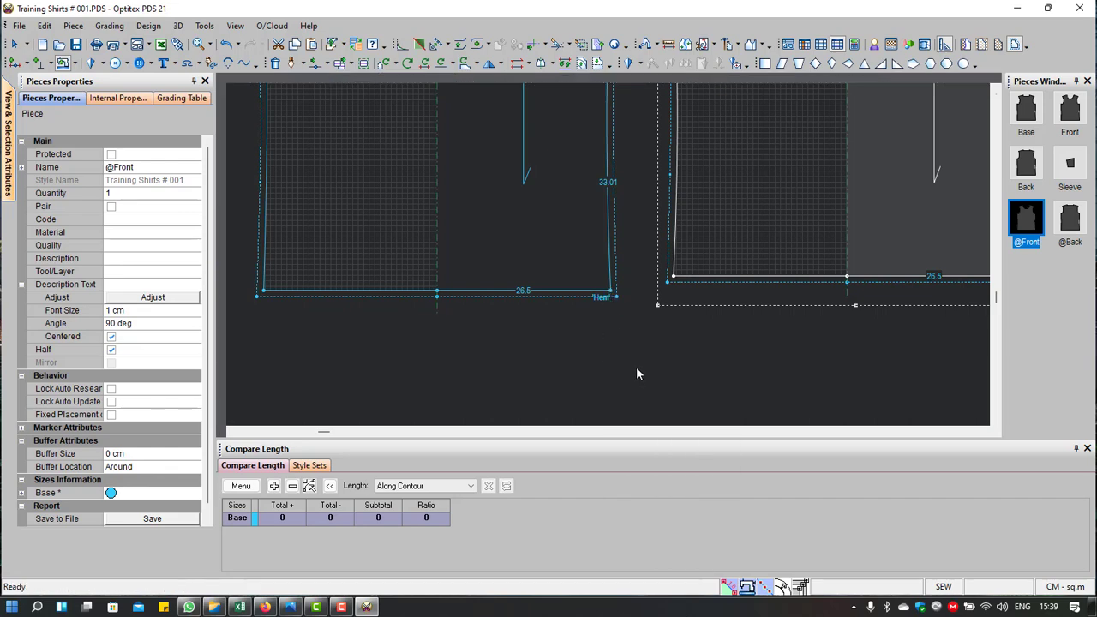
key(space)
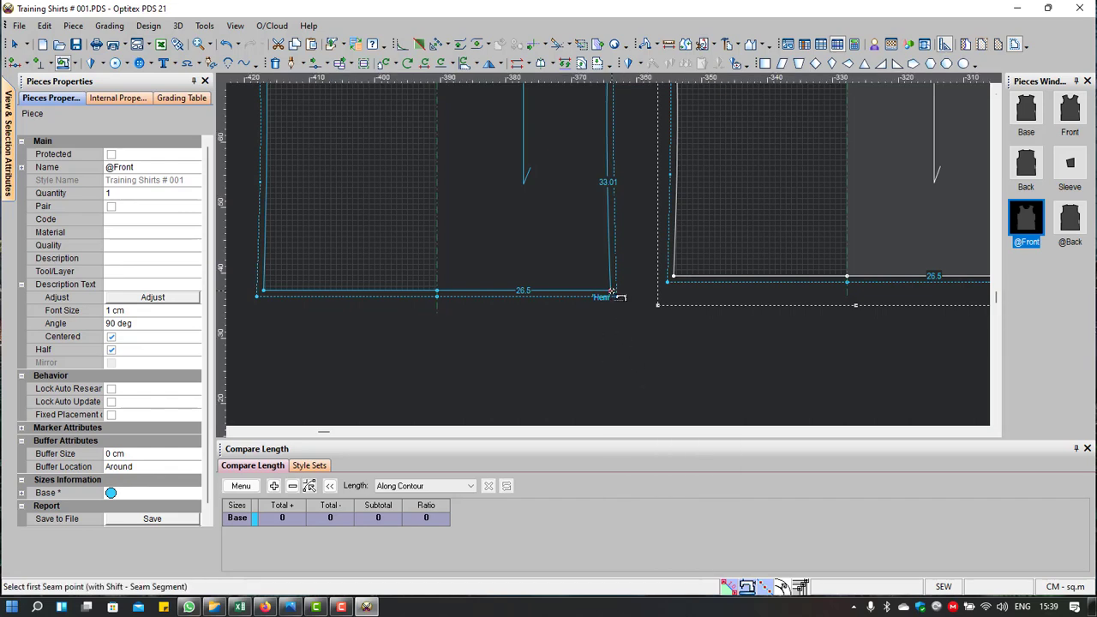
click(611, 292)
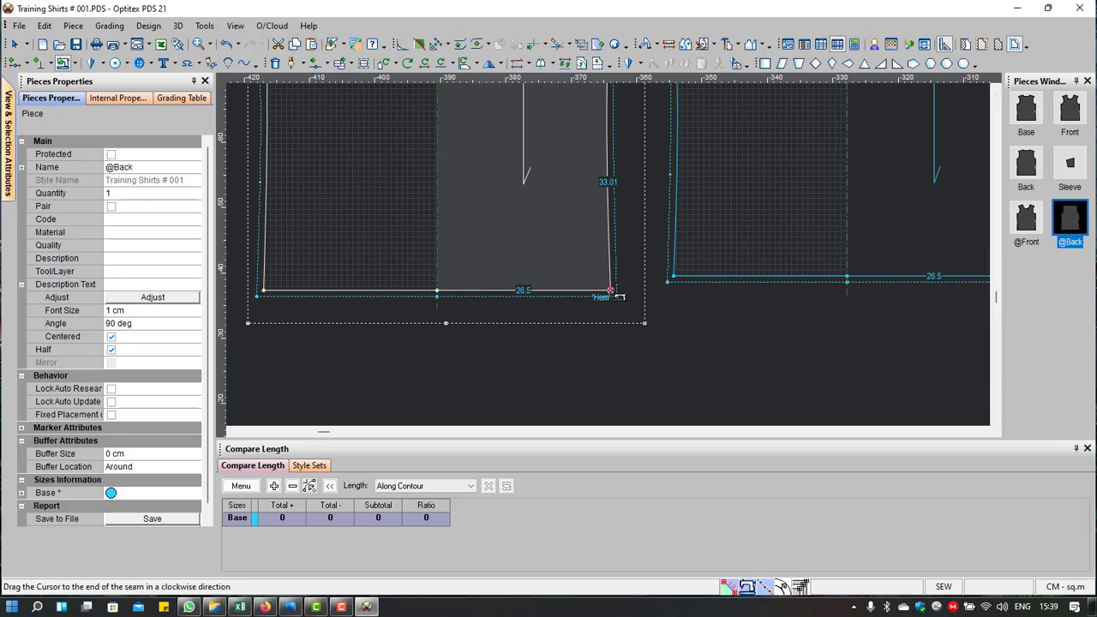
scroll(617, 296, down, 1)
scroll(614, 257, down, 1)
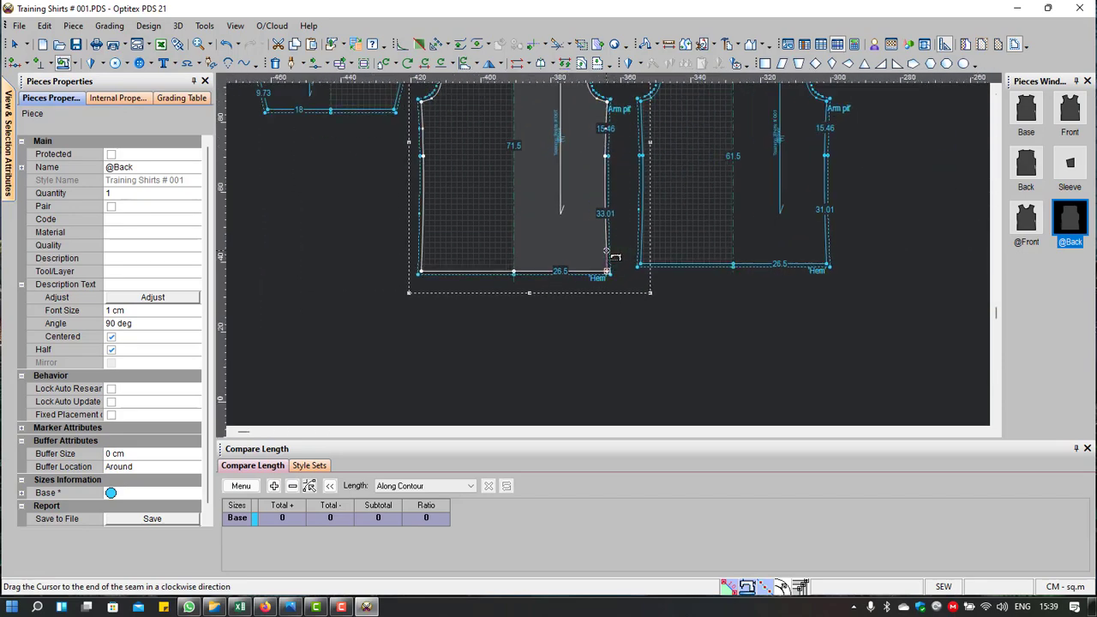
scroll(607, 253, down, 1)
mouse_move(607, 251)
mouse_down()
mouse_move(614, 209)
mouse_move(621, 370)
mouse_move(615, 153)
mouse_up()
scroll(614, 212, up, 2)
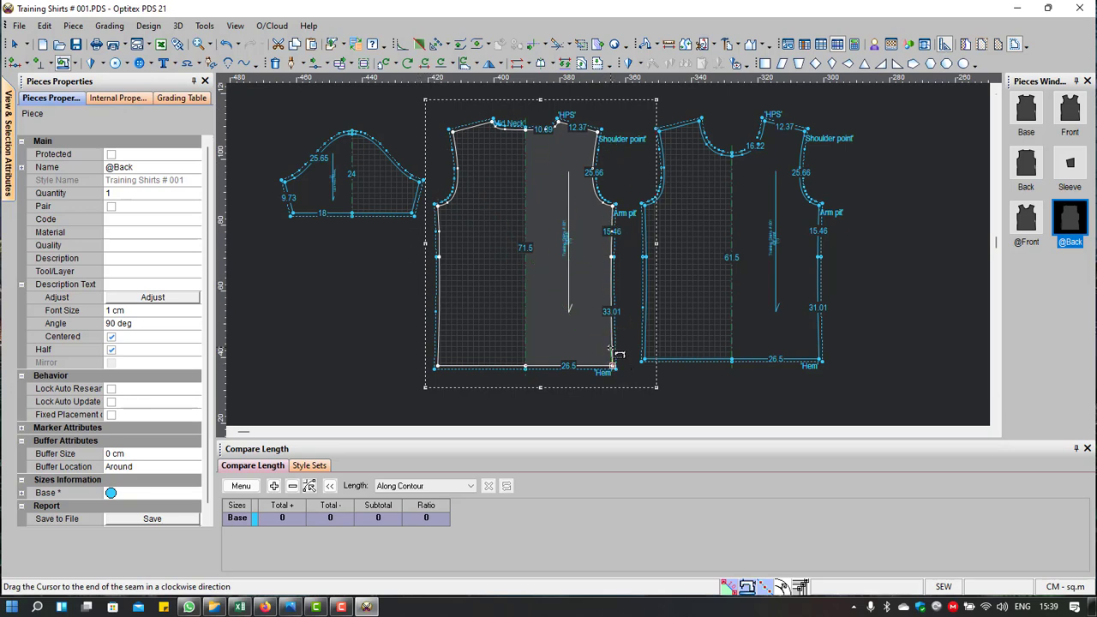
scroll(613, 346, down, 2)
scroll(610, 344, up, 1)
scroll(610, 344, up, 2)
scroll(611, 343, down, 1)
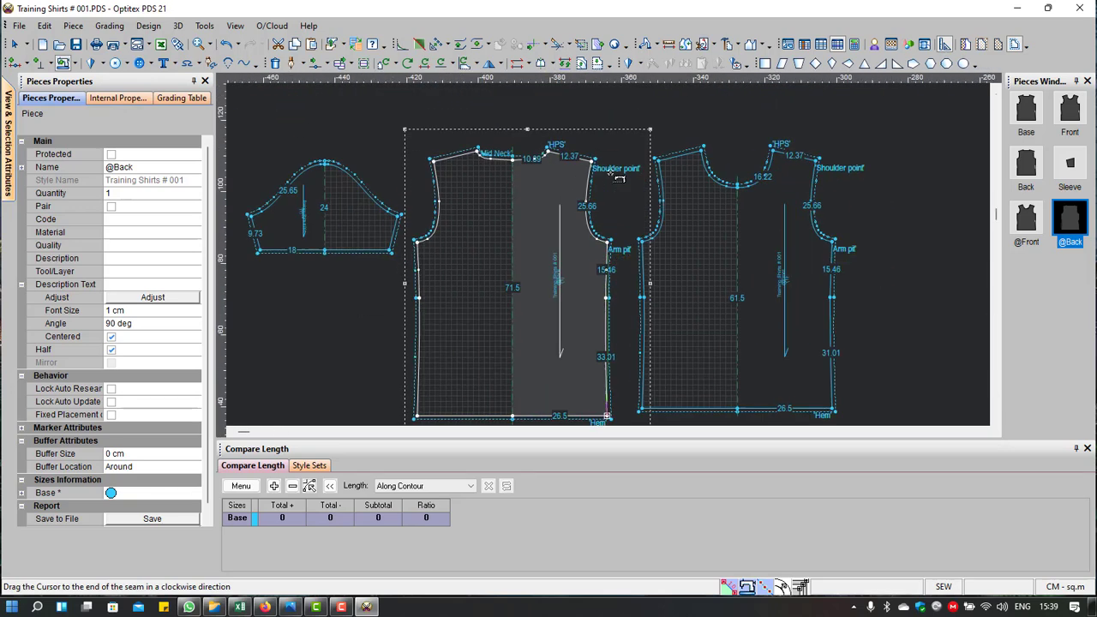
drag(606, 341, 531, 324)
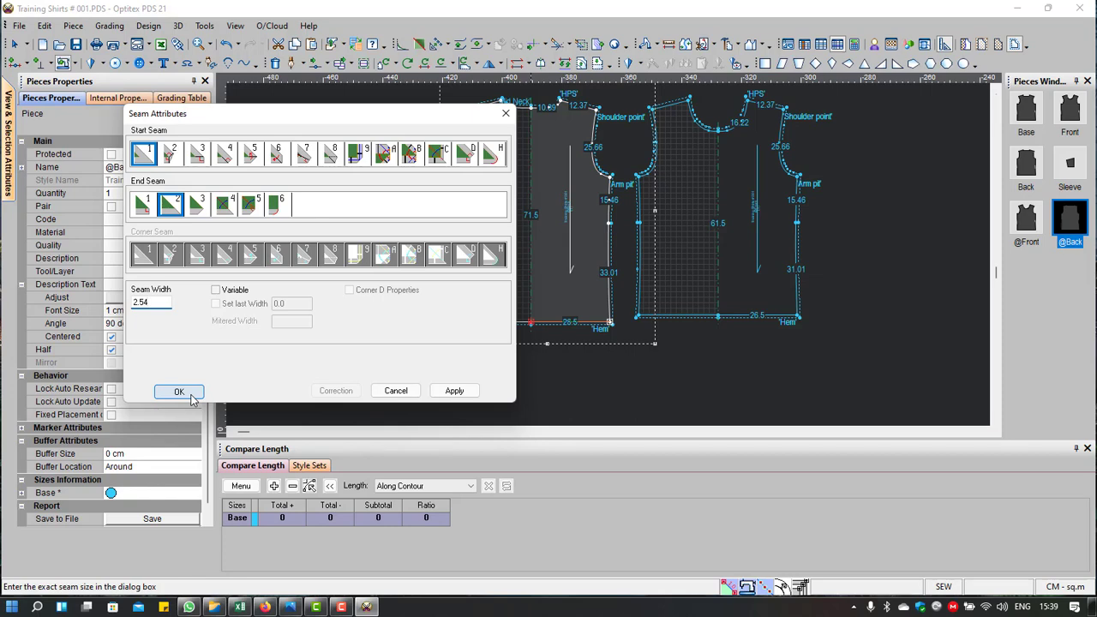
click(179, 392)
scroll(613, 332, up, 3)
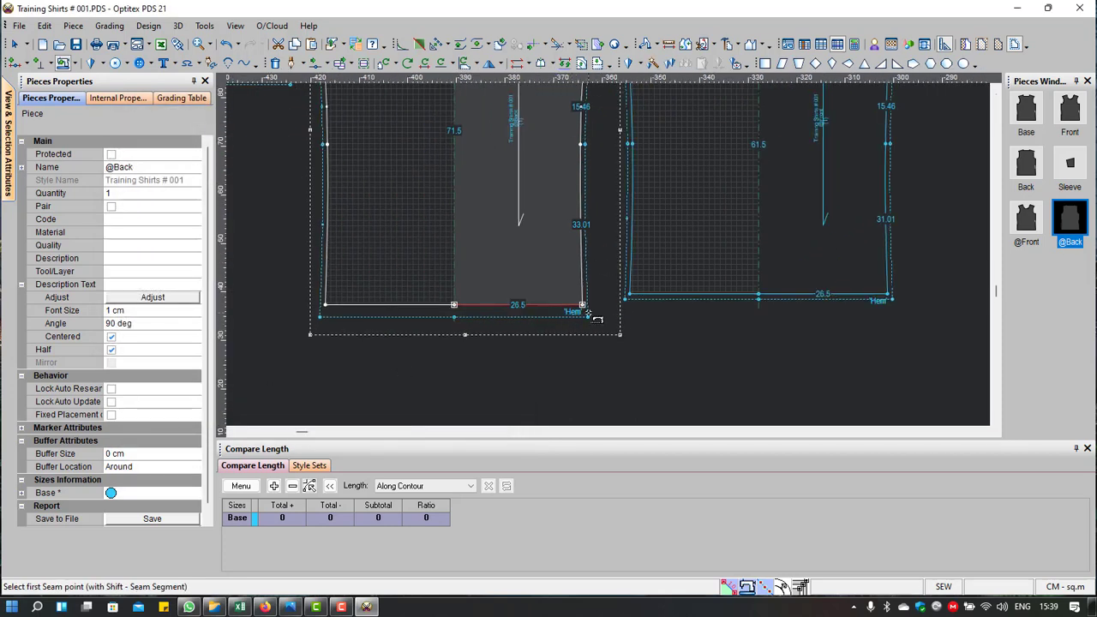
shift+click(498, 309)
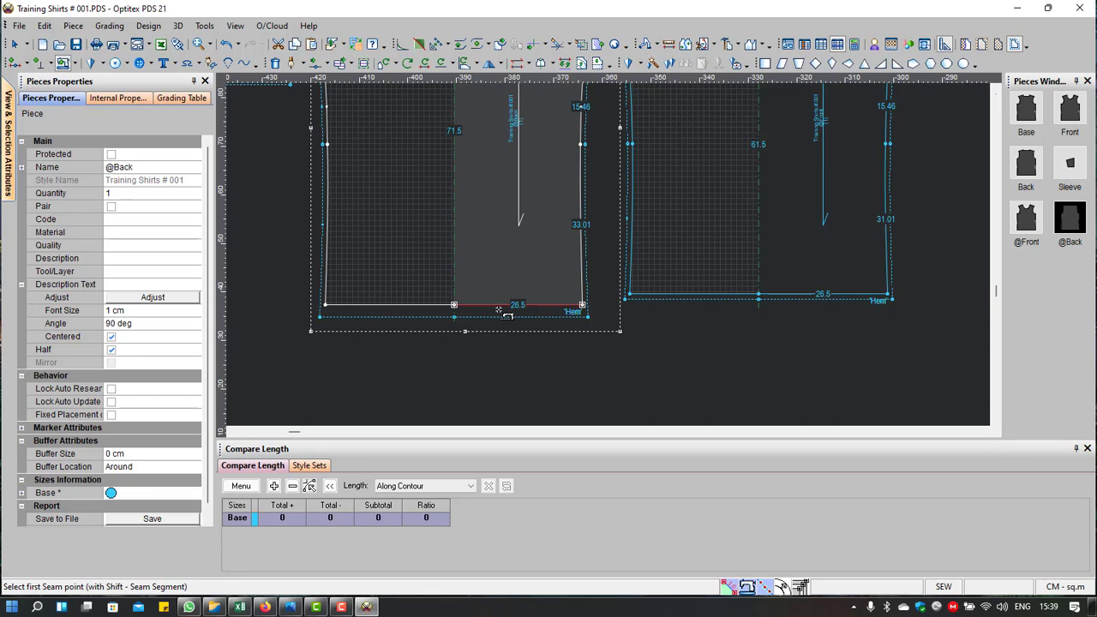
click(454, 305)
drag(459, 308, 586, 307)
text(2.54)
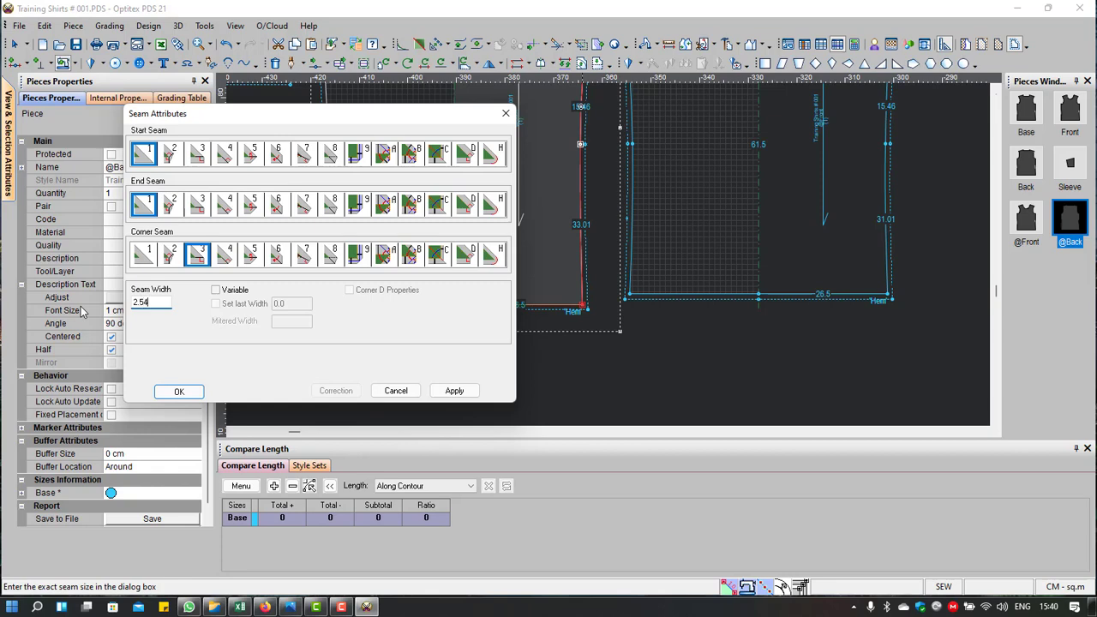
key(Return)
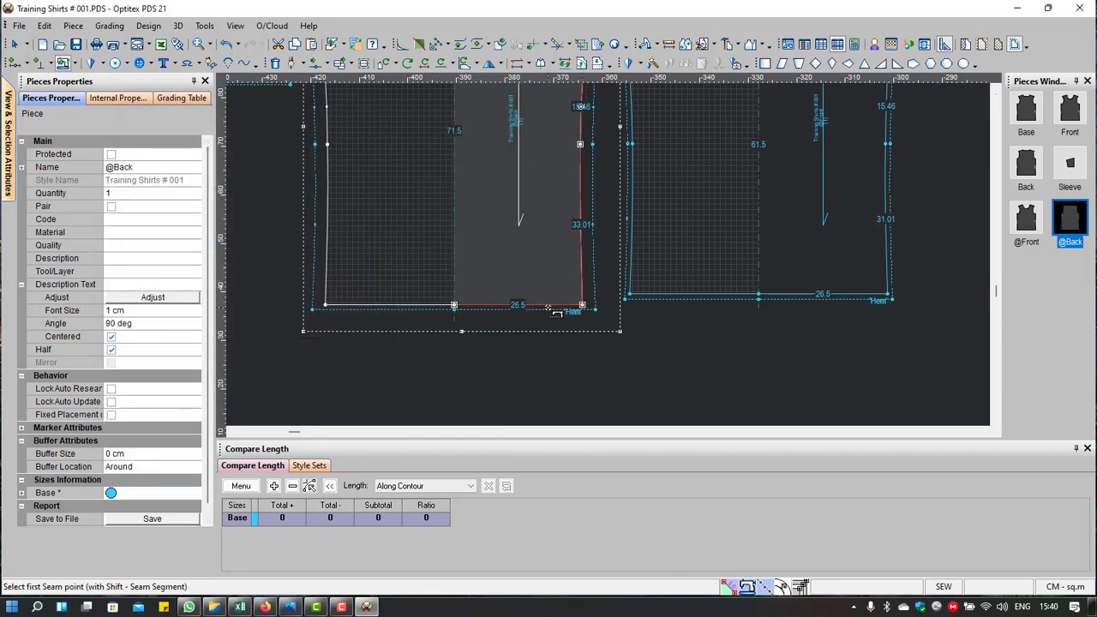
scroll(591, 248, down, 2)
scroll(600, 232, down, 2)
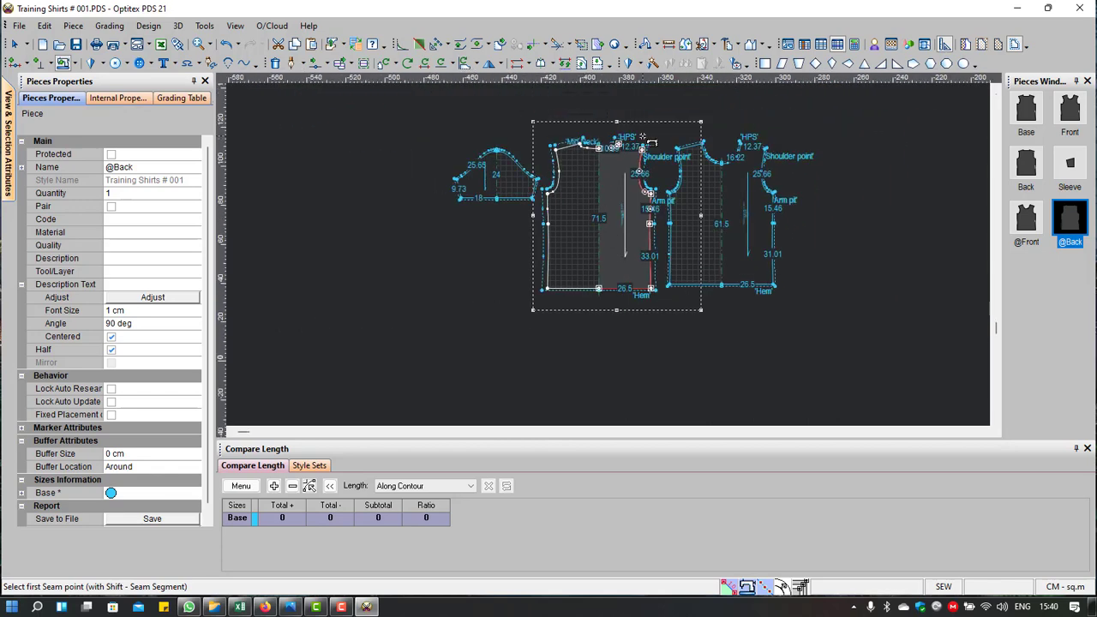
scroll(616, 266, up, 3)
scroll(617, 266, up, 2)
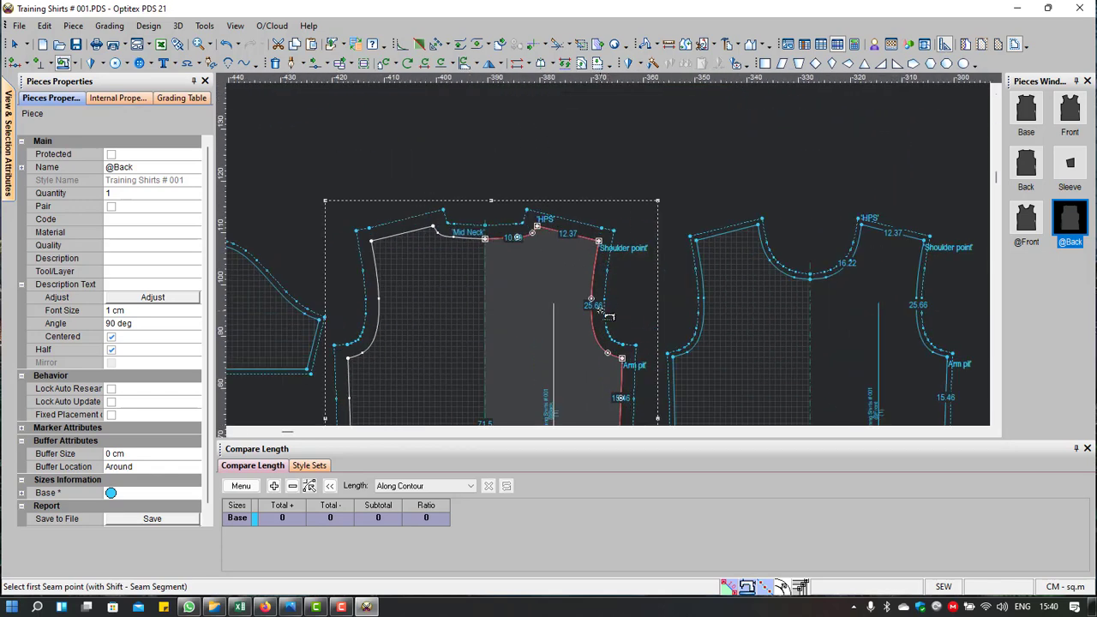
scroll(634, 374, up, 1)
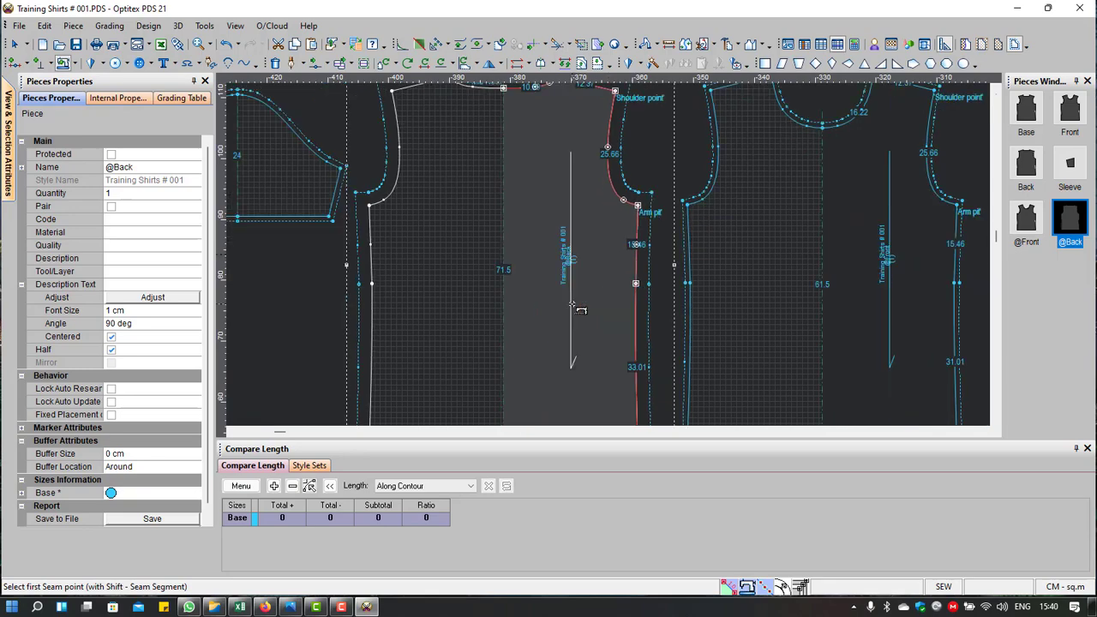
scroll(599, 288, down, 3)
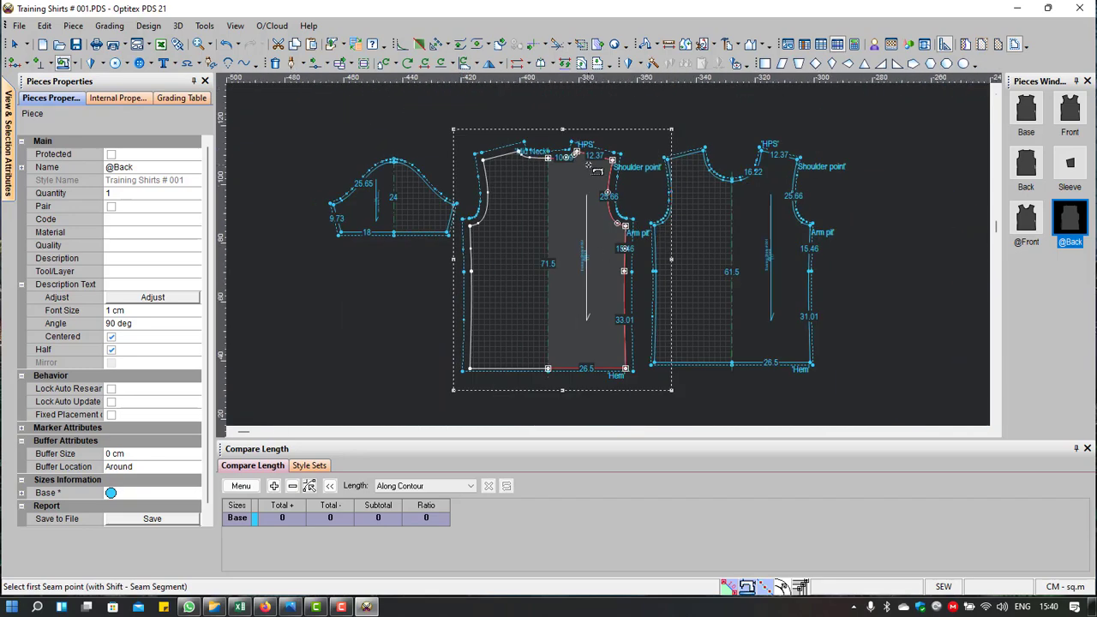
scroll(595, 169, up, 1)
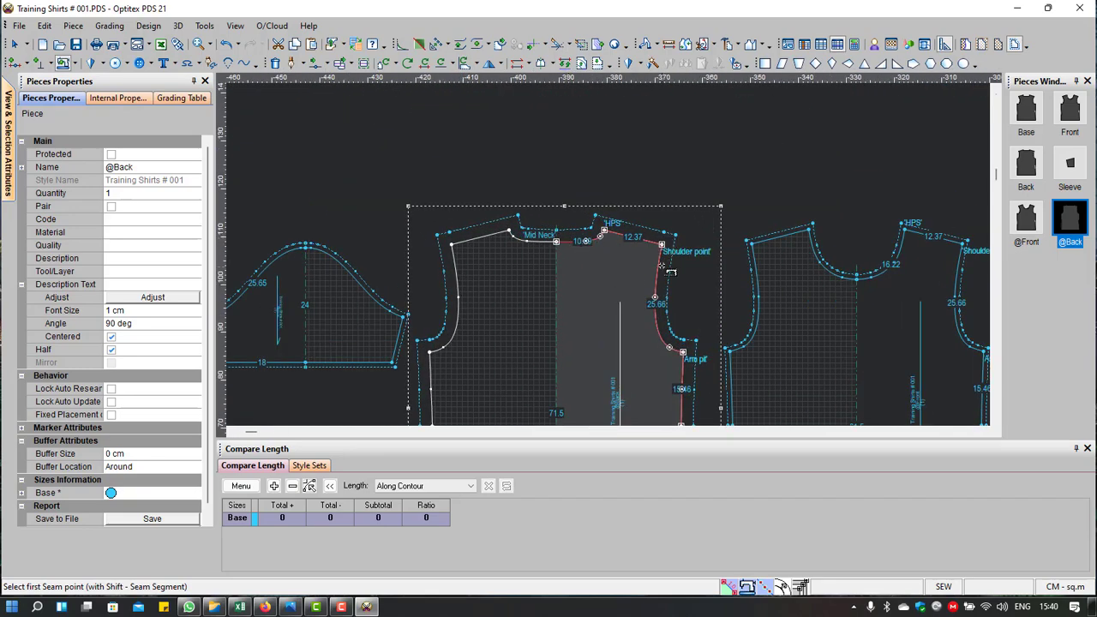
scroll(679, 392, down, 2)
scroll(610, 351, up, 2)
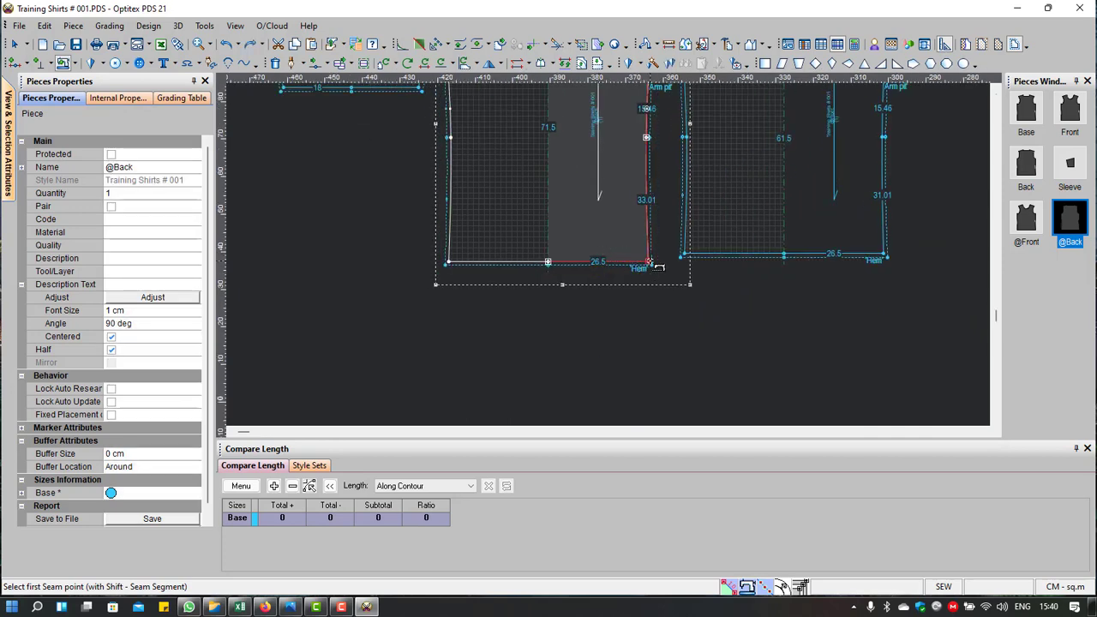
drag(648, 261, 548, 262)
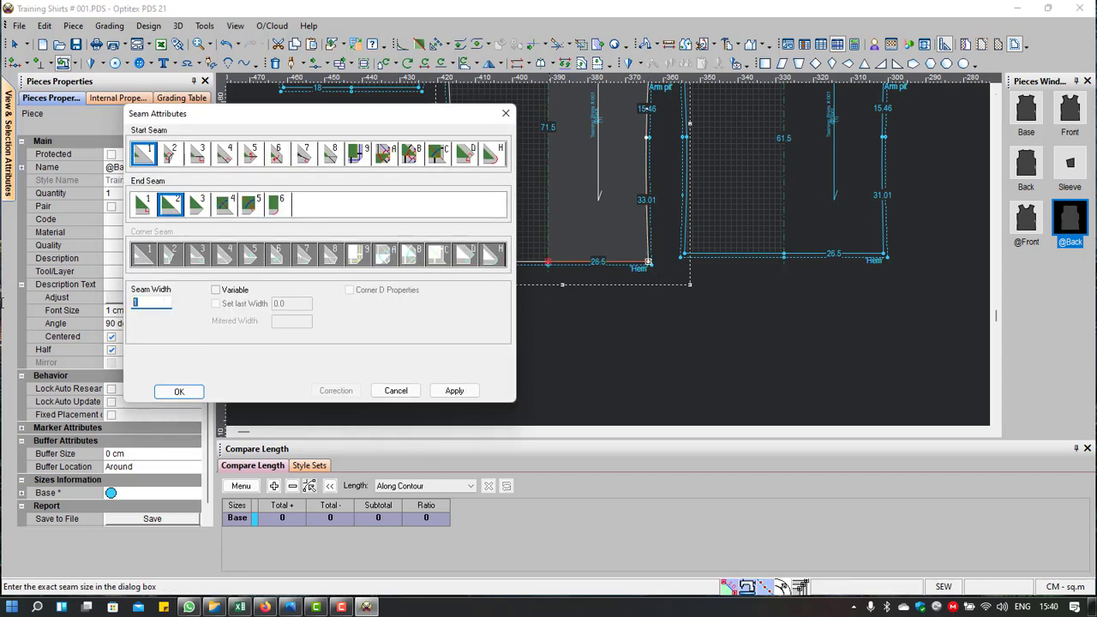
key(Return)
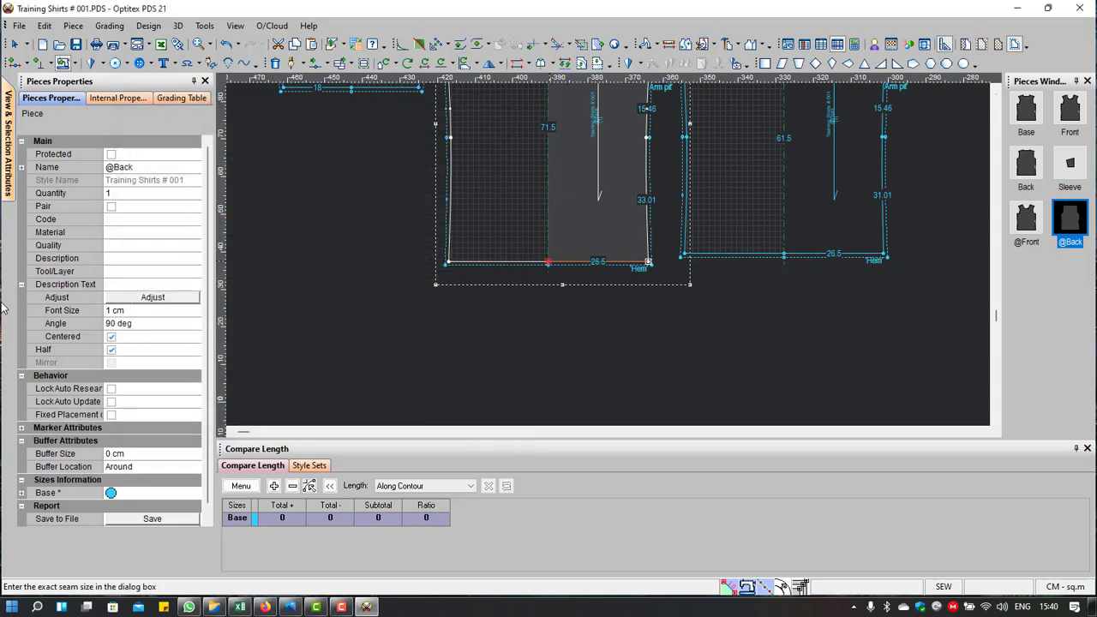
drag(886, 256, 785, 257)
text(2.5)
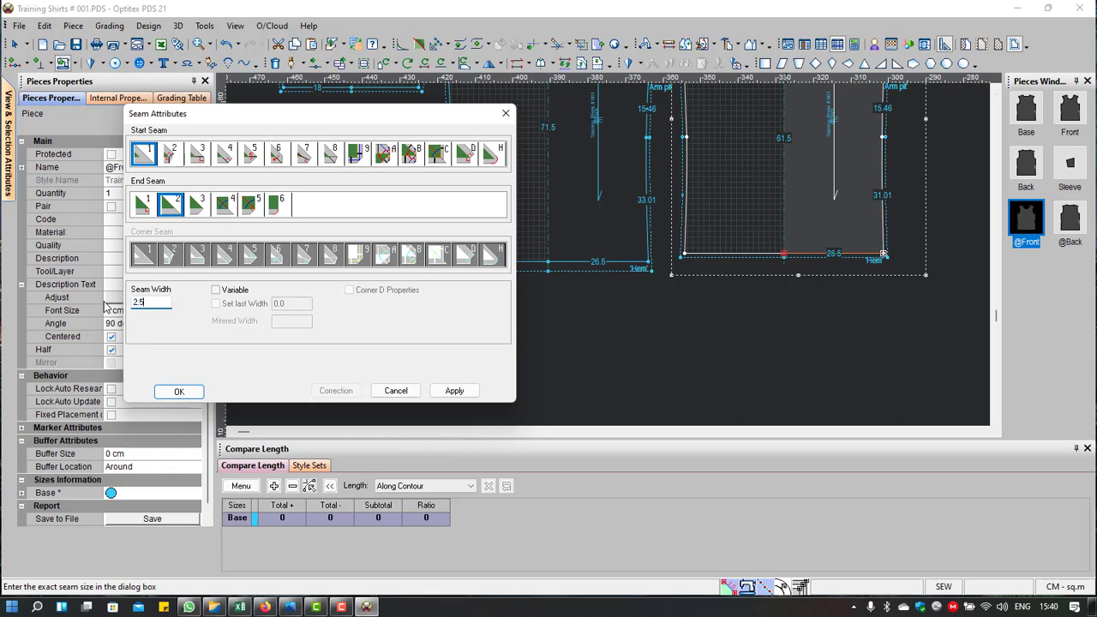
key(Return)
scroll(607, 254, down, 2)
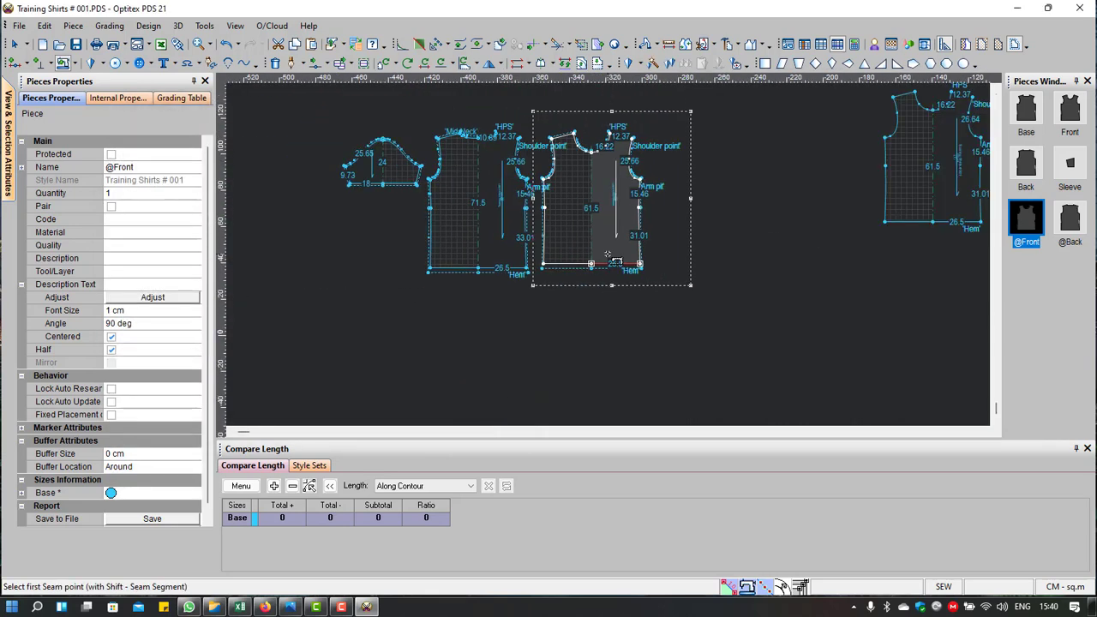
scroll(606, 254, up, 2)
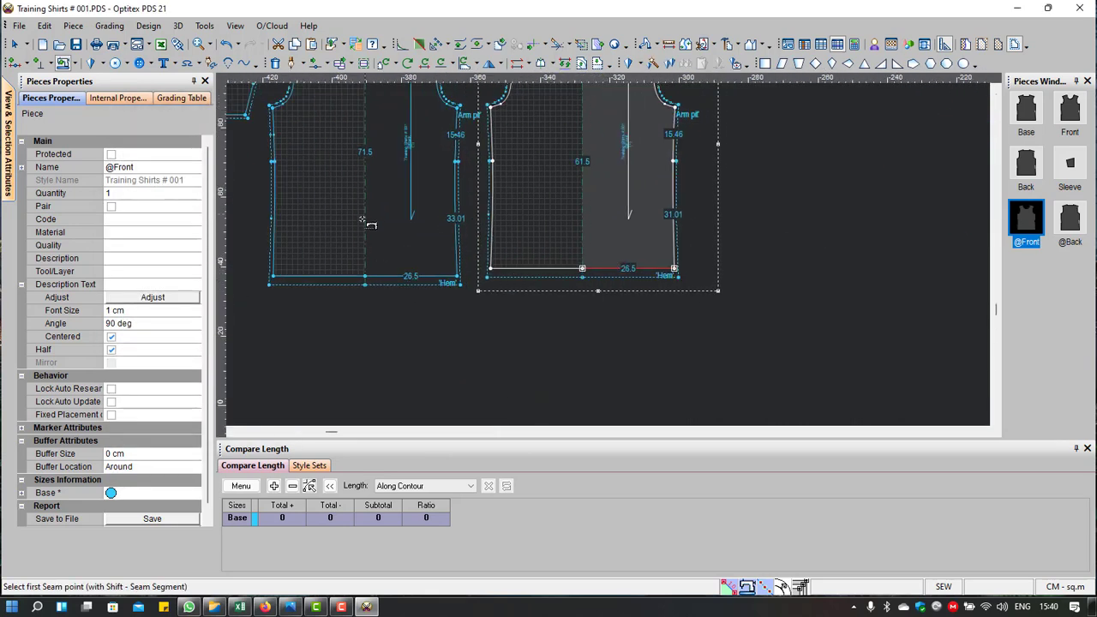
scroll(368, 223, down, 2)
scroll(612, 257, up, 2)
scroll(615, 257, up, 1)
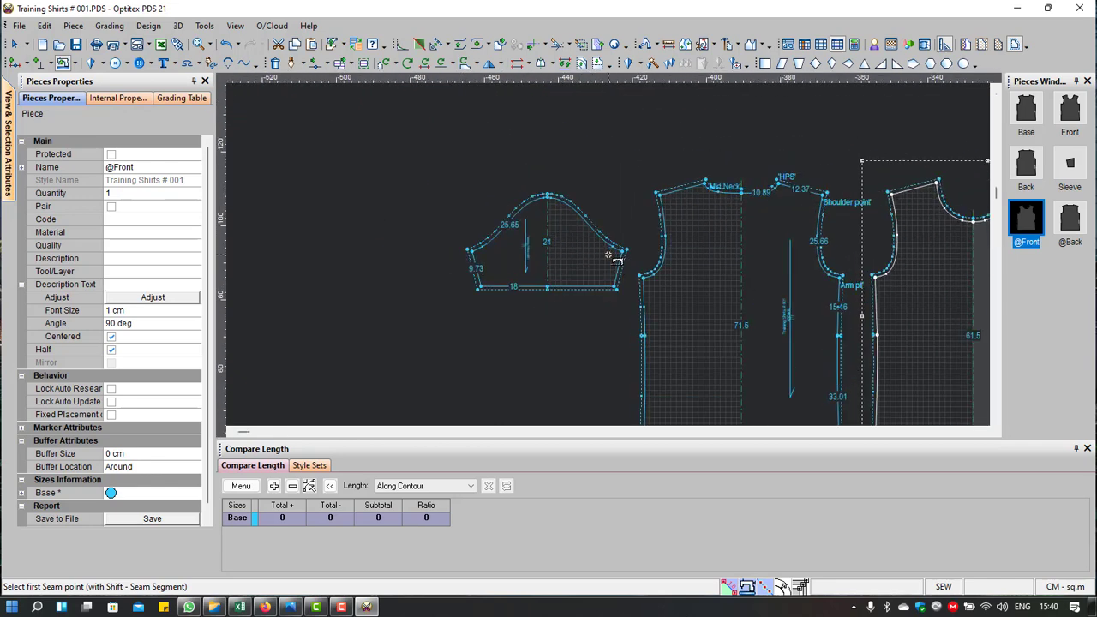
scroll(615, 257, up, 2)
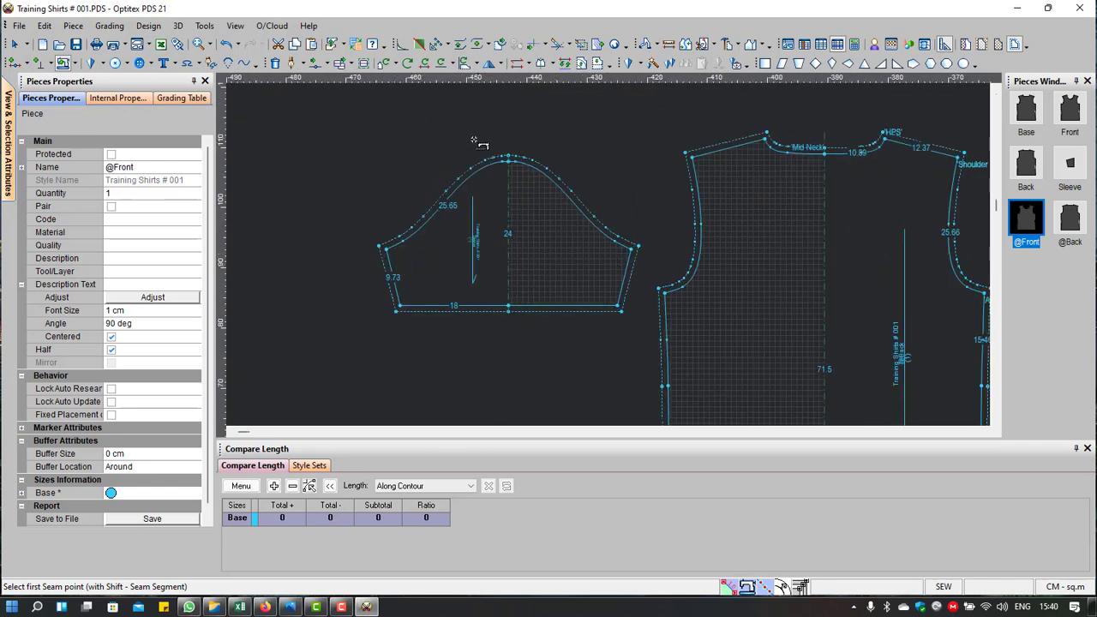
right_click(540, 117)
click(572, 126)
click(491, 239)
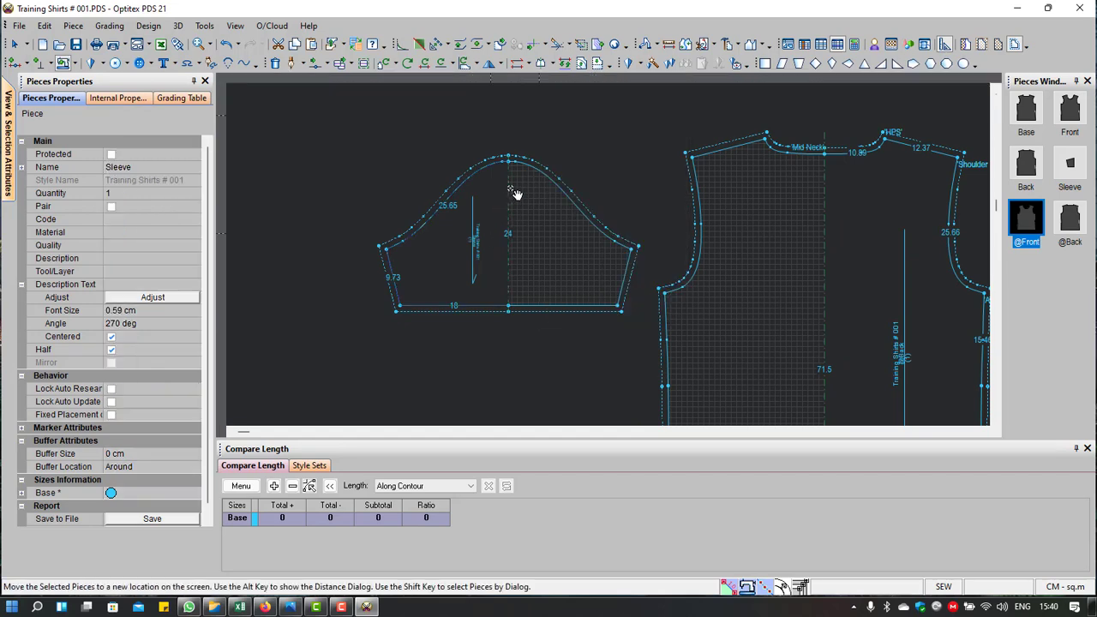
scroll(874, 250, down, 2)
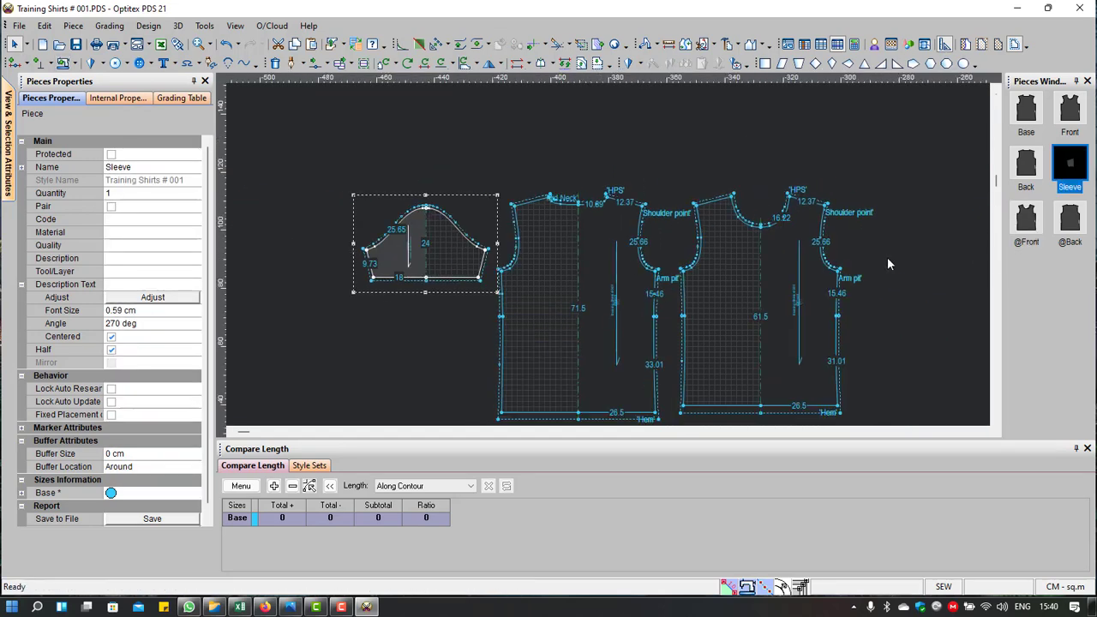
scroll(599, 248, up, 2)
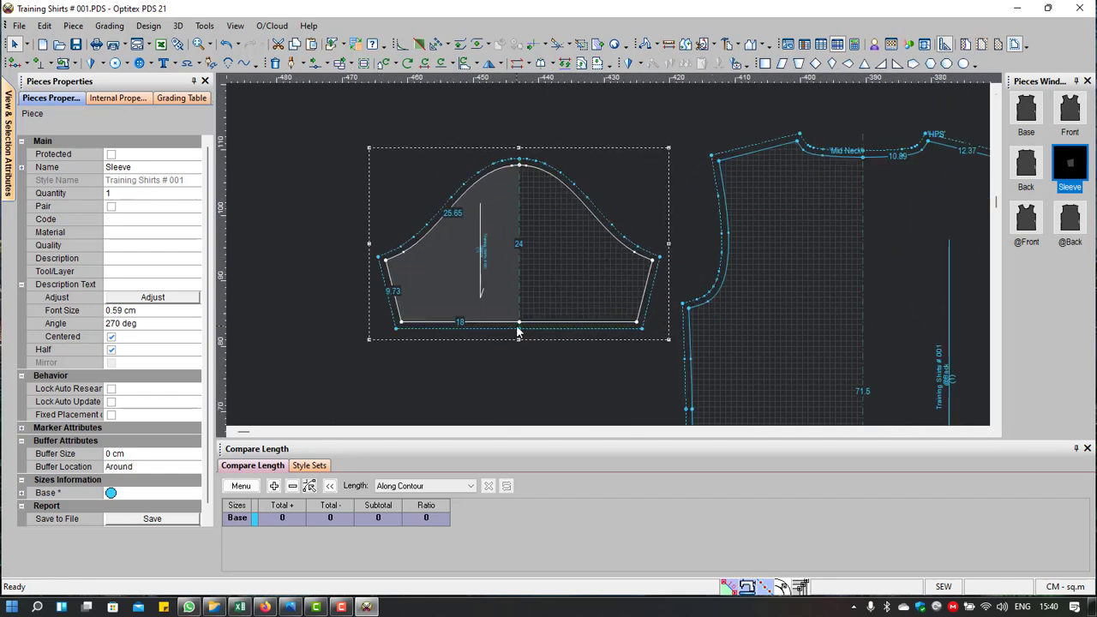
key(m)
mouse_move(518, 323)
mouse_down()
mouse_move(431, 323)
mouse_move(613, 258)
mouse_up()
scroll(613, 259, down, 2)
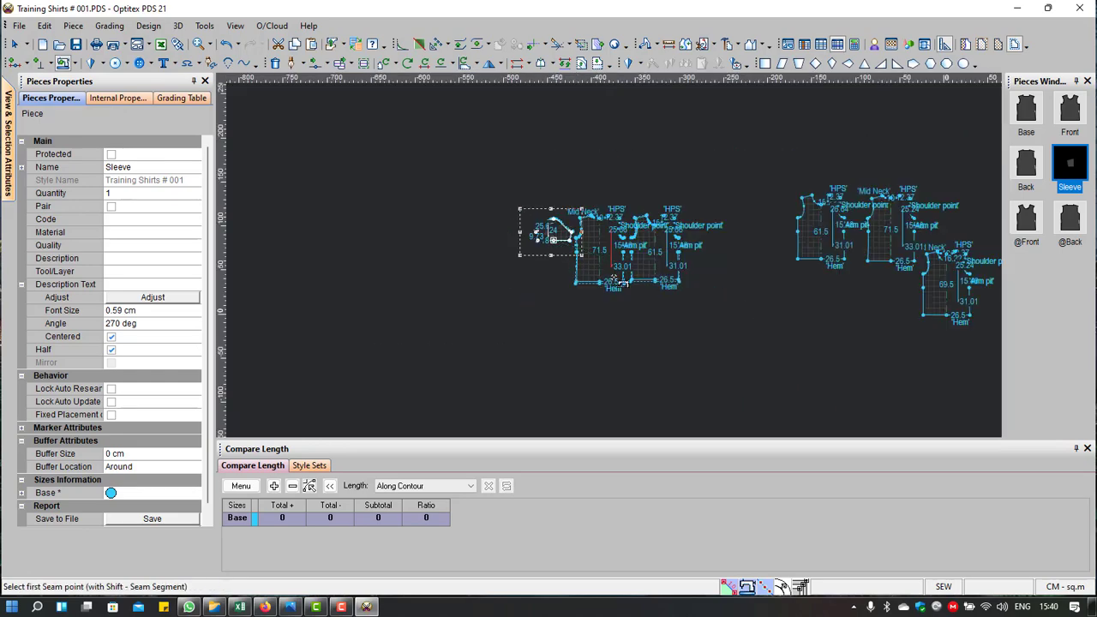
scroll(613, 259, up, 1)
scroll(614, 258, up, 1)
scroll(614, 259, up, 1)
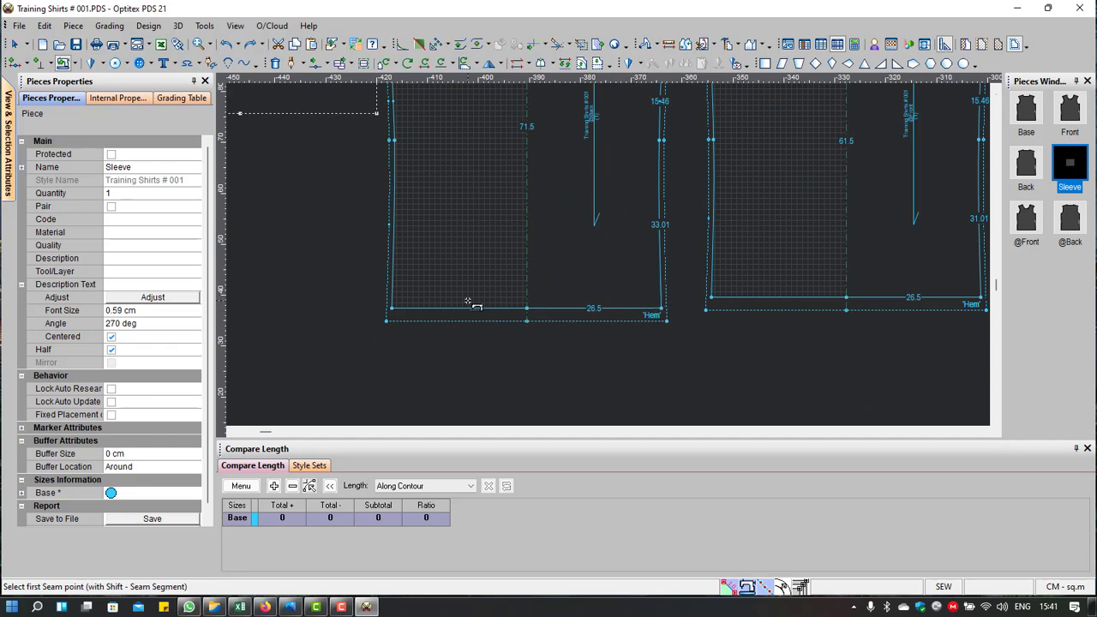
scroll(591, 247, down, 2)
scroll(533, 143, up, 1)
scroll(610, 256, up, 1)
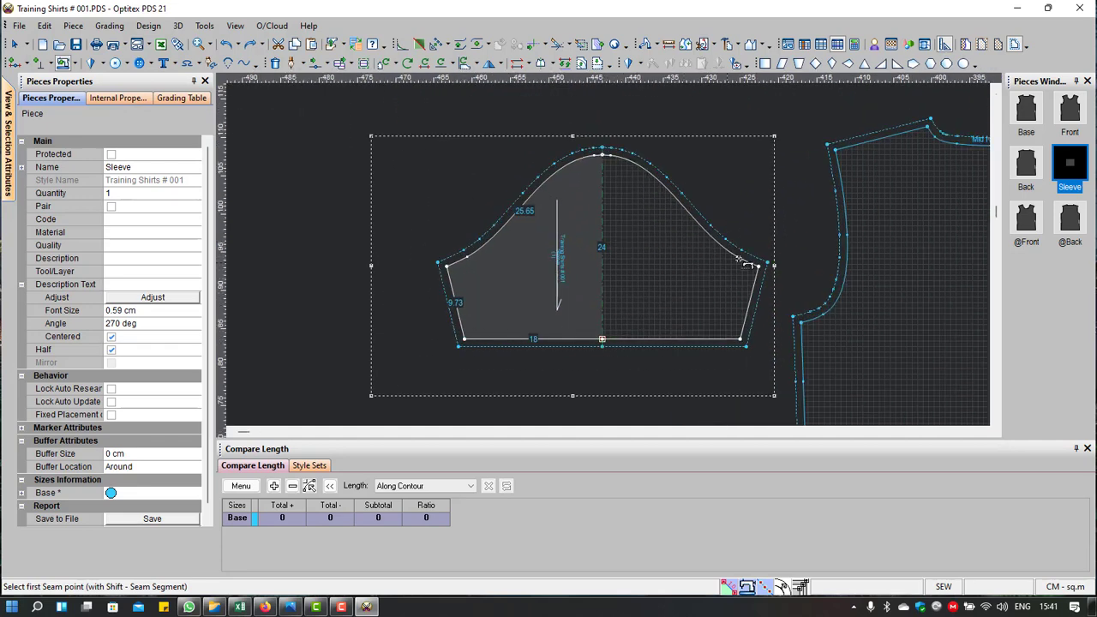
click(488, 64)
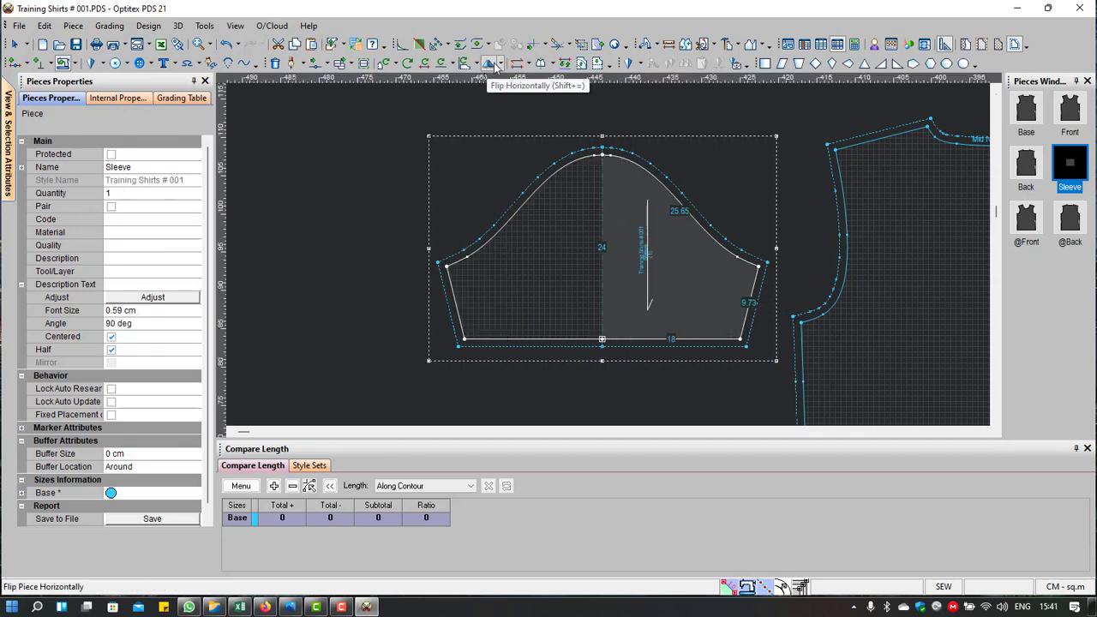
click(500, 64)
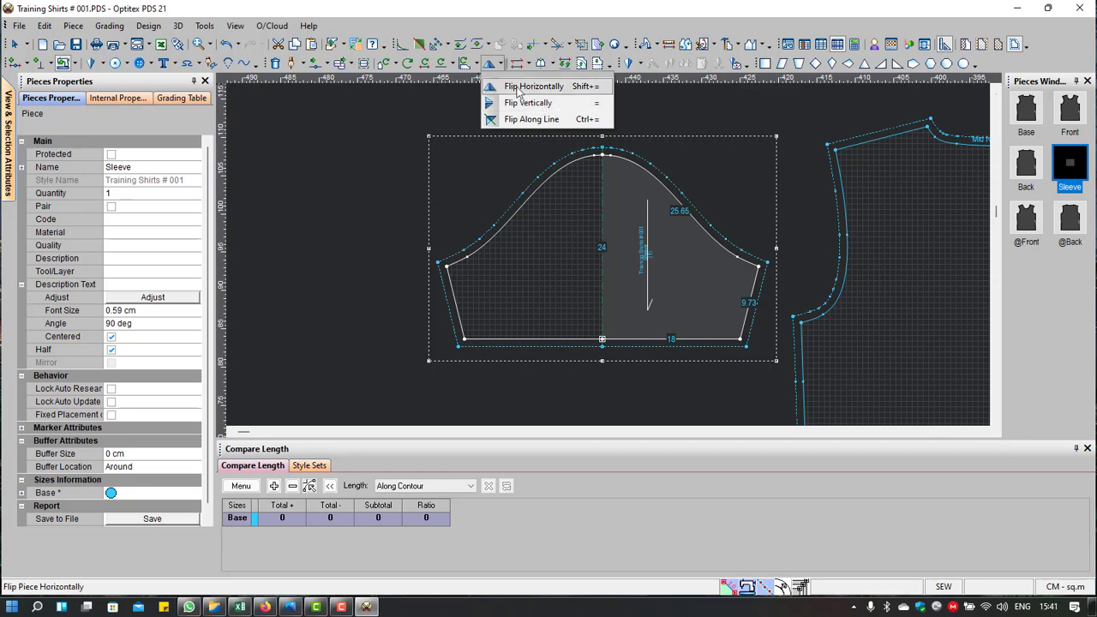
click(524, 103)
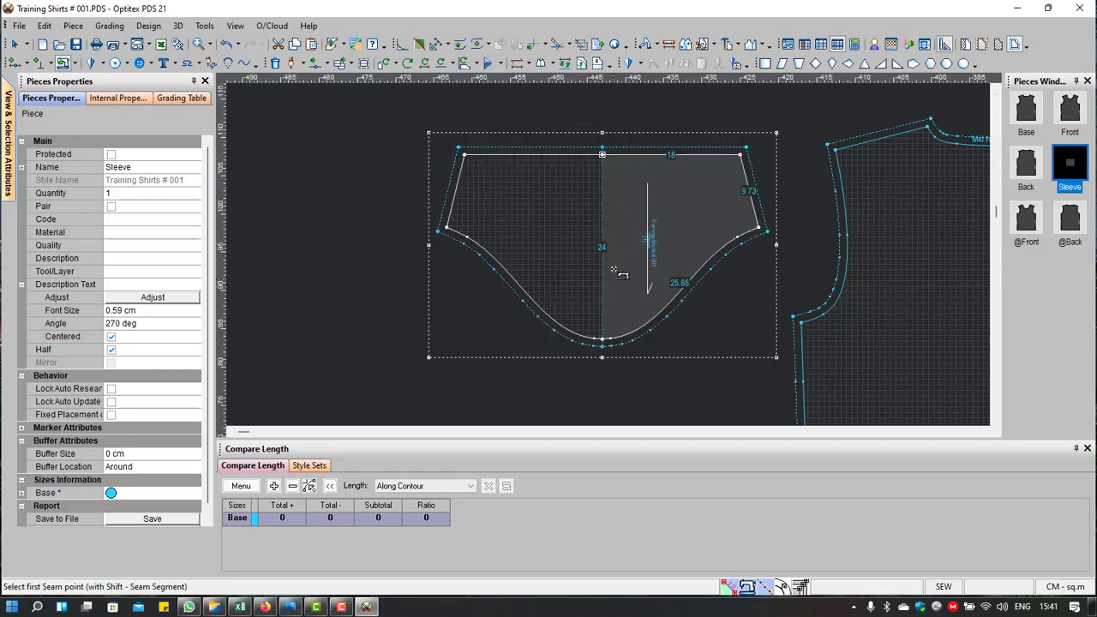
click(486, 65)
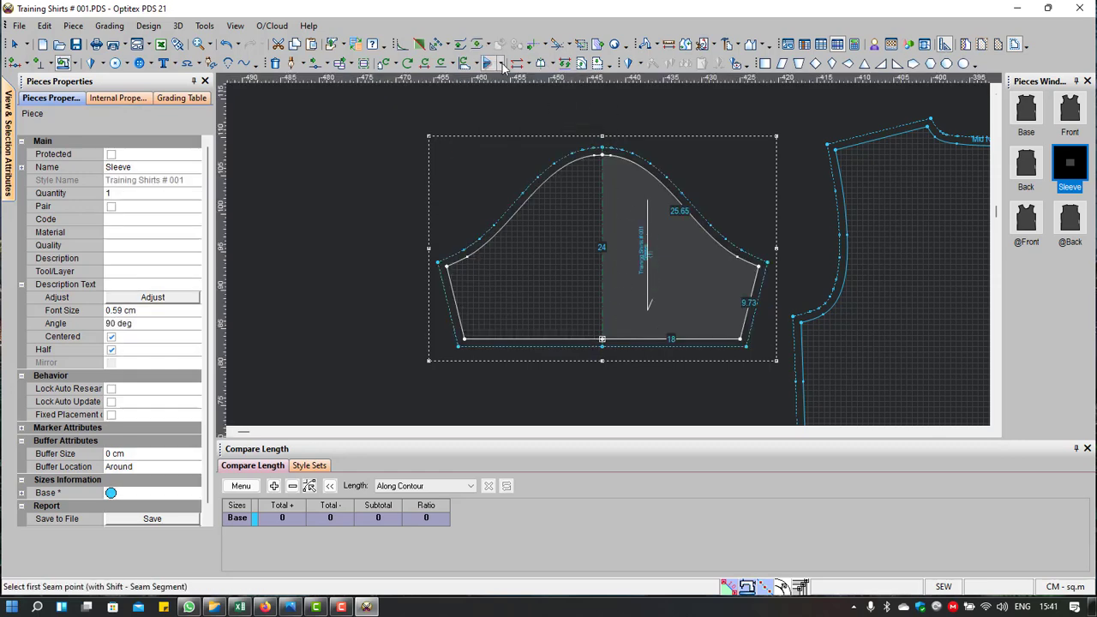
key(shift+equal)
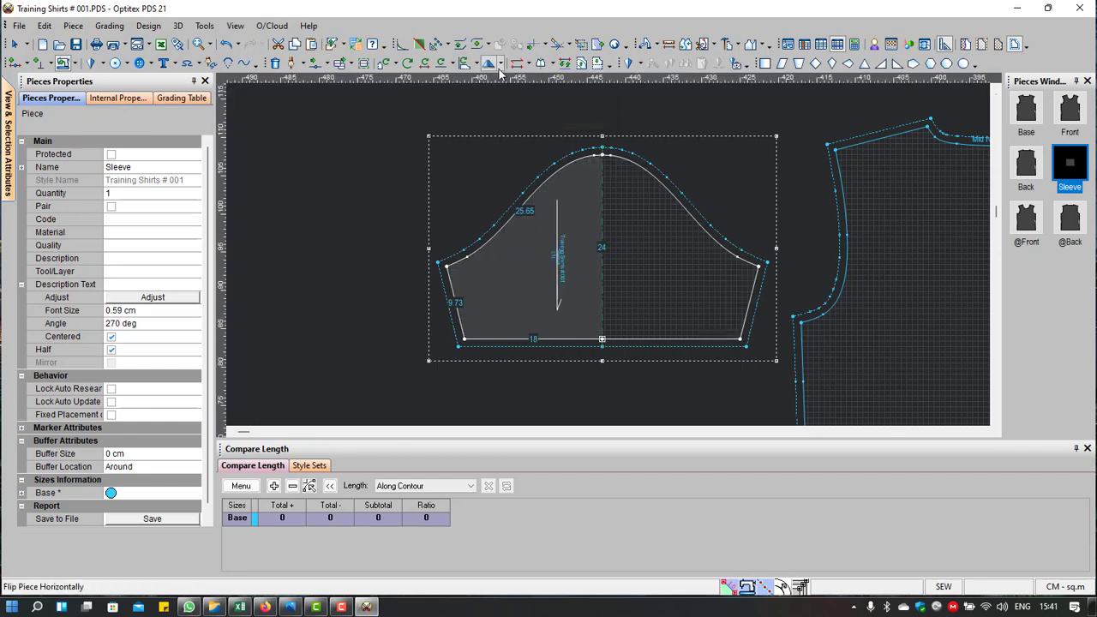
click(500, 64)
click(509, 88)
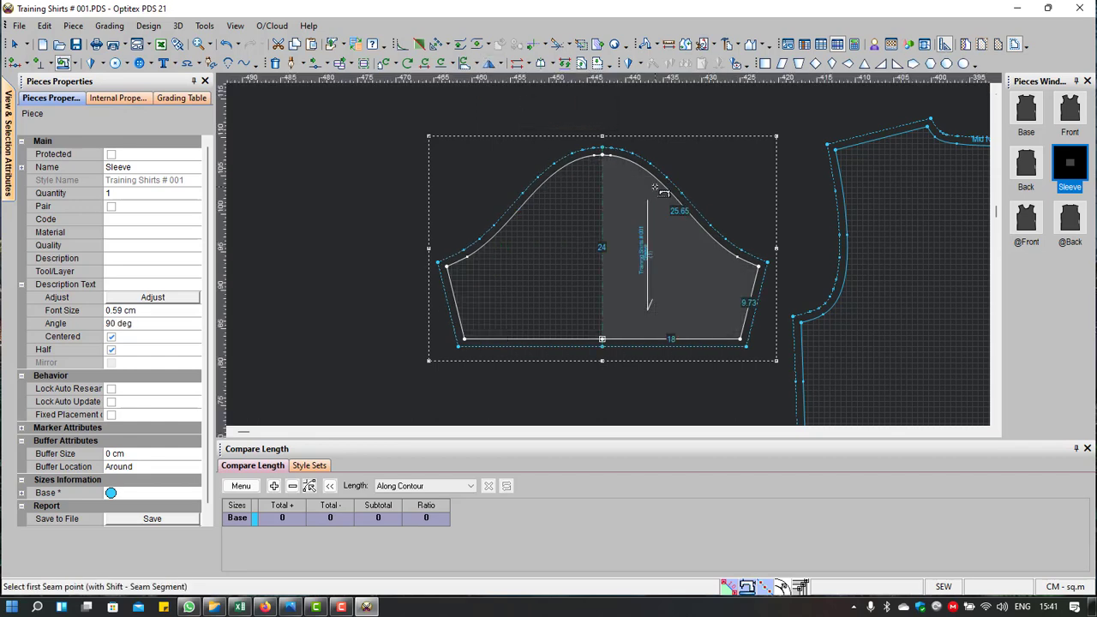
scroll(690, 276, up, 1)
scroll(651, 277, up, 1)
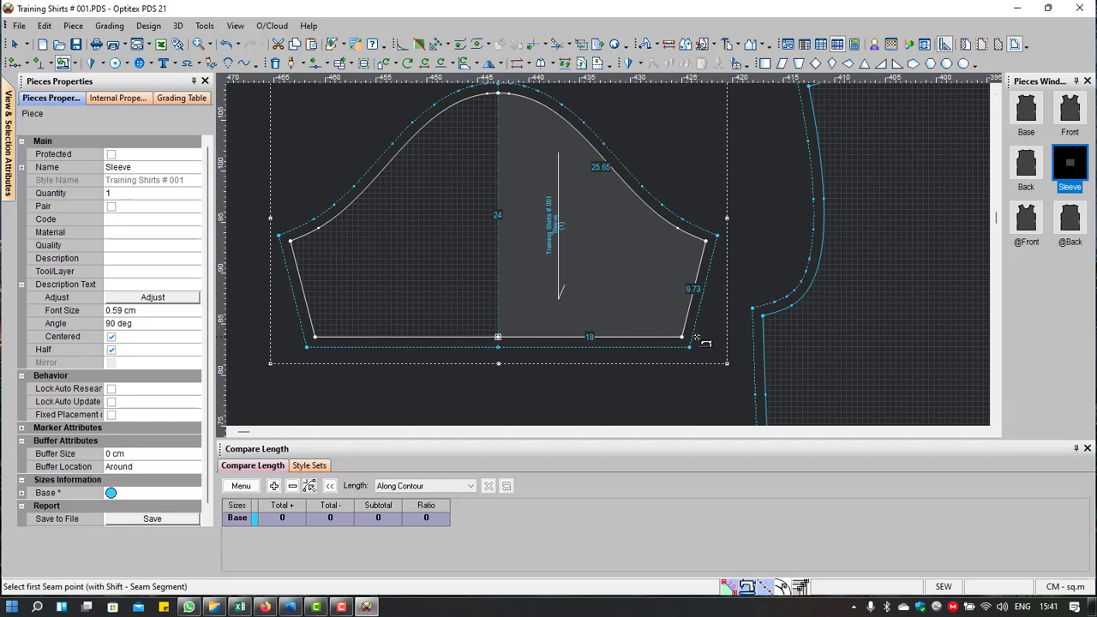
drag(681, 337, 498, 337)
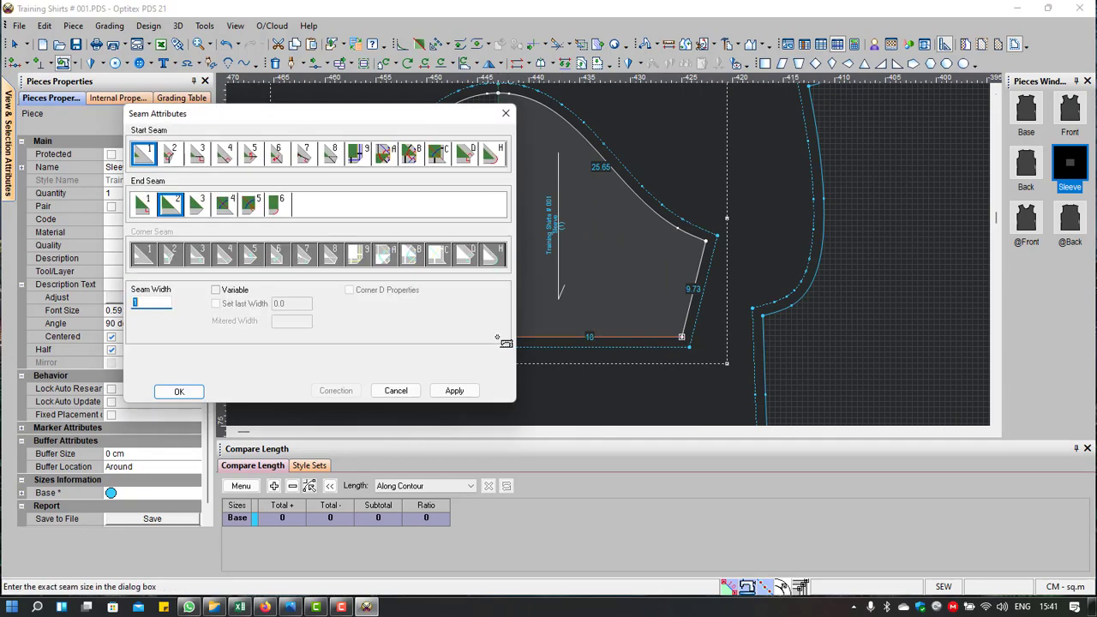
mouse_move(345, 117)
mouse_down()
mouse_move(724, 121)
mouse_move(907, 101)
mouse_up()
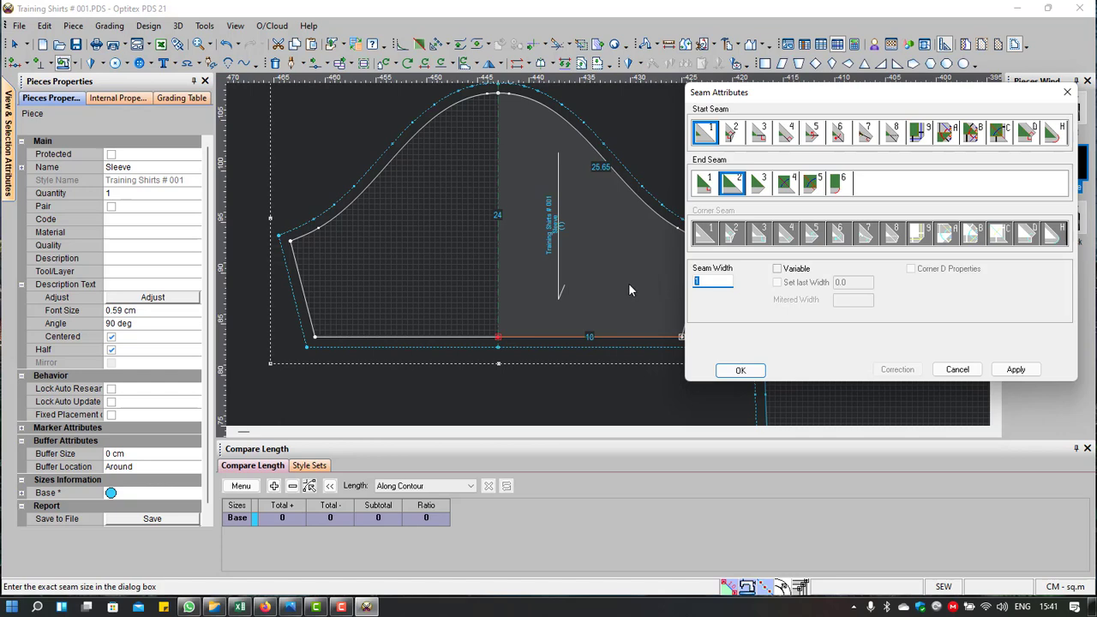
text(2.54)
drag(790, 103, 819, 108)
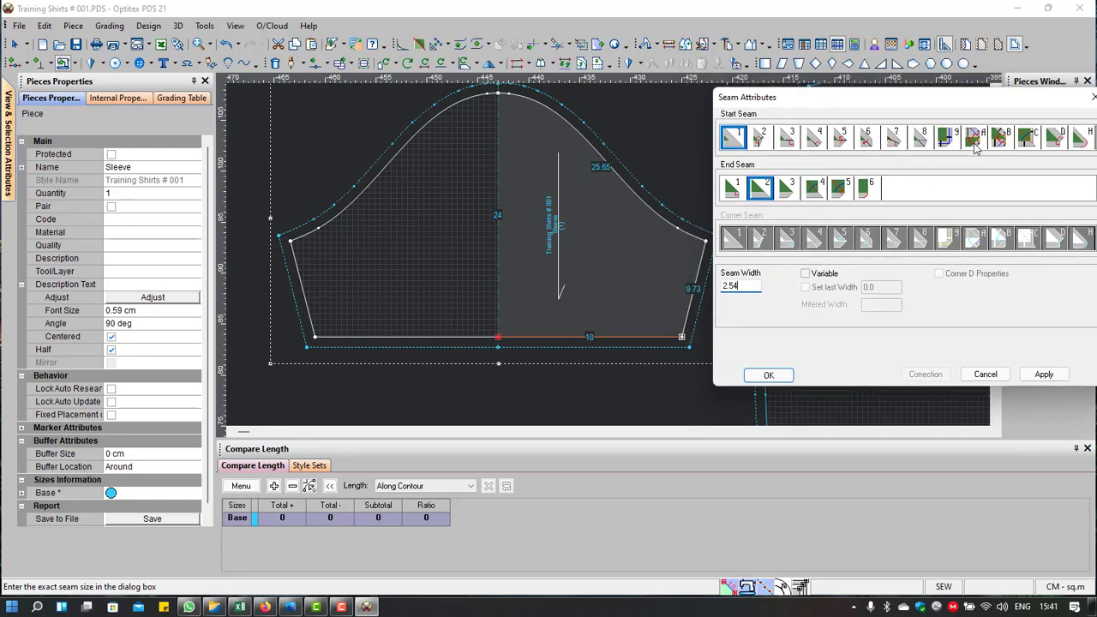
click(1029, 140)
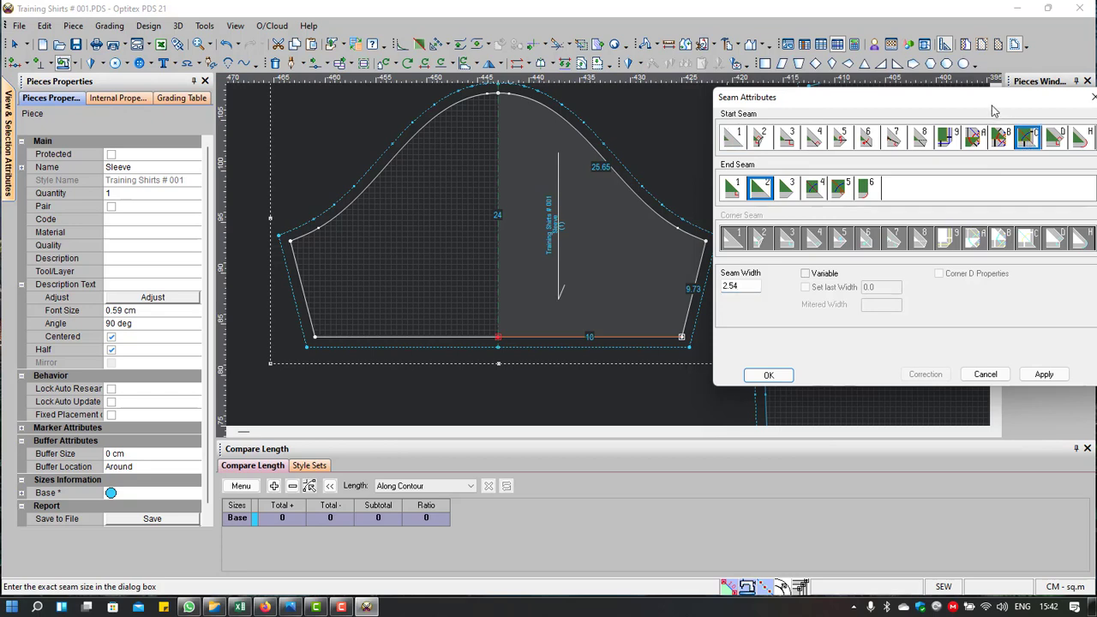
drag(991, 106, 930, 113)
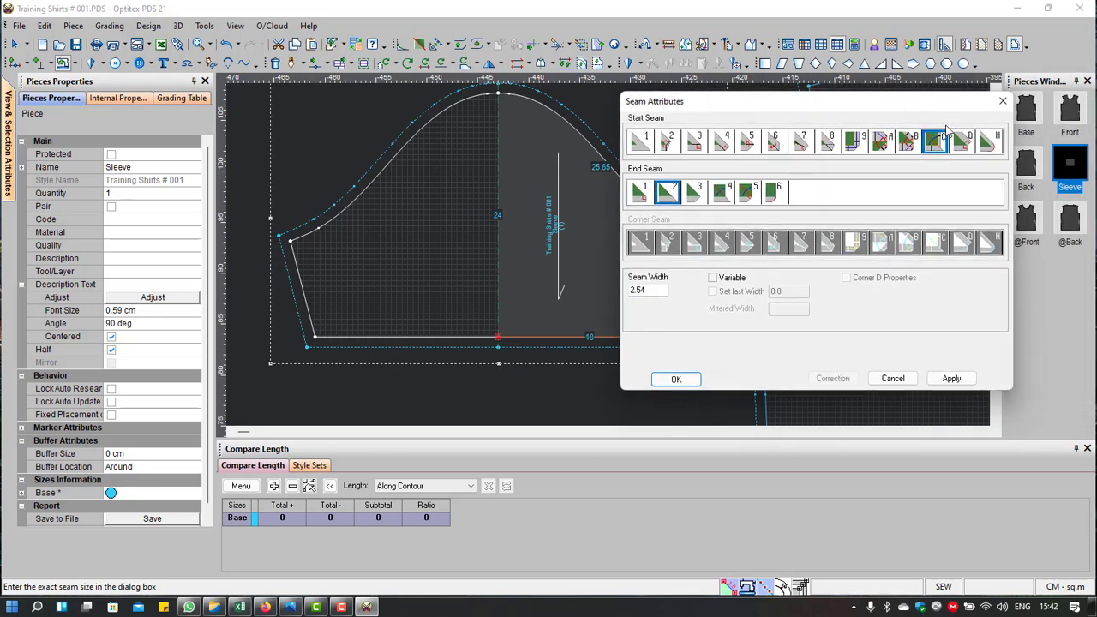
click(944, 133)
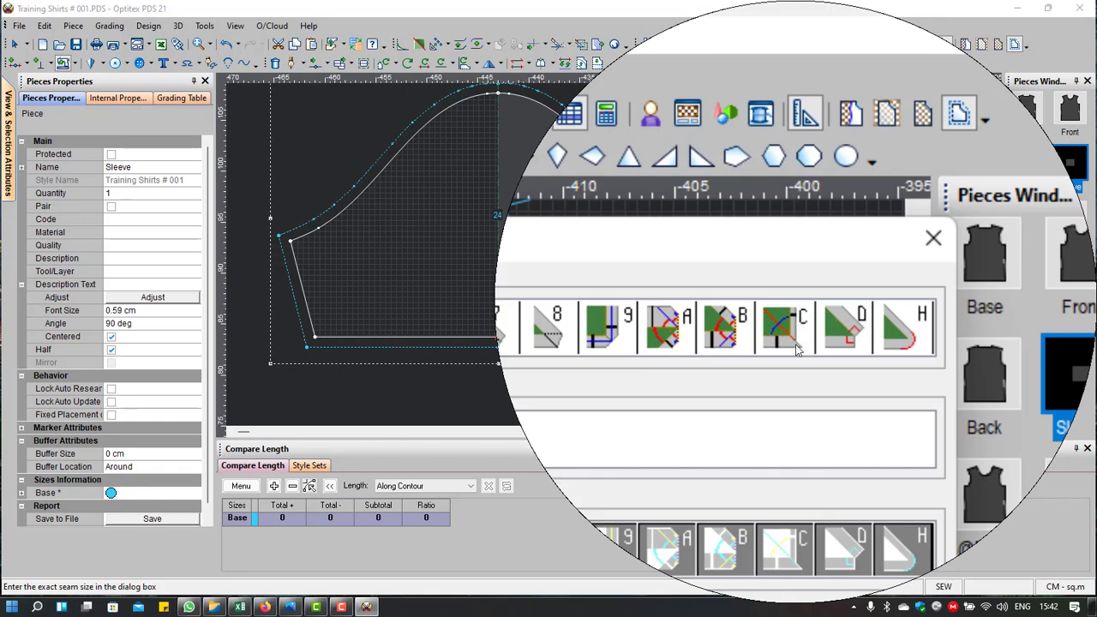
key(Return)
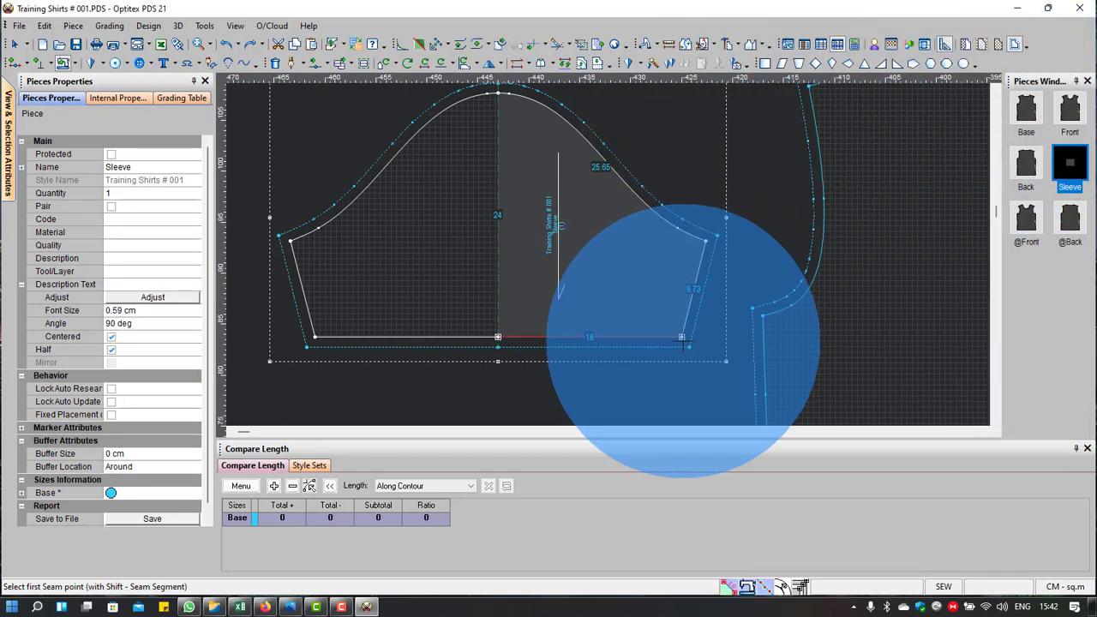
click(498, 336)
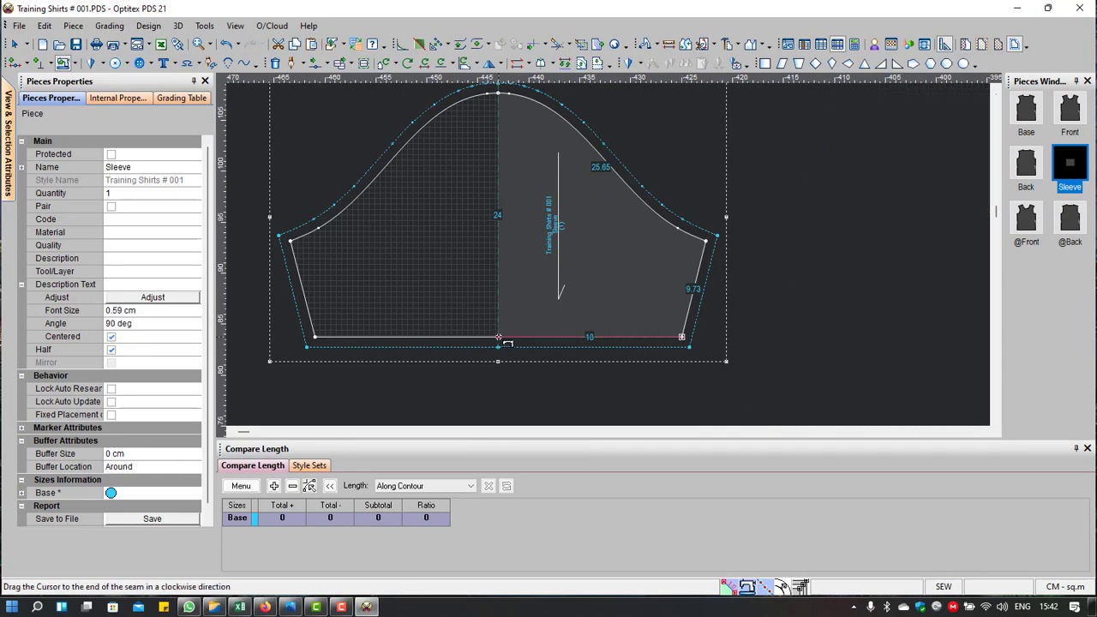
Step: Drop the unfinished seam, mark the right half of the sleeve hem, and enter width 2.54
click(508, 342)
scroll(810, 340, down, 2)
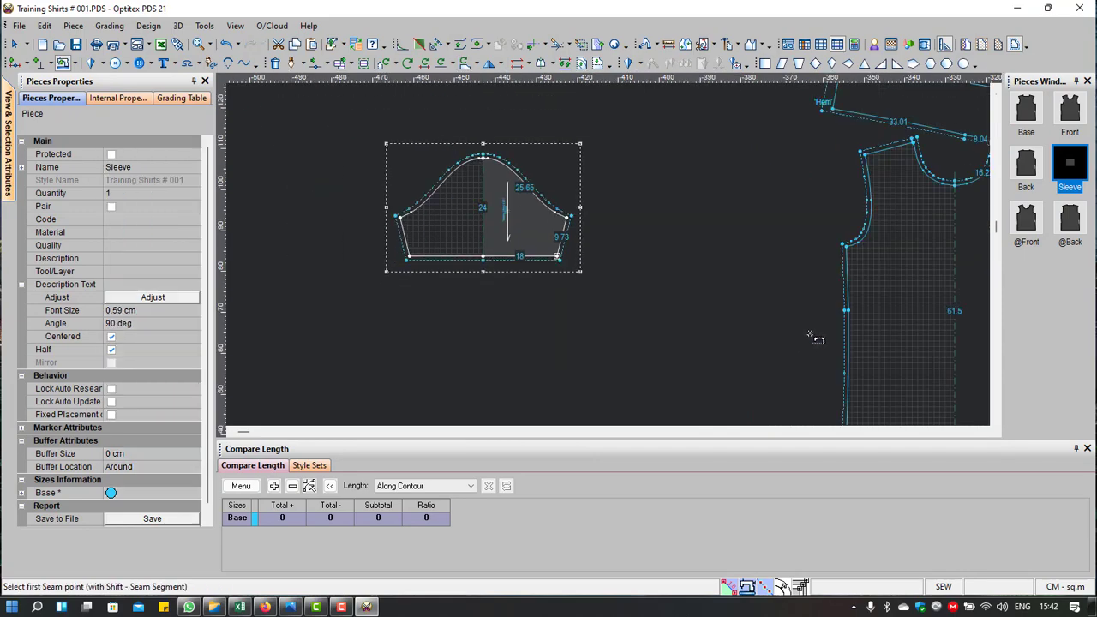
scroll(810, 340, down, 2)
scroll(810, 340, down, 1)
scroll(810, 340, up, 1)
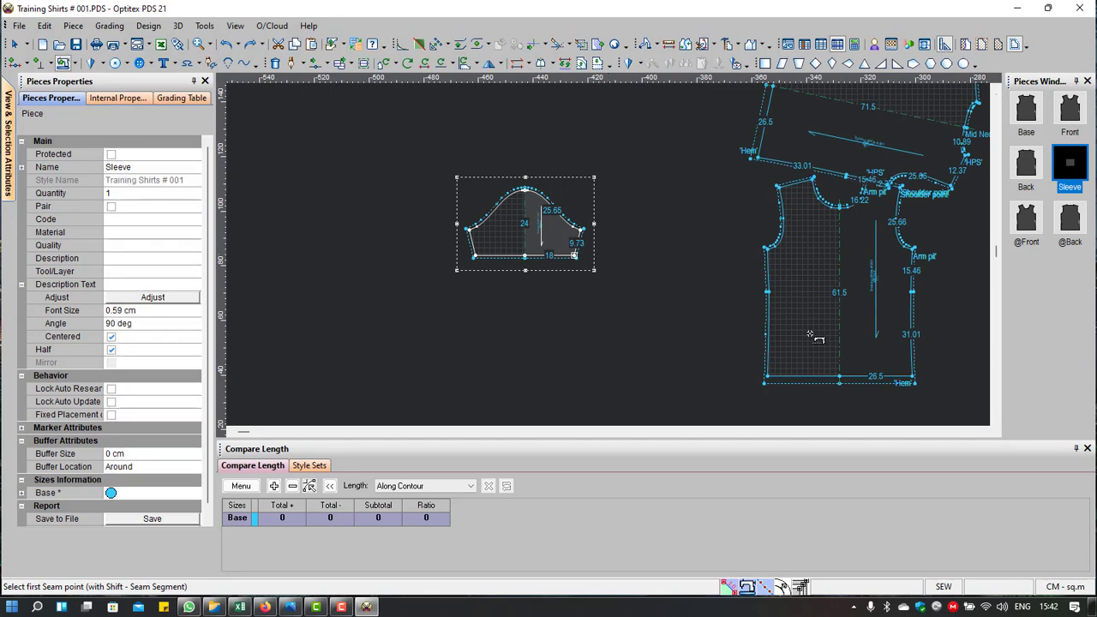
scroll(810, 336, up, 1)
scroll(606, 229, up, 2)
scroll(604, 326, up, 1)
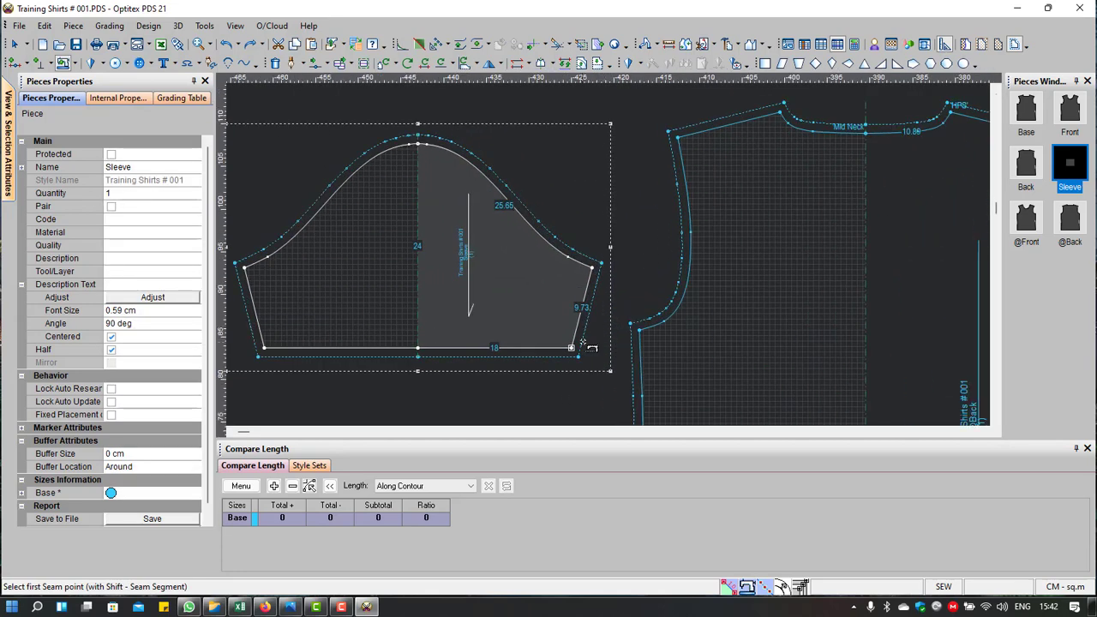
drag(571, 348, 419, 349)
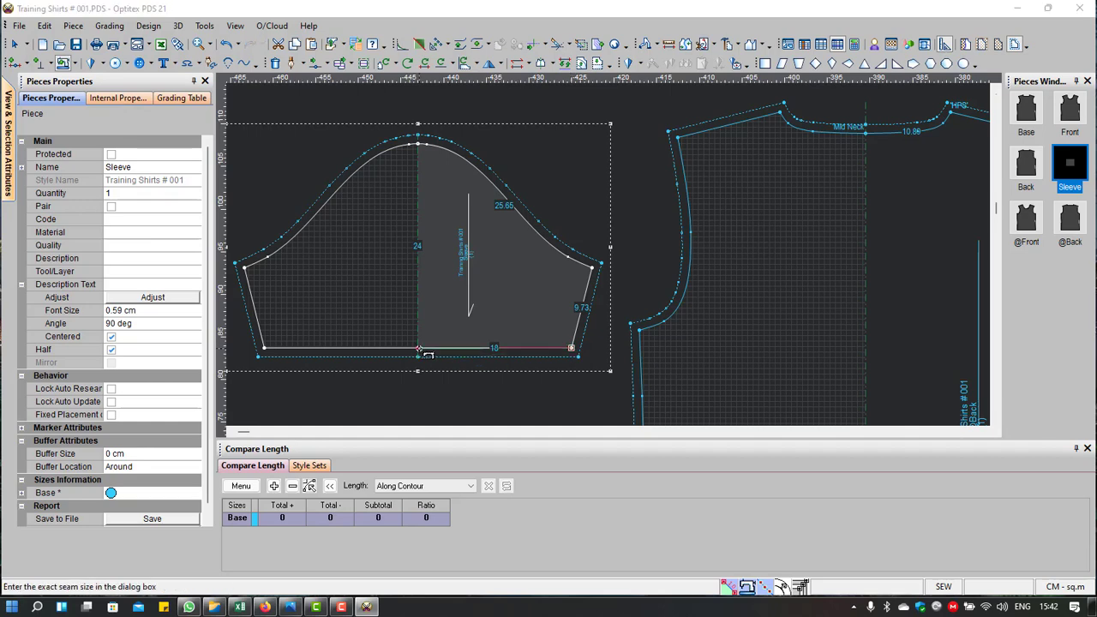
text(2)
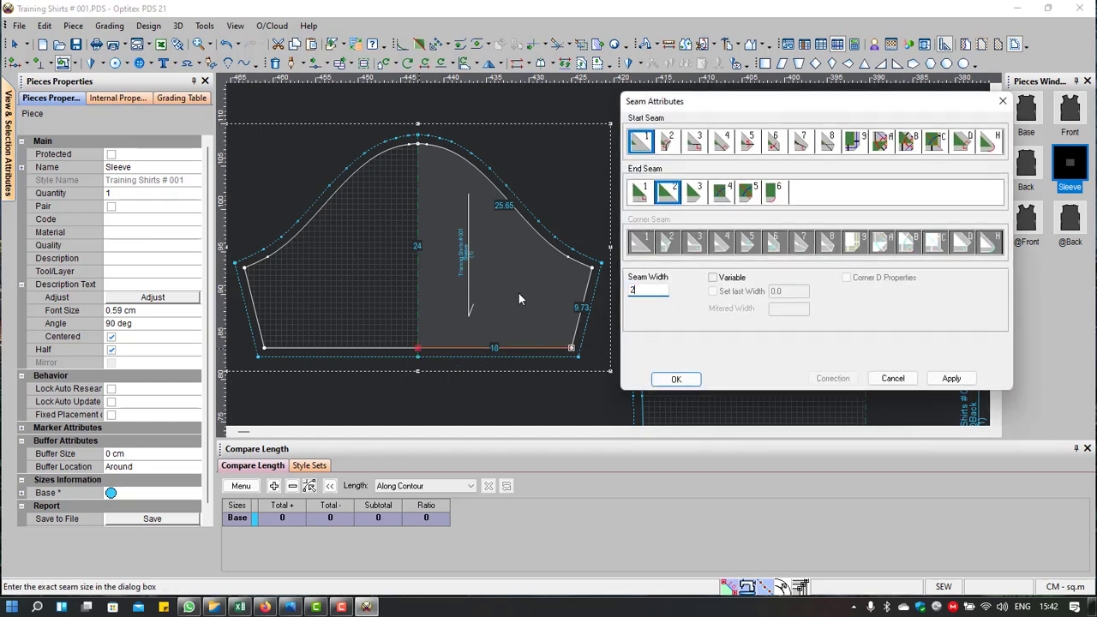
text(.54)
Step: Apply seam width 2.54 with Start Seam C and End Seam 4, then exit the Seam tool
click(672, 379)
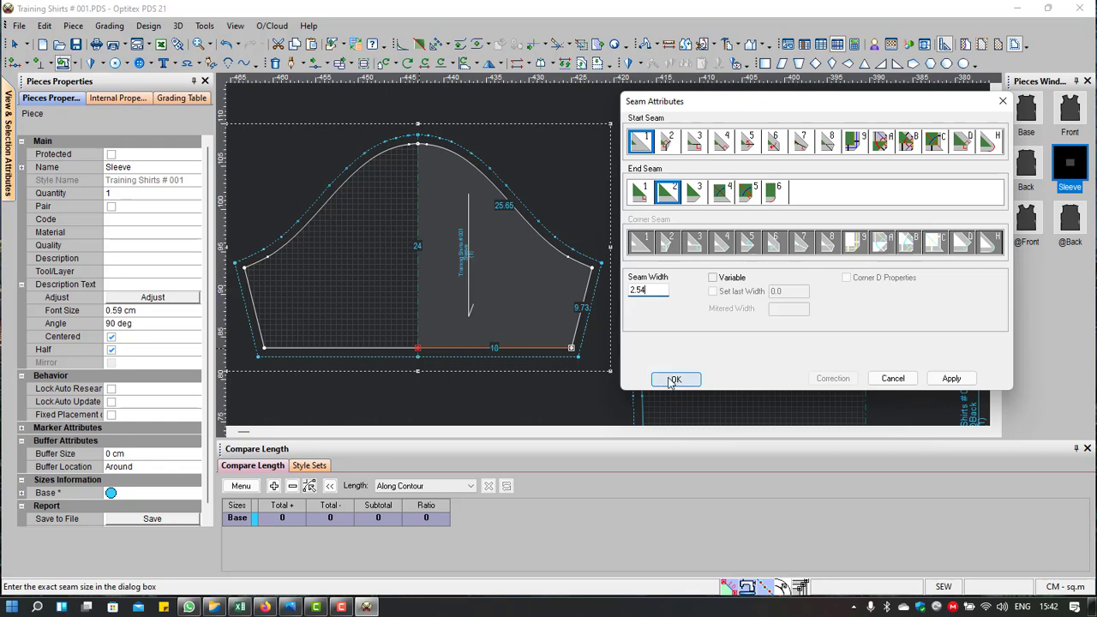
click(935, 141)
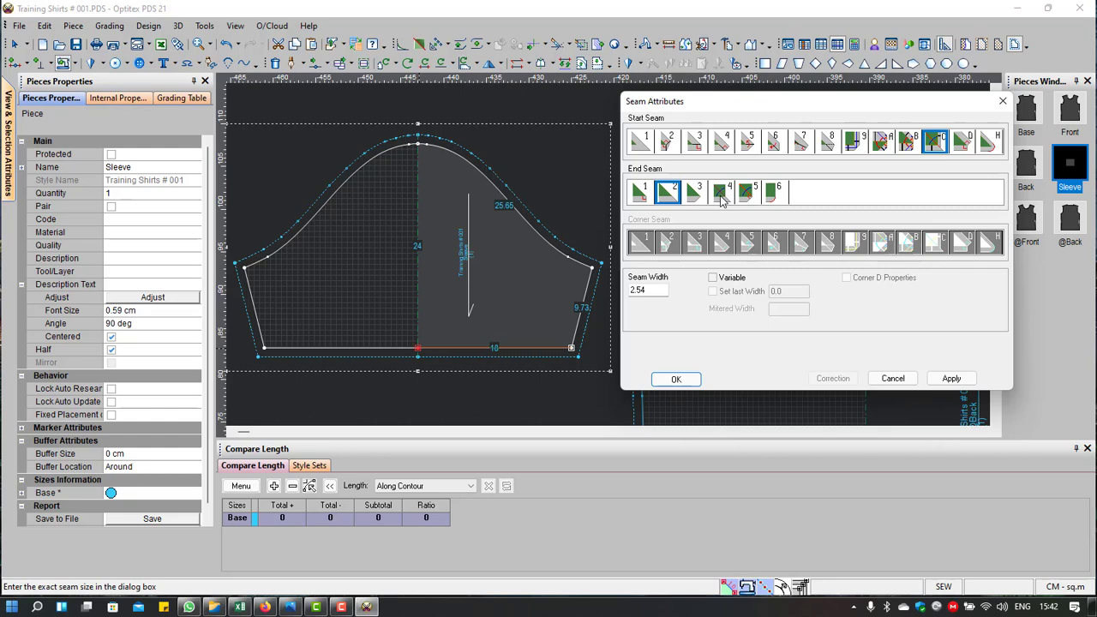
click(722, 194)
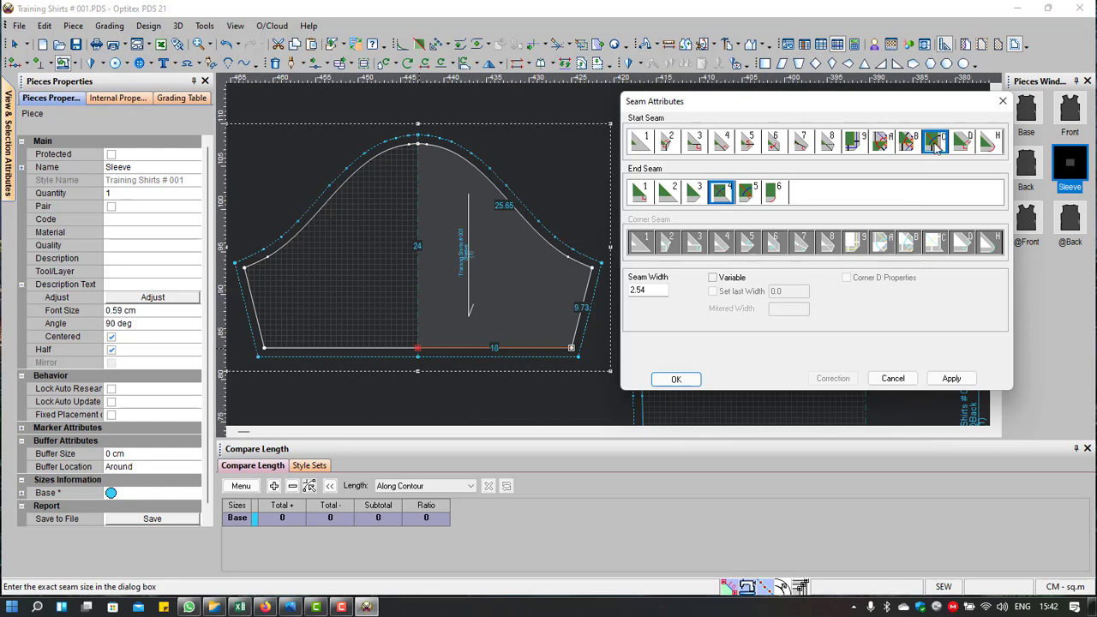
click(674, 379)
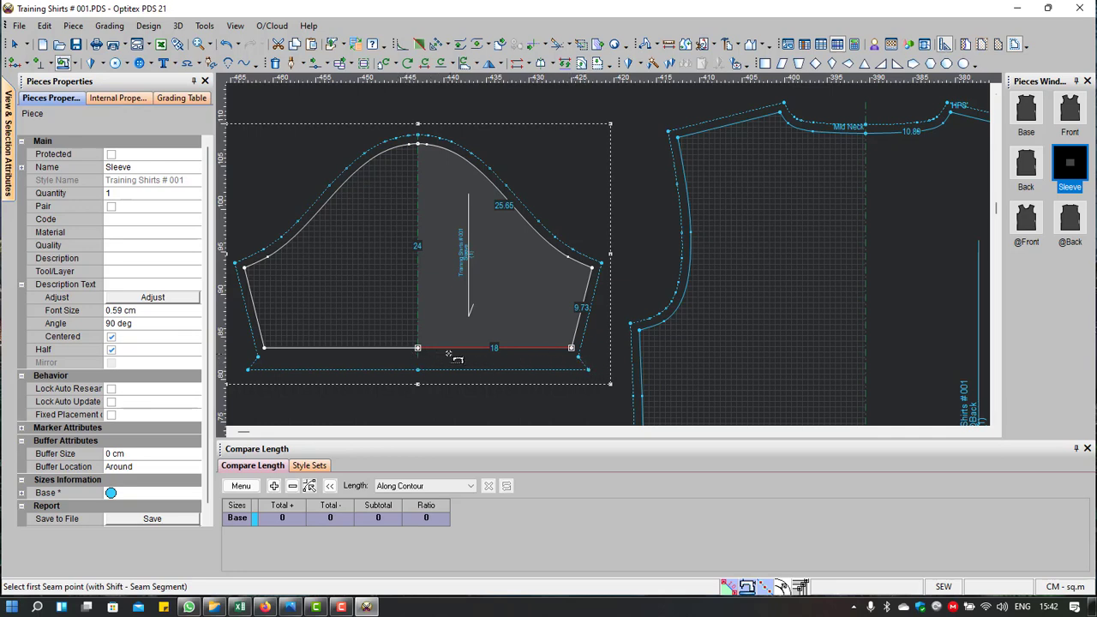
right_click(629, 128)
click(656, 140)
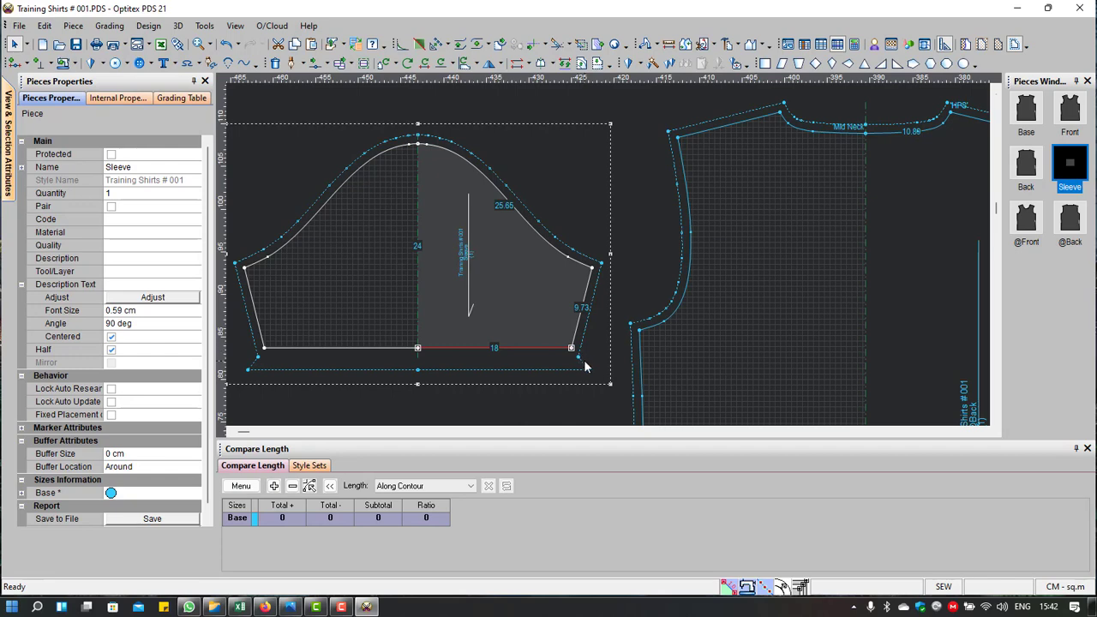
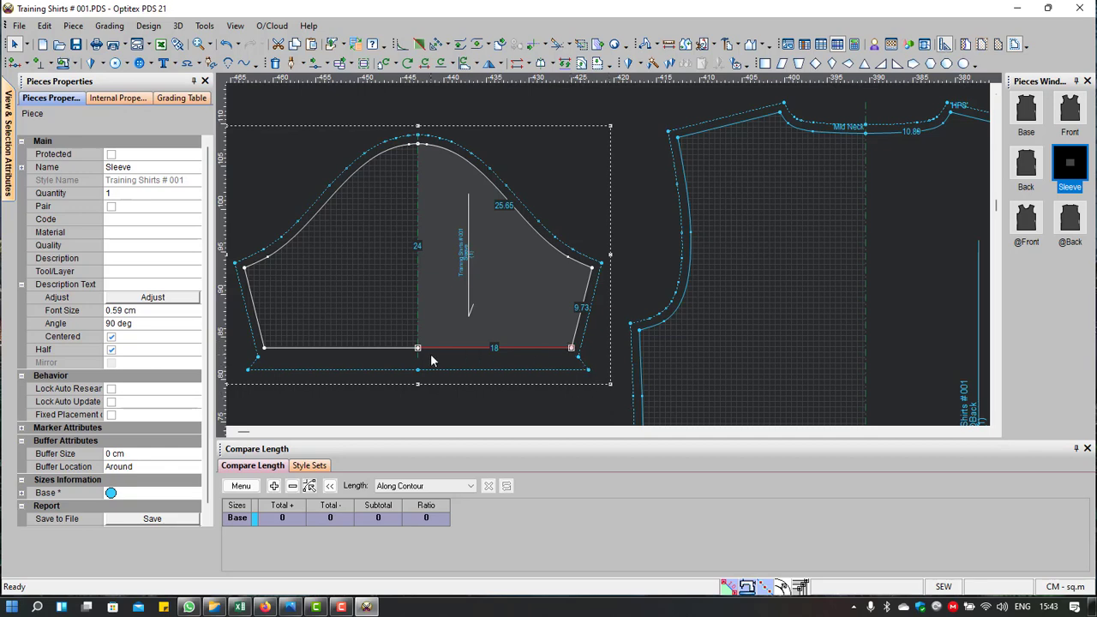
Step: Move the sleeve piece further left and pick out the left and right bodice pieces
scroll(517, 306, down, 2)
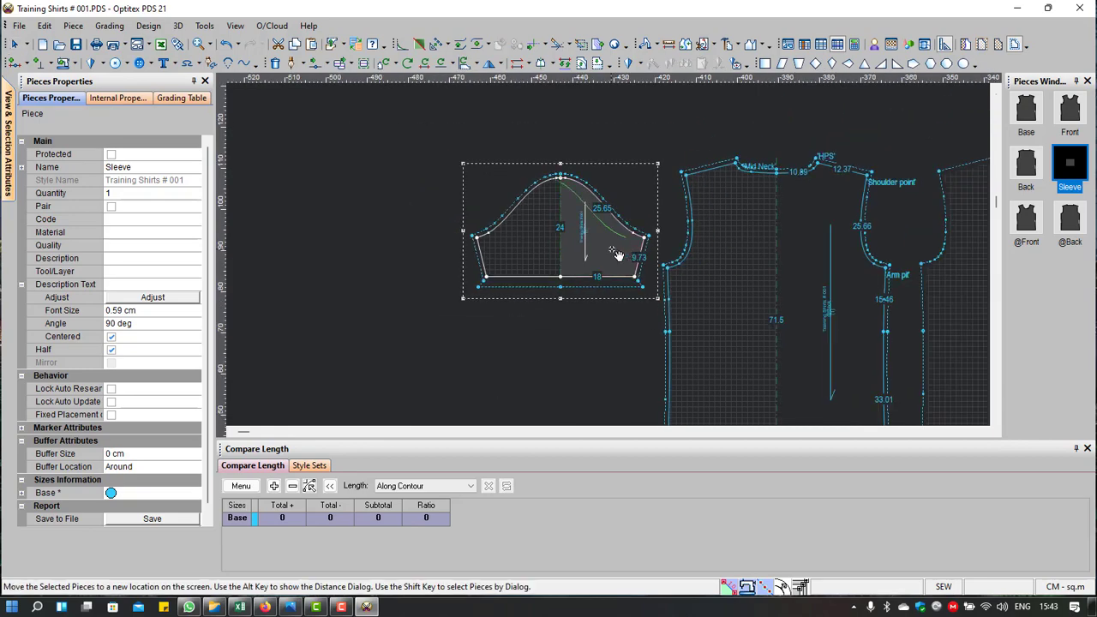
drag(630, 255, 548, 257)
scroll(594, 262, right, 5)
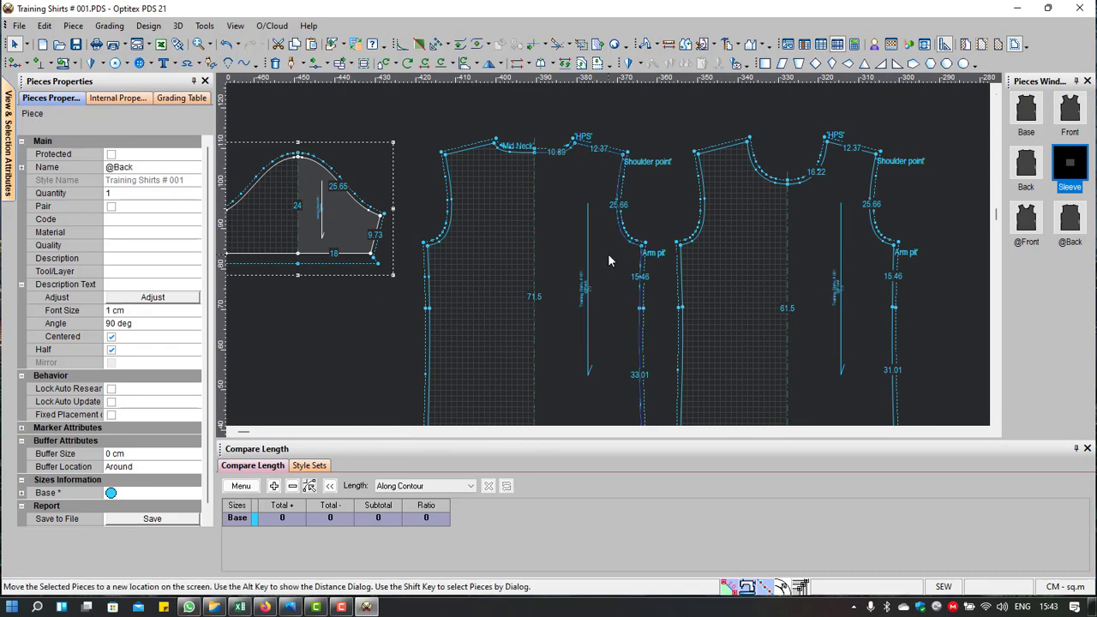
click(608, 253)
scroll(803, 275, right, 2)
click(609, 255)
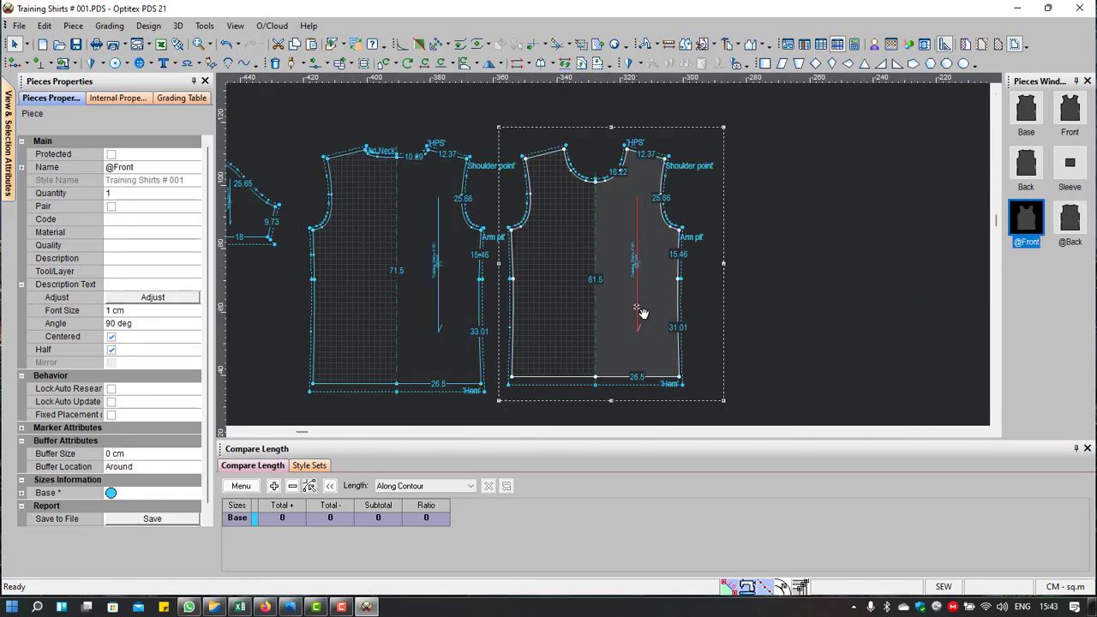
scroll(610, 254, down, 1)
scroll(610, 253, right, 5)
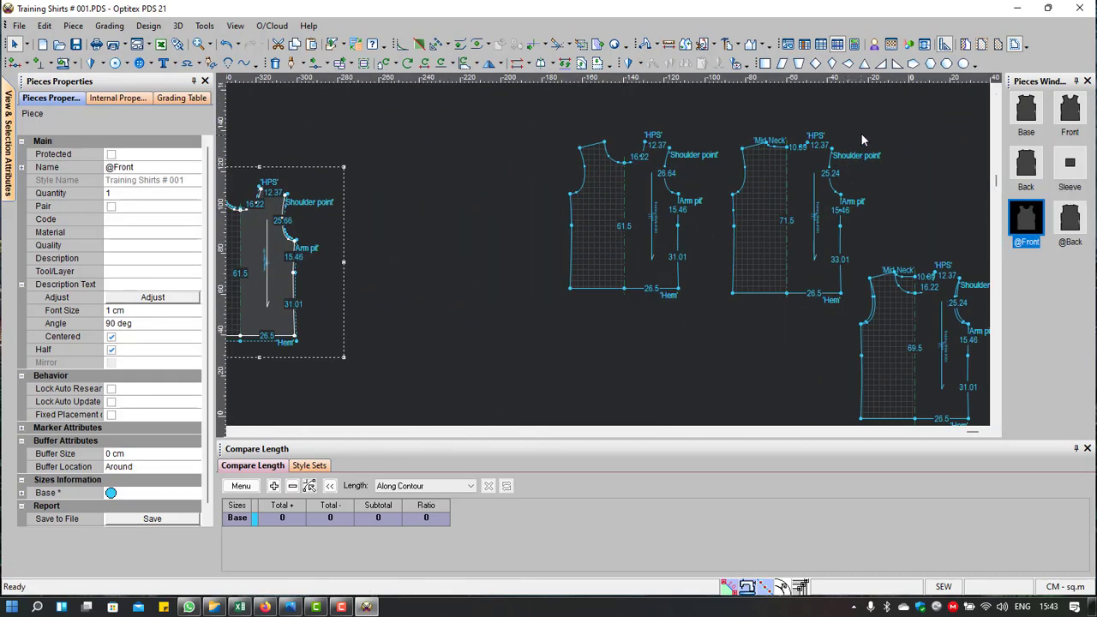
Step: Box-select the three bodice pieces, shift them left, and bring Base into the row
mouse_move(861, 135)
mouse_down()
mouse_move(637, 216)
mouse_move(447, 197)
mouse_up()
drag(818, 251, 733, 385)
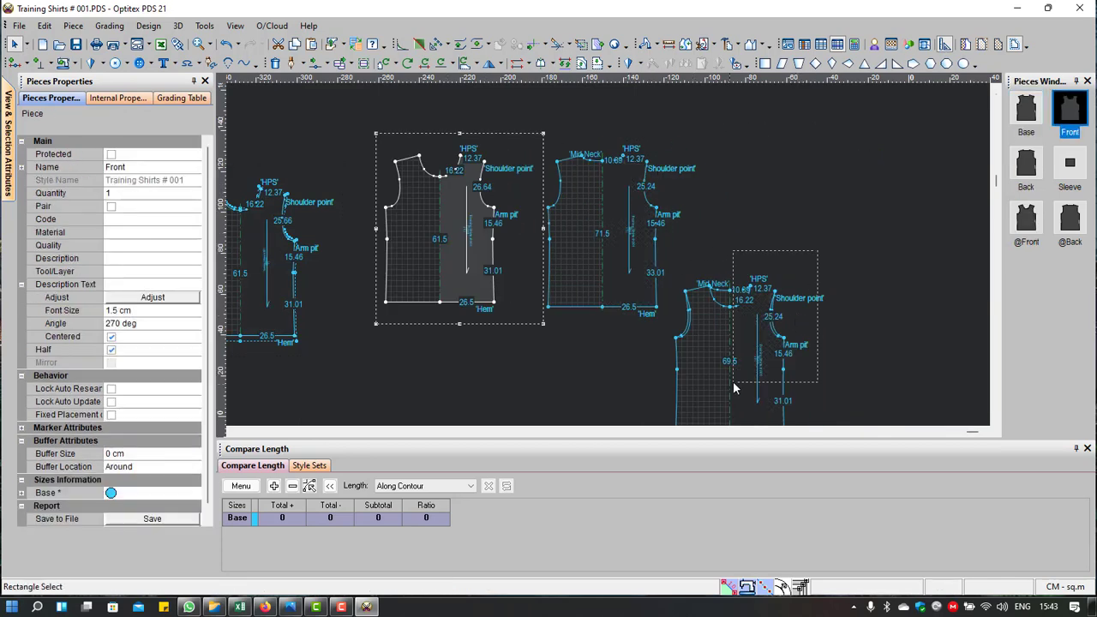
mouse_move(740, 330)
mouse_down()
mouse_move(572, 263)
mouse_move(771, 129)
mouse_up()
scroll(572, 263, down, 1)
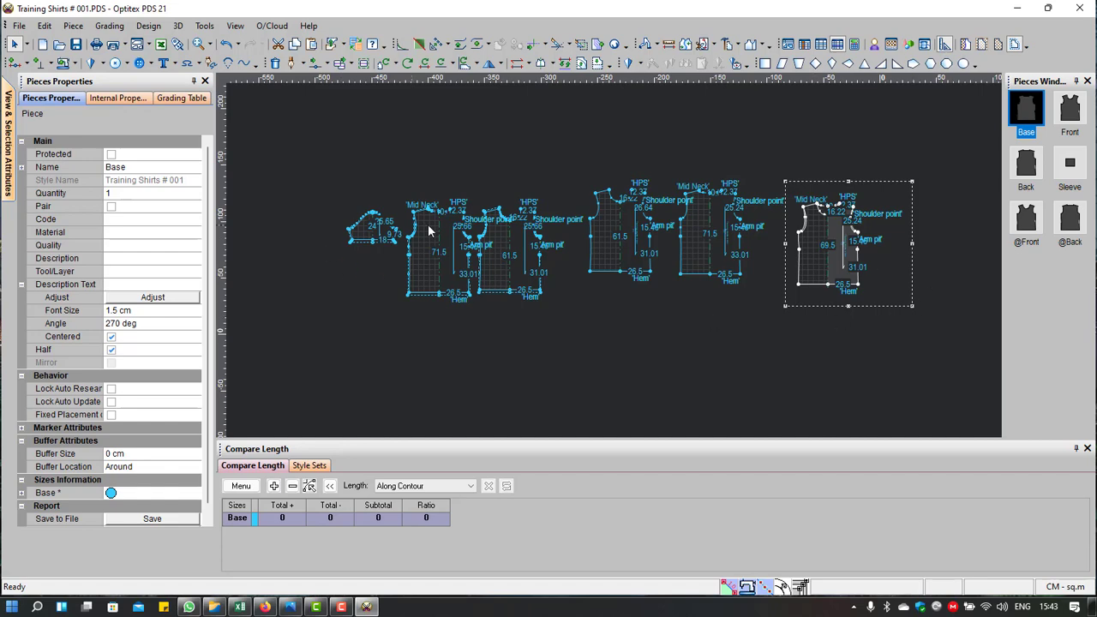
scroll(607, 253, up, 2)
scroll(607, 274, down, 1)
scroll(613, 274, down, 2)
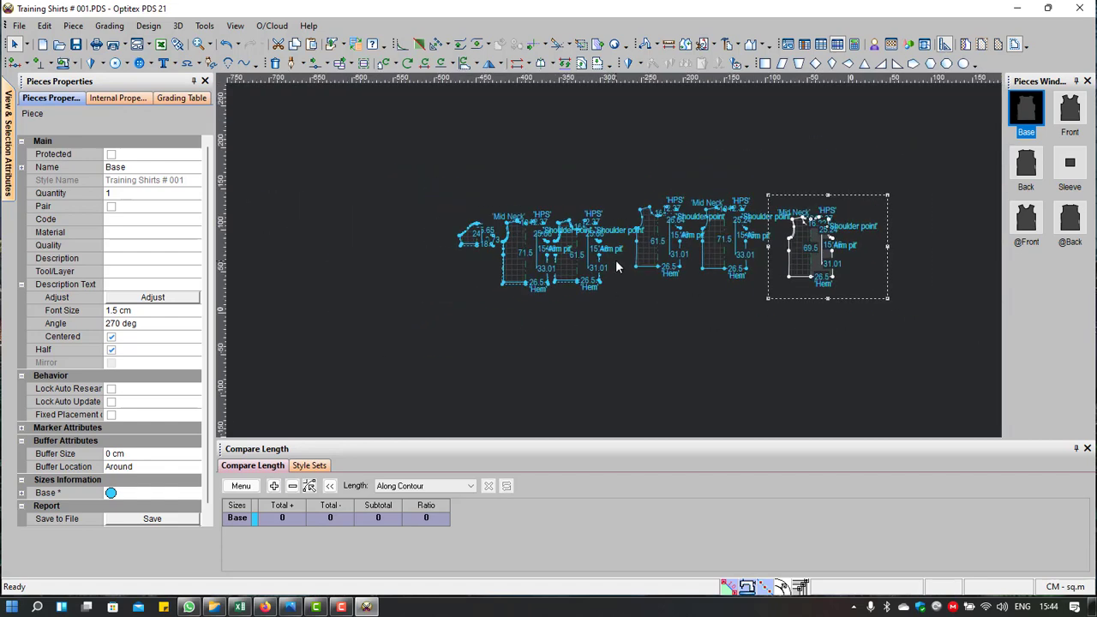
scroll(613, 264, up, 2)
scroll(607, 261, up, 1)
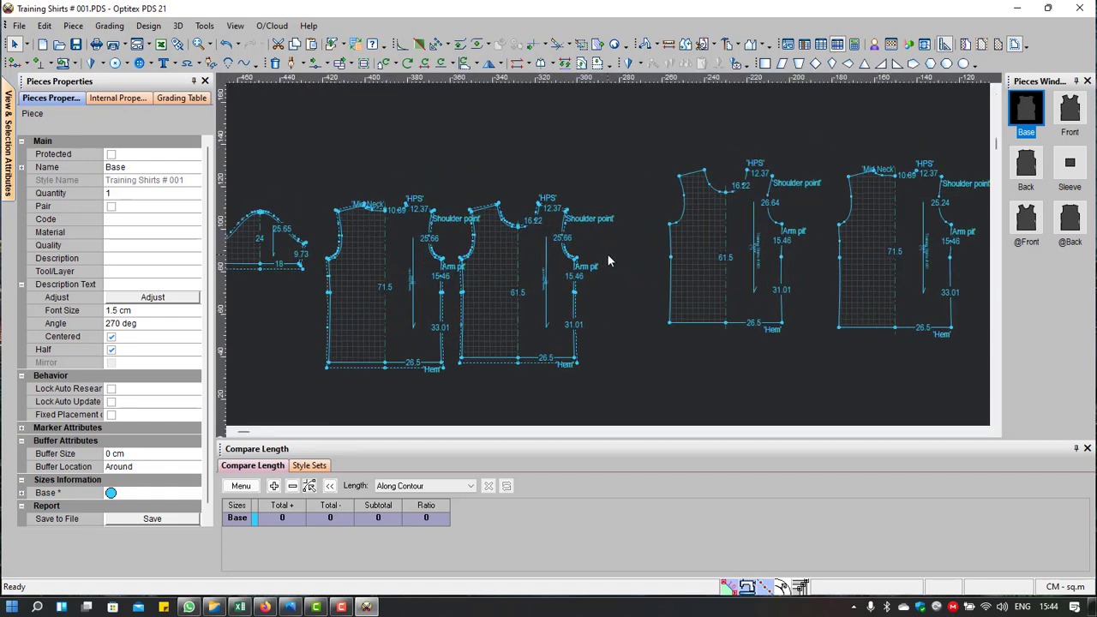
scroll(327, 223, up, 2)
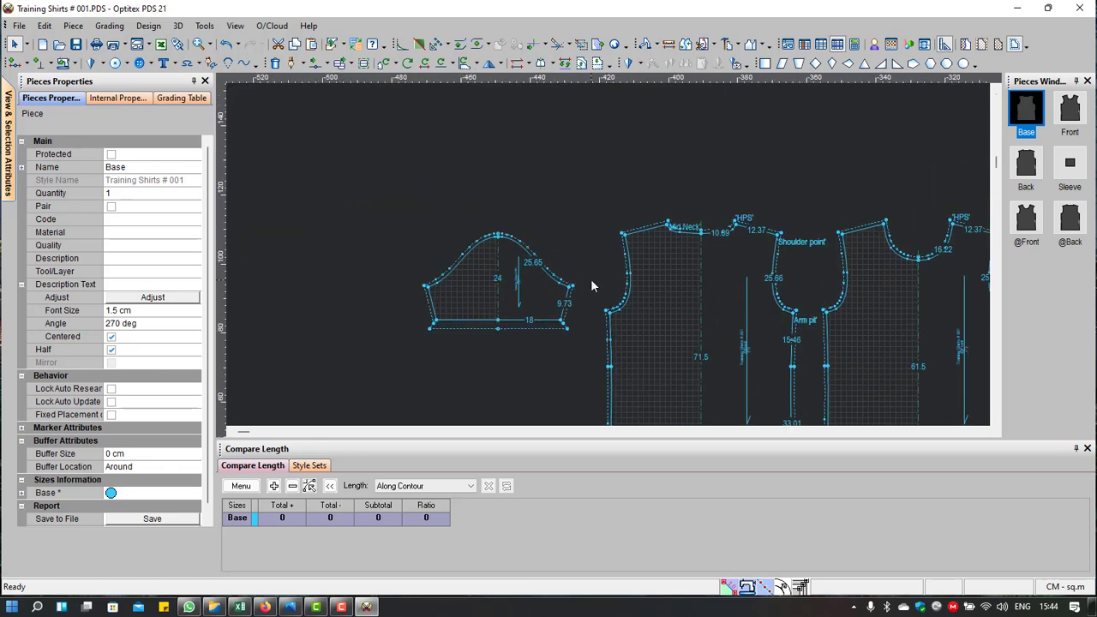
scroll(590, 278, up, 2)
scroll(590, 278, up, 1)
scroll(607, 253, down, 1)
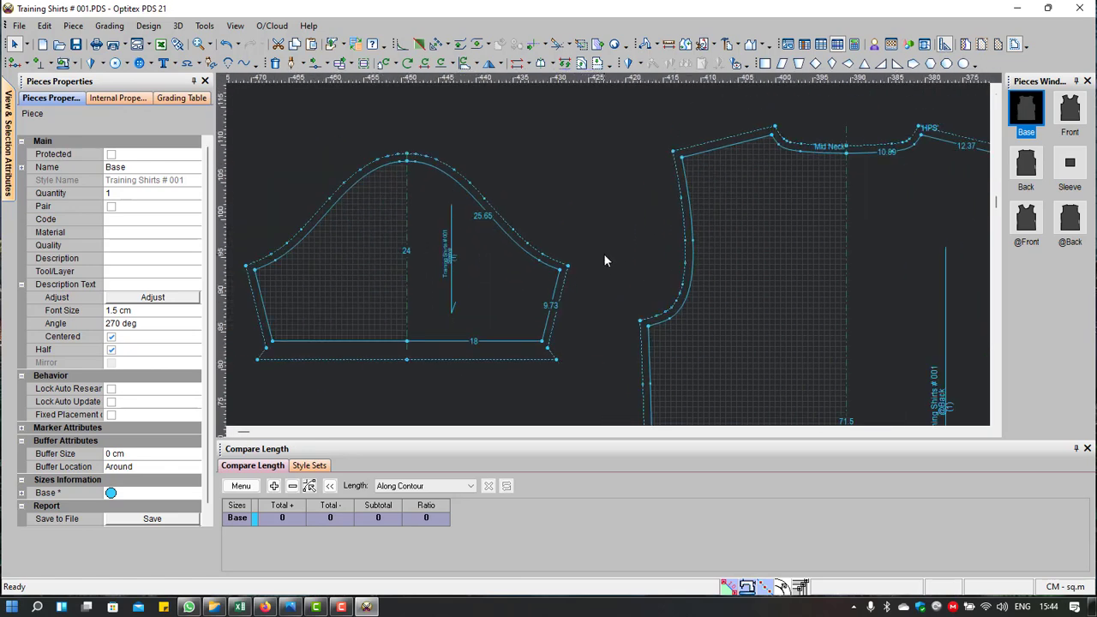
Step: Select the sleeve and enter a quantity of 2 in Pieces Properties
click(484, 265)
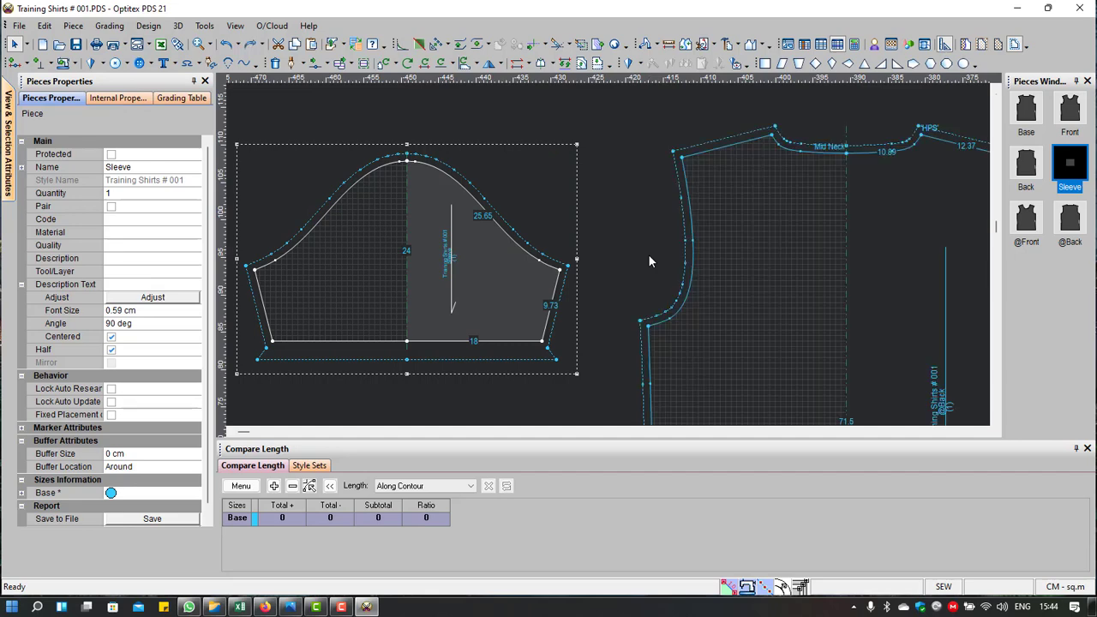
scroll(648, 253, up, 2)
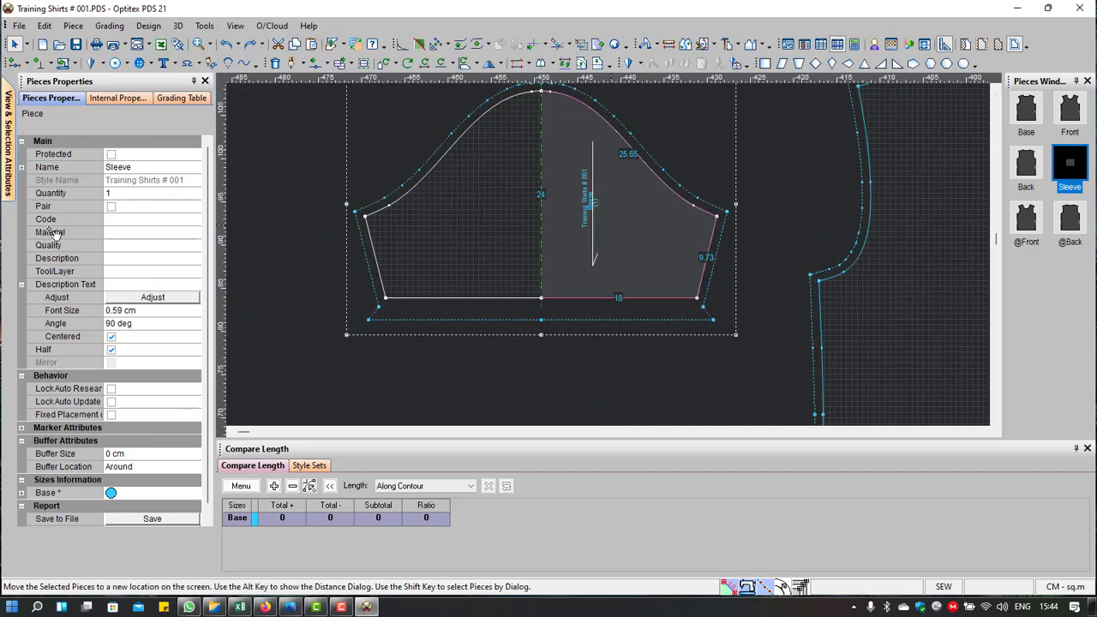
click(114, 194)
text(2)
key(Return)
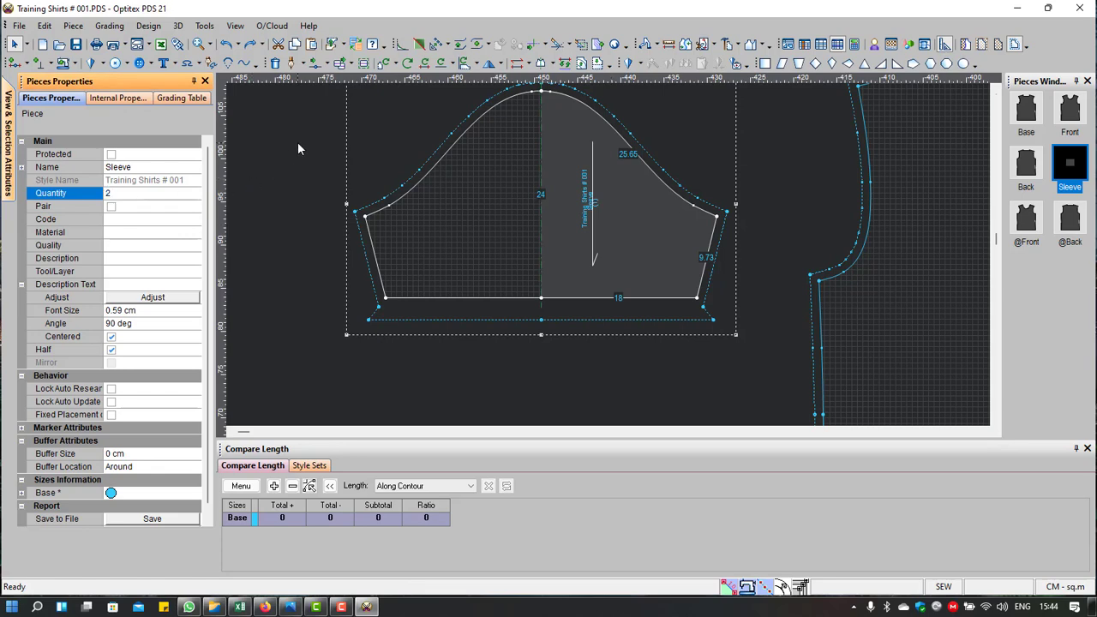
scroll(634, 227, up, 2)
scroll(603, 253, up, 1)
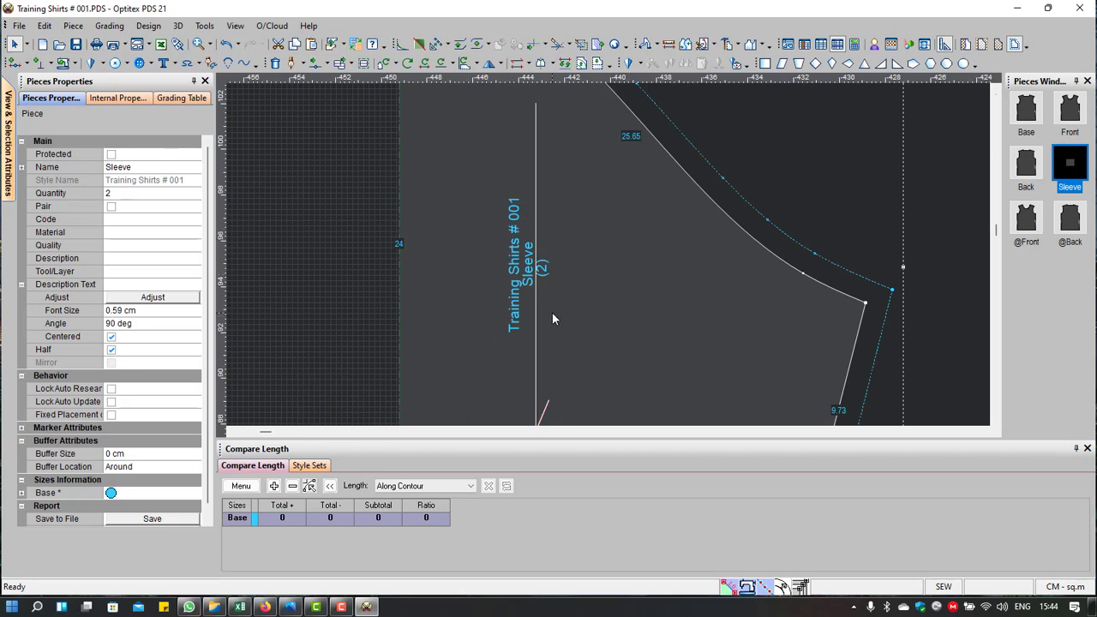
scroll(608, 254, down, 2)
scroll(657, 238, up, 1)
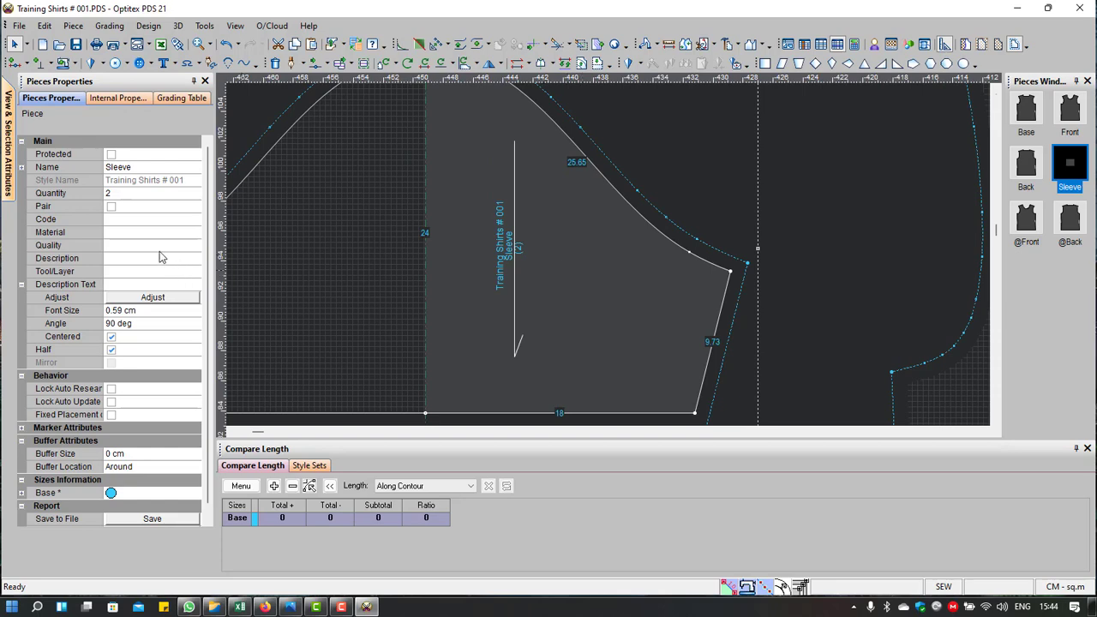
Step: Re-enter quantity 2 and tick Pair so the sleeve label reads (1,1)
click(124, 194)
text(1)
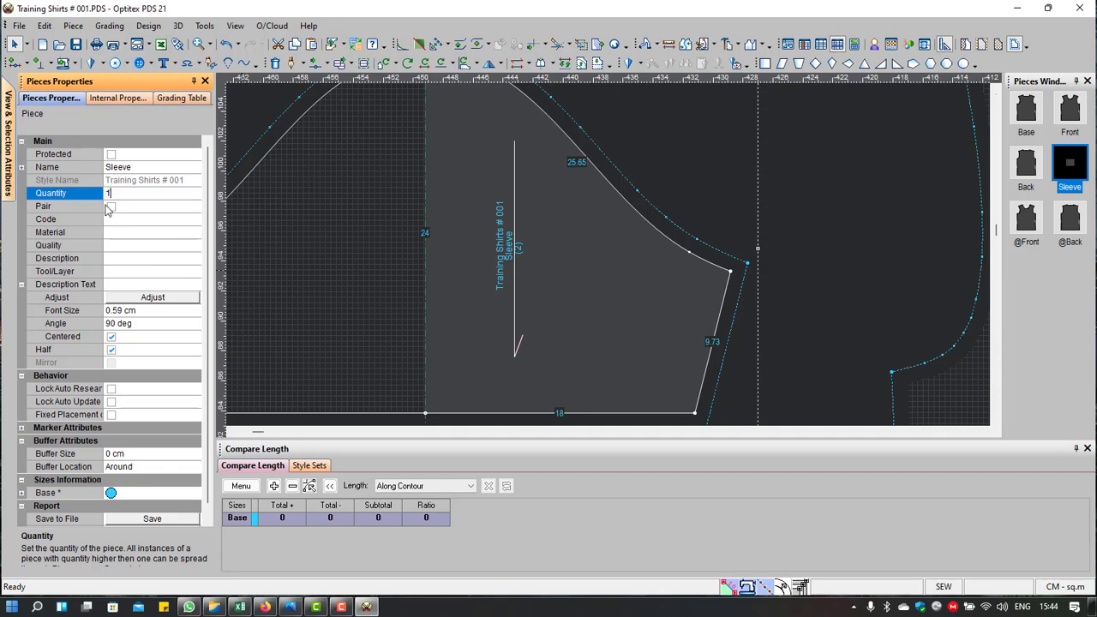
click(111, 206)
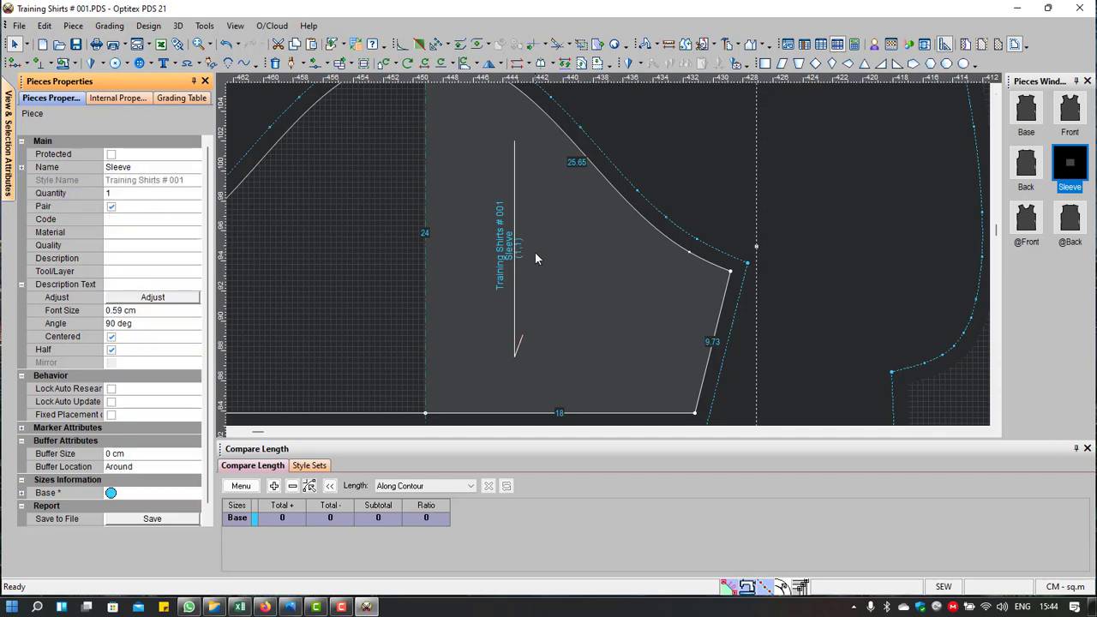
scroll(582, 254, up, 2)
scroll(568, 252, up, 2)
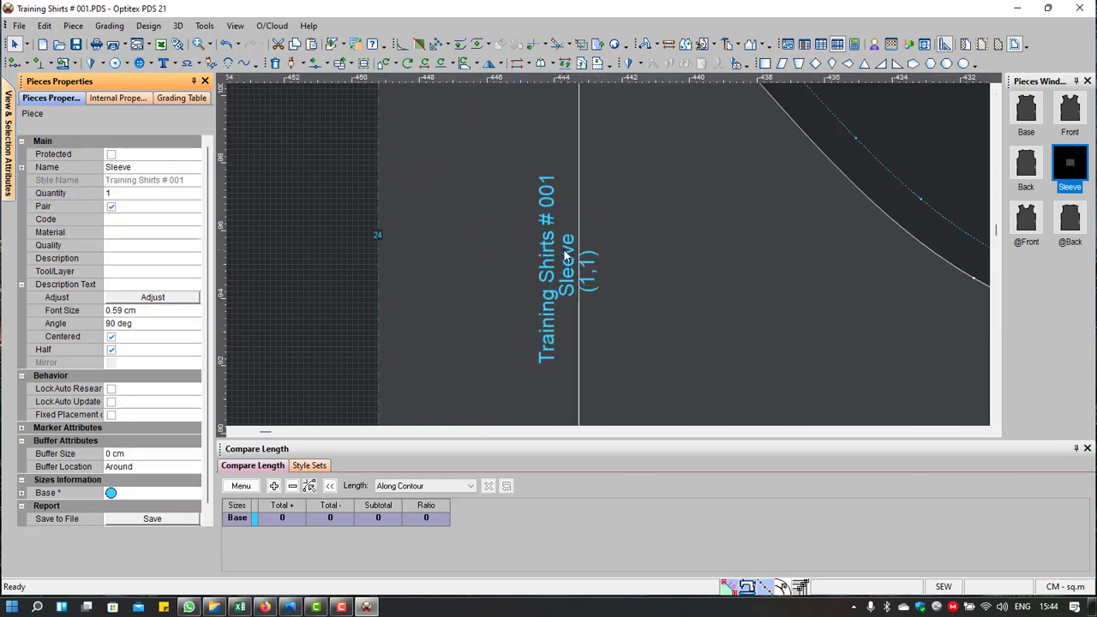
click(120, 205)
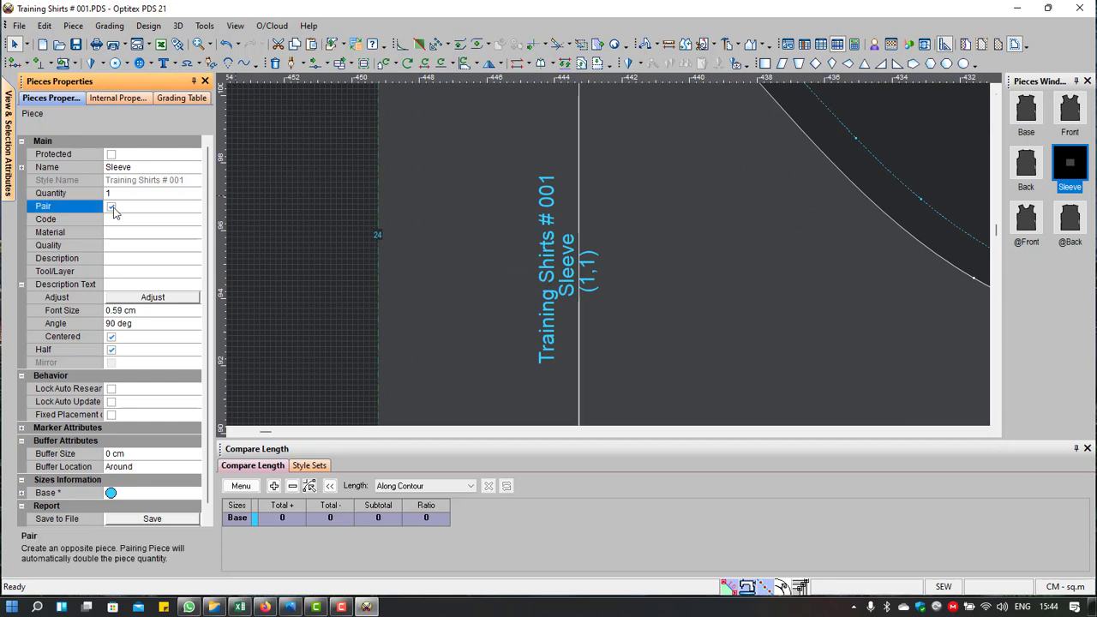
click(112, 207)
click(120, 195)
text(2)
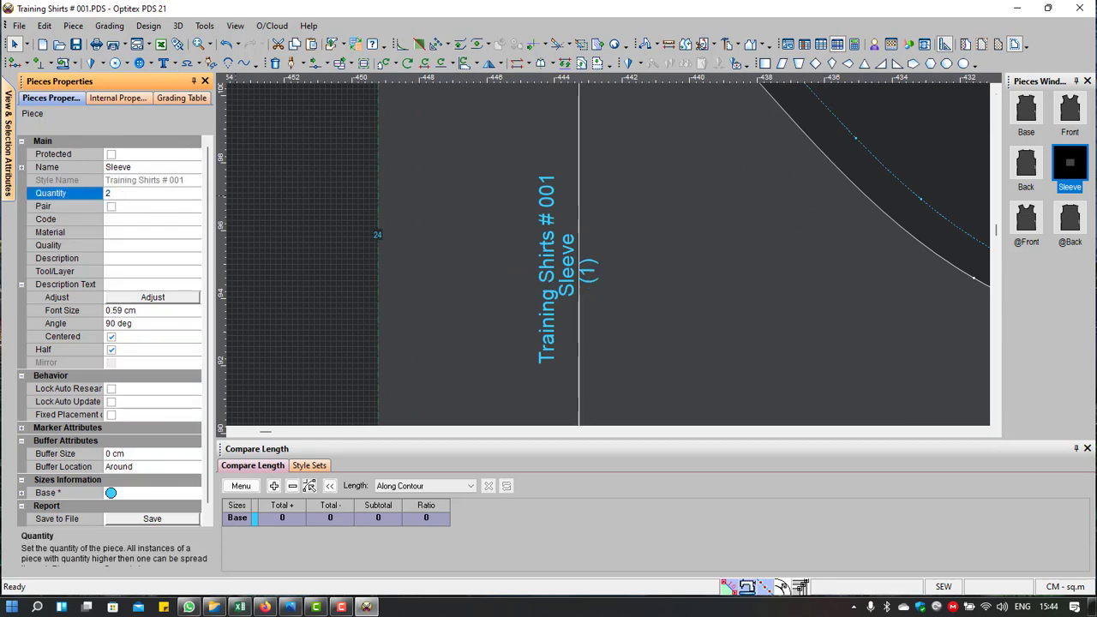
key(Return)
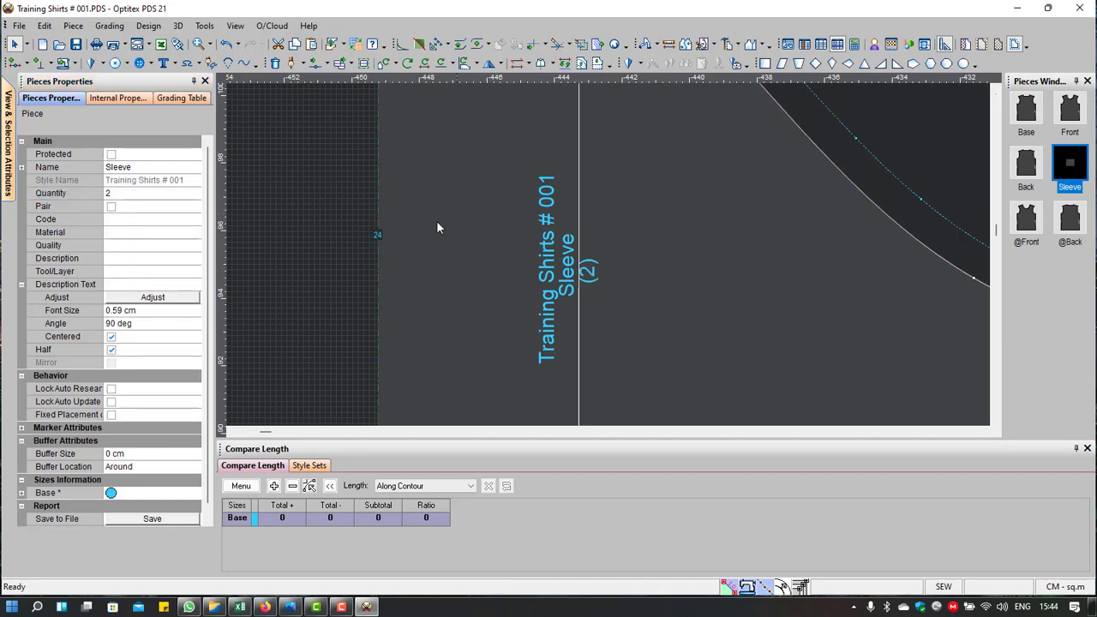
click(123, 193)
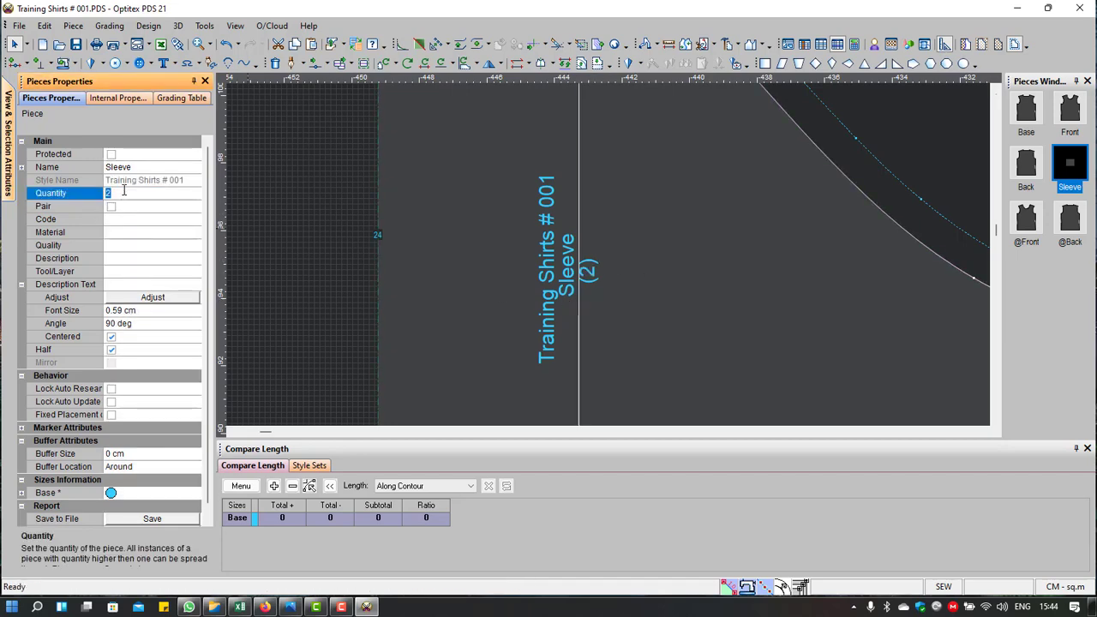
text(1)
click(111, 207)
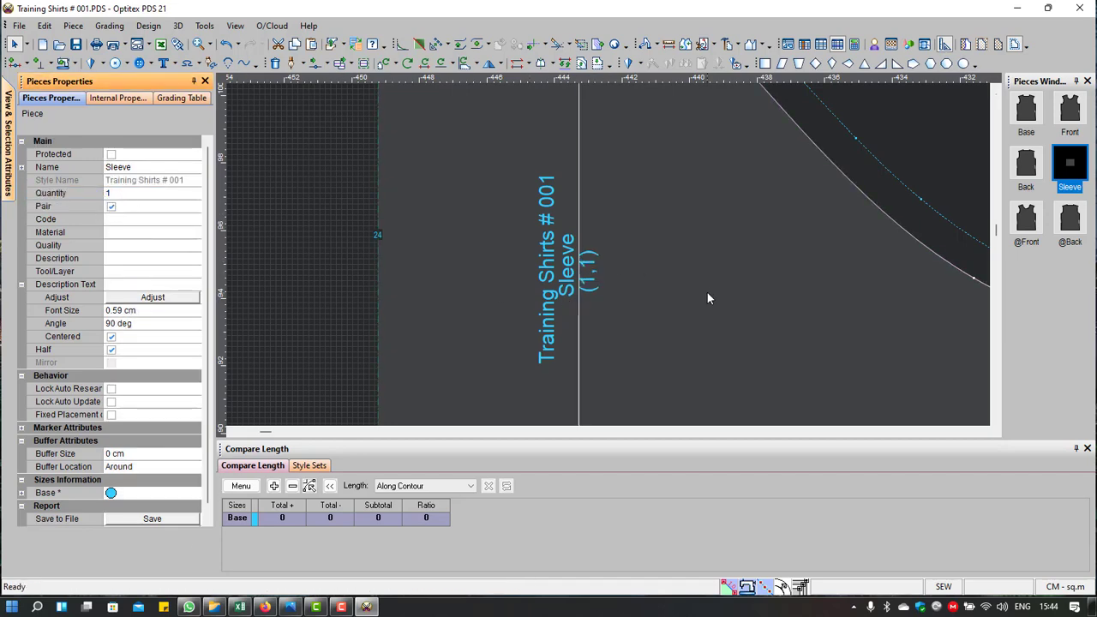
scroll(706, 292, down, 3)
scroll(690, 303, down, 2)
scroll(600, 189, up, 1)
scroll(658, 271, down, 1)
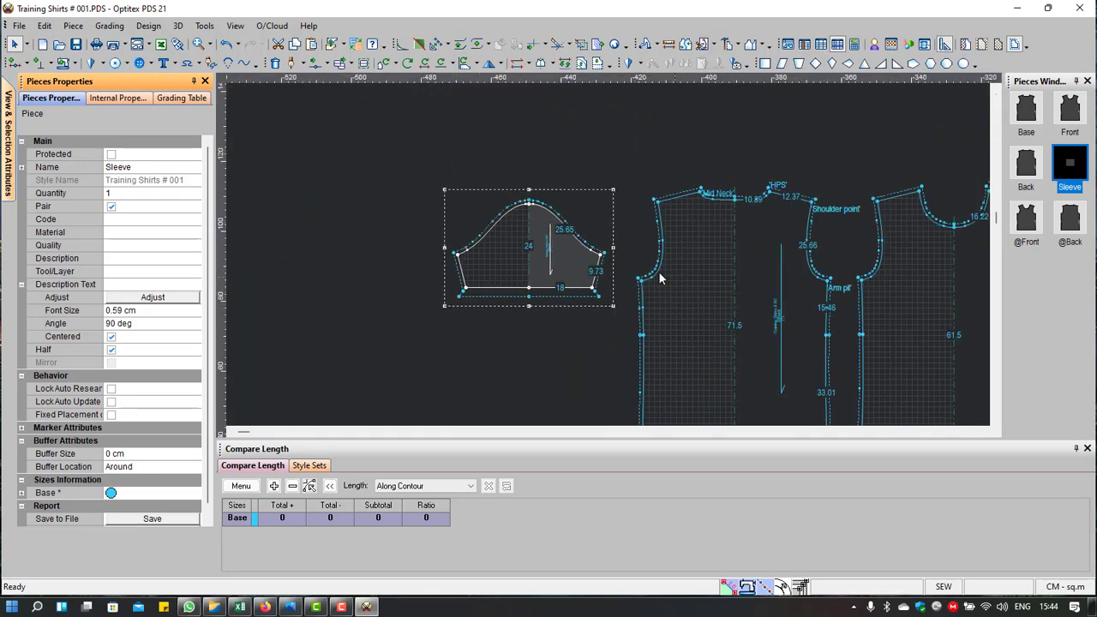
scroll(718, 231, up, 2)
click(694, 206)
scroll(695, 206, up, 2)
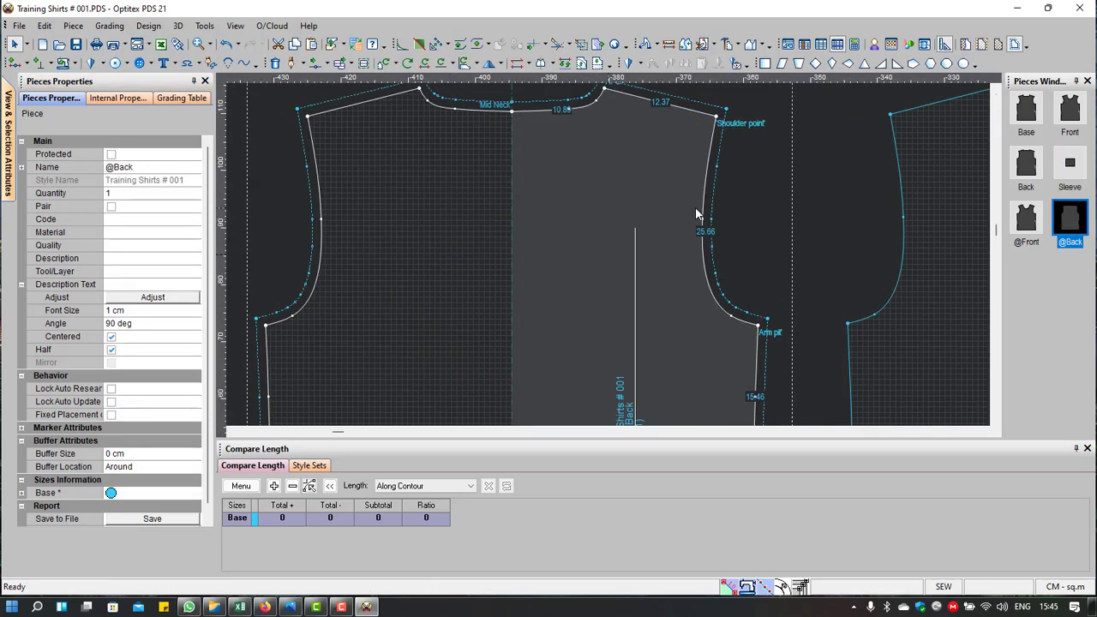
scroll(561, 386, down, 1)
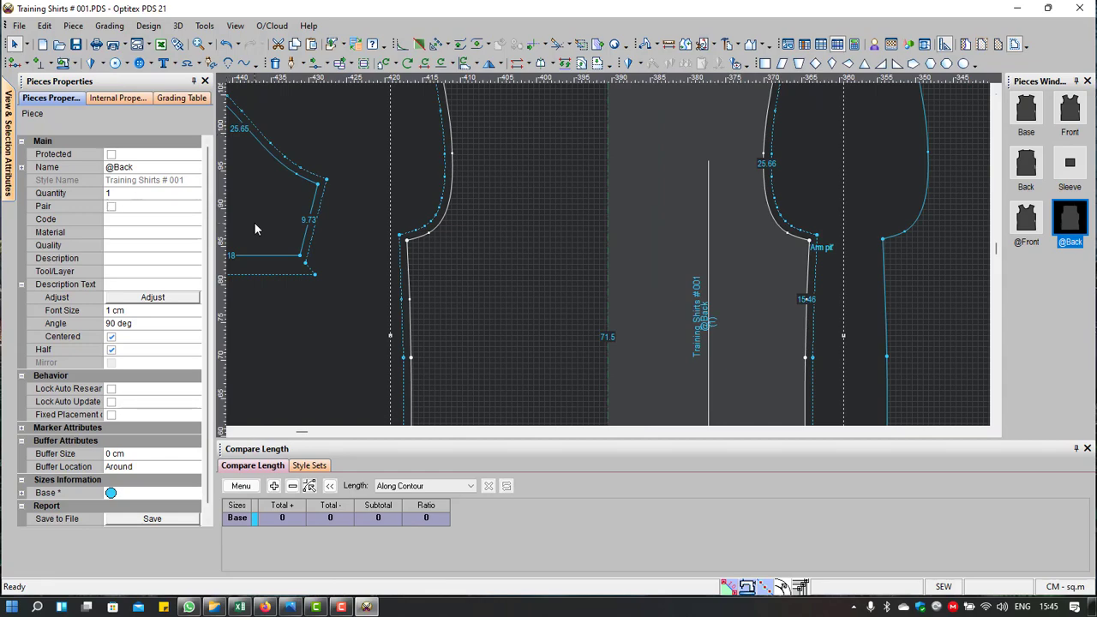
scroll(703, 295, down, 1)
click(845, 216)
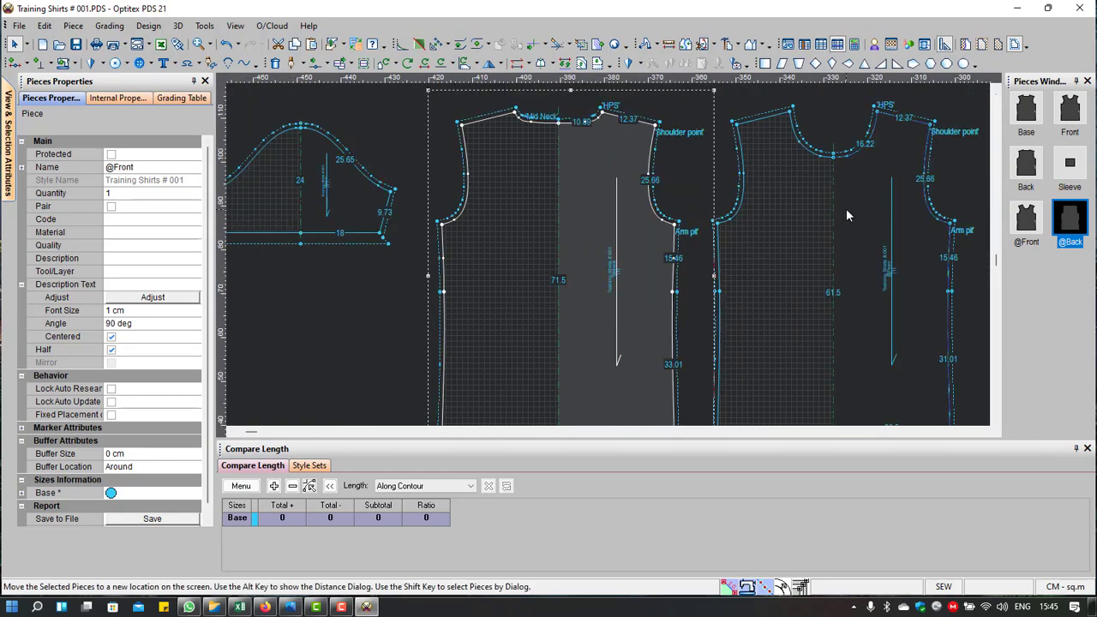
scroll(771, 222, down, 2)
scroll(630, 238, up, 2)
scroll(617, 255, up, 1)
scroll(634, 253, up, 1)
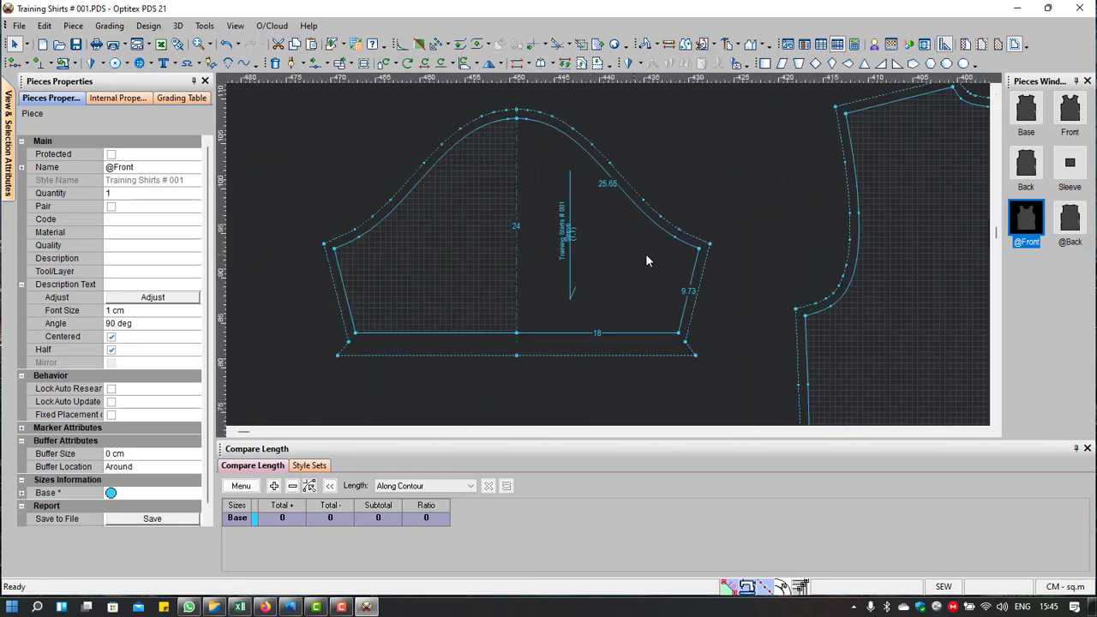
scroll(875, 255, down, 2)
scroll(878, 257, down, 1)
scroll(879, 257, up, 1)
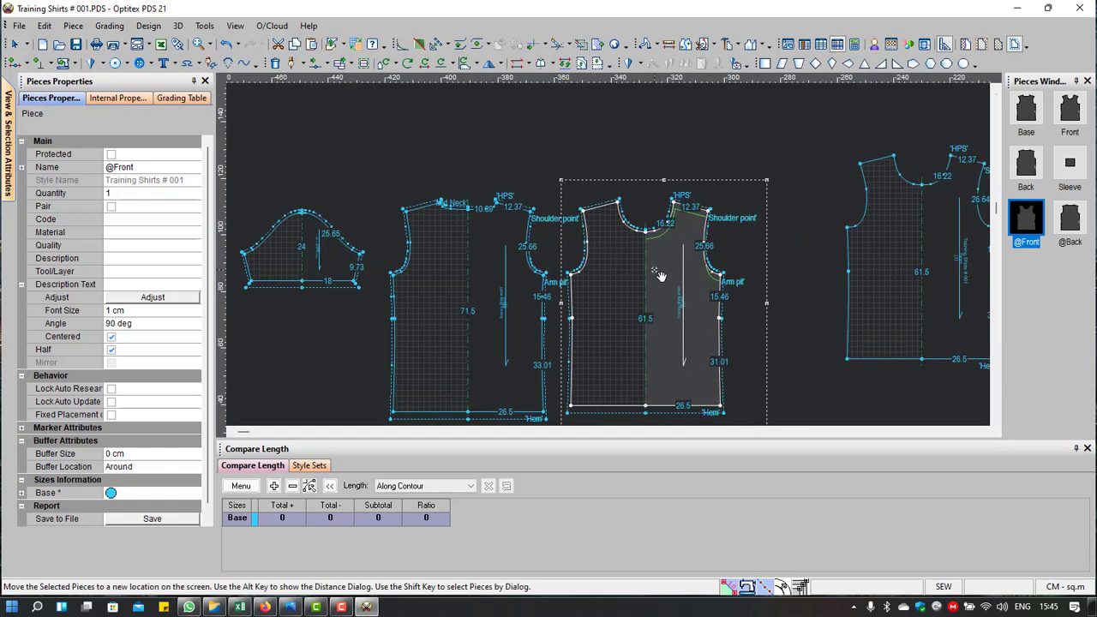
drag(652, 261, 648, 269)
scroll(607, 252, up, 2)
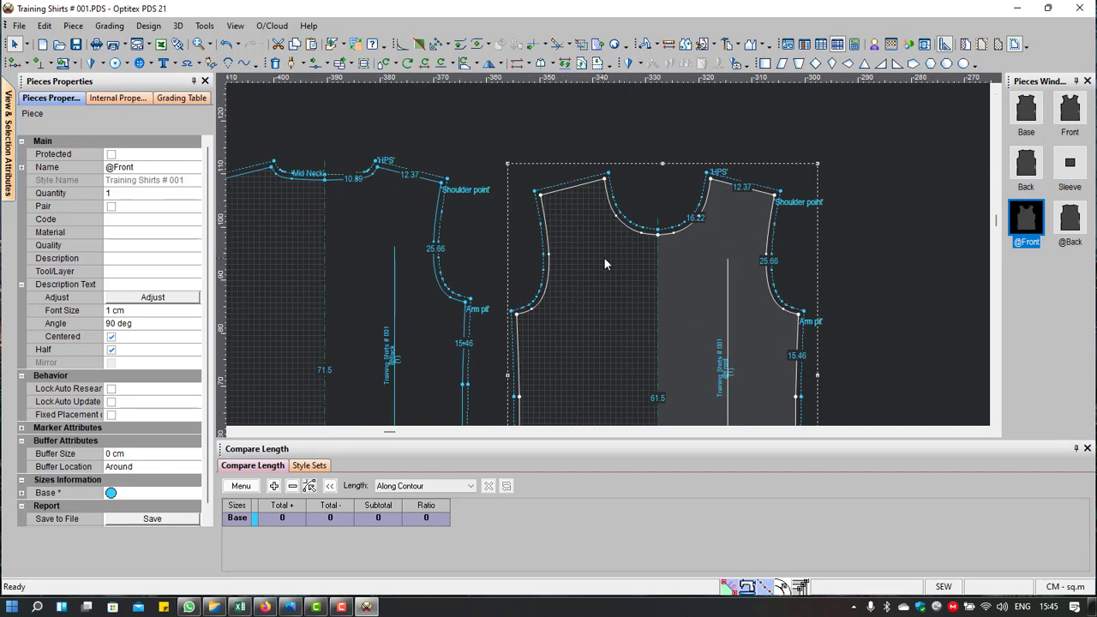
scroll(604, 258, down, 3)
scroll(478, 209, up, 3)
scroll(608, 259, up, 1)
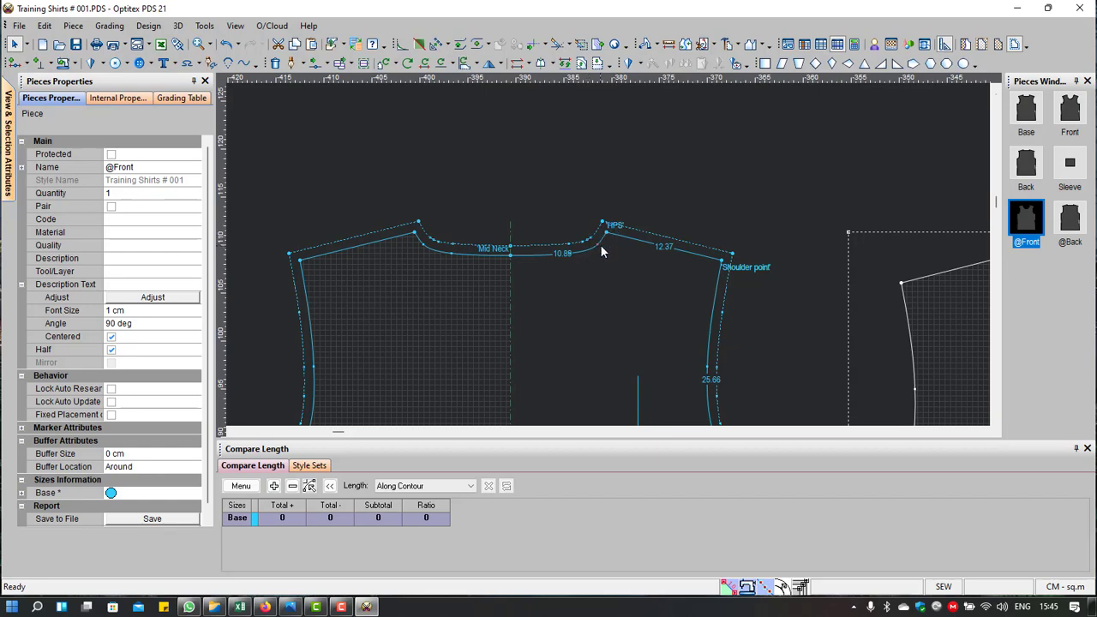
scroll(728, 275, down, 2)
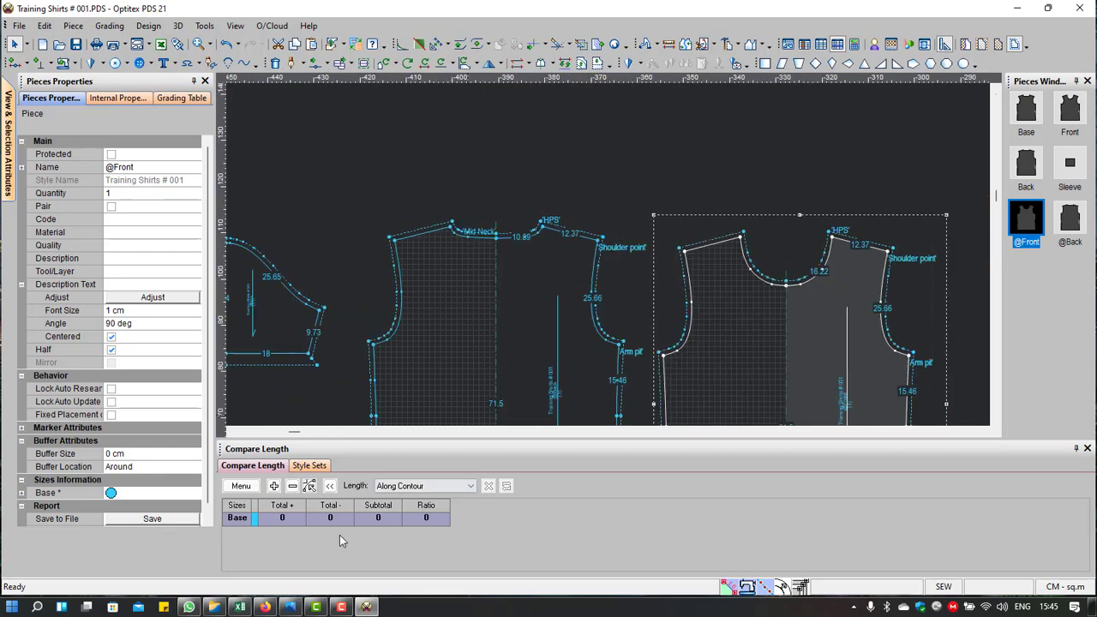
Step: On the FIT AND GRADED SPEC sheet, fill the CB/CF COLLAR DEPTH row grey-green
click(241, 606)
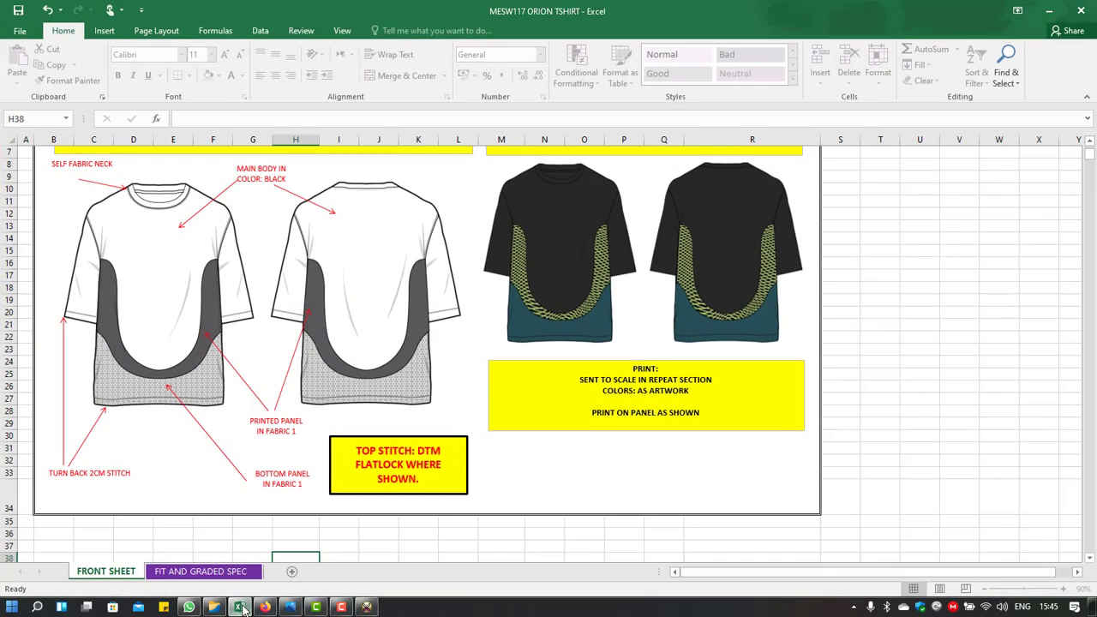
click(161, 572)
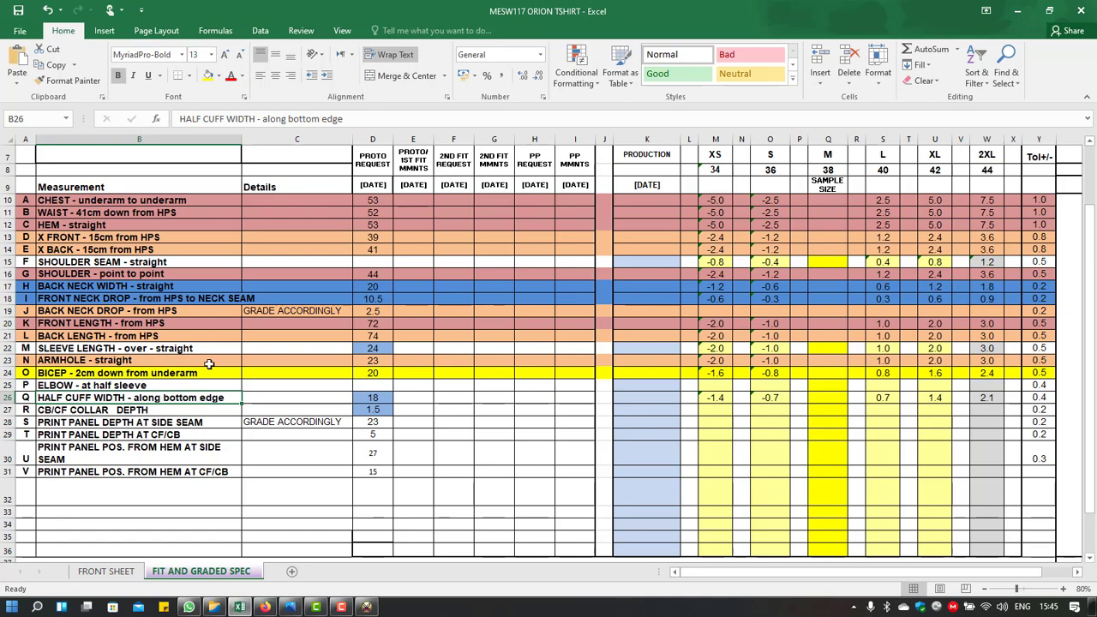
scroll(209, 366, up, 2)
scroll(209, 365, down, 2)
click(7, 410)
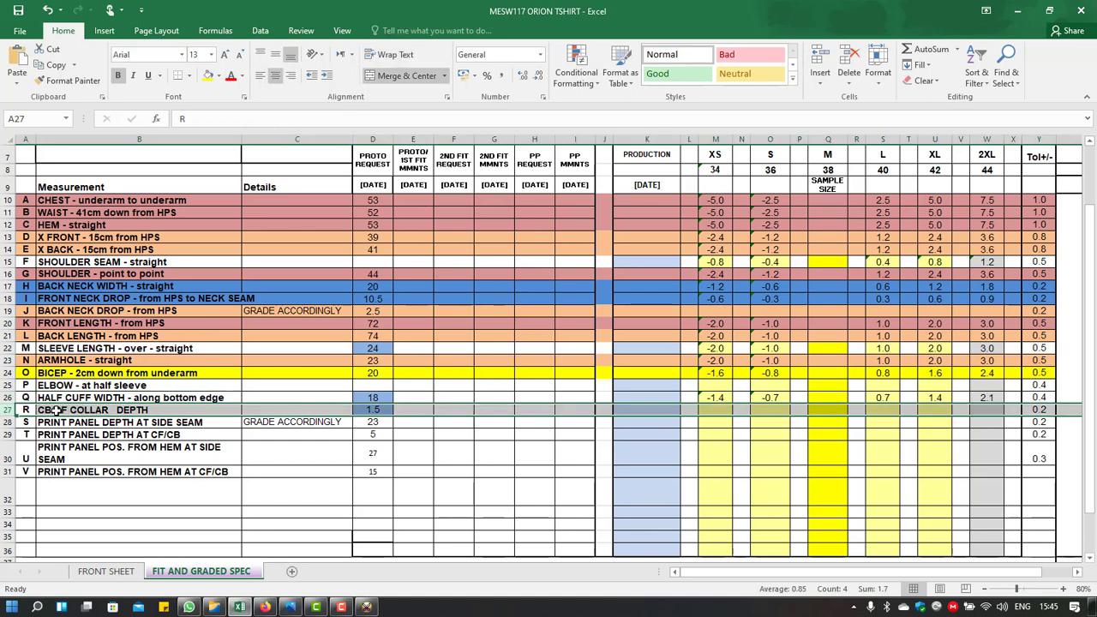
click(218, 76)
click(278, 134)
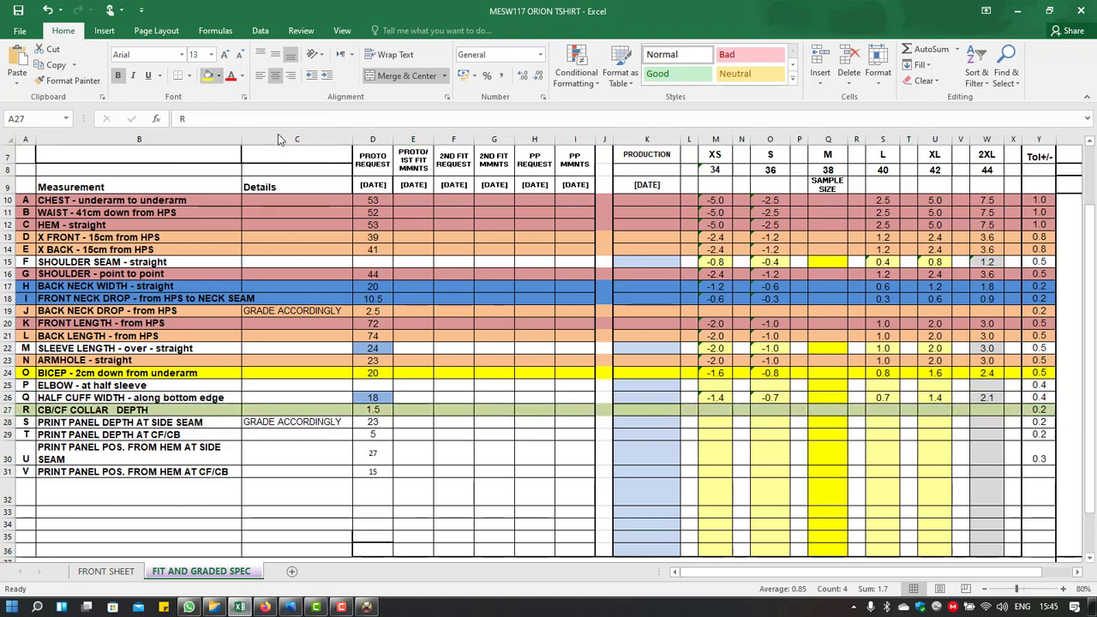
click(90, 436)
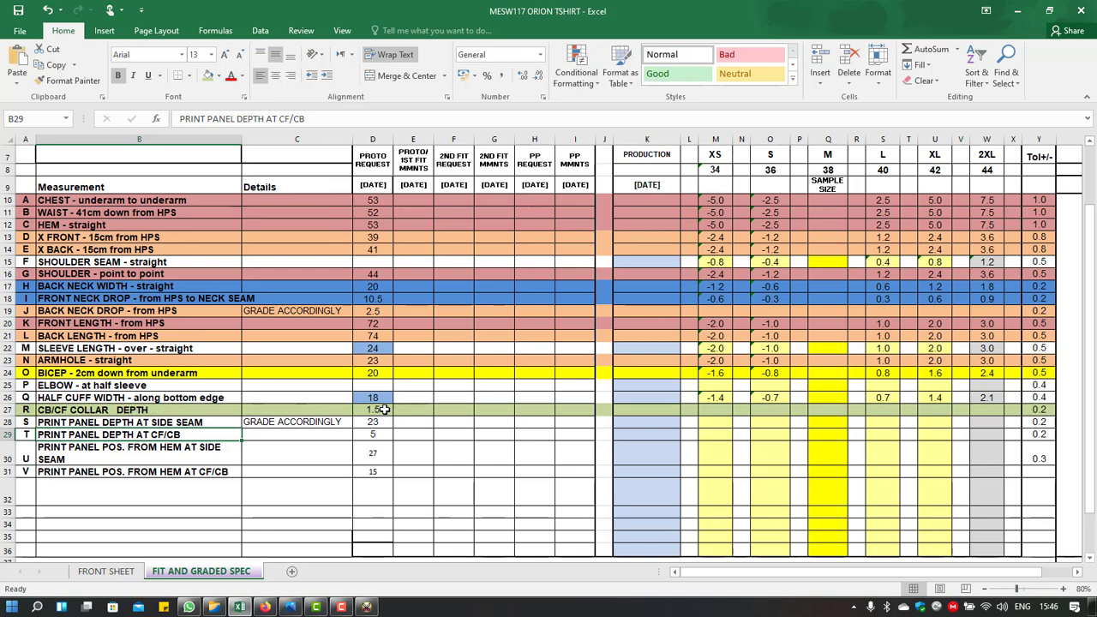
Step: Minimise Excel and return to the pattern, opening and dismissing the canvas menu
click(1016, 10)
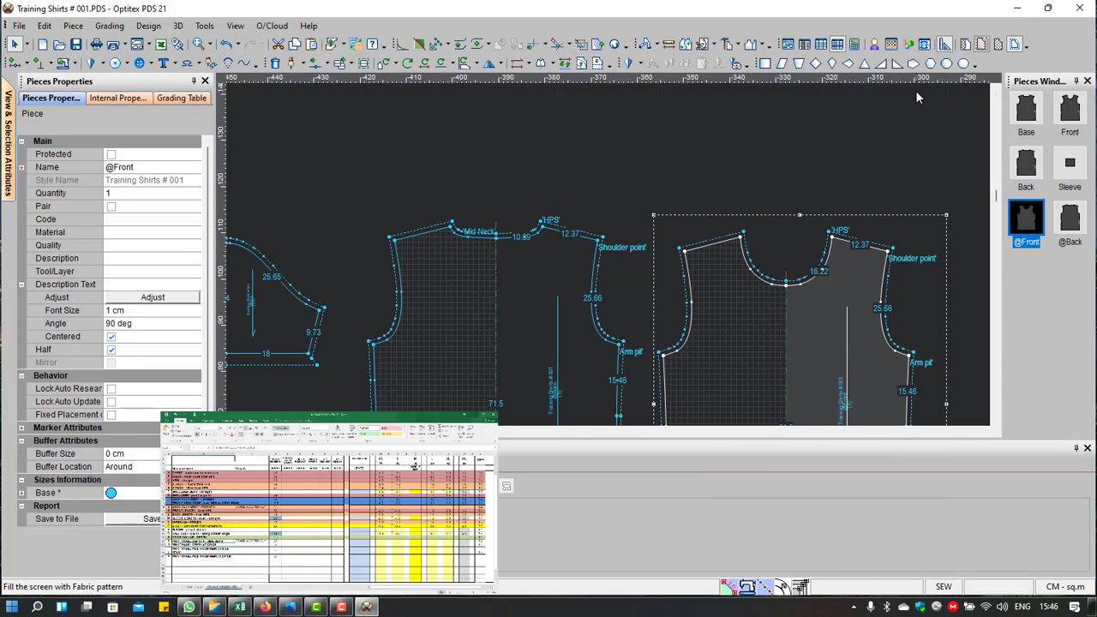
scroll(591, 305, down, 1)
scroll(603, 252, up, 1)
scroll(604, 250, up, 1)
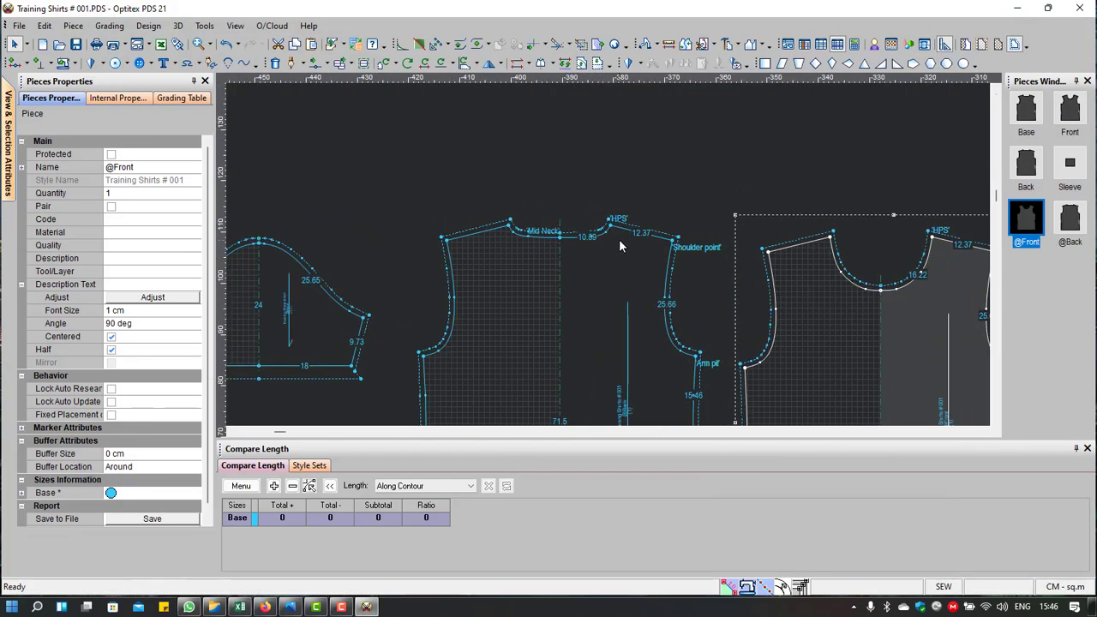
scroll(608, 242, up, 1)
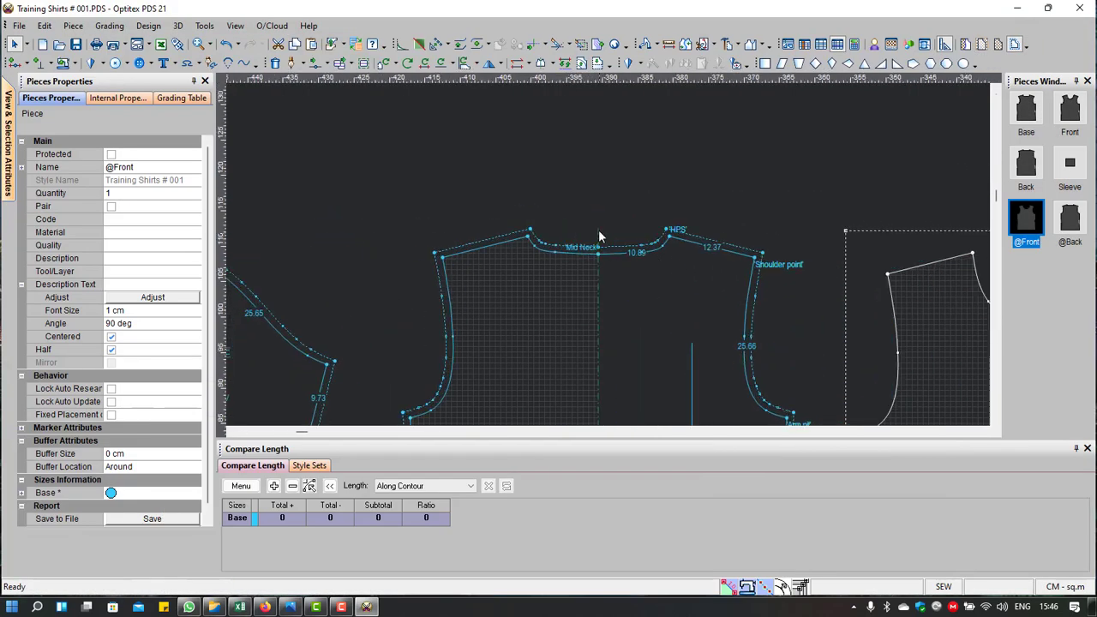
right_click(617, 157)
mouse_move(661, 249)
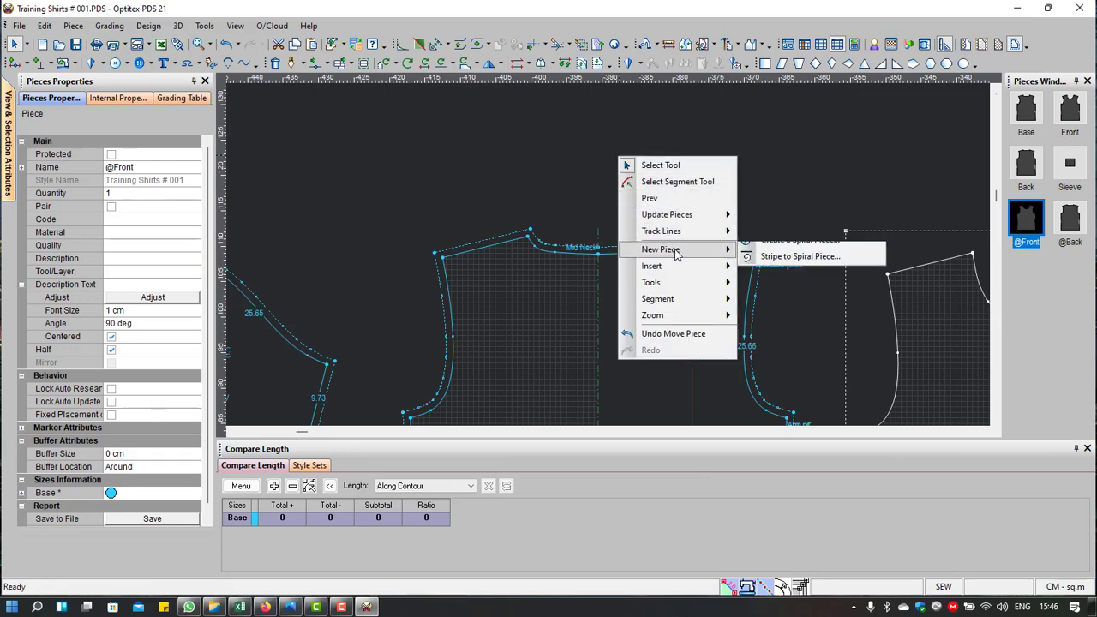
click(771, 175)
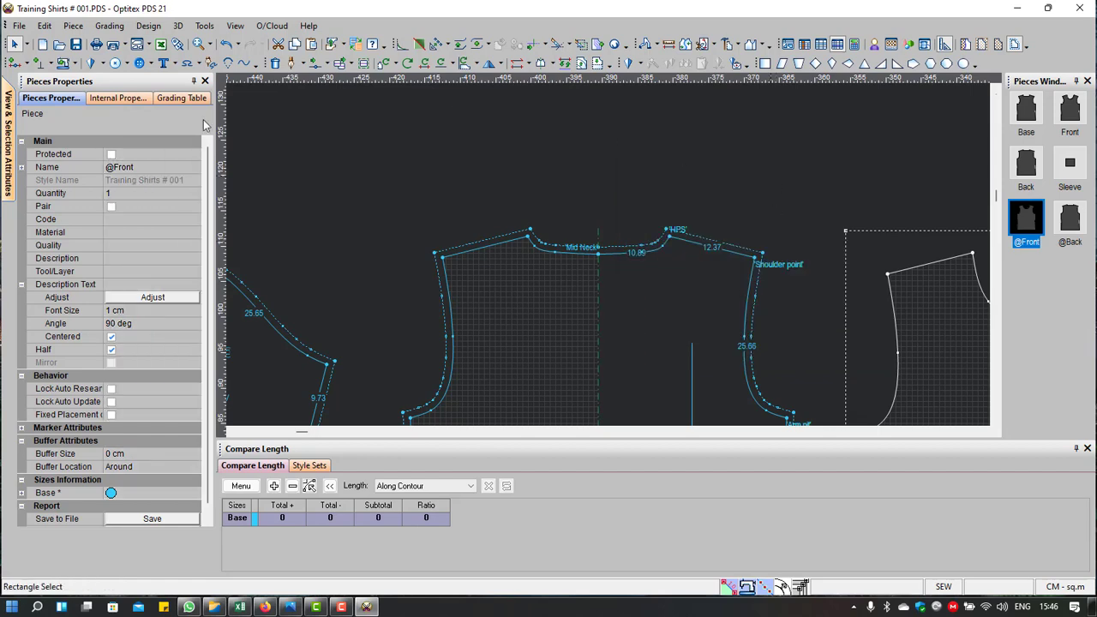
click(29, 46)
scroll(722, 254, up, 2)
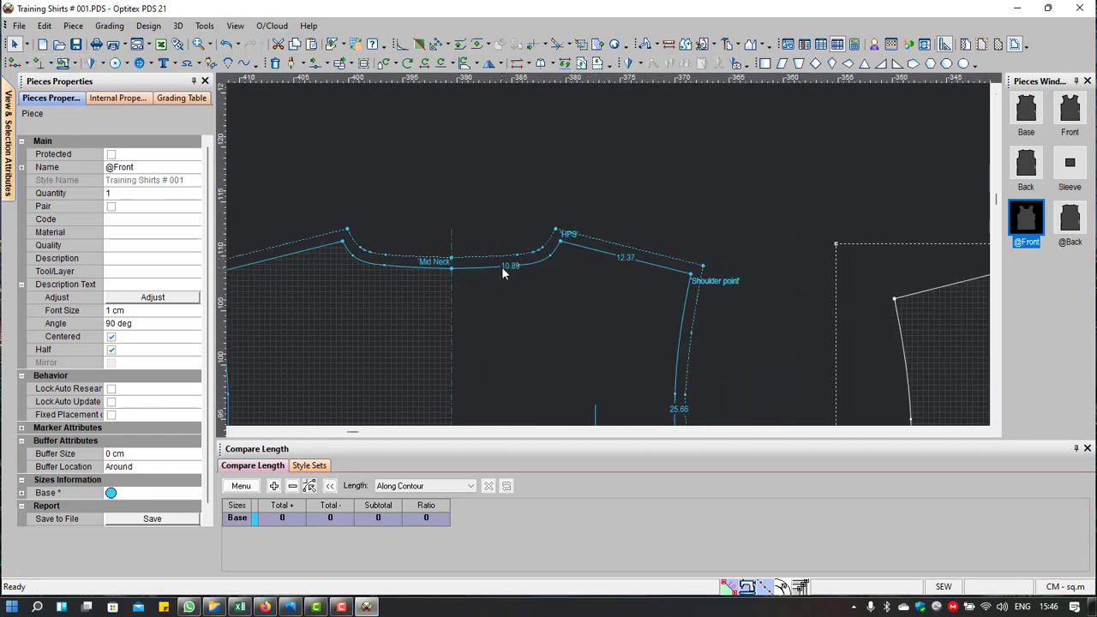
scroll(514, 267, down, 3)
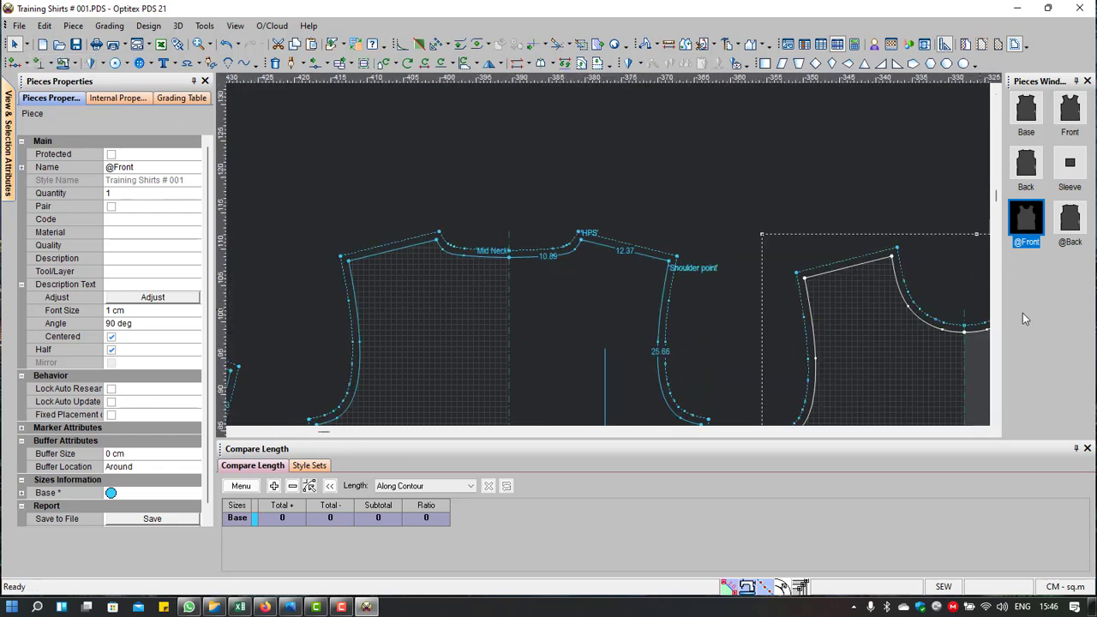
drag(1022, 313, 610, 259)
scroll(610, 259, up, 2)
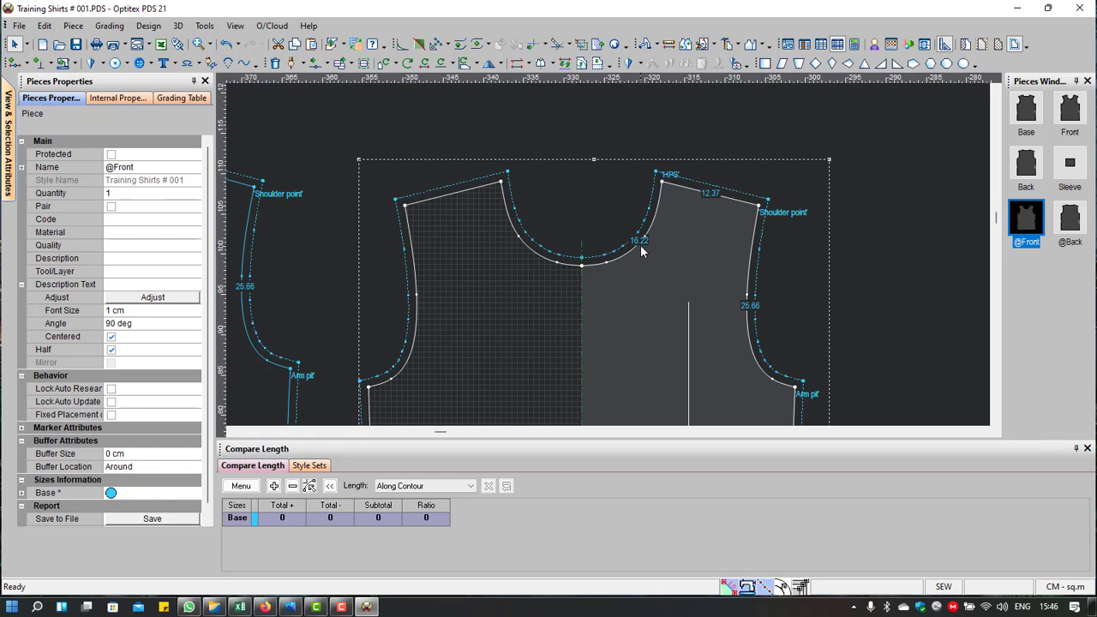
scroll(640, 244, down, 2)
scroll(574, 264, down, 1)
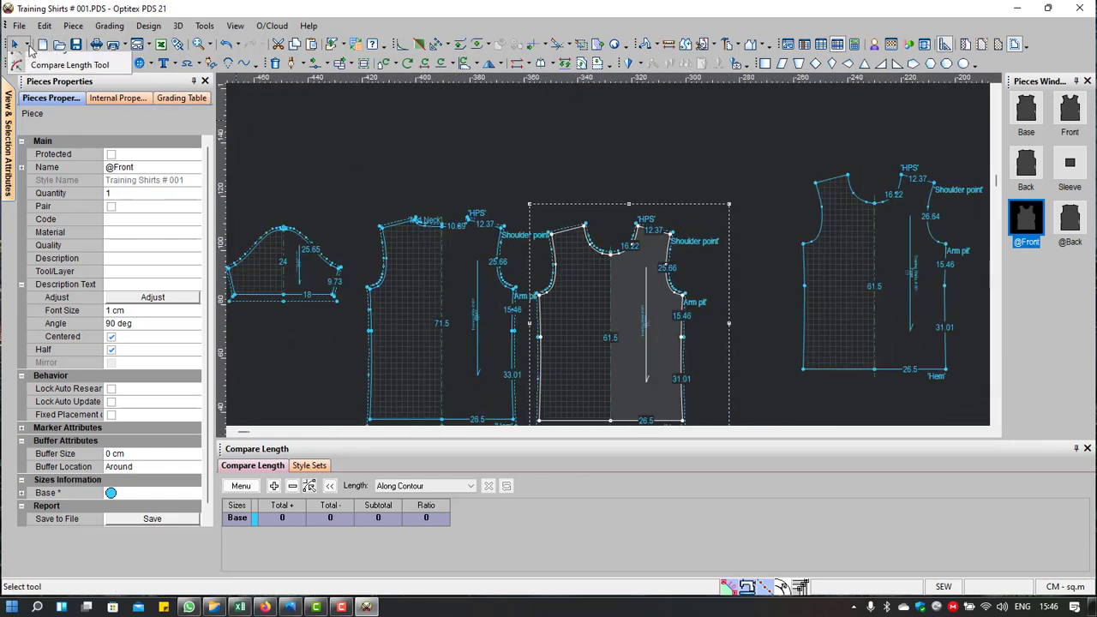
click(28, 45)
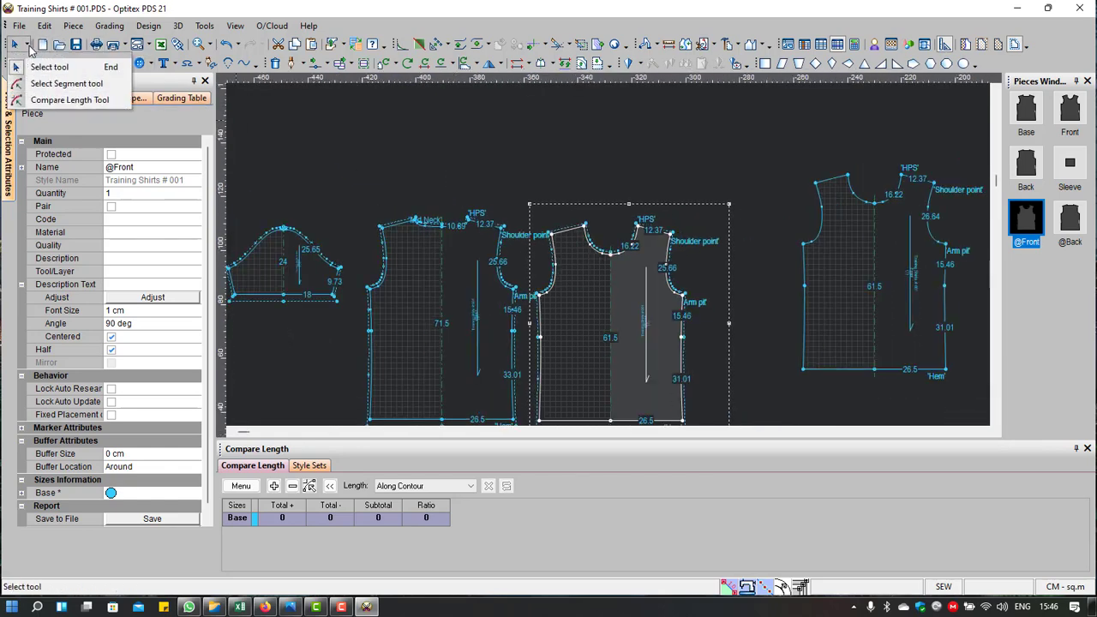
Step: With the Compare Length tool, add the back neckline length 10.89
click(70, 100)
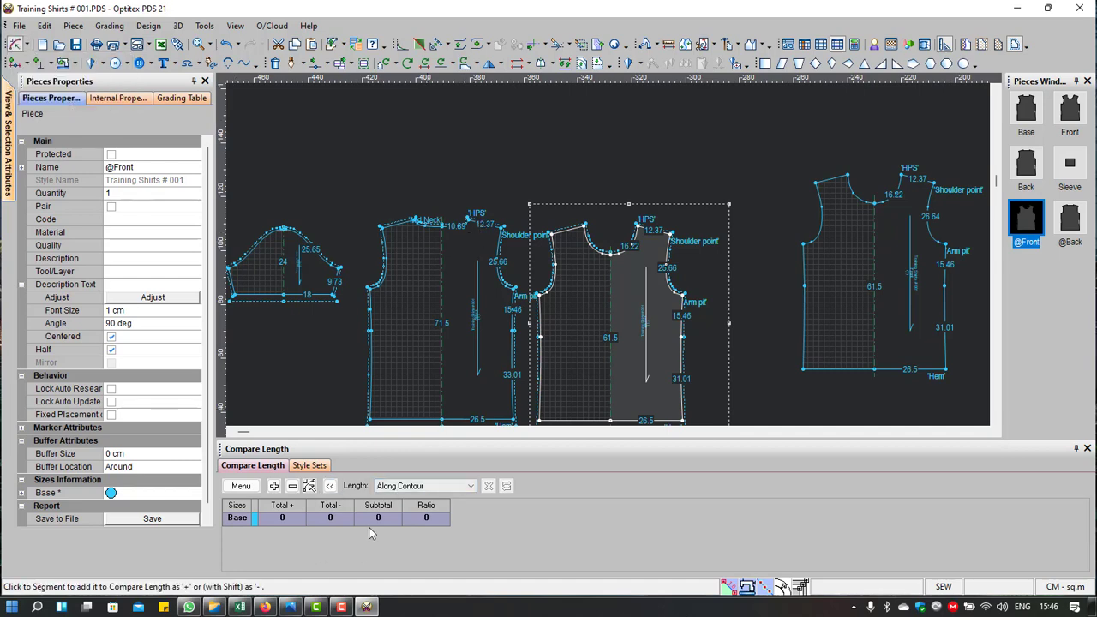
scroll(606, 253, up, 2)
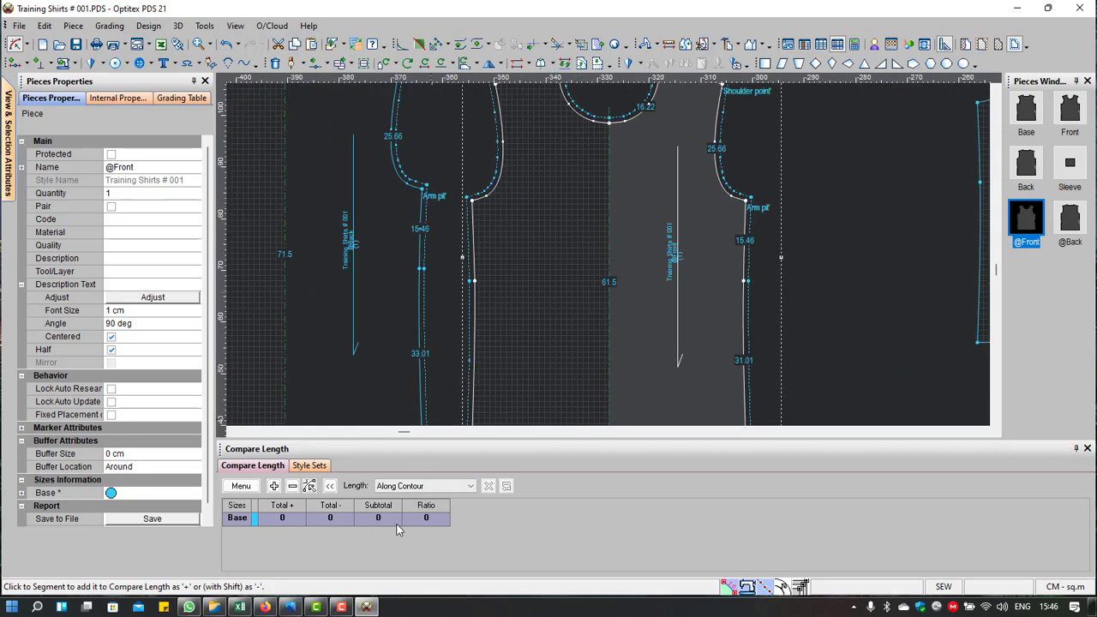
scroll(546, 101, down, 3)
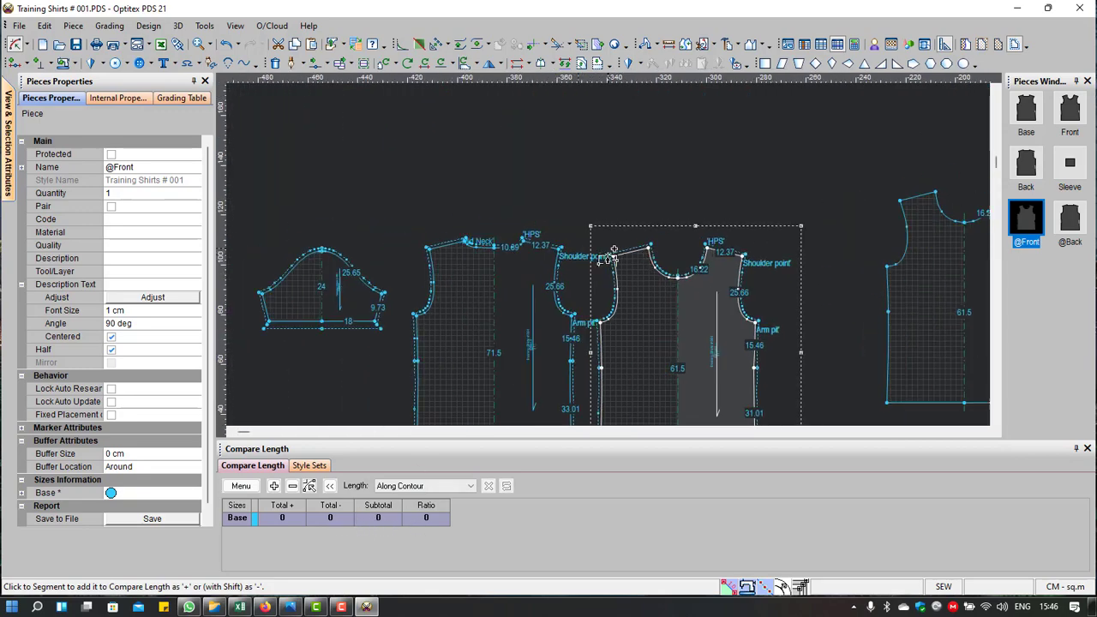
scroll(595, 262, up, 3)
scroll(594, 257, up, 2)
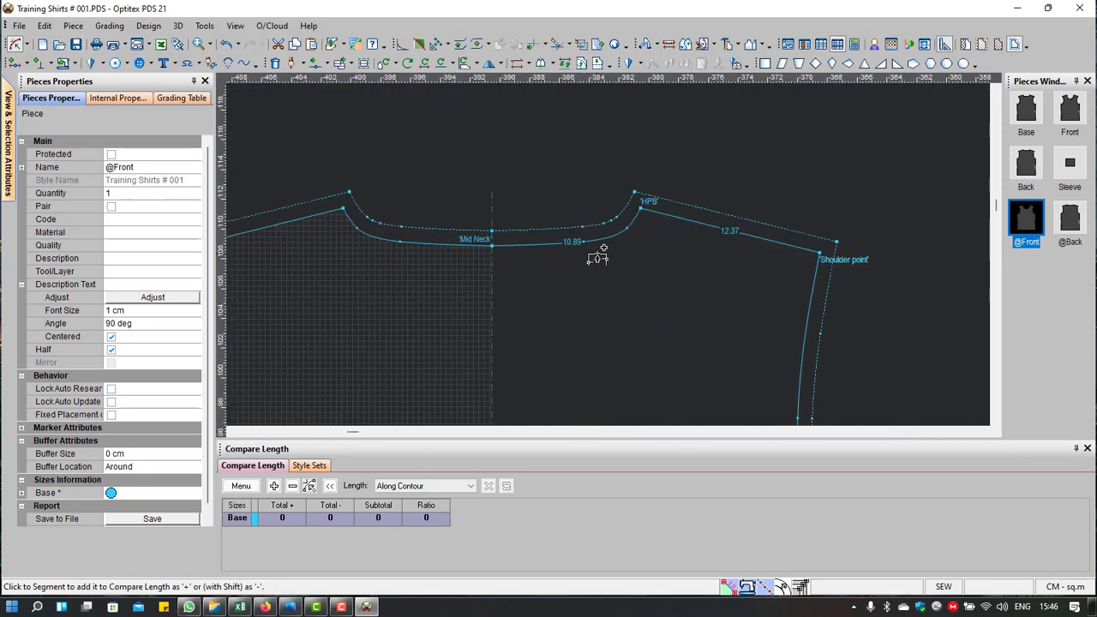
click(551, 239)
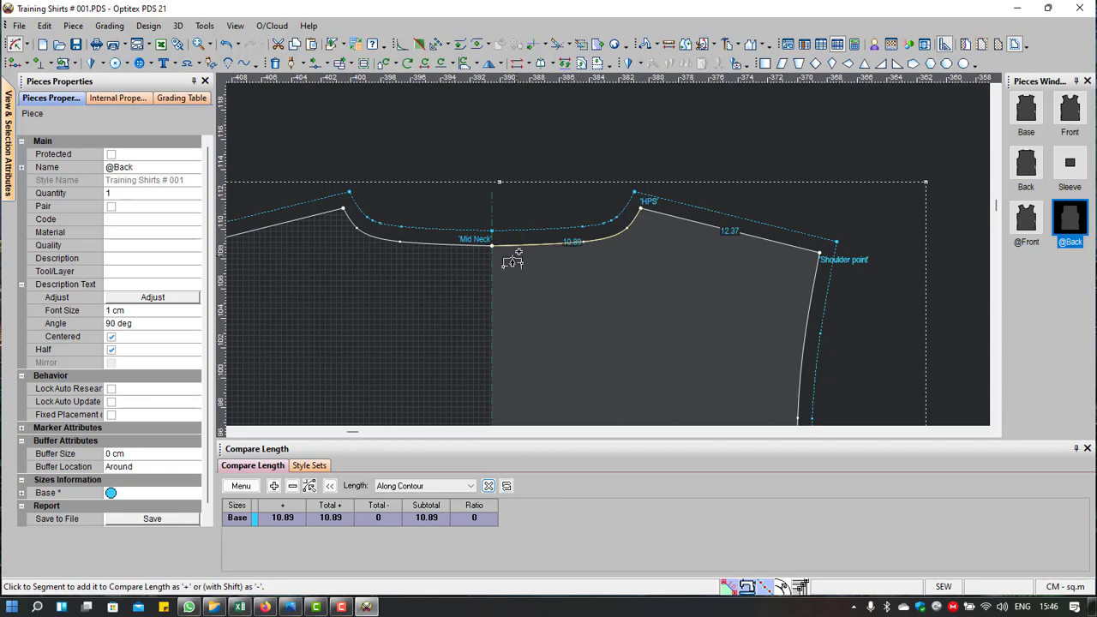
Step: Add the front neckline length 16.22 for a 27.11 total, then undo the last back-piece change
scroll(780, 306, down, 3)
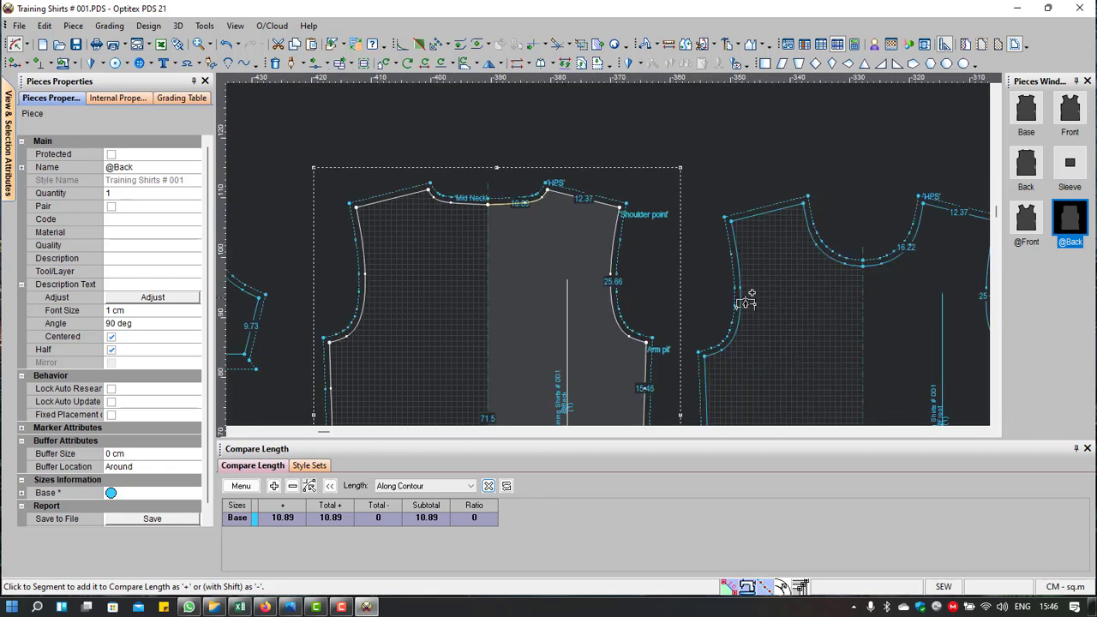
middle_drag(668, 257, 587, 306)
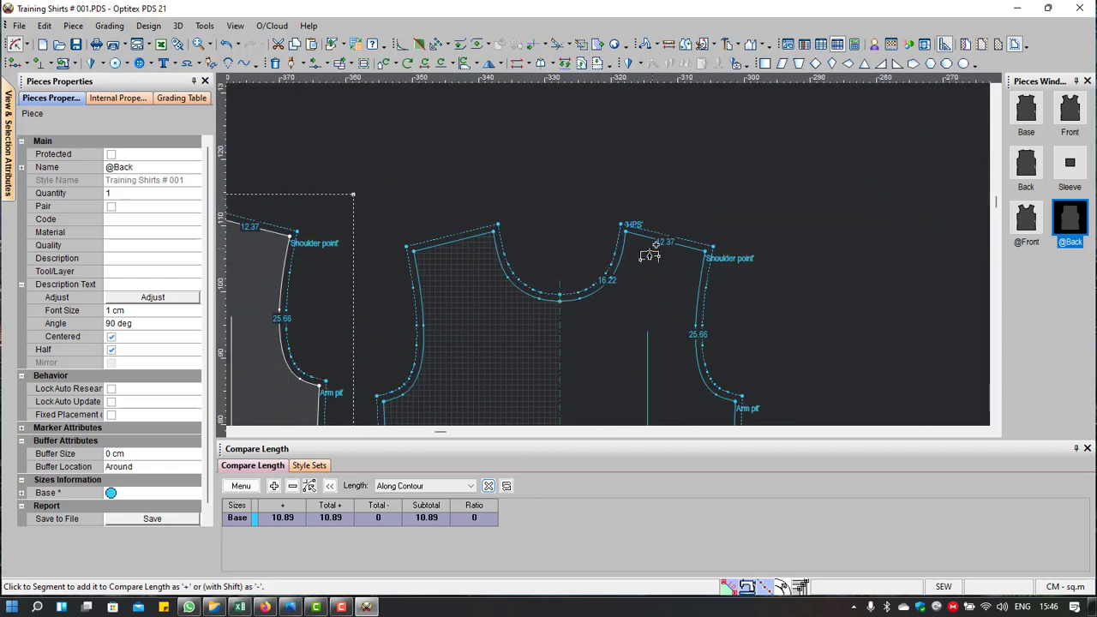
scroll(607, 250, up, 2)
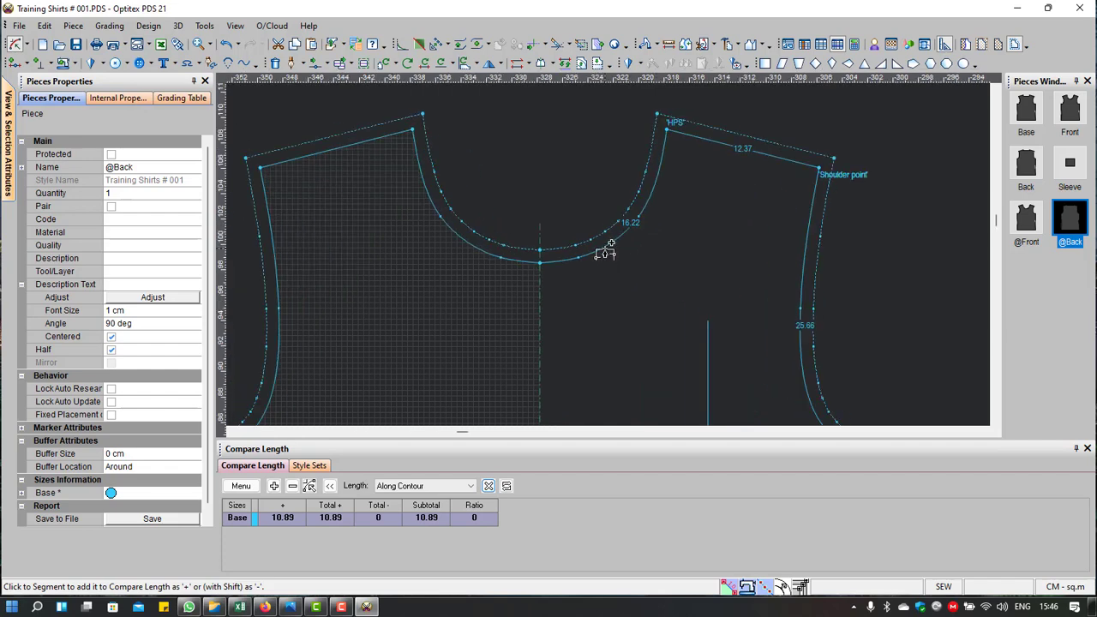
click(608, 247)
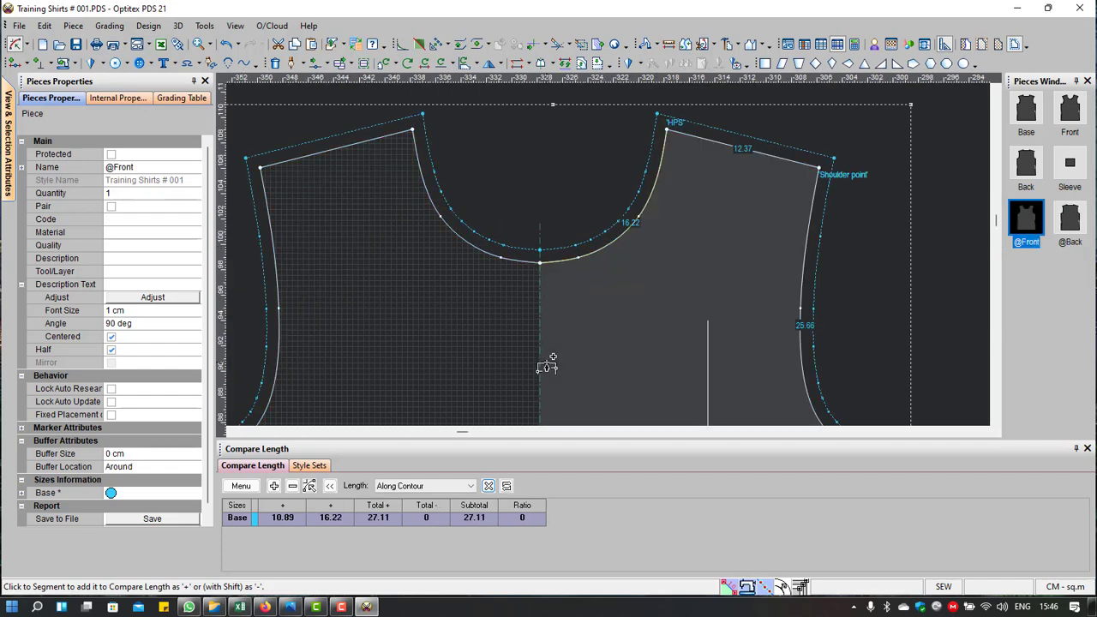
click(294, 517)
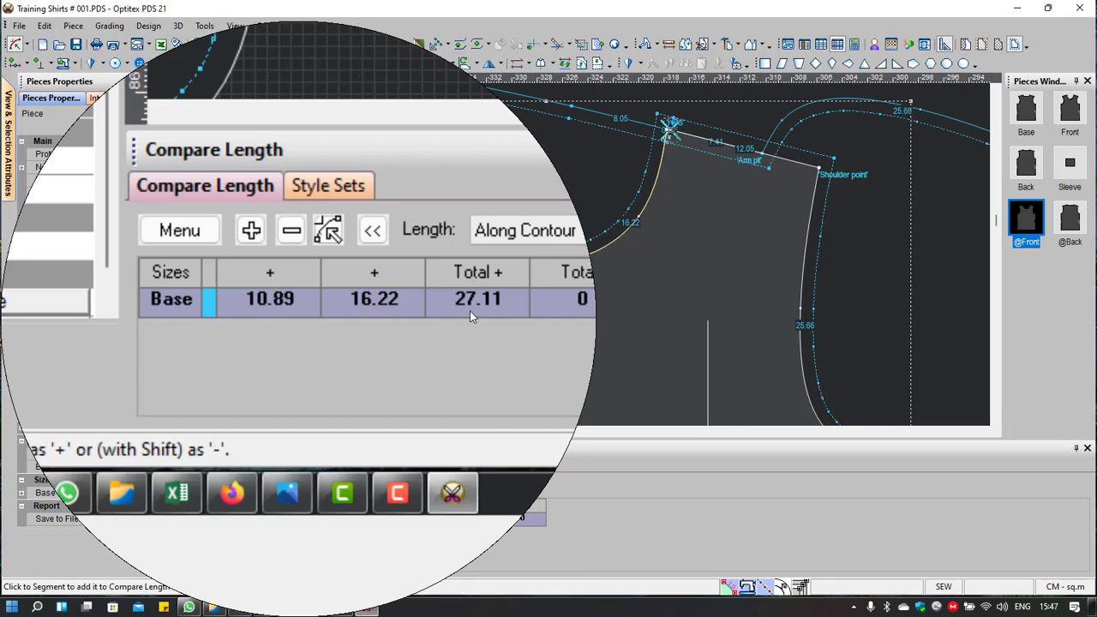
scroll(608, 326, down, 2)
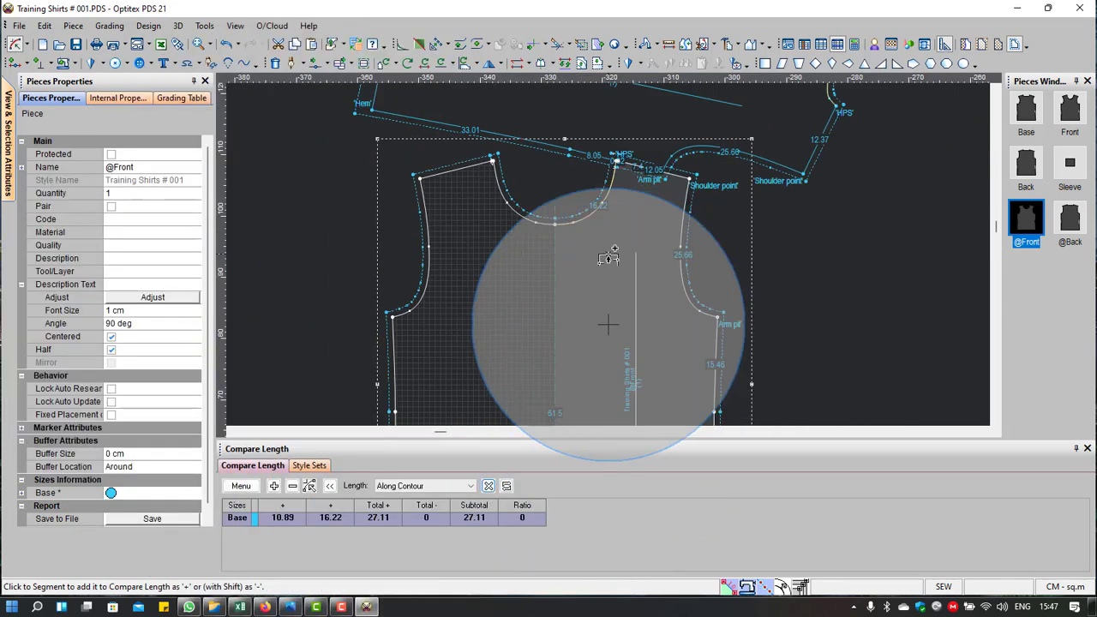
scroll(609, 249, down, 1)
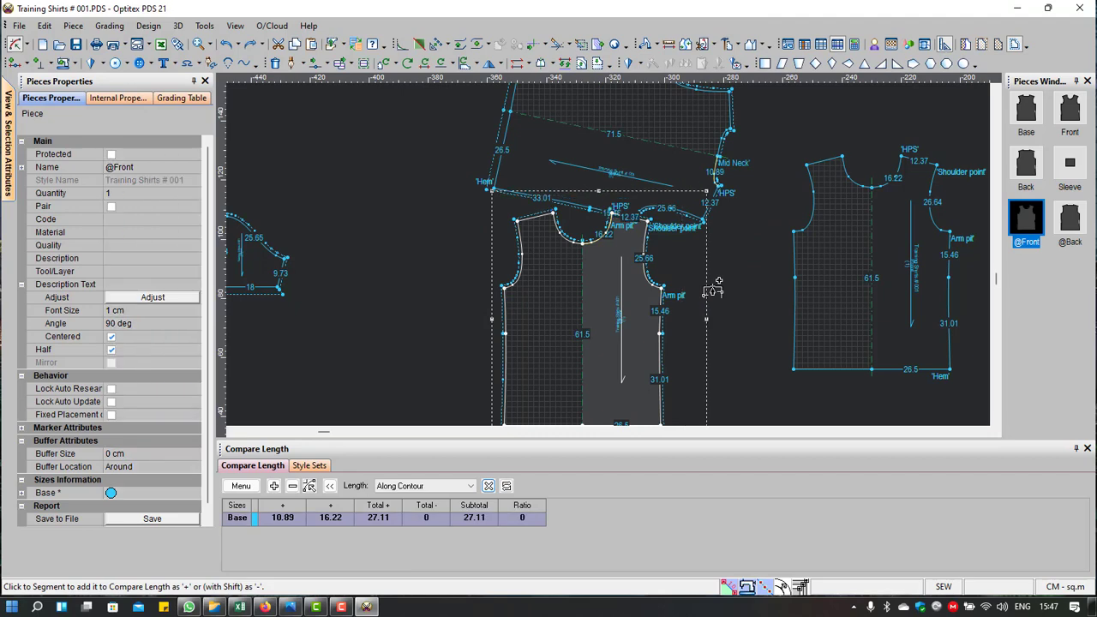
key(ctrl+z)
Step: Switch back to the Select tool, then start a New Piece > Rectangle from the canvas menu
right_click(704, 147)
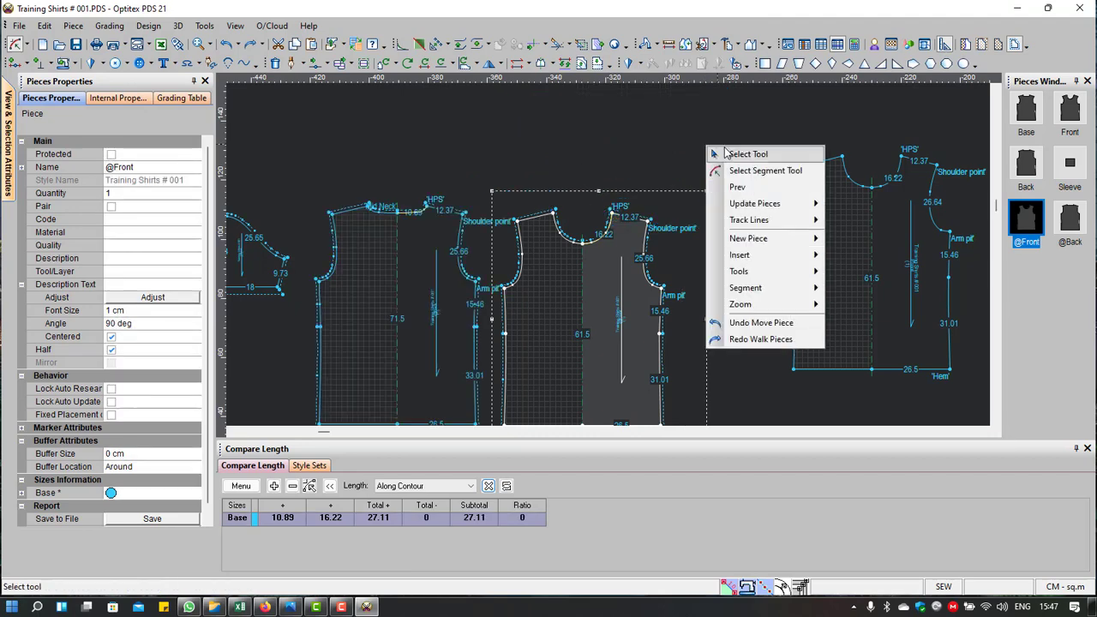
click(728, 152)
scroll(614, 275, up, 1)
scroll(613, 273, up, 1)
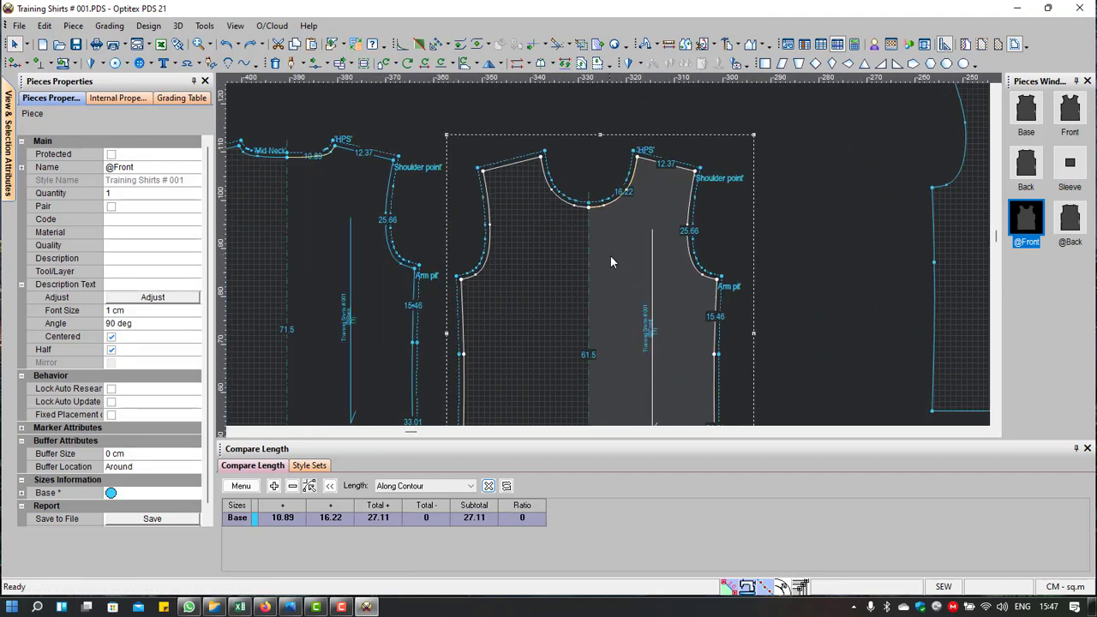
scroll(610, 250, down, 2)
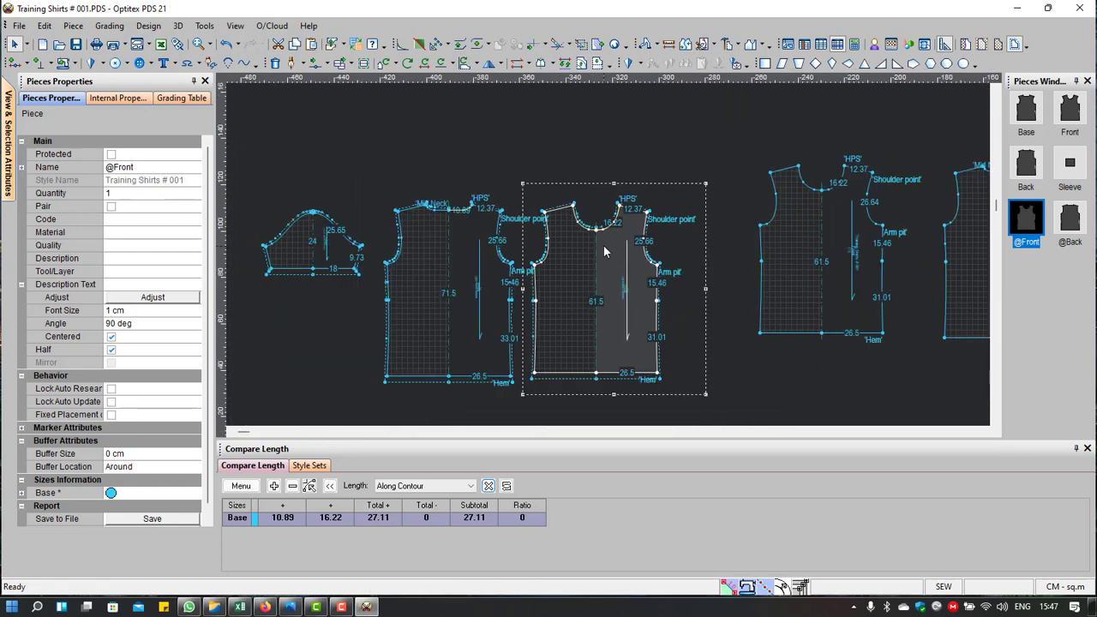
scroll(604, 246, up, 1)
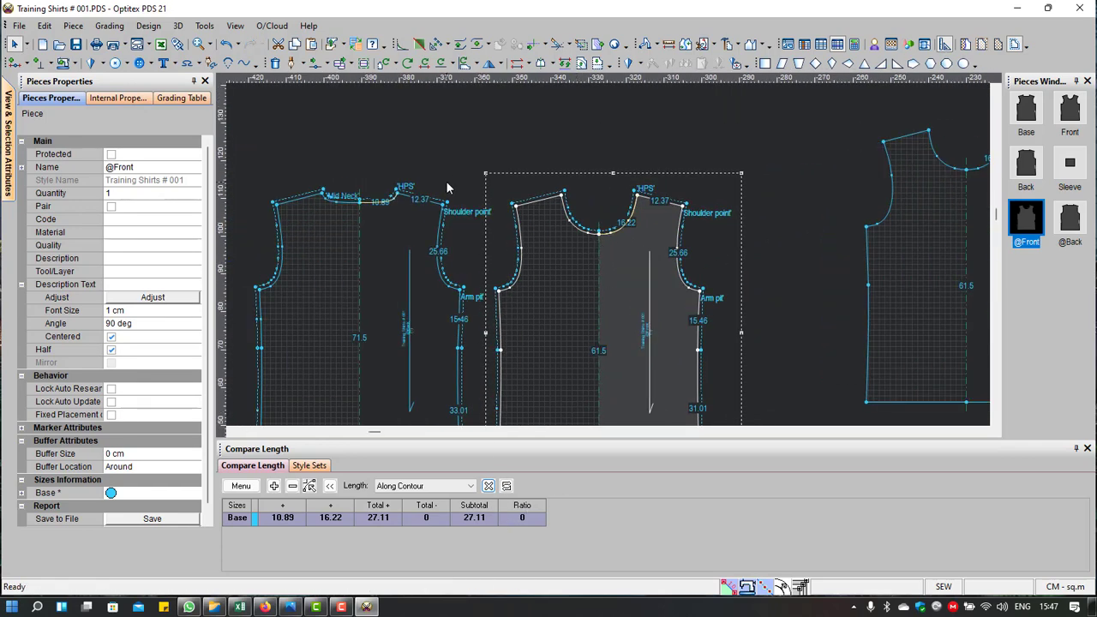
right_click(500, 113)
mouse_move(545, 209)
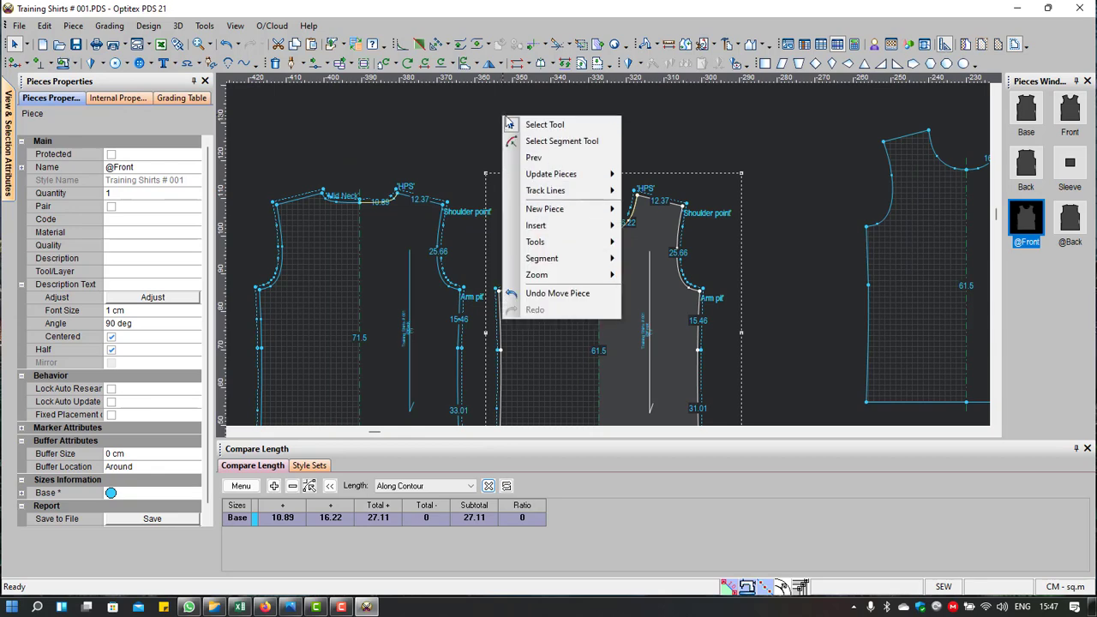
click(689, 216)
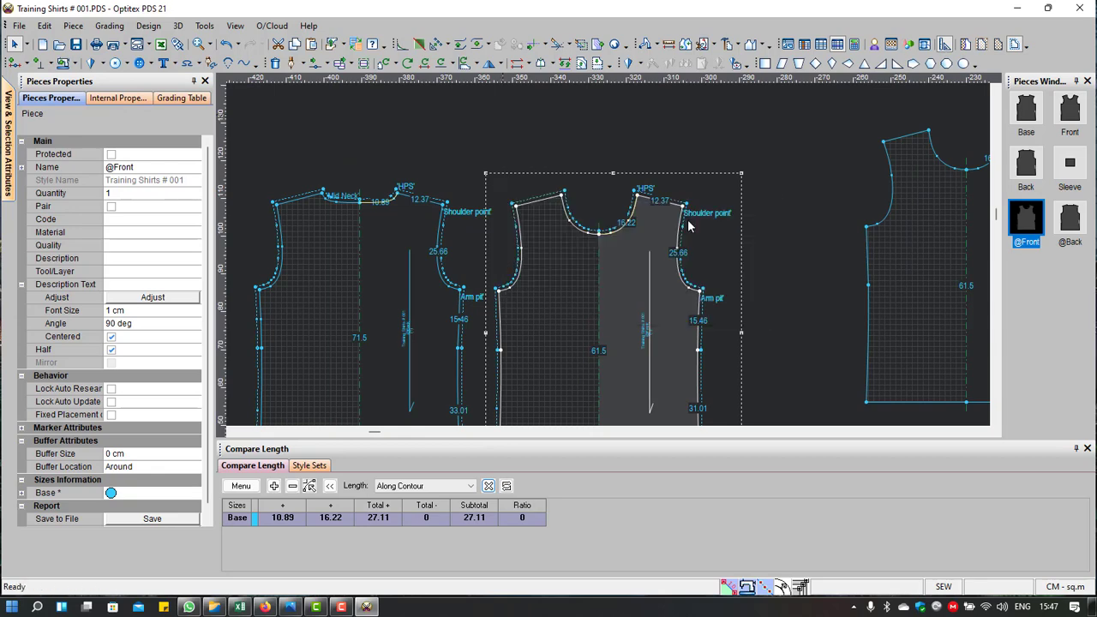
Step: Create a rectangular piece named Neck Rib with width 27.11 and length 3
double_click(470, 282)
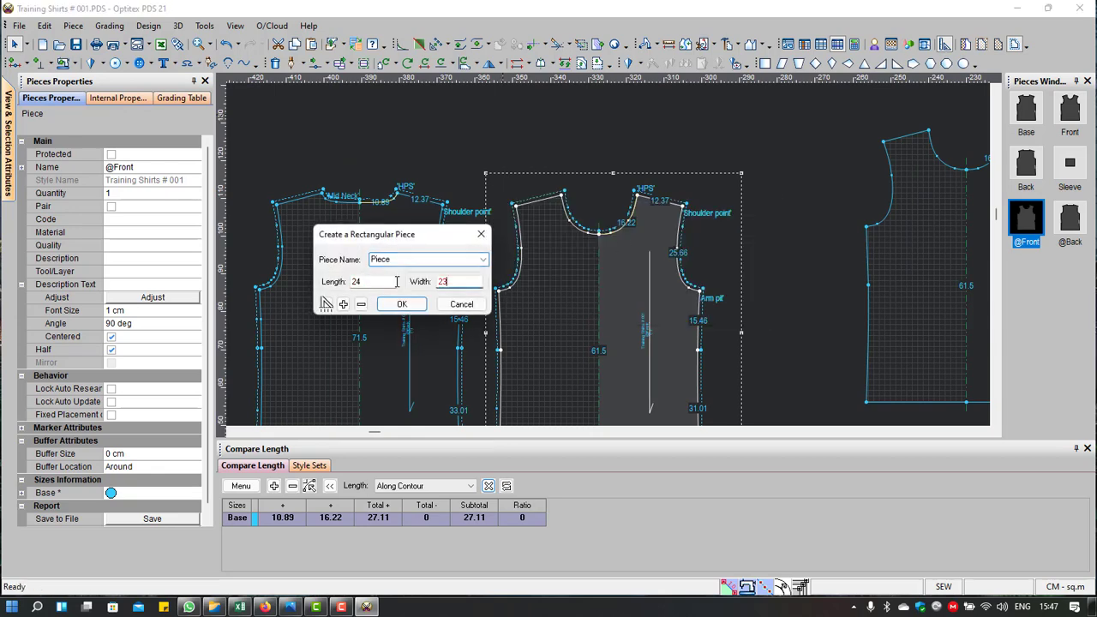
text(7.11)
double_click(380, 281)
text(3)
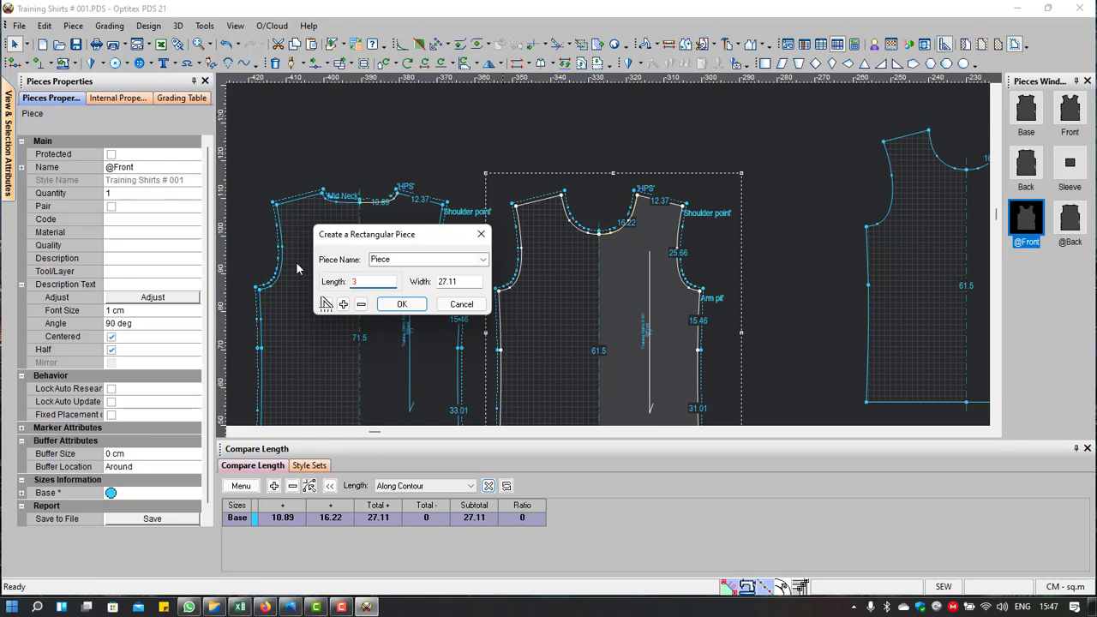
double_click(412, 261)
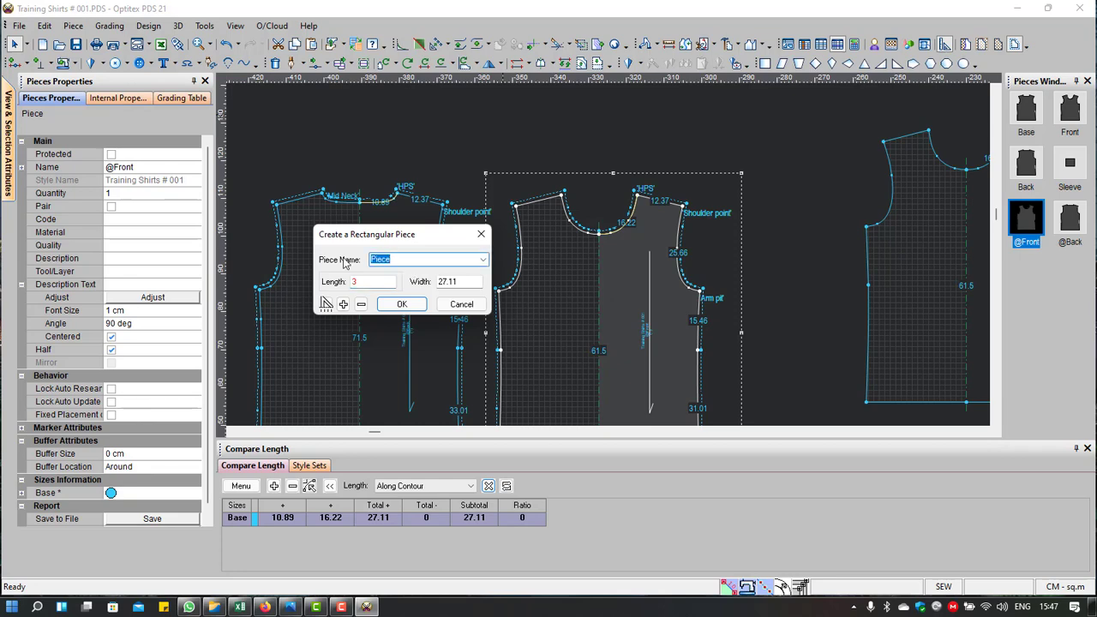
text(Neck Rib)
click(418, 307)
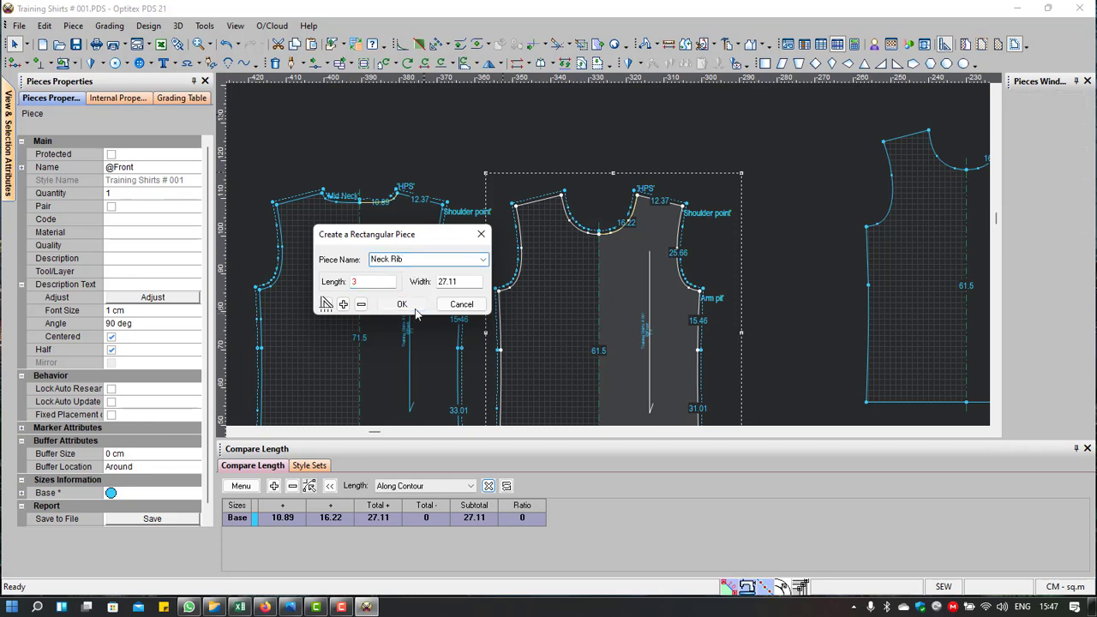
scroll(436, 313, down, 3)
scroll(249, 321, up, 3)
Step: Move the Neck Rib toward the bodice neckline and set its label angle to 0 deg
scroll(563, 247, up, 2)
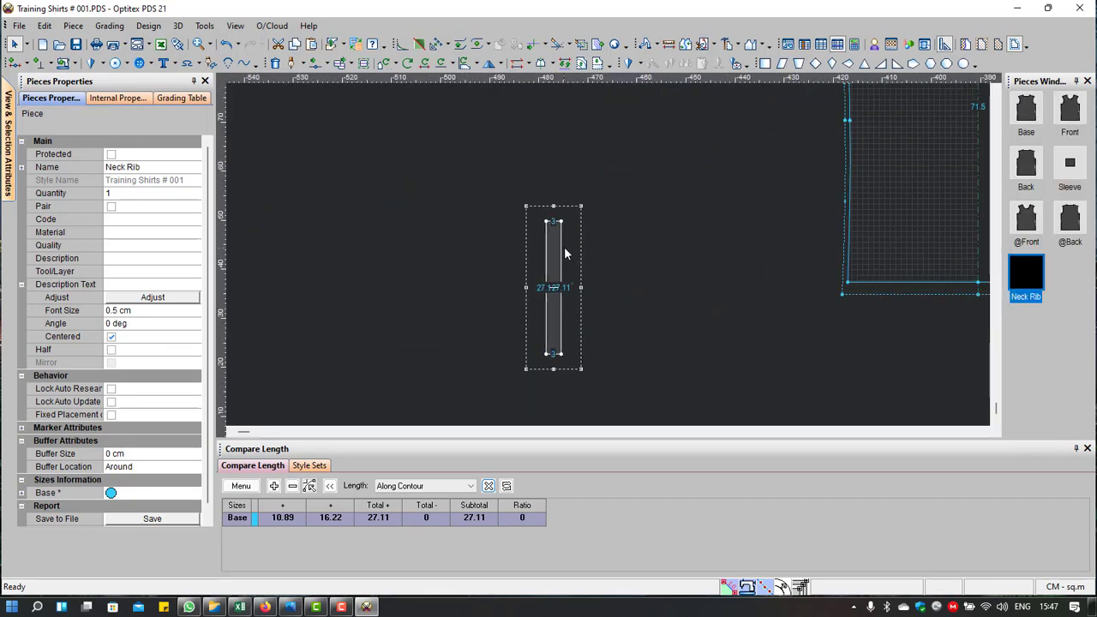
mouse_move(549, 255)
mouse_down()
mouse_move(651, 221)
mouse_move(656, 197)
mouse_up()
scroll(724, 205, down, 2)
scroll(634, 218, up, 1)
scroll(652, 221, up, 1)
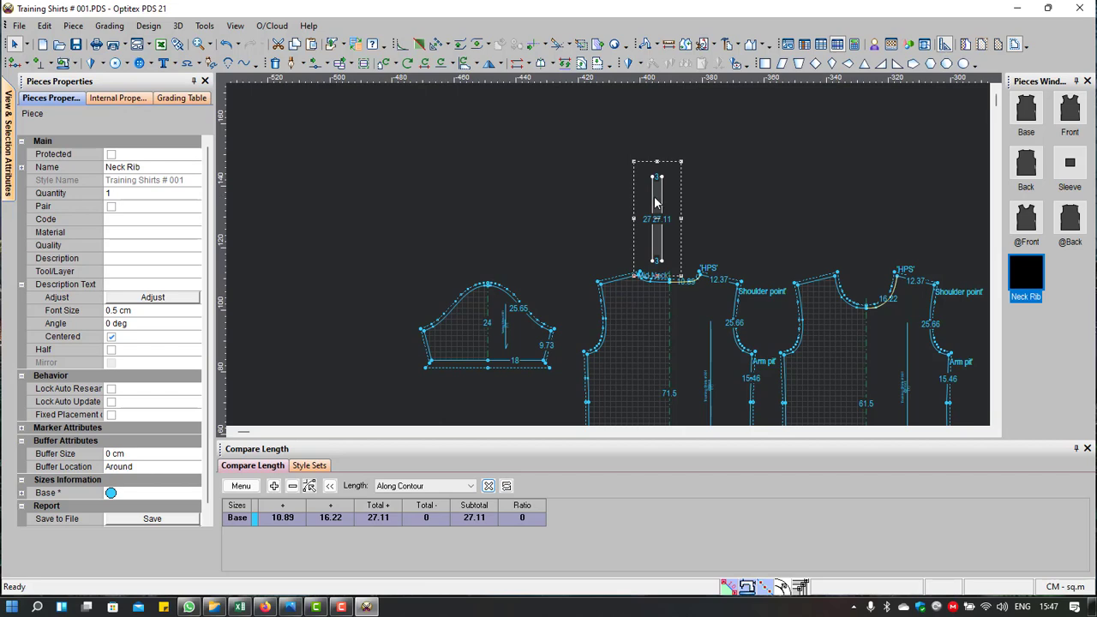
scroll(610, 262, up, 1)
scroll(610, 262, up, 2)
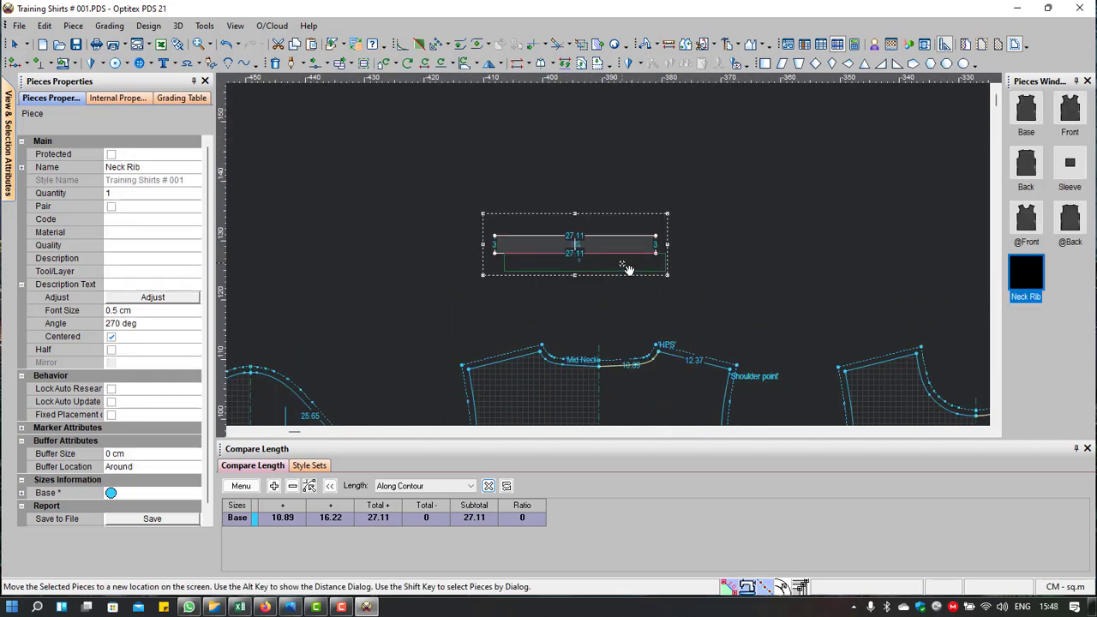
scroll(625, 262, up, 1)
scroll(626, 262, up, 1)
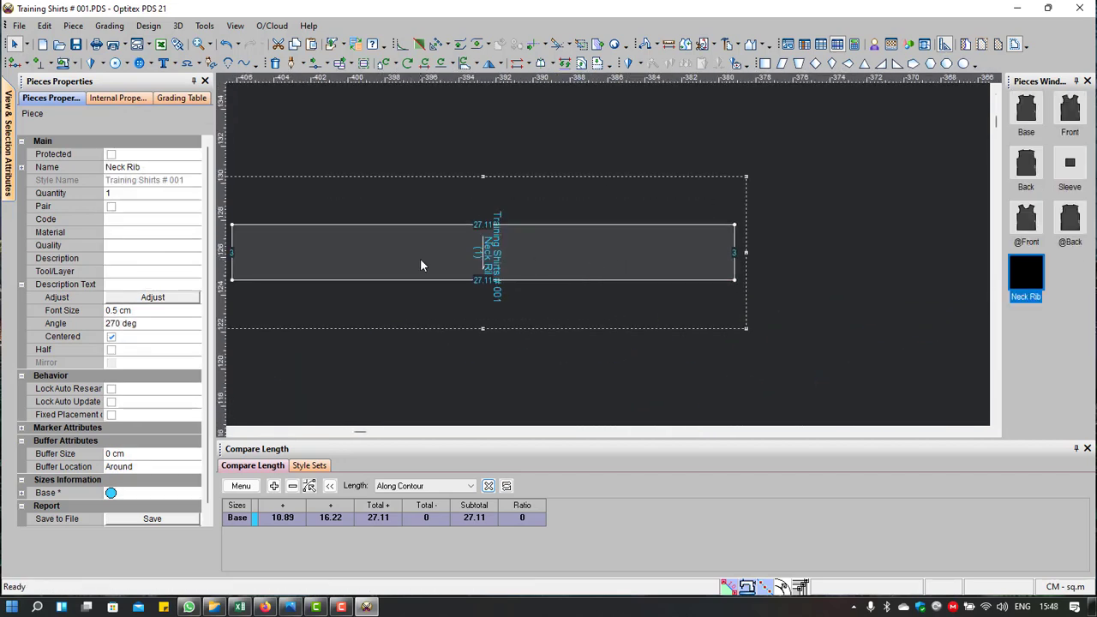
click(149, 323)
text(0)
key(Return)
Step: Centre the Neck Rib above the front neckline and box-select its right-edge points
scroll(550, 291, down, 2)
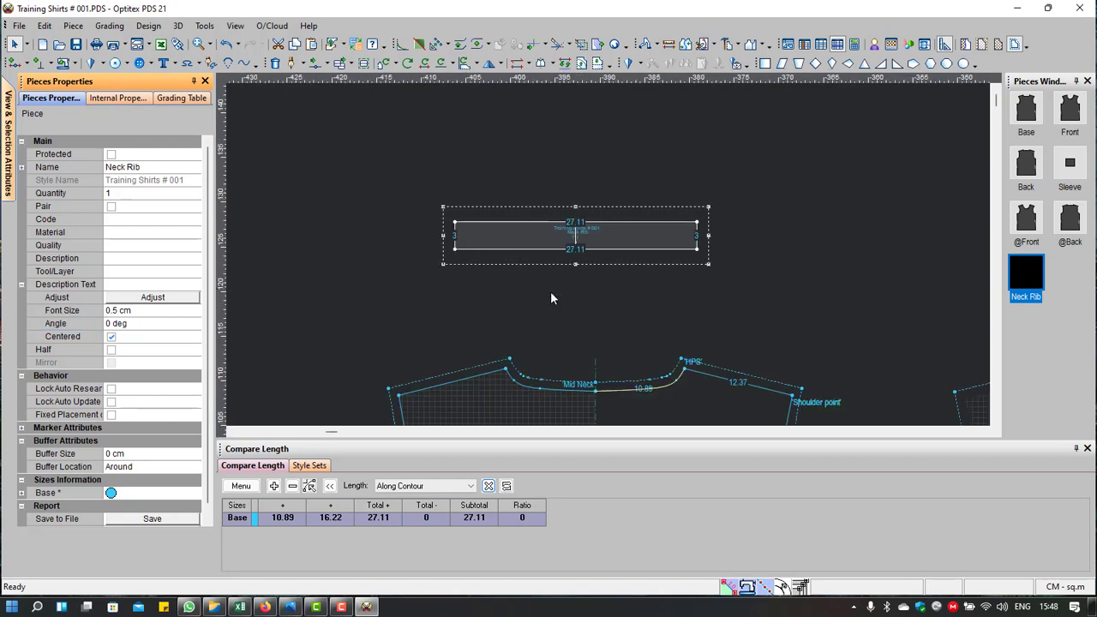
scroll(613, 253, up, 1)
drag(607, 249, 621, 264)
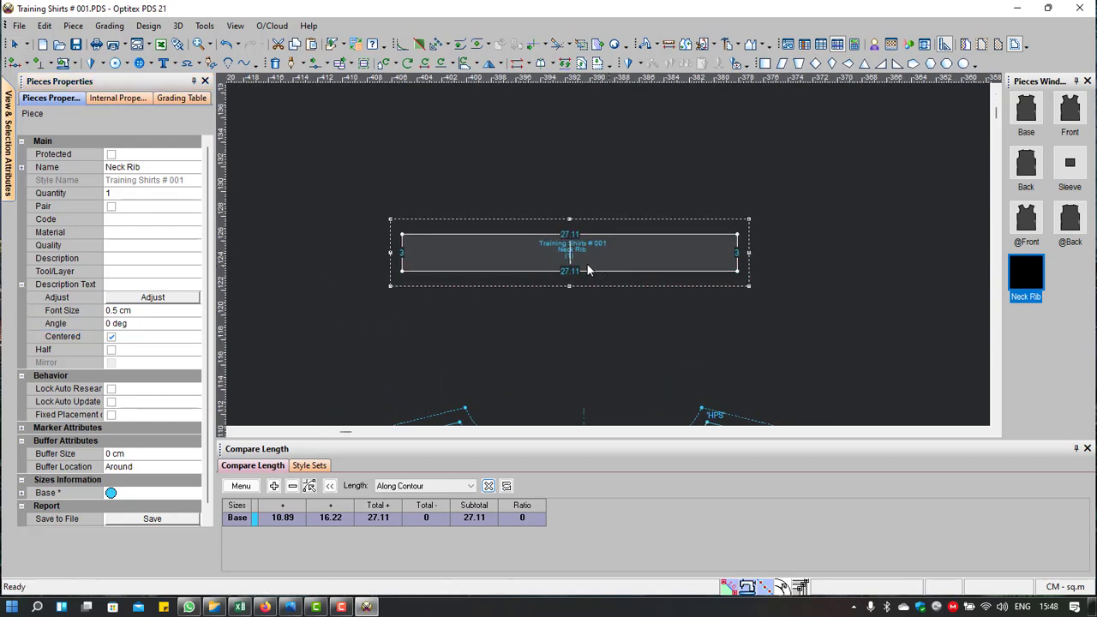
scroll(585, 245, down, 2)
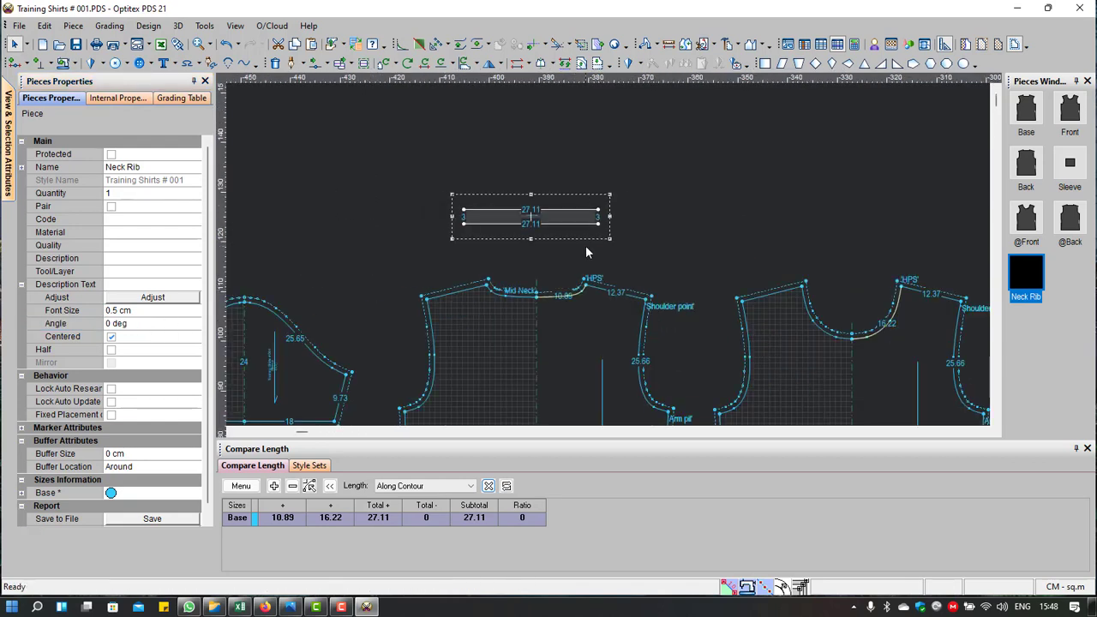
drag(560, 217, 587, 276)
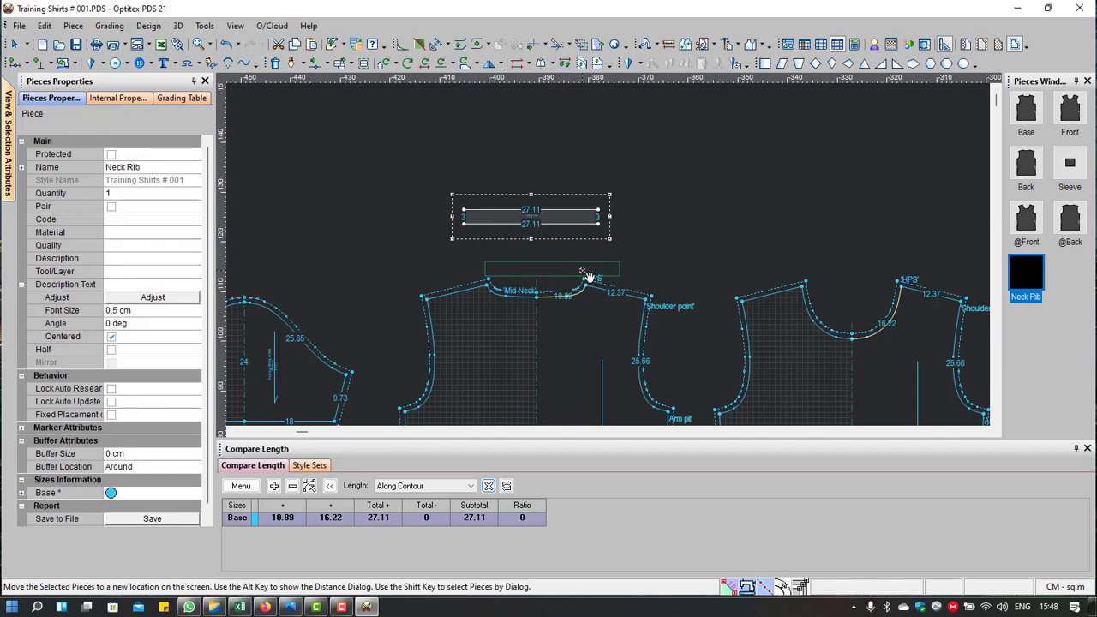
scroll(588, 275, up, 3)
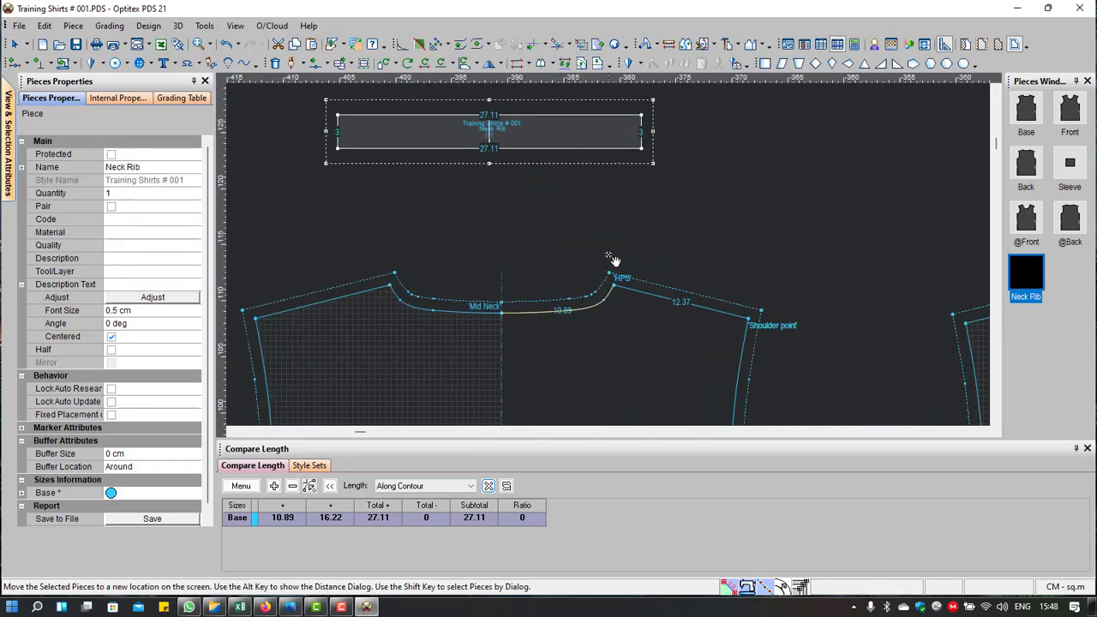
mouse_move(587, 276)
mouse_down()
mouse_move(583, 158)
mouse_move(597, 247)
mouse_up()
scroll(583, 159, down, 1)
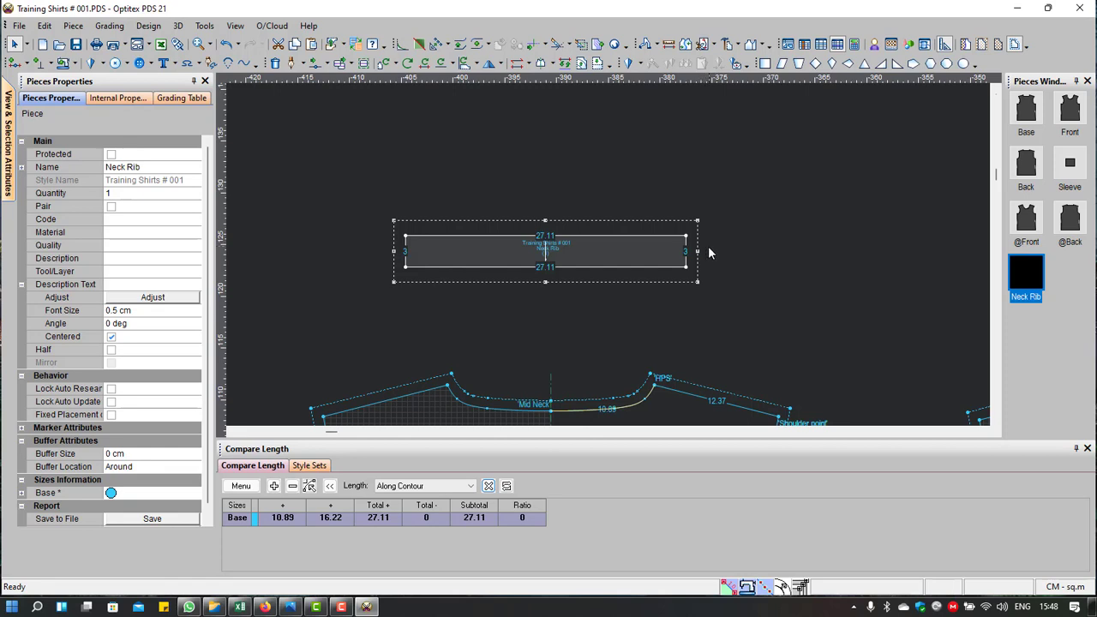
drag(713, 207, 677, 283)
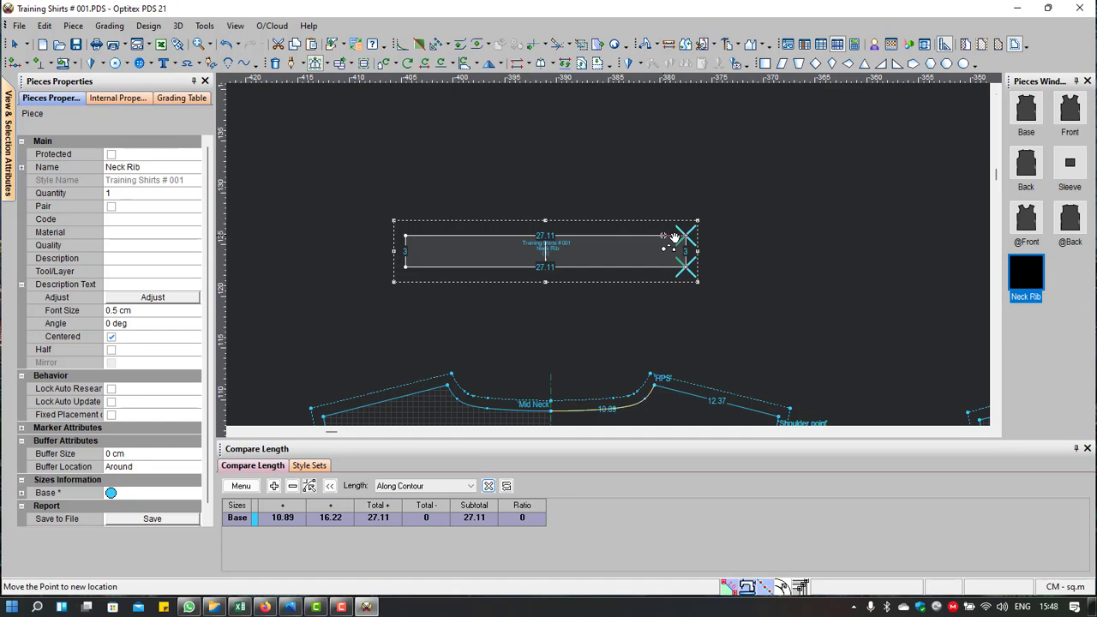
Step: Scale the Neck Rib's width down to 24.5, keeping its 3 height
right_click(705, 190)
click(724, 199)
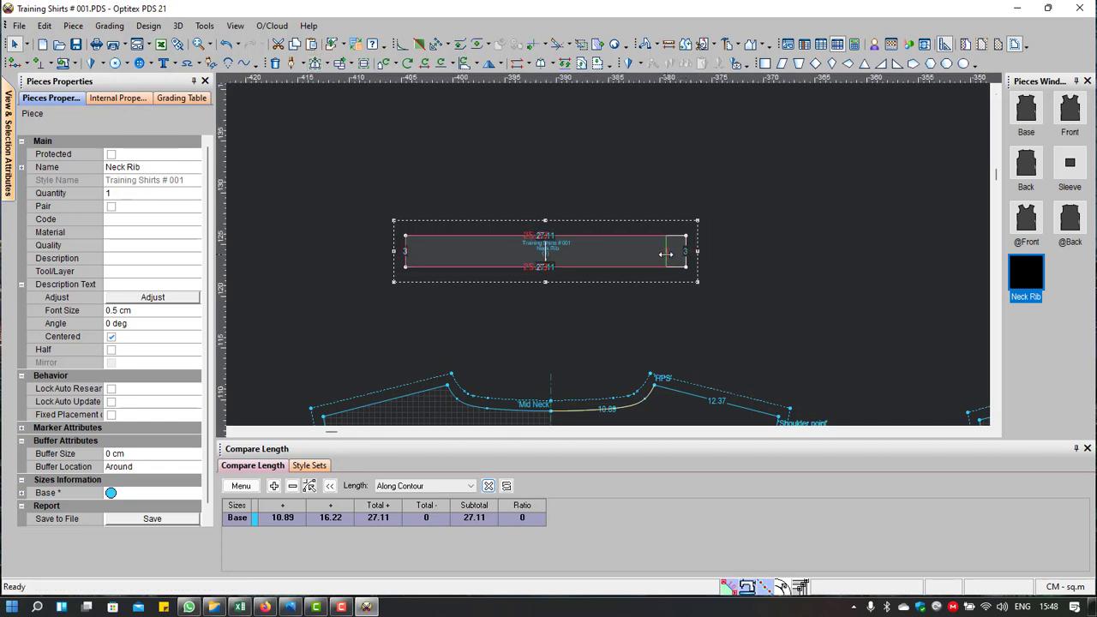
drag(699, 252, 678, 252)
drag(539, 332, 480, 328)
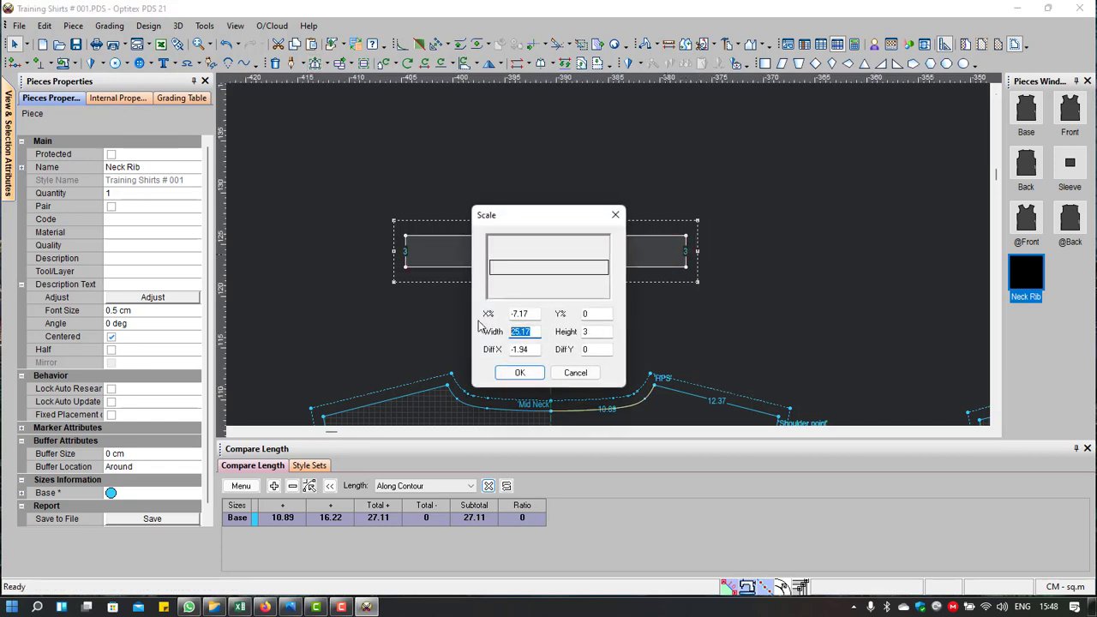
text(2)
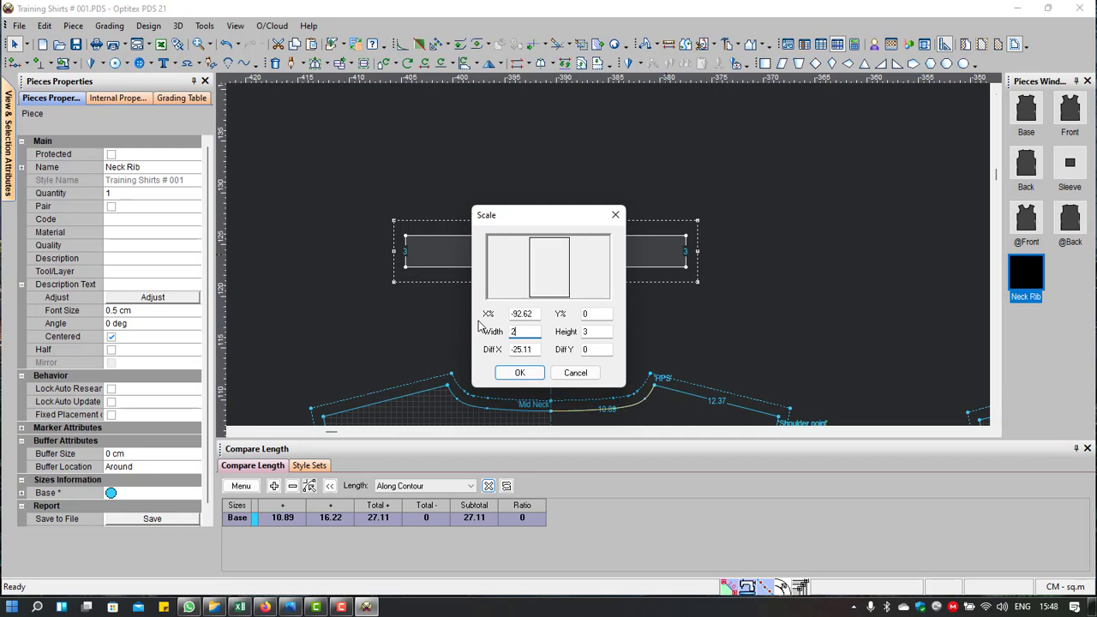
text(4.5)
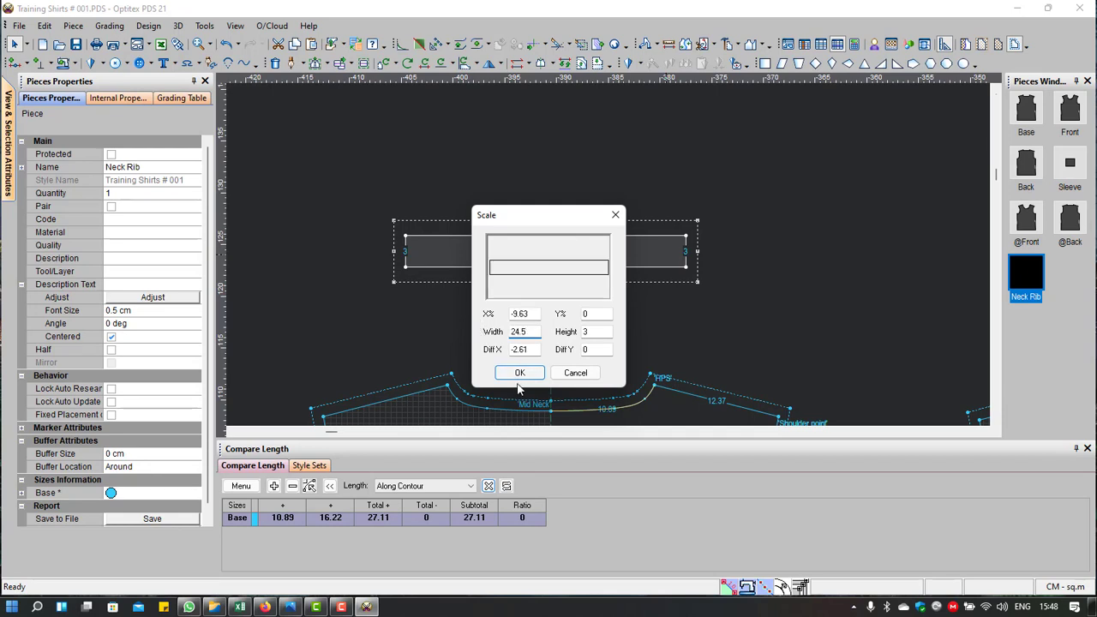
click(521, 373)
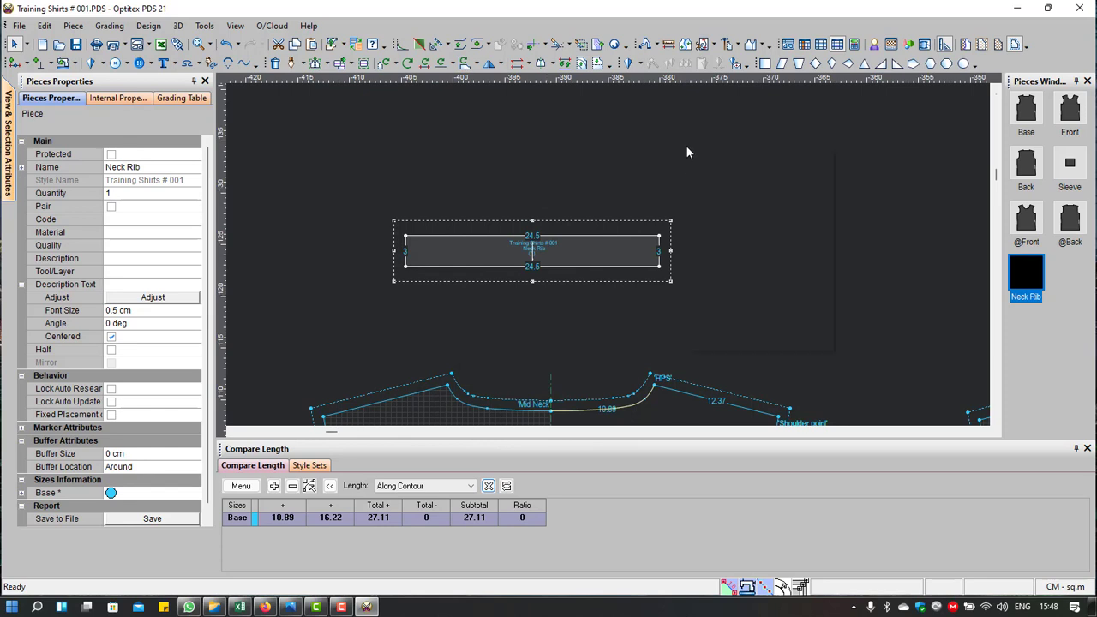
Step: Try moving the Neck Rib toward the neckline, then return it to its original spot
right_click(686, 144)
click(698, 152)
drag(601, 258, 645, 366)
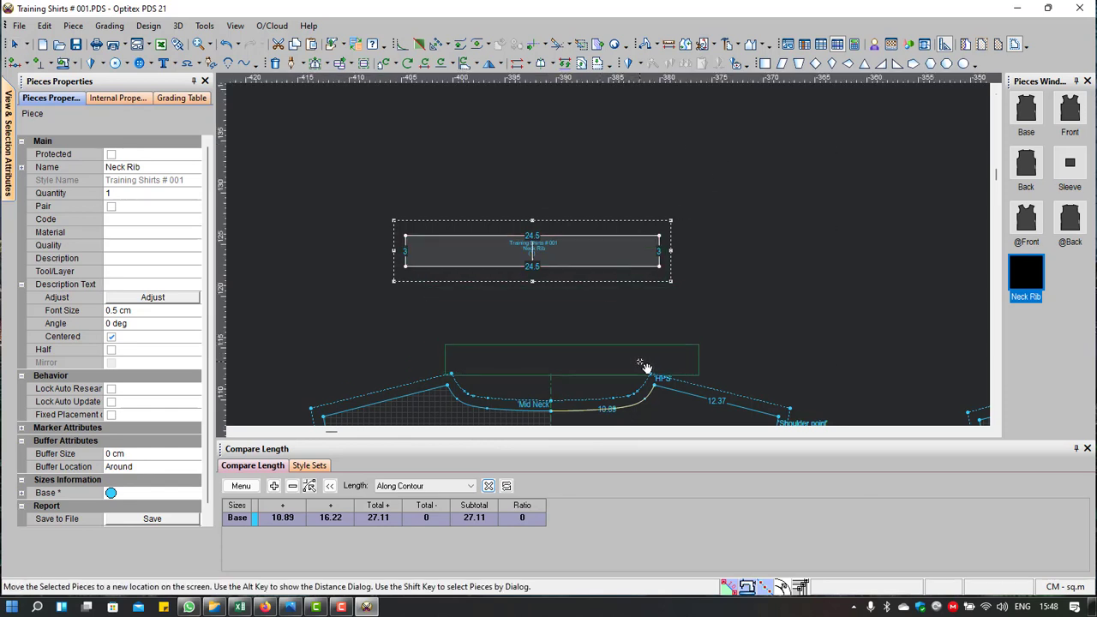
drag(644, 366, 600, 257)
scroll(599, 257, up, 1)
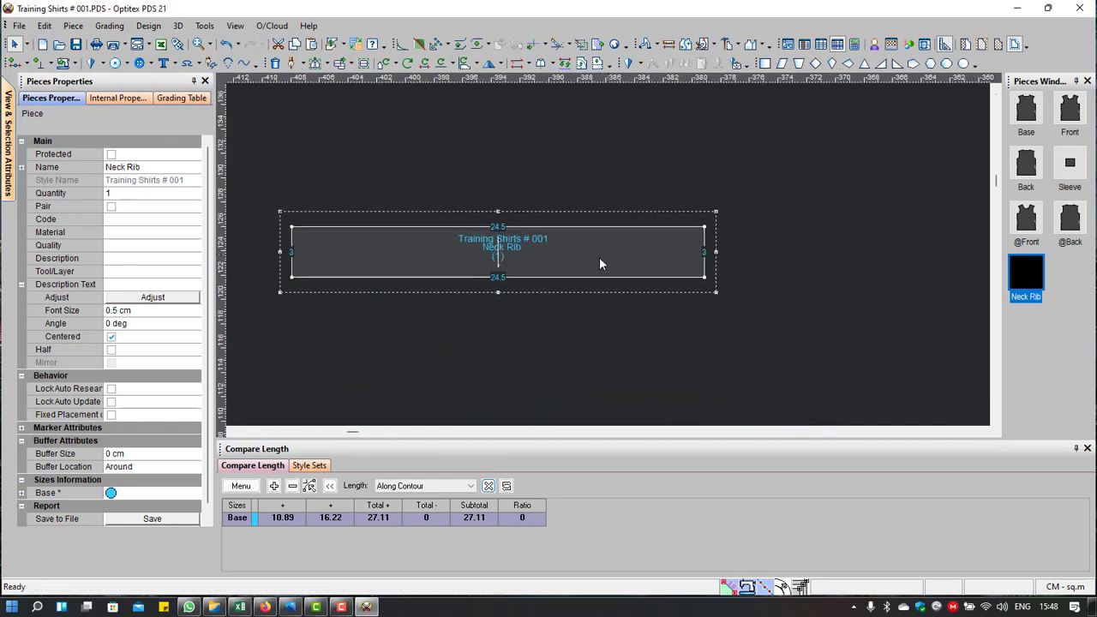
scroll(598, 257, up, 1)
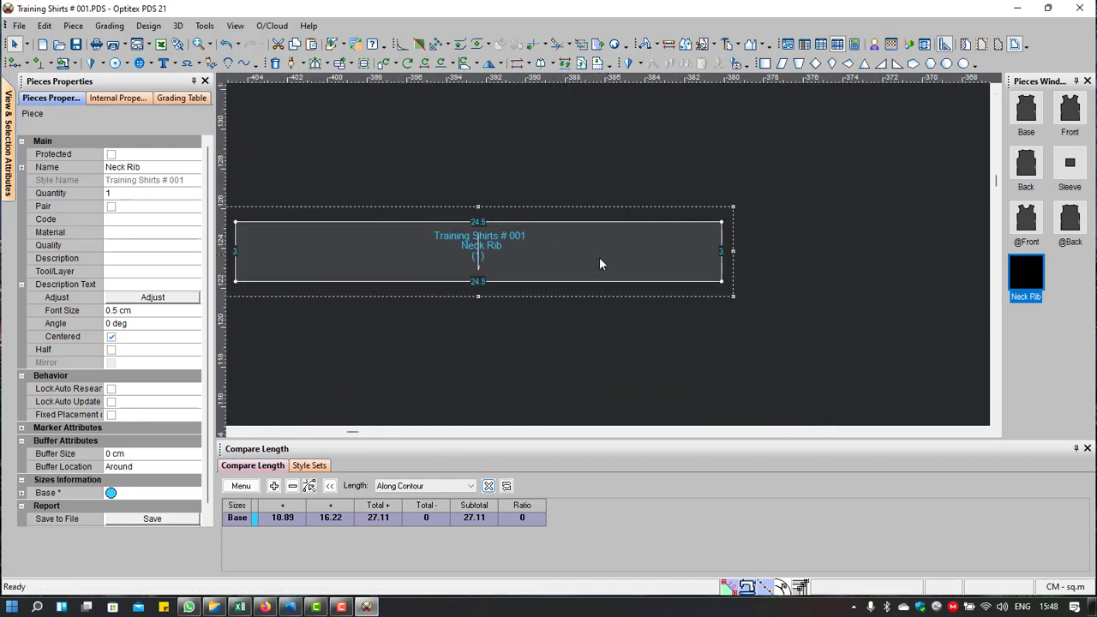
Step: Nudge the 24.5 by 3 Neck Rib slightly right, still above the front neckline
scroll(599, 257, down, 2)
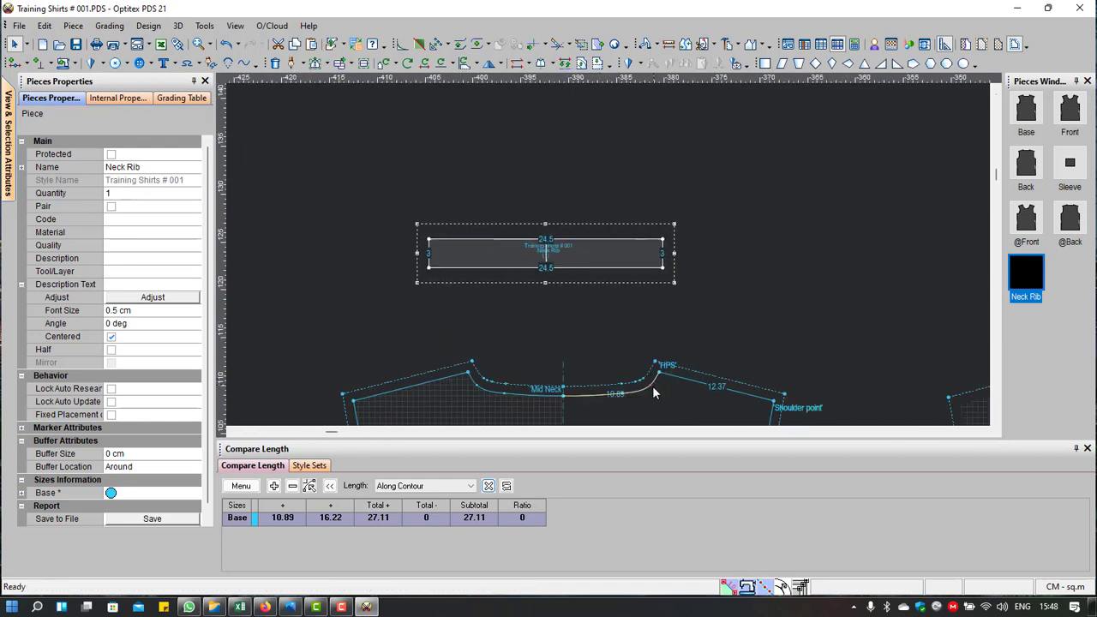
scroll(610, 391, down, 2)
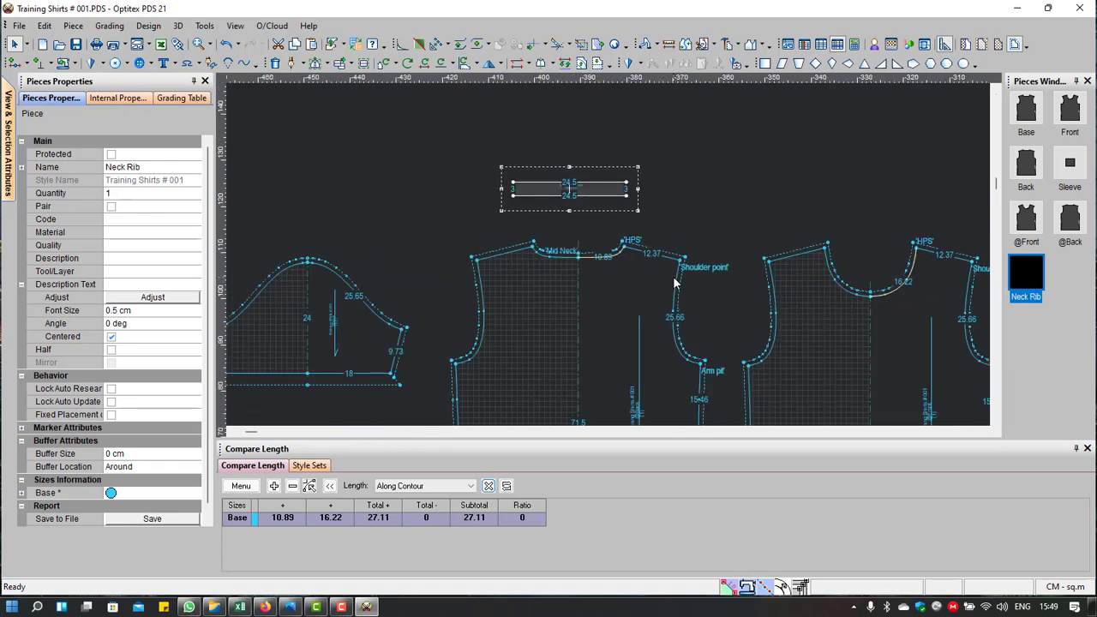
scroll(608, 253, up, 2)
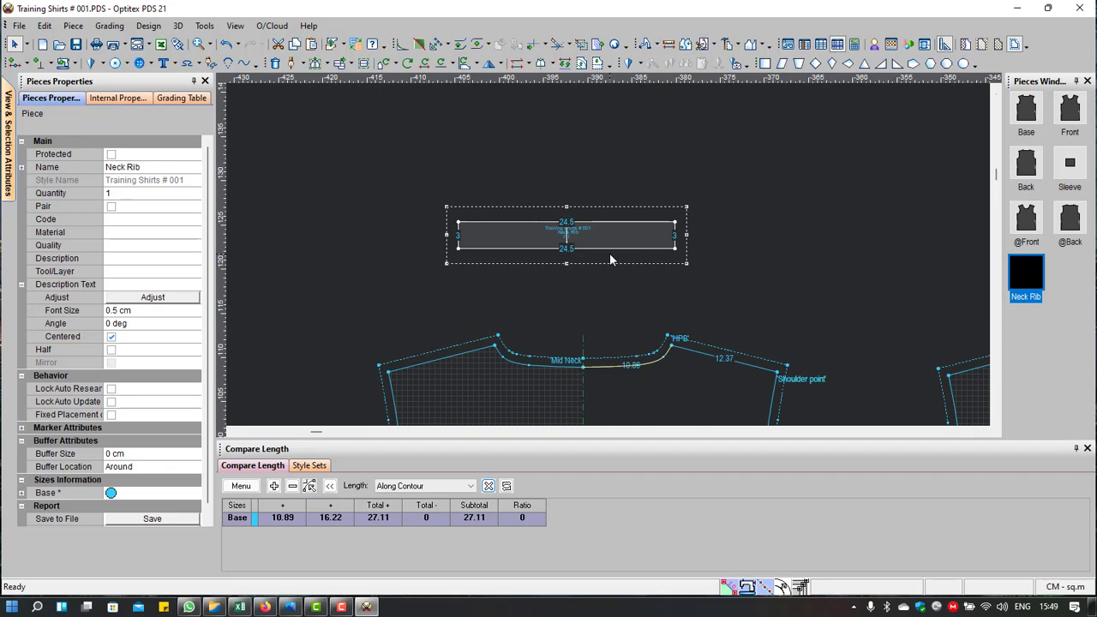
scroll(611, 245, up, 1)
drag(582, 251, 621, 257)
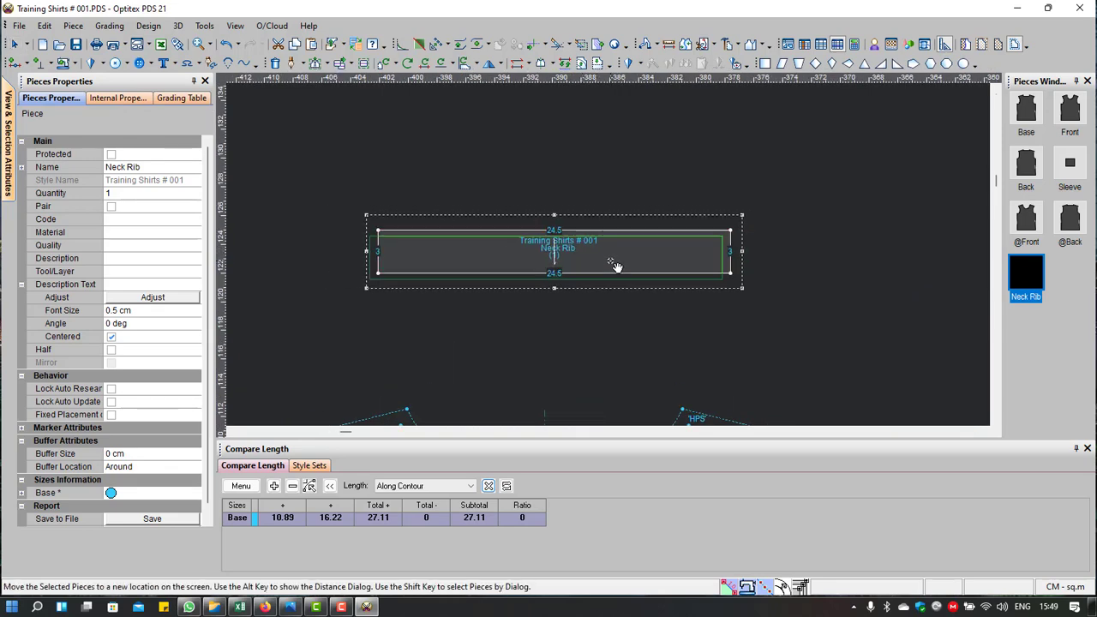
scroll(618, 264, down, 2)
scroll(607, 254, up, 1)
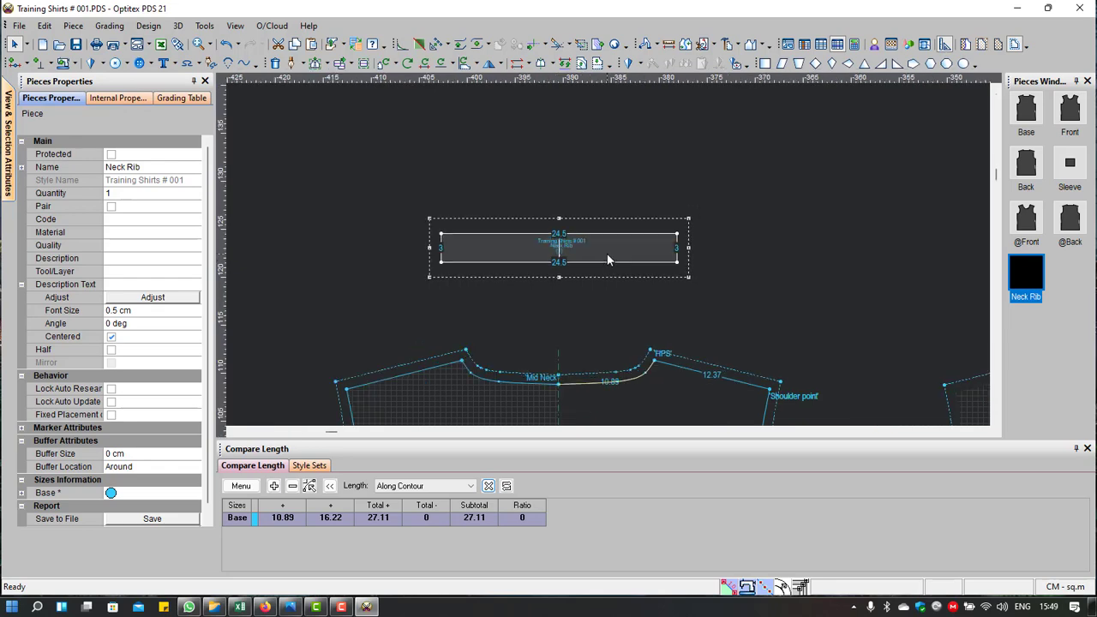
scroll(606, 254, up, 1)
scroll(606, 253, up, 1)
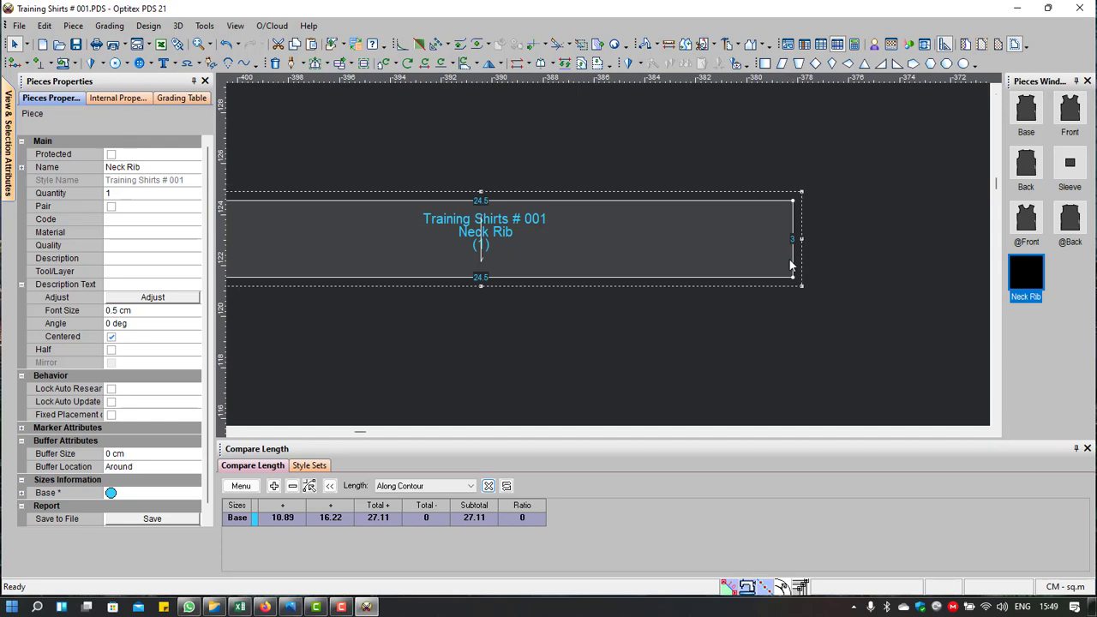
scroll(655, 233, down, 1)
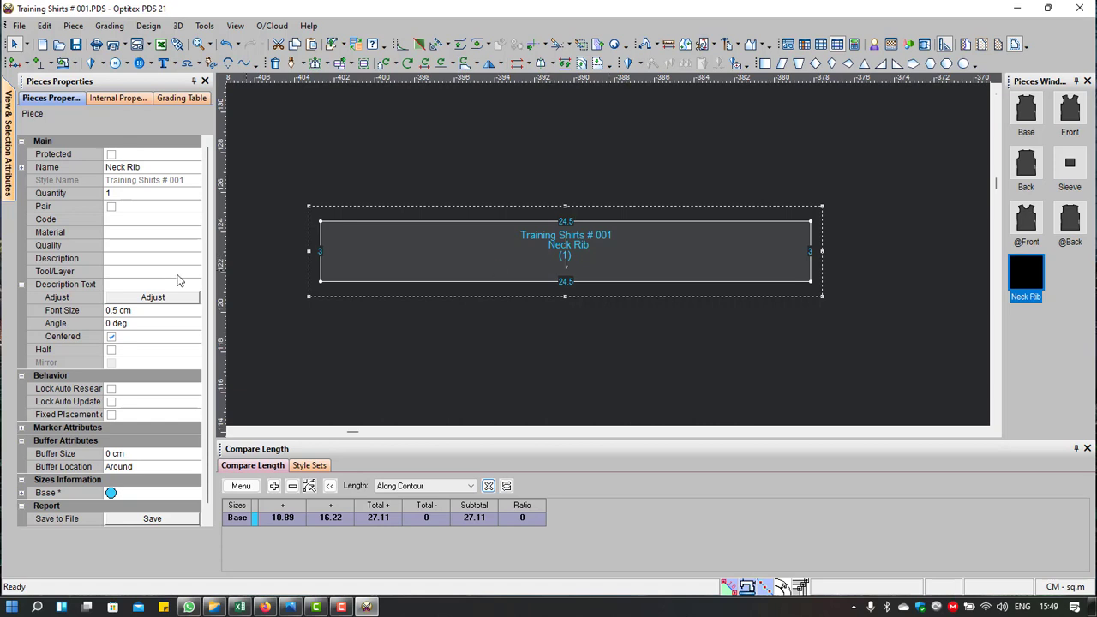
Step: Enter Fold as the Neck Rib's piece code in Pieces Properties
click(147, 221)
text(F)
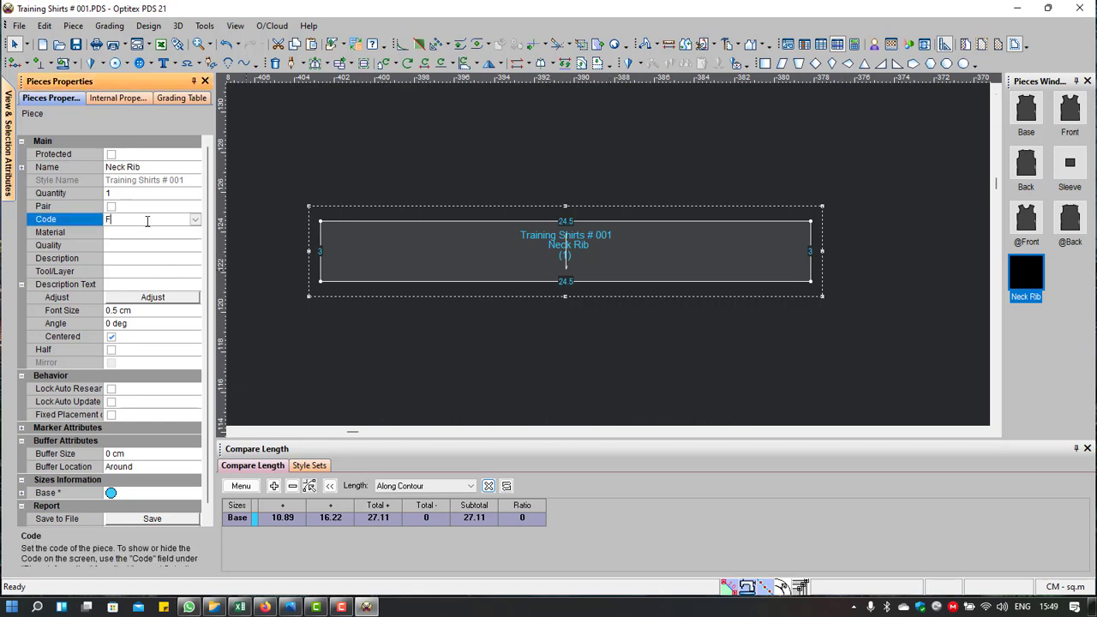
text(old)
key(Return)
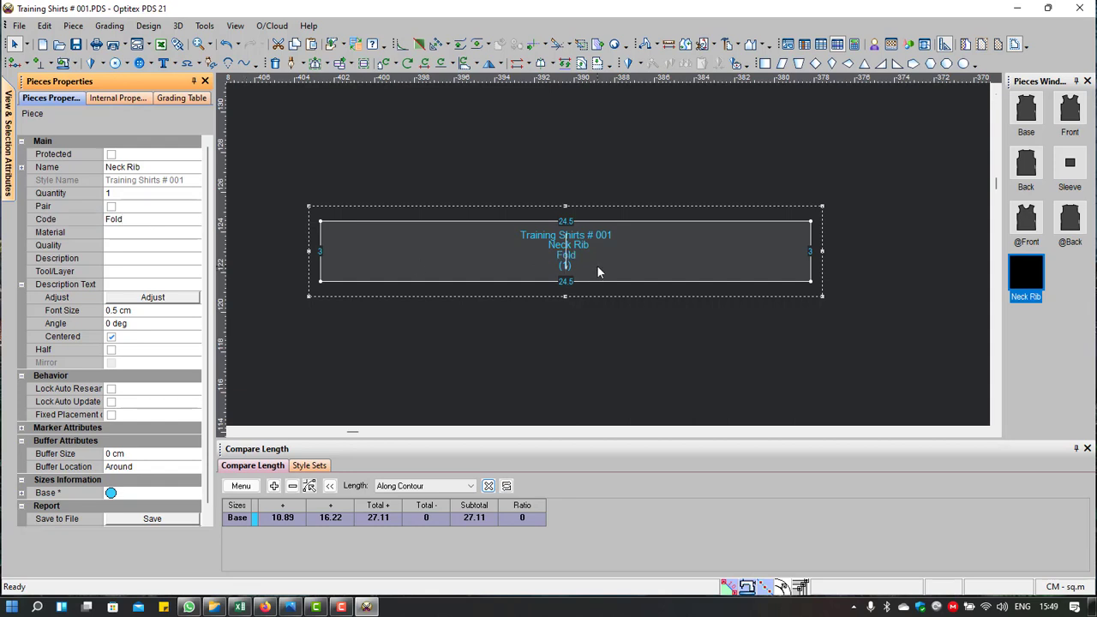
scroll(575, 274, up, 1)
scroll(617, 246, down, 1)
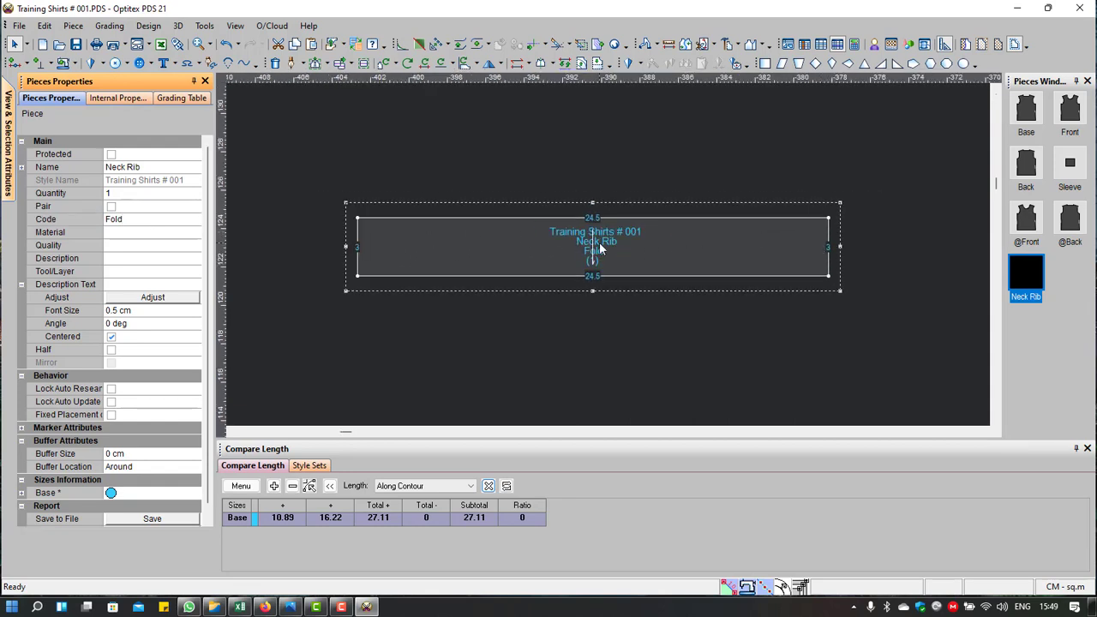
scroll(649, 241, up, 1)
scroll(497, 257, down, 1)
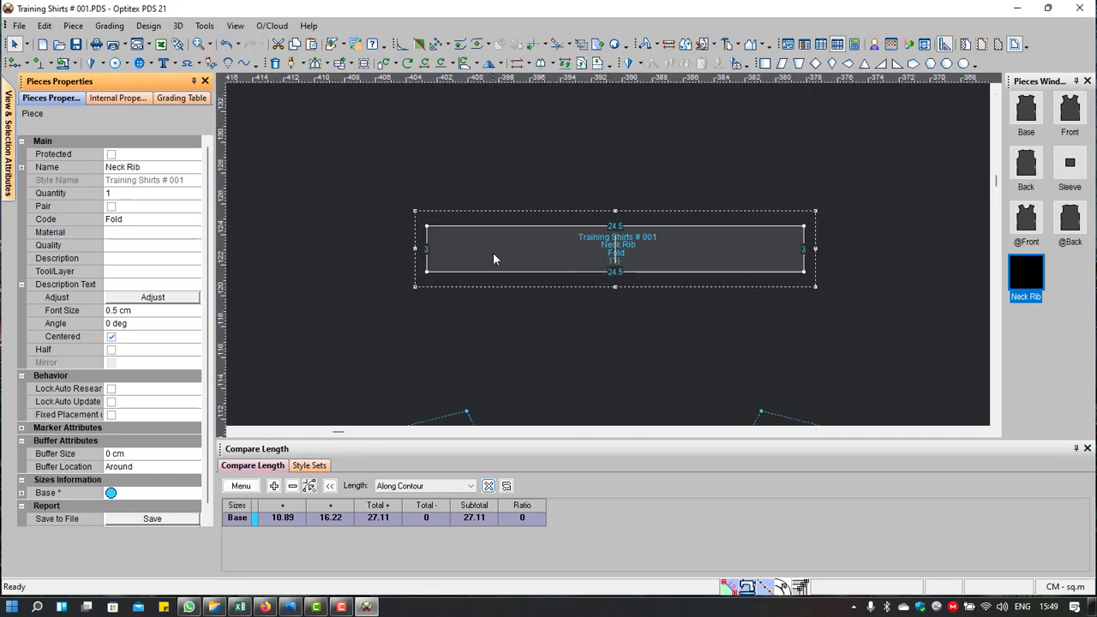
scroll(446, 255, up, 1)
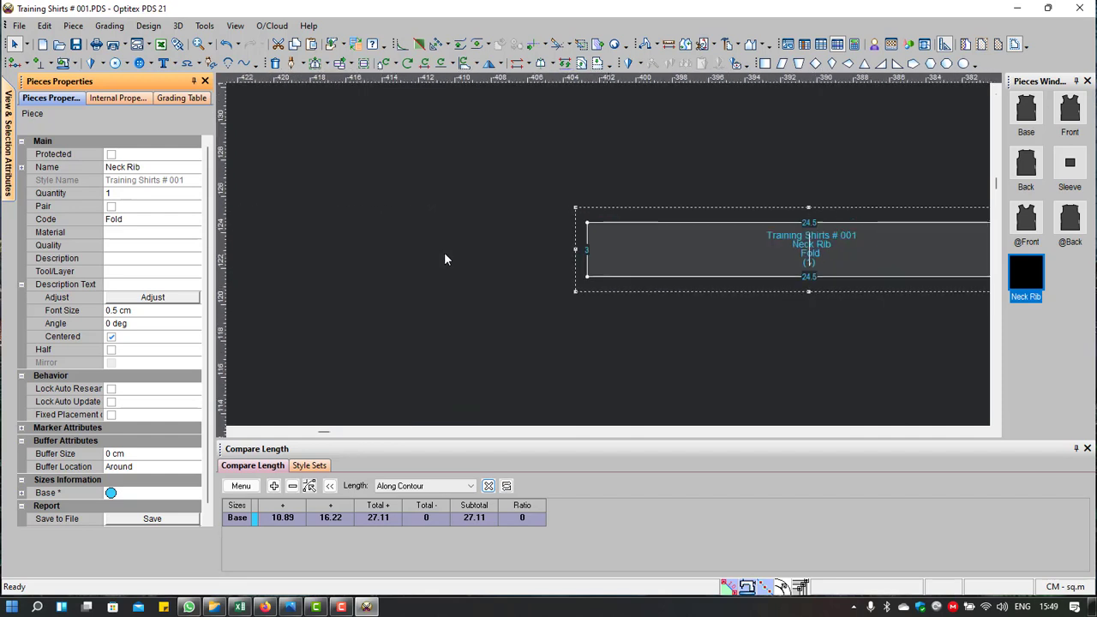
Step: Make a first attempt at a grade point on the Neck Rib's left edge, then return to selection
click(583, 249)
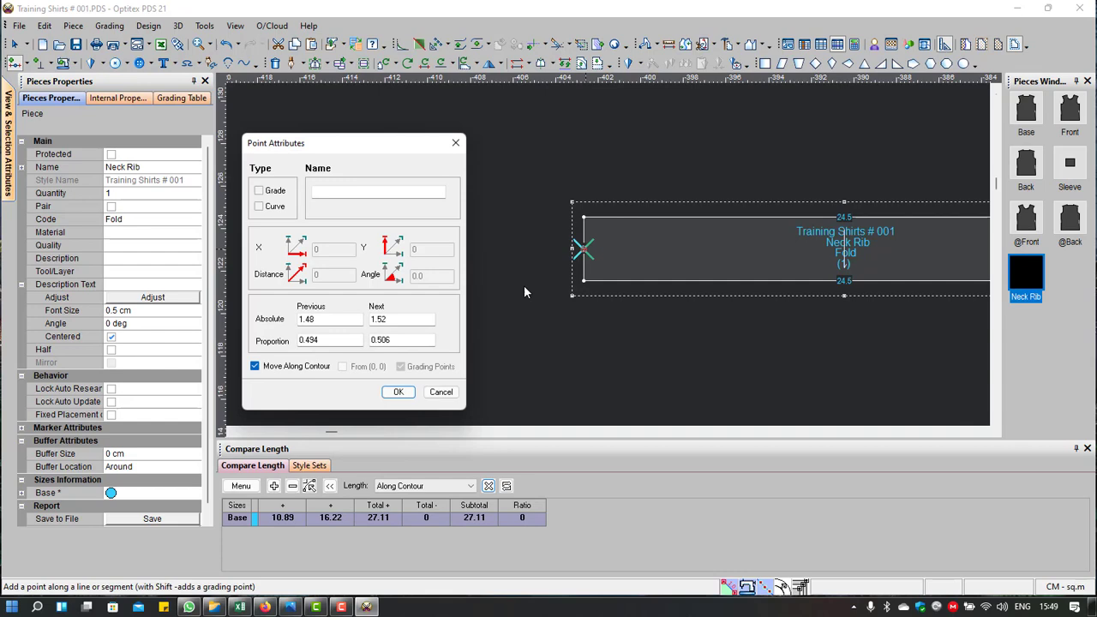
click(259, 194)
drag(411, 339, 311, 339)
key(BackSpace)
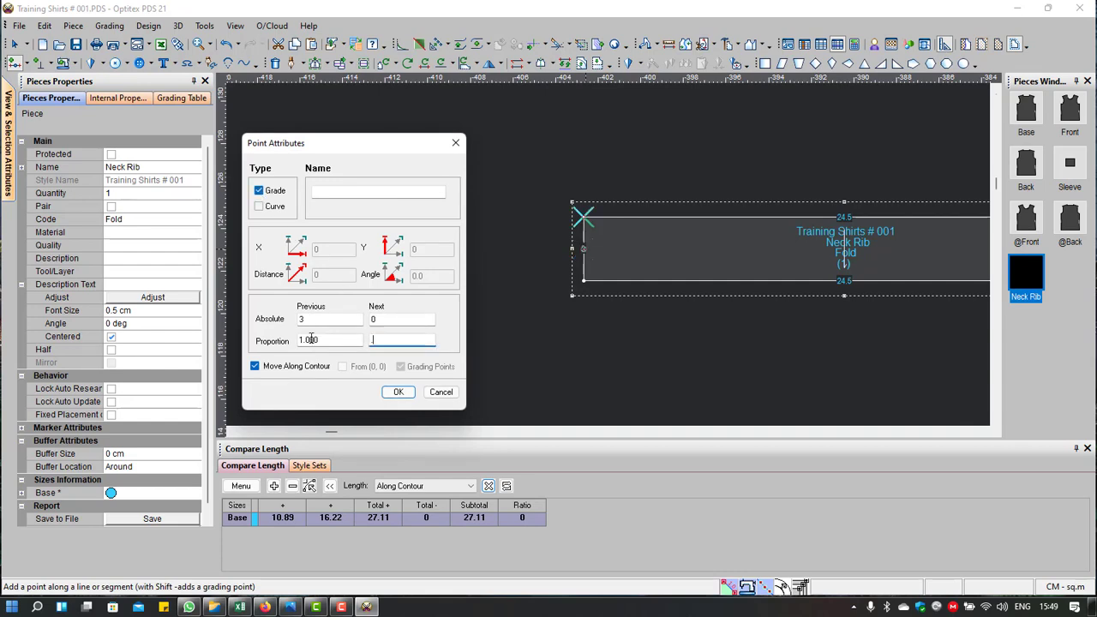
key(Return)
scroll(693, 324, up, 2)
scroll(600, 244, up, 2)
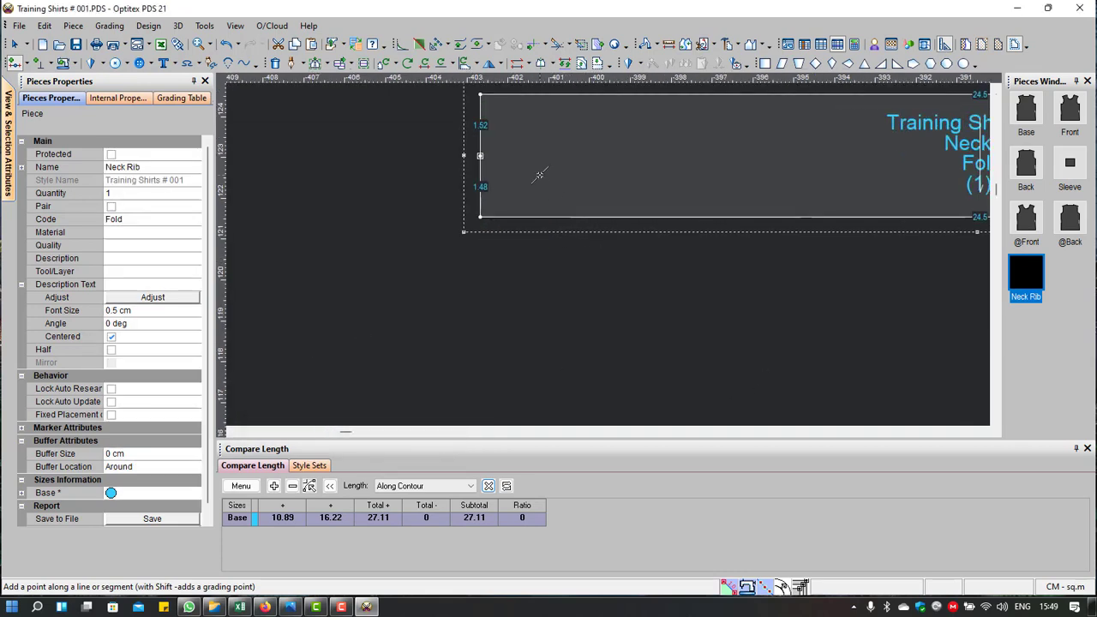
right_click(427, 160)
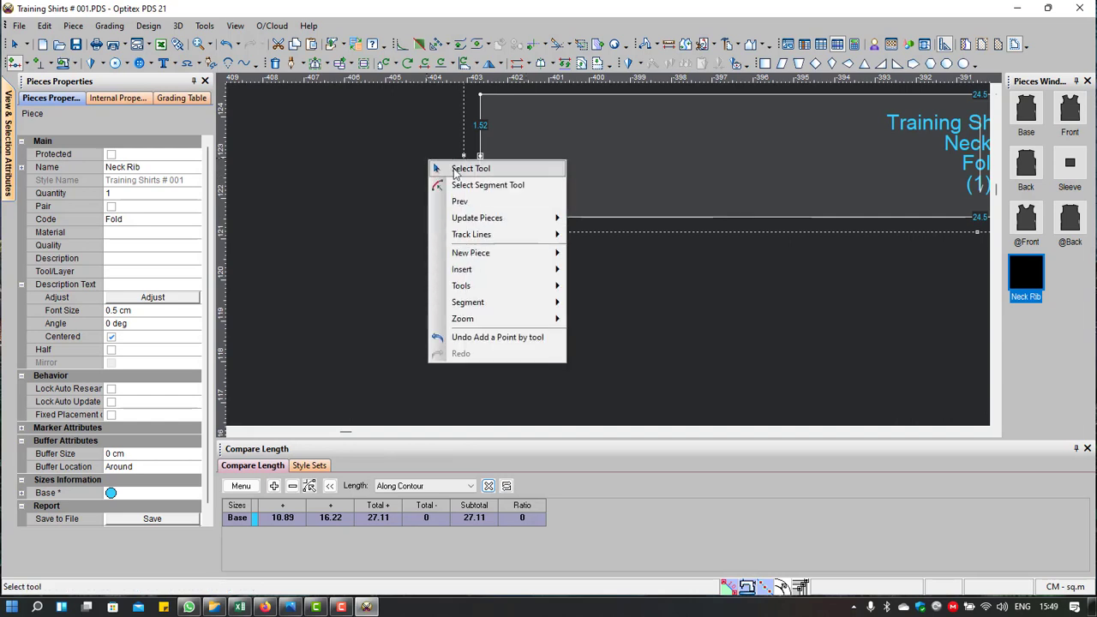
click(455, 171)
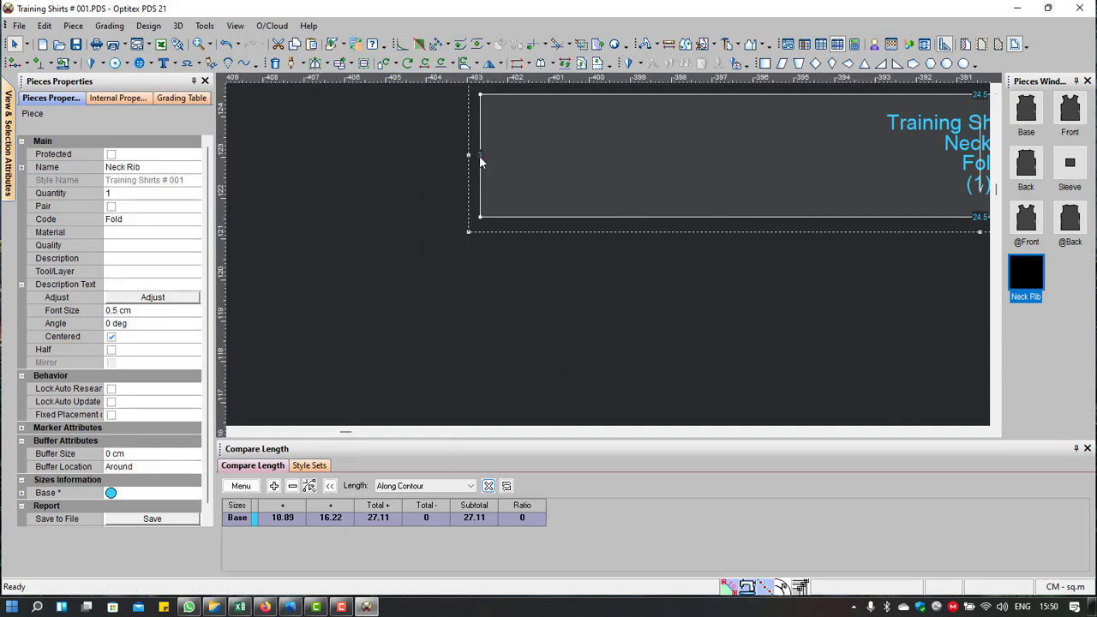
Step: Add a grade point on the left edge with next proportion .5, splitting it into 1.5 halves
double_click(479, 155)
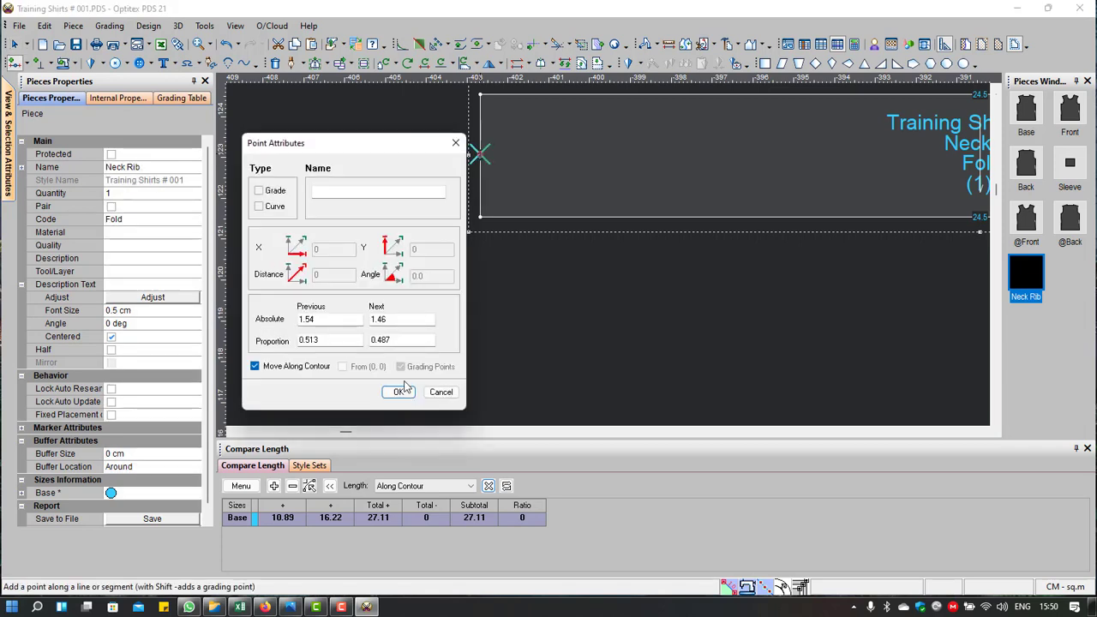
double_click(403, 340)
key(BackSpace)
text(.5)
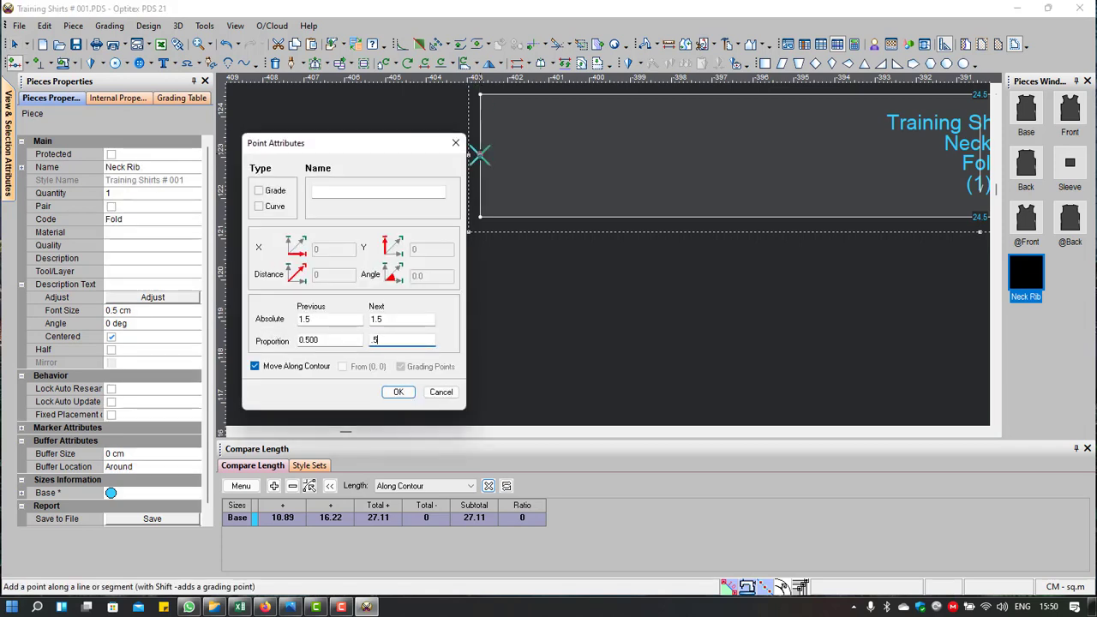
click(259, 191)
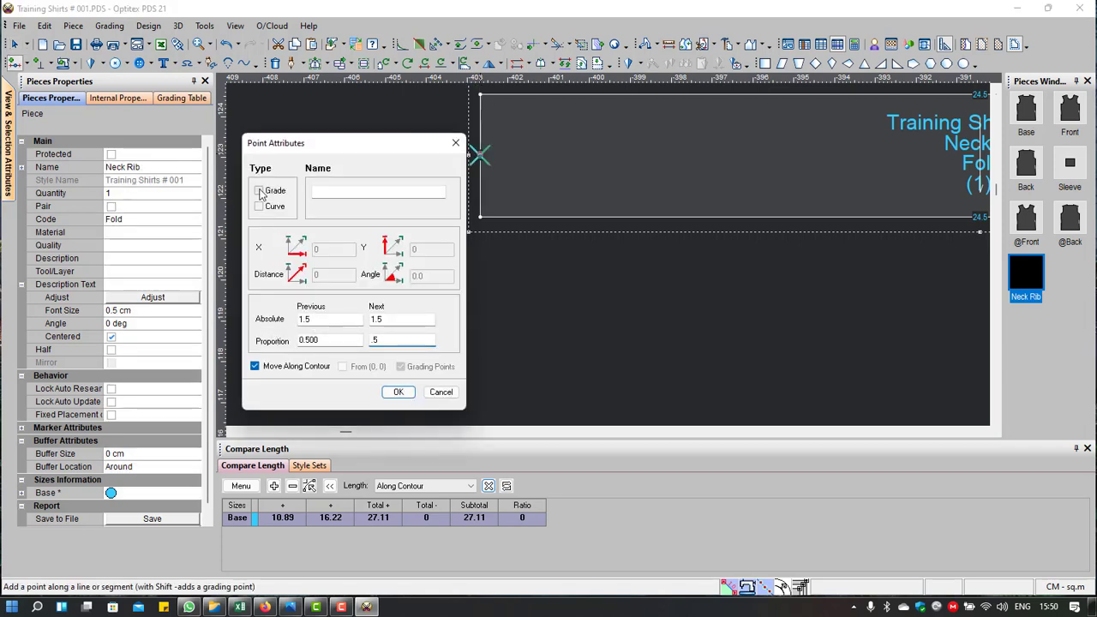
click(398, 391)
scroll(563, 164, down, 2)
scroll(606, 253, up, 1)
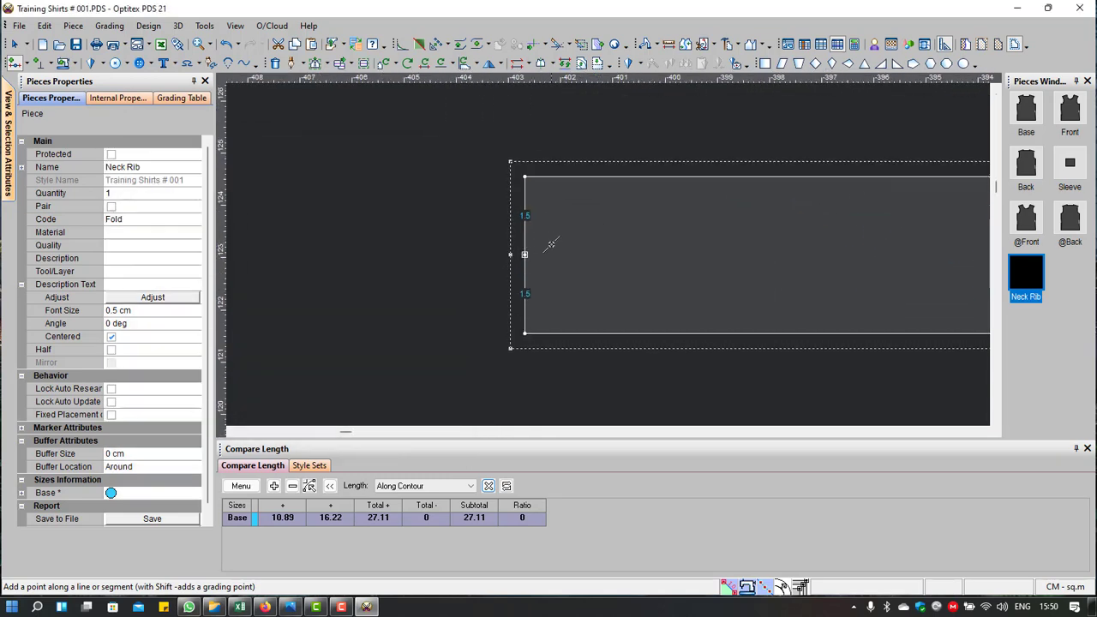
scroll(605, 250, down, 1)
scroll(630, 249, right, 1)
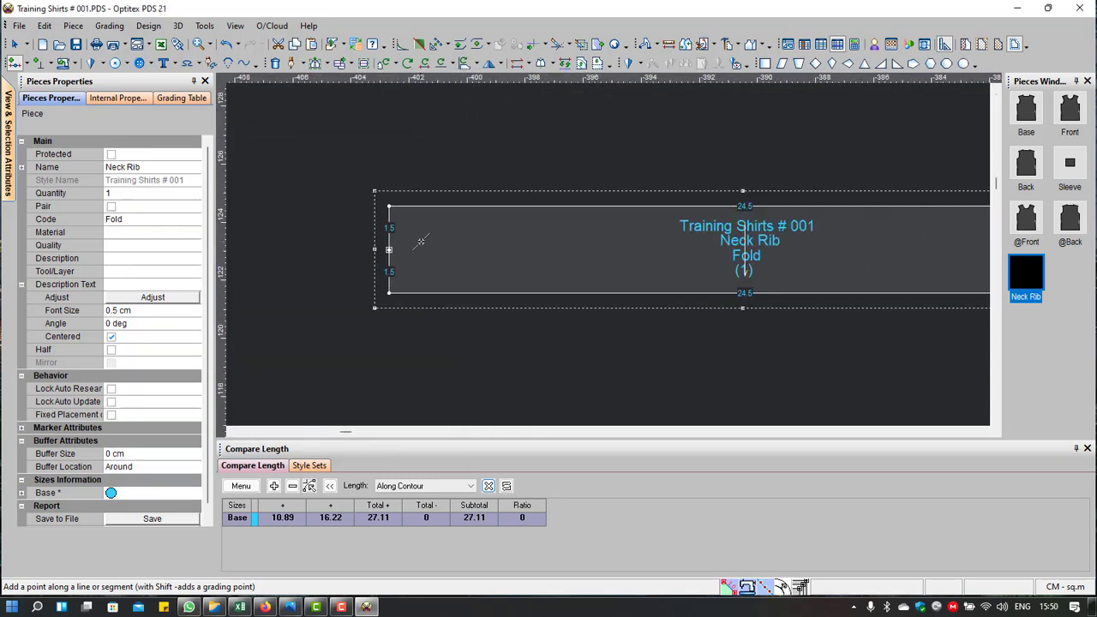
scroll(842, 256, down, 1)
scroll(845, 254, up, 1)
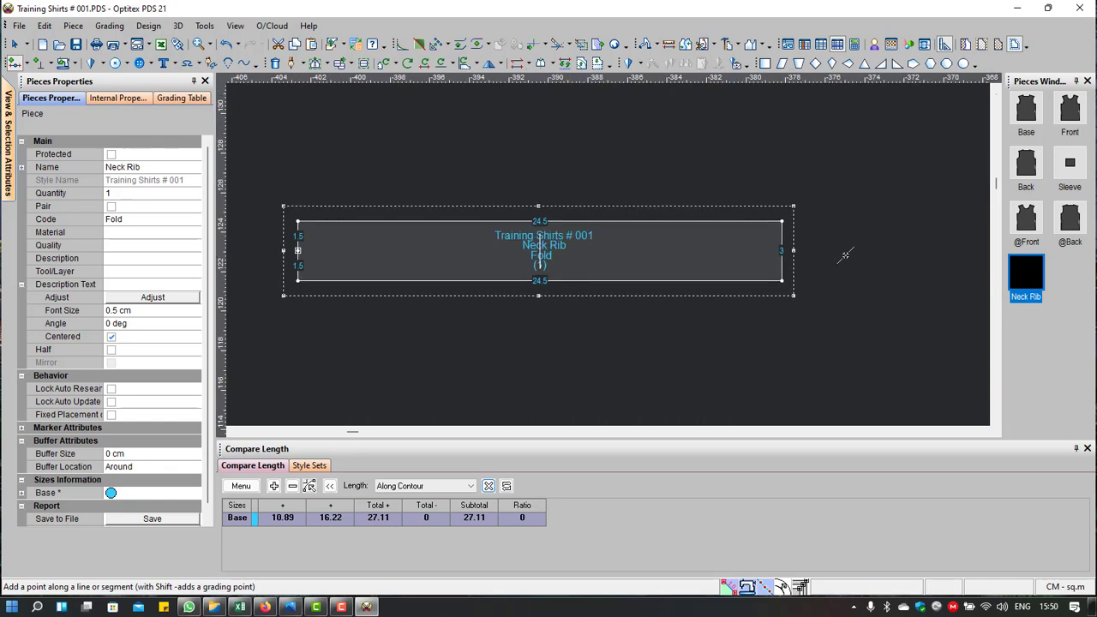
Step: Switch back to the Select tool and reposition the Neck Rib slightly
right_click(574, 150)
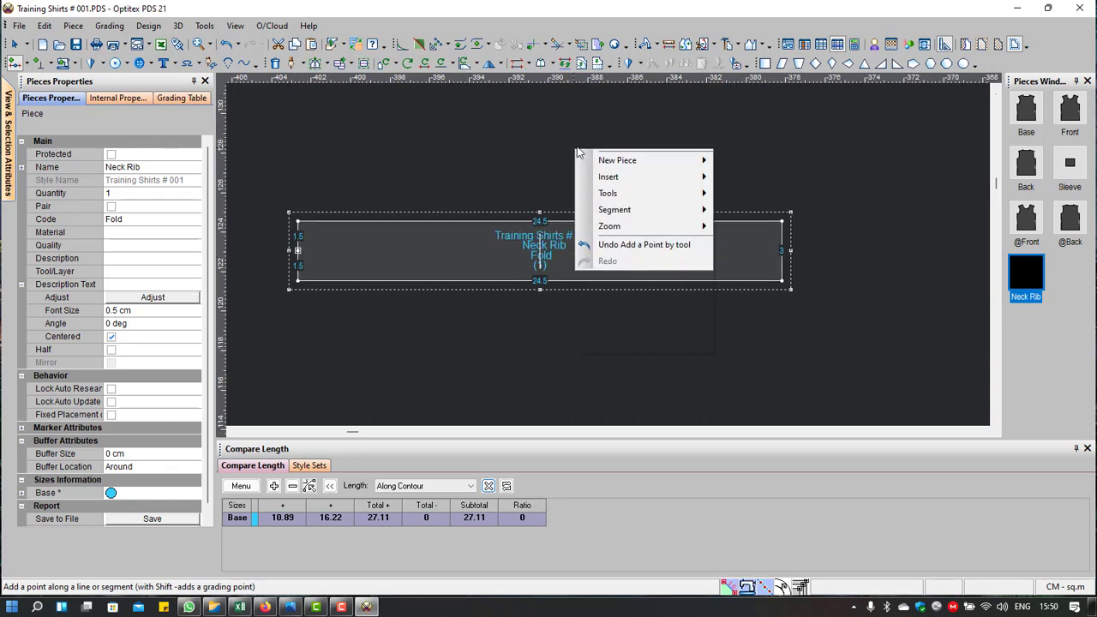
click(590, 156)
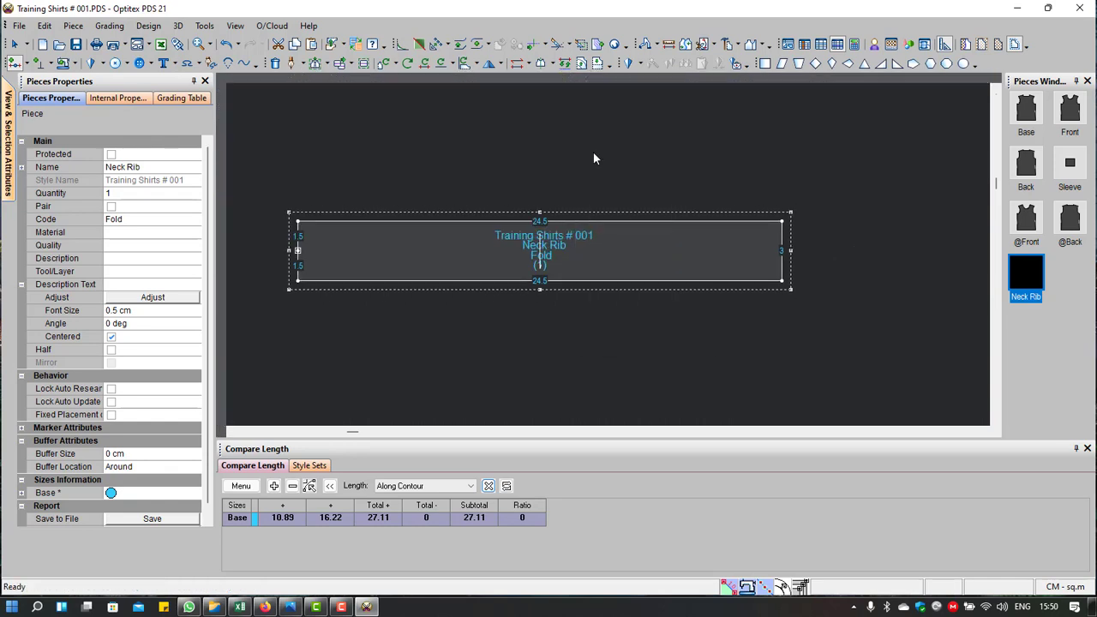
drag(431, 263, 446, 269)
click(448, 270)
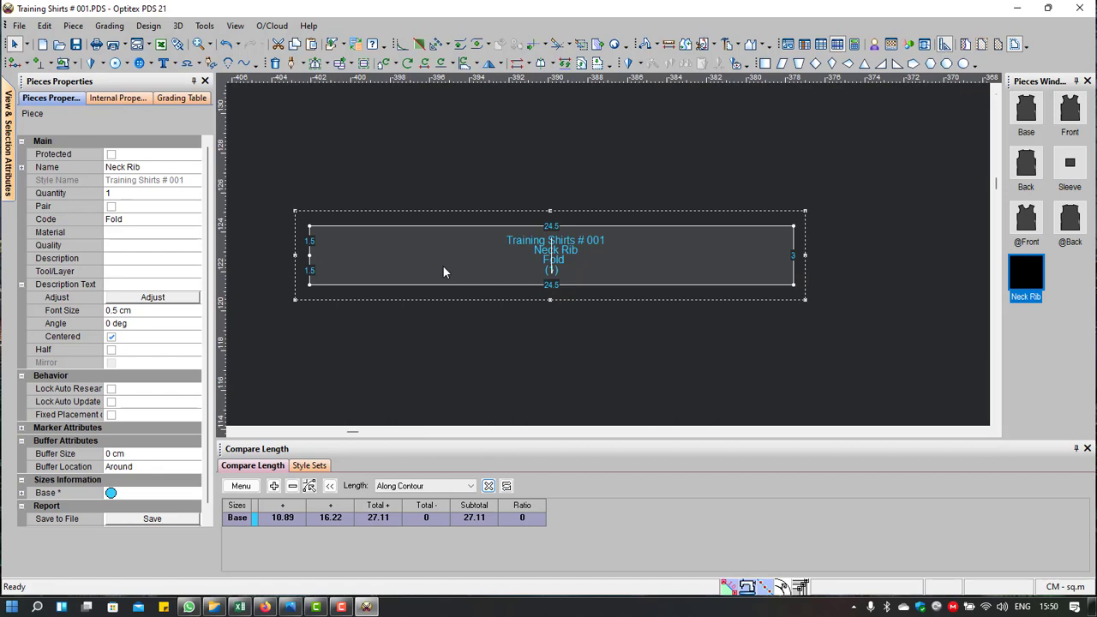
Step: Place the Neck Rib just above the front neckline and zoom in on it
scroll(608, 253, down, 2)
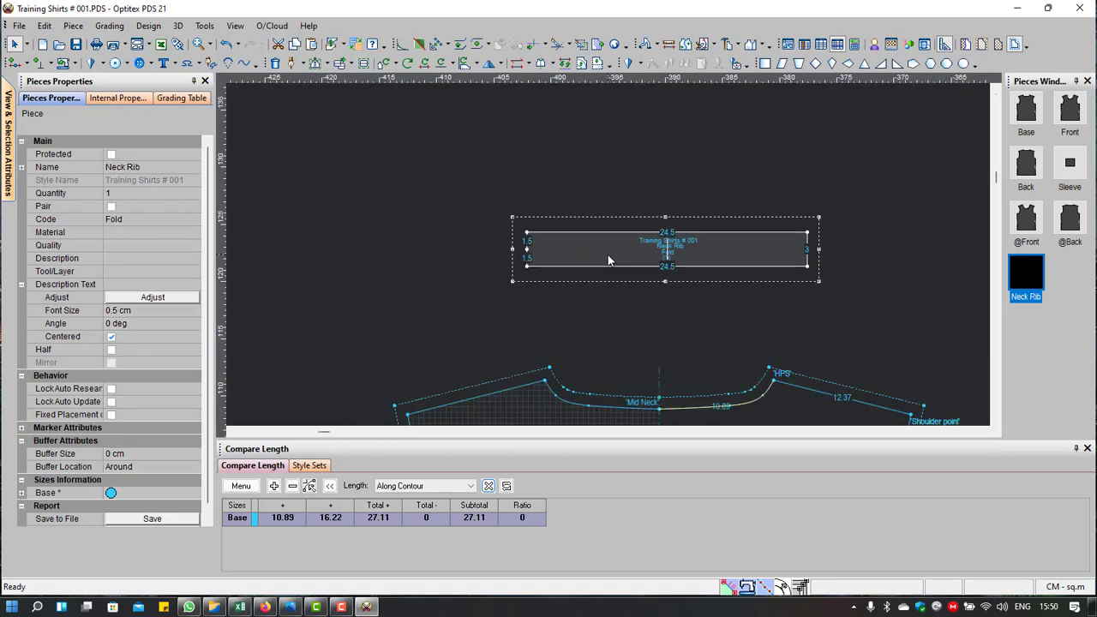
drag(608, 254, 623, 318)
scroll(623, 318, down, 2)
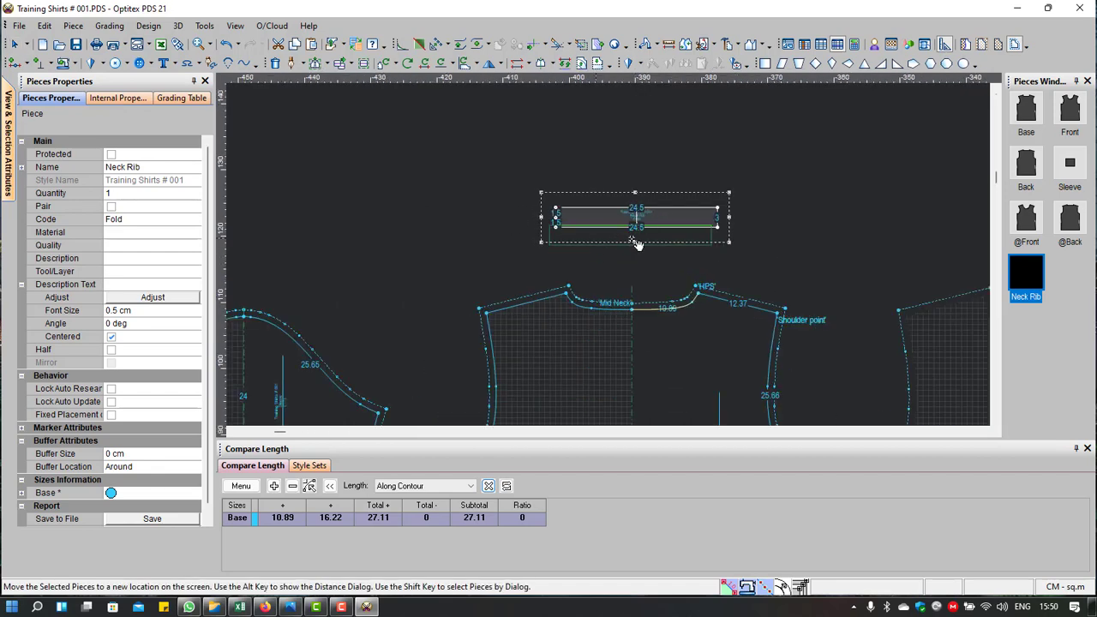
click(604, 224)
scroll(703, 243, up, 2)
scroll(703, 243, up, 1)
scroll(596, 281, down, 1)
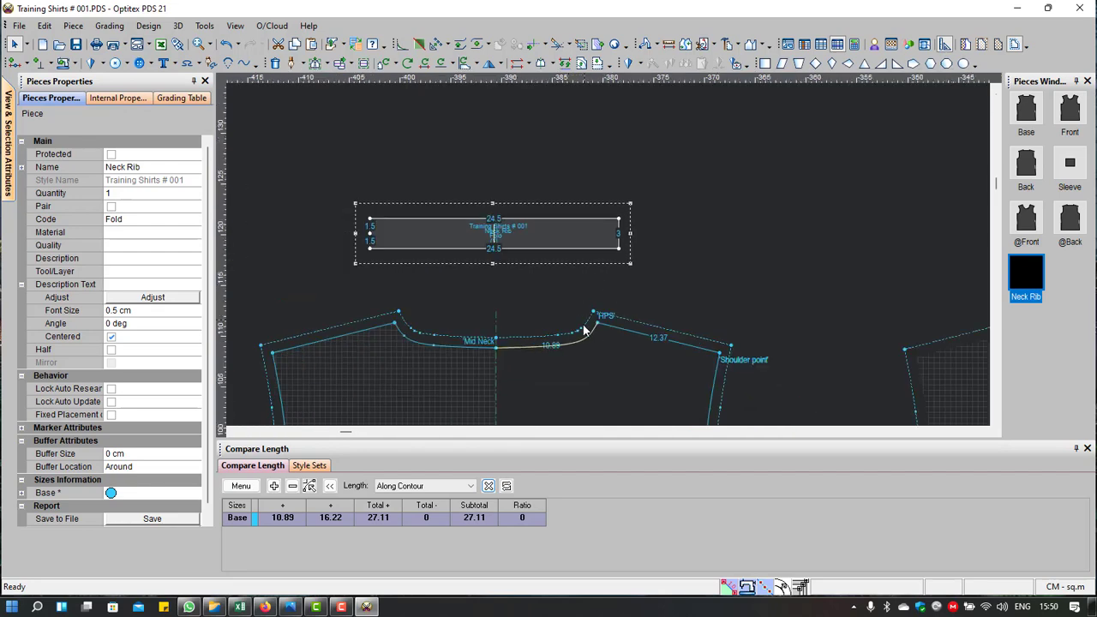
scroll(559, 358, down, 2)
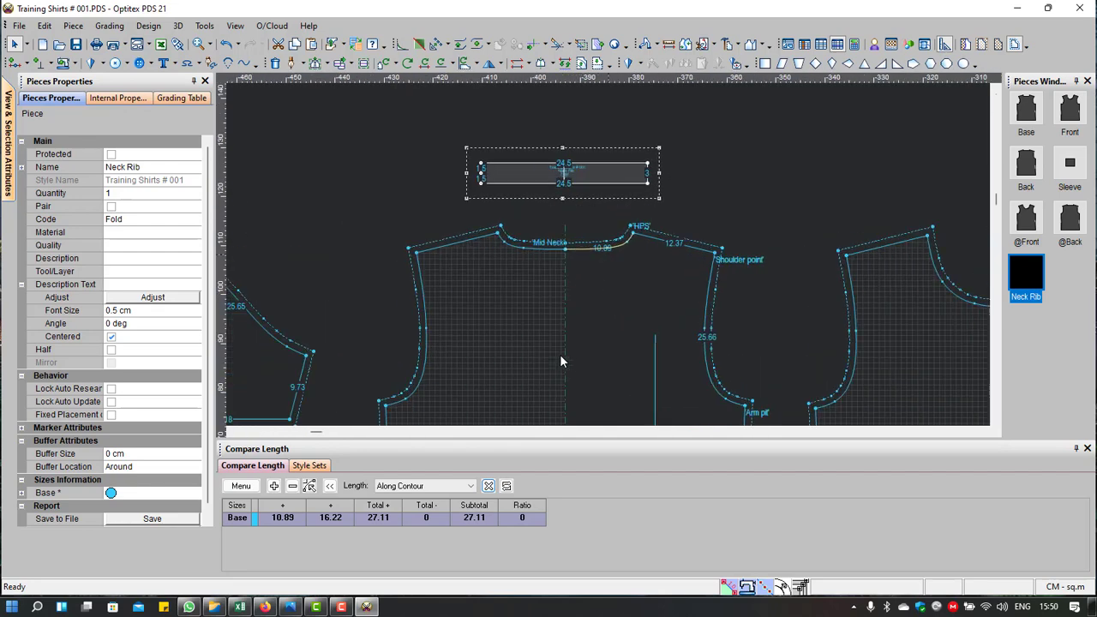
scroll(570, 246, up, 1)
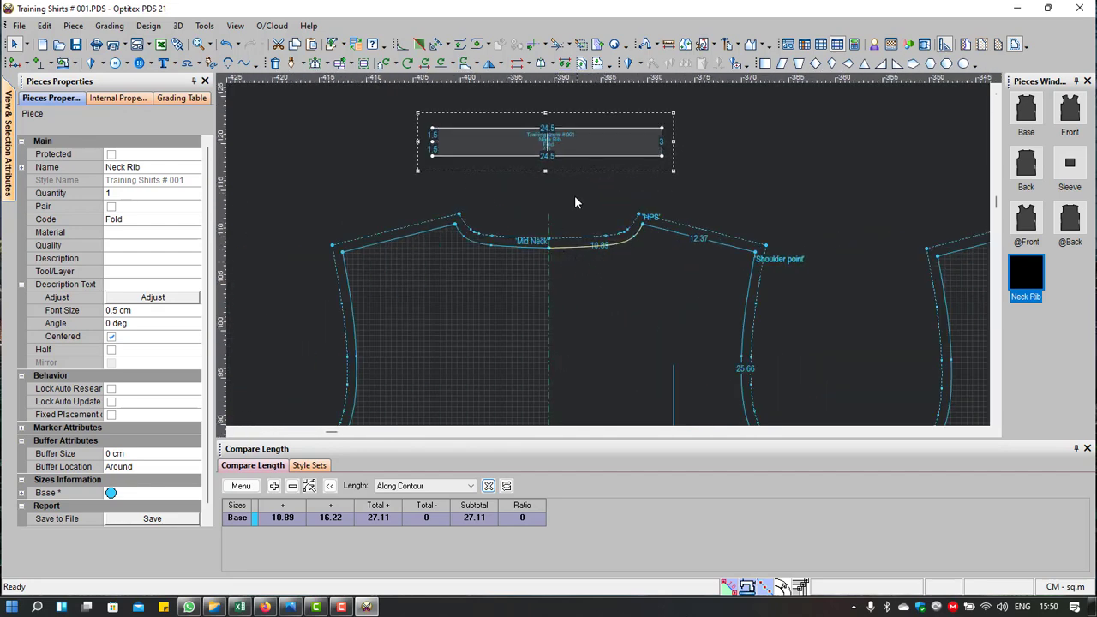
scroll(608, 254, up, 1)
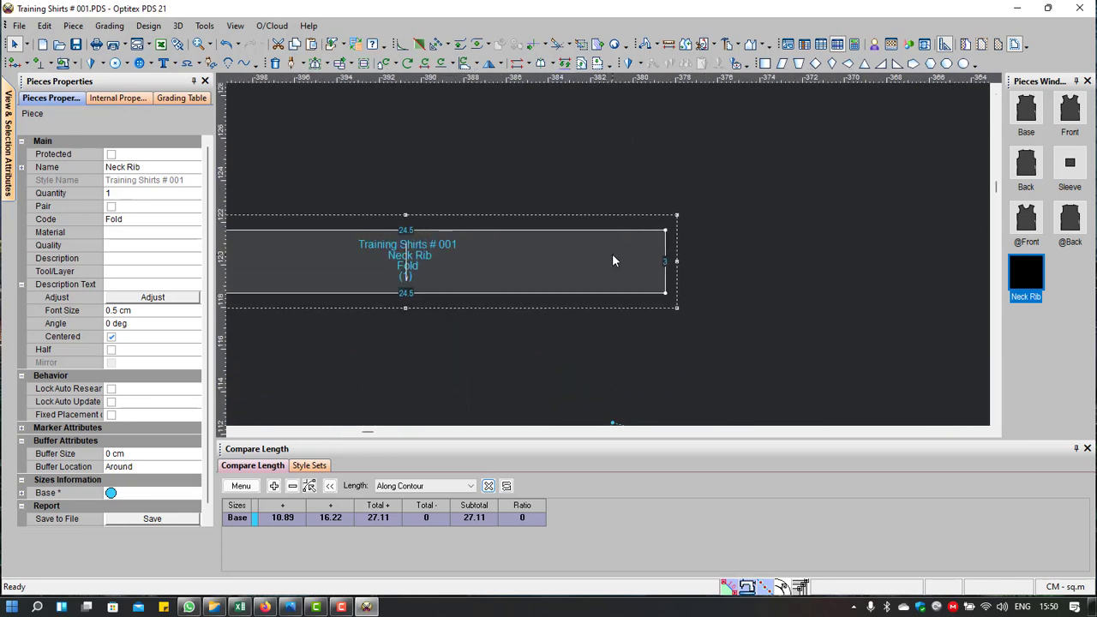
Step: Add a 'Double' text label near the Neck Rib's right end
key(t)
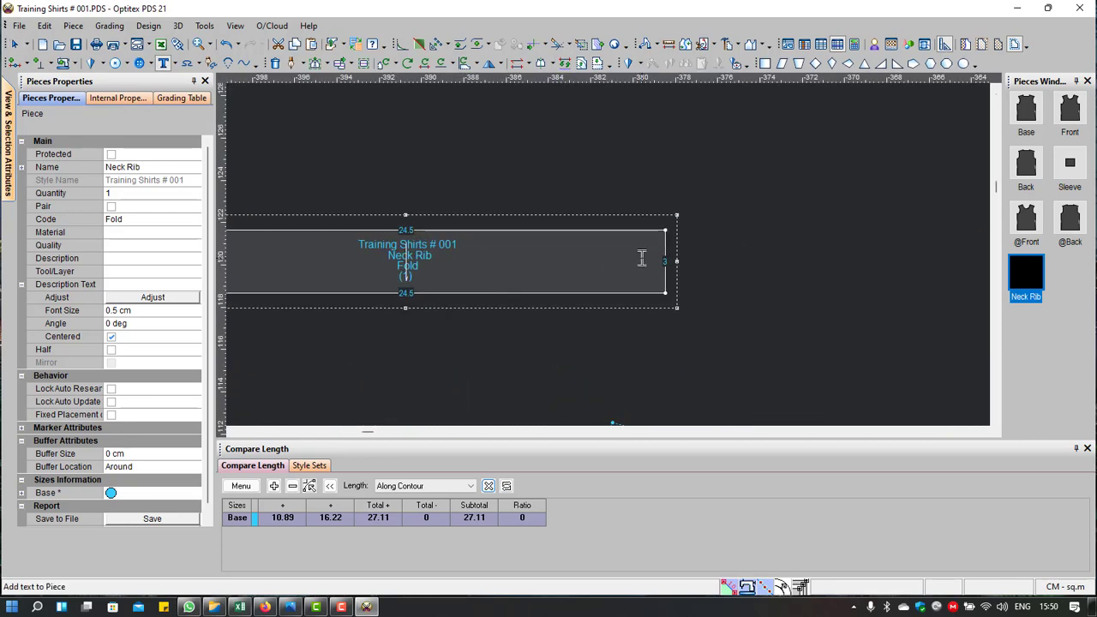
click(641, 259)
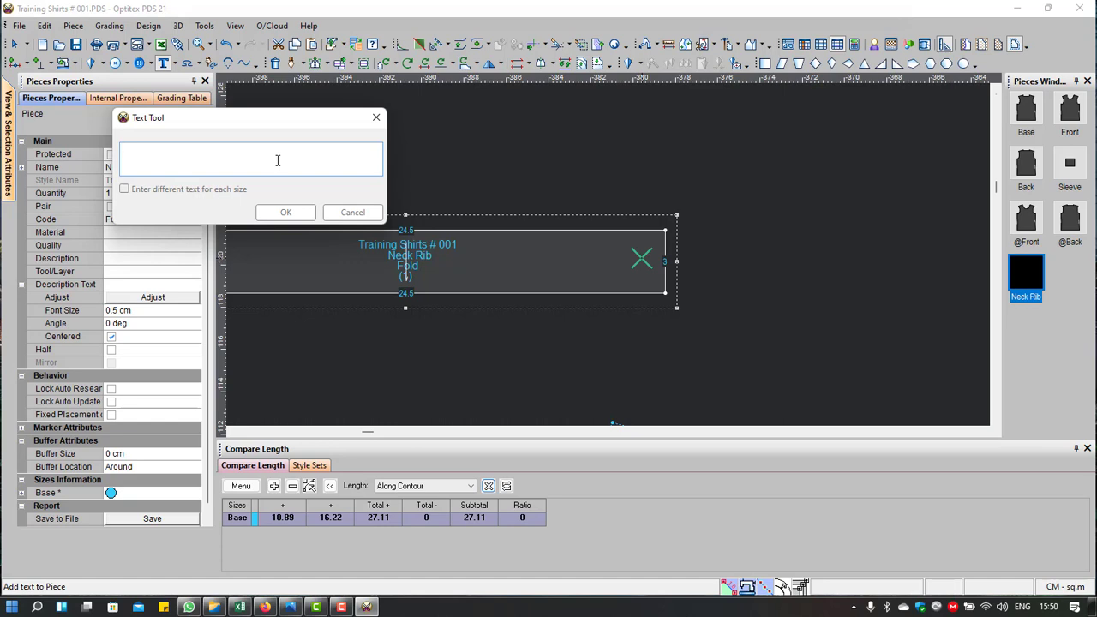
text(Double)
click(276, 209)
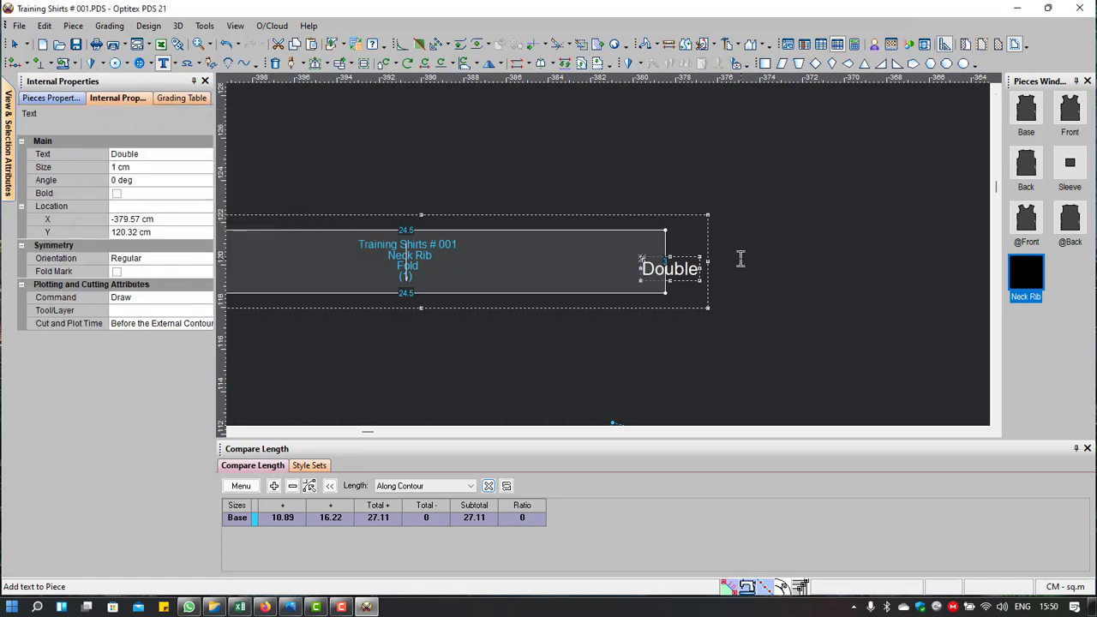
drag(683, 274, 603, 255)
Step: Rotate the Double label to 90°, size it 0.5 cm, and place it at the right edge
click(135, 180)
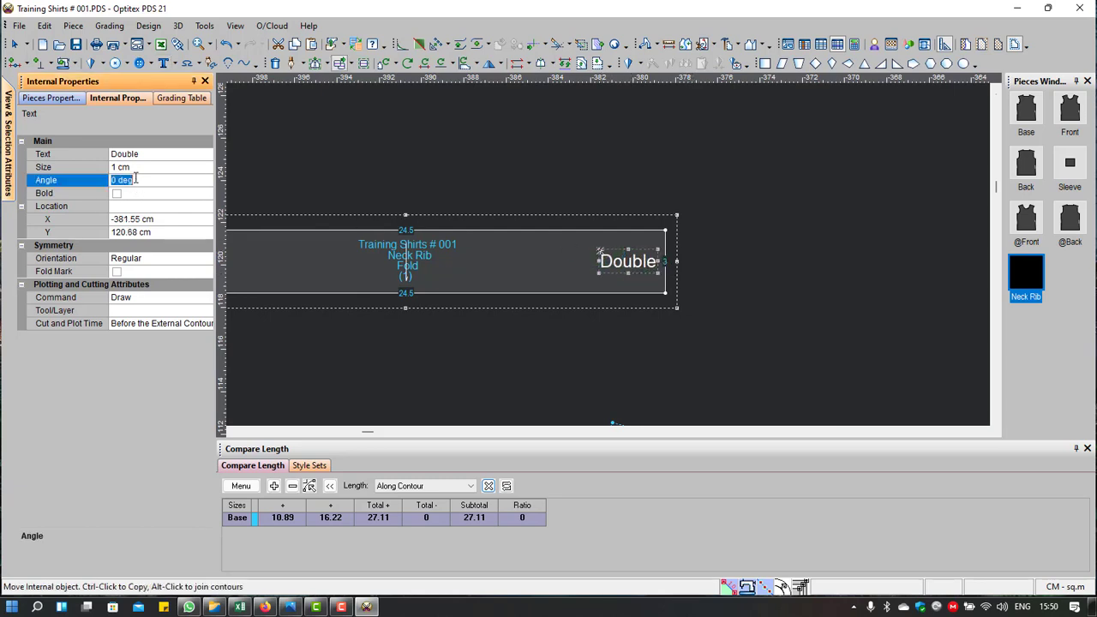
text(90)
key(Return)
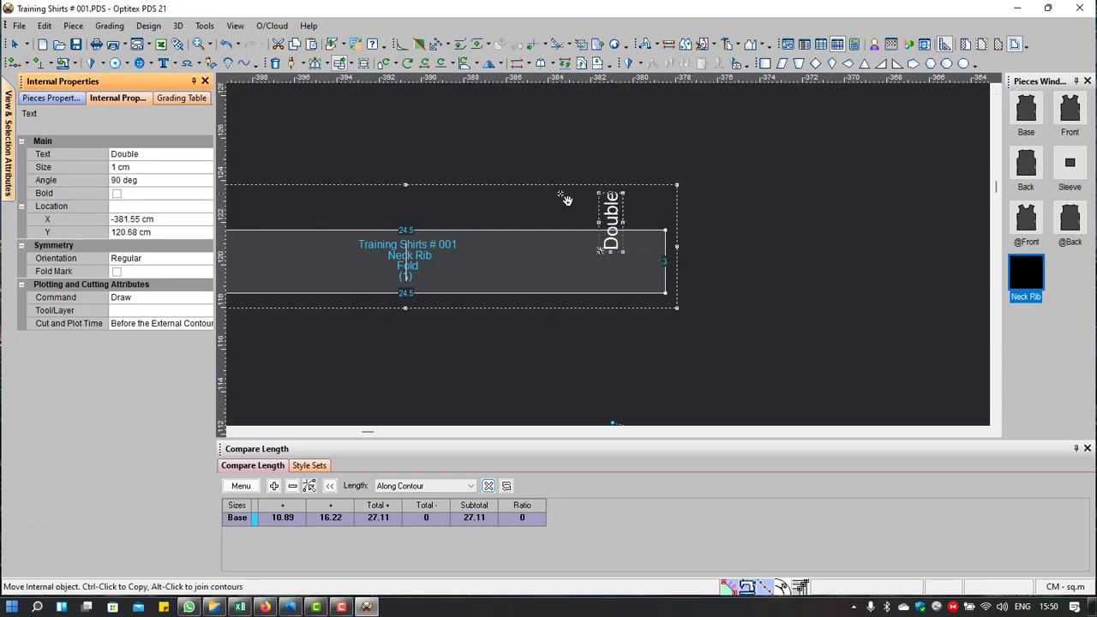
drag(612, 210, 637, 253)
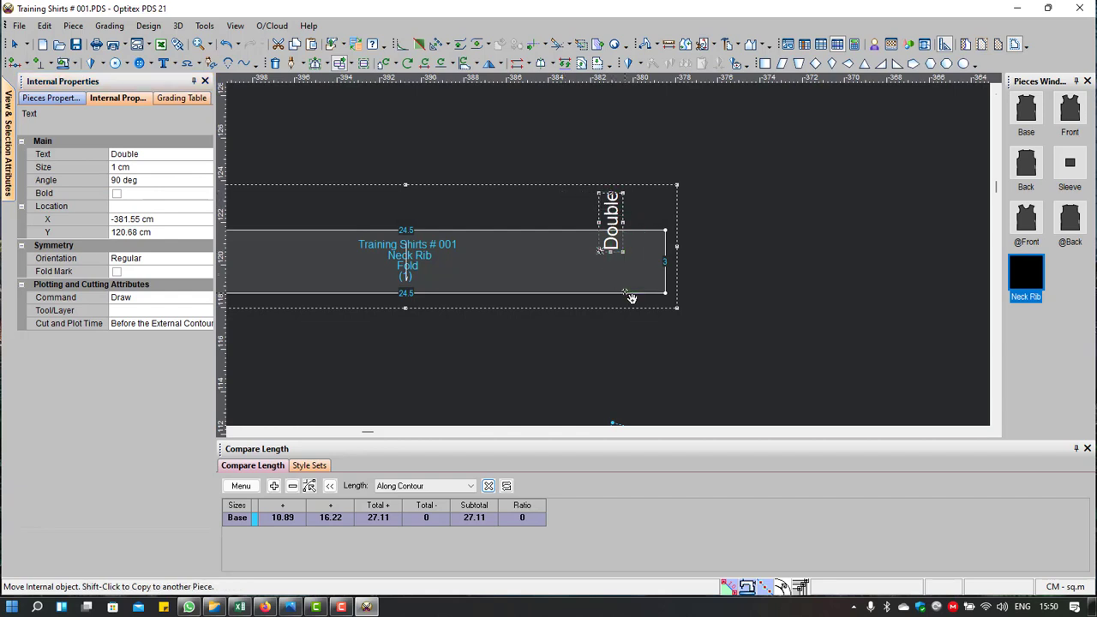
click(183, 166)
text(0.5)
key(Return)
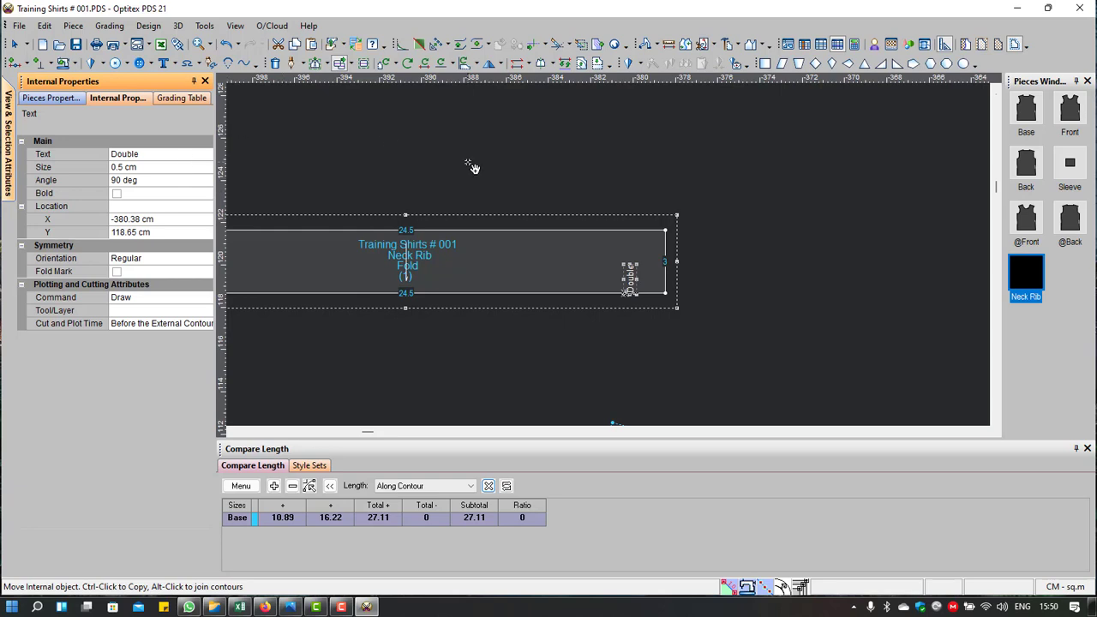
drag(629, 272, 650, 255)
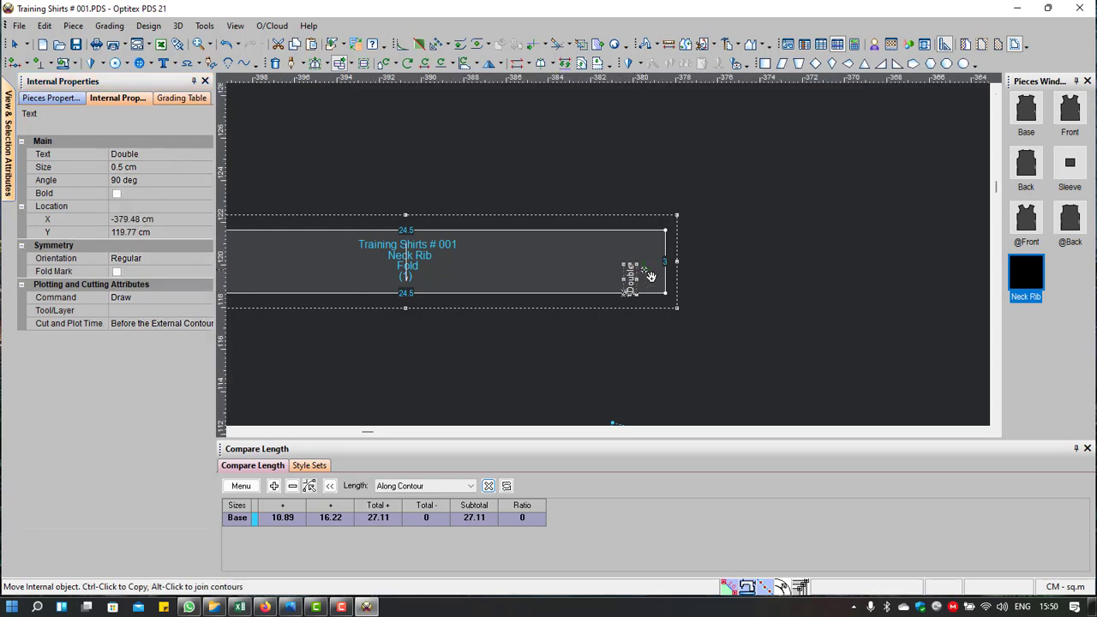
Step: Delete the Double label from the Neck Rib
right_click(770, 191)
scroll(586, 293, down, 2)
scroll(646, 245, up, 2)
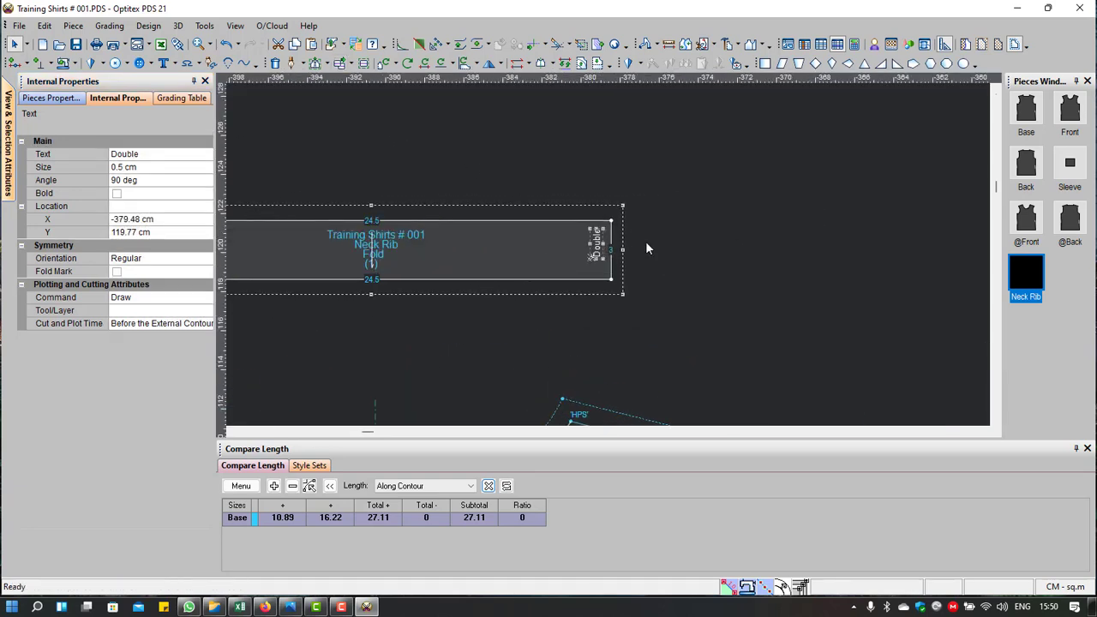
scroll(593, 249, up, 1)
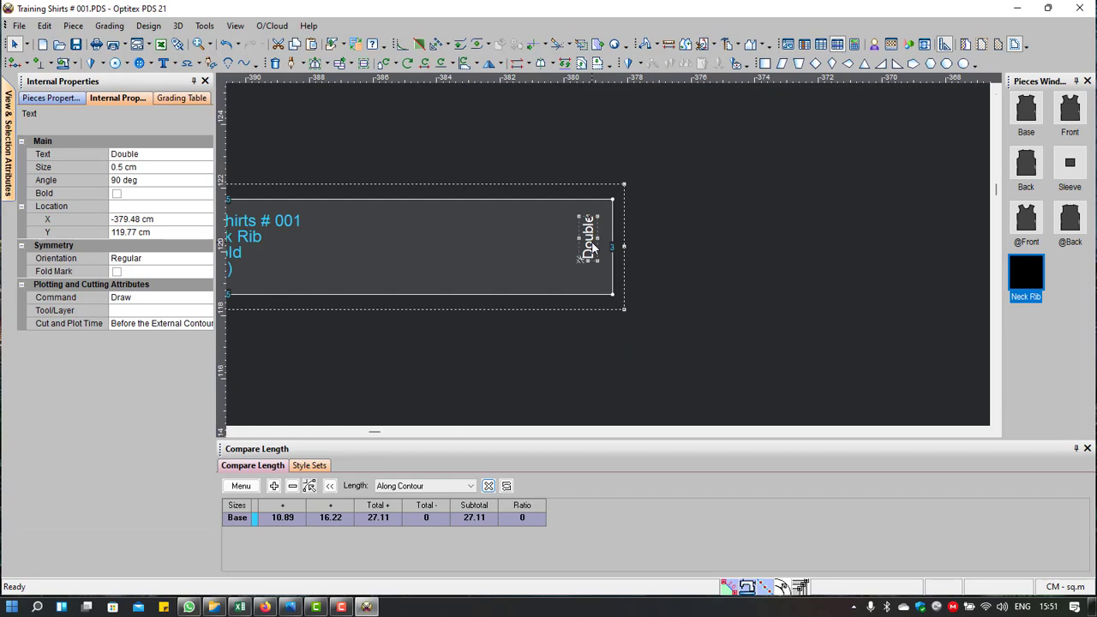
key(Delete)
Step: Mirror the Neck Rib with a half line along its right short edge
key(h)
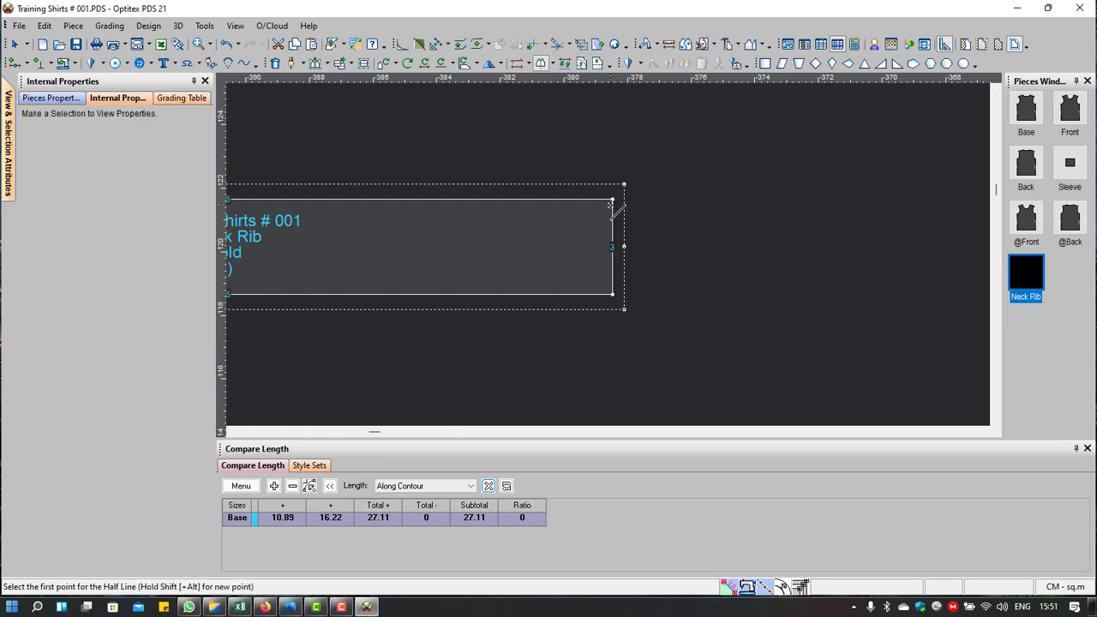
click(612, 201)
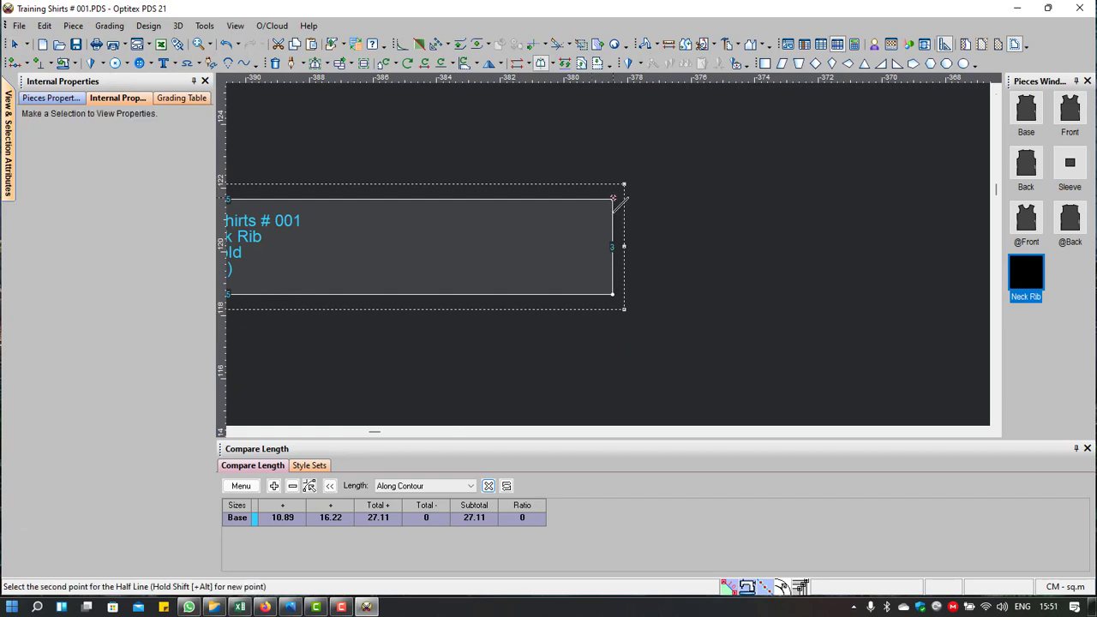
click(611, 294)
scroll(610, 283, down, 2)
scroll(607, 249, down, 3)
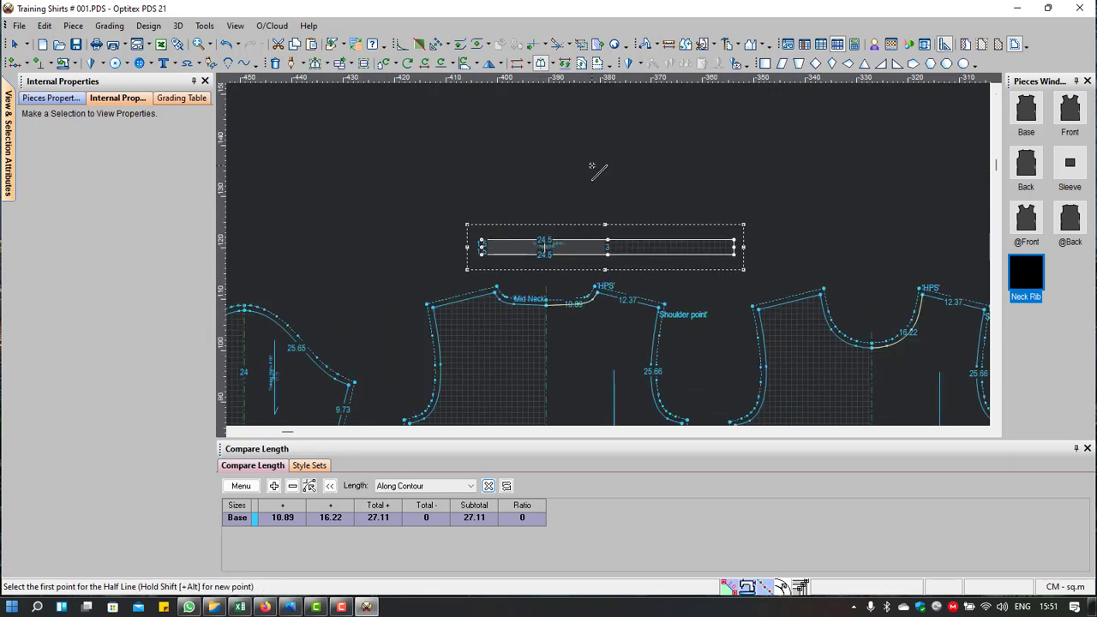
Step: Return to selection and shift the mirrored Neck Rib slightly left
right_click(597, 166)
click(617, 177)
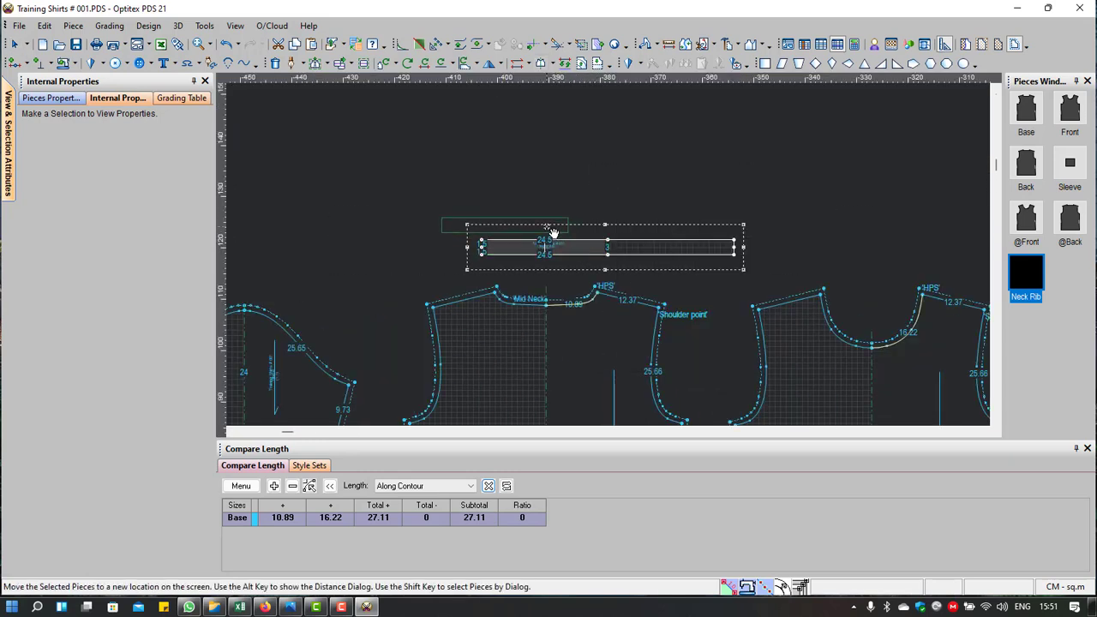
drag(587, 255, 557, 248)
scroll(608, 252, up, 3)
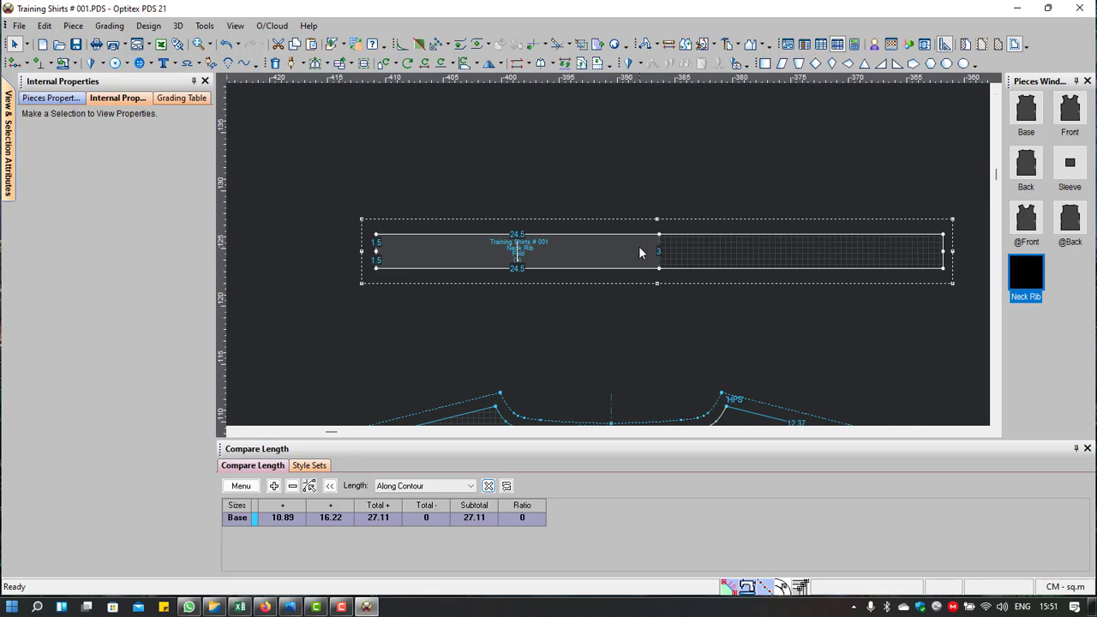
click(379, 236)
scroll(580, 301, down, 3)
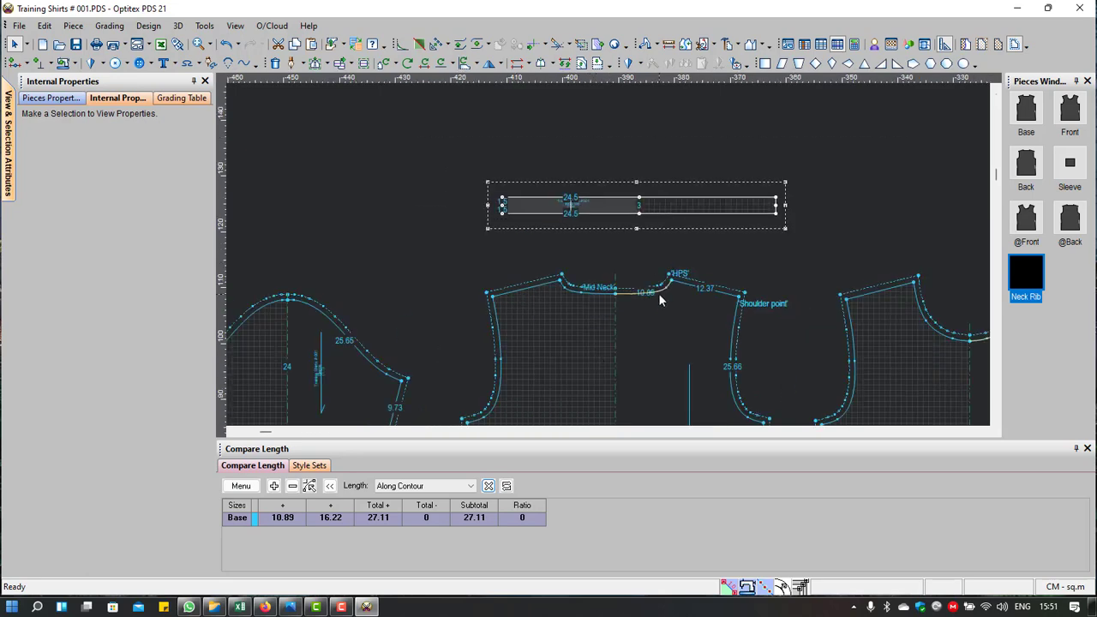
scroll(821, 301, down, 2)
scroll(649, 222, up, 3)
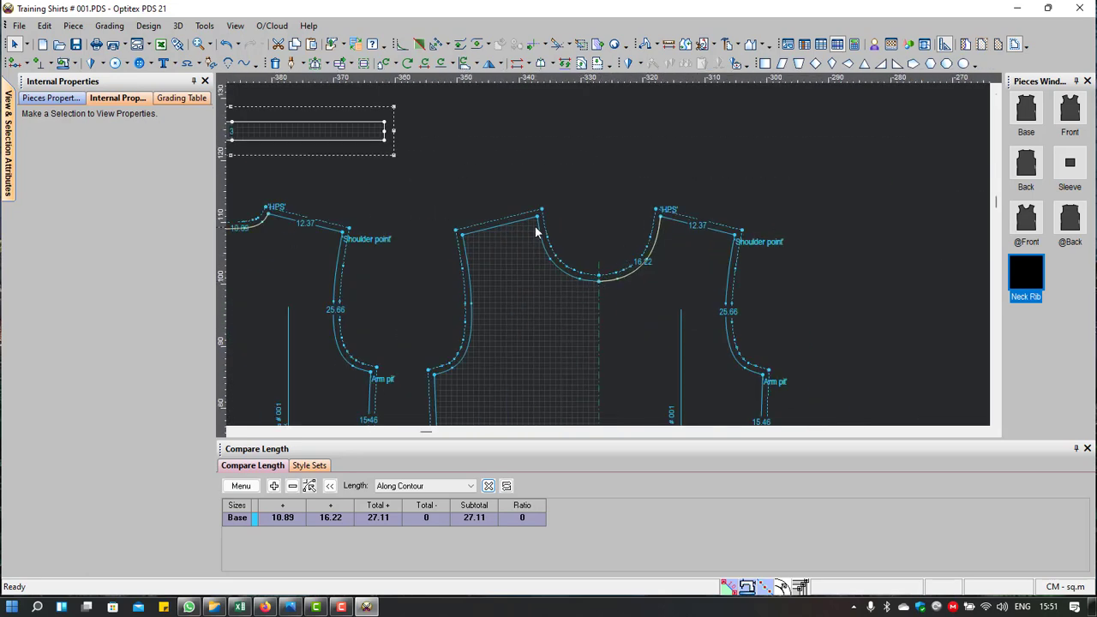
Step: Bring the full-length Neck Rib above the bodies and settle it over the front neckline
middle_drag(345, 221, 588, 266)
scroll(526, 220, up, 2)
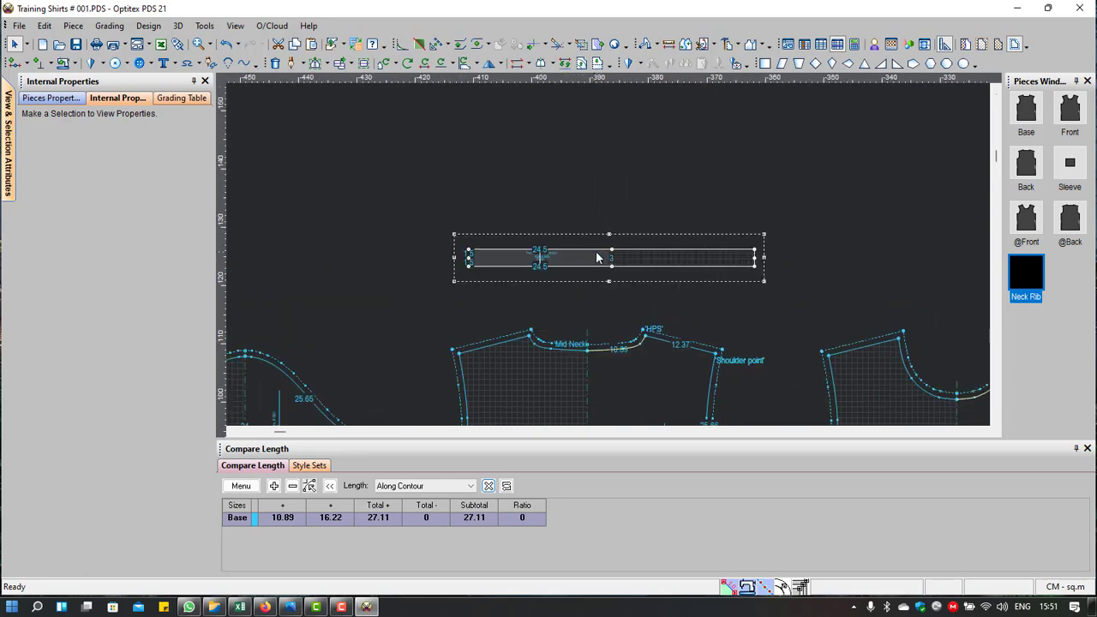
scroll(600, 257, up, 3)
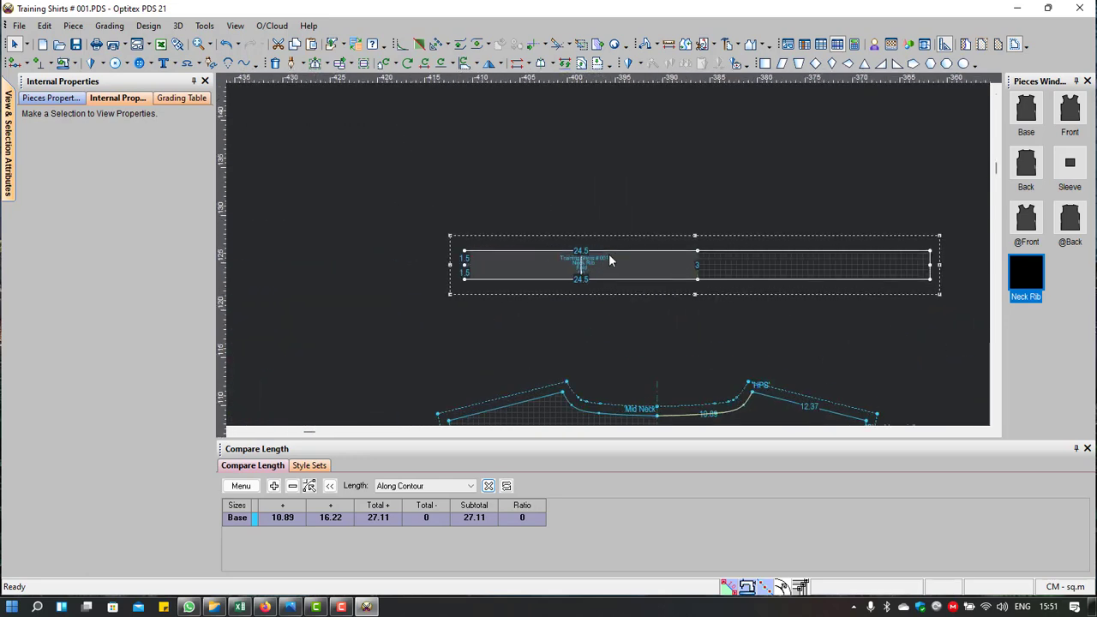
scroll(609, 254, up, 1)
scroll(634, 274, up, 2)
drag(621, 288, 617, 287)
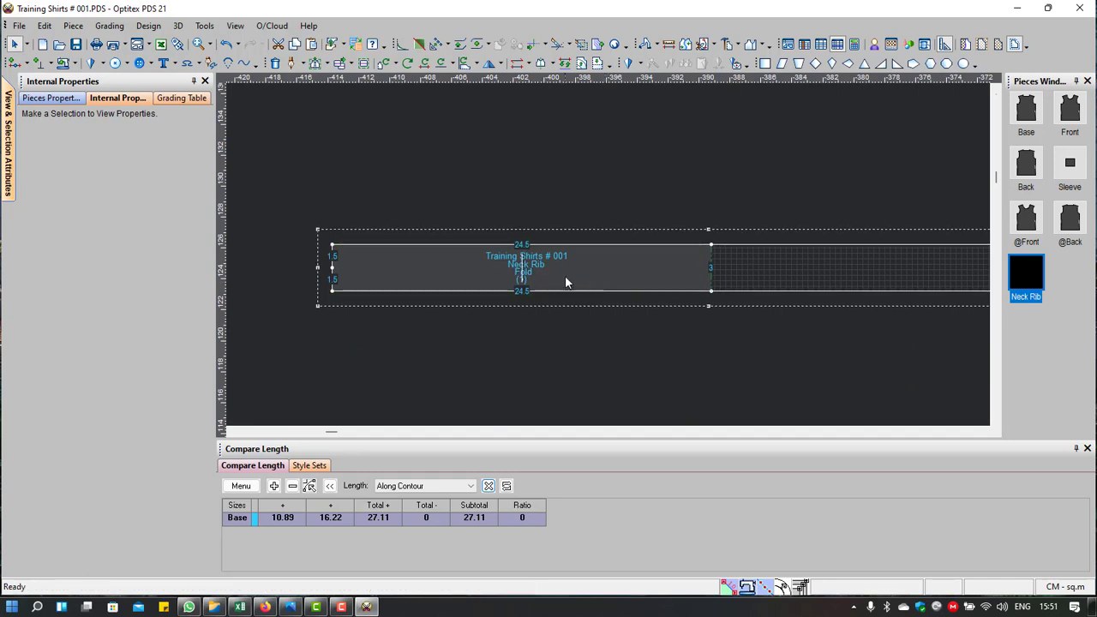
scroll(600, 266, up, 2)
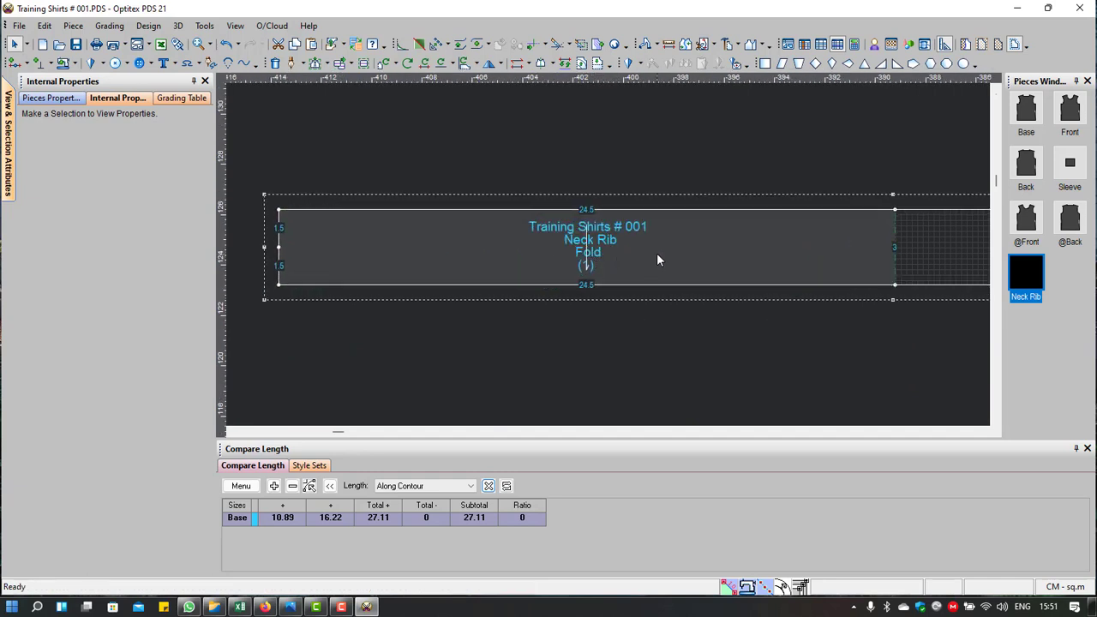
scroll(656, 253, down, 3)
scroll(656, 253, down, 1)
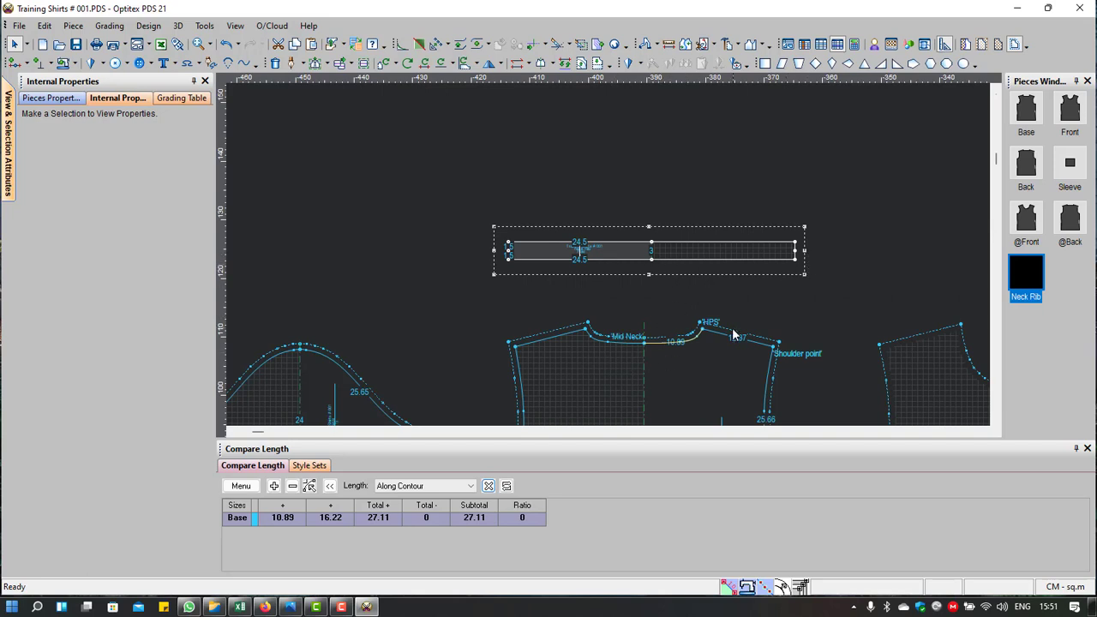
scroll(608, 259, down, 1)
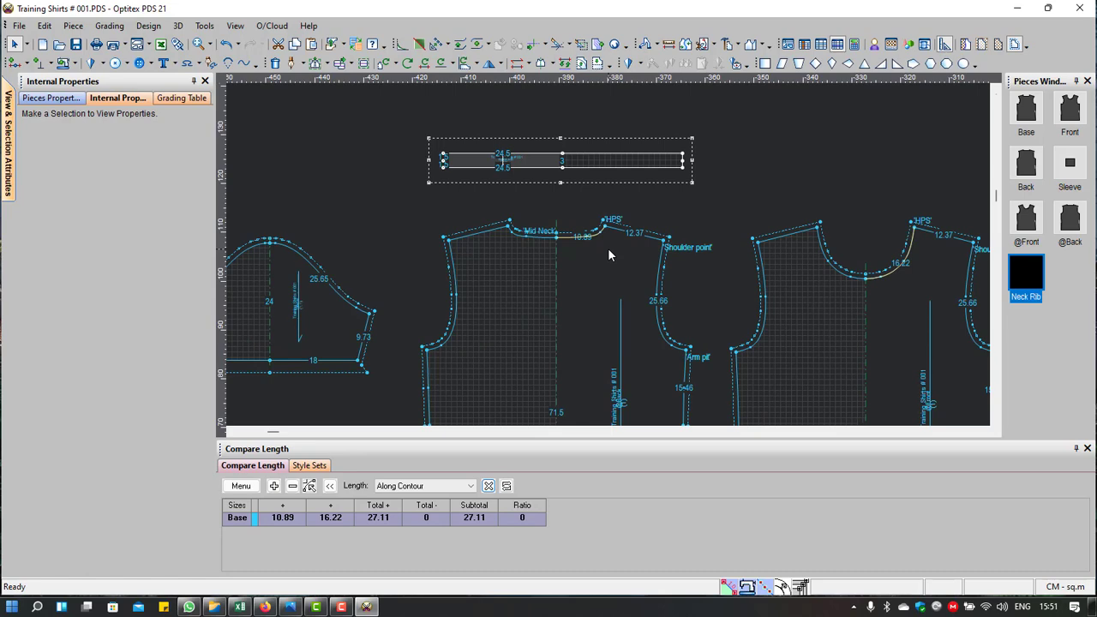
scroll(542, 176, up, 2)
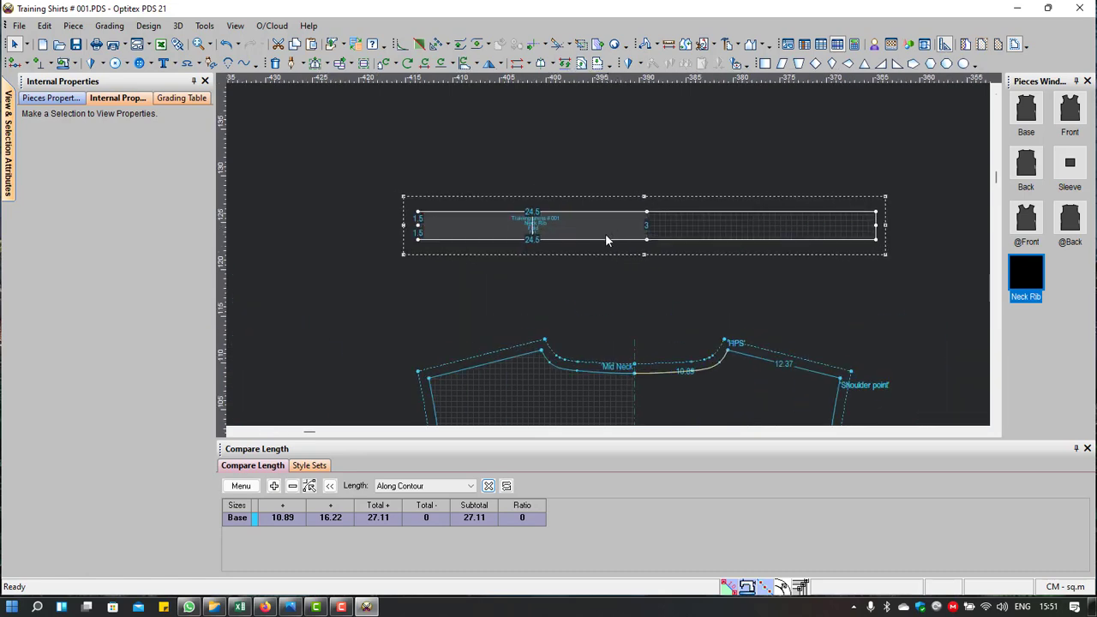
Step: Give the Neck Rib a 1 cm basic seam line and lower it toward the front neckline
click(72, 63)
click(100, 103)
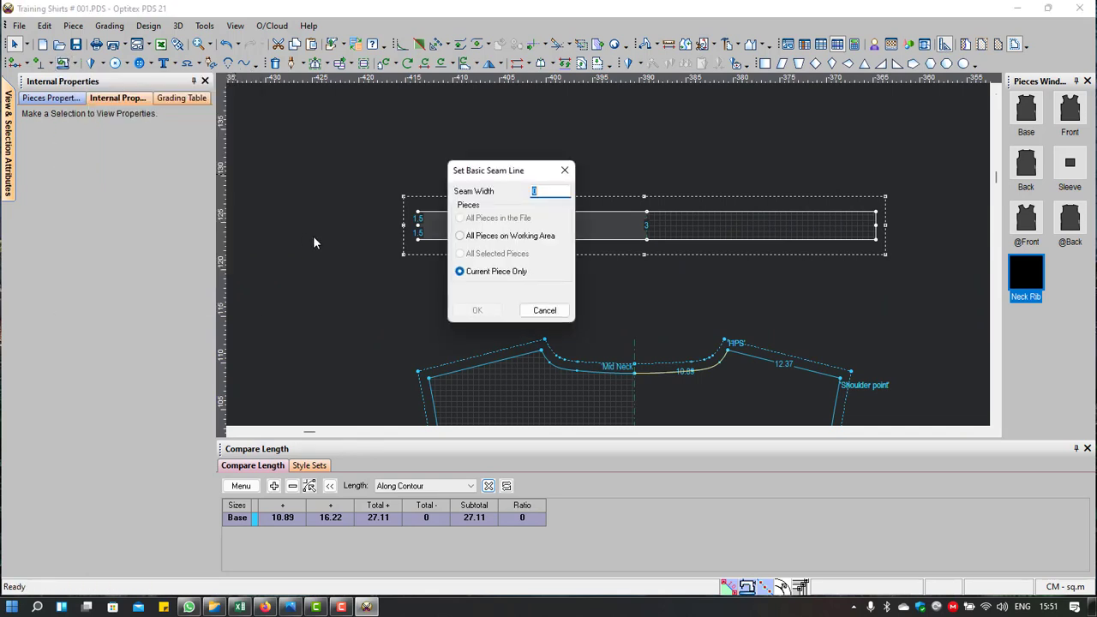
text(1)
click(477, 310)
right_click(540, 157)
key(Escape)
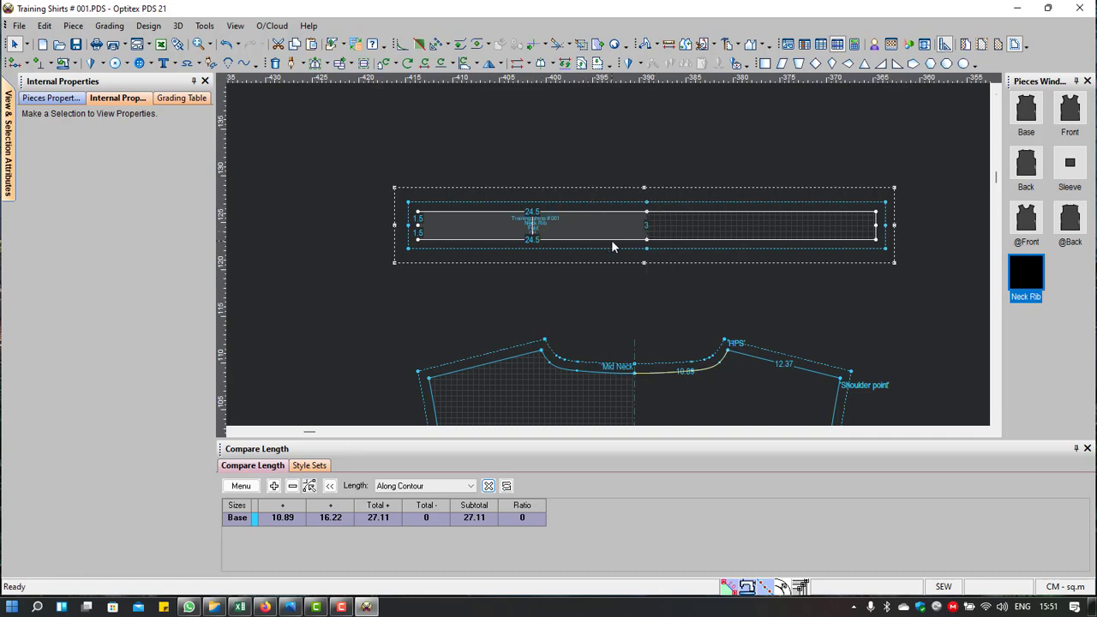
drag(611, 232, 636, 270)
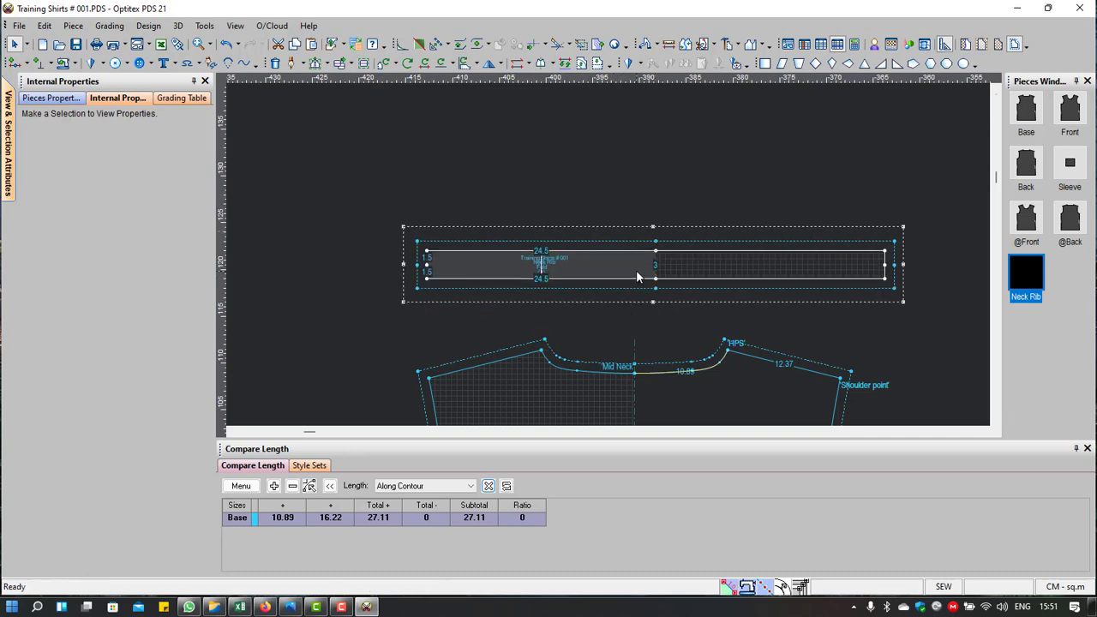
scroll(635, 270, up, 2)
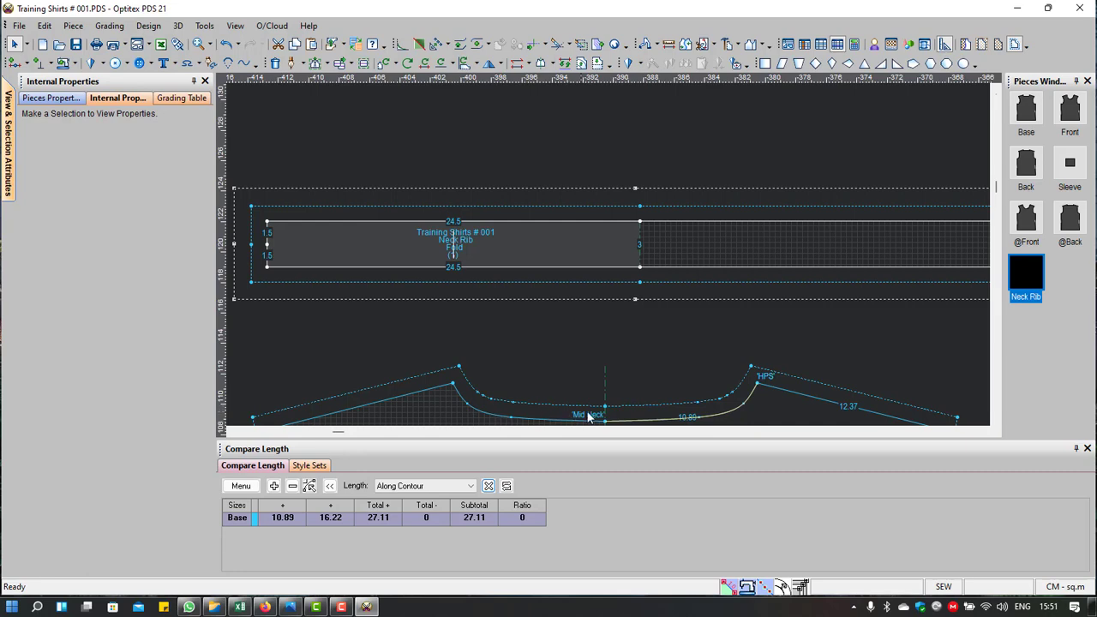
Step: Nudge the seamed Neck Rib slightly left above the front body
scroll(582, 254, down, 2)
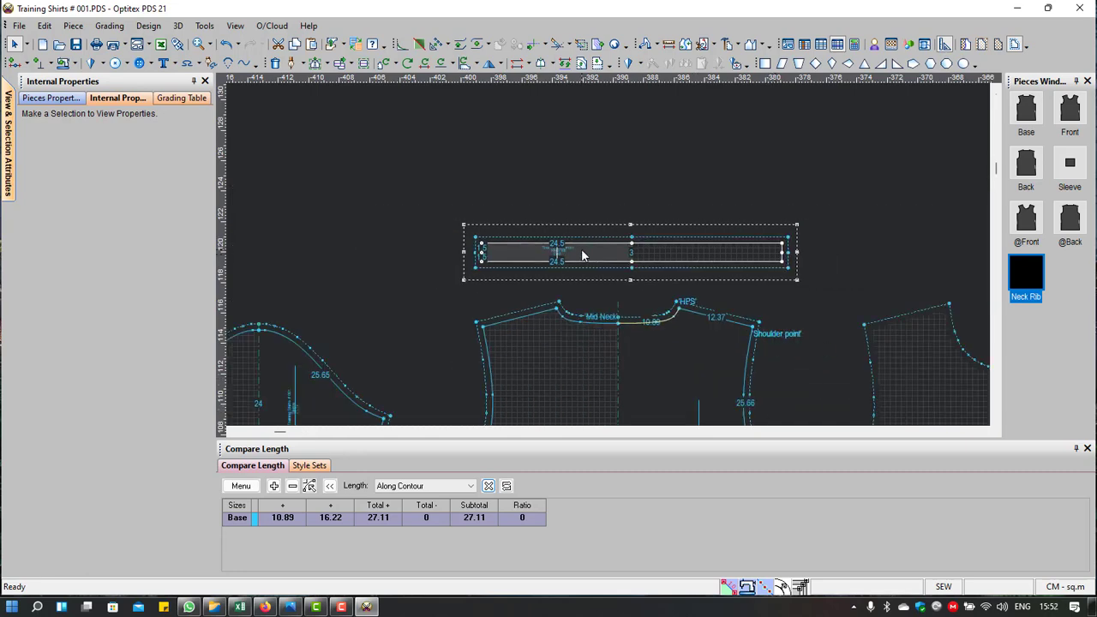
scroll(581, 254, down, 2)
drag(582, 255, 568, 254)
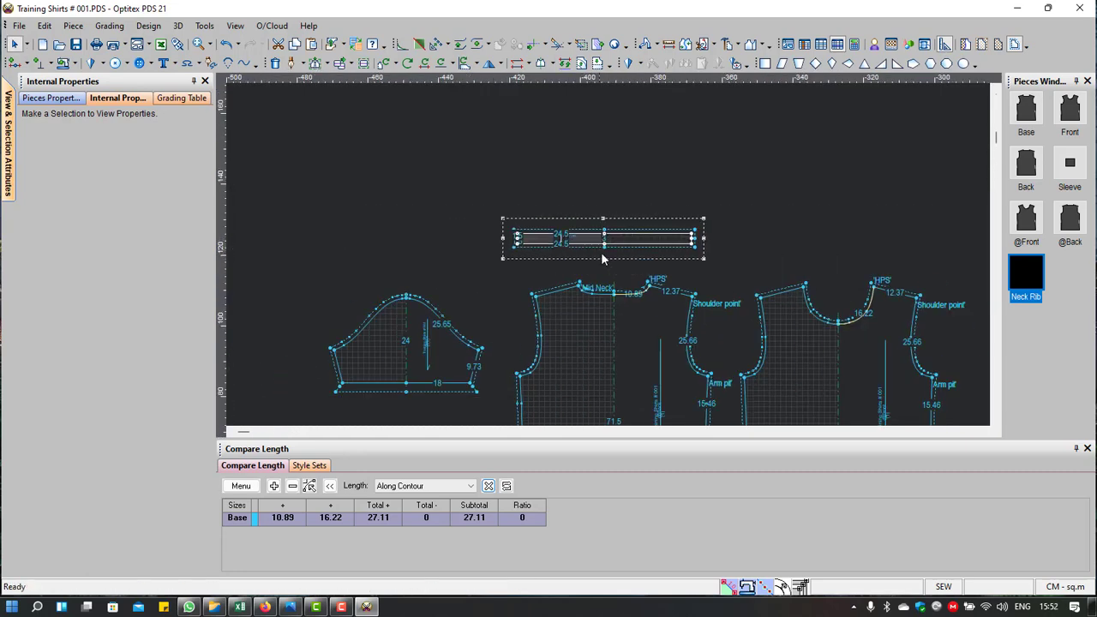
scroll(592, 253, down, 2)
scroll(665, 332, up, 1)
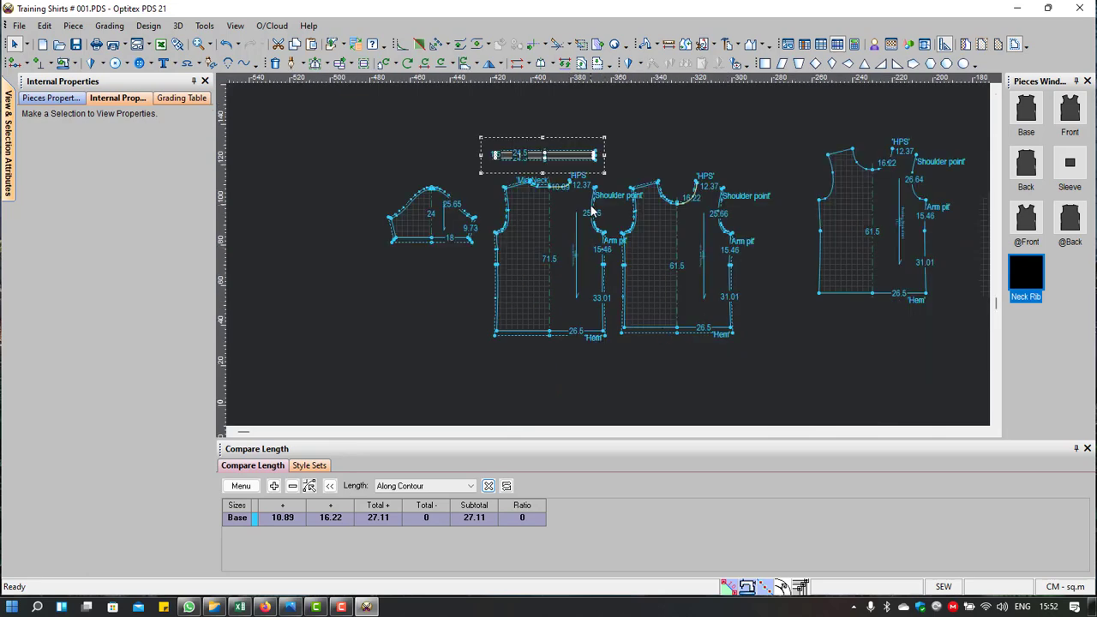
scroll(597, 199, up, 1)
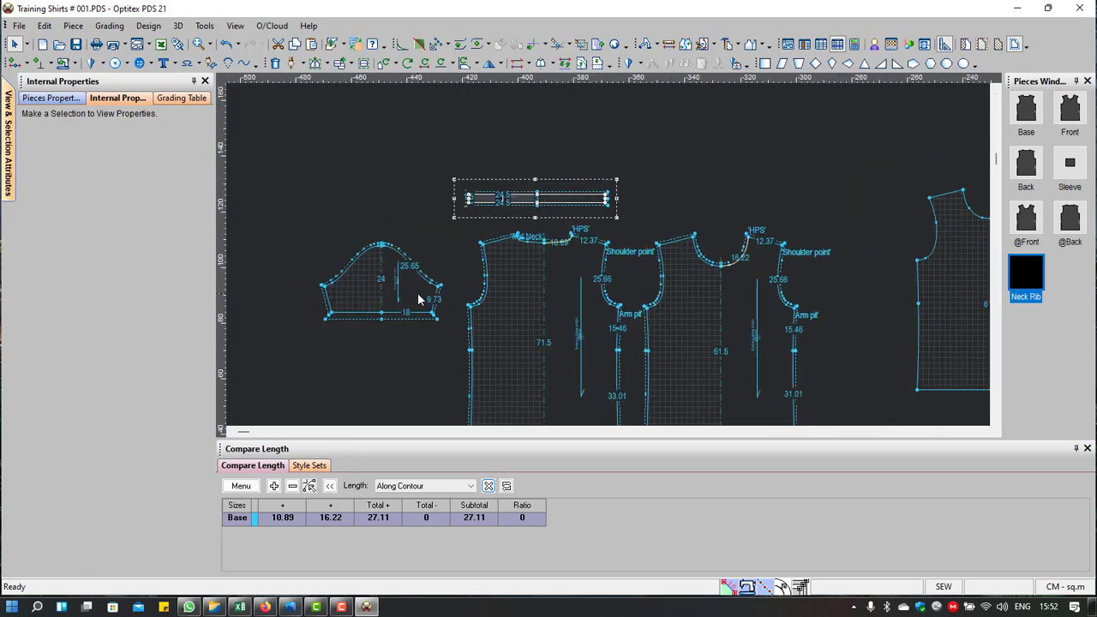
Step: Select the sleeve, front body and right-hand body pieces in turn, then reselect the Neck Rib
click(420, 298)
click(557, 265)
click(746, 287)
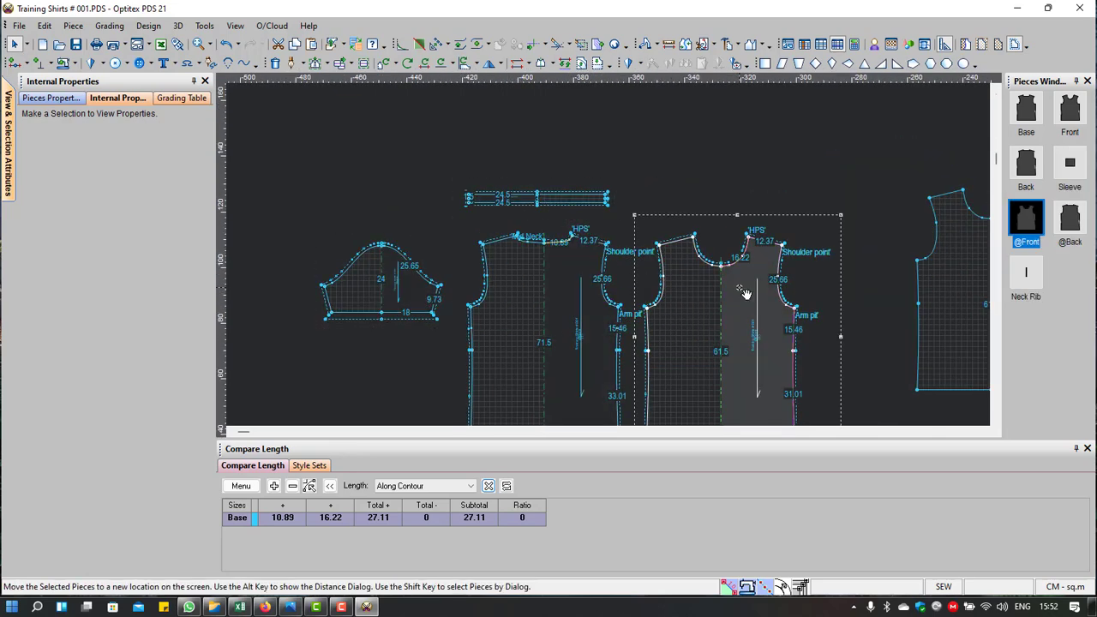
click(521, 203)
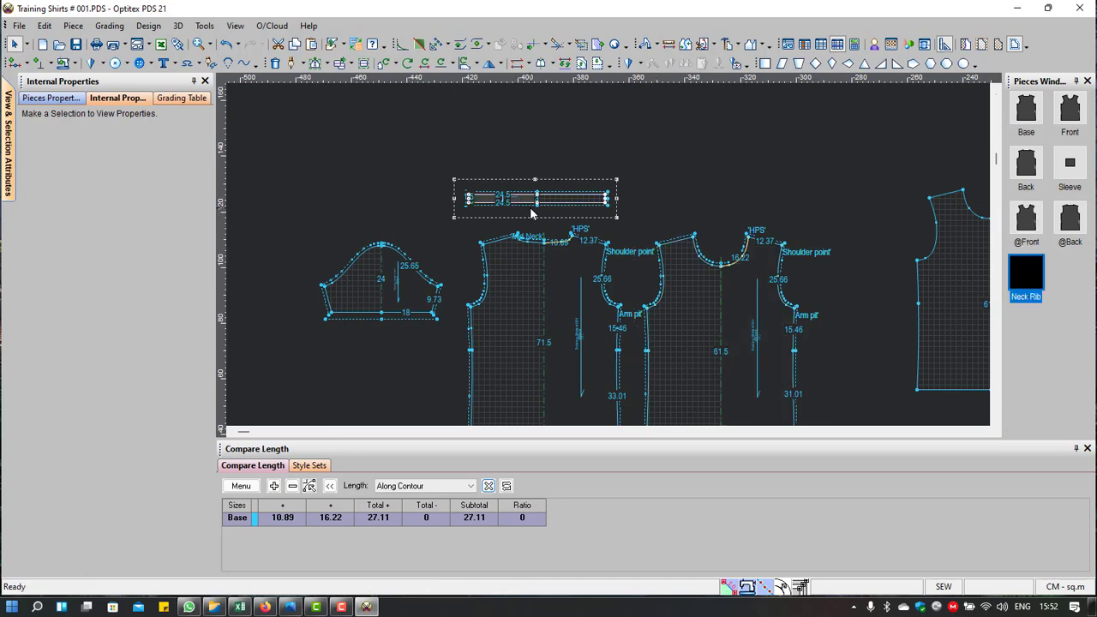
scroll(556, 265, up, 2)
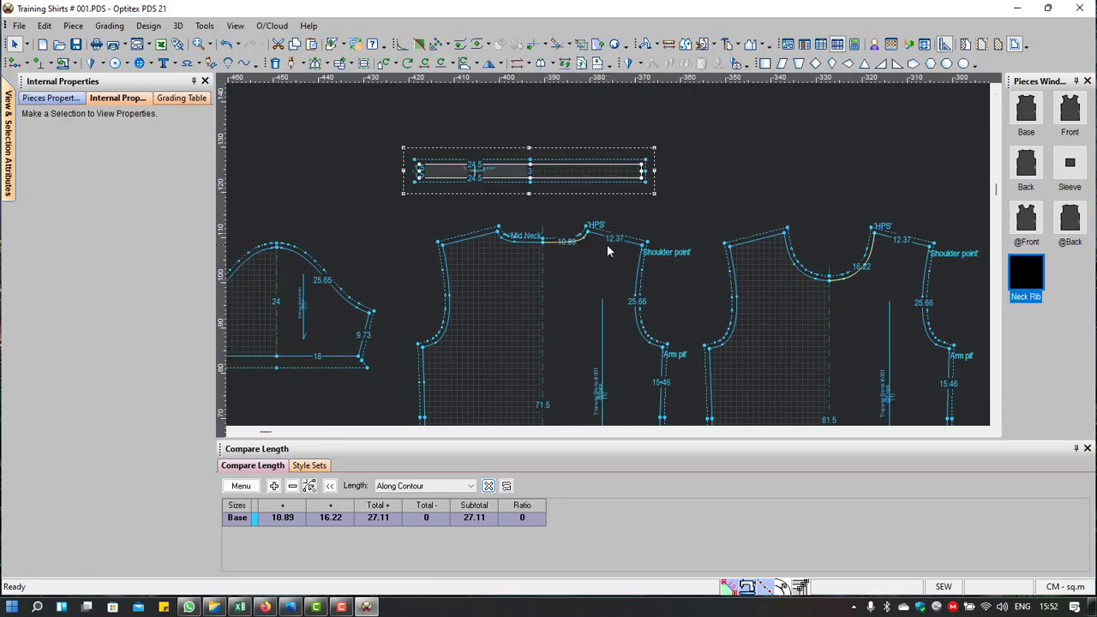
scroll(708, 405, down, 2)
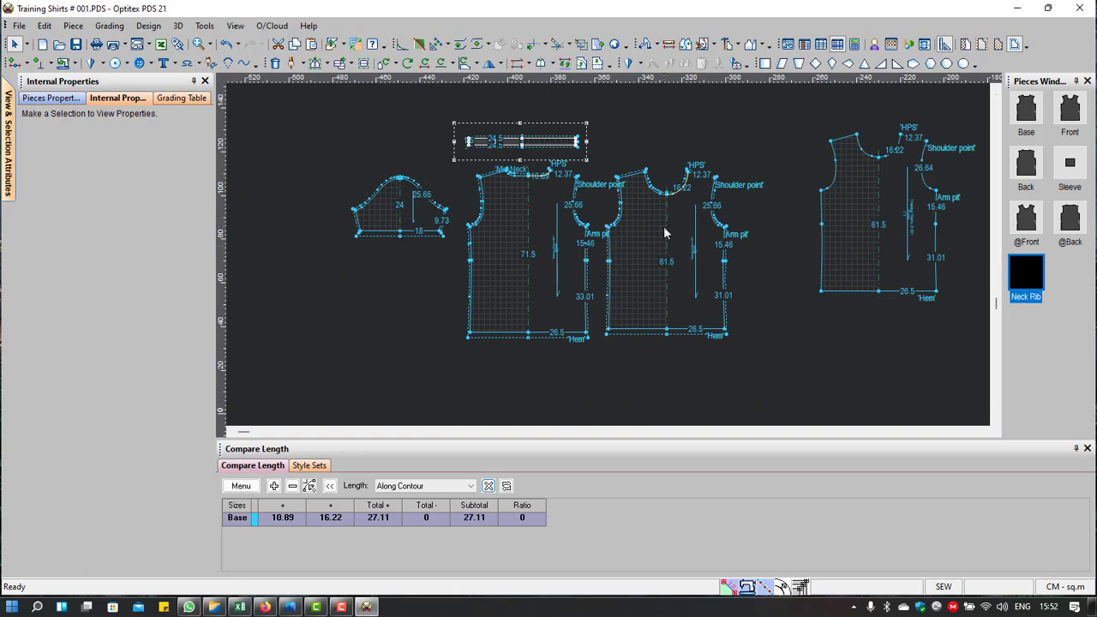
scroll(634, 240, up, 1)
scroll(639, 255, down, 2)
scroll(607, 253, down, 1)
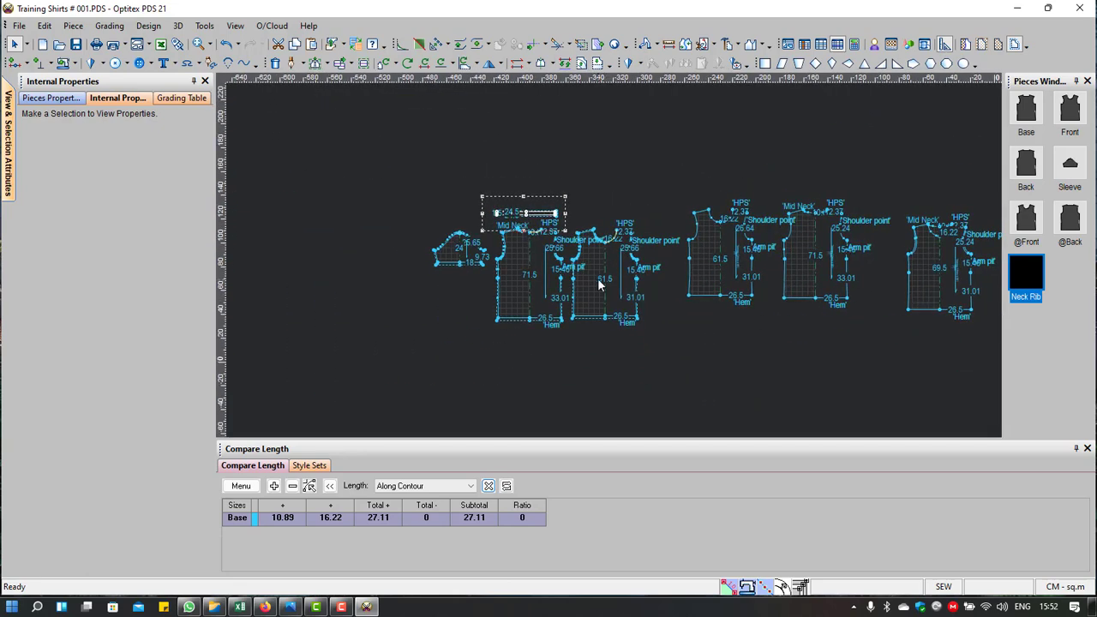
scroll(544, 251, up, 1)
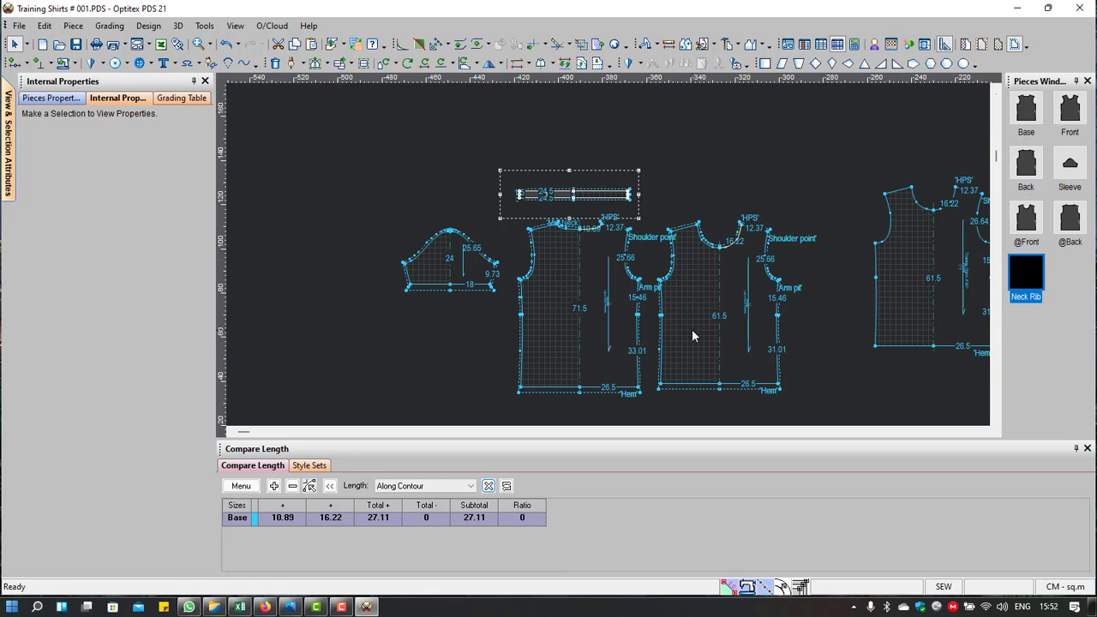
scroll(692, 329, down, 1)
scroll(627, 248, down, 2)
Step: Zoom around the body pieces' shoulder-point level just below the Neck Rib
scroll(609, 257, up, 2)
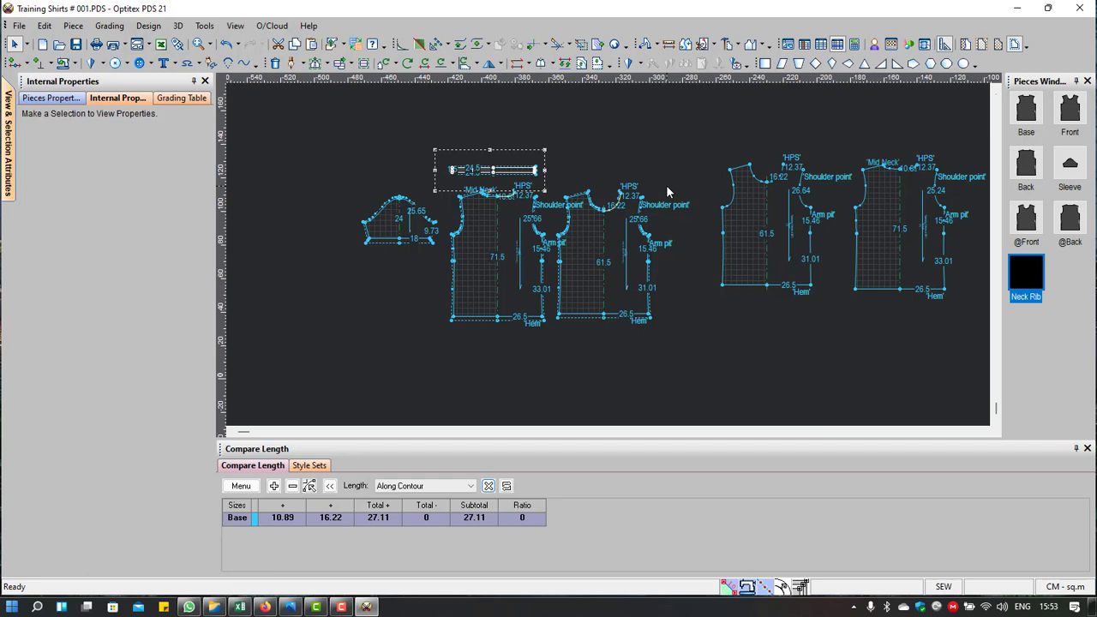
scroll(607, 253, up, 2)
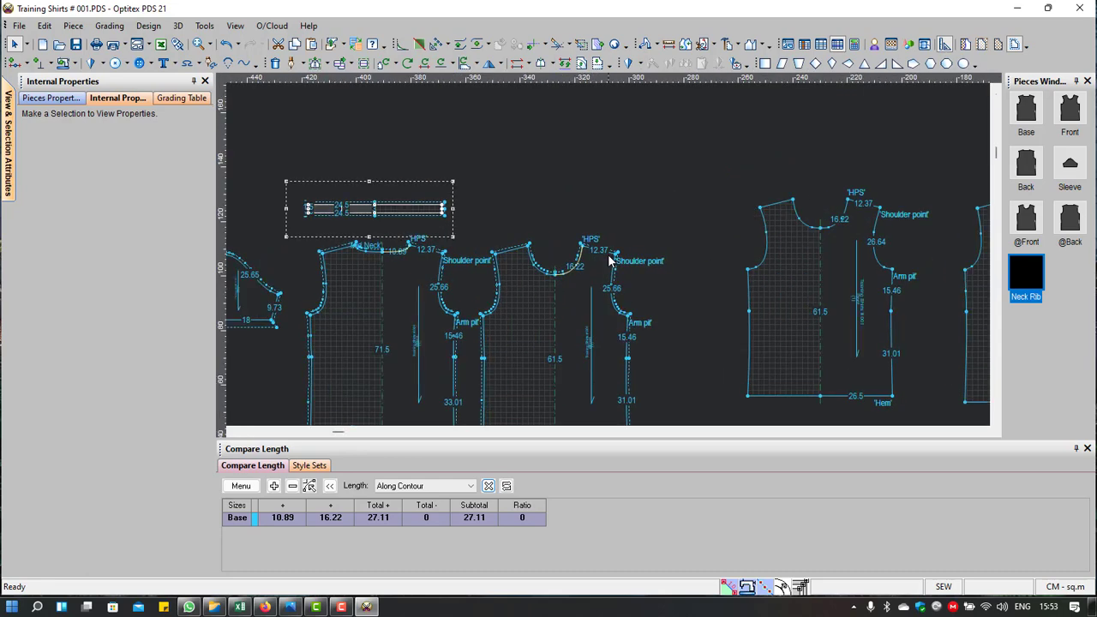
scroll(642, 223, down, 1)
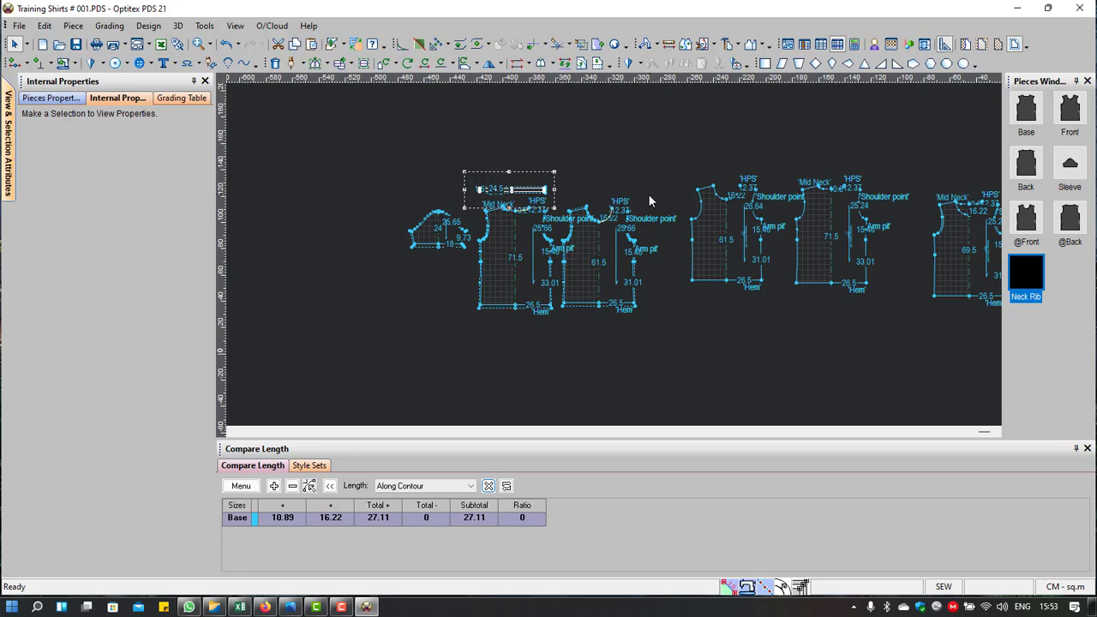
scroll(622, 198, up, 2)
scroll(610, 259, down, 1)
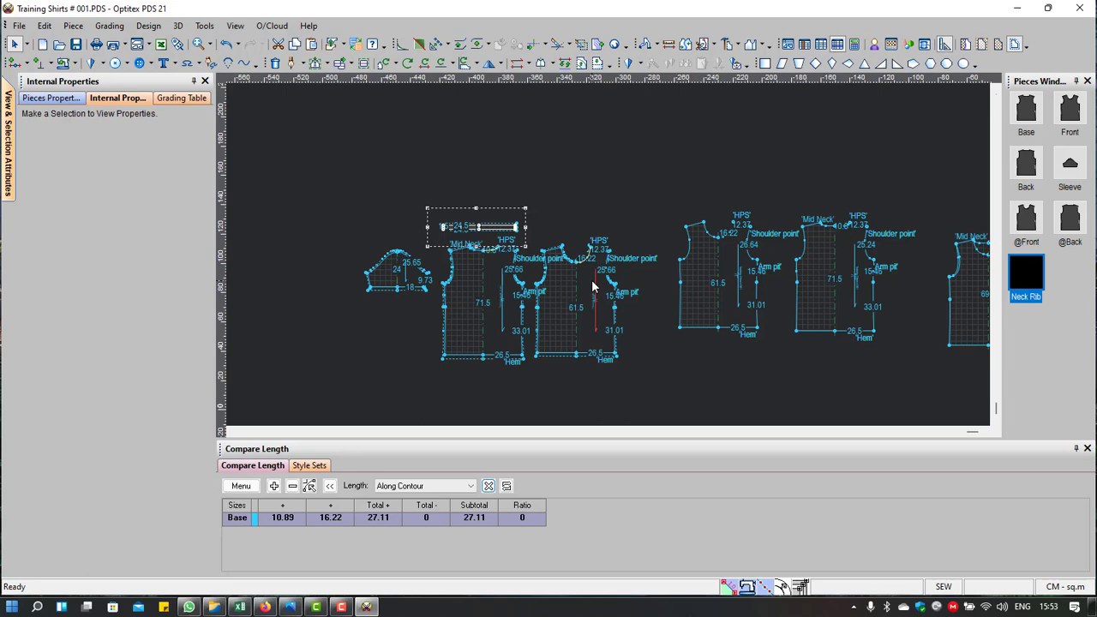
scroll(593, 287, up, 2)
scroll(609, 249, up, 2)
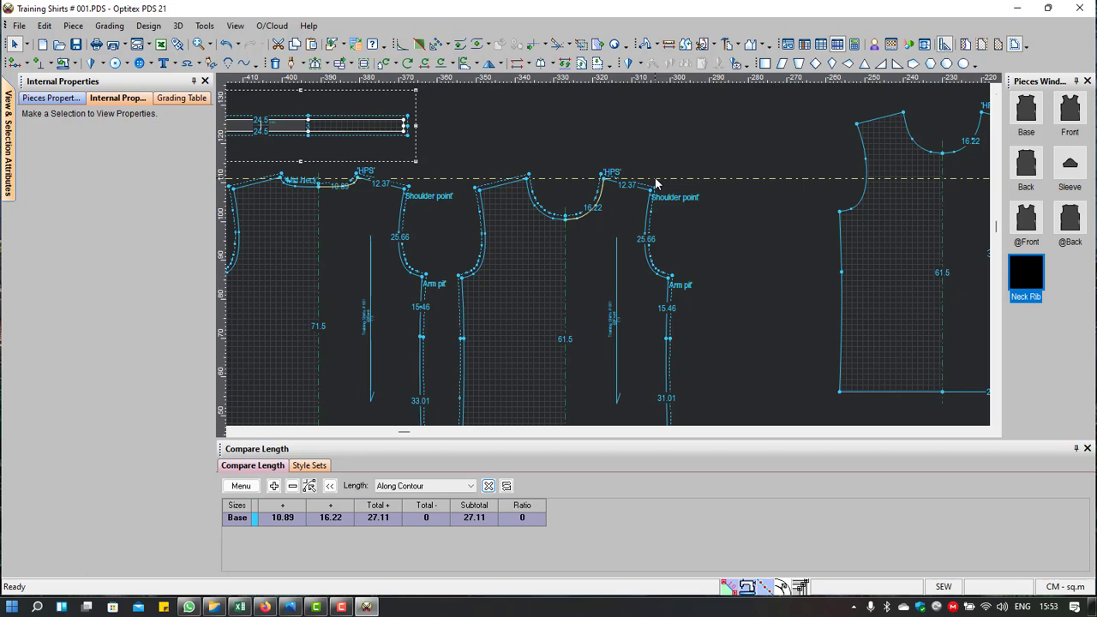
click(668, 44)
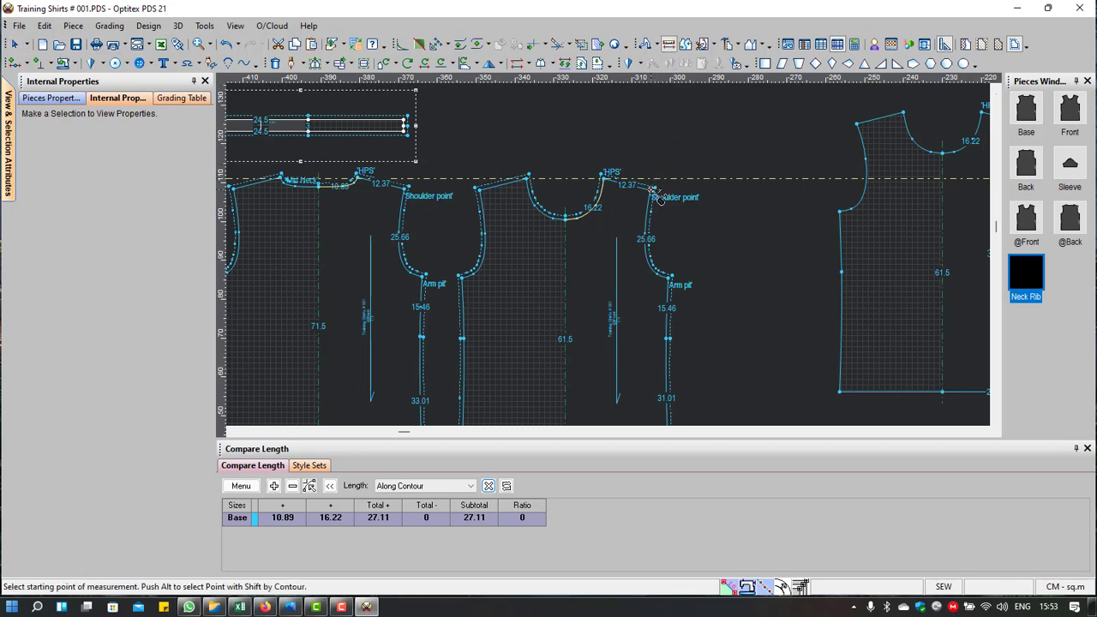
click(654, 188)
click(478, 187)
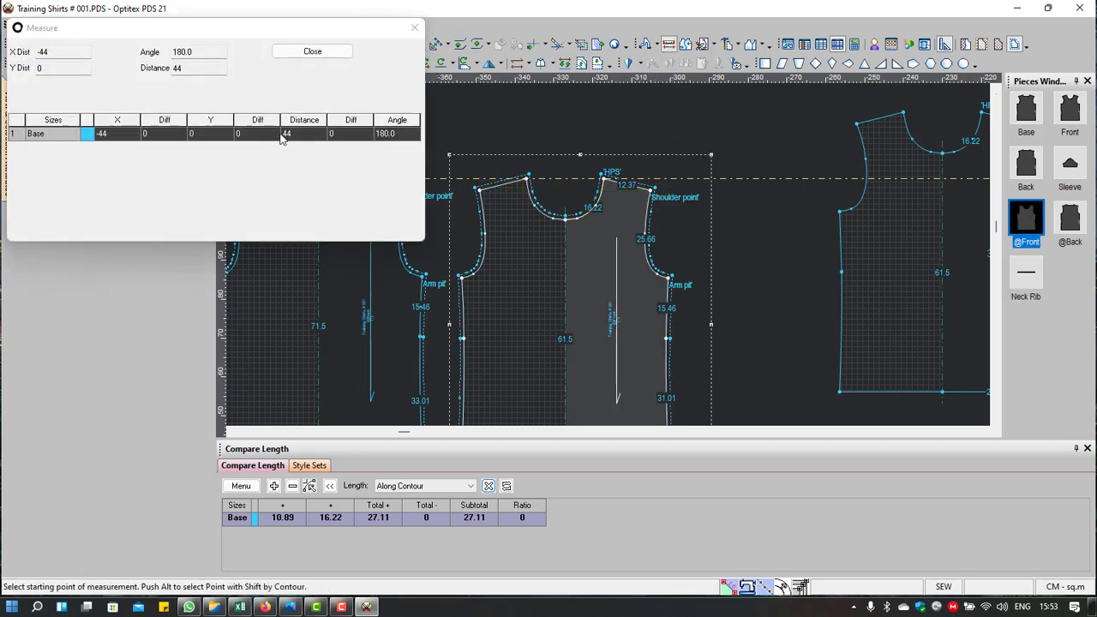
click(311, 51)
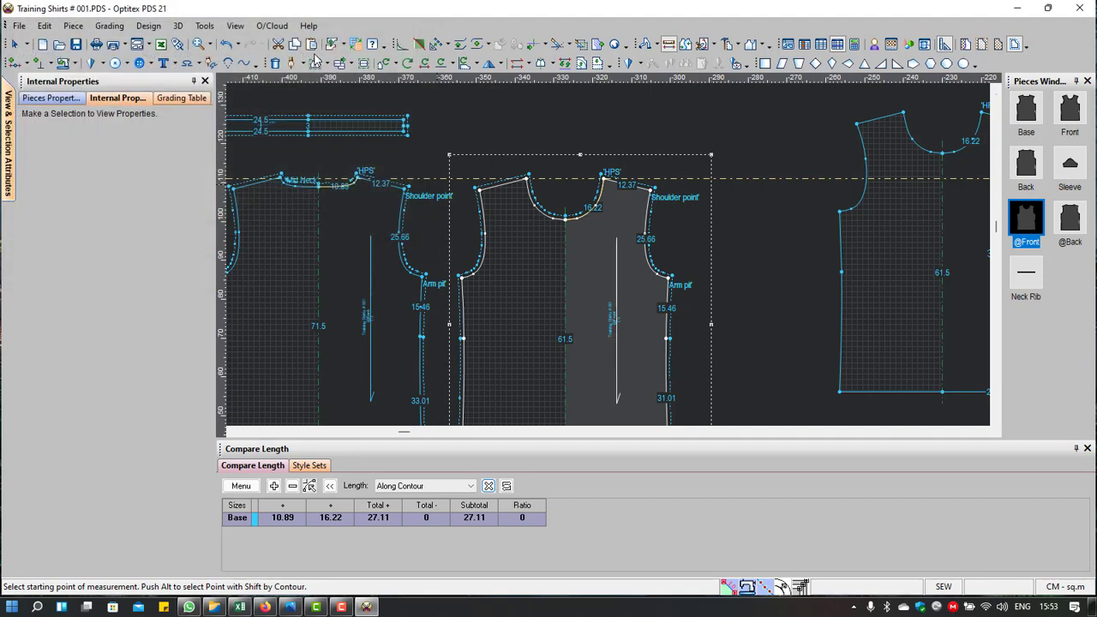
scroll(629, 248, down, 2)
scroll(630, 248, up, 2)
click(626, 243)
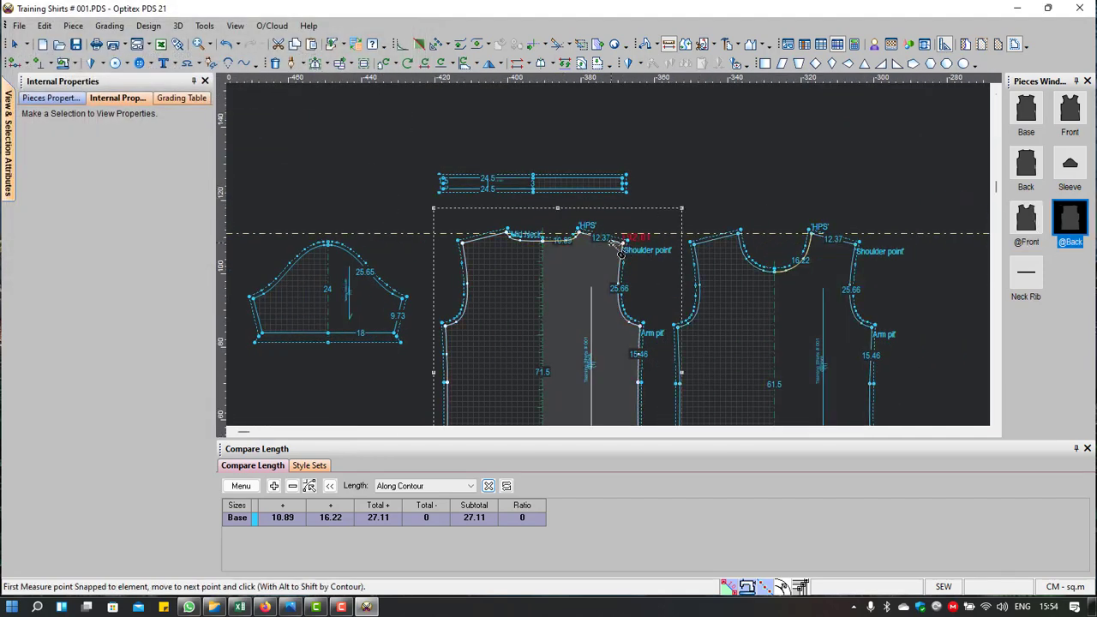
click(455, 233)
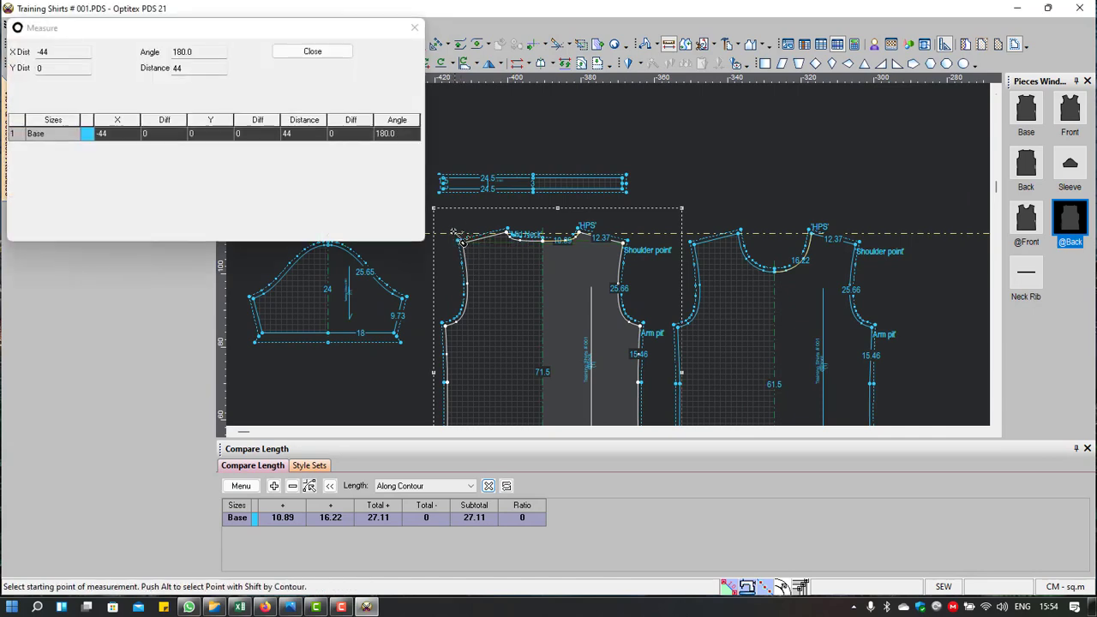
click(311, 51)
scroll(608, 256, down, 2)
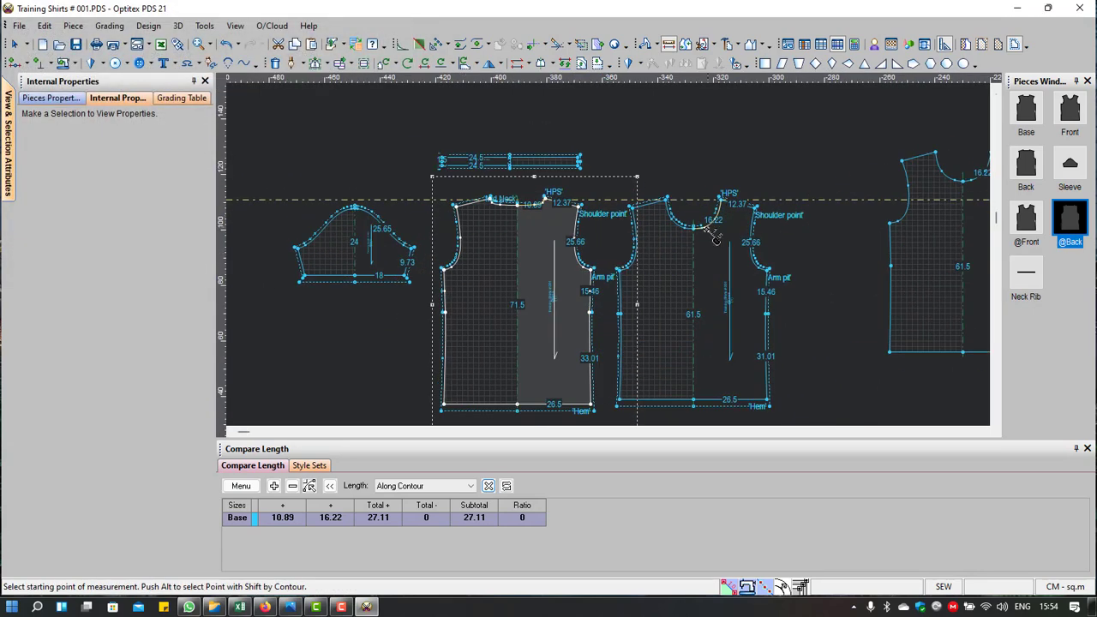
right_click(762, 124)
click(797, 130)
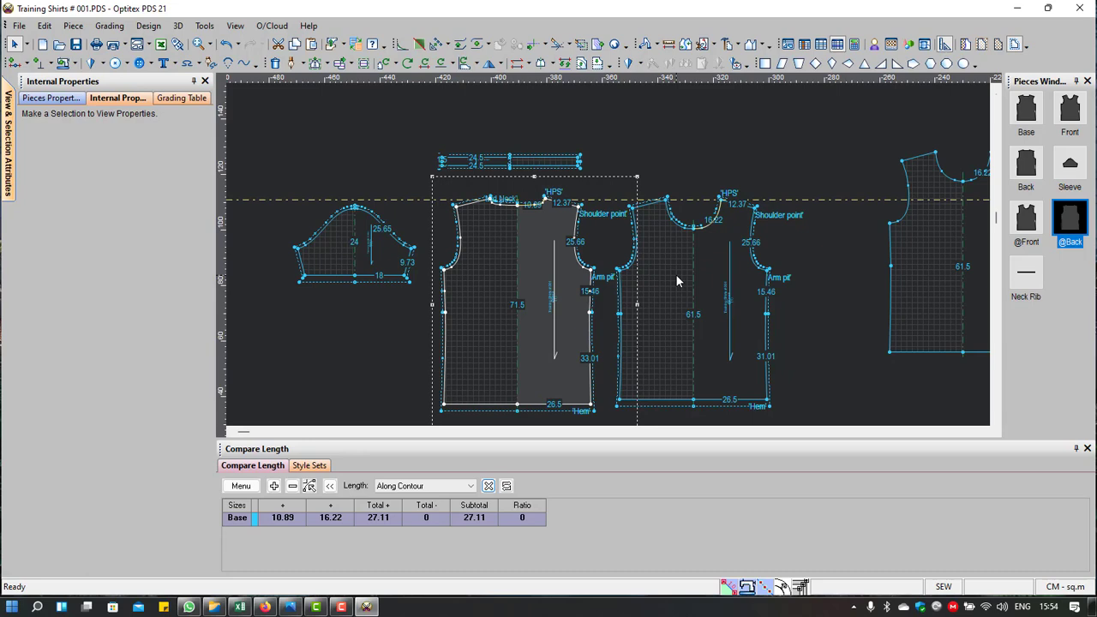
click(708, 274)
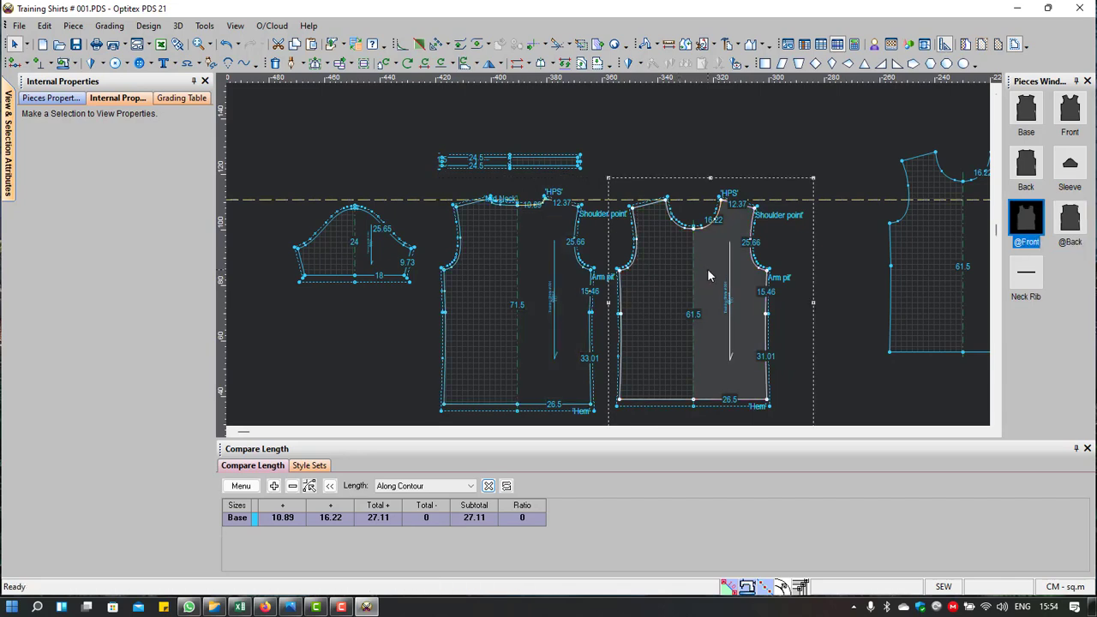
scroll(707, 274, down, 1)
scroll(615, 264, down, 1)
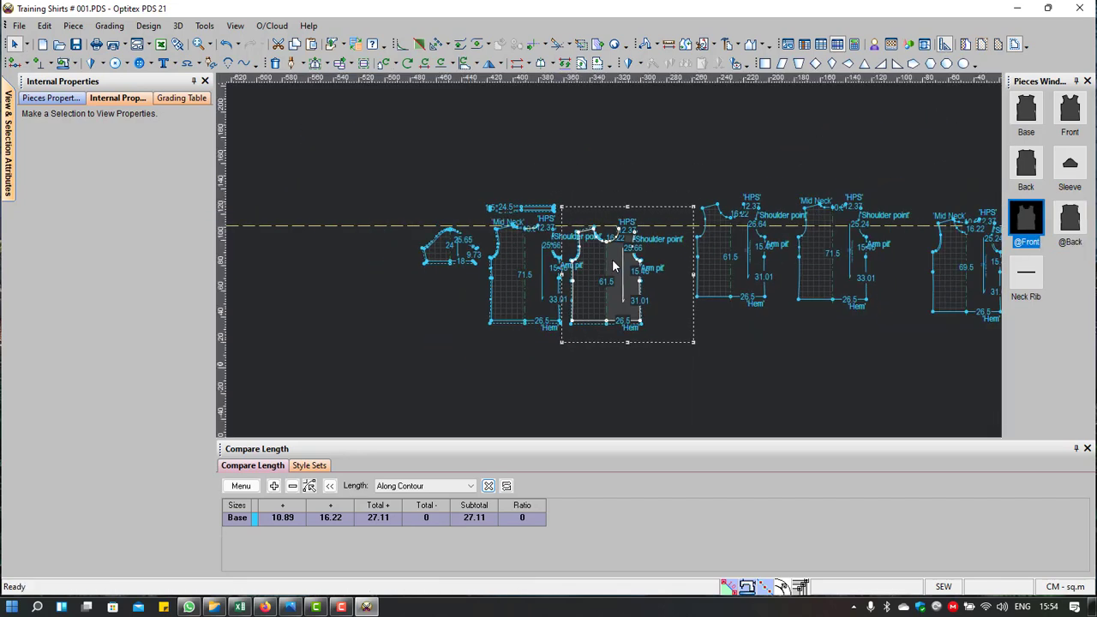
scroll(613, 266, up, 1)
right_click(593, 128)
click(641, 151)
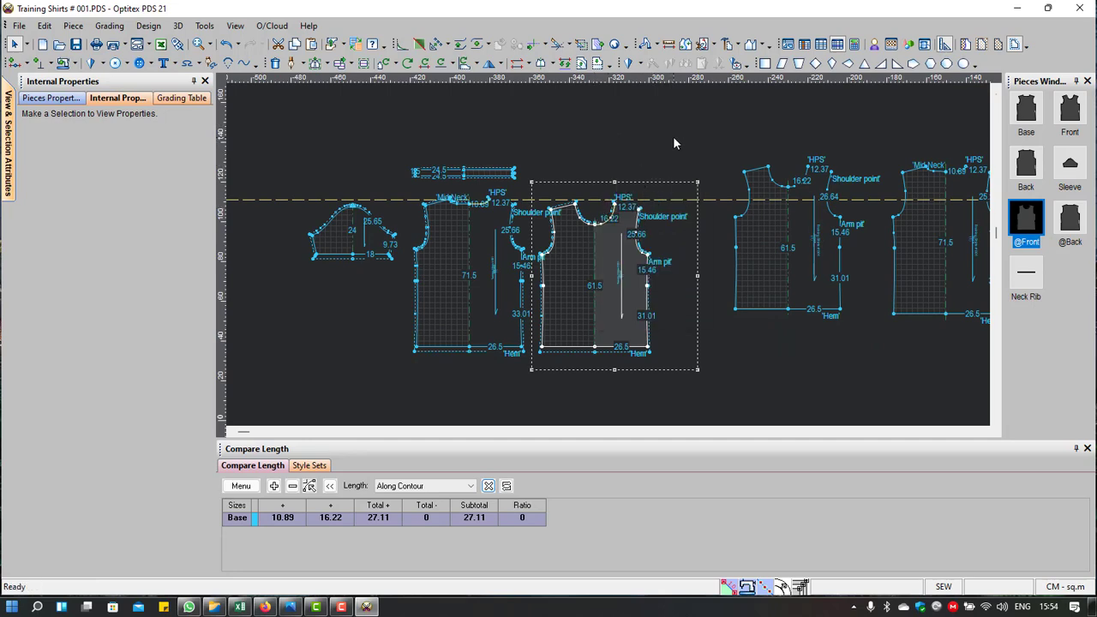
click(341, 608)
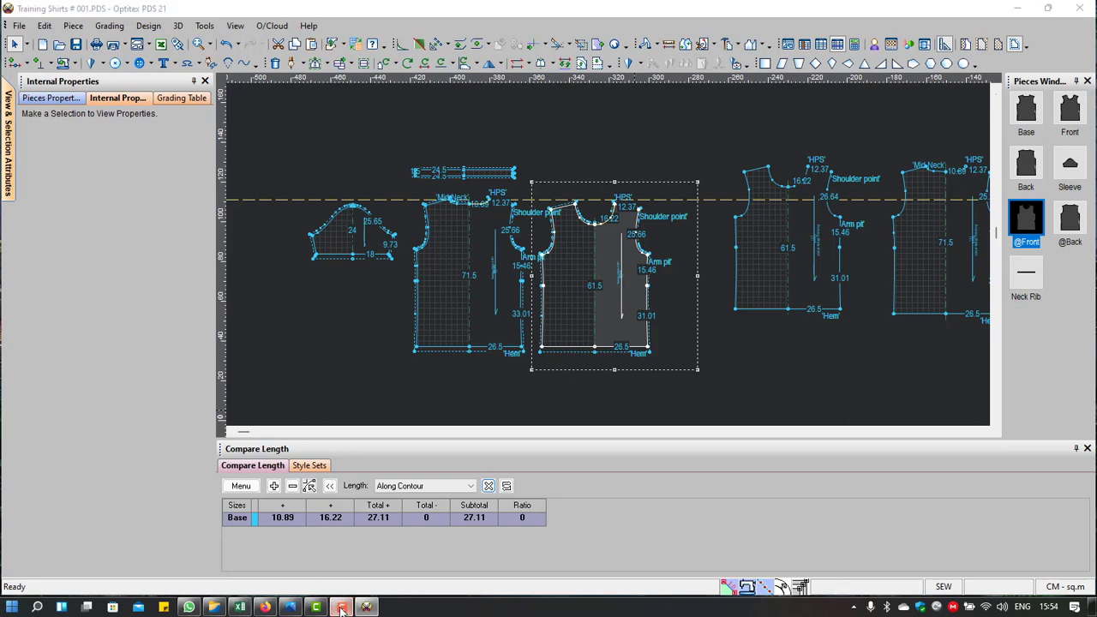